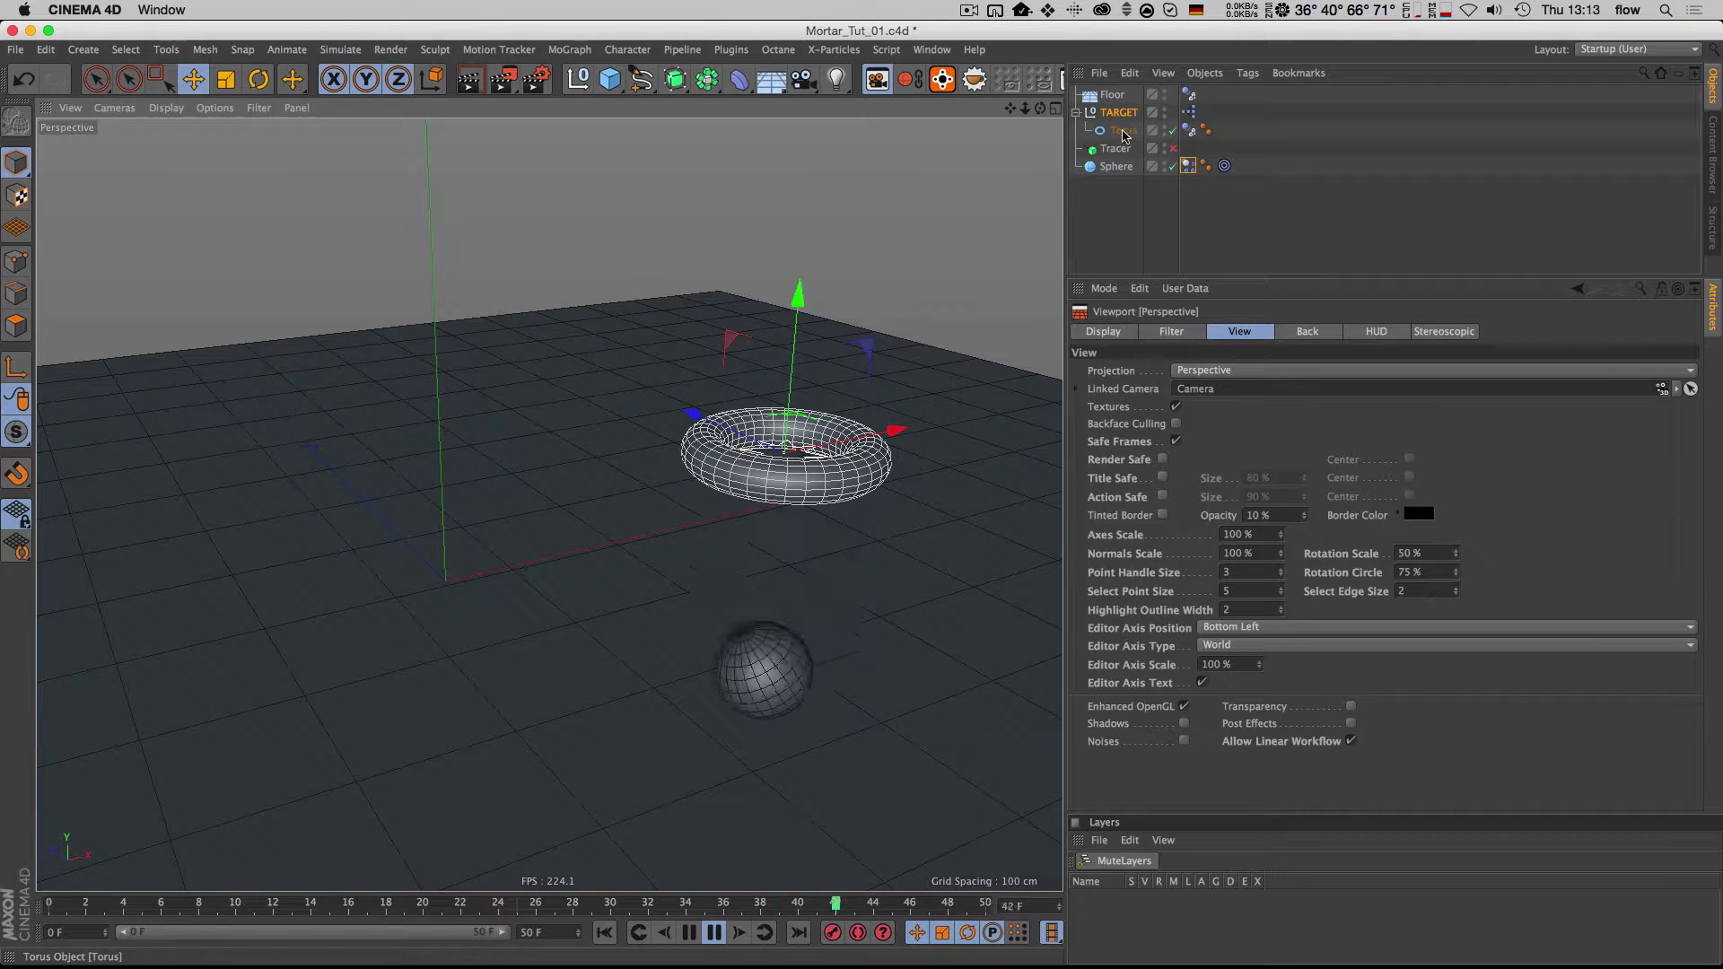
Step: Stop the simulation, rewind to frame 0 and examine the sphere's Dynamics Body initial velocity settings
click(1188, 168)
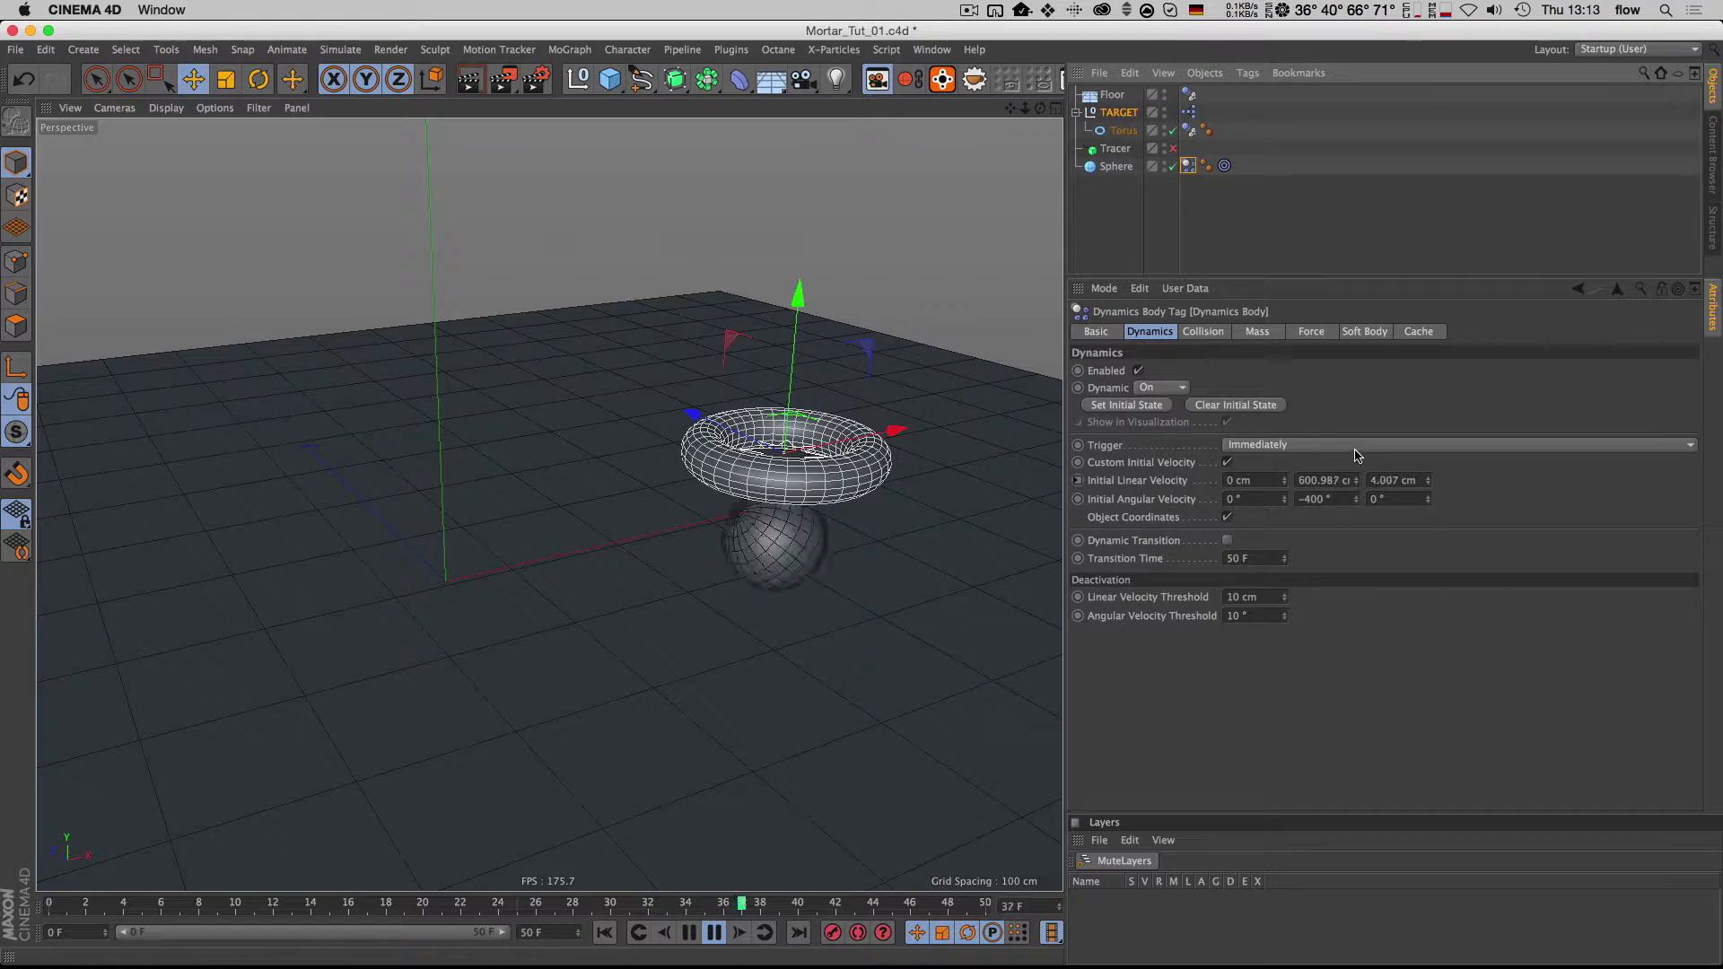
click(709, 935)
key(shift+f)
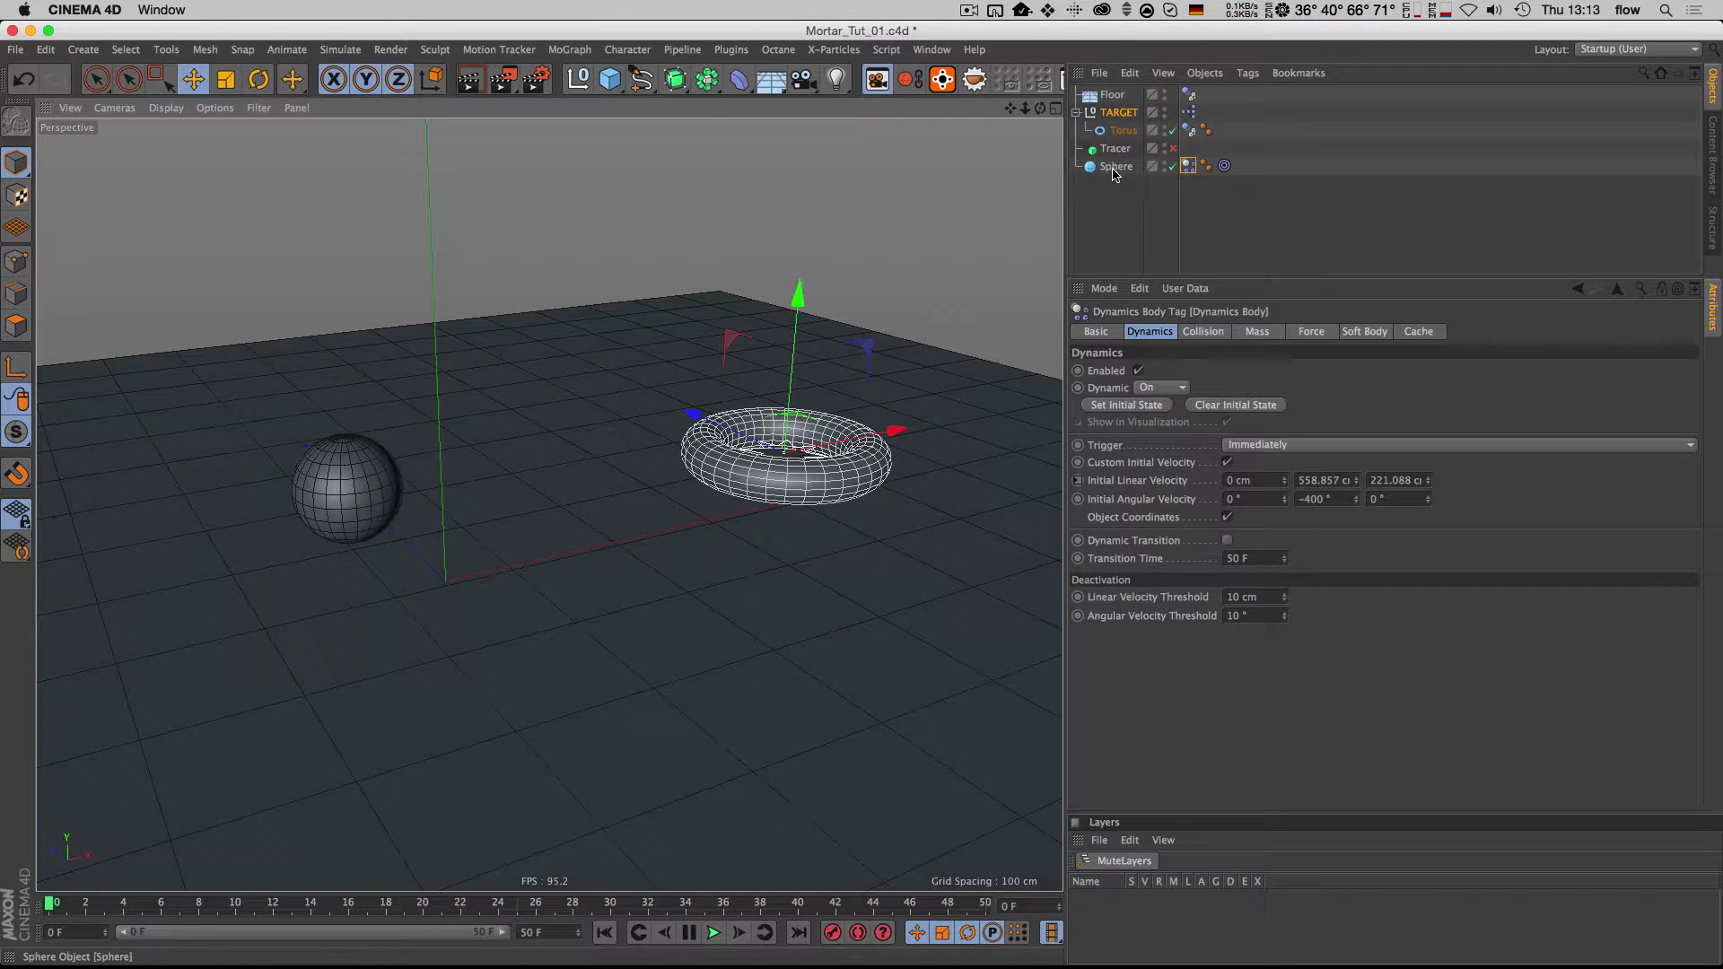
click(1123, 170)
click(1188, 166)
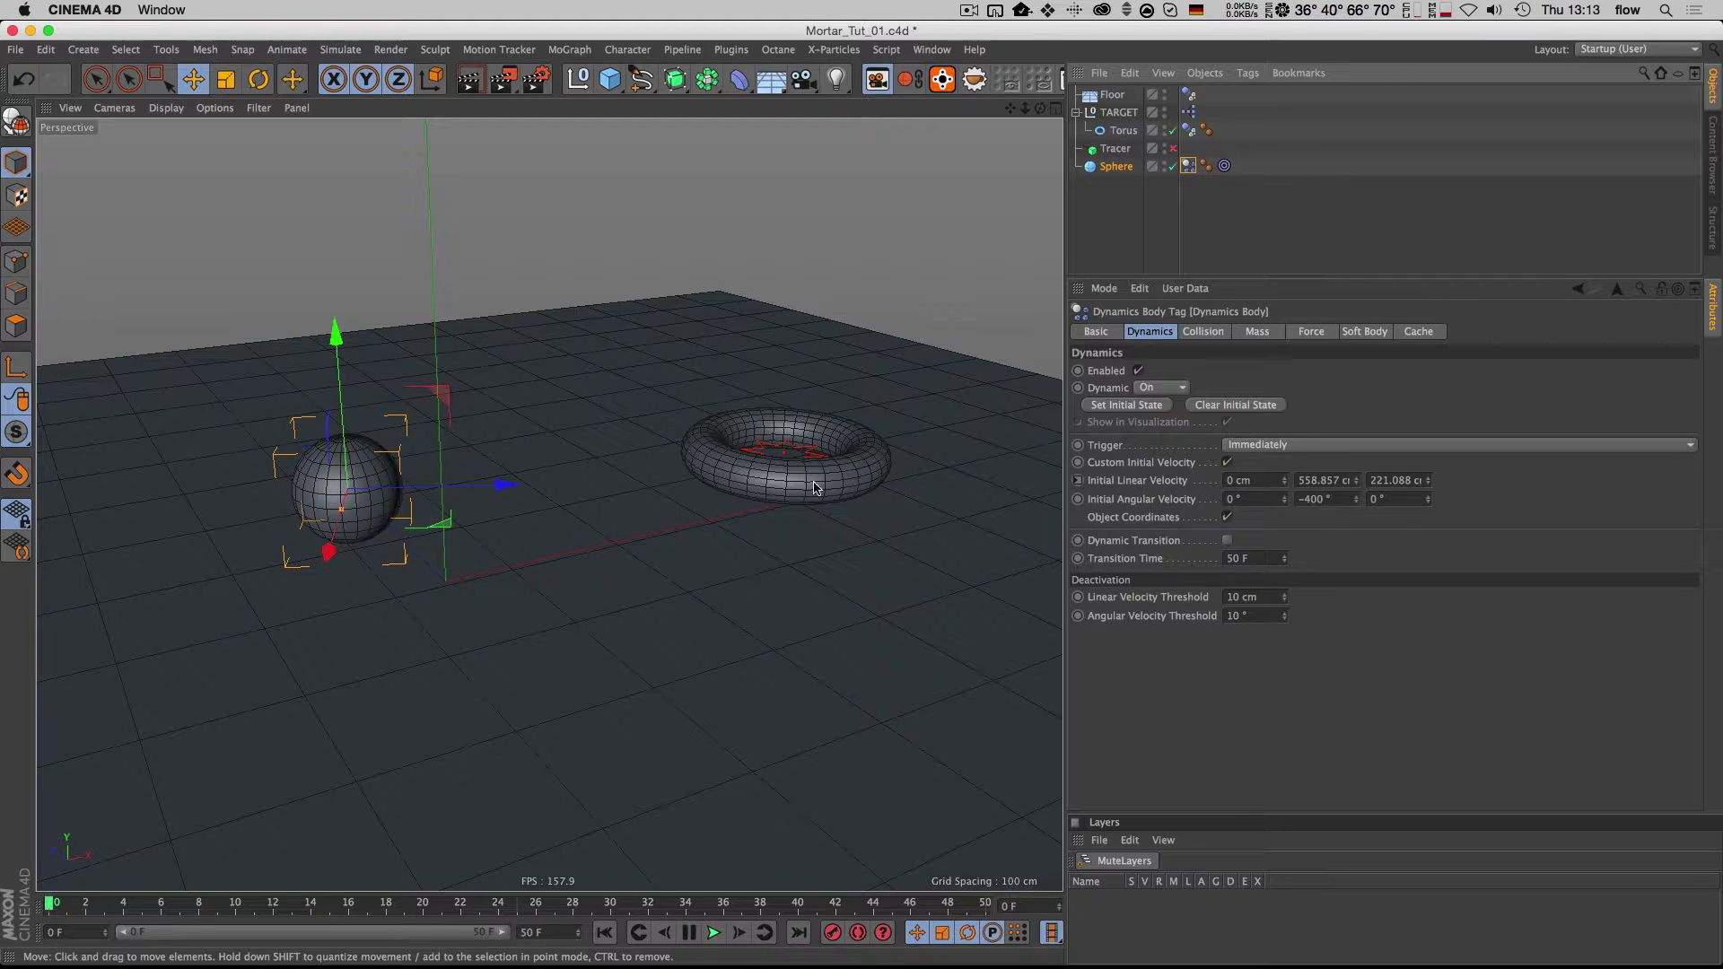
key(3)
drag(732, 526, 688, 503)
key(2)
key(1)
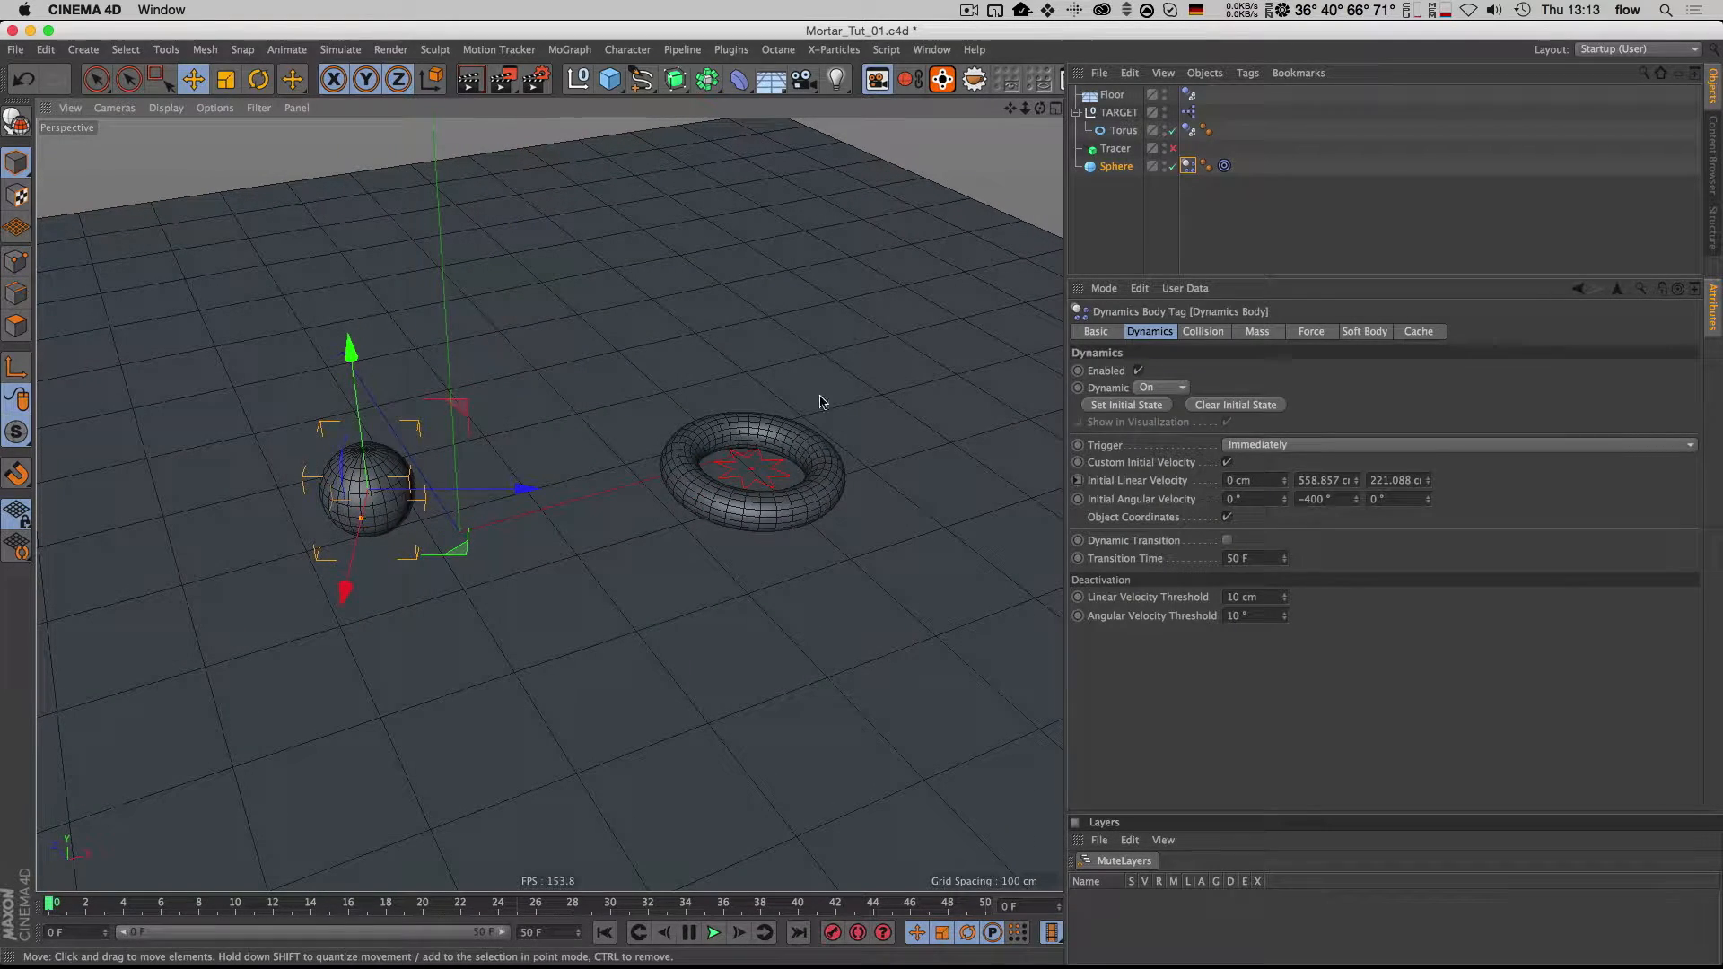
Step: Set the TARGET null's Velocity to 1007 cm and play the simulation with the sphere's whole flight in view
click(1120, 112)
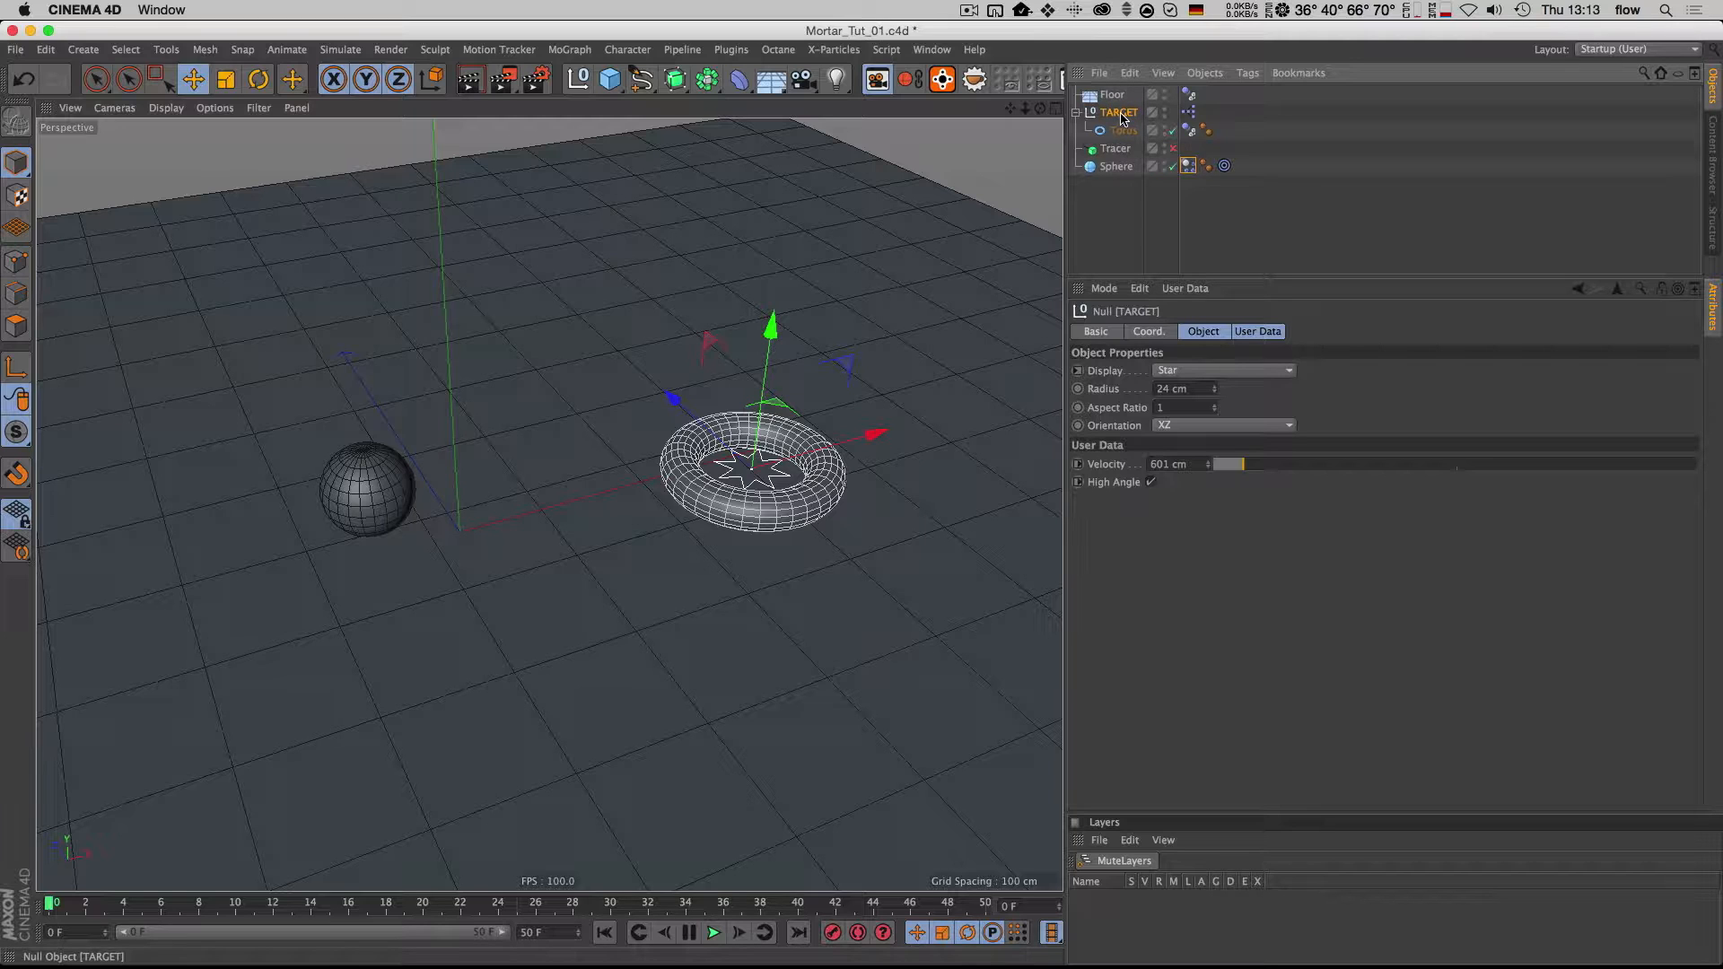
mouse_move(1248, 466)
mouse_down()
mouse_move(1279, 465)
mouse_move(1262, 466)
mouse_up()
click(715, 933)
key(2)
drag(685, 485, 669, 584)
key(1)
mouse_move(679, 536)
mouse_down()
mouse_move(661, 606)
mouse_move(680, 528)
mouse_up()
key(3)
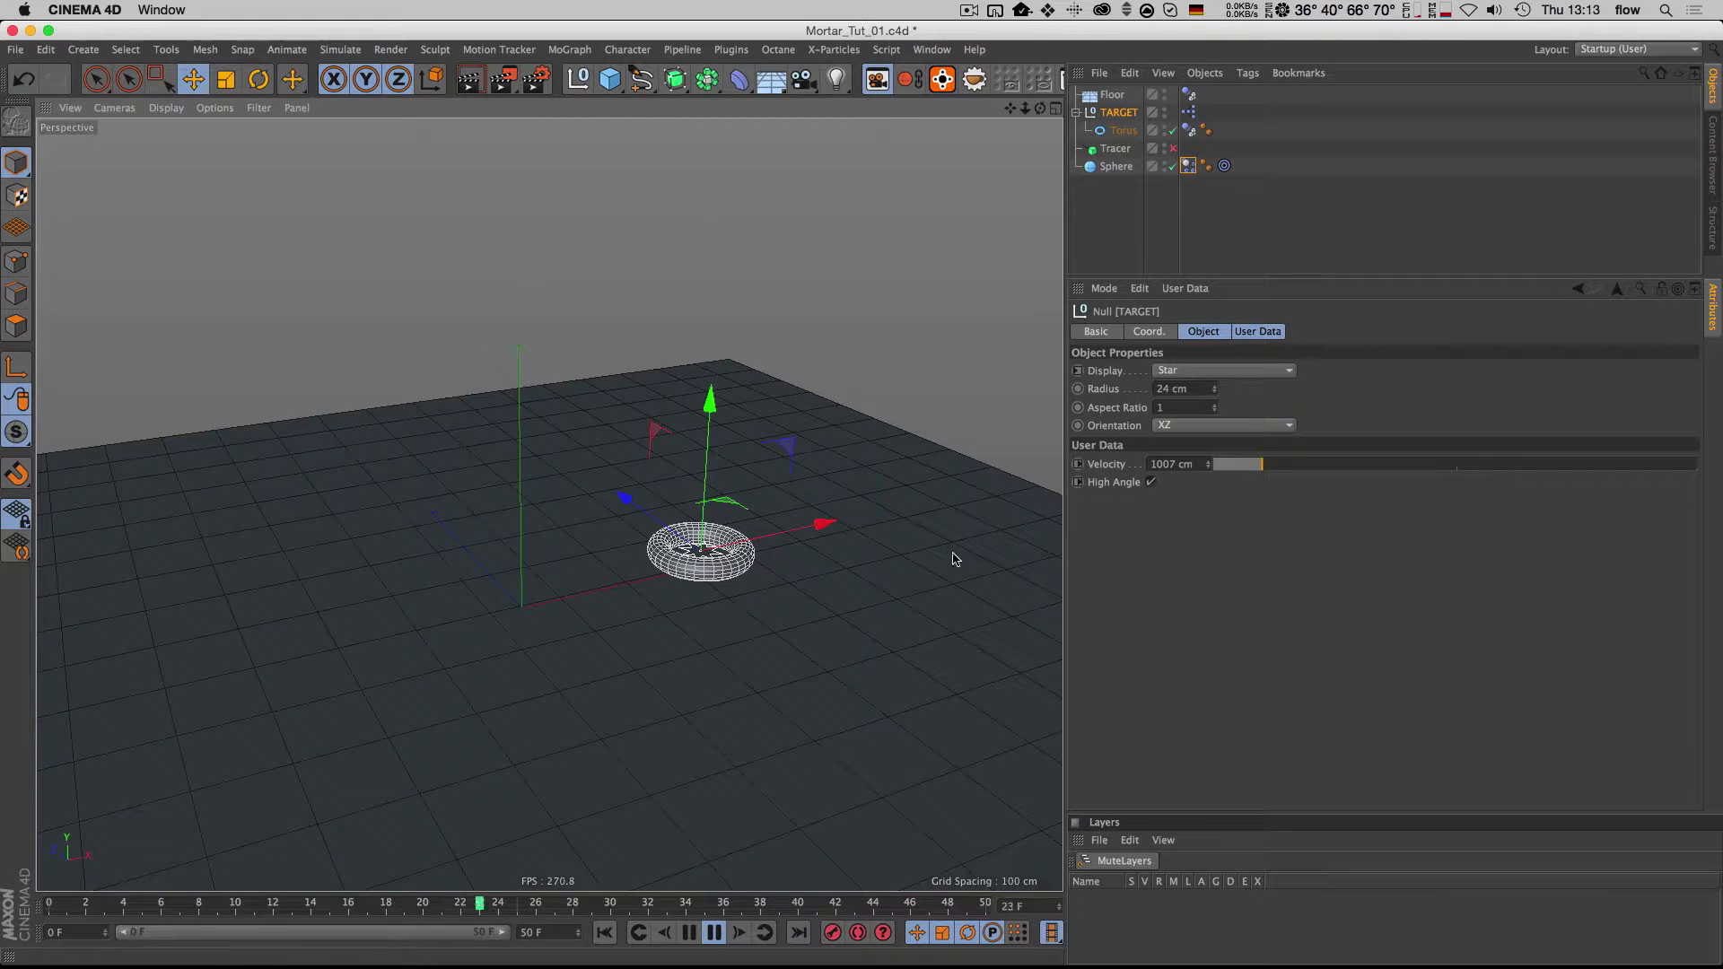
Step: Lower the TARGET null's Velocity to 305 cm during playback and finish by raising it to 675 cm
drag(1261, 464, 1231, 466)
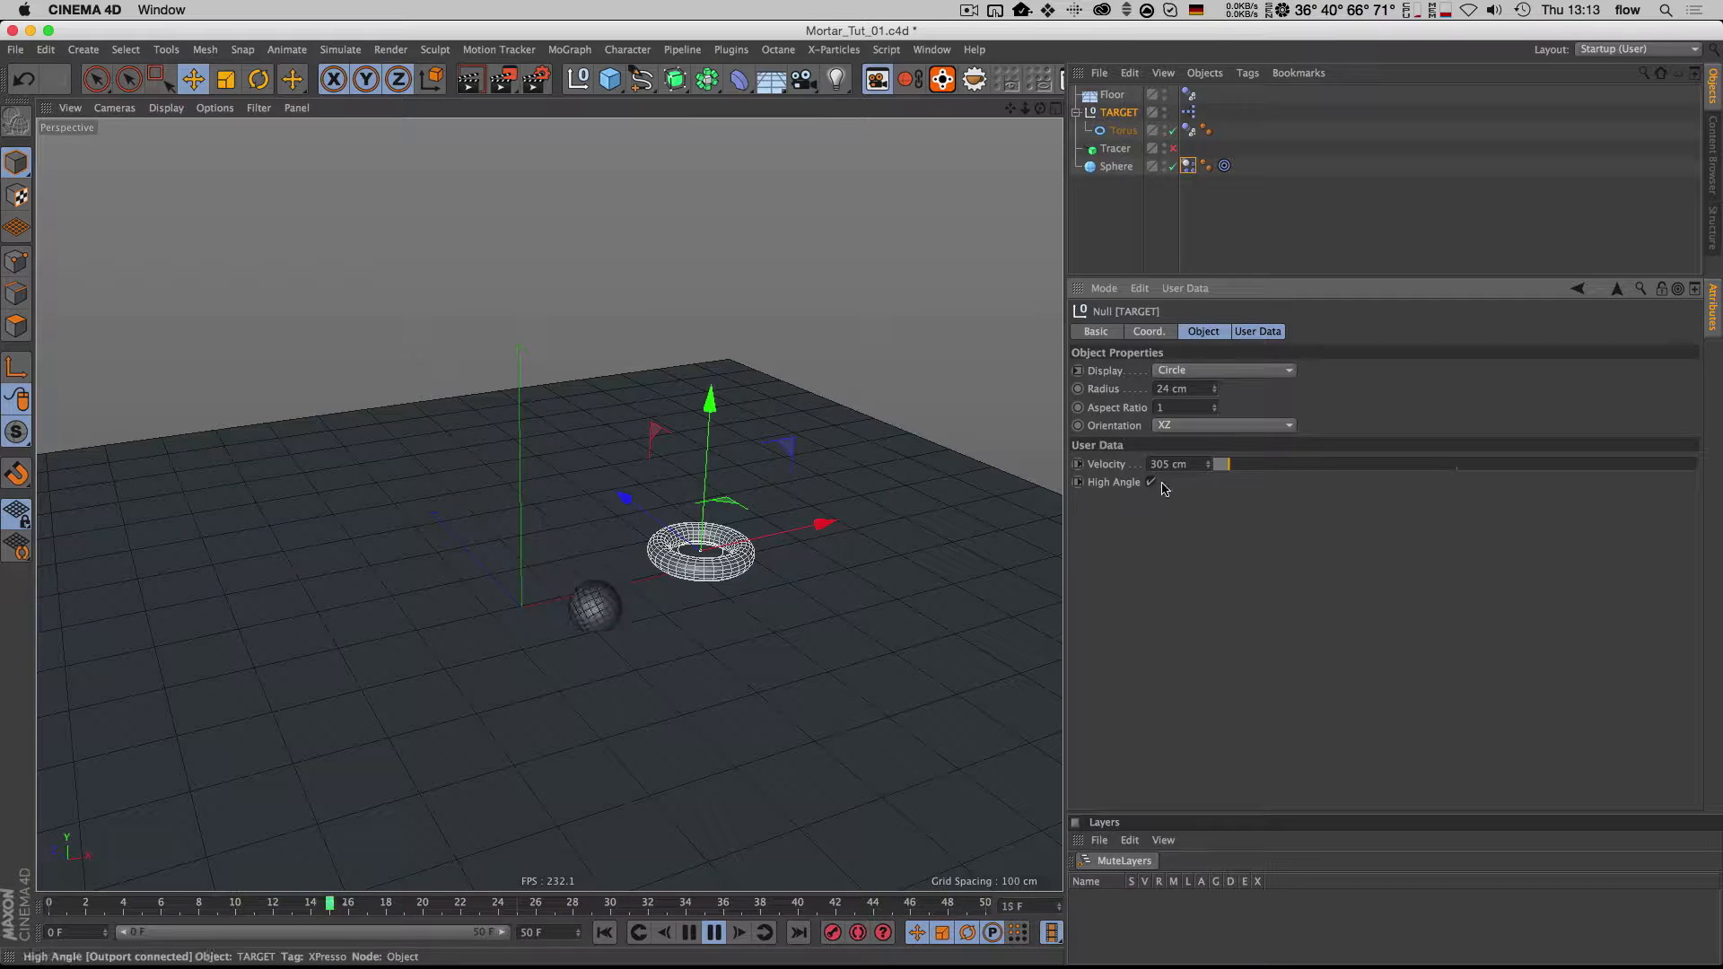
drag(1235, 466, 1249, 468)
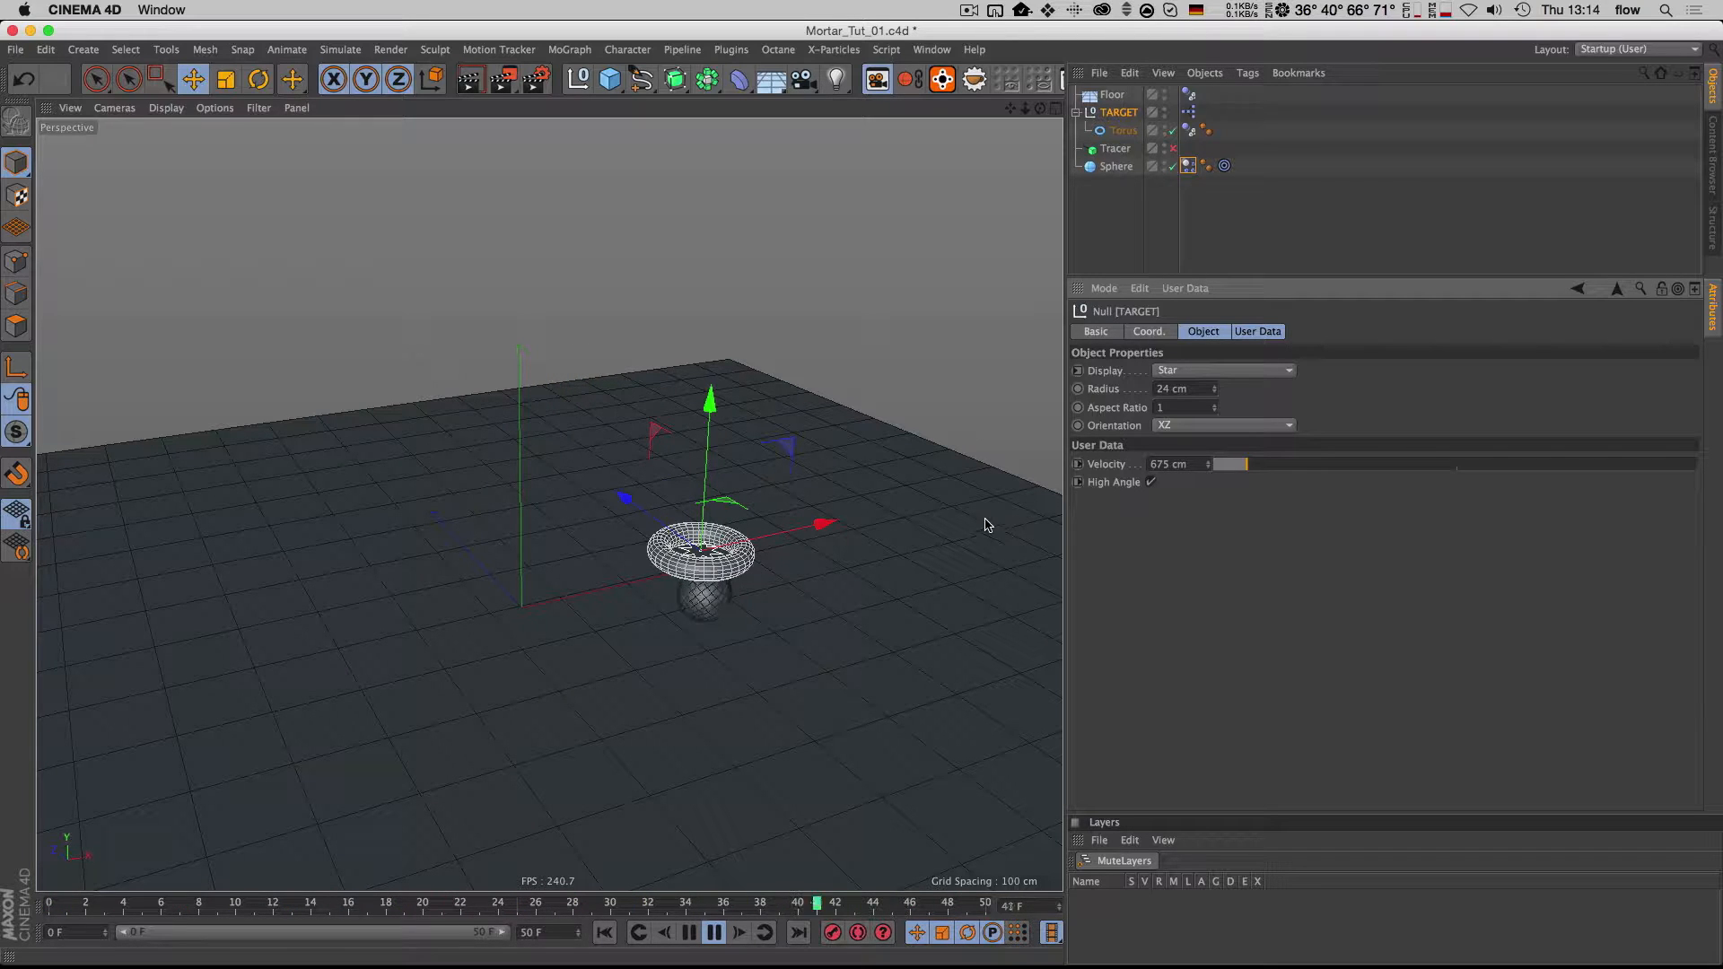
Step: Watch the sphere fly through the torus from above, stop the playback and rewind to frame 0
key(3)
drag(700, 577, 703, 635)
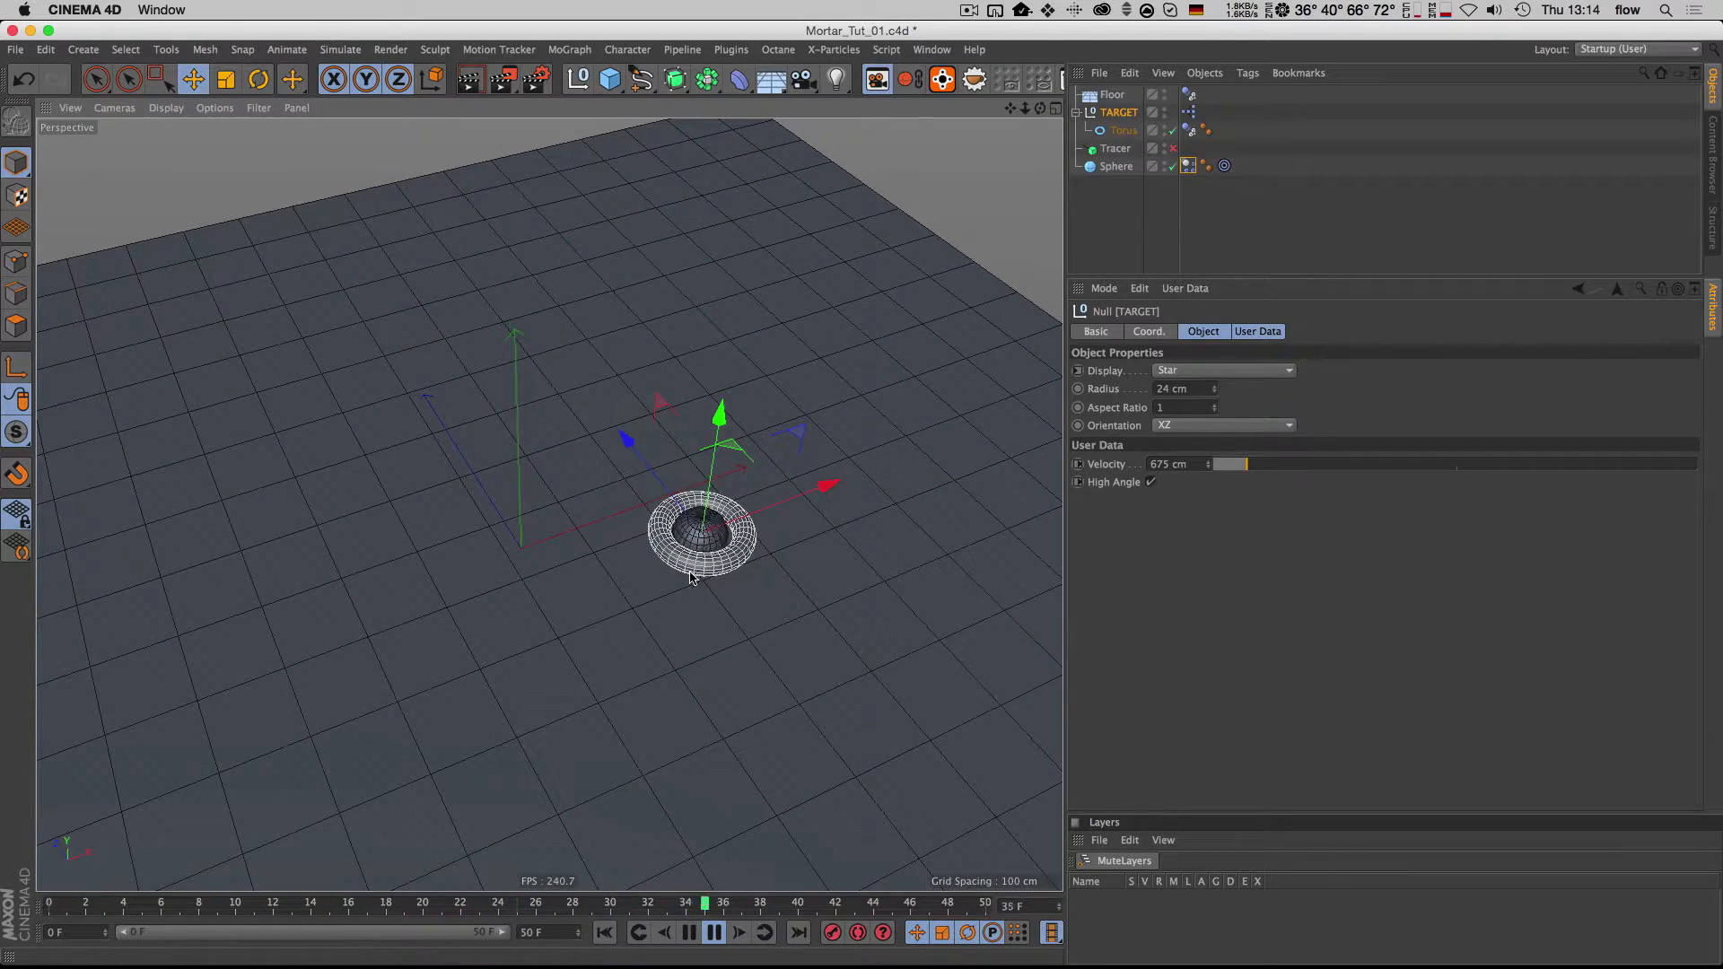
key(1)
drag(691, 576, 708, 532)
key(3)
key(1)
key(2)
key(1)
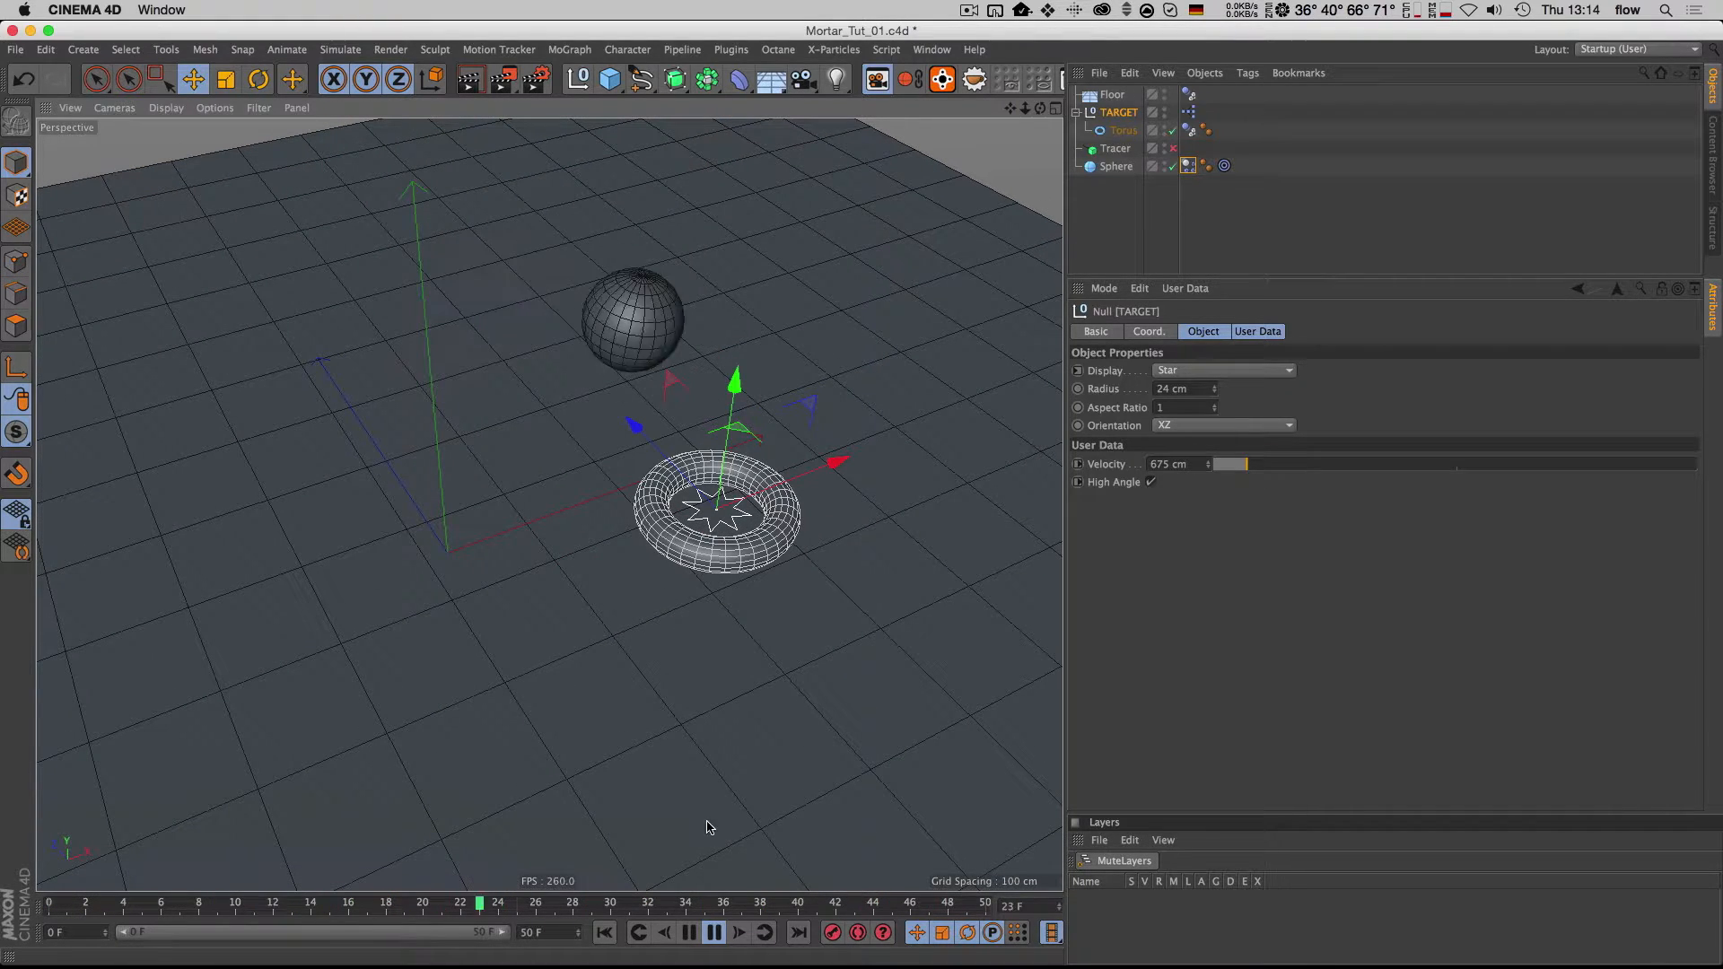
click(690, 934)
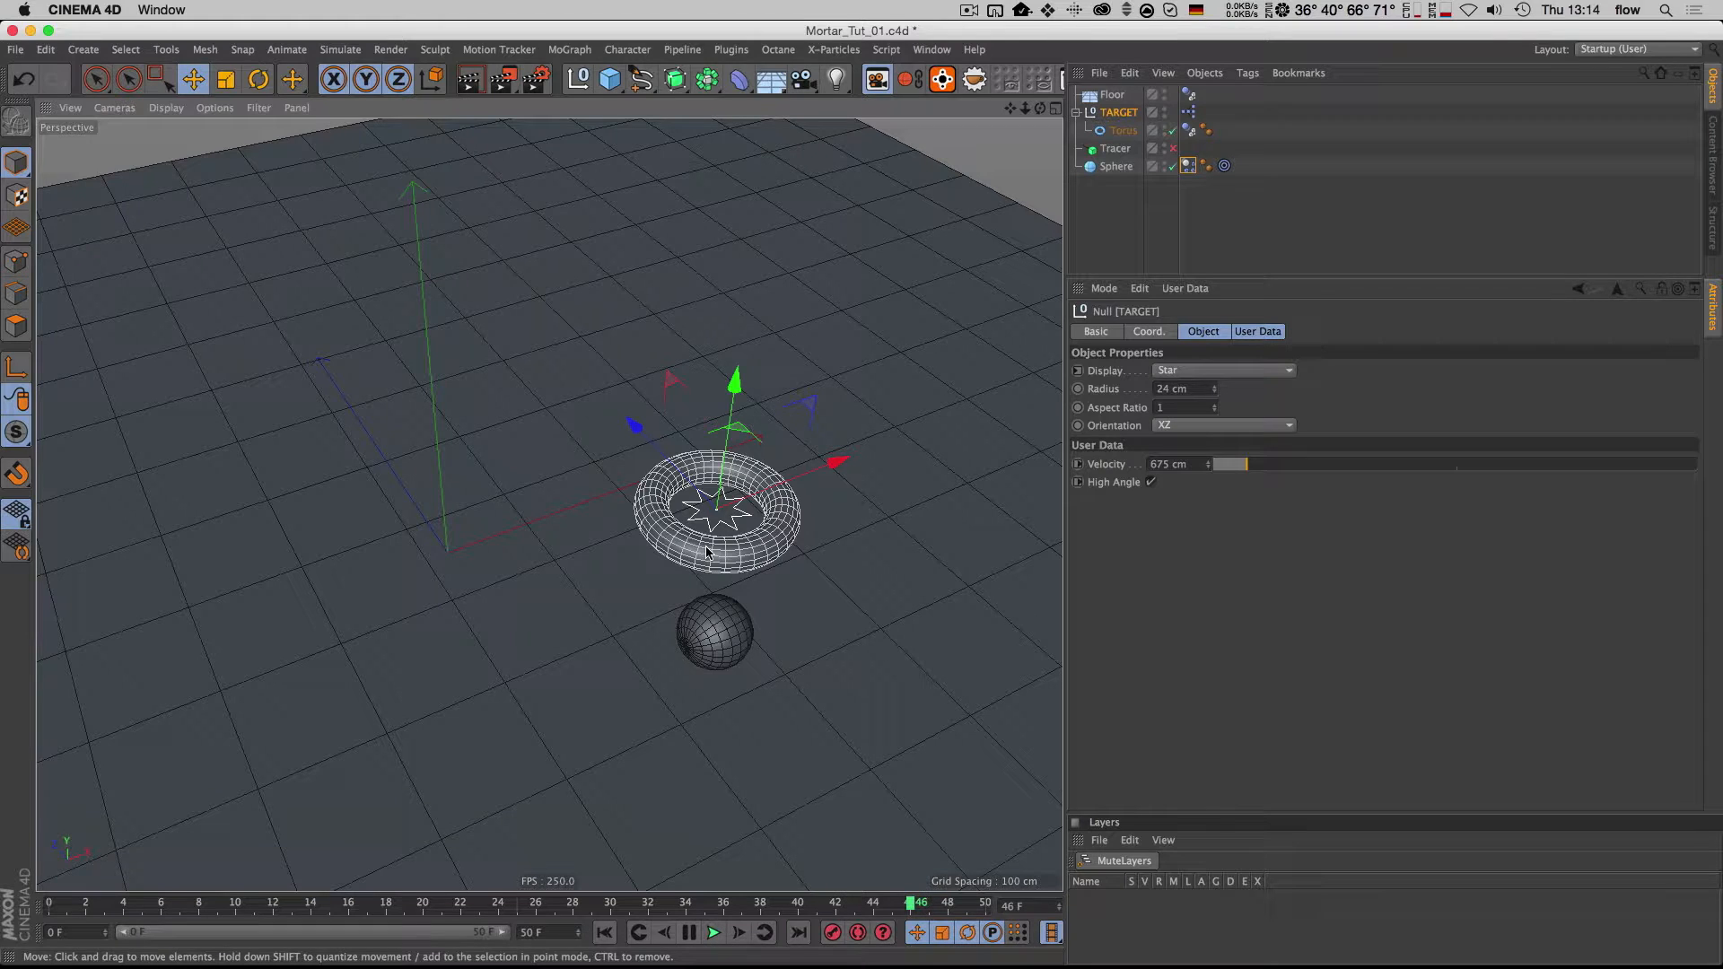
key(shift+f)
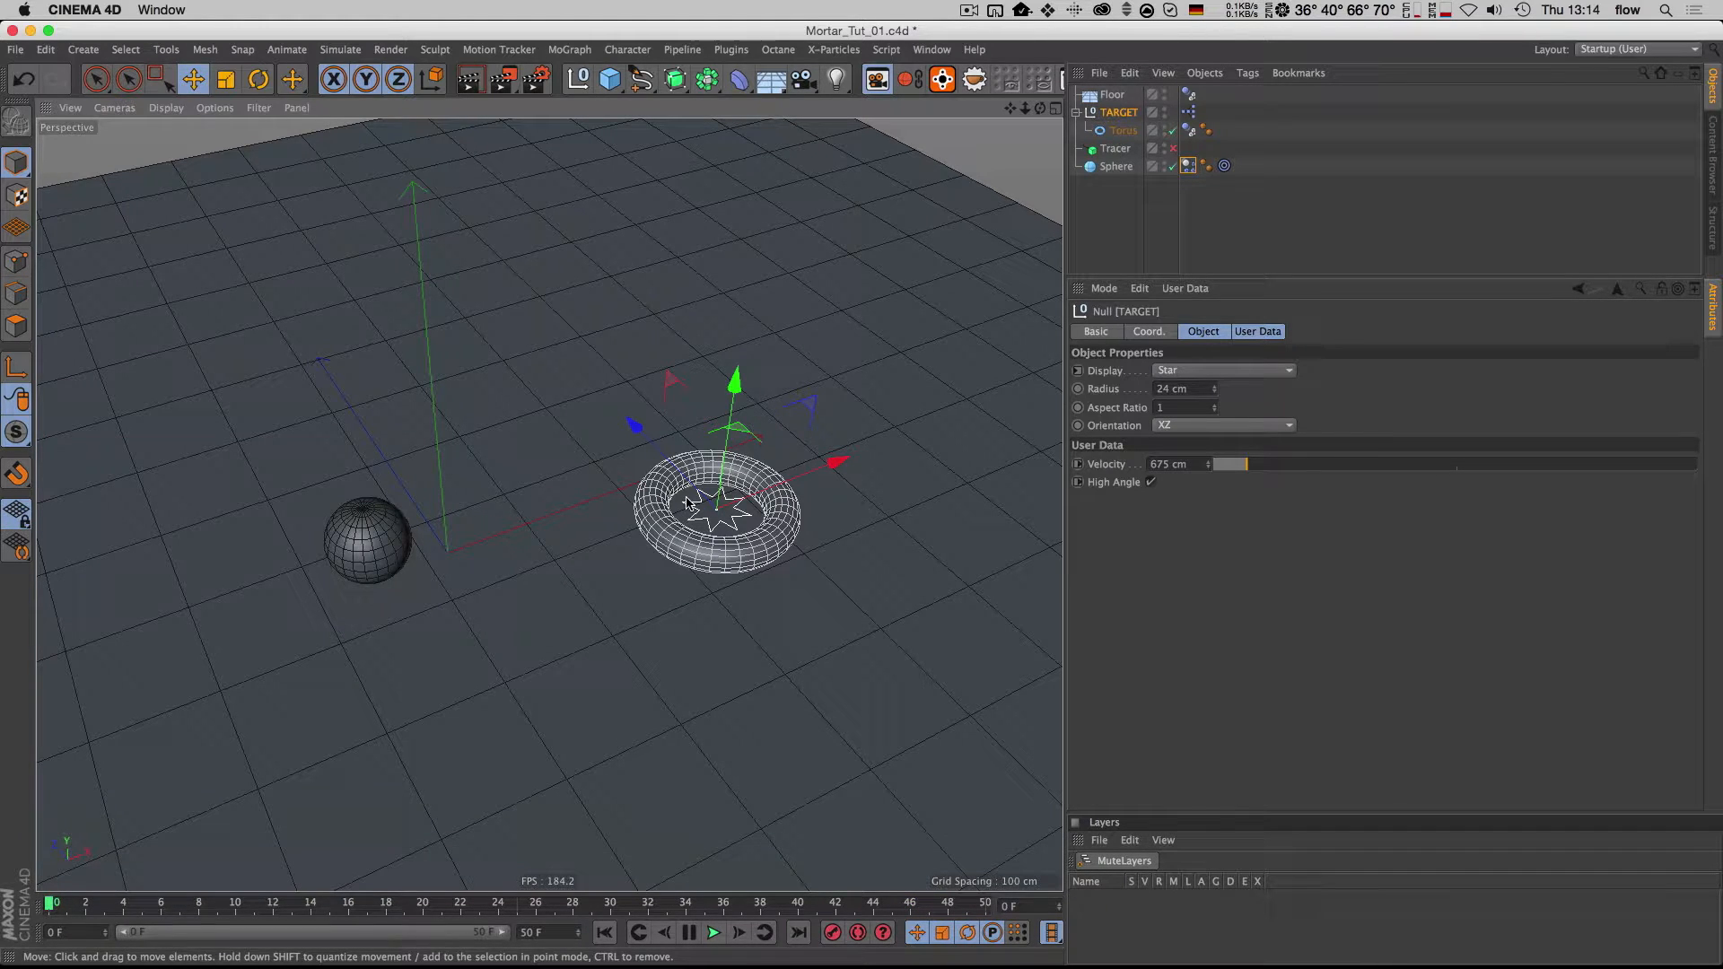
Step: Switch to the projectile angle article in Chrome and try different target positions in its trajectory demo
click(396, 953)
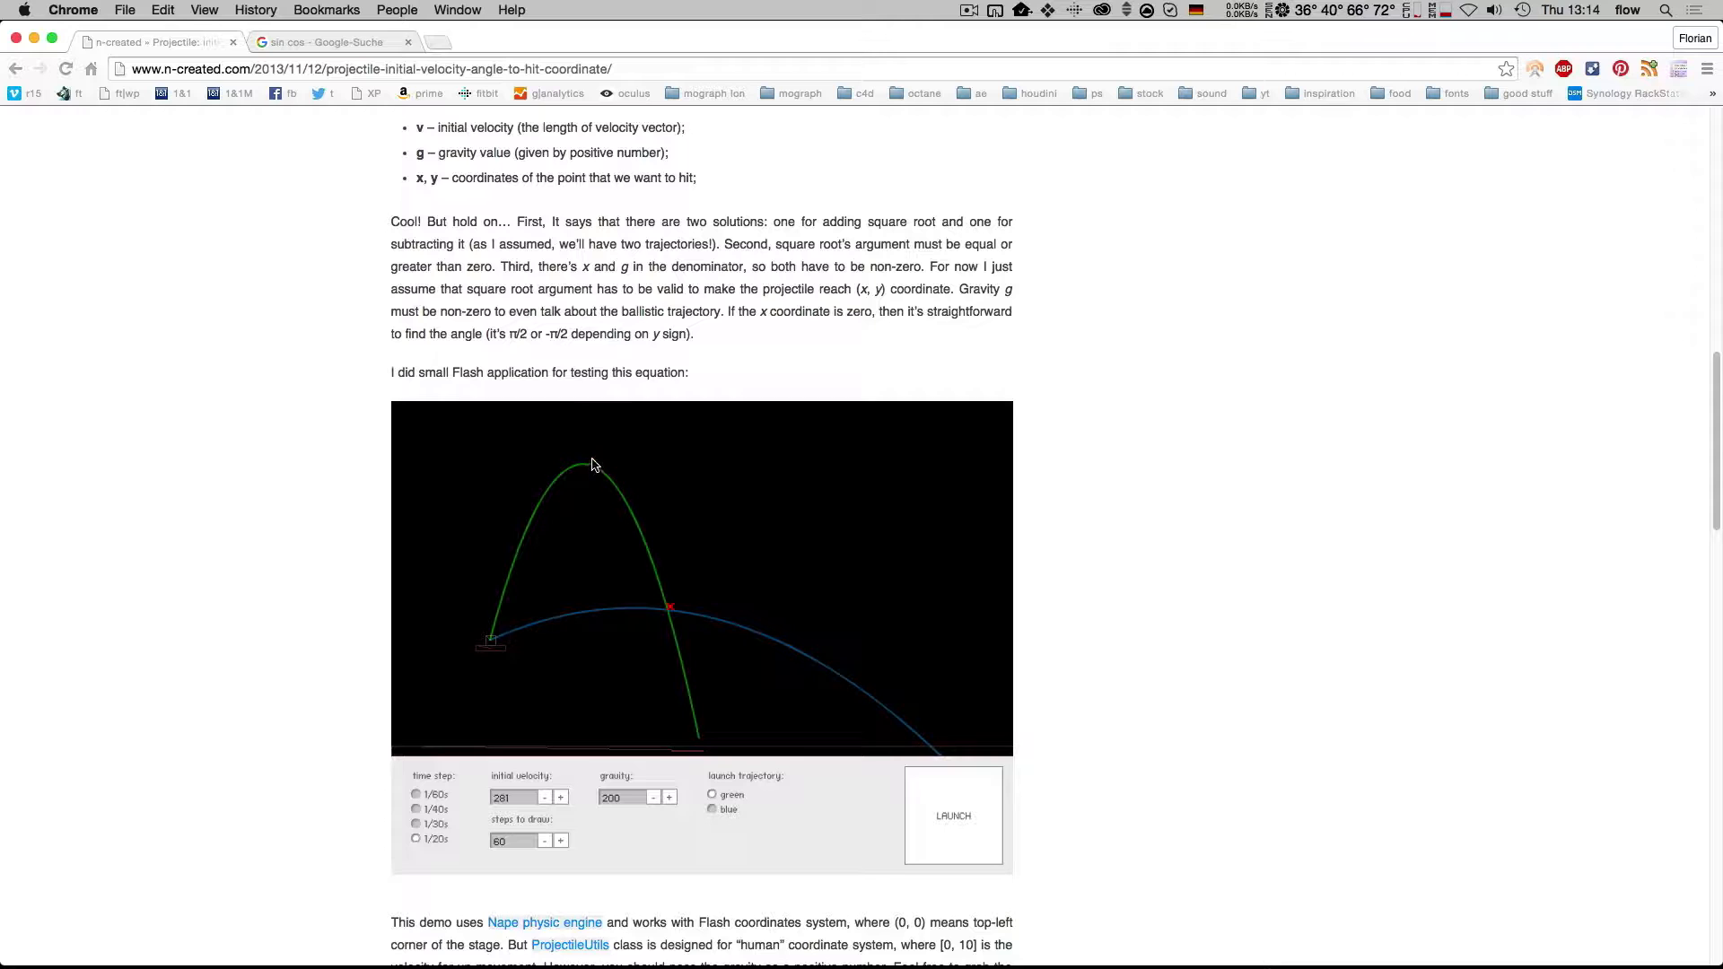
drag(570, 594, 647, 577)
click(646, 578)
click(616, 600)
Step: Look at the article's beginning and the author's introduction, and return to the trajectory demo
scroll(608, 598, up, 13)
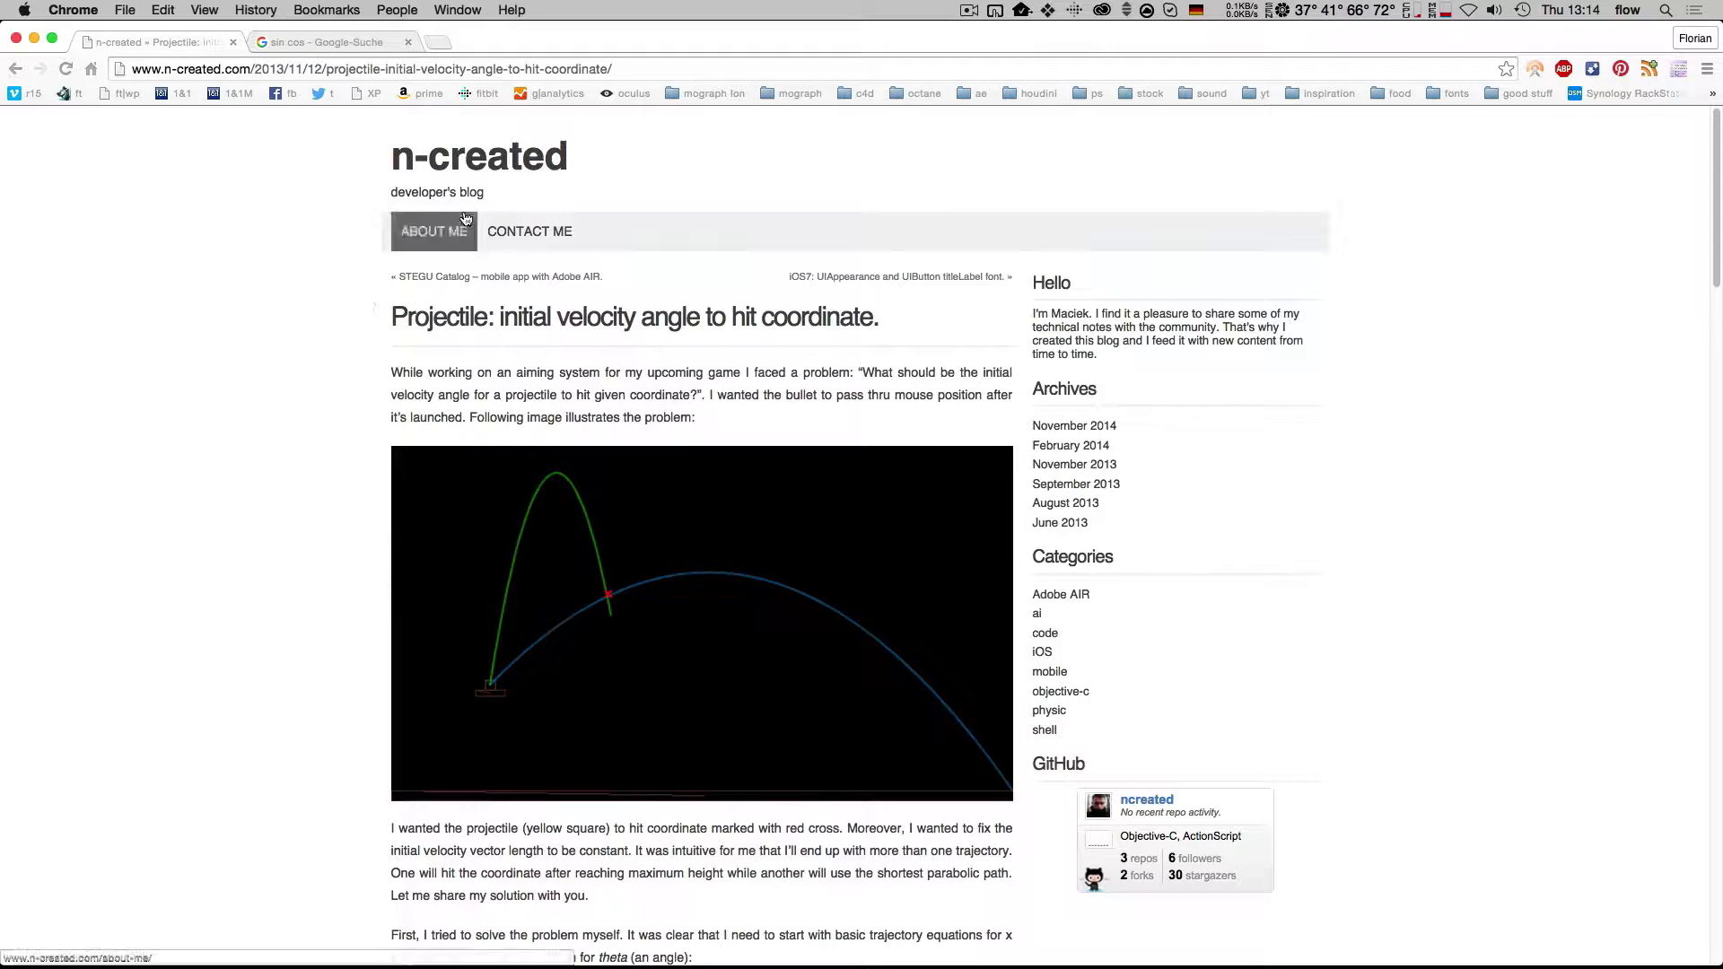
drag(1051, 314, 1102, 316)
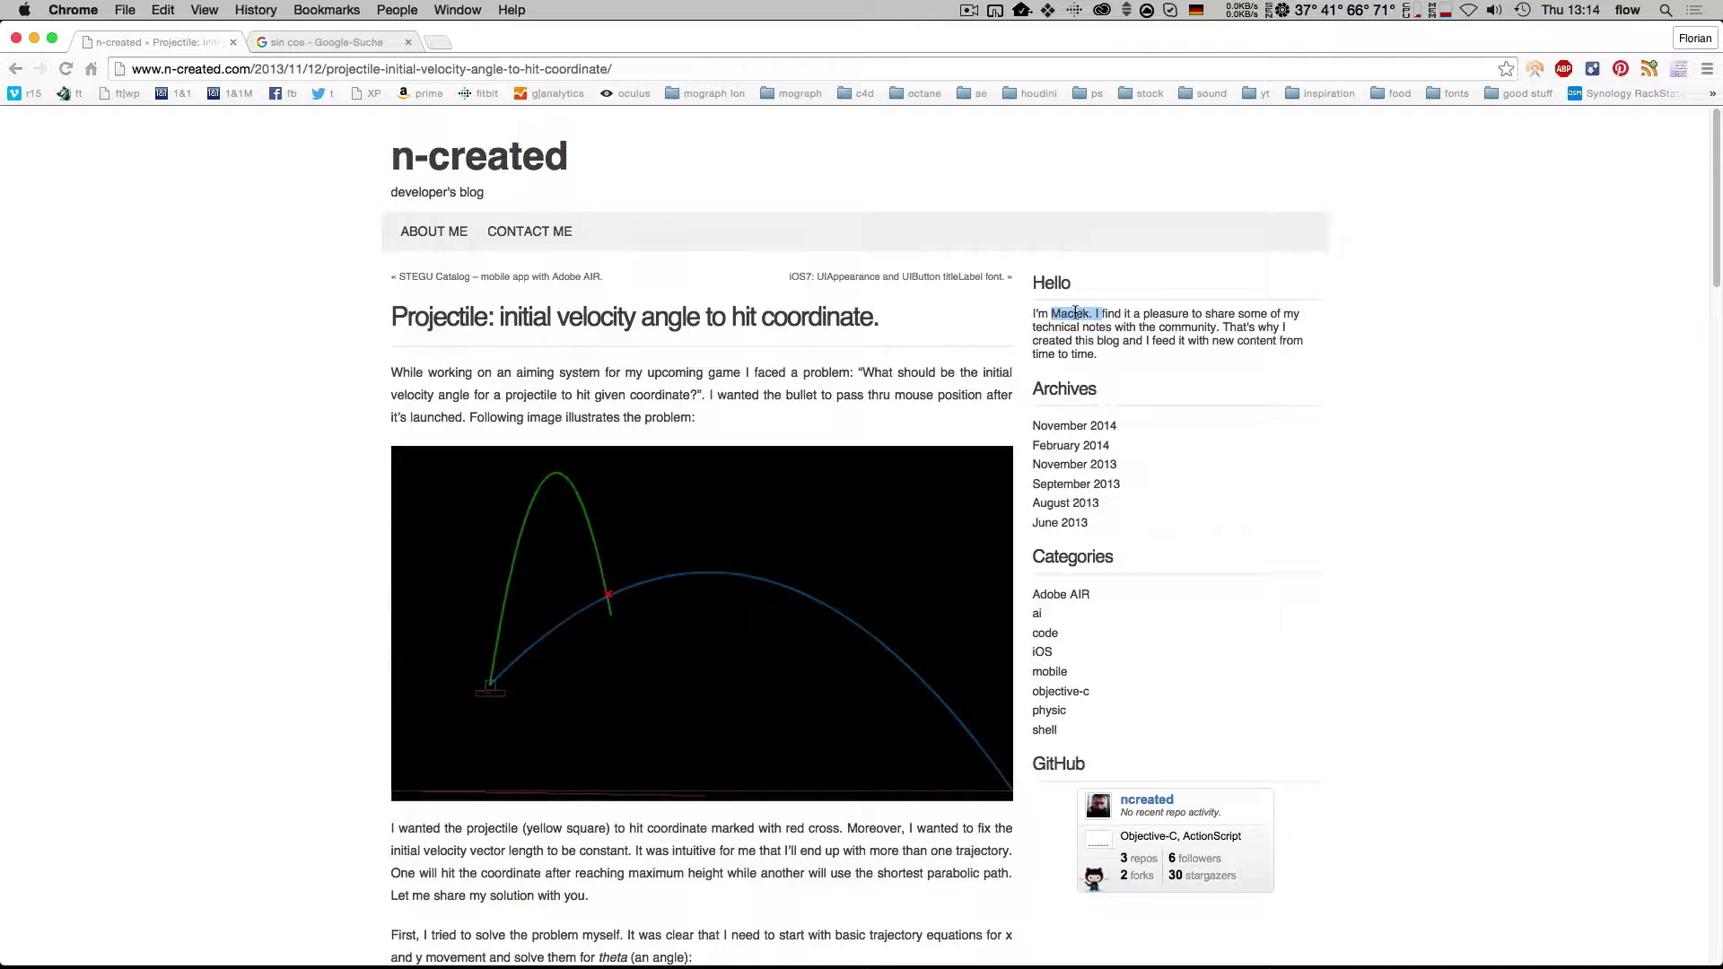
click(1060, 314)
scroll(935, 356, down, 16)
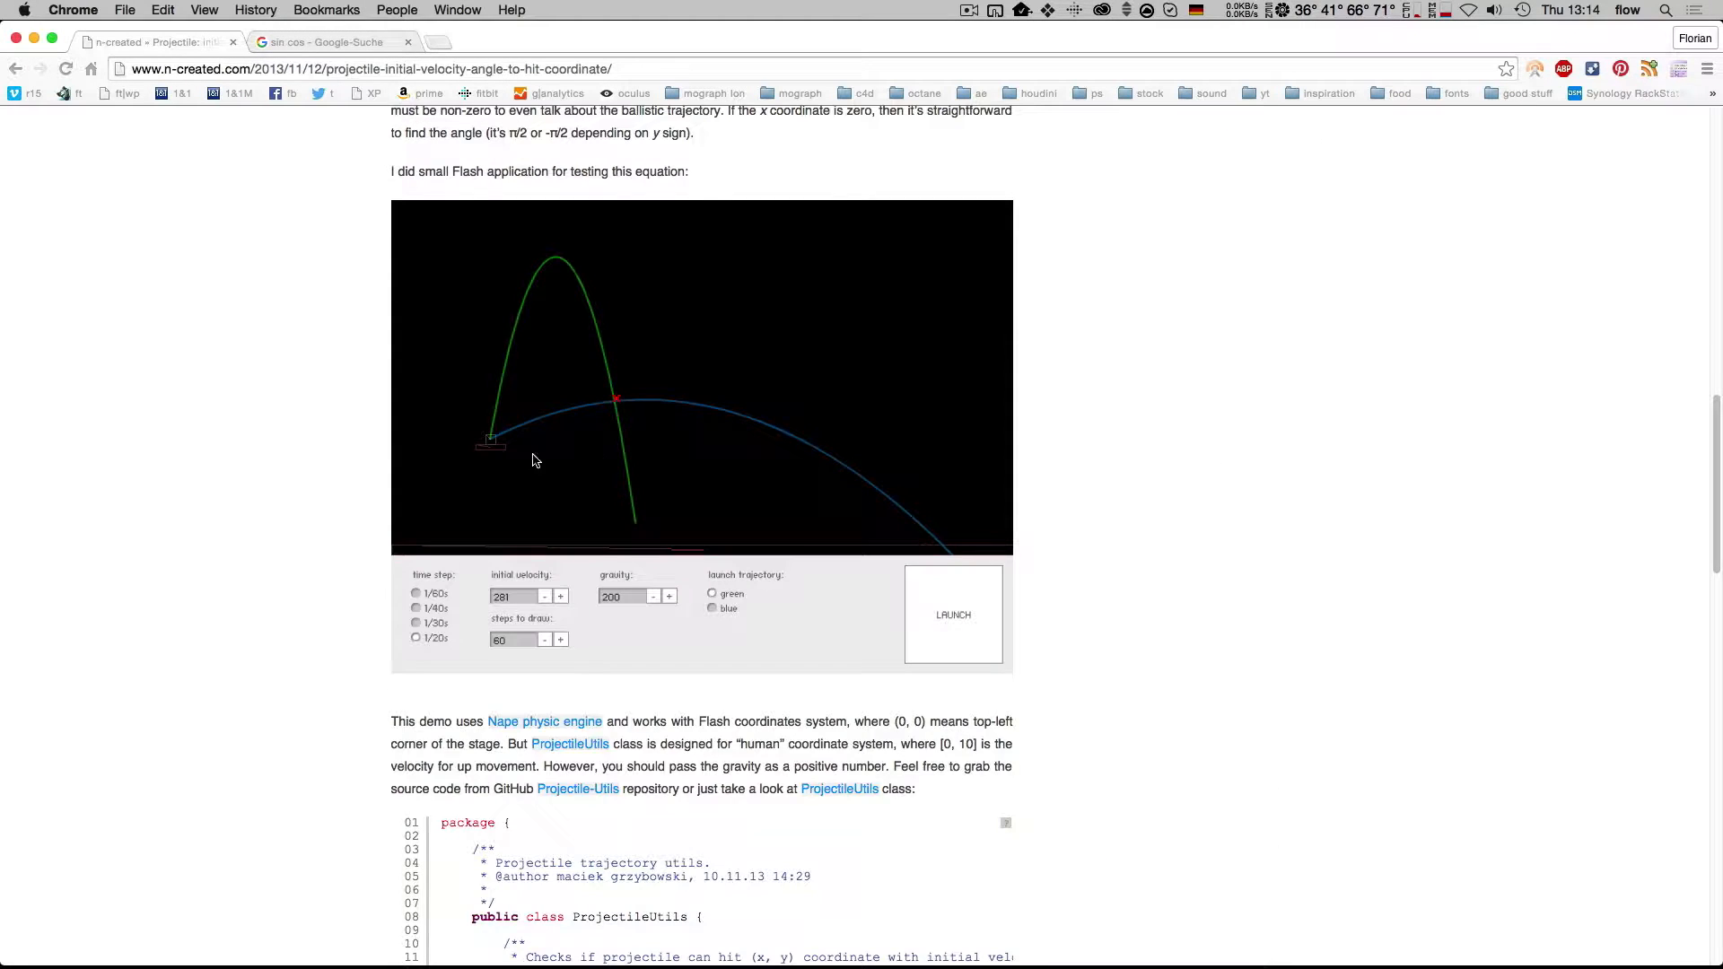
scroll(547, 456, up, 2)
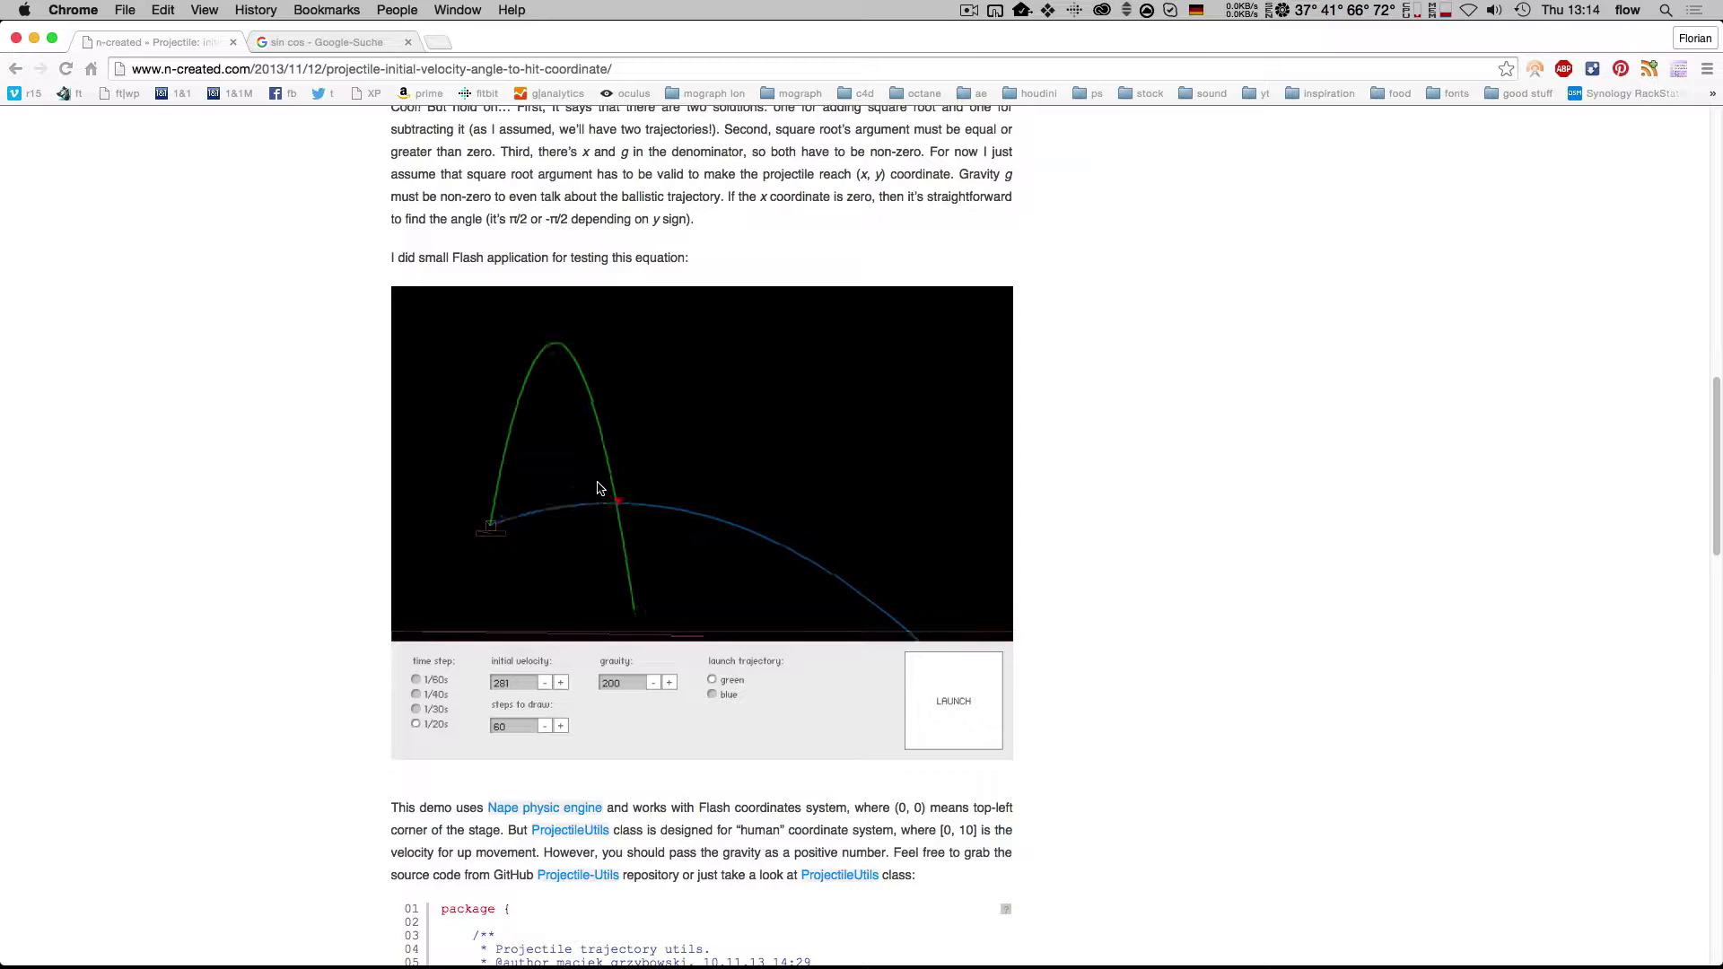
Step: Place the demo's target at points increasingly far from the launcher to compare the green and blue trajectories
click(654, 439)
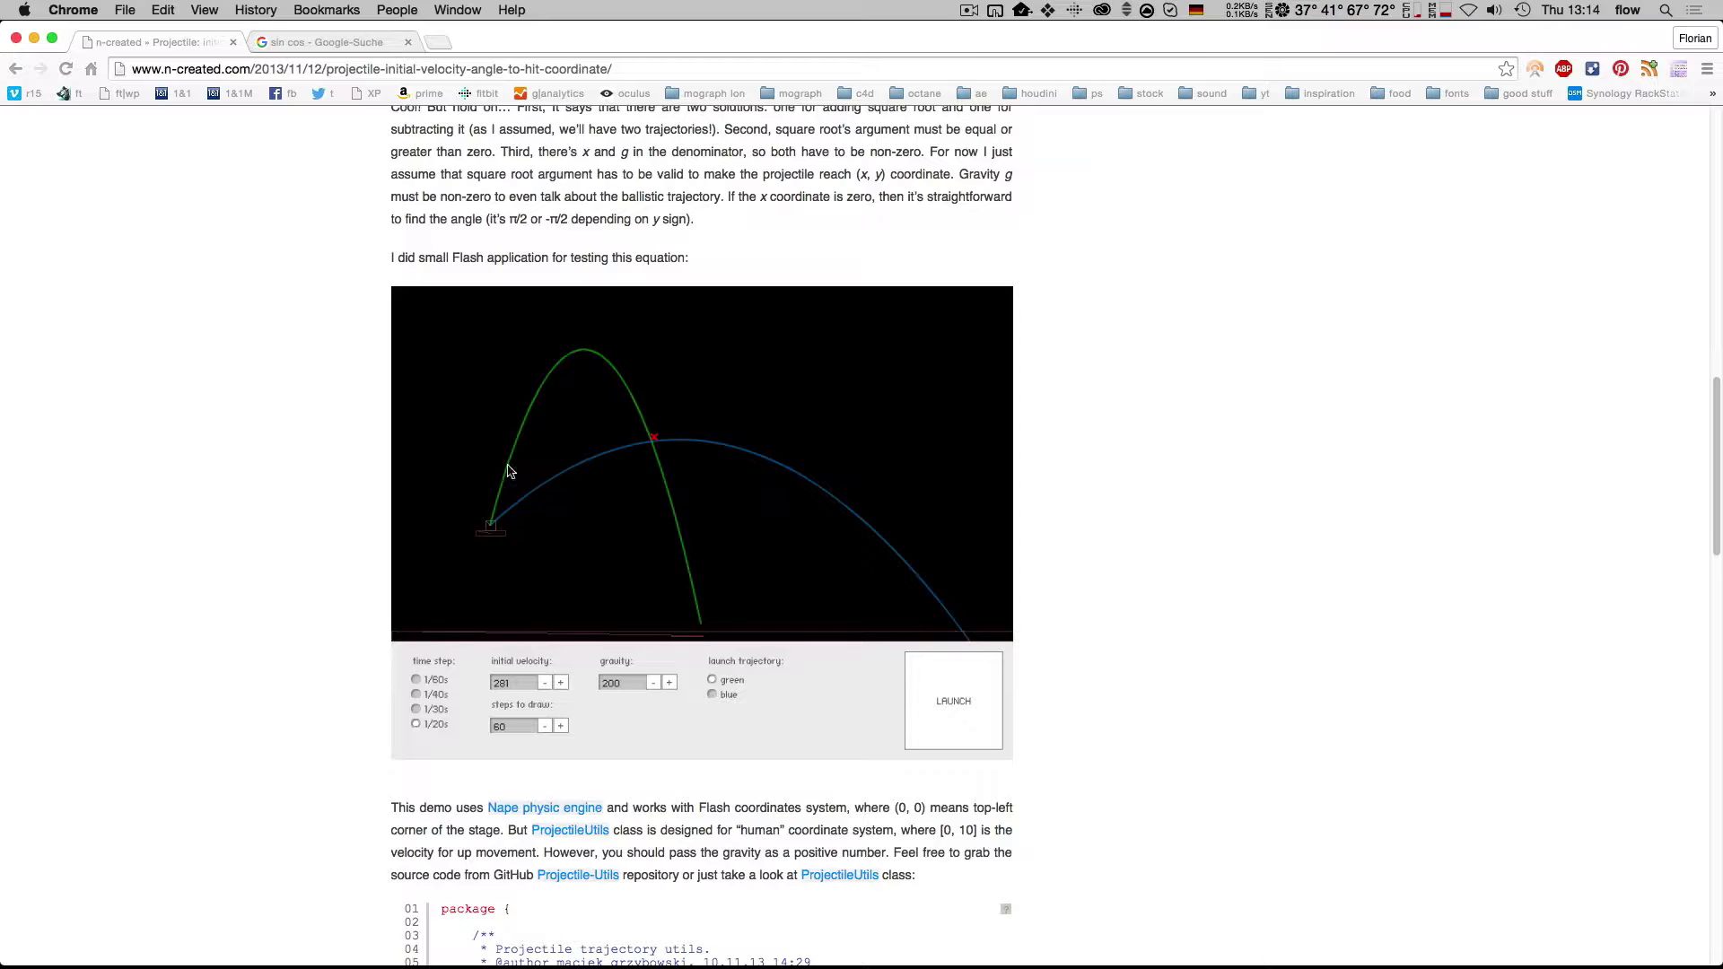
click(647, 497)
click(616, 451)
click(685, 438)
click(689, 492)
click(720, 445)
click(746, 440)
click(778, 430)
click(749, 442)
click(785, 436)
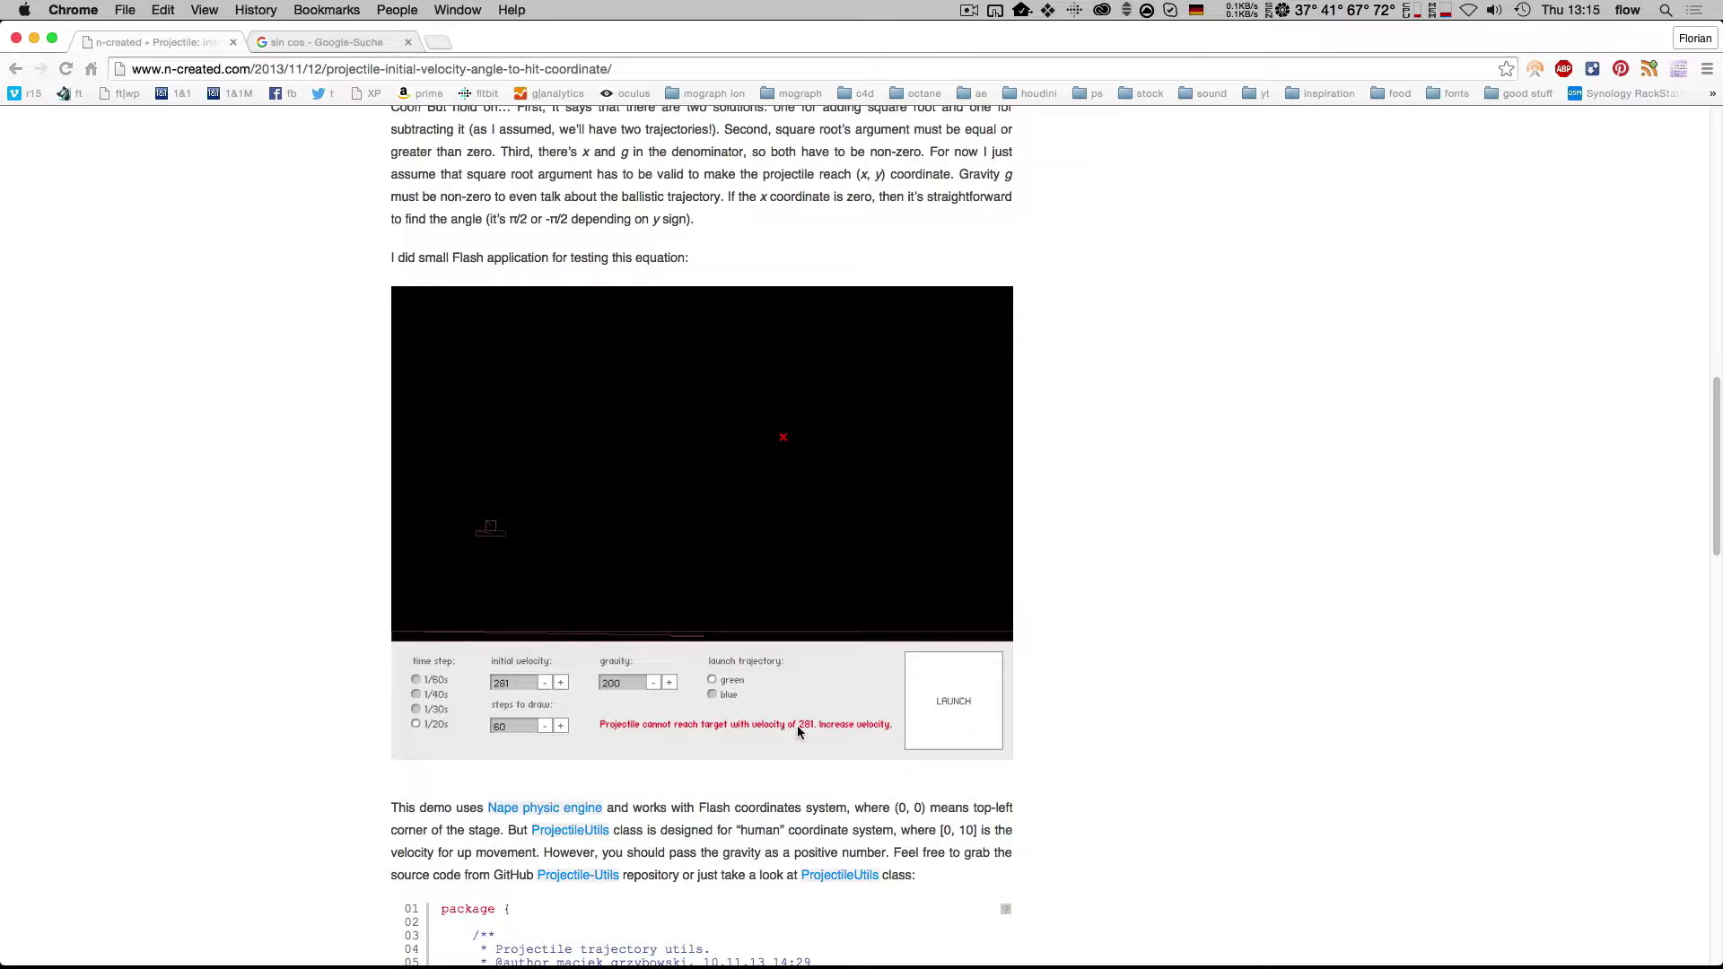
Step: Test target positions around the limit of the projectile's range and bring the target back within reach
click(732, 477)
click(739, 463)
click(755, 450)
click(767, 440)
click(779, 438)
click(761, 460)
click(741, 468)
click(725, 476)
click(714, 483)
click(691, 491)
click(670, 446)
click(671, 439)
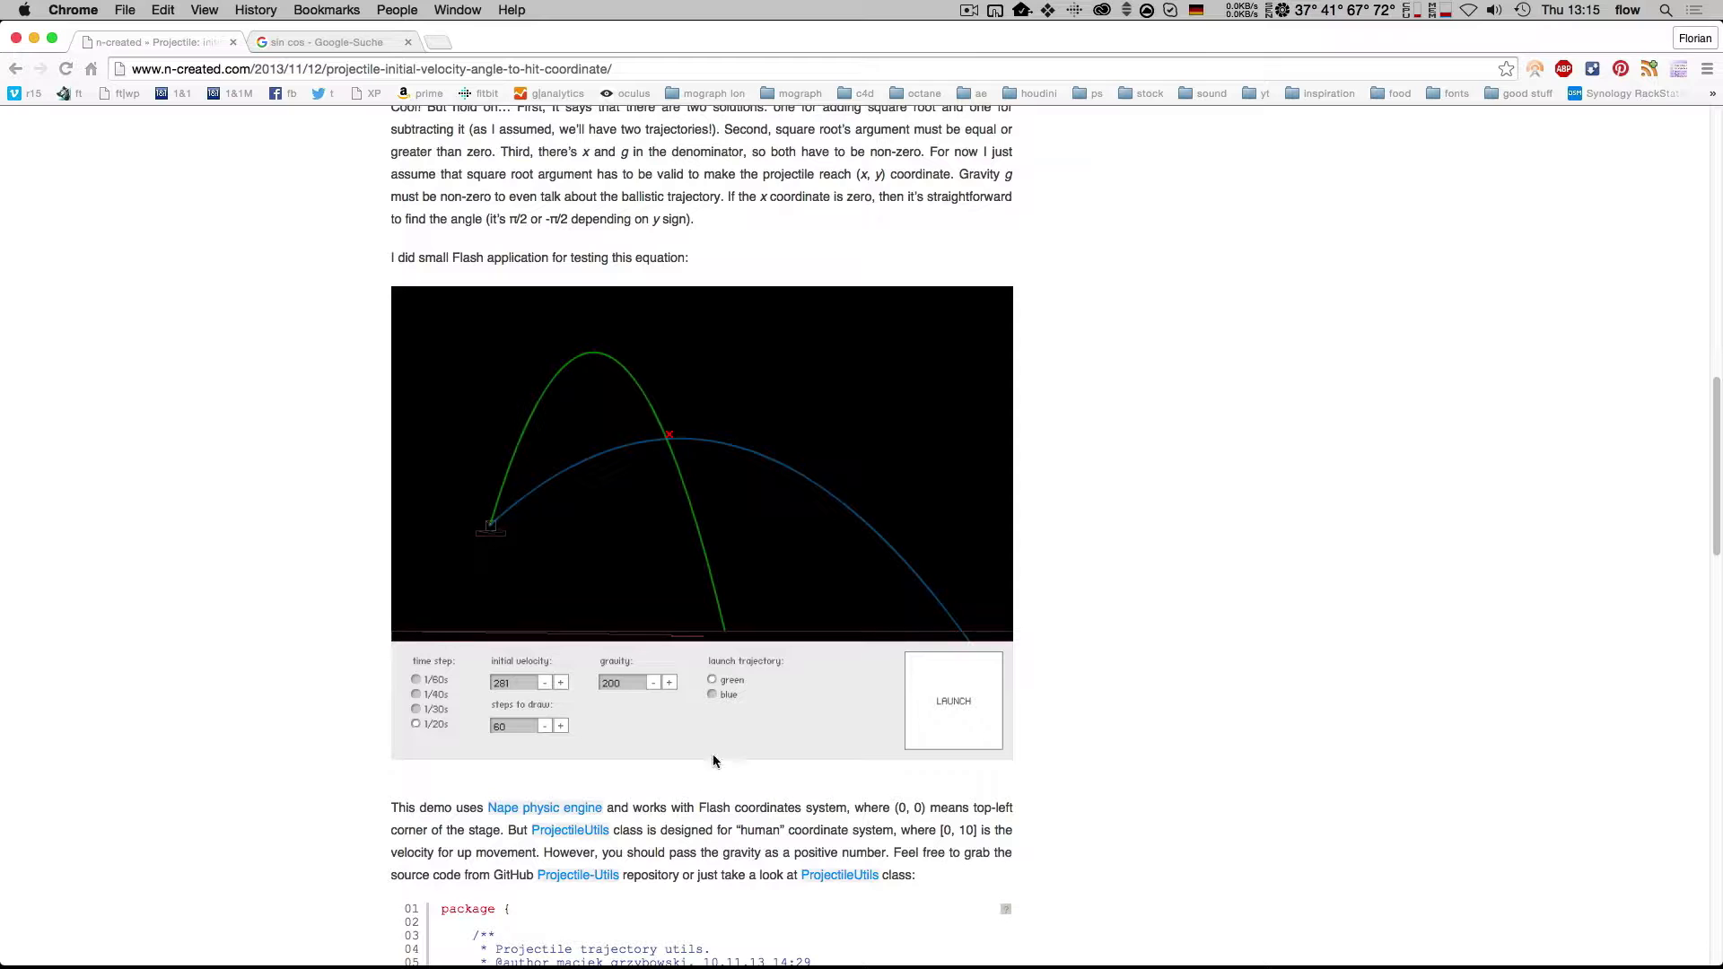
drag(666, 439, 662, 435)
Step: Examine the article's arctan formula for the launch angle and its variables v, g, x and y
scroll(467, 468, up, 6)
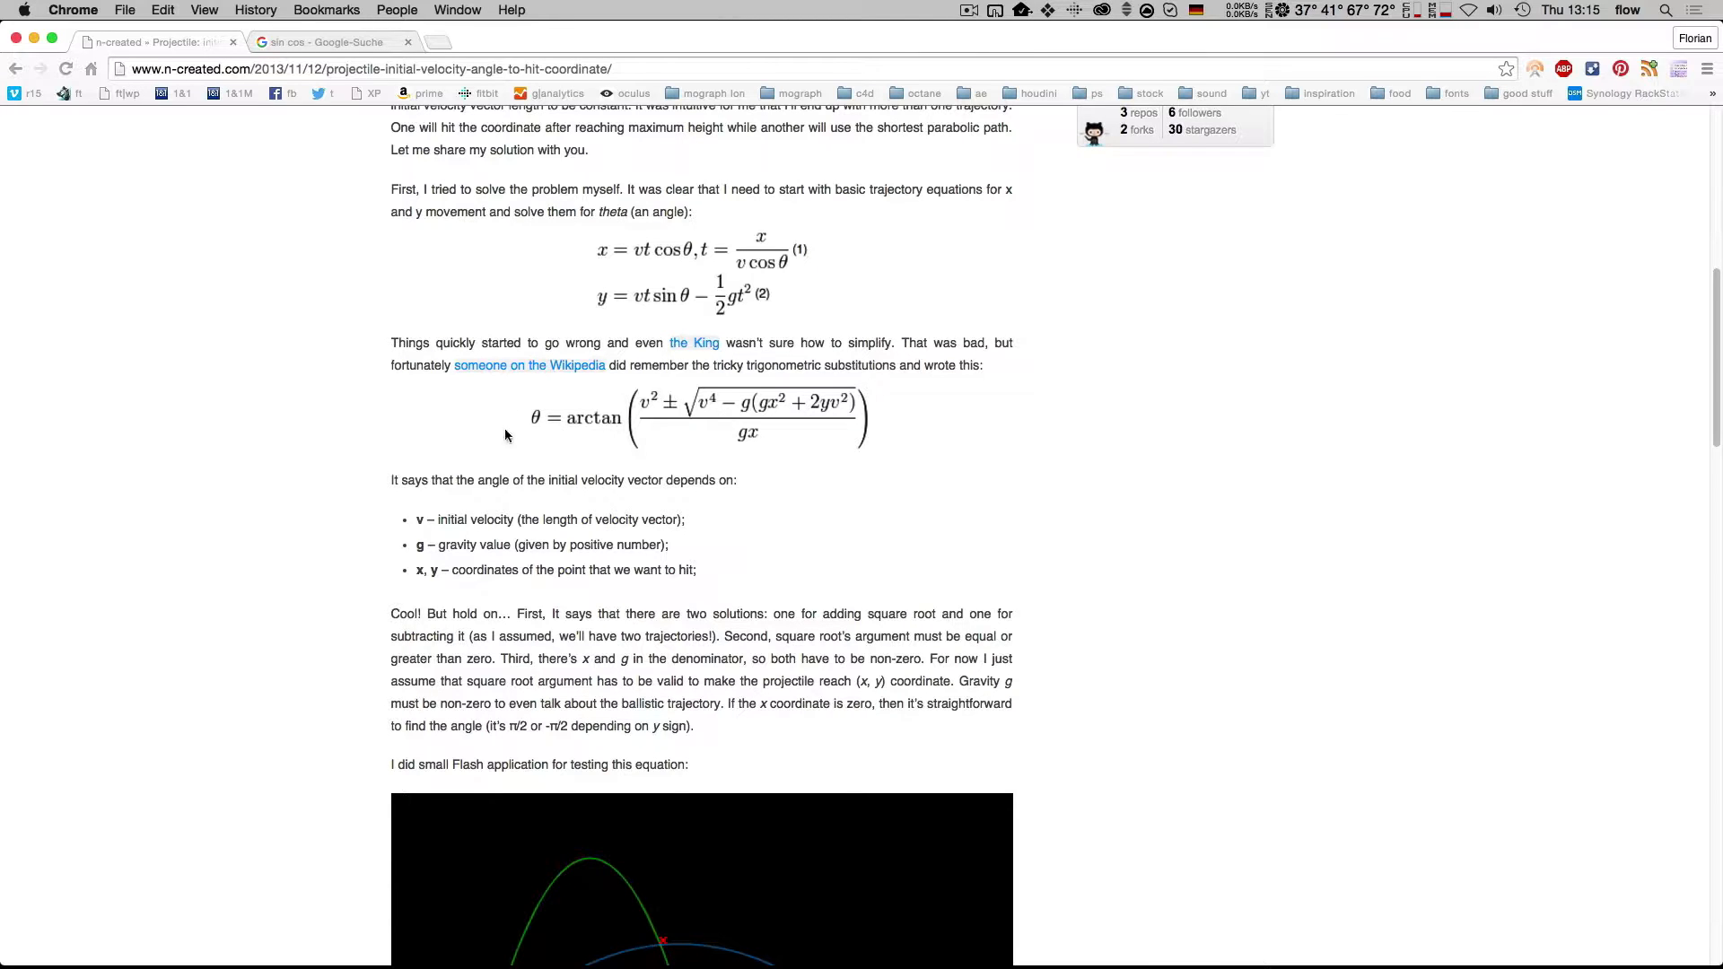
scroll(535, 418, down, 1)
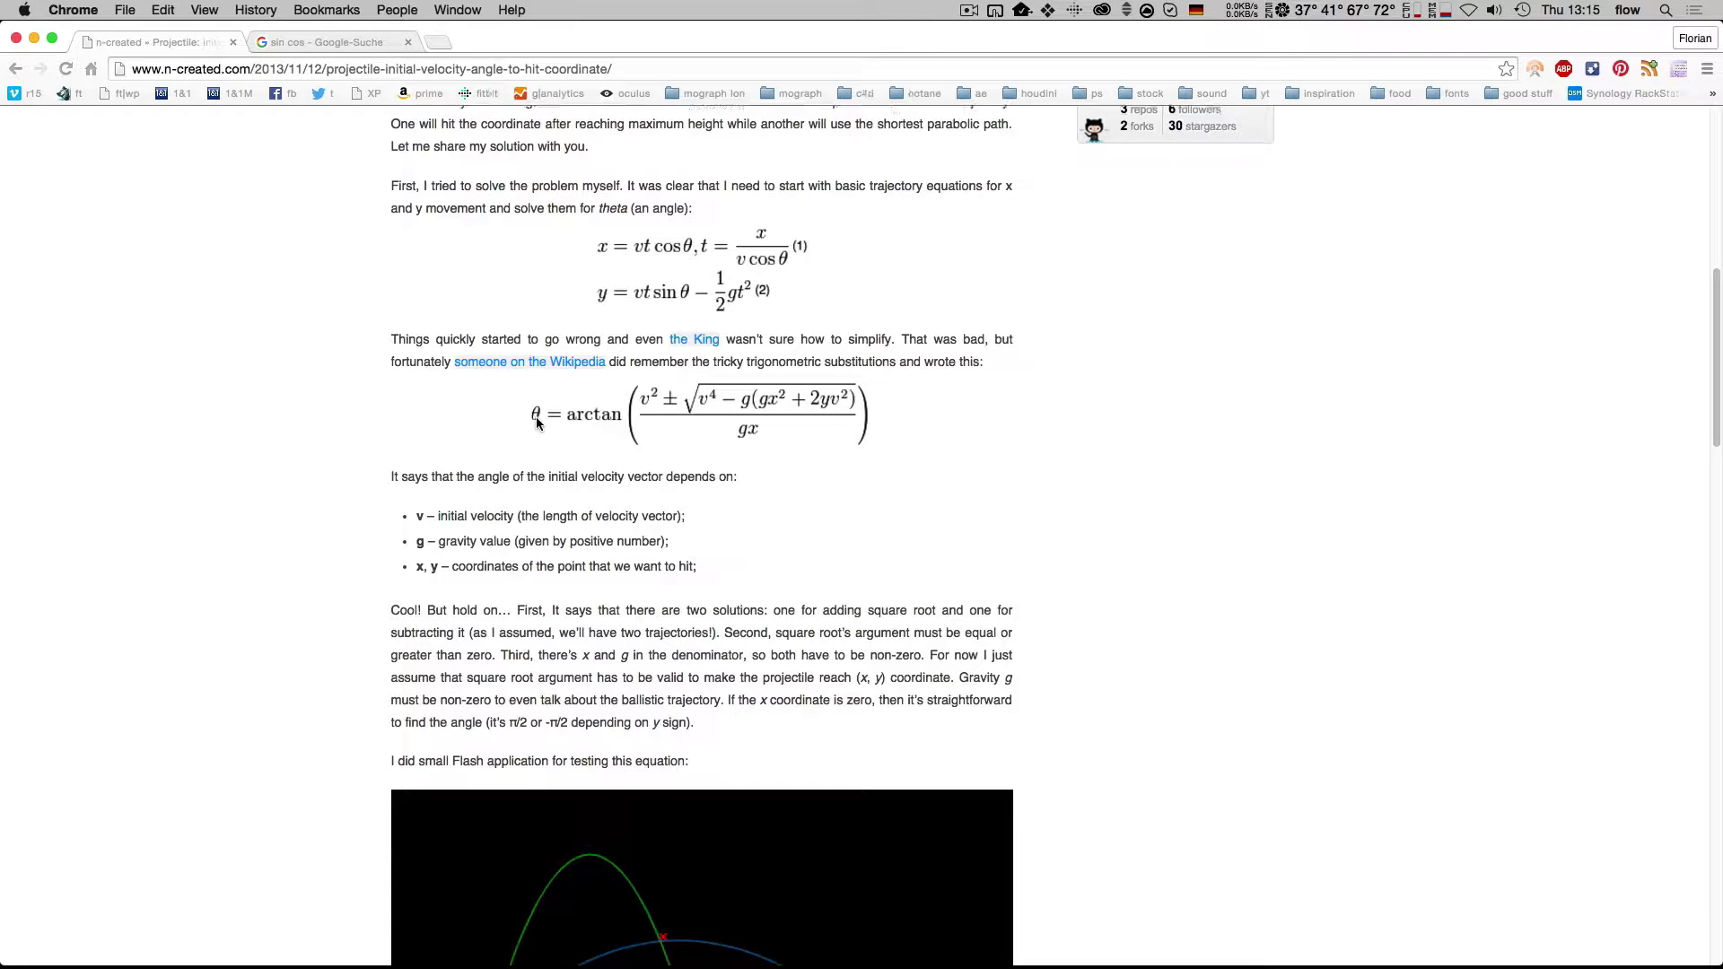
scroll(536, 449, down, 2)
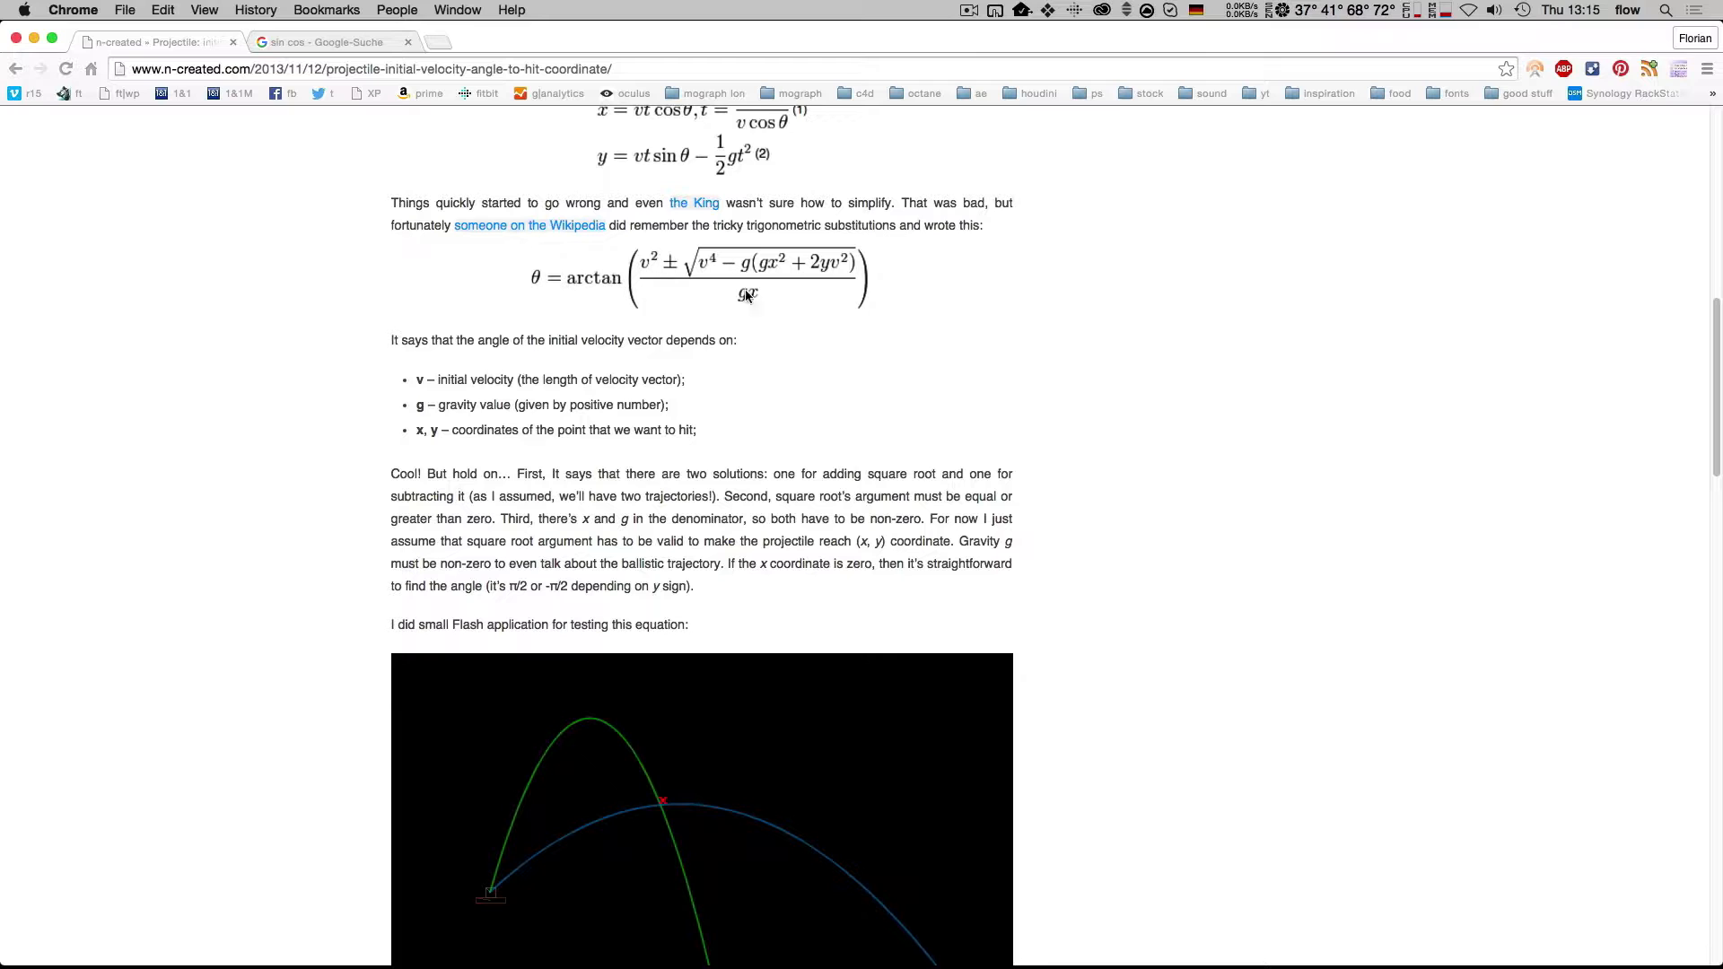
scroll(651, 619, down, 3)
scroll(707, 410, up, 3)
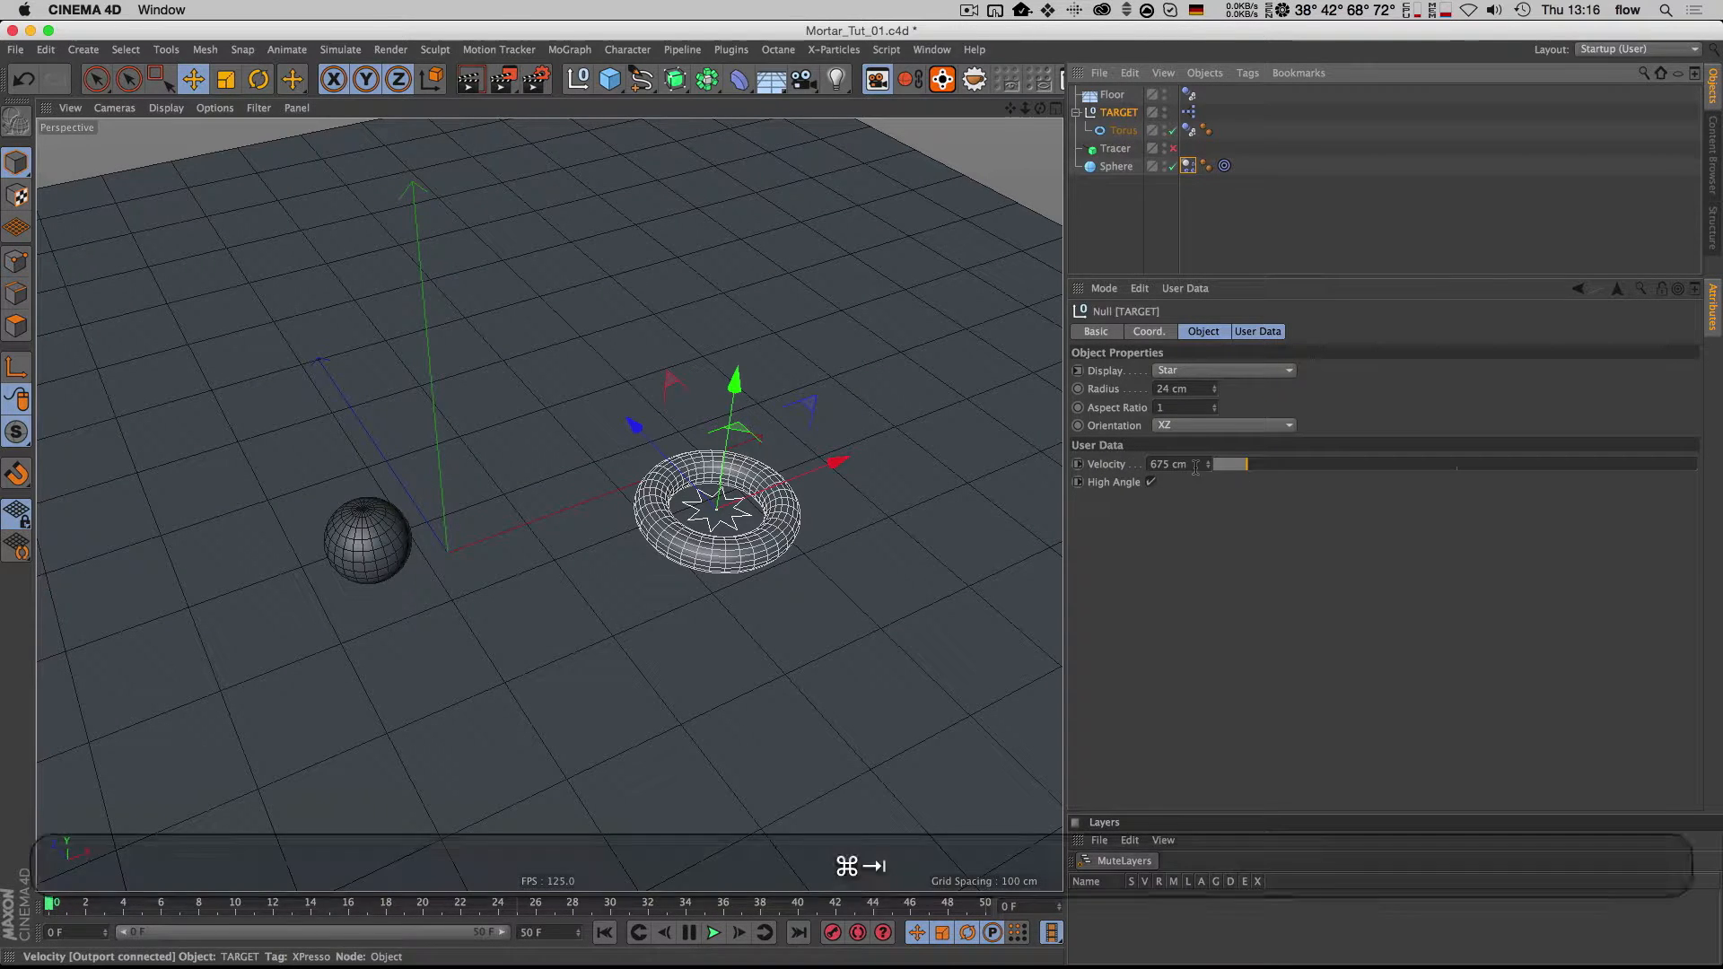
key(super+Tab)
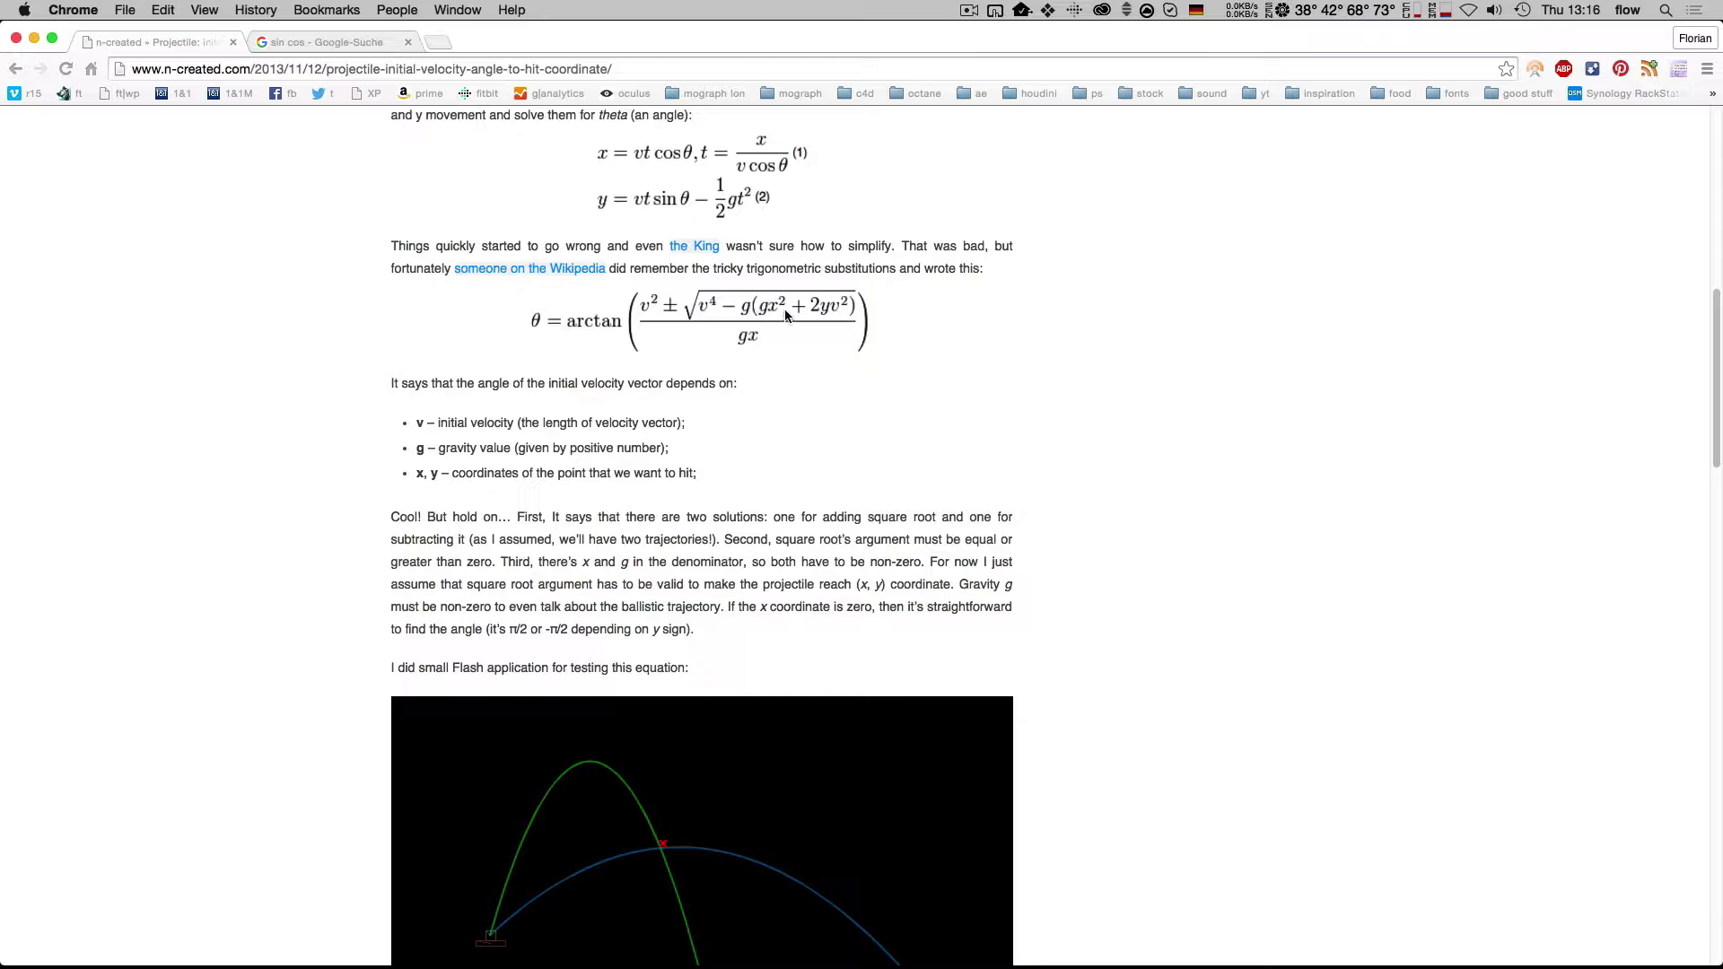
Step: Reposition the demo's target near and far from the launcher and relate its x and y to the angle formula
scroll(742, 603, down, 3)
click(623, 611)
click(569, 649)
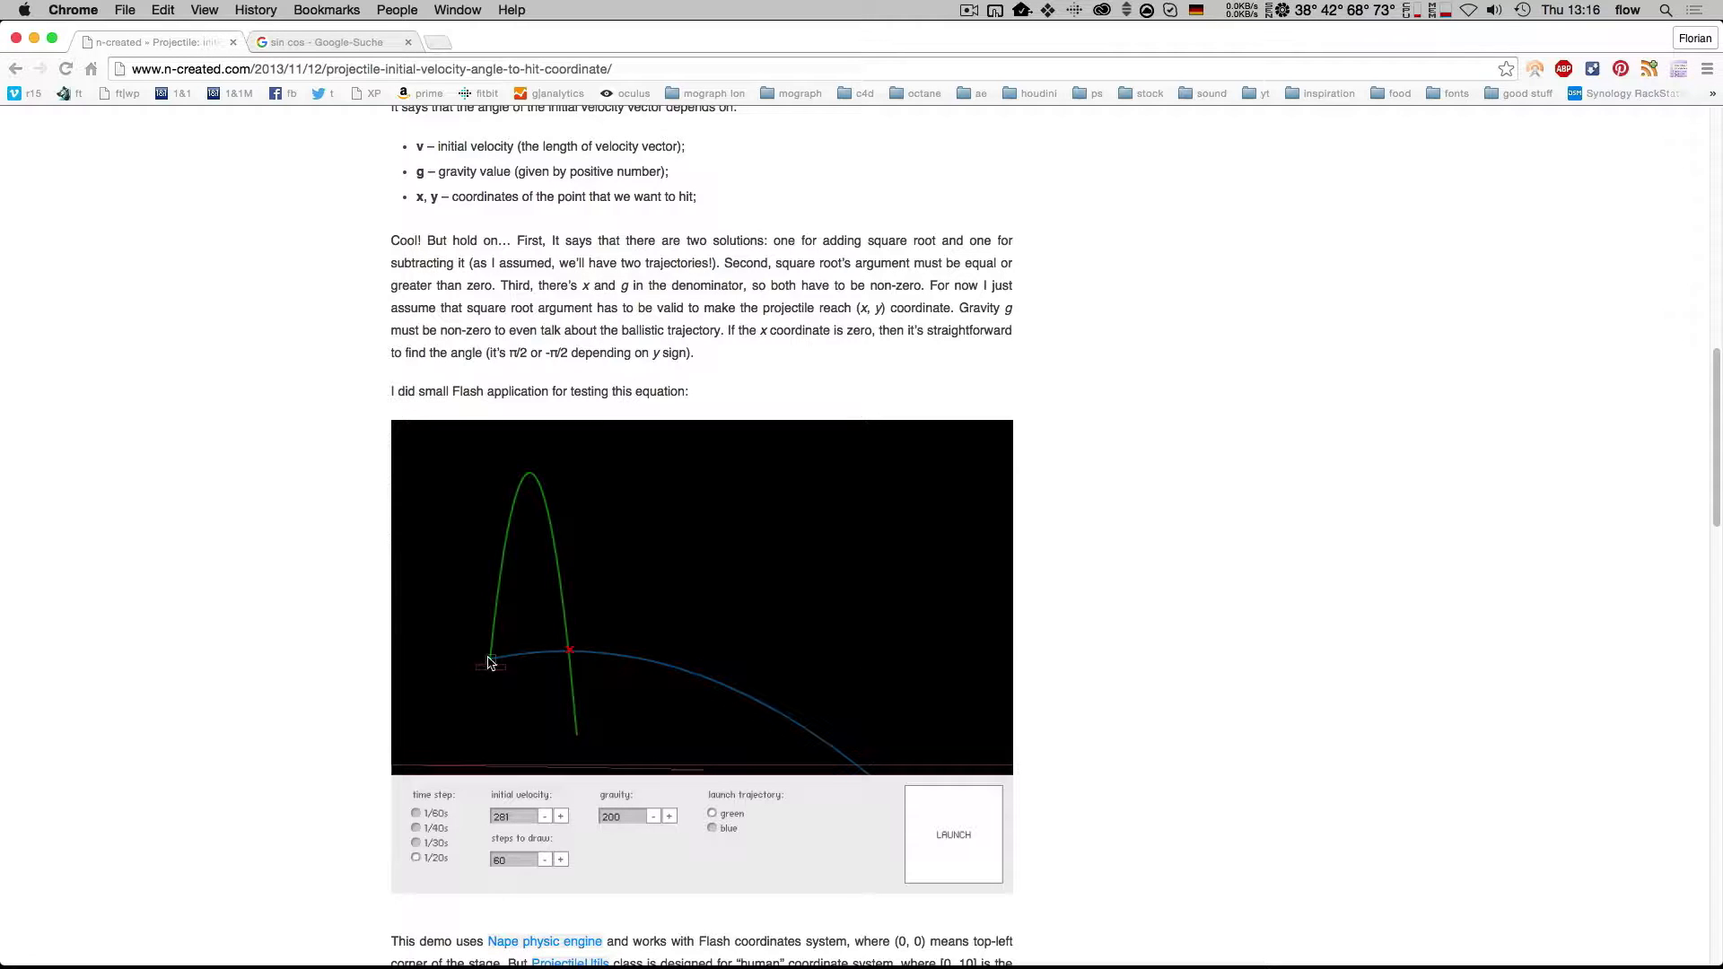
click(656, 604)
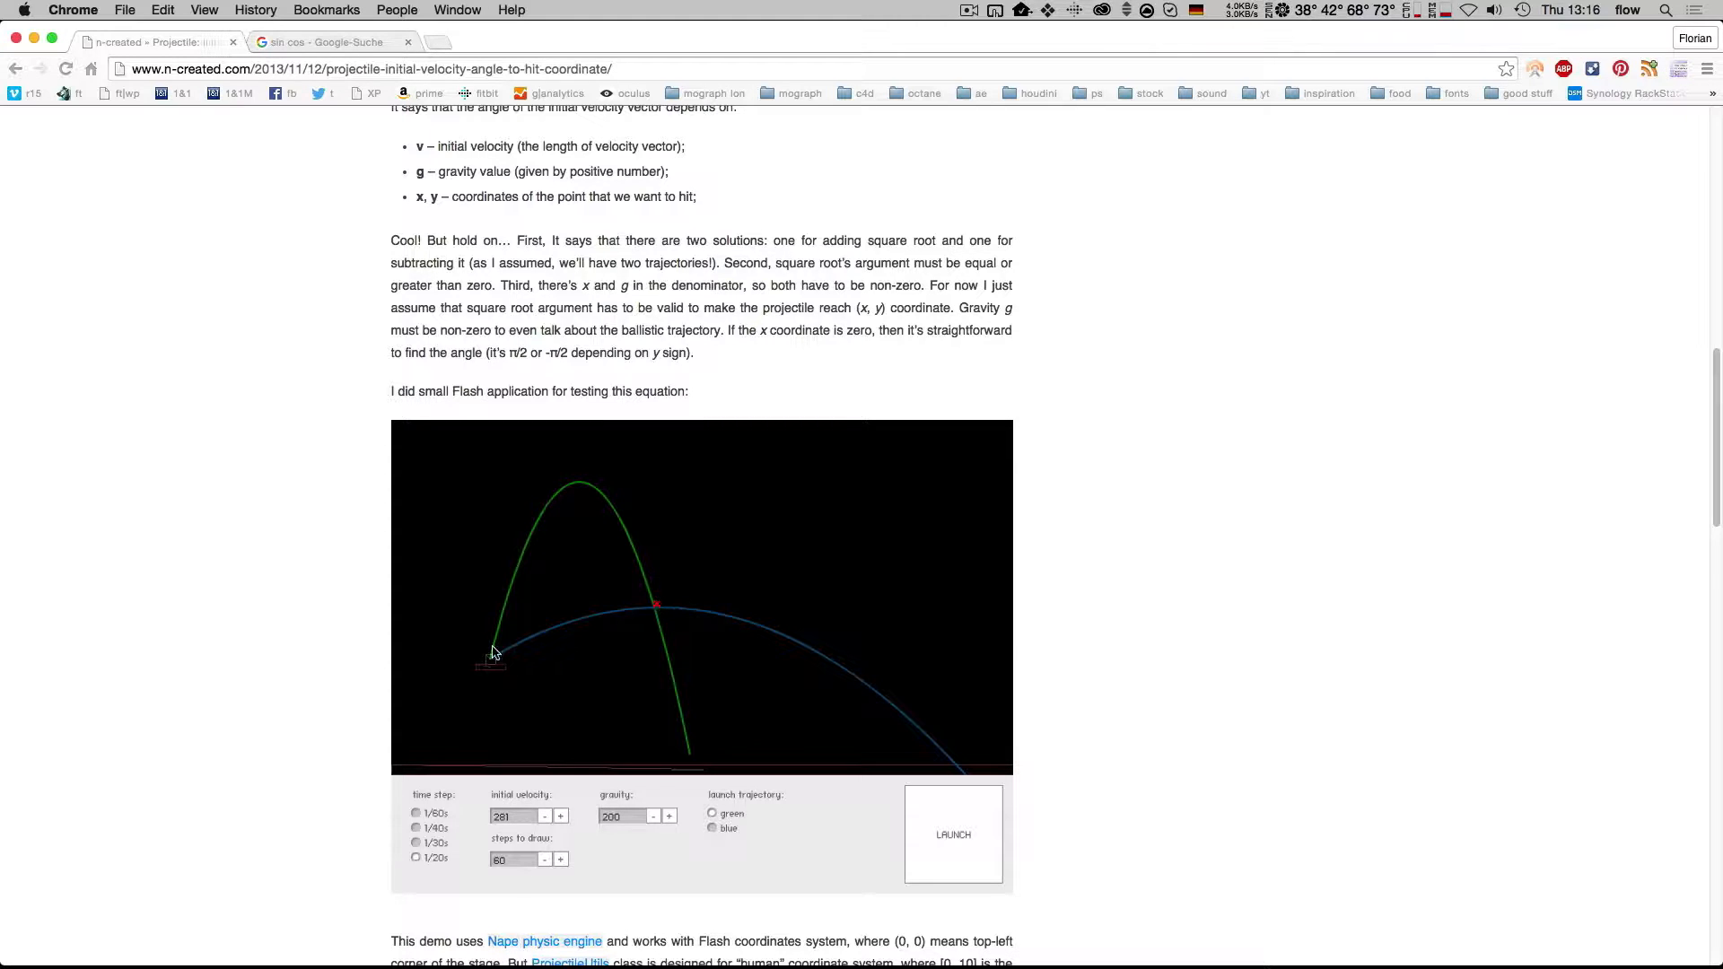
scroll(803, 389, up, 4)
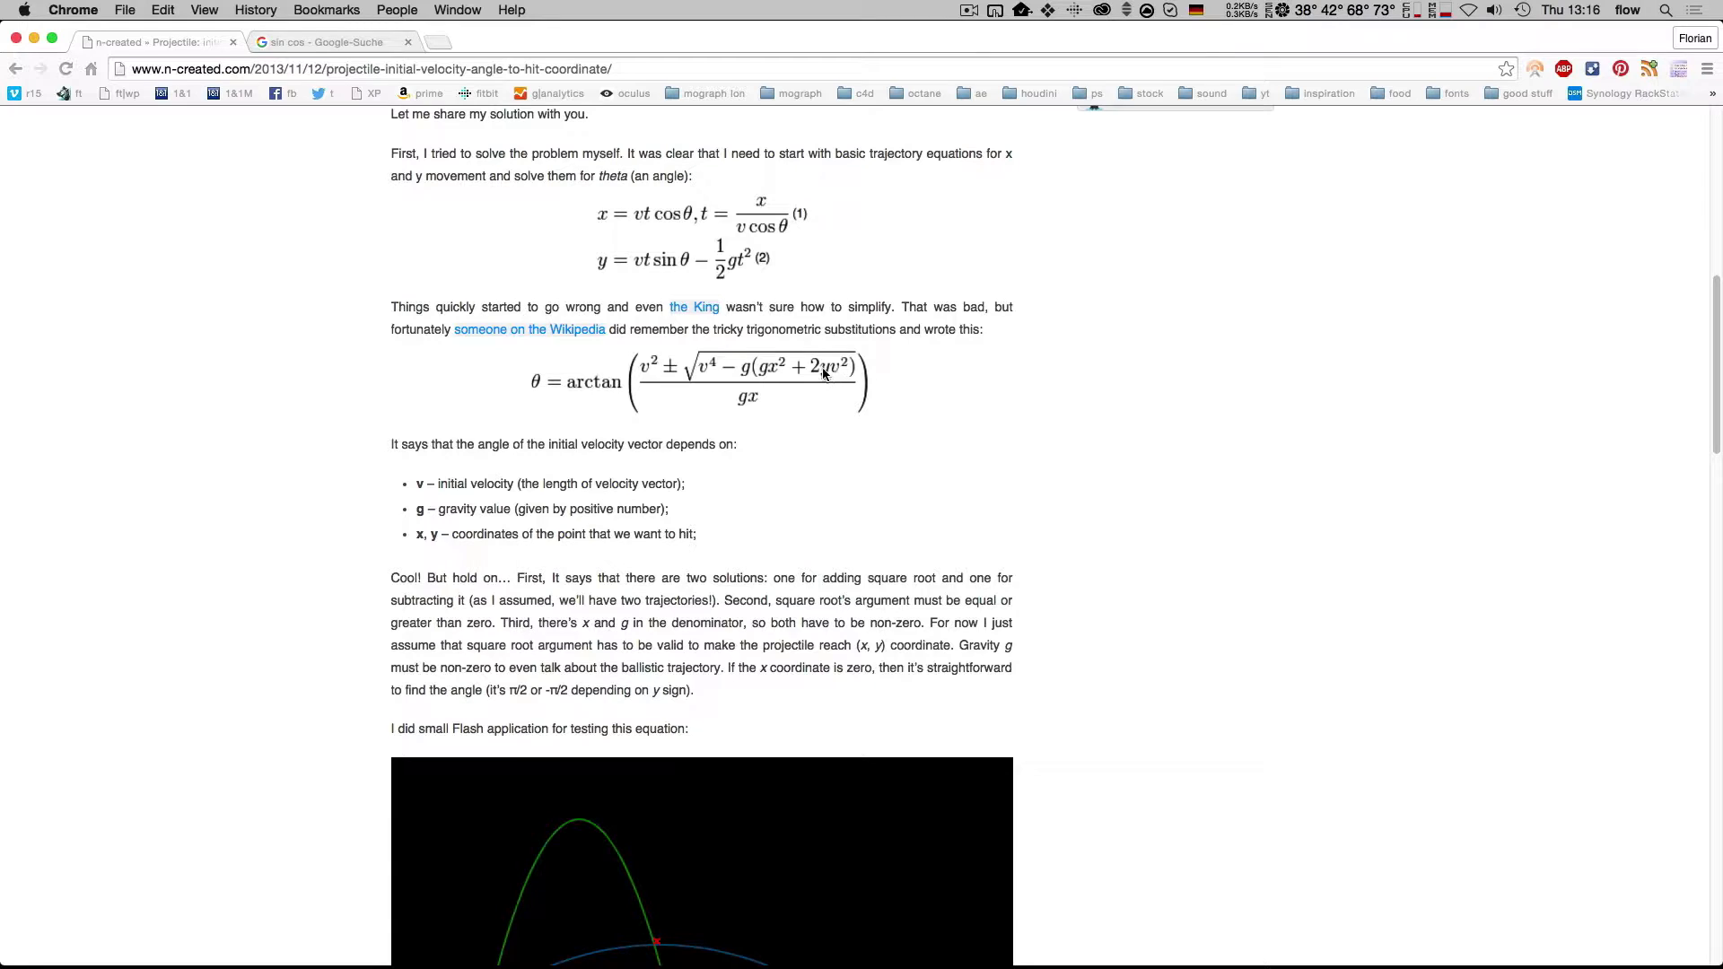
scroll(584, 935, down, 2)
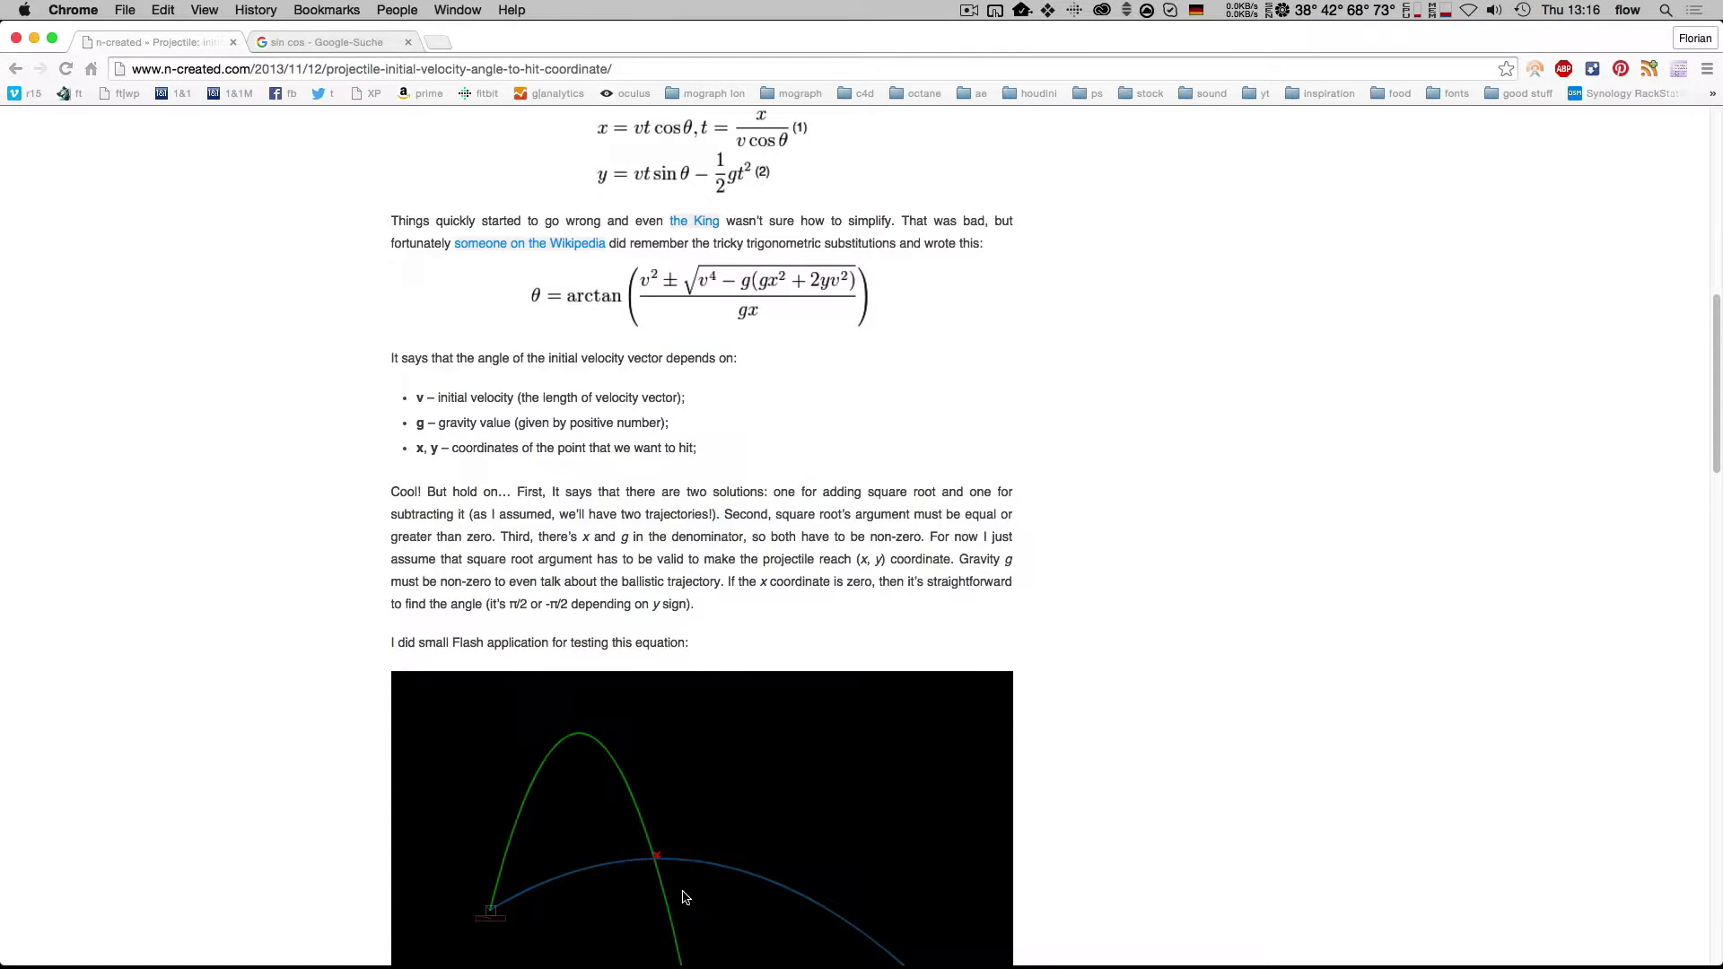
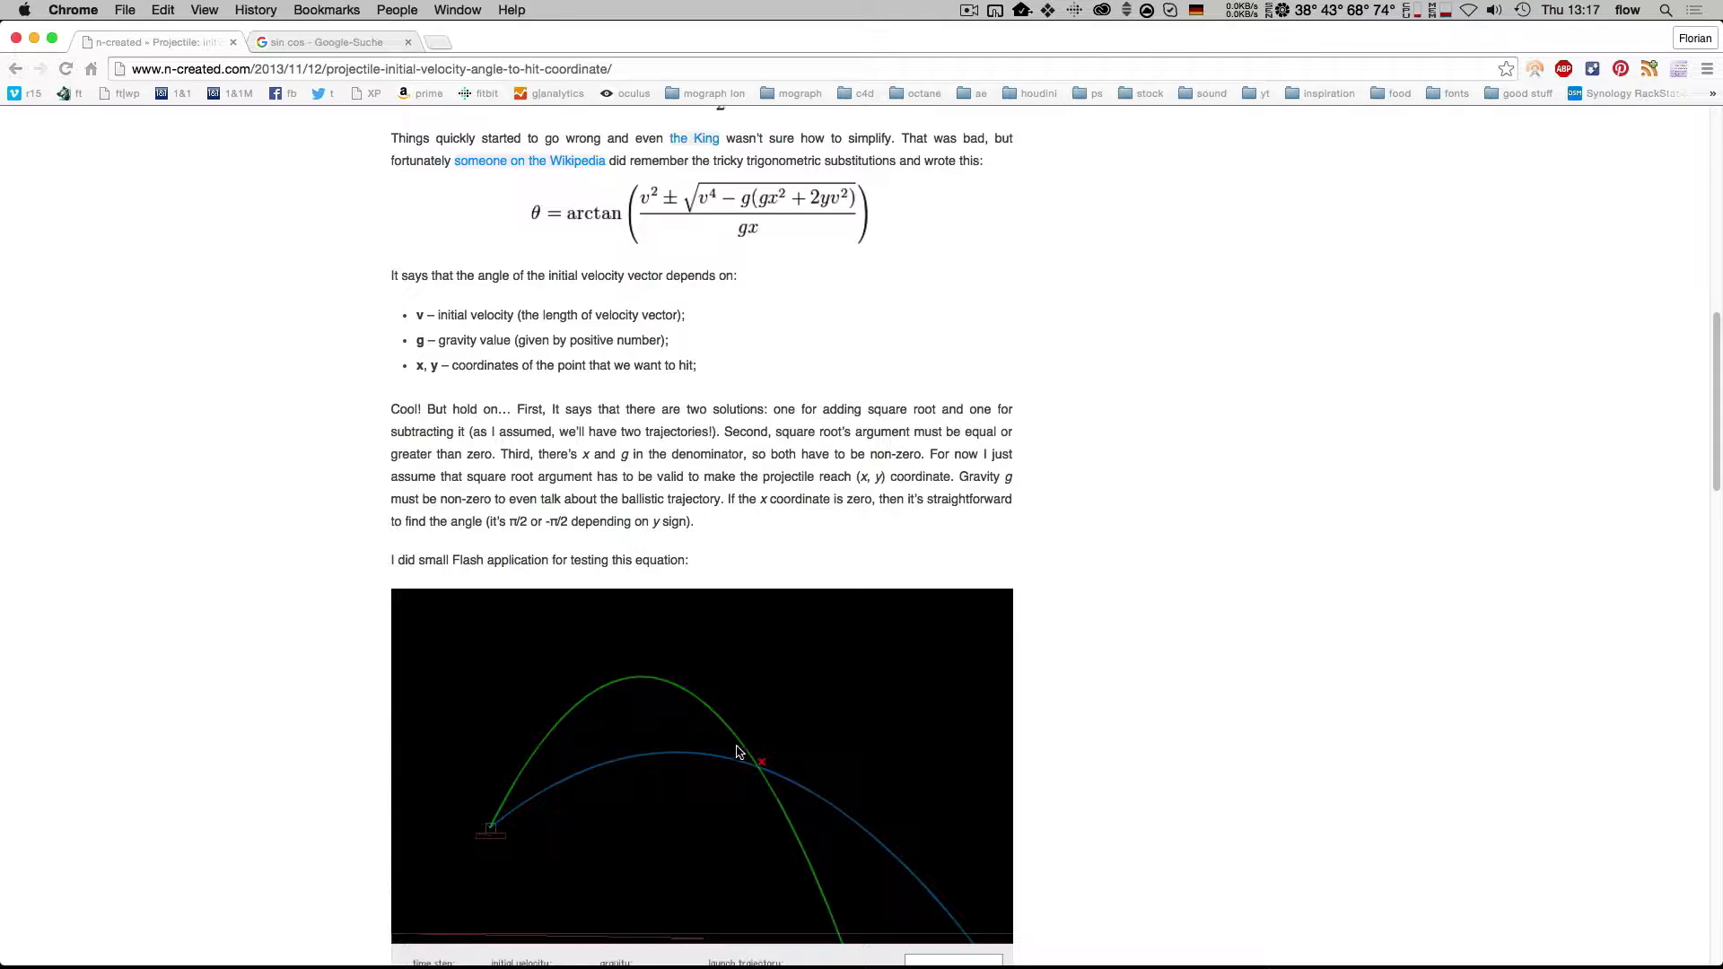
Step: Switch to Cinema 4D and select the TARGET null's XPresso tag
key(super+Tab)
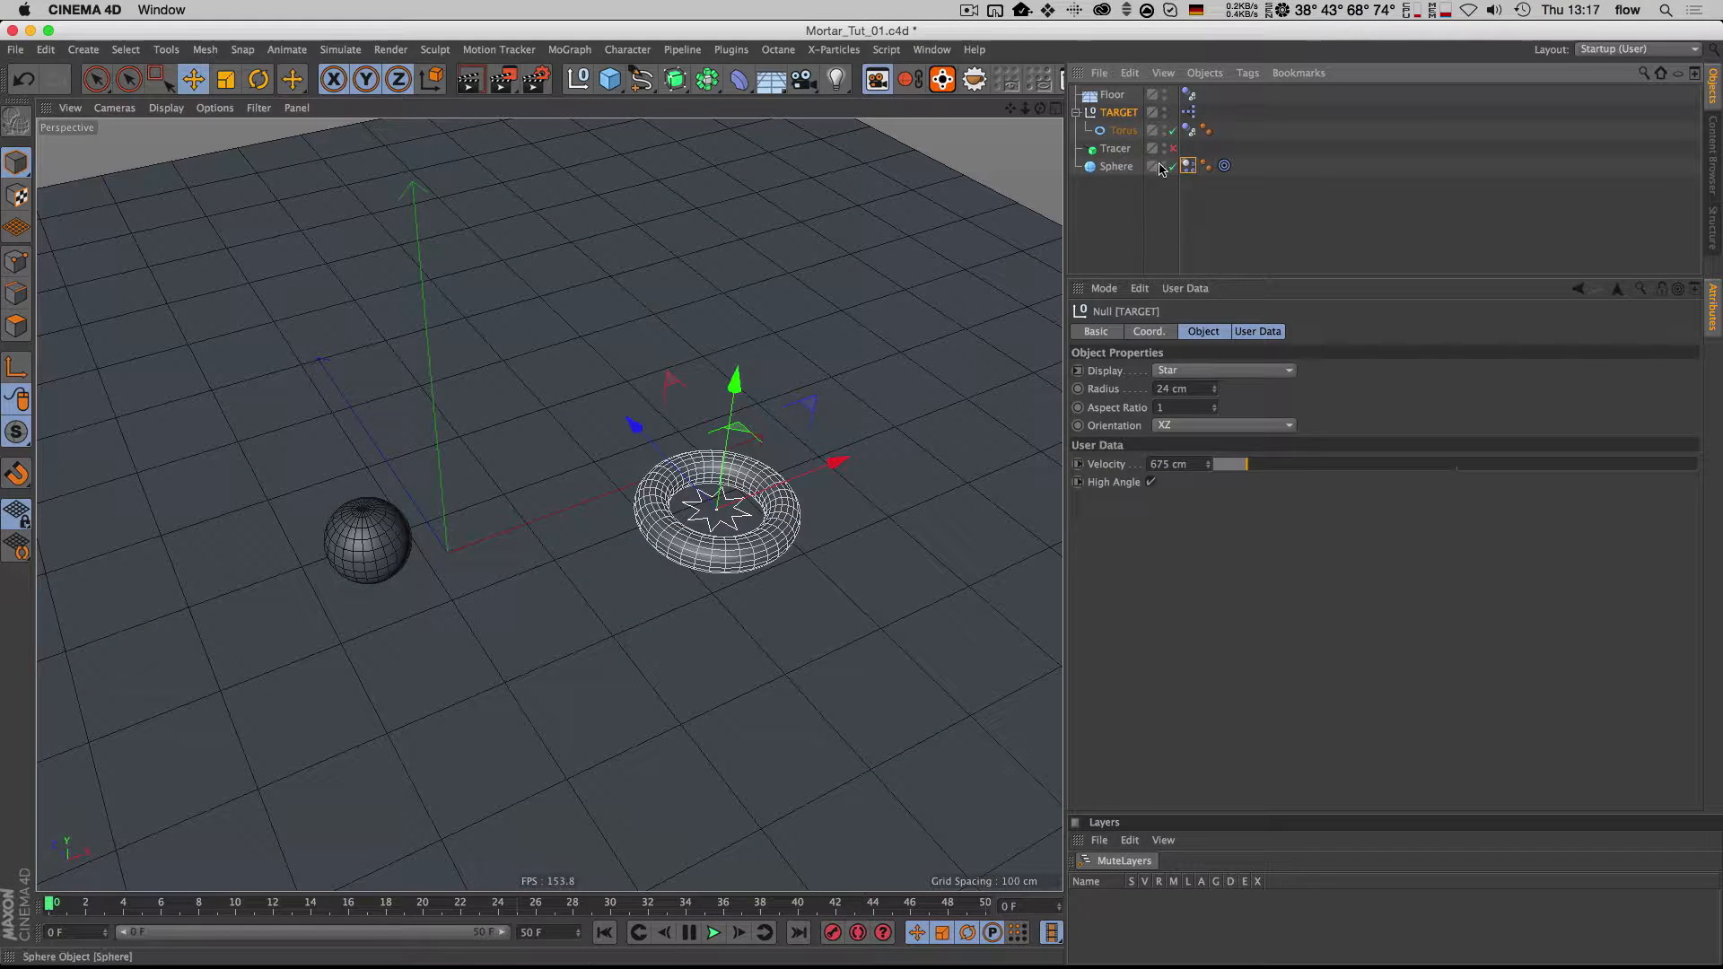
click(1189, 112)
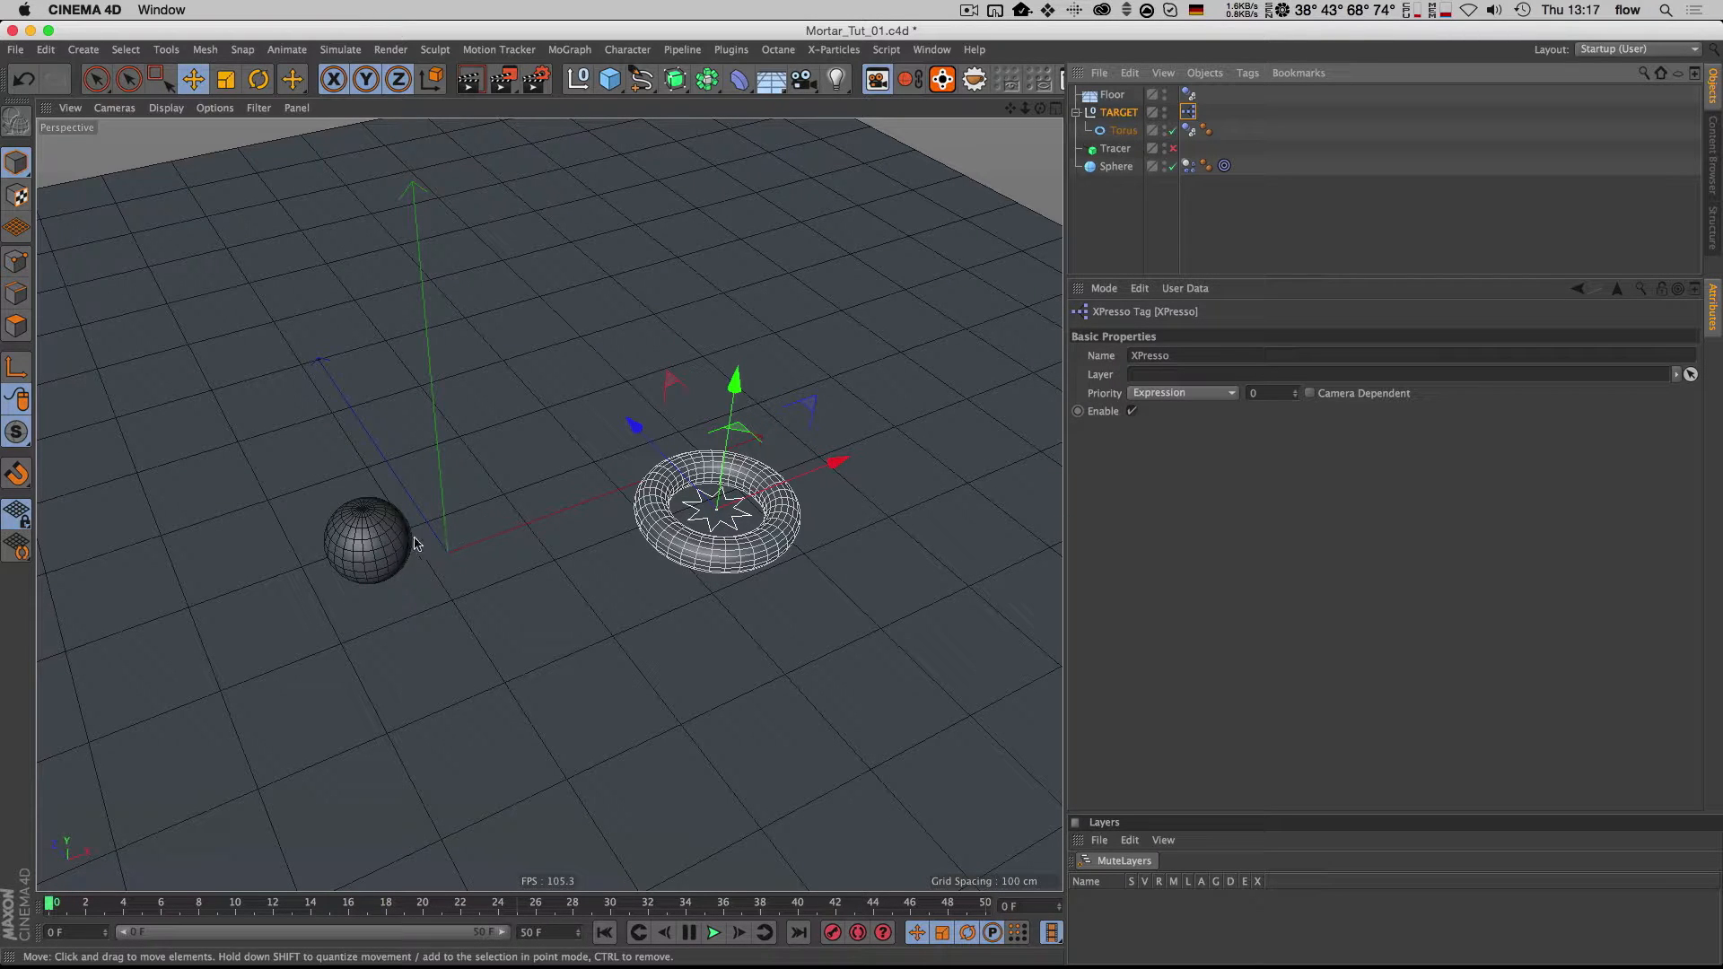
Step: Review the trajectory demo and angle formula in Chrome once more, and switch back to Cinema 4D
key(super+Tab)
scroll(591, 593, down, 5)
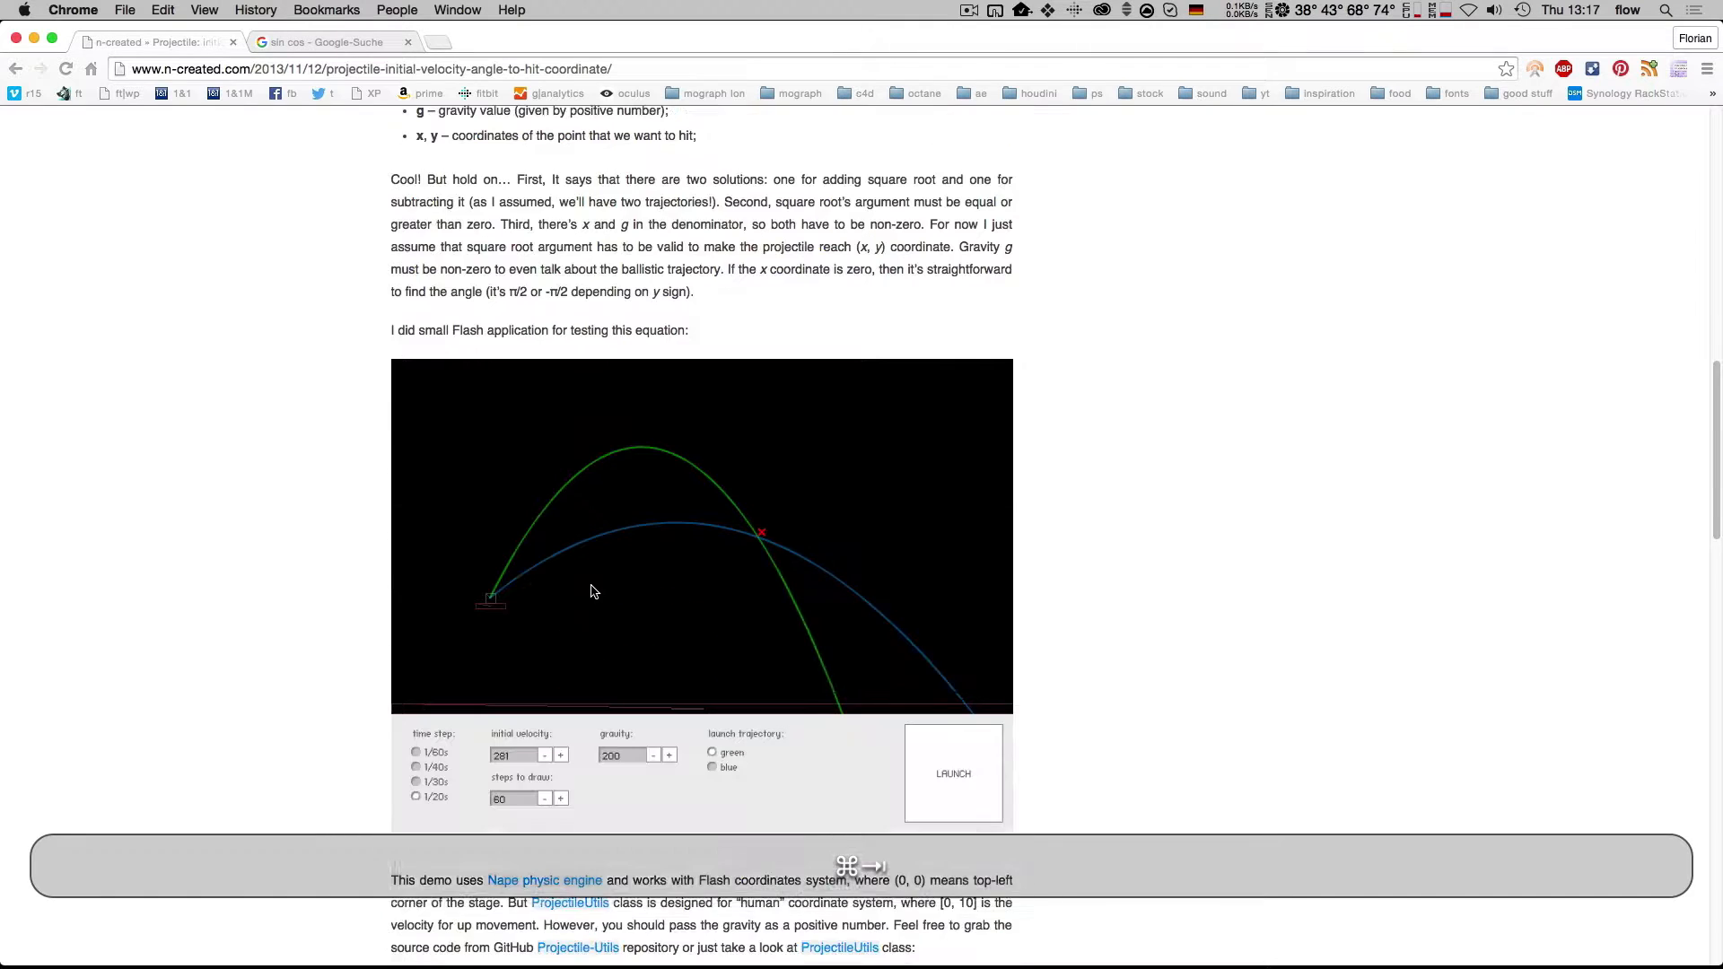
scroll(591, 592, up, 3)
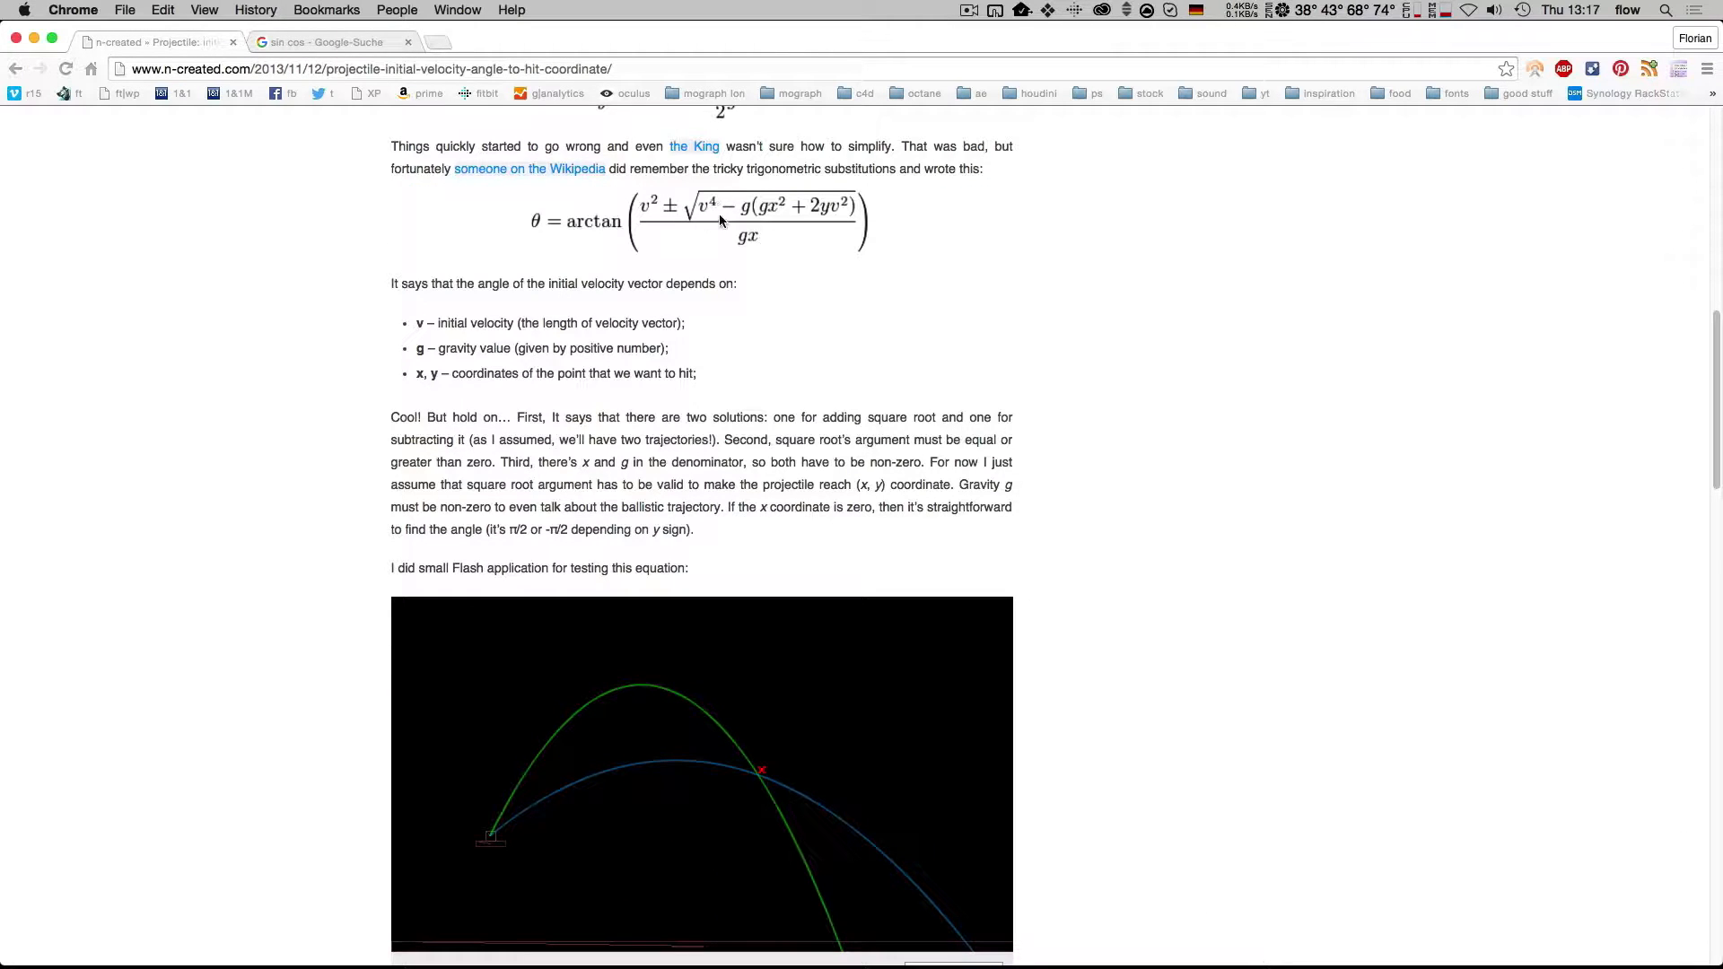
key(super+Tab)
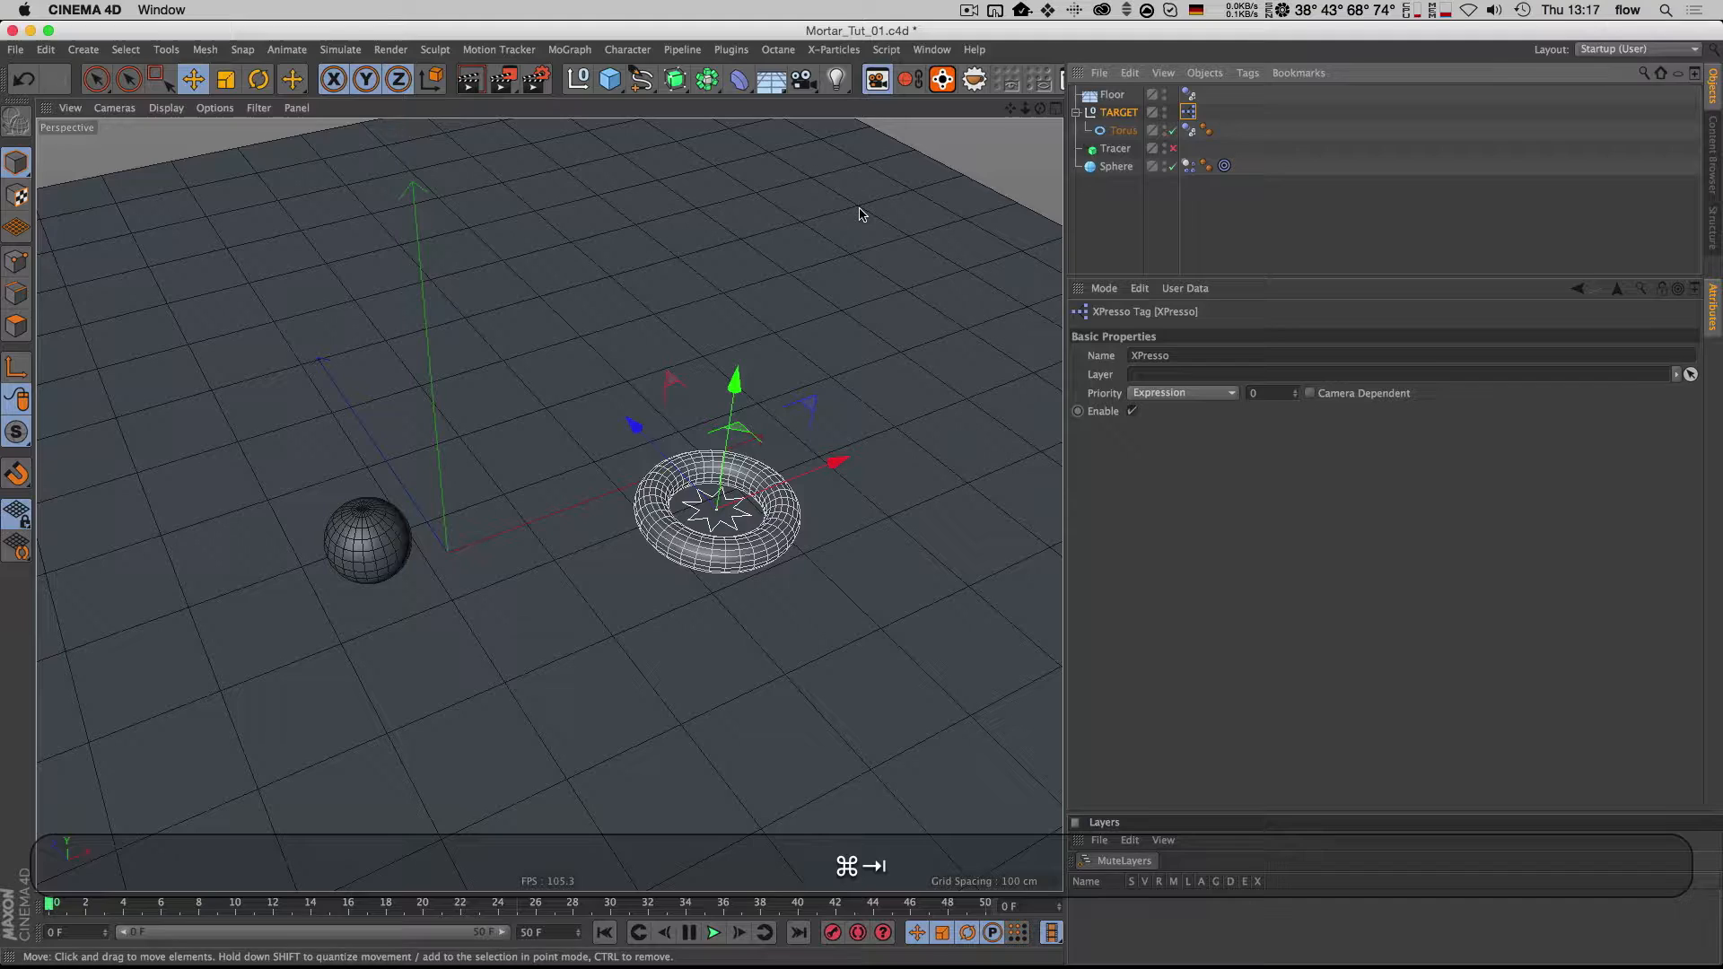
Step: Move the torus target farther away from the sphere across the floor and play the simulation
key(3)
mouse_move(723, 528)
mouse_down()
mouse_move(703, 517)
mouse_move(692, 538)
mouse_up()
key(1)
drag(725, 446, 725, 415)
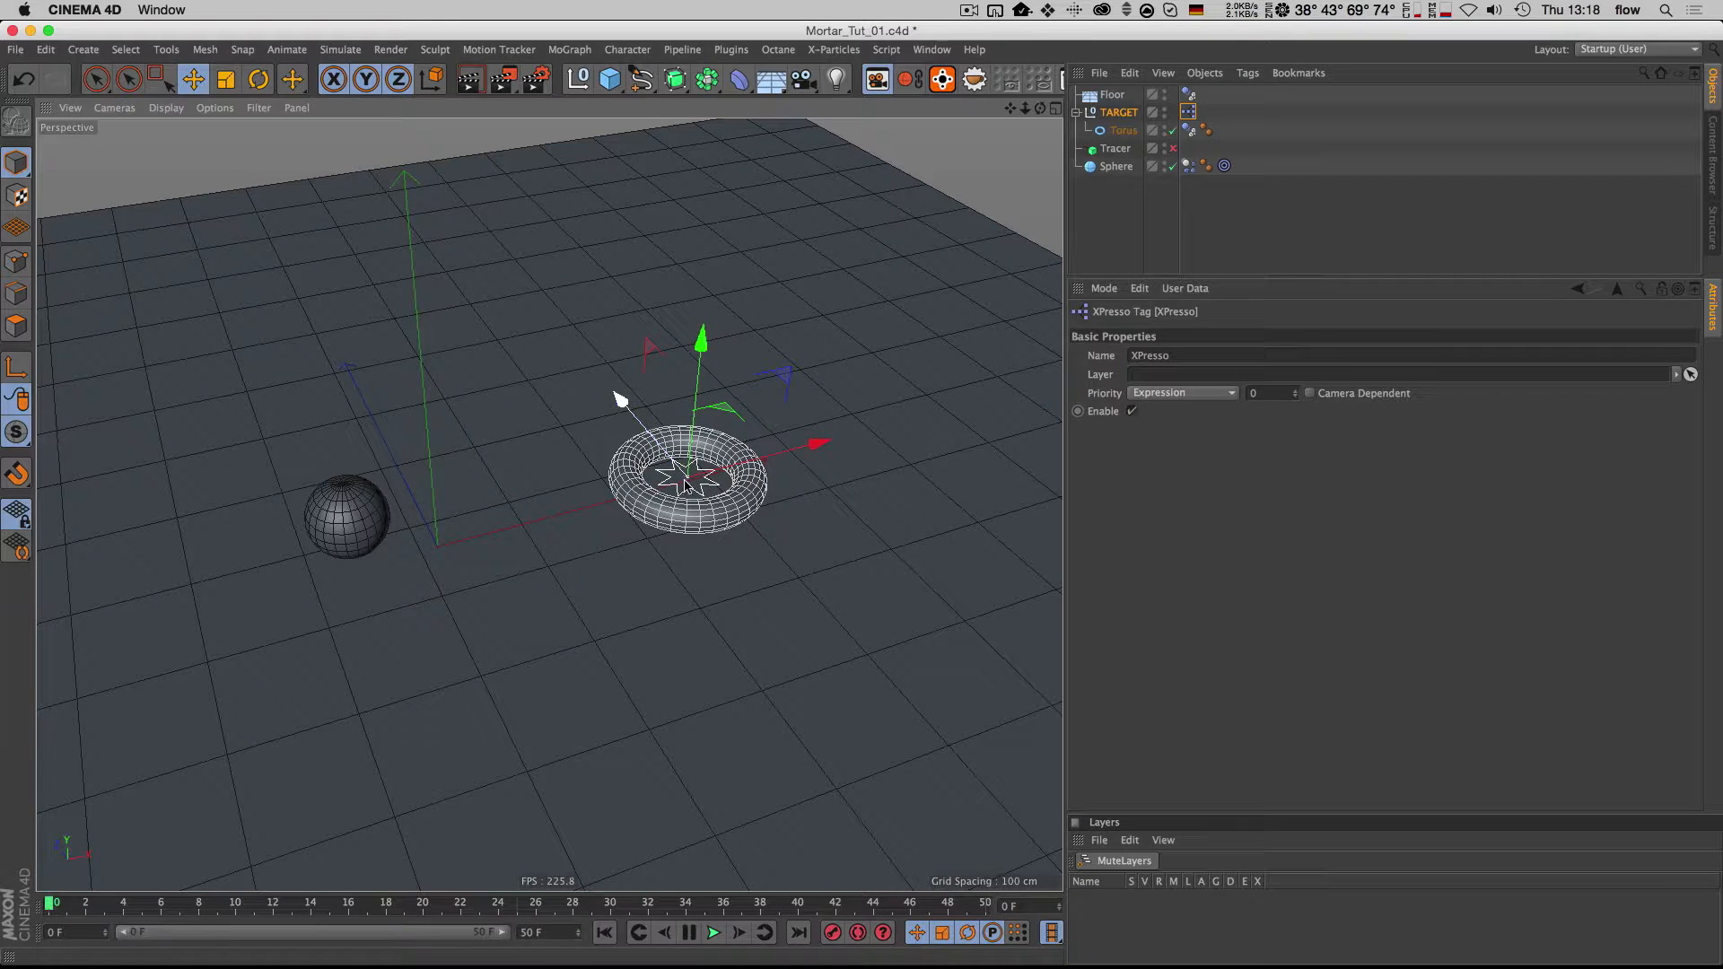
drag(722, 415, 769, 396)
key(3)
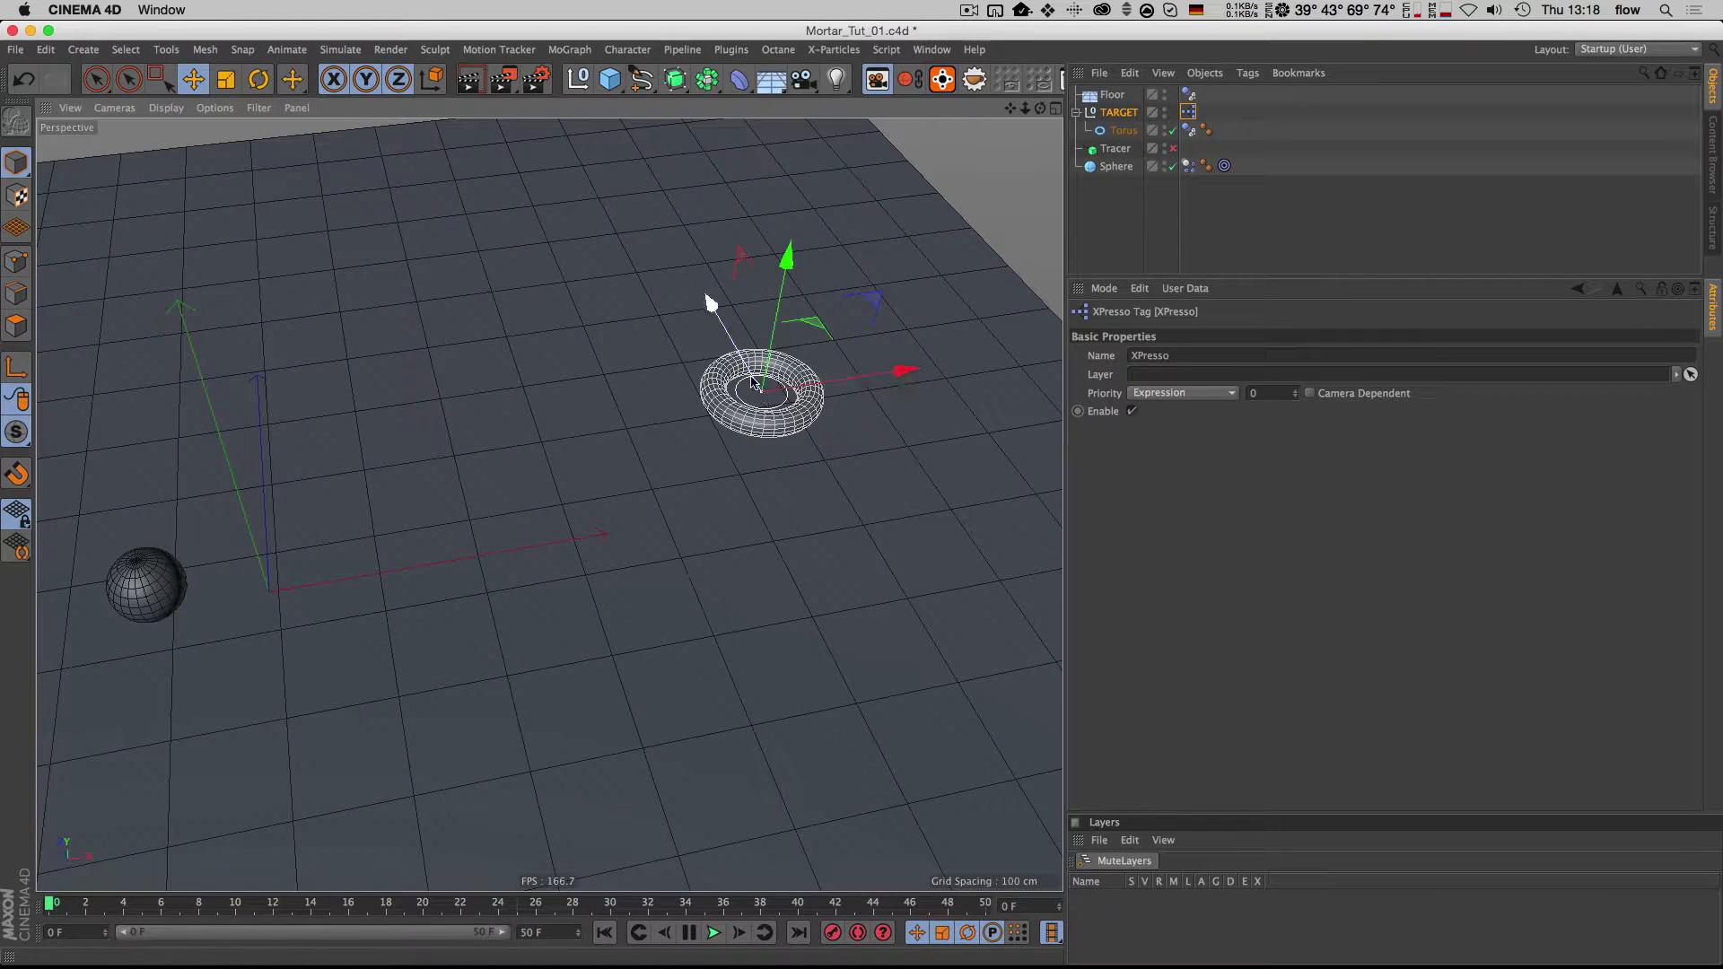
click(714, 933)
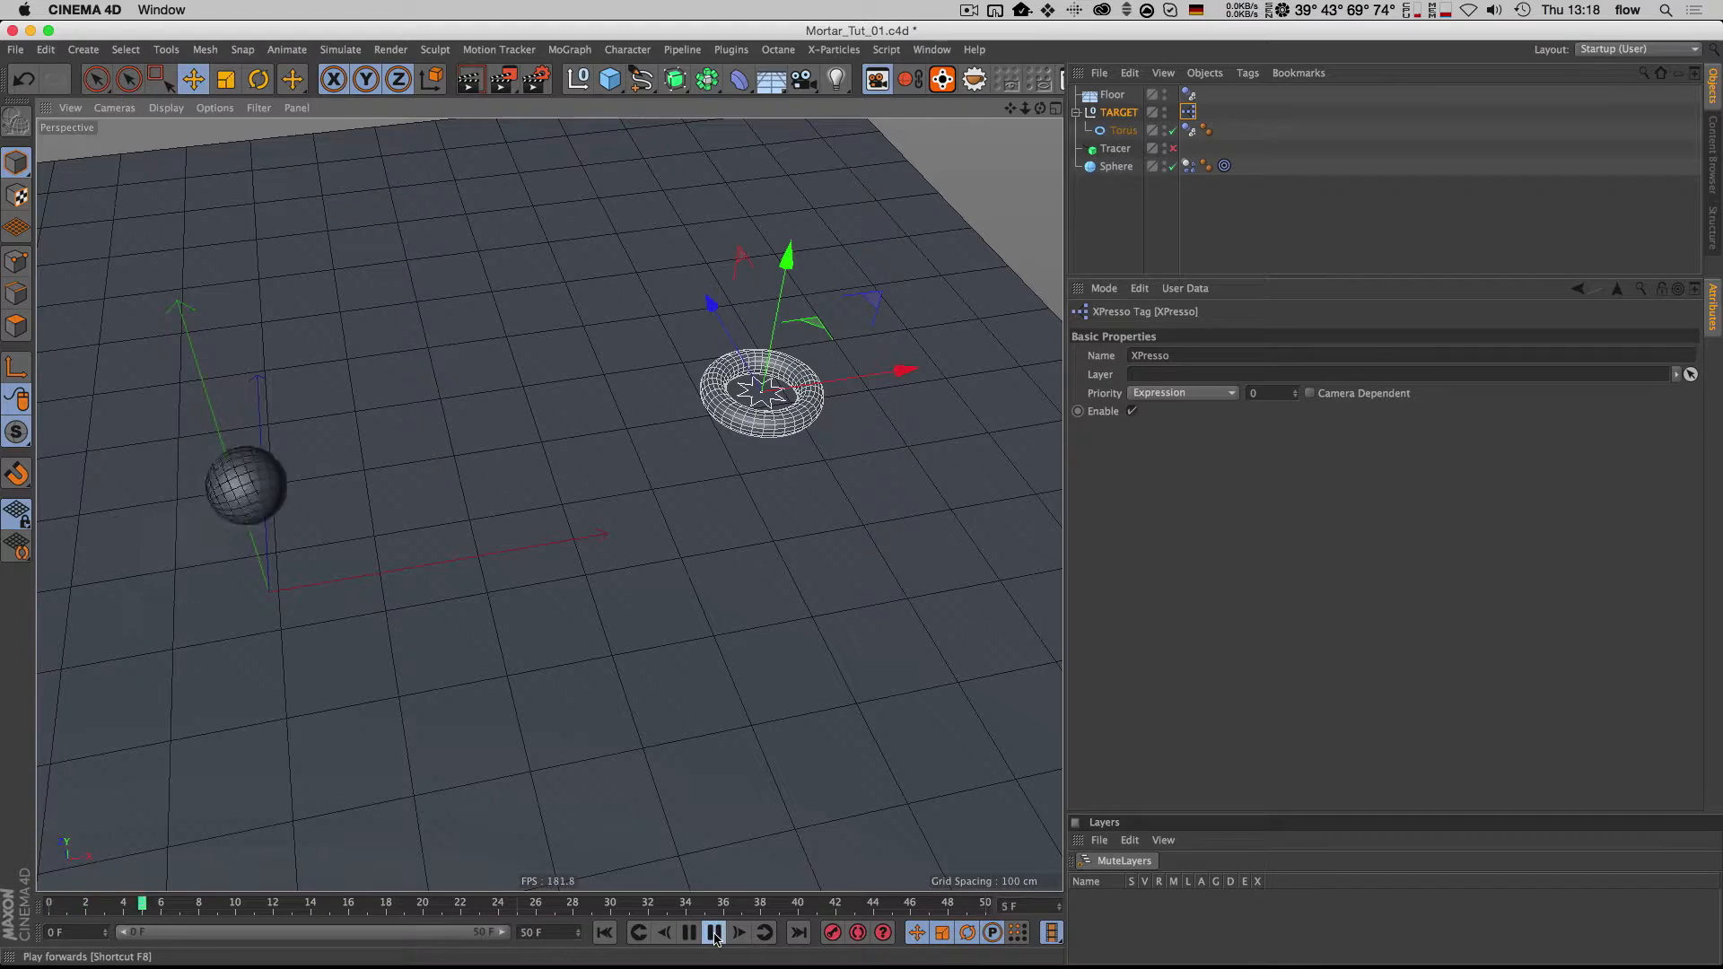
Step: Bring the torus target back closer to the sphere, play the launch again and pause it in flight
key(2)
key(3)
drag(727, 498, 596, 492)
key(1)
key(F8)
key(1)
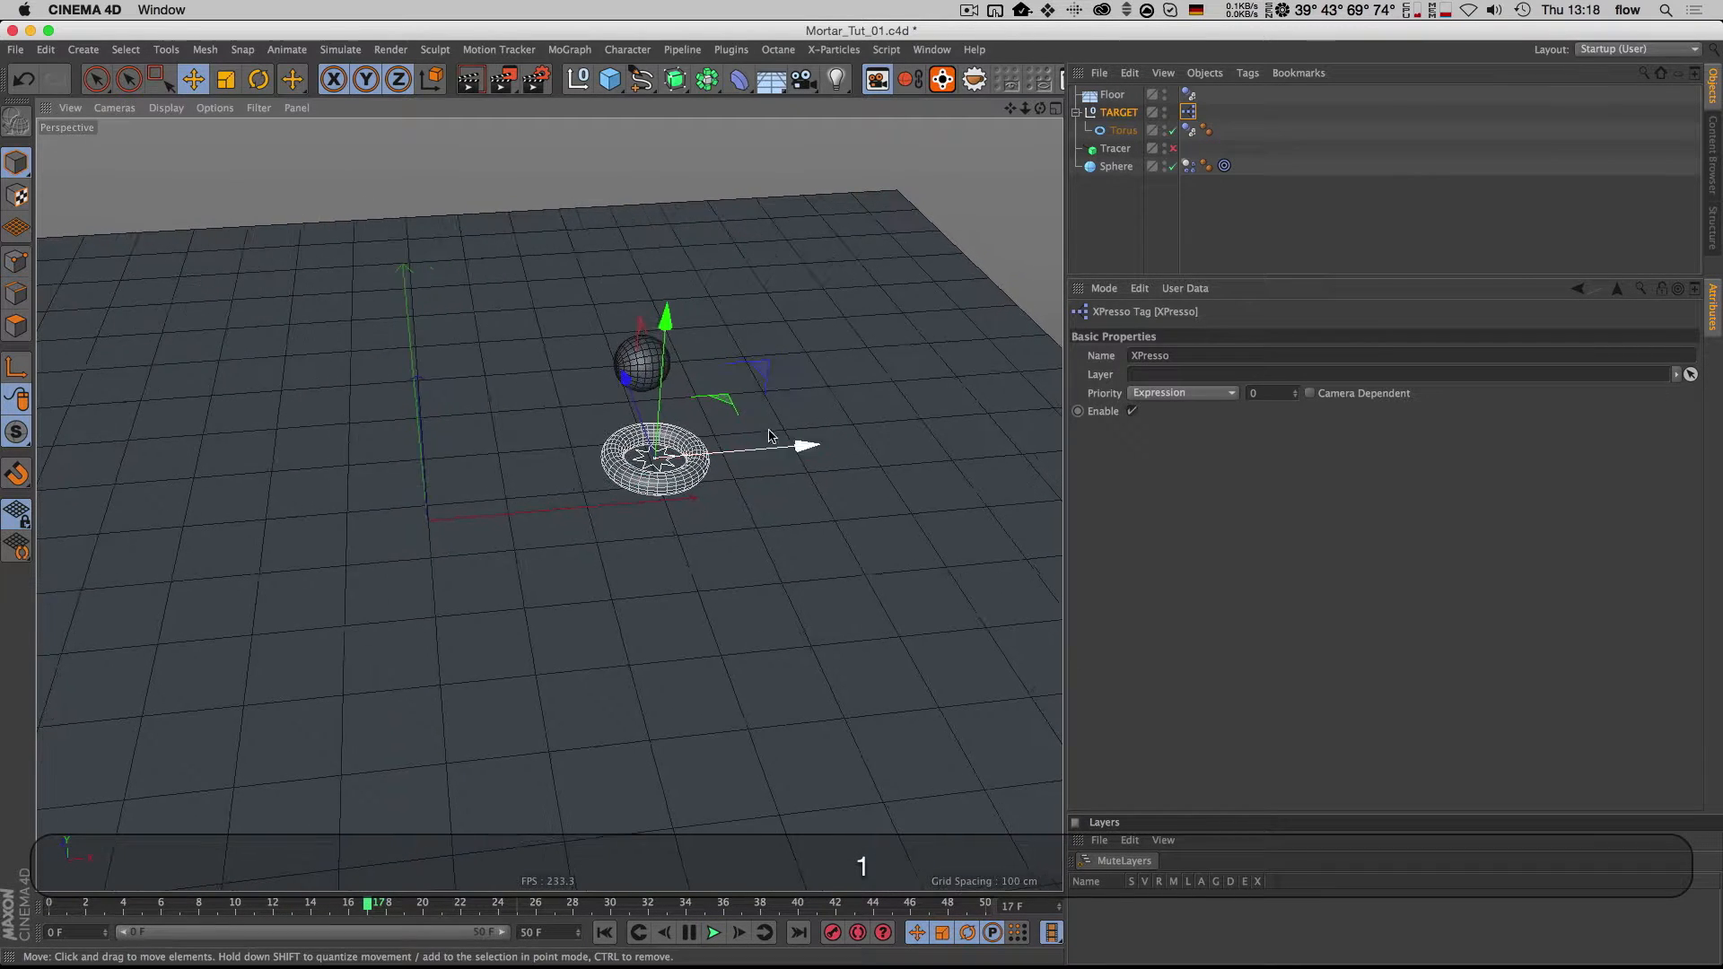
Step: Open the XPresso setup on the TARGET null and enlarge and position its window to show the whole node graph
double_click(1191, 115)
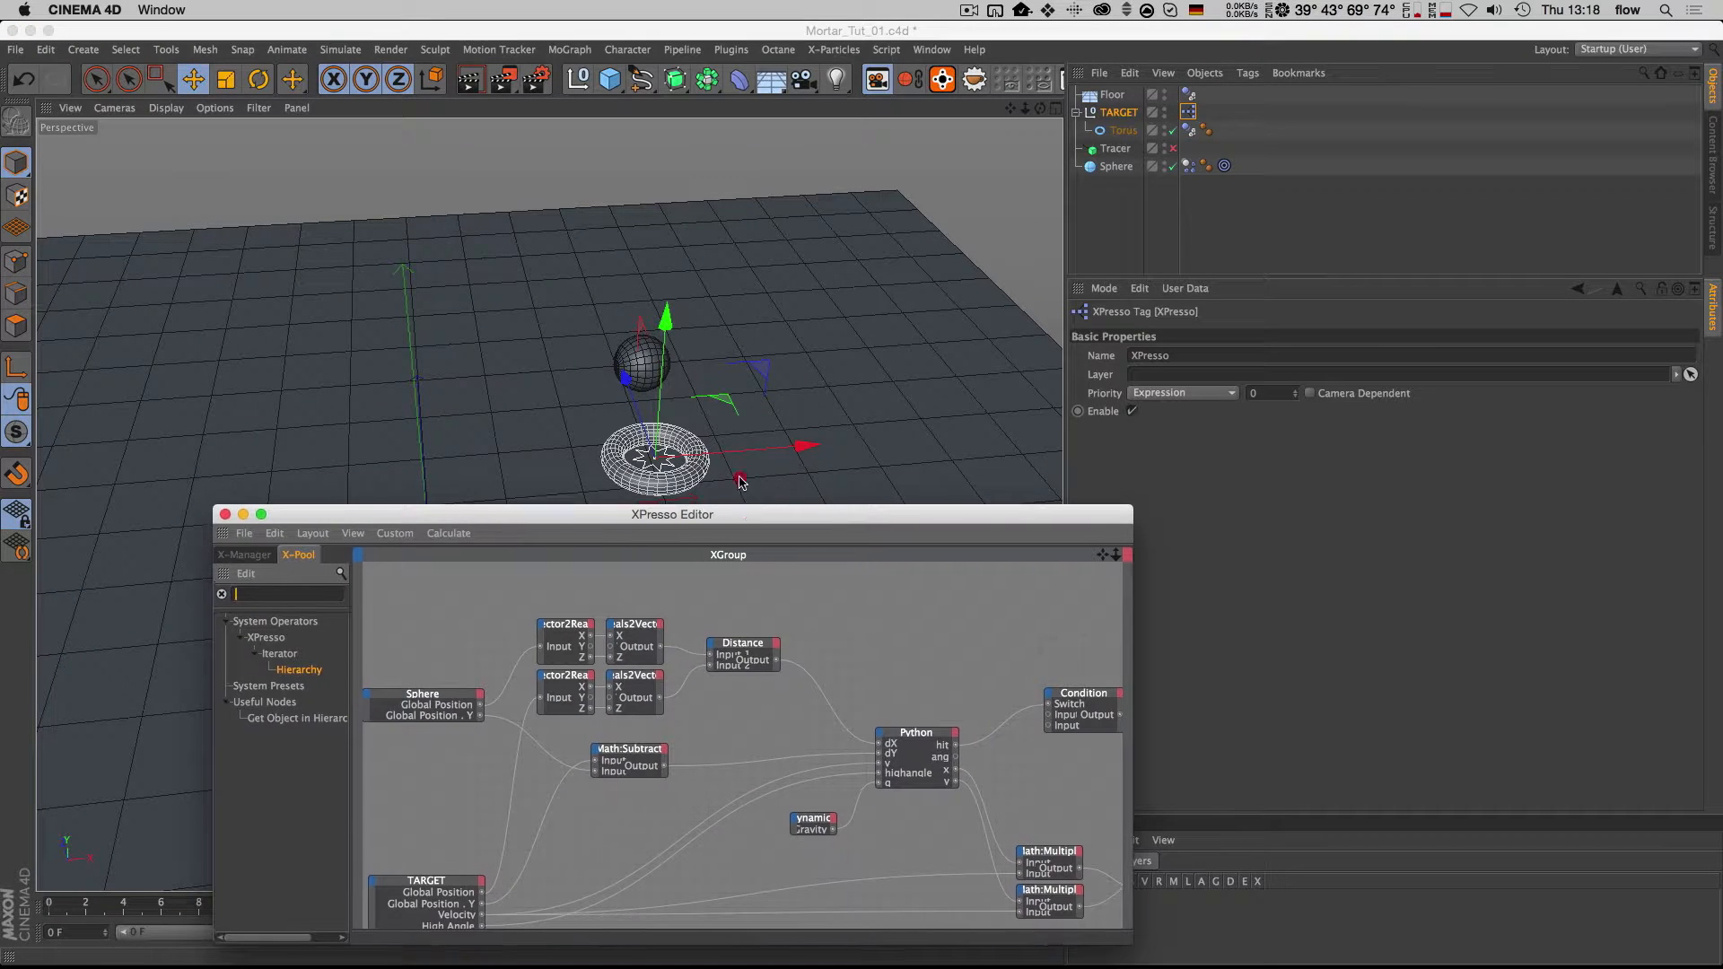
drag(750, 501, 652, 225)
drag(1033, 654, 1485, 835)
text(1)
drag(1323, 634, 1287, 626)
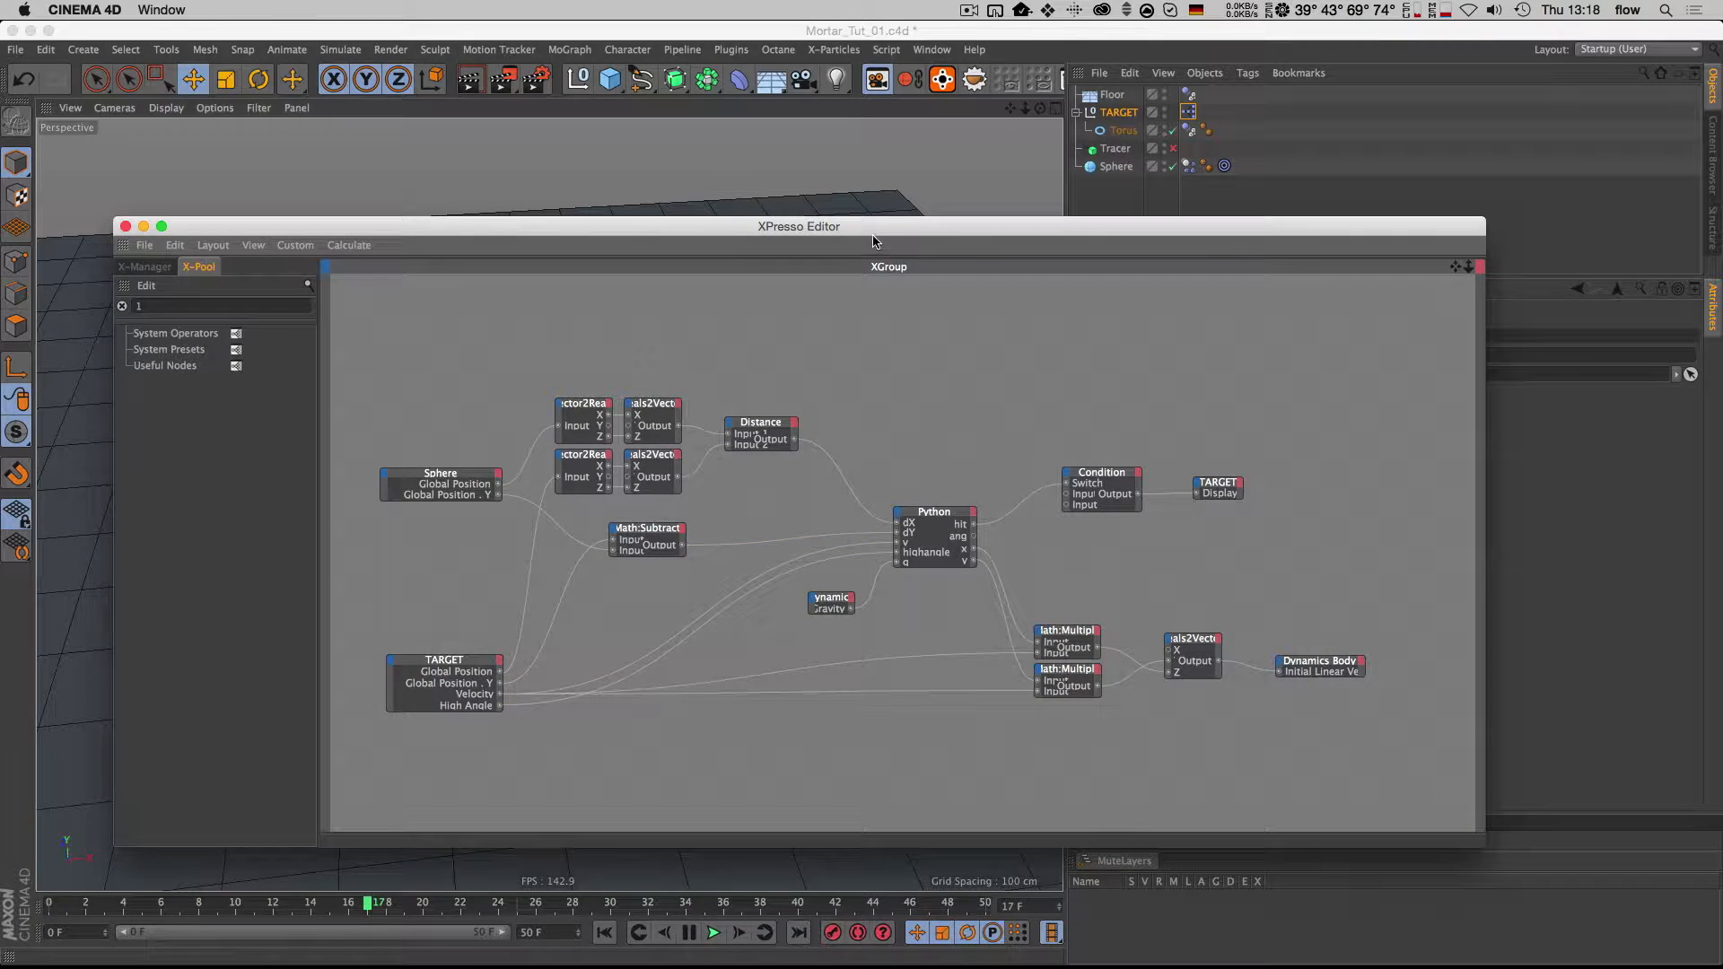
drag(873, 226, 801, 190)
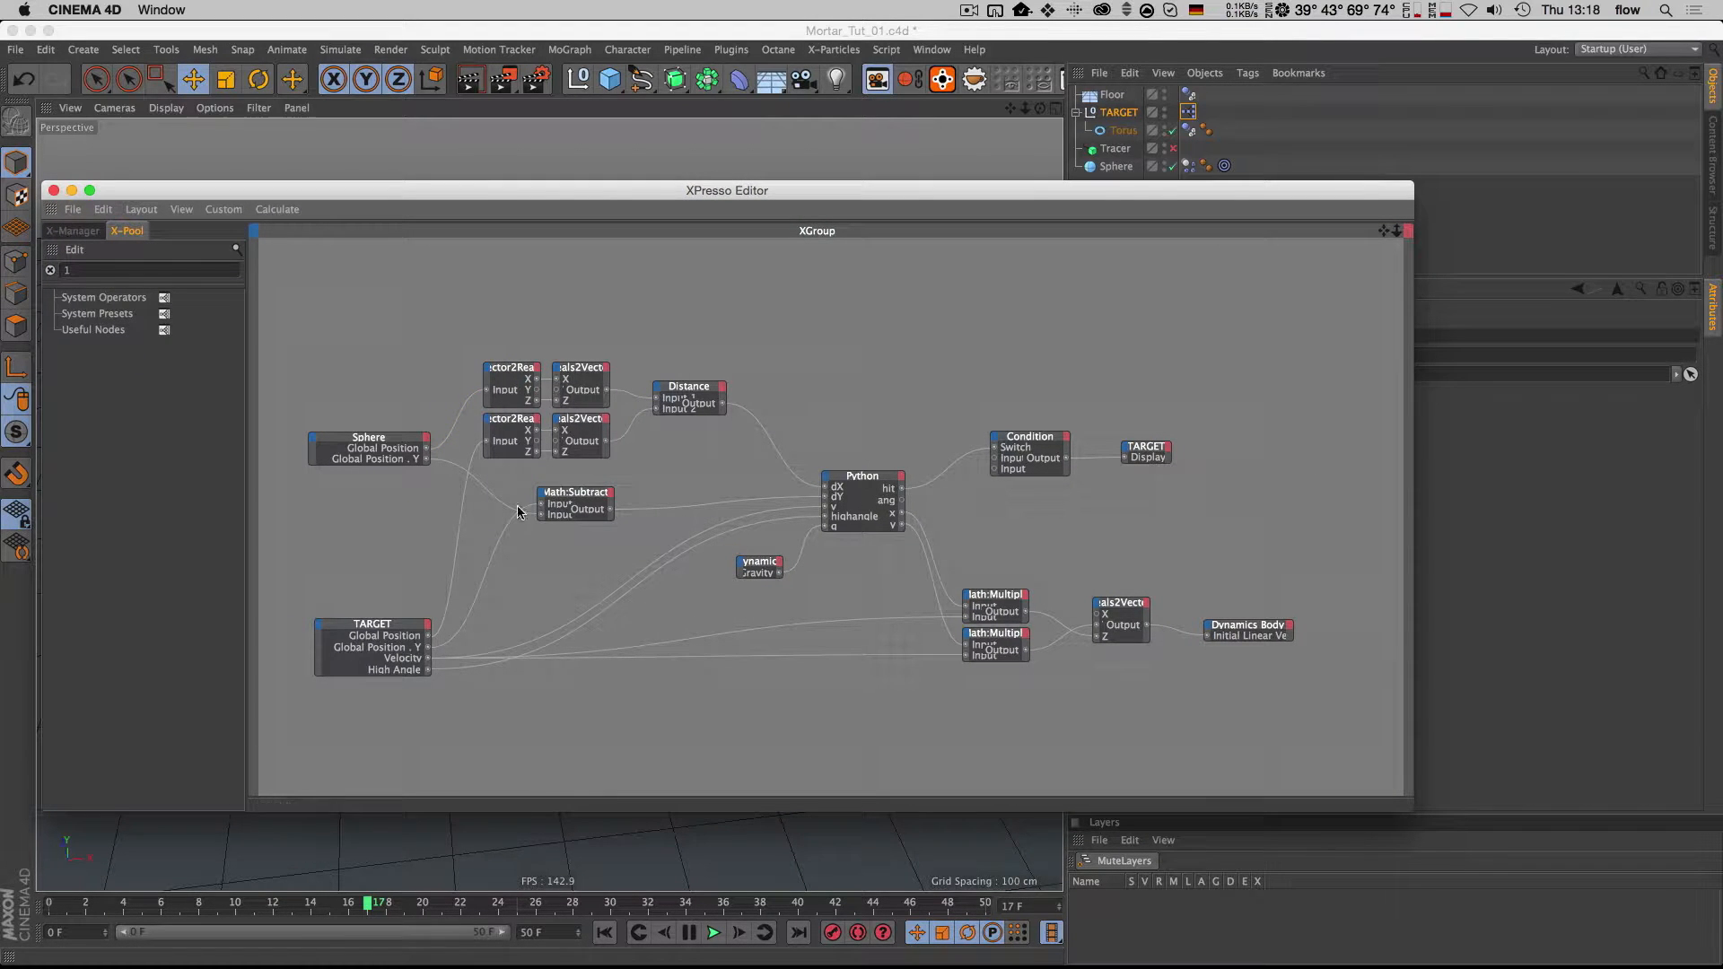
Step: Inspect the Python, Math:Multiply and Dynamics Body nodes in the graph, and close the XPresso Editor
click(854, 508)
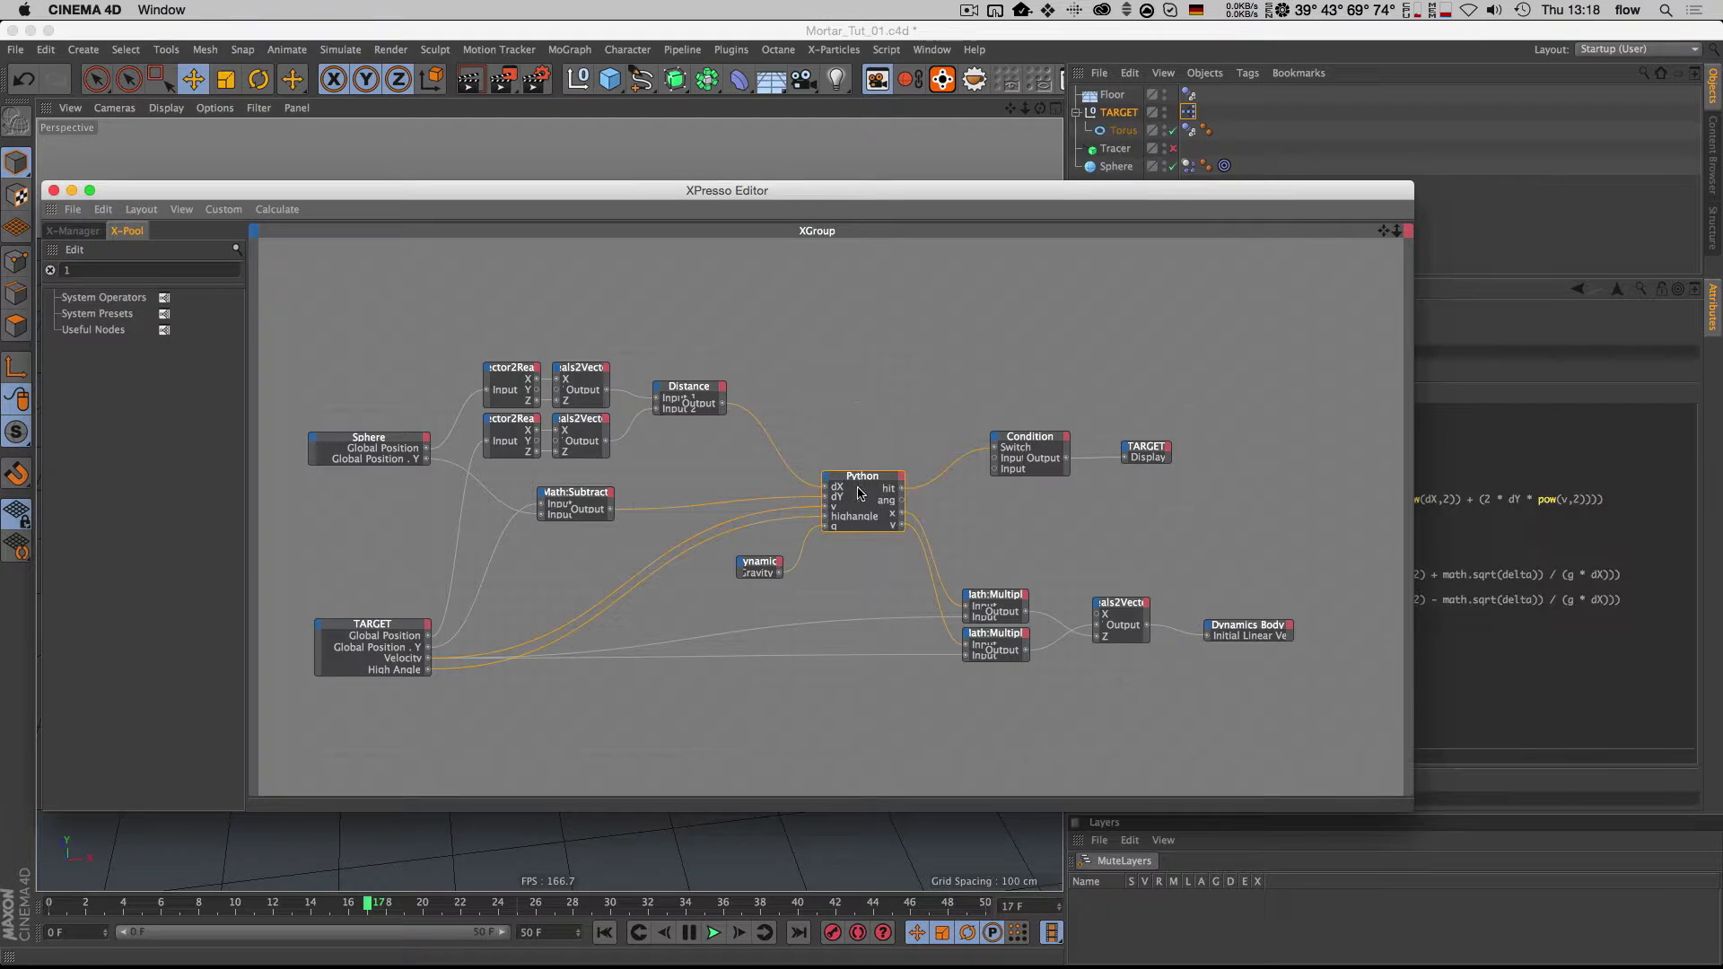
drag(866, 474, 865, 472)
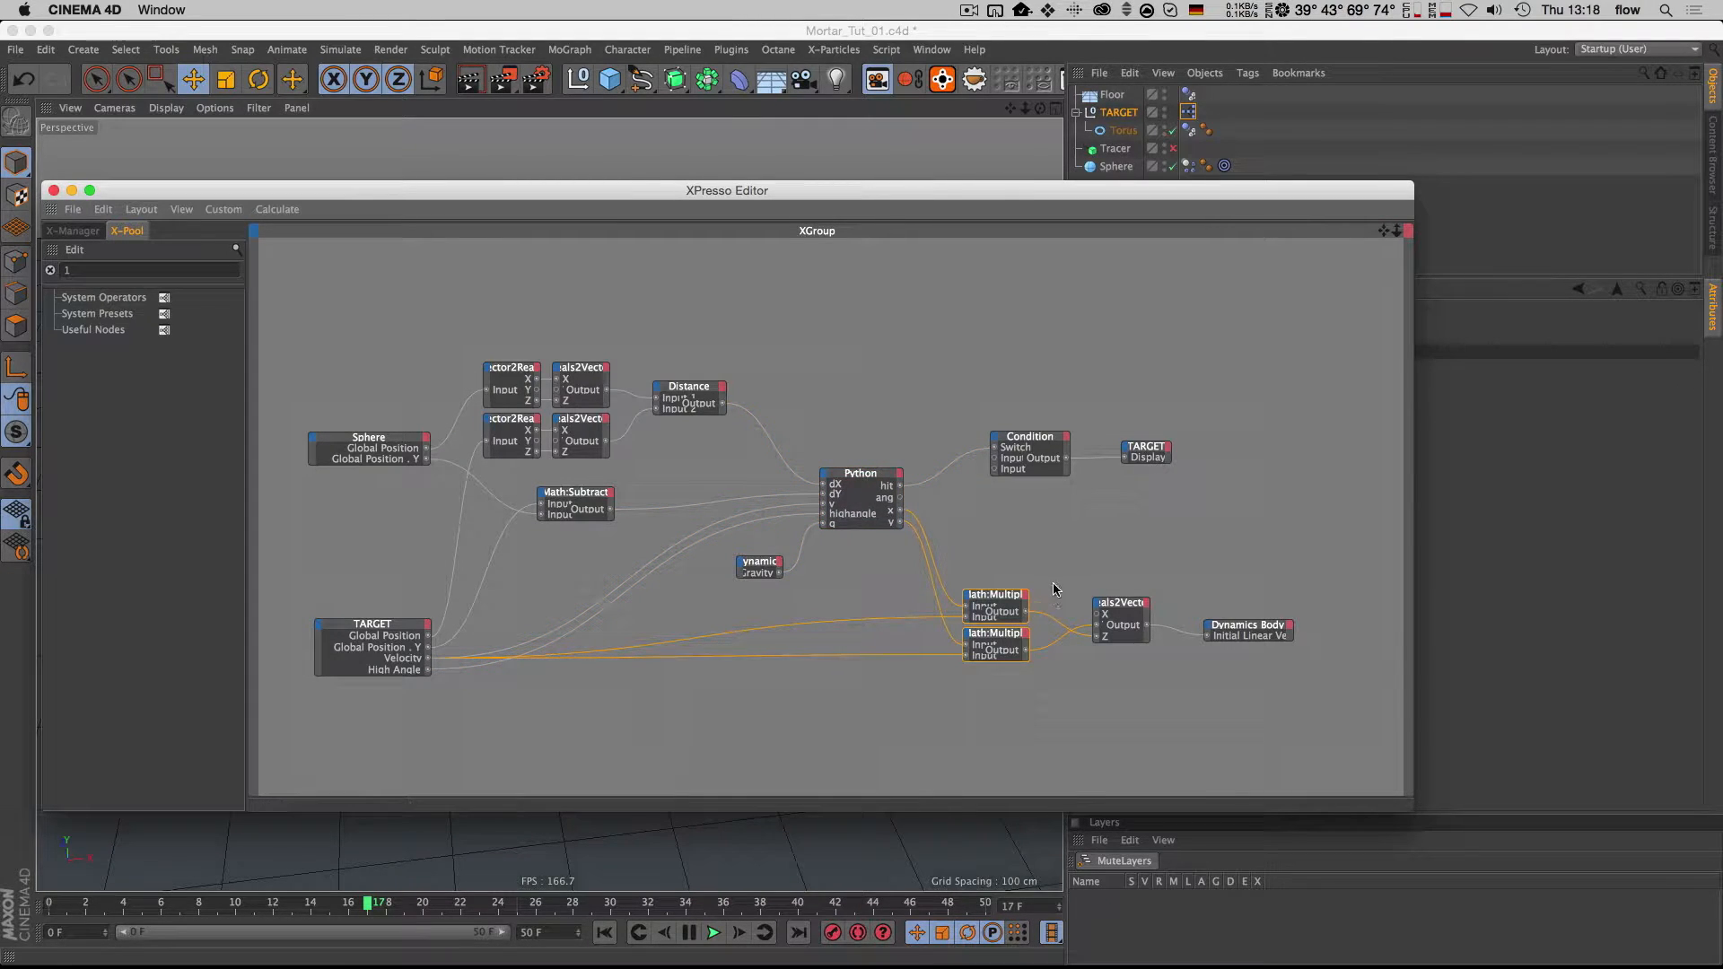
click(1270, 633)
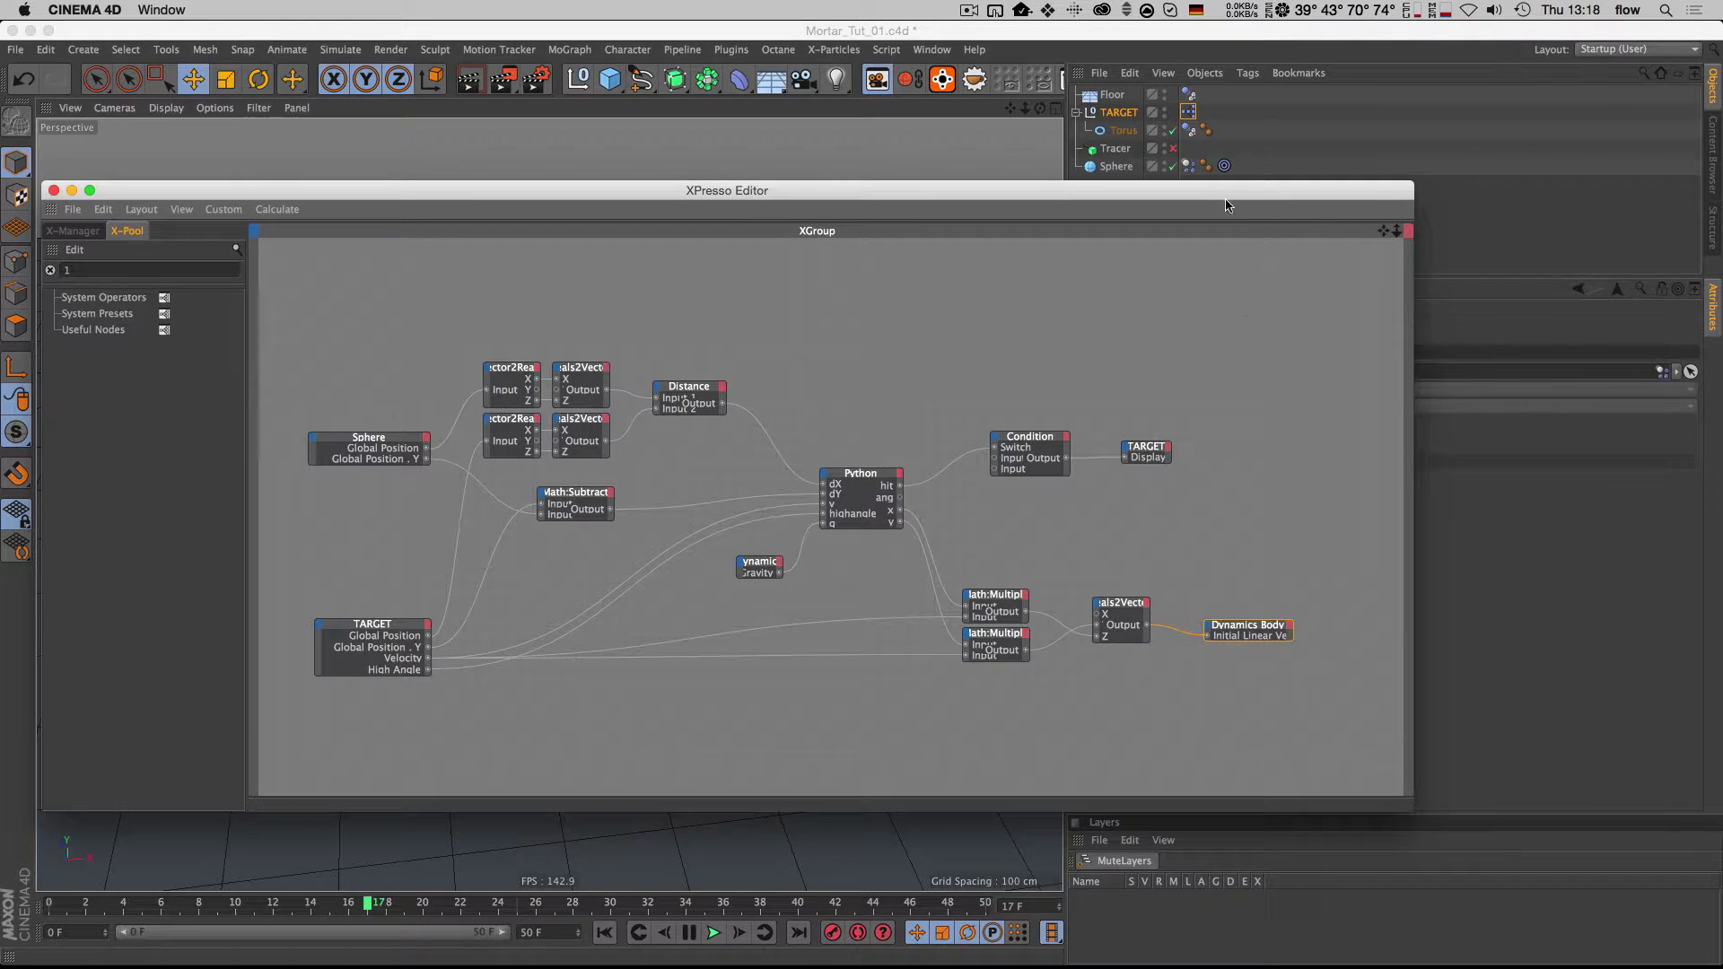
click(55, 191)
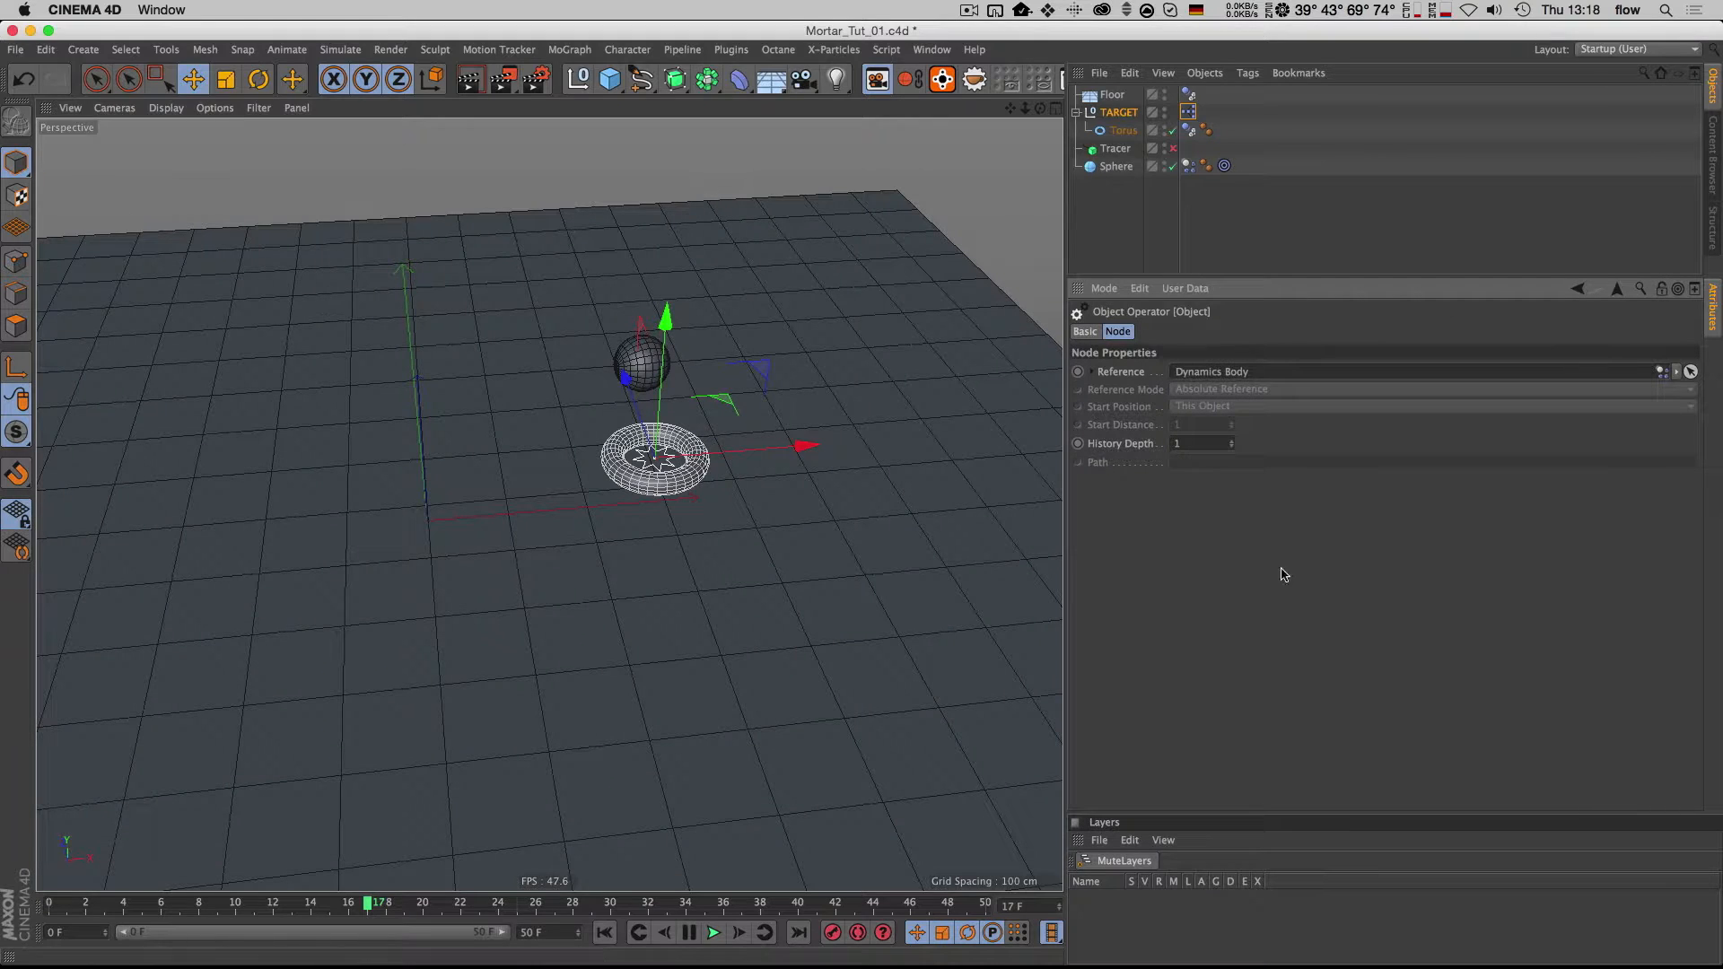
key(v)
mouse_move(612, 398)
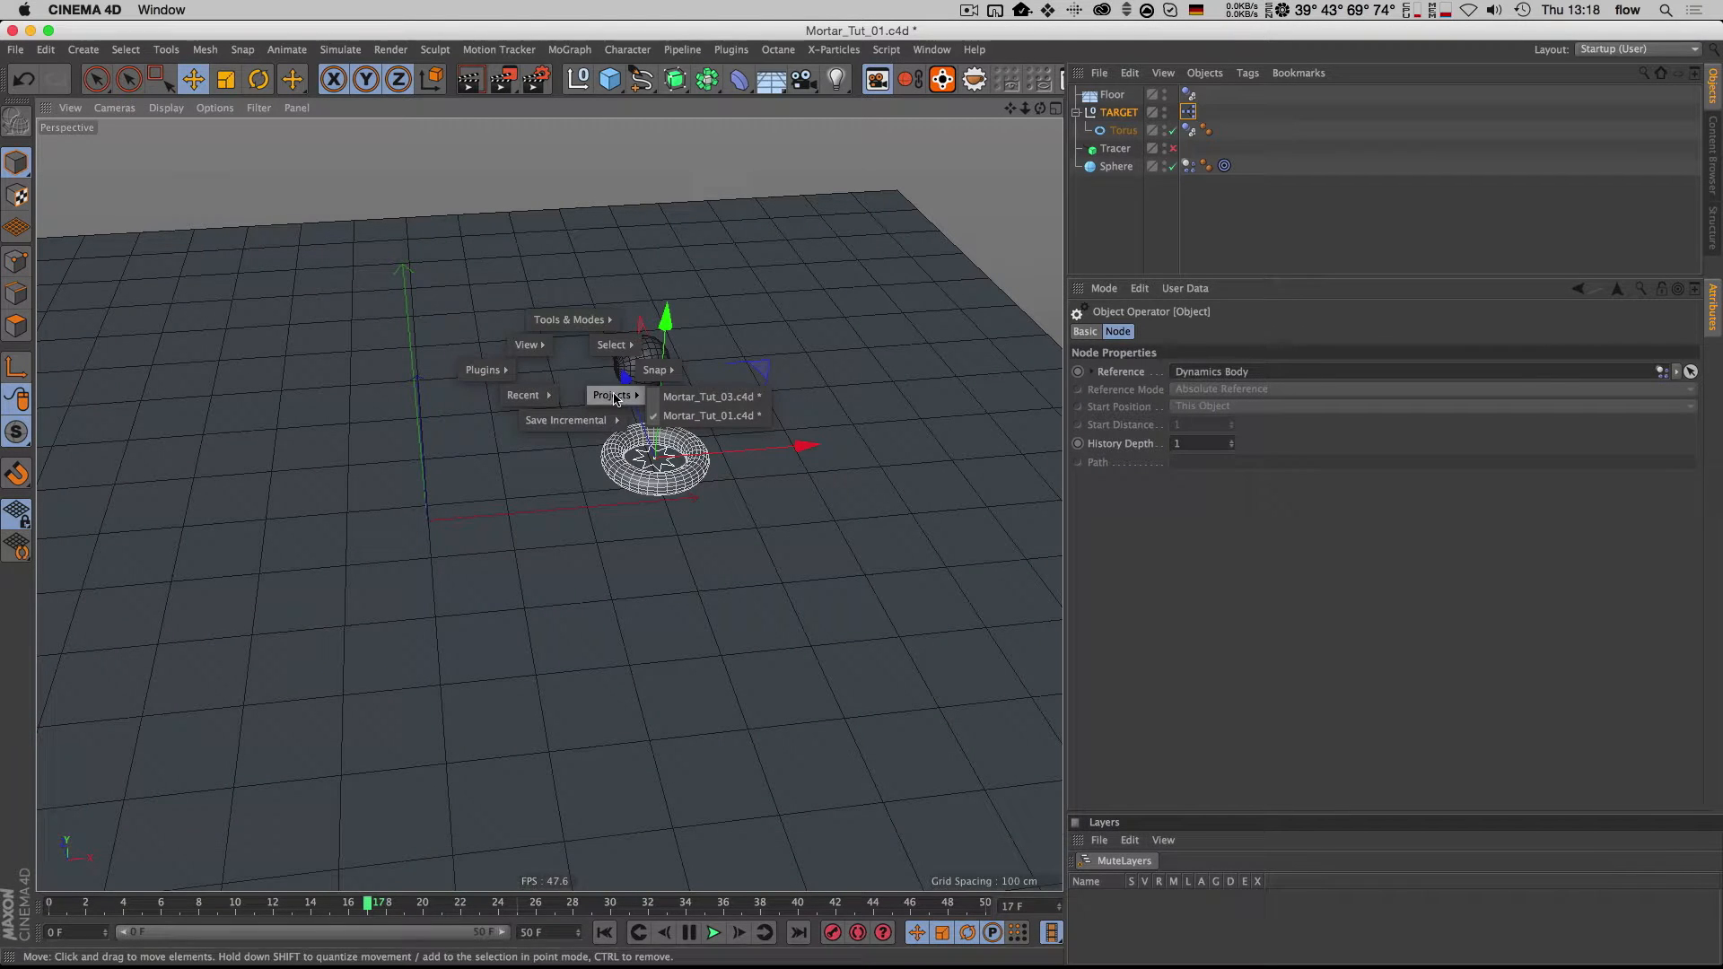
click(829, 392)
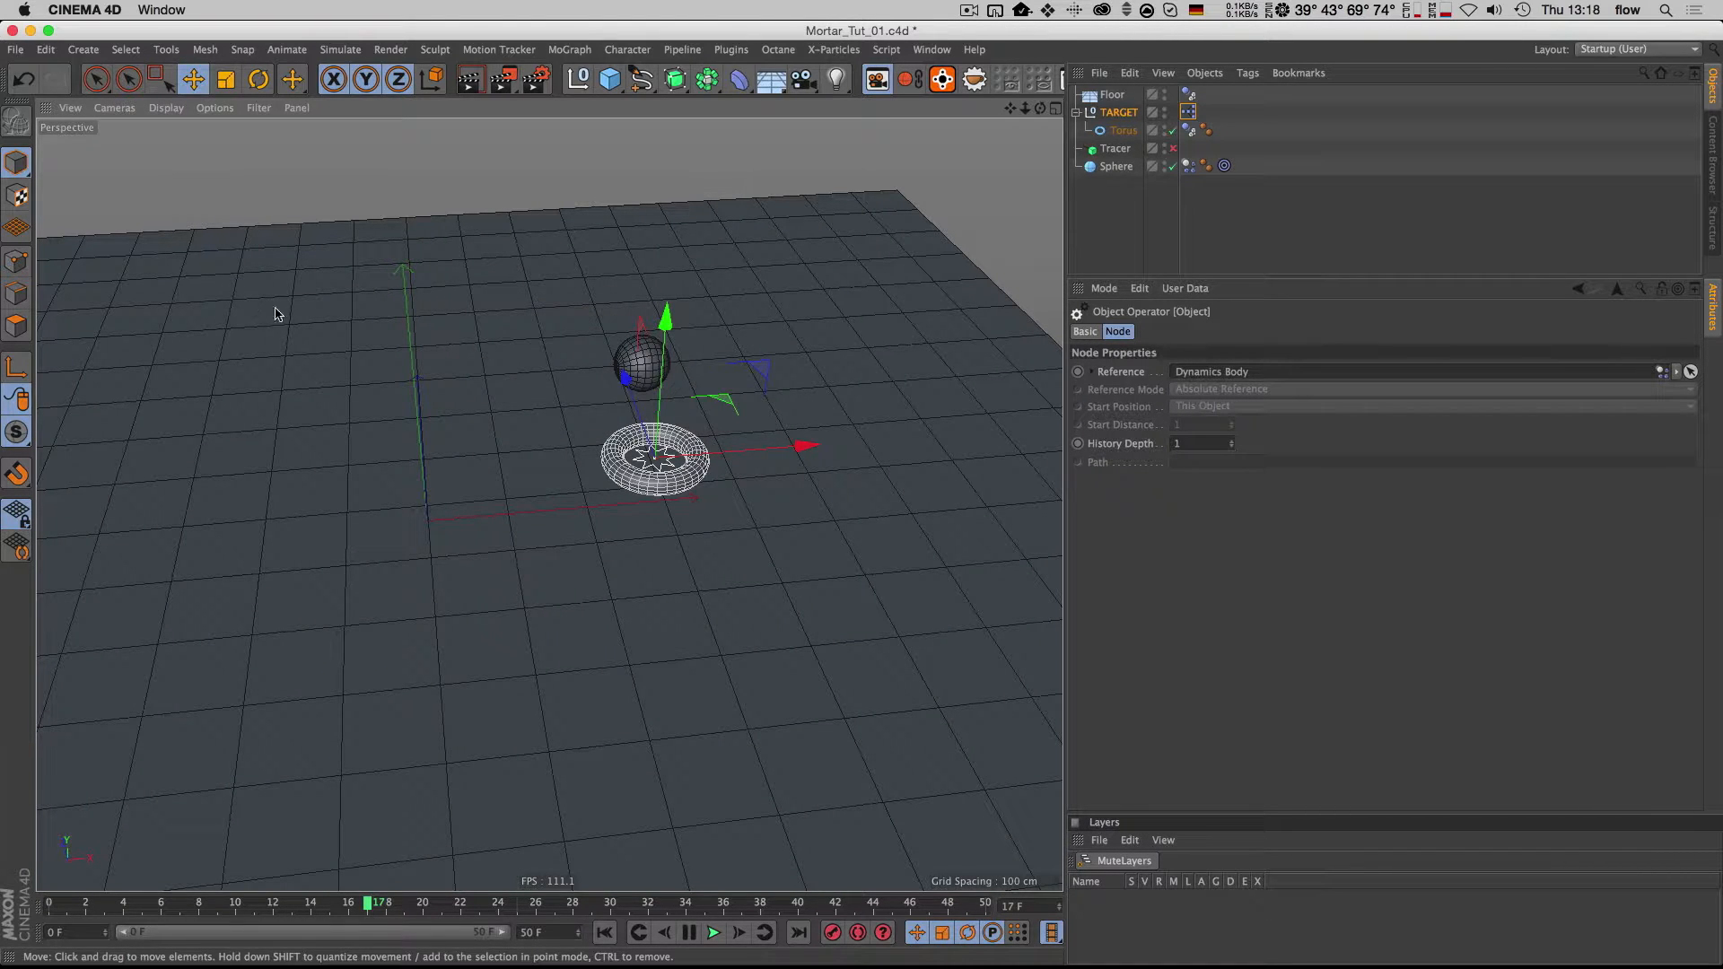
Step: Switch to Finder, go to the 04 Mortar folder in Tutorials and open Mortar_Tut_02.c4d in Cinema 4D
mouse_move(377, 965)
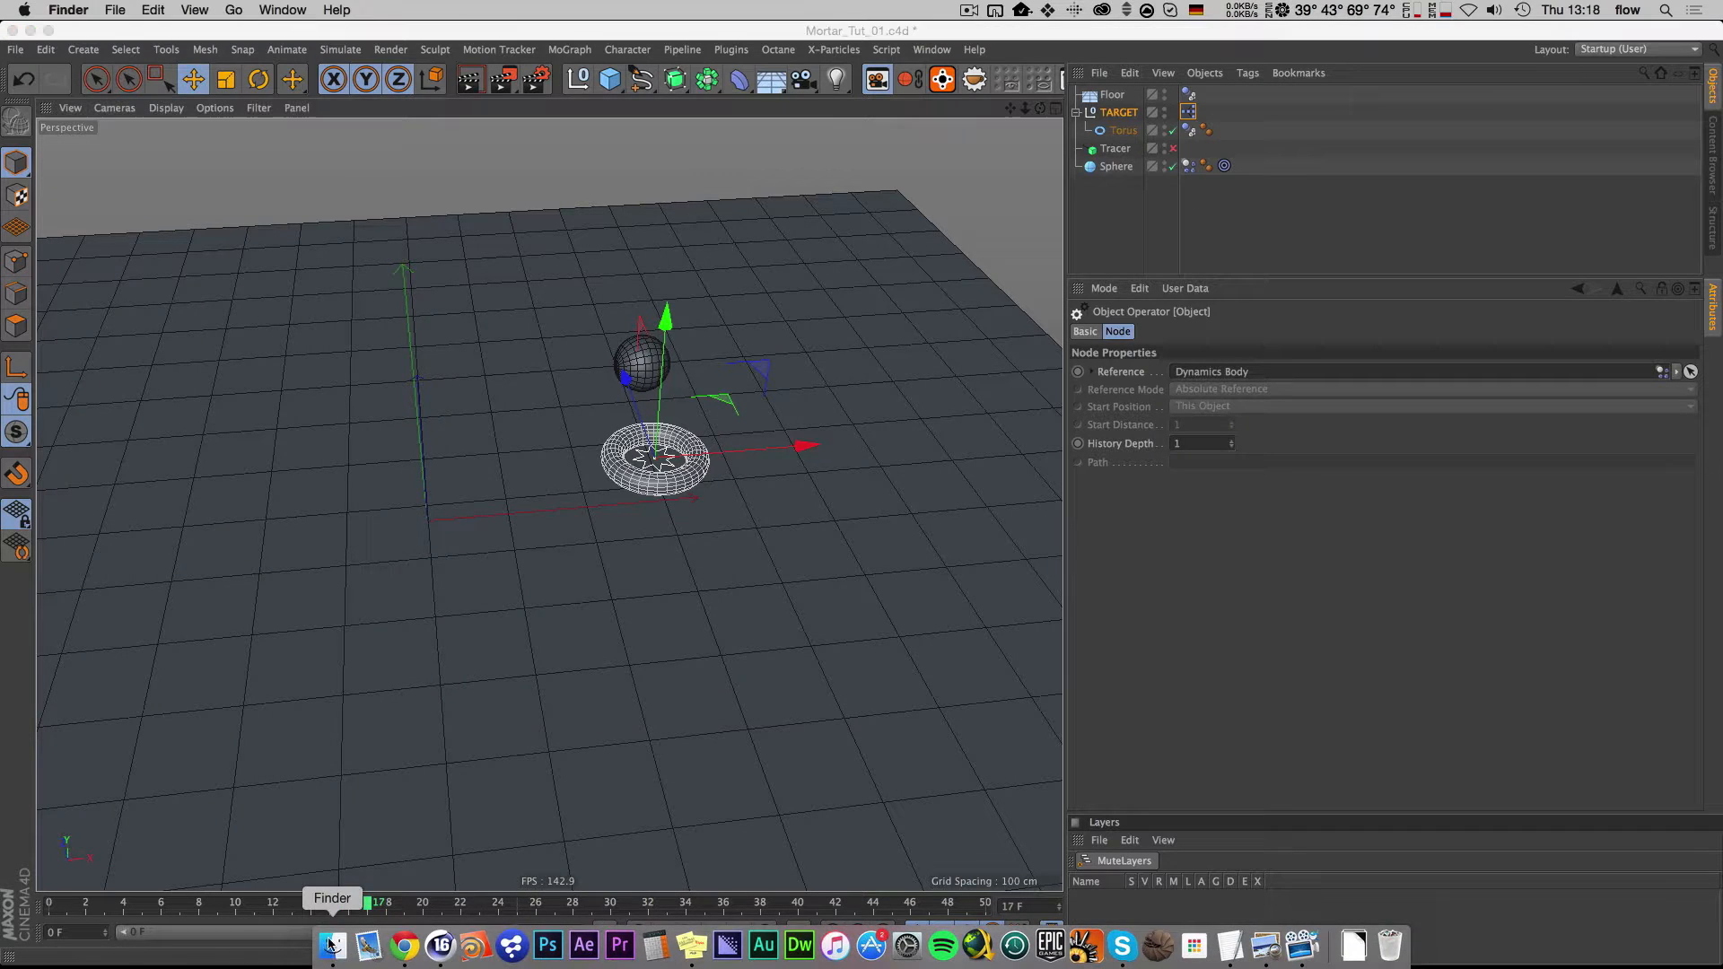
click(330, 947)
click(338, 385)
click(328, 502)
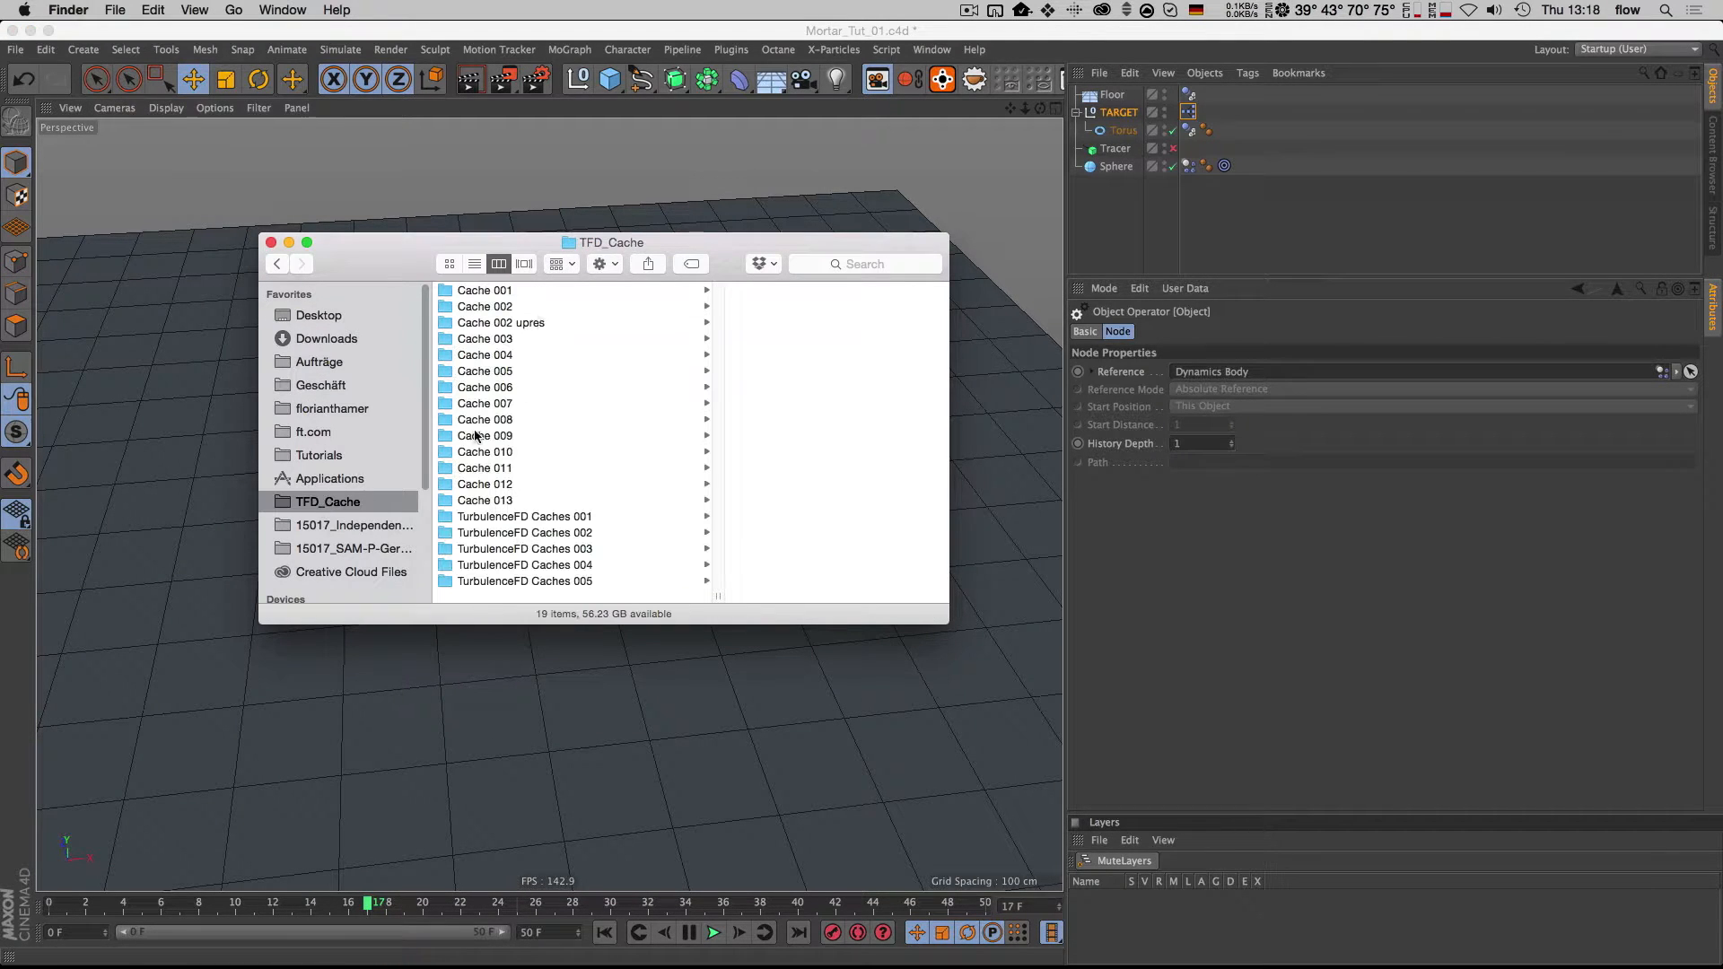
click(323, 454)
click(490, 339)
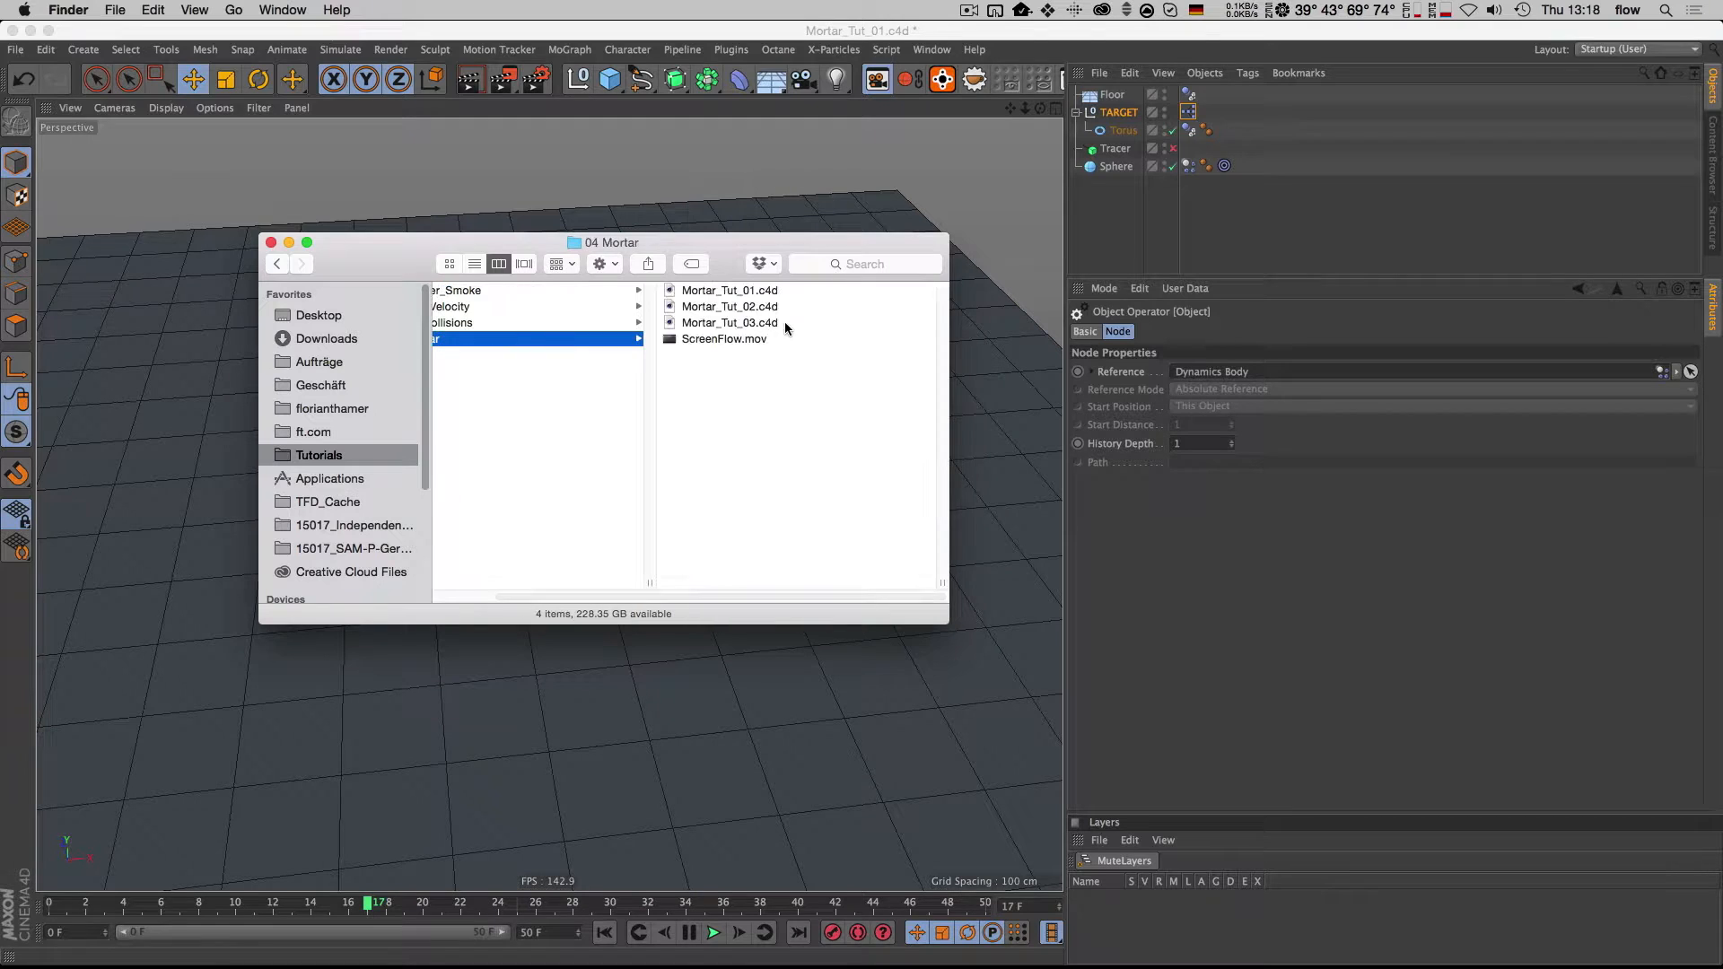
double_click(757, 308)
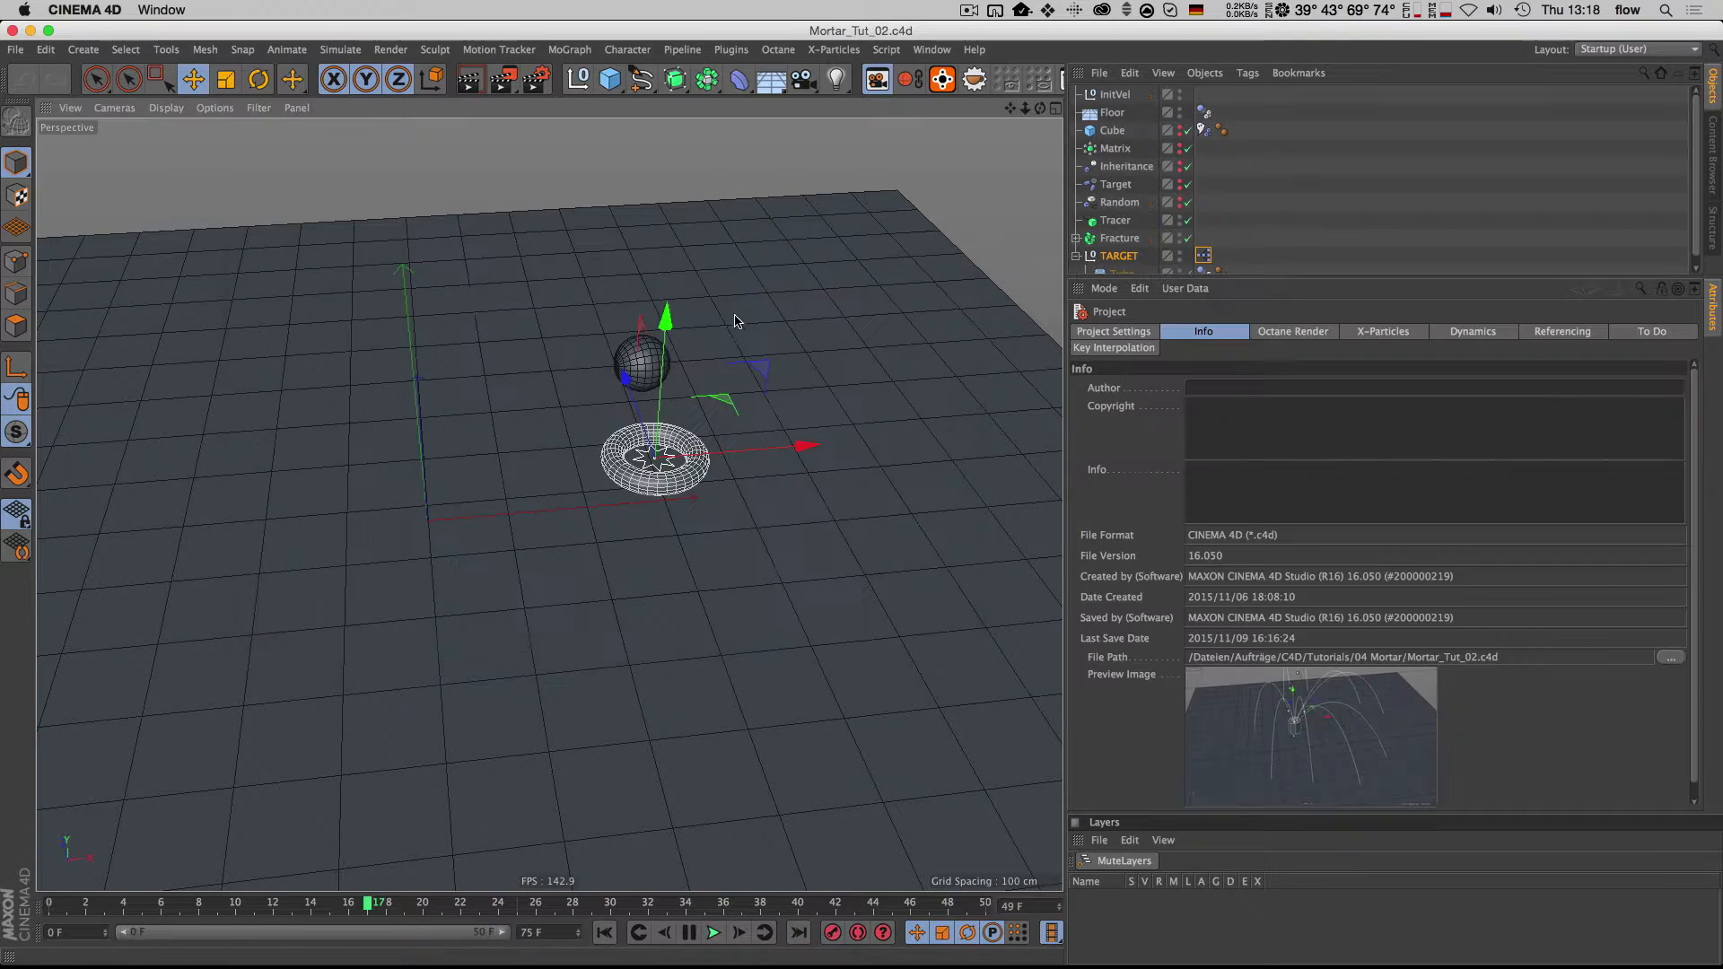
Step: Deselect everything and play the multi-projectile simulation from the first frame, viewing its trajectories from another angle
key(shift+f)
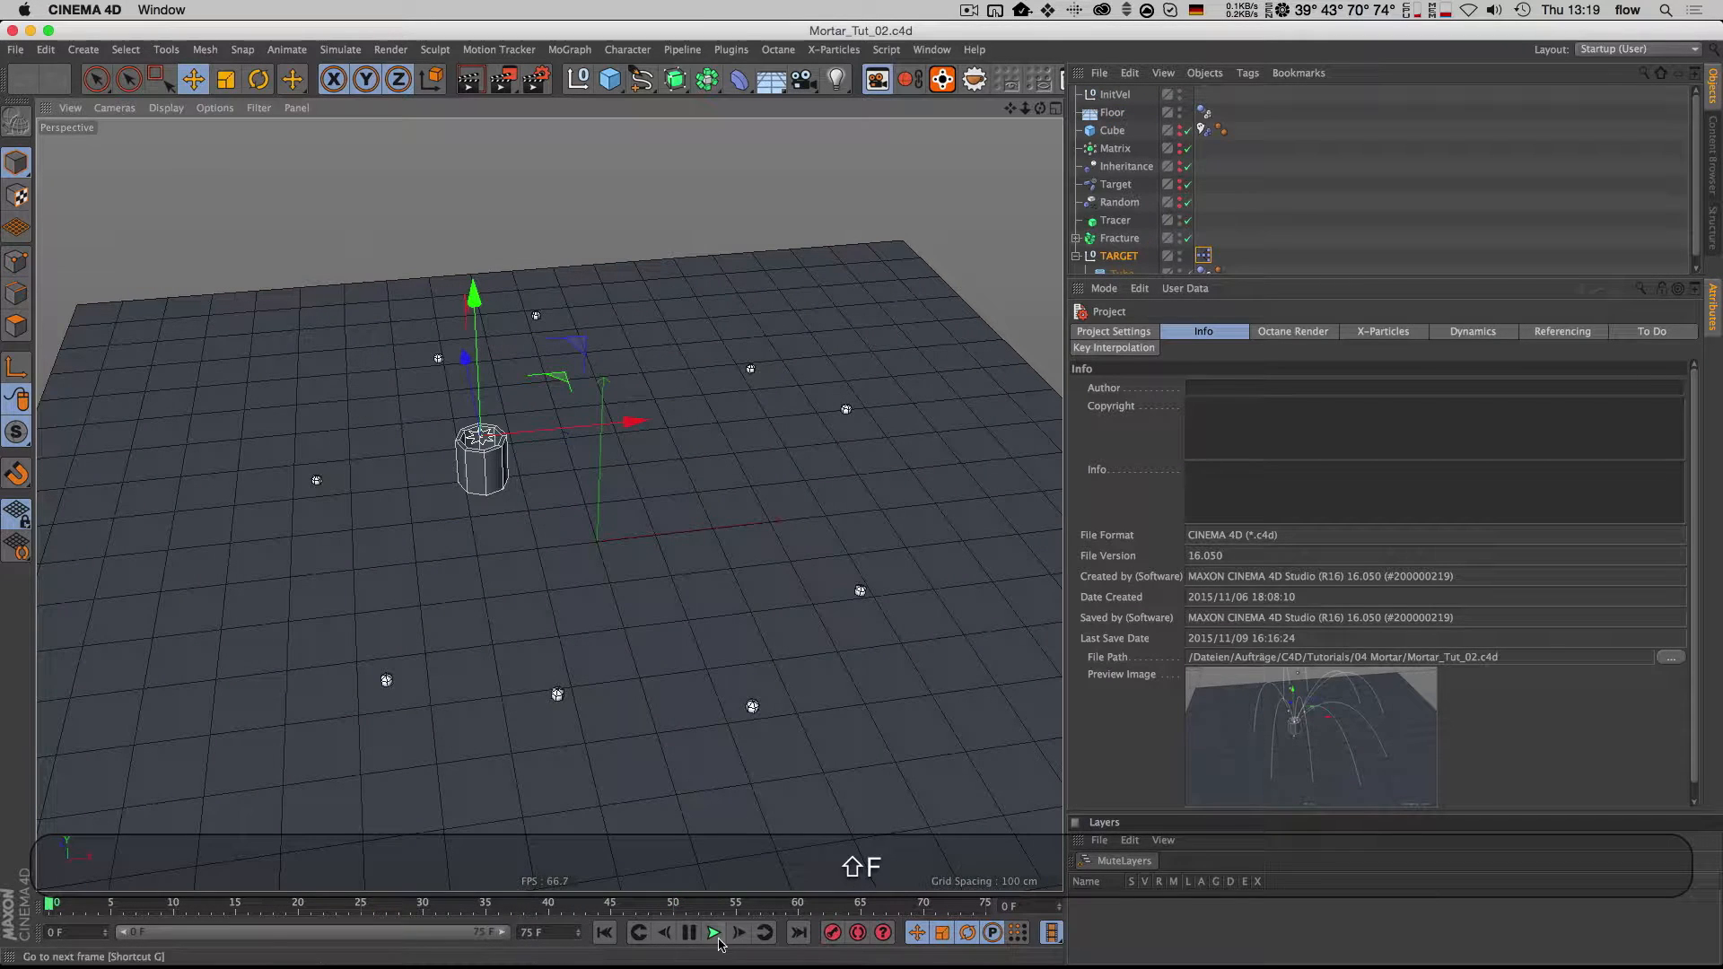
click(1283, 199)
key(1)
drag(458, 459, 568, 463)
key(3)
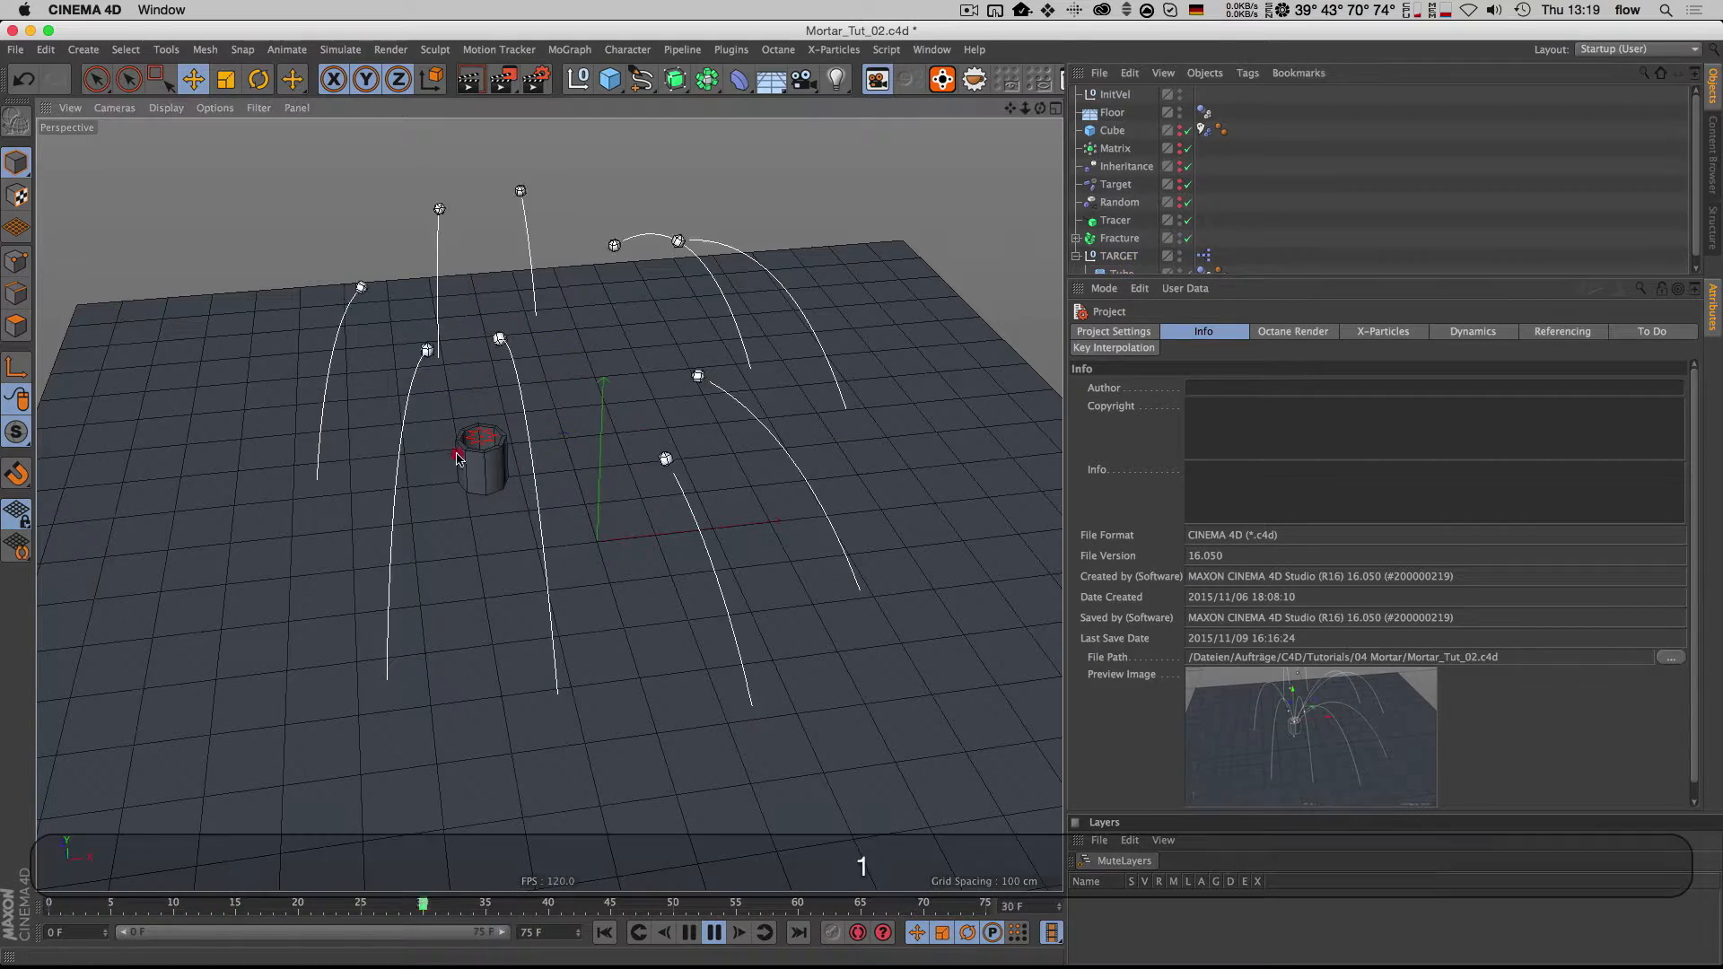
key(2)
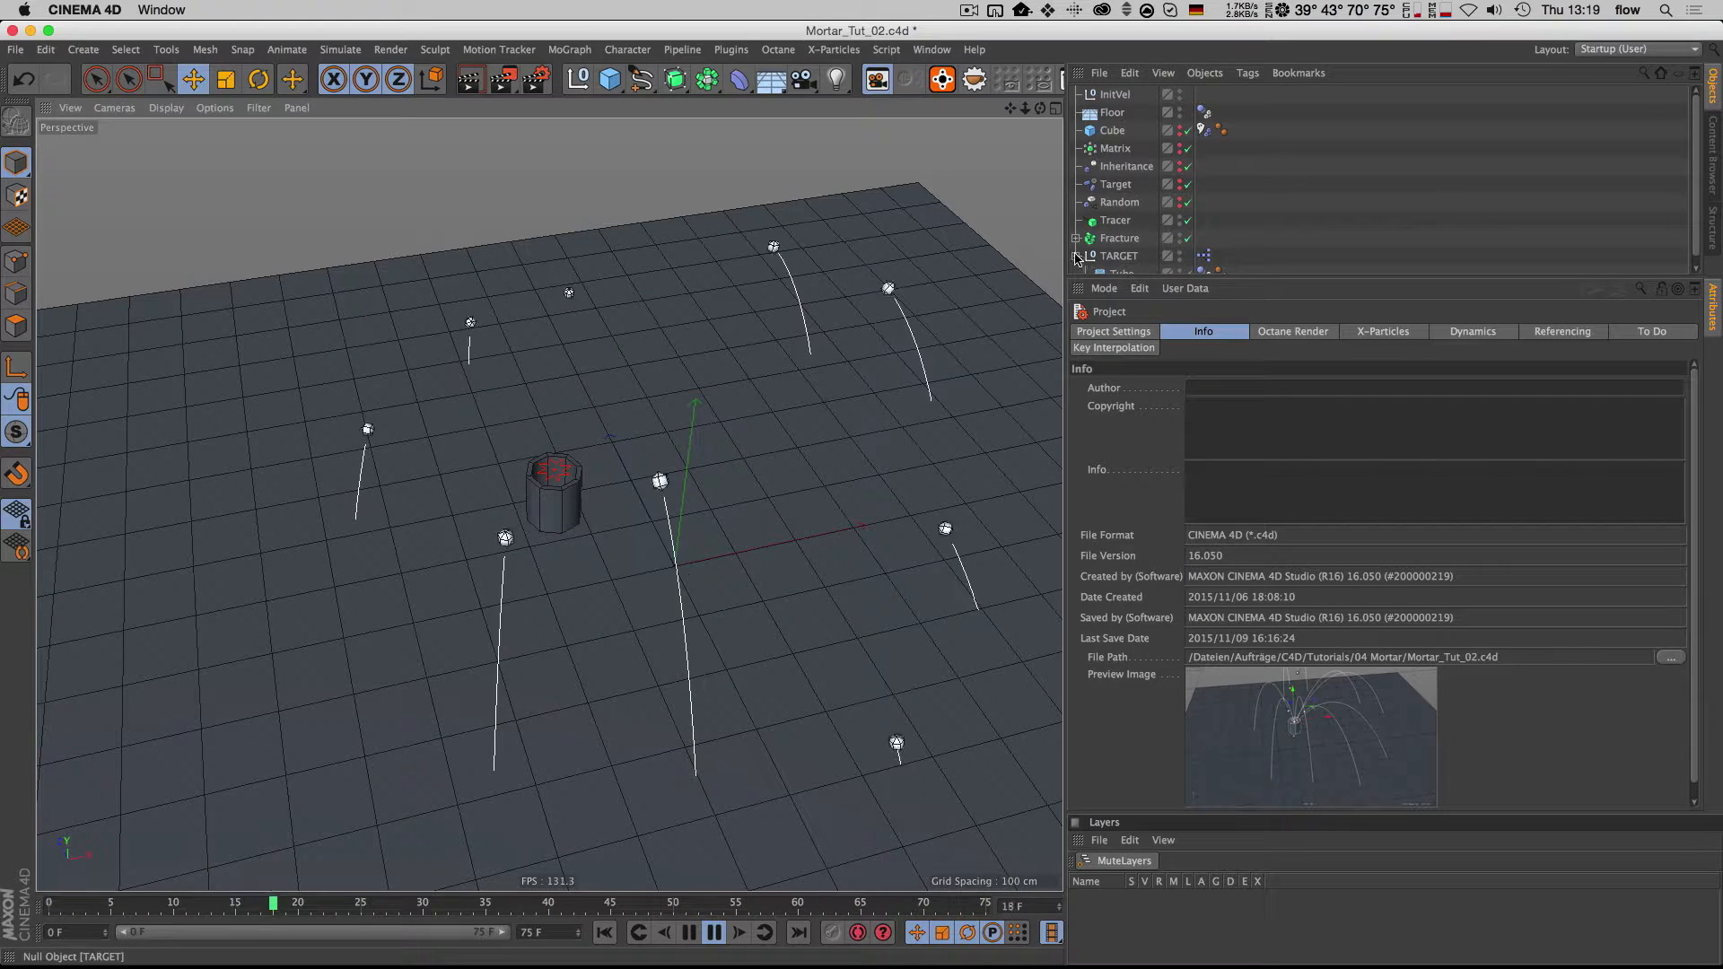
Step: Select the TARGET null, view the launches from the front and enlarge the object list to show the whole scene hierarchy
click(1113, 256)
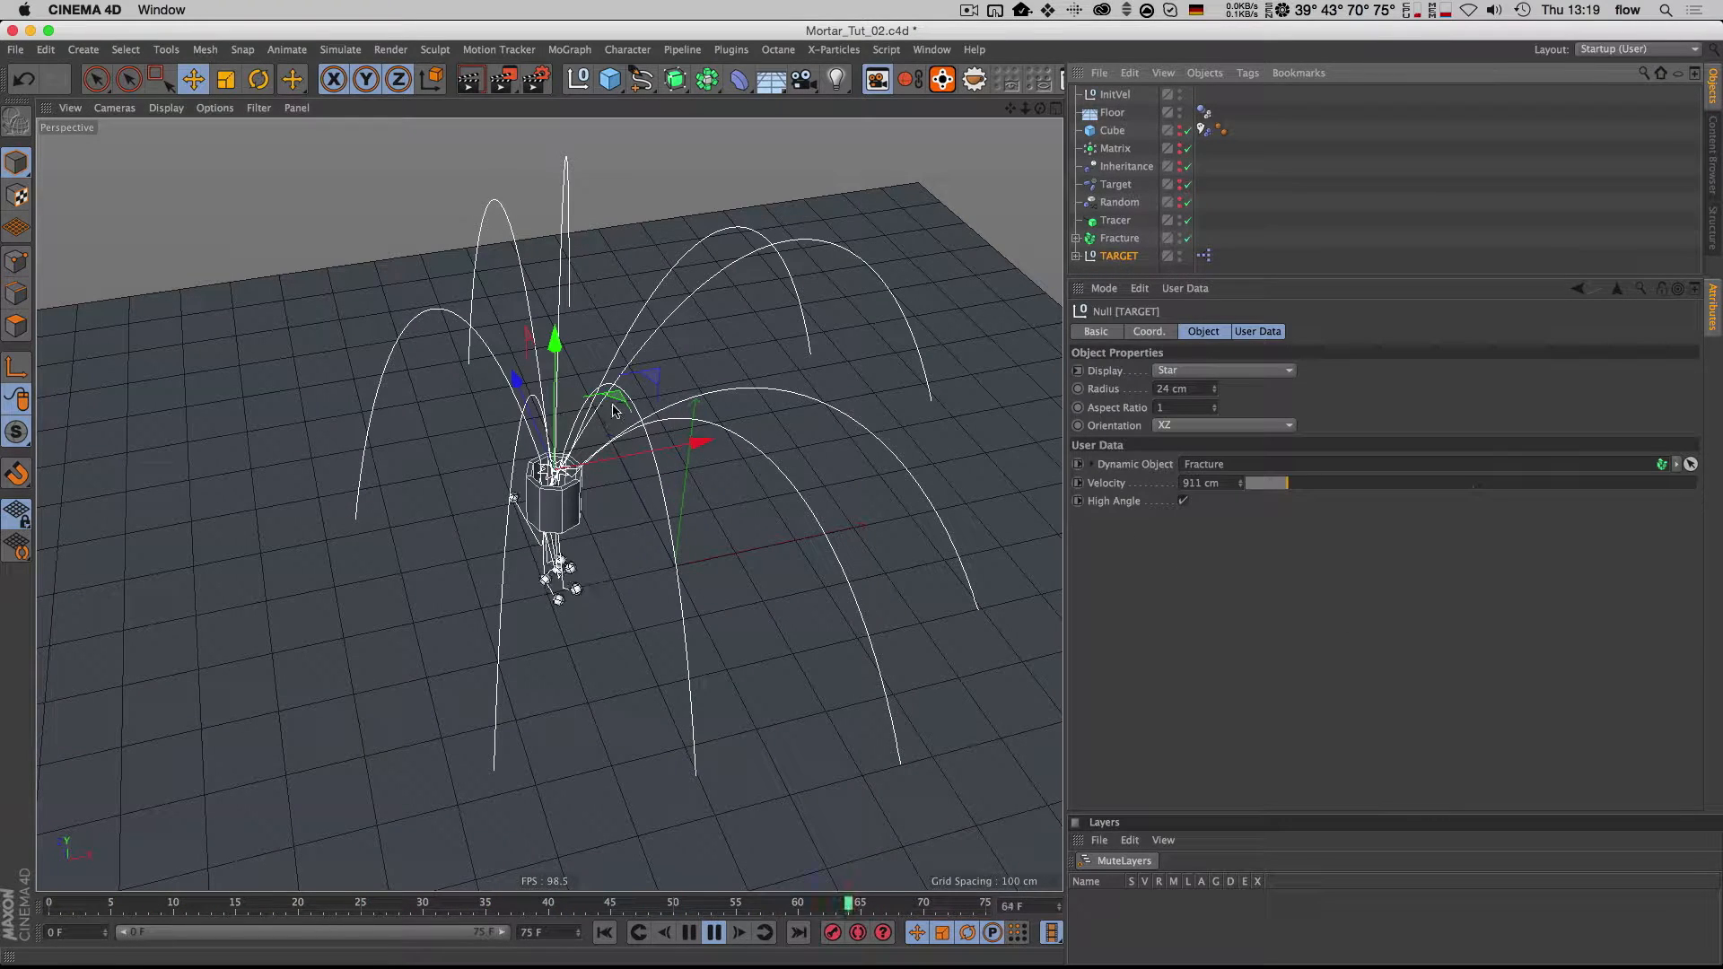
drag(636, 411, 754, 395)
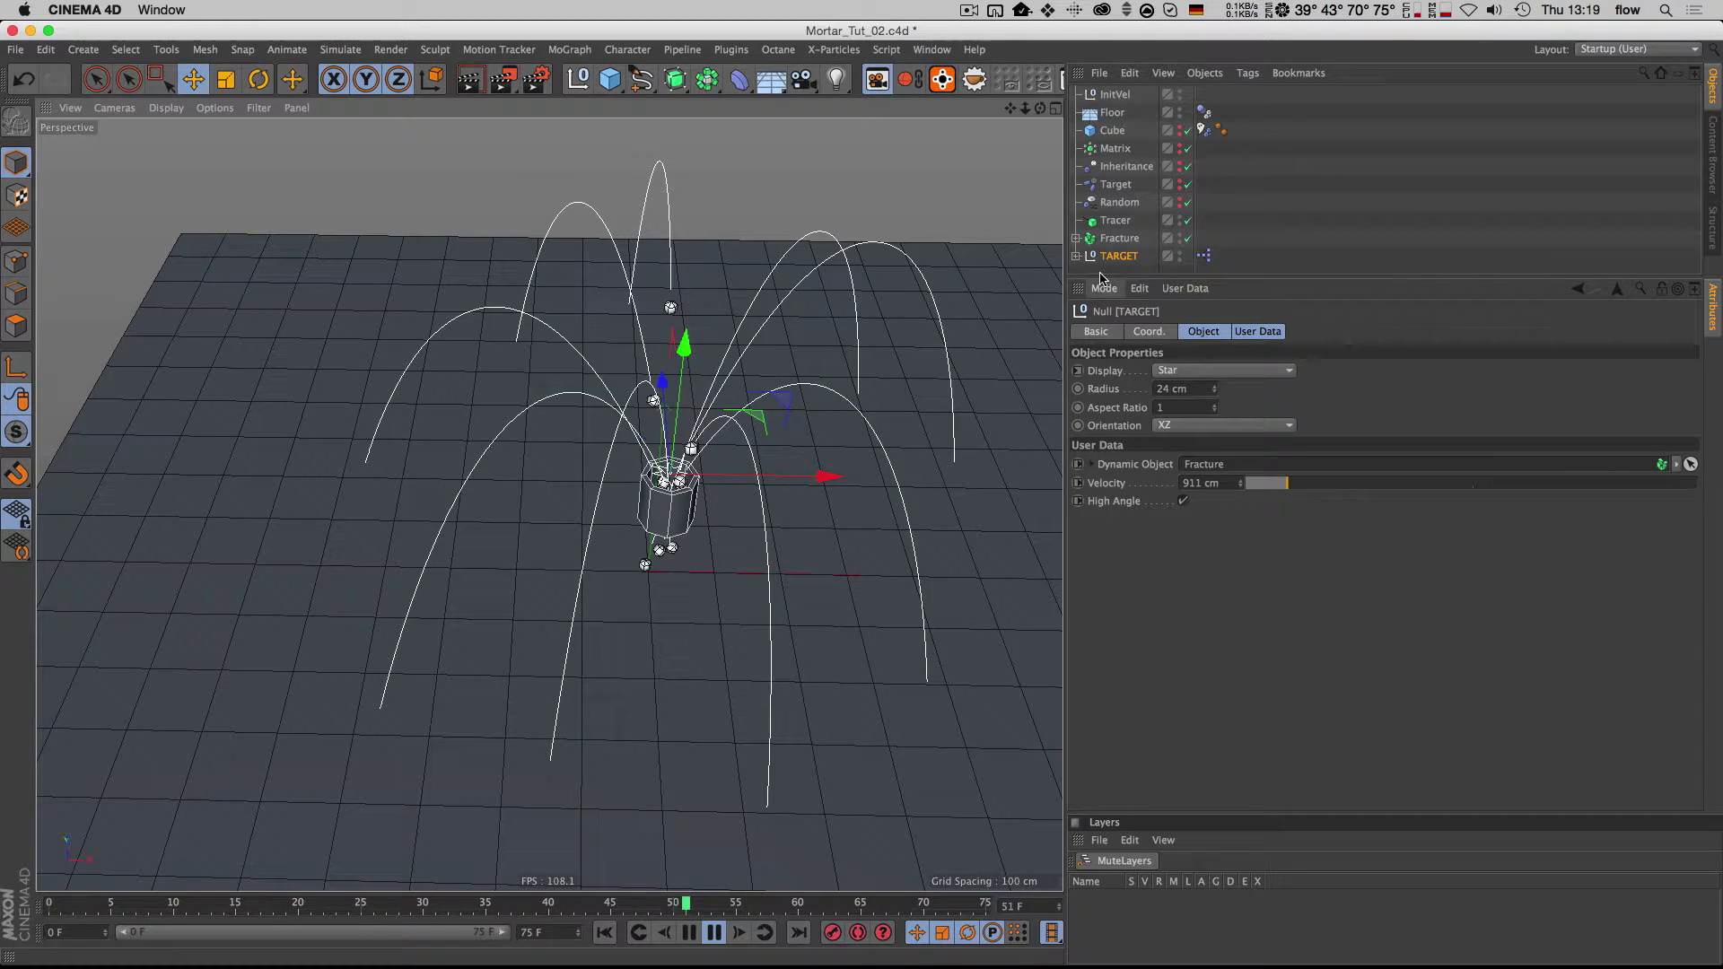
drag(1097, 276, 1097, 357)
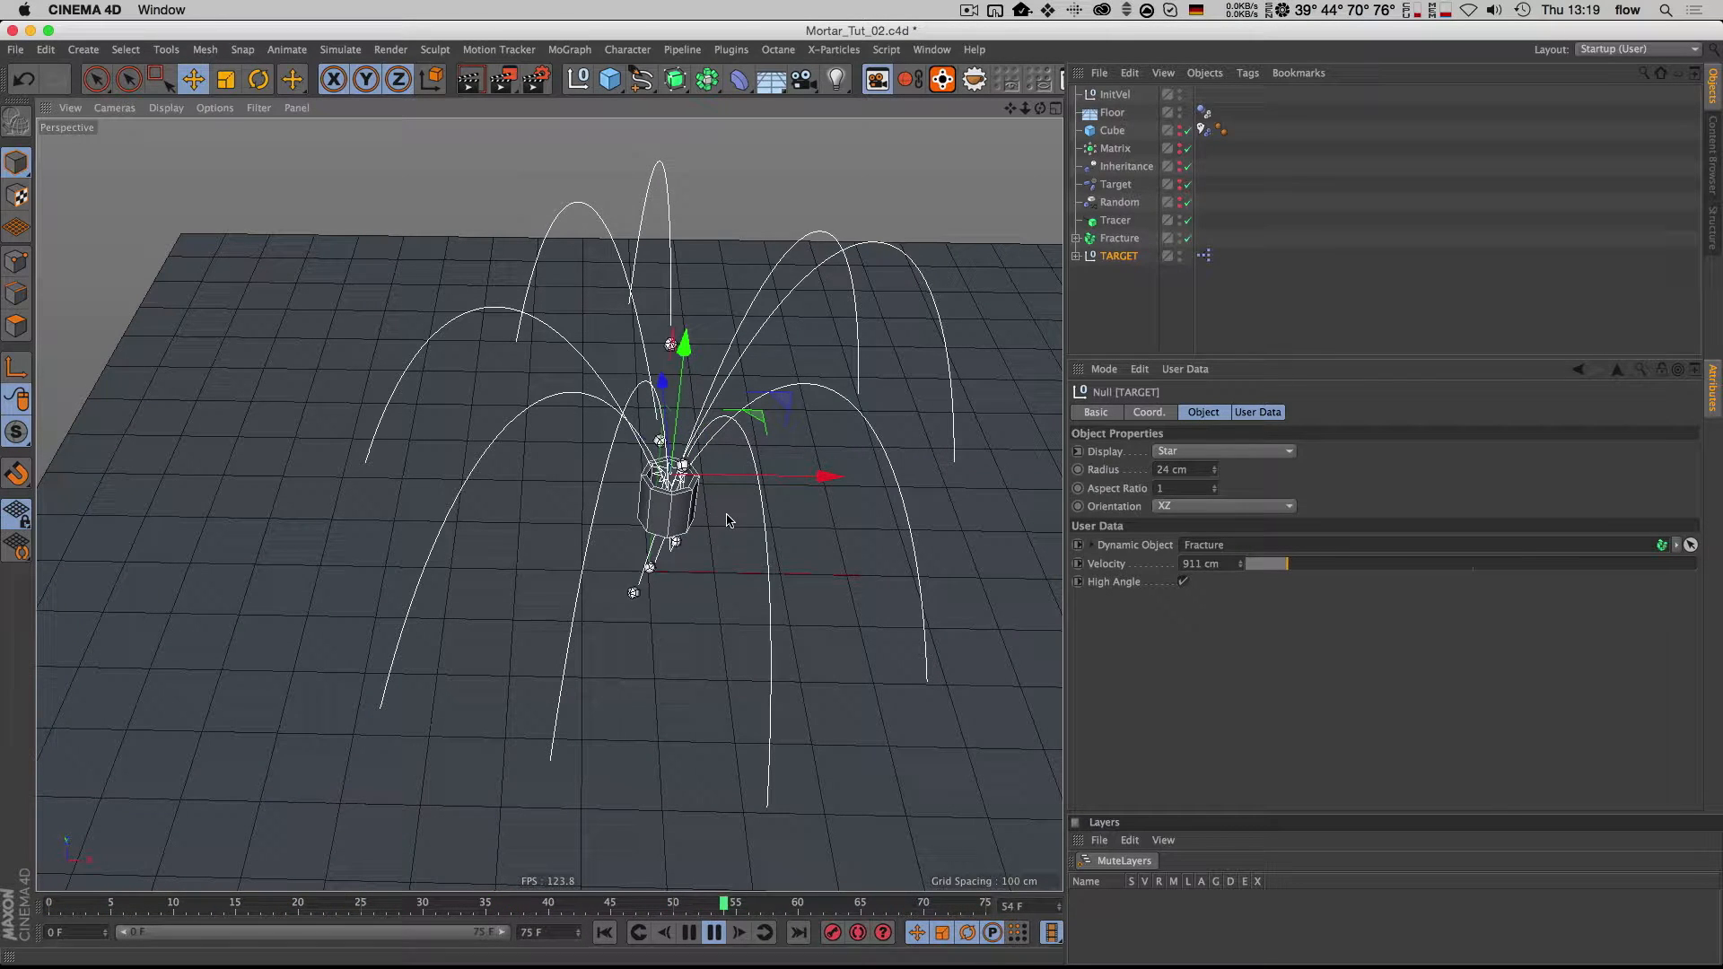
Step: Stop the playback and switch to the open project Mortar_Tut_01.c4d
click(699, 935)
key(v)
mouse_move(700, 449)
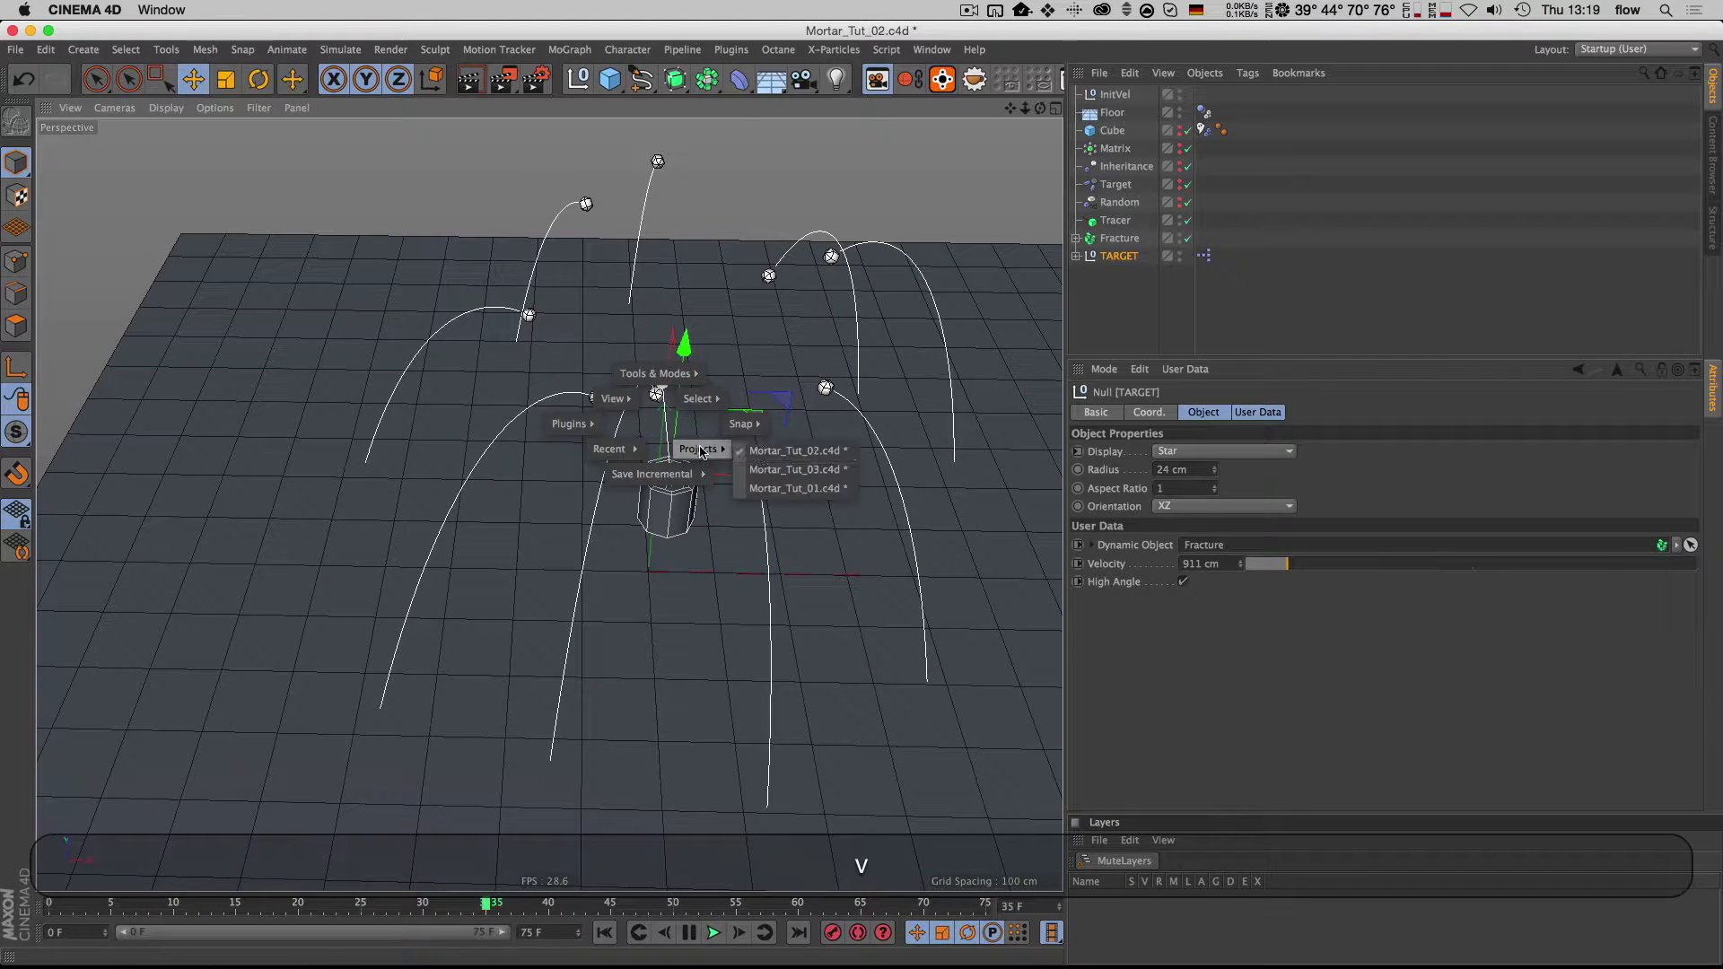
click(779, 488)
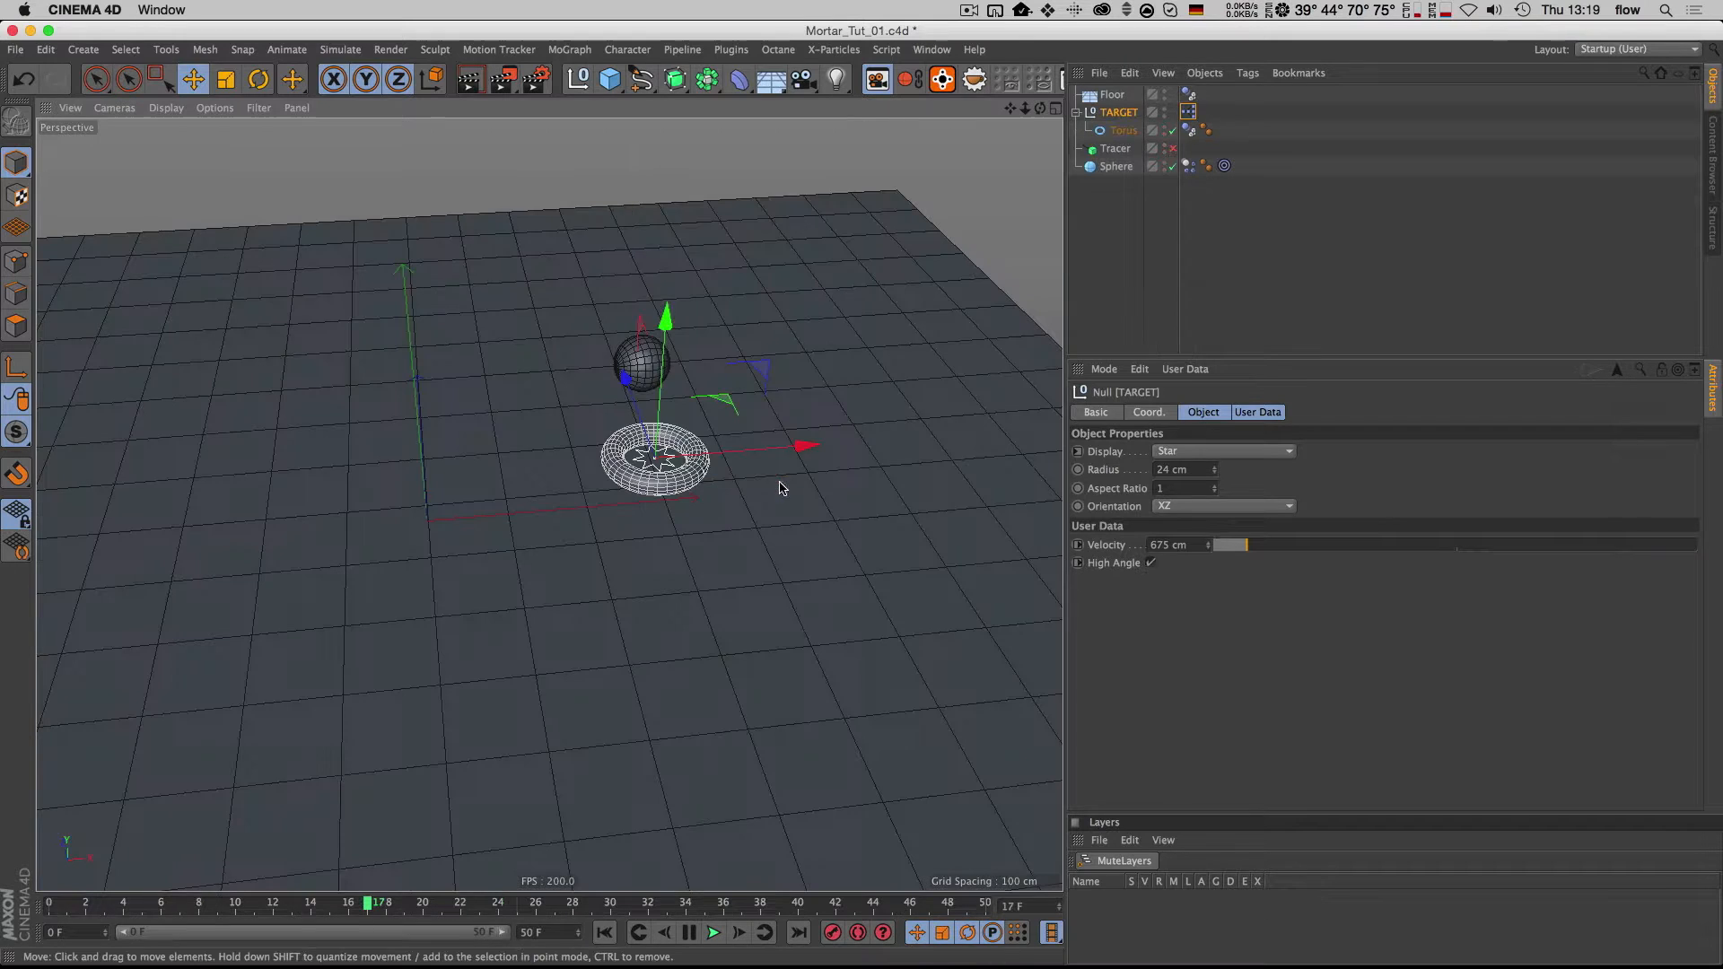
Step: Deselect everything in the scene, play the sphere launch from the first frame and stop the playback
key(3)
mouse_move(681, 476)
mouse_down()
mouse_move(660, 464)
mouse_move(690, 509)
mouse_up()
key(1)
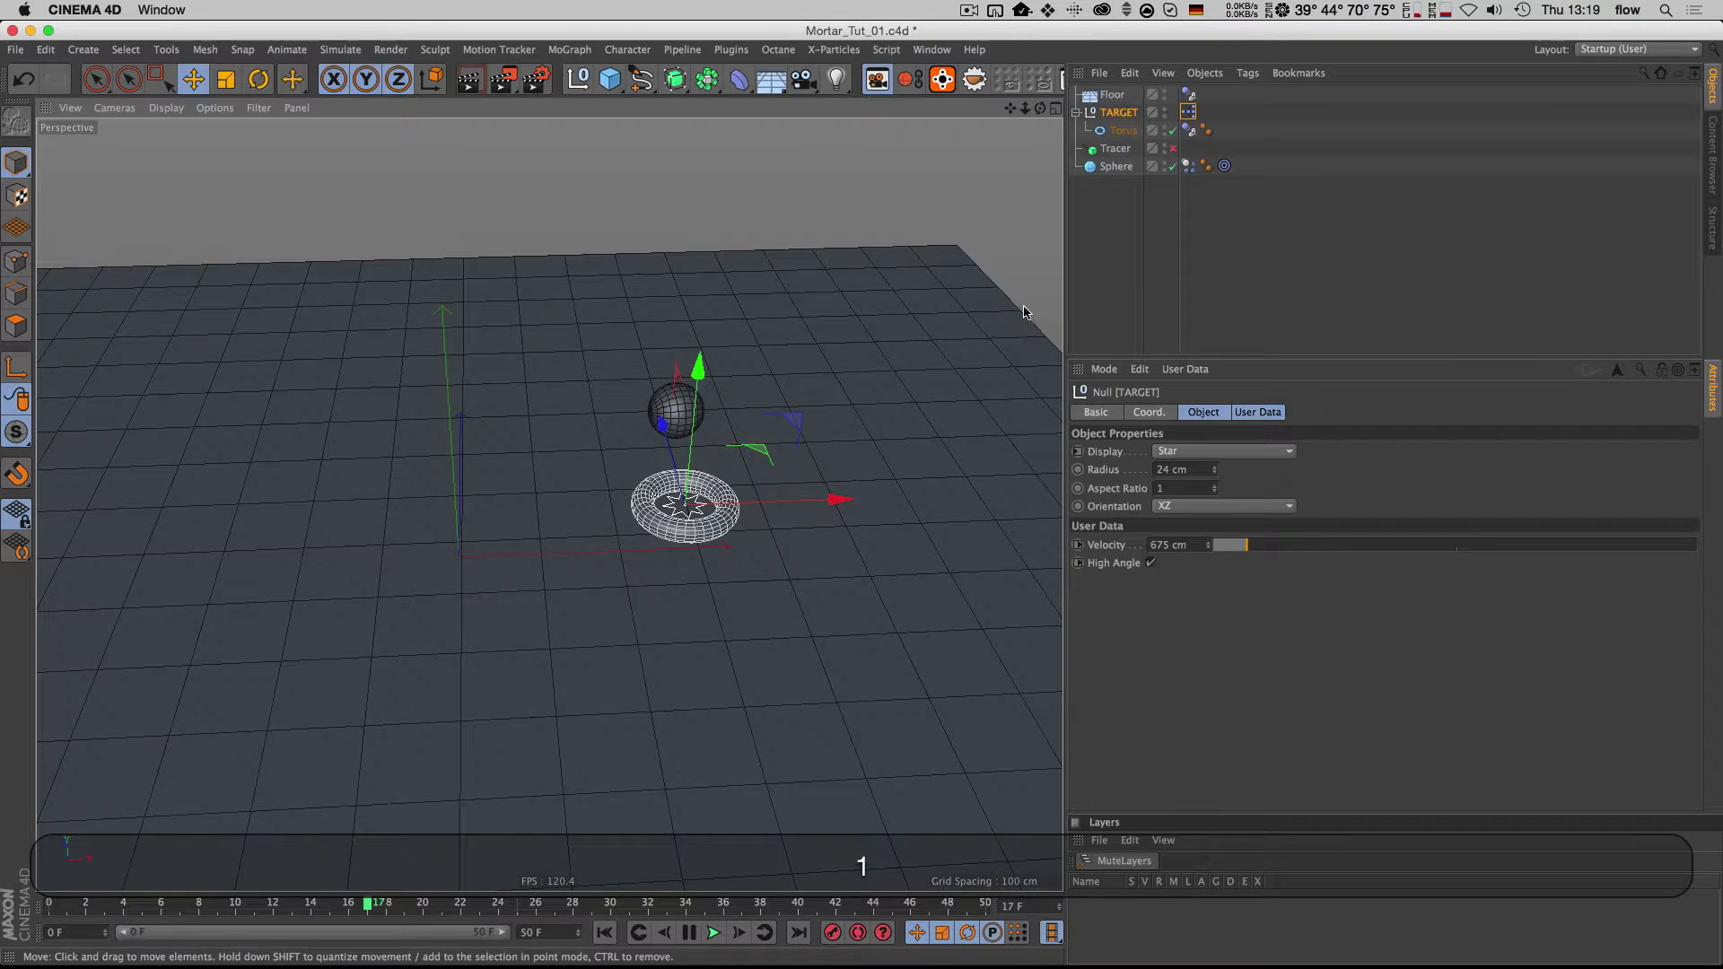
click(1108, 231)
key(shift+f)
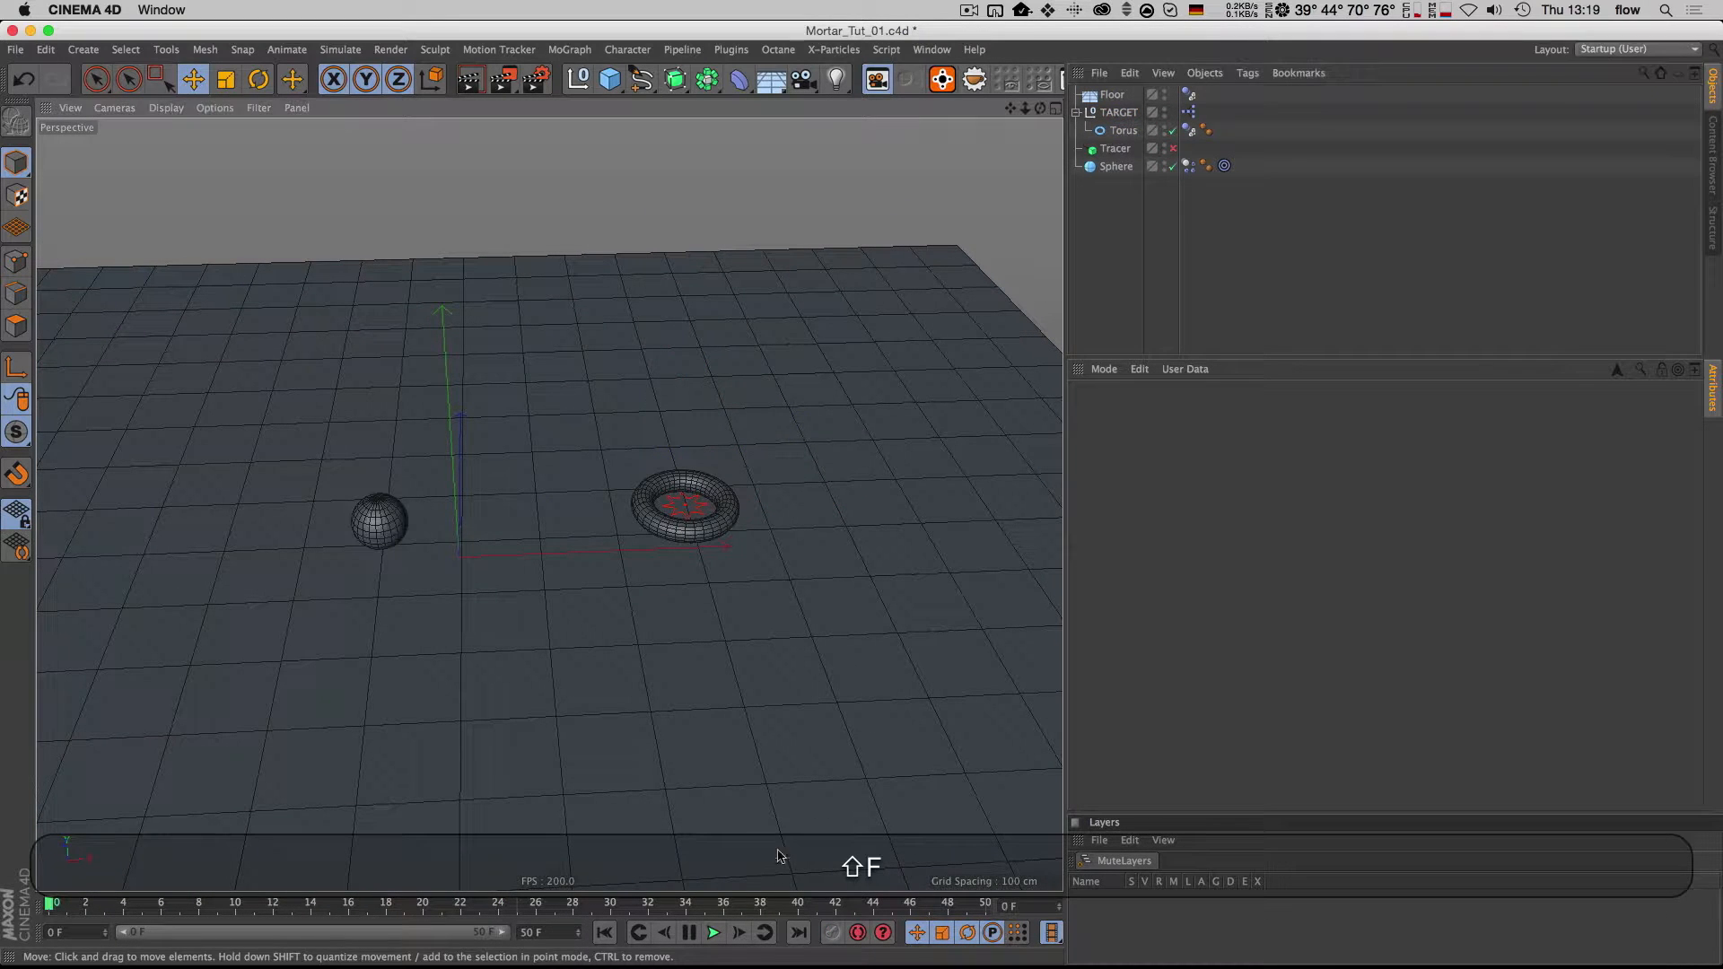
click(712, 934)
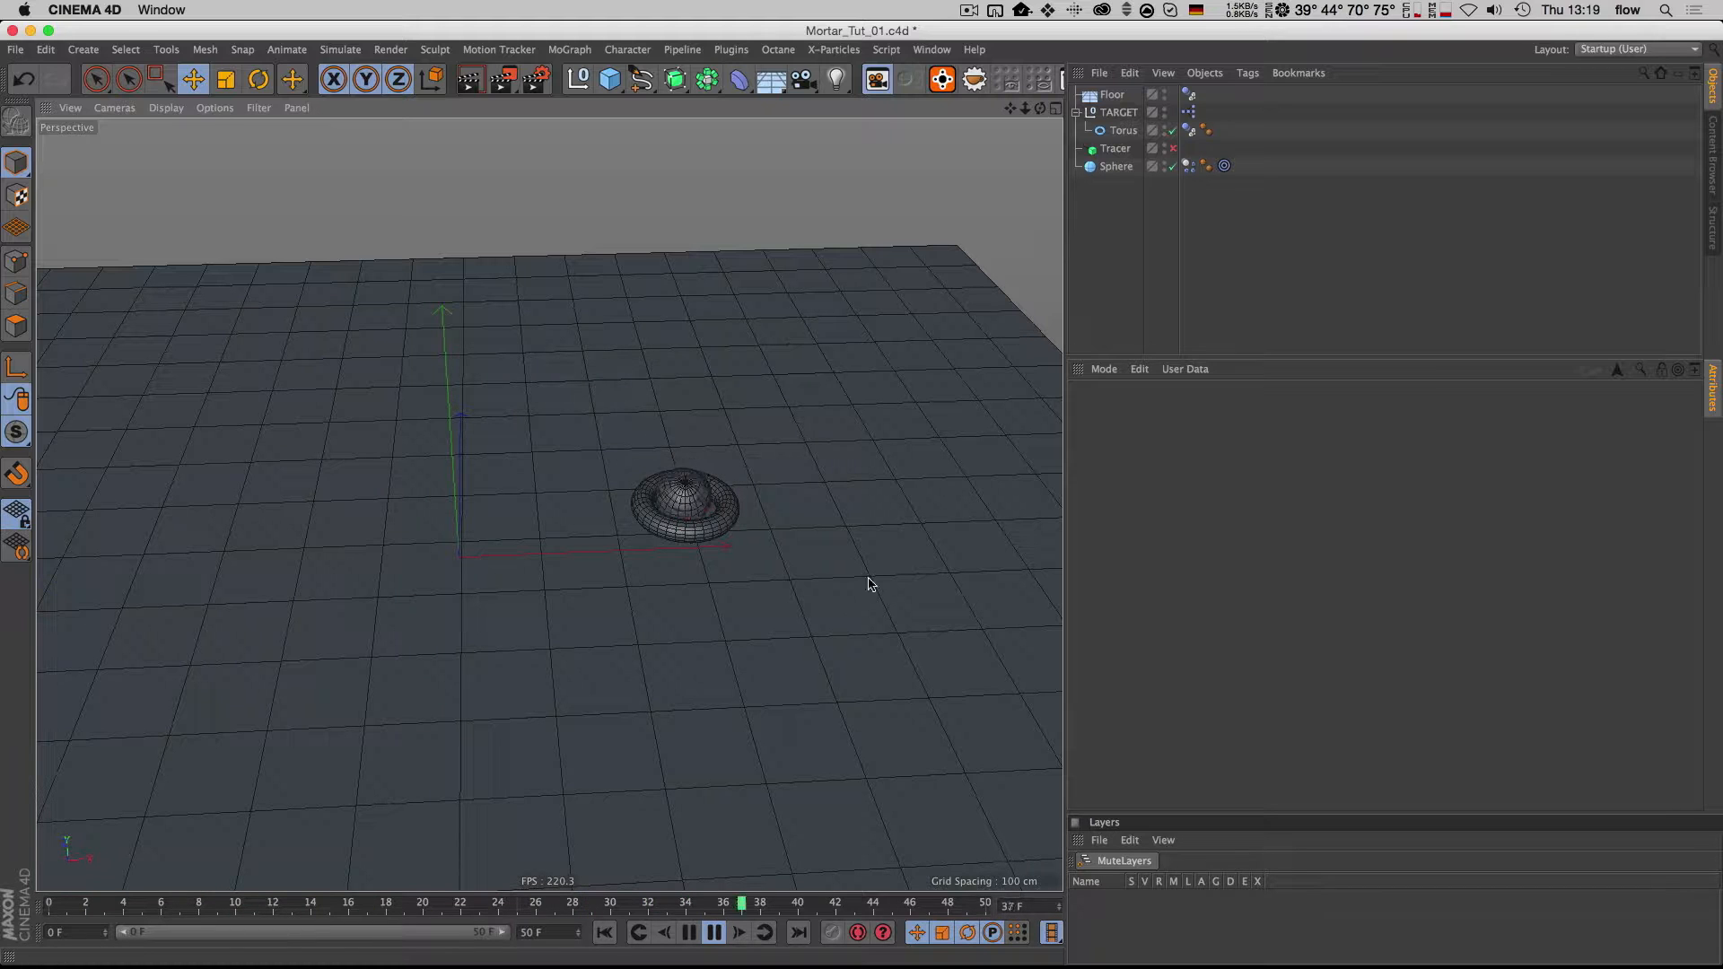
click(714, 934)
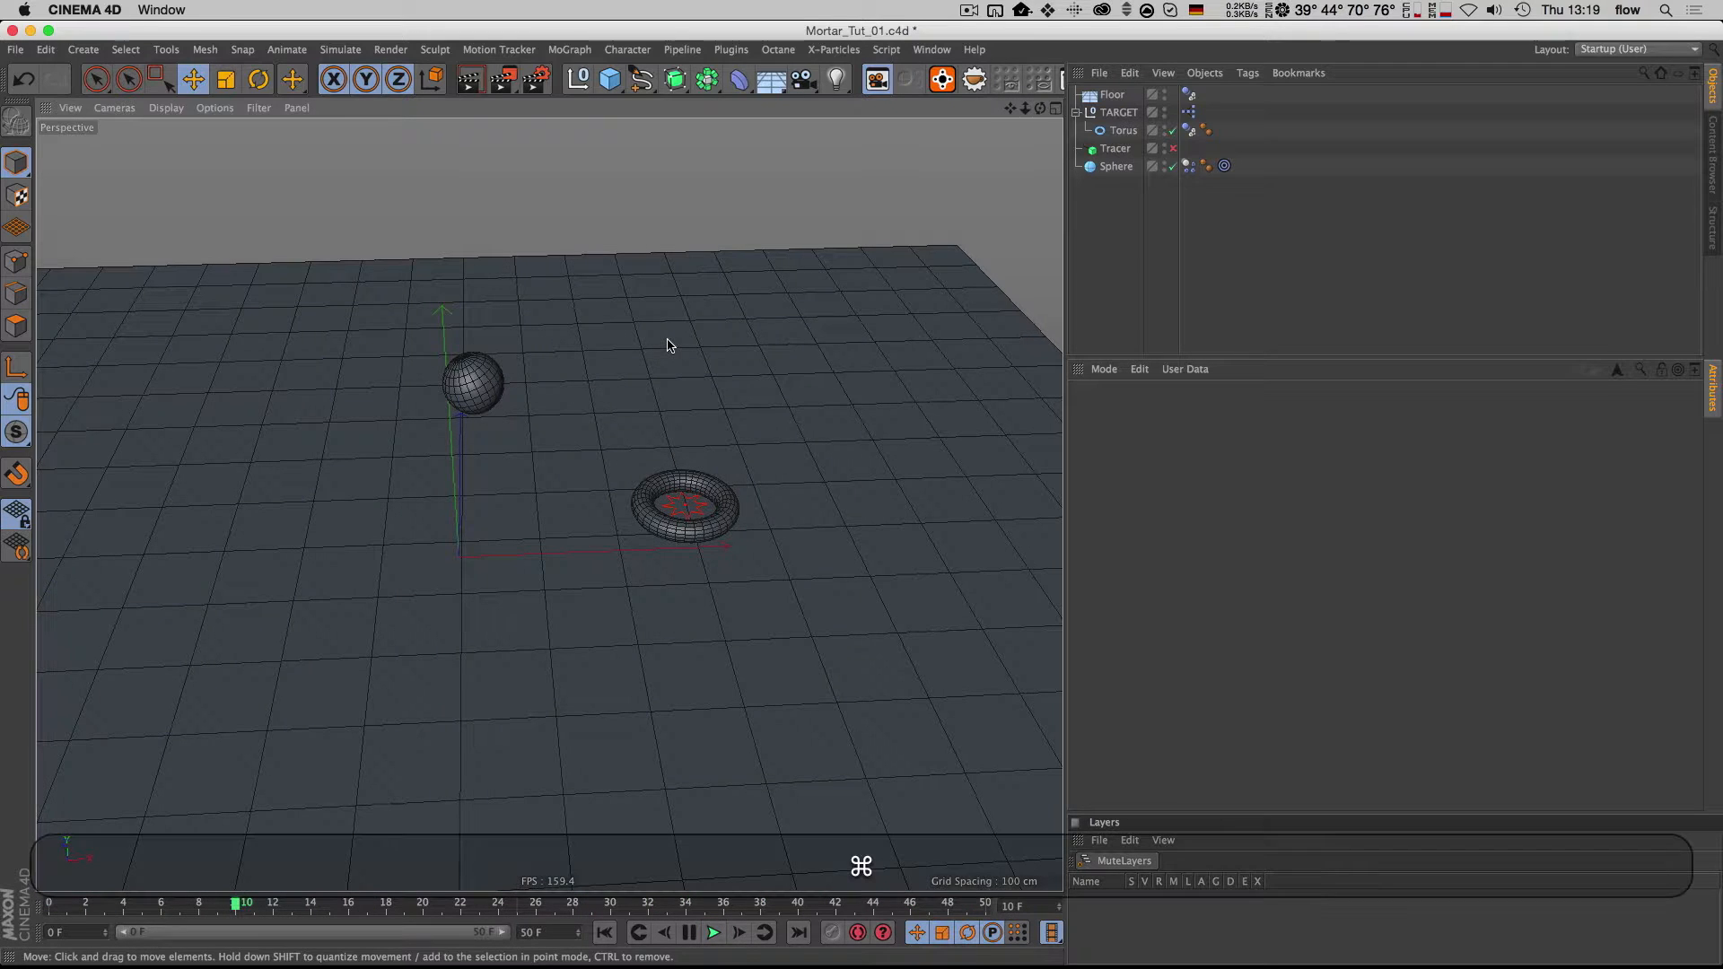
Step: Create a new project and add a Sphere with a radius of 20 cm
key(super+n)
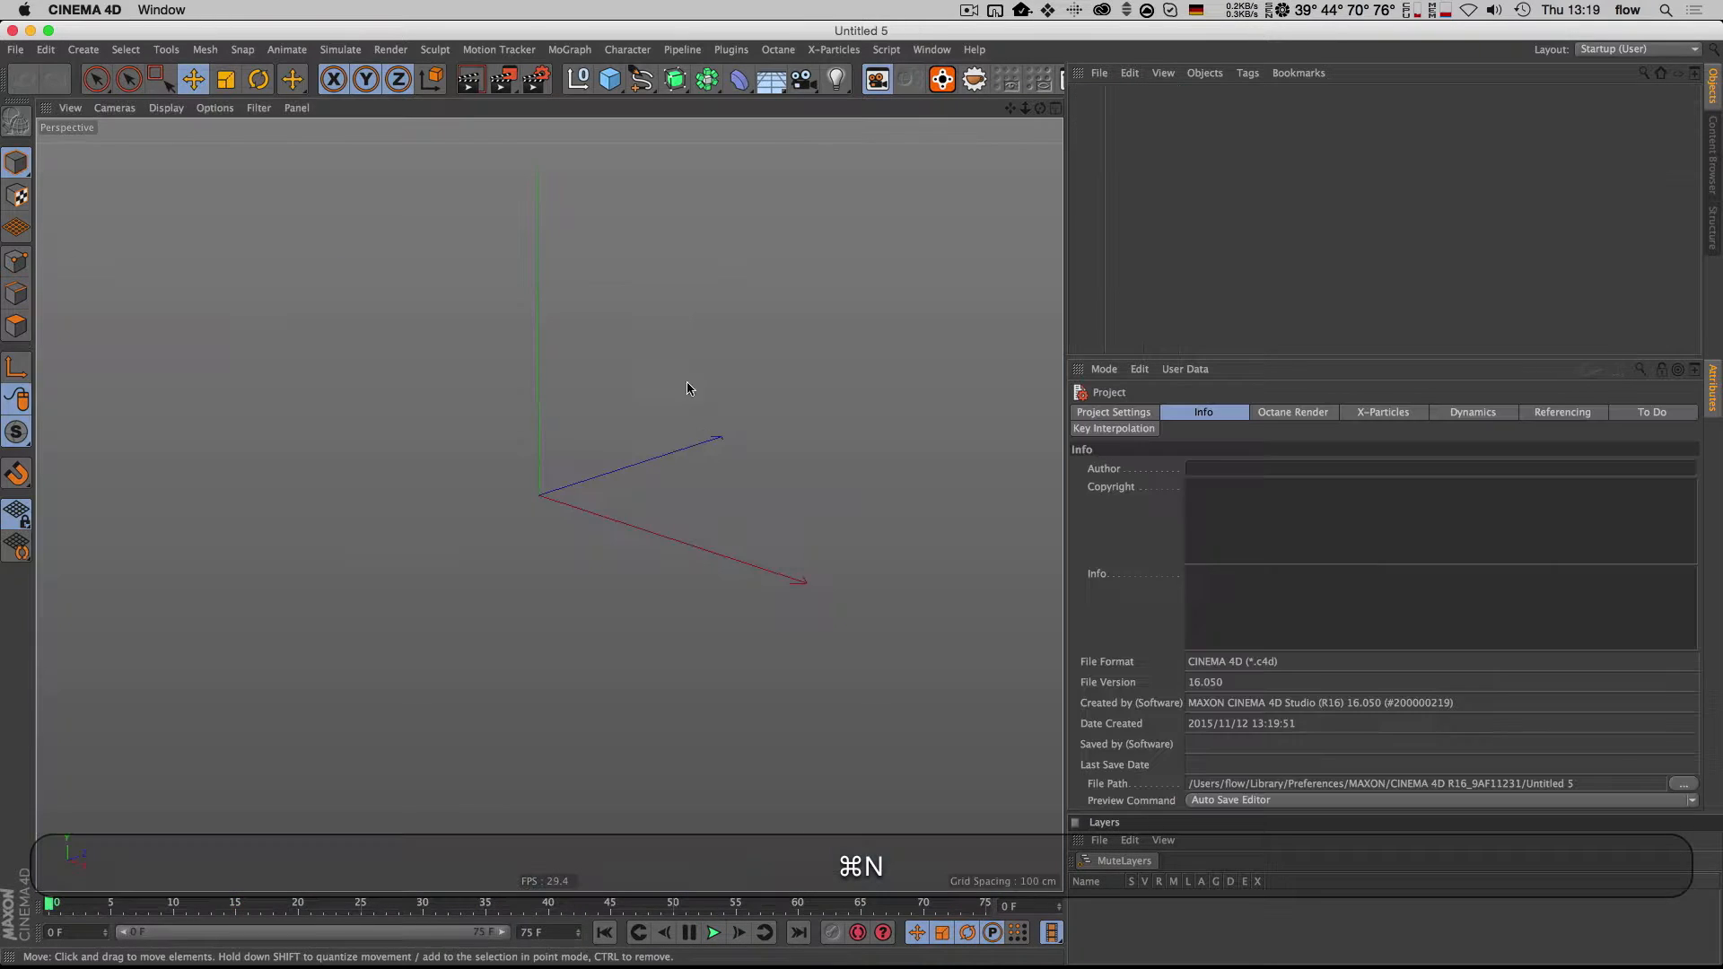
click(616, 90)
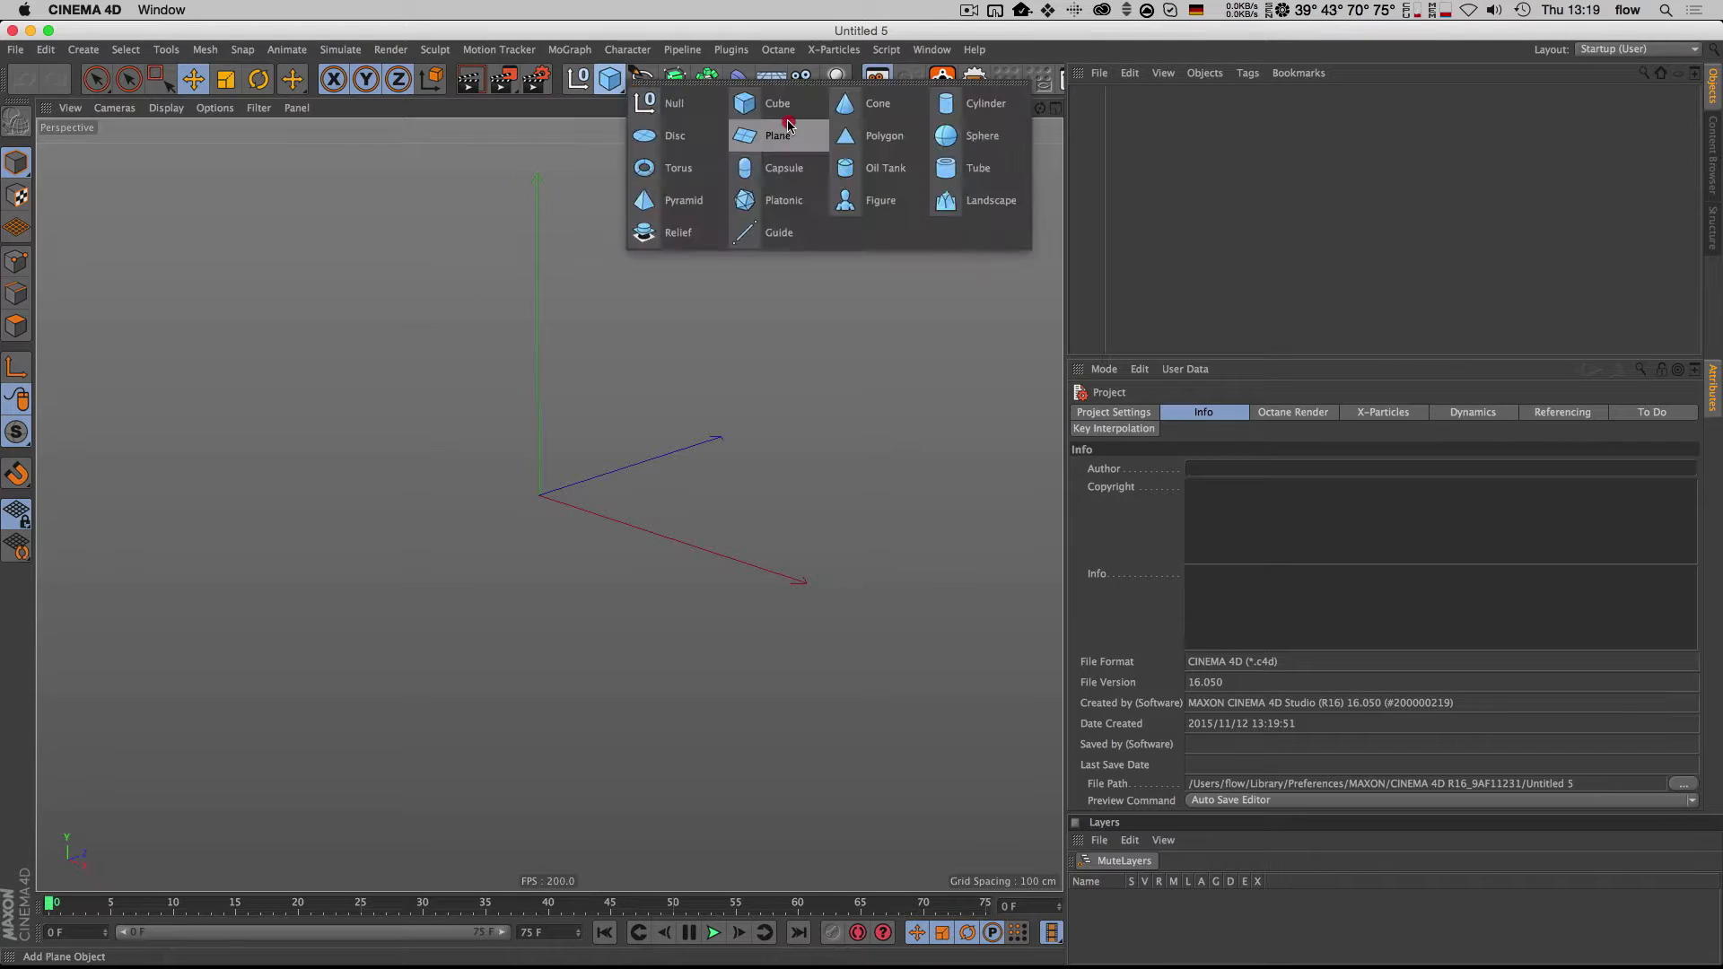
click(985, 136)
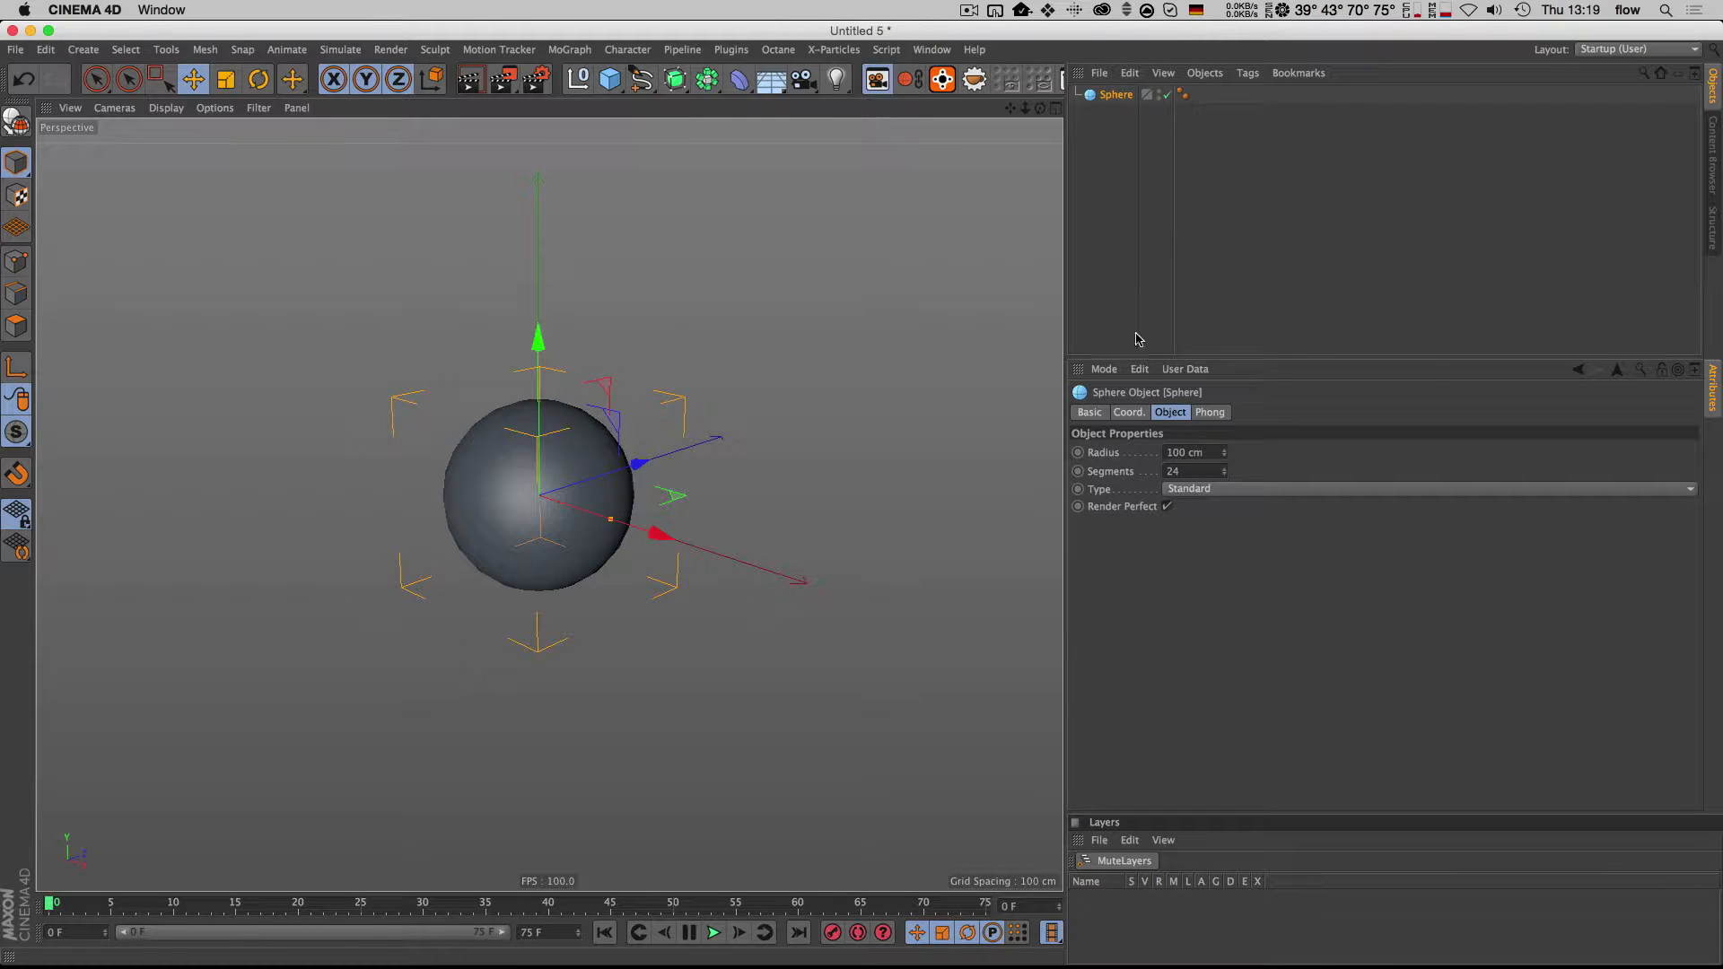
click(1212, 455)
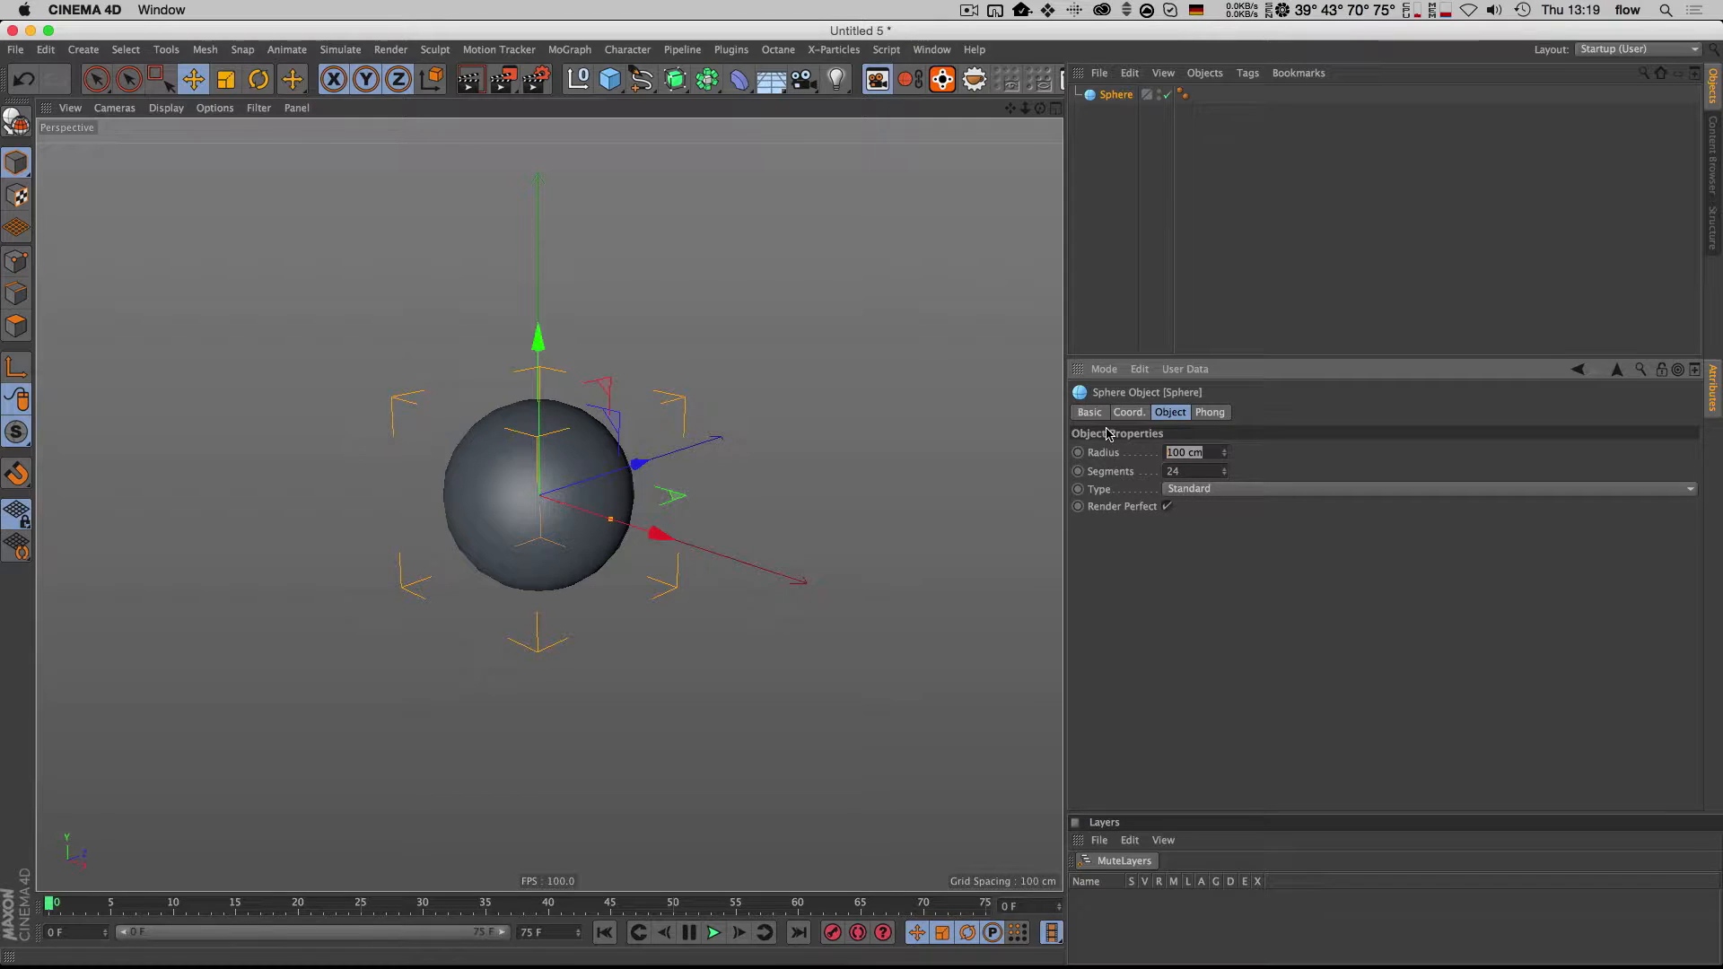
text(20)
key(Return)
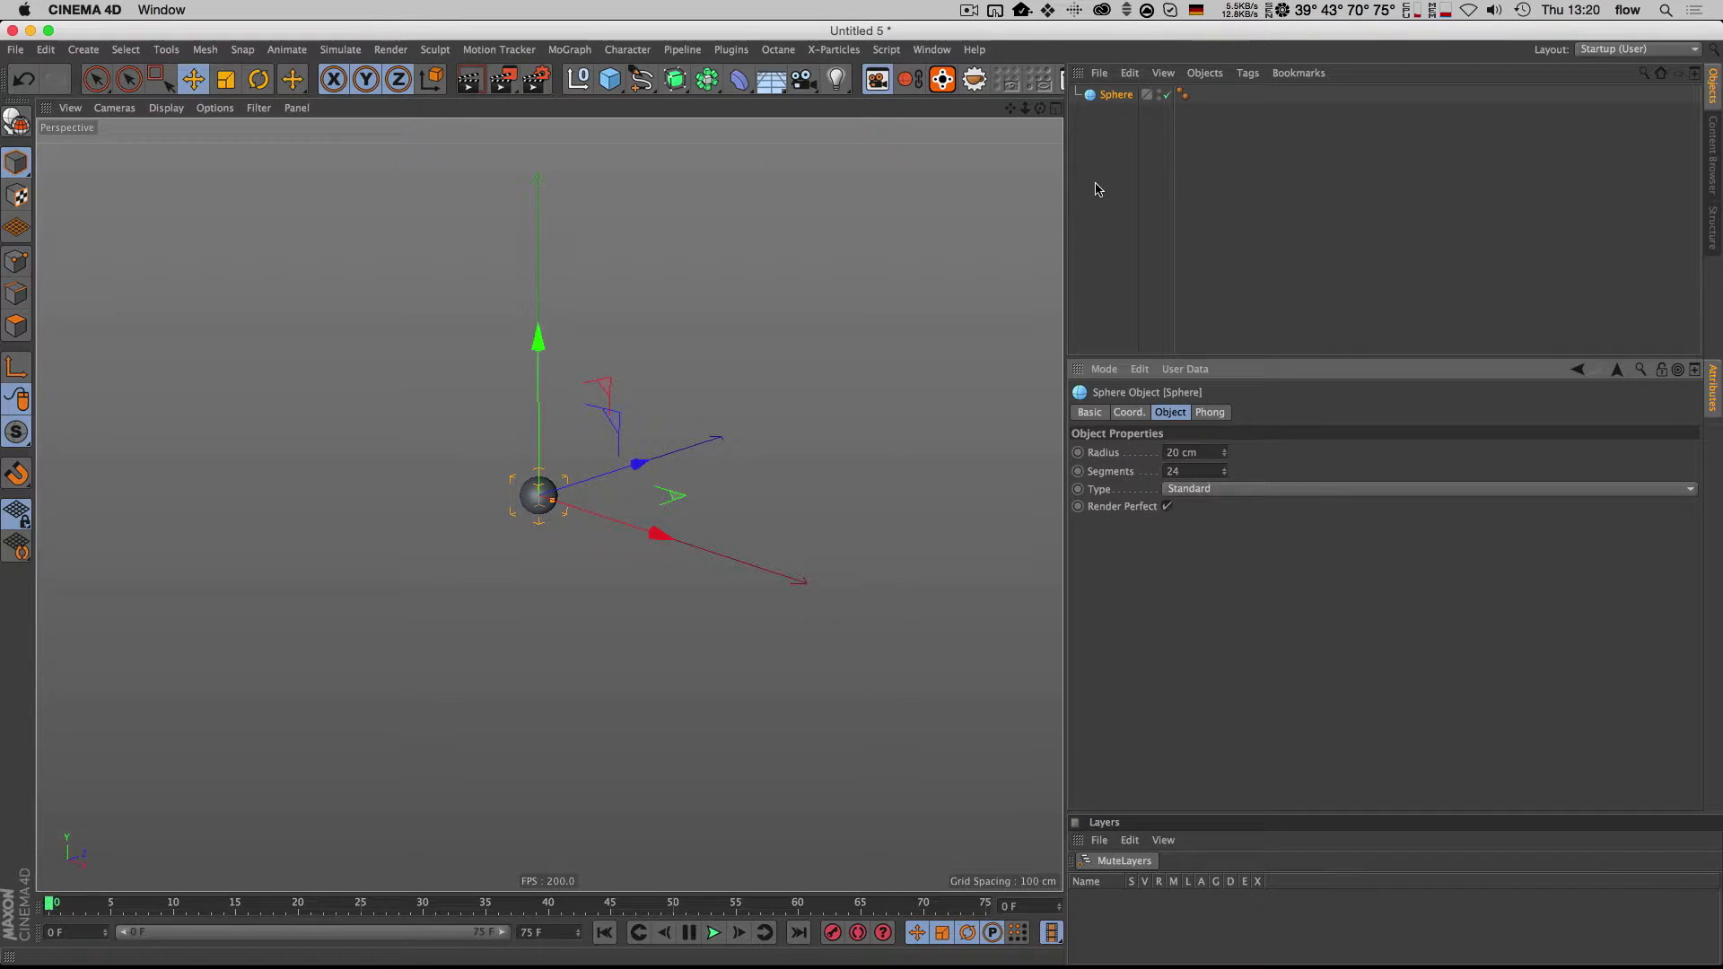
Step: Add a Null object to the scene and rename it Target
click(578, 79)
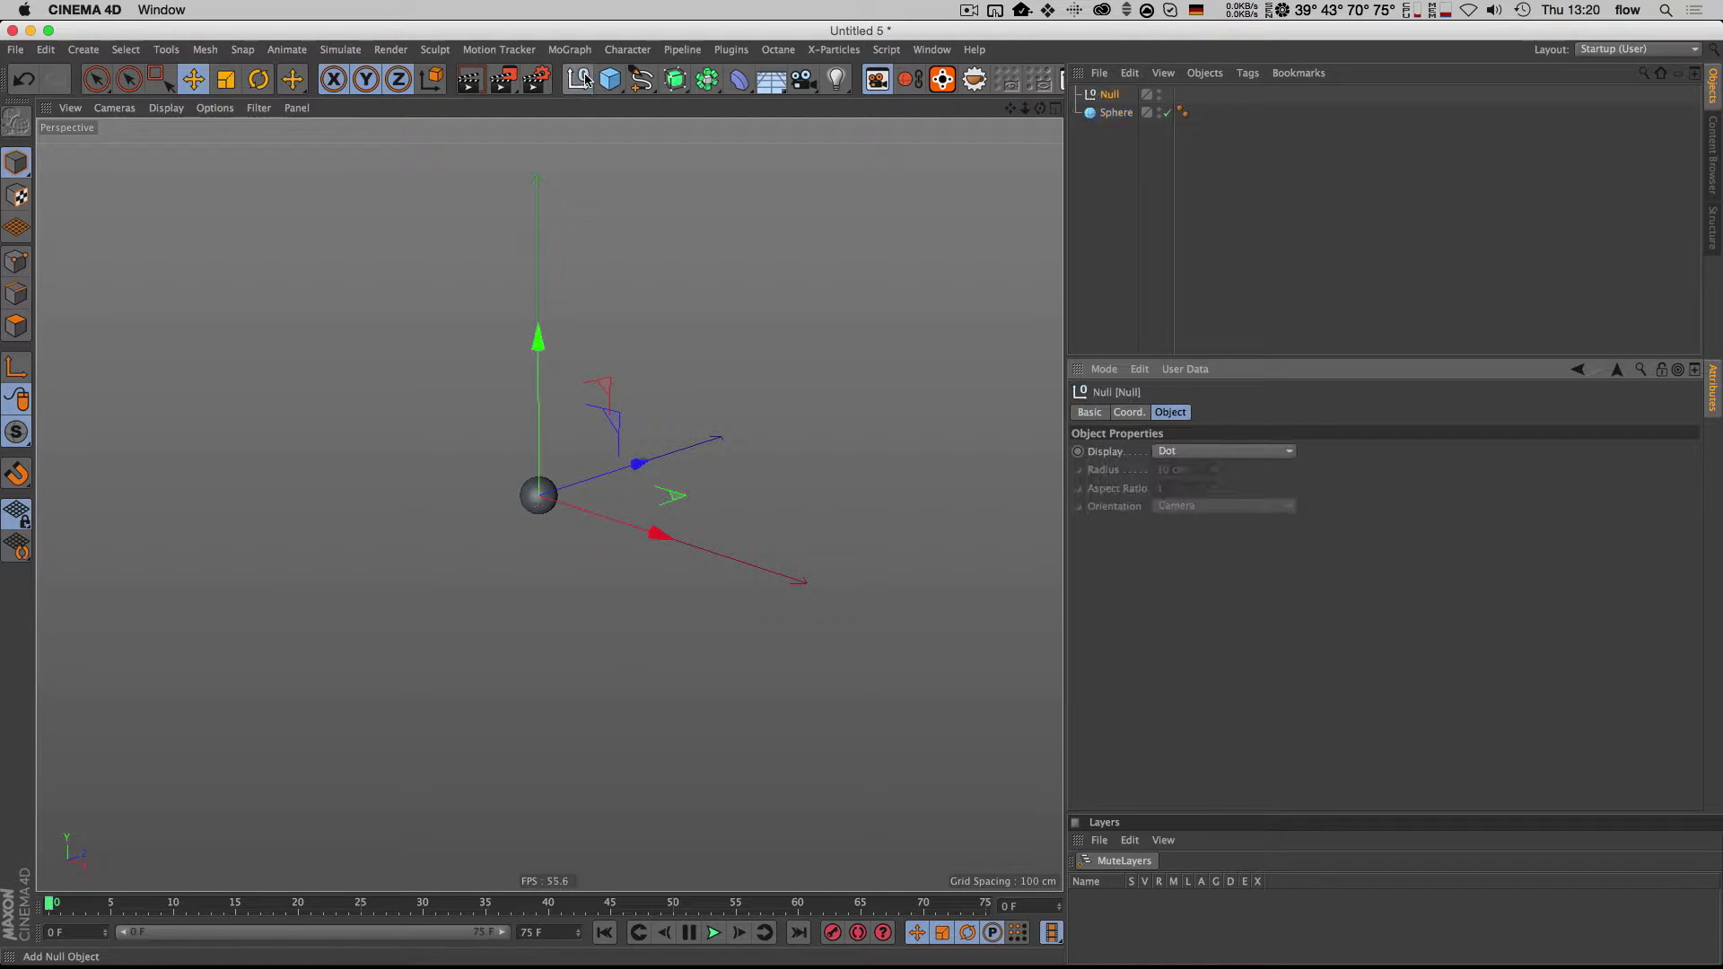
double_click(1109, 96)
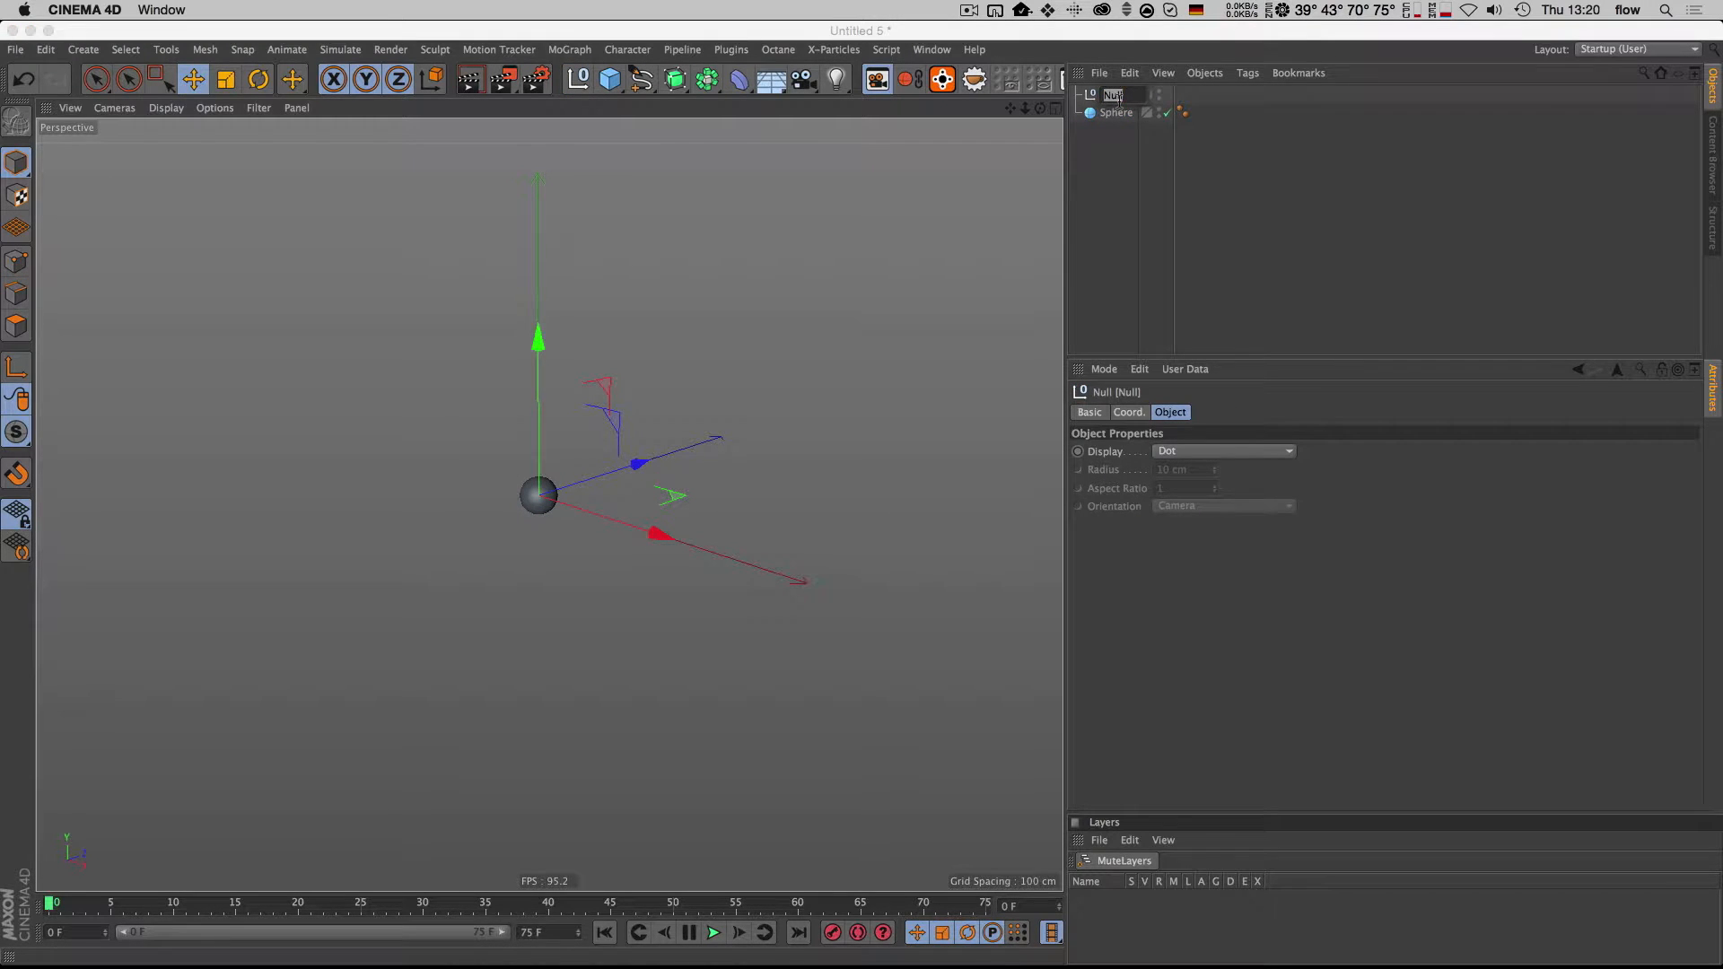
text(Target)
key(Return)
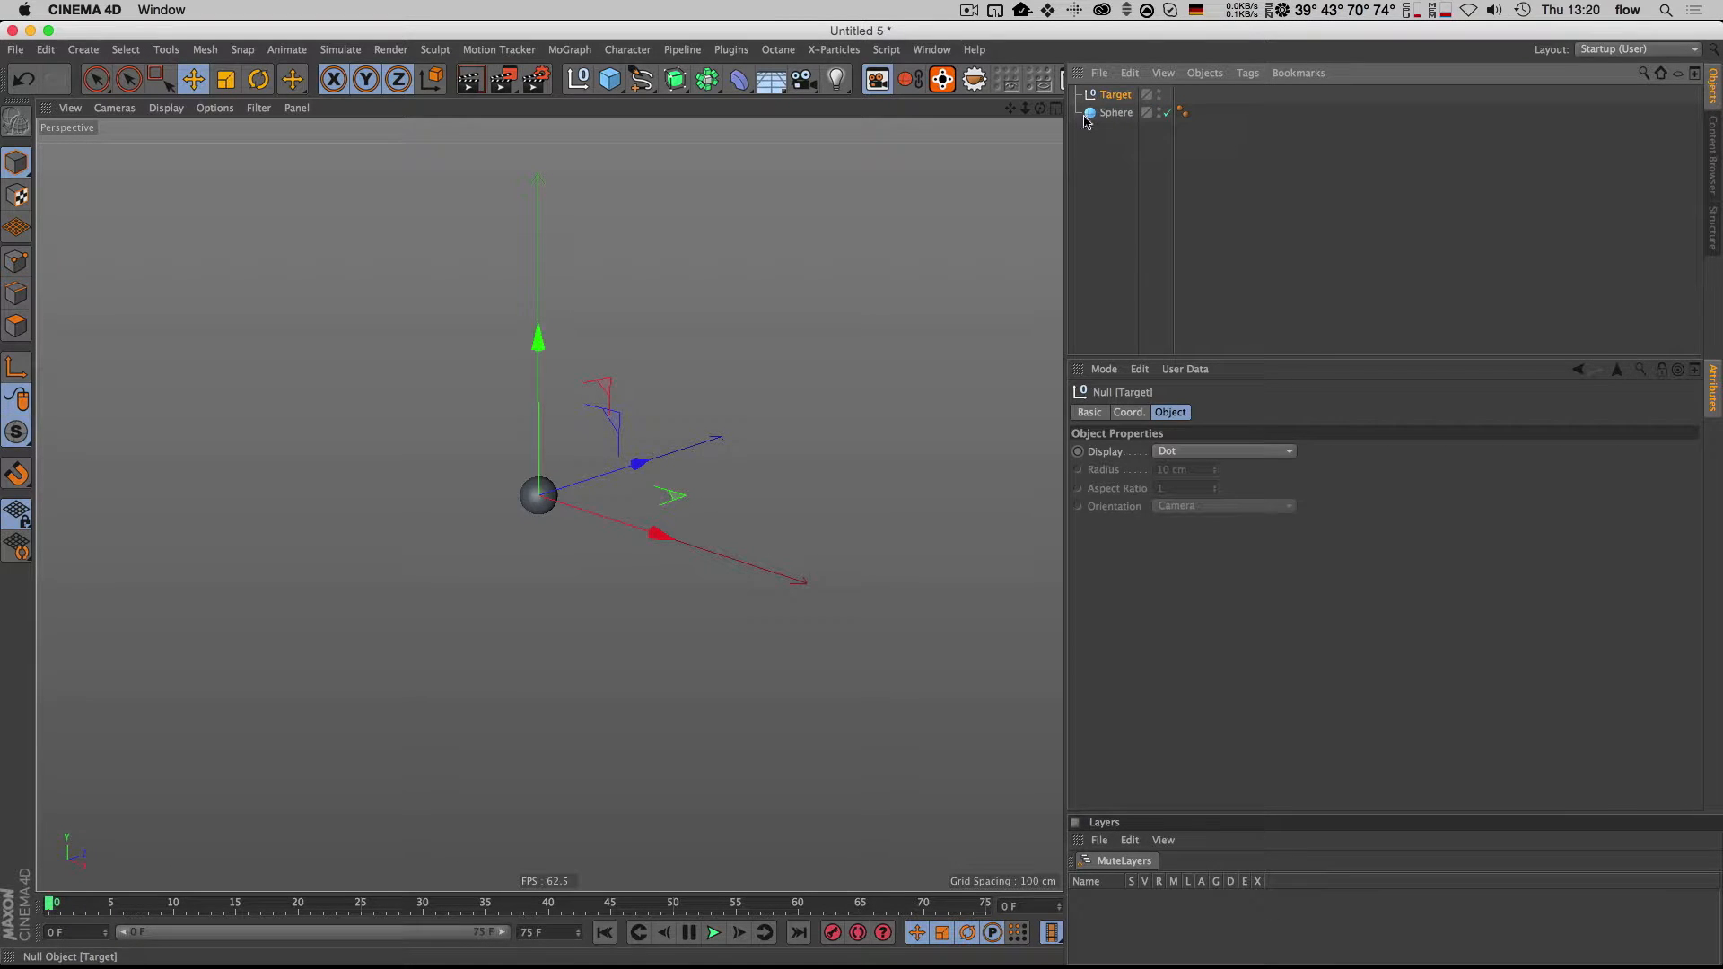
Step: Display the grid in the perspective viewport and move the Target null about 301 cm along the X axis
key(3)
drag(531, 499, 543, 489)
click(242, 114)
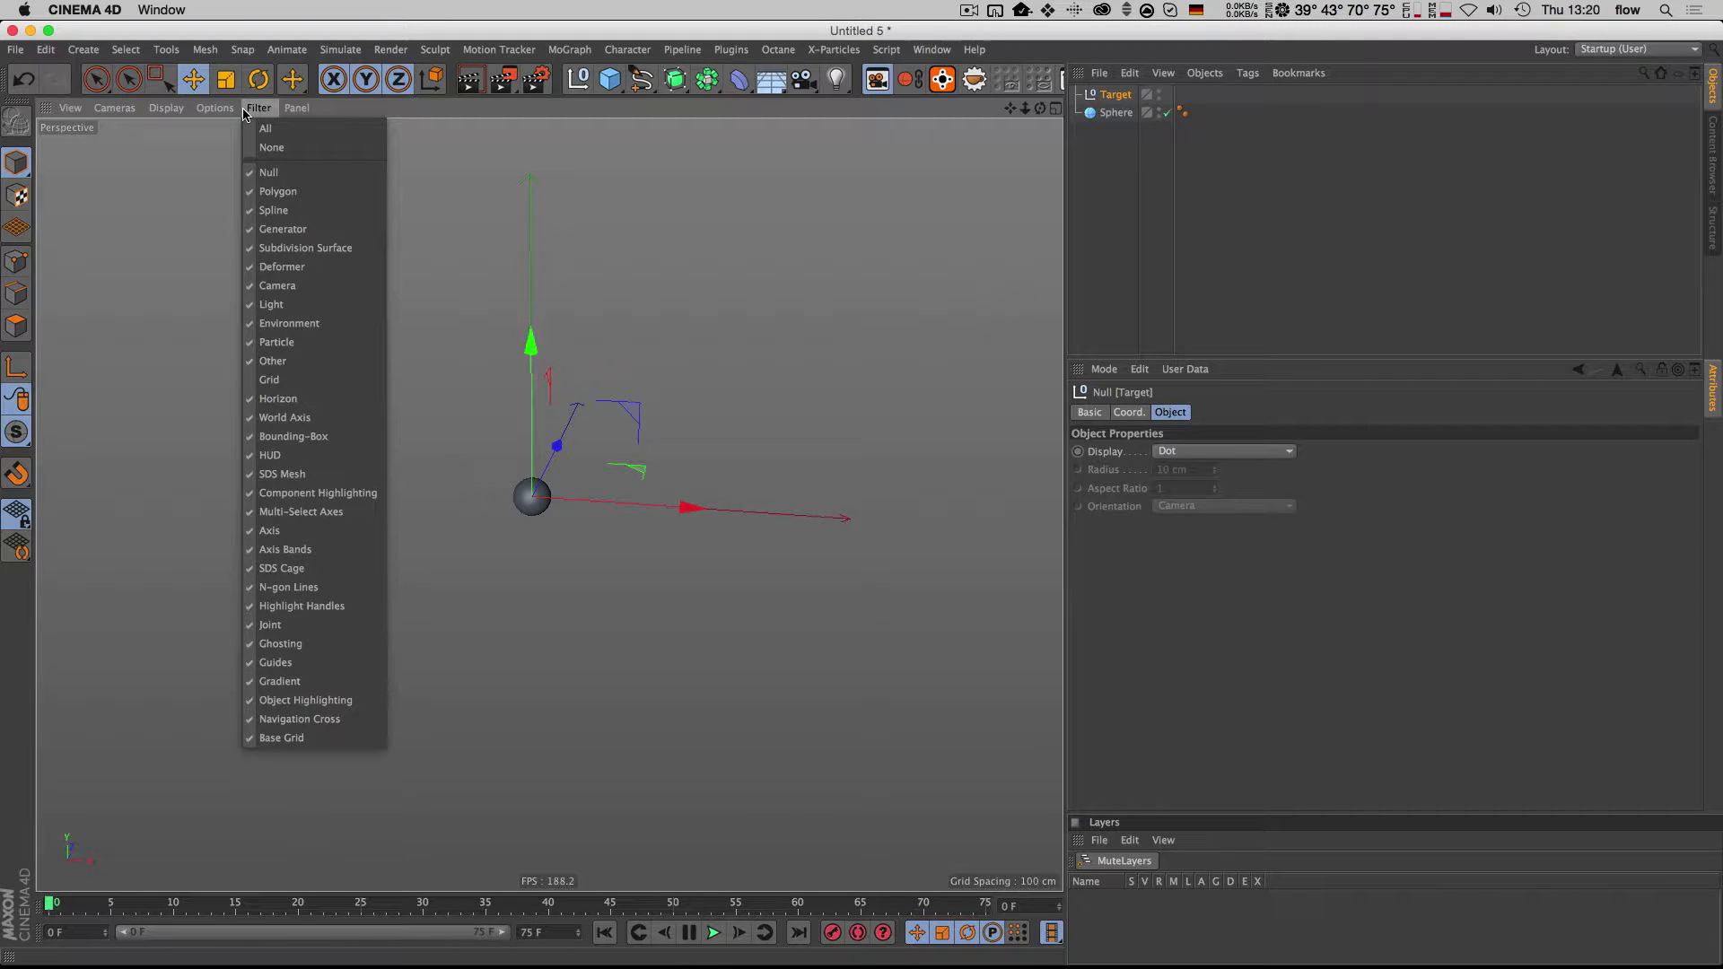
click(270, 362)
key(1)
key(3)
drag(540, 490, 508, 350)
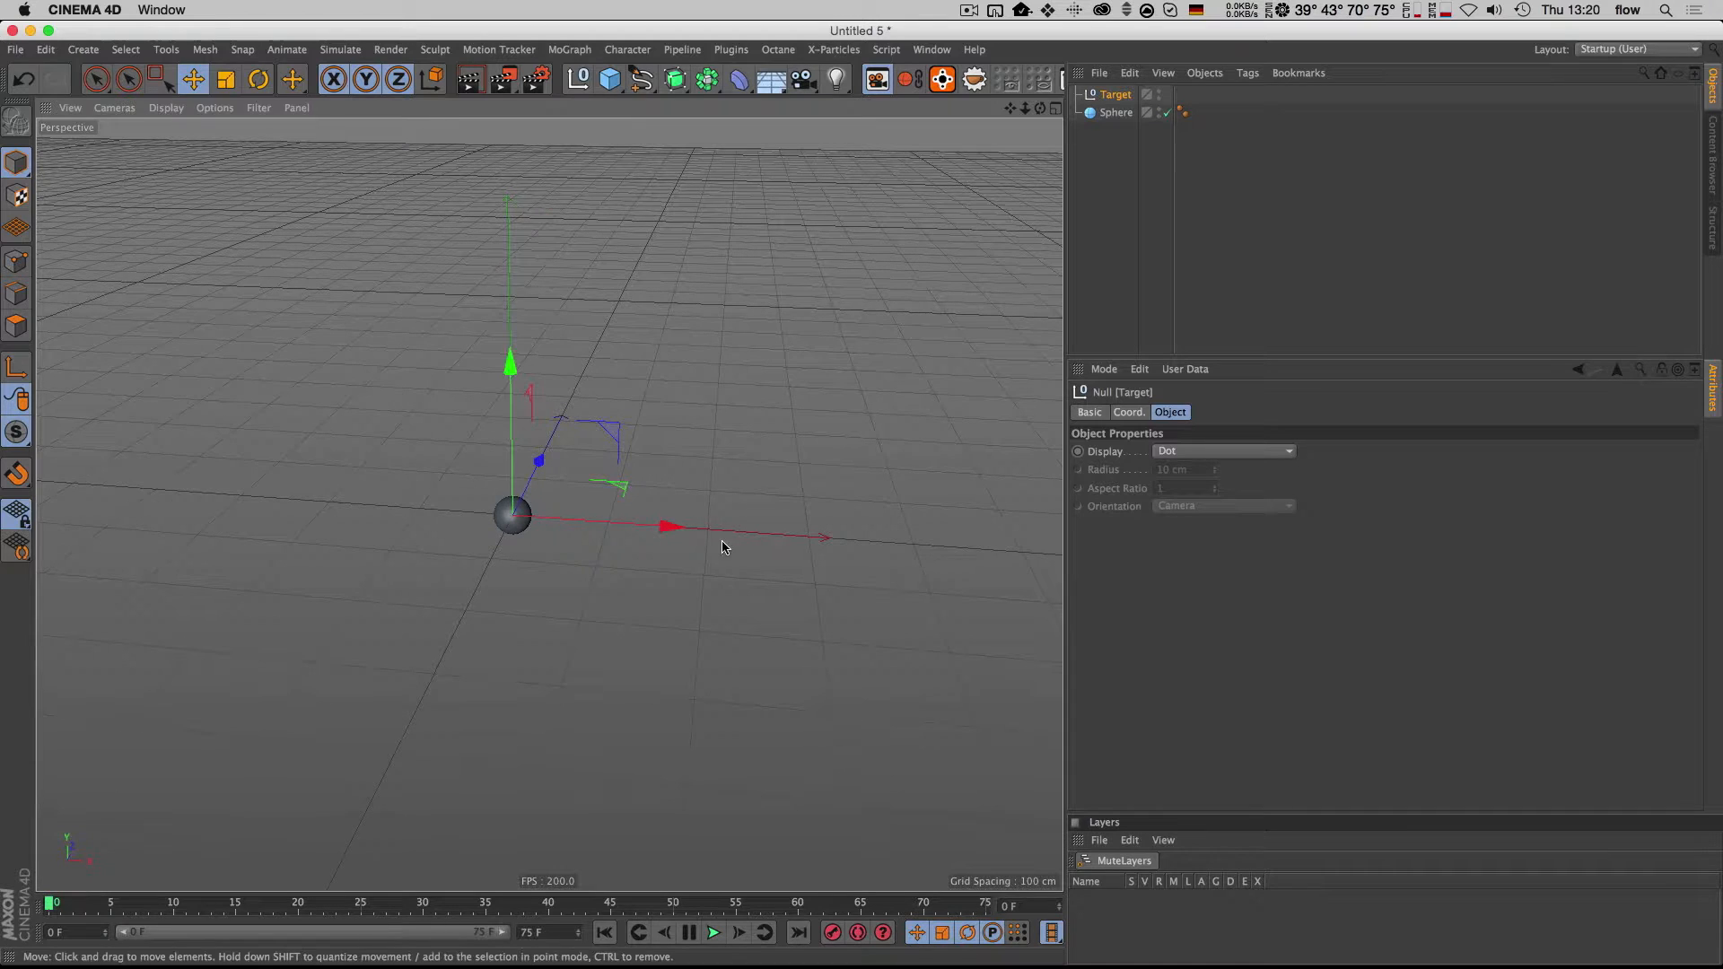
drag(632, 532, 938, 550)
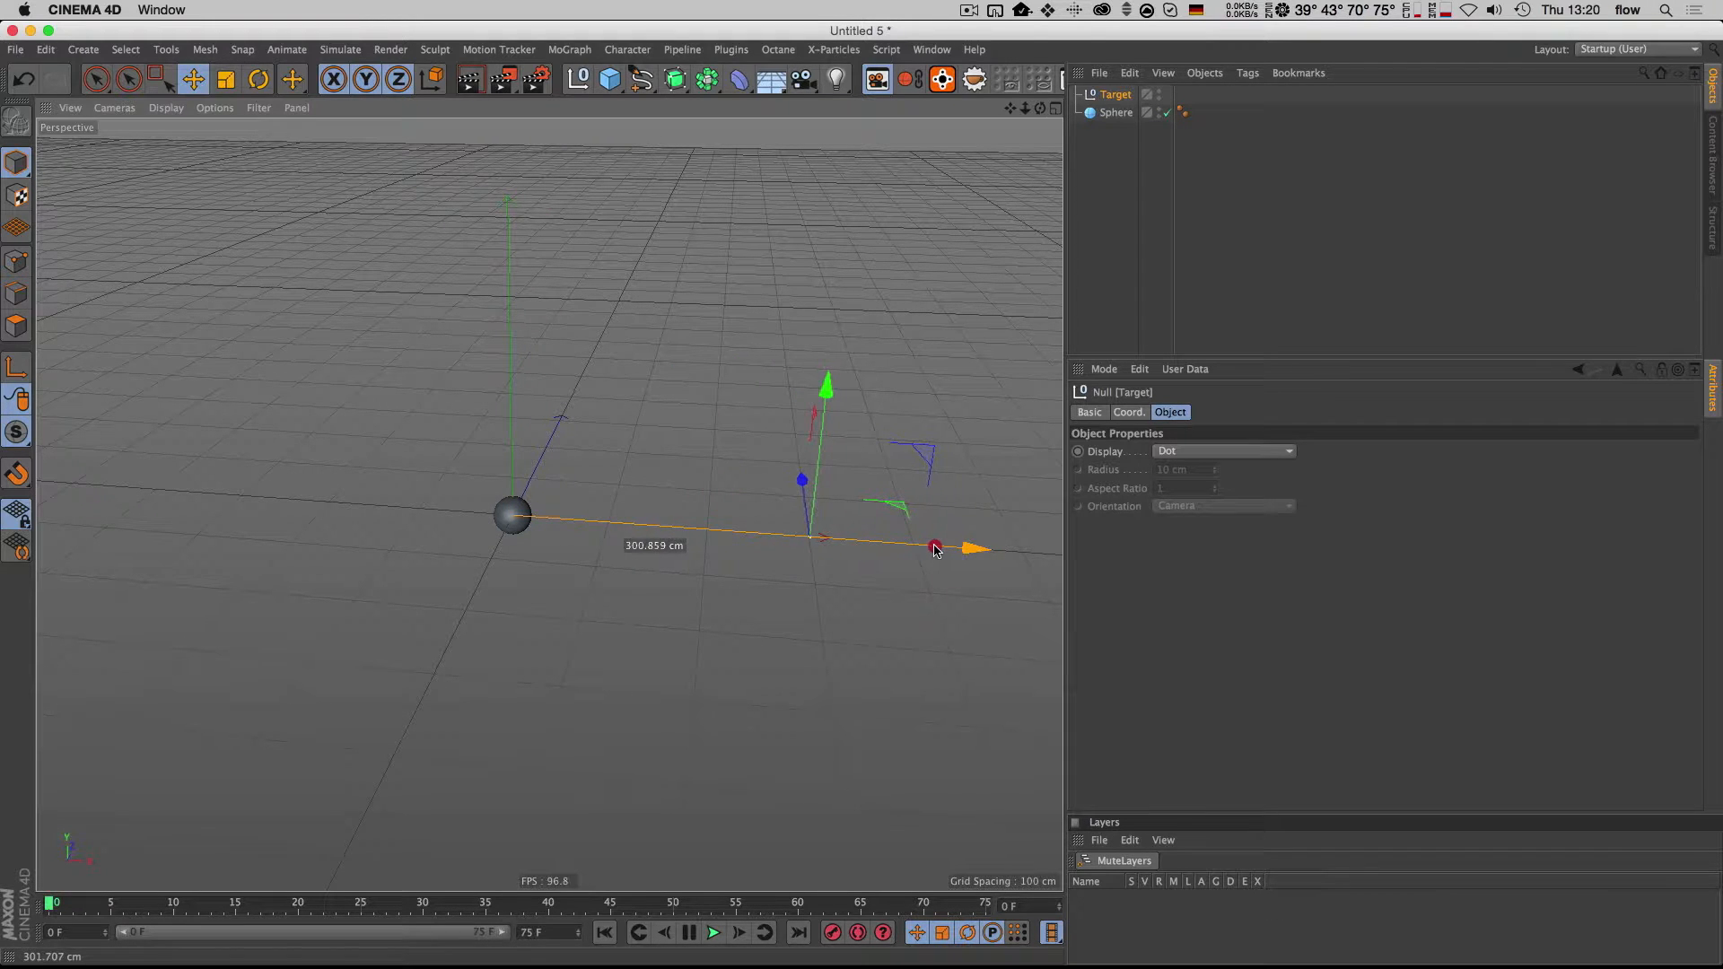
Step: Switch the viewport to the front view and frame the sphere together with the Target null
key(3)
drag(511, 522, 441, 497)
key(1)
key(2)
key(1)
drag(432, 505, 418, 505)
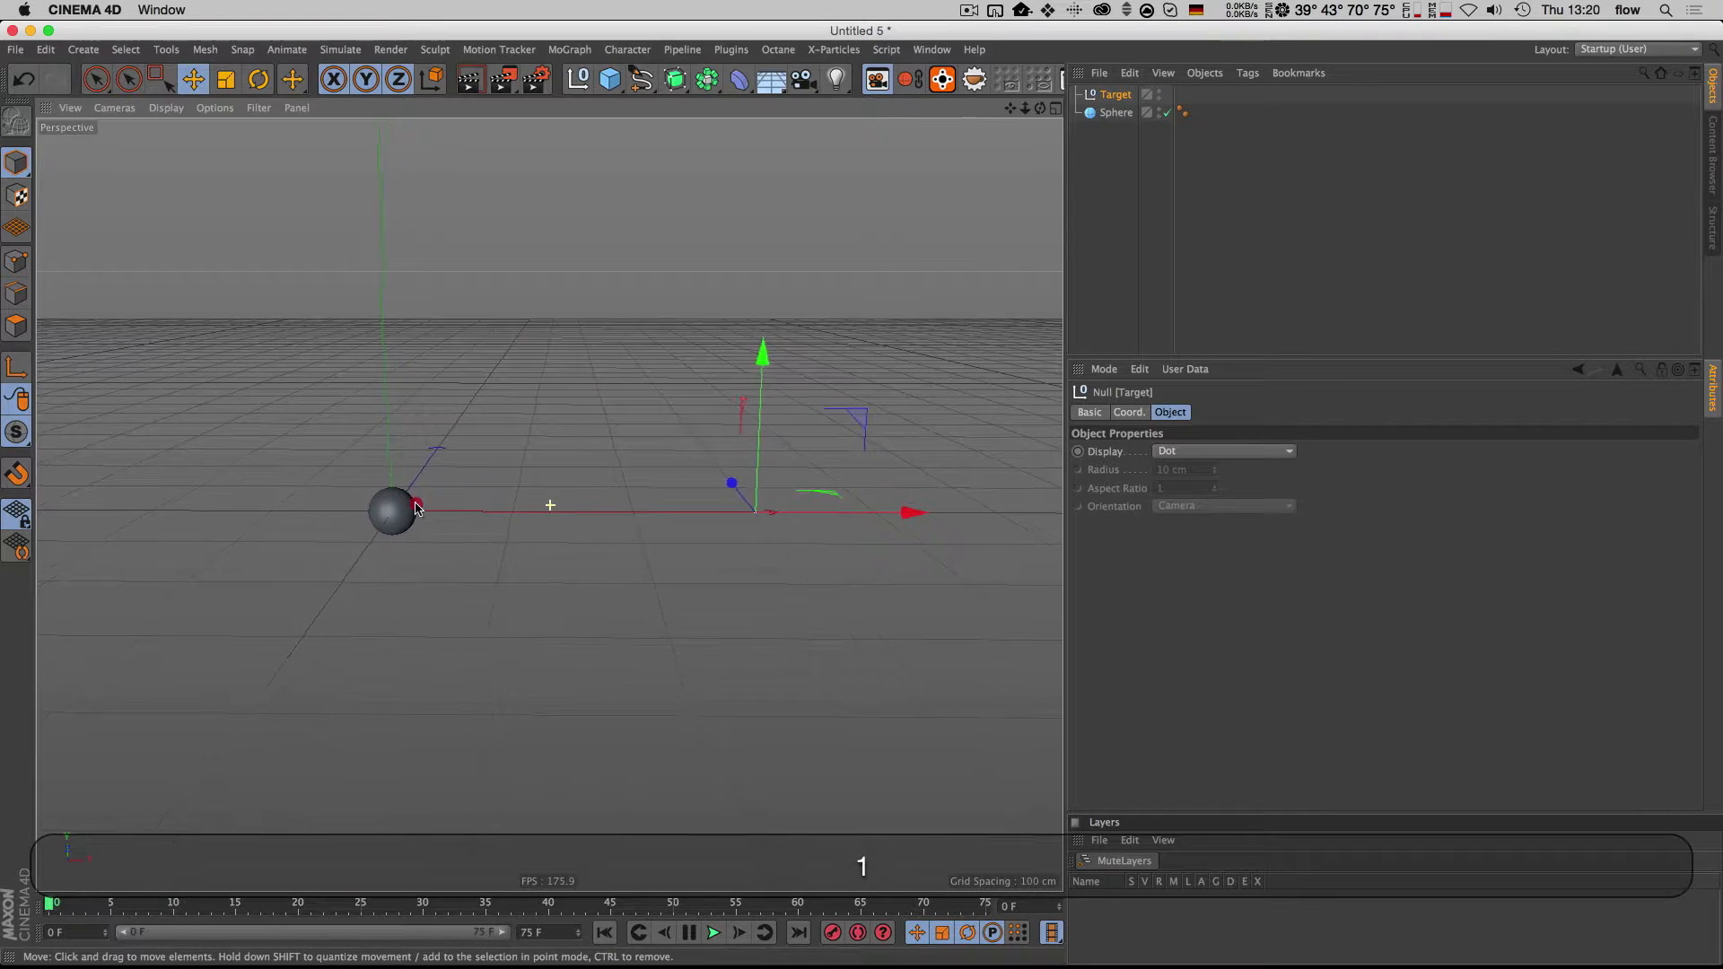
key(F3)
key(F4)
drag(661, 485, 485, 501)
drag(475, 502, 524, 527)
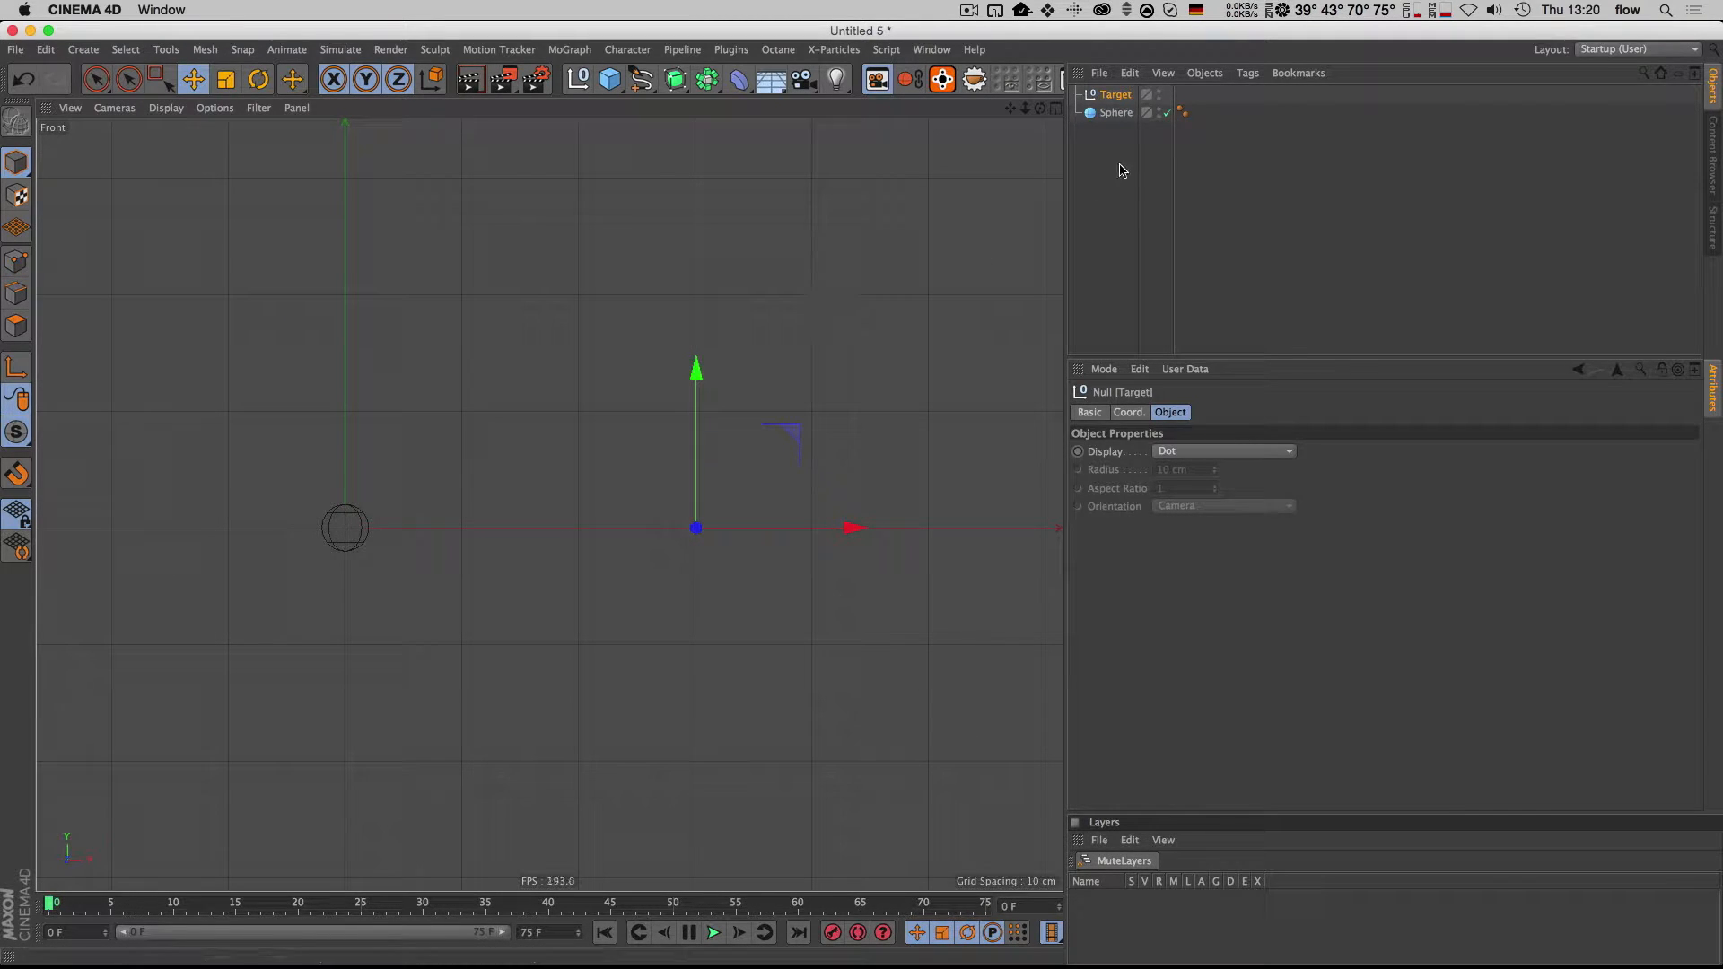
Step: Check the sphere's position coordinates and set the Target null's X position to 300 cm
click(1115, 113)
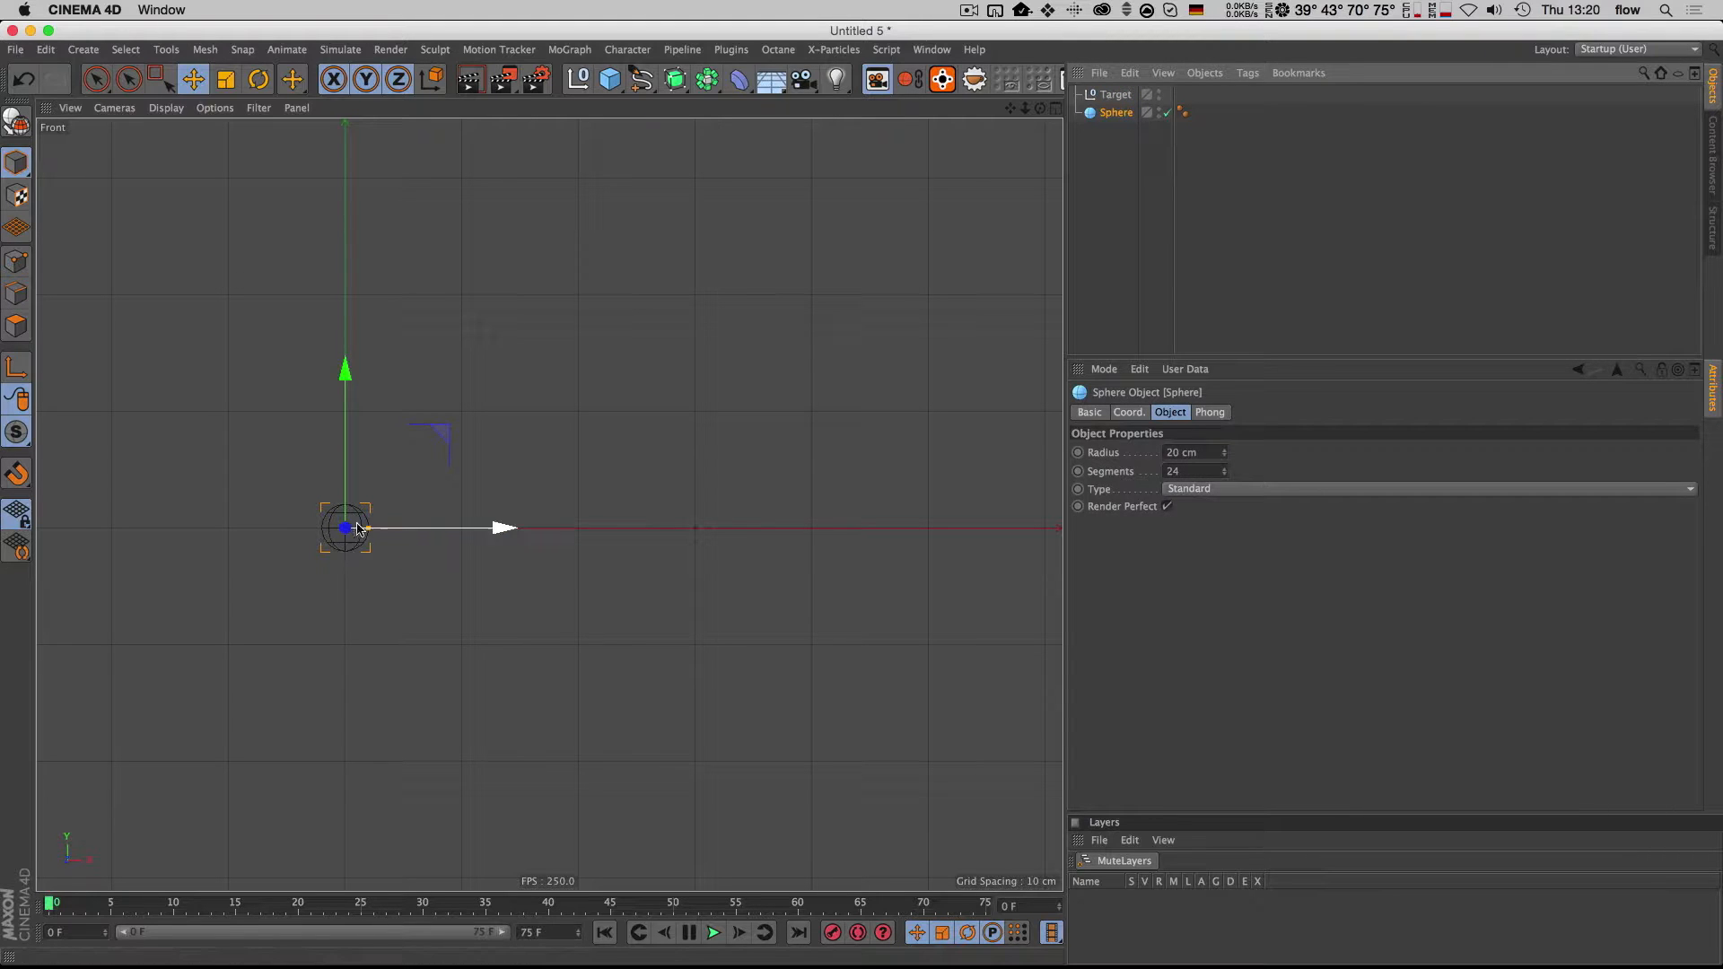
click(1130, 412)
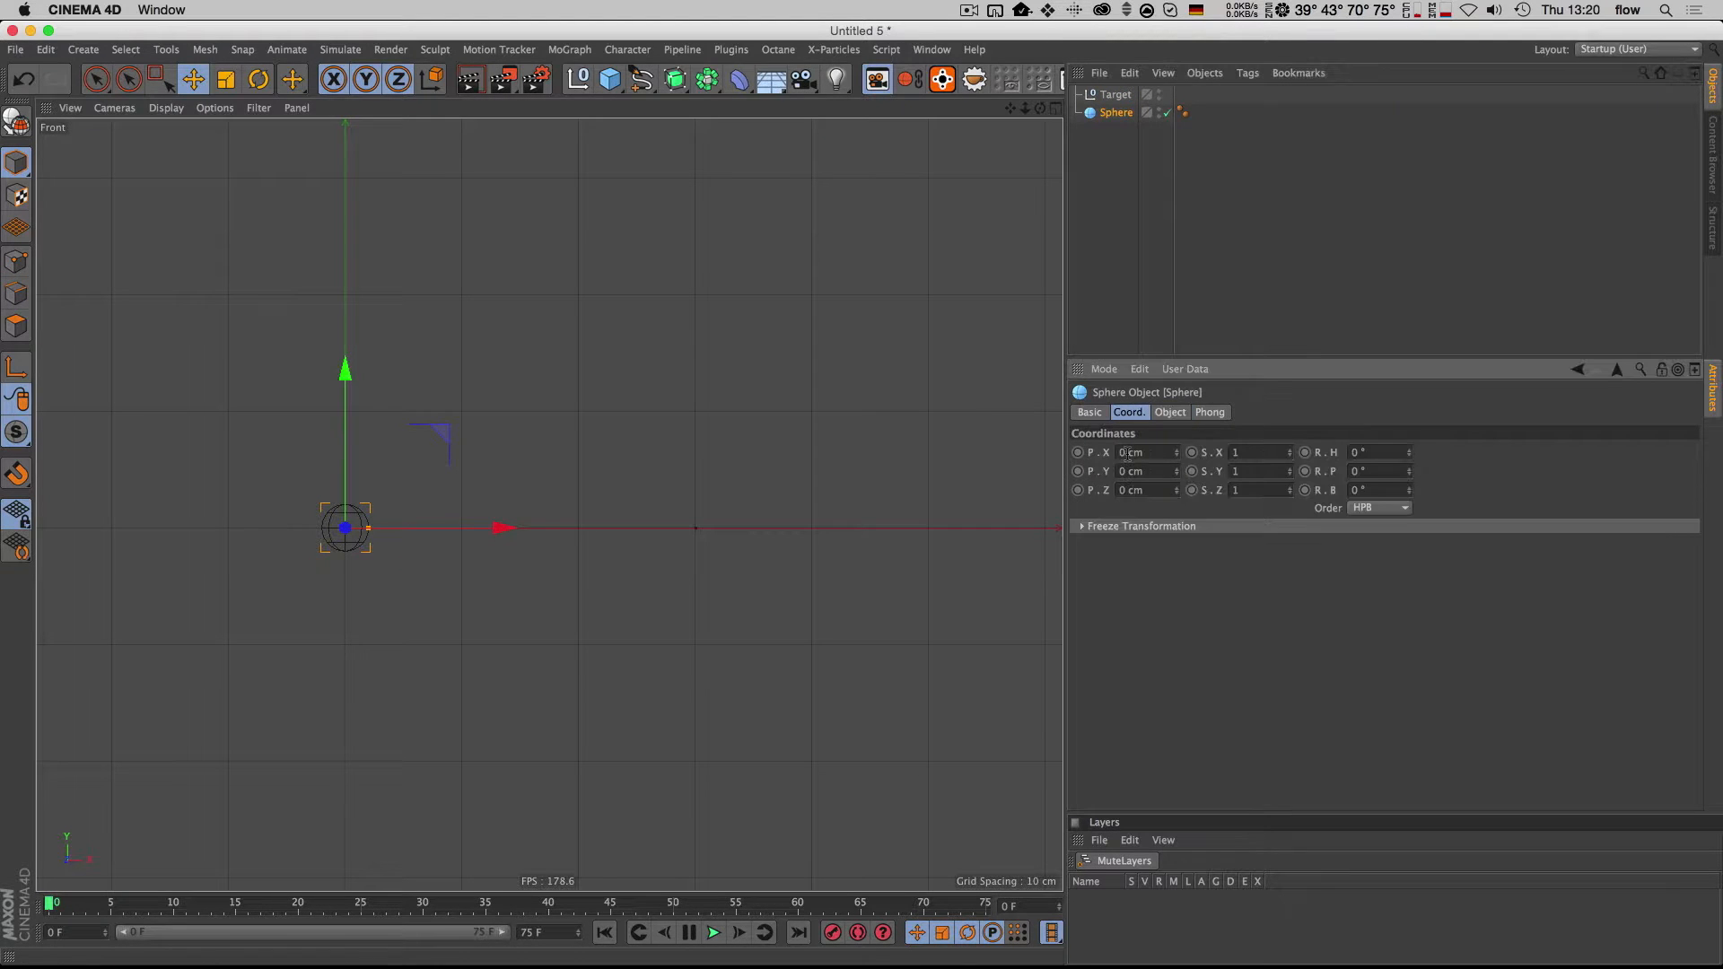
click(1110, 96)
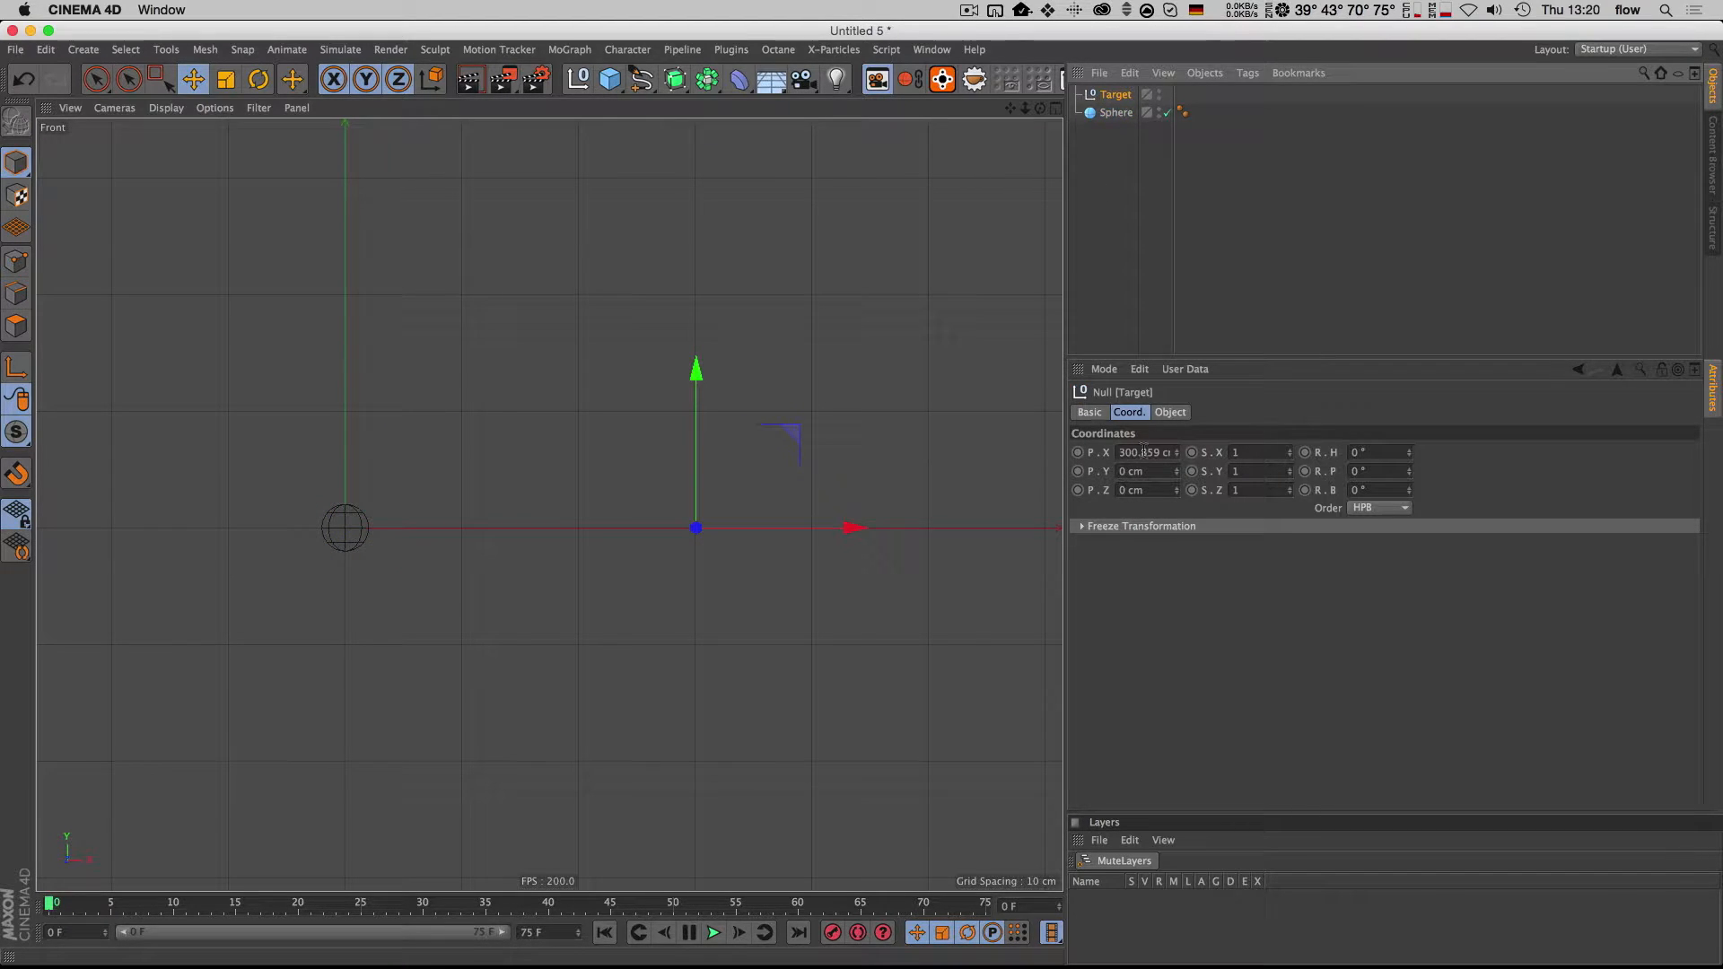
click(1142, 451)
text(30)
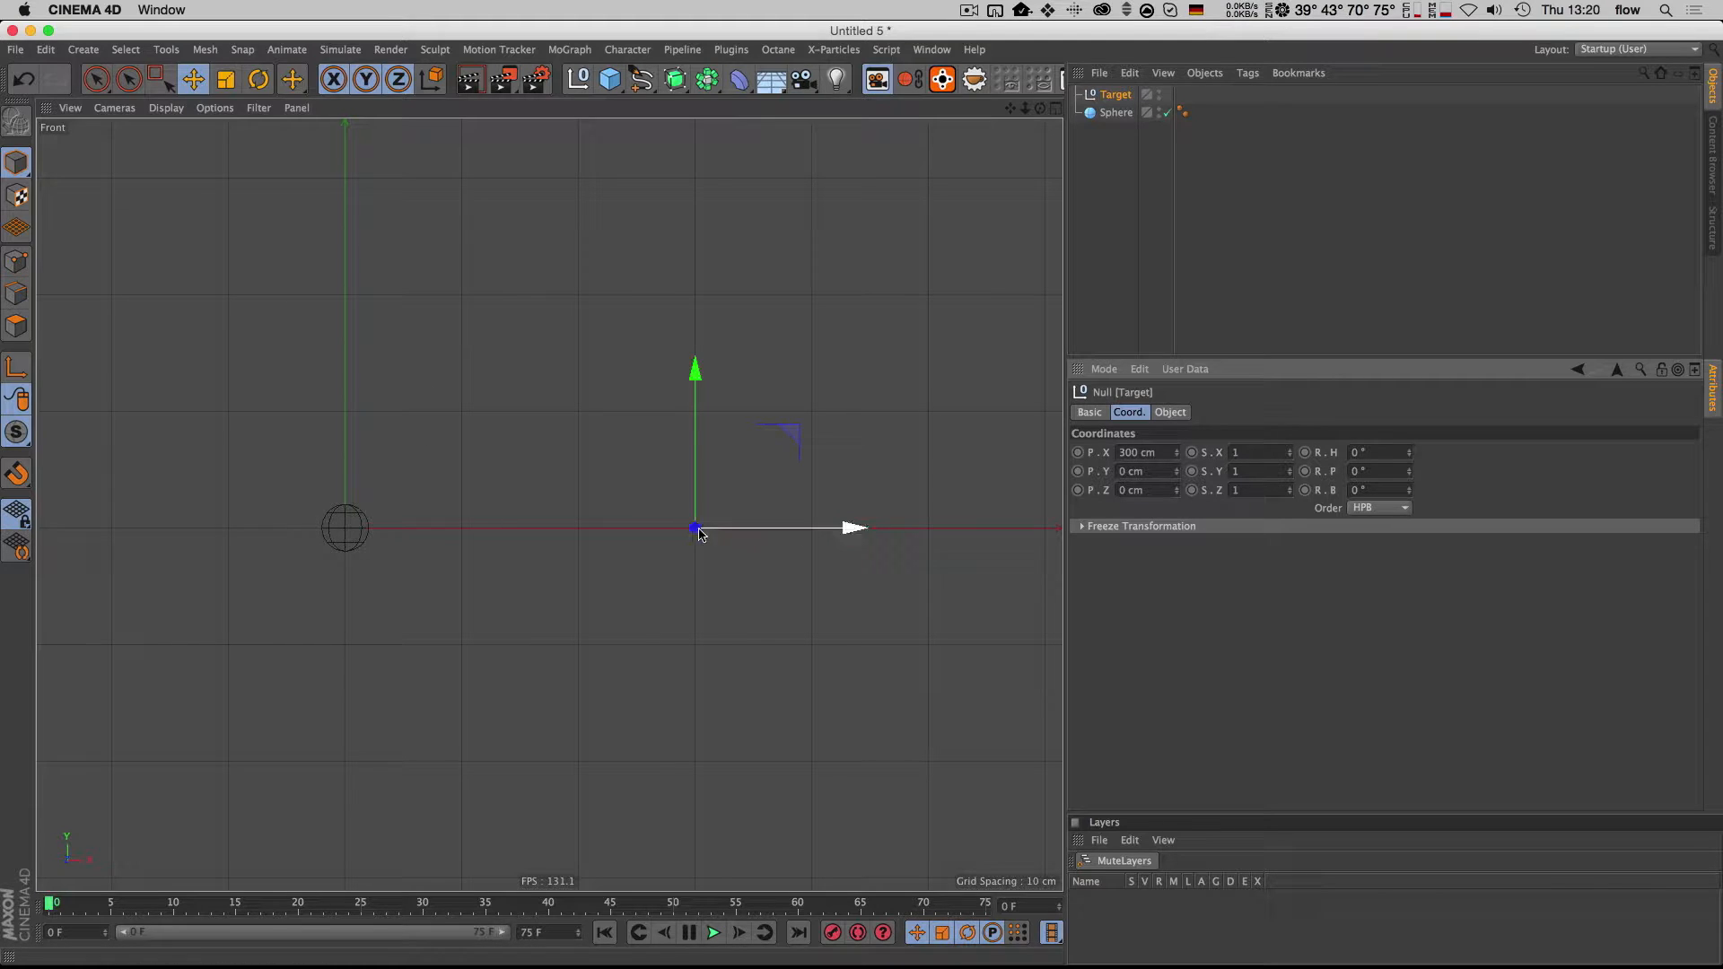
Step: Add an XPresso tag to the Target null and close the XPresso Editor window
right_click(1114, 96)
mouse_move(1307, 116)
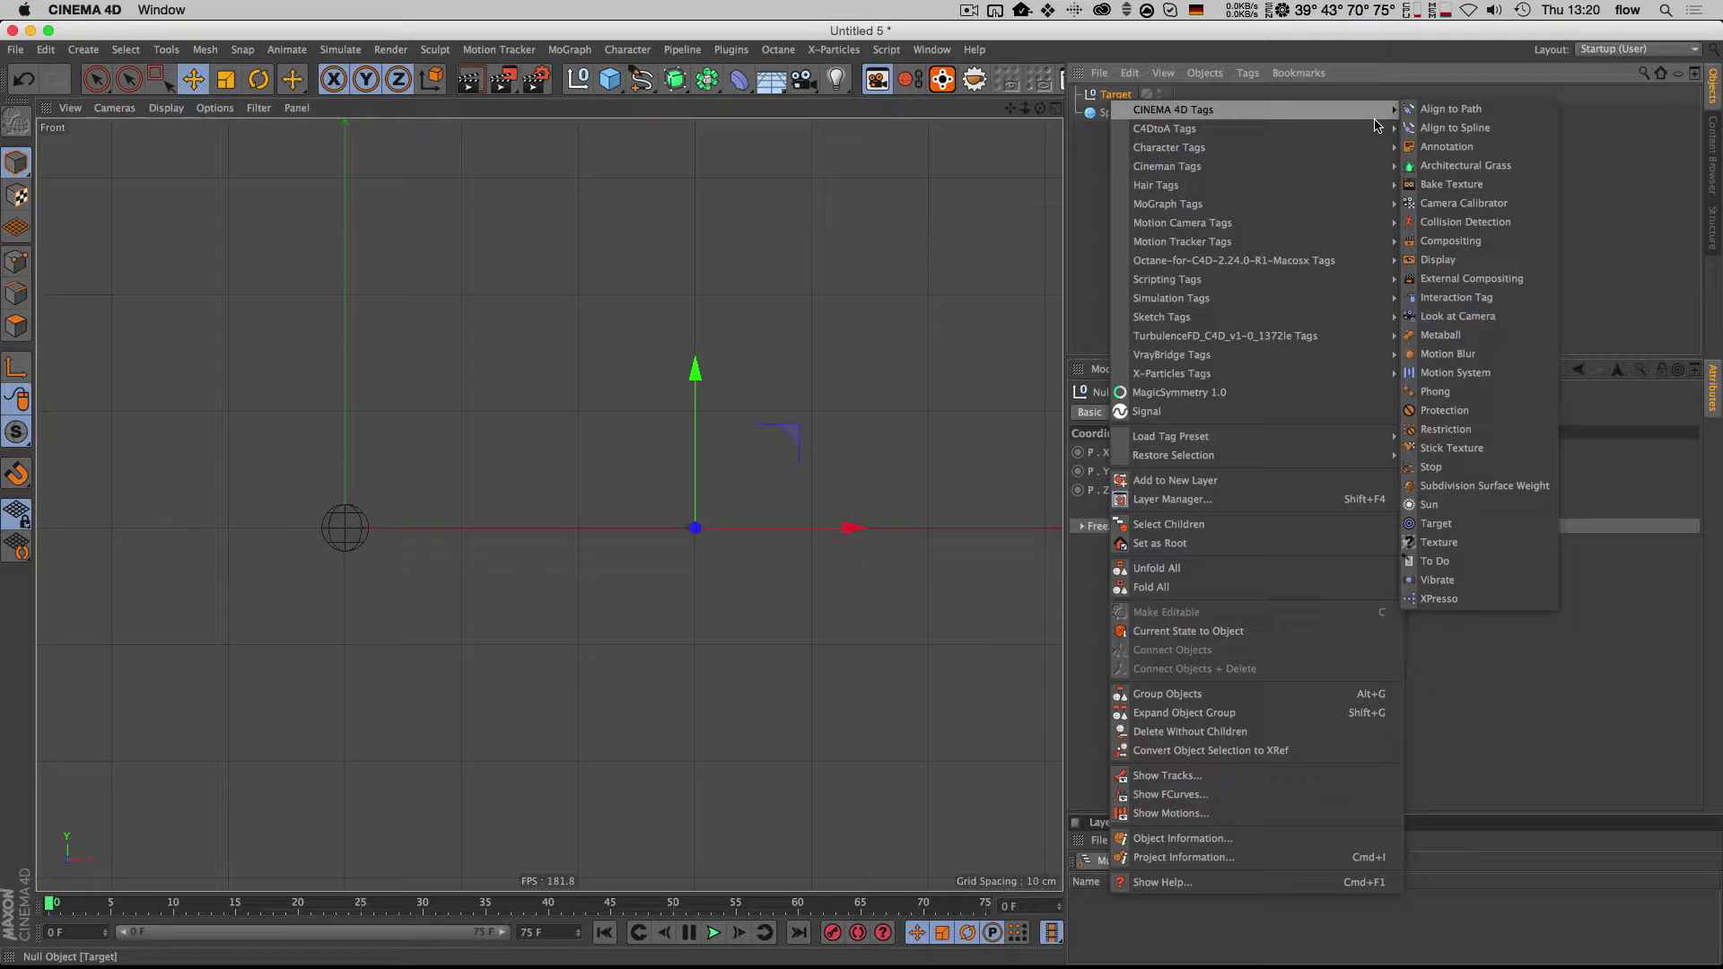
click(1466, 608)
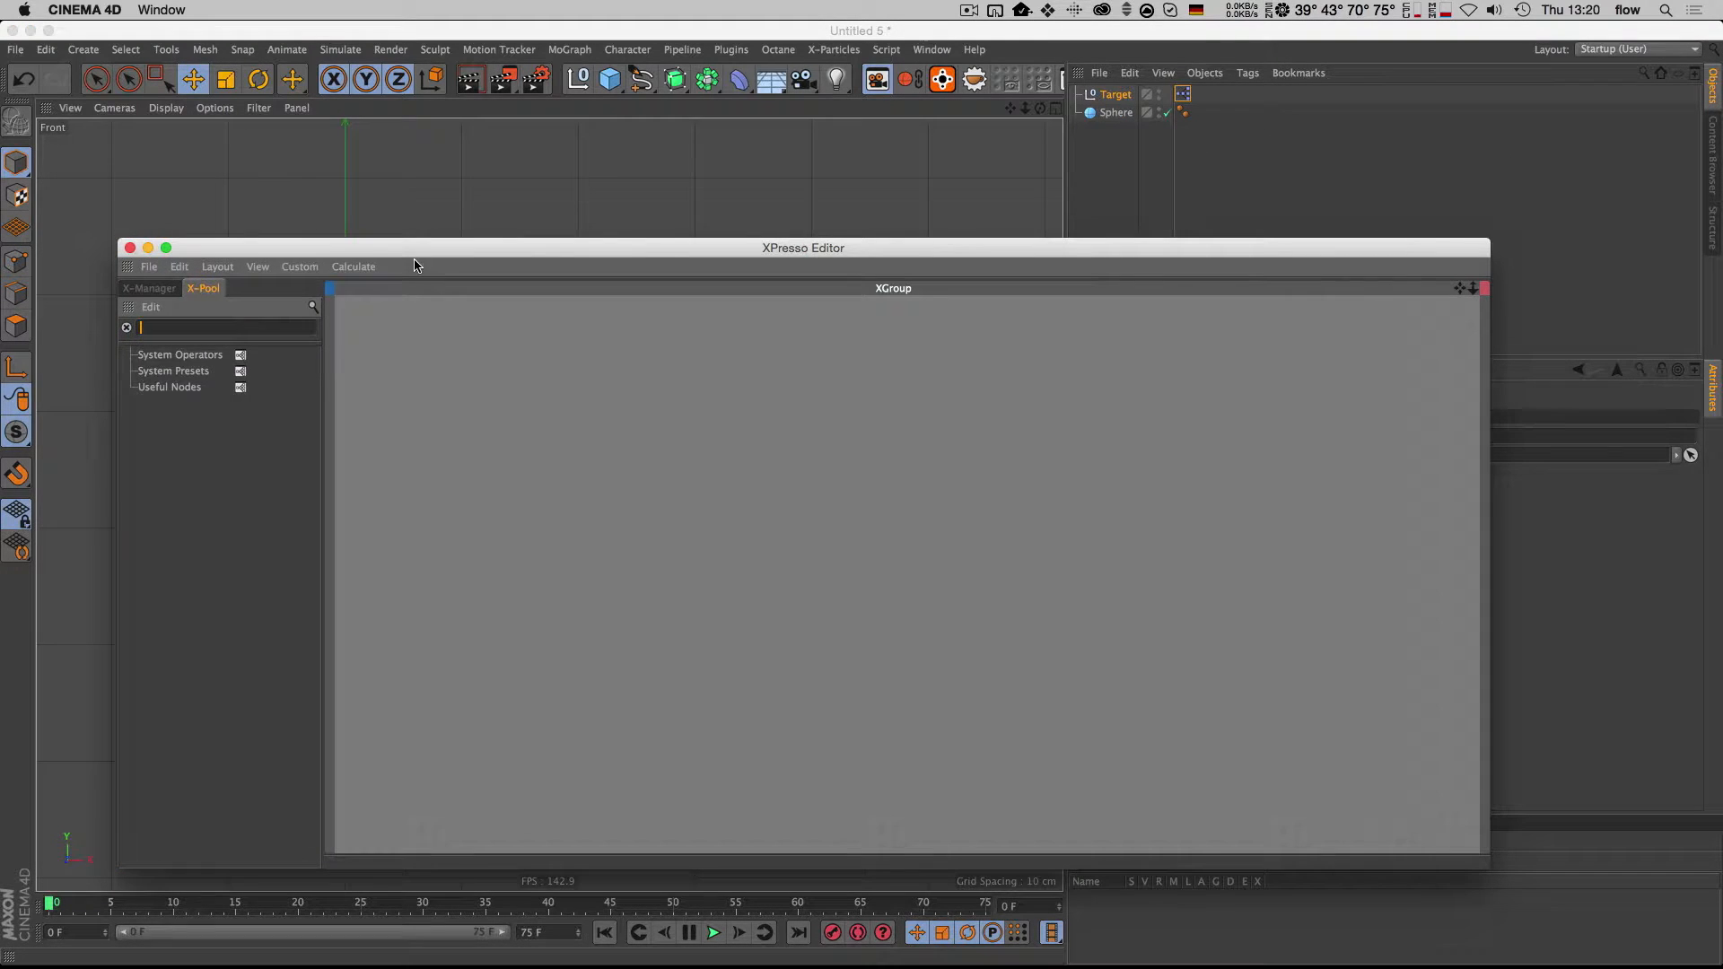
click(129, 248)
Step: Add a user data entry named Velocity to the Target null
click(1116, 97)
right_click(1116, 97)
click(1102, 93)
click(1196, 362)
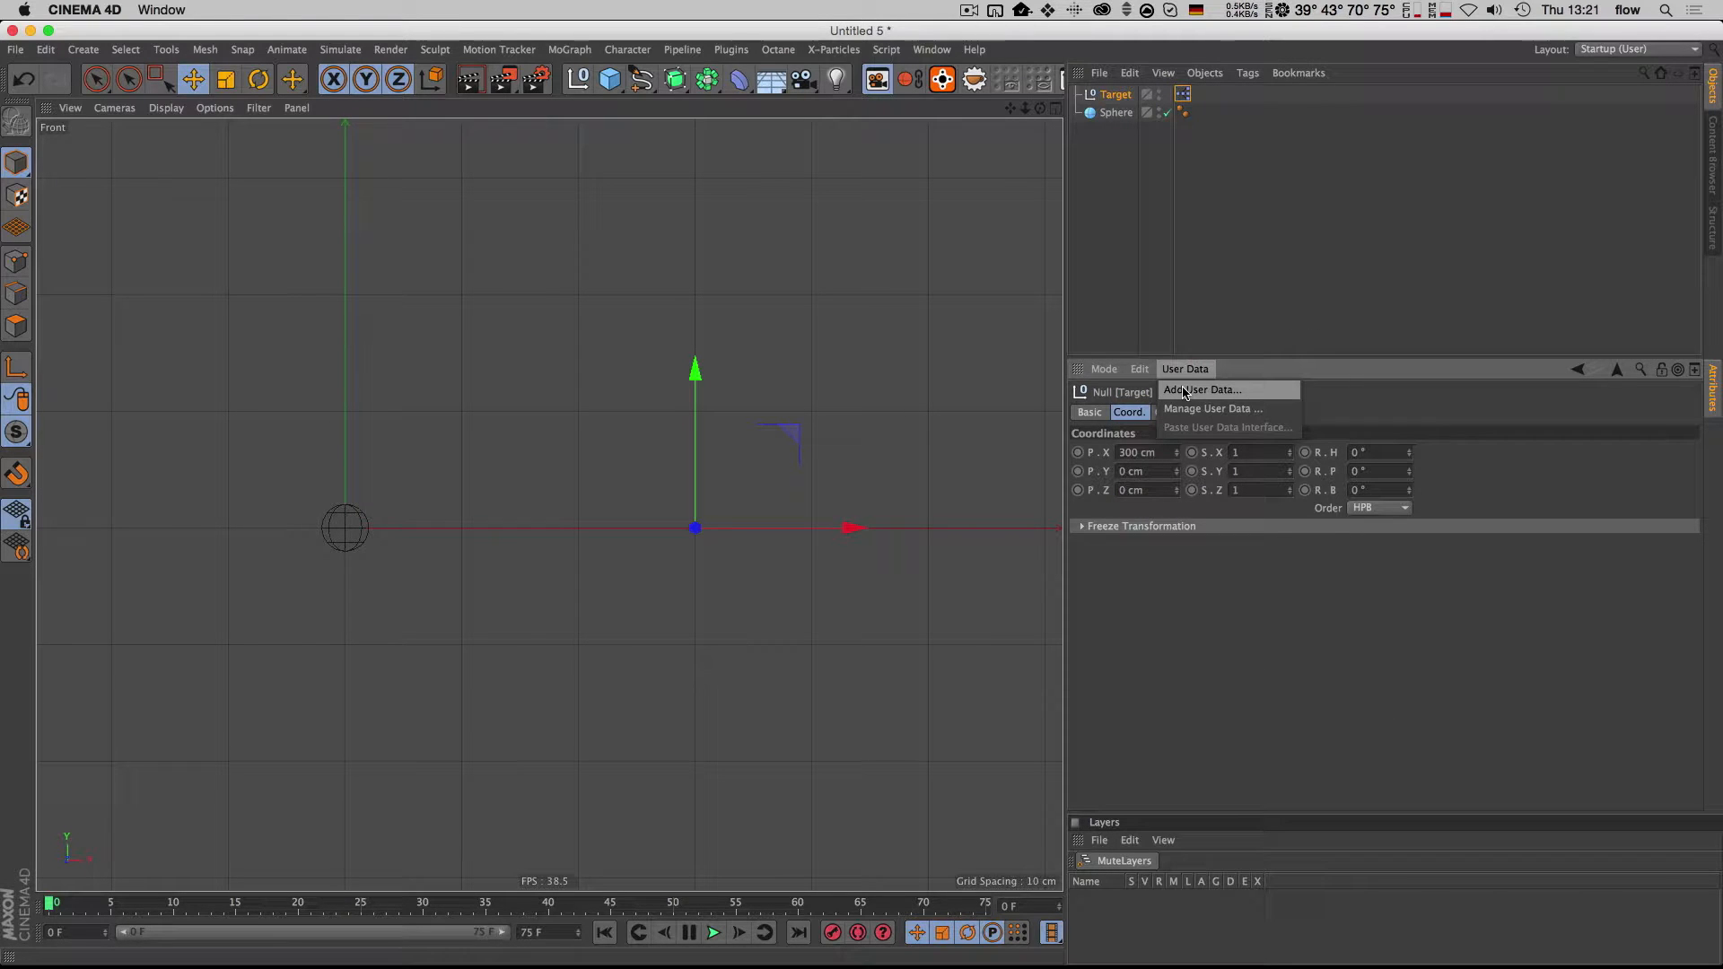
click(1185, 392)
drag(991, 131, 990, 167)
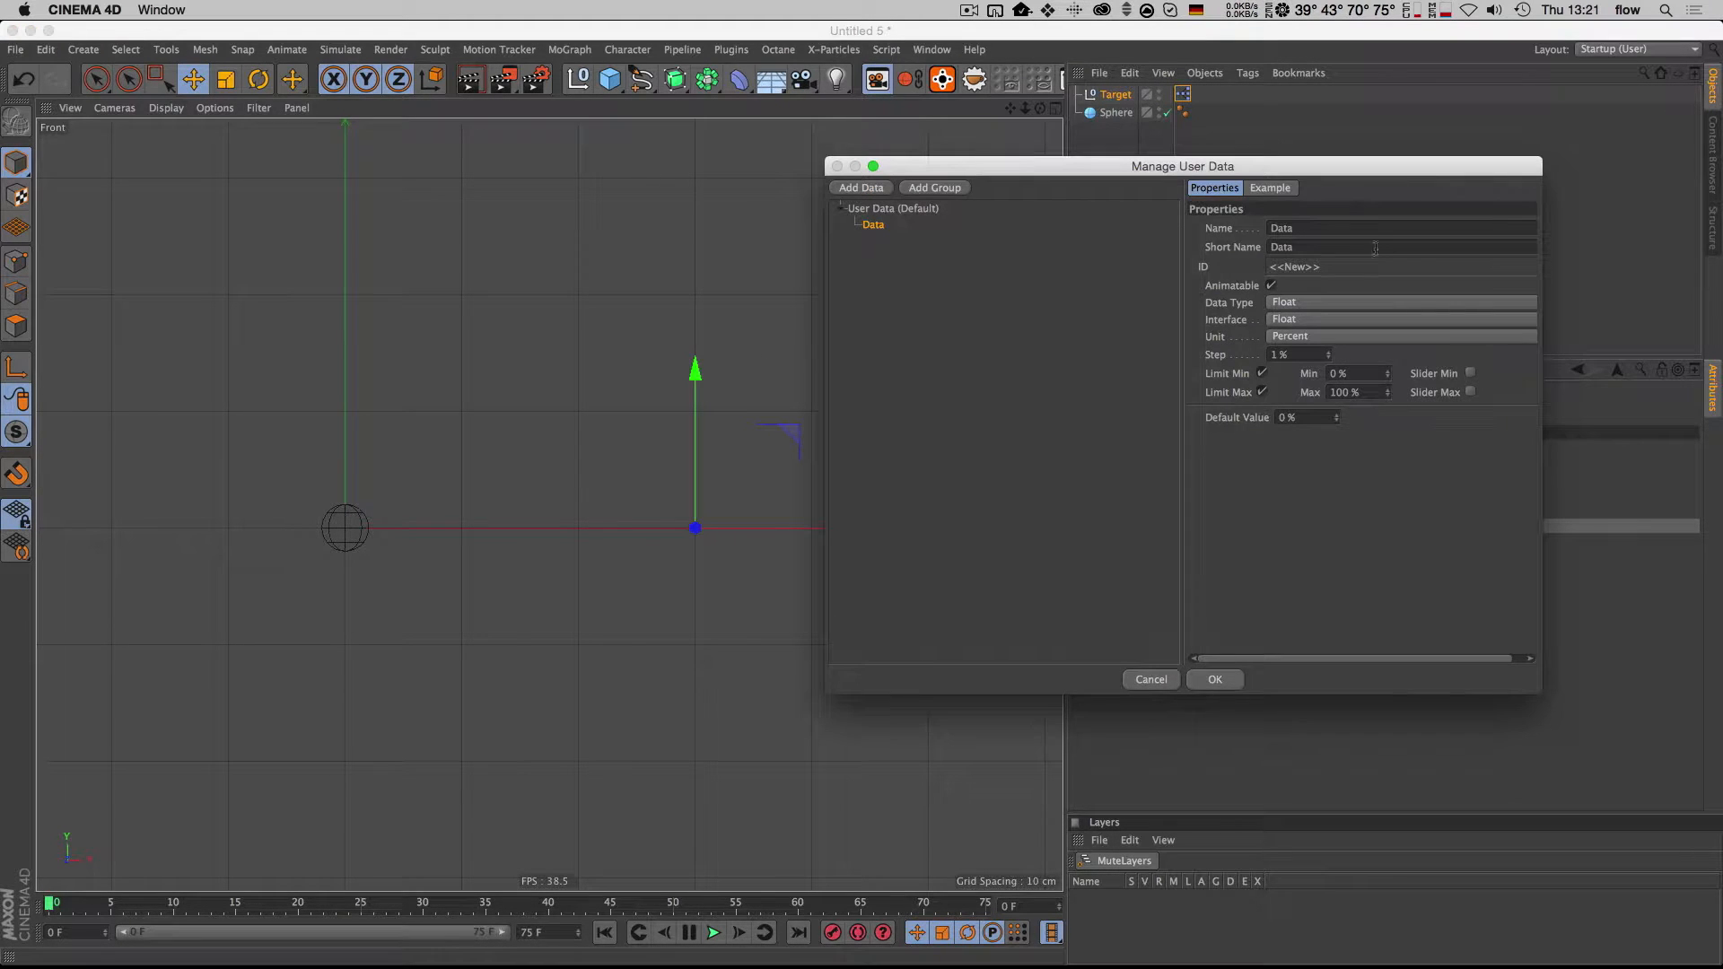
double_click(1328, 228)
text(Velocity)
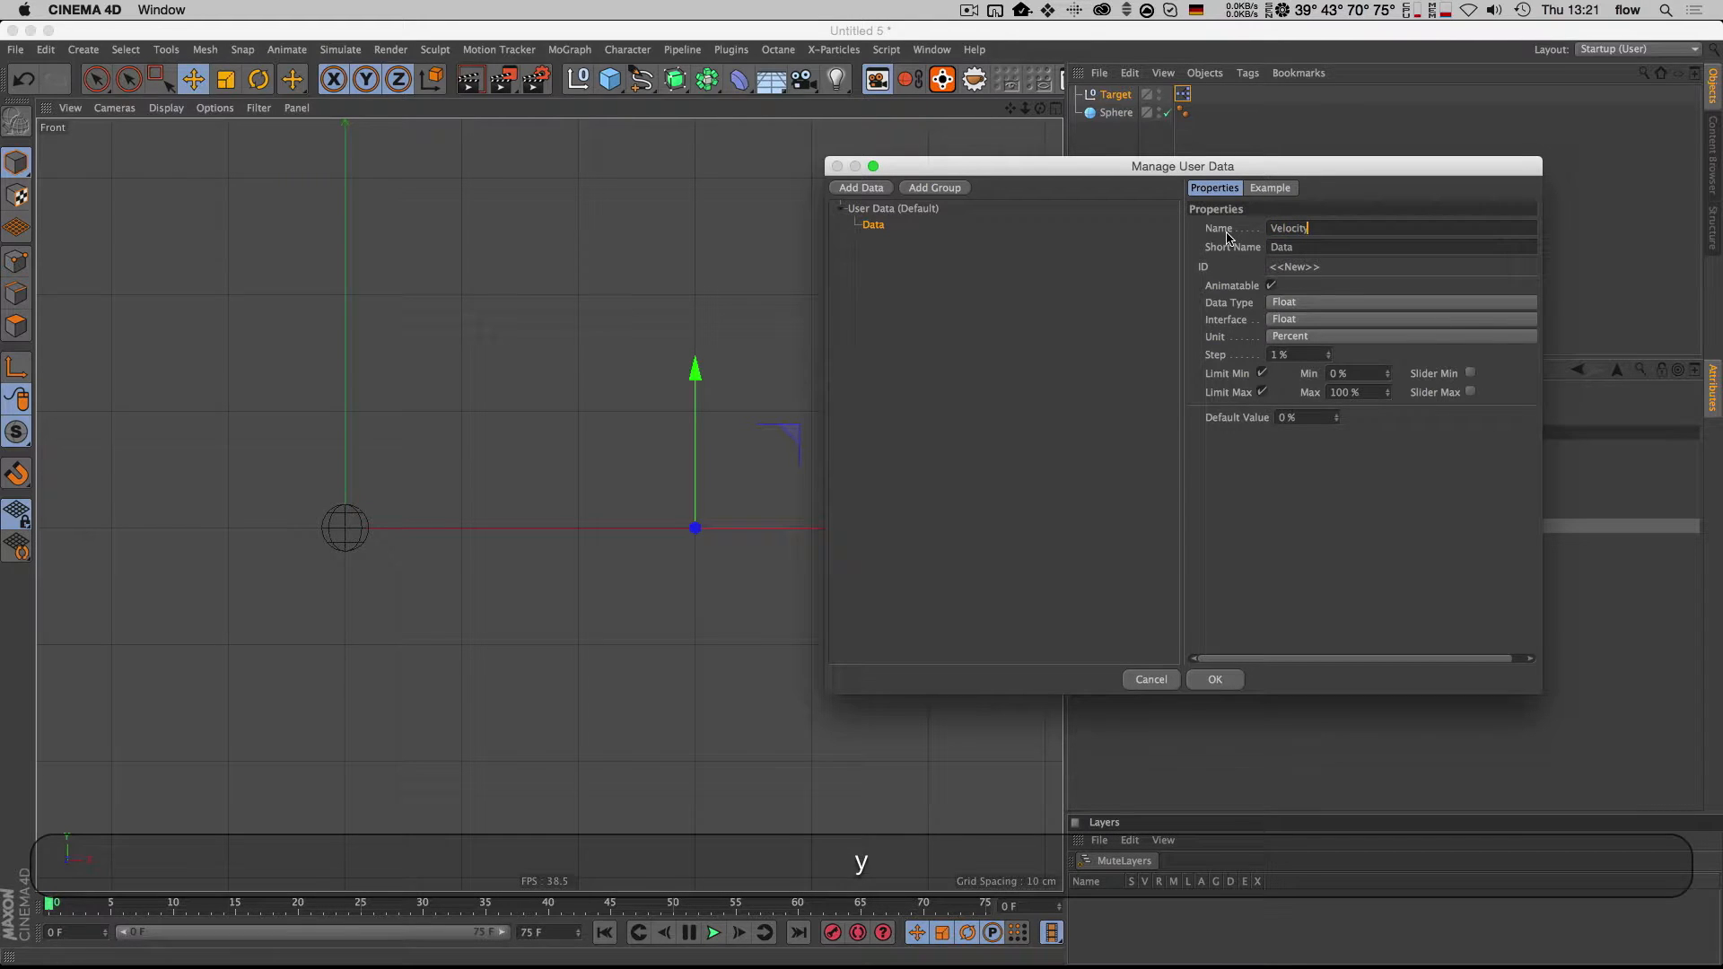
key(Tab)
Step: Give the Velocity entry a Float Slider interface with the unit Meter, confirm it and show the null's user data
drag(1541, 691, 1649, 696)
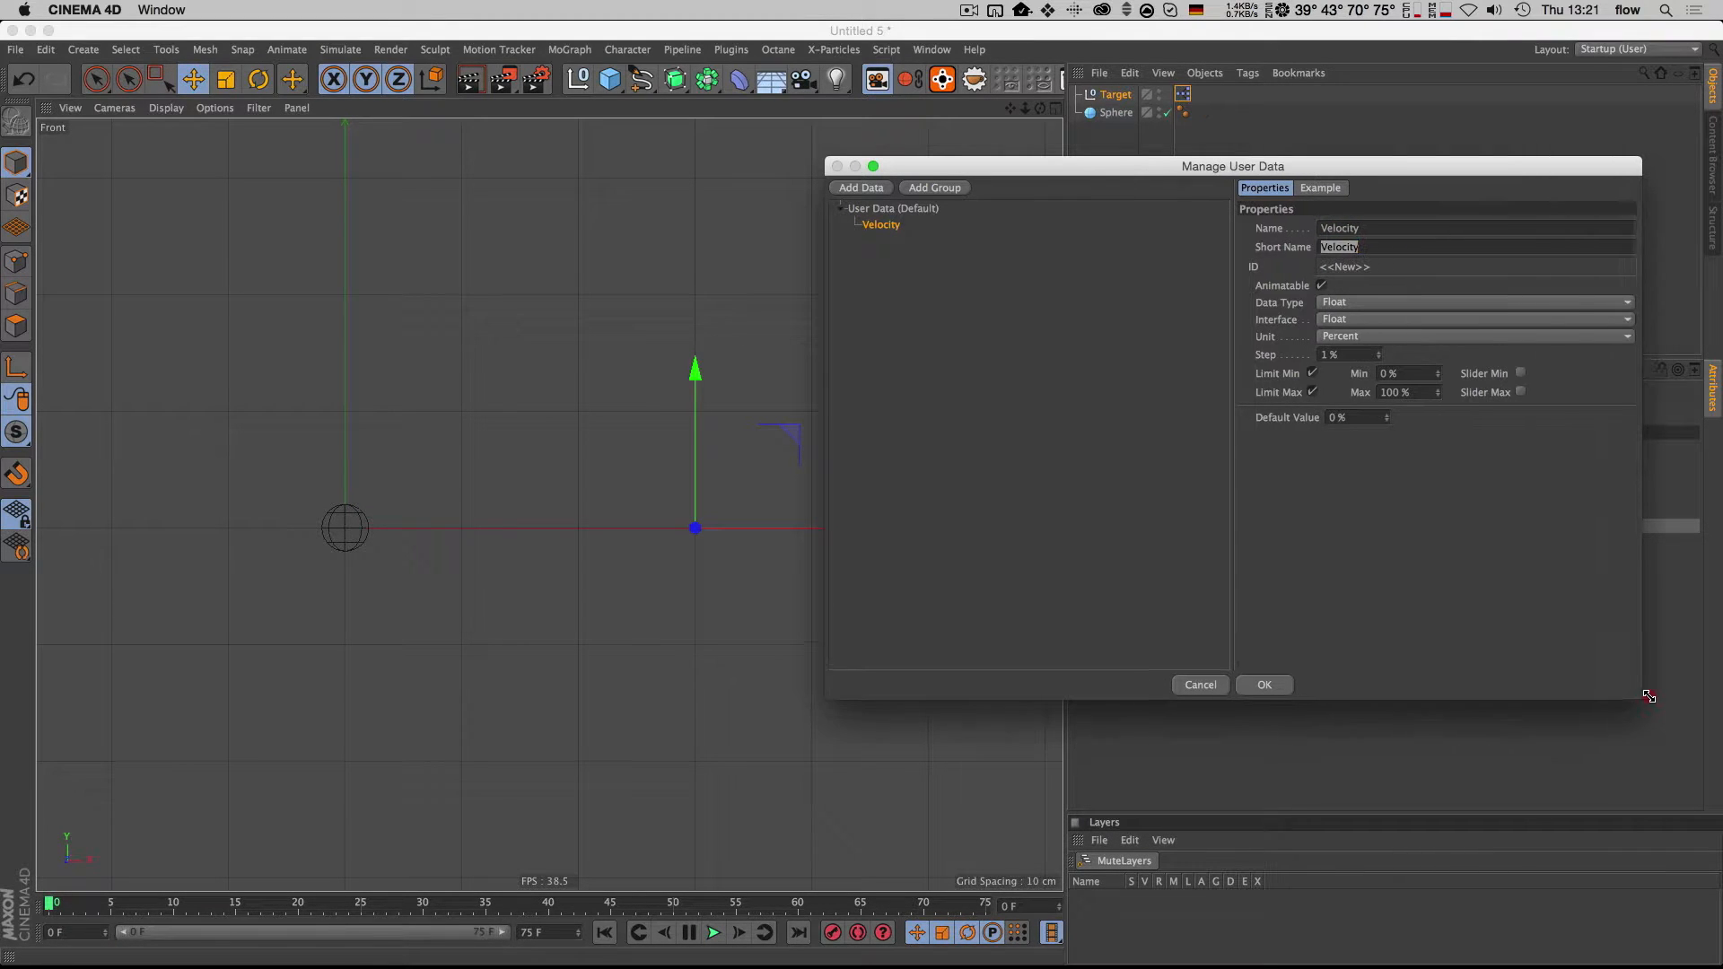
click(1394, 321)
click(1376, 336)
click(1372, 338)
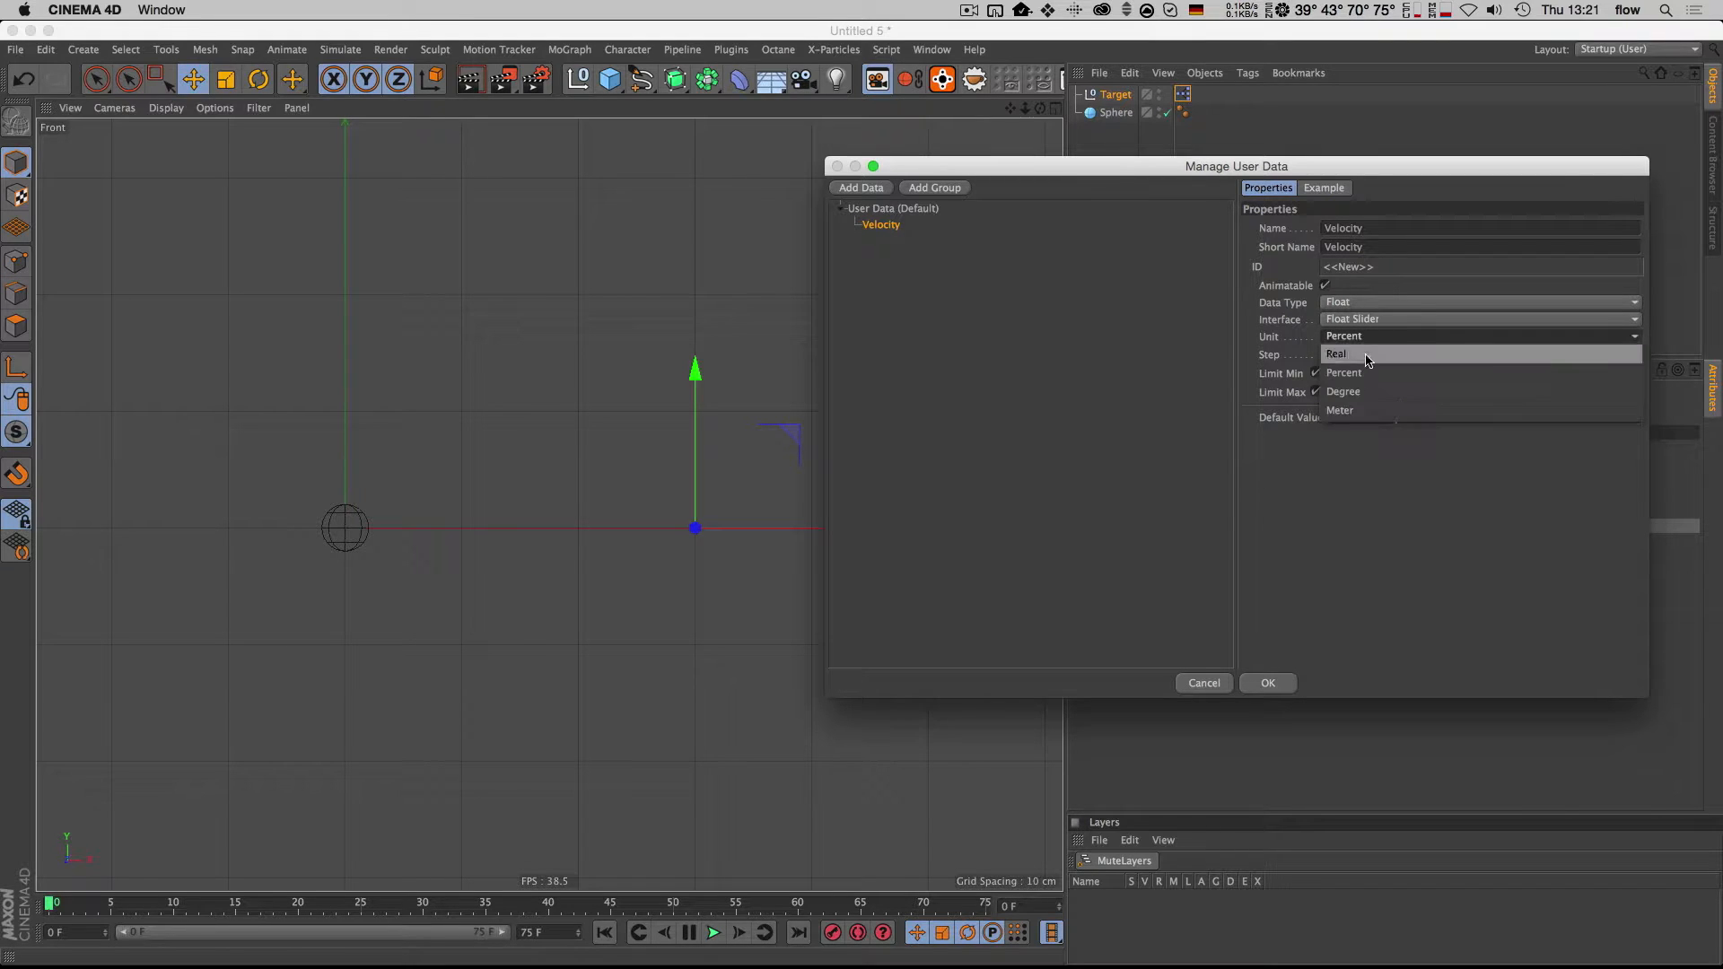
click(1359, 412)
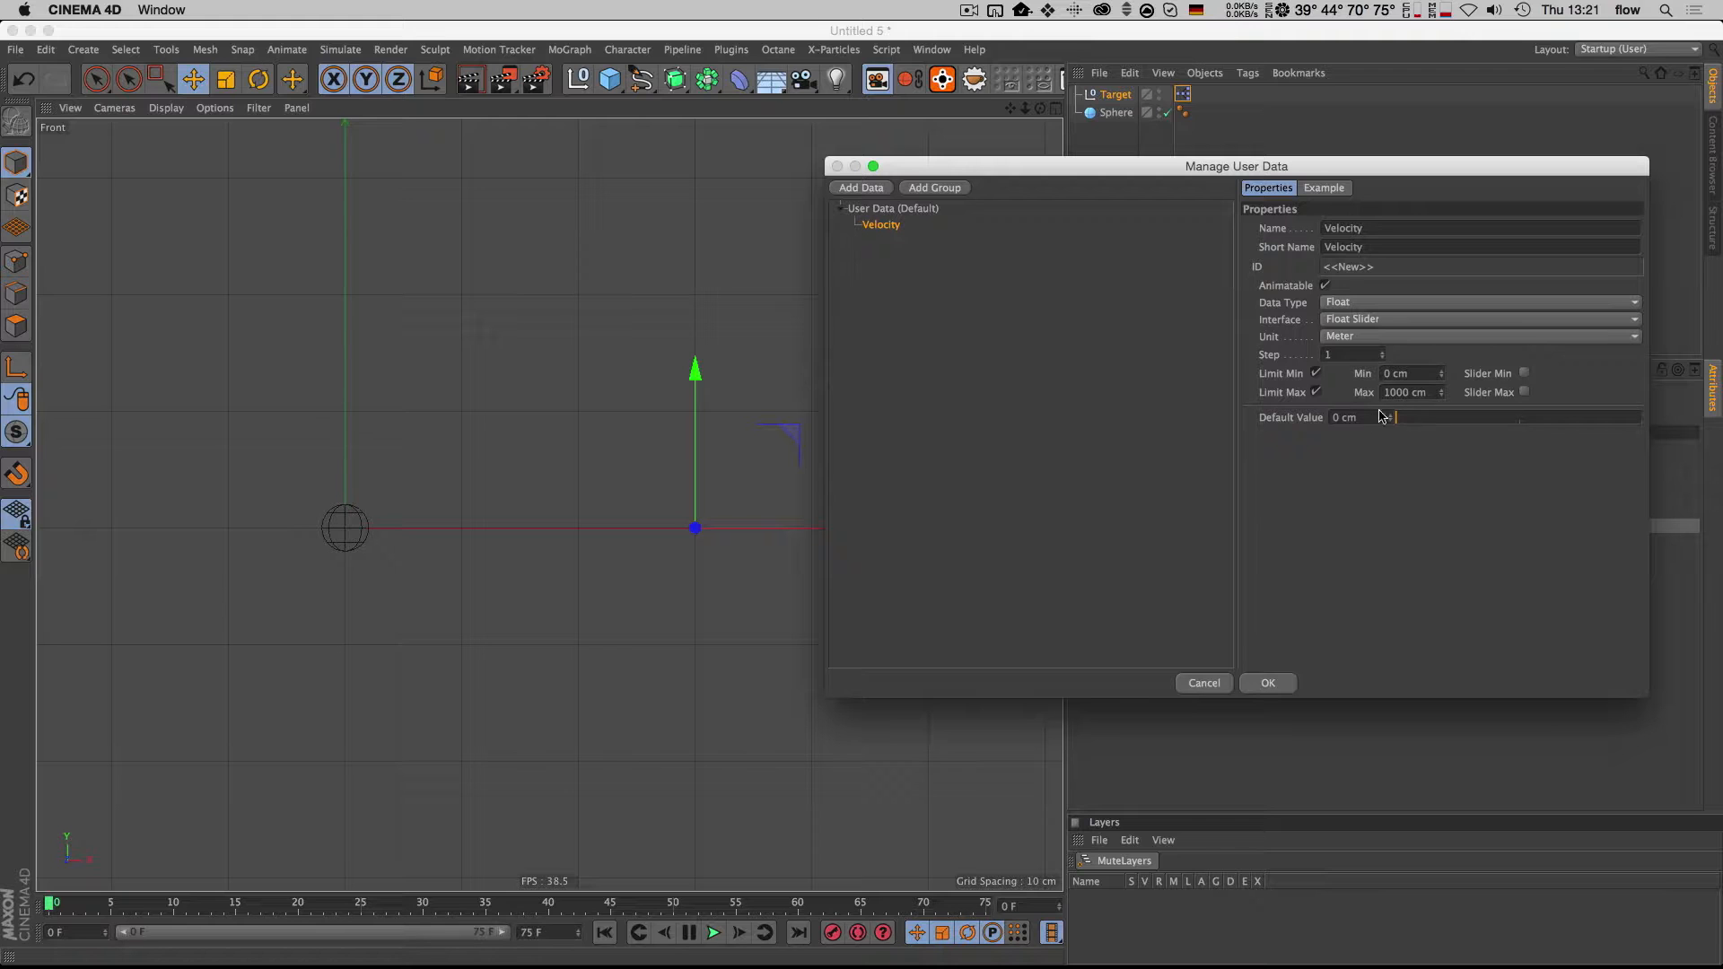
click(1271, 683)
click(1253, 414)
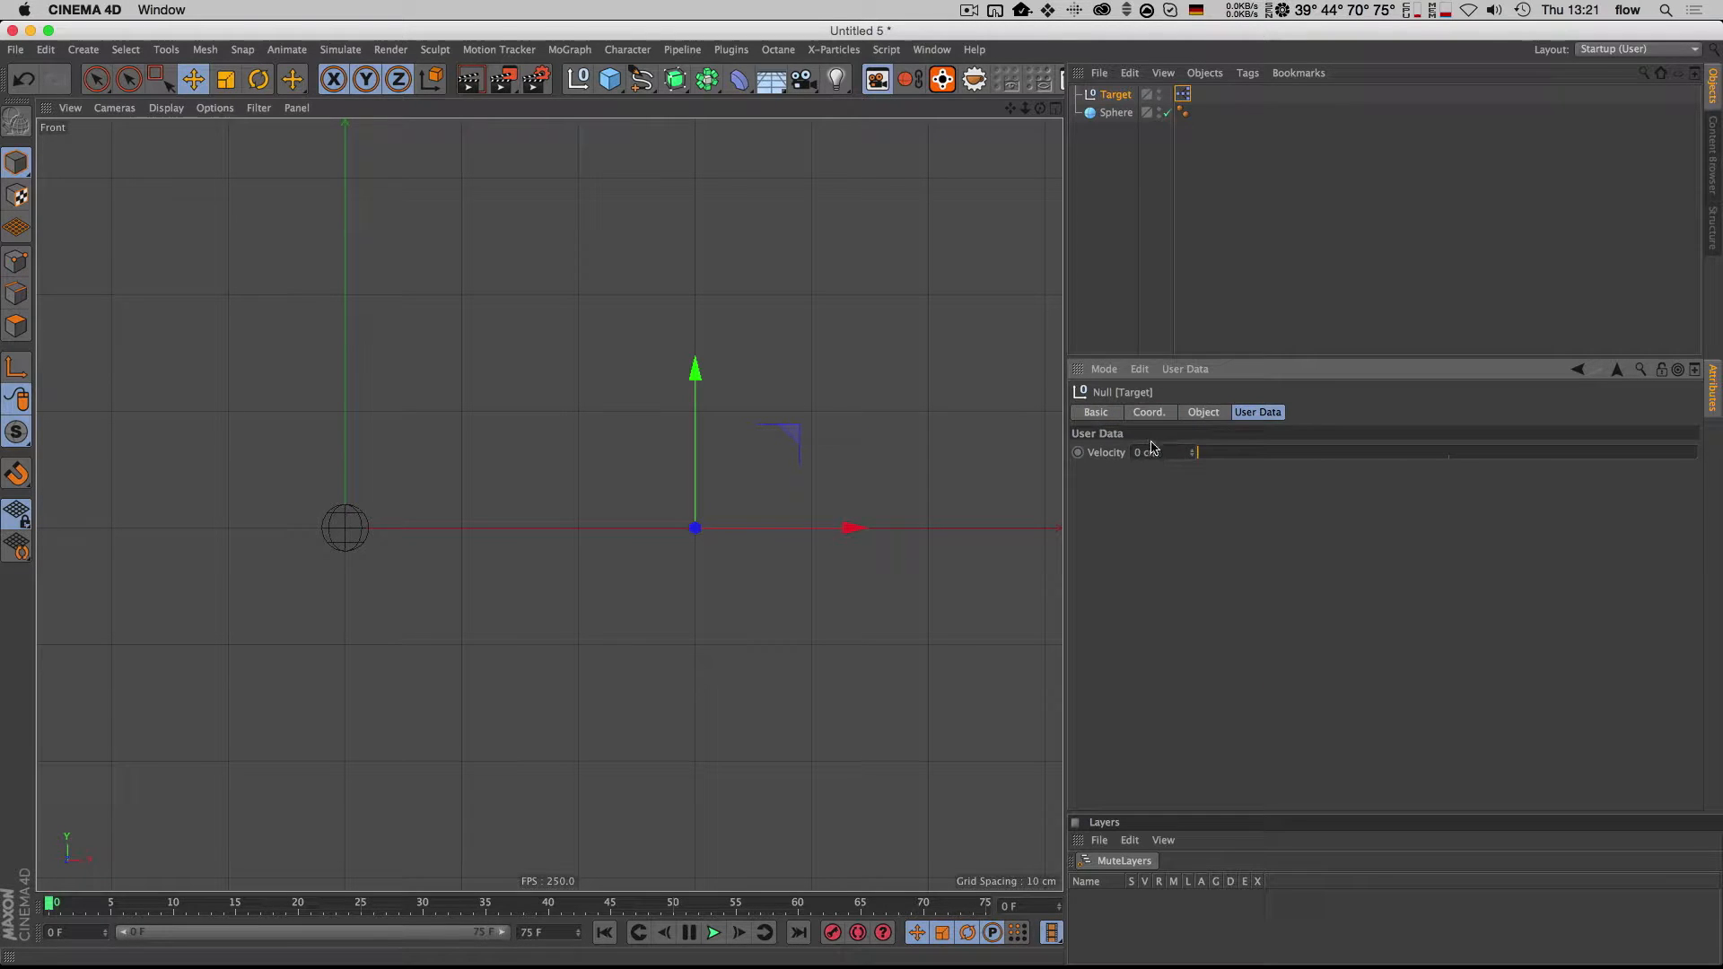
Step: Add a second user data entry named High Angle to the Target null
click(1185, 369)
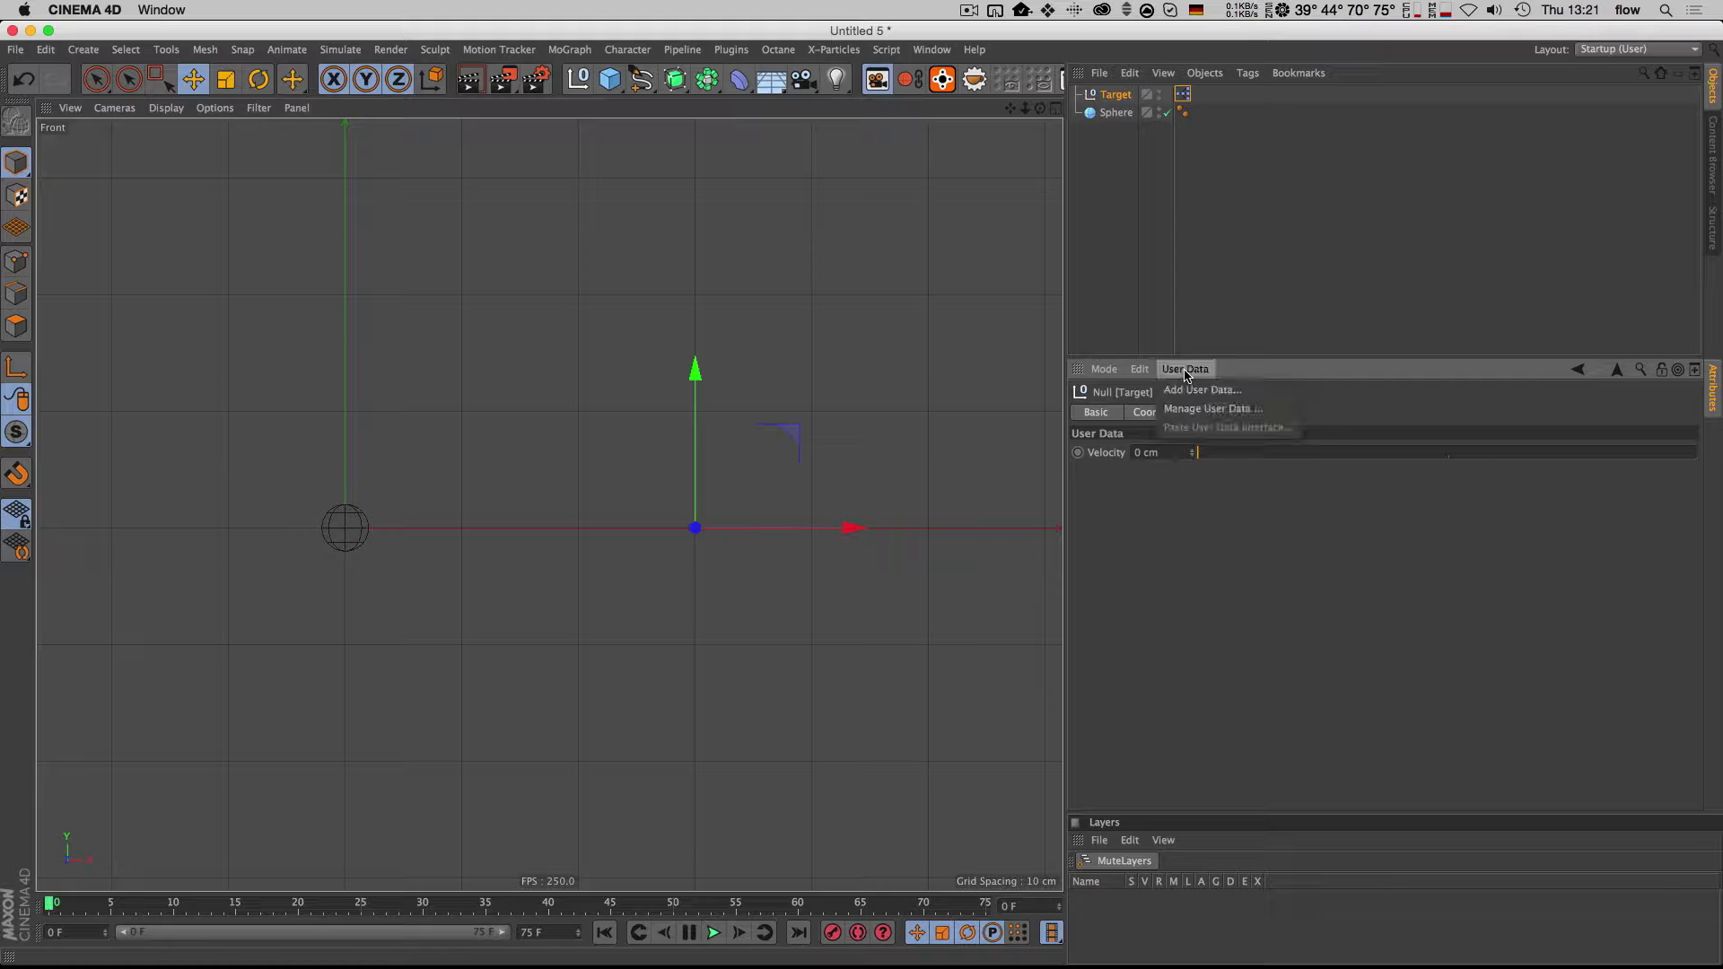
click(1194, 415)
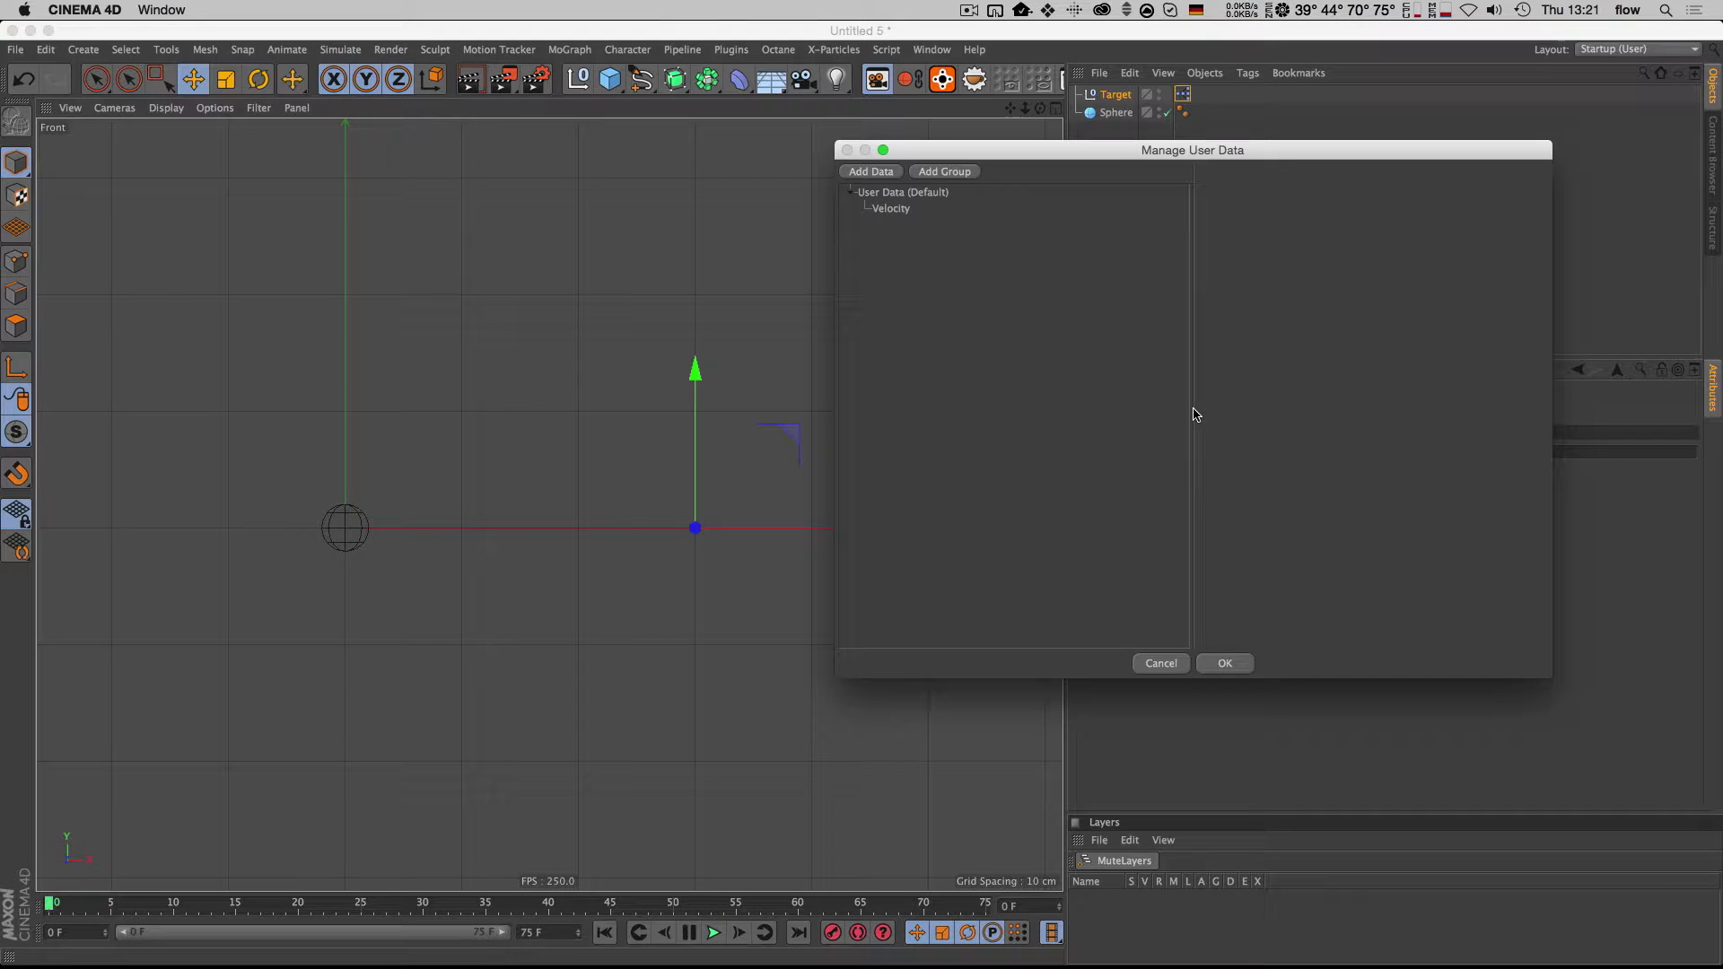
click(888, 174)
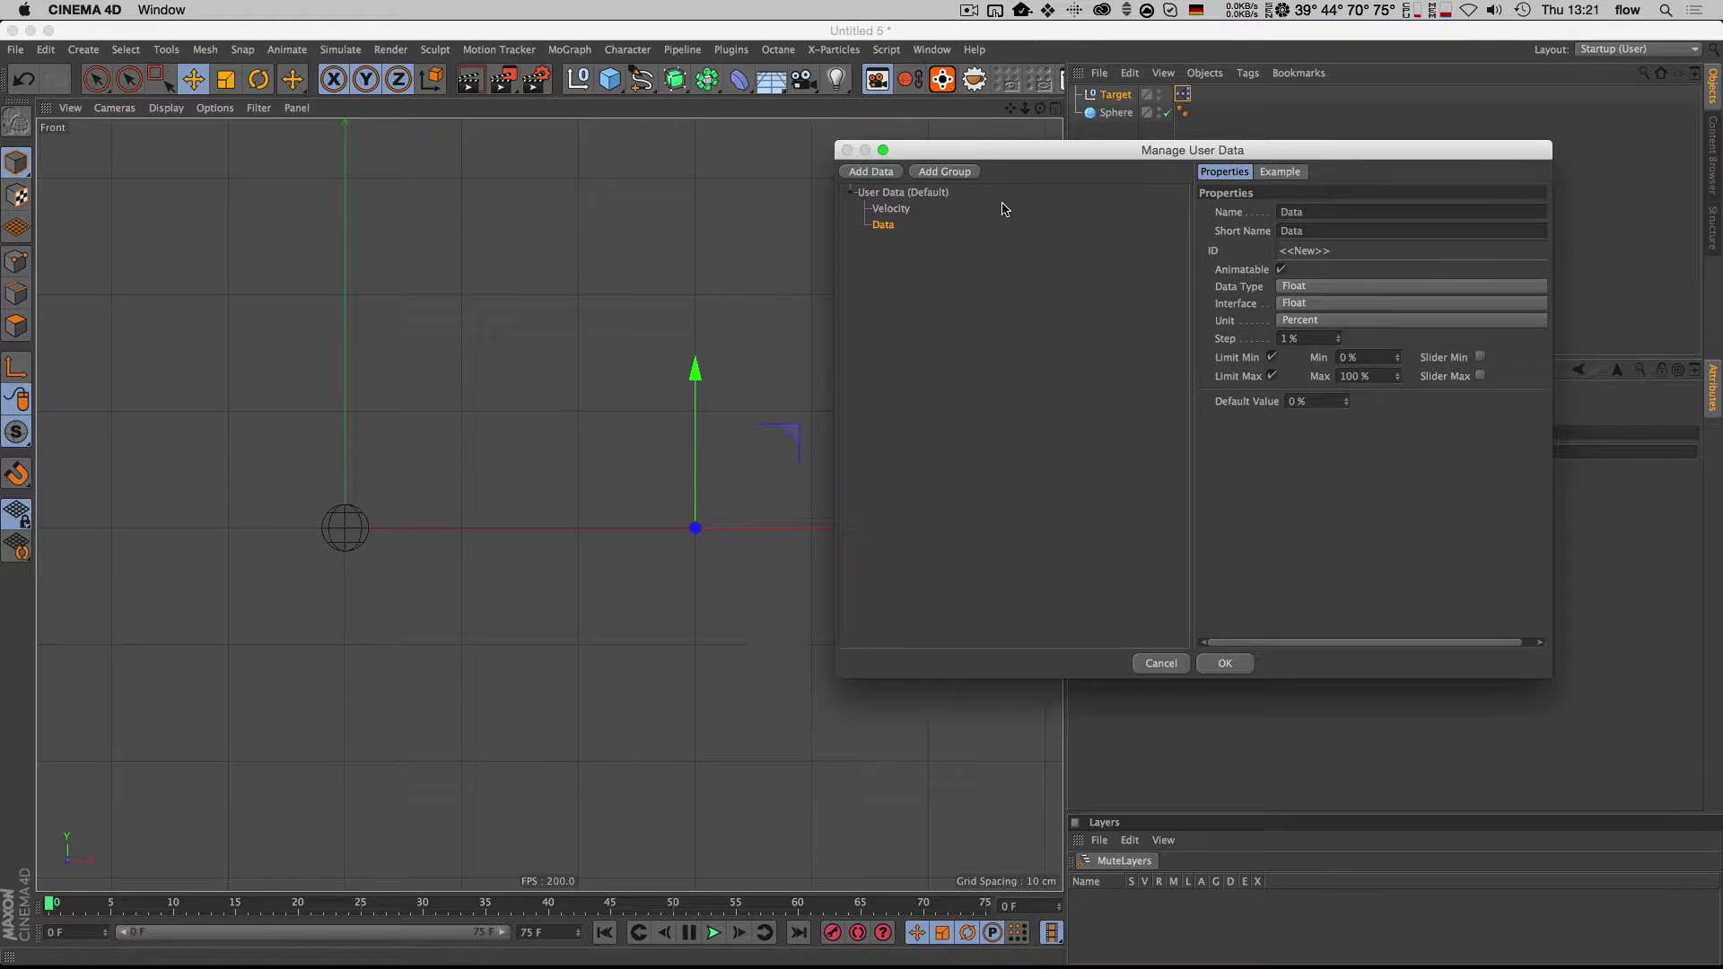
drag(1008, 148, 906, 165)
drag(1221, 230, 1149, 229)
key(shift)
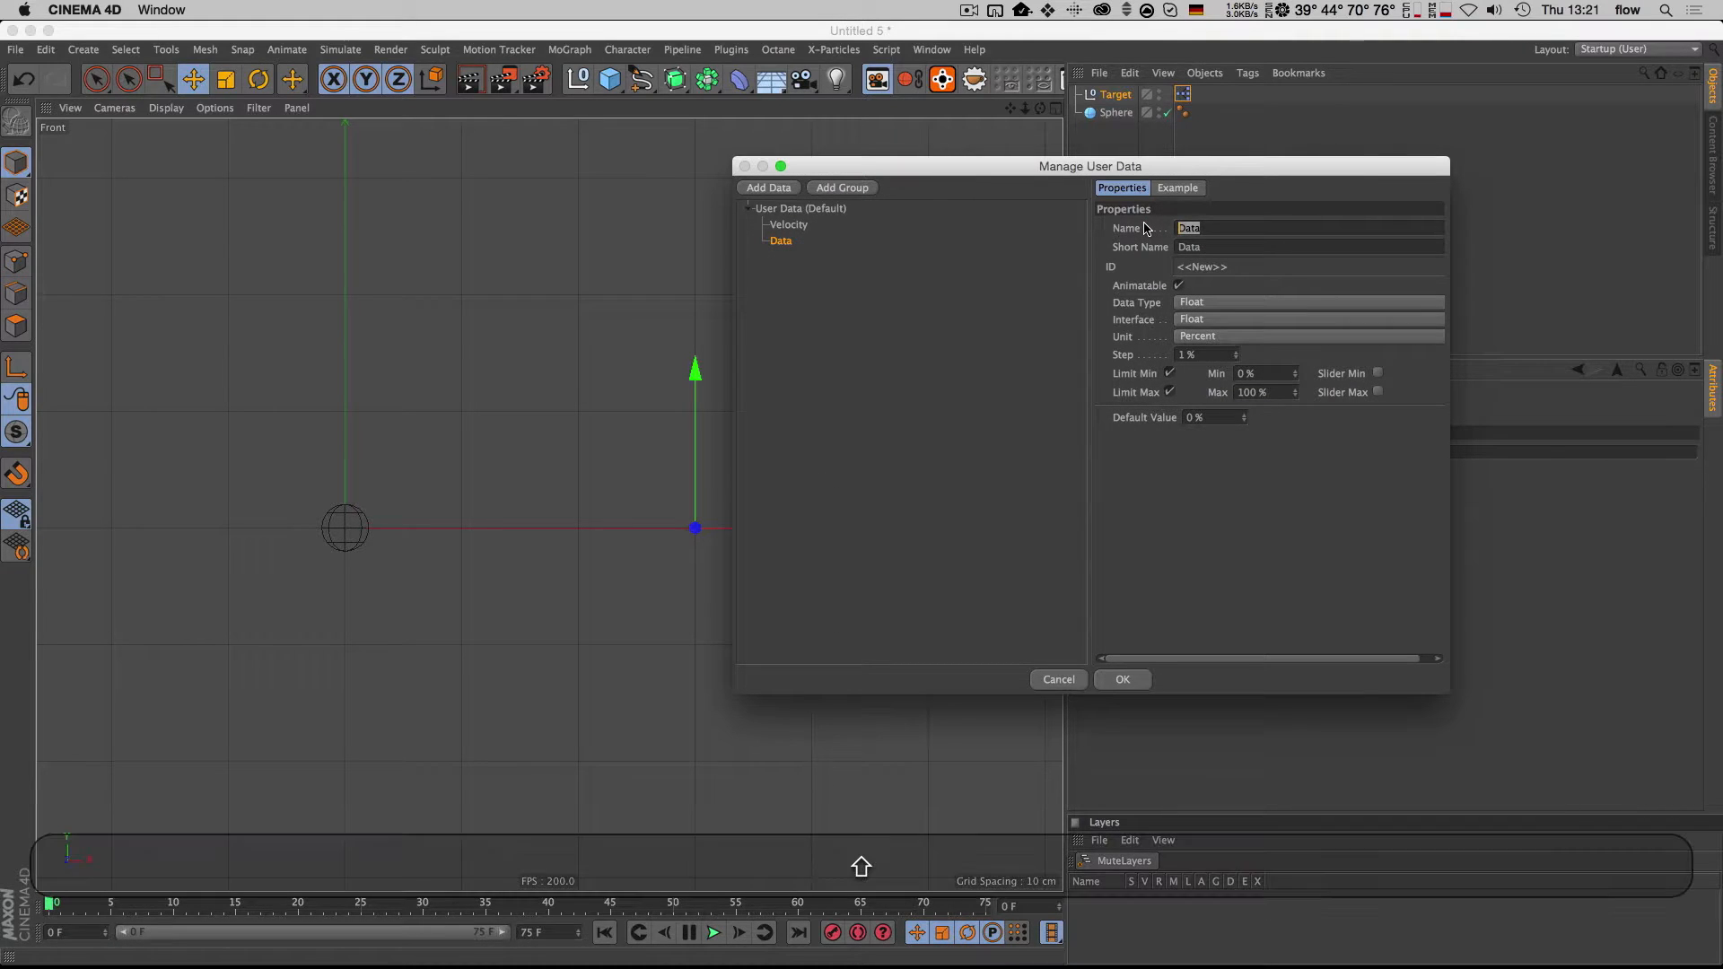
text(High Angle)
key(Tab)
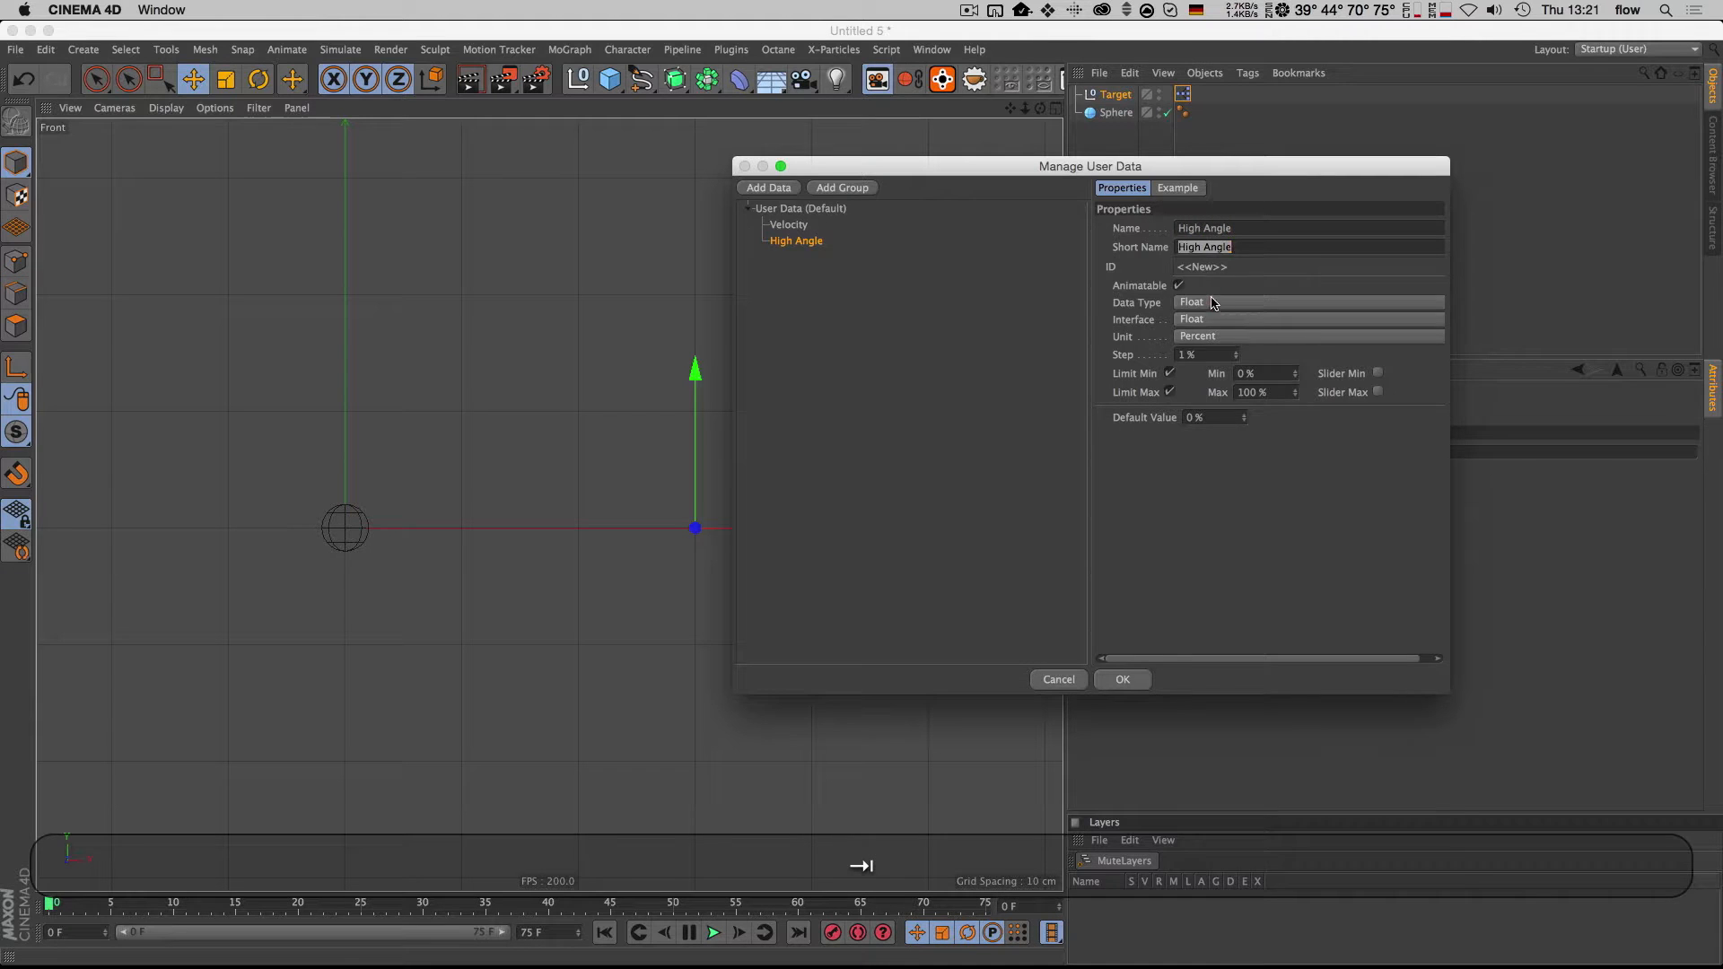
Step: Make High Angle a checkbox that is enabled by default, confirm it and set Velocity to about 358 cm
click(1212, 302)
click(1220, 420)
click(1187, 343)
click(1122, 679)
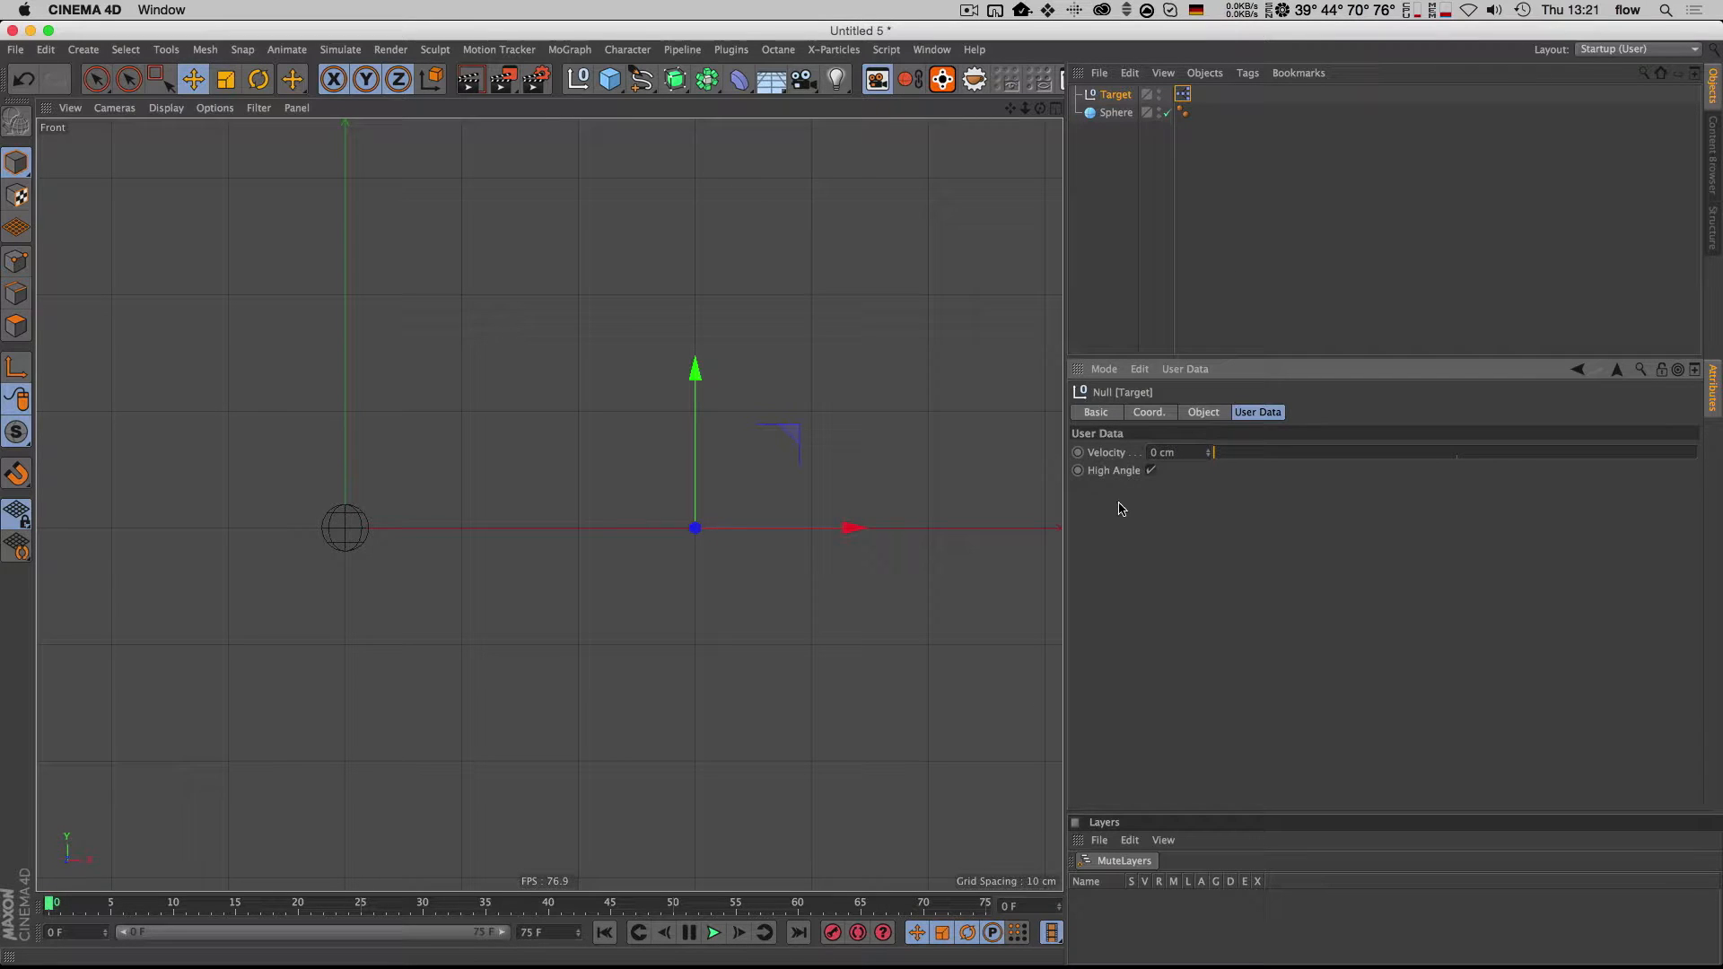
drag(1248, 454, 1388, 458)
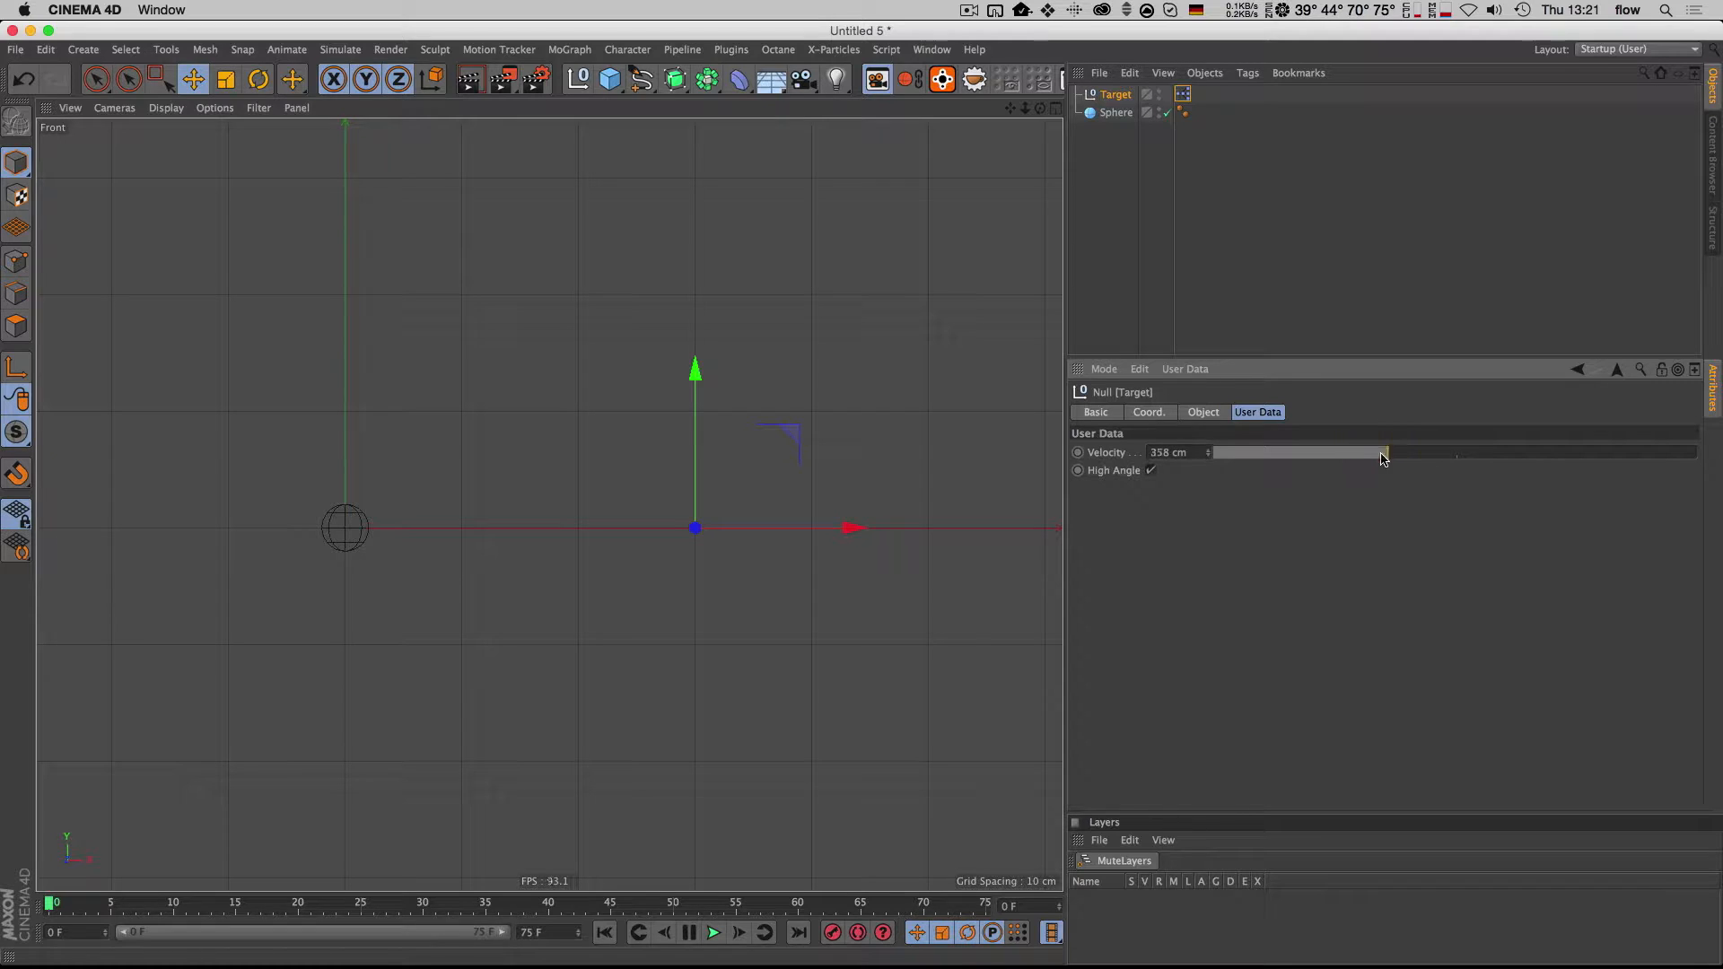
Step: Open the Target null's XPresso tag for editing and dock the XPresso Editor beneath the viewport
double_click(1183, 93)
drag(751, 255, 874, 313)
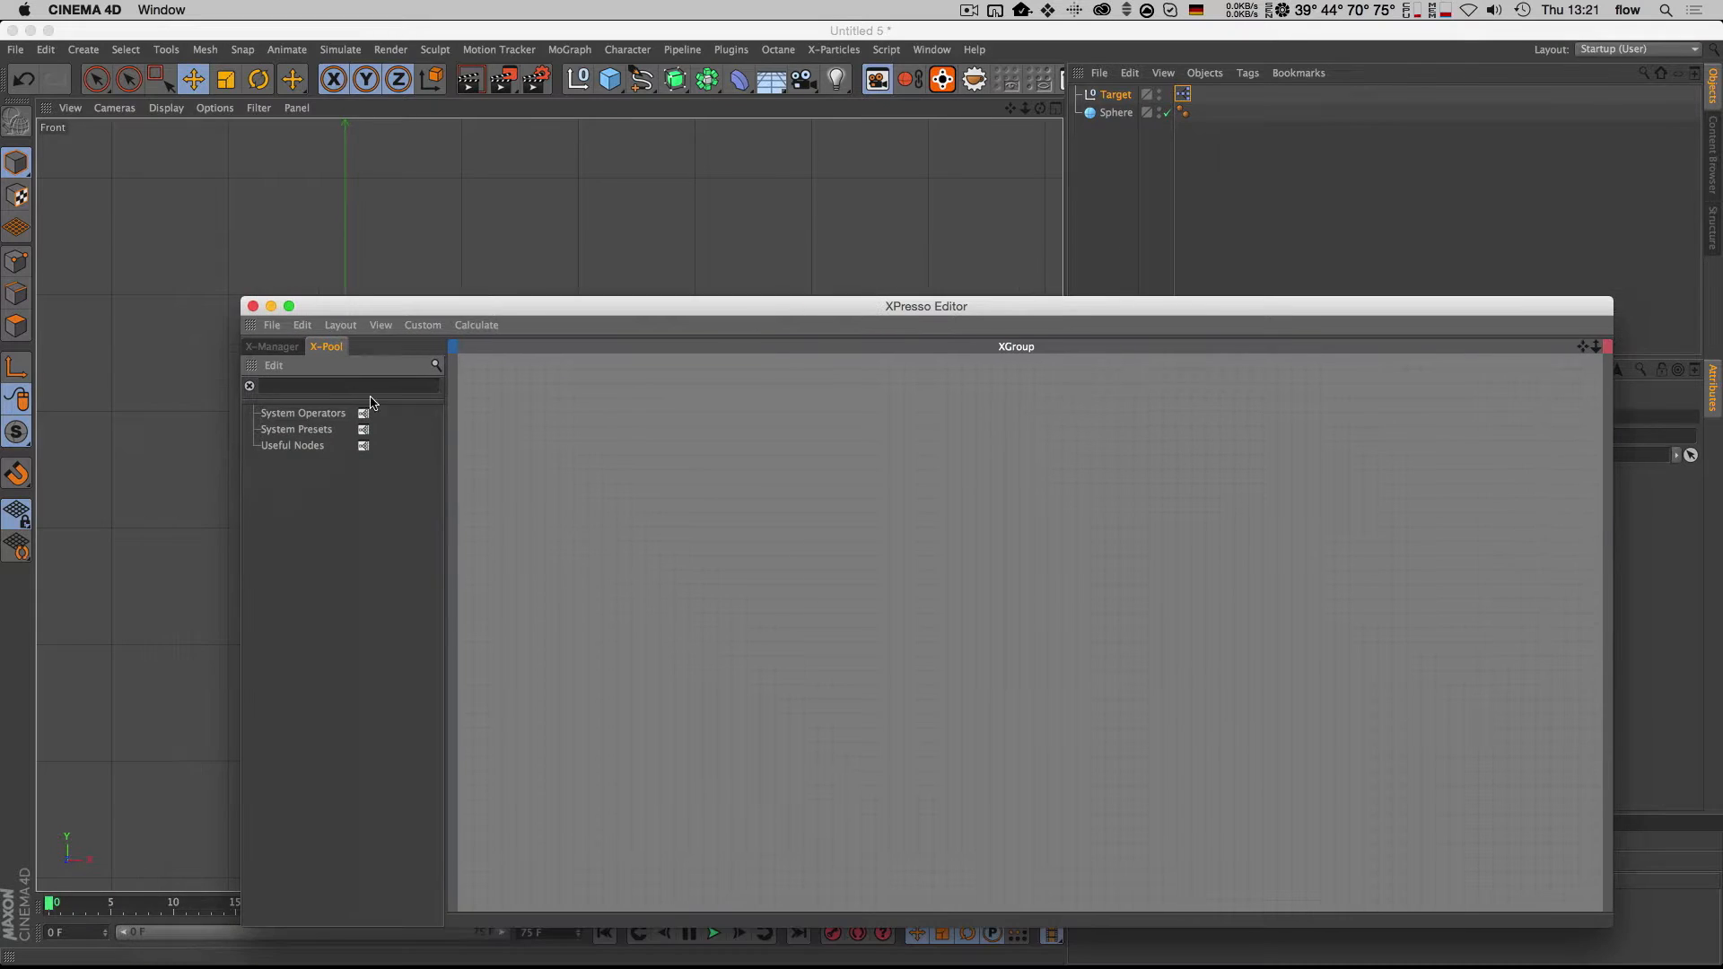
click(252, 325)
click(251, 327)
drag(252, 336, 62, 896)
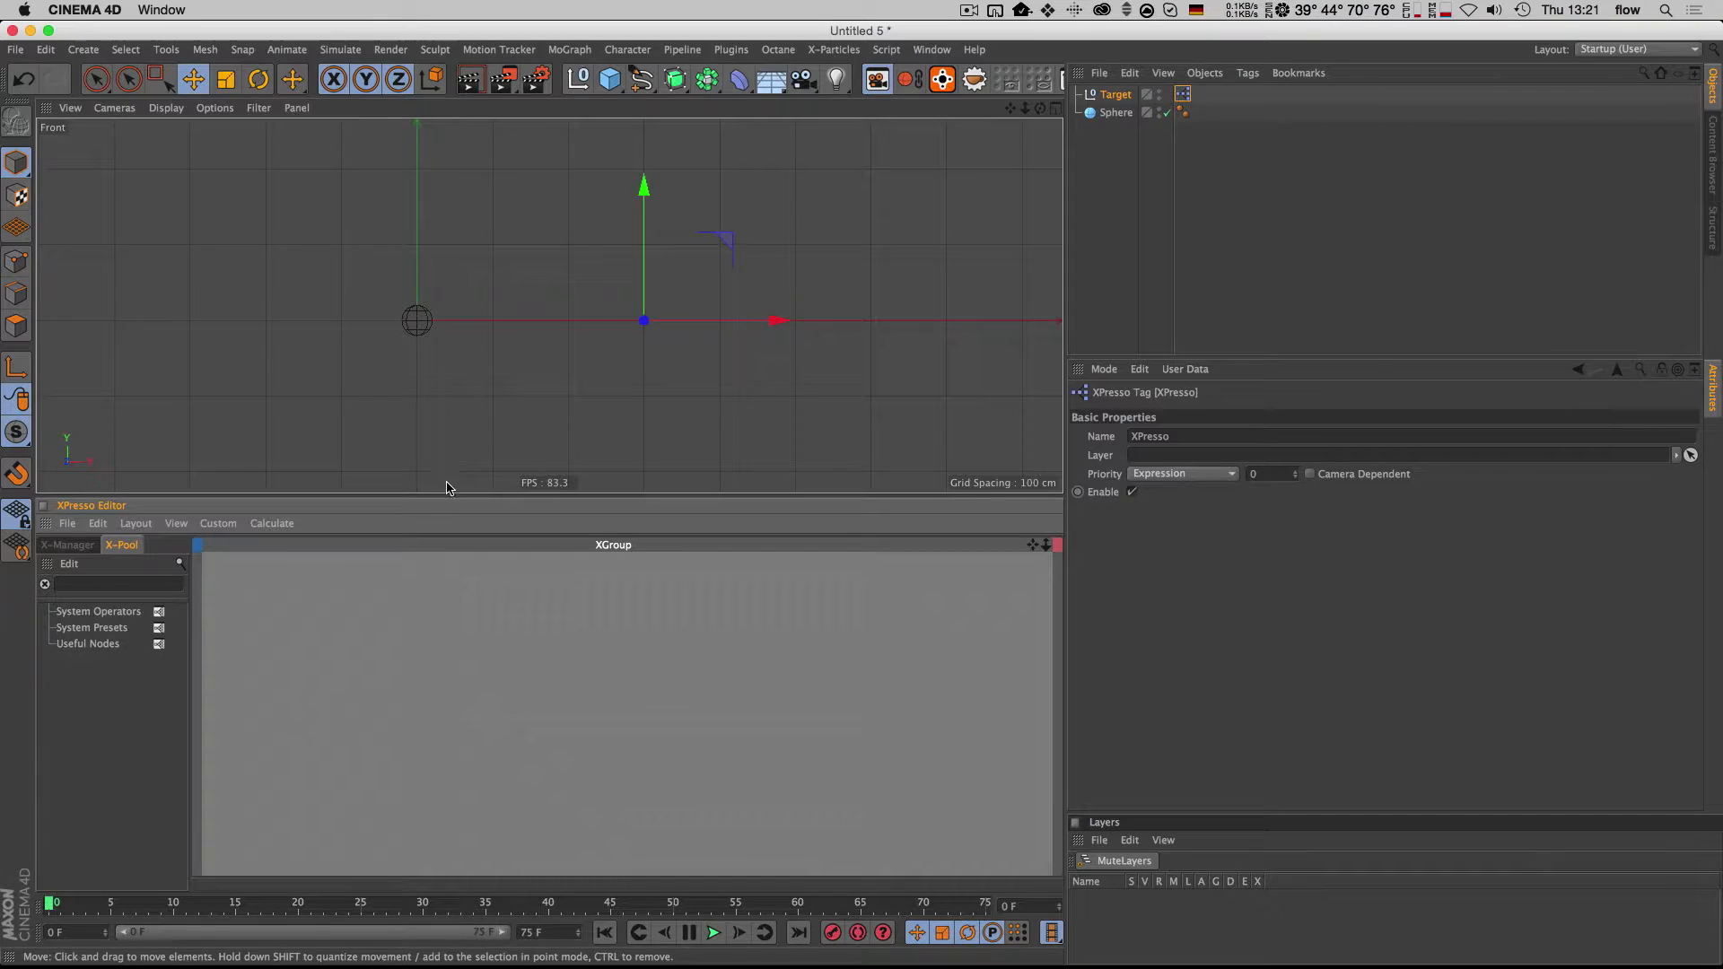
Step: Enlarge the docked XPresso Editor in height and width, keeping the sphere and target framed in the viewport
drag(445, 497, 454, 346)
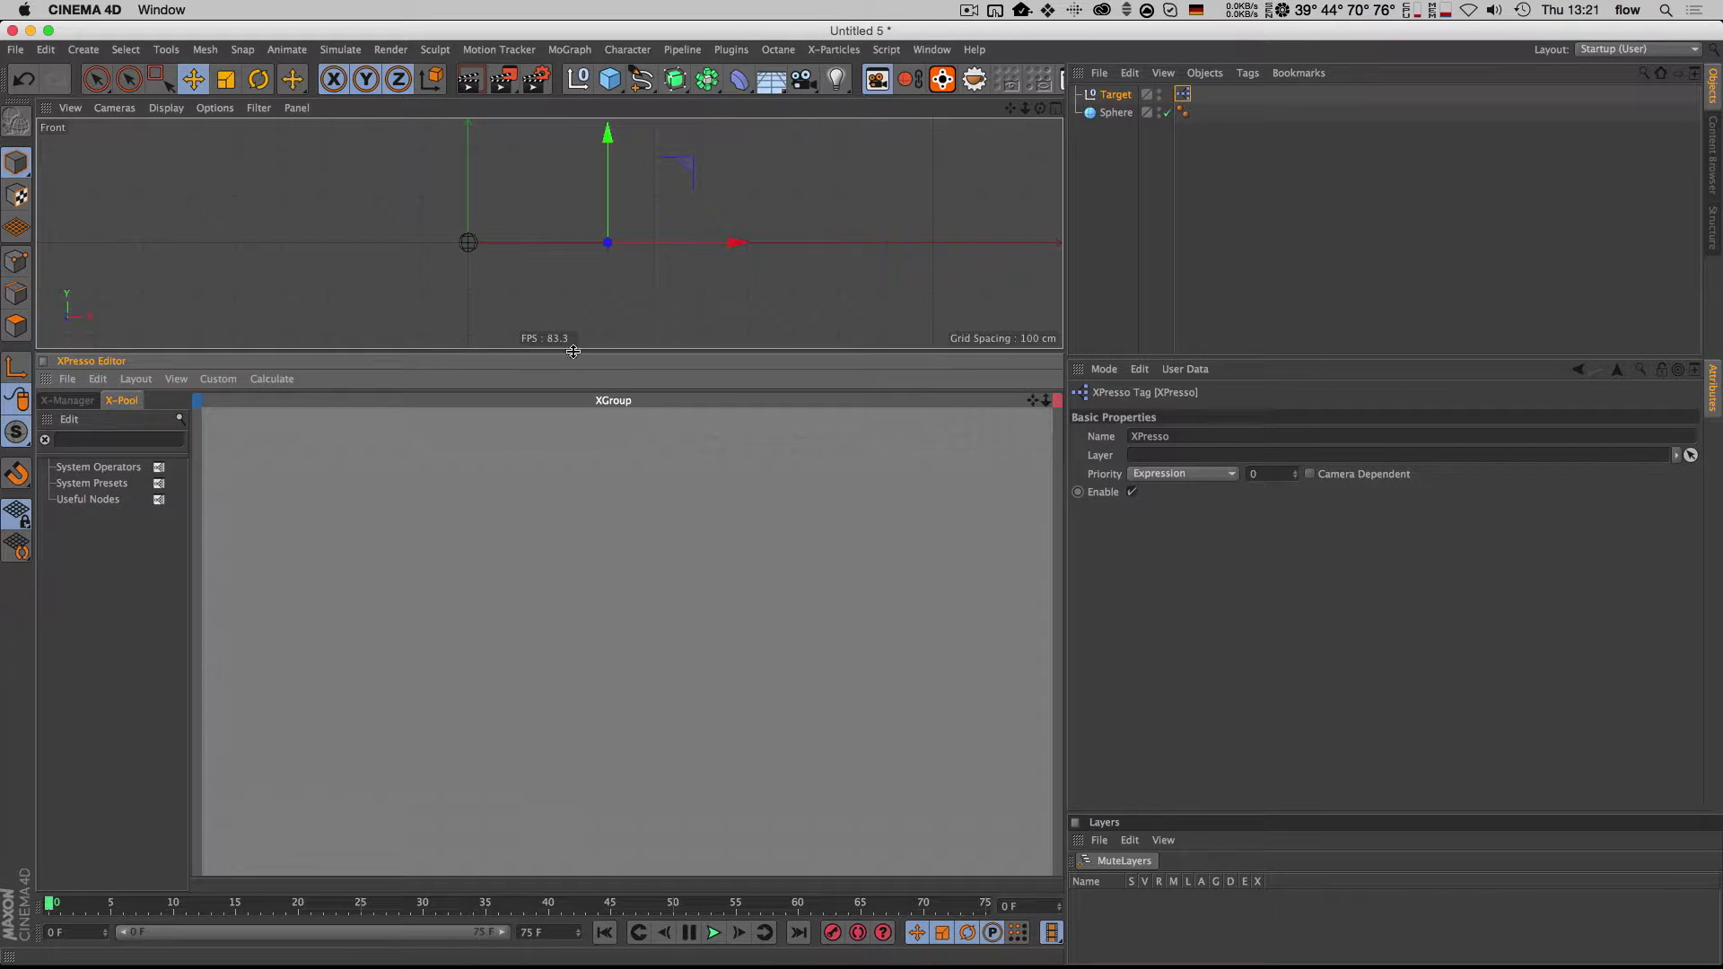
key(1)
drag(596, 272, 634, 311)
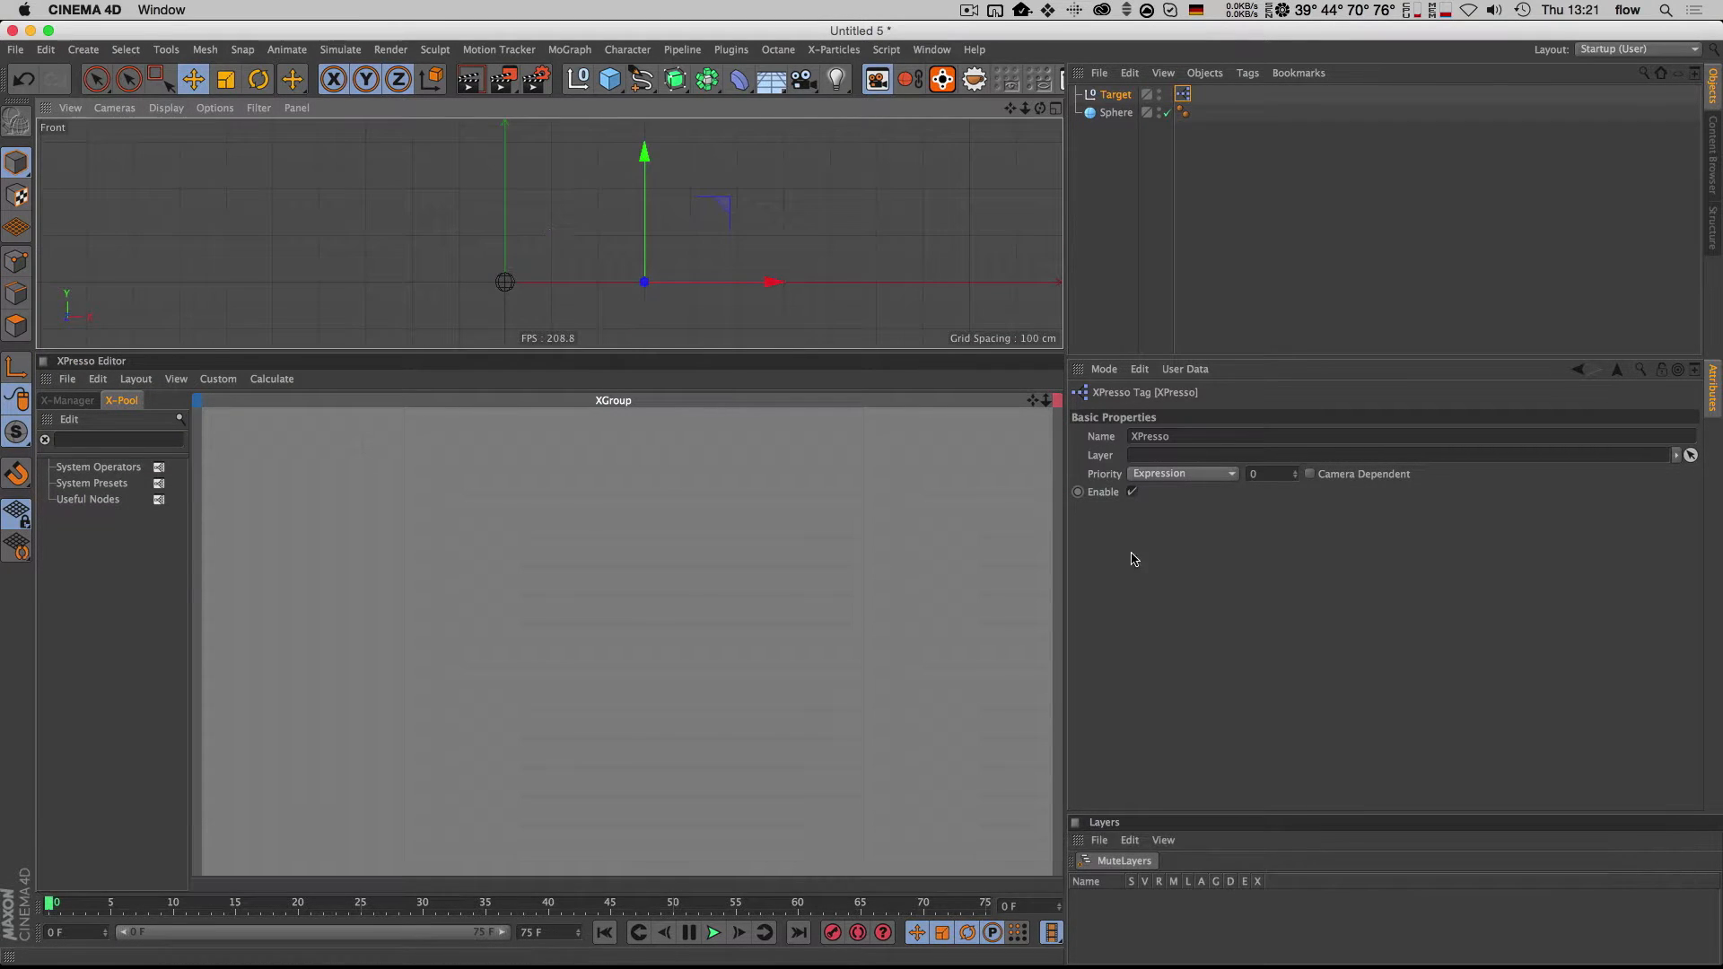
drag(1066, 539, 1057, 536)
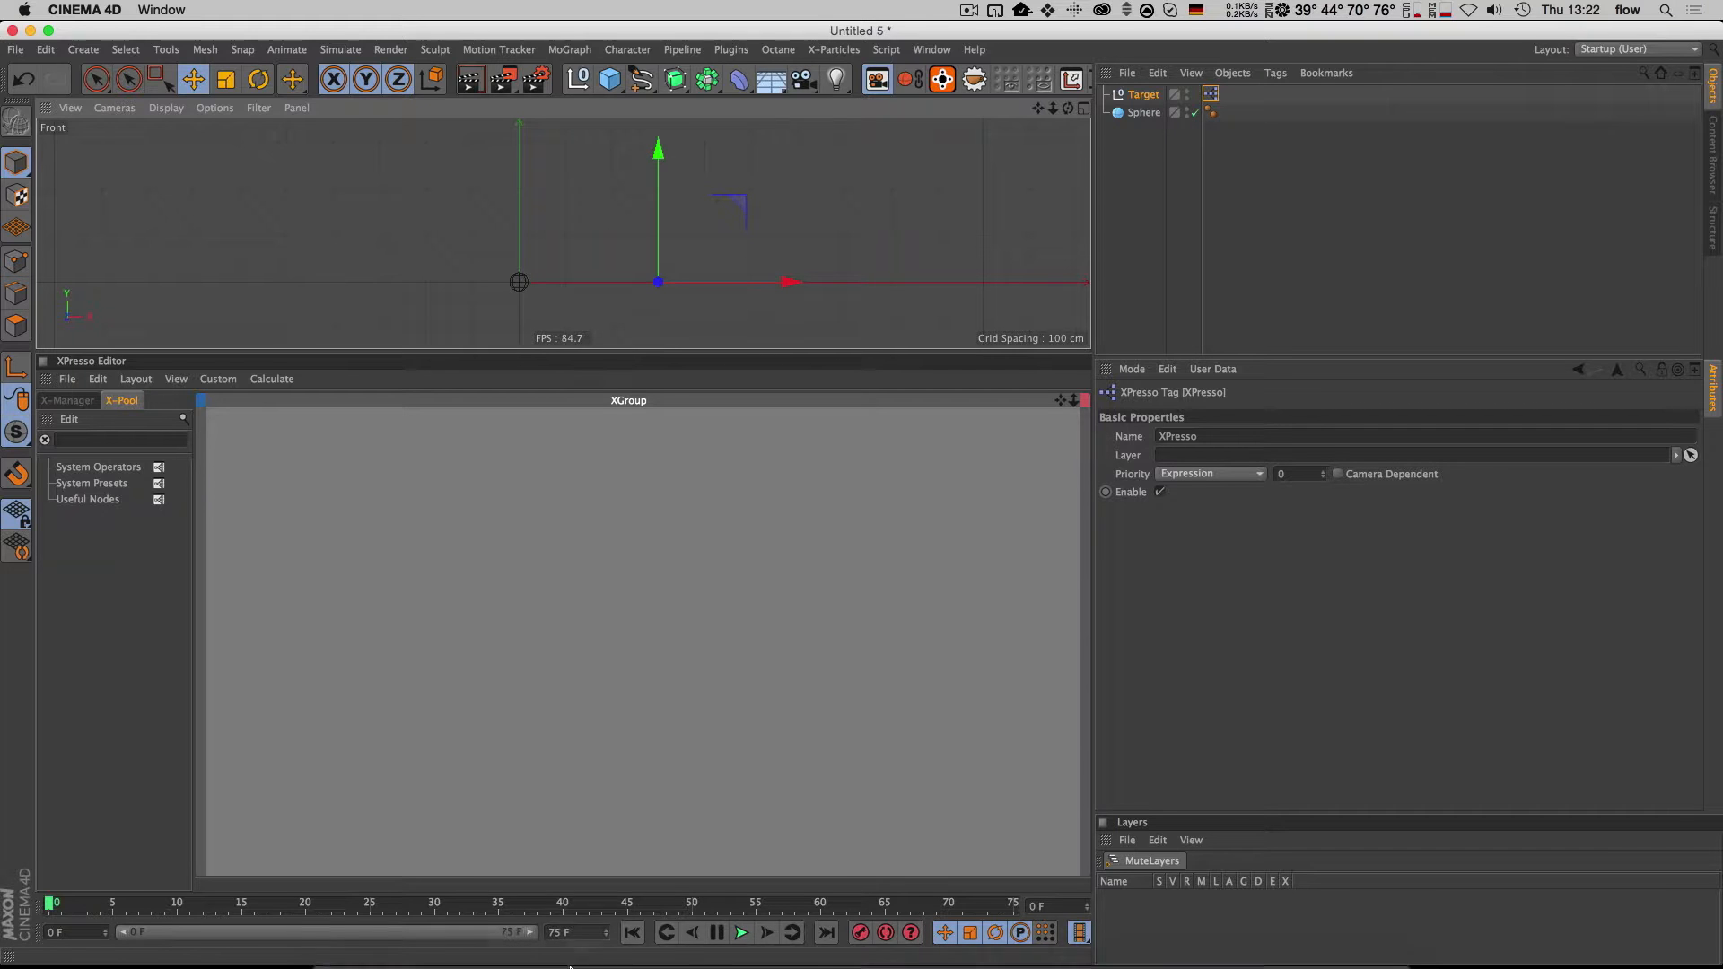
Step: Switch to Chrome and examine the arctan launch-angle formula and its variables on the n-created.com projectile page
mouse_move(481, 965)
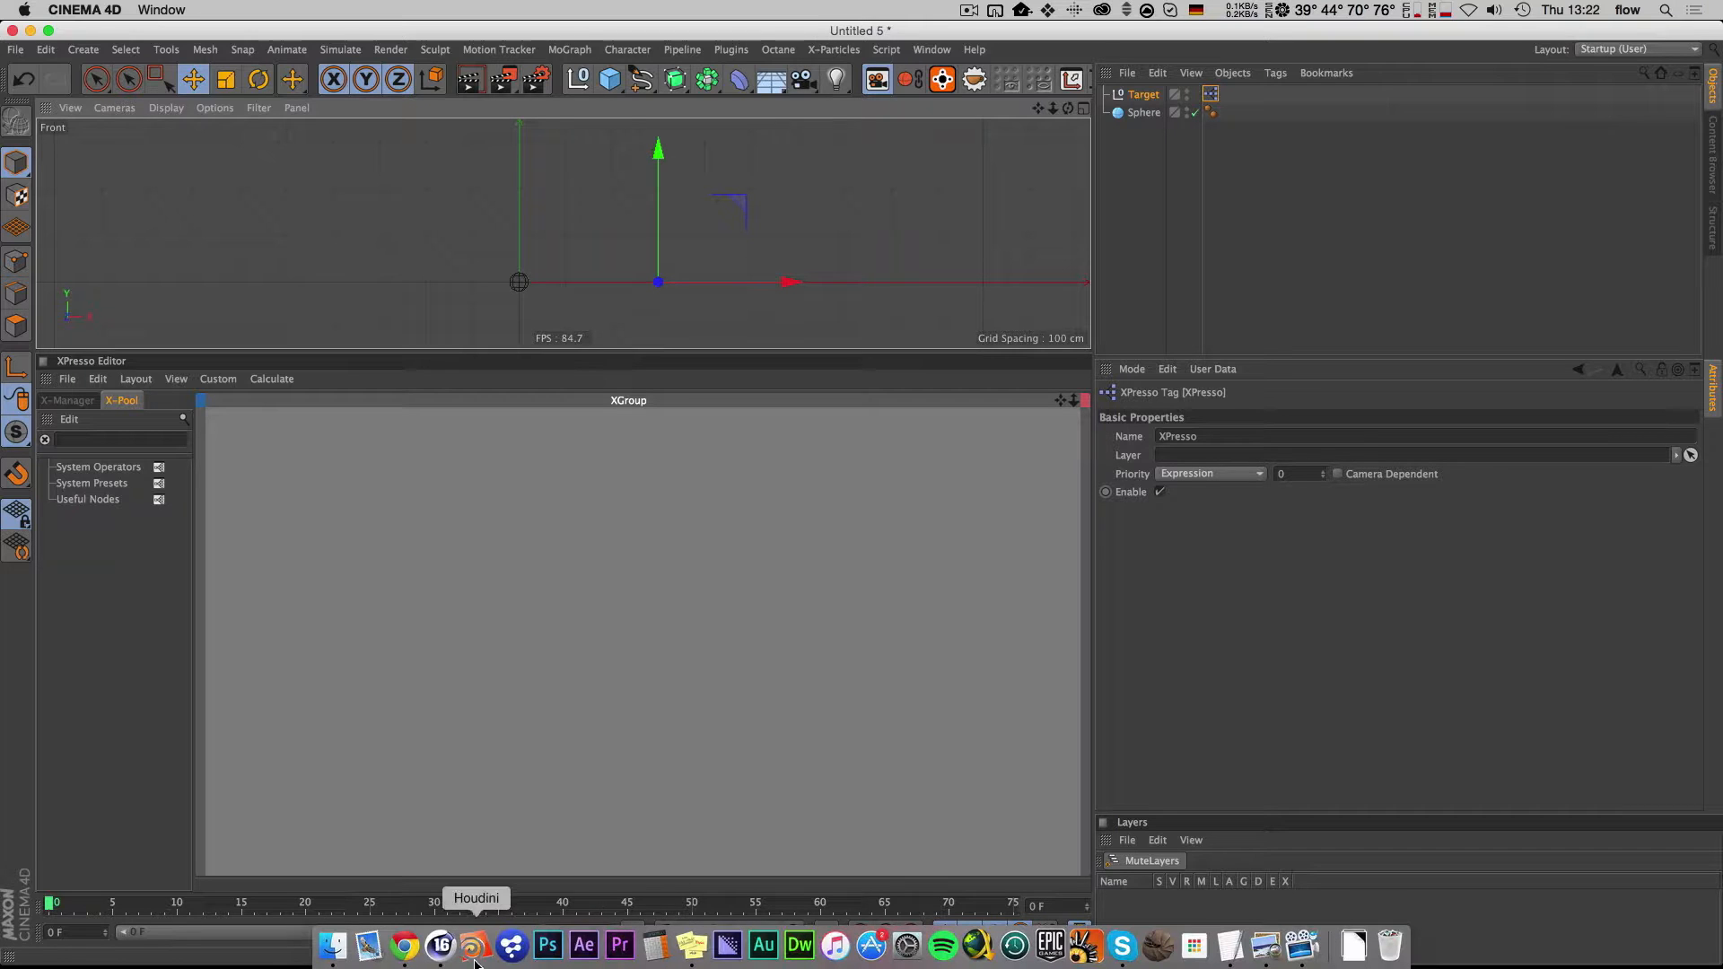
click(407, 957)
scroll(600, 285, up, 2)
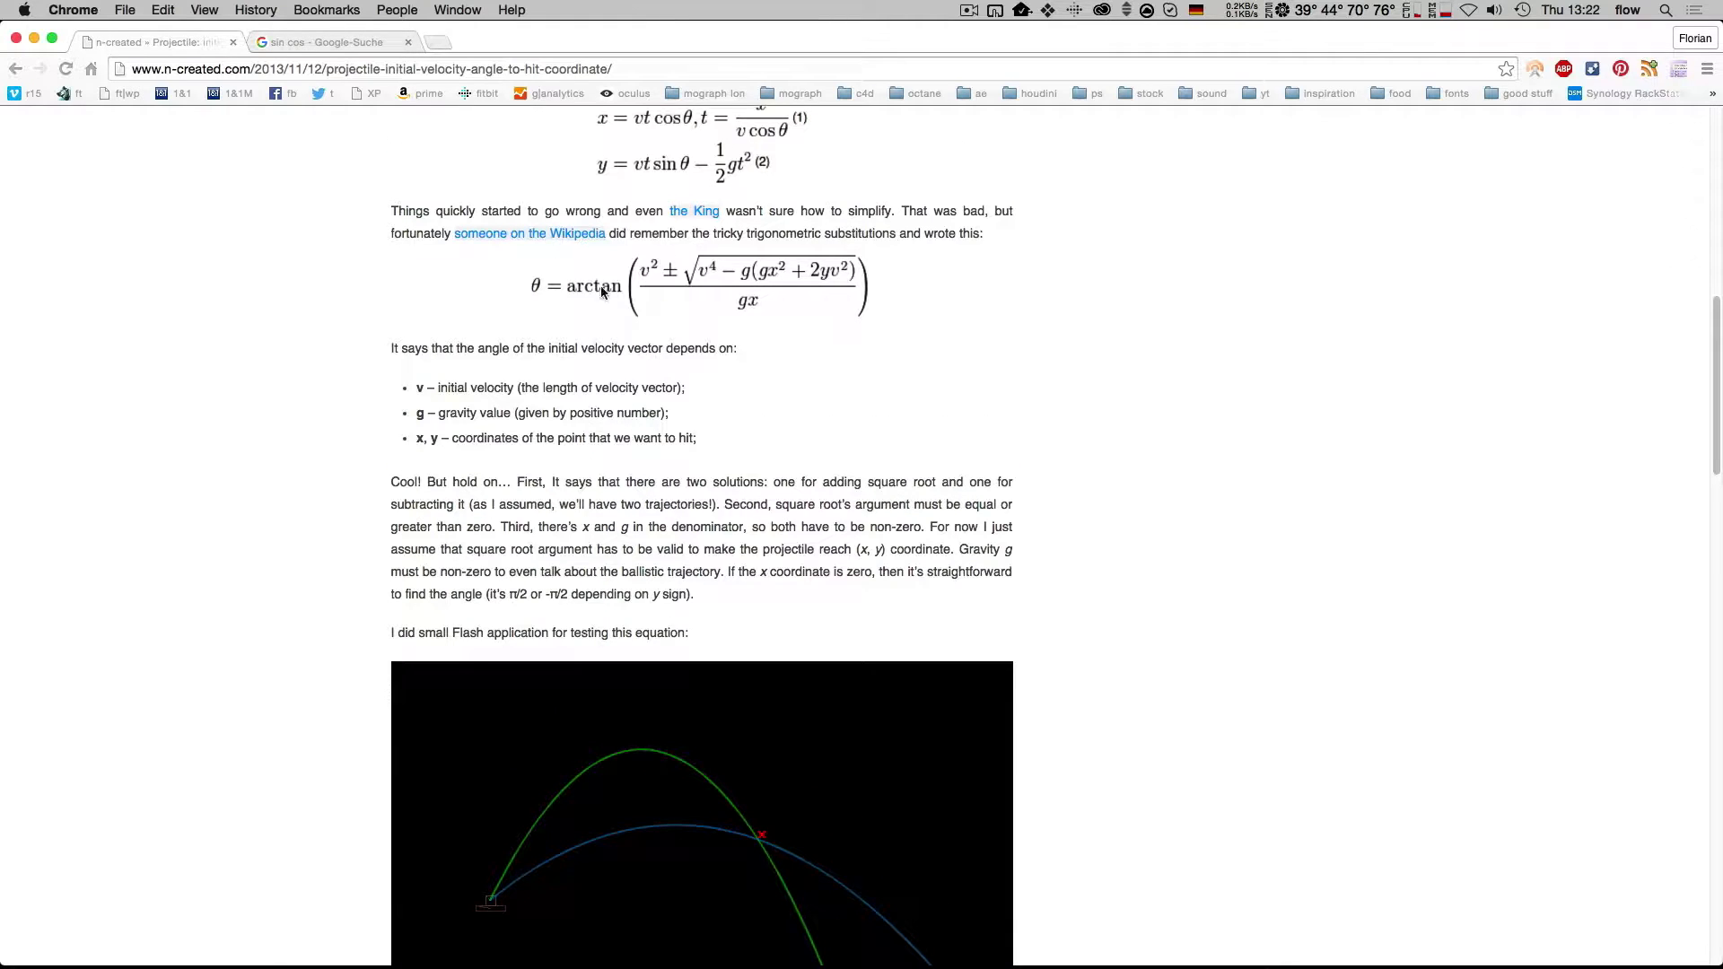
Step: Switch back to Cinema 4D and add a Python node in the middle of the XPresso graph
scroll(601, 285, up, 1)
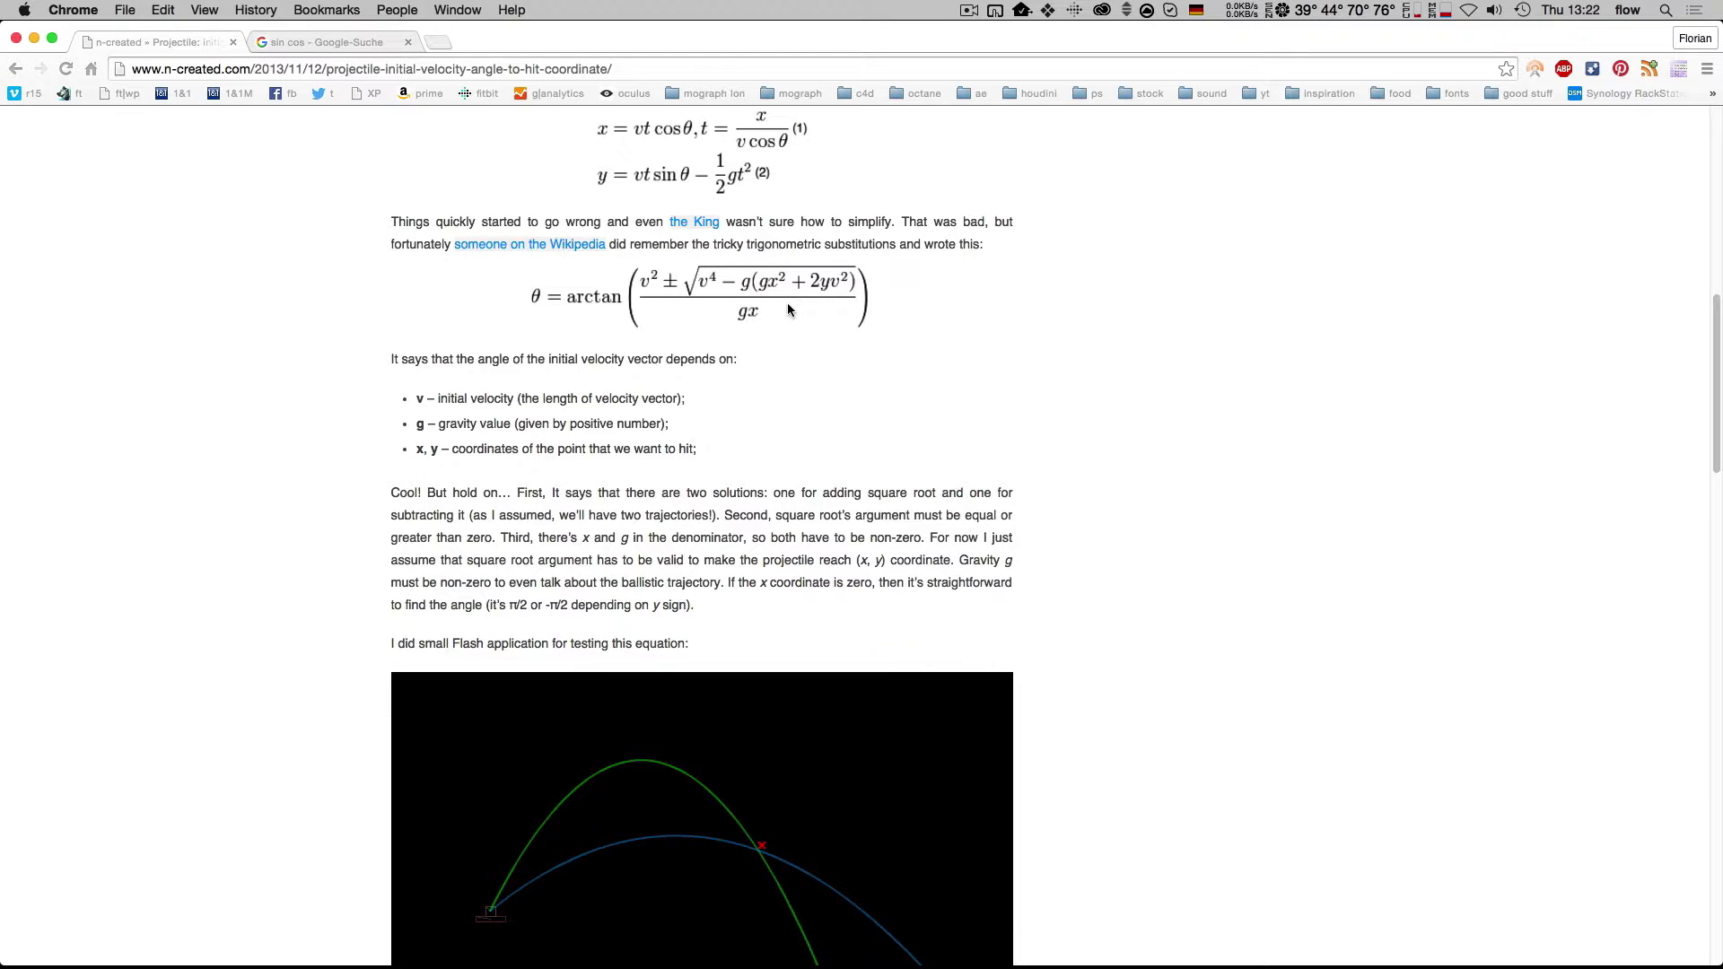
key(super+Tab)
right_click(527, 518)
click(326, 482)
click(134, 437)
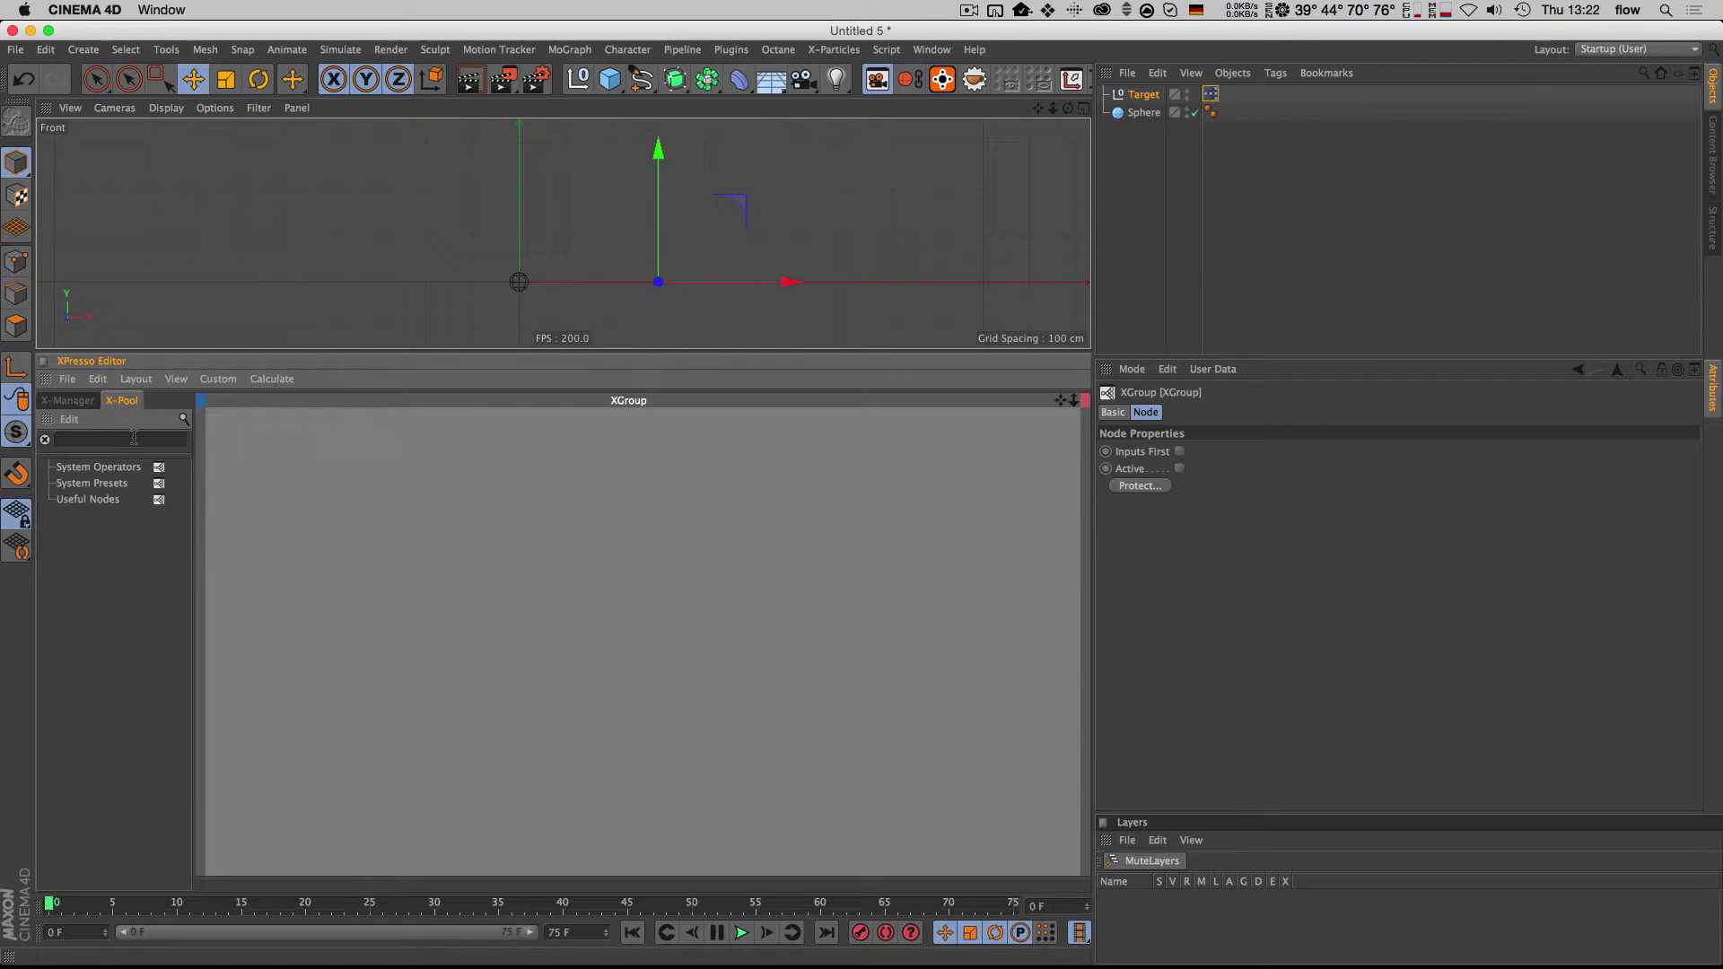
text(python)
drag(113, 513, 650, 567)
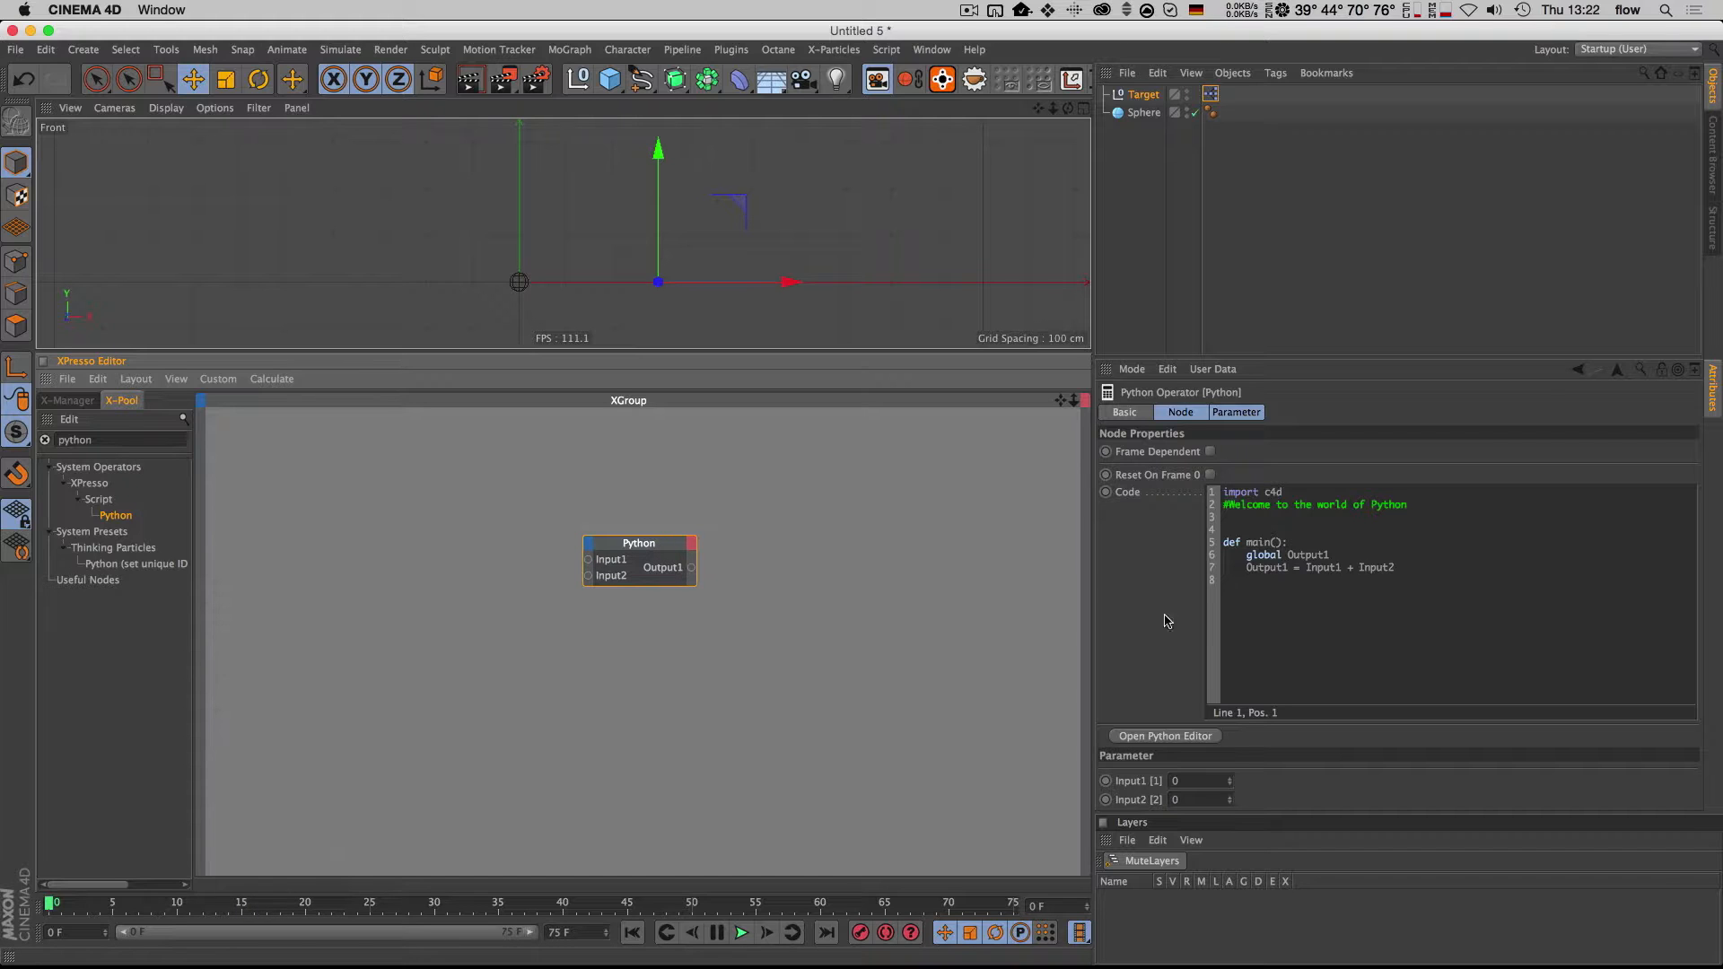
Step: Delete the default "Output1 = Input1 + Input2" line from the Python node's code
drag(1246, 568, 1397, 570)
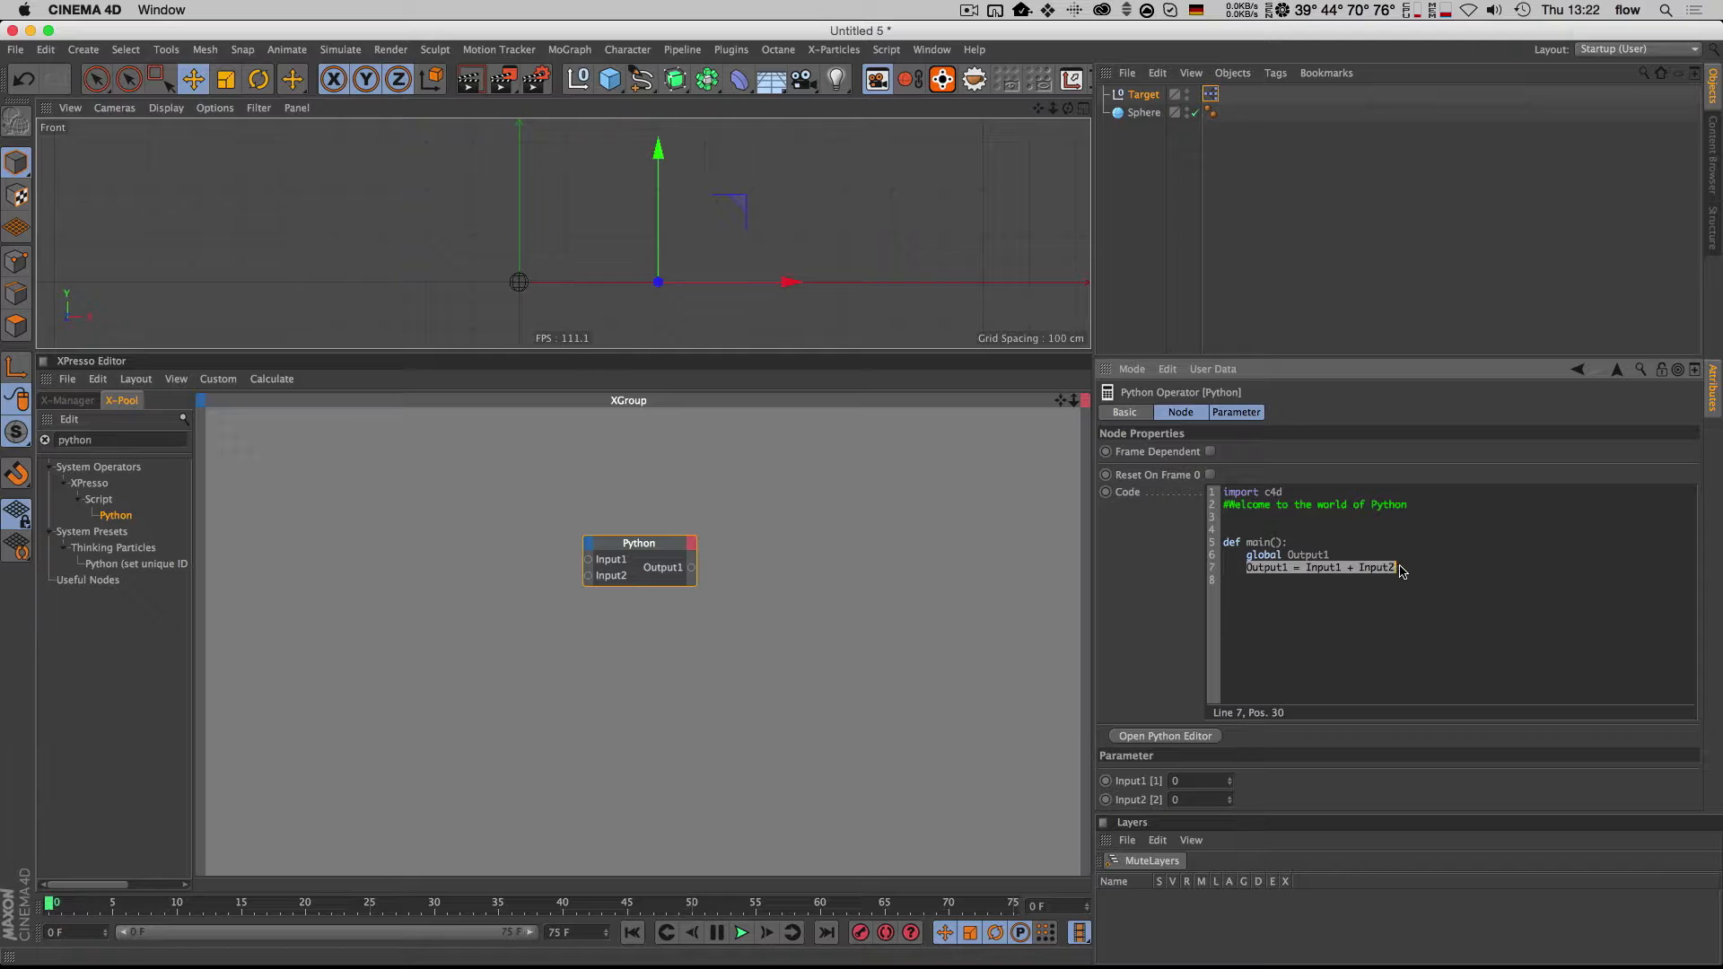
key(Delete)
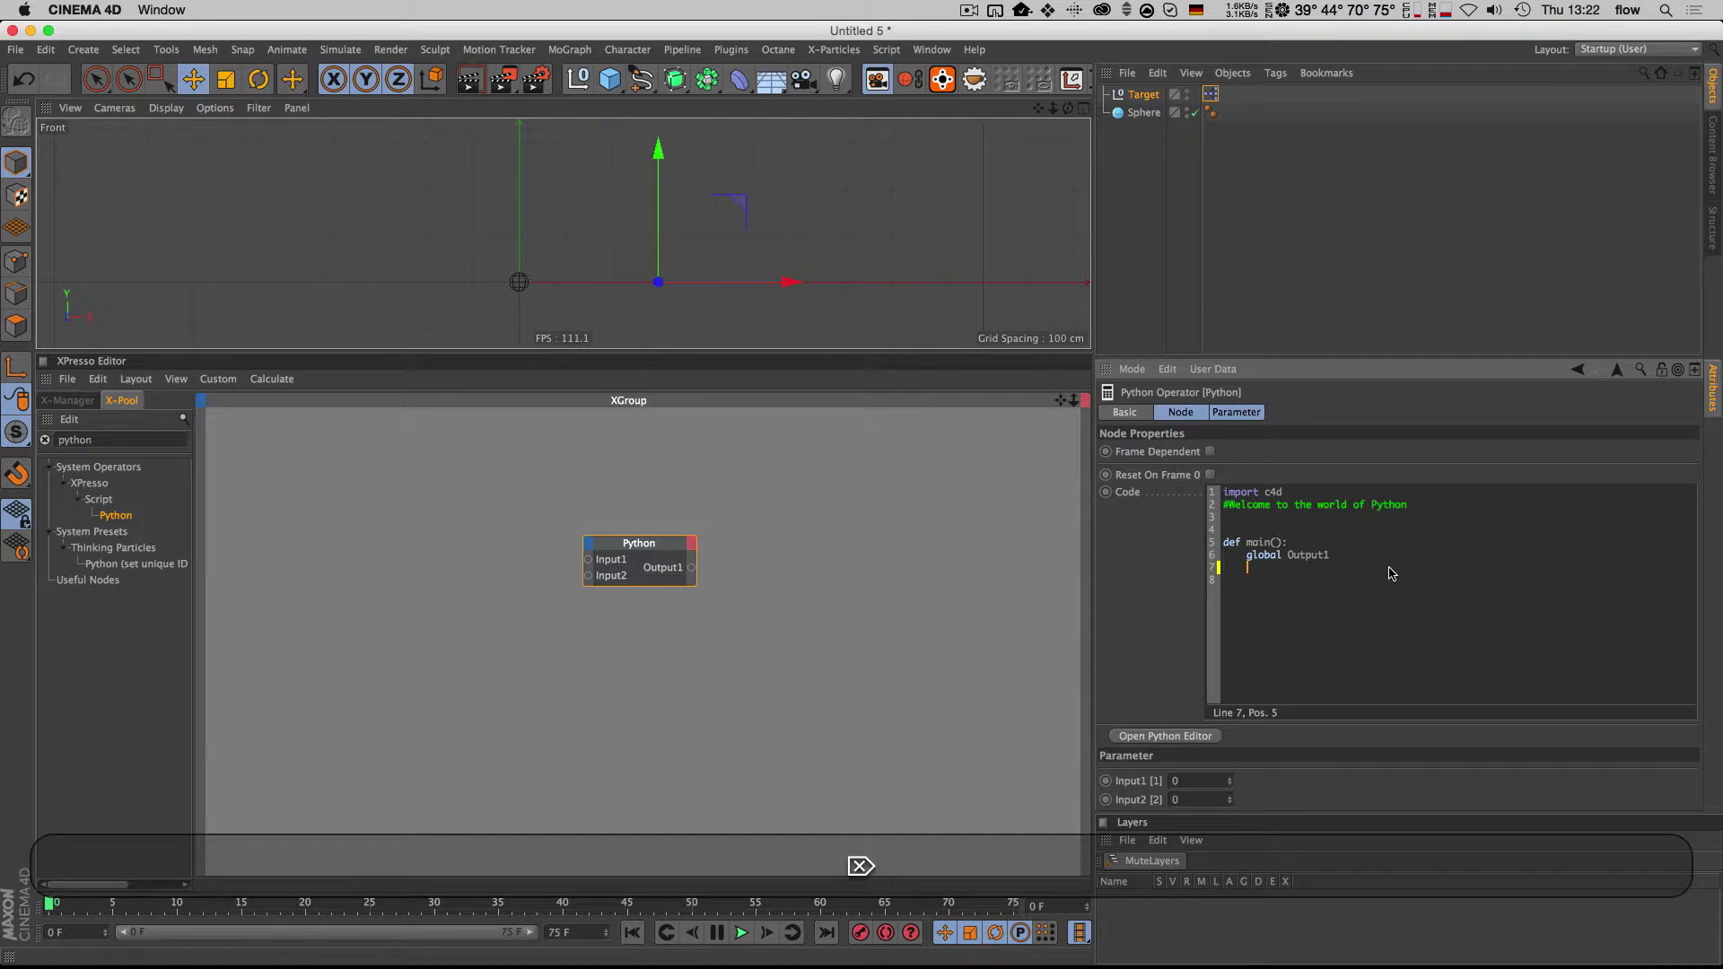
right_click(604, 562)
click(957, 605)
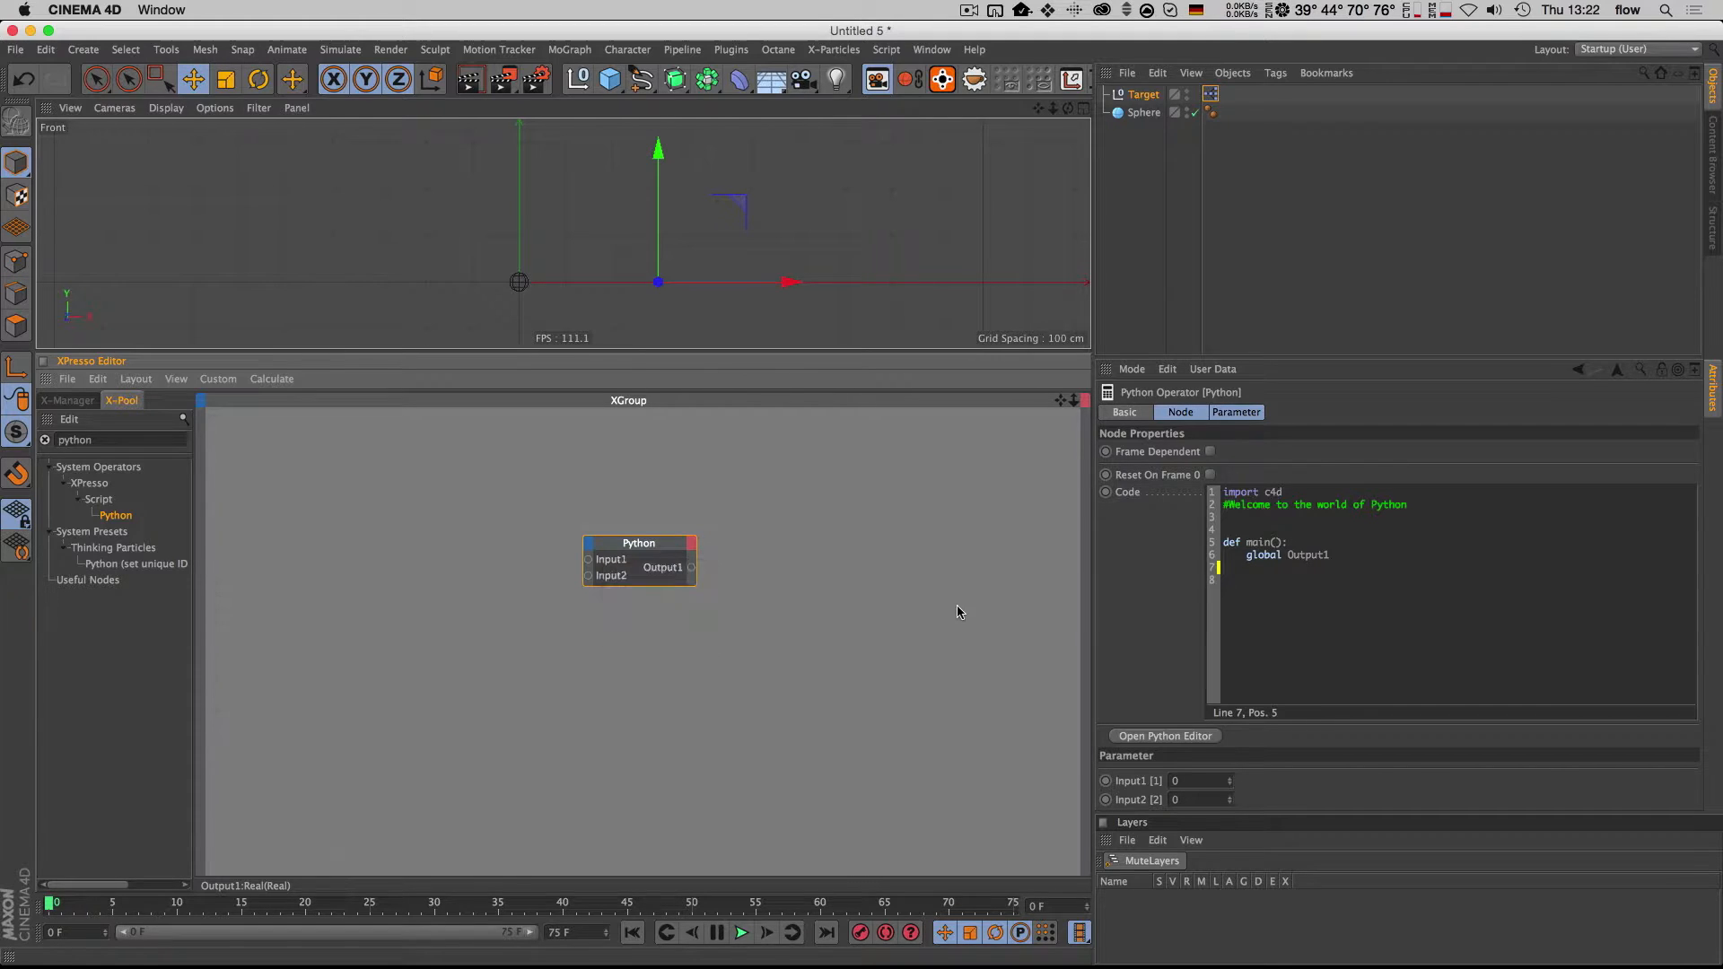
Step: Check the launch-angle formula in Chrome and, back in Cinema 4D, rename the Python node's two inputs to dX and dY
key(super+Tab)
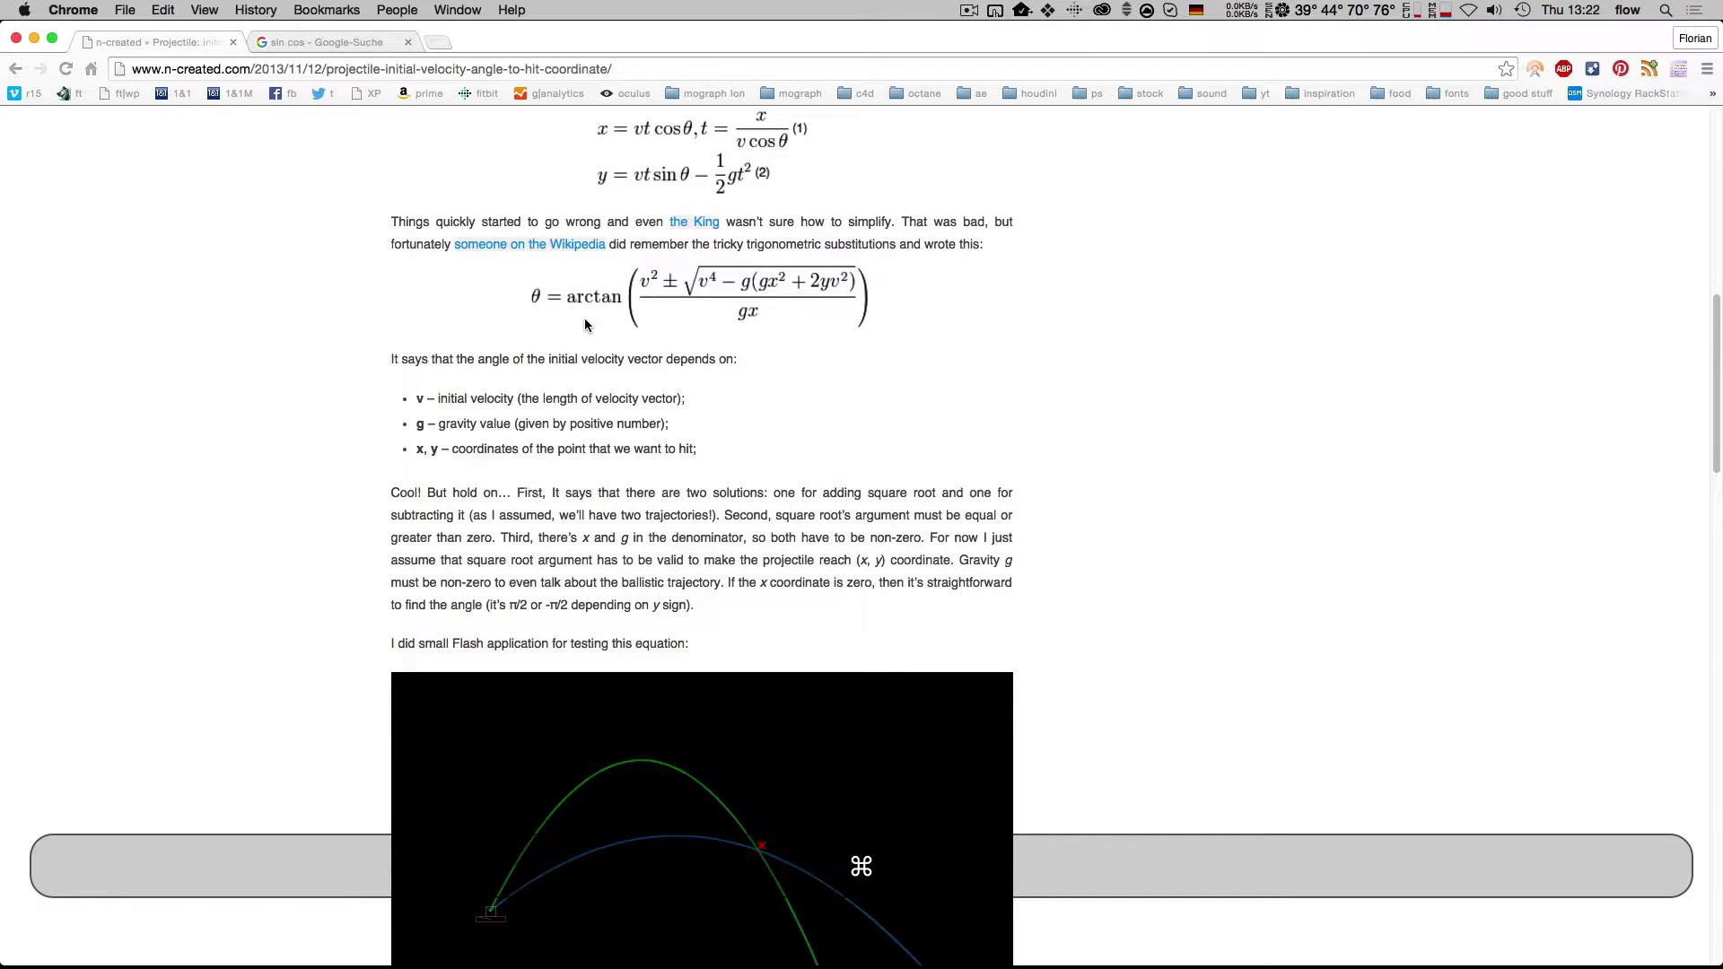
scroll(596, 348, up, 2)
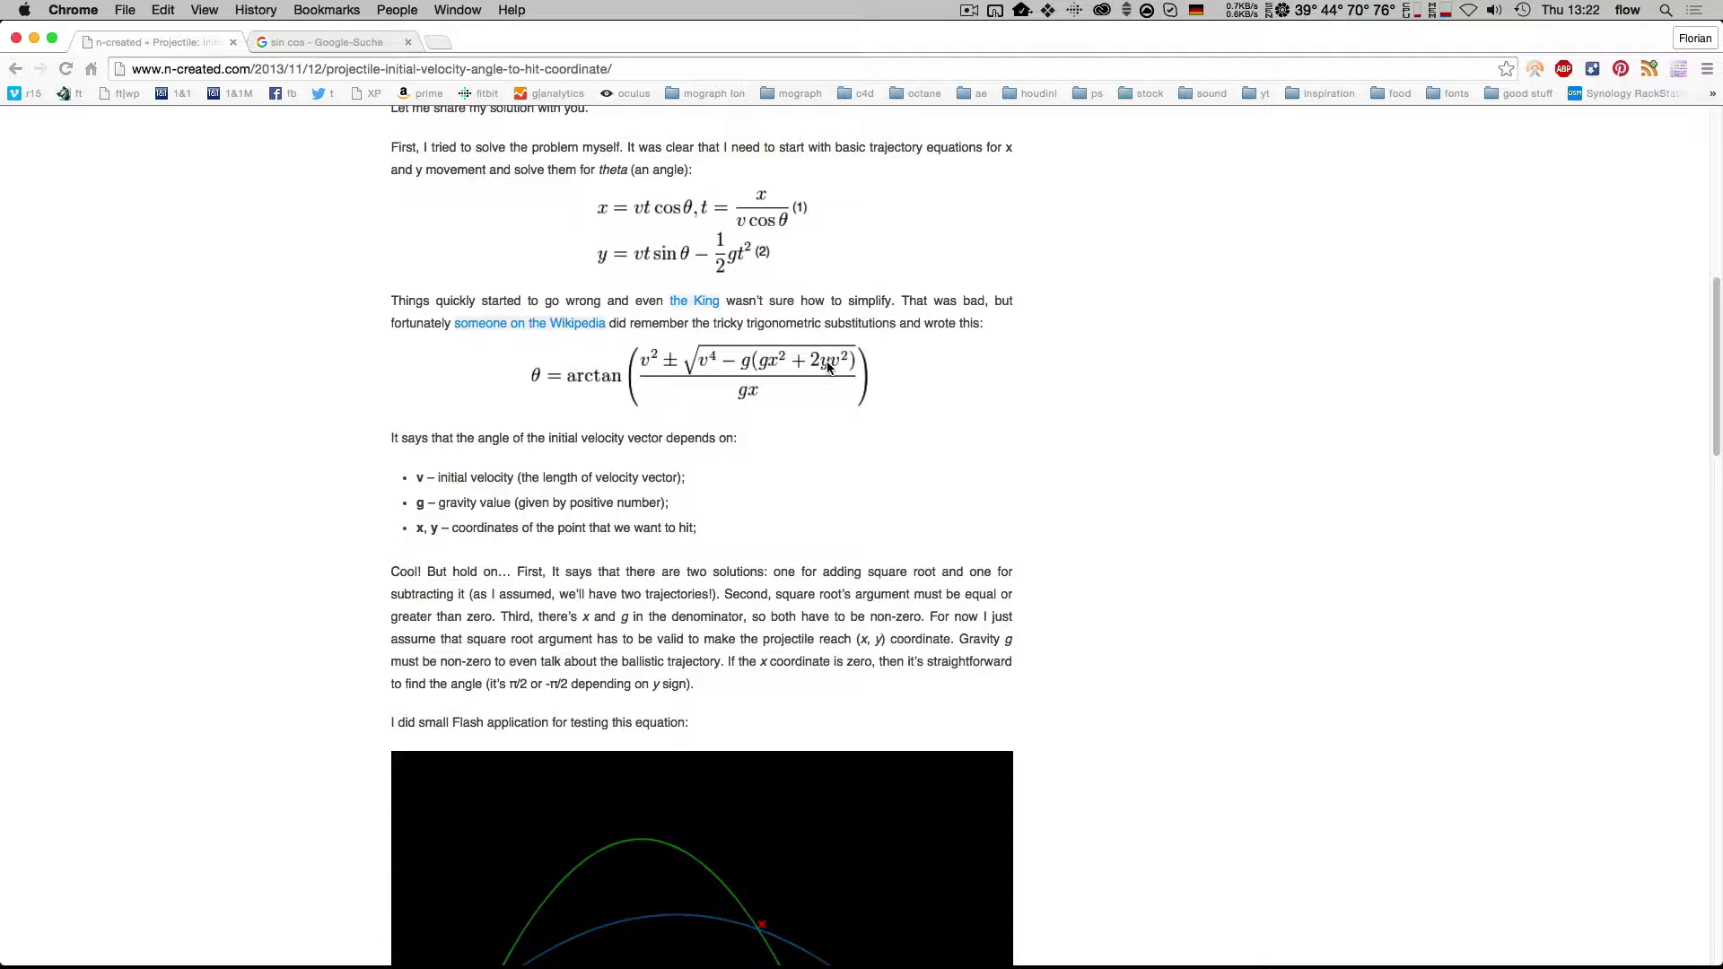
key(super+Tab)
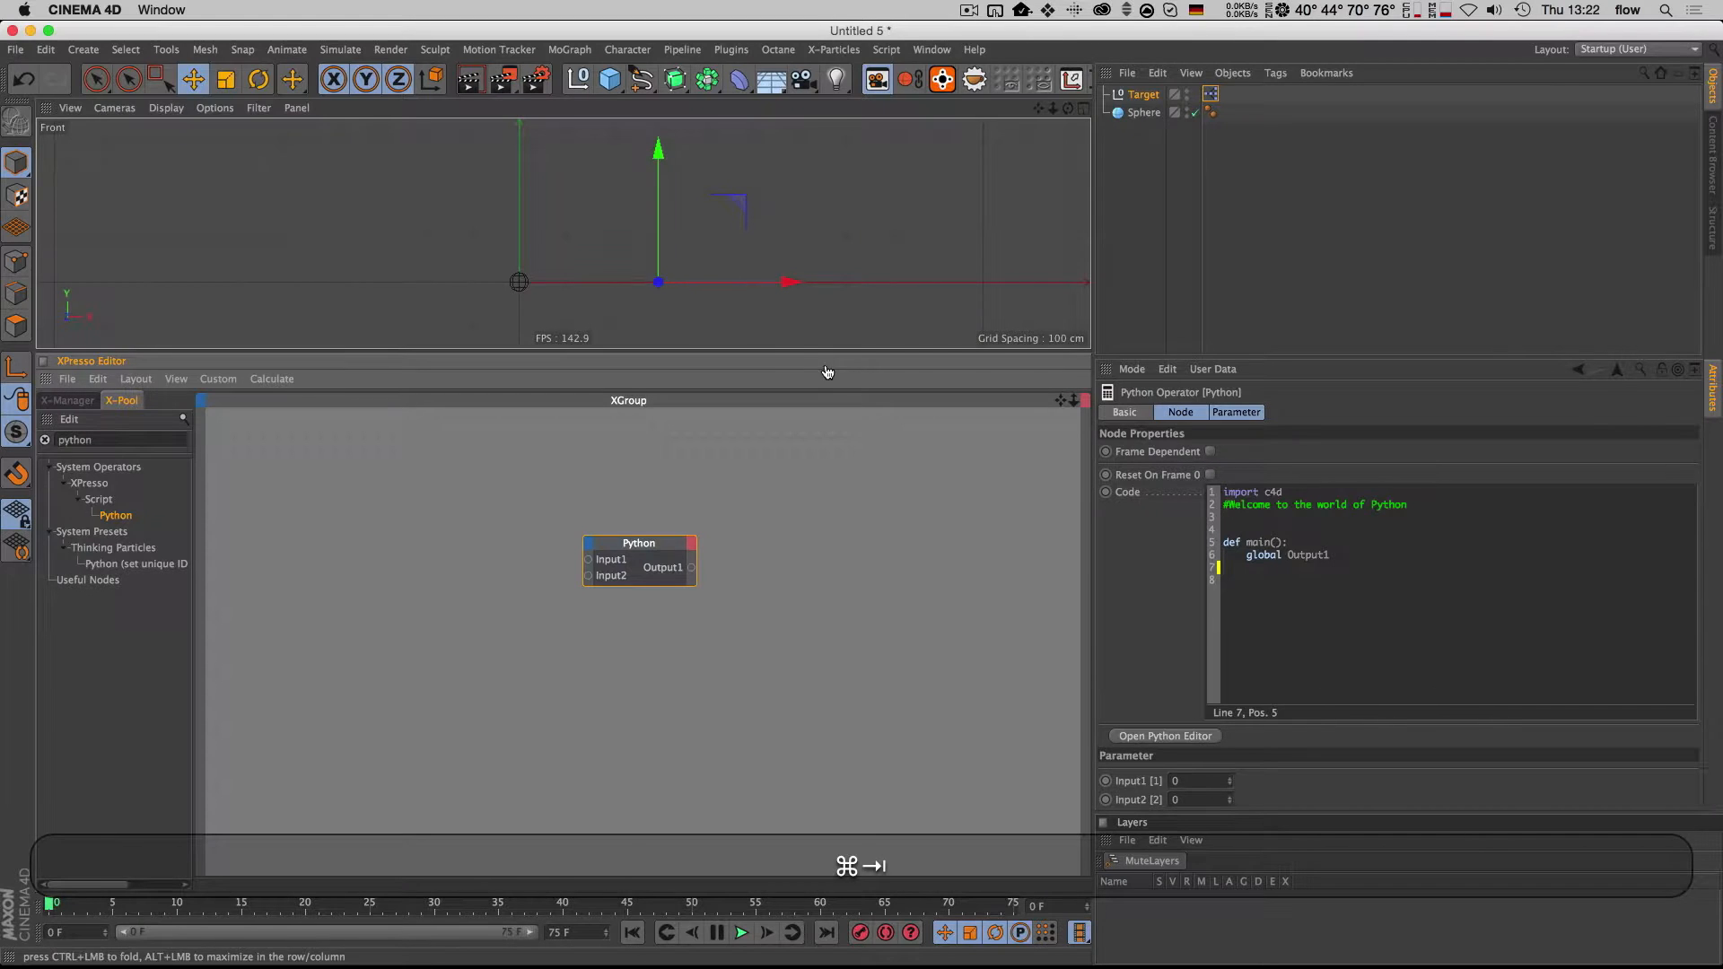
right_click(600, 559)
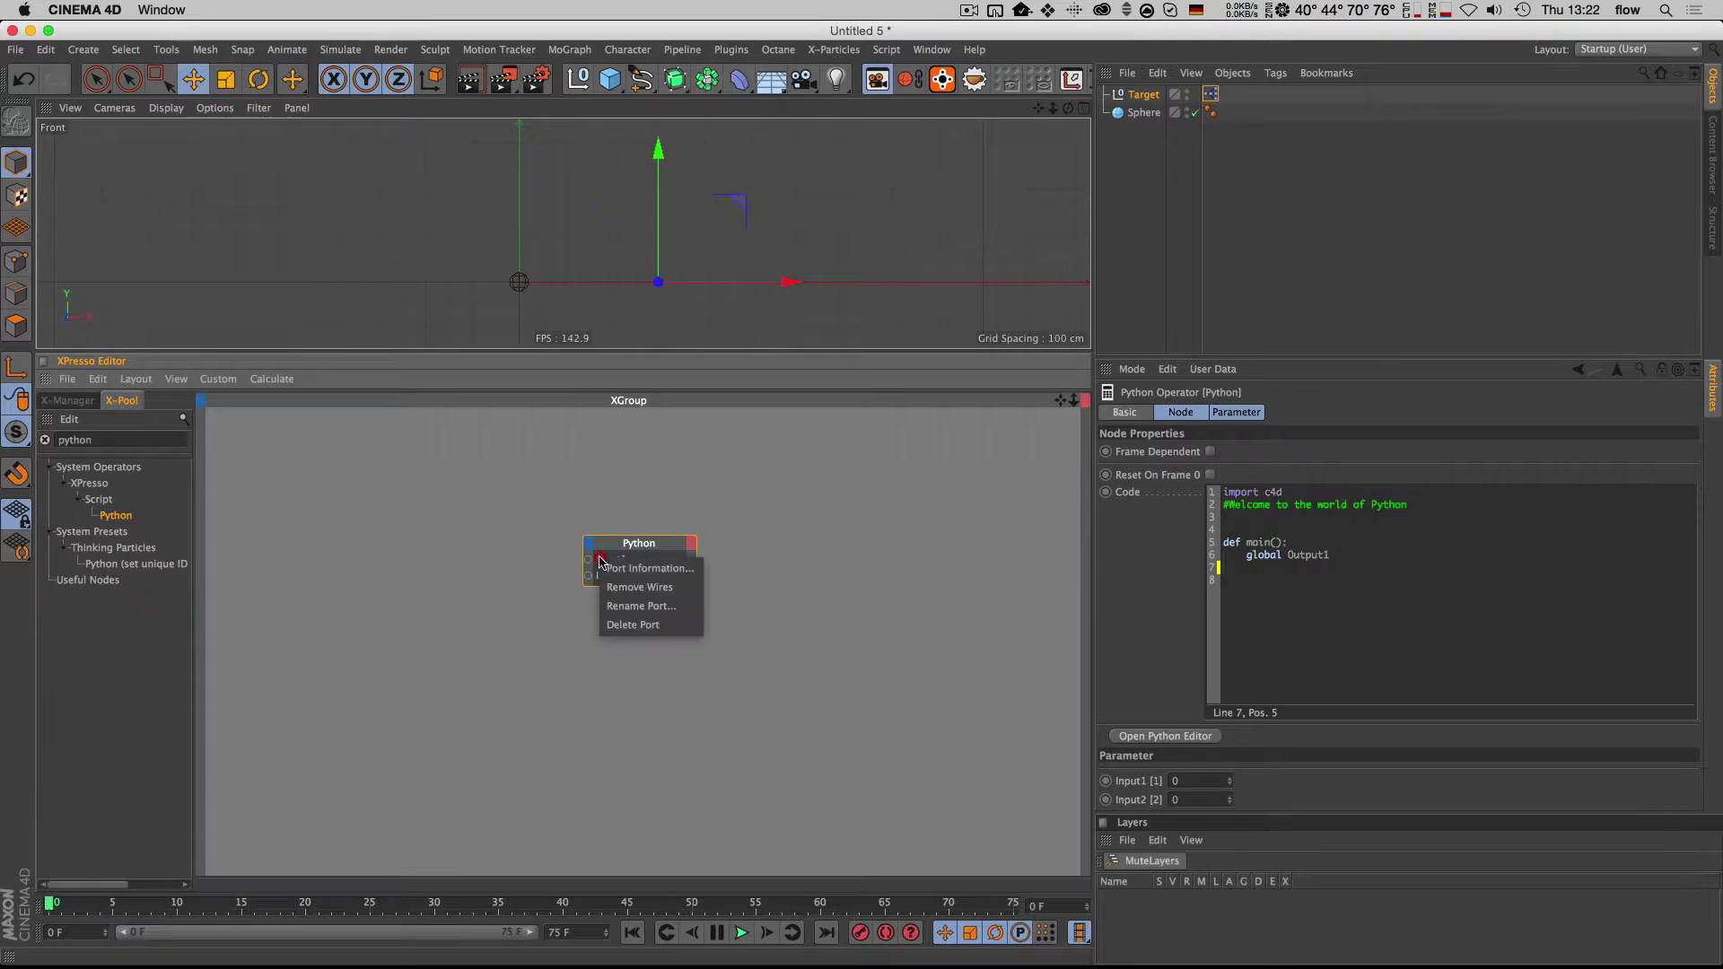
click(649, 608)
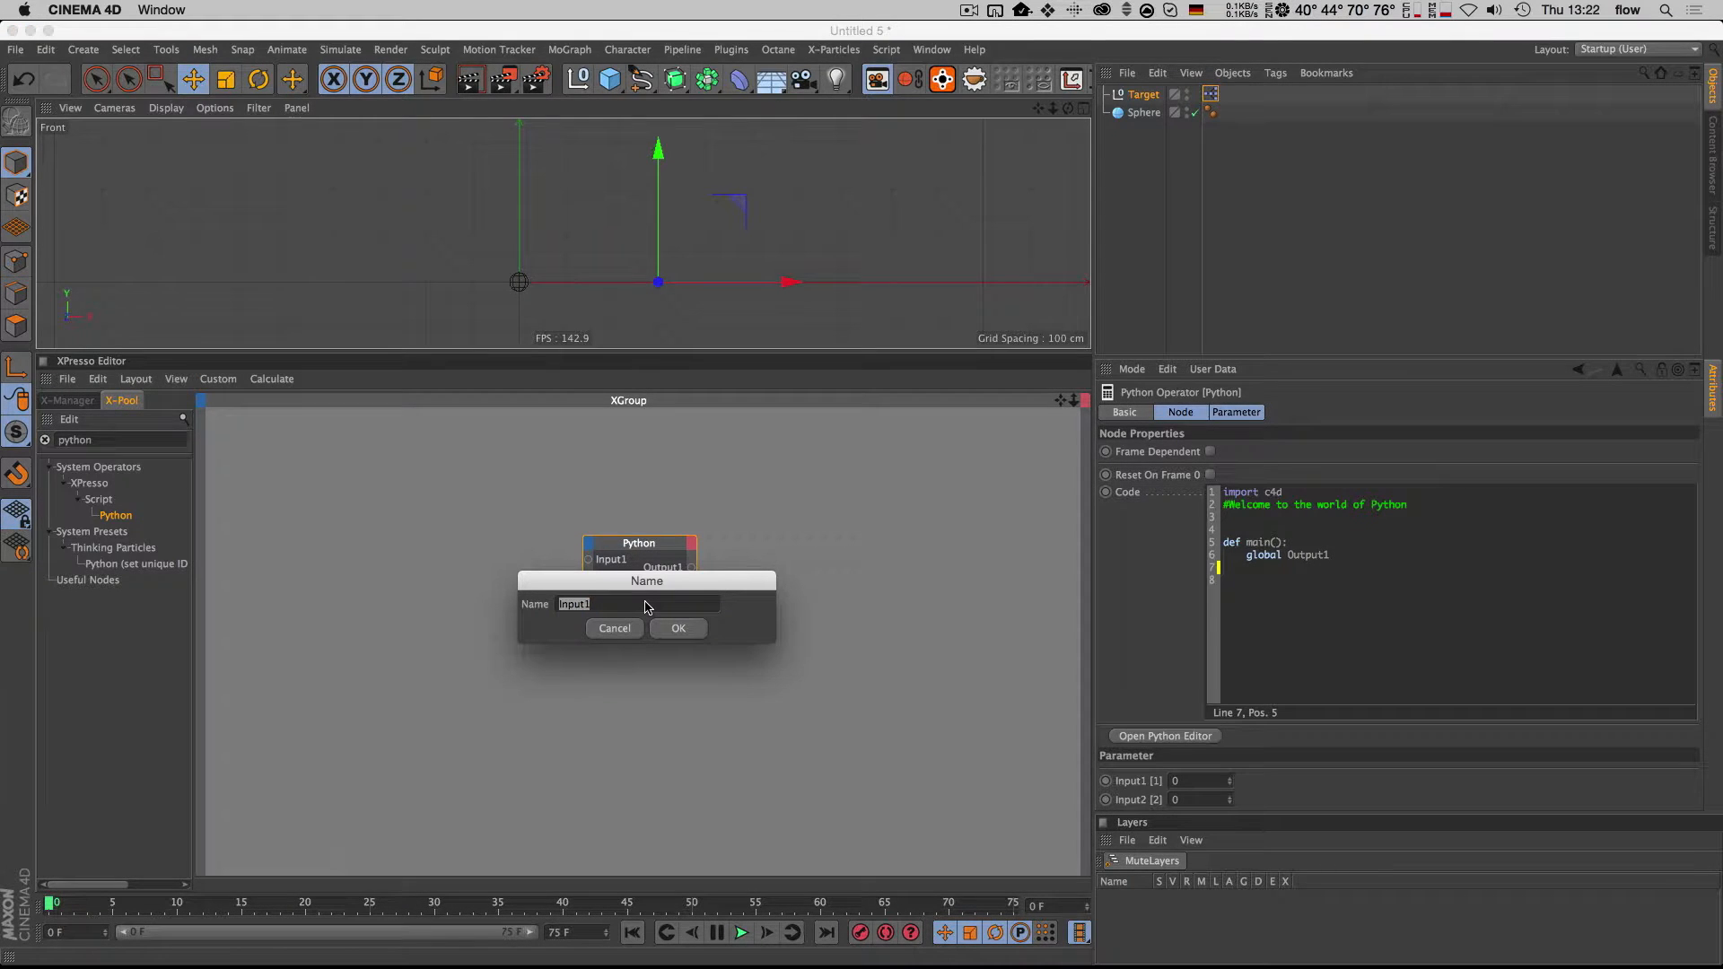
text(dX)
key(shift+Return)
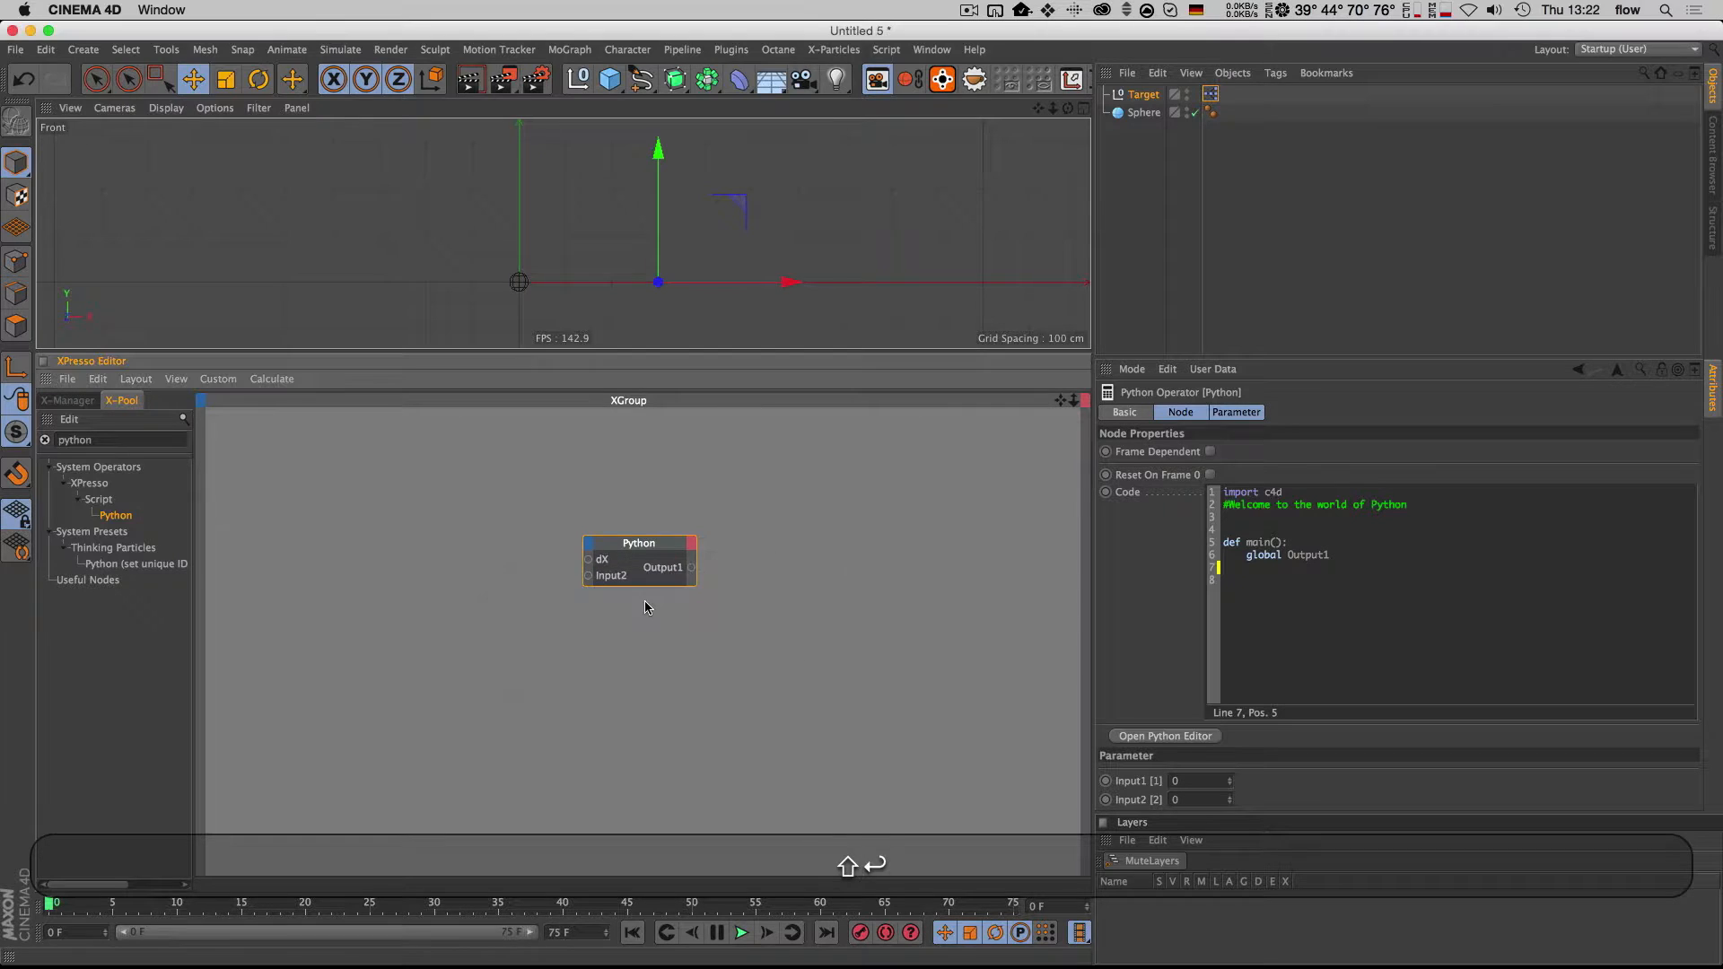
right_click(616, 577)
click(642, 626)
text(dY)
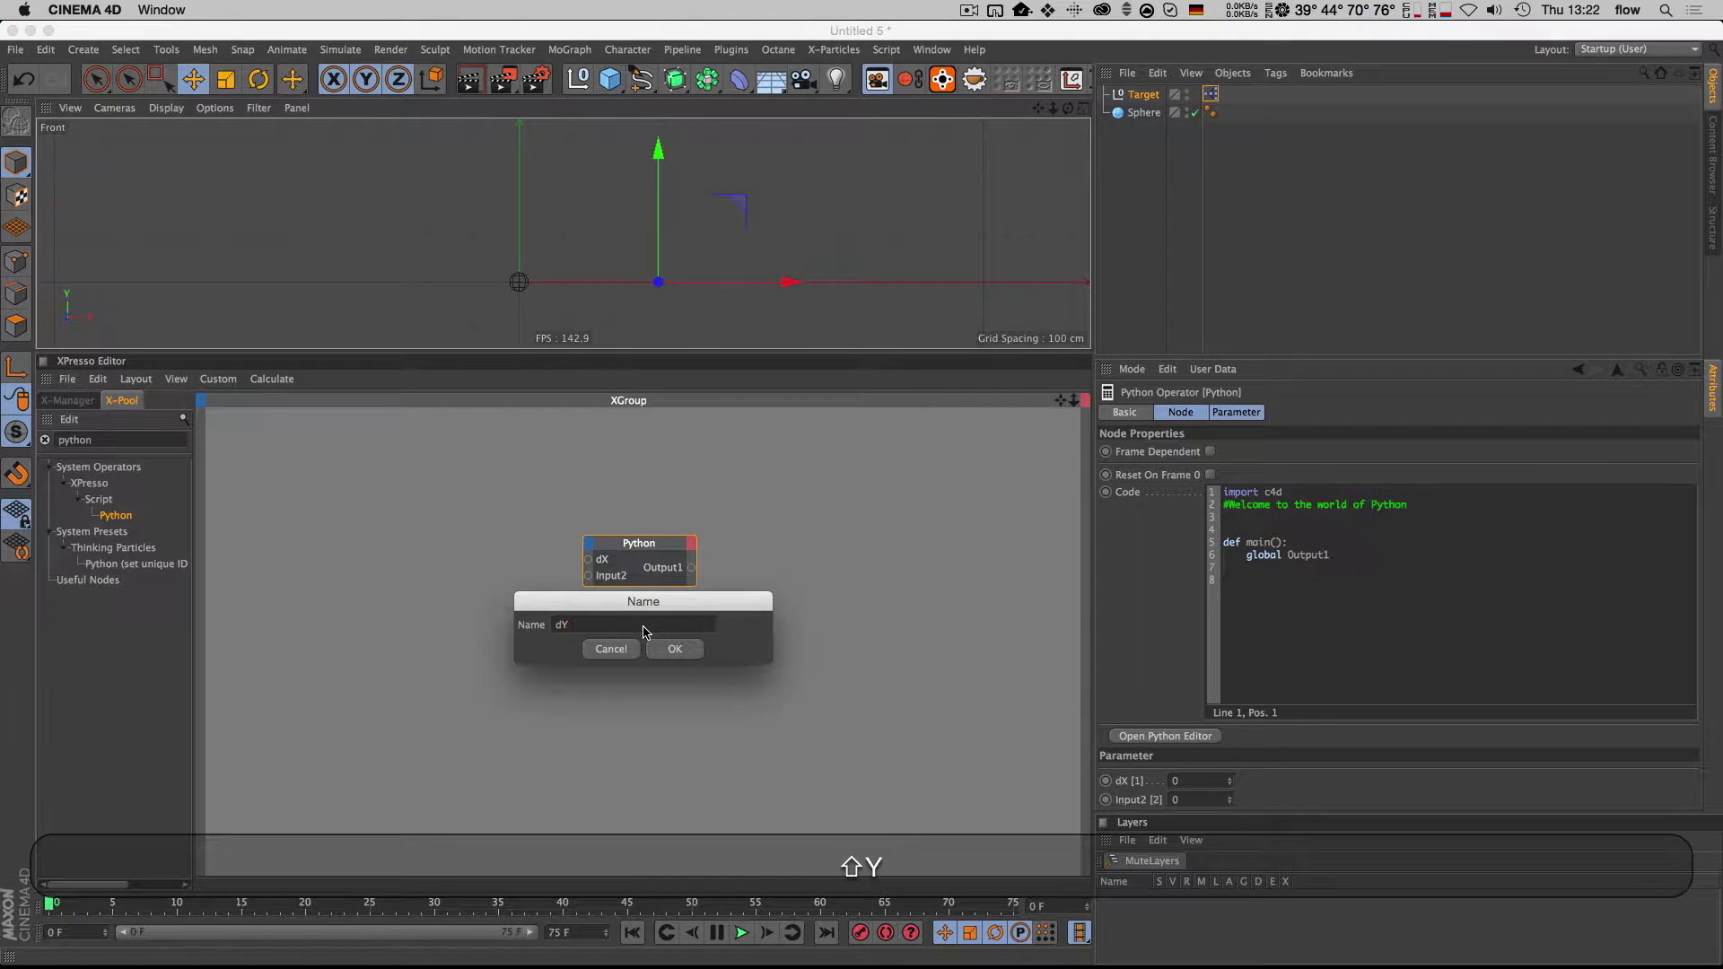
key(shift+Return)
Step: Add a third input port of type Float to the Python node and name it v
click(589, 544)
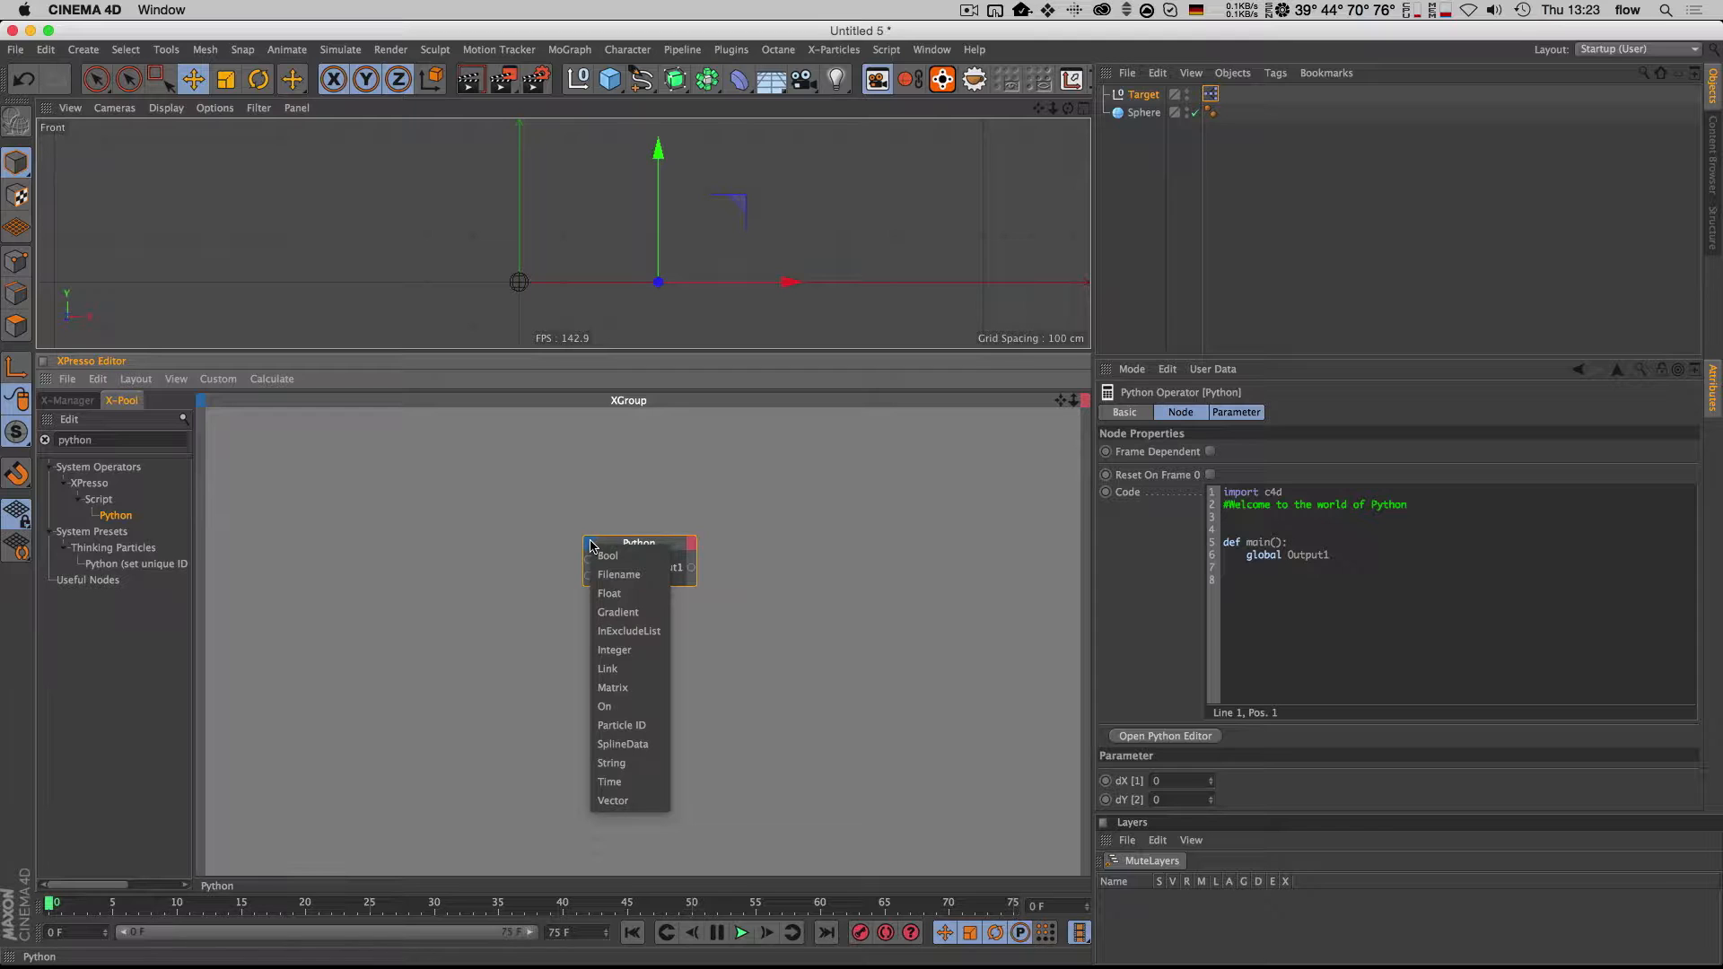
click(617, 594)
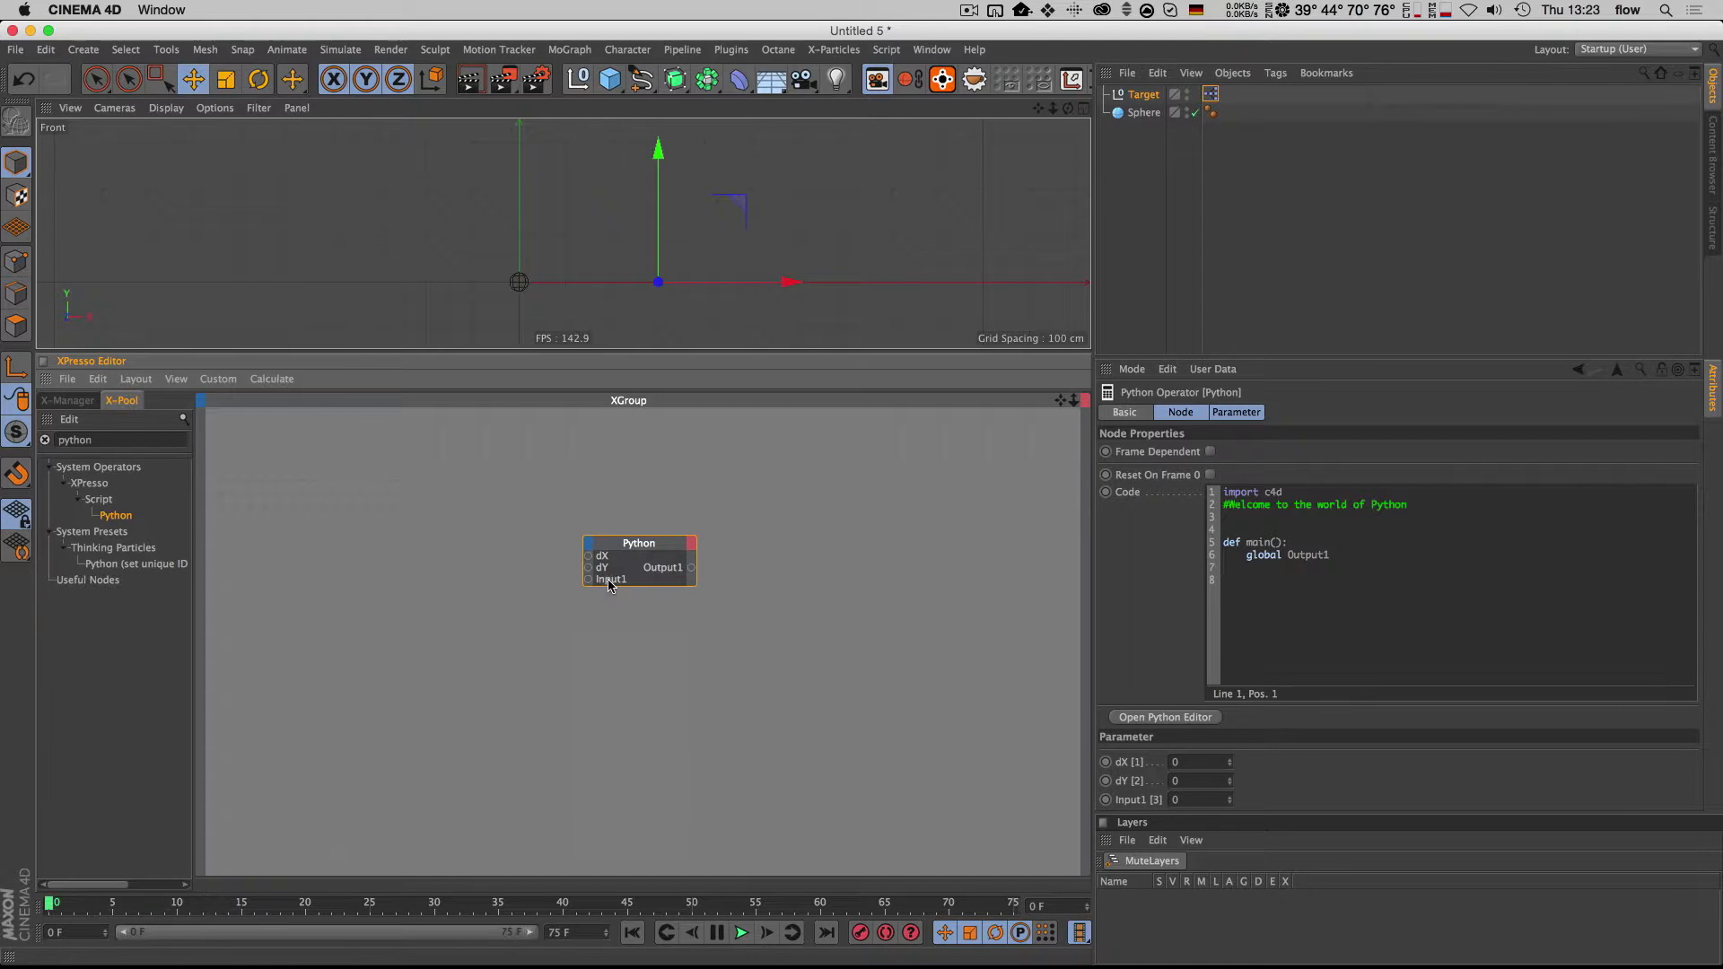
right_click(607, 579)
click(629, 627)
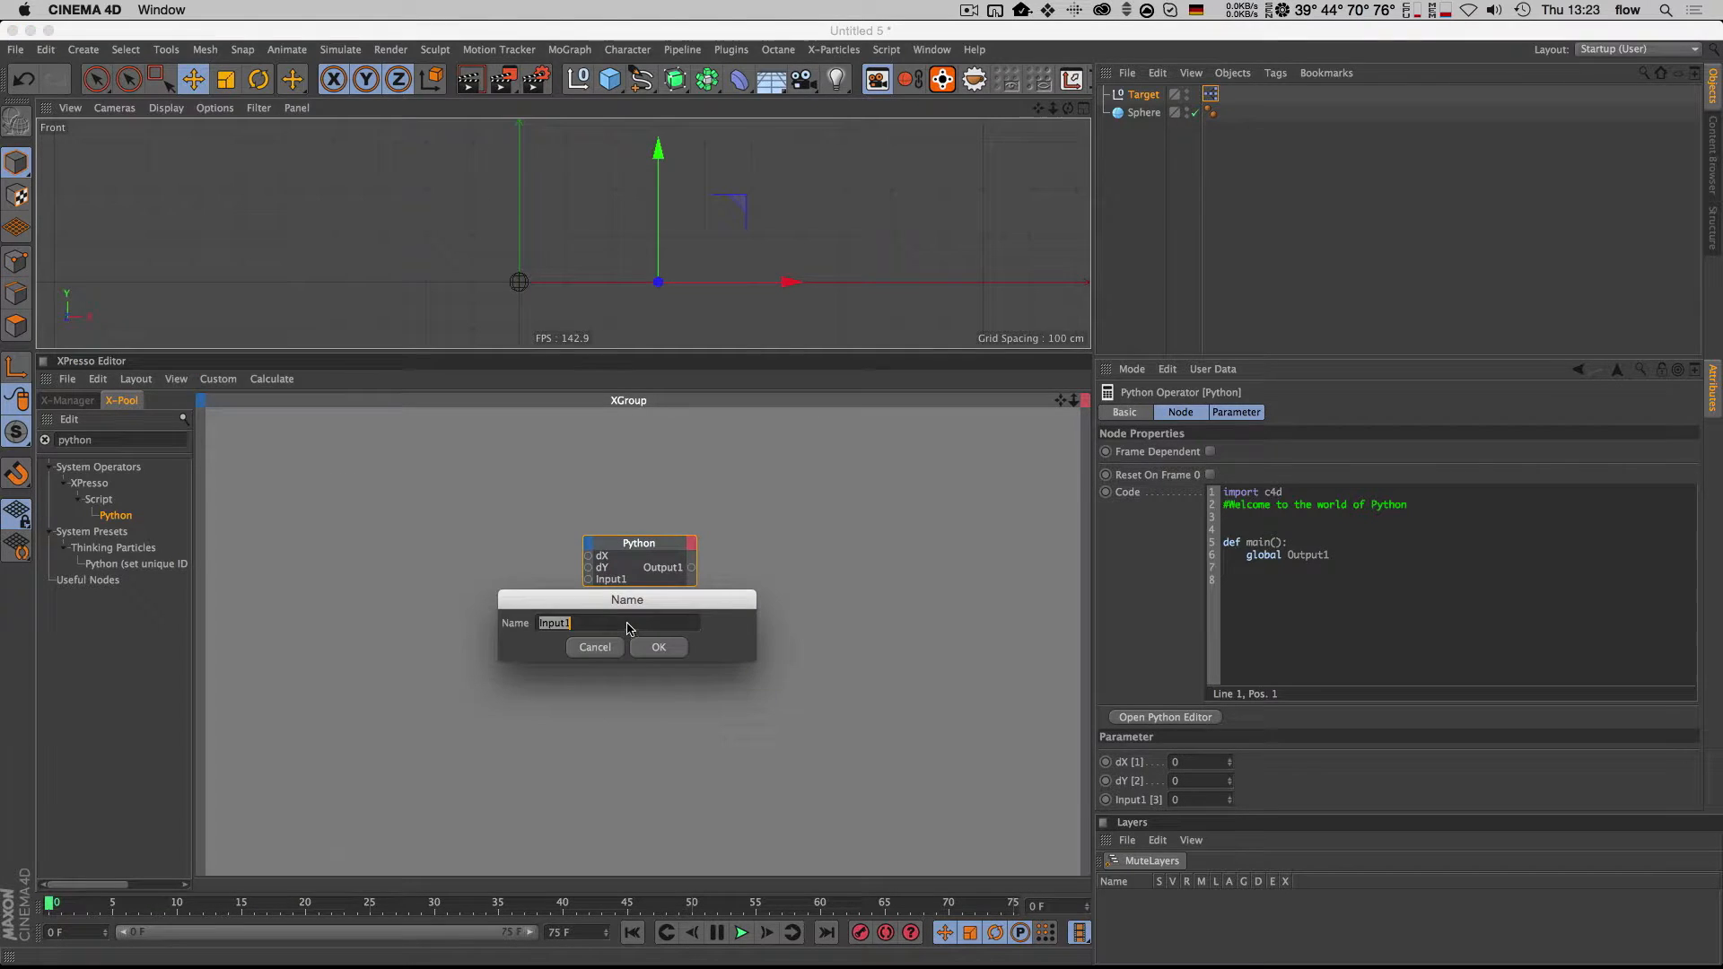
text(v)
key(Return)
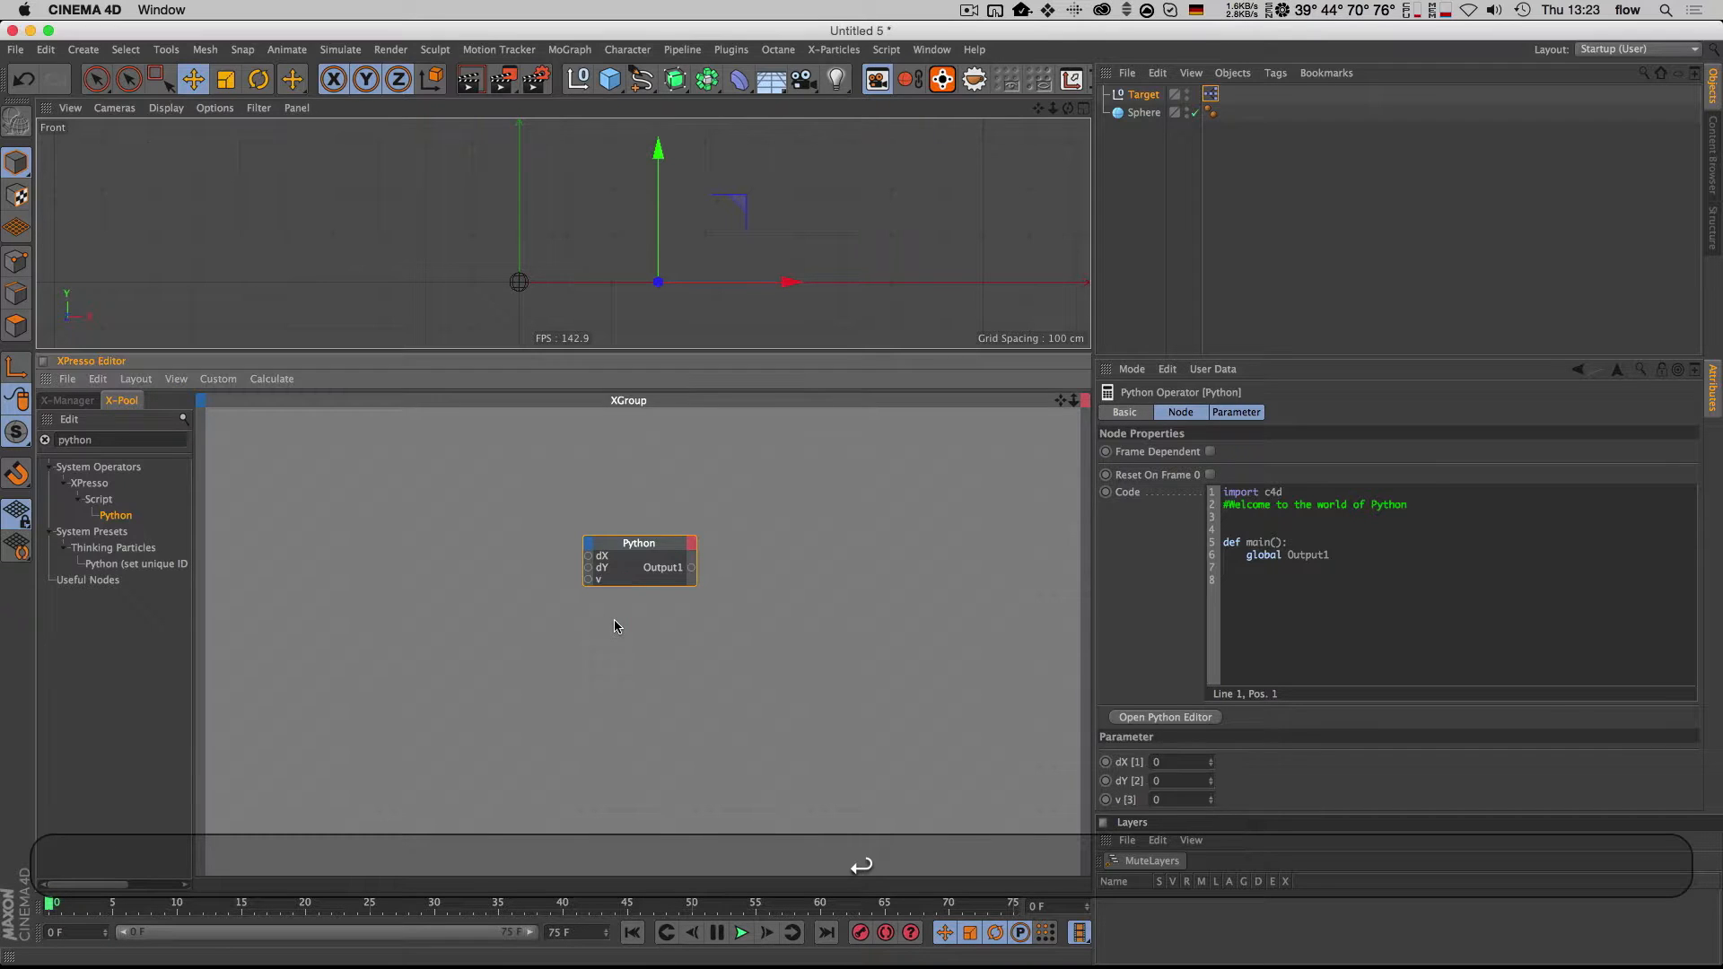
Step: Add a fourth Float input port named g and resize the Python node to fit its ports
click(588, 542)
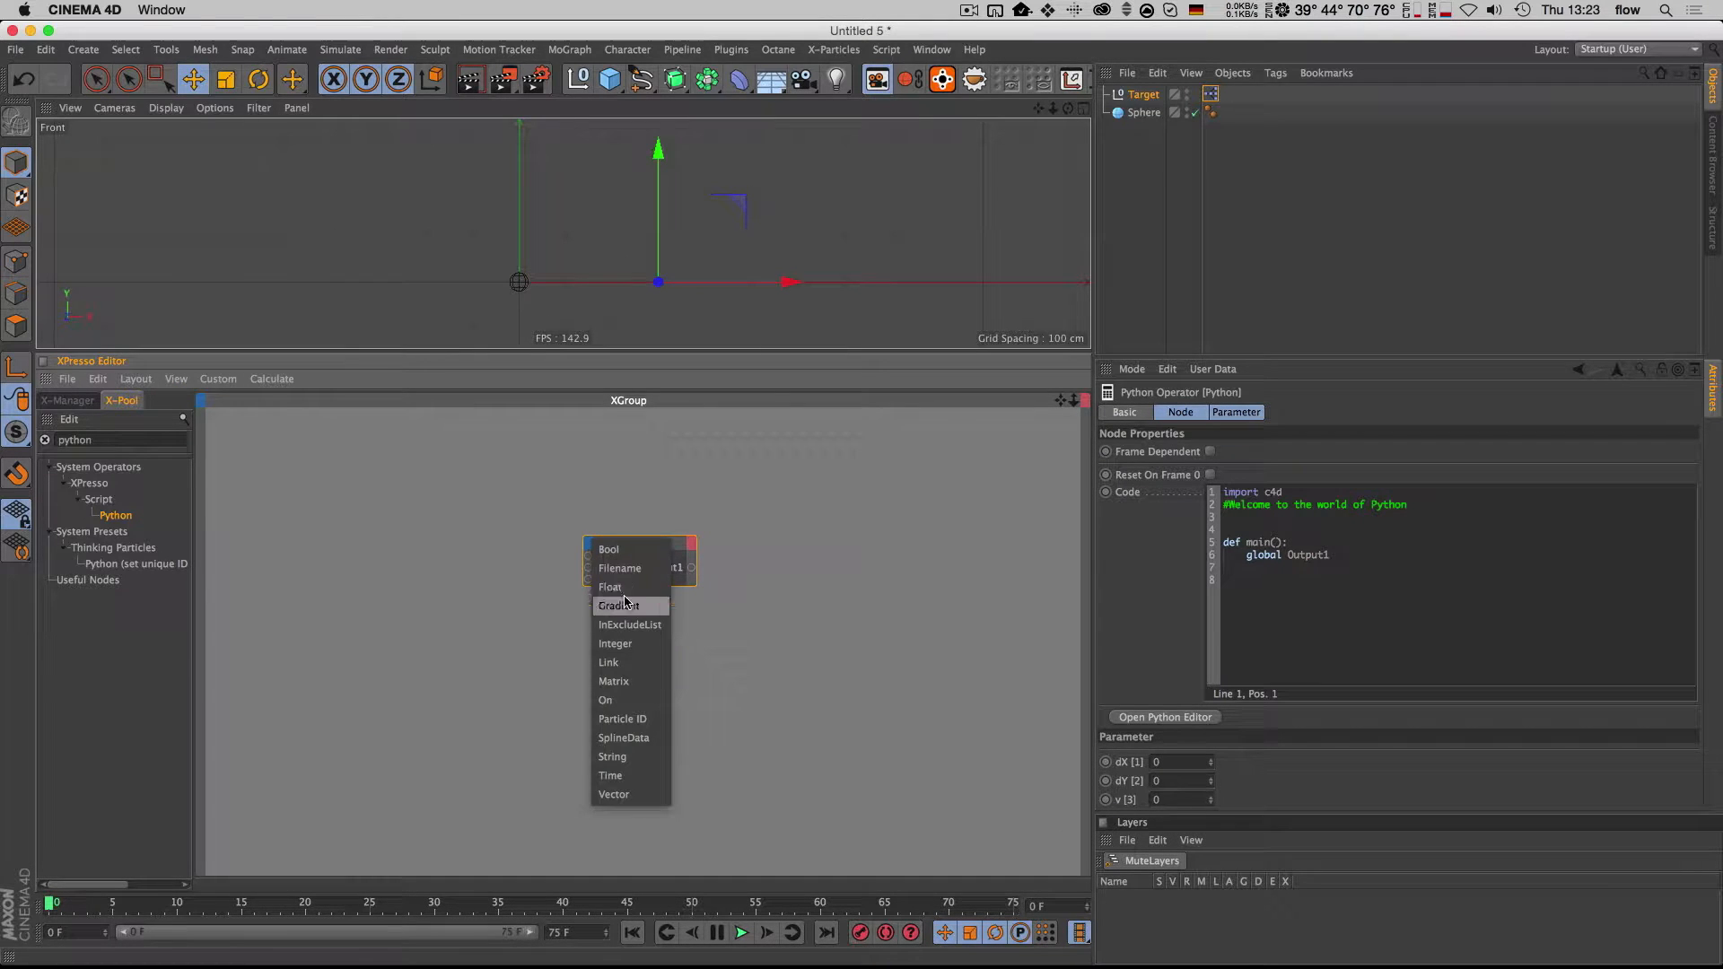
click(619, 595)
right_click(600, 581)
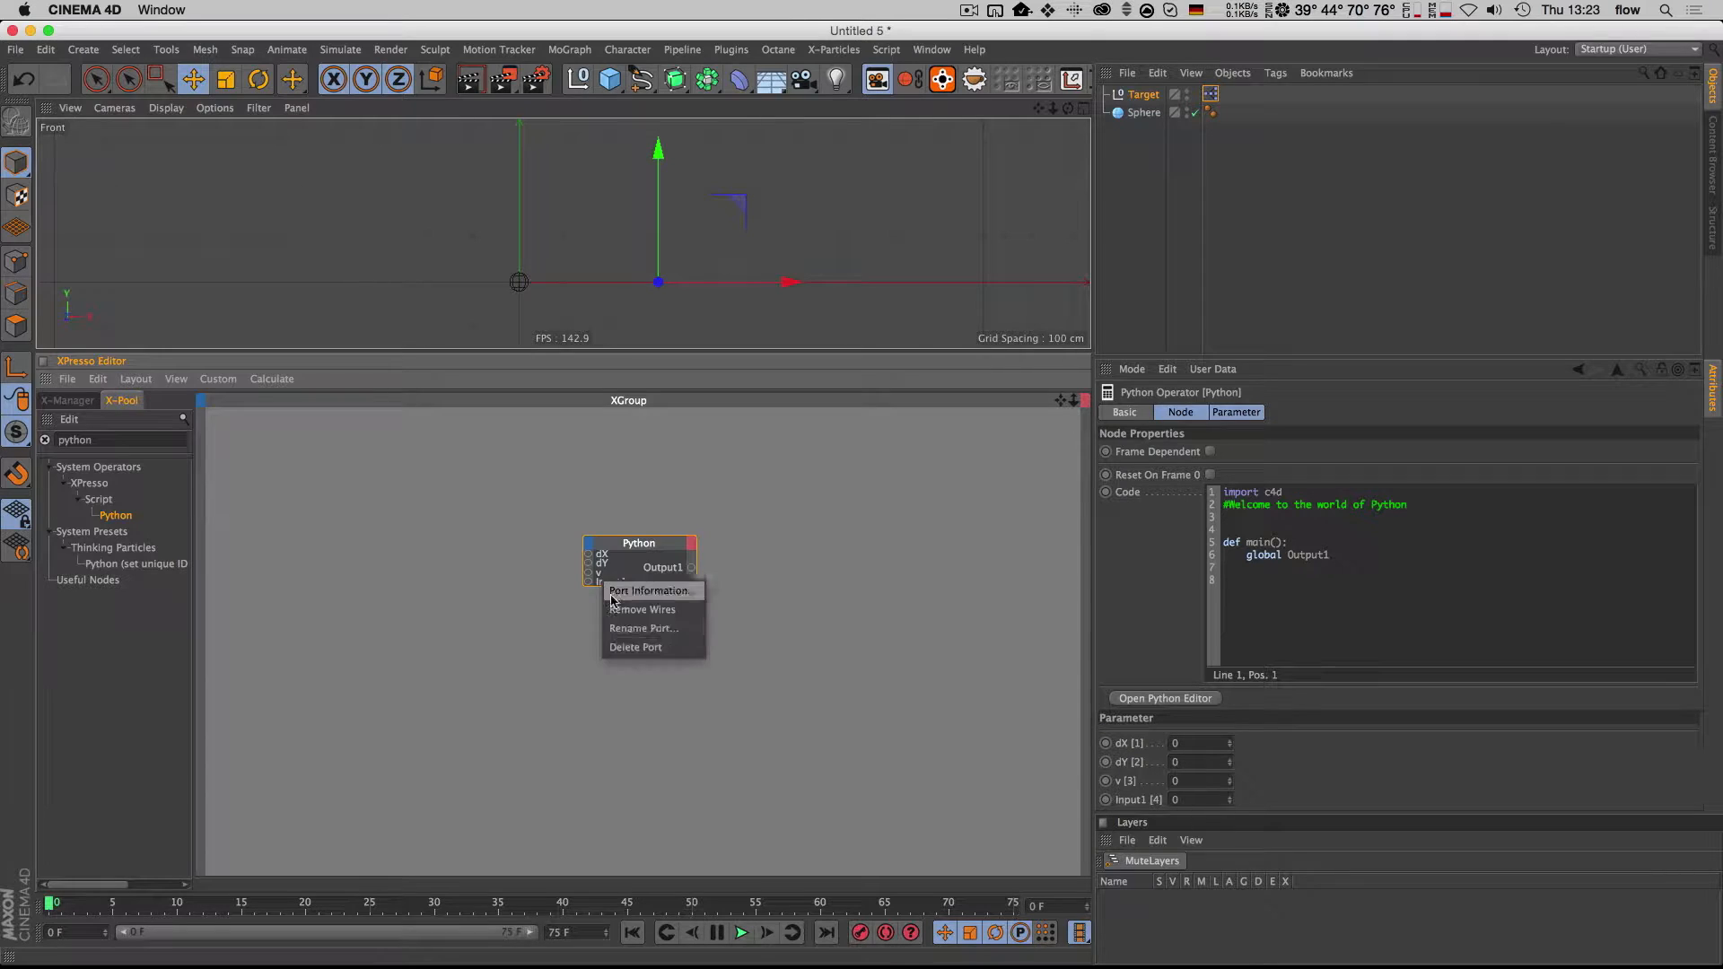
click(622, 624)
text(g)
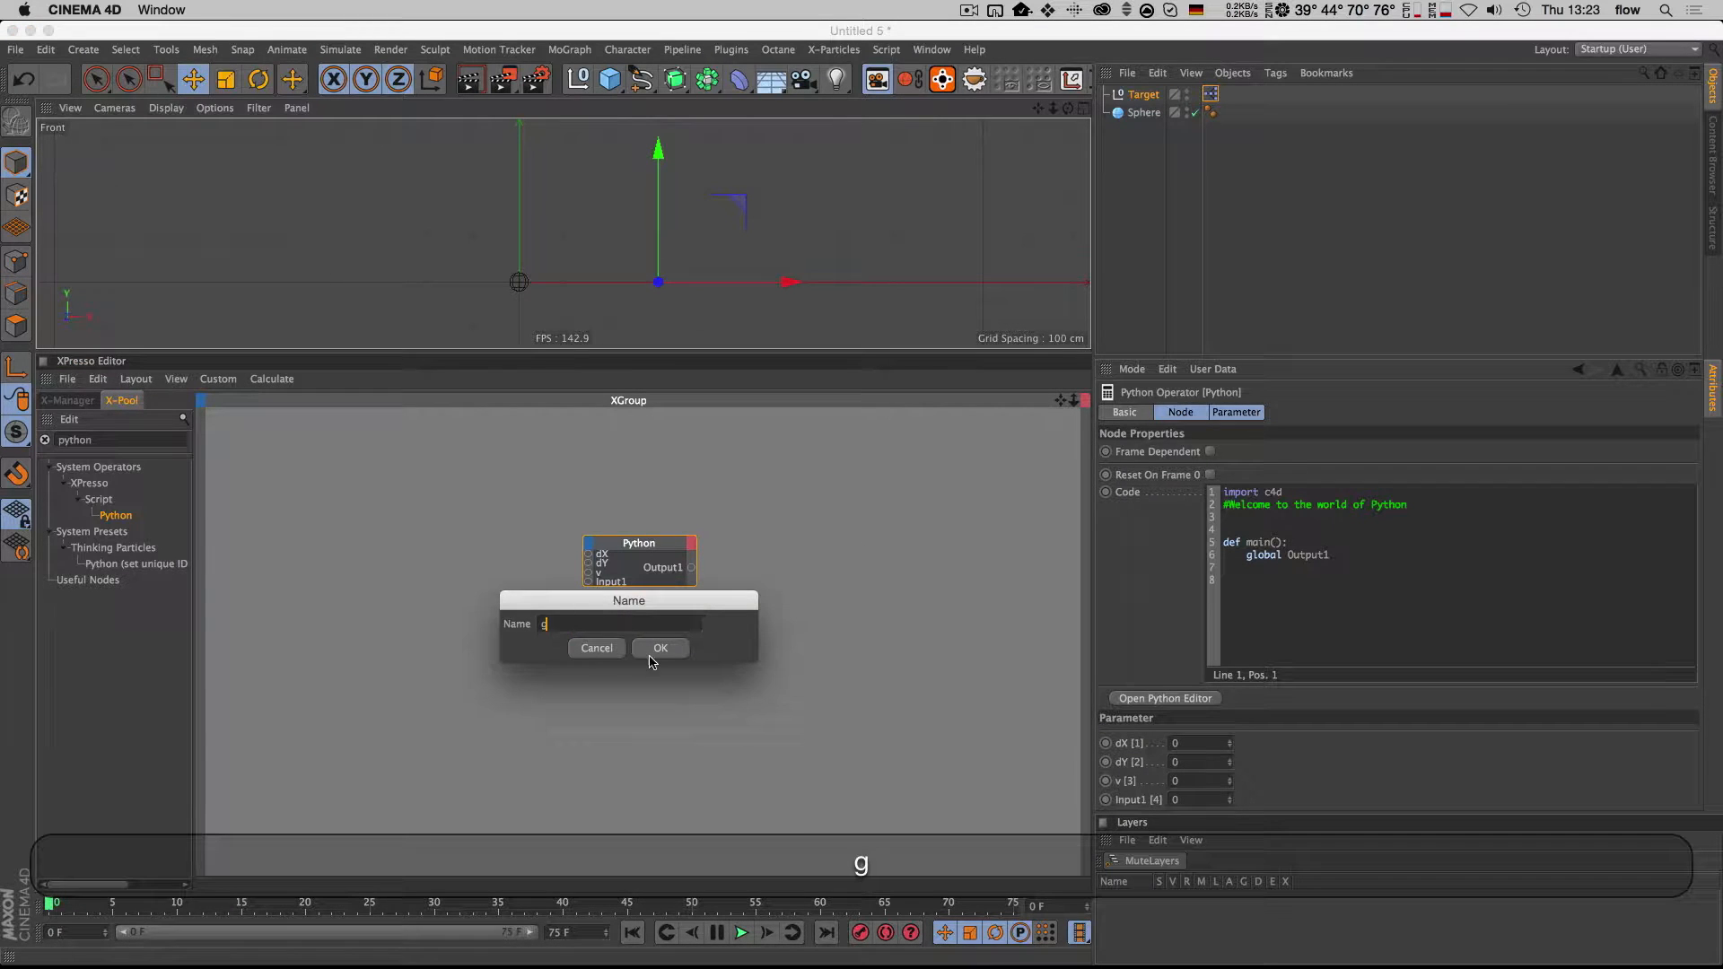
click(660, 647)
super+click(635, 548)
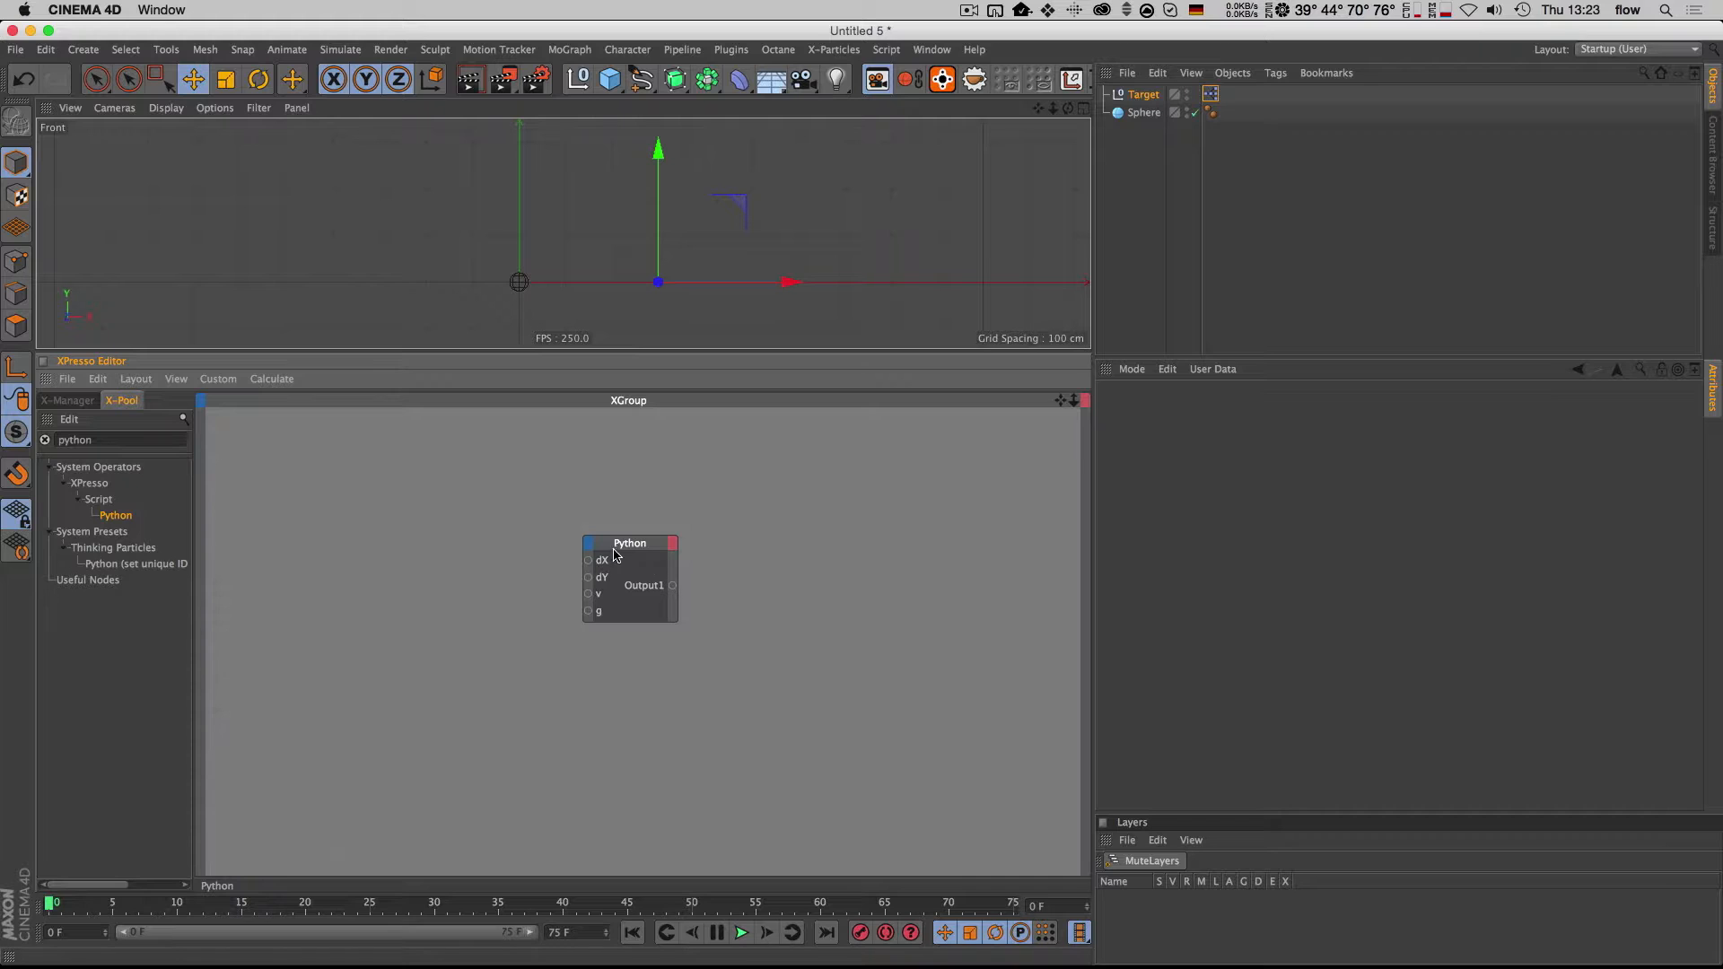
Step: Rename the Python node's output port to ang
right_click(652, 592)
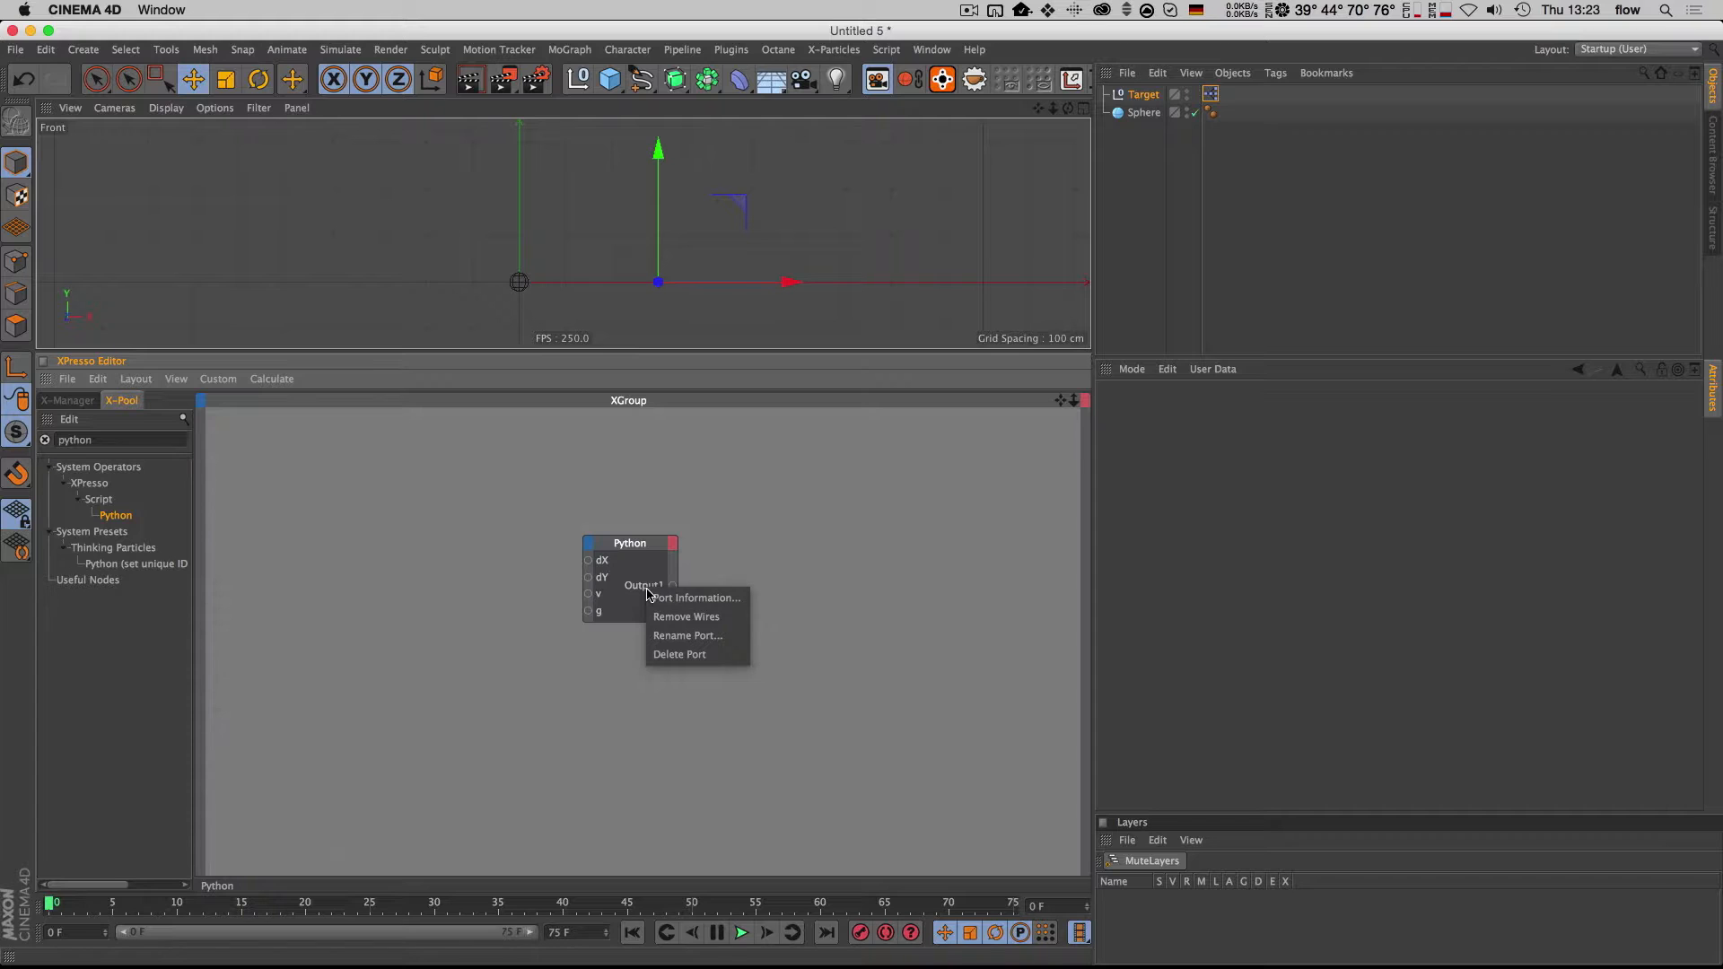
click(665, 635)
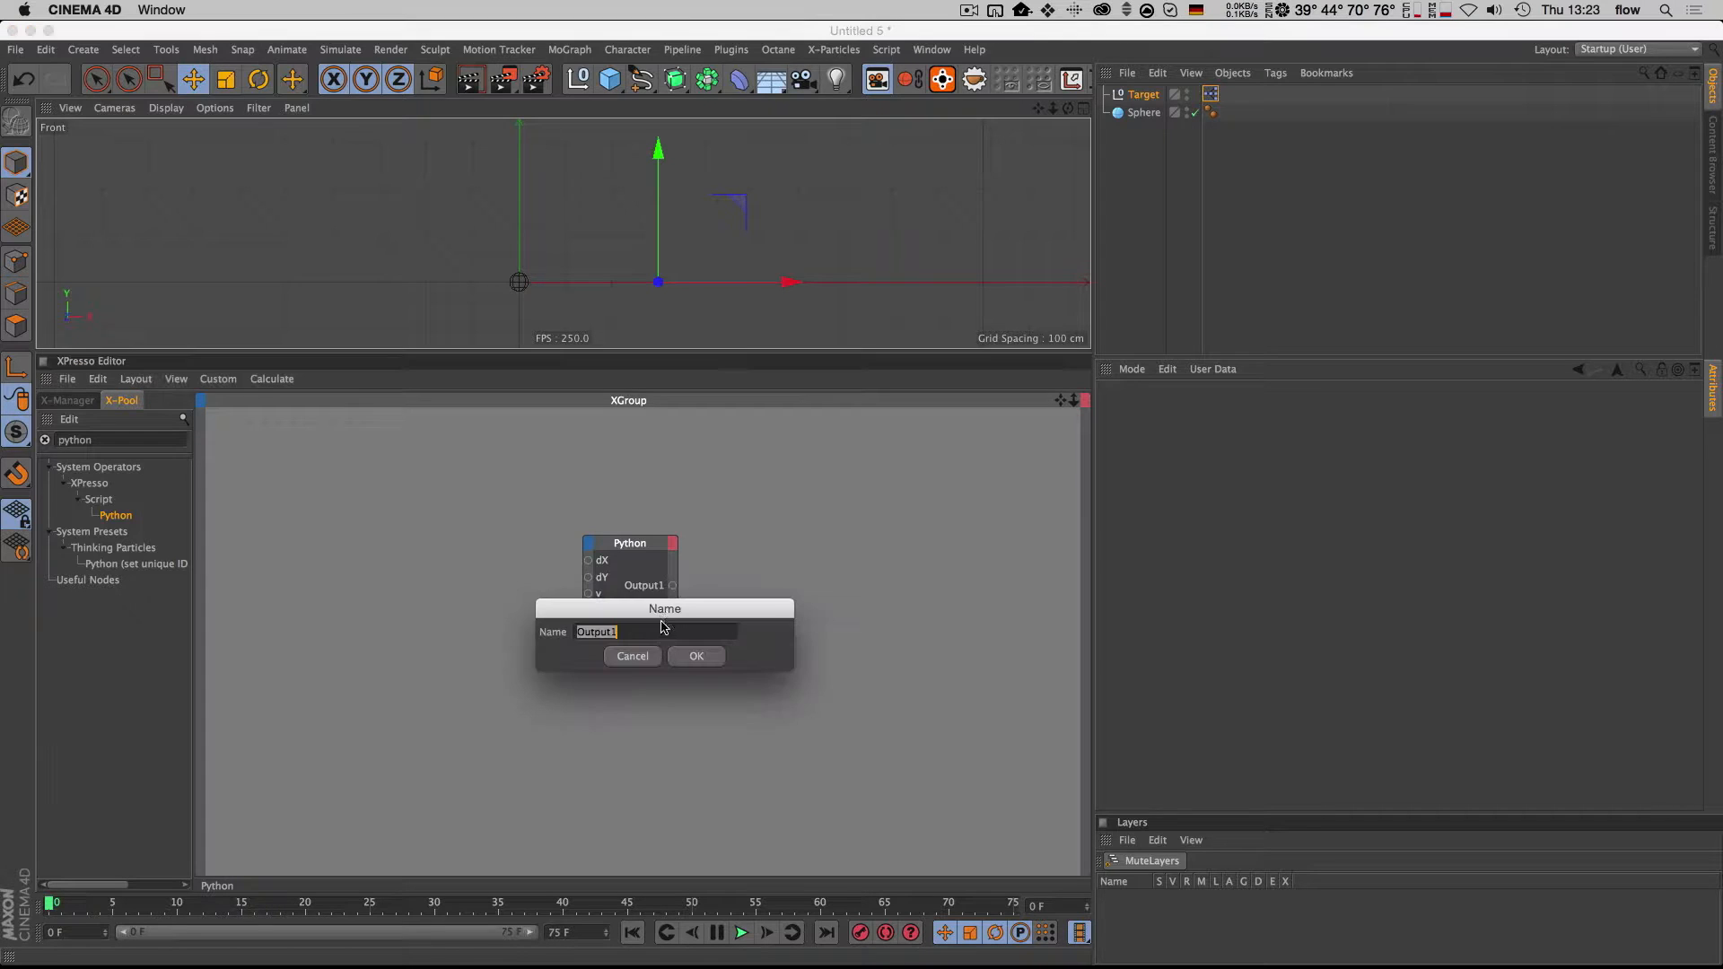
text(ang)
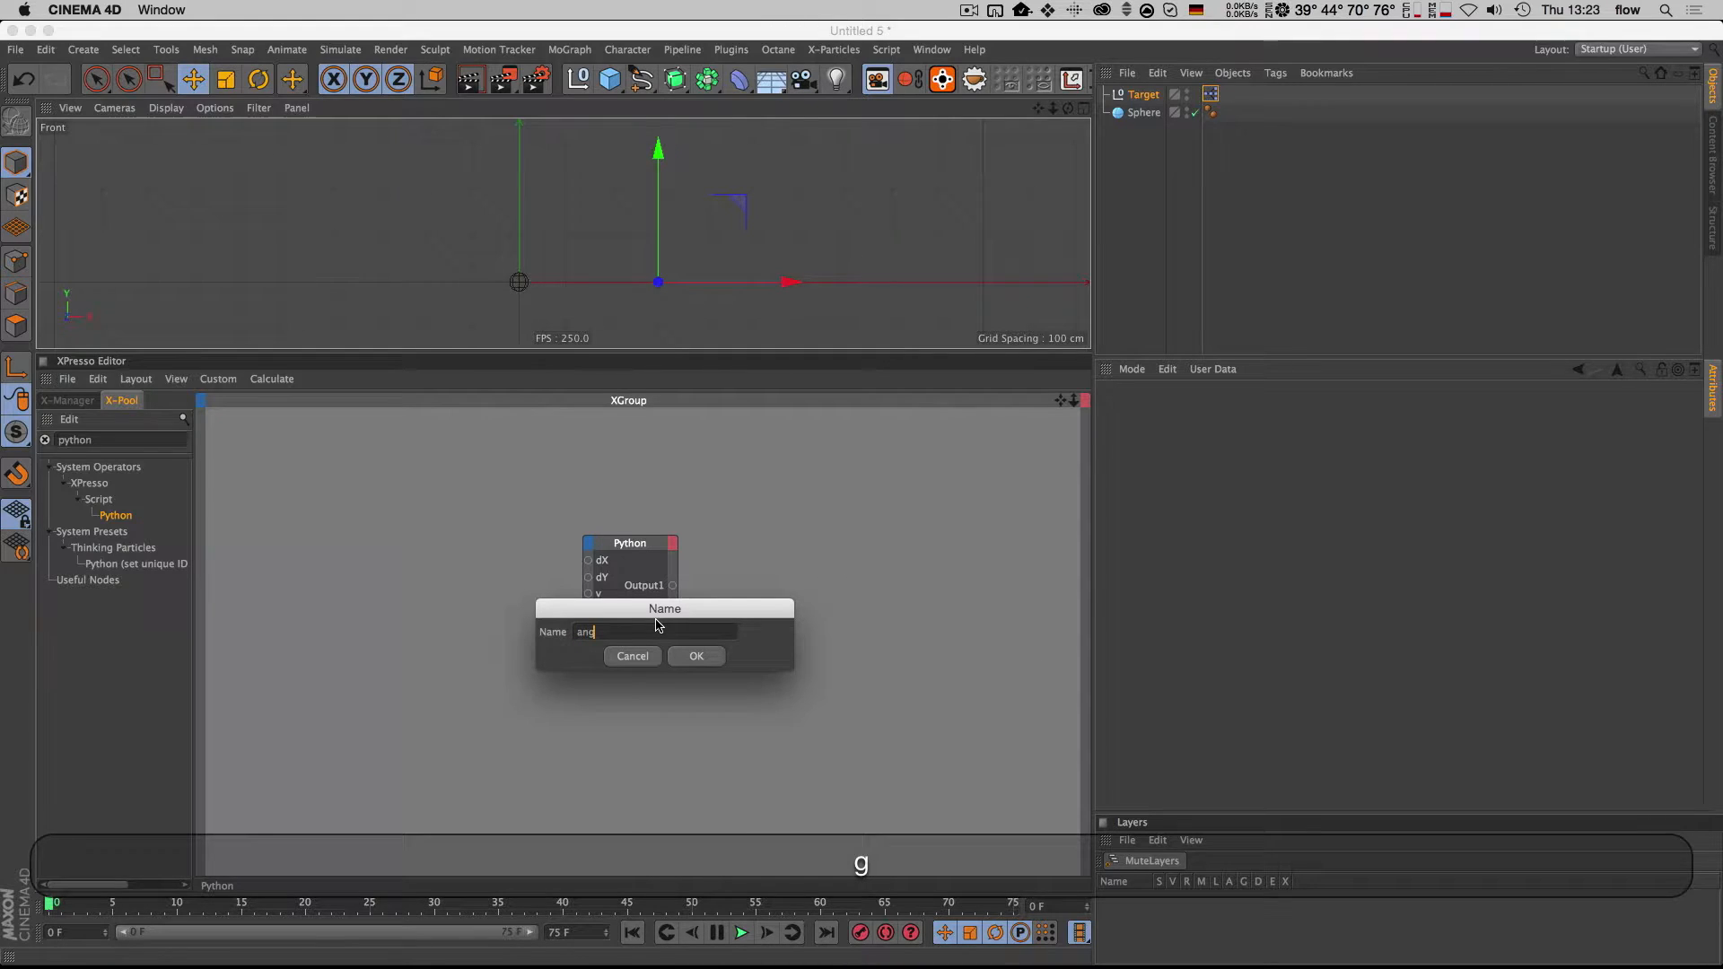
key(Return)
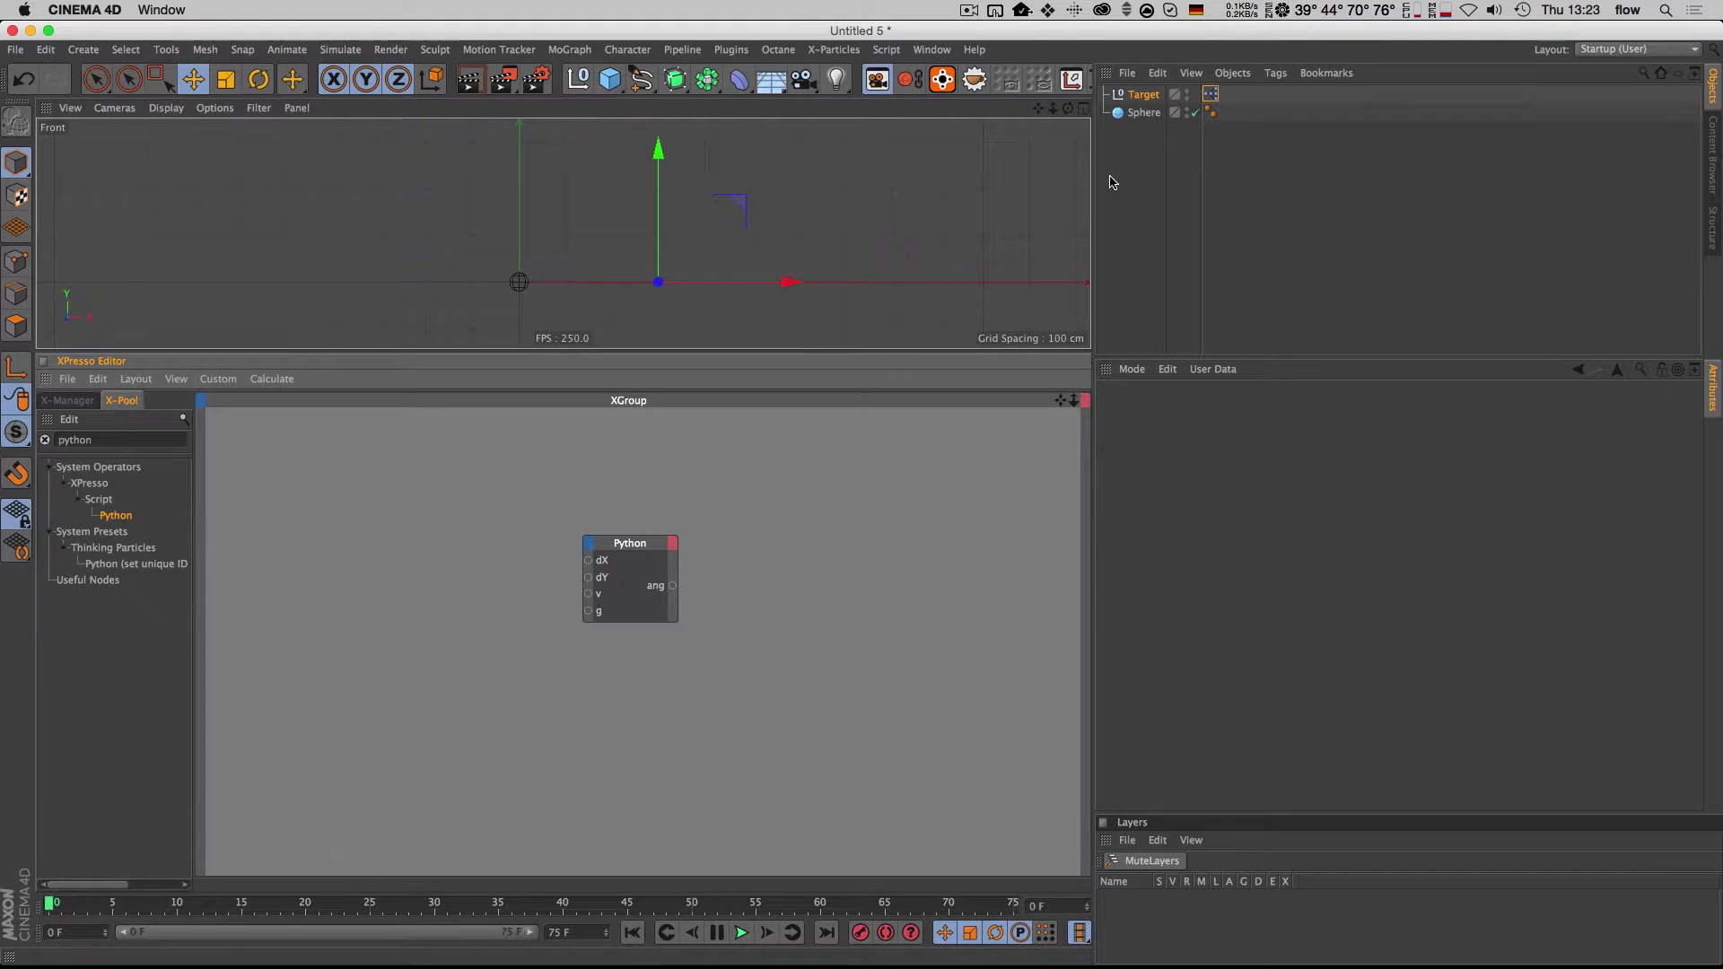
Step: Add a Rigid Body dynamics tag to the Sphere and enable its Custom Initial Velocity
right_click(1144, 119)
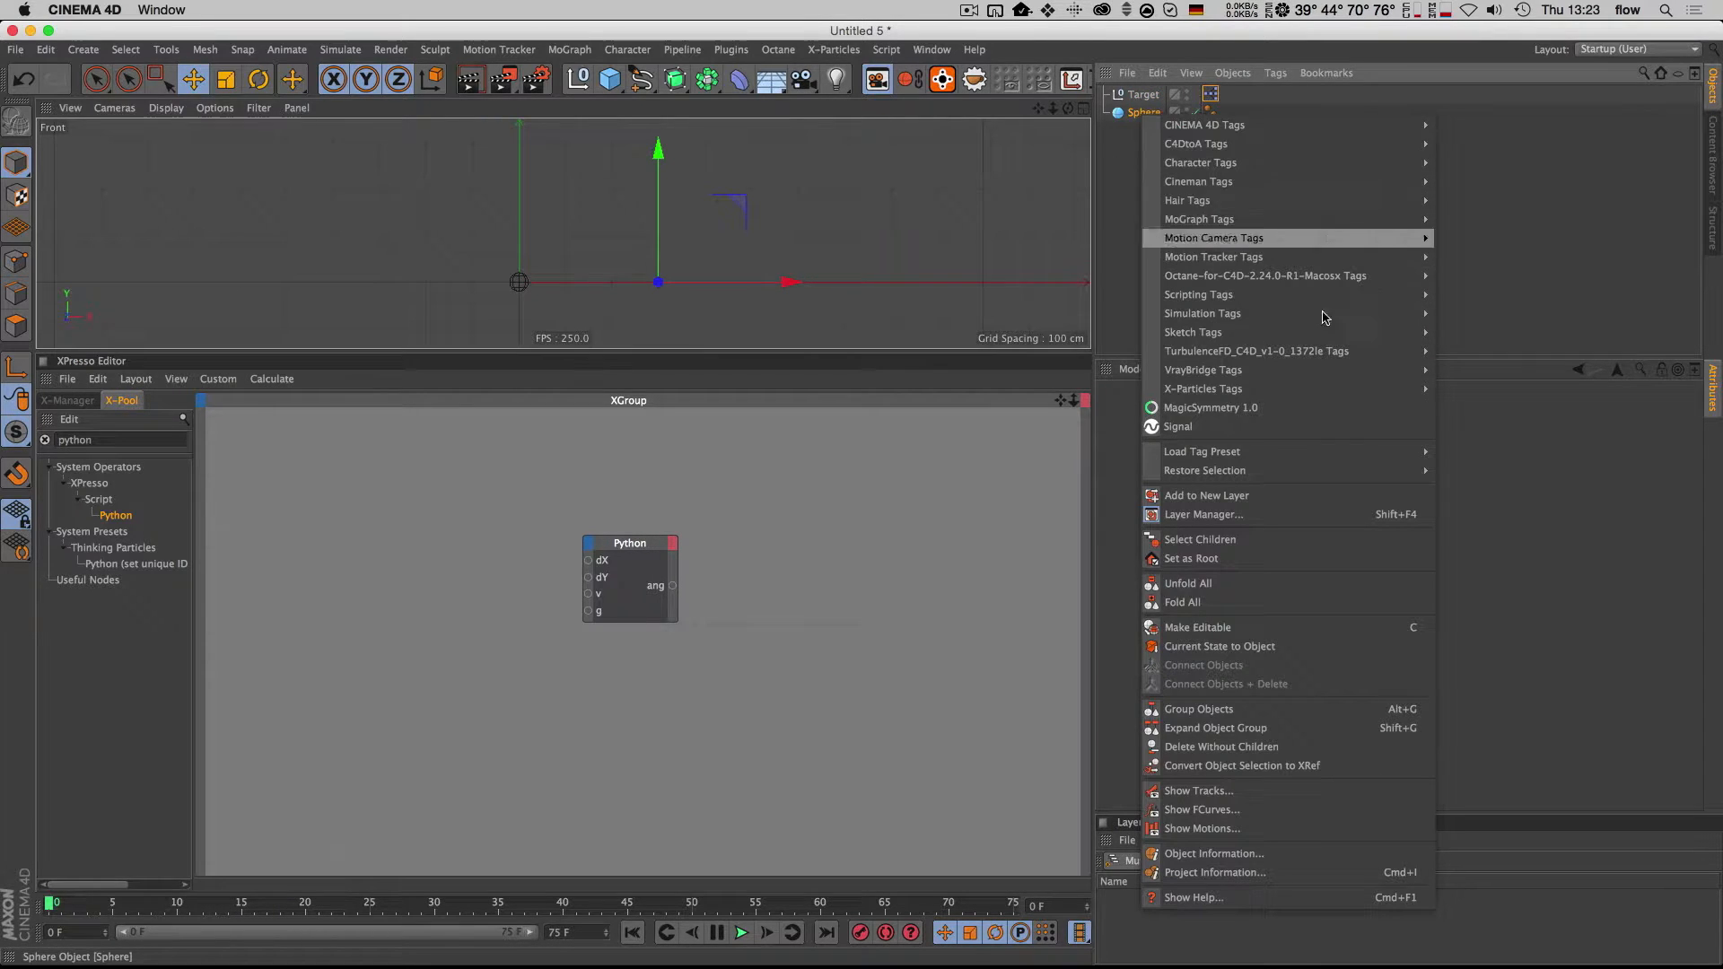
mouse_move(1325, 323)
click(1483, 320)
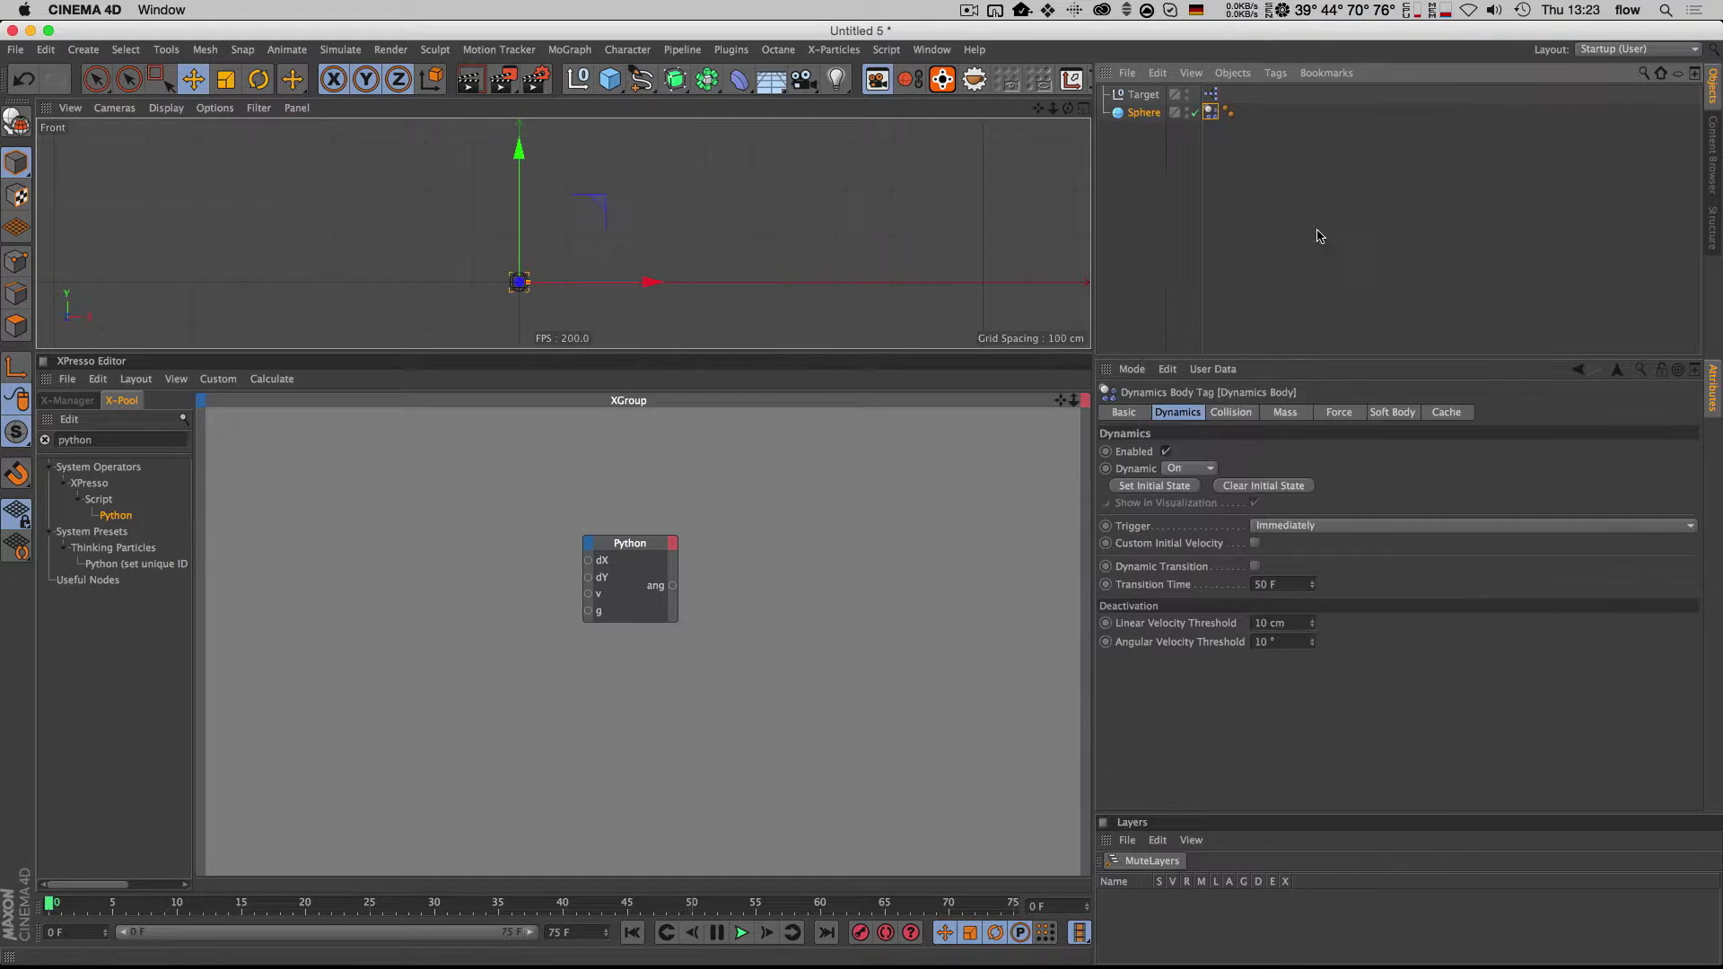
click(1254, 543)
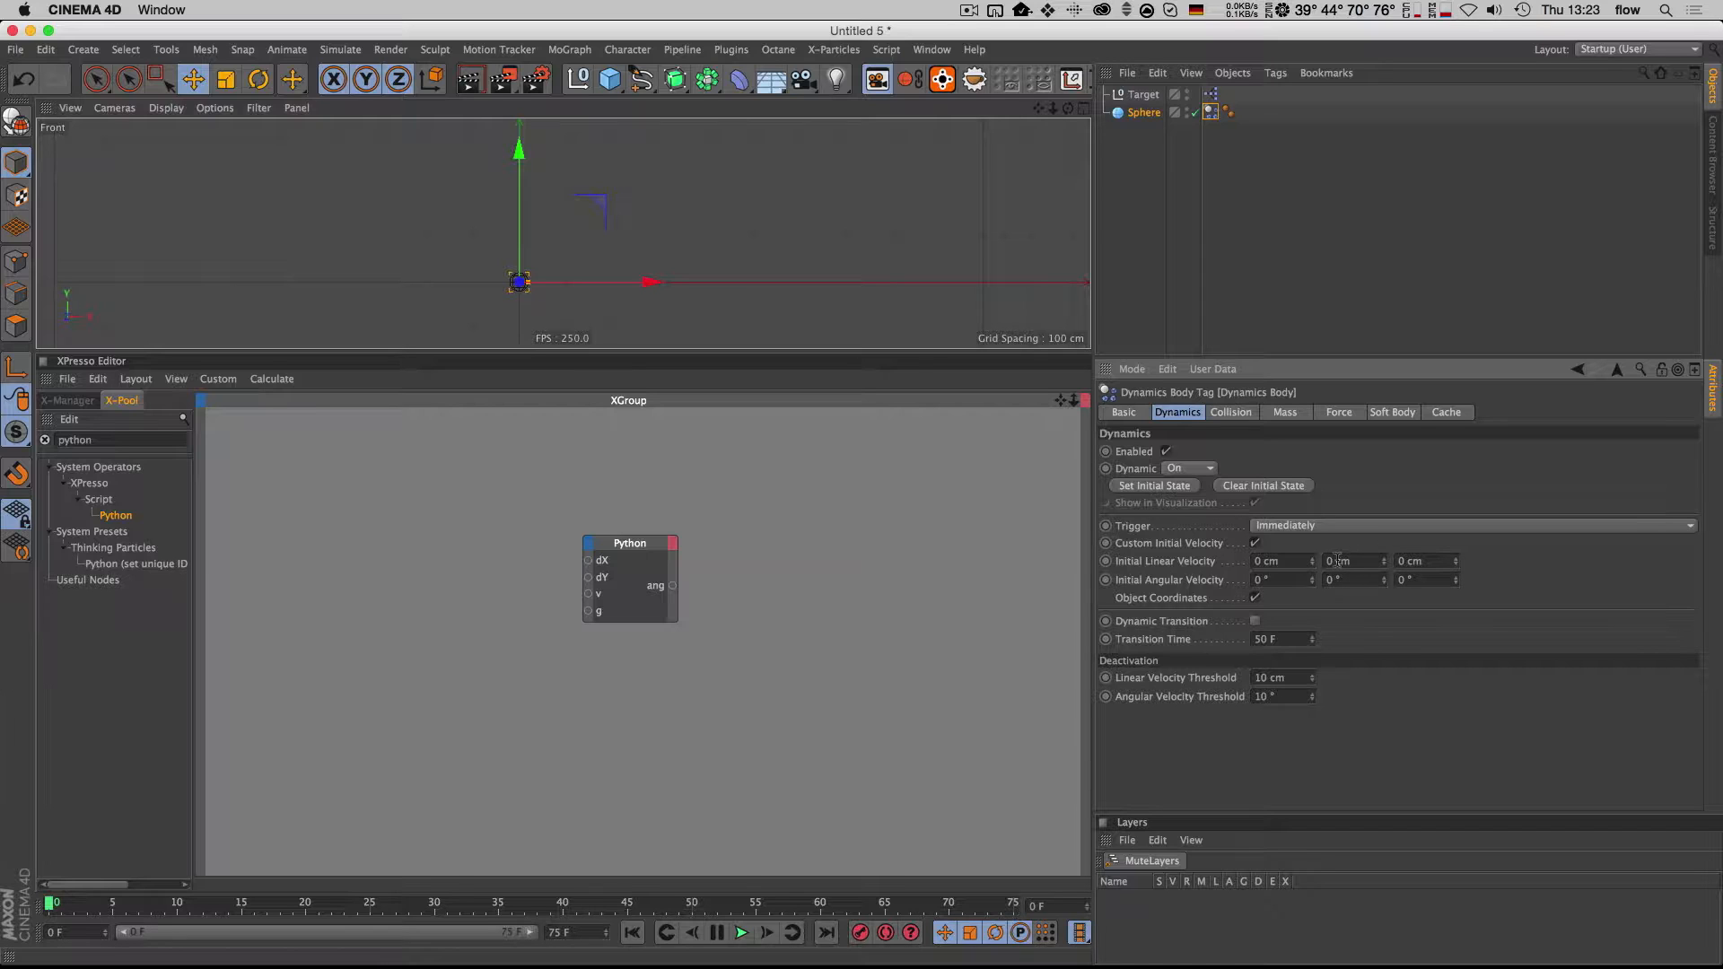
click(1290, 560)
click(1278, 561)
key(Tab)
key(Tab)
click(1293, 566)
Step: Add a Float output port to the Python node and name it x
click(652, 594)
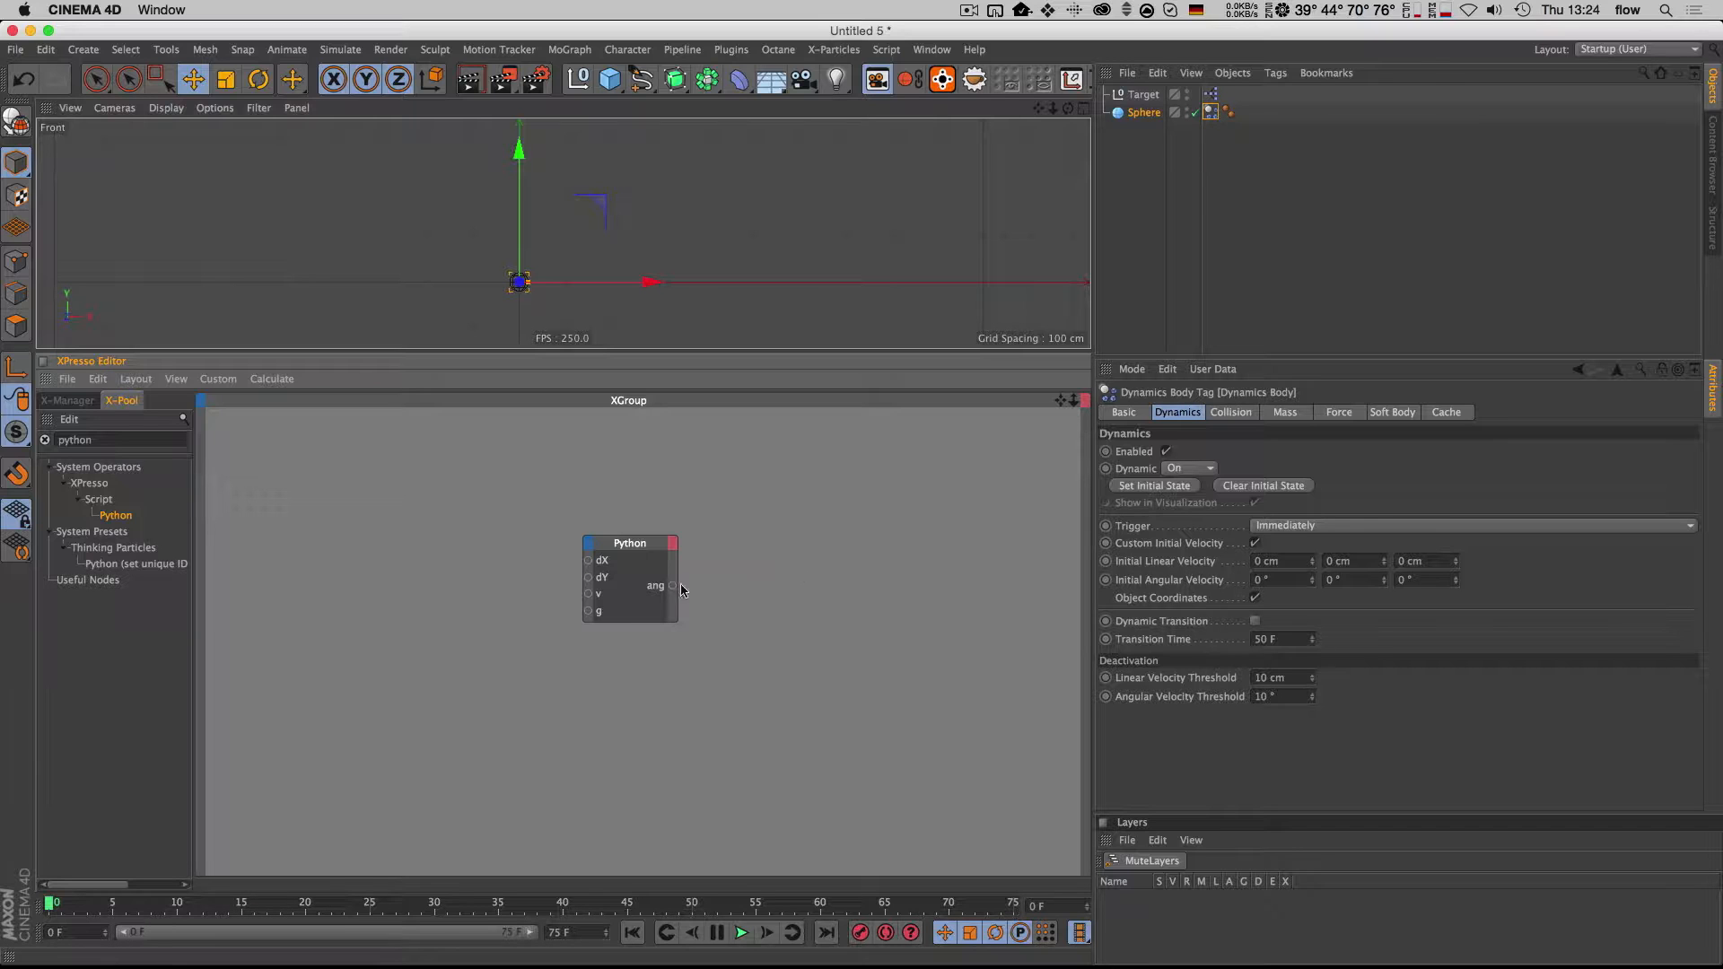
click(677, 545)
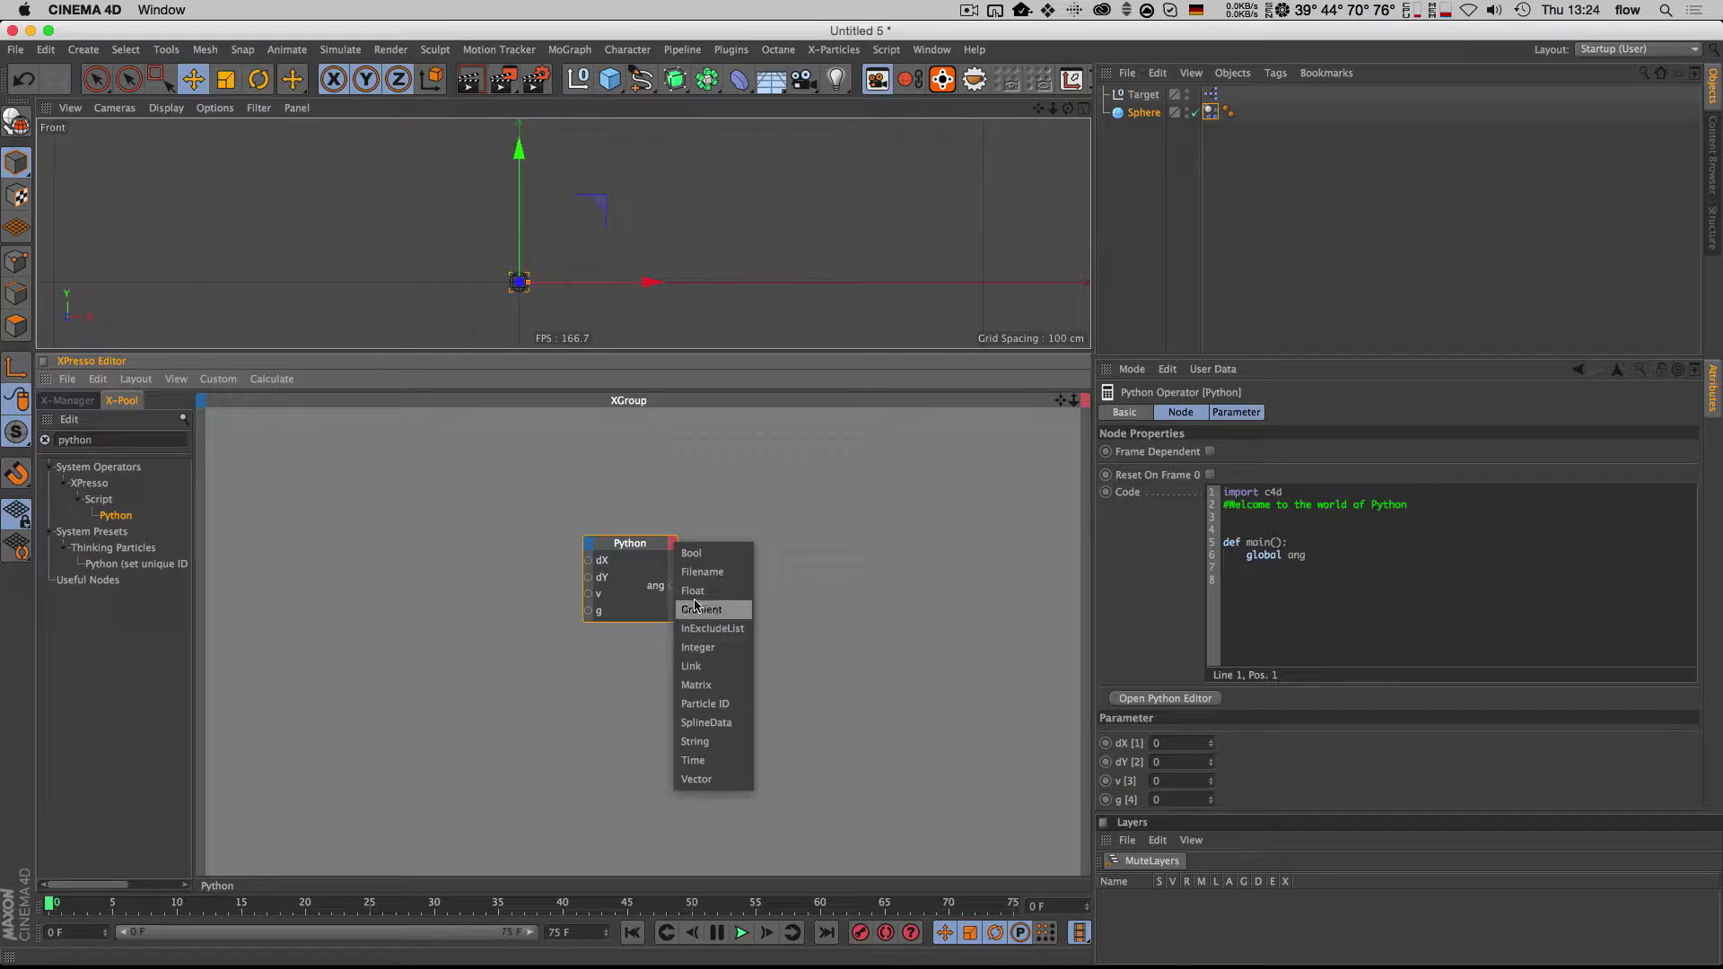
click(695, 601)
right_click(647, 601)
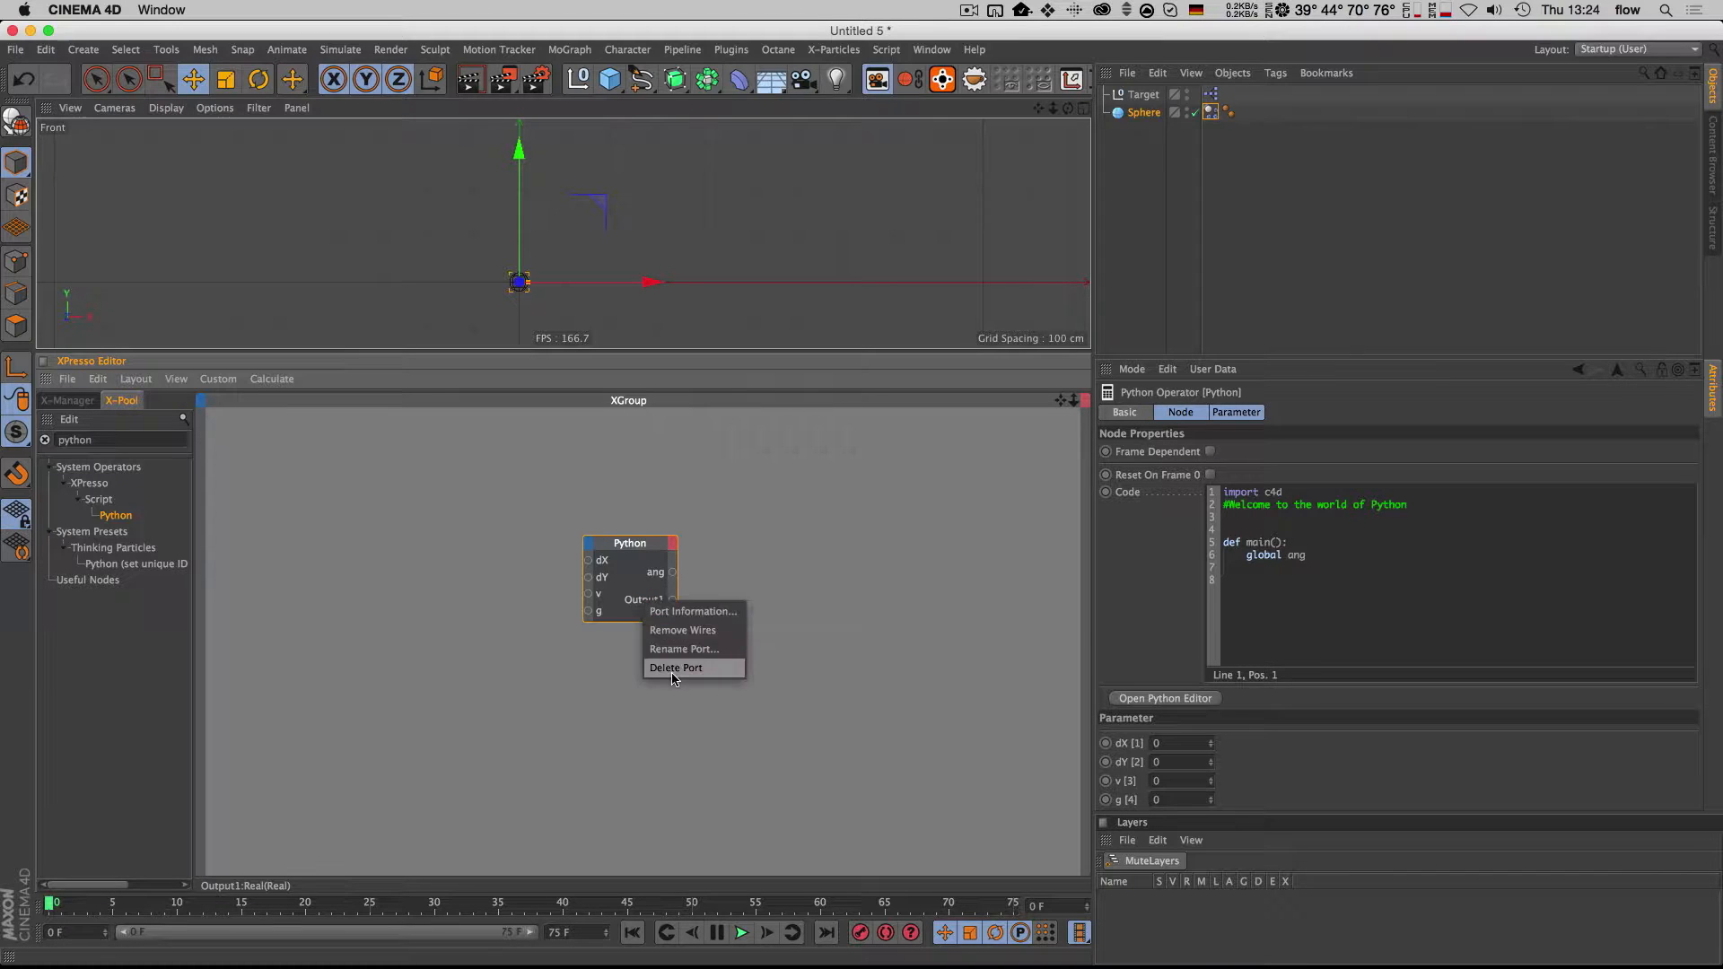
click(689, 655)
text(x)
click(718, 670)
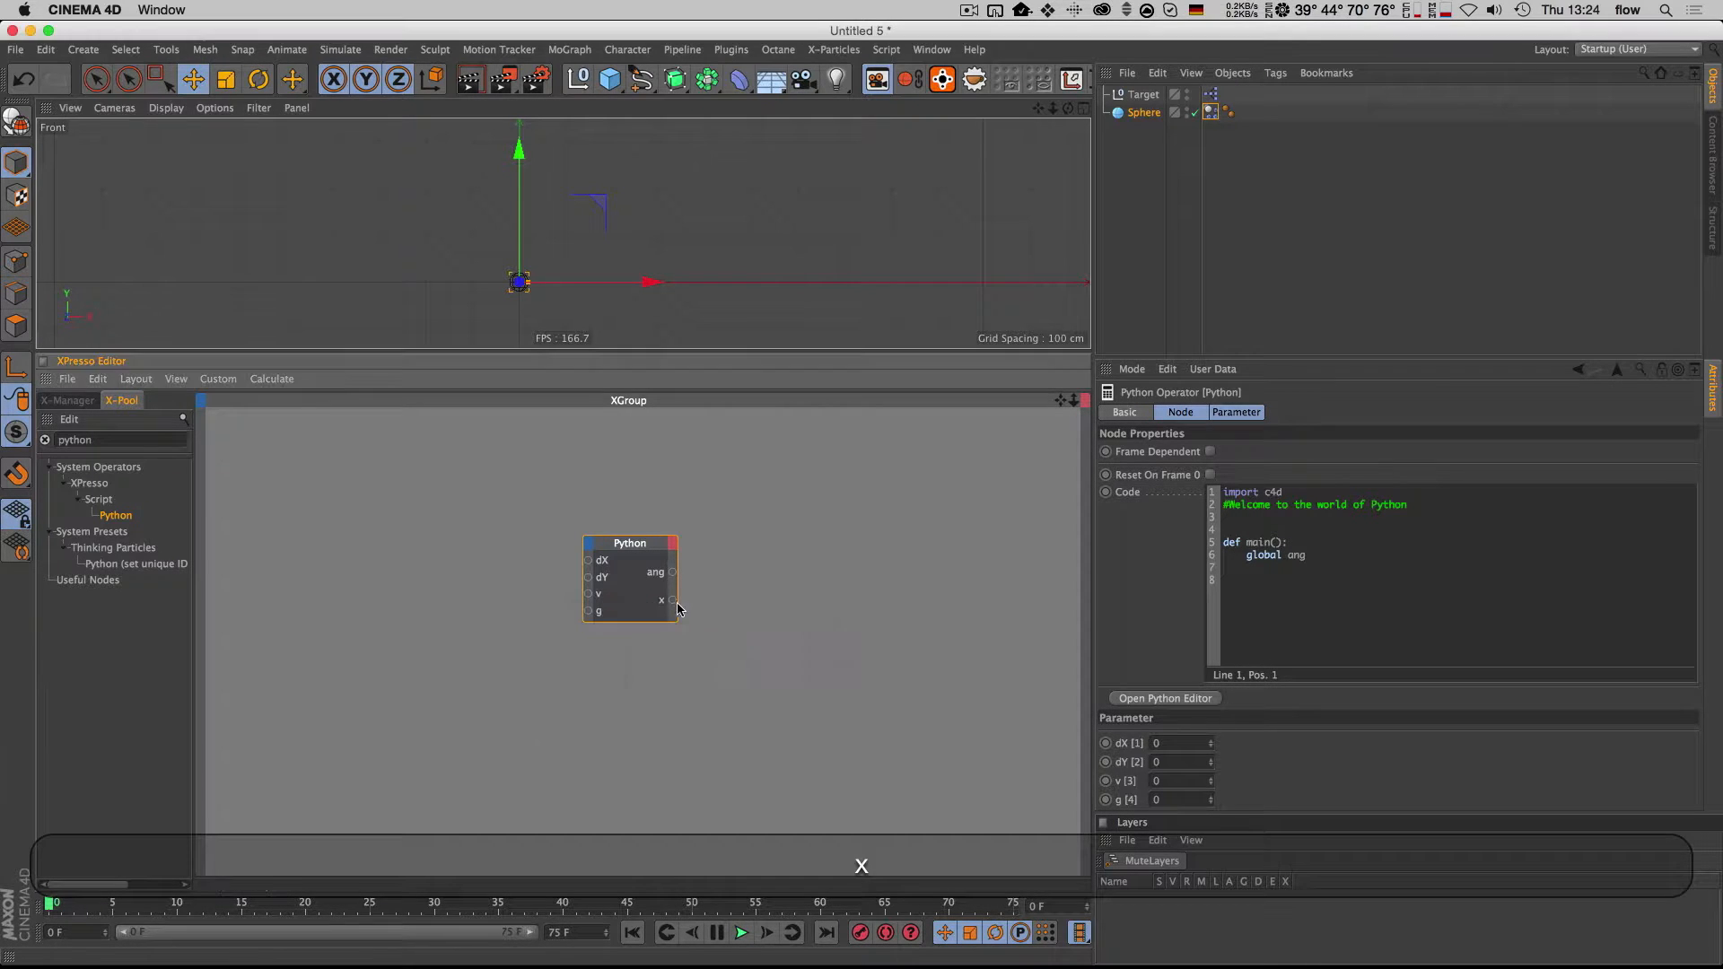
Step: Add another Float output port to the Python node and name it y
click(672, 544)
click(686, 596)
right_click(659, 610)
click(681, 656)
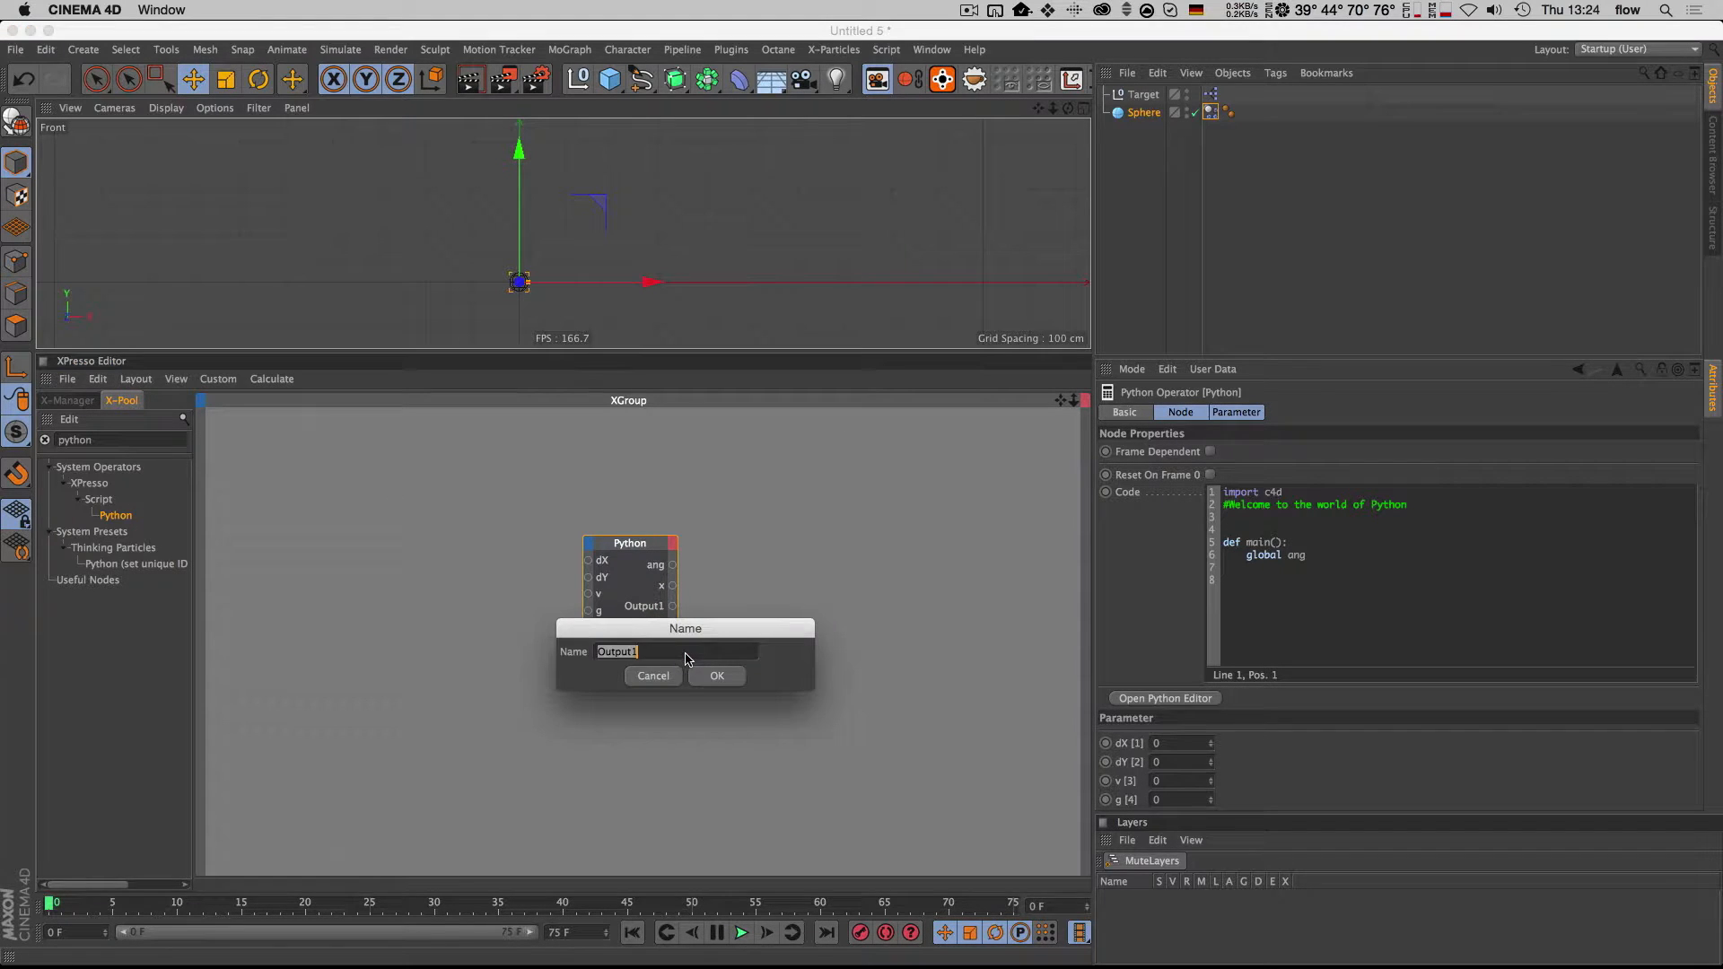
text(y)
click(715, 676)
Step: Add a Bool output port to the Python node and name it hit
click(672, 544)
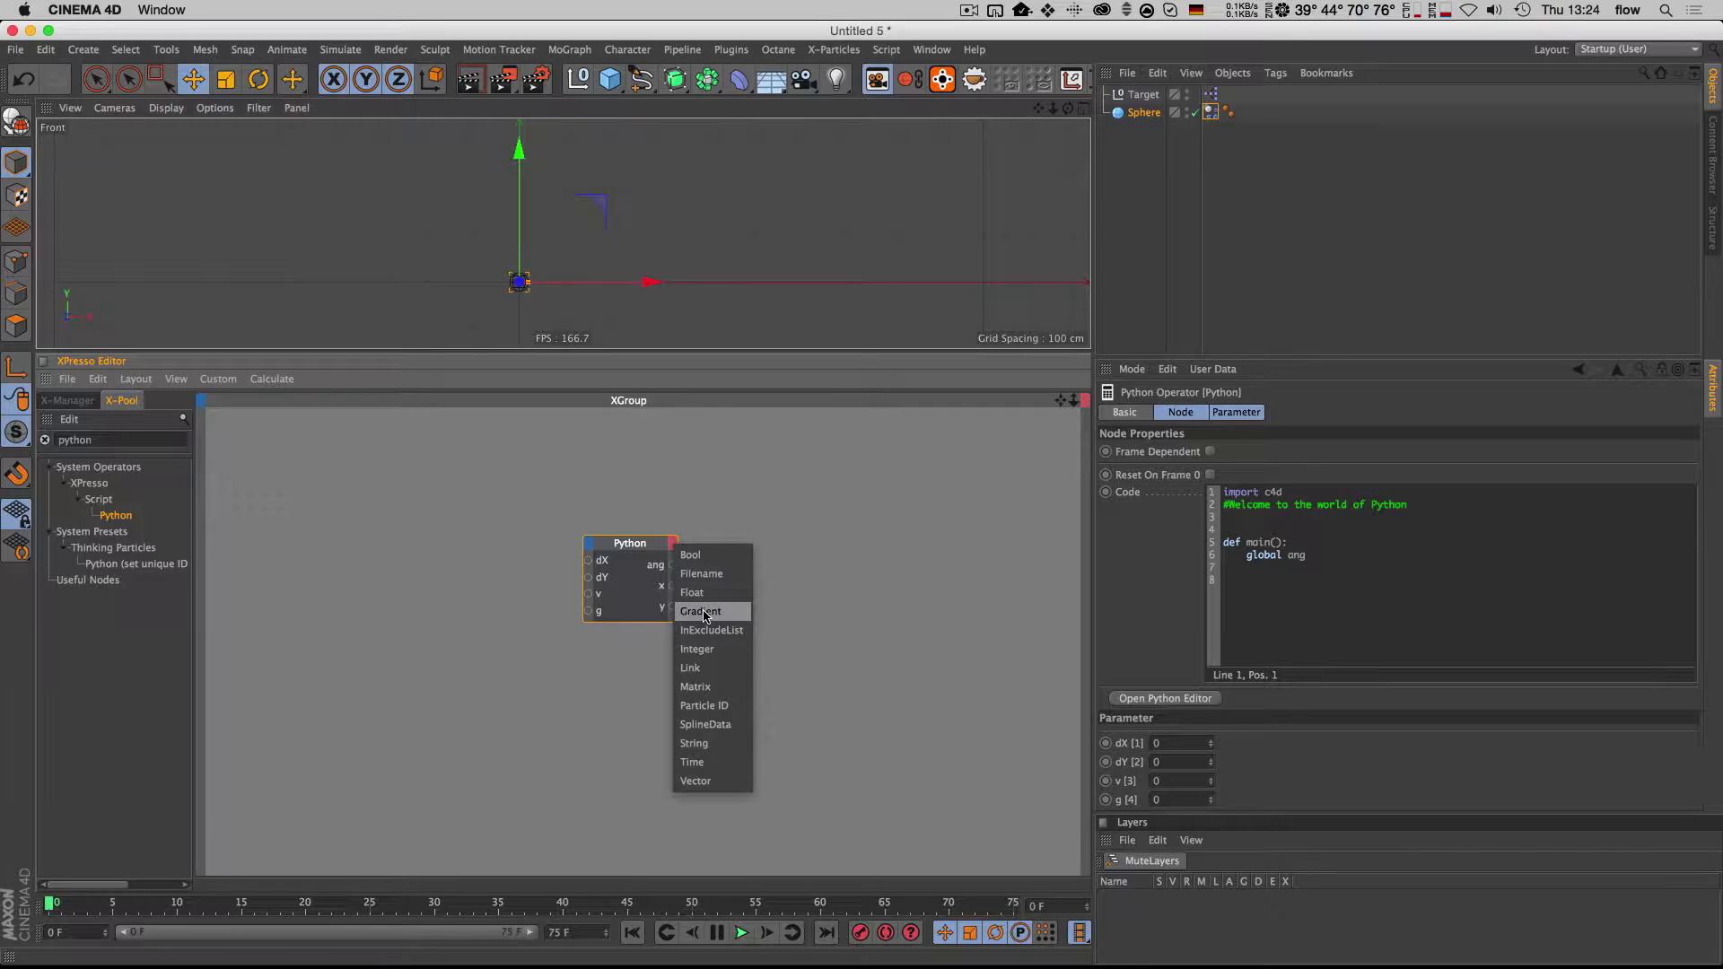
click(704, 557)
right_click(651, 613)
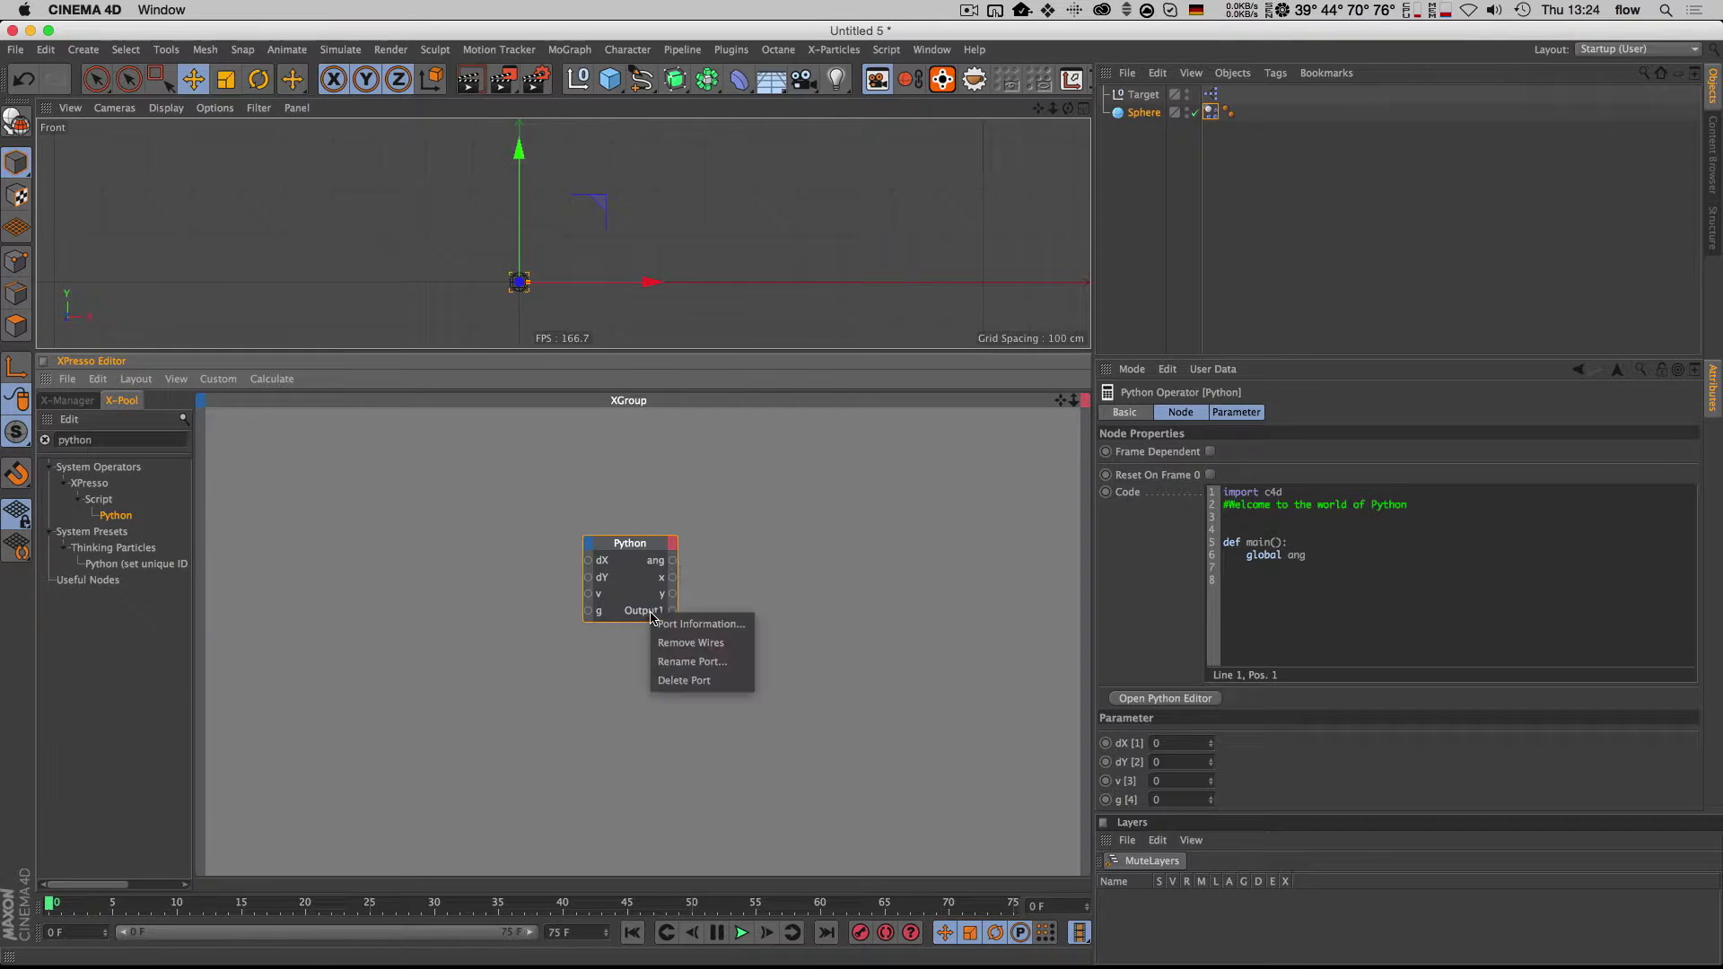
click(692, 662)
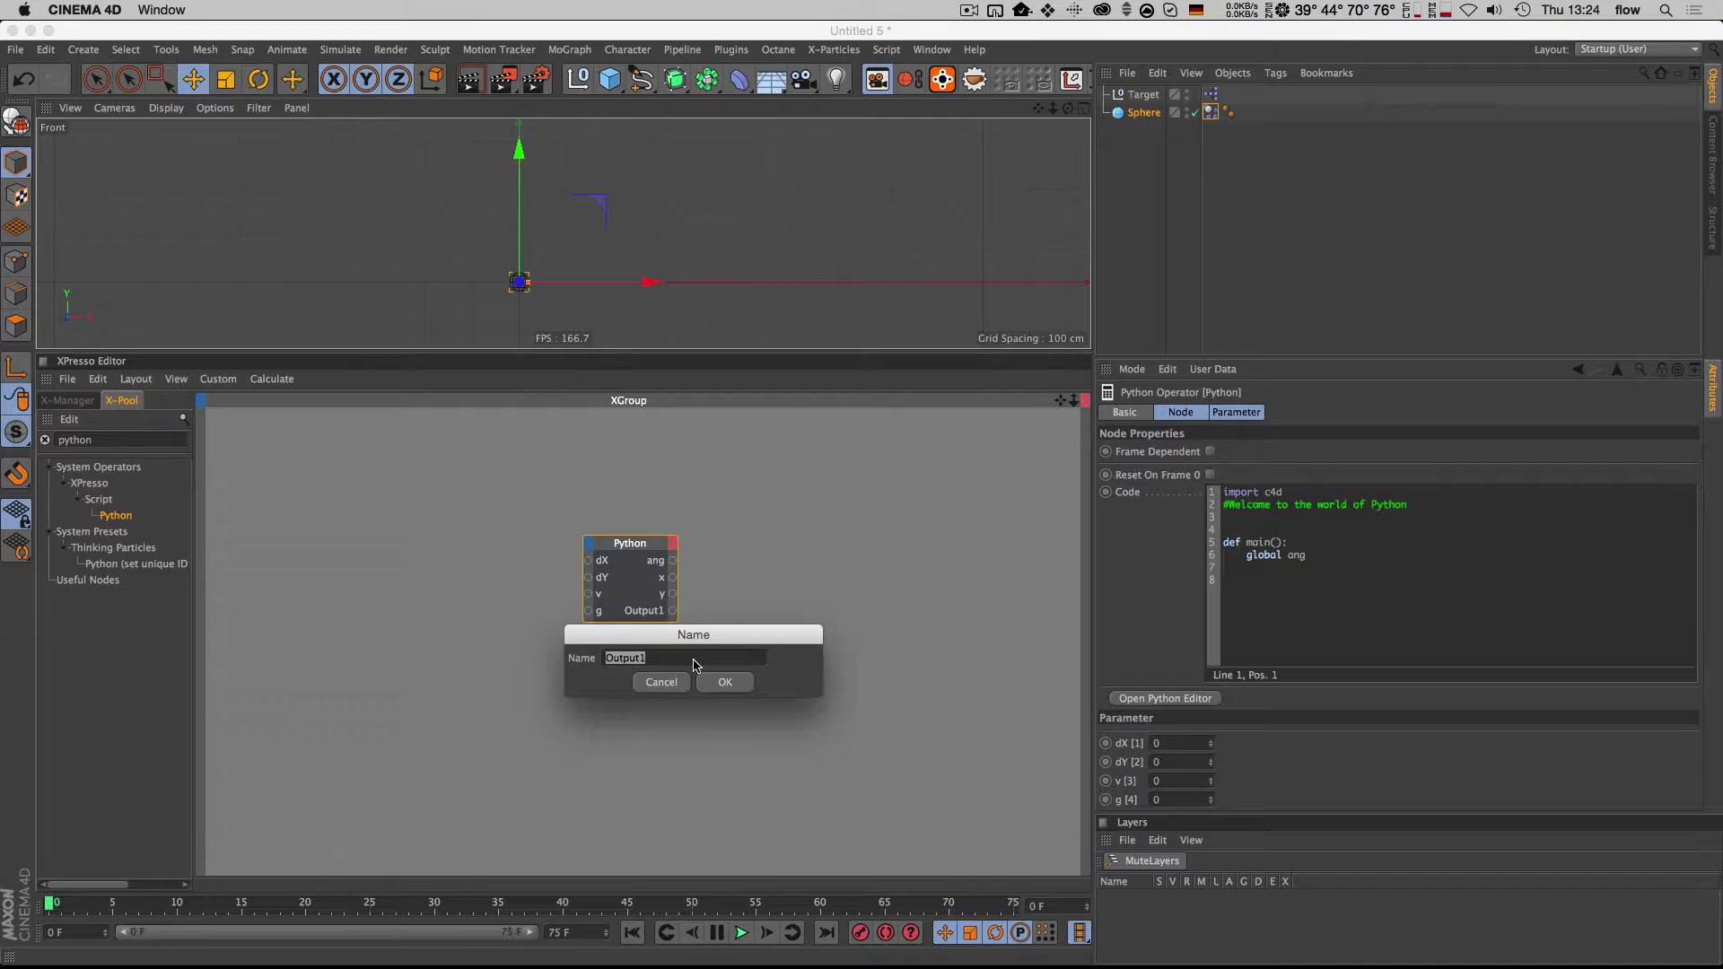
text(hit)
key(Return)
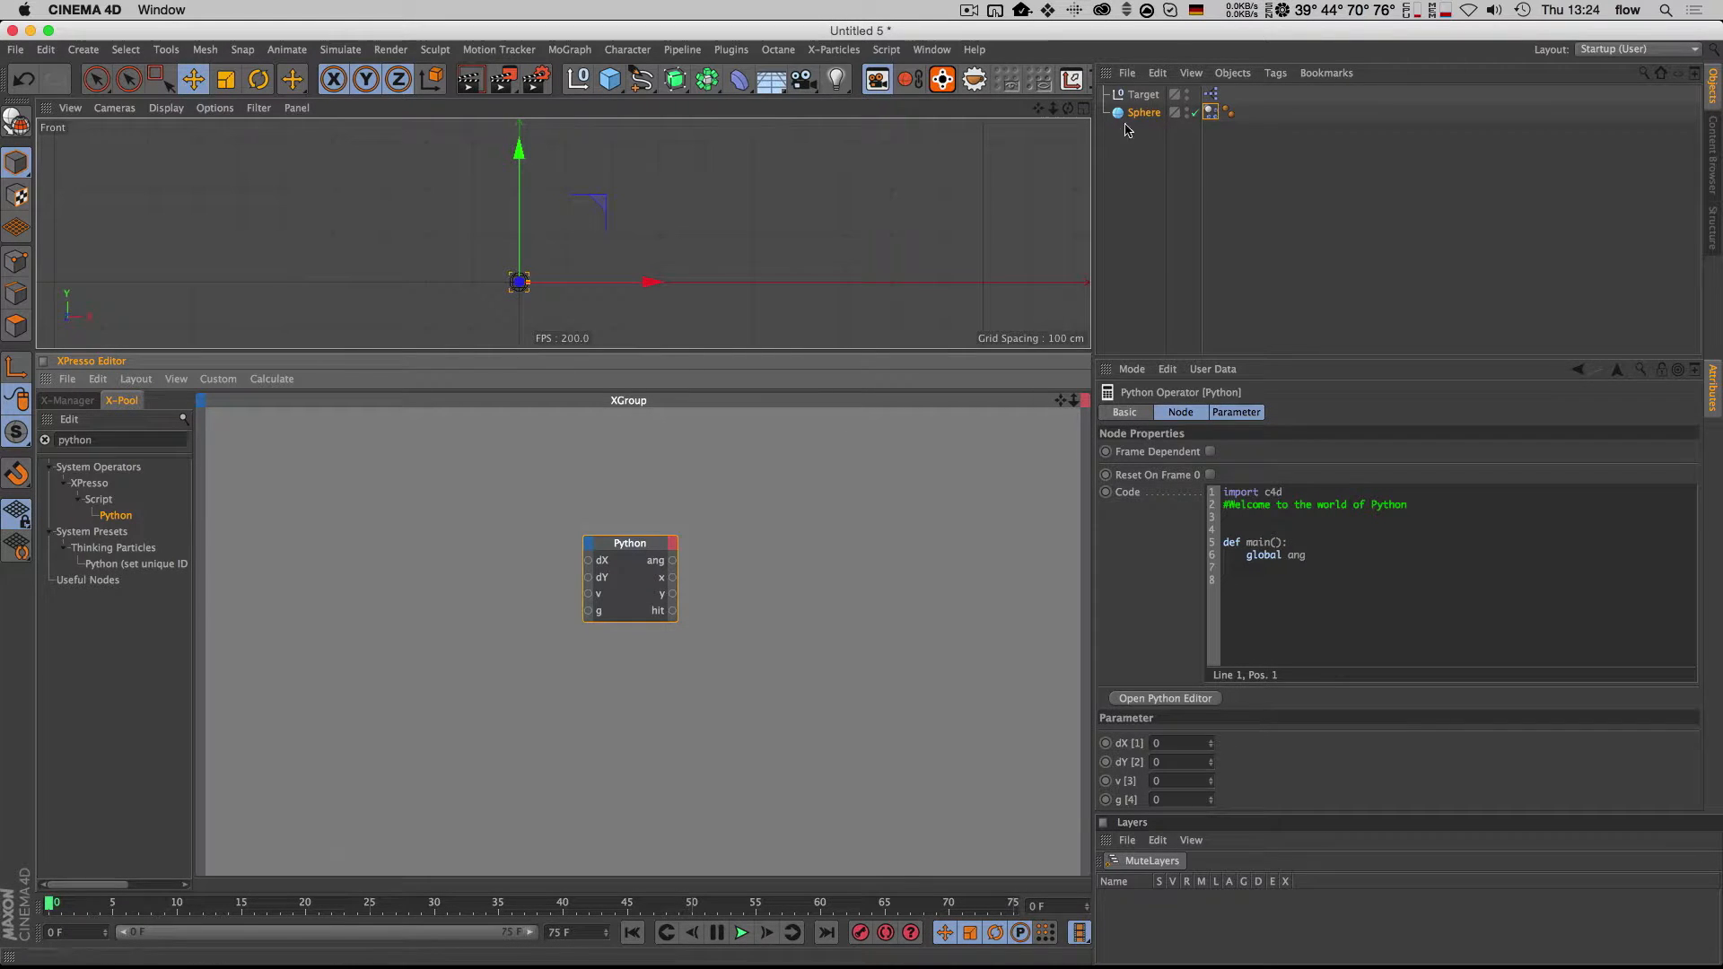
Step: Add a Bool input port named highangle to the Python node, matching the Target null's High Angle user data
click(1145, 94)
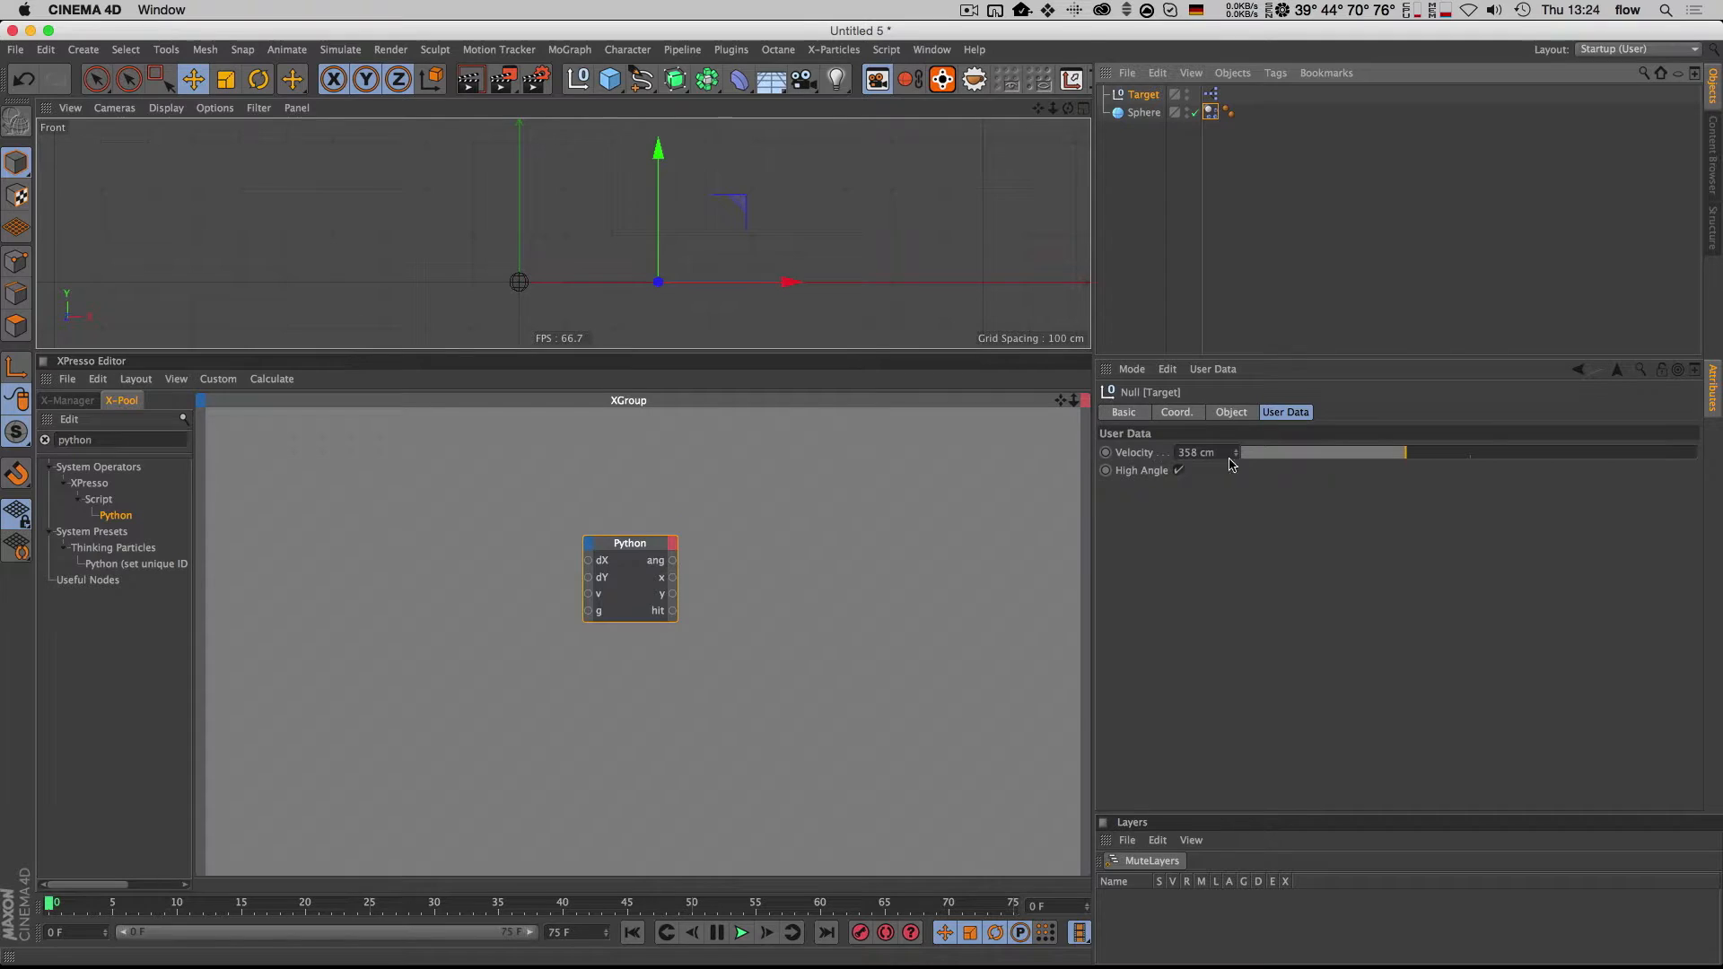
click(617, 543)
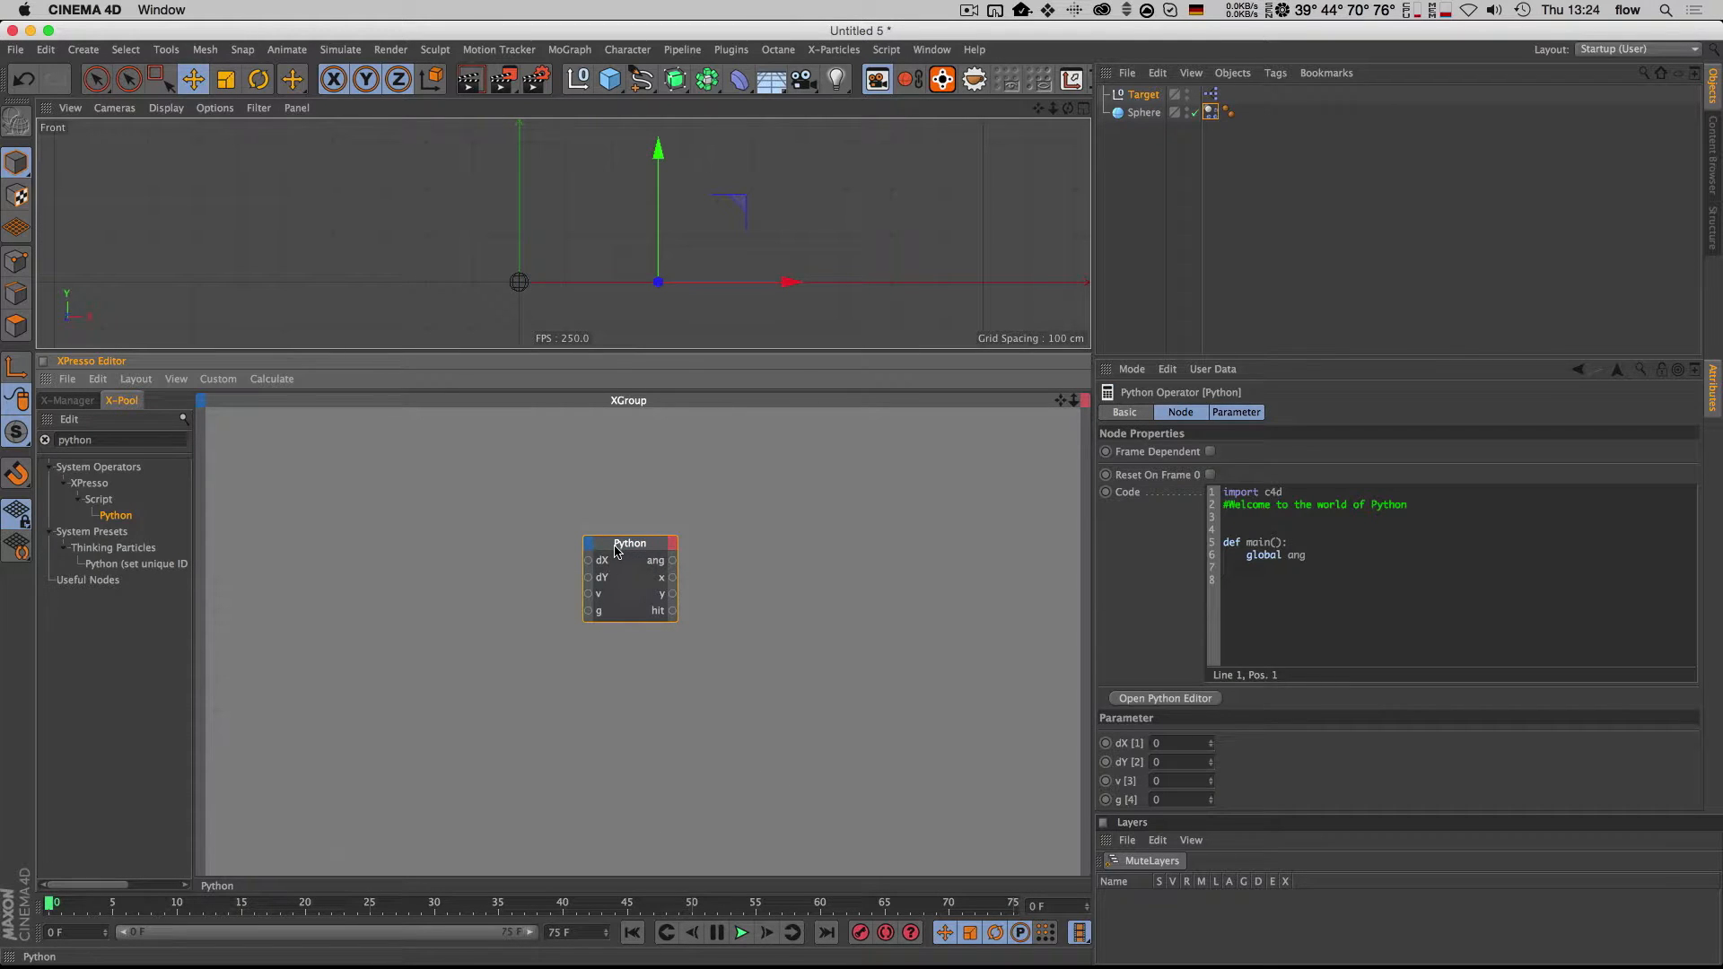
click(1166, 219)
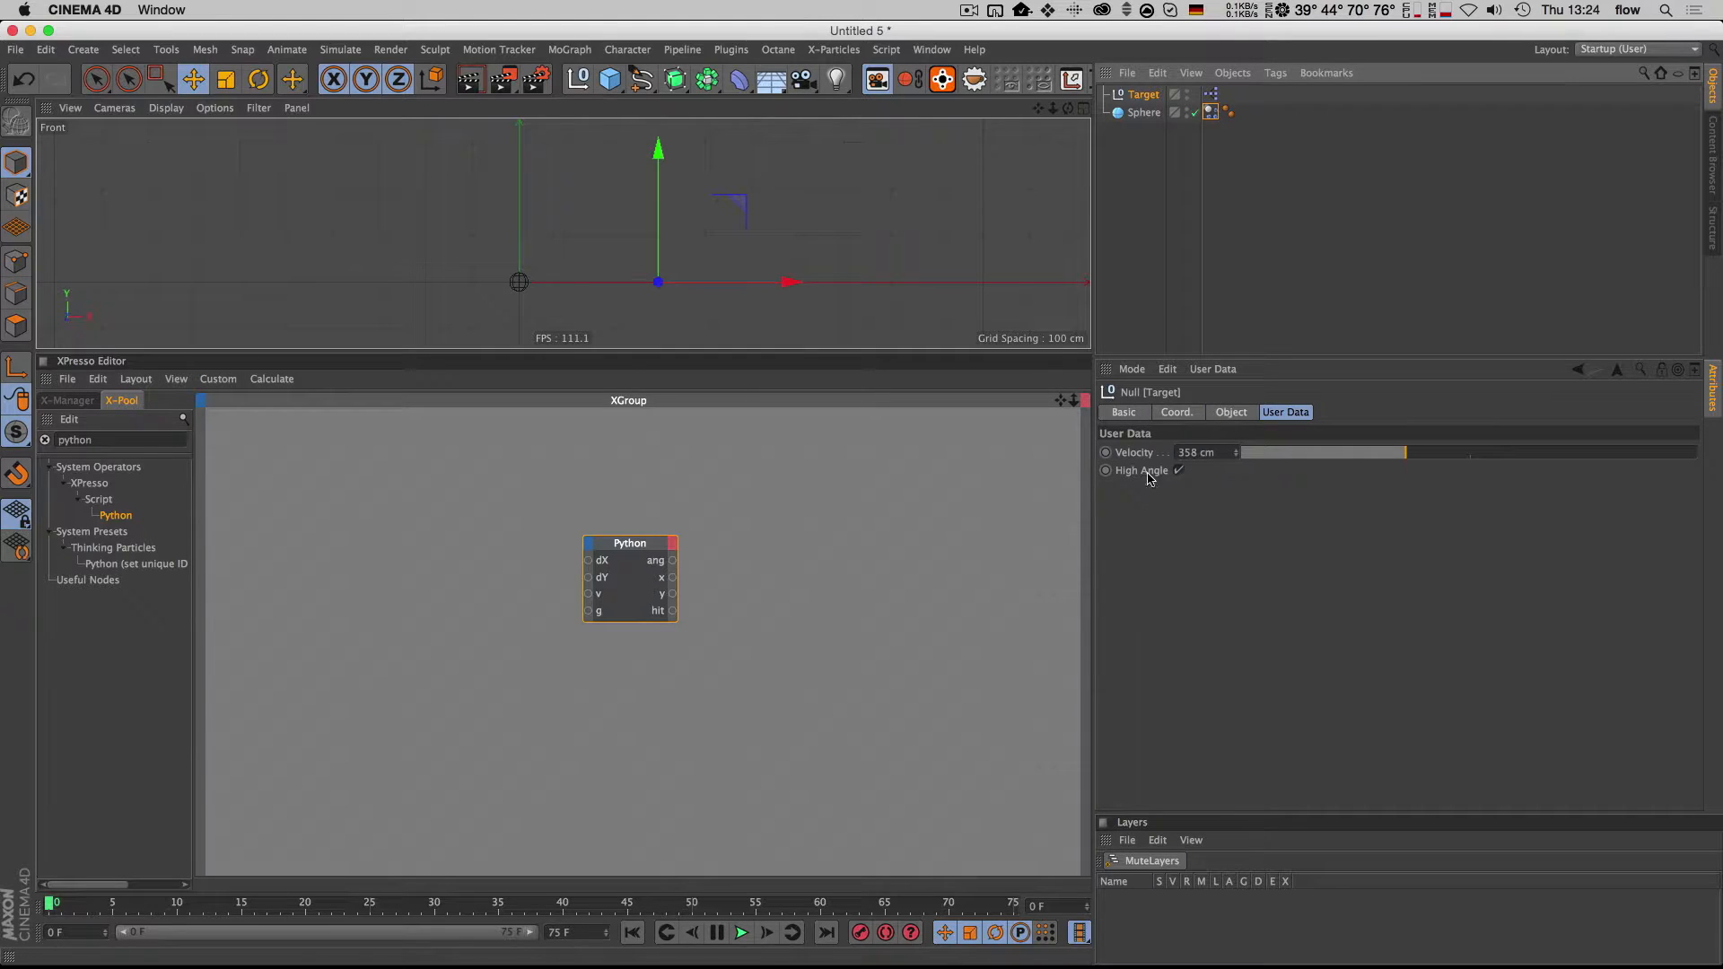
click(589, 546)
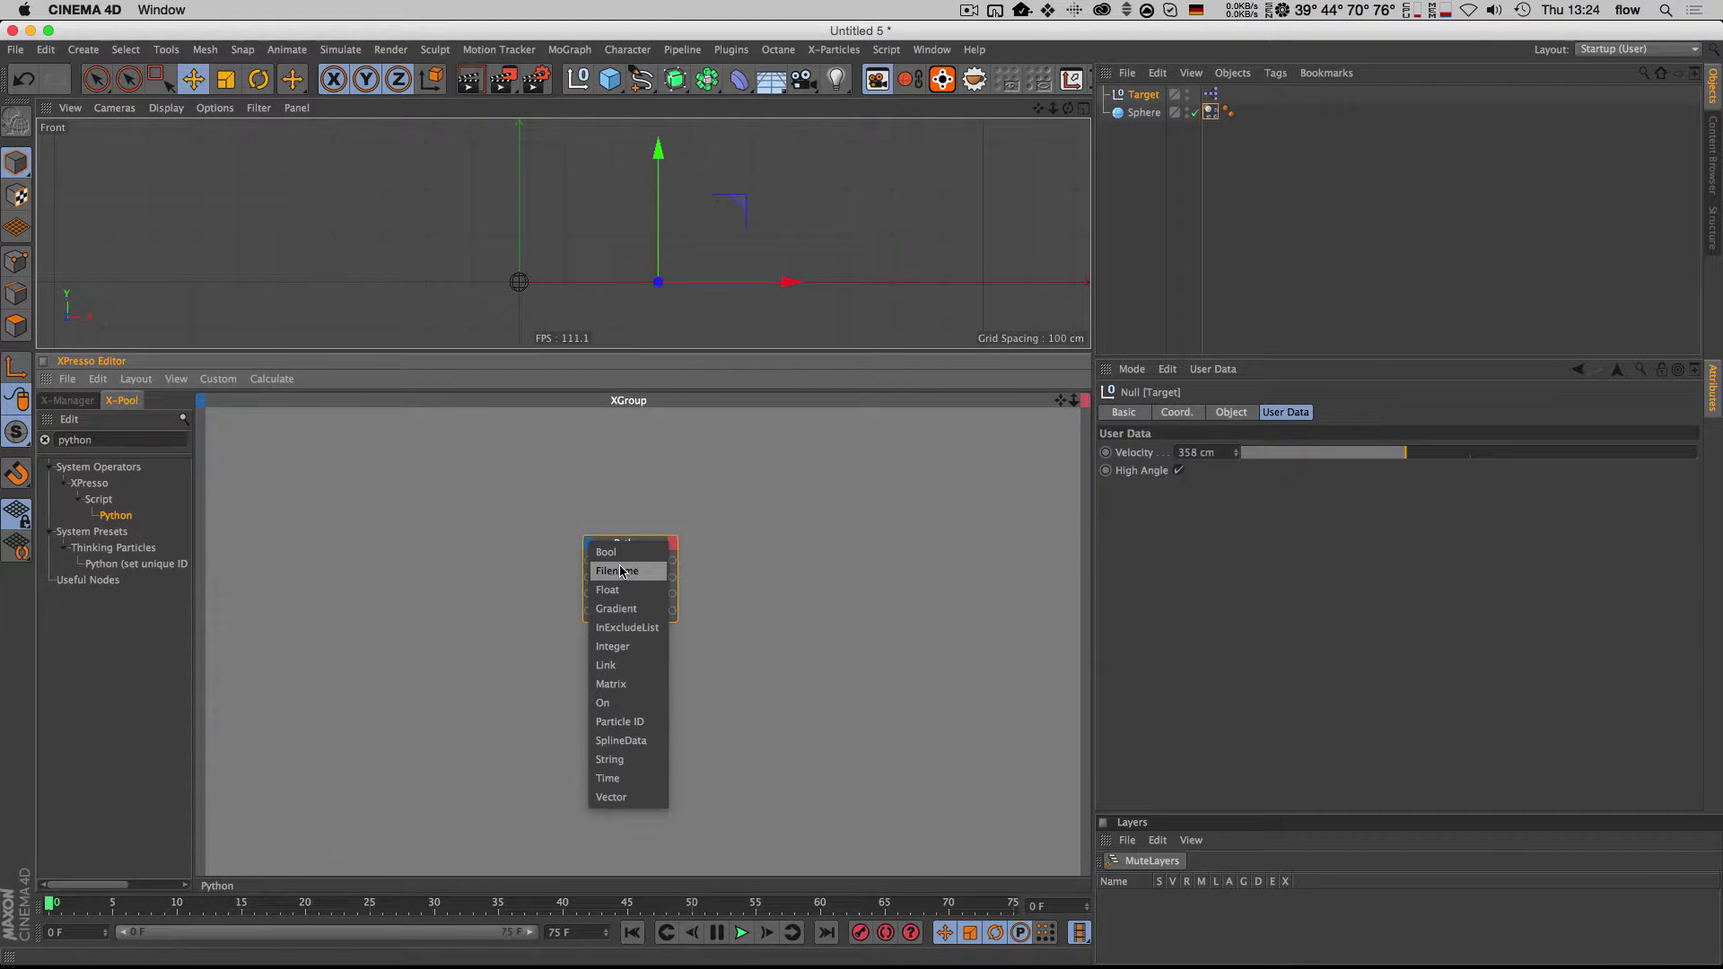
click(625, 557)
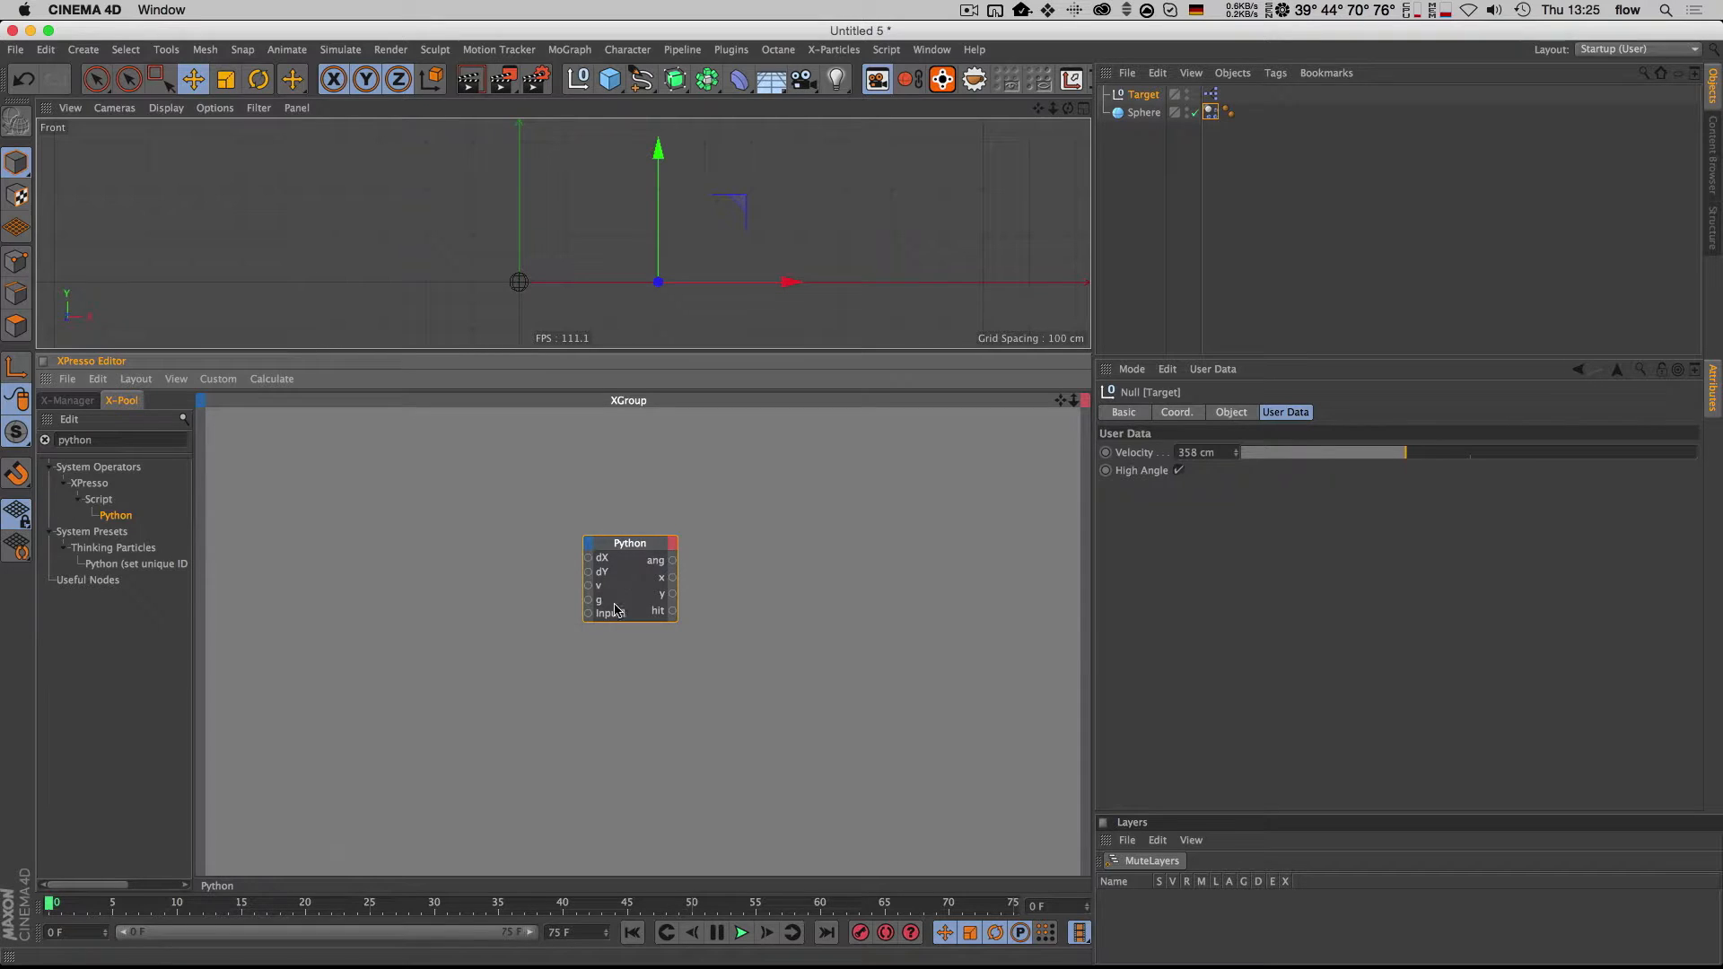
right_click(603, 616)
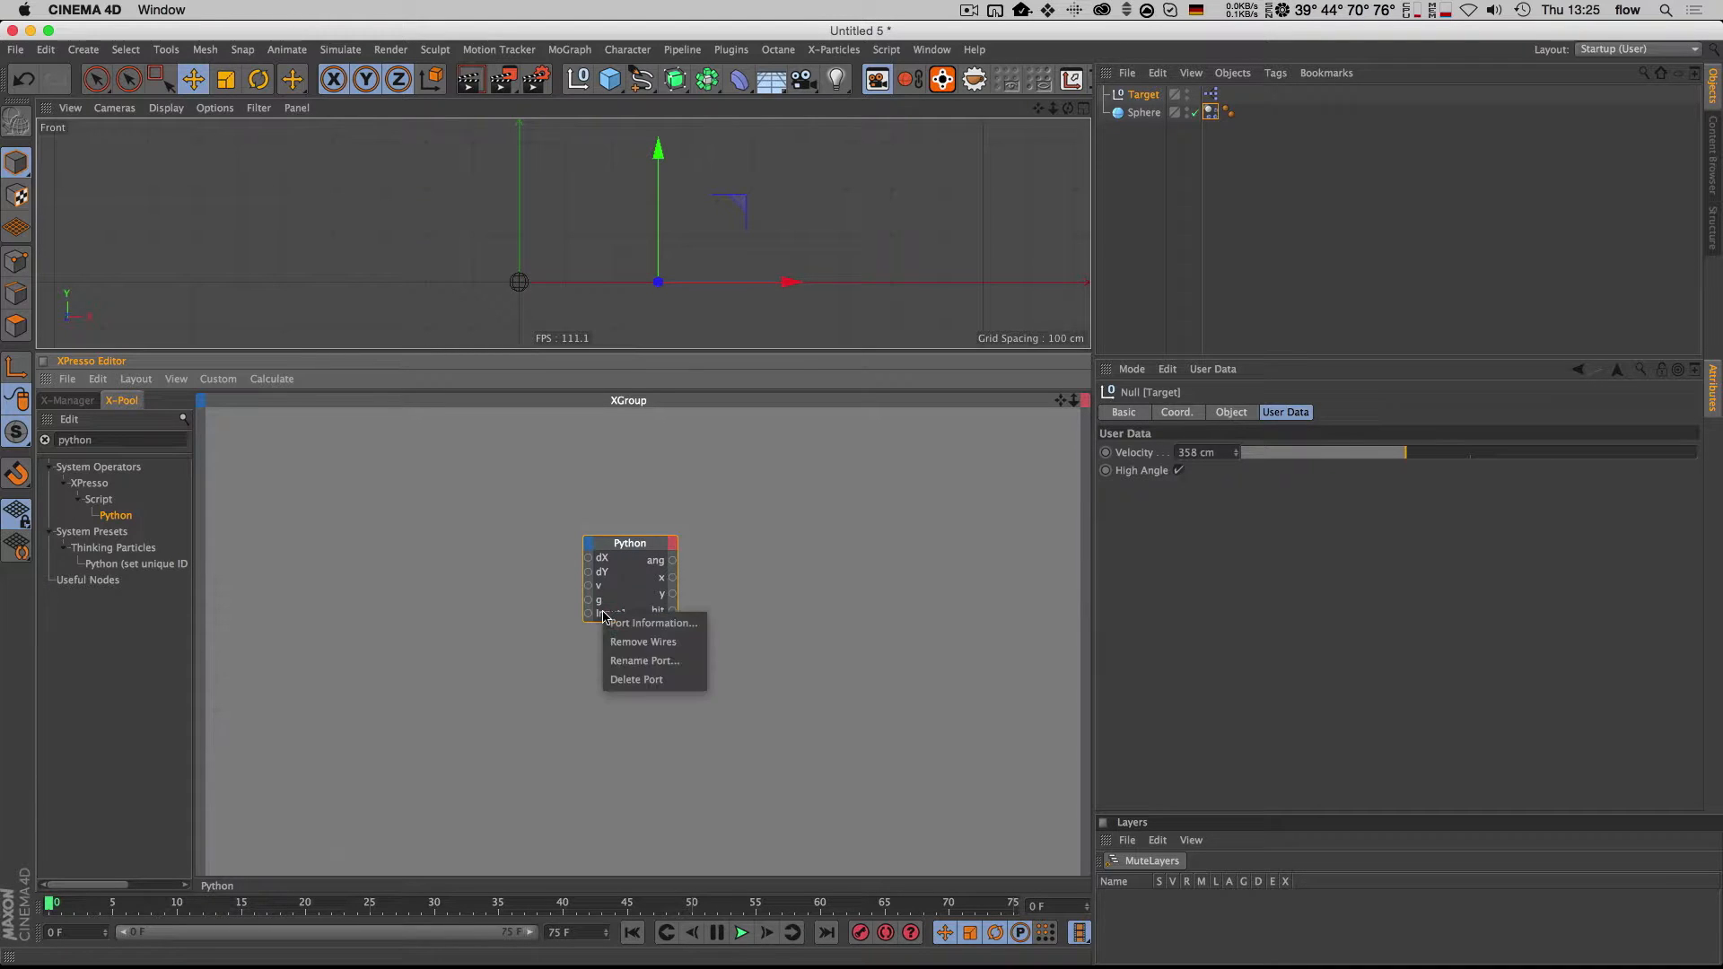
click(631, 661)
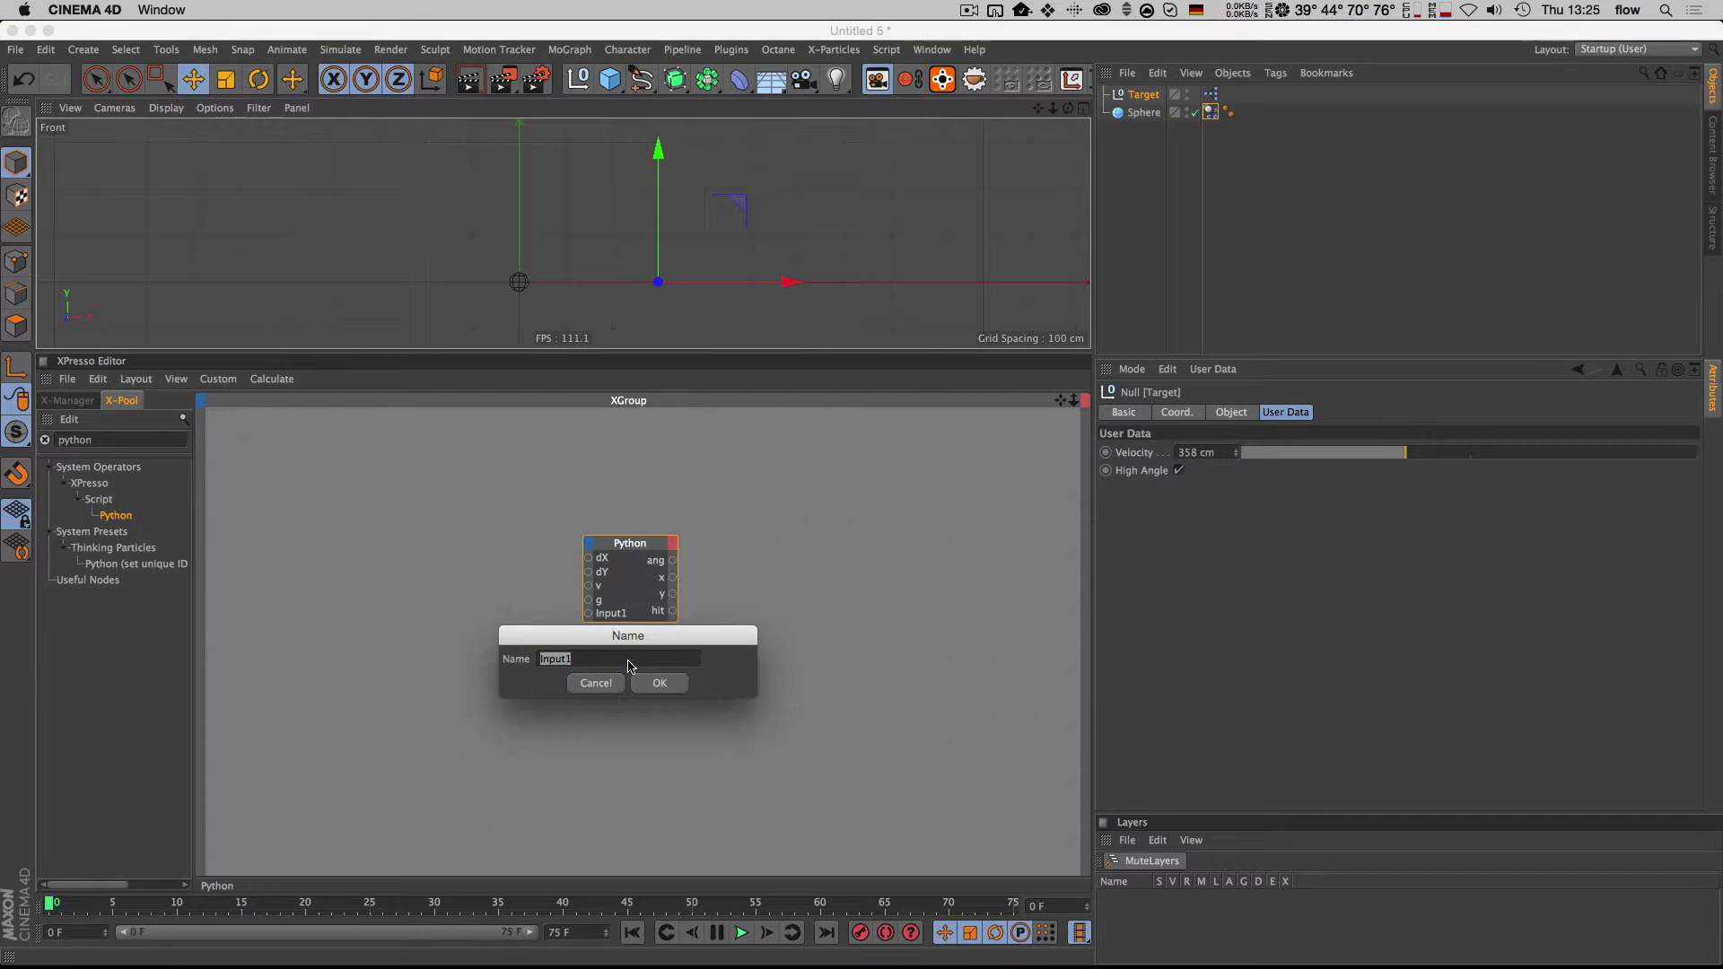
text(hit)
key(super+a)
text(highangle)
key(Return)
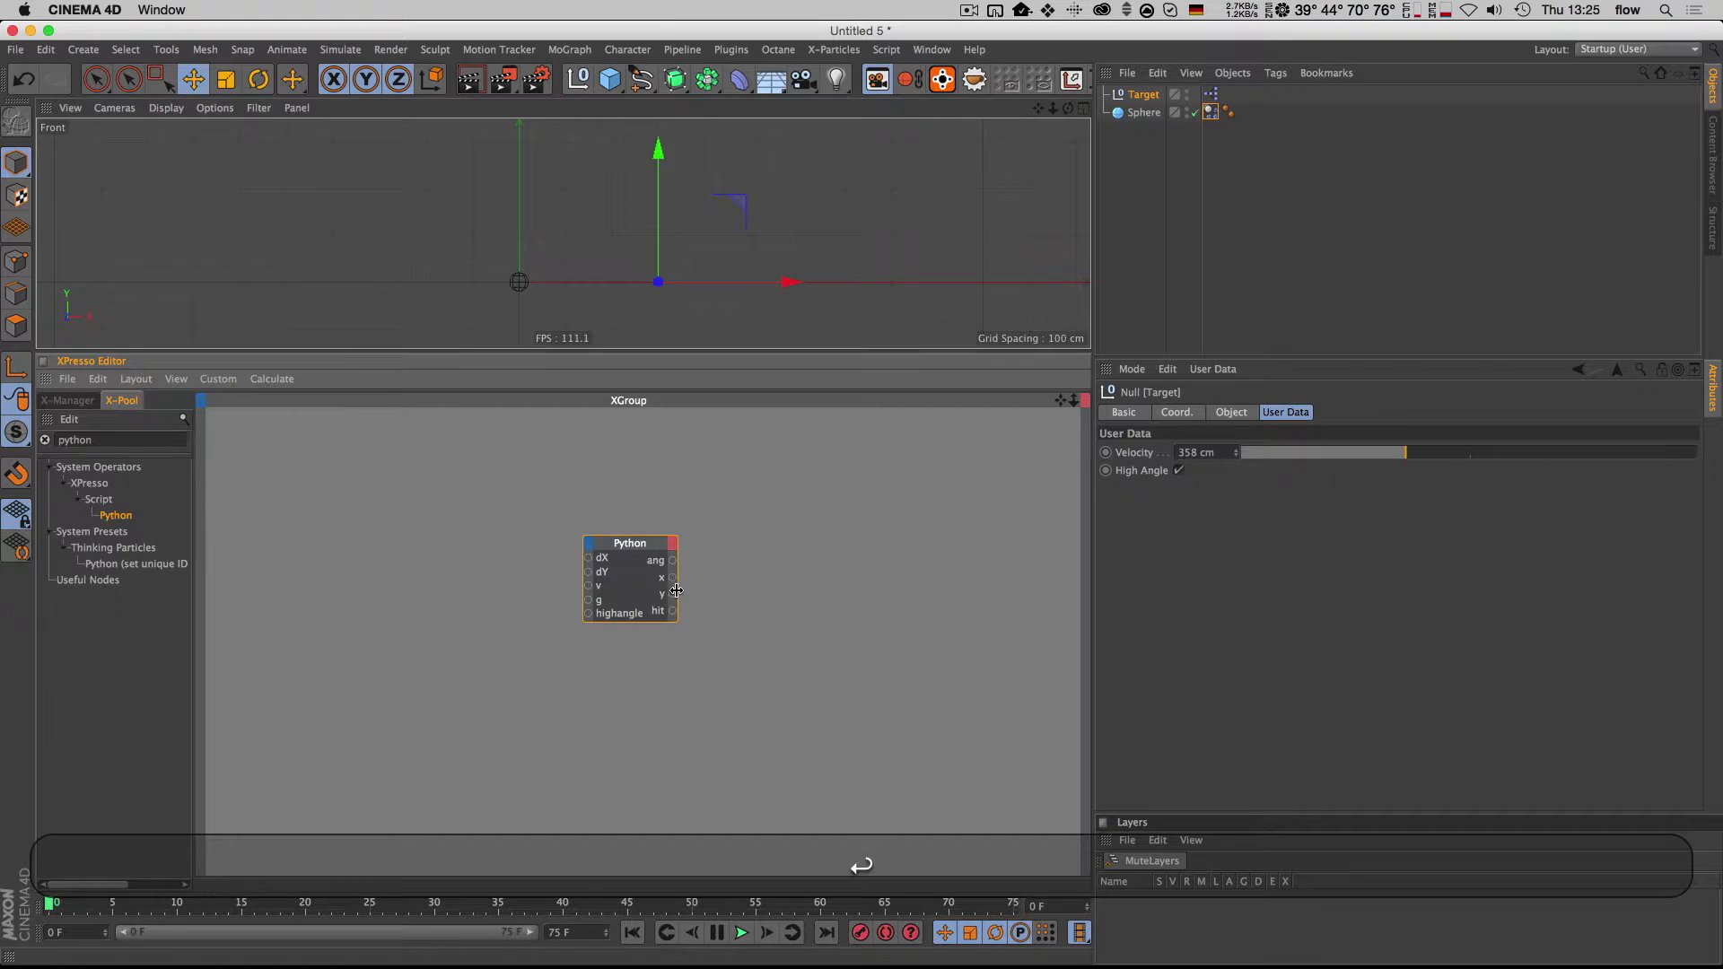
Step: Resize the Python node to fit its ports and remove the empty last line of its code
super+double_click(625, 544)
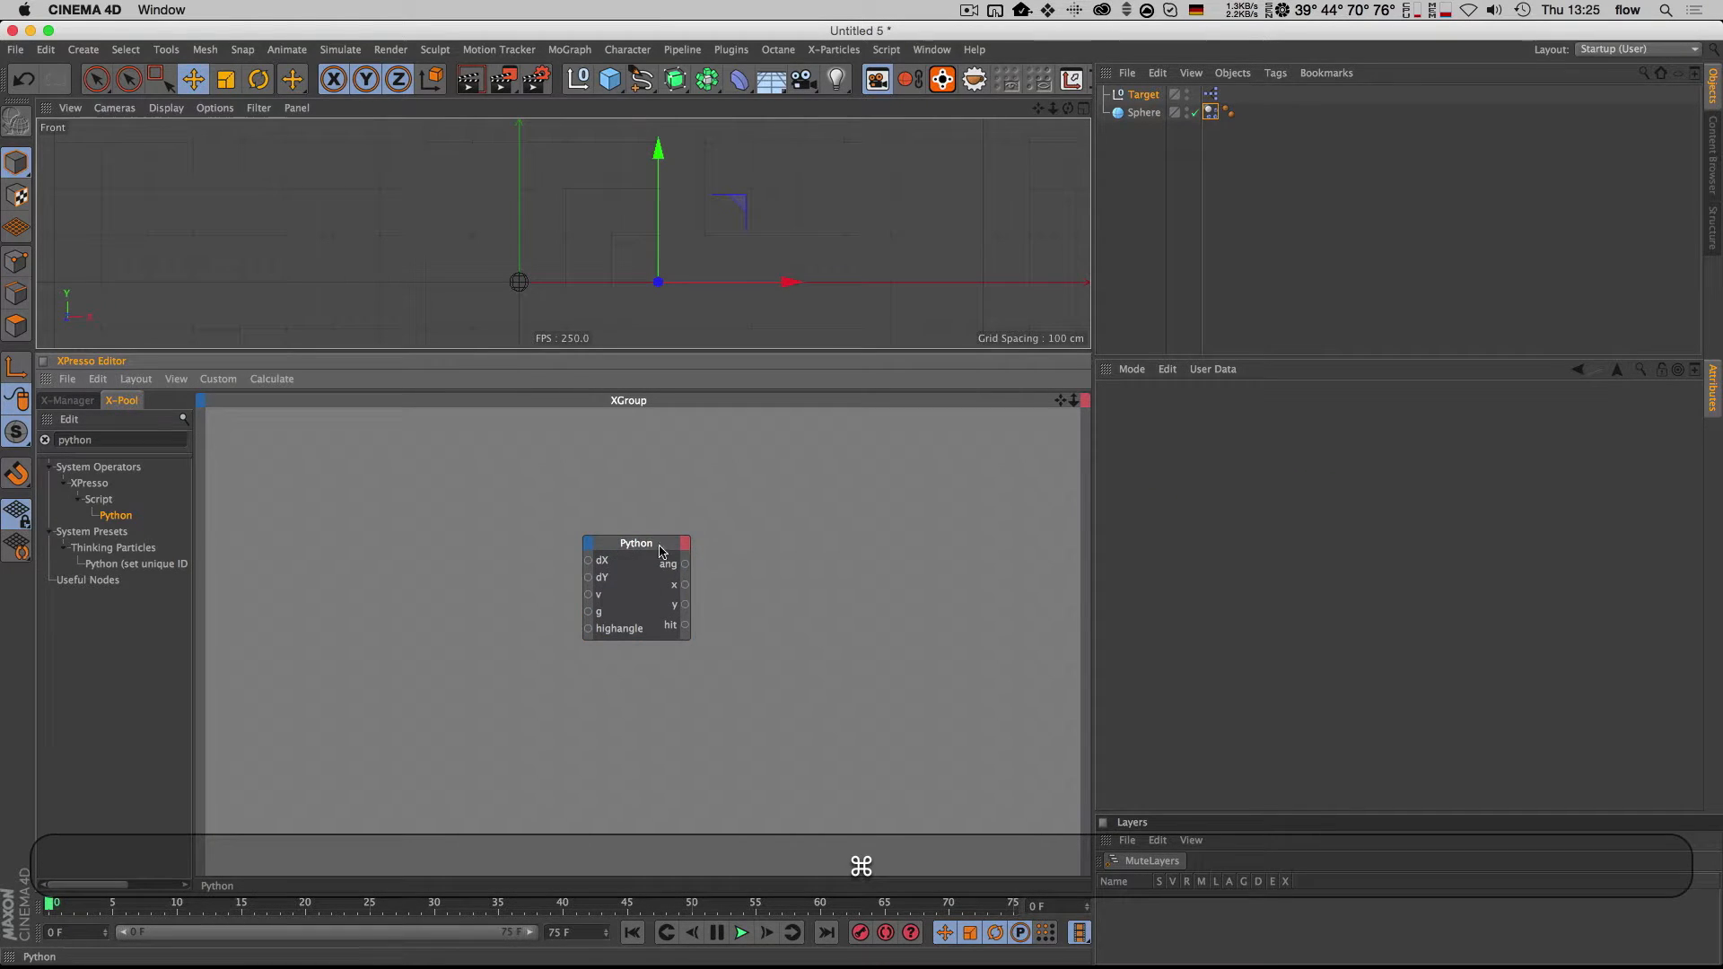
click(660, 551)
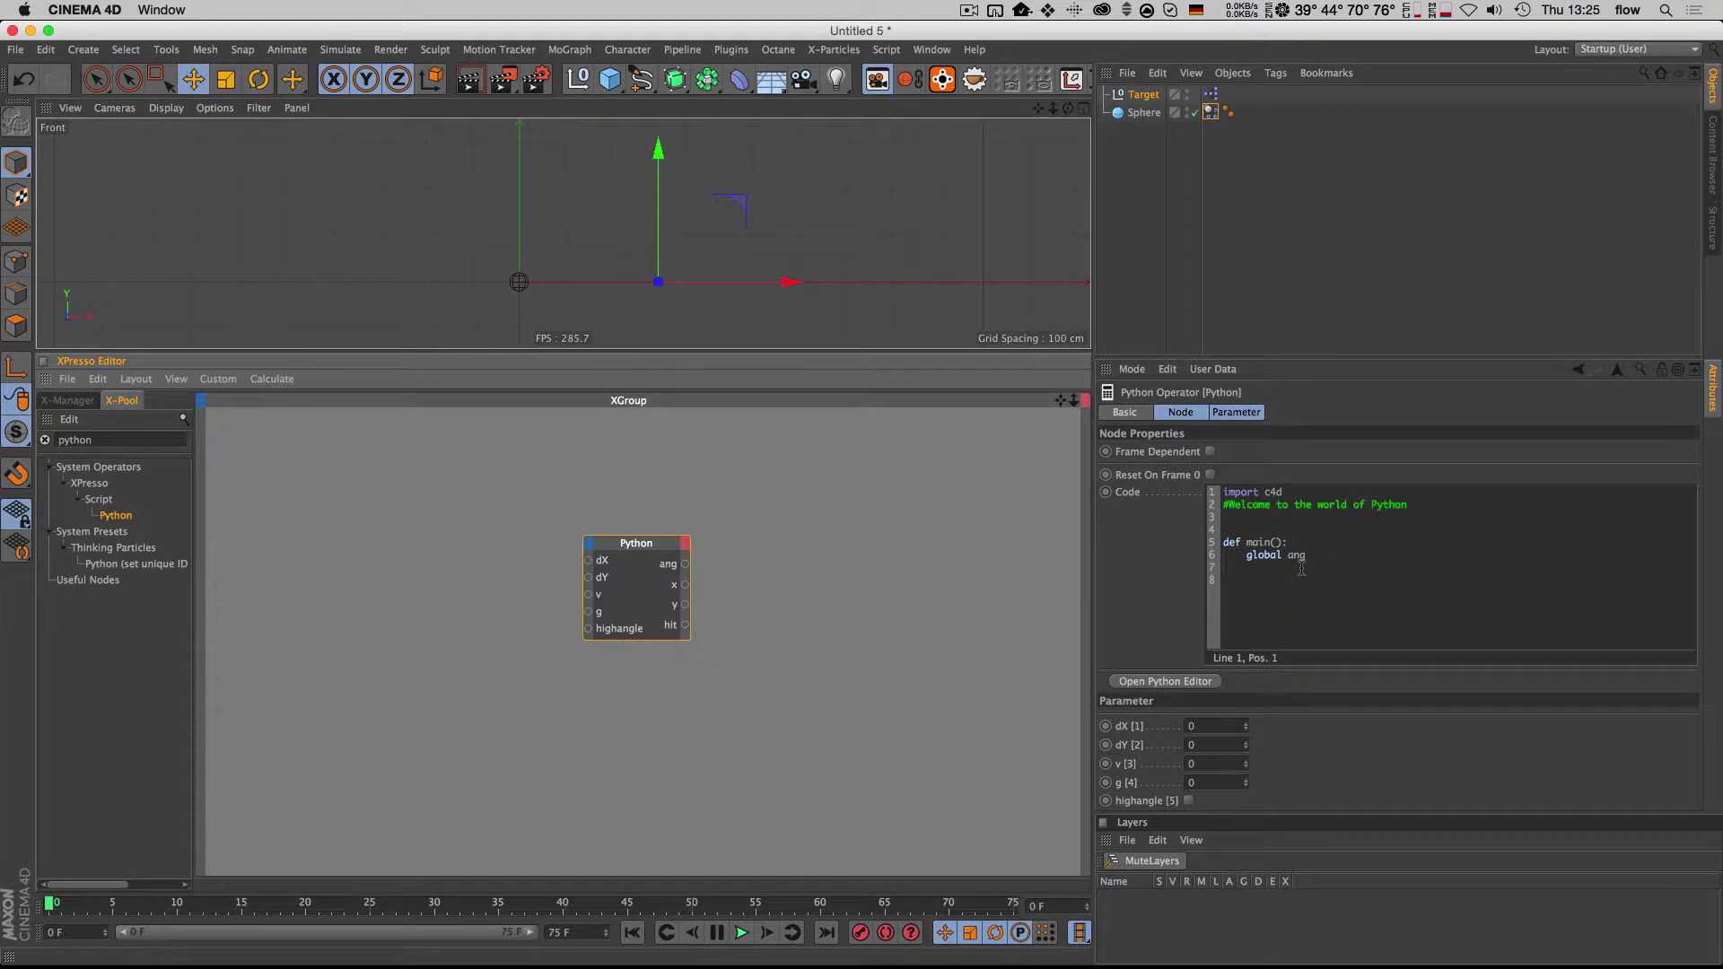
click(1310, 590)
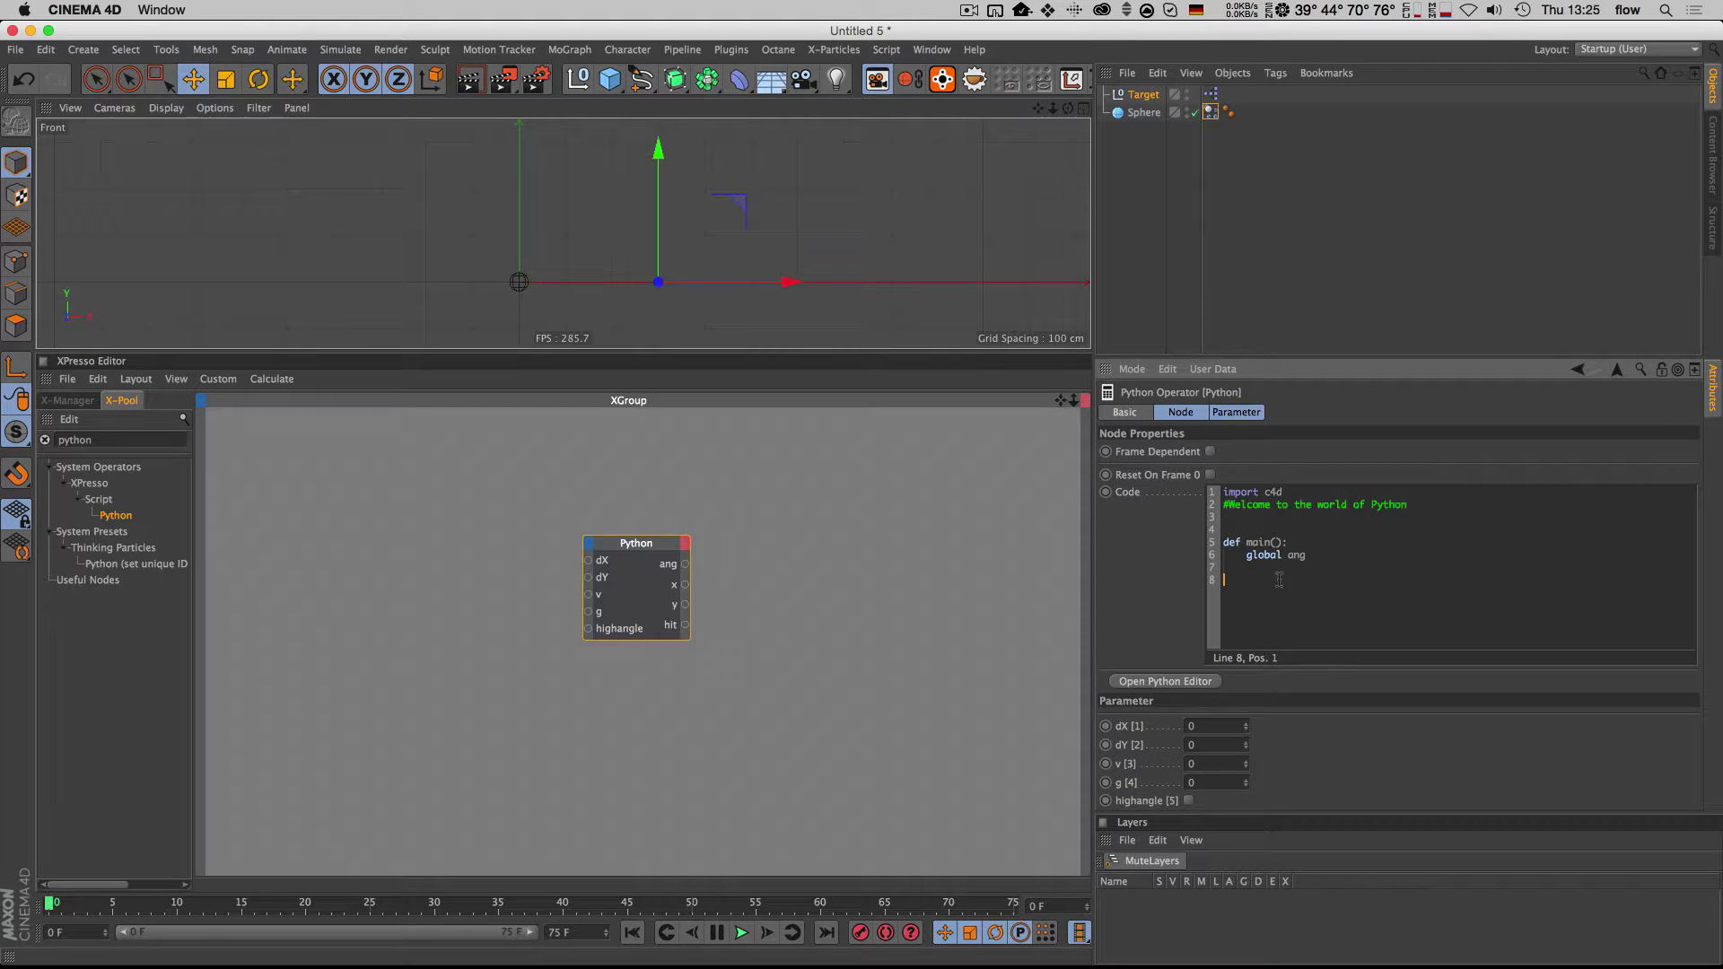
key(BackSpace)
Step: Switch to the projectile article in Google Chrome, shrink its window, and narrow the Cinema 4D window so the arctan formula sits beside it
key(super+Tab)
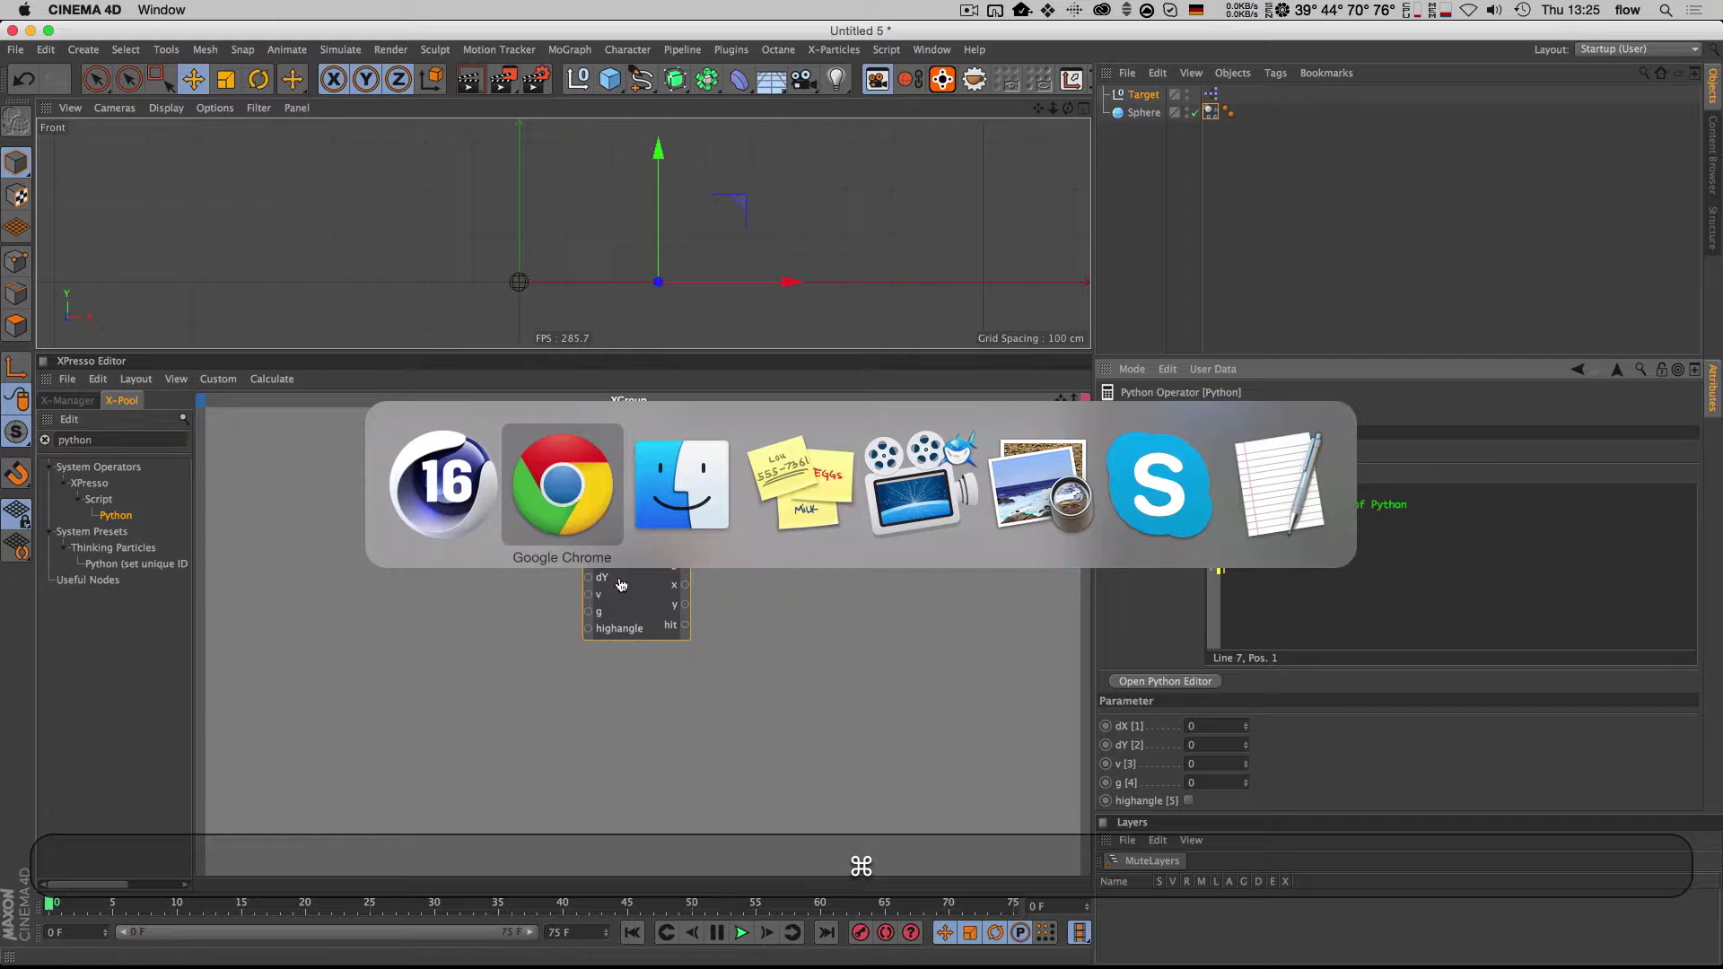
click(573, 504)
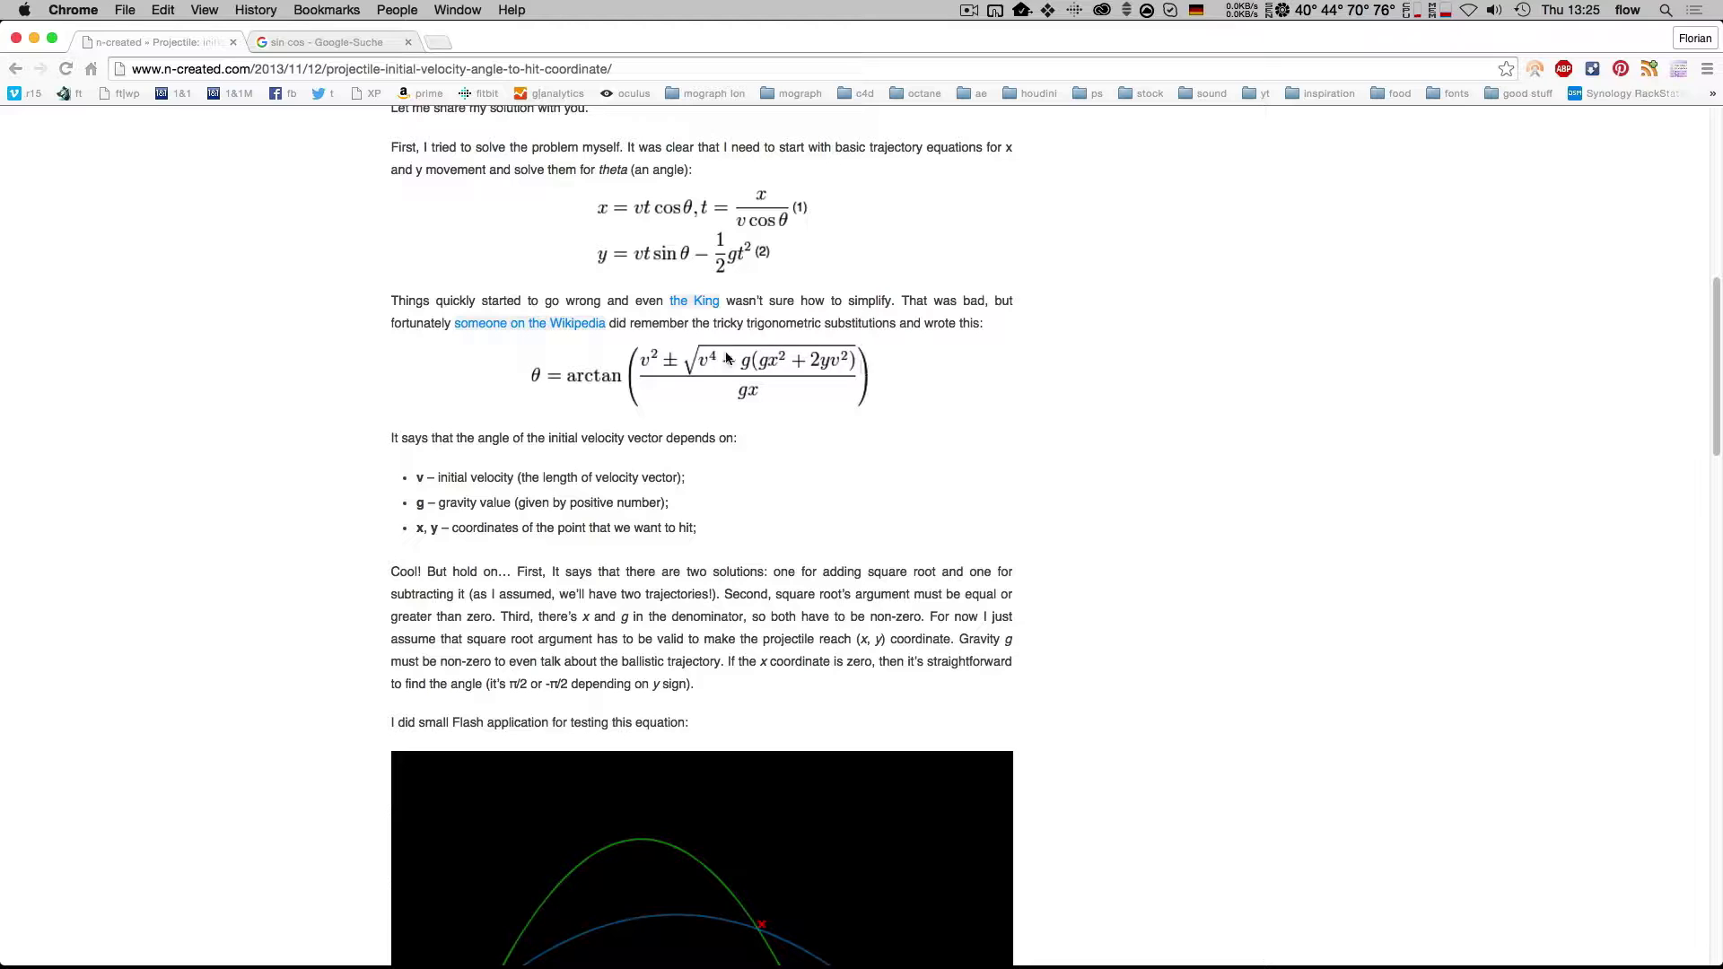
key(super+h)
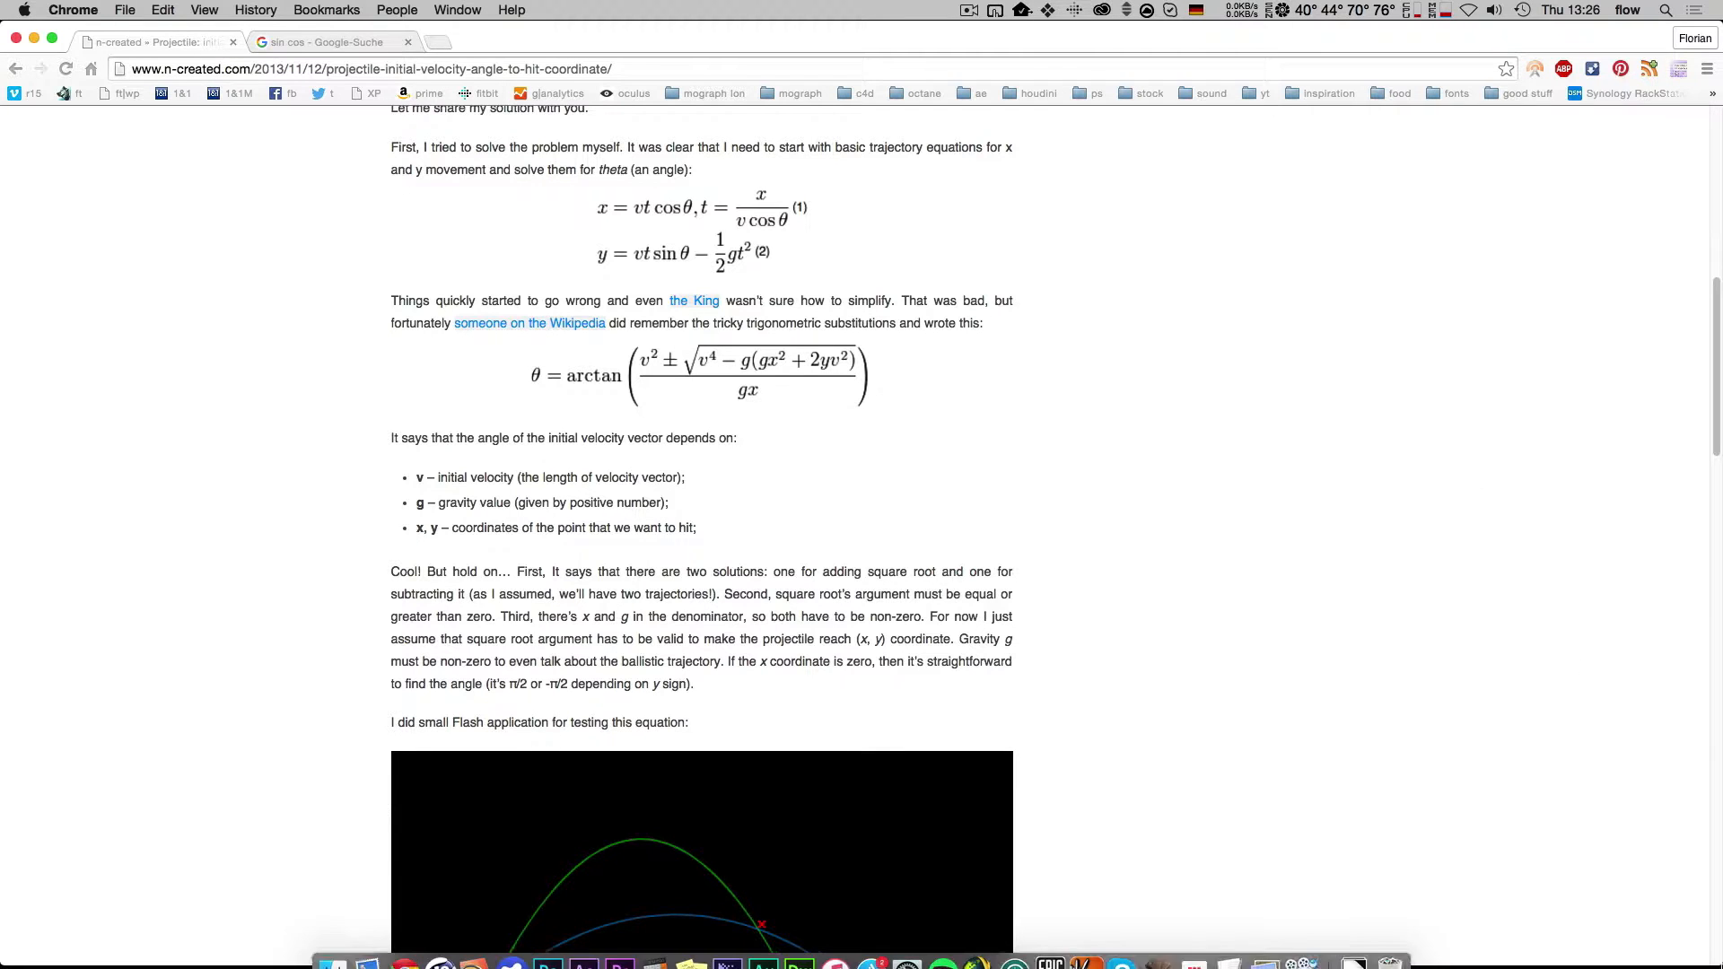
drag(1718, 953, 420, 610)
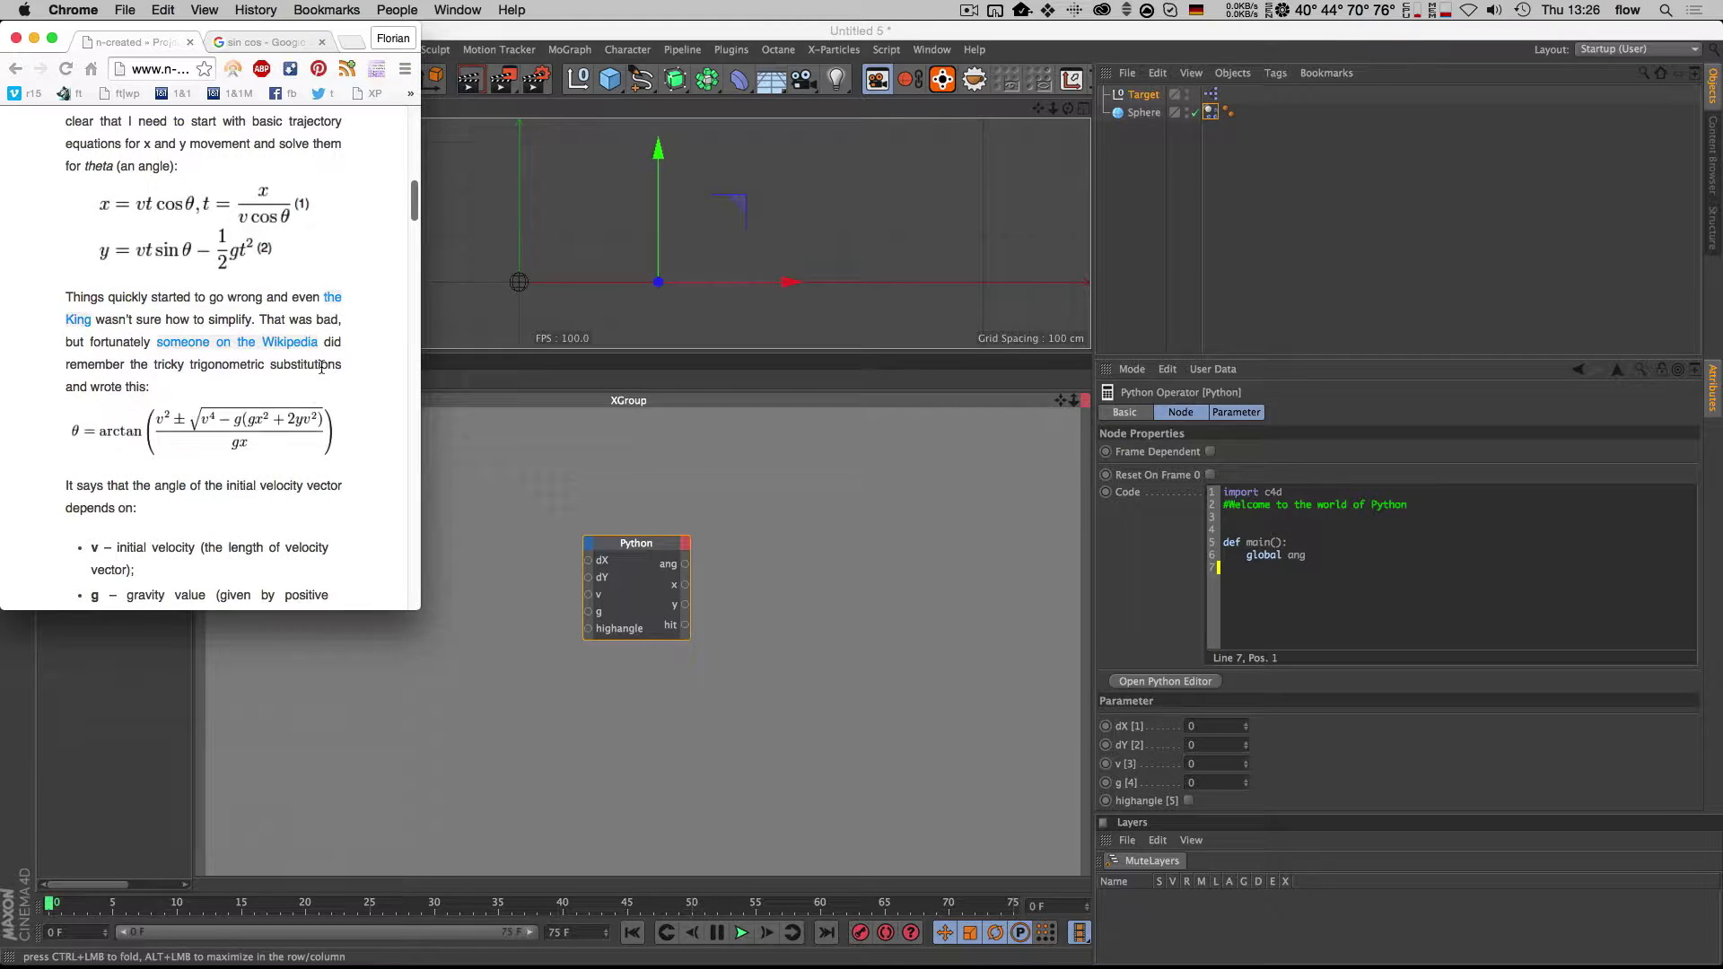
scroll(312, 391, down, 3)
click(544, 36)
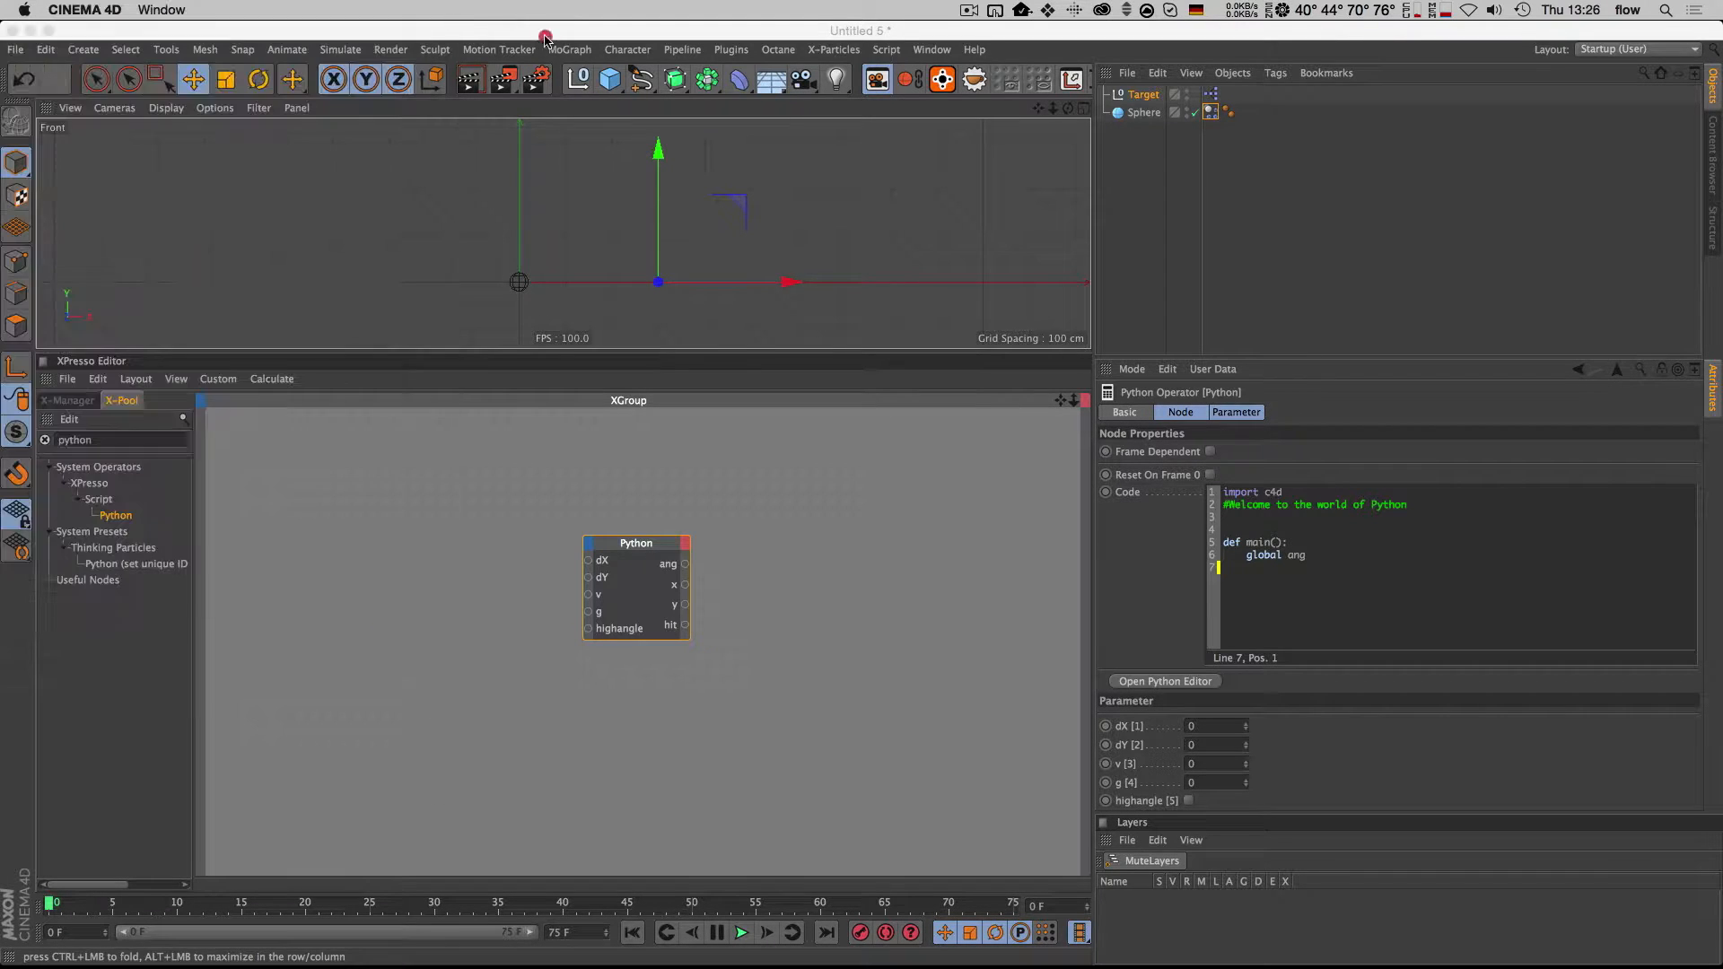
drag(5, 144, 421, 167)
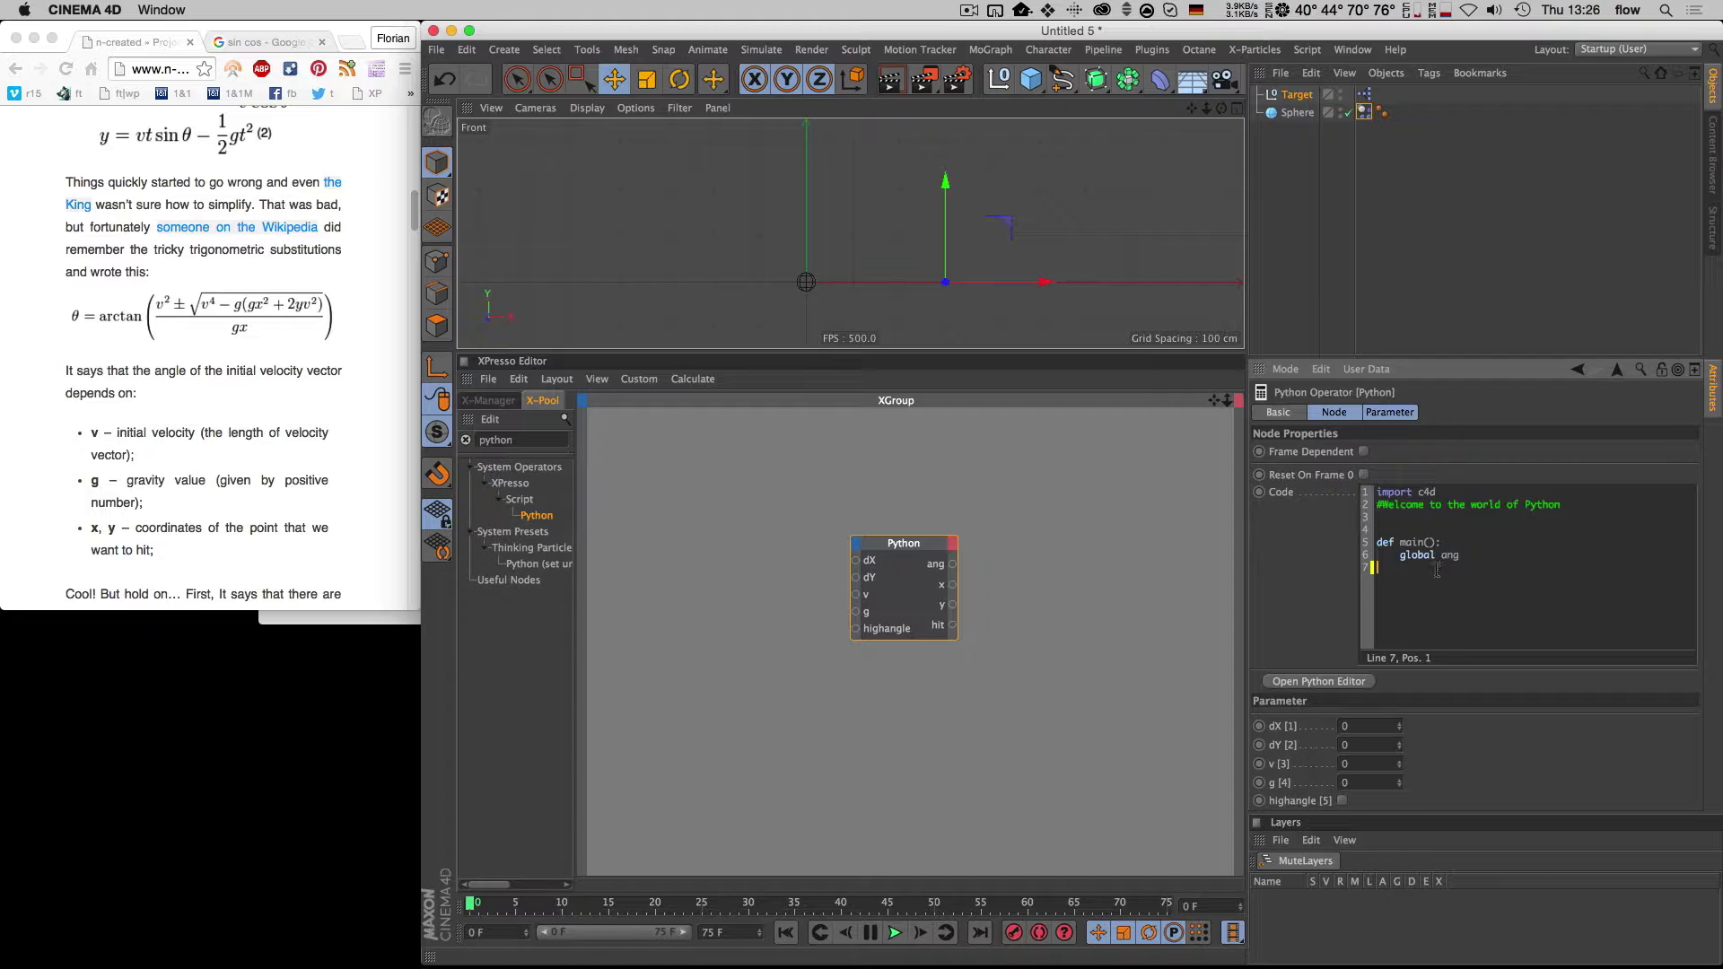
Step: Extend the global declaration in the Python node's main() with x, y and hit
key(Tab)
text(, x, y, hit)
Step: Close the Layers manager and enlarge the Attribute Manager in width and height to give the code field more room
drag(1247, 547, 985, 551)
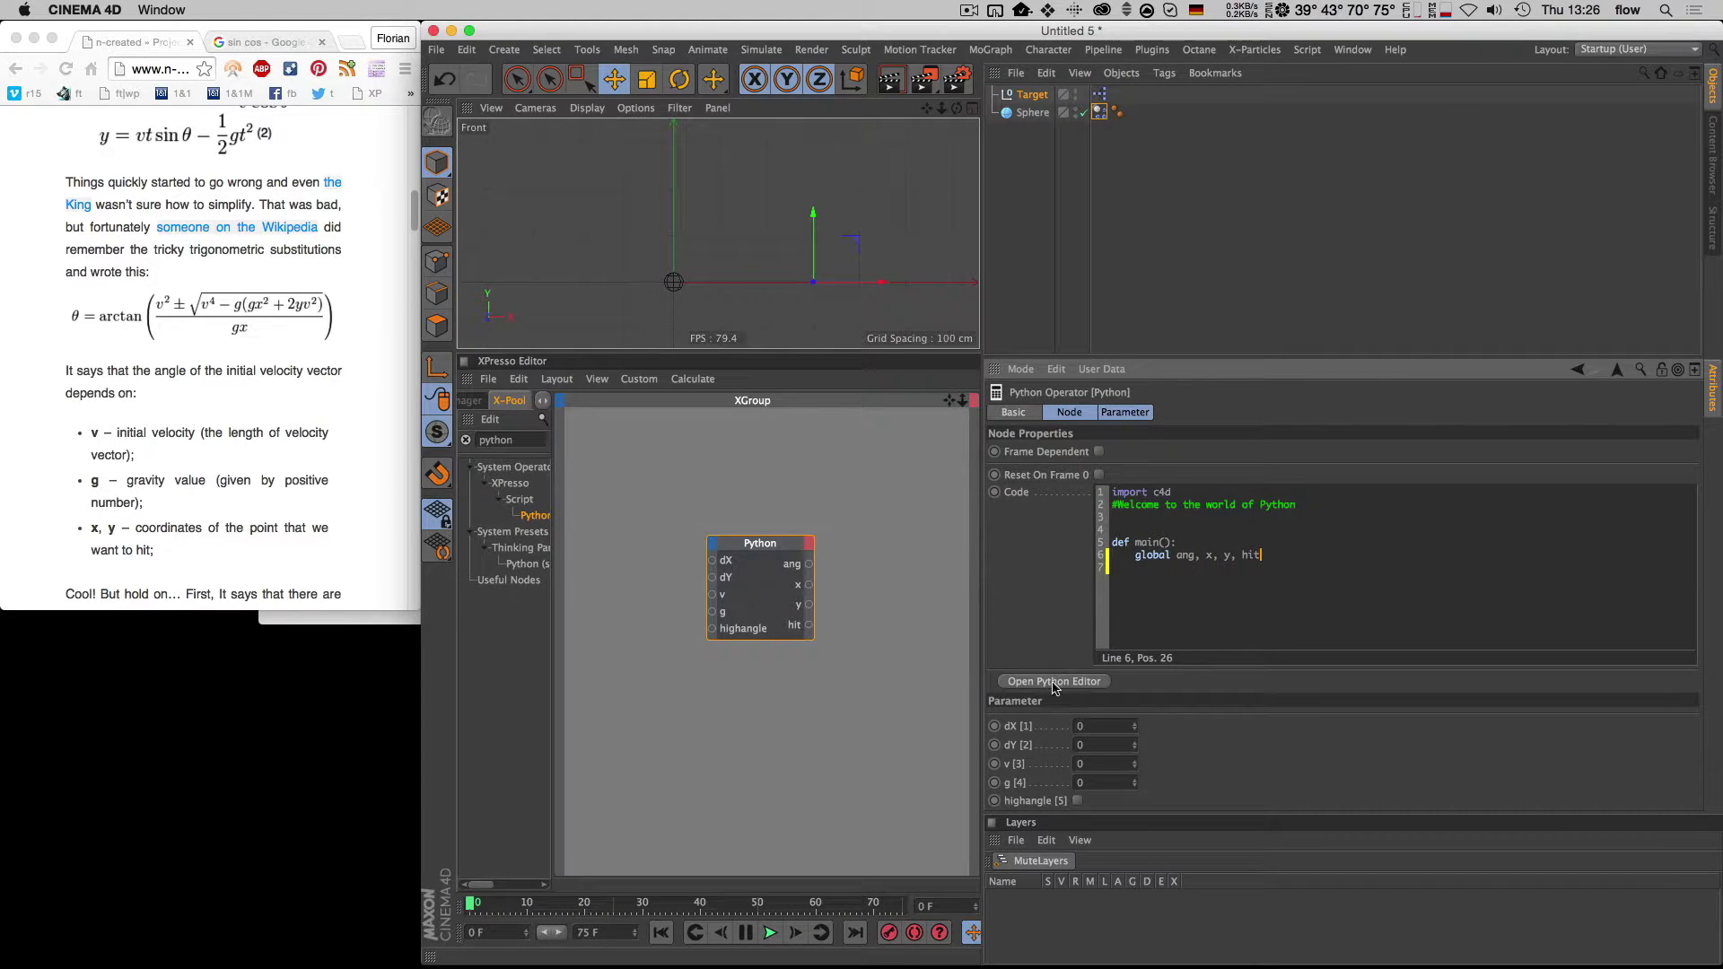
click(992, 824)
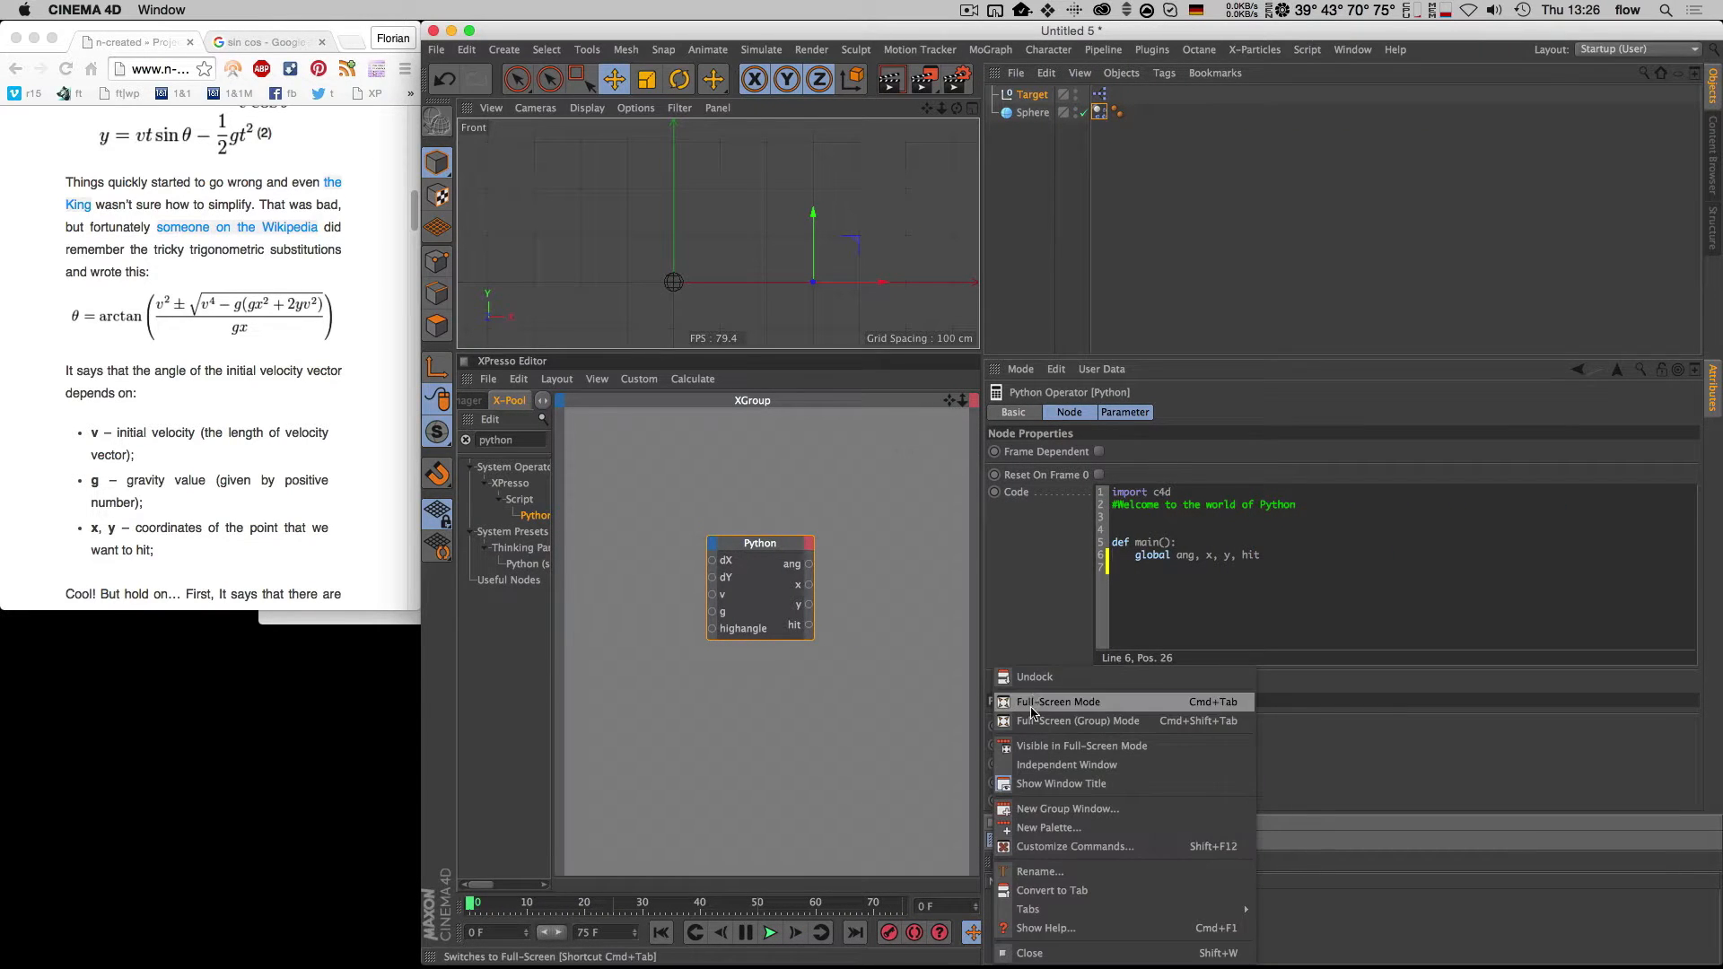
click(1037, 953)
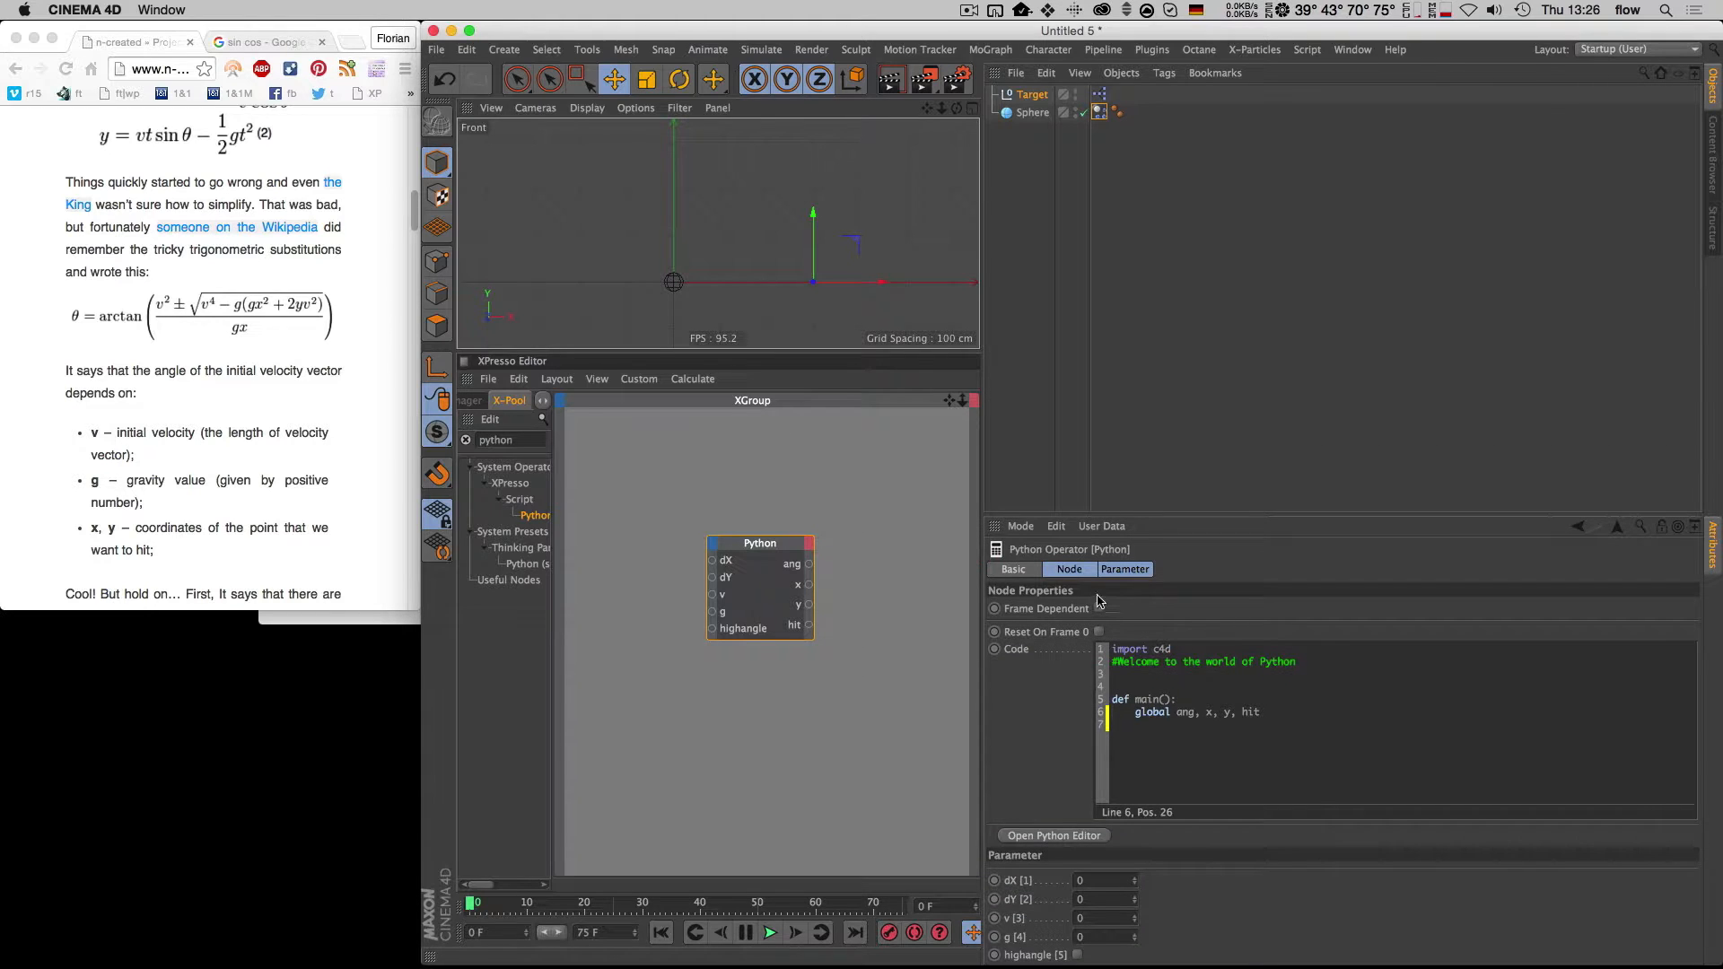
drag(1110, 380, 1108, 184)
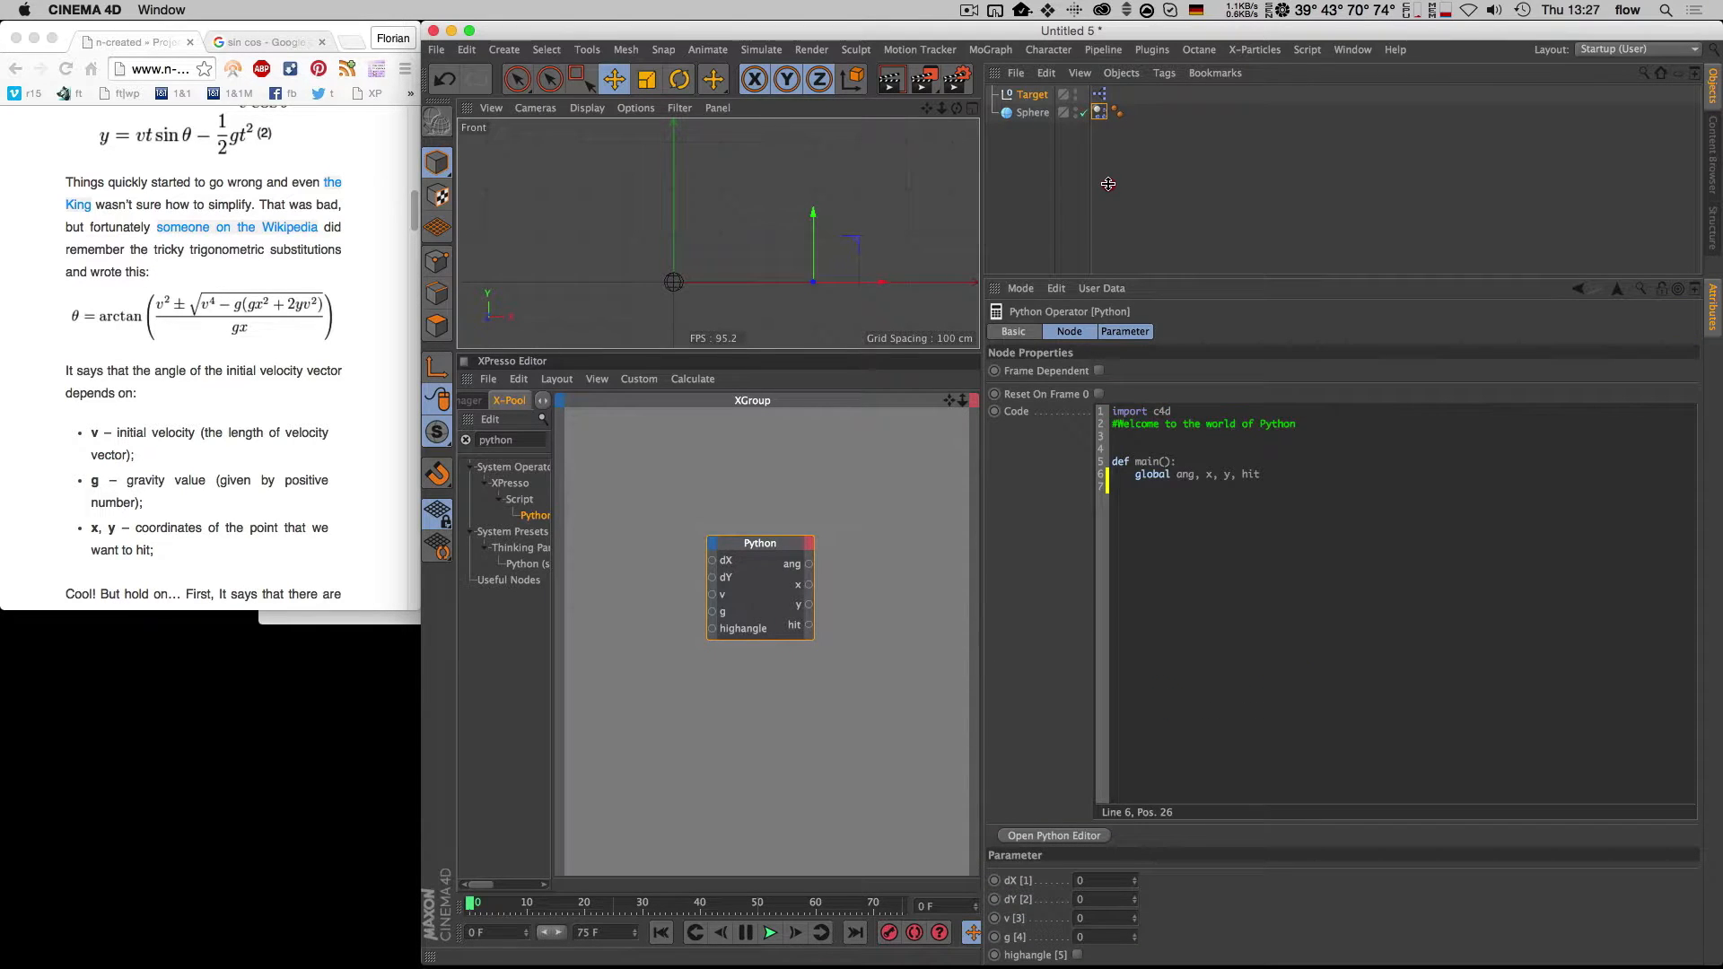
Step: Below the global declaration in main(), add a line assigning pow(v,2) to delta
click(1222, 485)
key(Return)
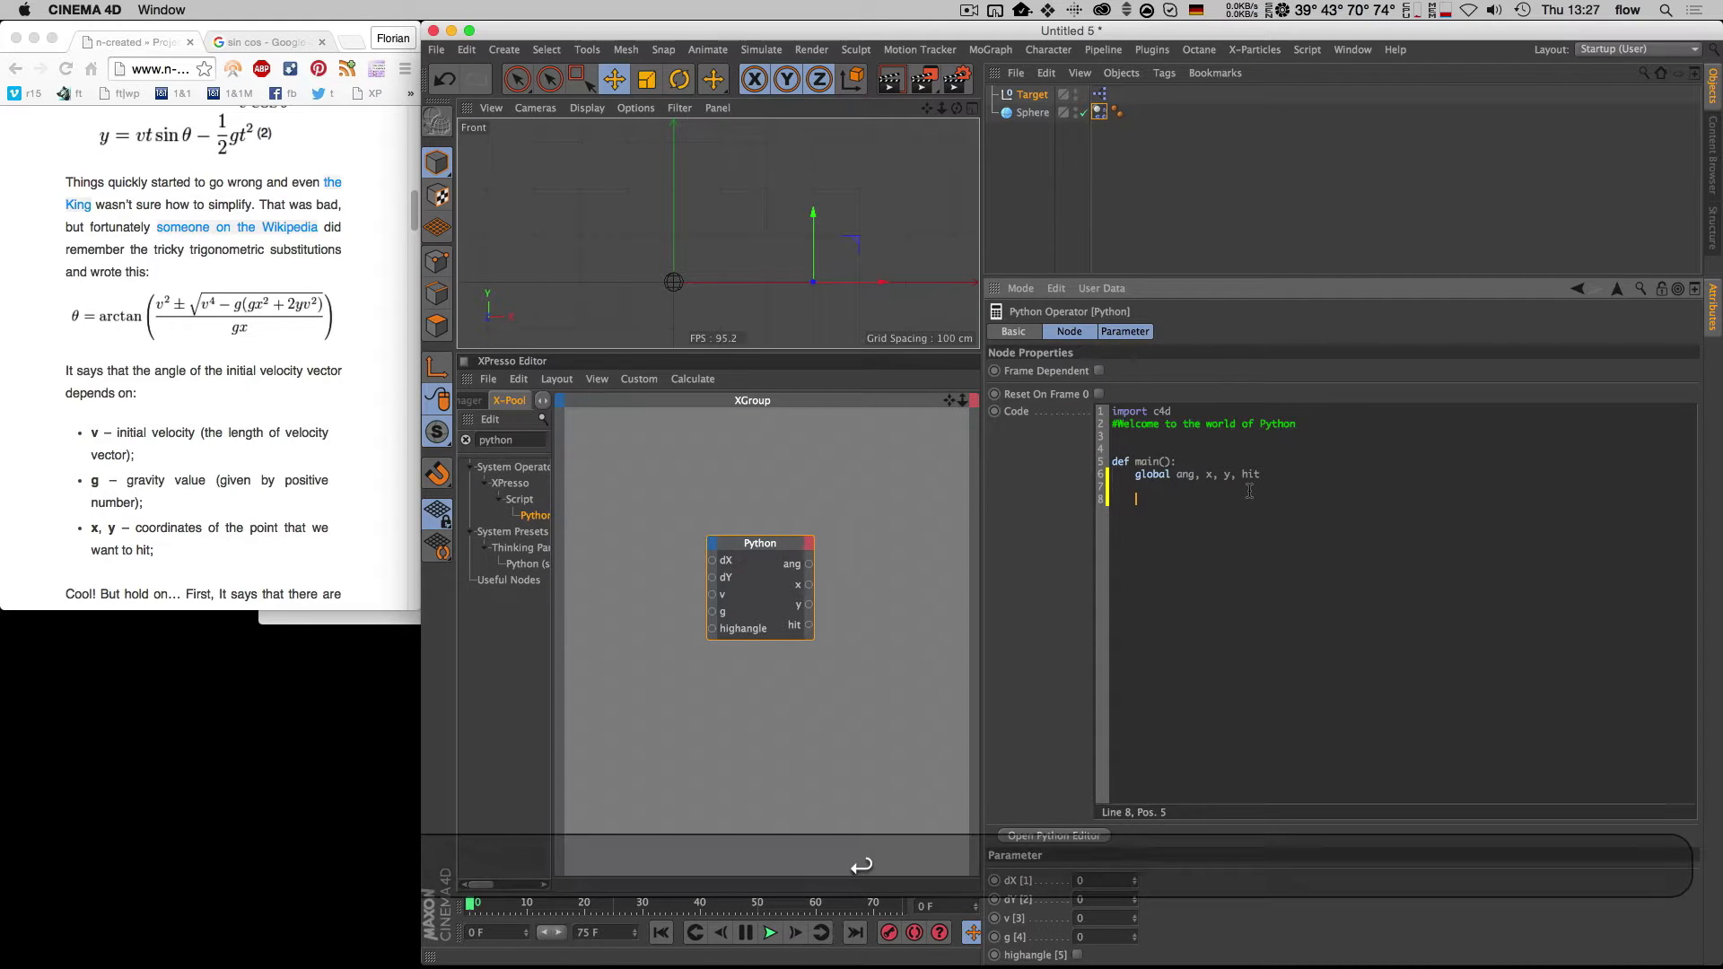
text(delta)
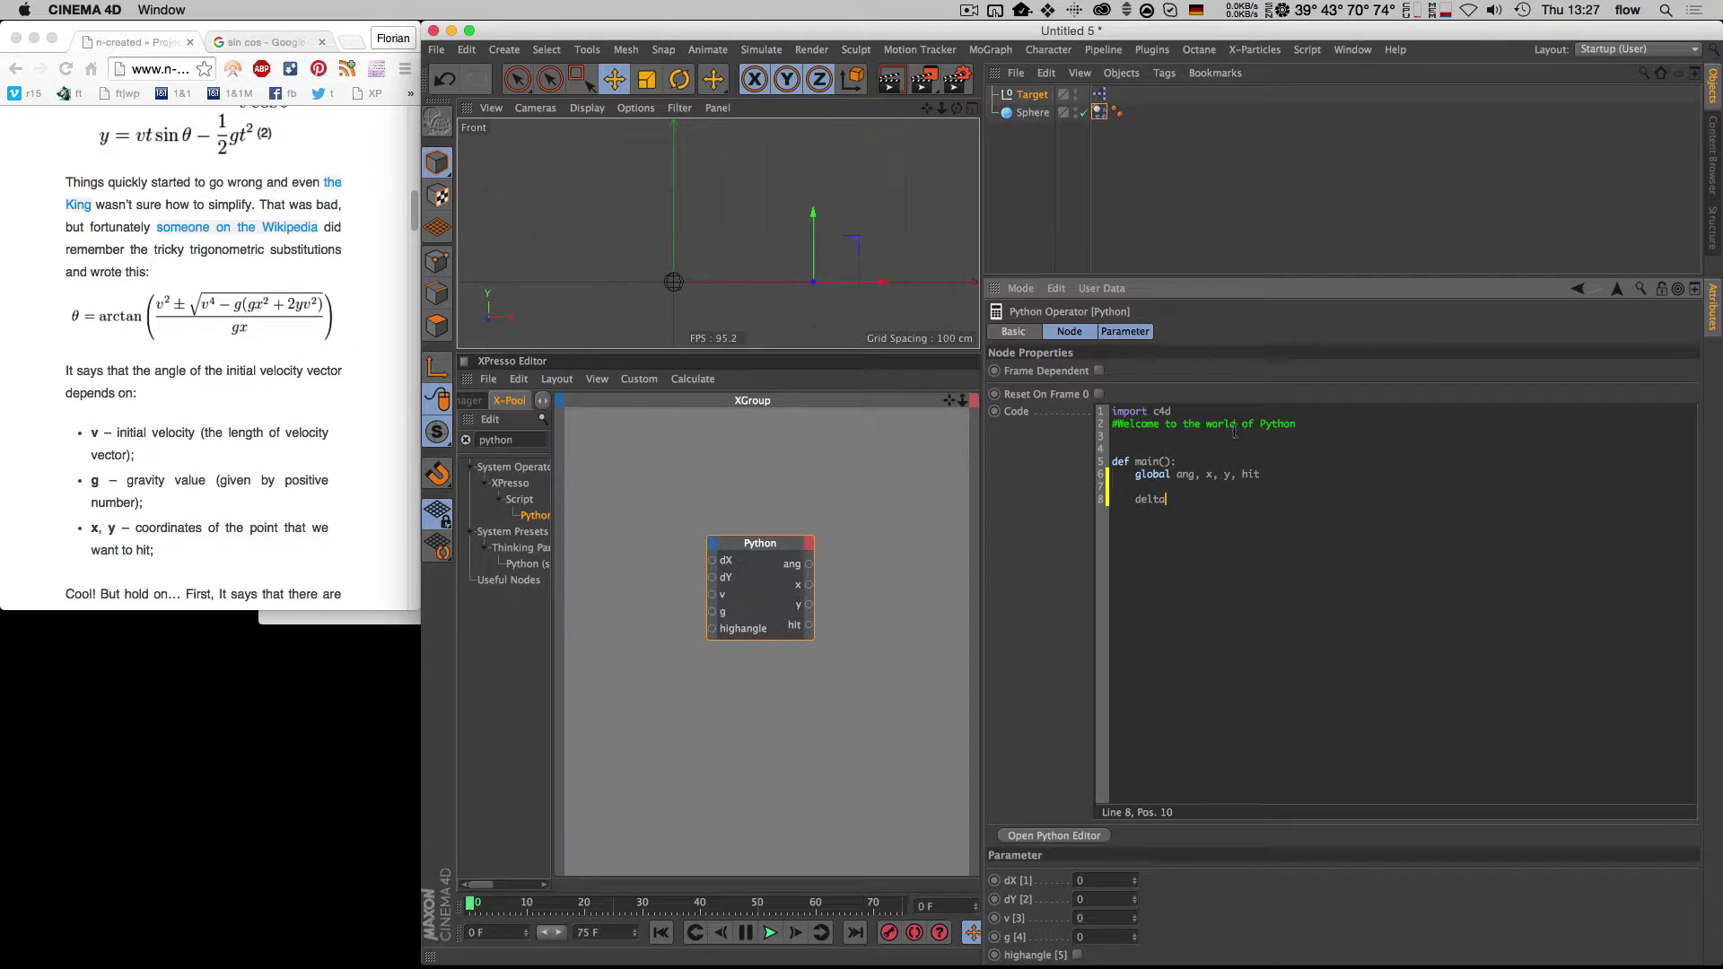
text(= )
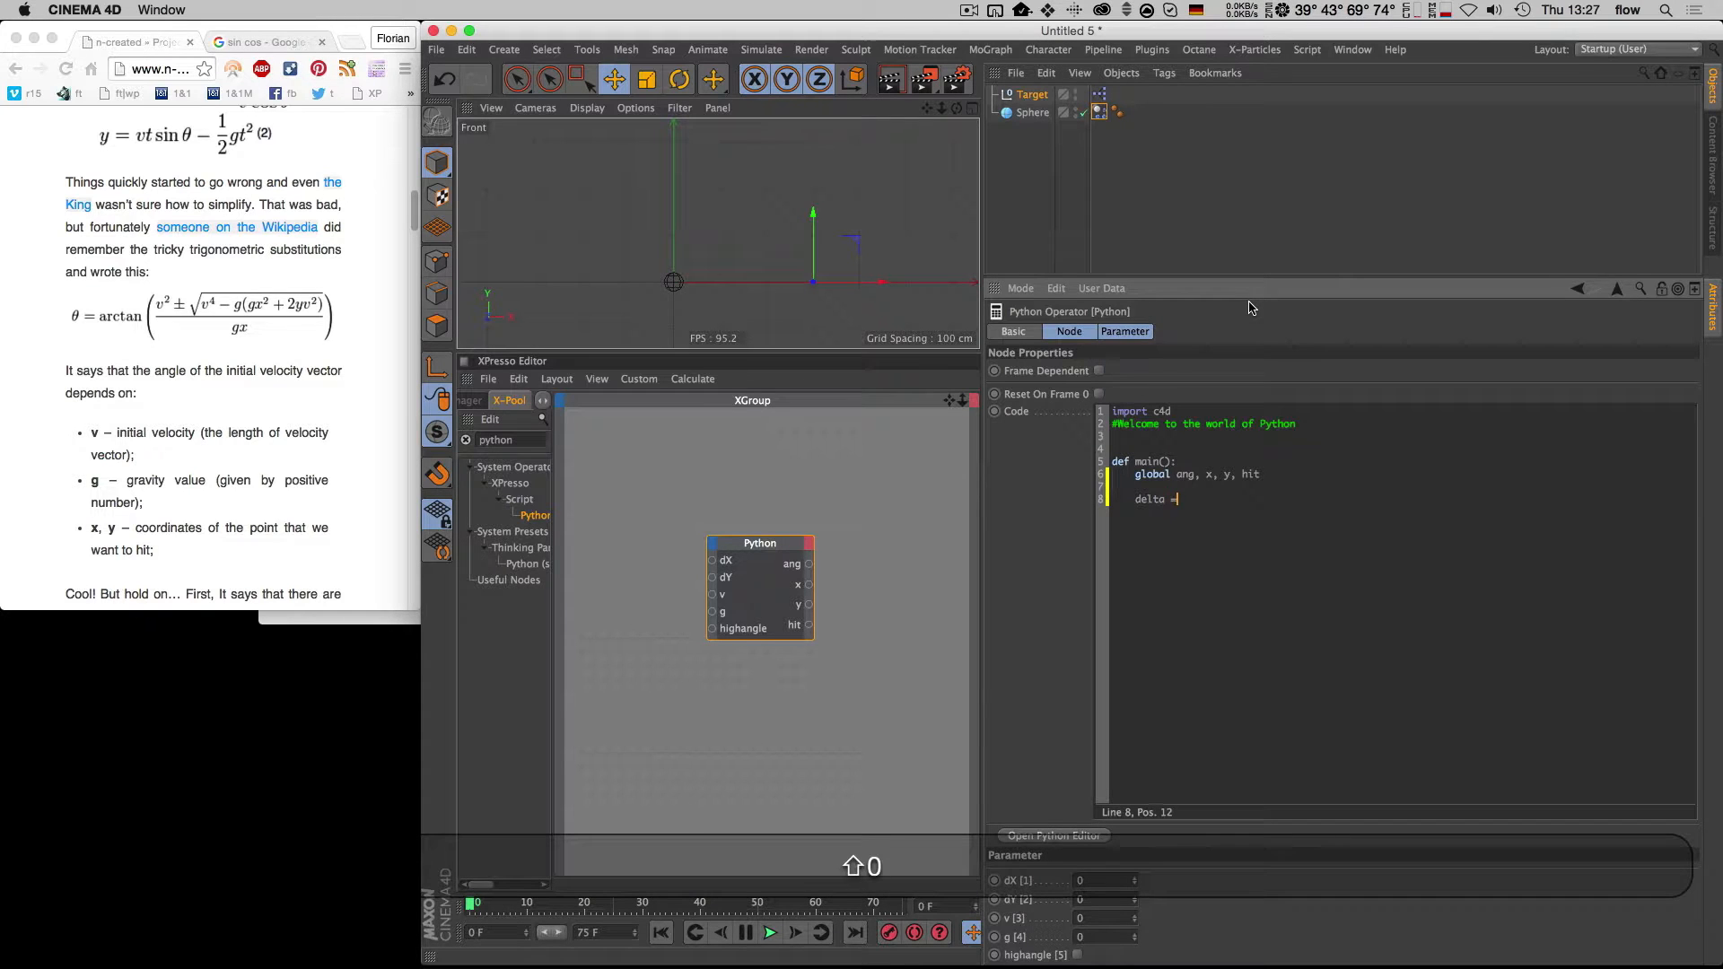
text(pow()
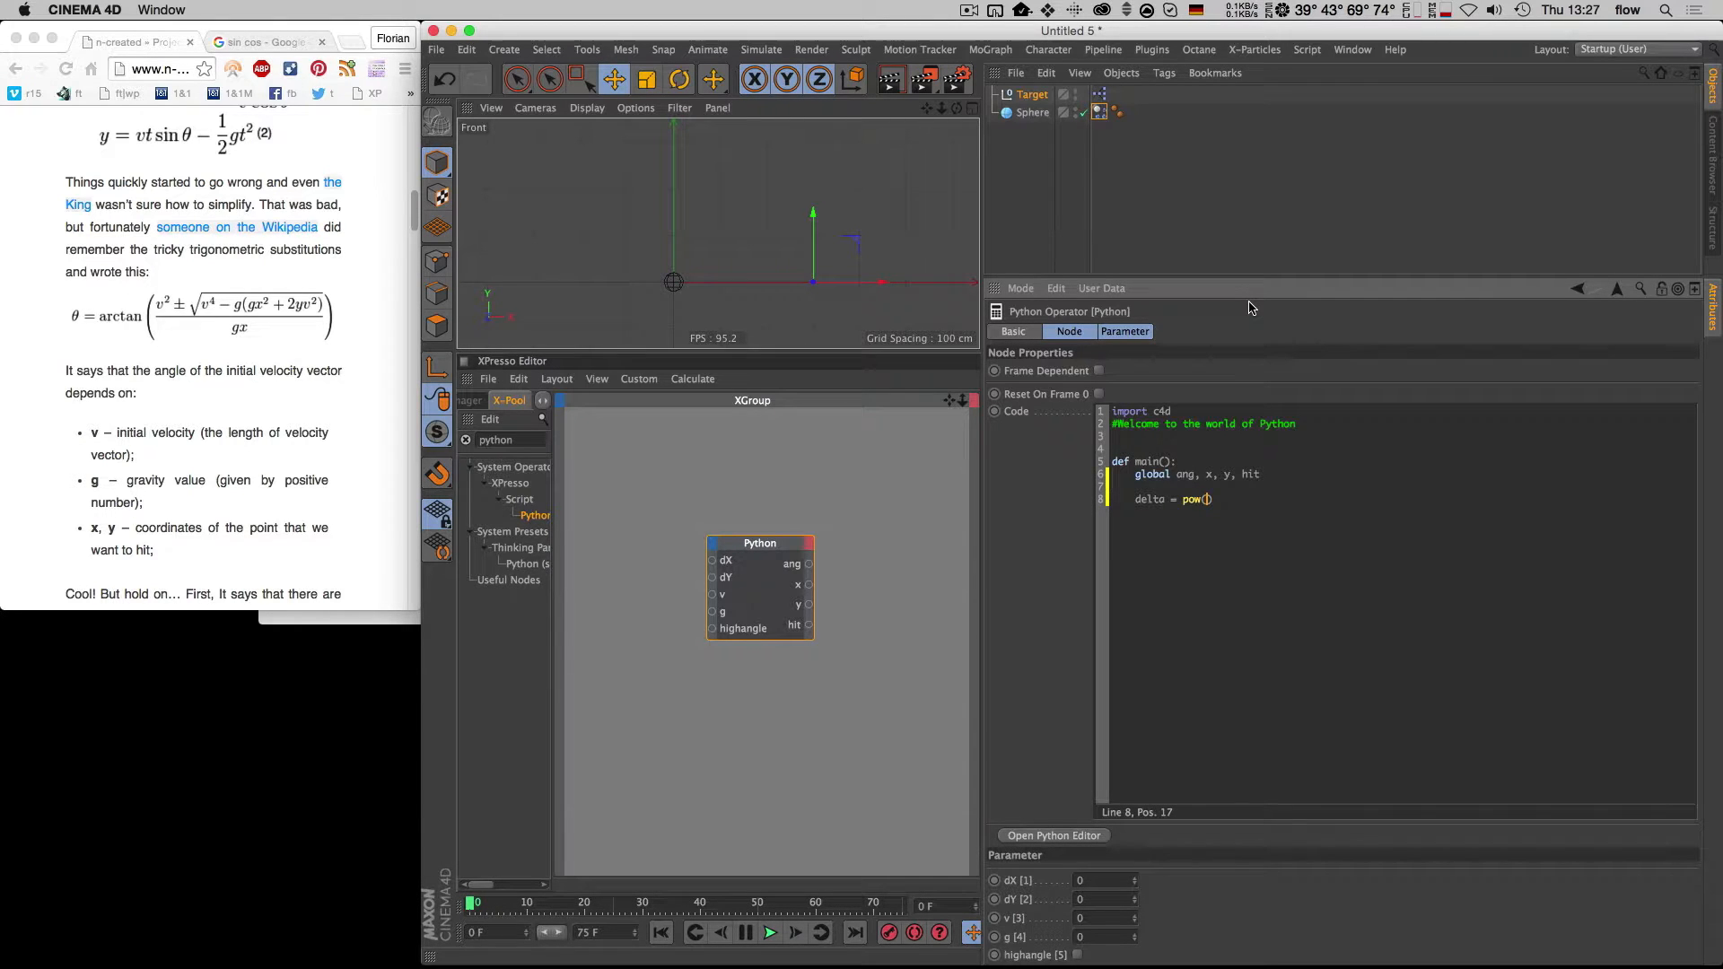
text(v,2)
Step: Try v * v as the expression for delta and put pow(v,2) back in its place
mouse_move(1240, 496)
mouse_down()
mouse_move(1174, 499)
mouse_move(1228, 500)
mouse_up()
text(v * v)
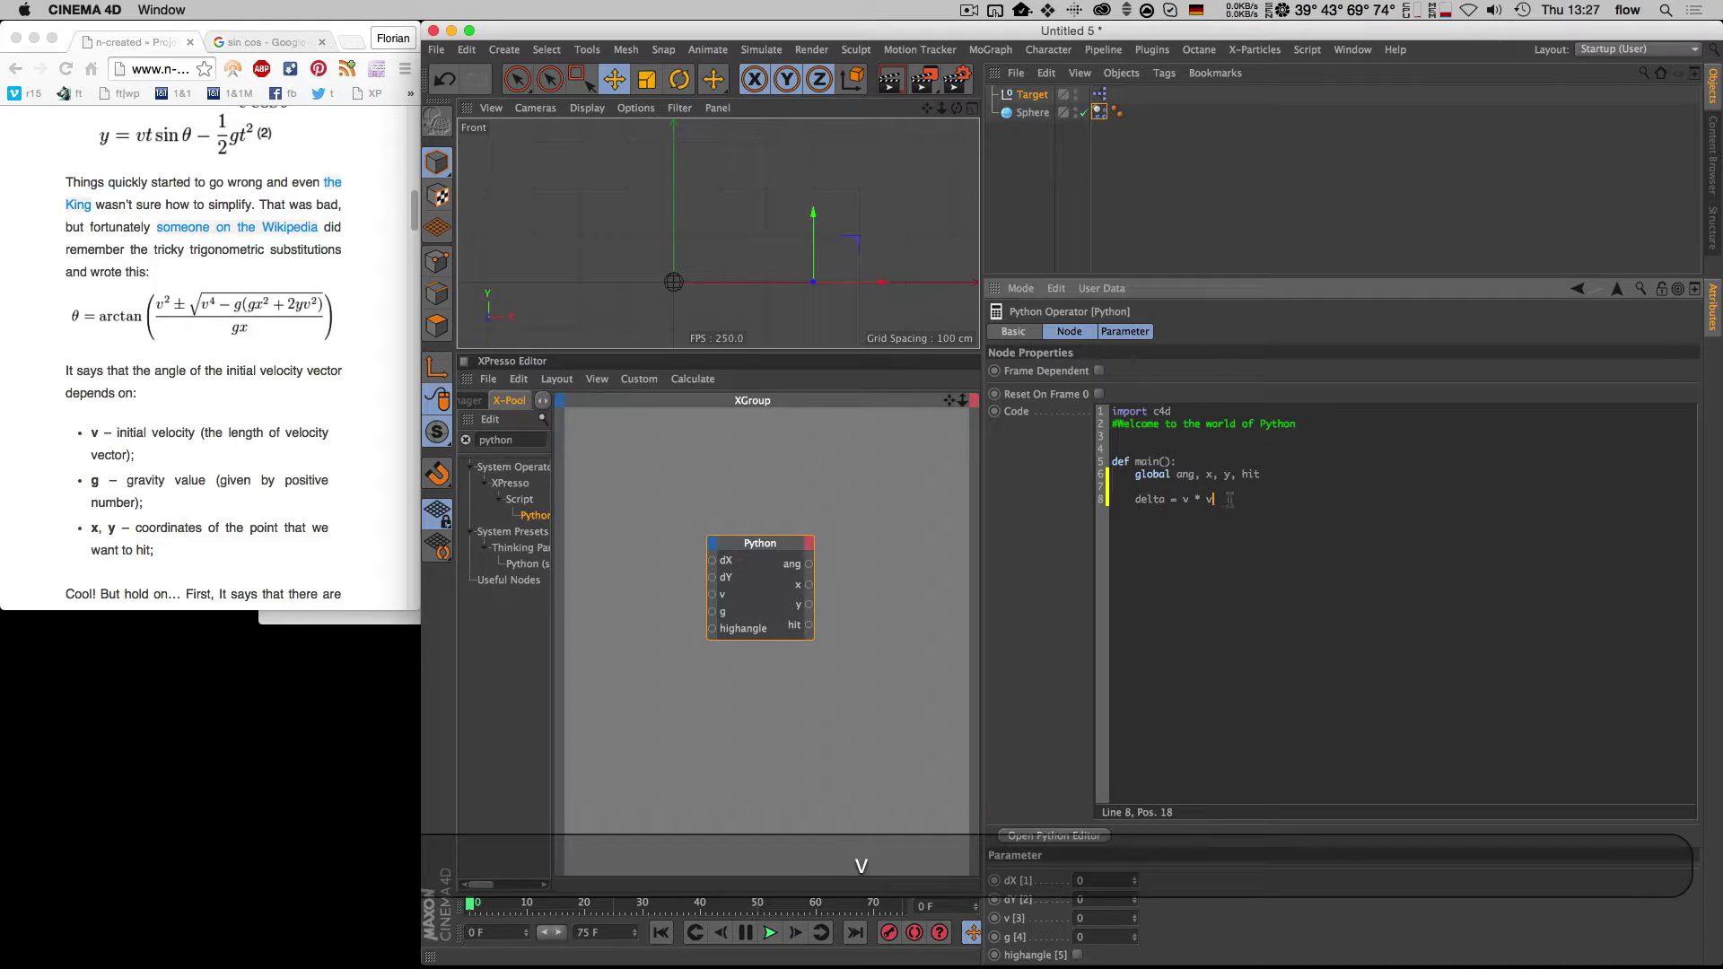
drag(1230, 500, 1184, 502)
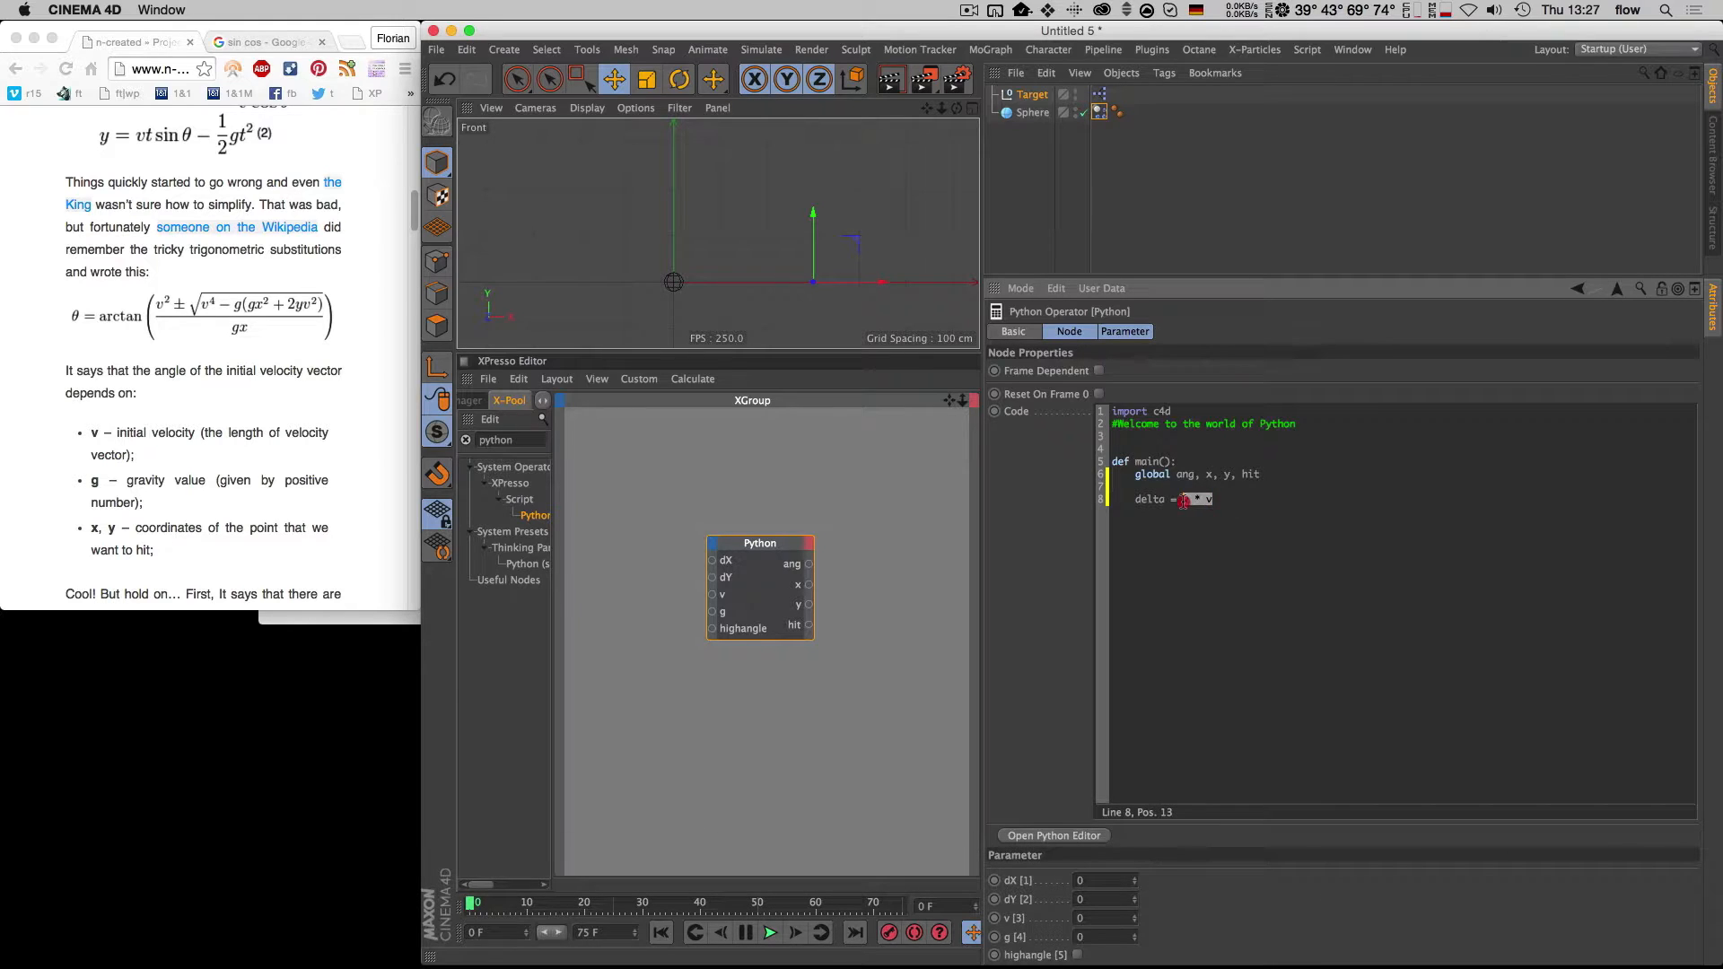
text(pow(v,2)
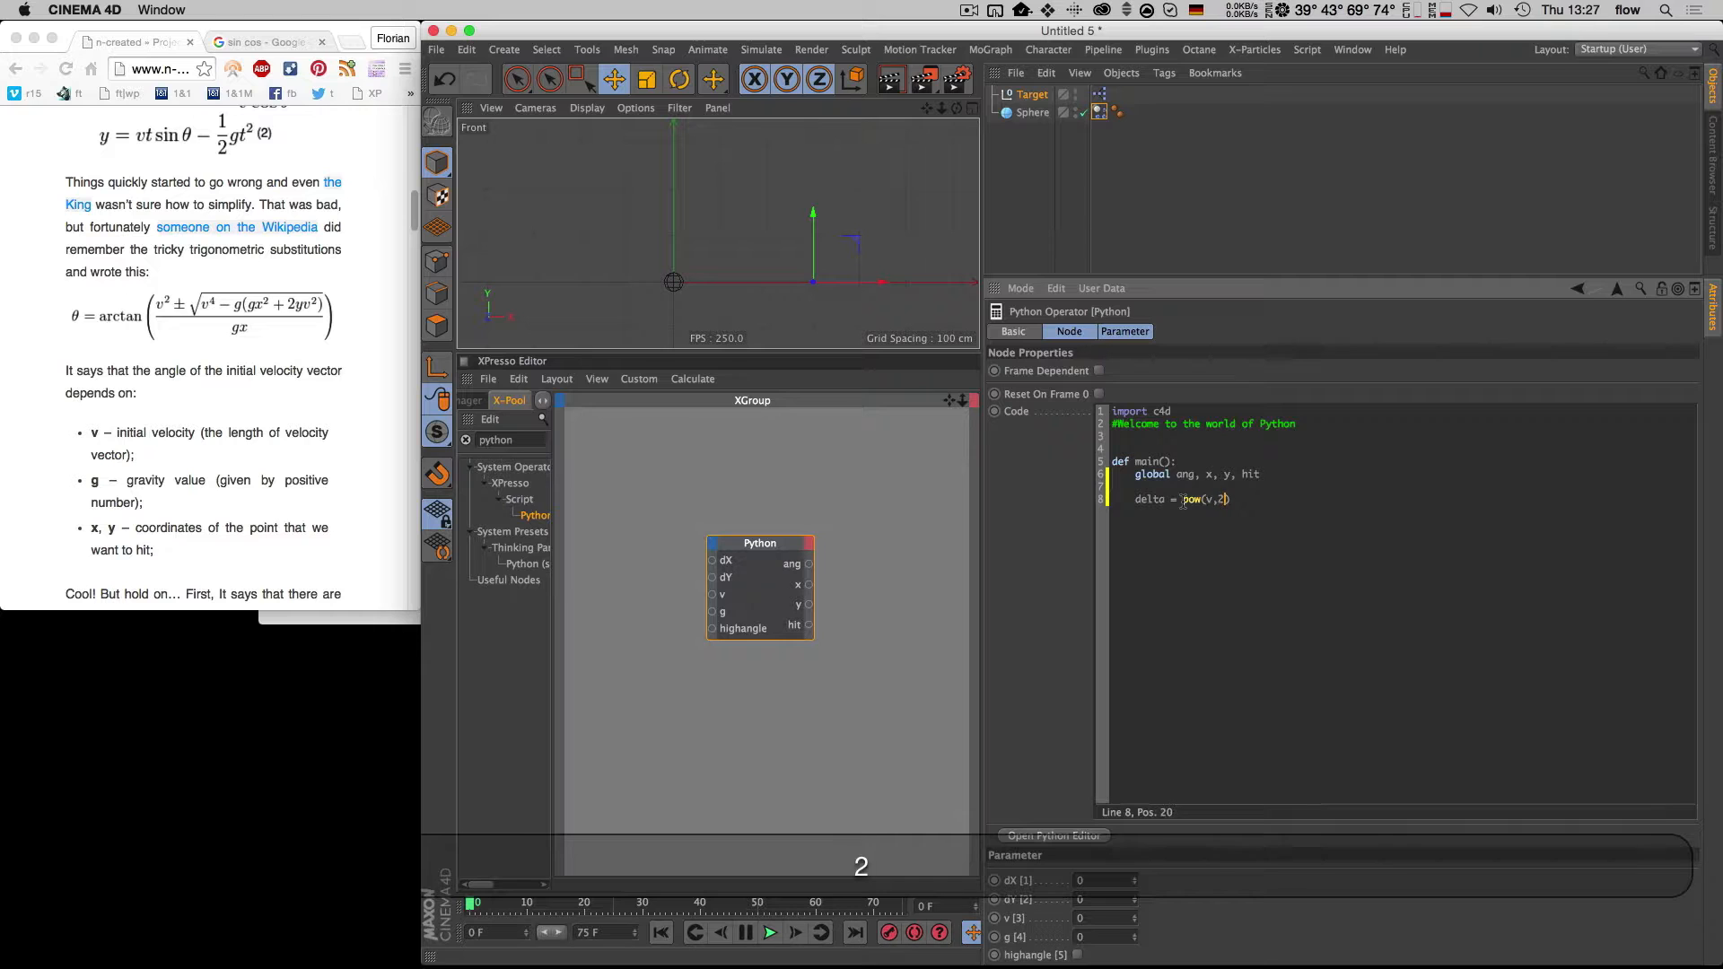
key(Right)
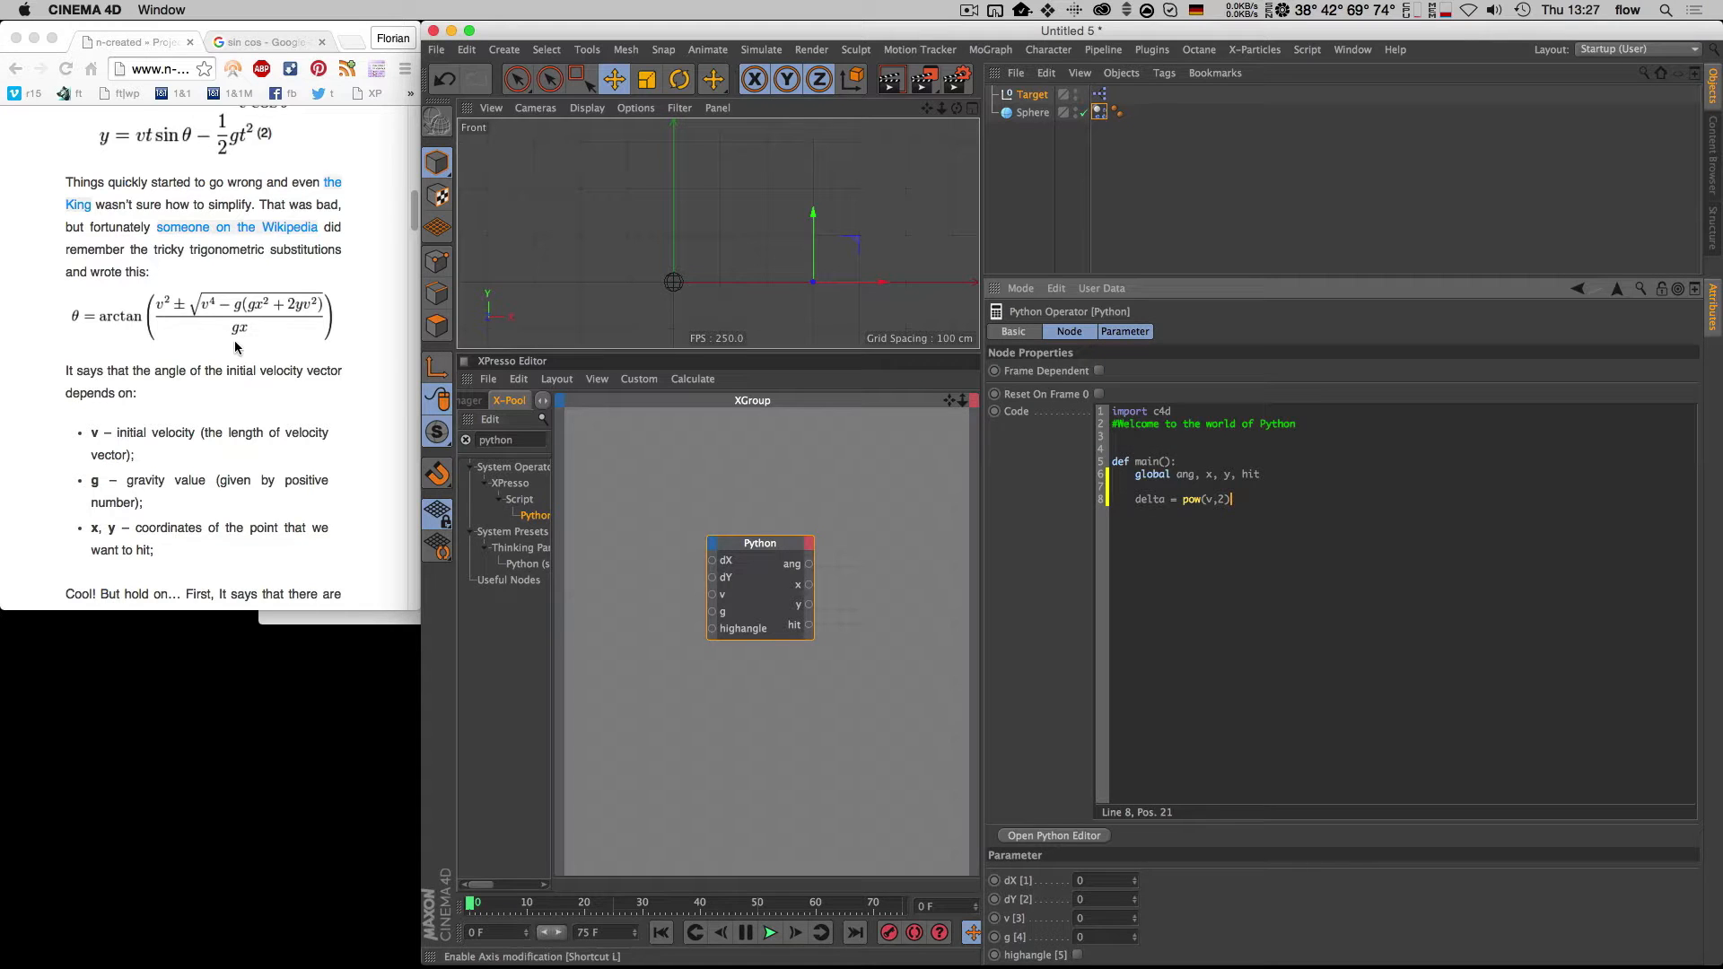
Step: Look through the article's launch-angle formula and its conditions for the square root term
scroll(238, 348, down, 10)
scroll(238, 347, up, 10)
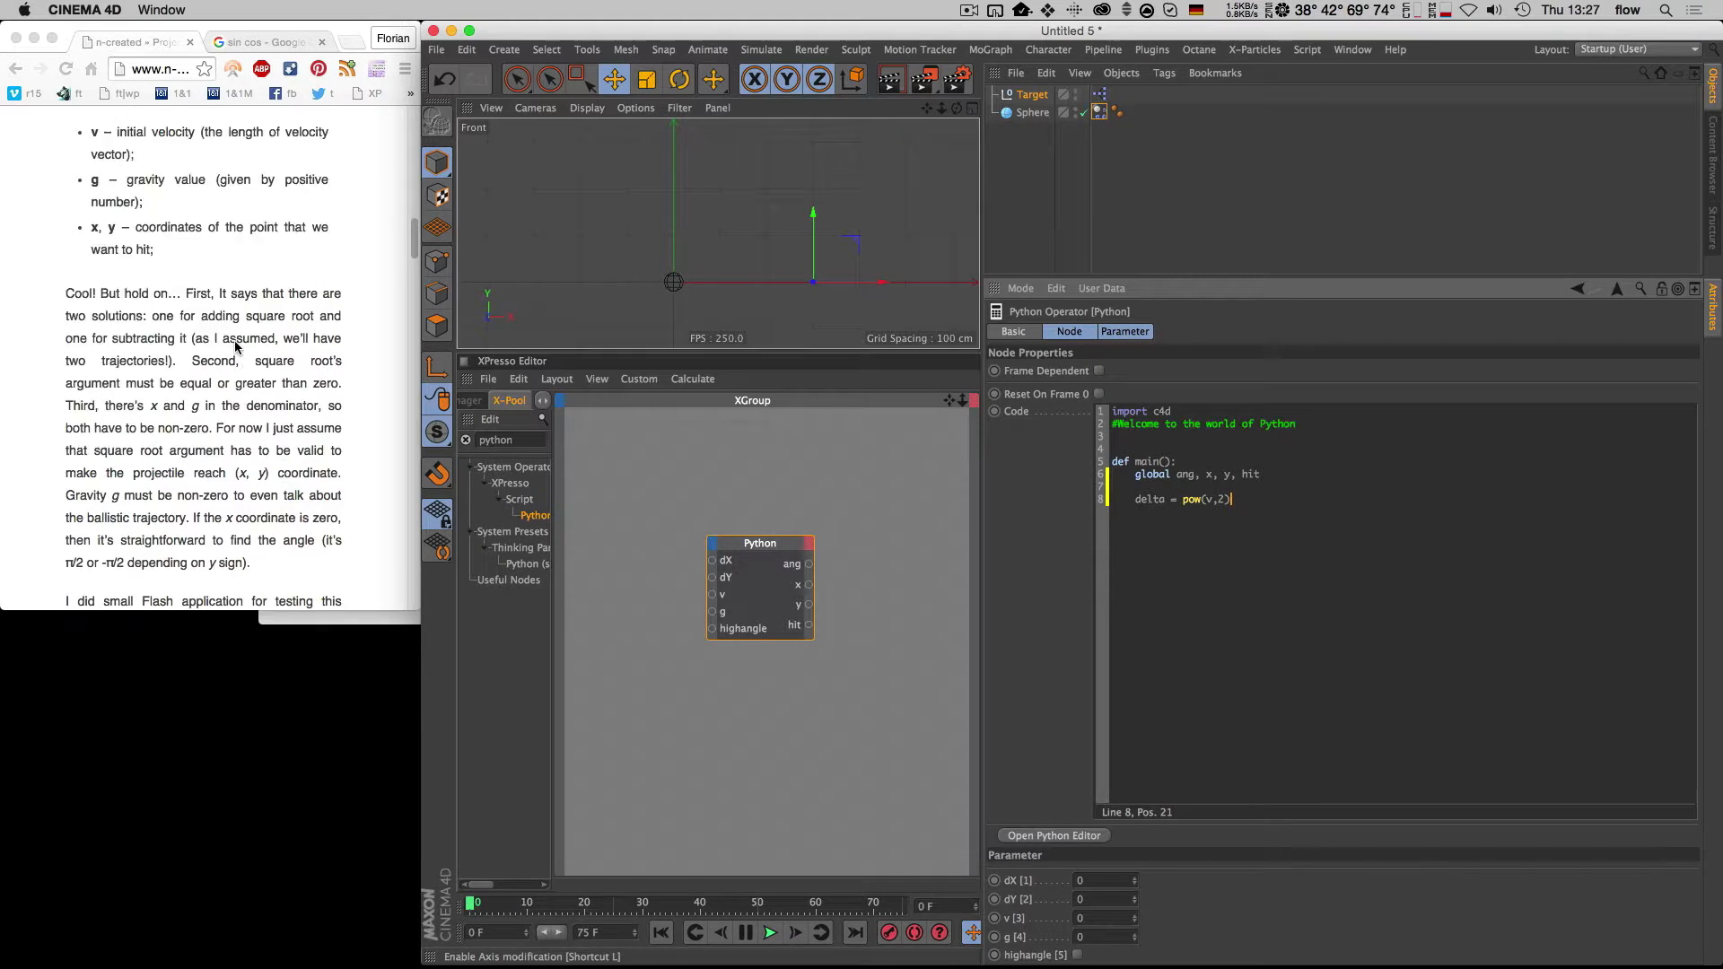
scroll(238, 347, up, 1)
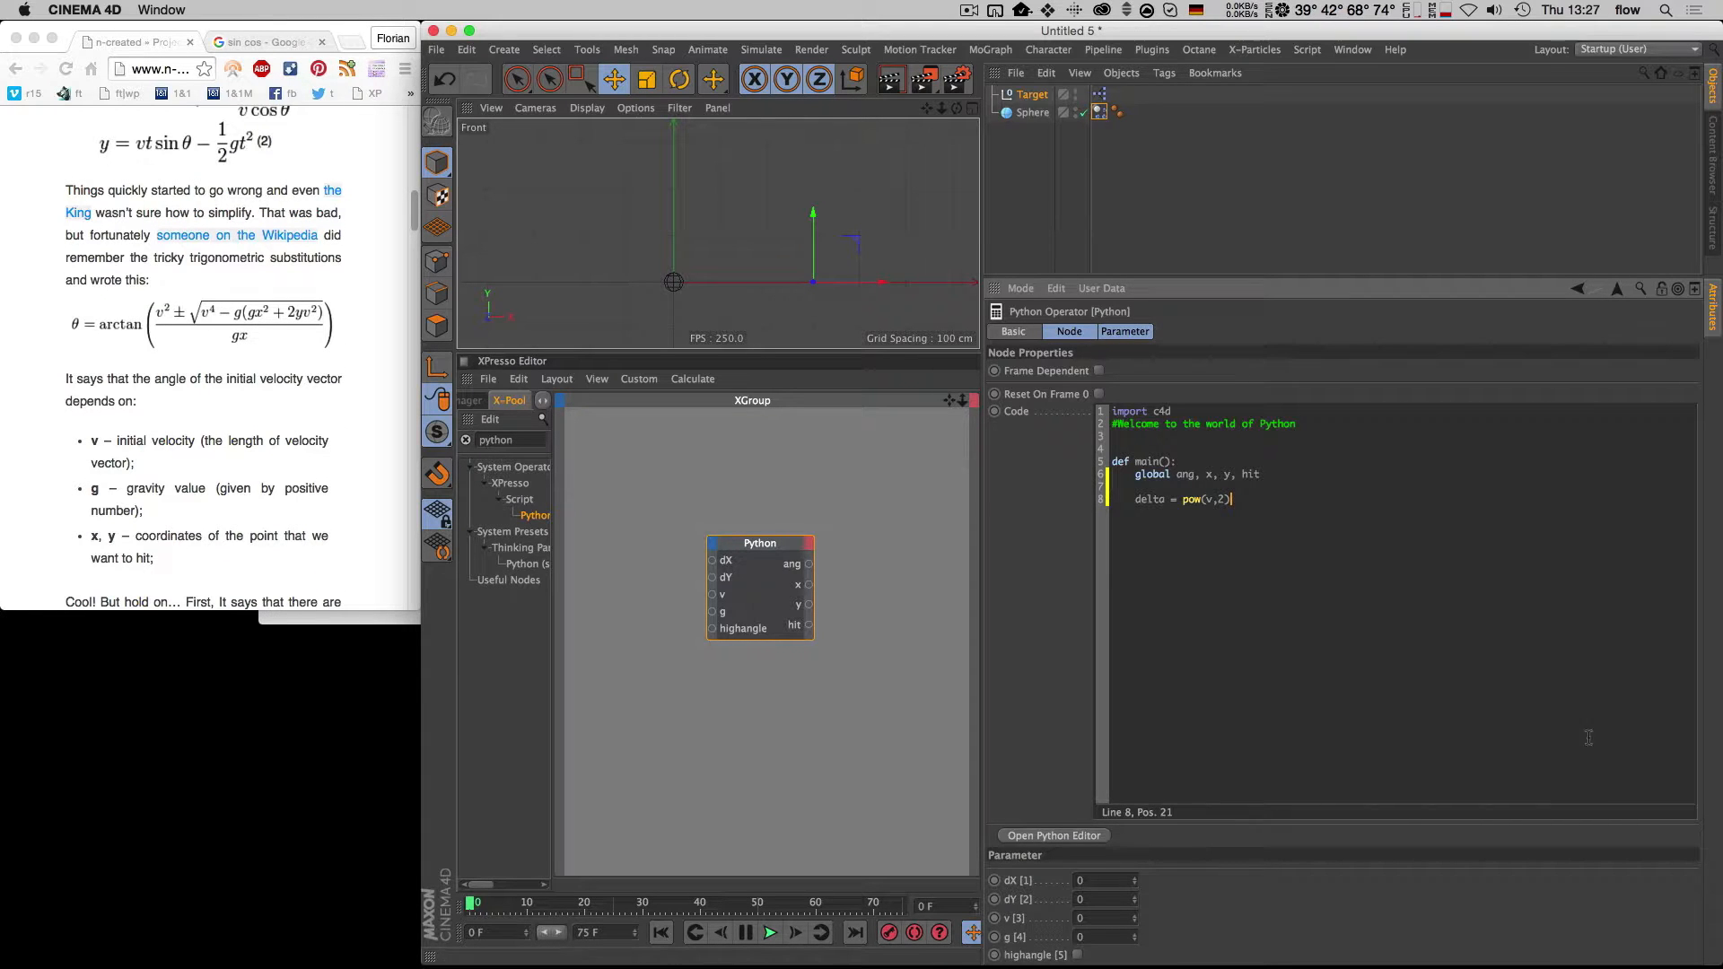
Step: Change delta's power of v to pow(v,4) and start subtracting a bracketed product that begins with g
double_click(1224, 499)
text(4))
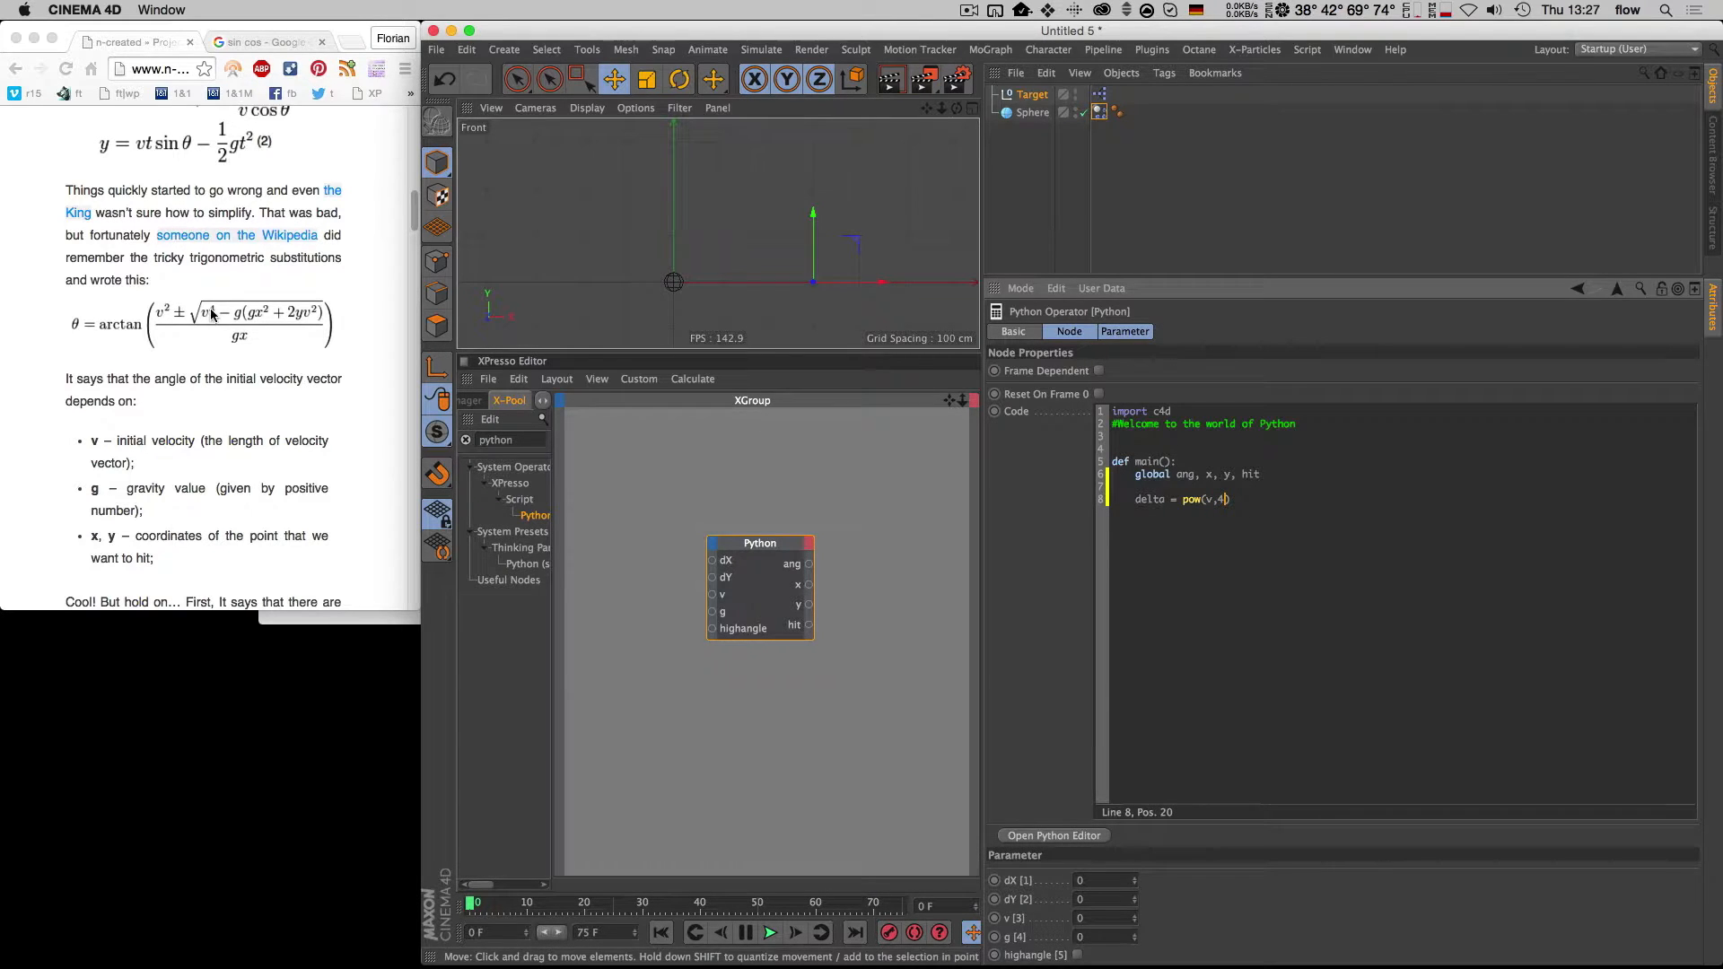
text( *)
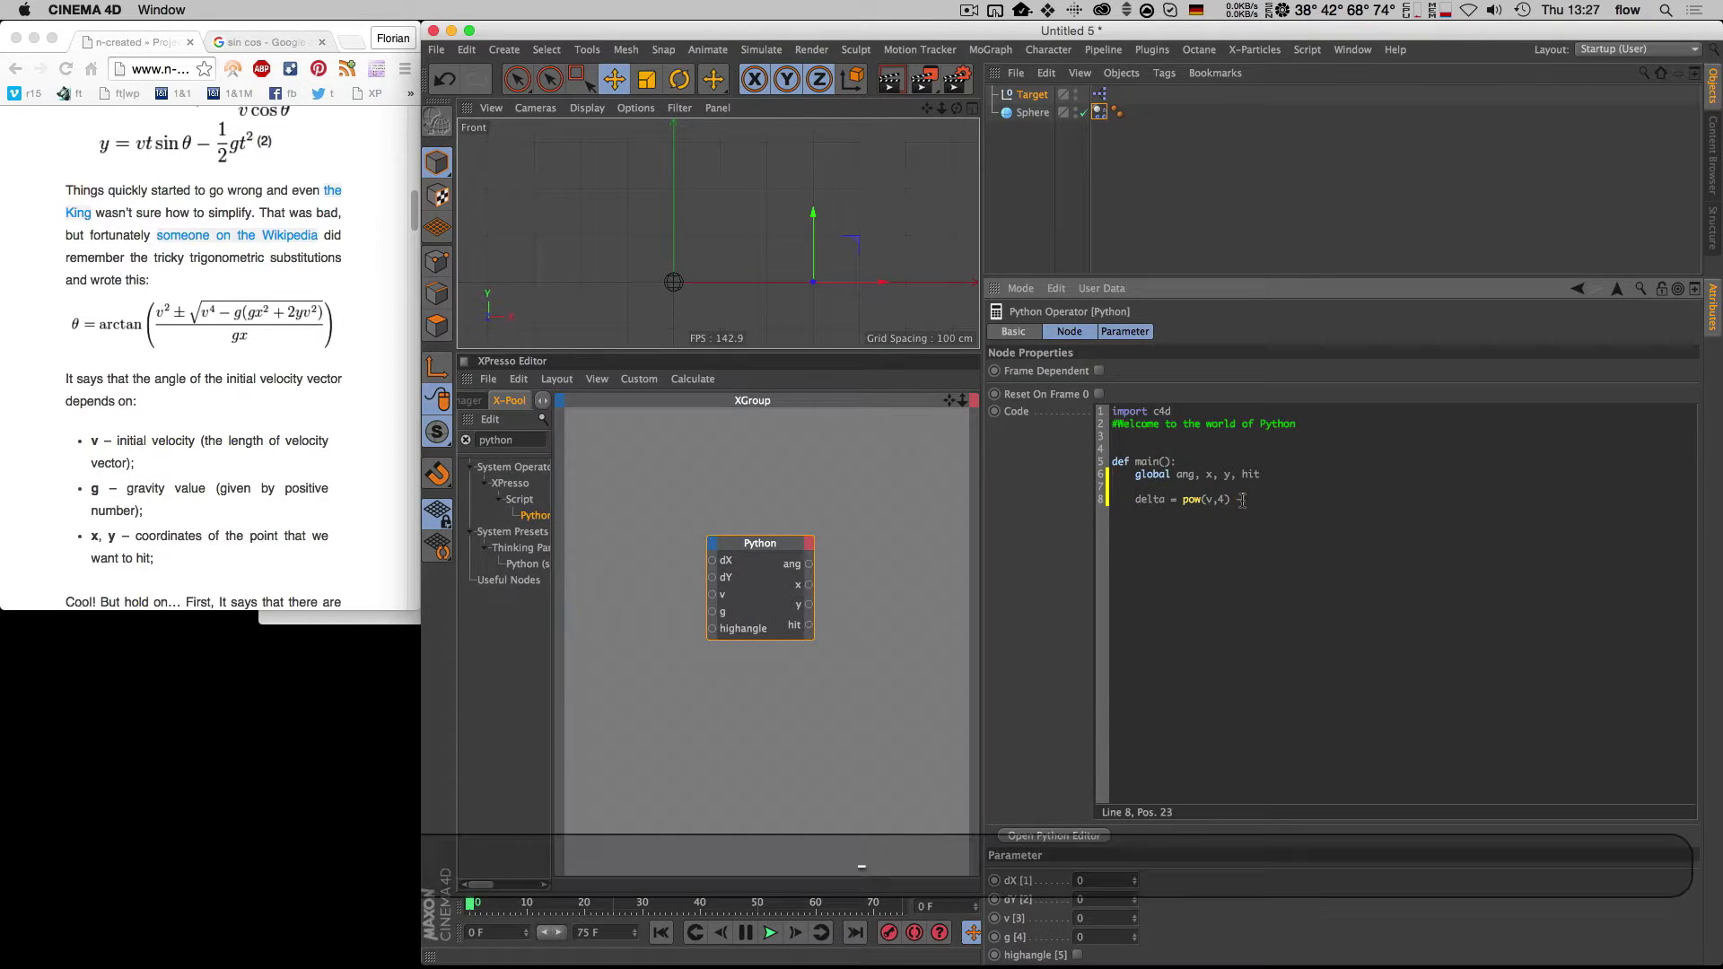
key(shift)
text(()
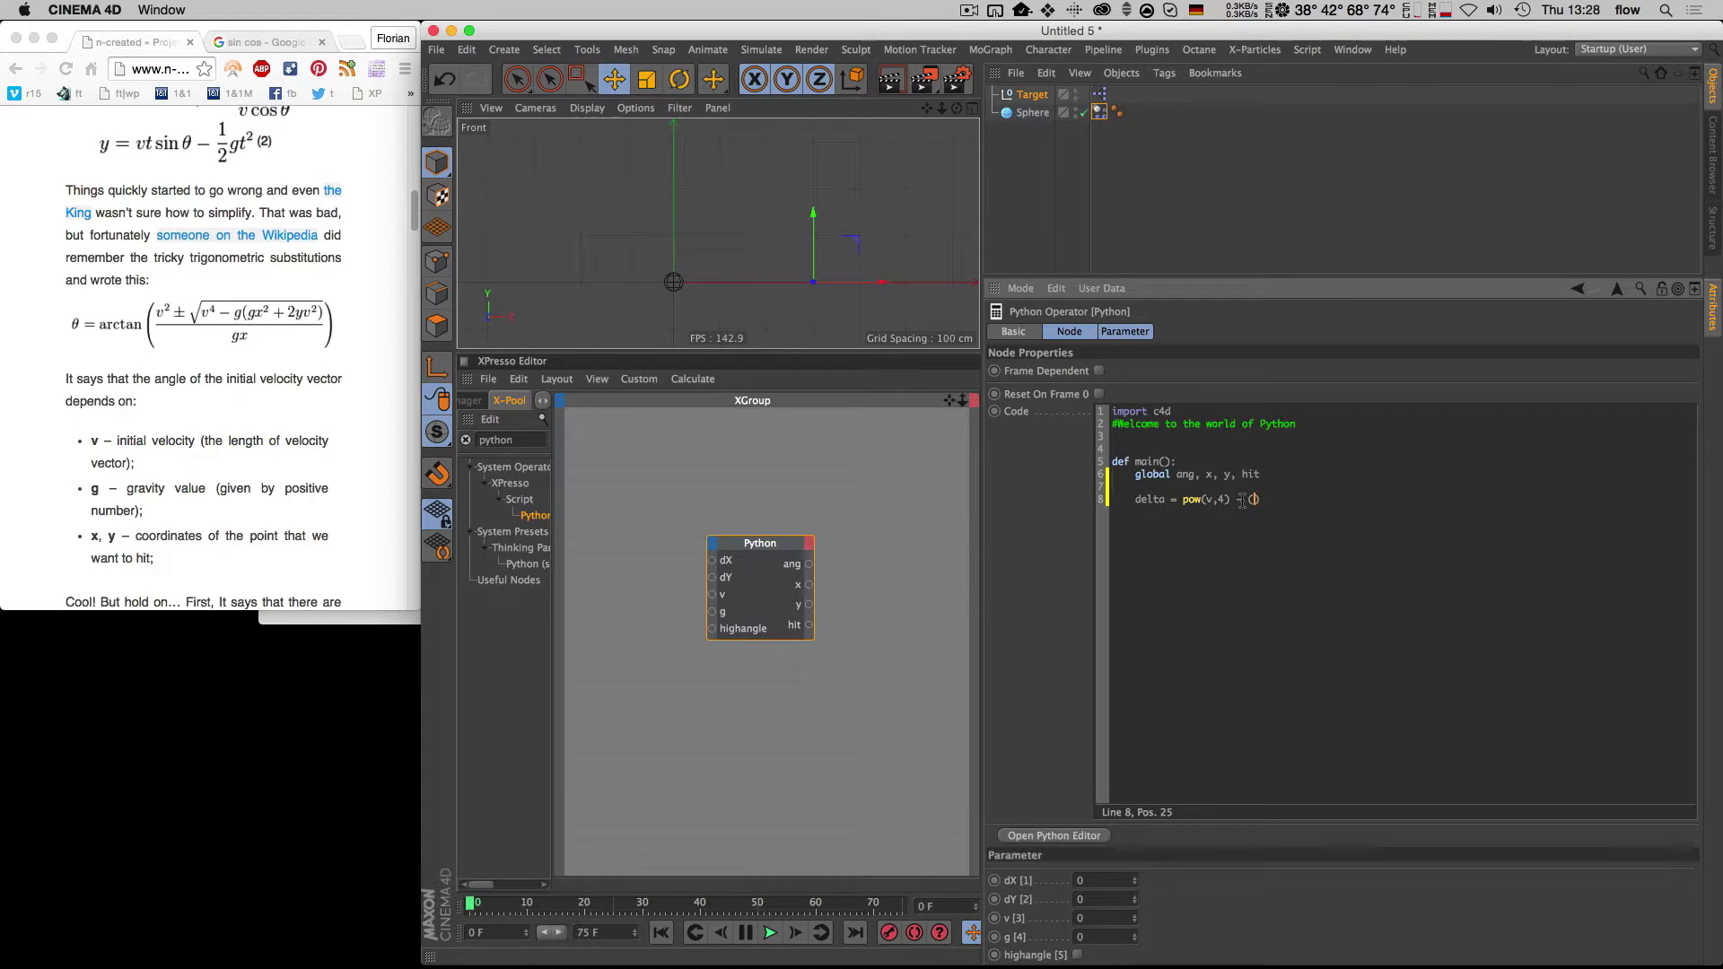
text(g)
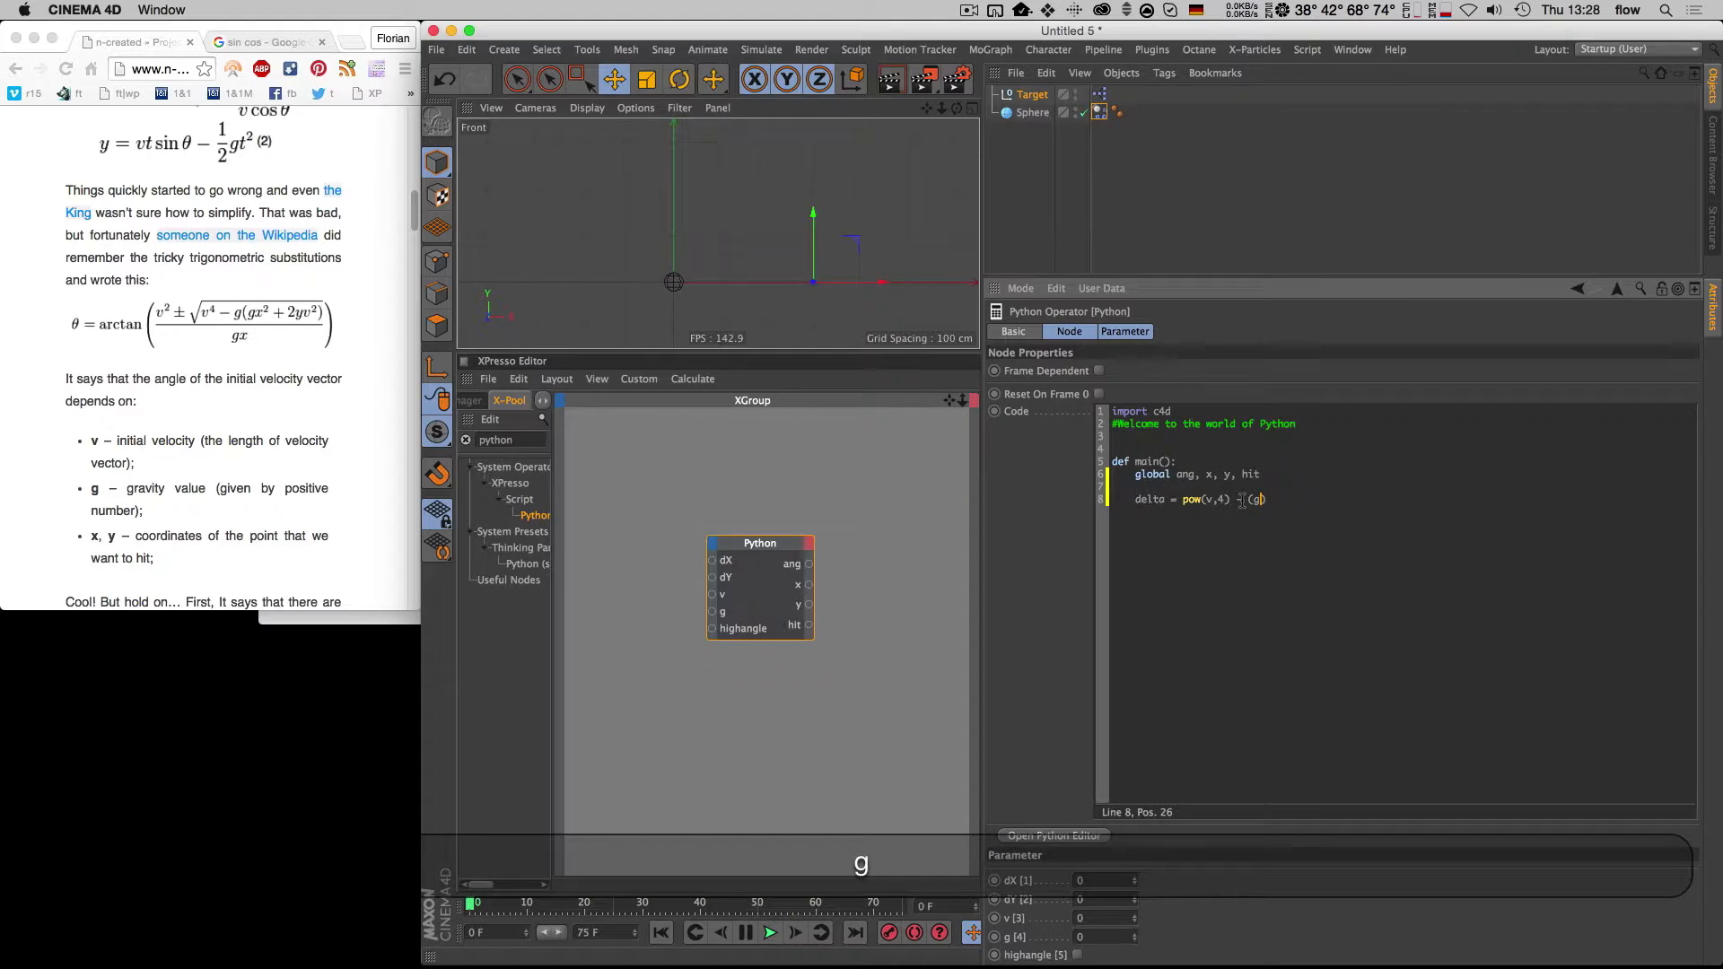
key(shift)
text(*)
key(shift)
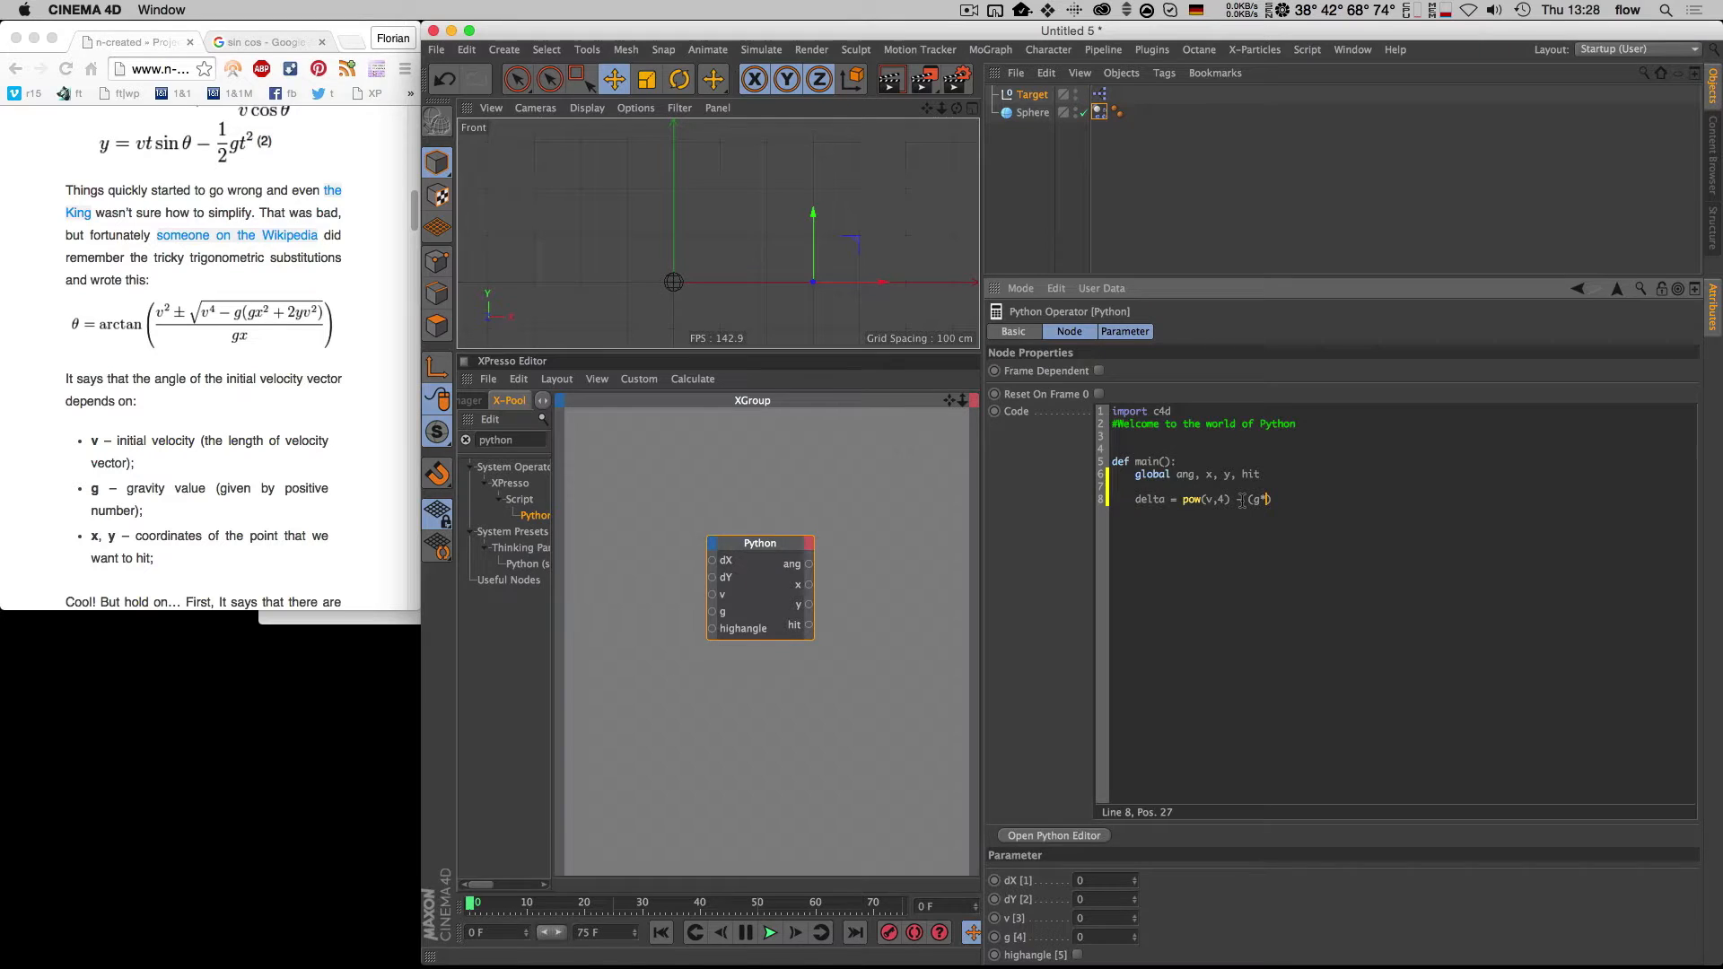
Step: Open the inner bracket of delta's product with g * pow(dX,2) as its first term
text(((g * )
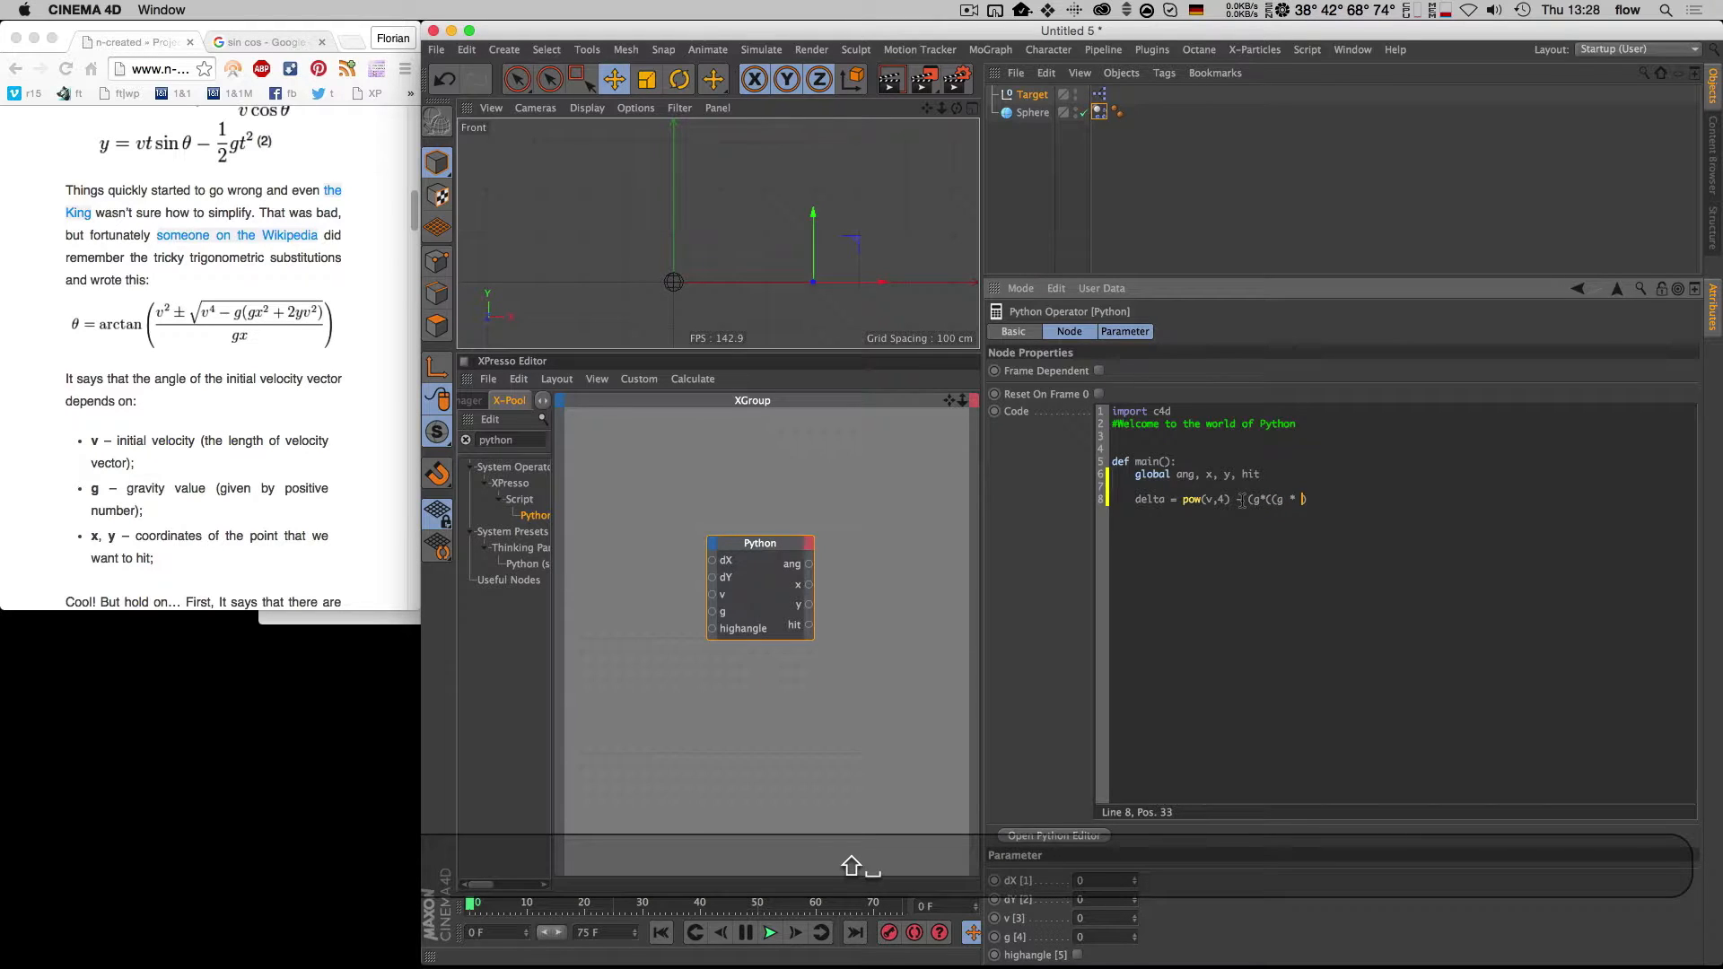
text(pow(x)
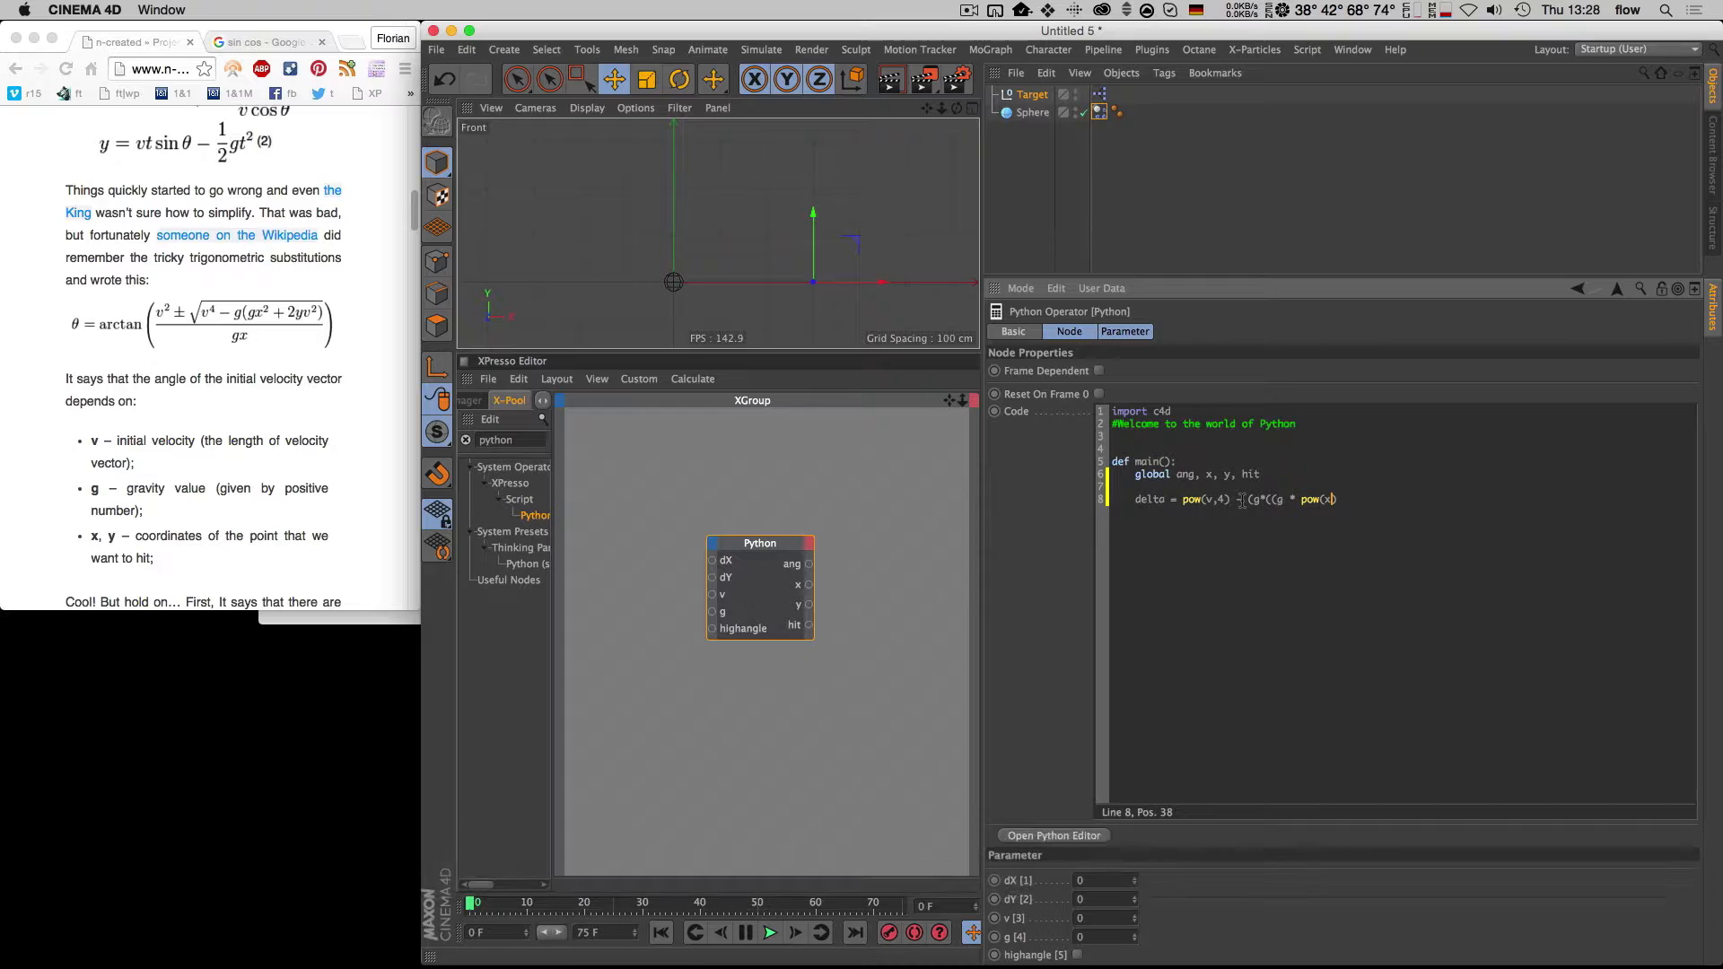
key(BackSpace)
text(dX,)
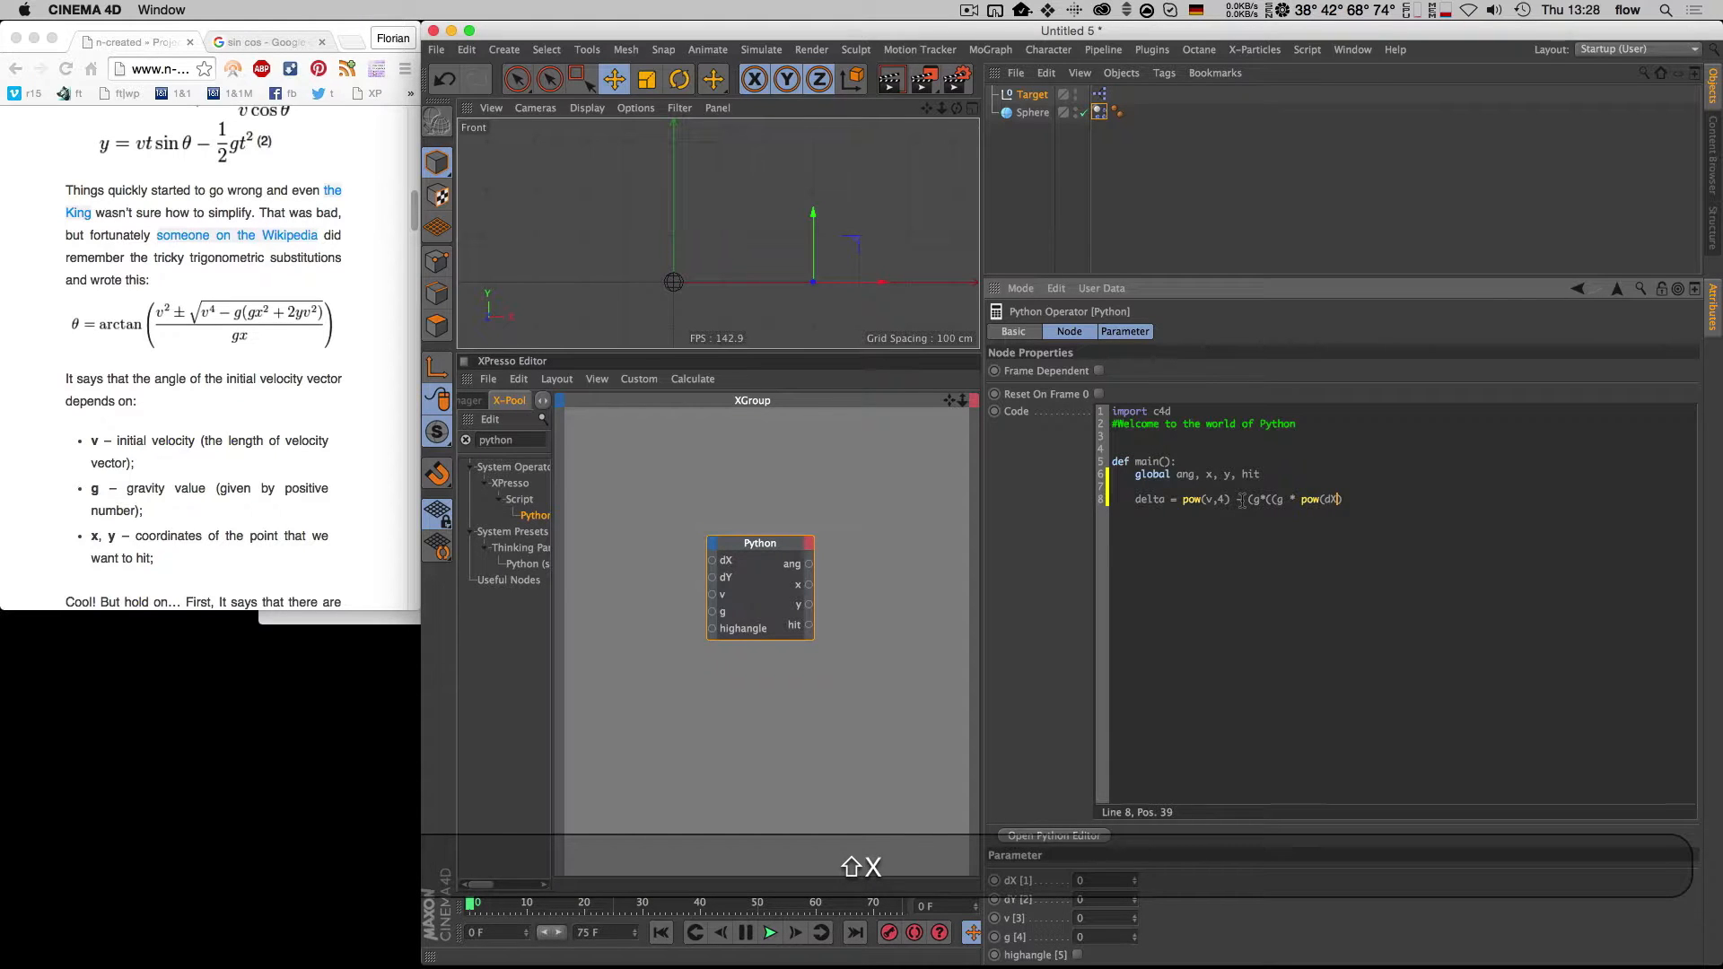
text(2)
key(Right)
key(shift)
Step: Complete the delta expression with + (2 * dY * pow(v,2)), close all brackets and space out the first g multiplication
text() + (2 * dY)
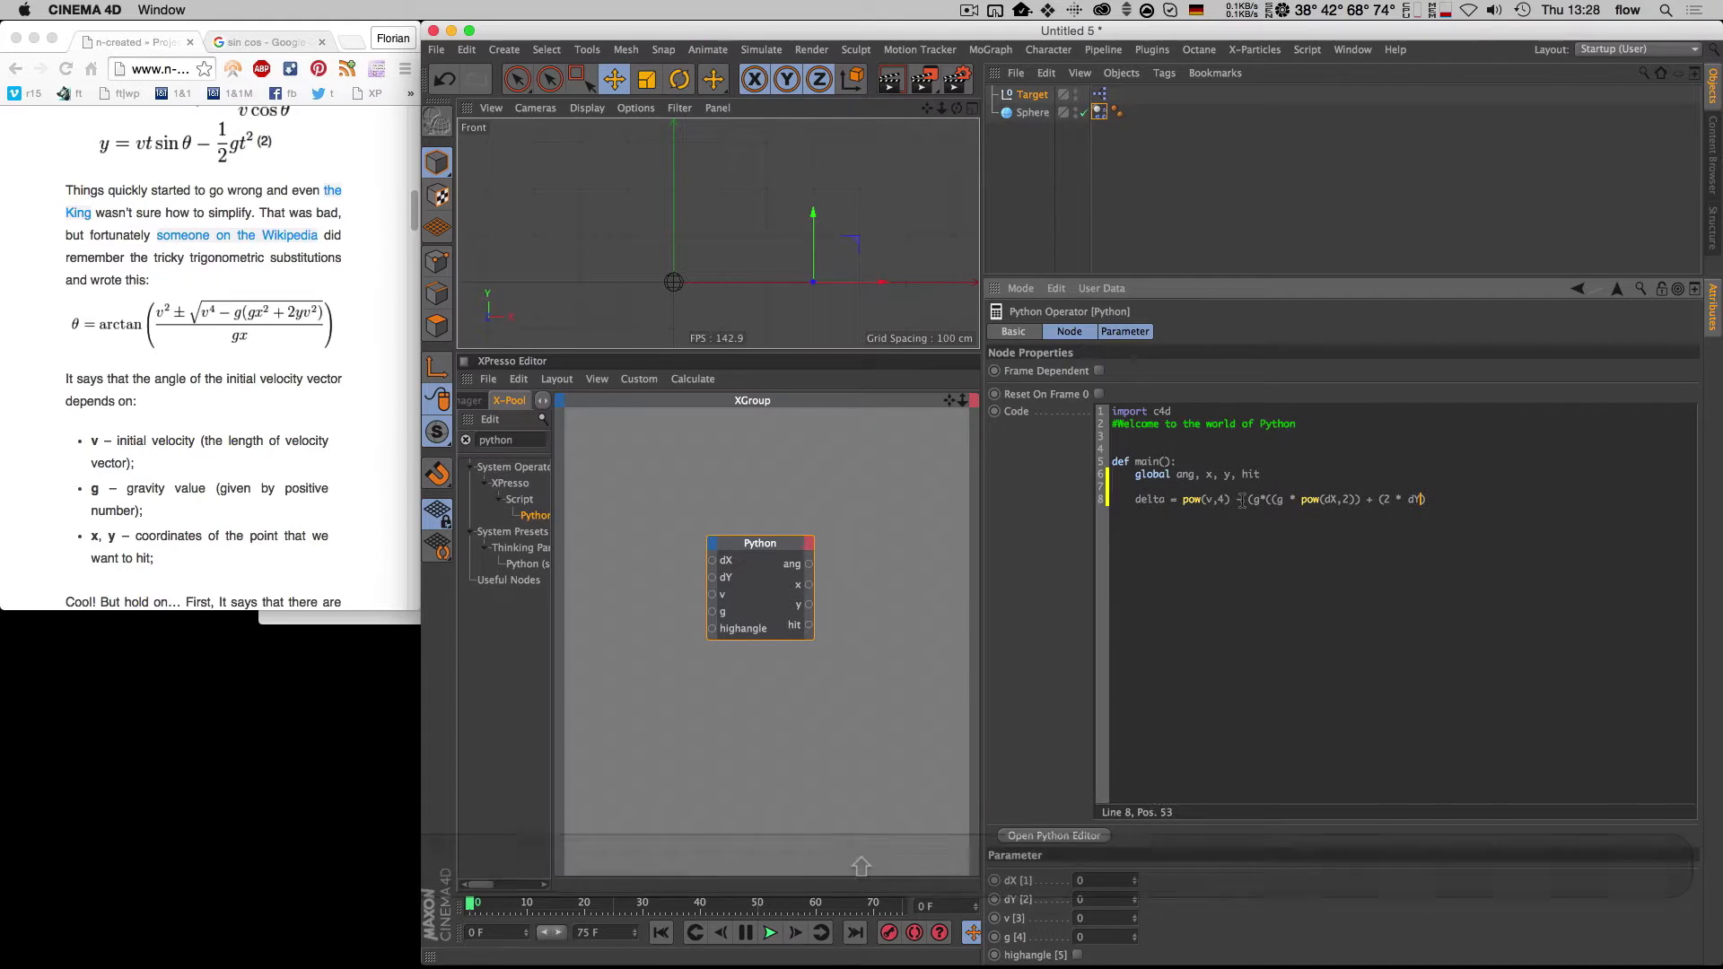
text( * pow)
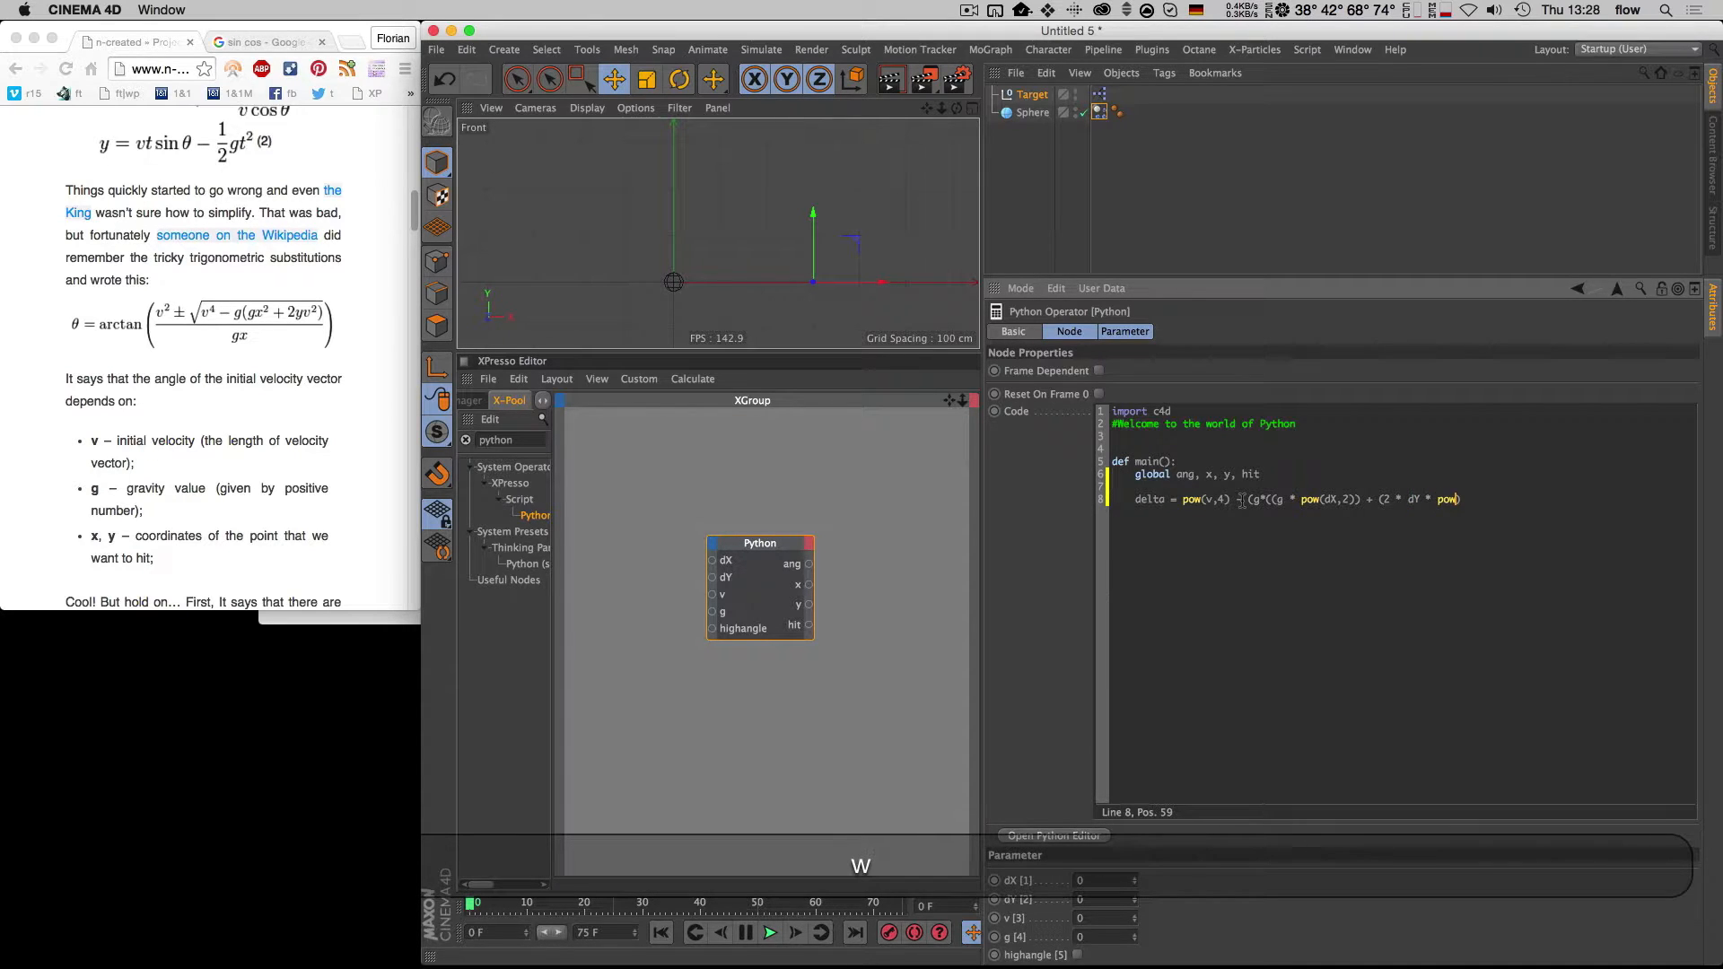
text(())
key(Left)
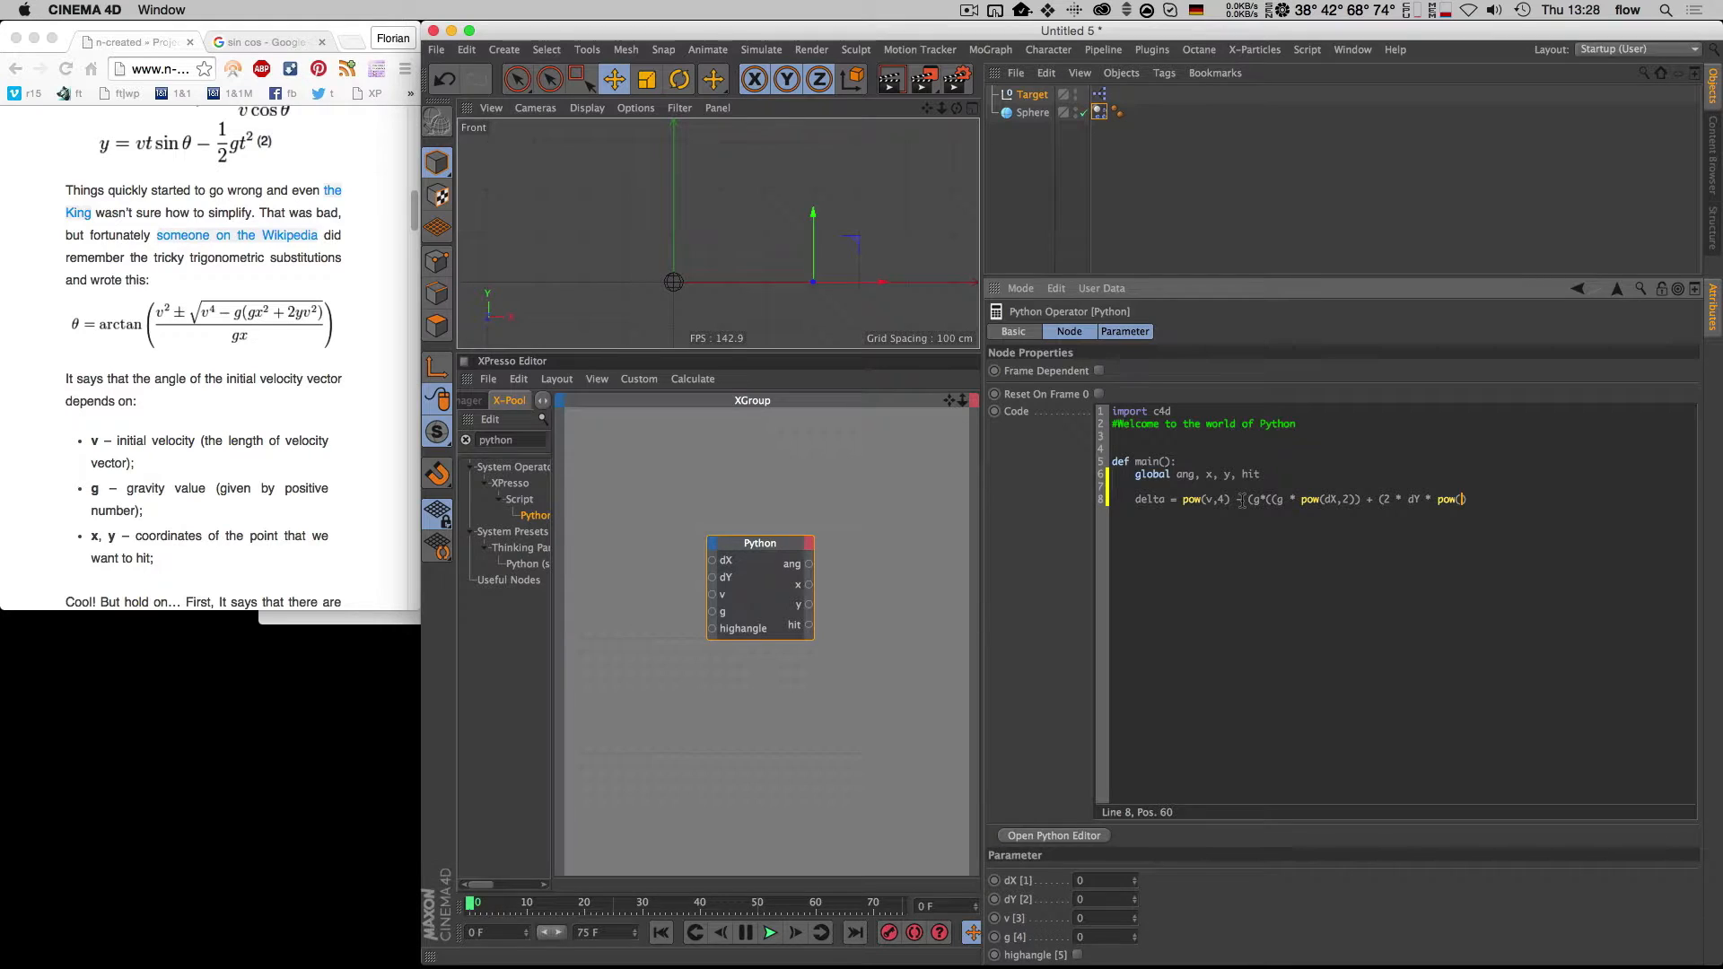
text(v,2)
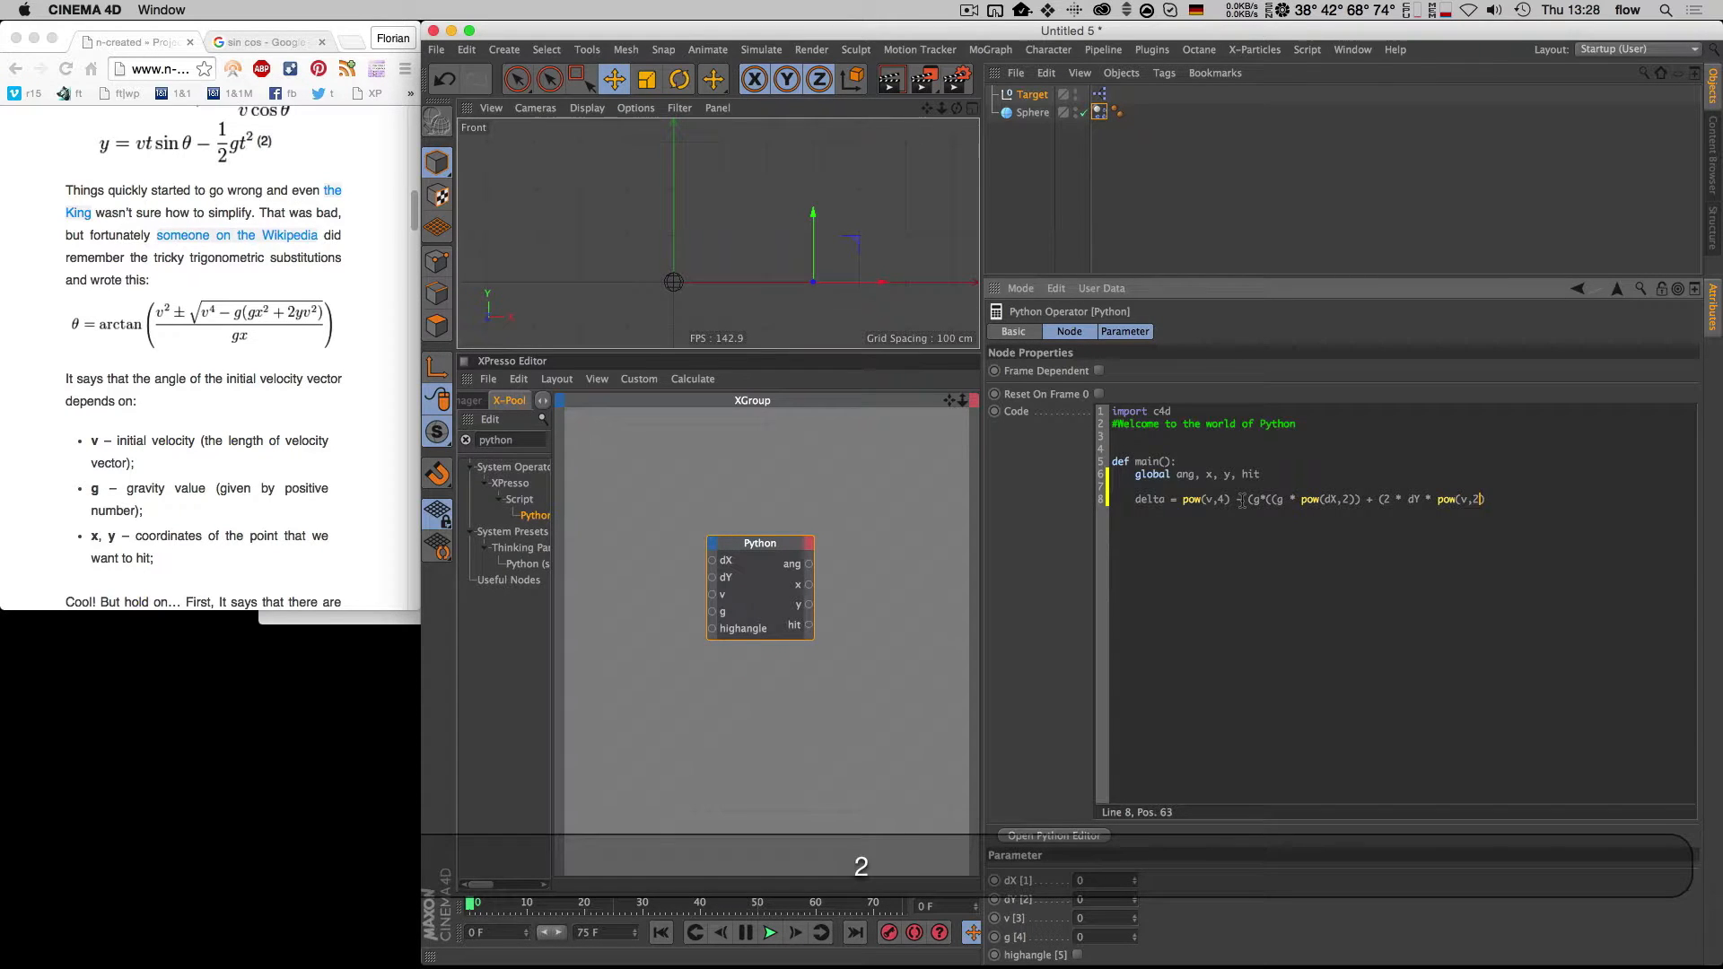
text())))
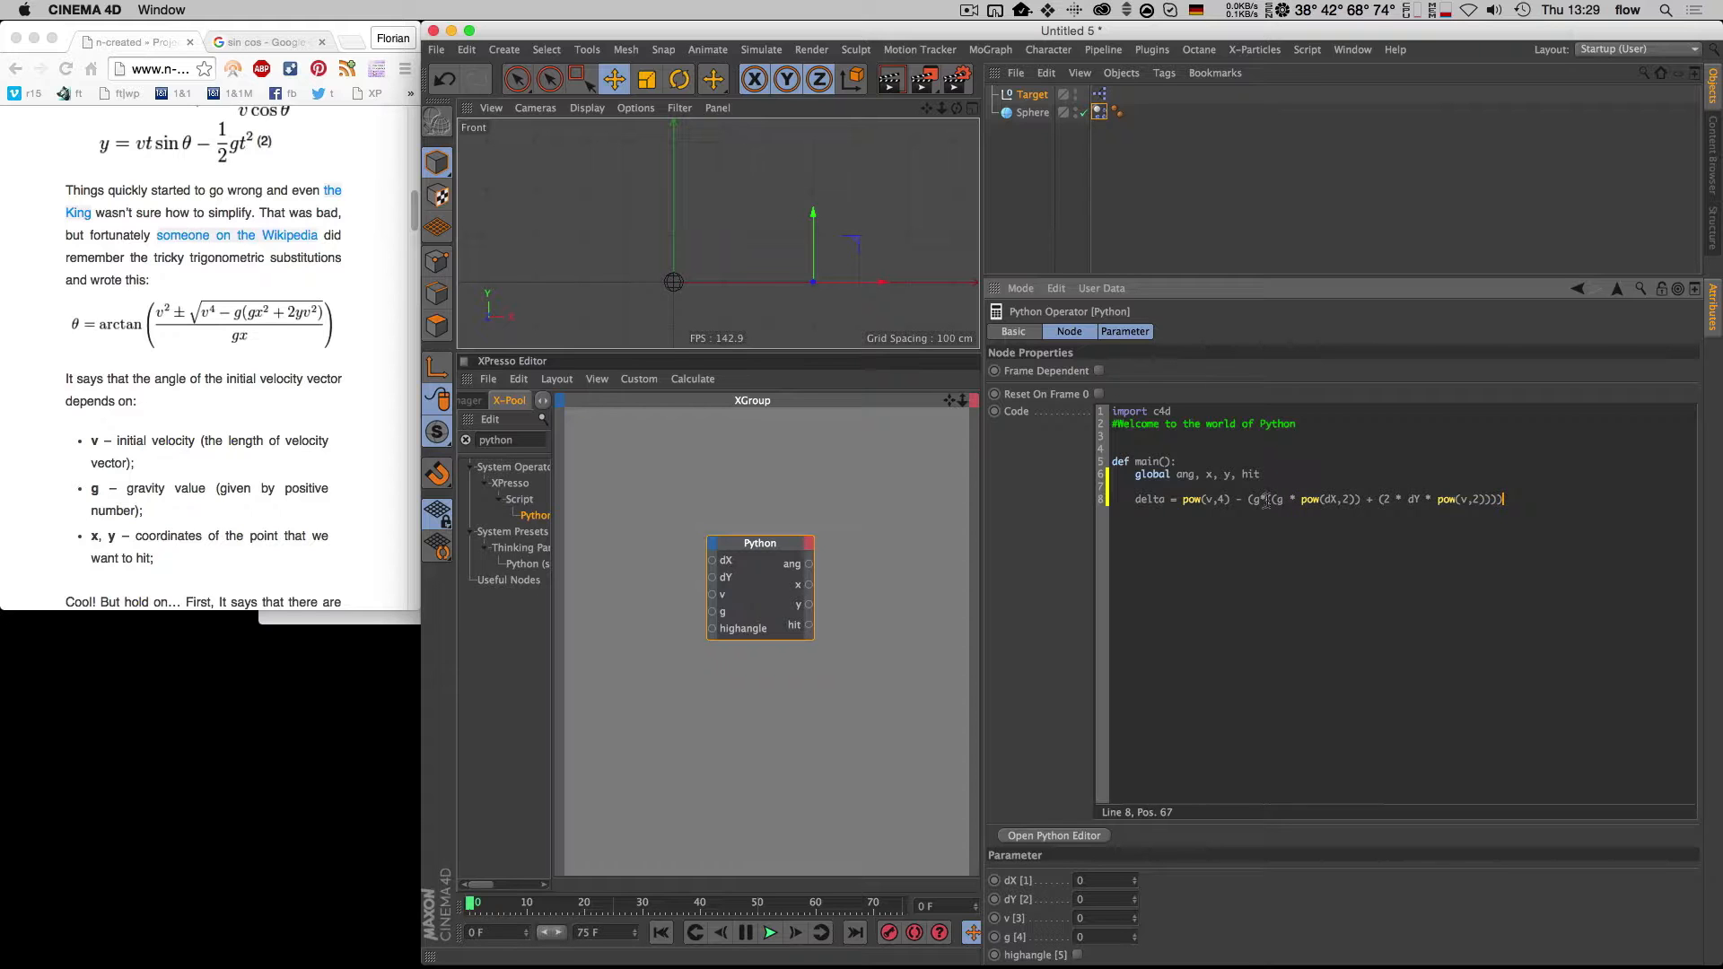
text(*)
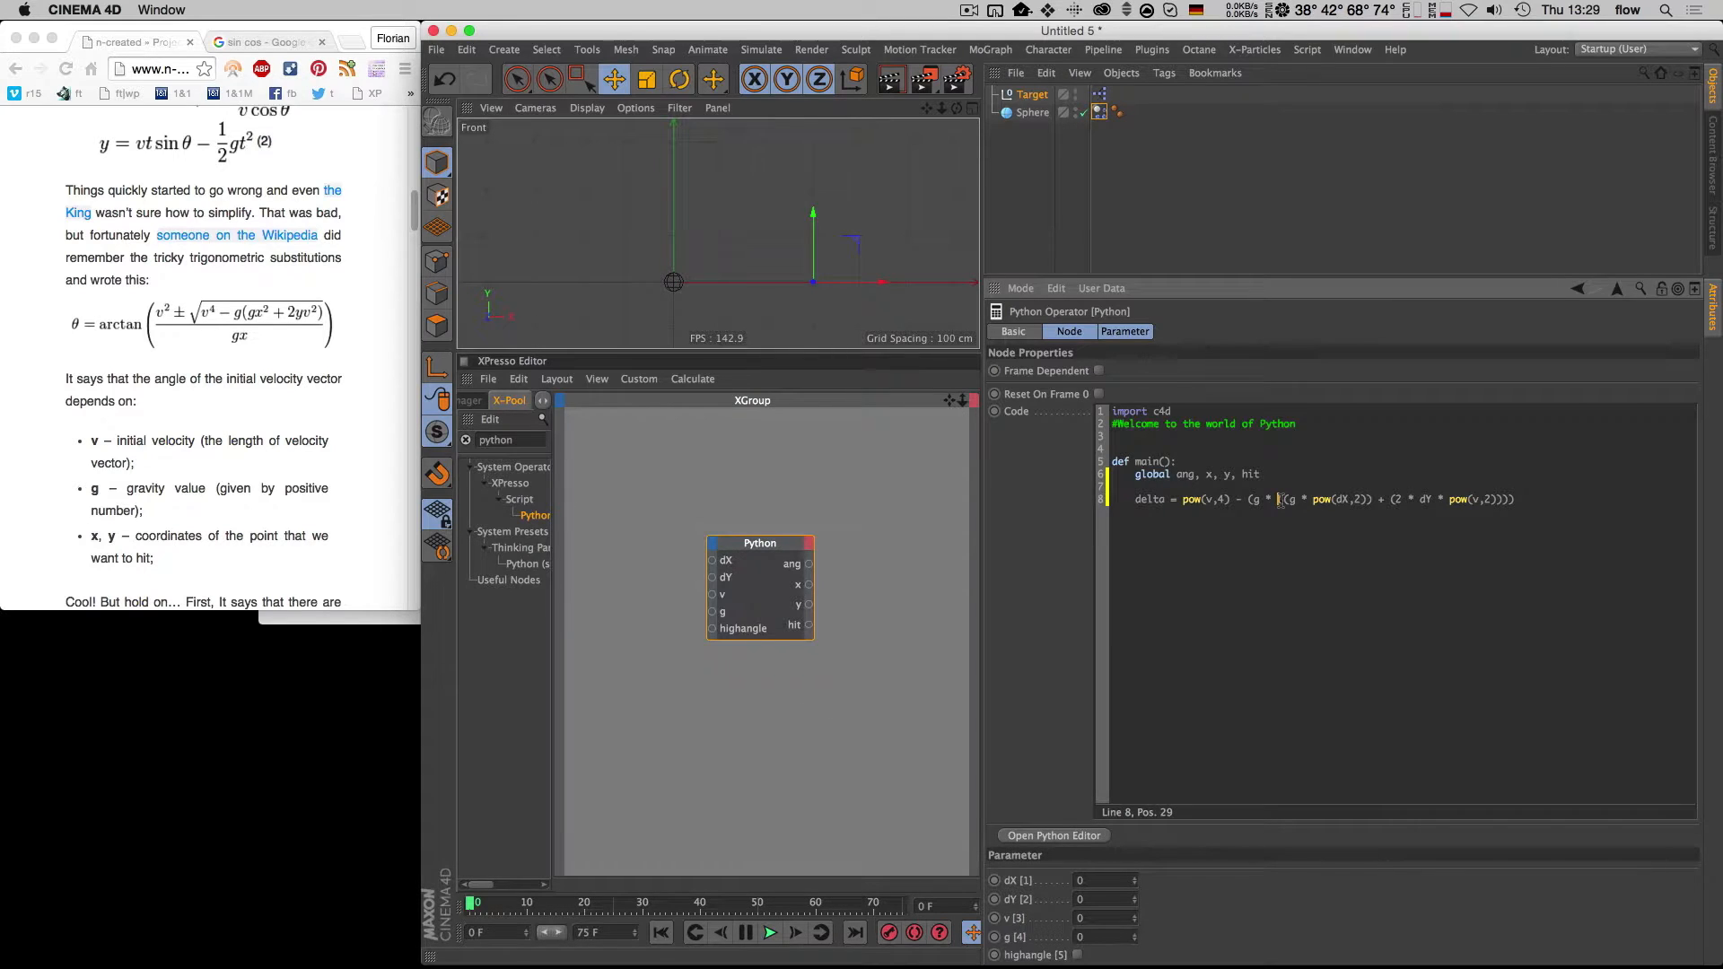
click(1528, 499)
Step: Shift the Python node slightly left and add the line x = delta below the delta calculation in its code
click(861, 539)
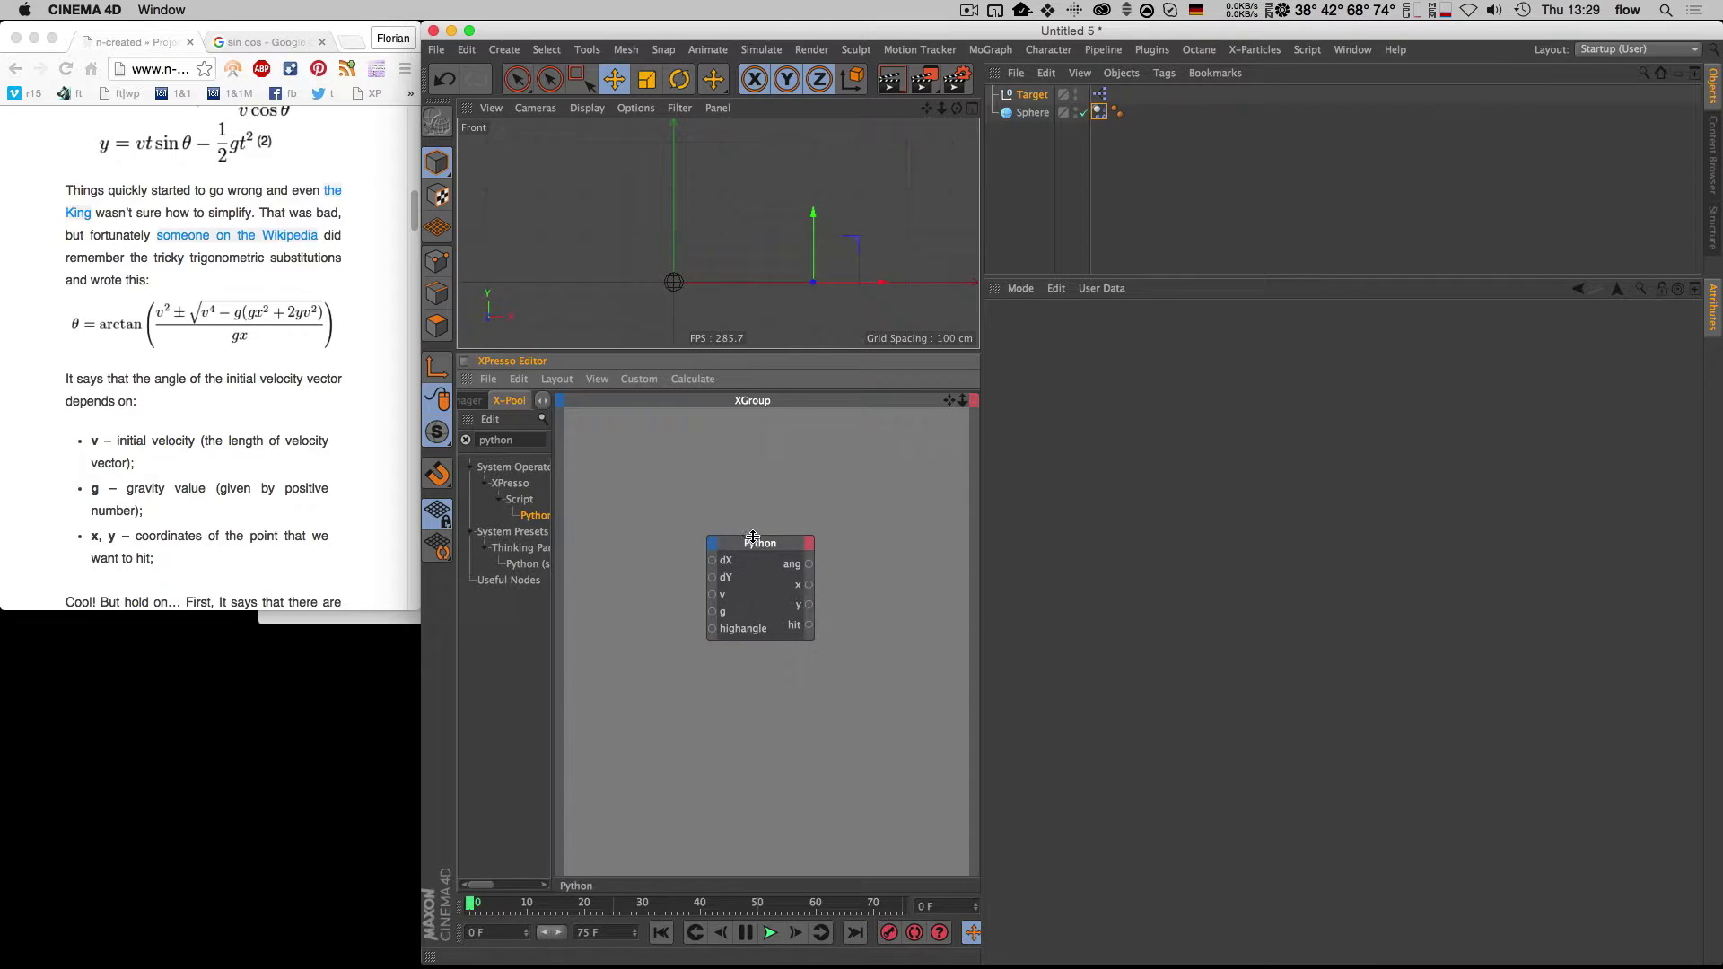
drag(752, 539, 727, 535)
click(1406, 536)
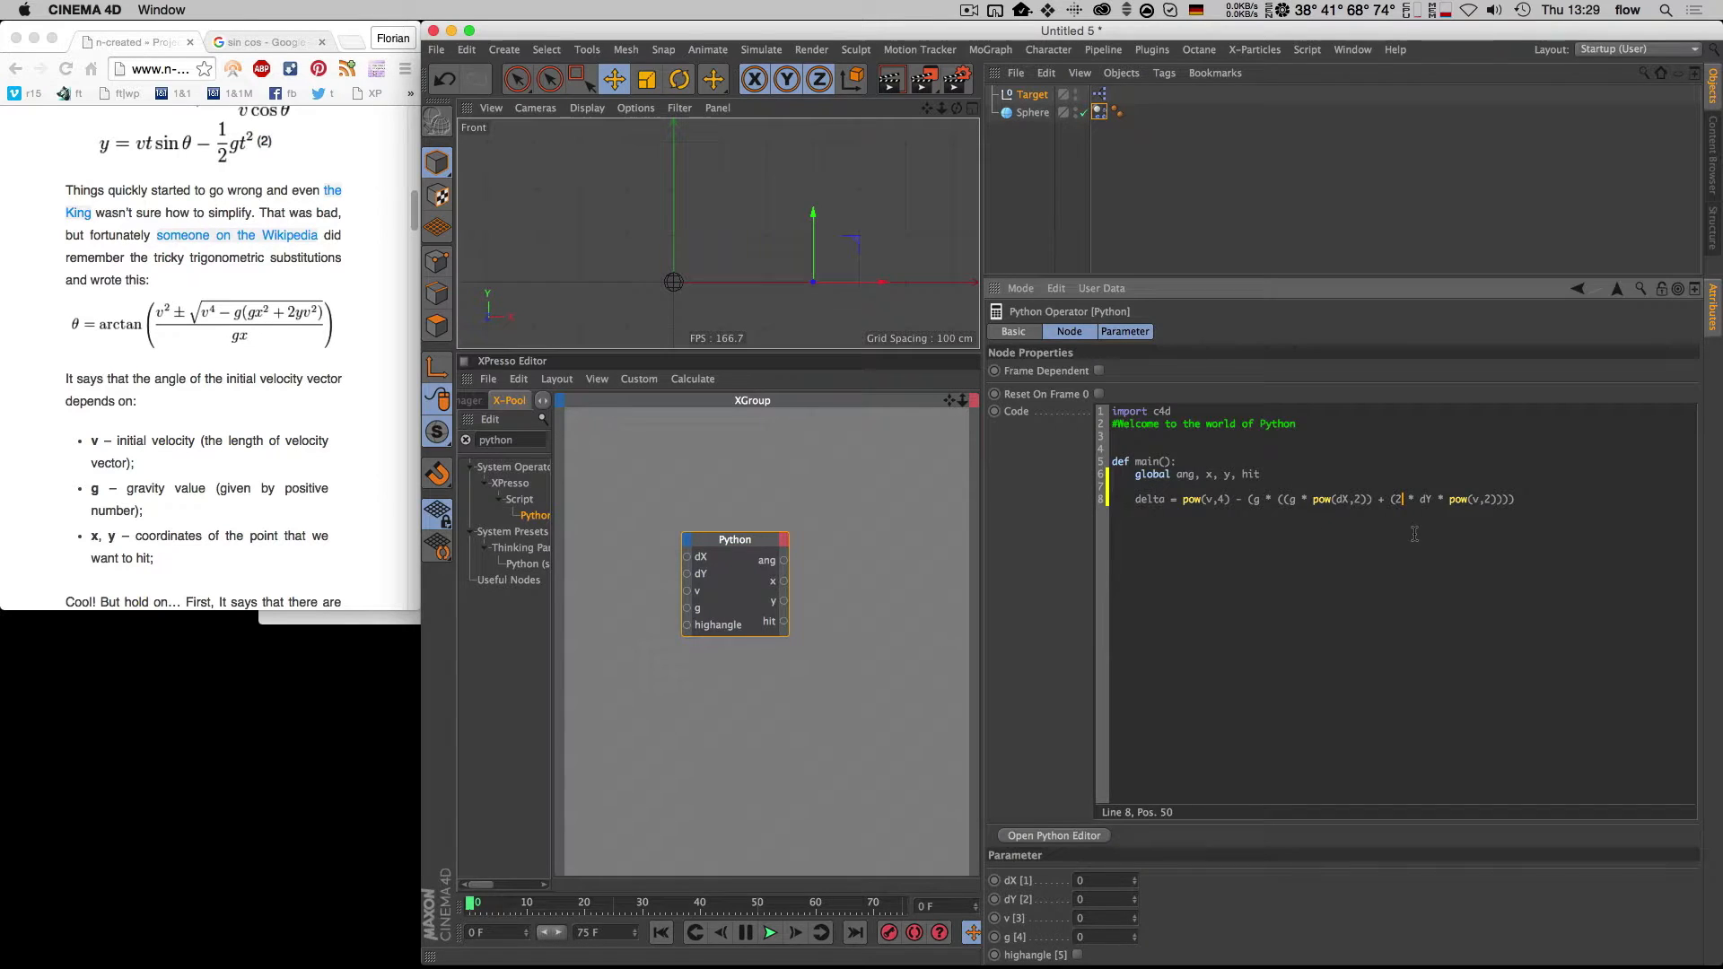
key(Return)
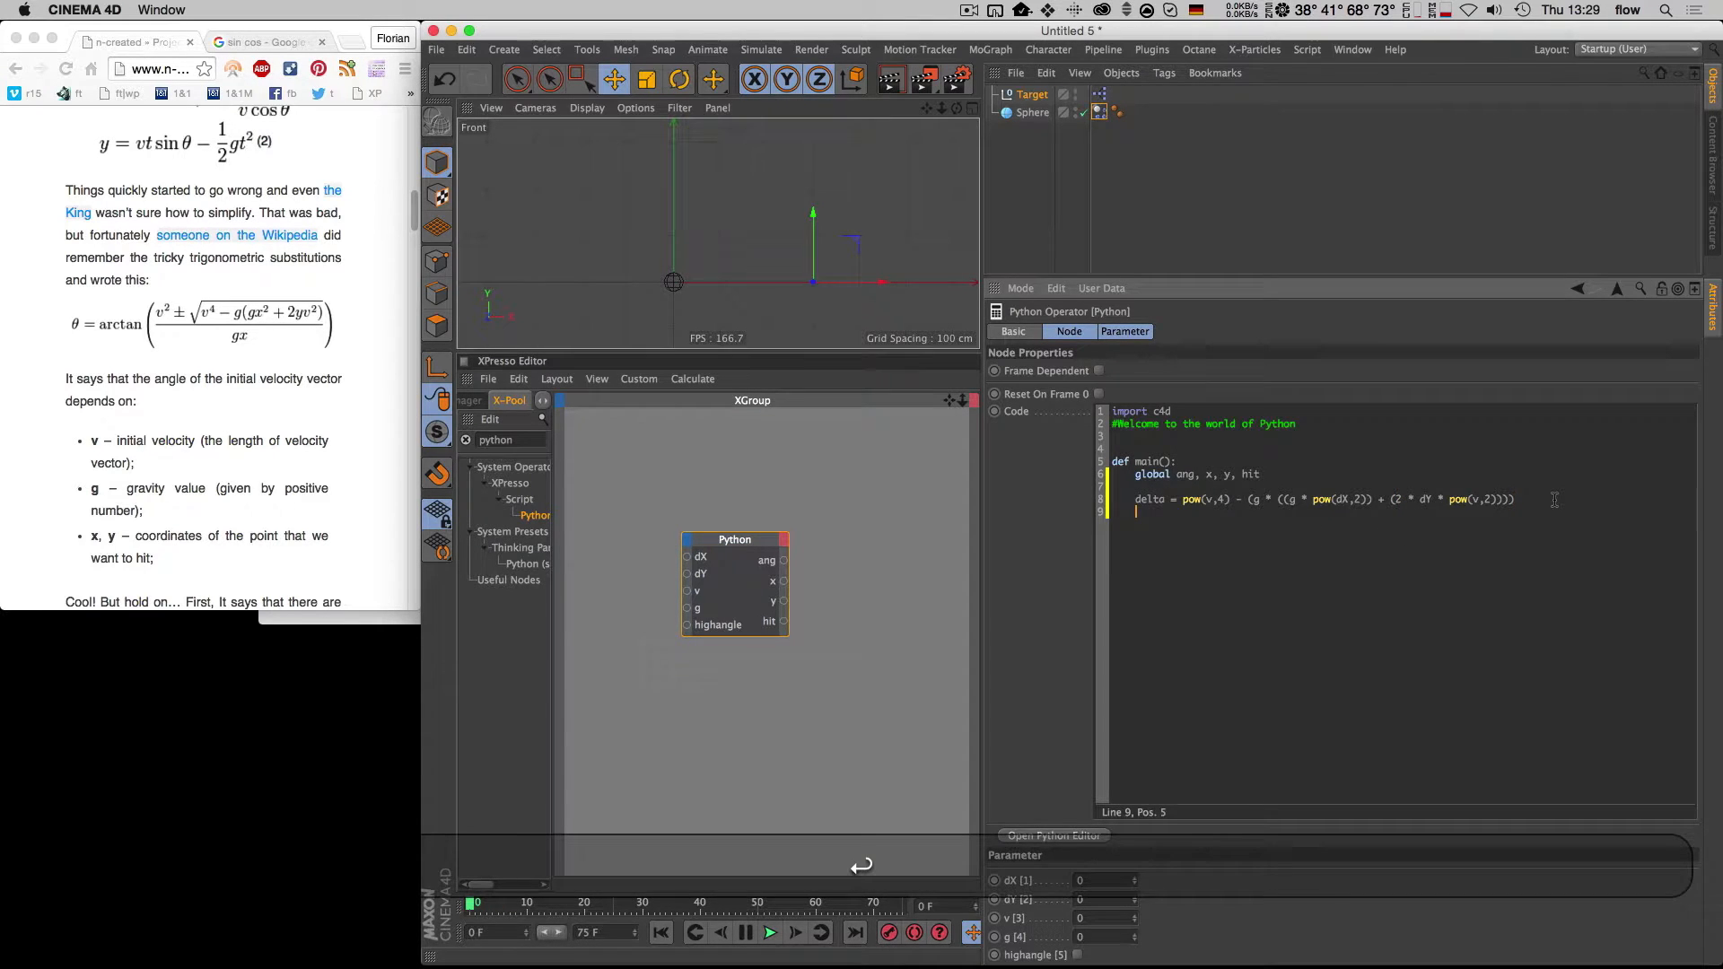
text(x = delta)
Step: Create a Result node beside the Python node and connect the Python node's x output to its input
right_click(835, 506)
mouse_move(889, 513)
mouse_move(974, 513)
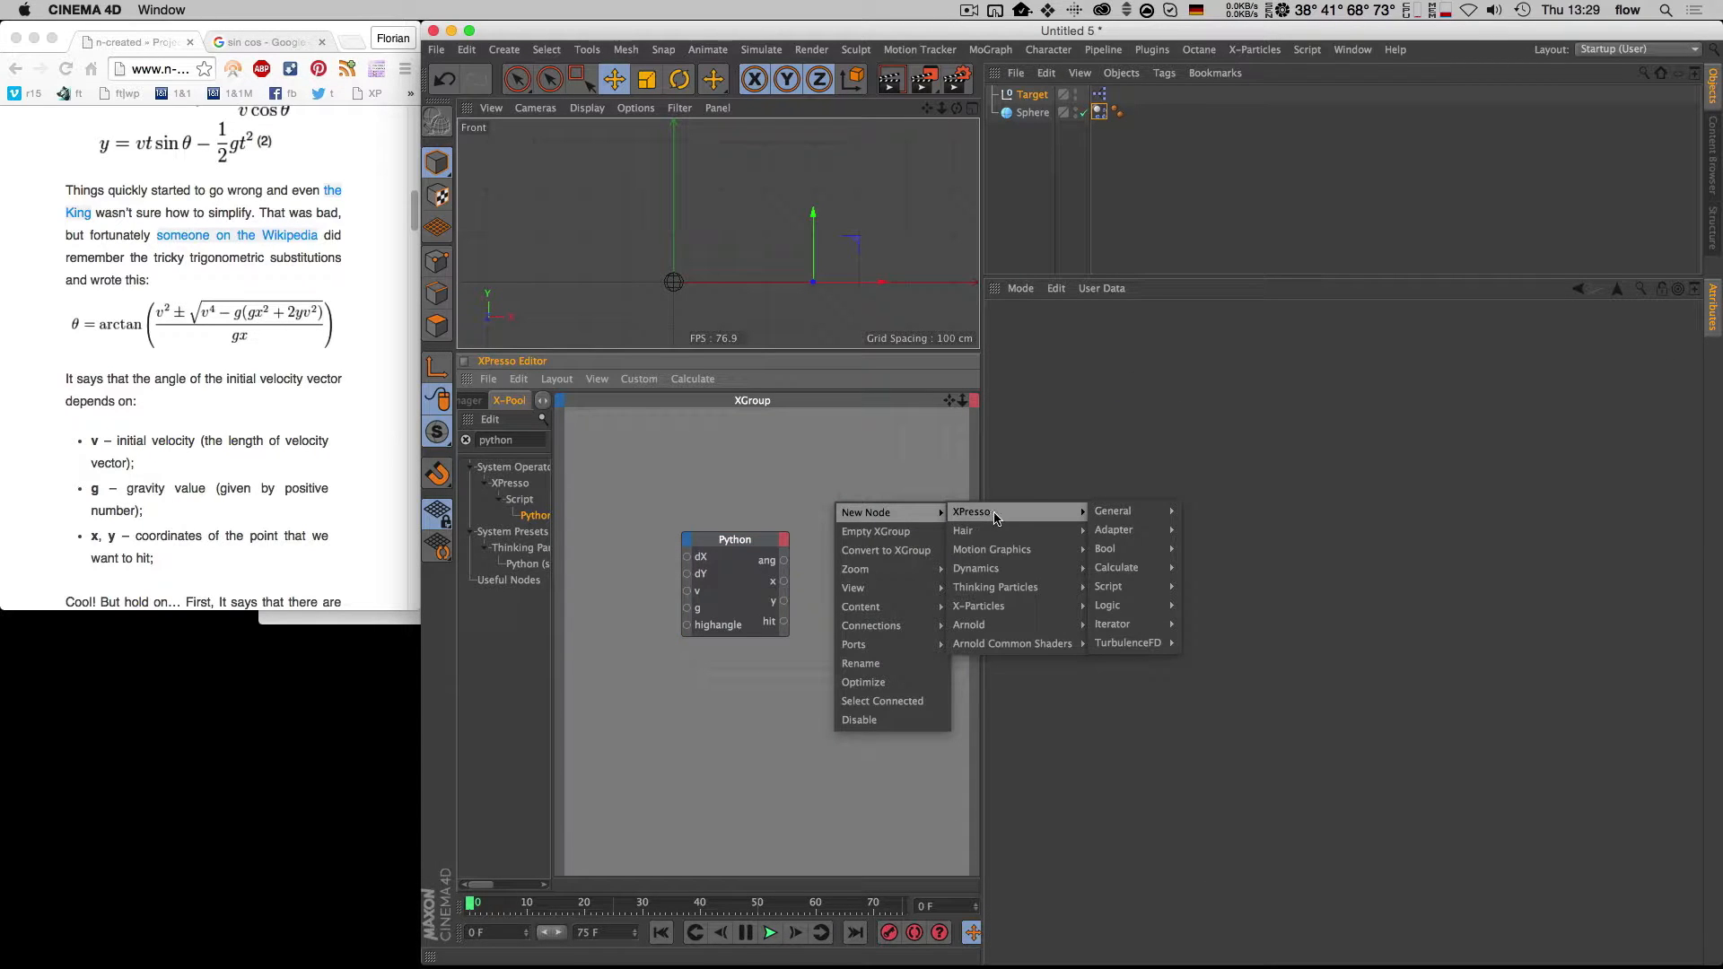
mouse_move(1147, 516)
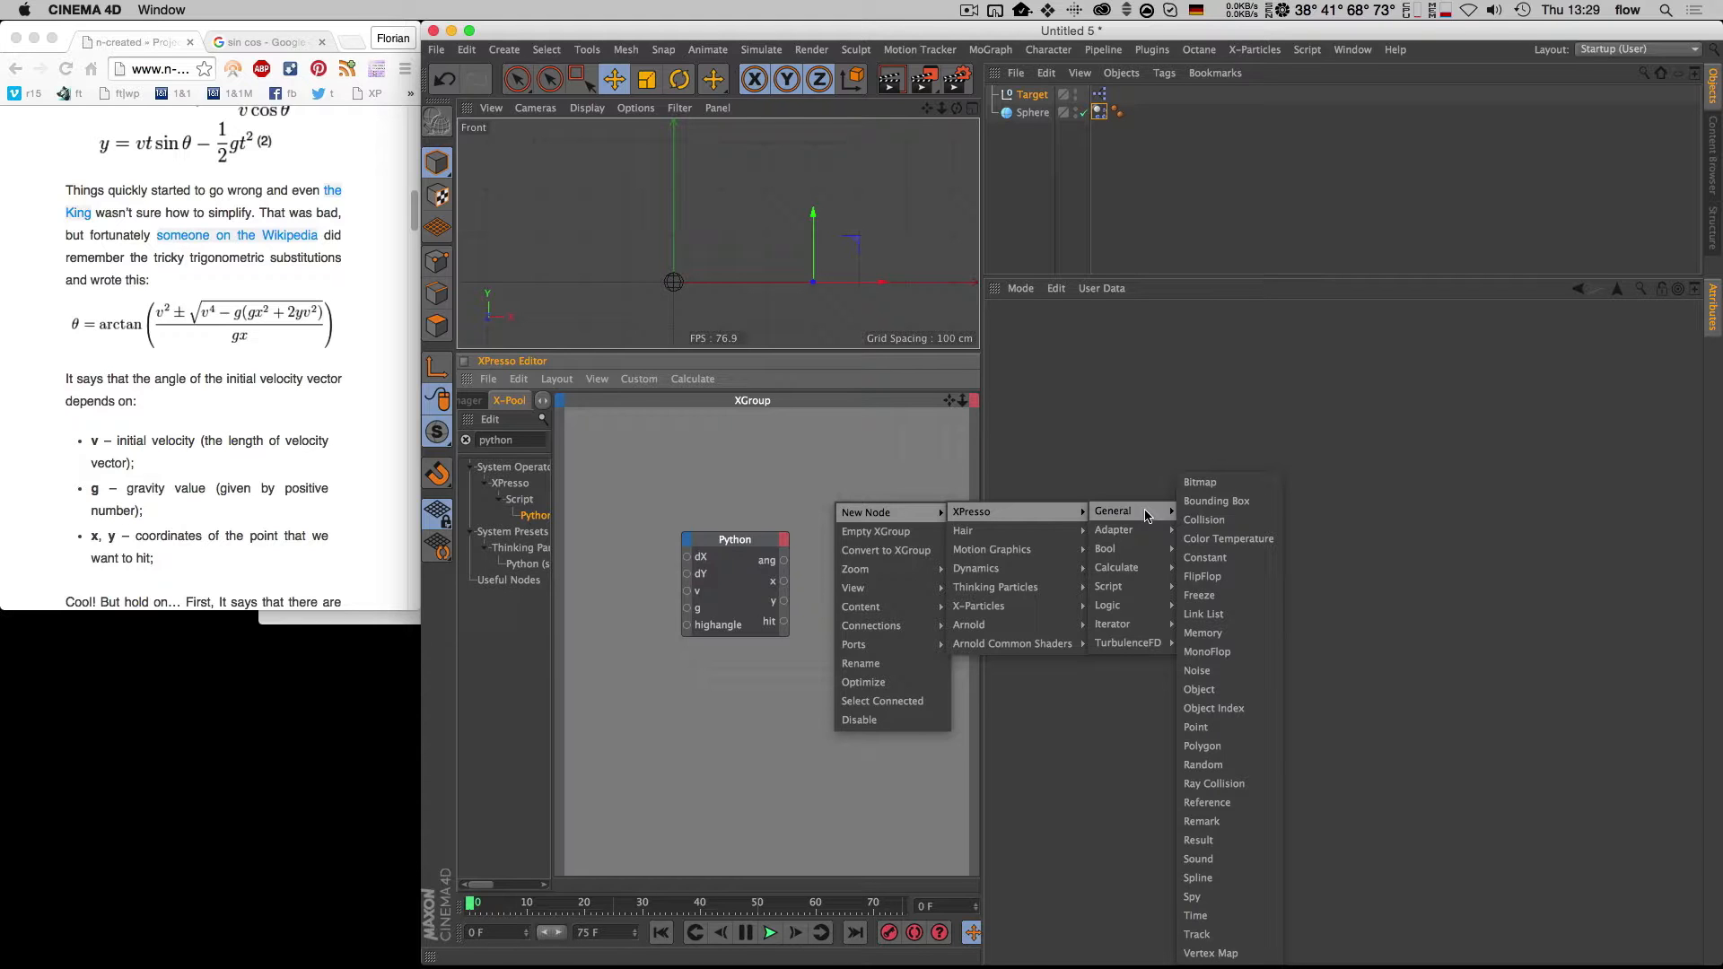
click(1218, 841)
drag(840, 510, 784, 581)
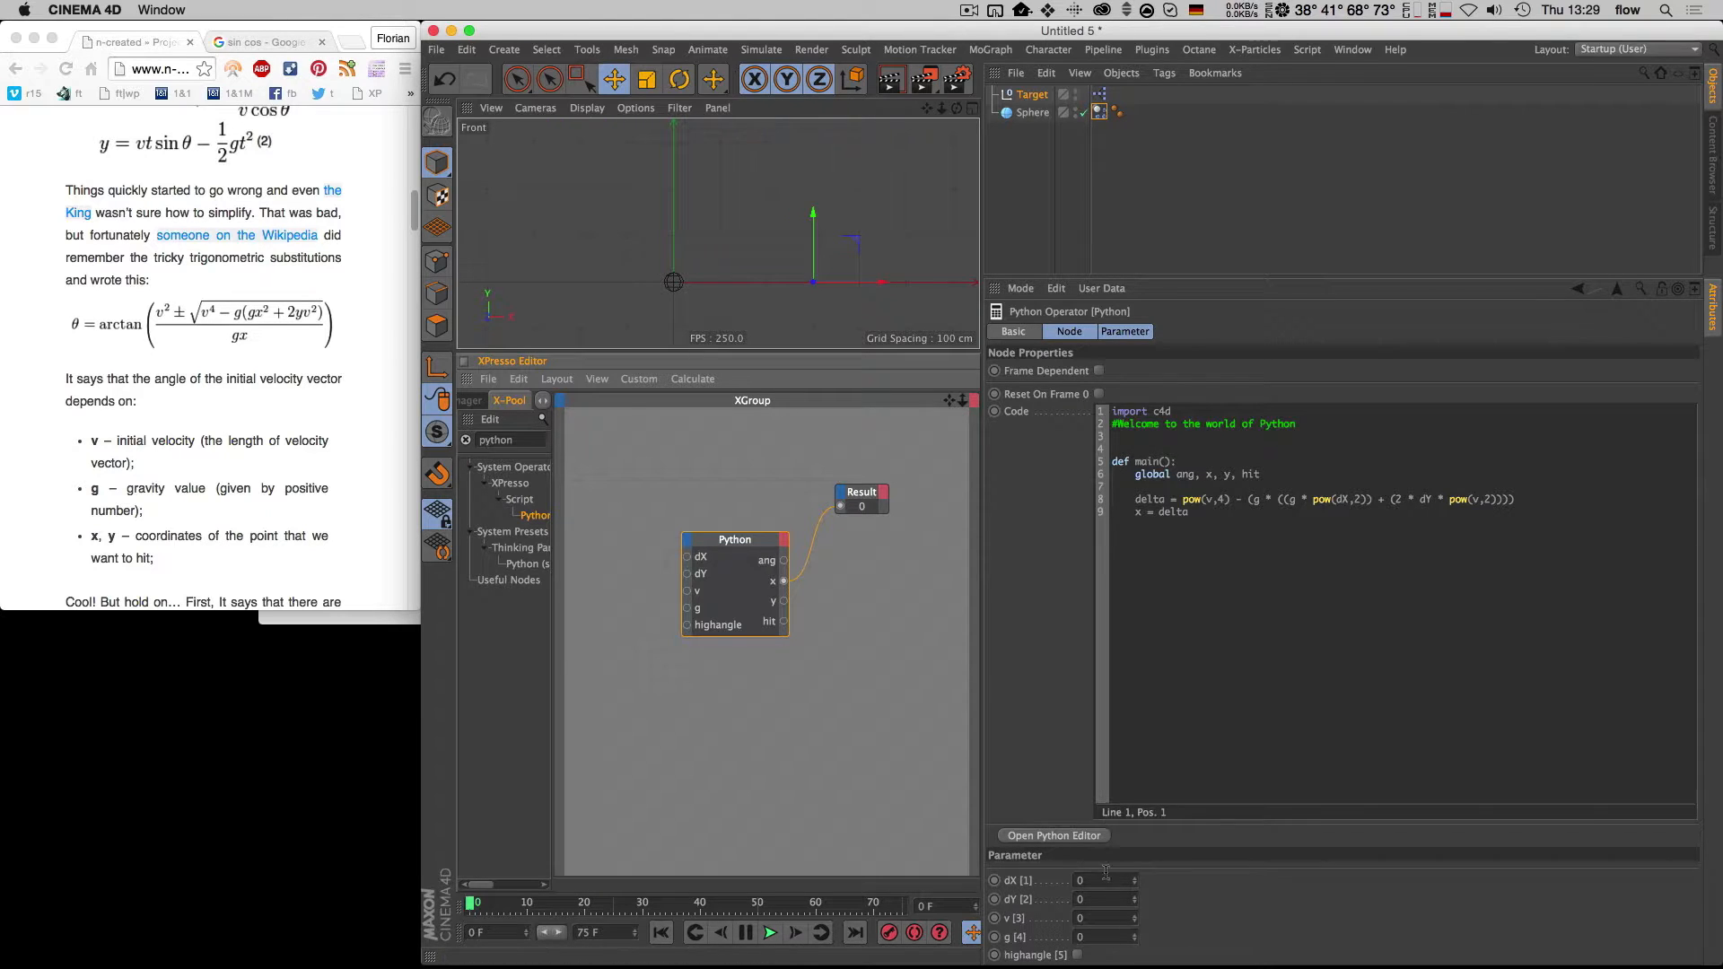
Step: Set the Python node's dX to 300, v to 200 and g to 1000, and widen the Result node
drag(1106, 882, 1029, 883)
text(300)
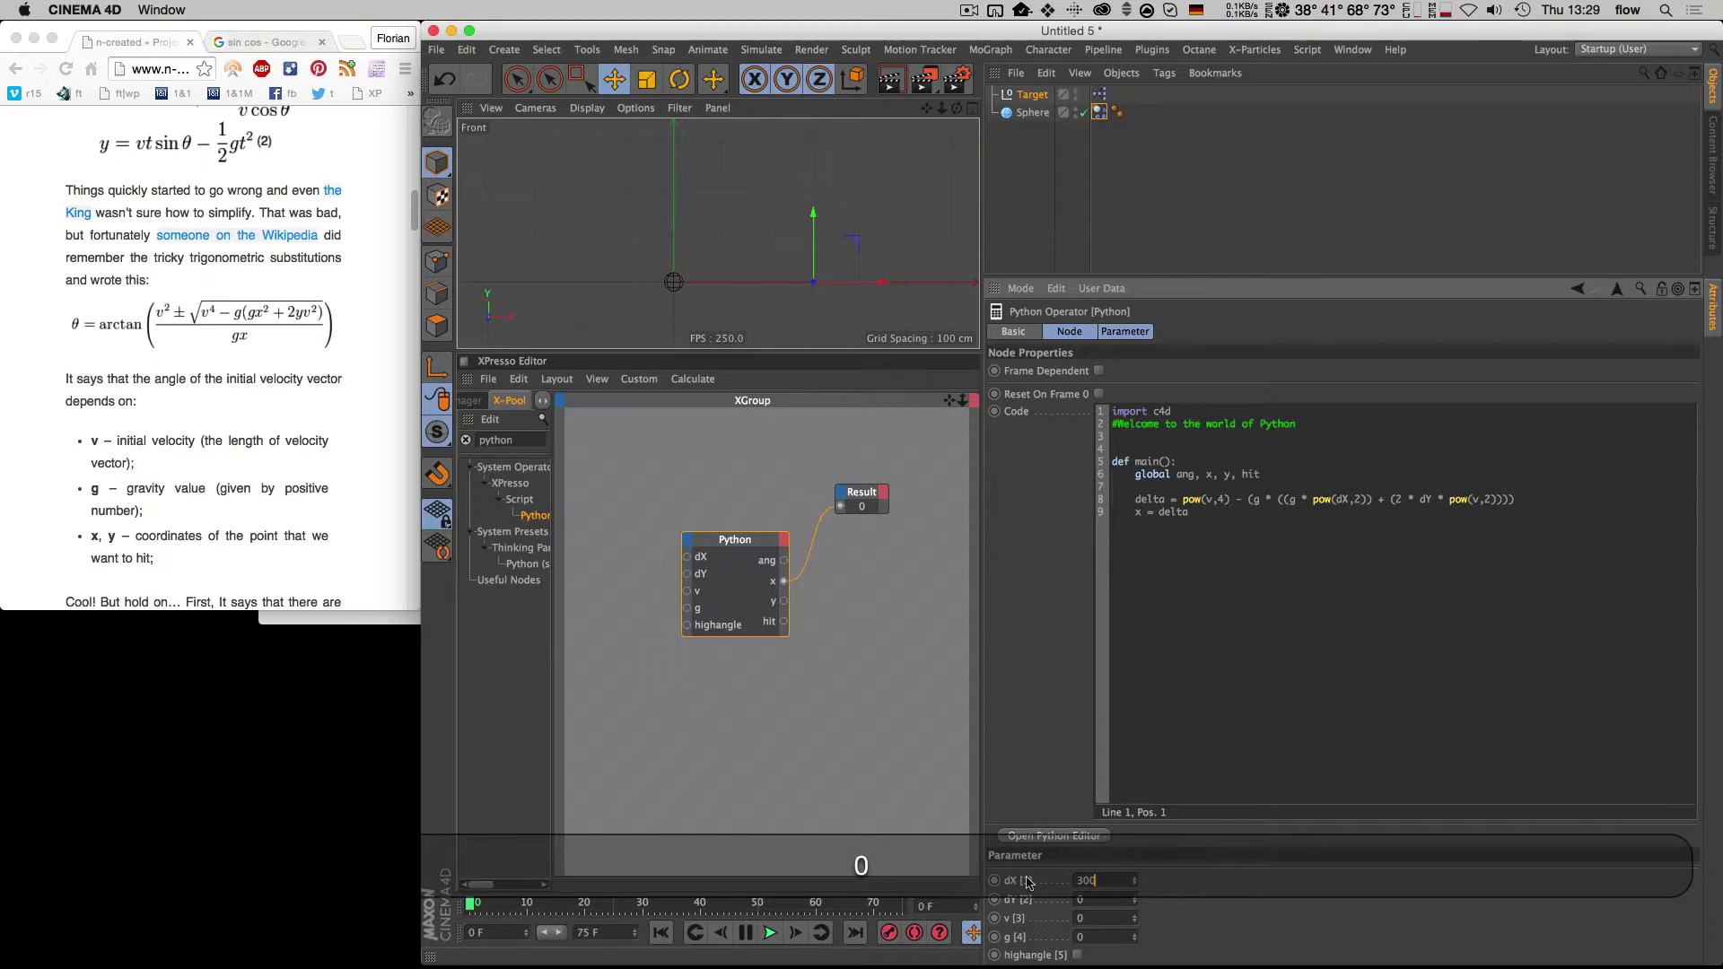
click(1112, 916)
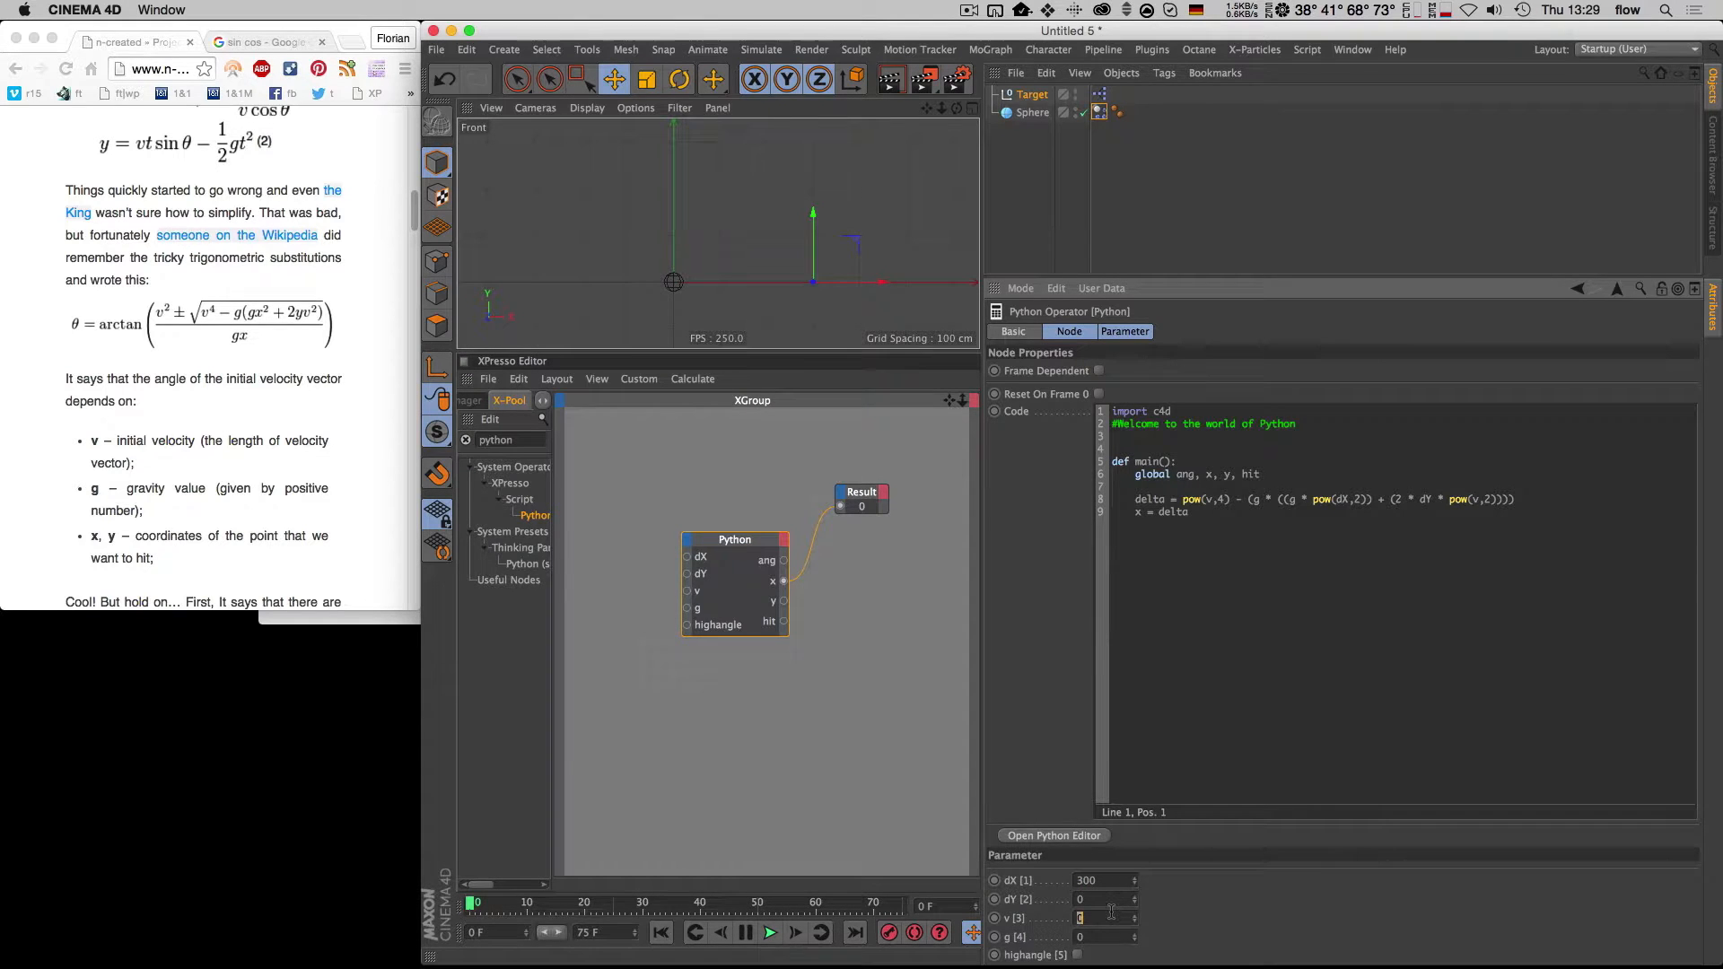
text(200)
key(Tab)
text(10)
click(1191, 909)
drag(890, 516, 952, 532)
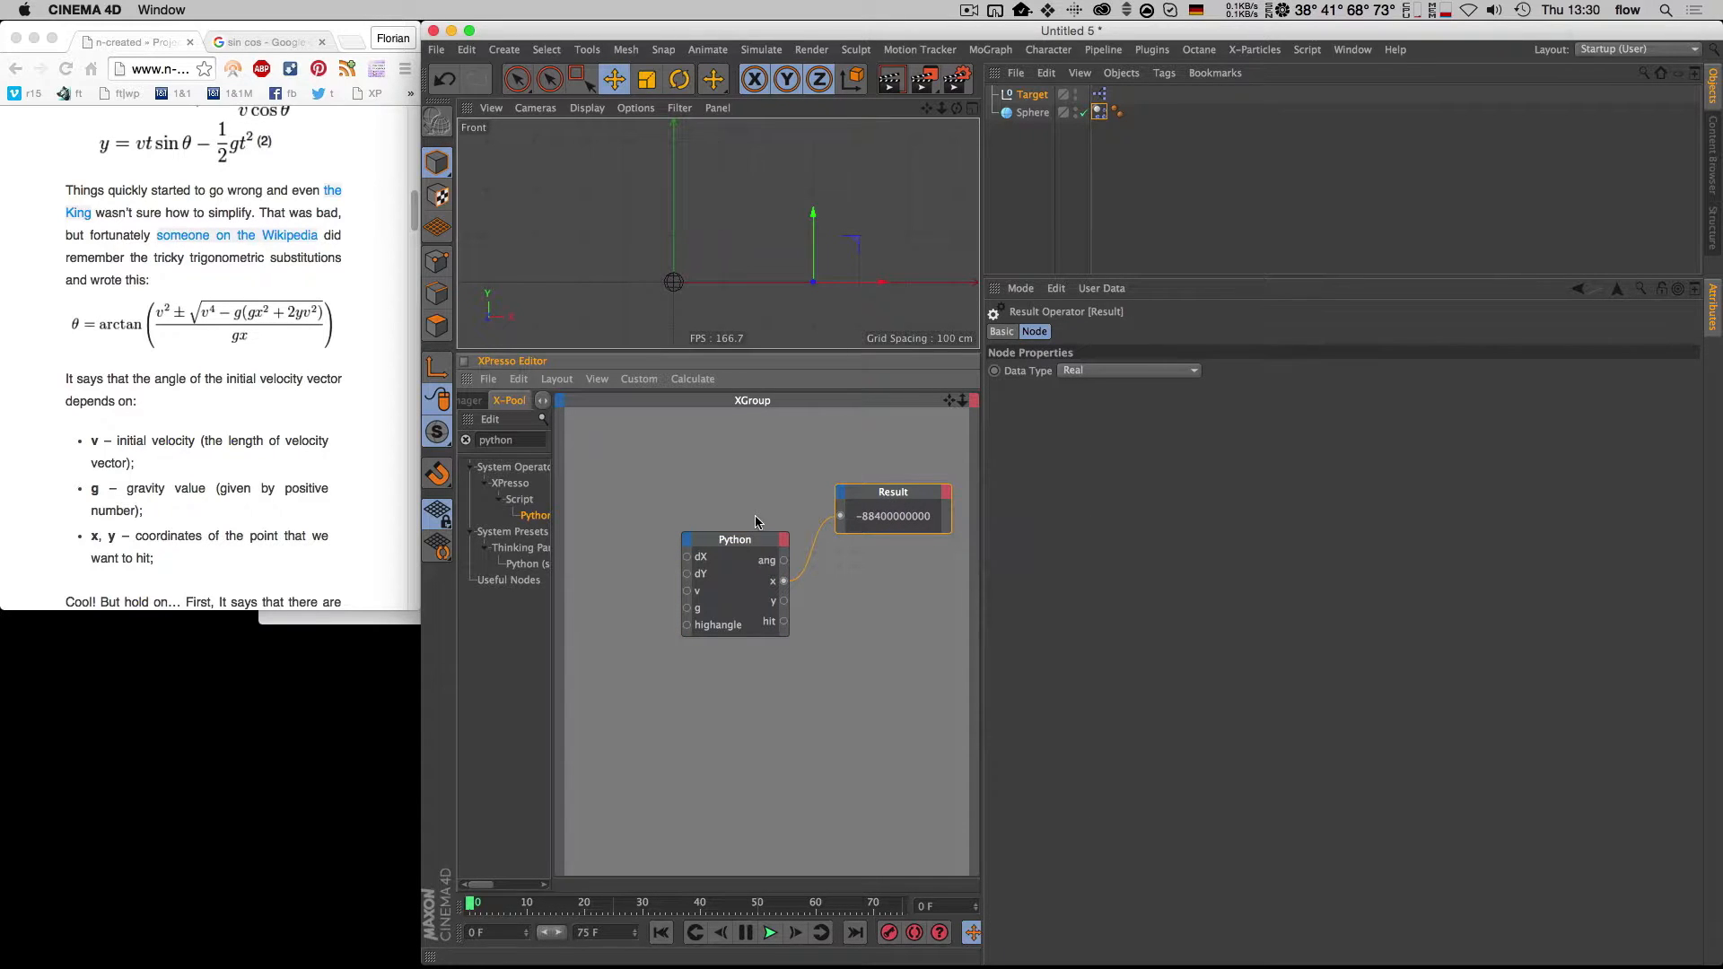
Step: Set the Python node's v parameter to 500
click(733, 541)
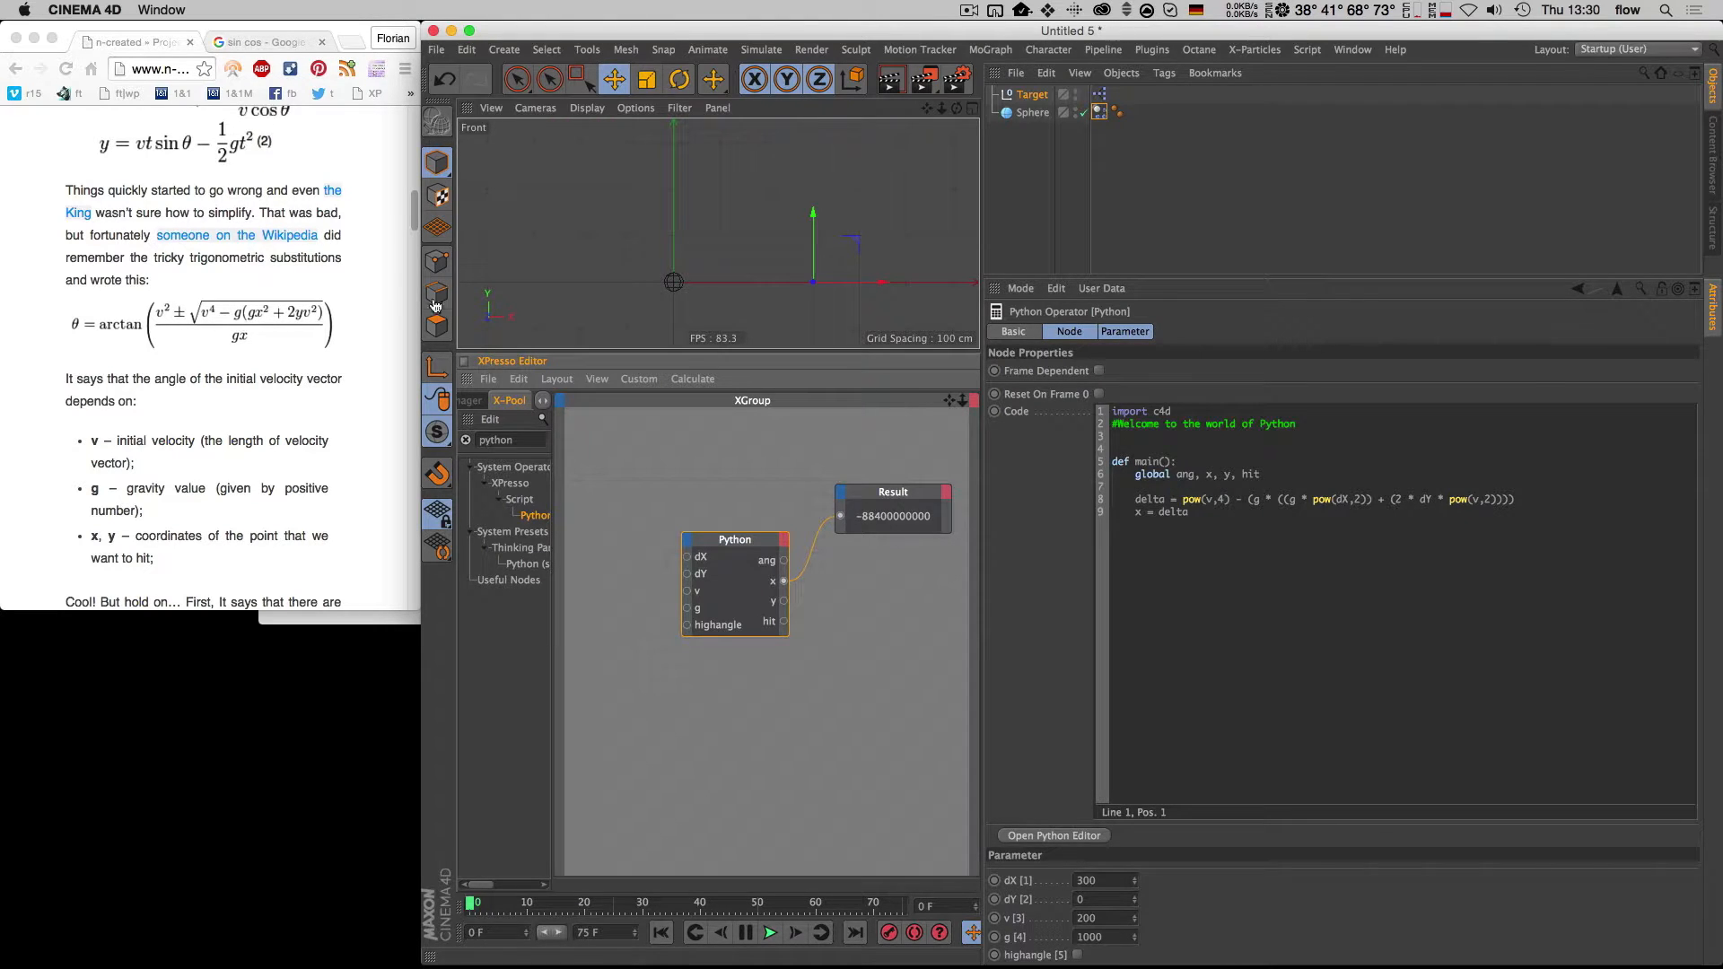
click(1109, 916)
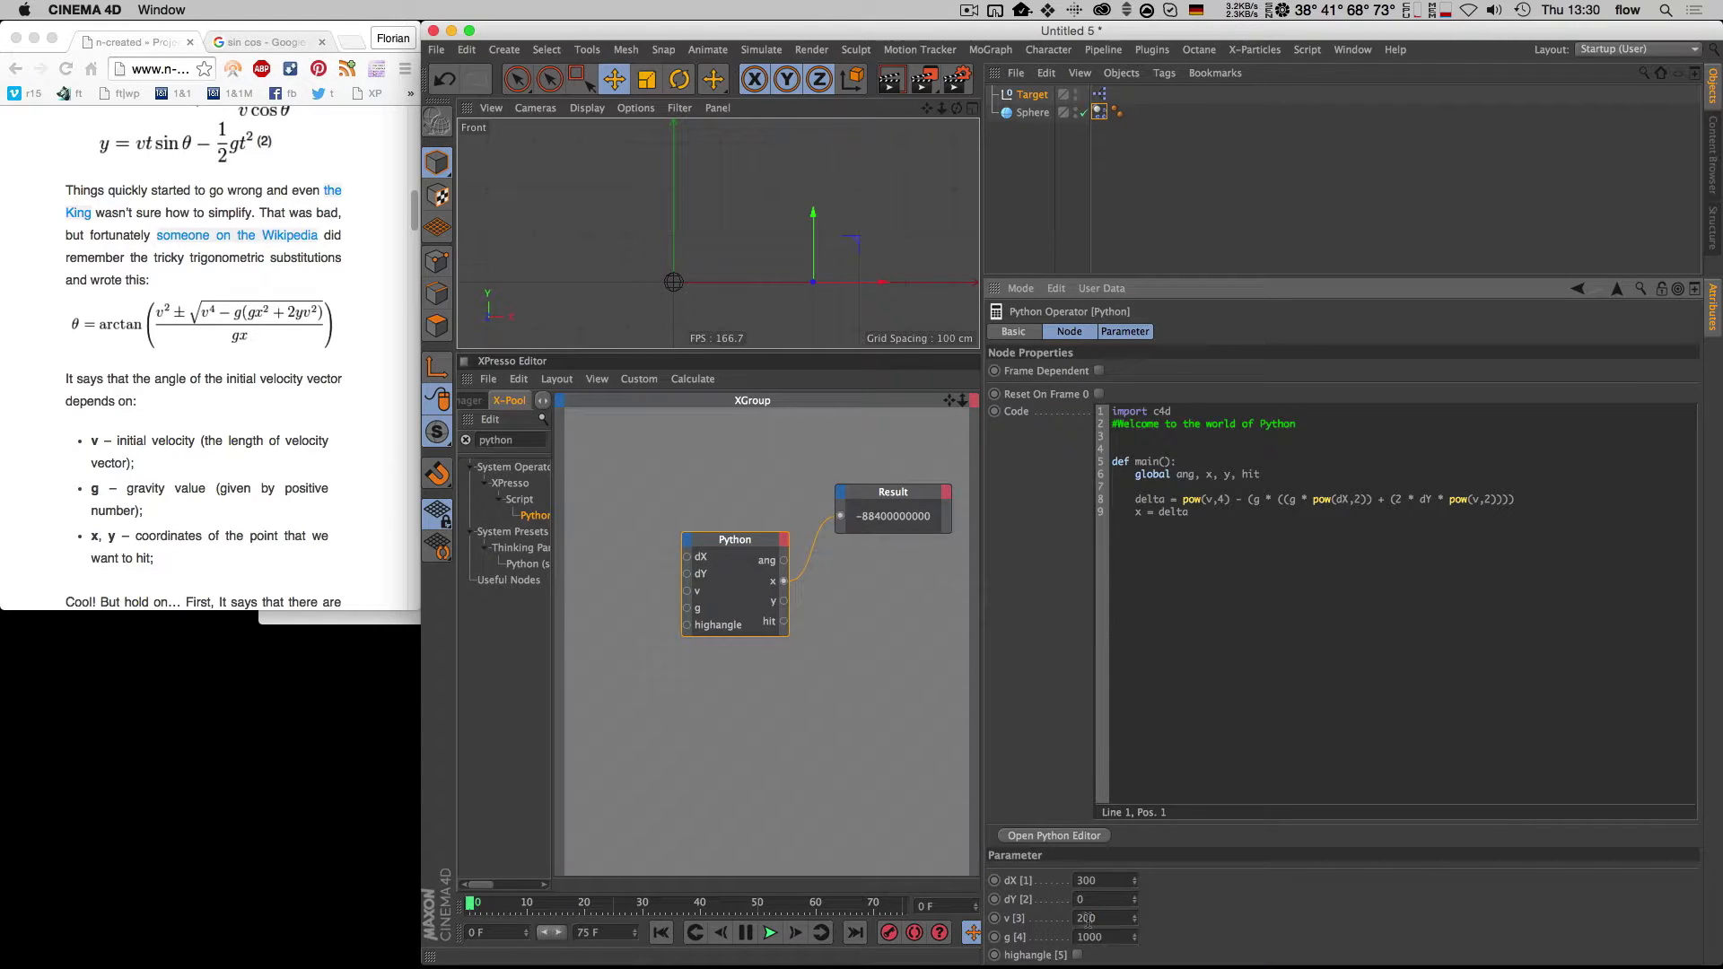
drag(1085, 919, 1060, 915)
text(5)
key(Return)
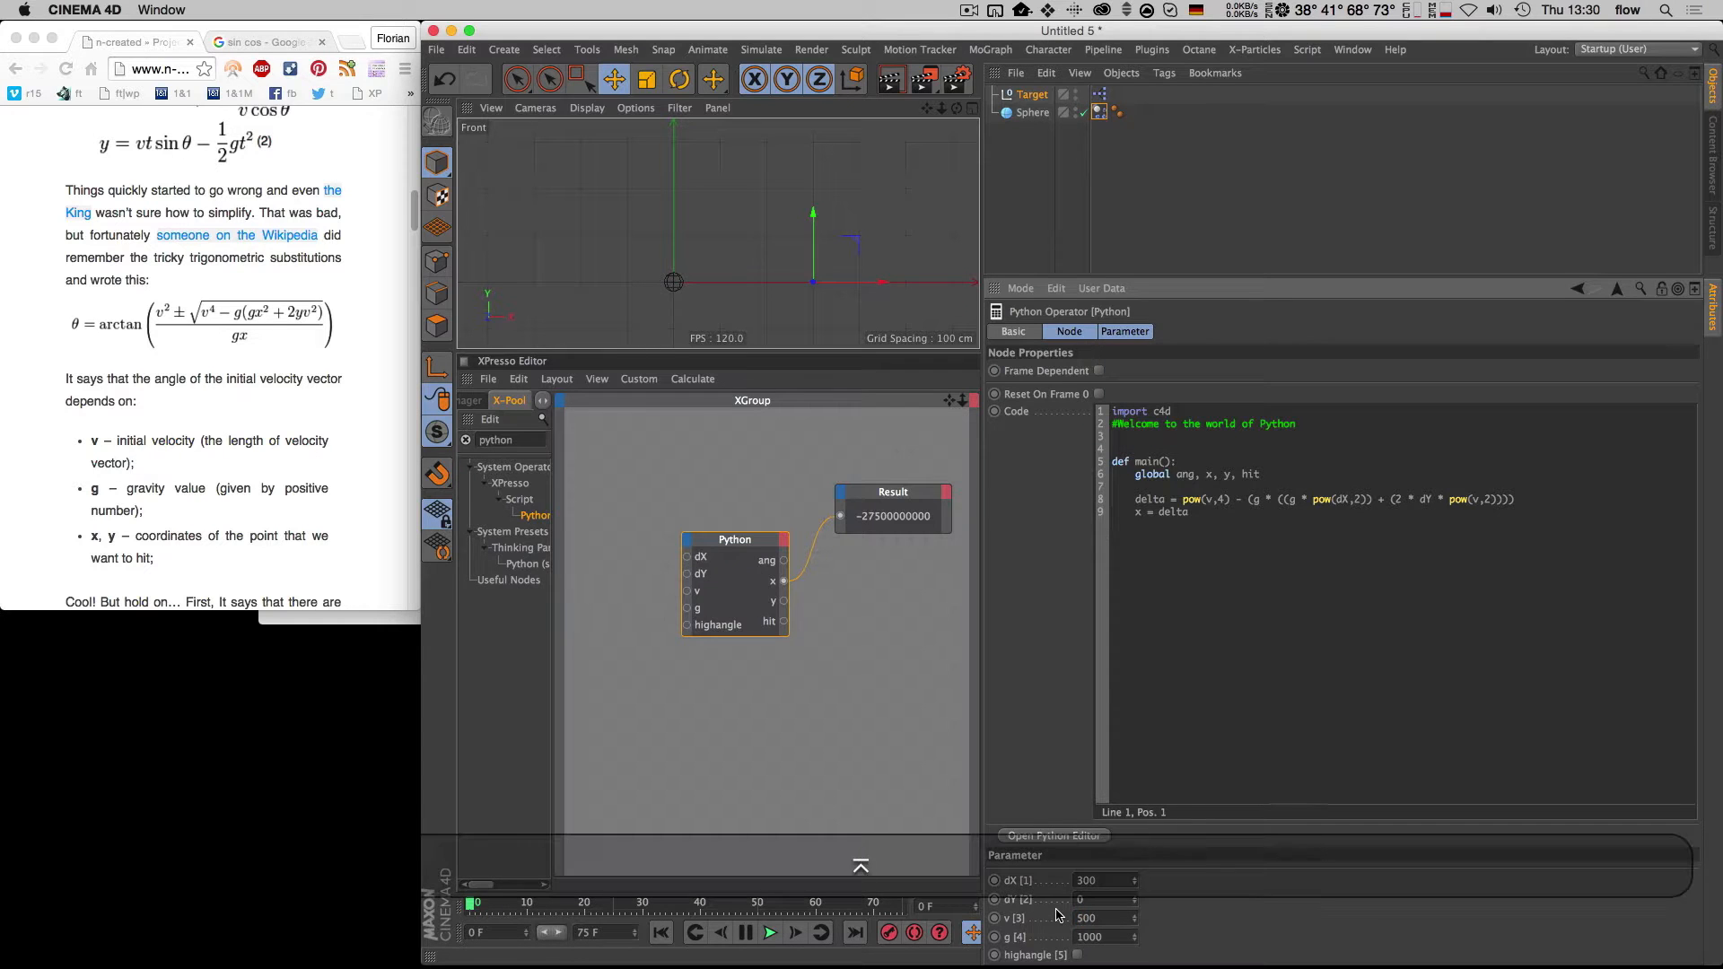
Step: Set the Python node's v parameter to 1000
drag(1083, 917, 1064, 917)
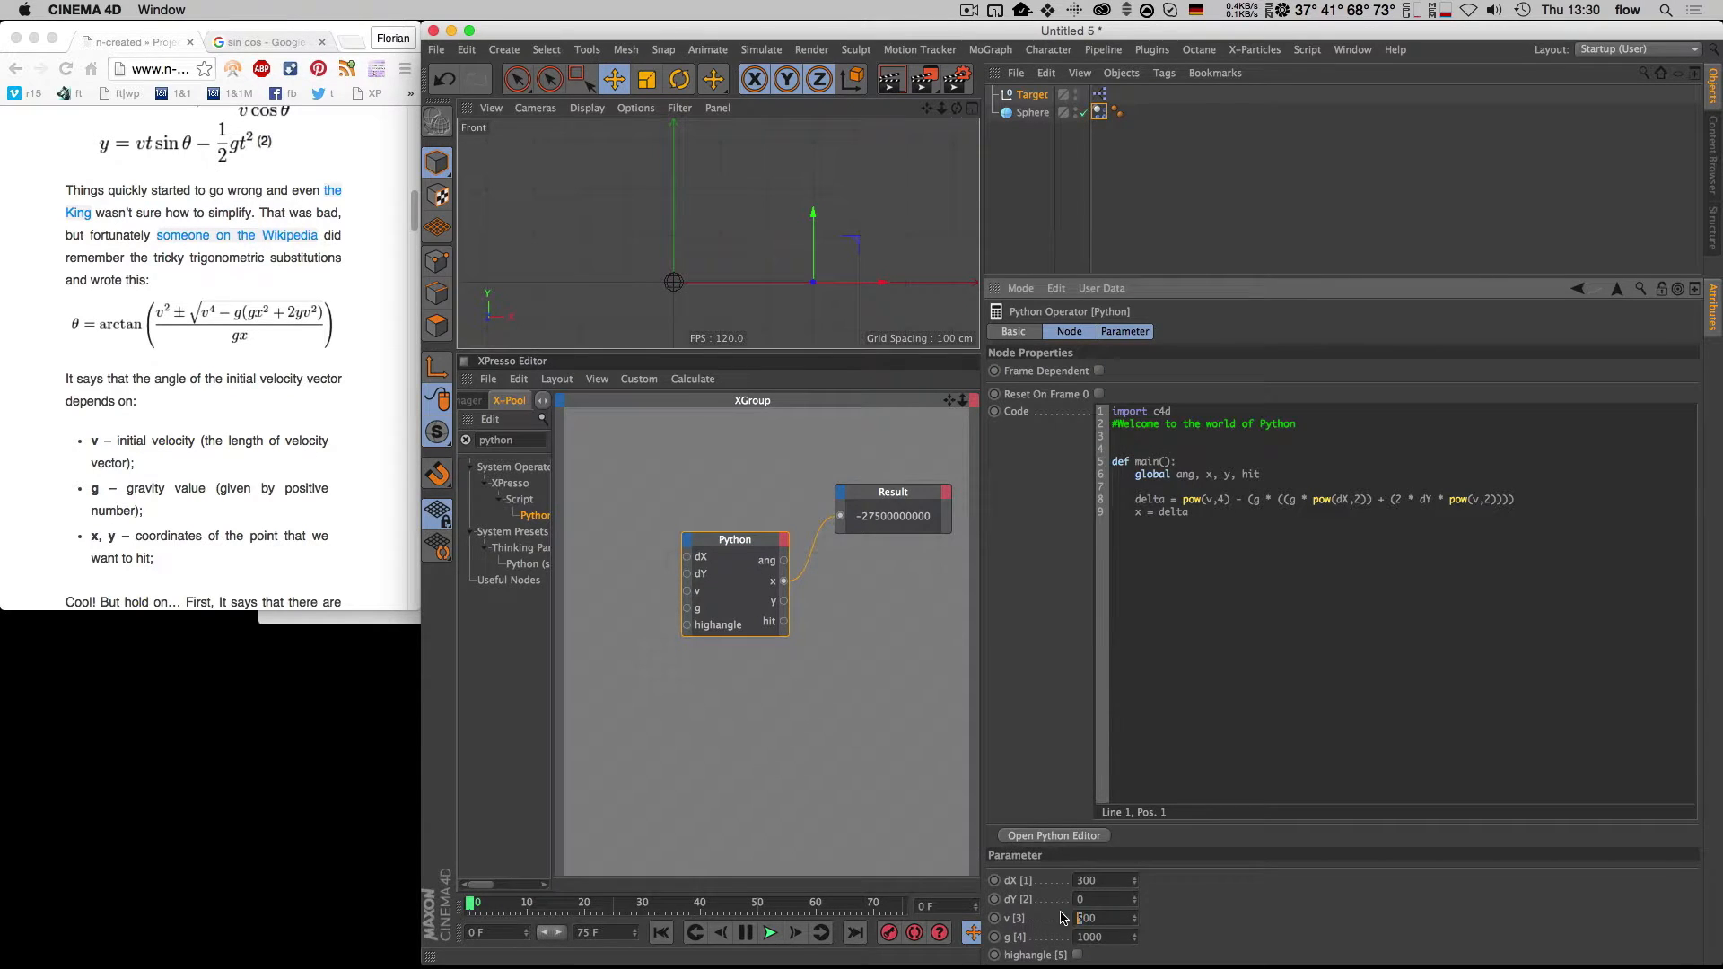
text(10)
key(Return)
Step: Delete the x = delta line and add the condition if delta >= 0: after a blank line below the delta calculation
drag(1194, 513, 1136, 512)
key(BackSpace)
key(Return)
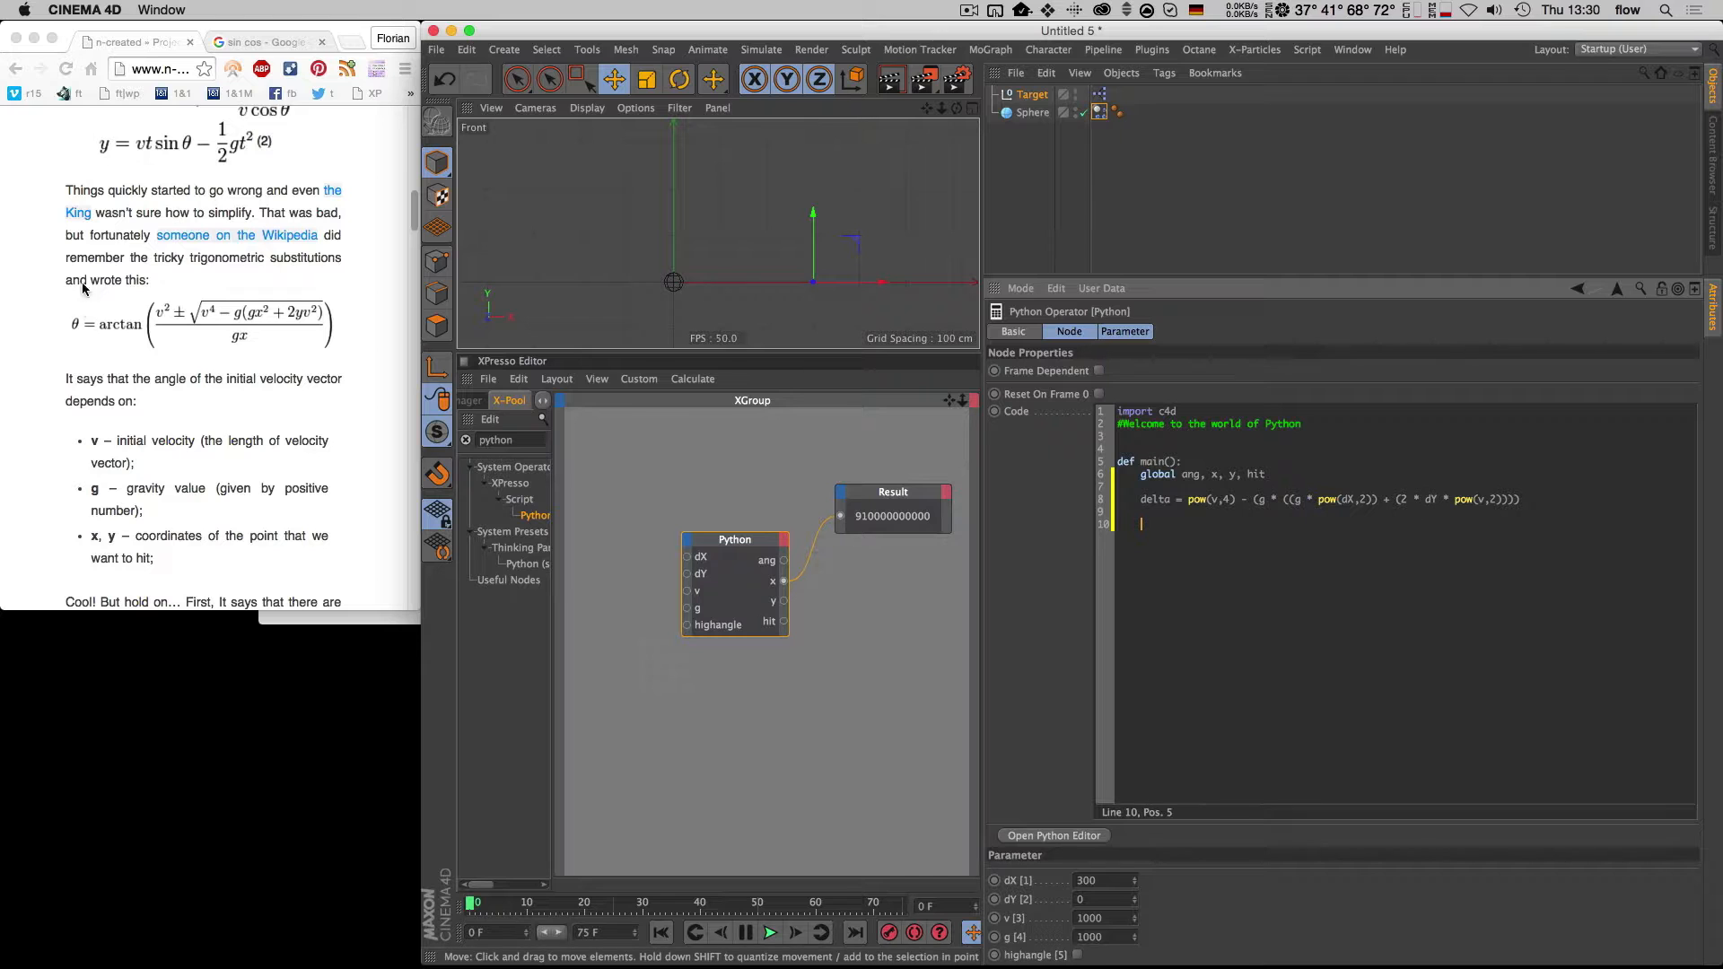
text(if )
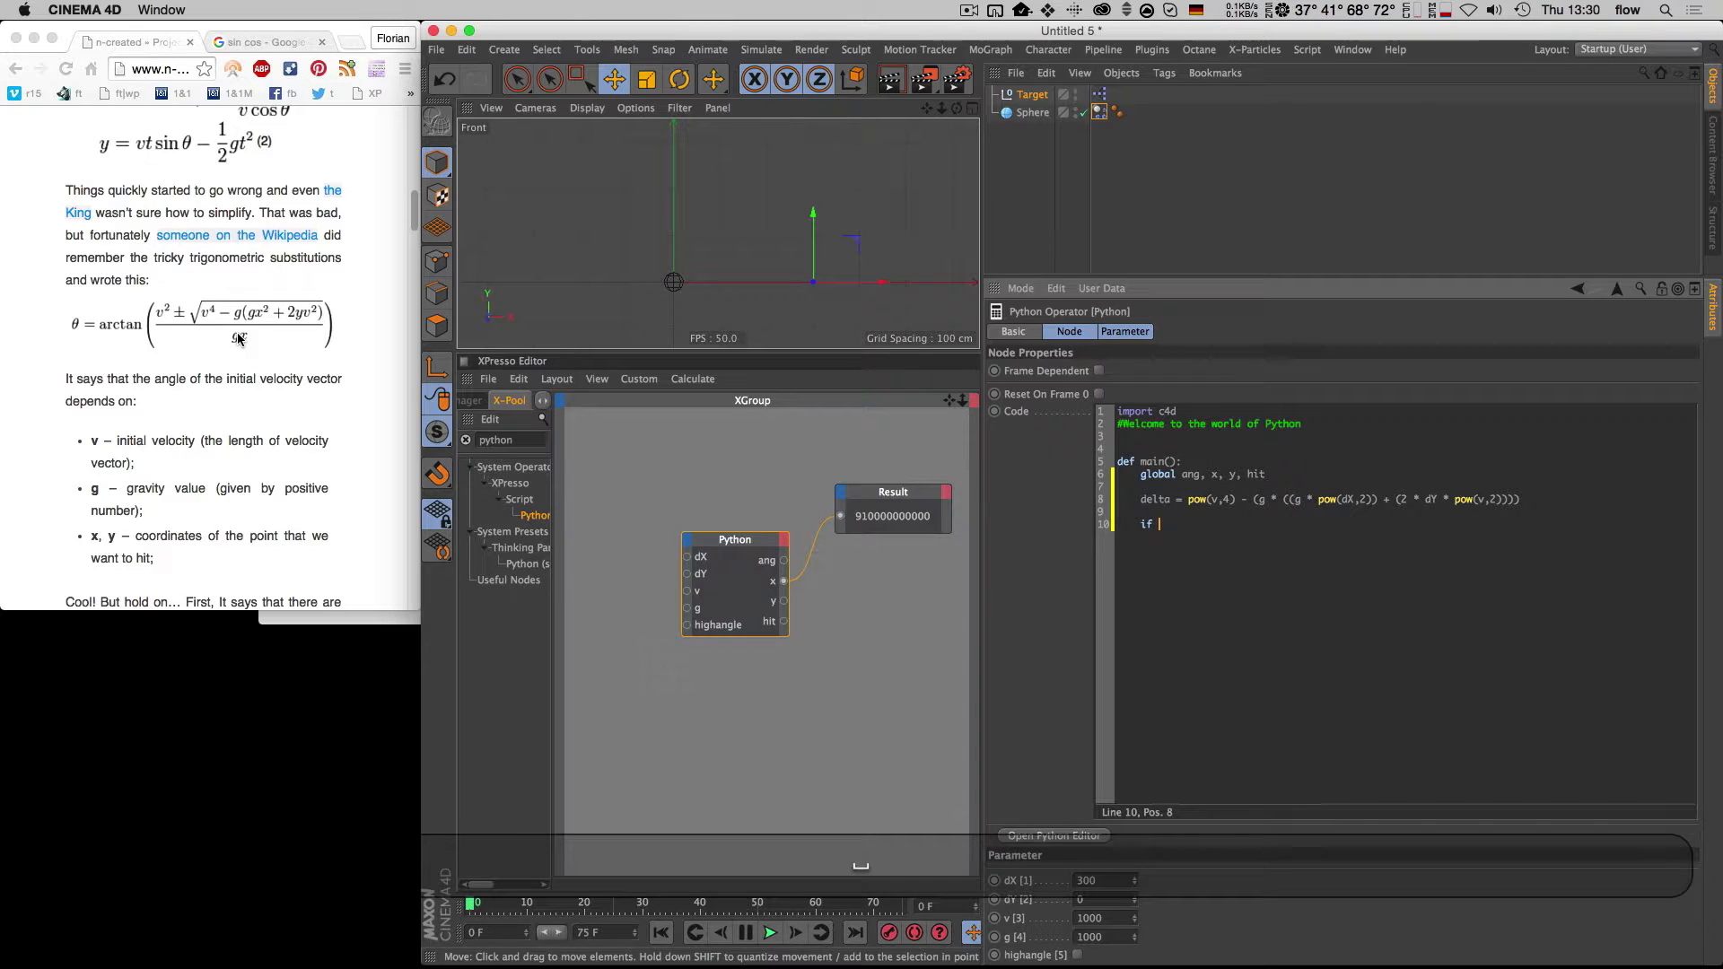
text(delta >= 0:)
key(shift+Return)
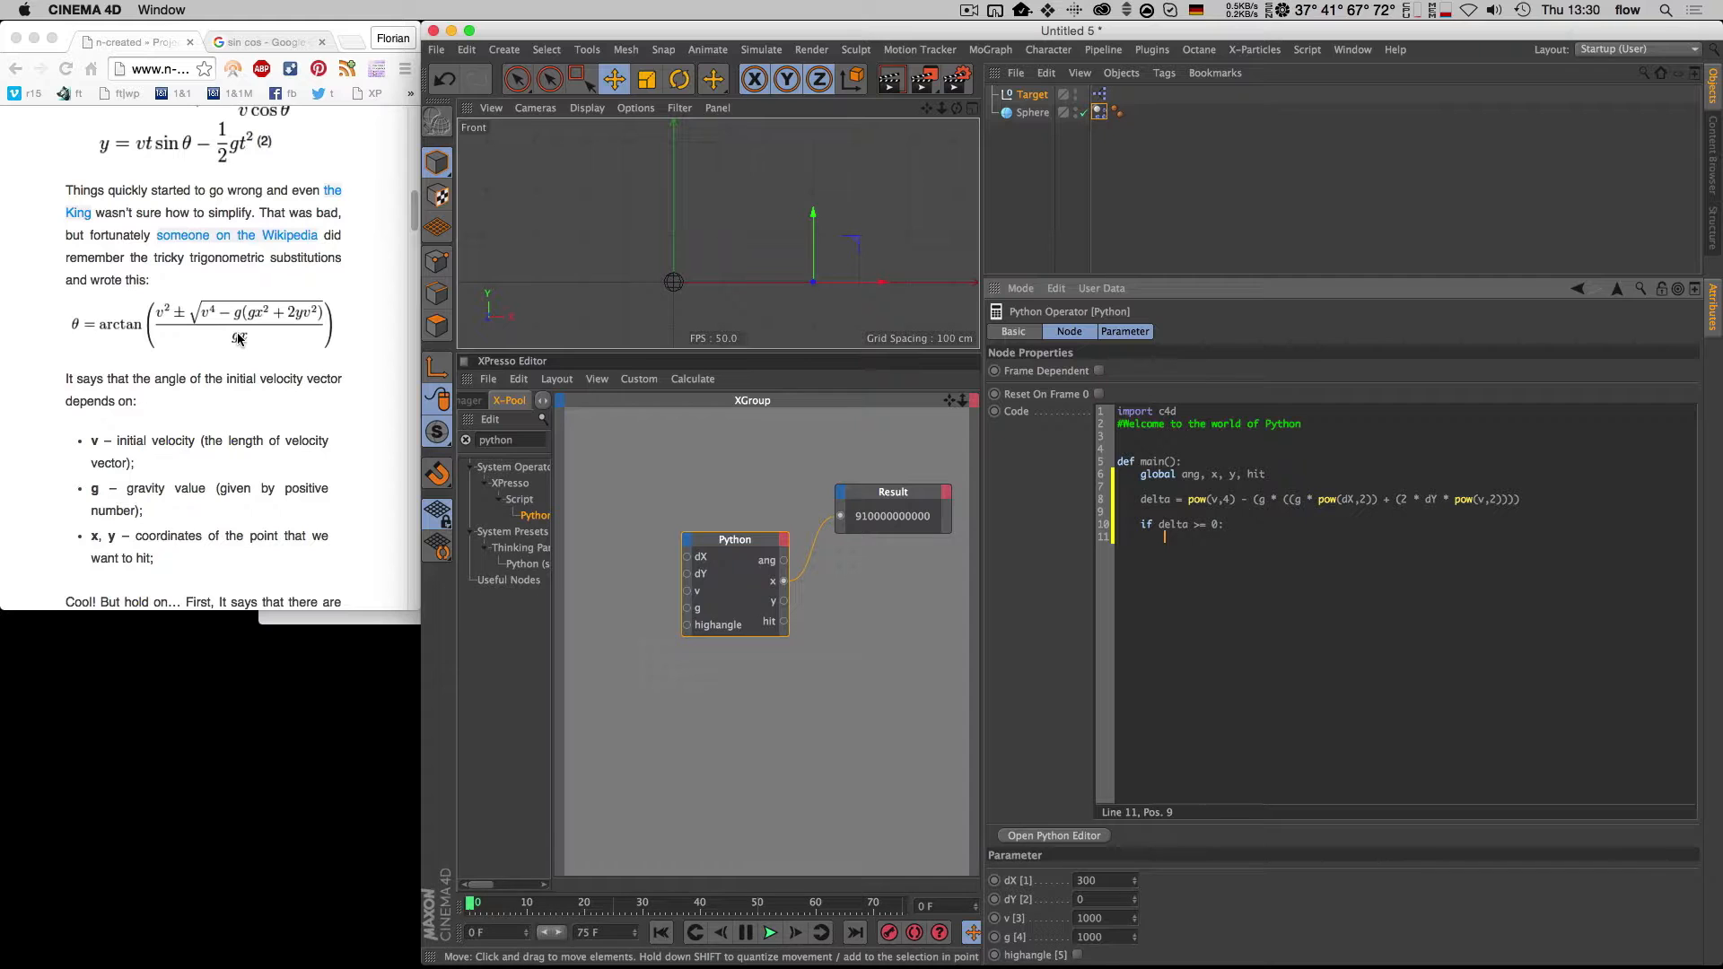
Step: Start ang = math.atan inside the if block and add math to the import line
text(ang =)
text(math.atan)
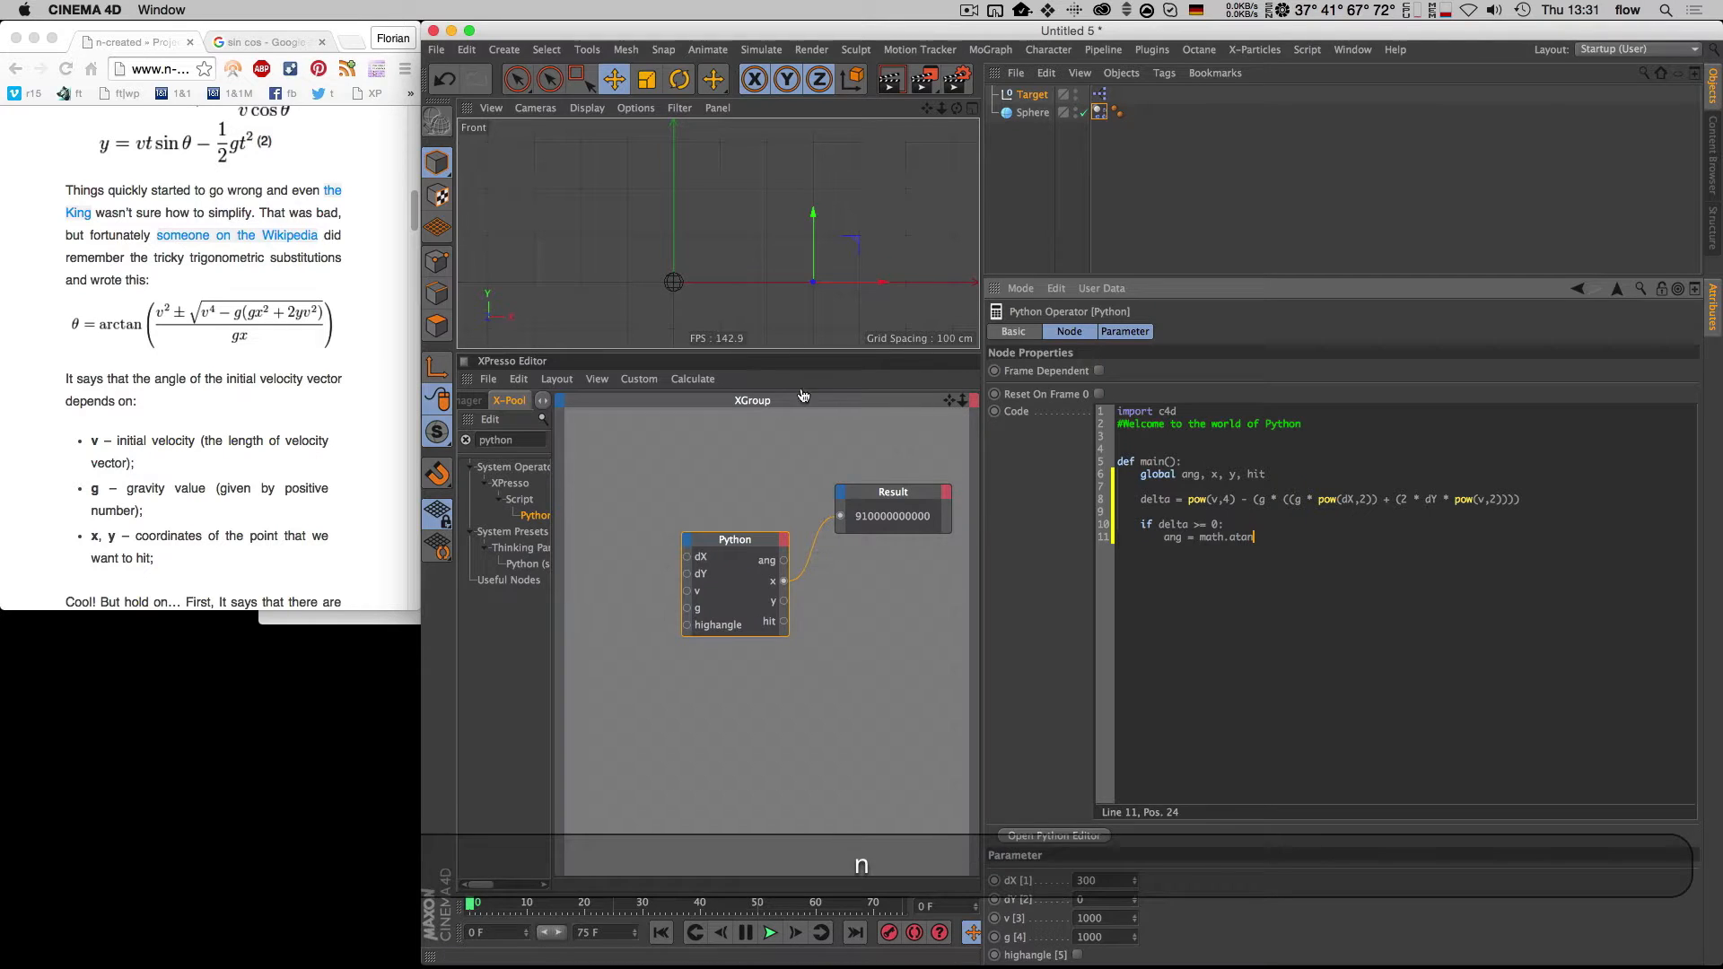
click(1174, 412)
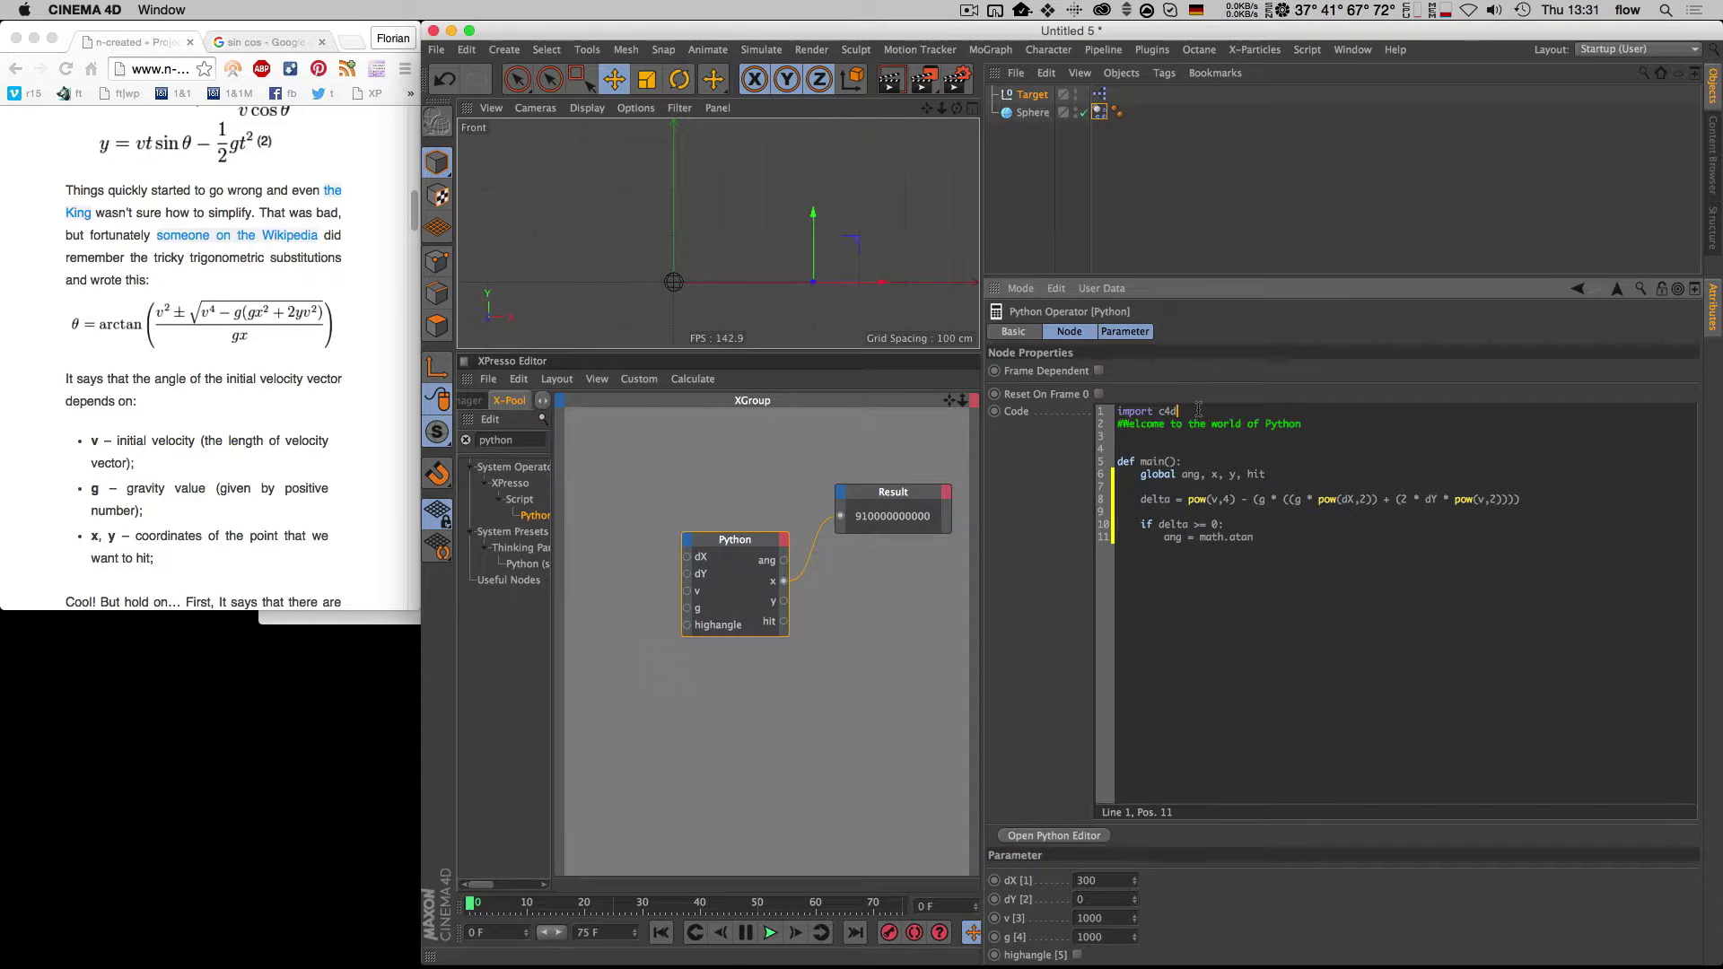
text(, math)
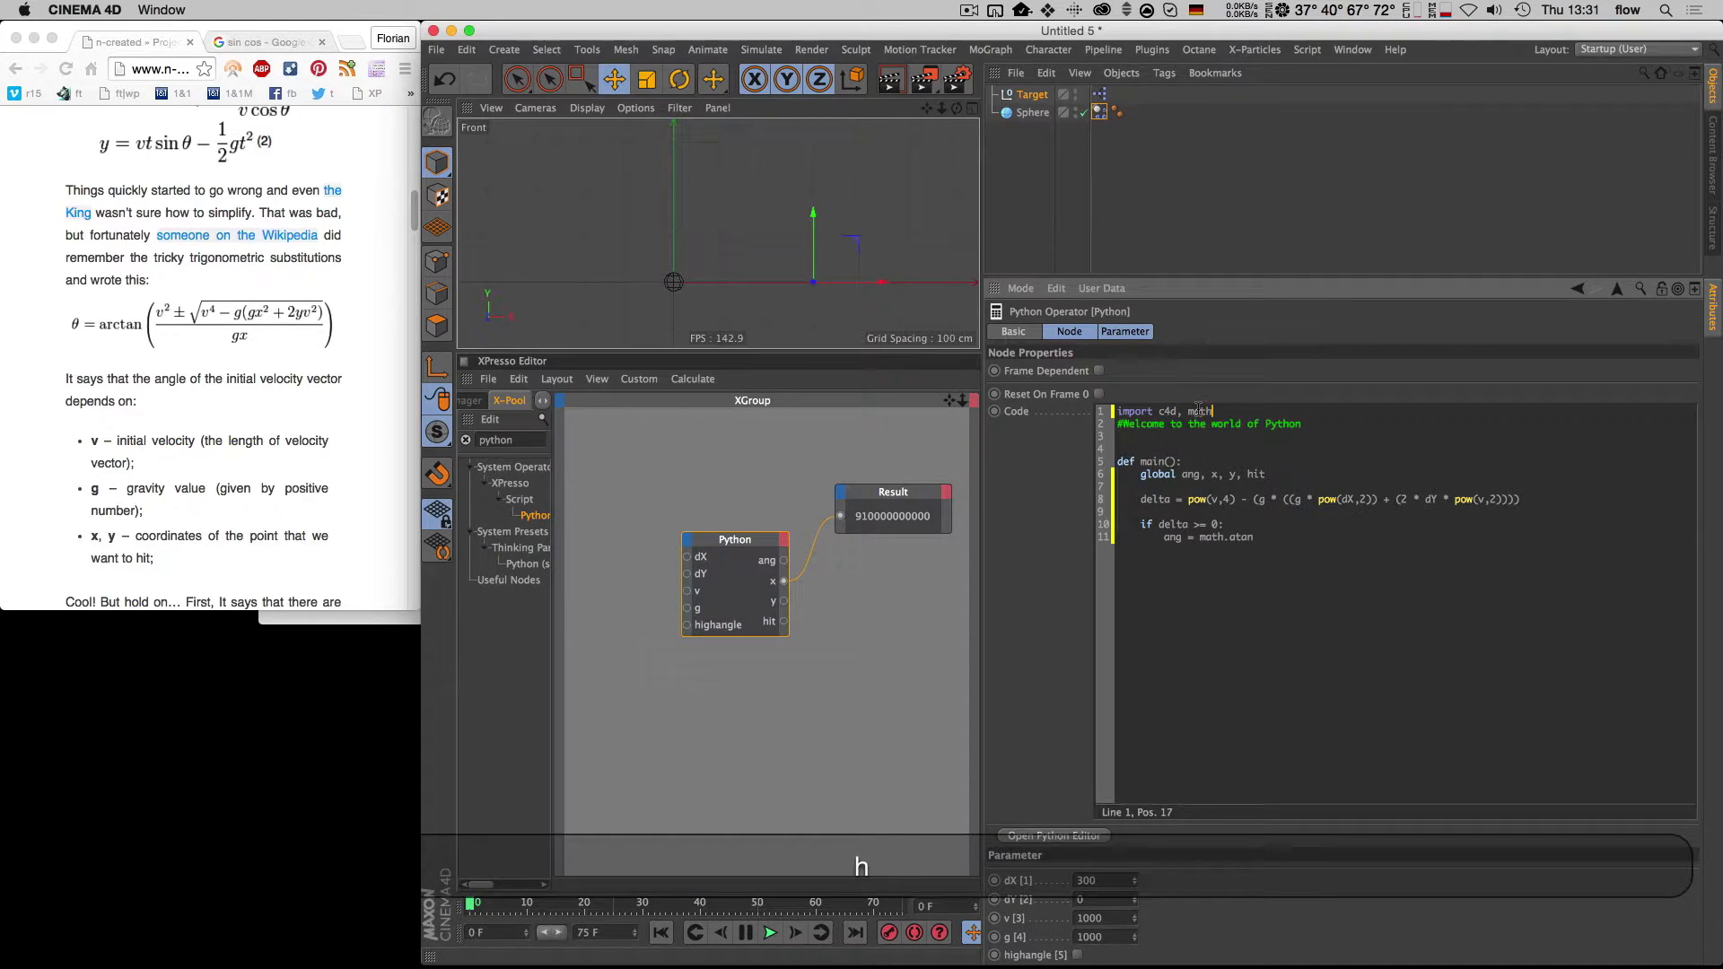
Step: Continue the ang line after math.atan with (((pow(v,2) + in the Python node's code
click(1274, 542)
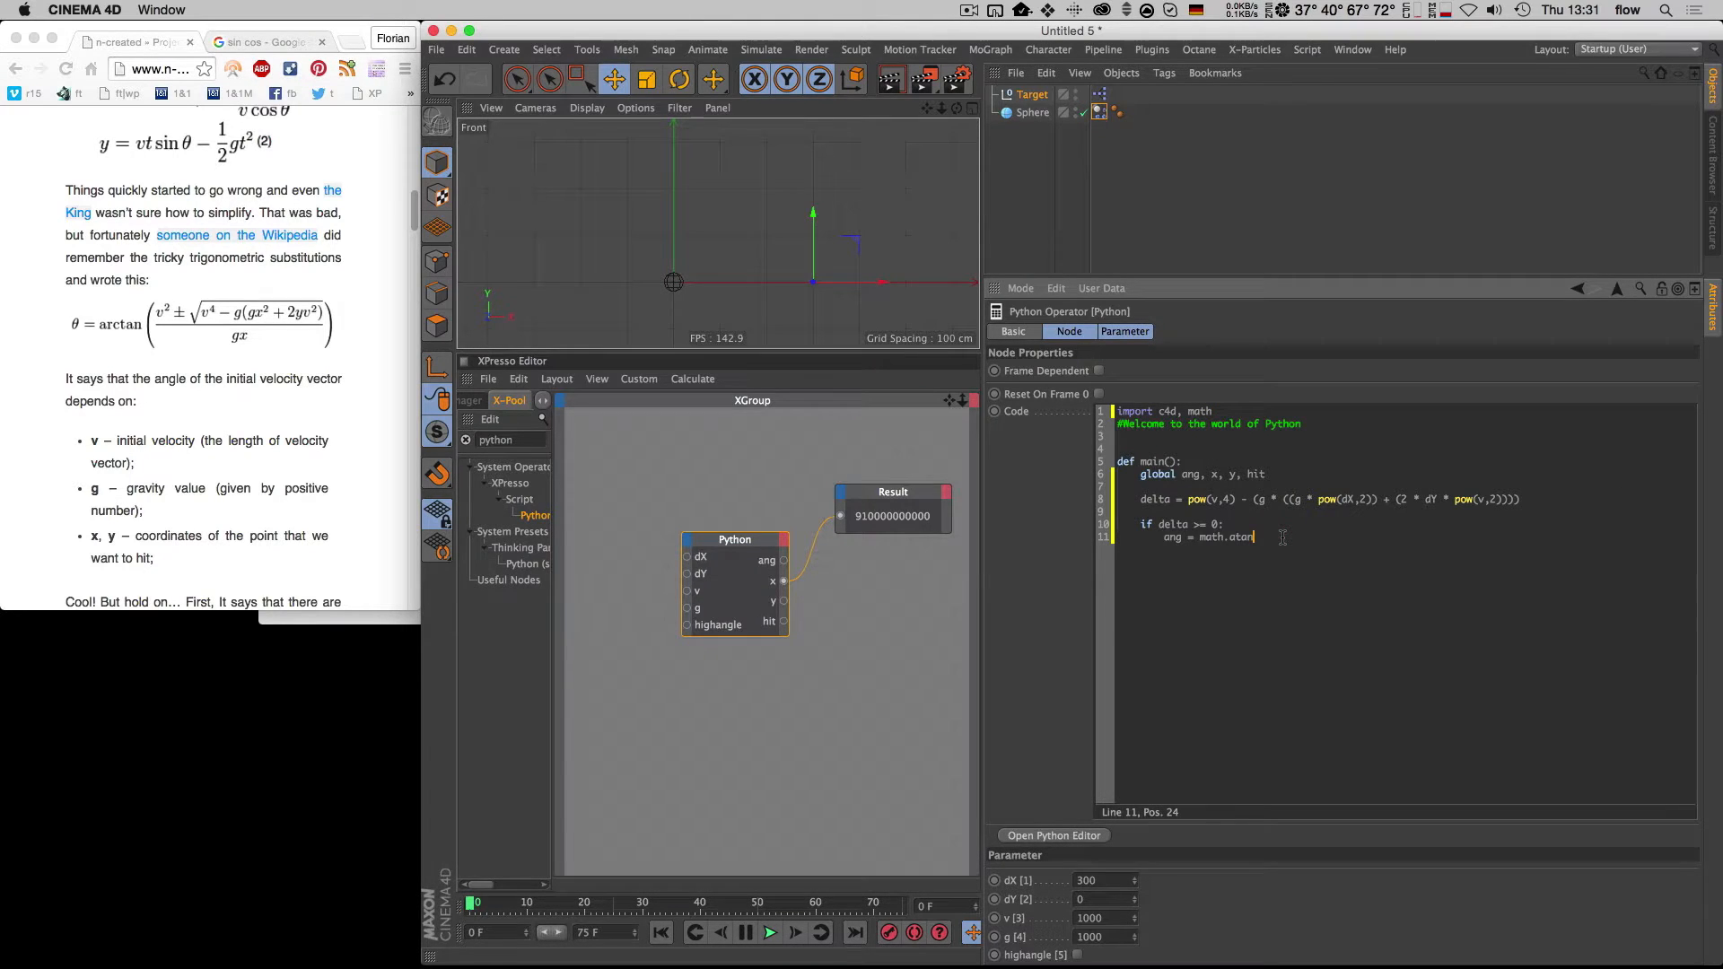
key(shift)
text(((()
text(pow)
text((v,2)
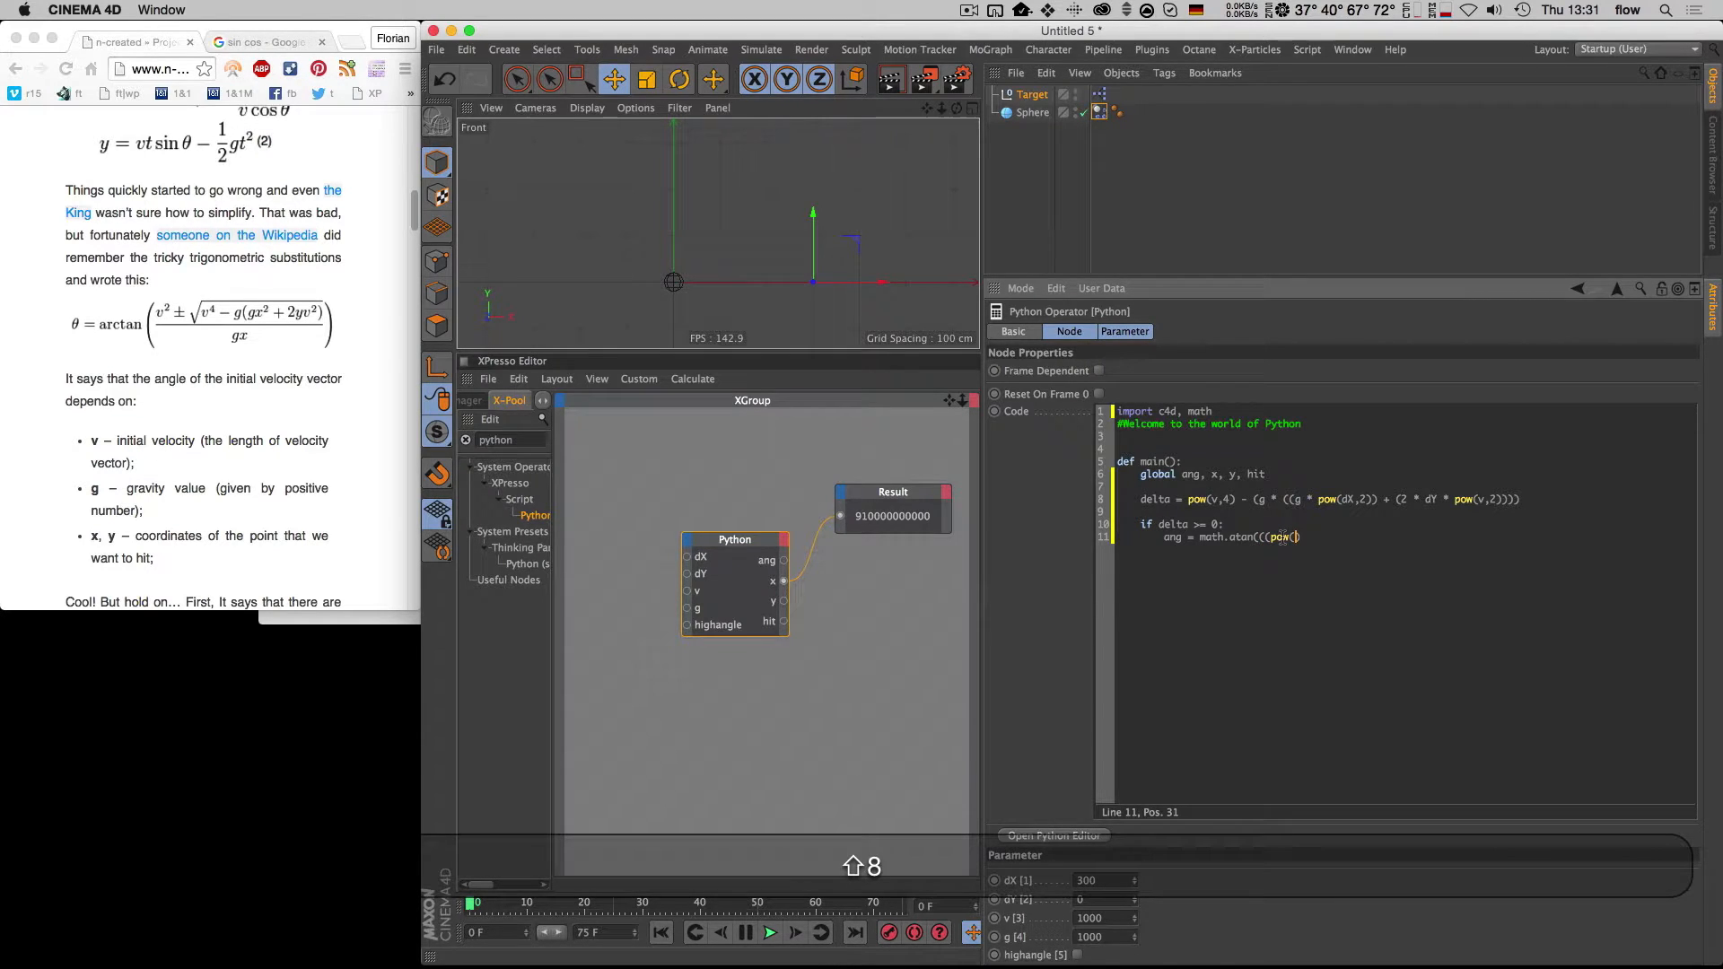
key(Right)
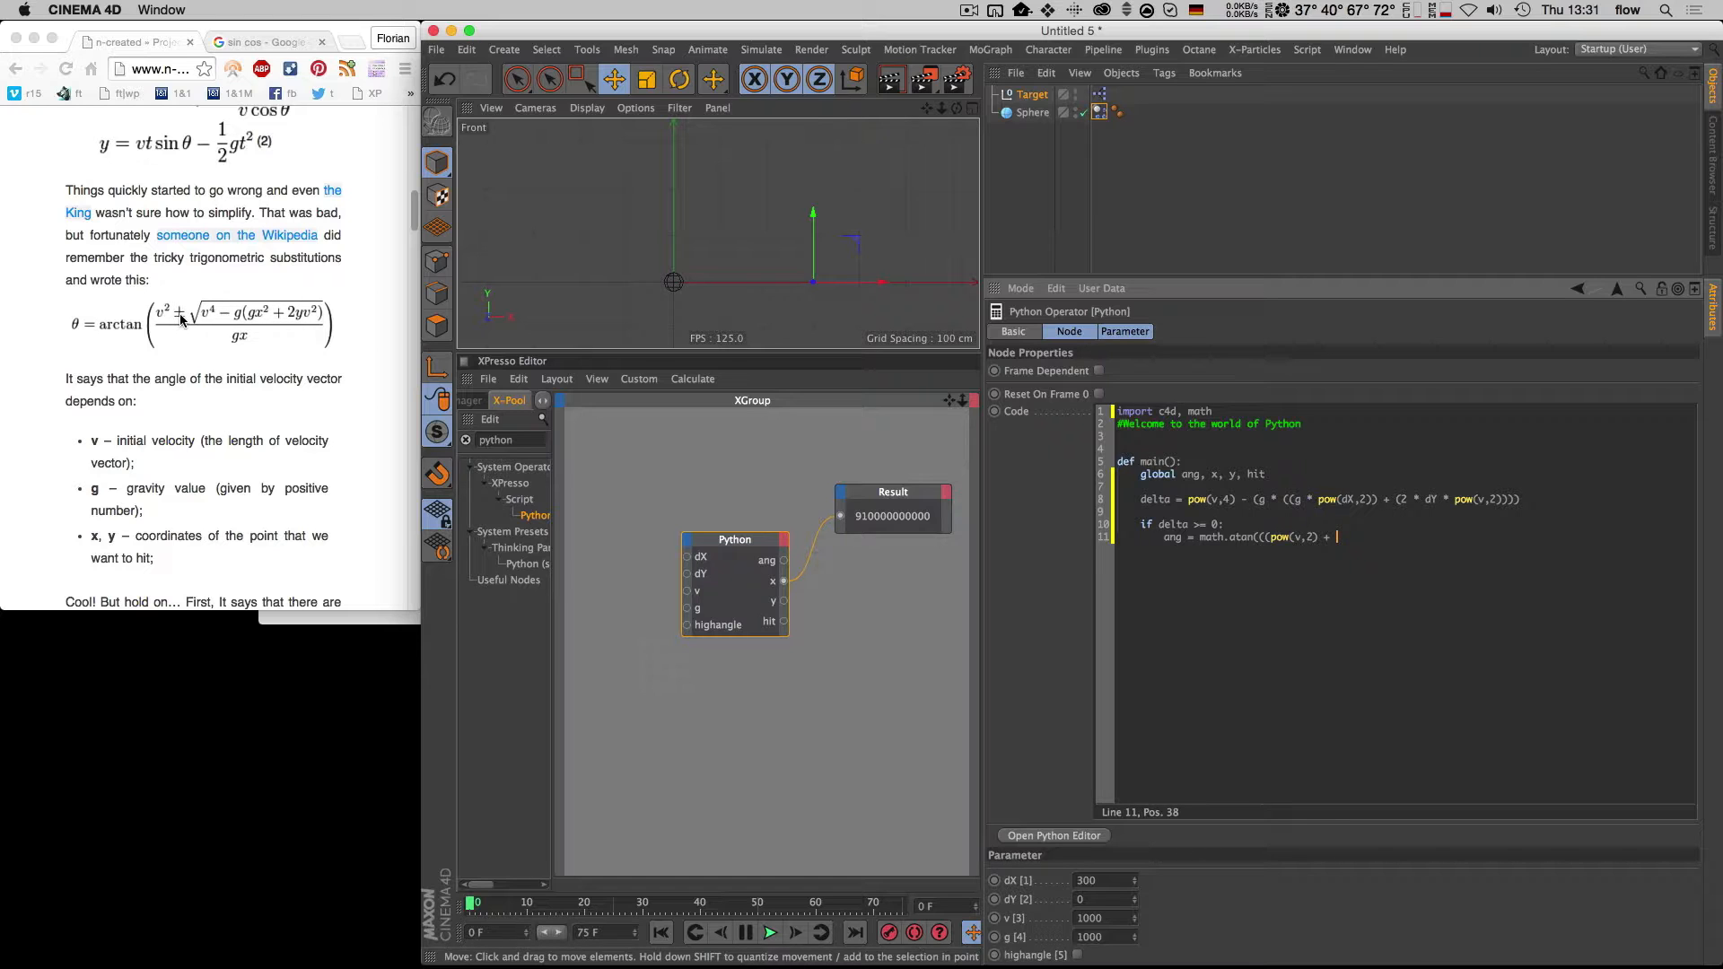
key(BackSpace)
key(BackSpace)
click(1339, 540)
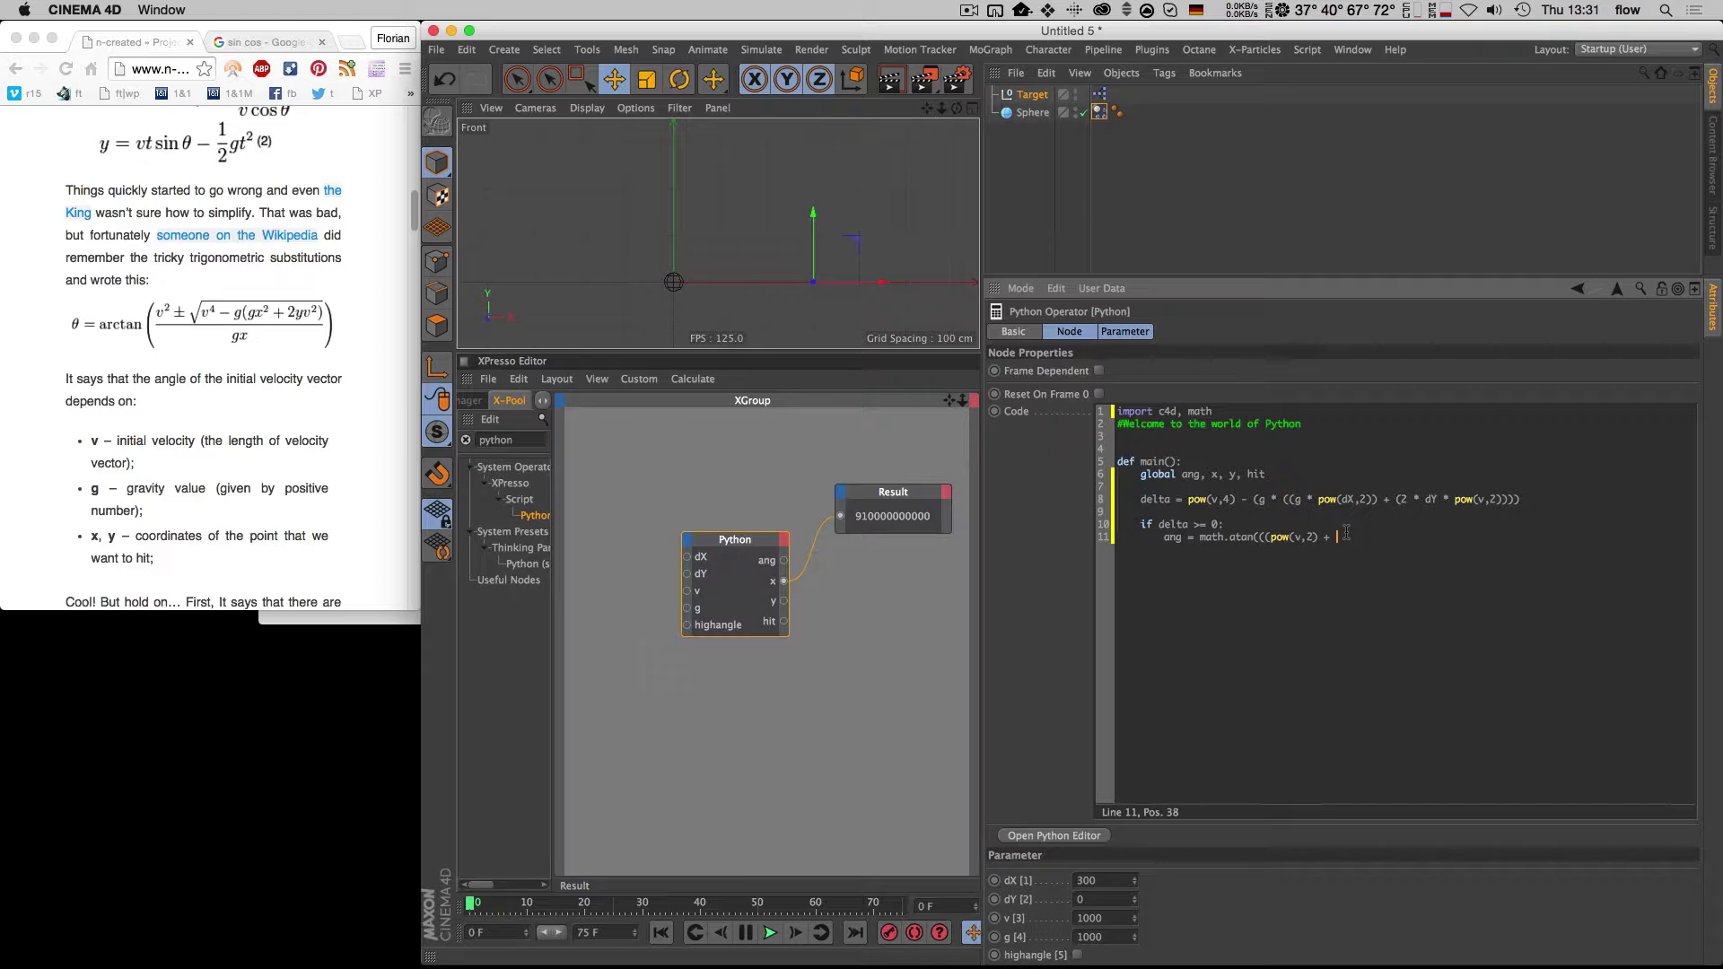
Step: Append math.sqrt(delta)) to the ang line to complete the fraction's numerator
text(math.sqrt()
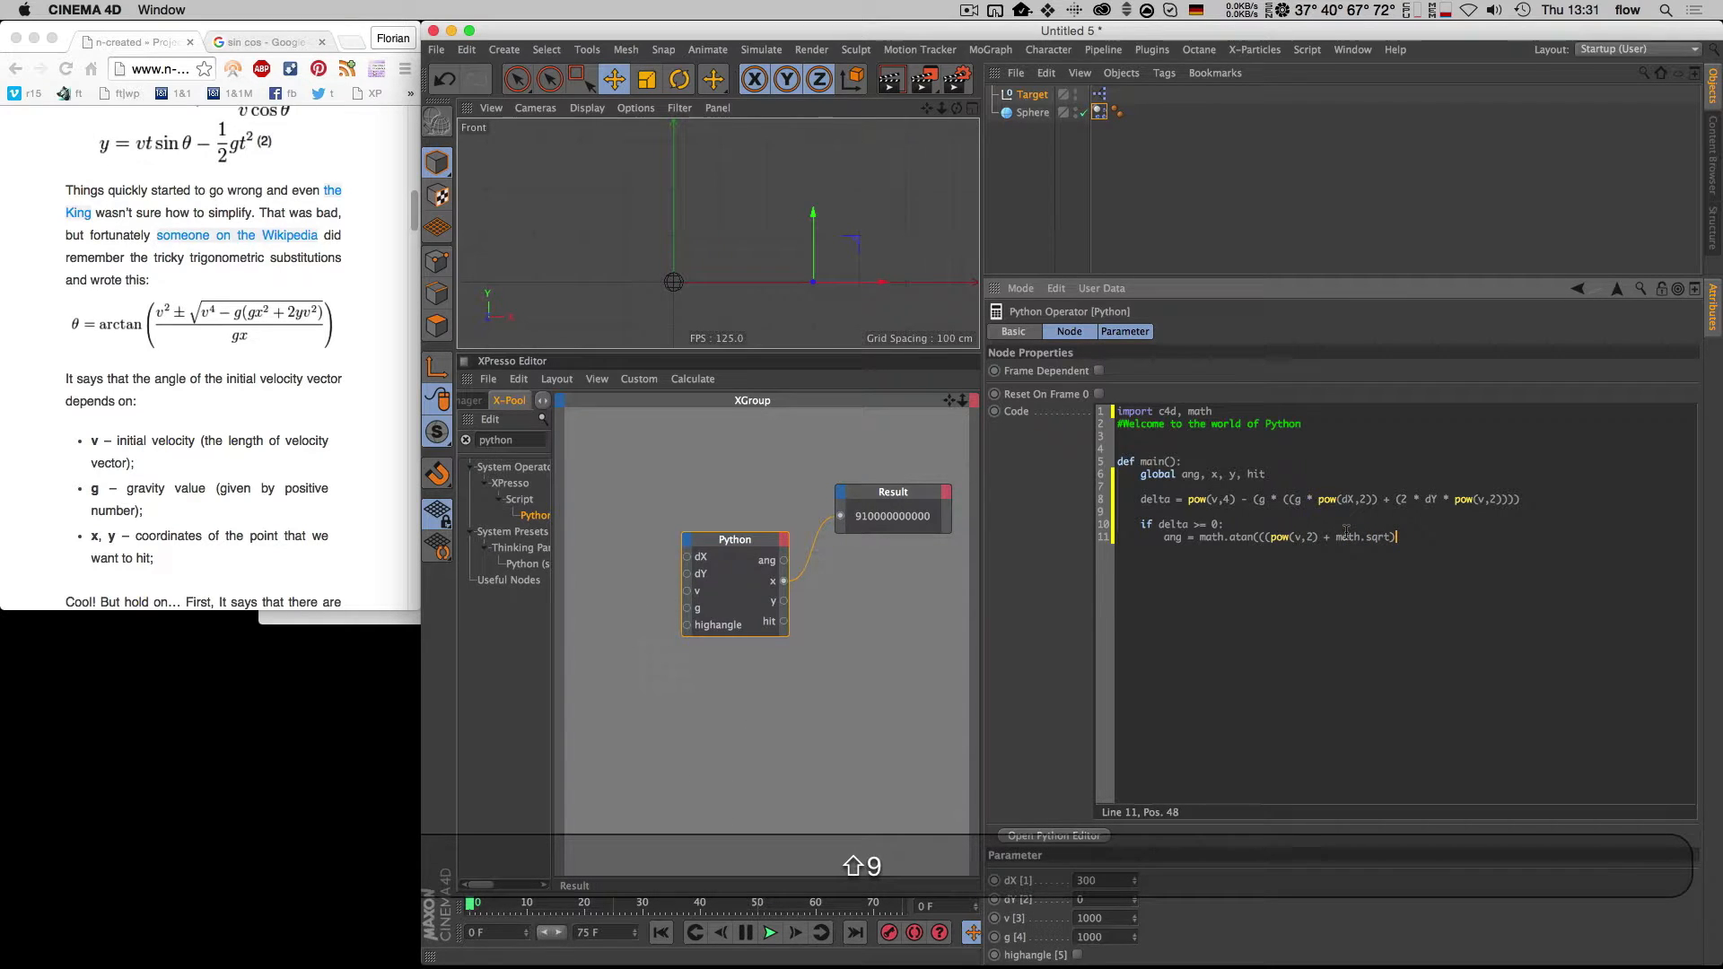
text())
key(Left)
text(delta)
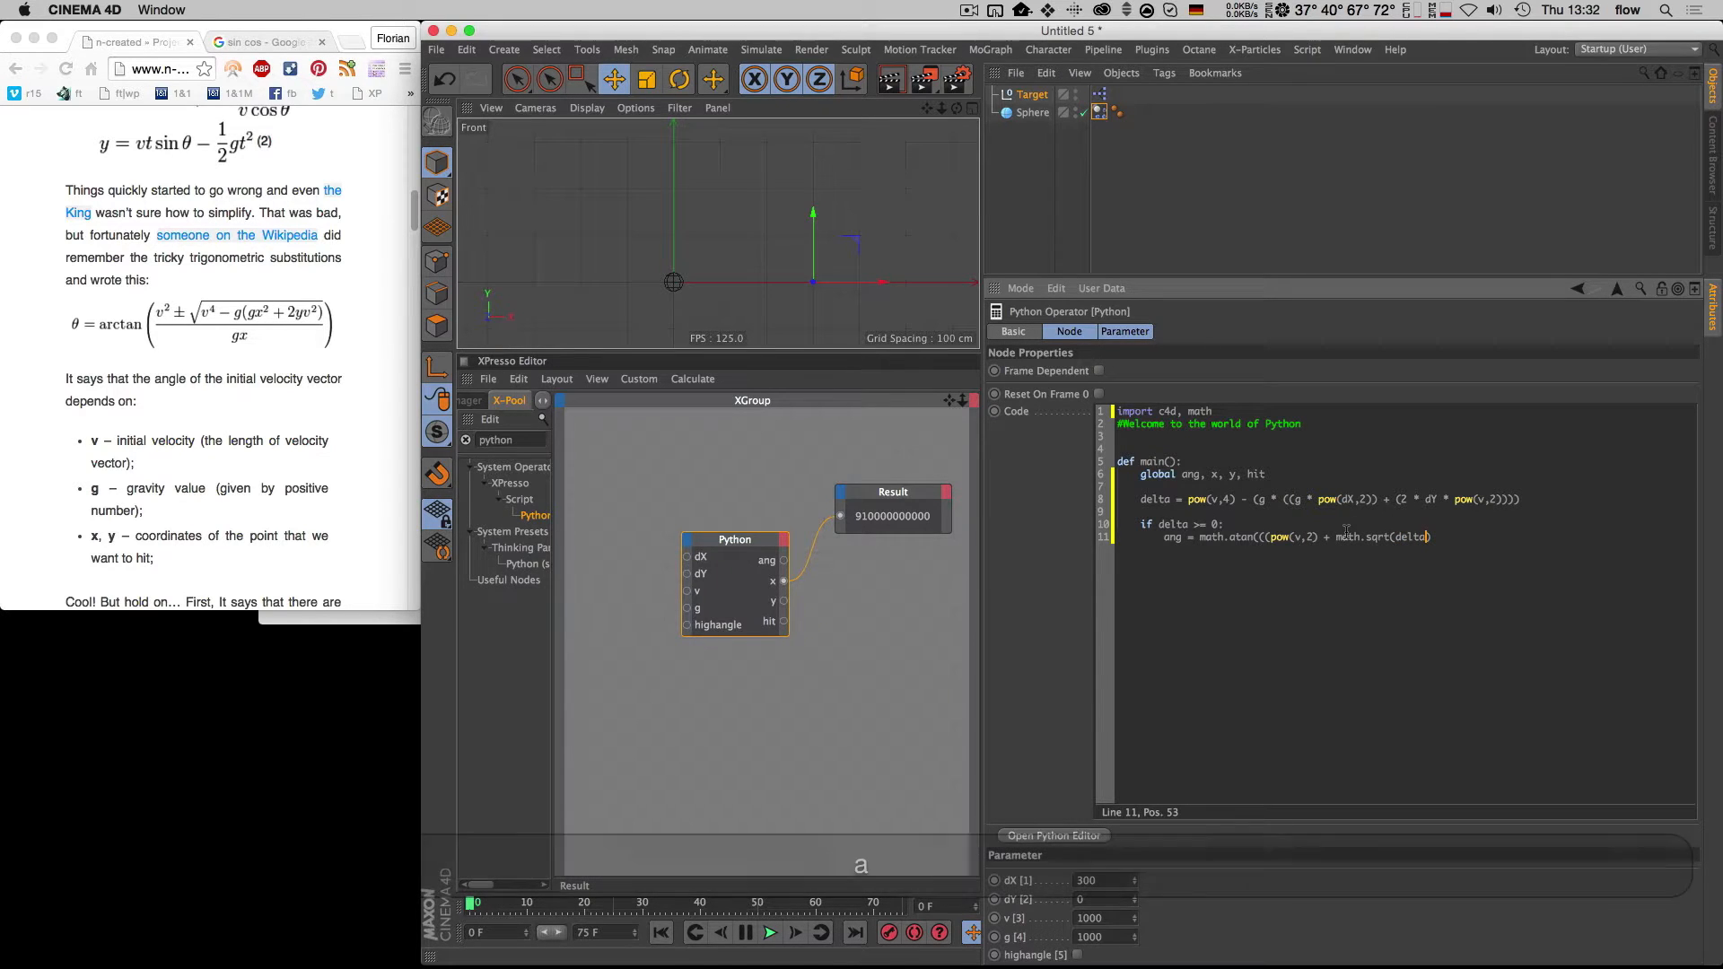
click(1153, 500)
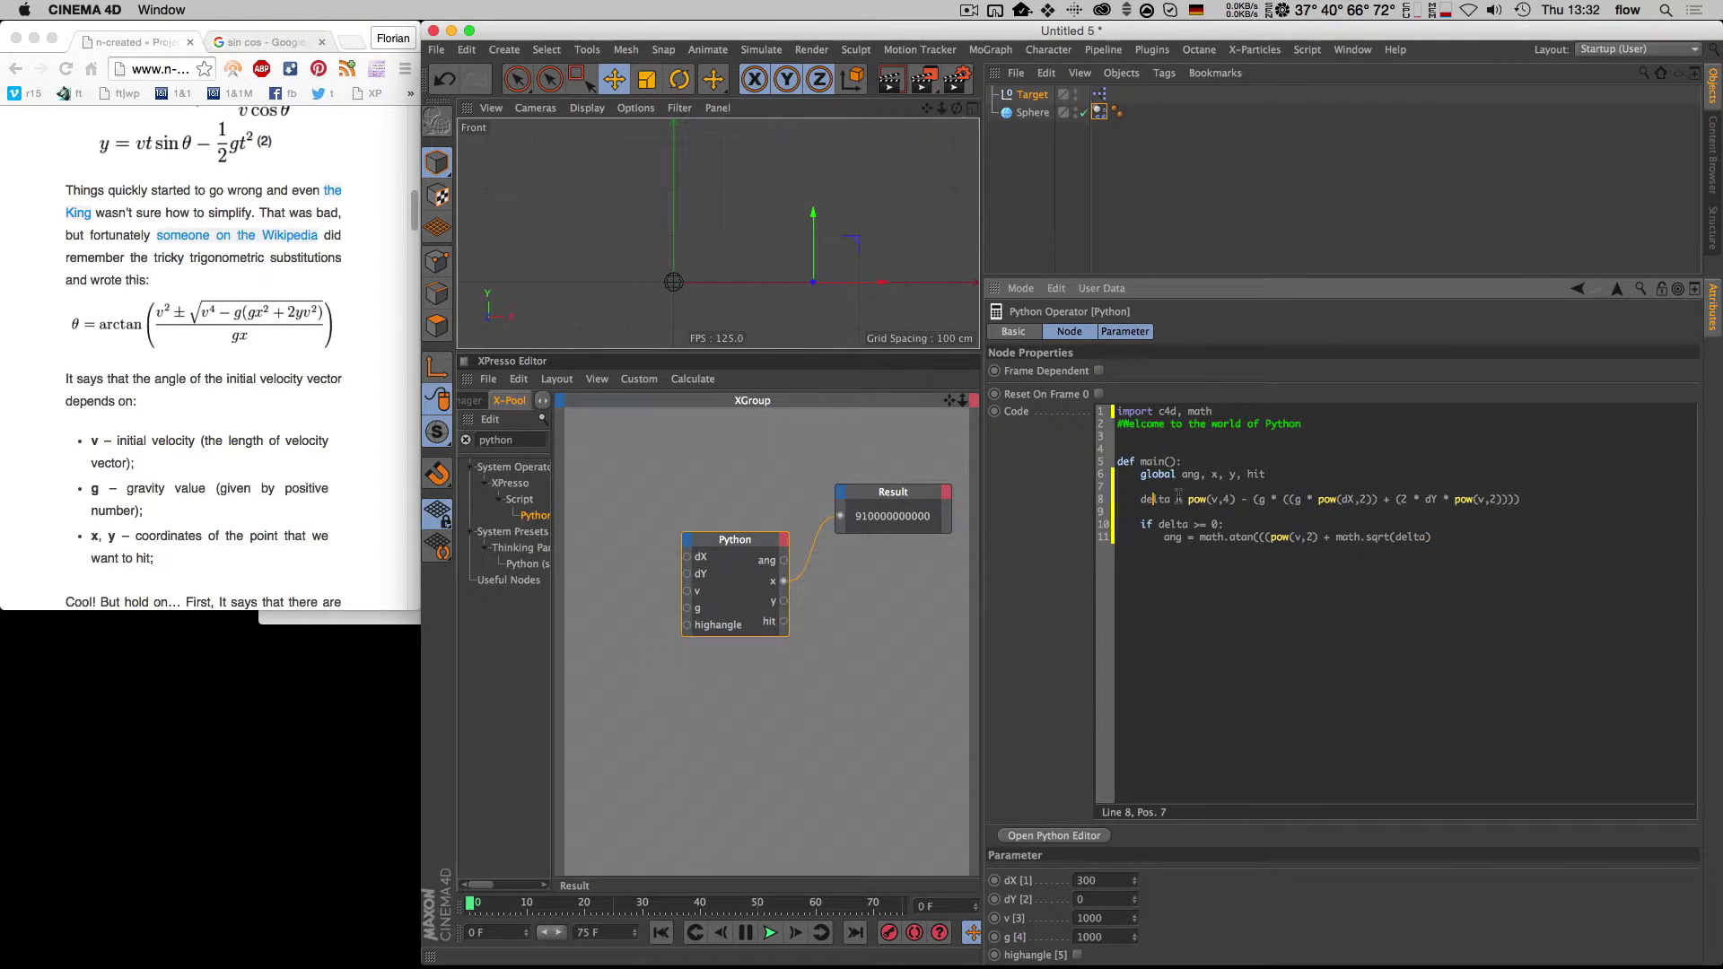
click(1476, 540)
text() )
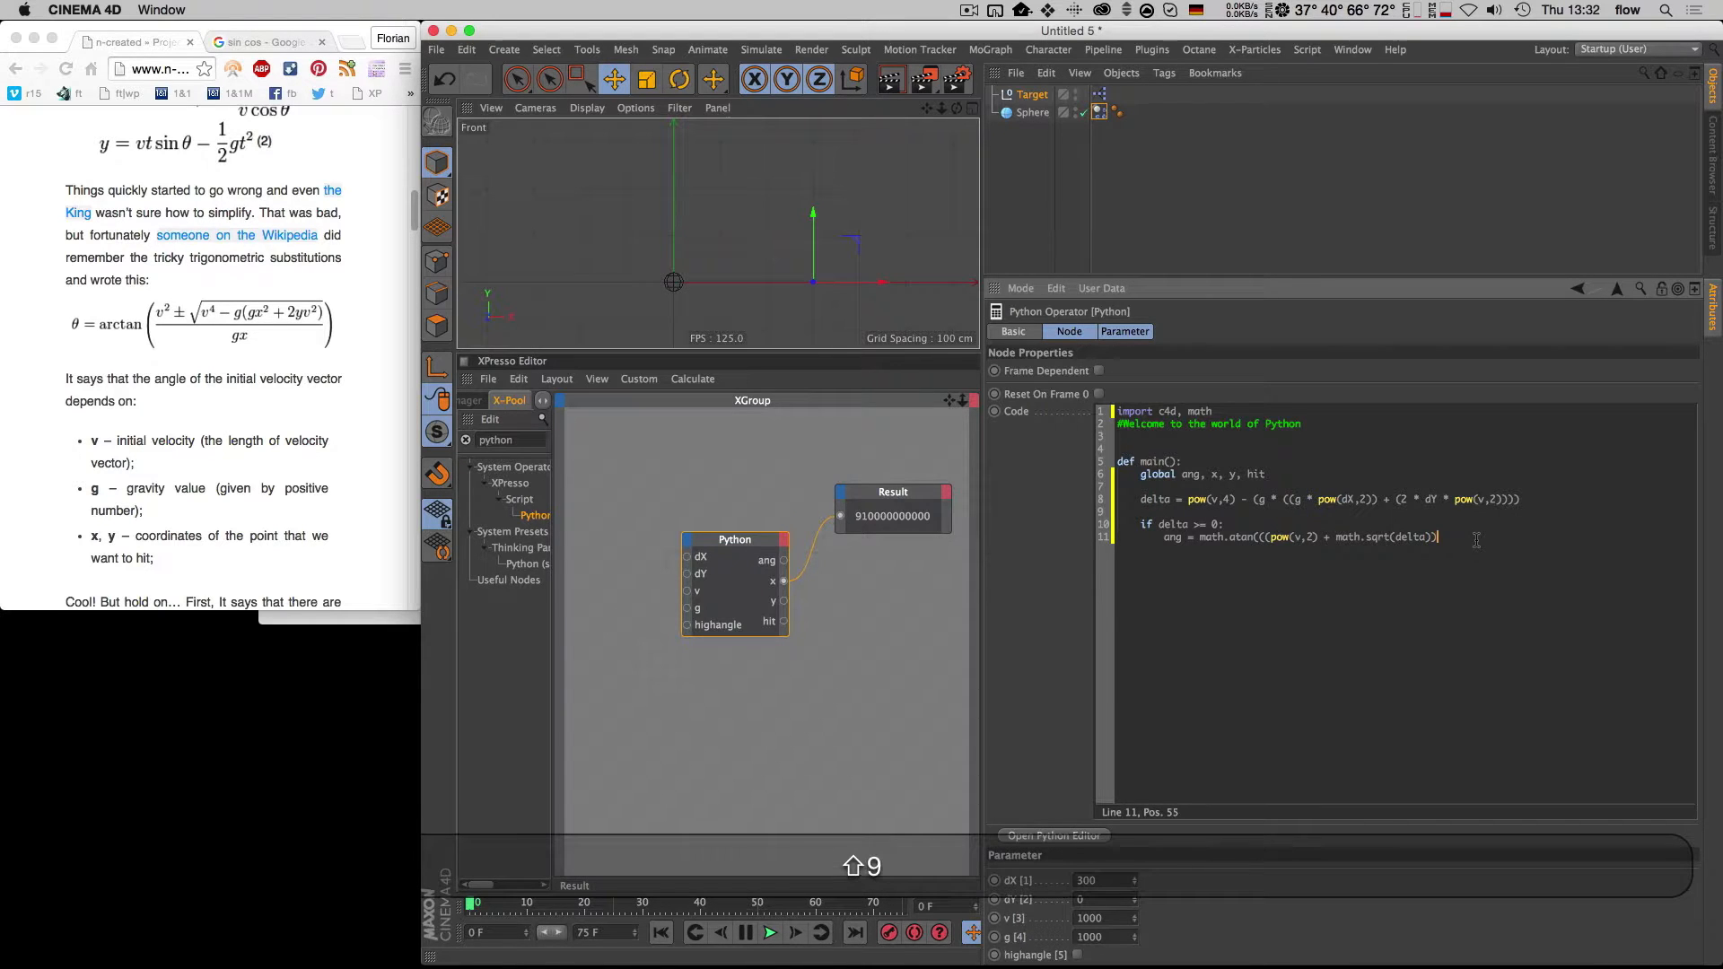
Step: Divide the ang expression by (g * dX), close its remaining brackets, and leave an empty line before a new line outside the if block
text(/)
key(shift+BackSpace)
key(shift+BackSpace)
text(/ ())
key(Left)
text(g * dX)
key(Right)
text()))
key(Return)
key(Return)
key(BackSpace)
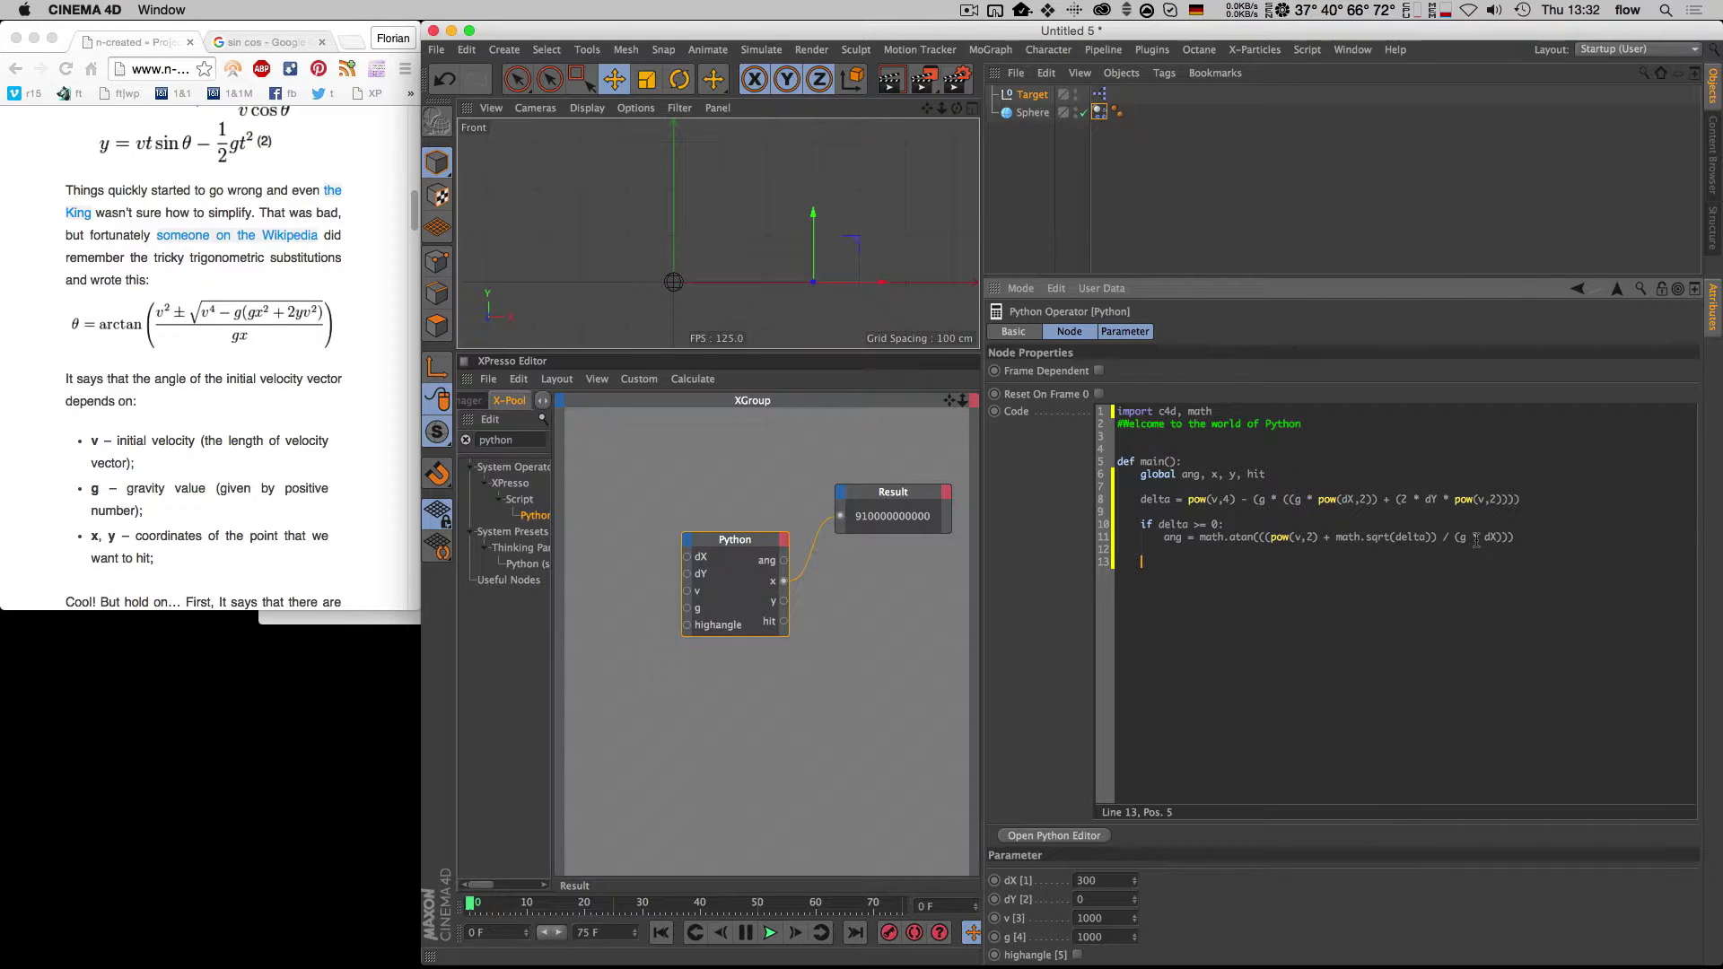
key(Up)
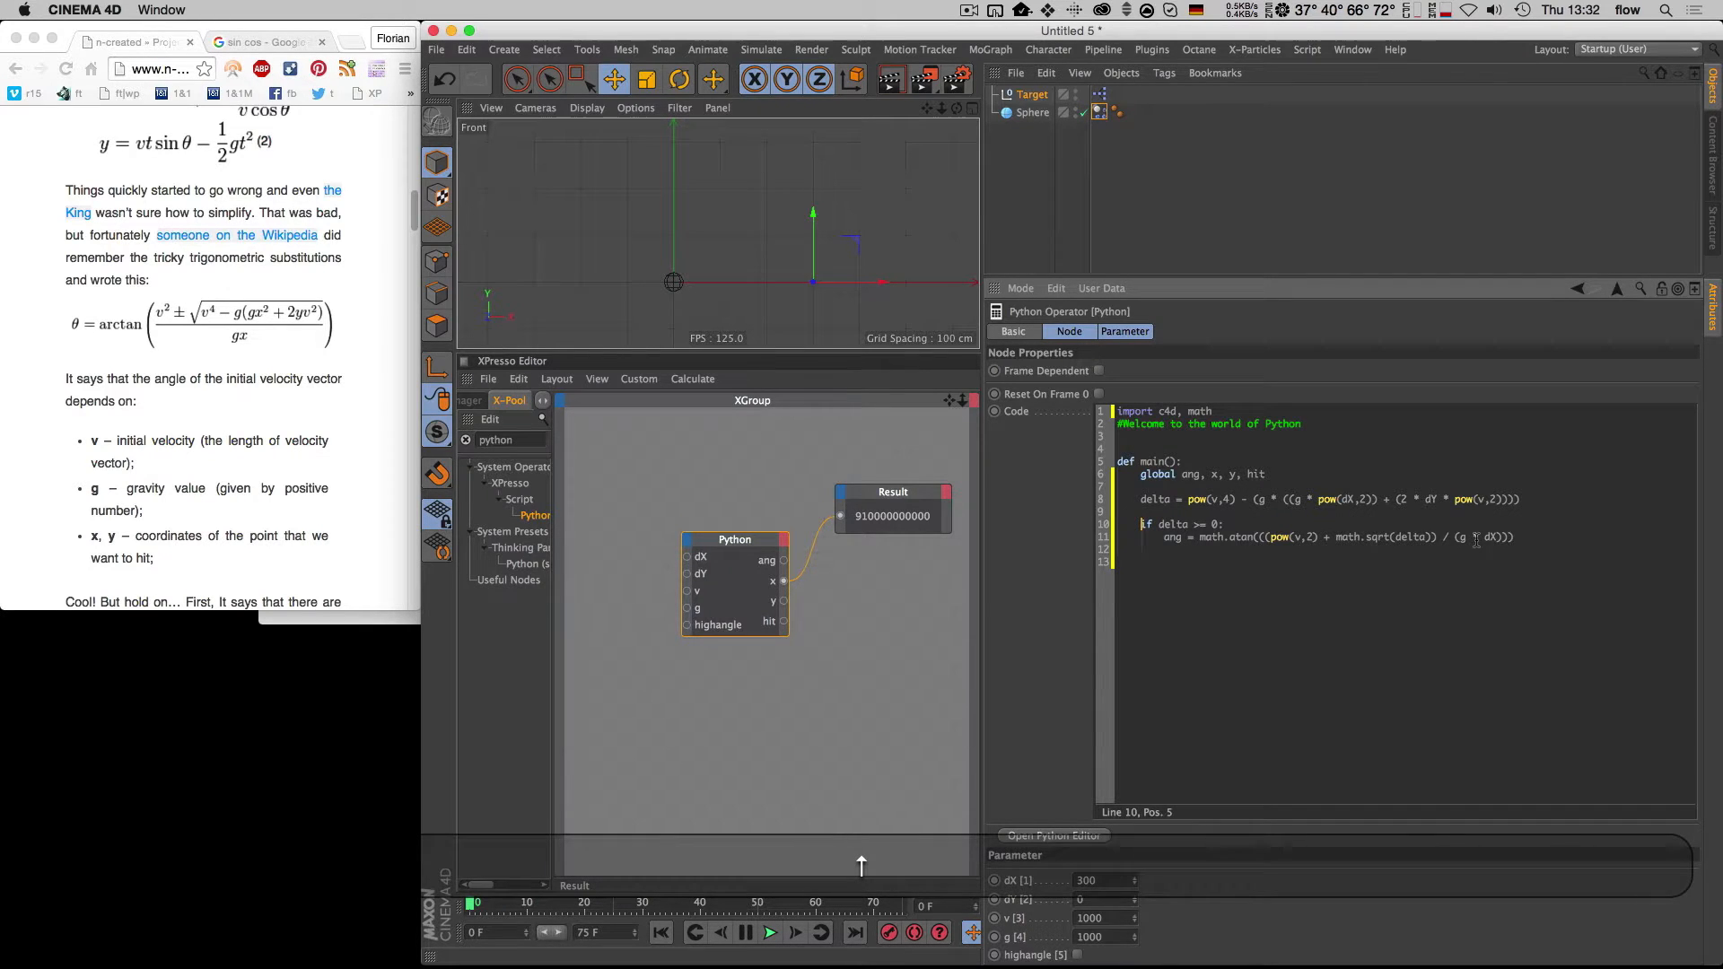
key(Right)
key(Right)
key(Right)
key(Right)
key(Right)
key(Right)
key(Right)
key(Right)
key(Right)
key(Right)
text(:)
key(Down)
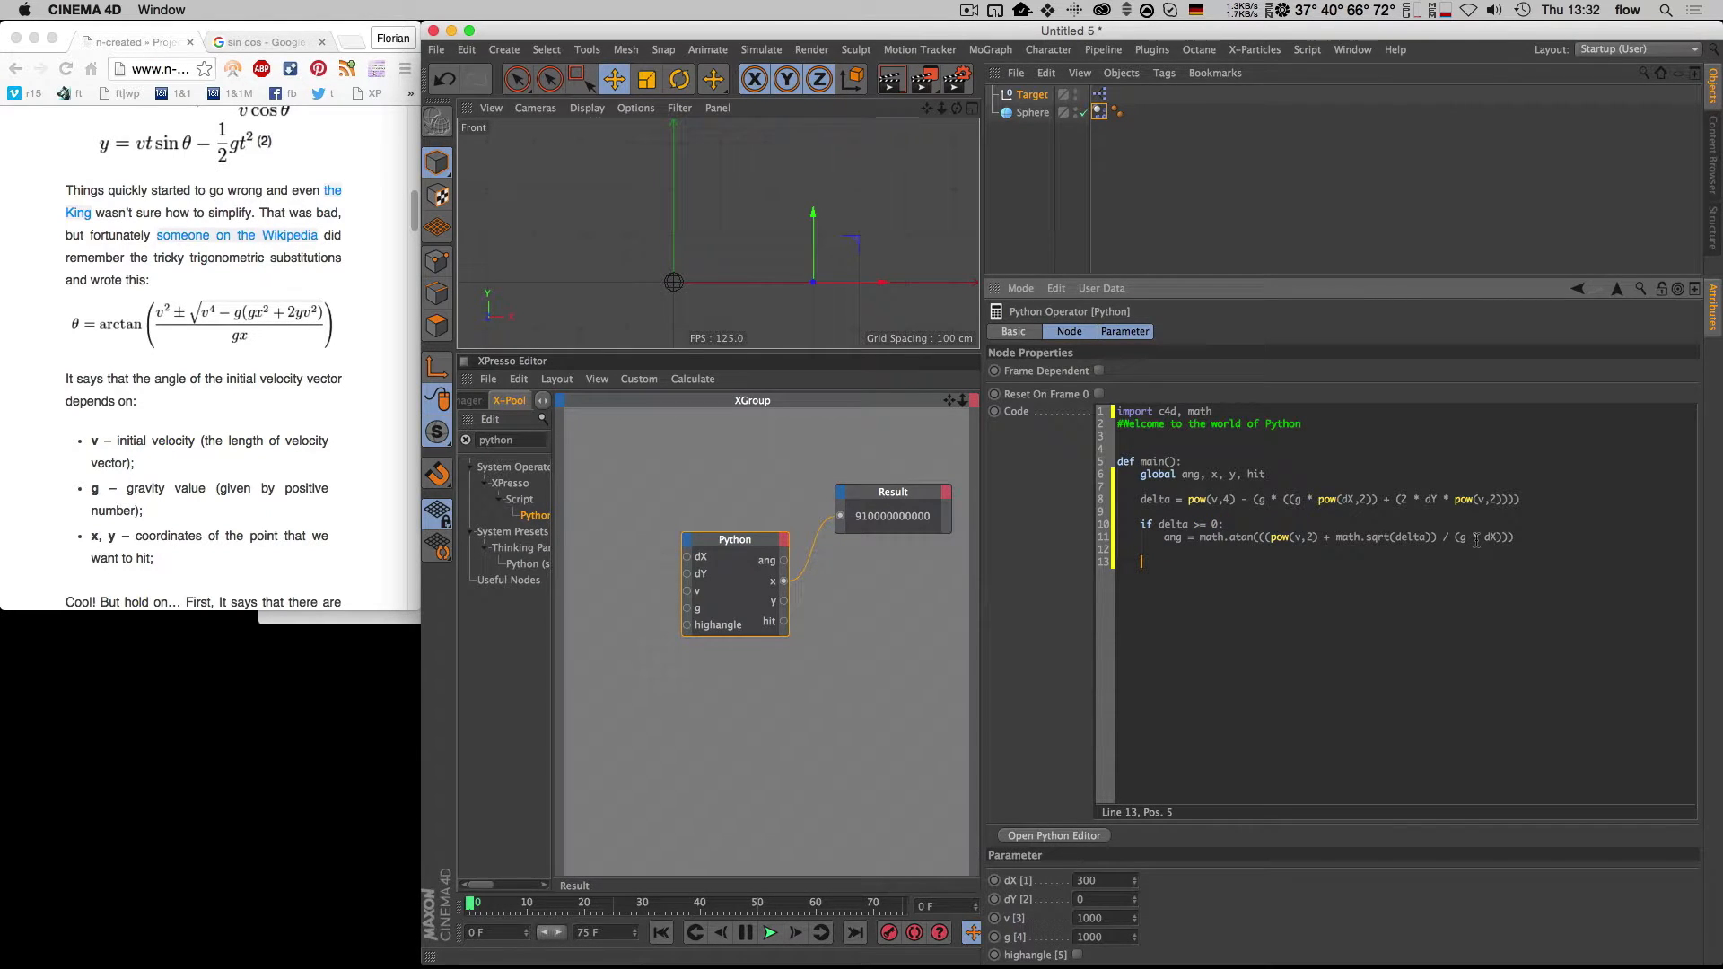
Step: Add the condition if delta < 0: and start an indented ang = assignment inside it
text(if delta < 0:)
key(Return)
text(ang)
text(=)
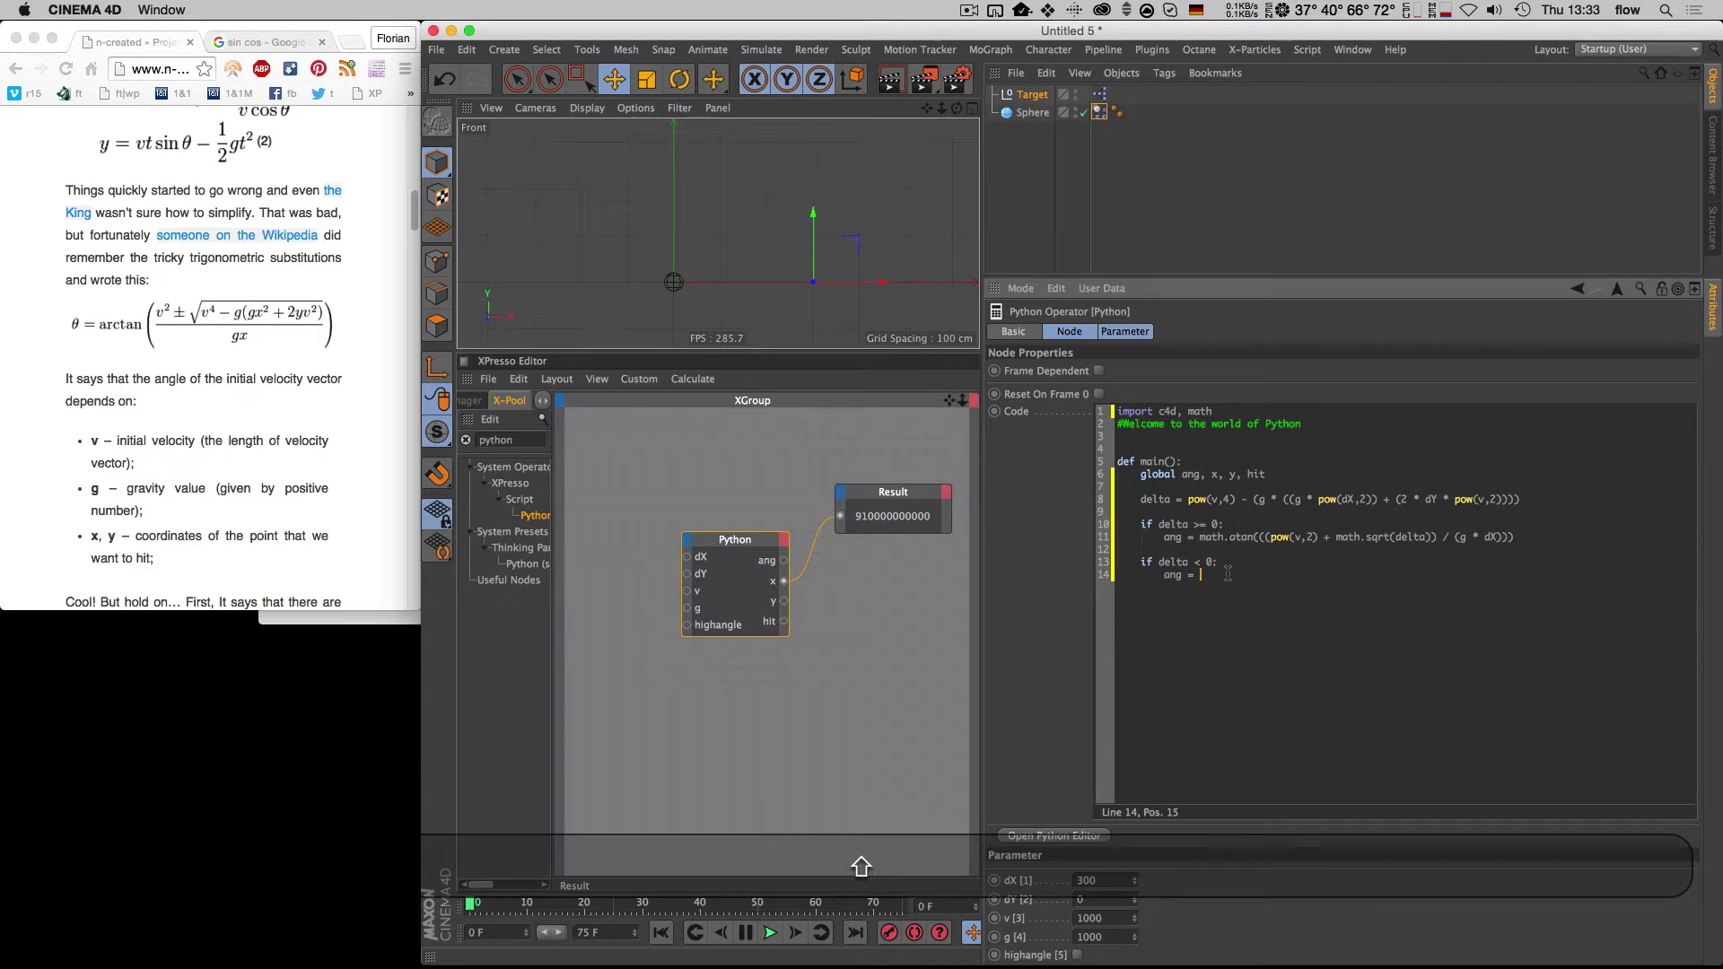
Step: Switch to Chrome and search Google for 45 degrees in radians in a new tab
mouse_move(620, 951)
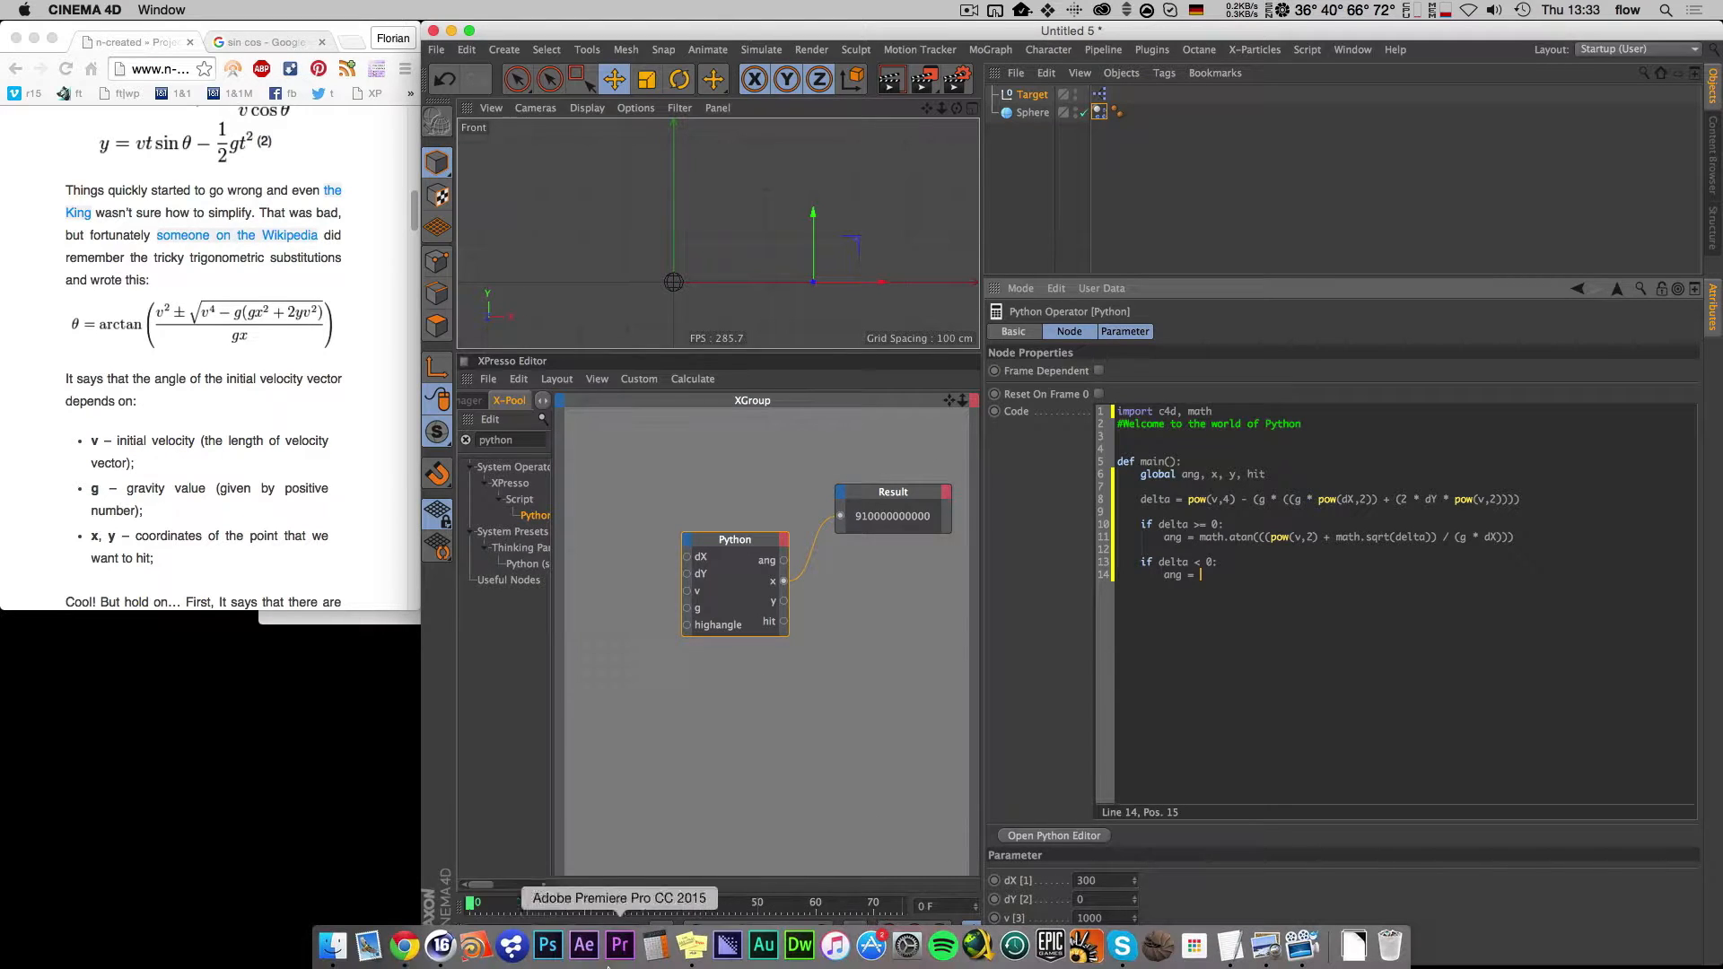
click(402, 958)
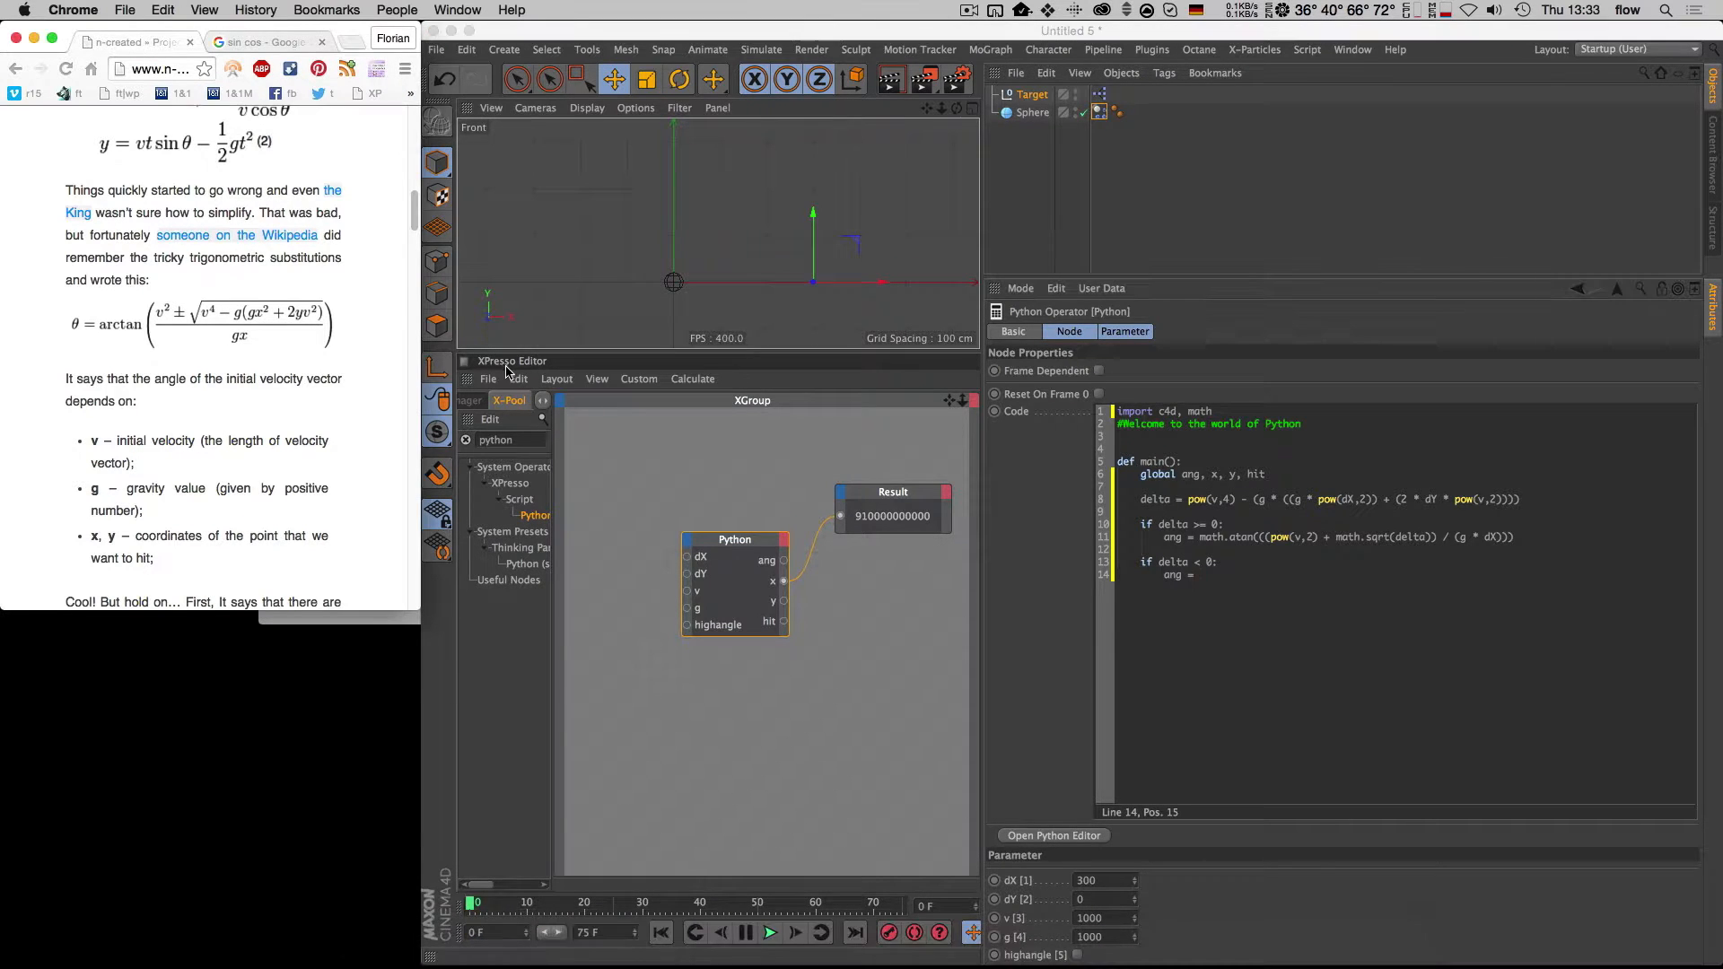
click(351, 42)
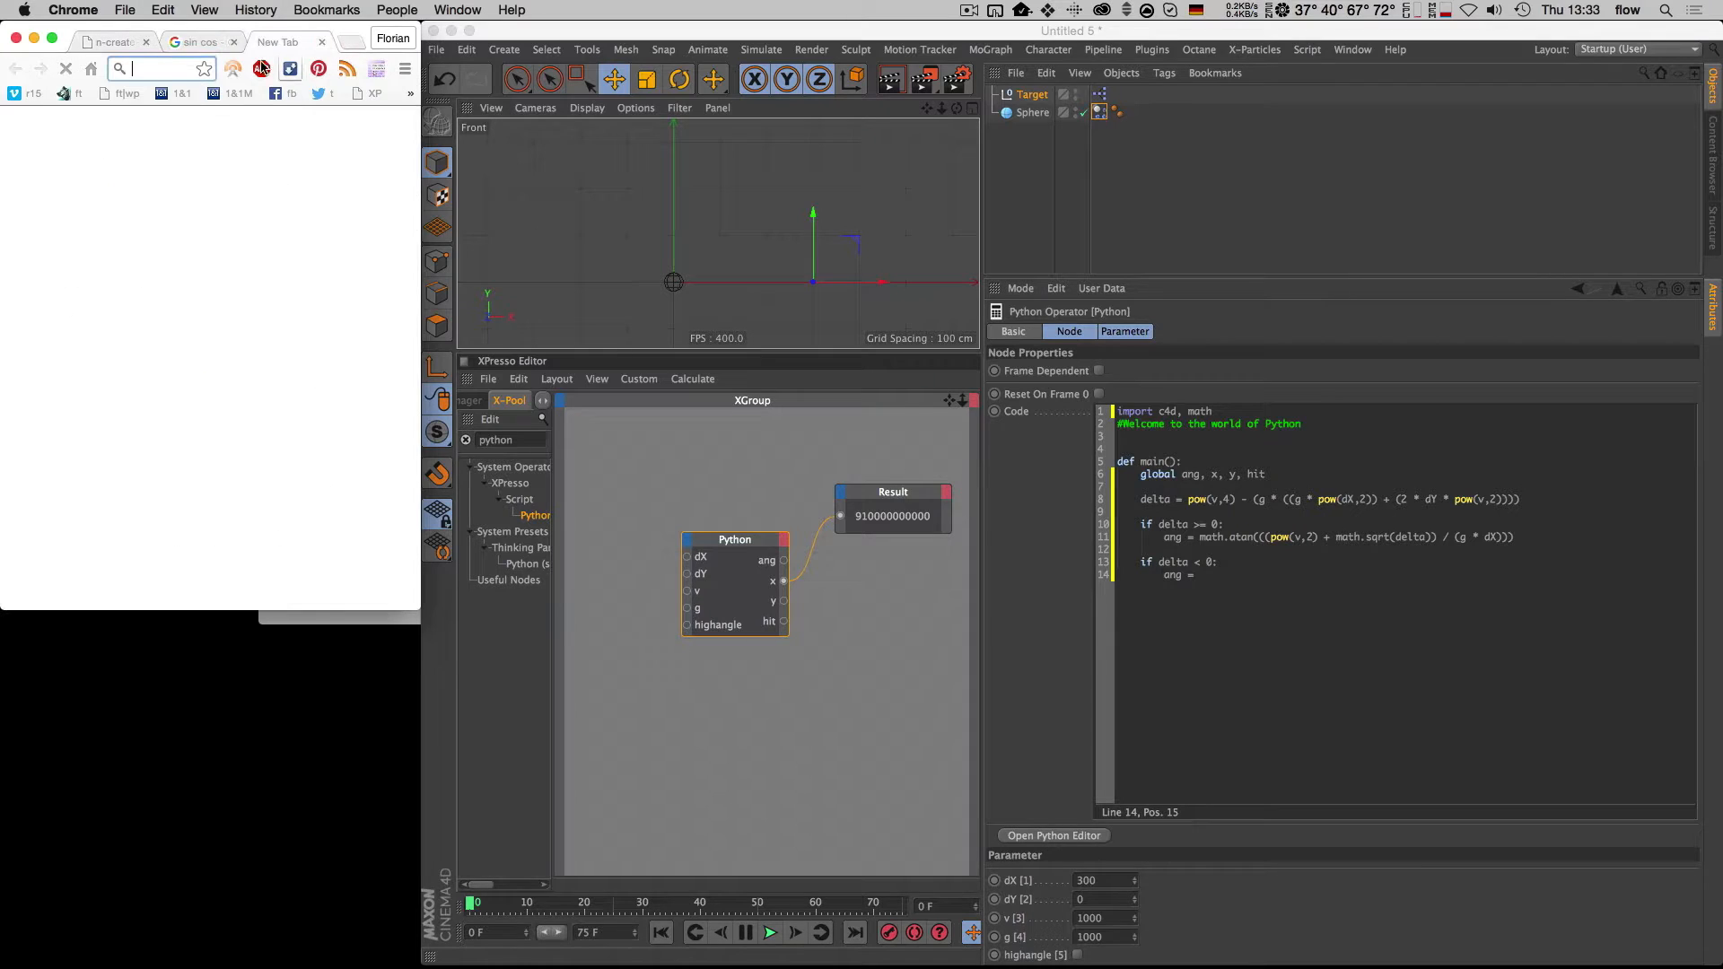
text(45 d)
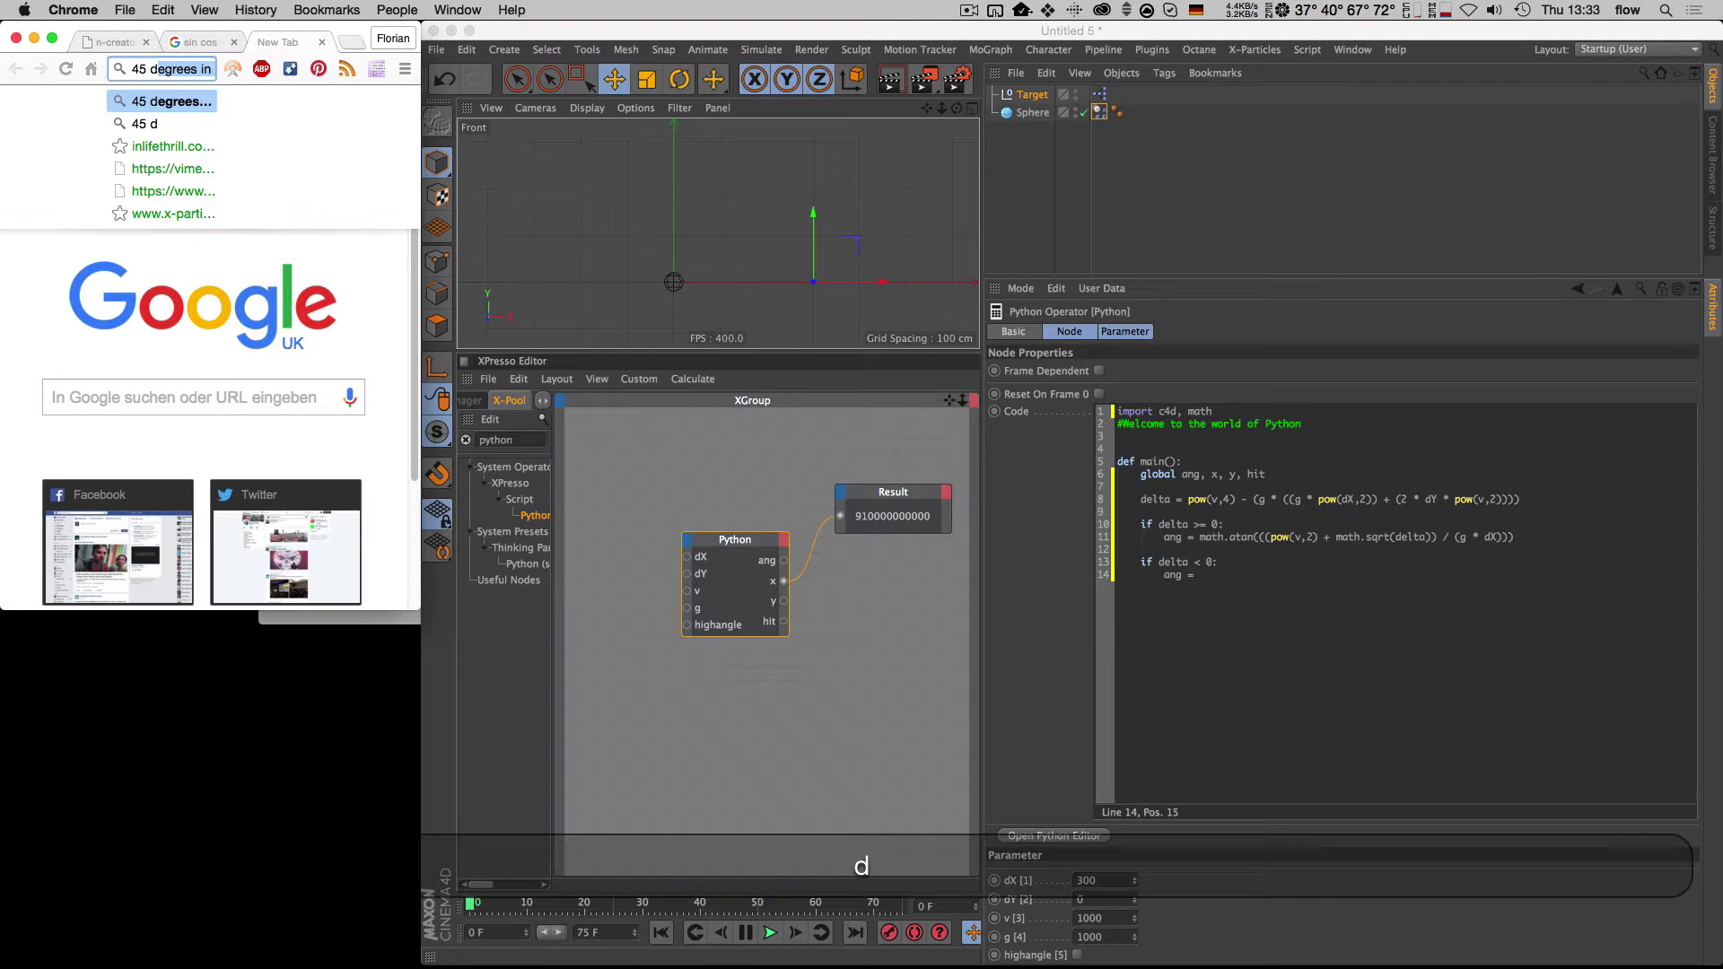
text(egrees in radians)
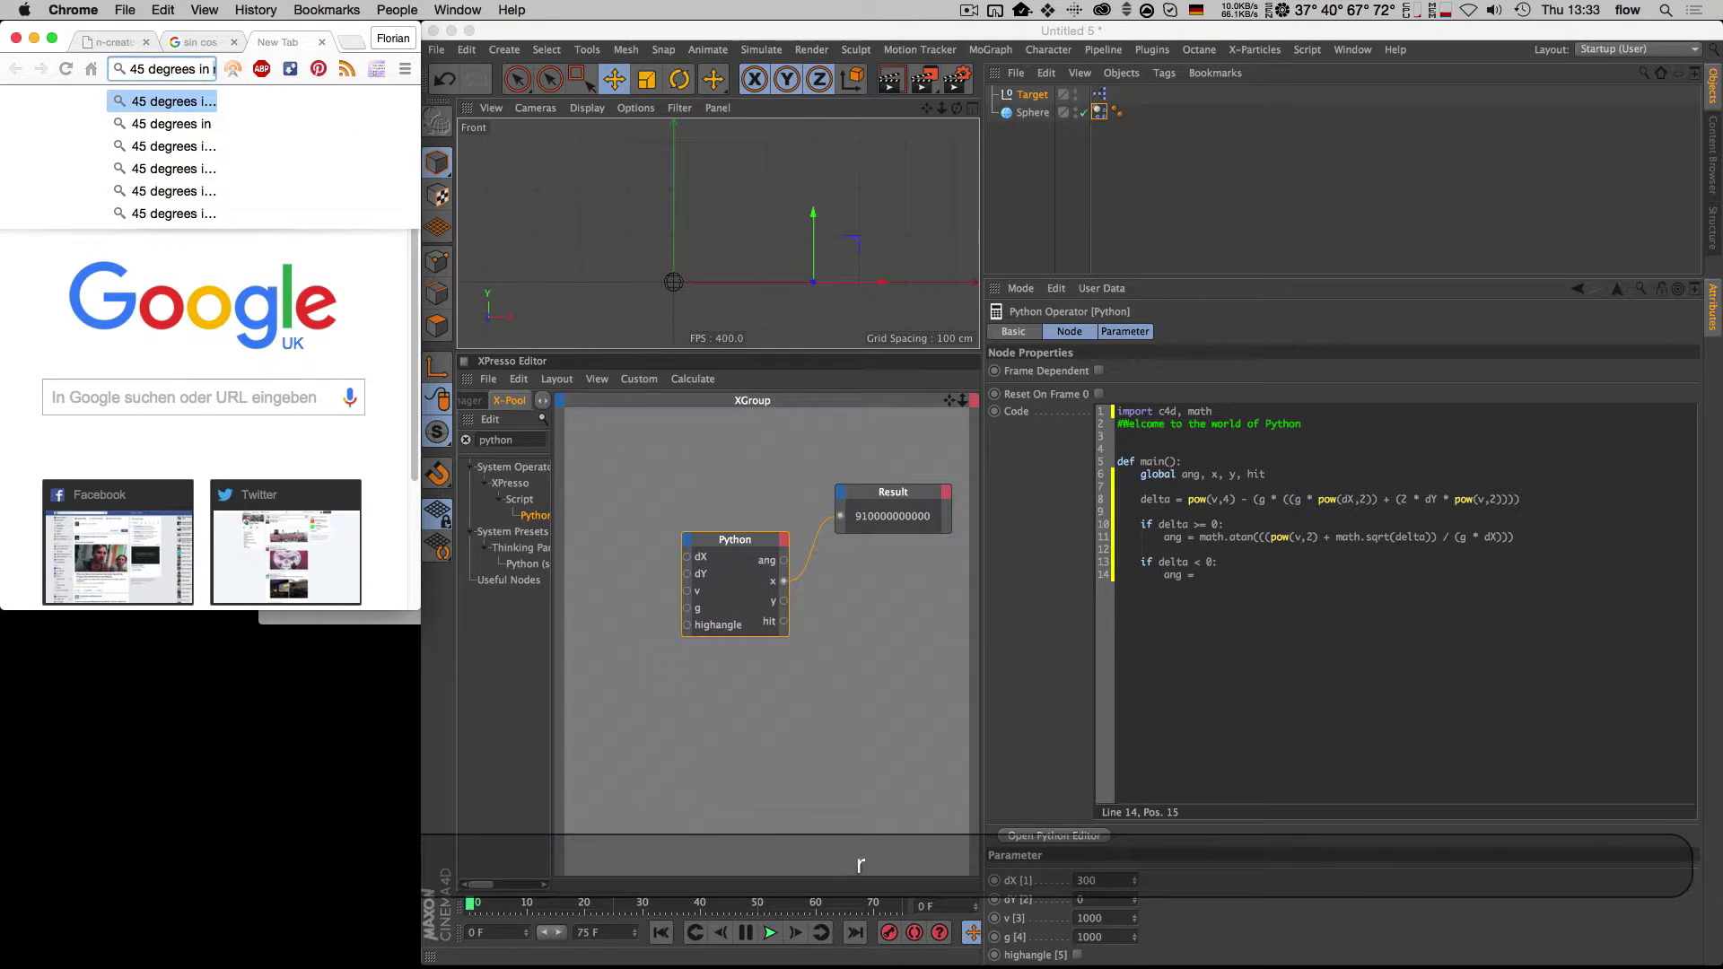
key(Return)
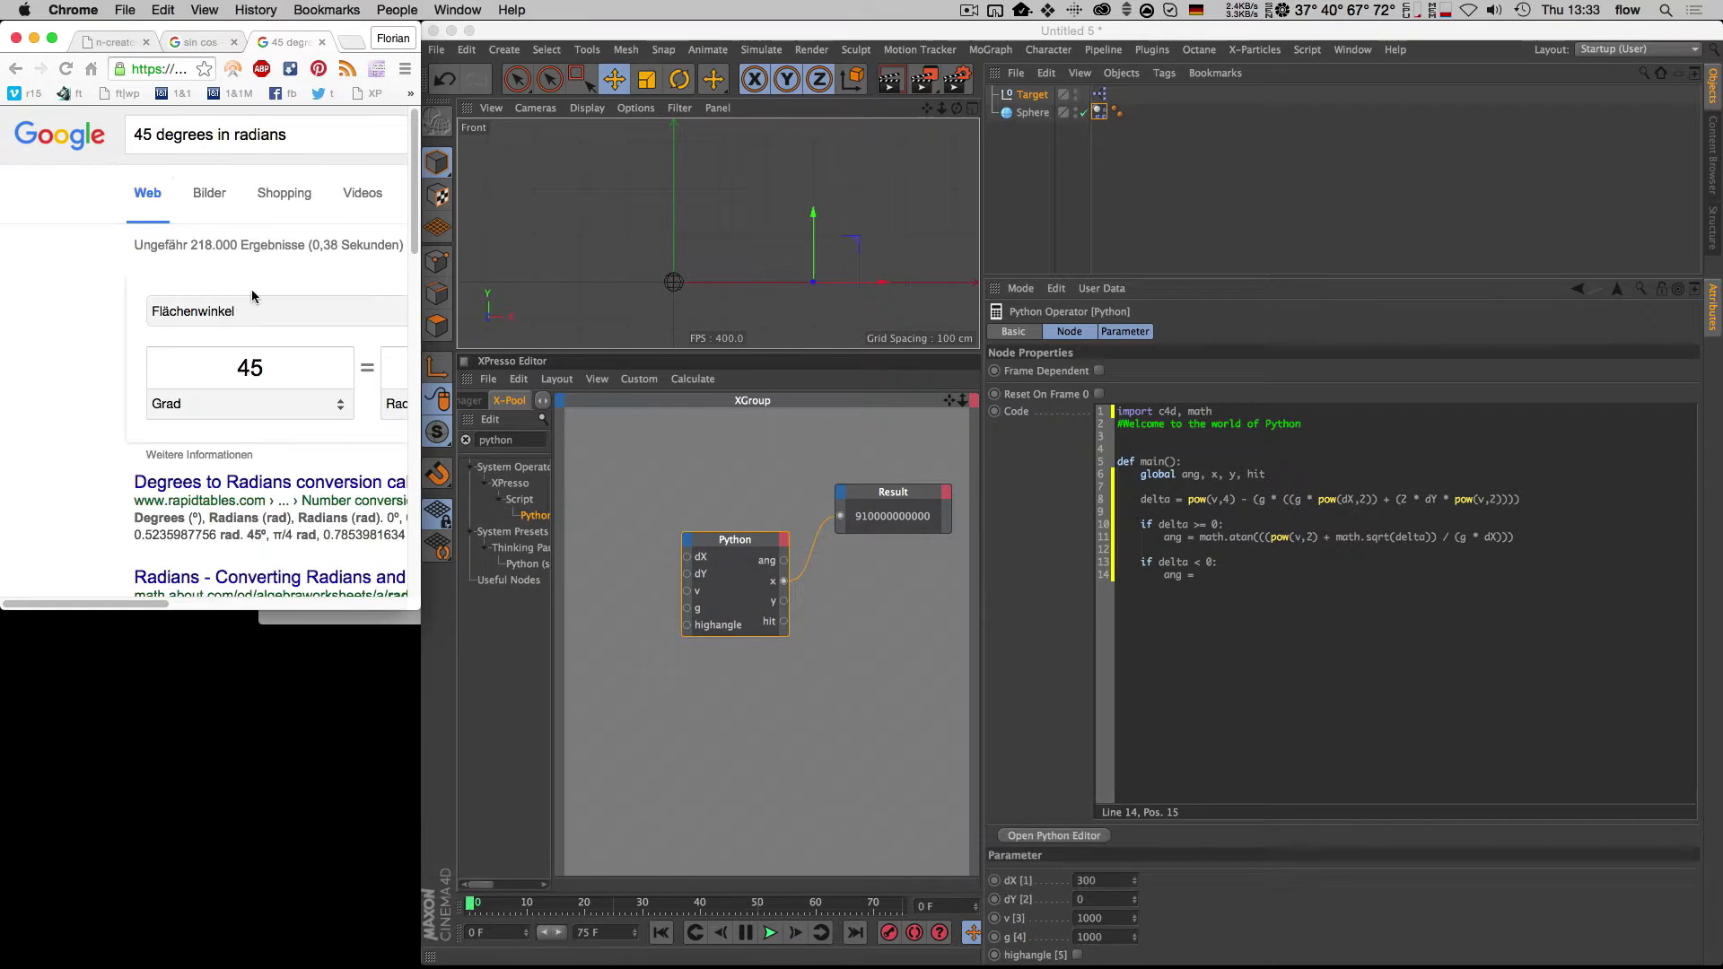
Step: Copy the radian result into the Cinema 4D code so the line in the delta < 0 block reads ang = 0.785398
drag(153, 603, 271, 603)
drag(257, 368, 154, 369)
key(super+c)
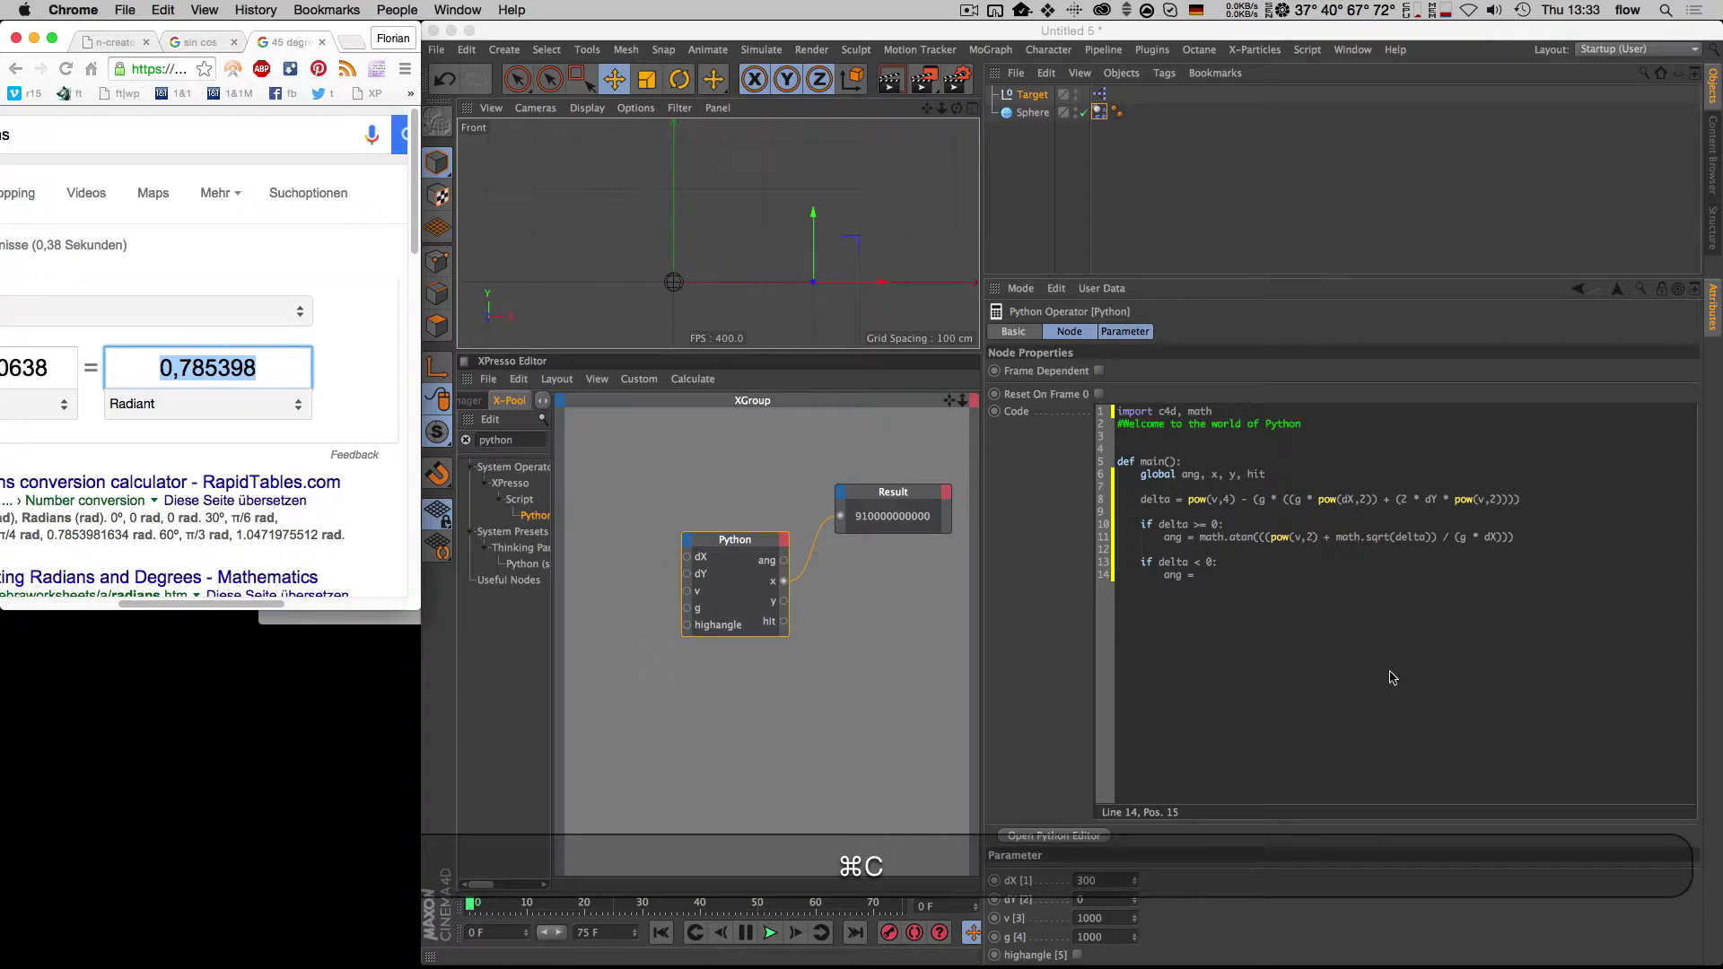
click(1218, 574)
text(0.)
key(super+v)
click(1222, 574)
key(BackSpace)
key(BackSpace)
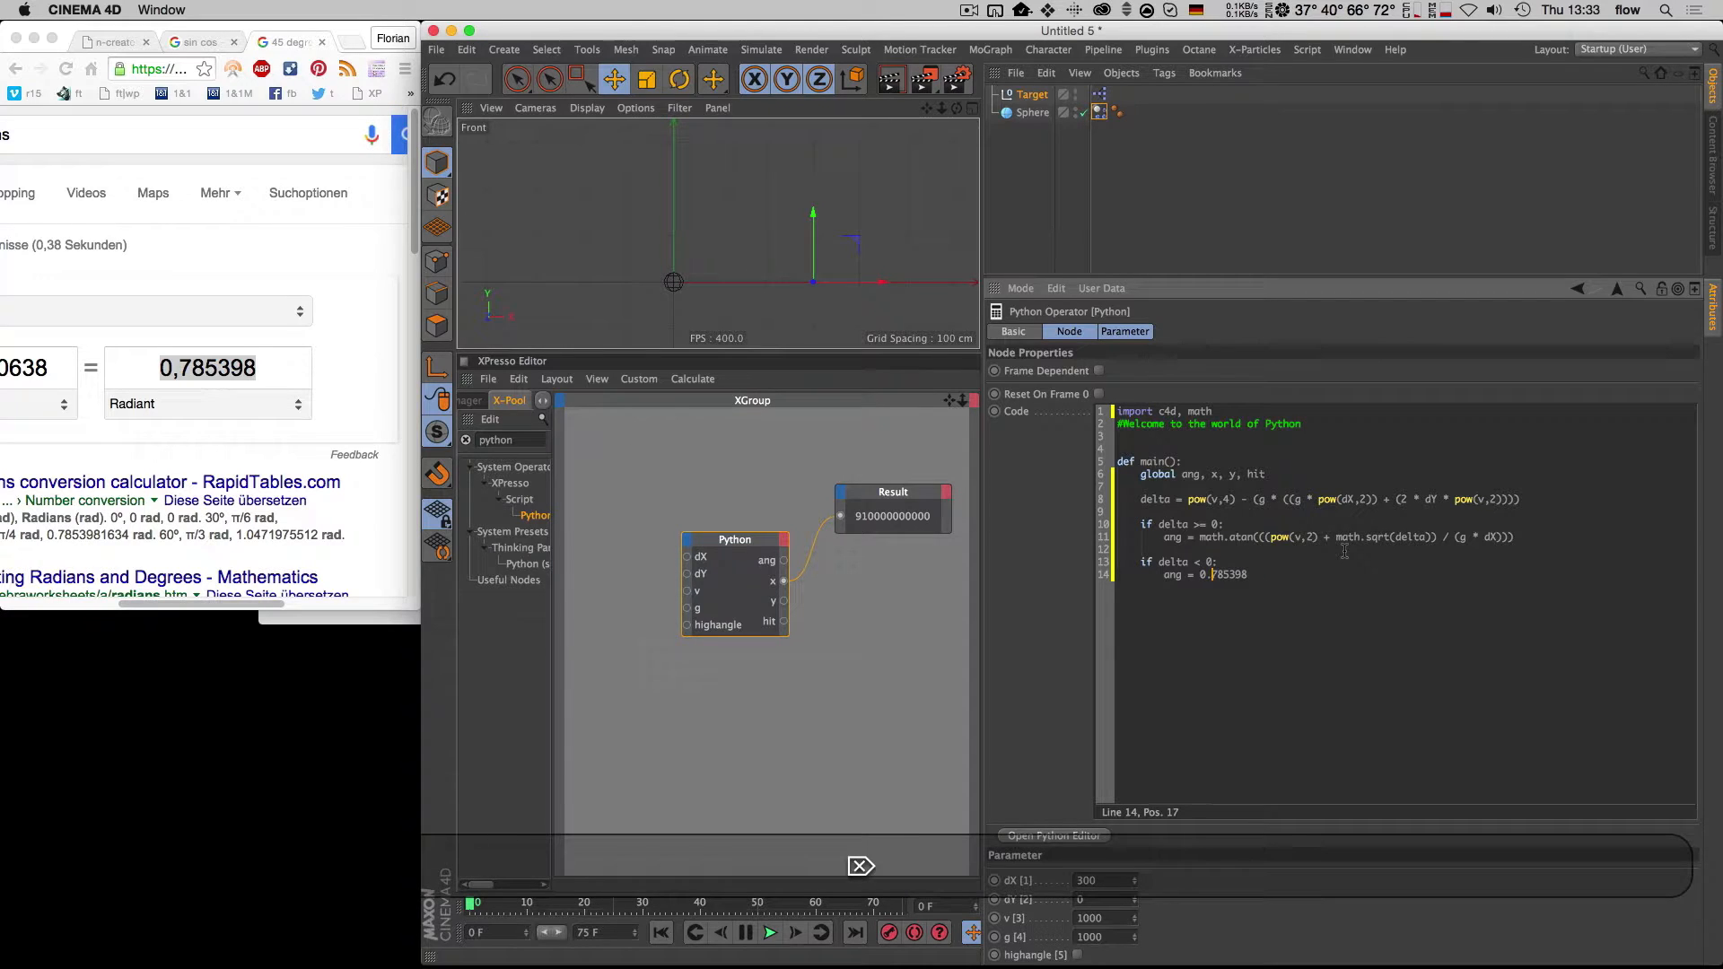
Step: Add two new lines below ang = 0.785398 and enlarge the Cinema 4D window to fill the screen
click(1294, 572)
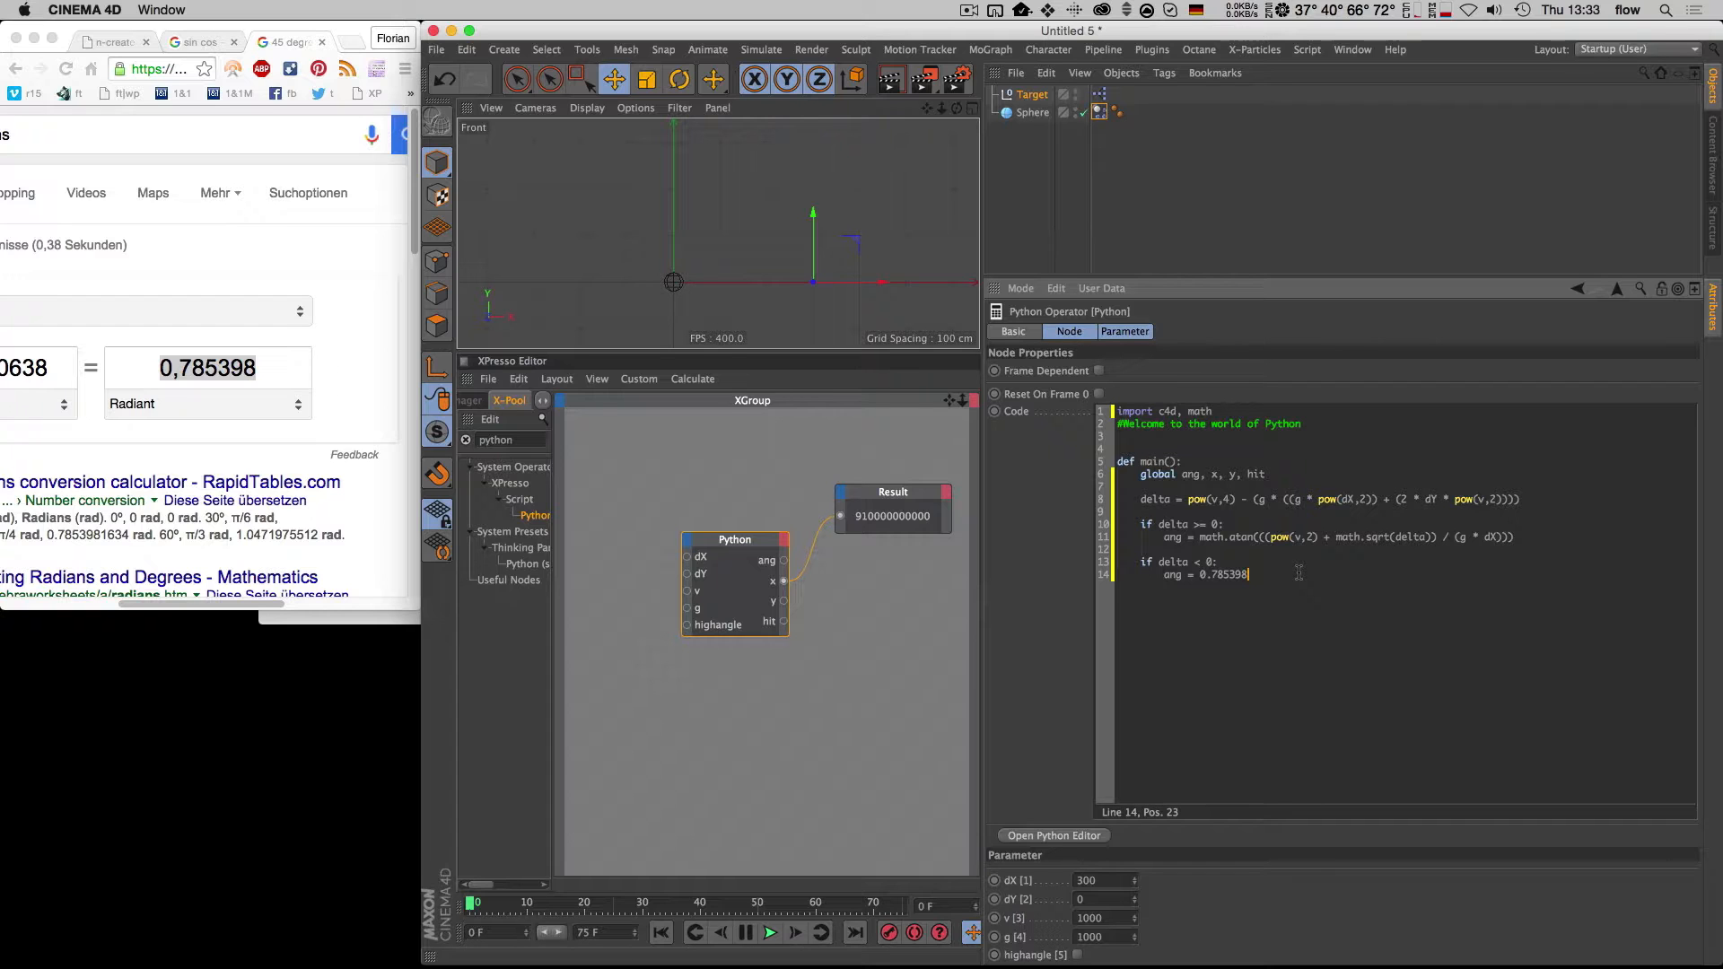
key(Return)
key(Return)
key(Up)
key(Up)
key(Up)
key(Down)
key(Down)
key(Down)
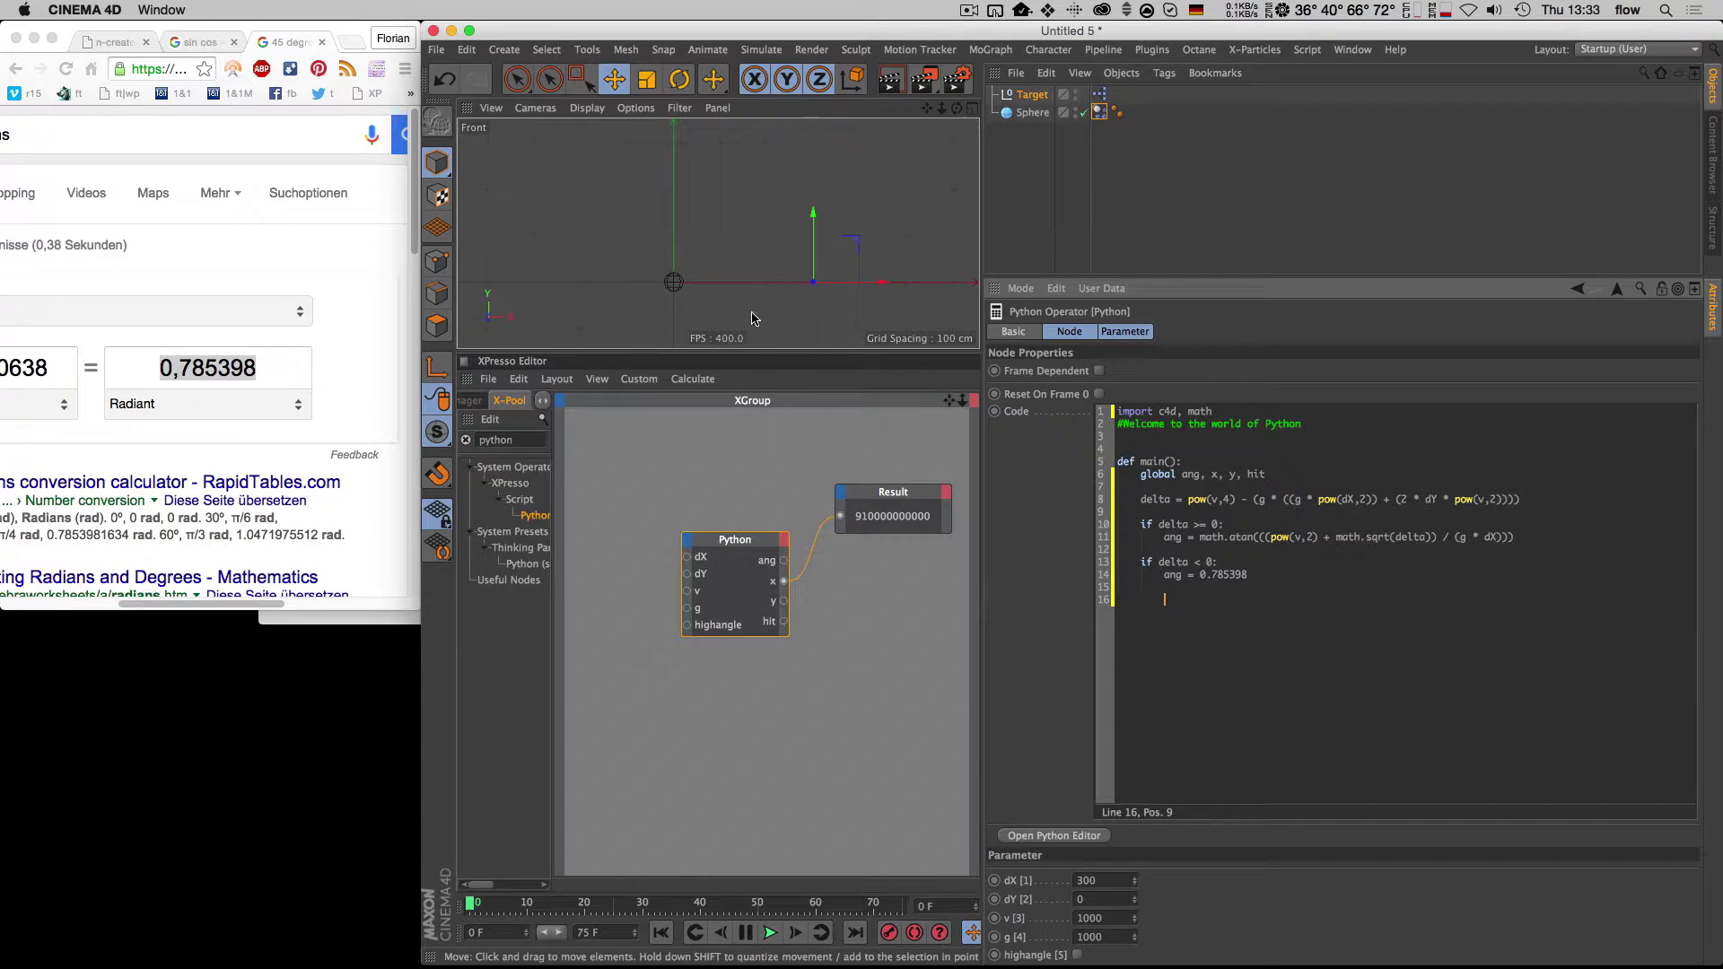
click(470, 31)
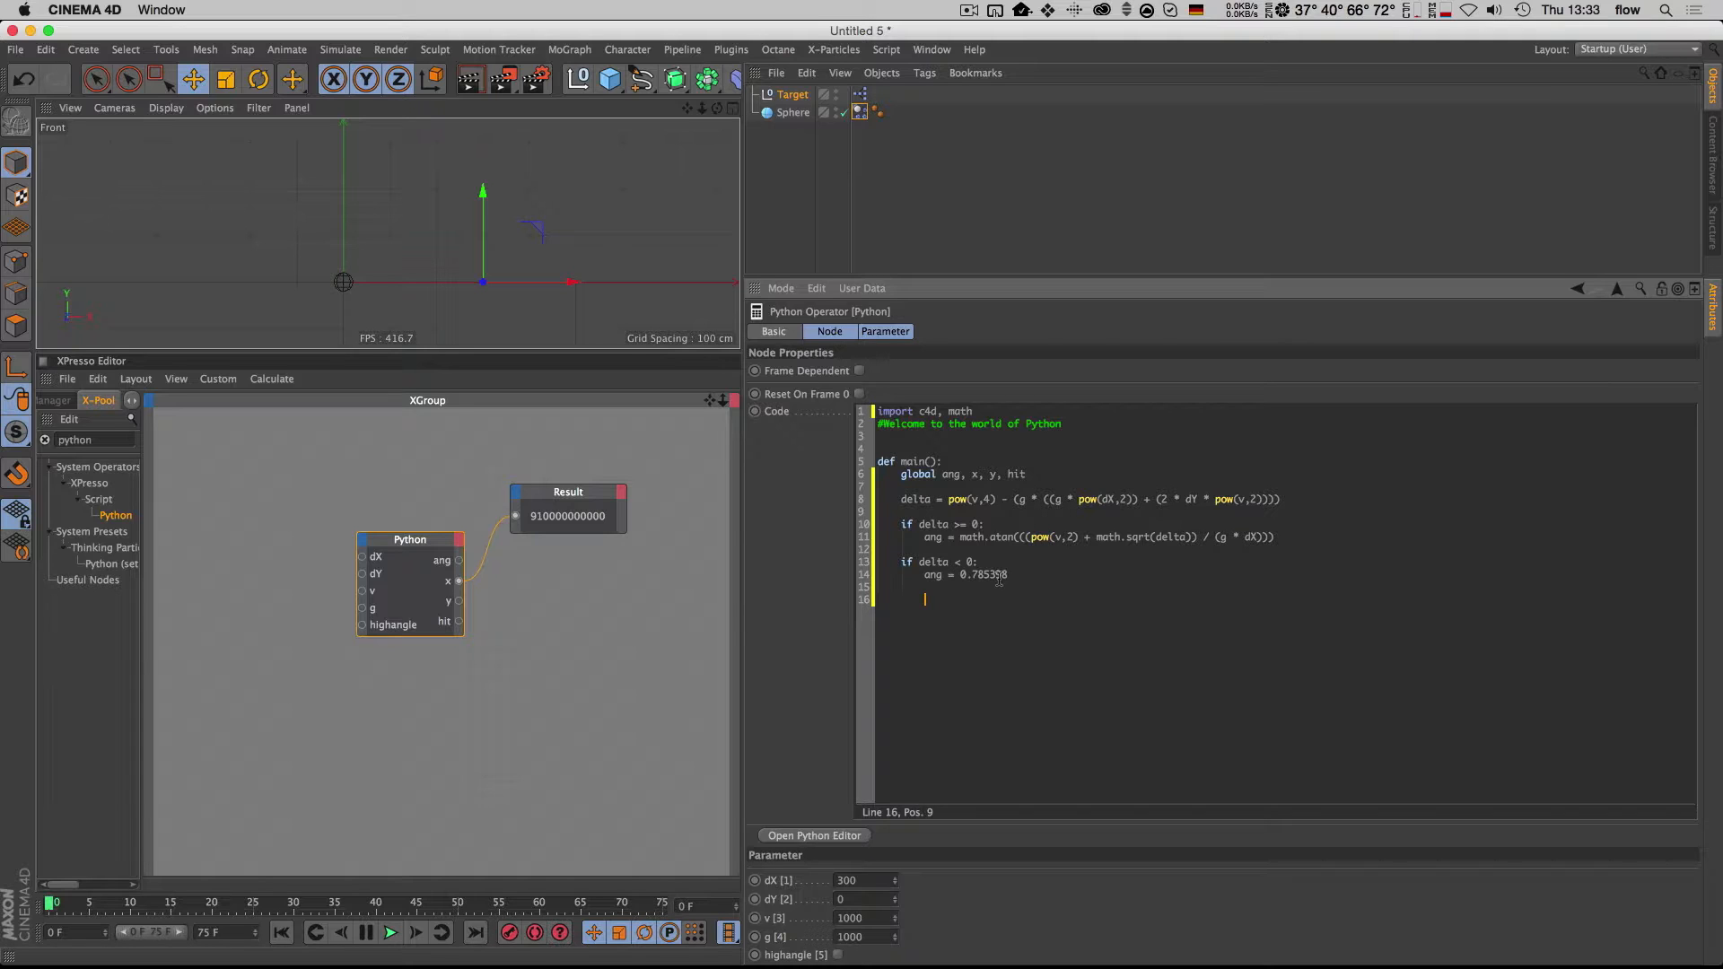
Step: Add the line x = math.cos(ang) outside the if blocks at the end of main()
key(BackSpace)
key(Return)
text(x=)
text(= math.)
text(cos(ang))
key(Return)
Step: Add the line y = math.sin(ang) below the x assignment
text(y = sin)
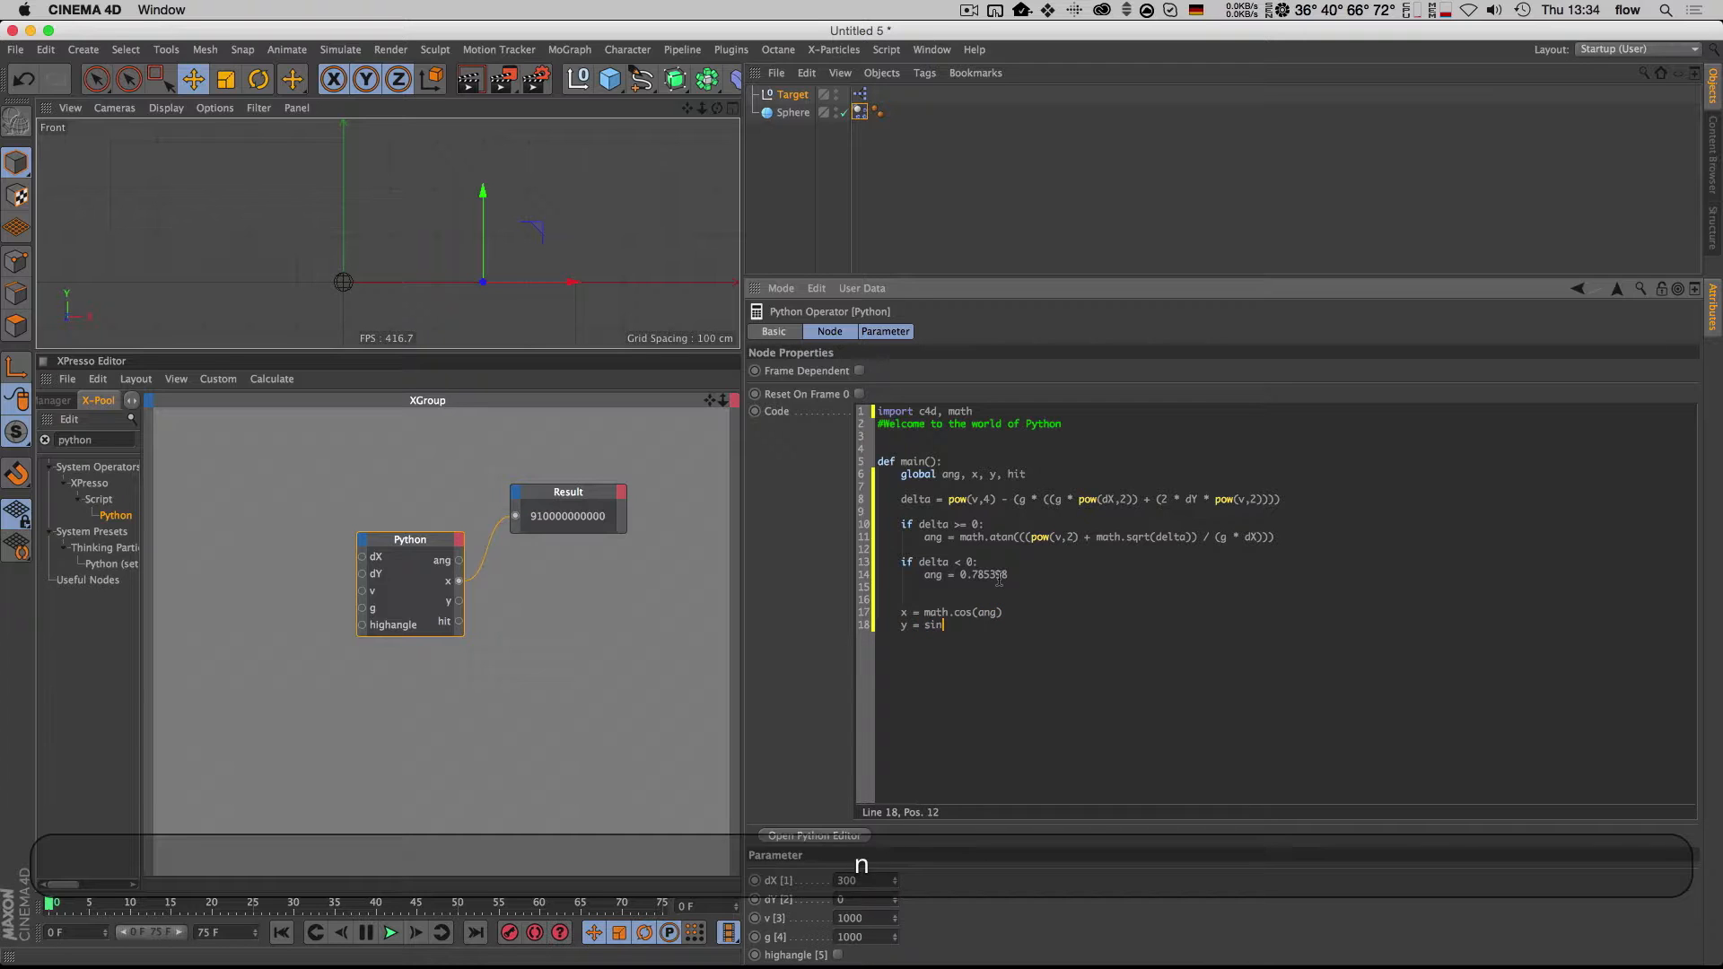
key(BackSpace)
key(BackSpace)
key(BackSpace)
text(math.sin(ang)
key(Right)
Step: Switch to Chrome, examine the sine and cosine unit circle diagram in an enlarged window, and return to Cinema 4D
key(super+Tab)
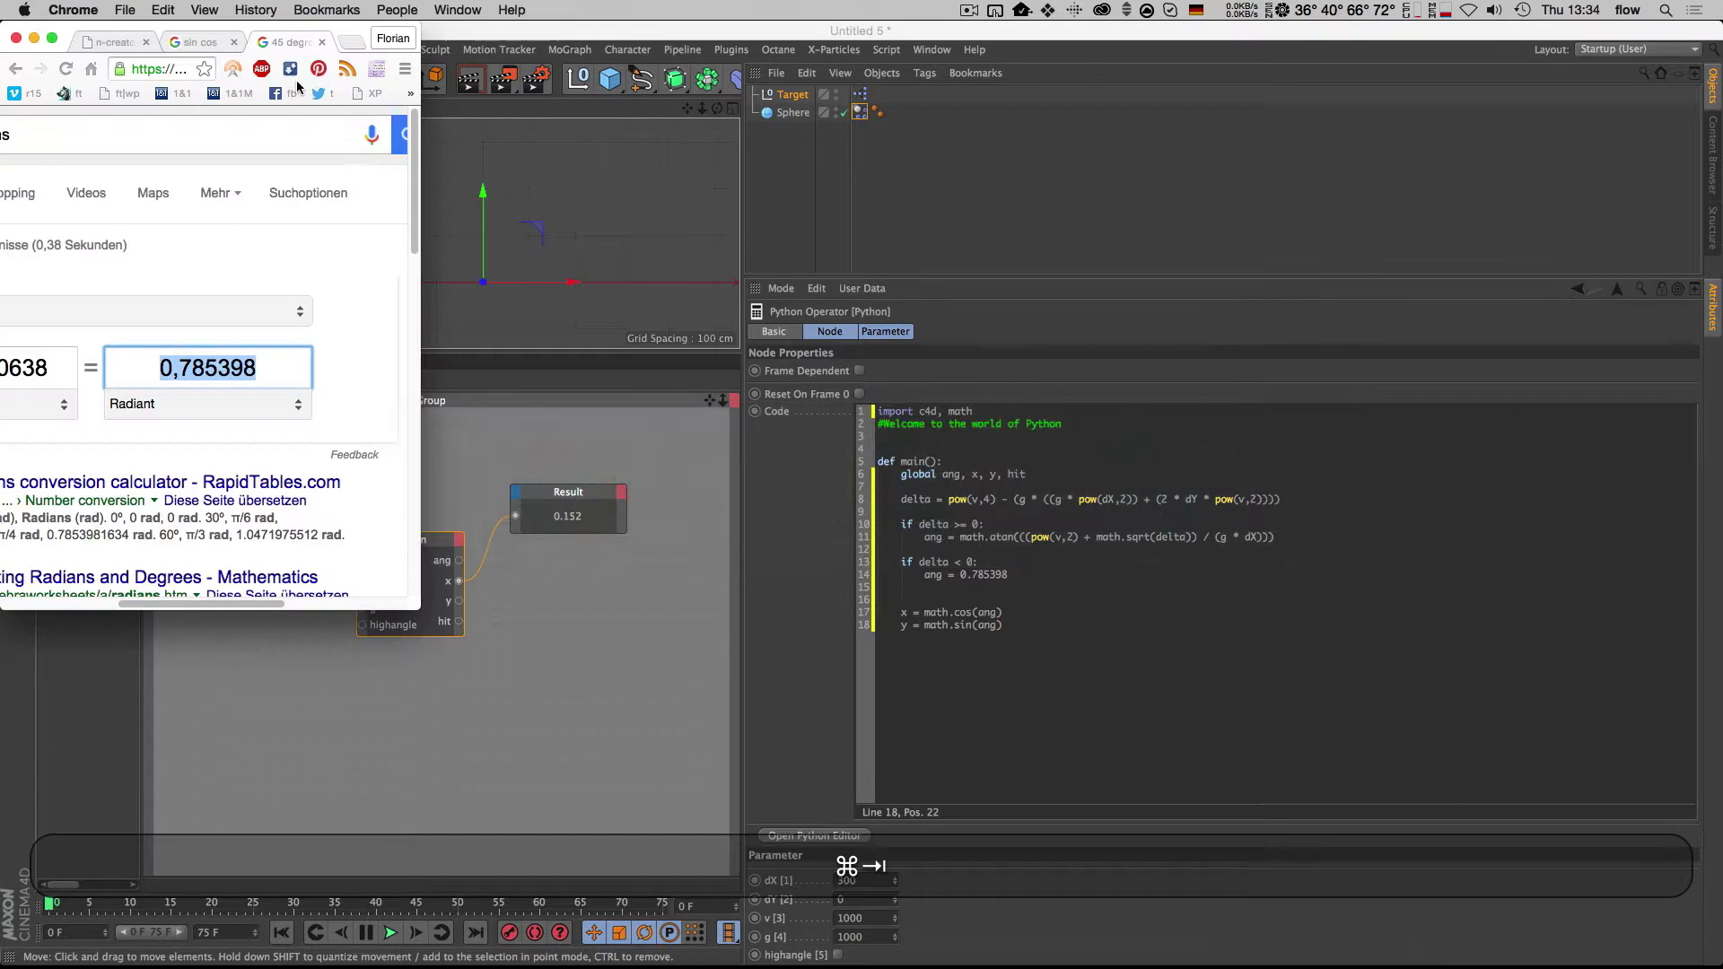
click(199, 42)
drag(420, 609, 486, 663)
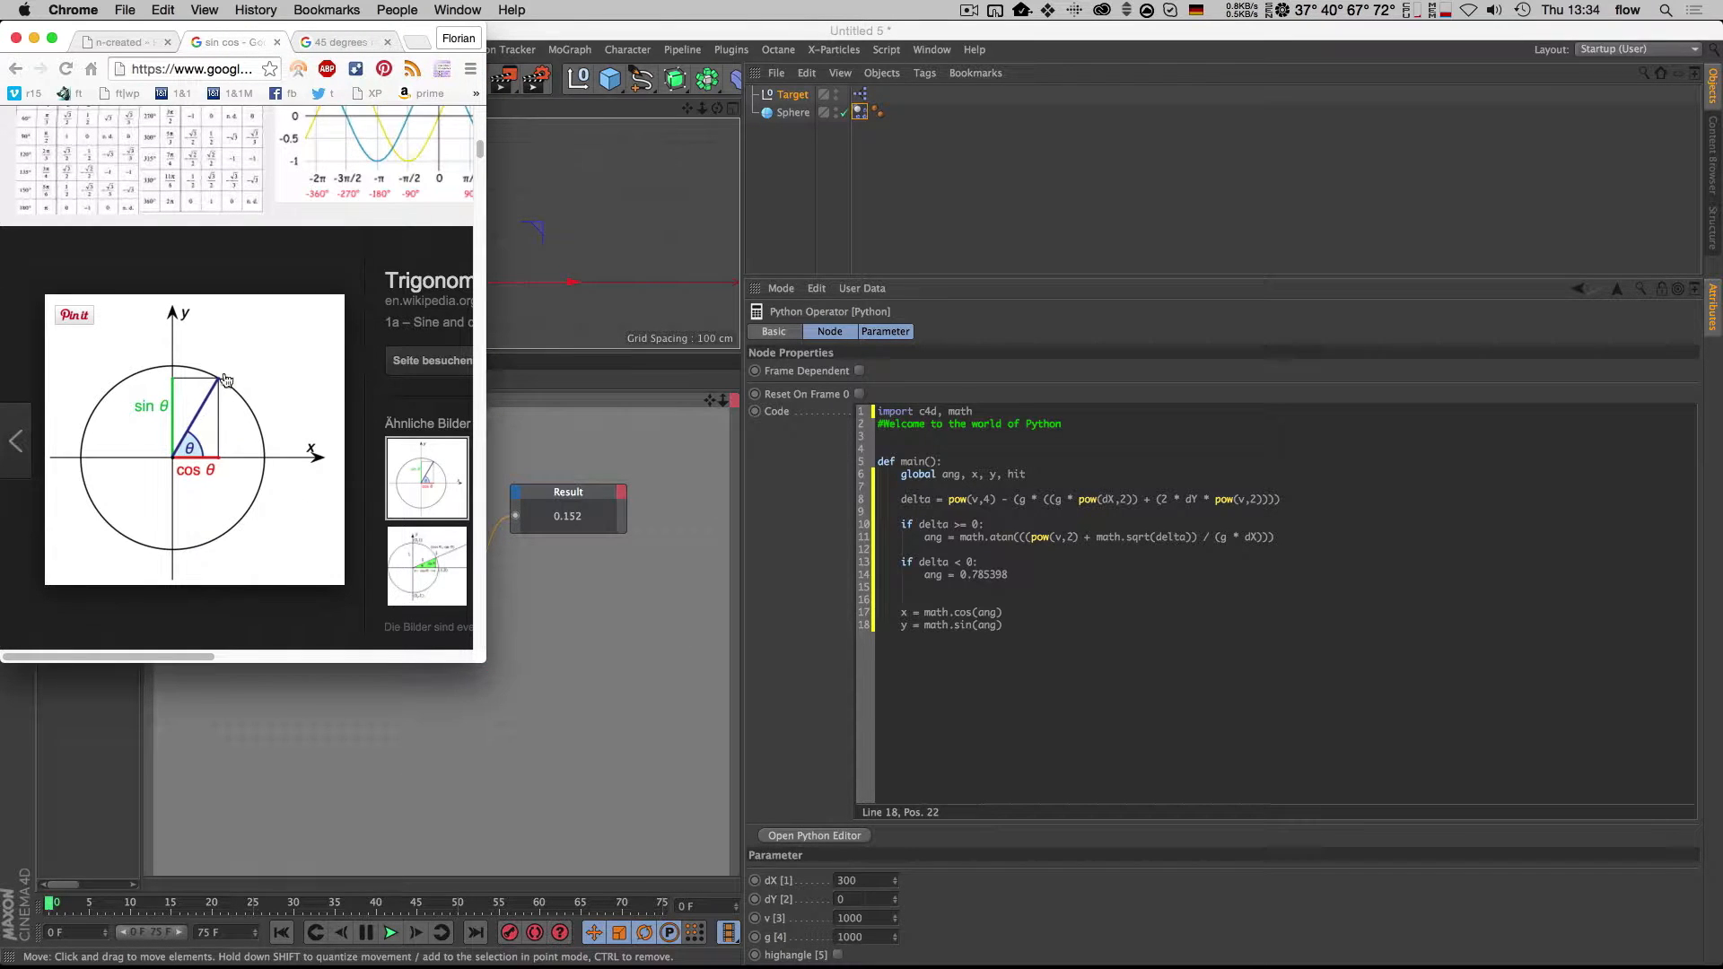
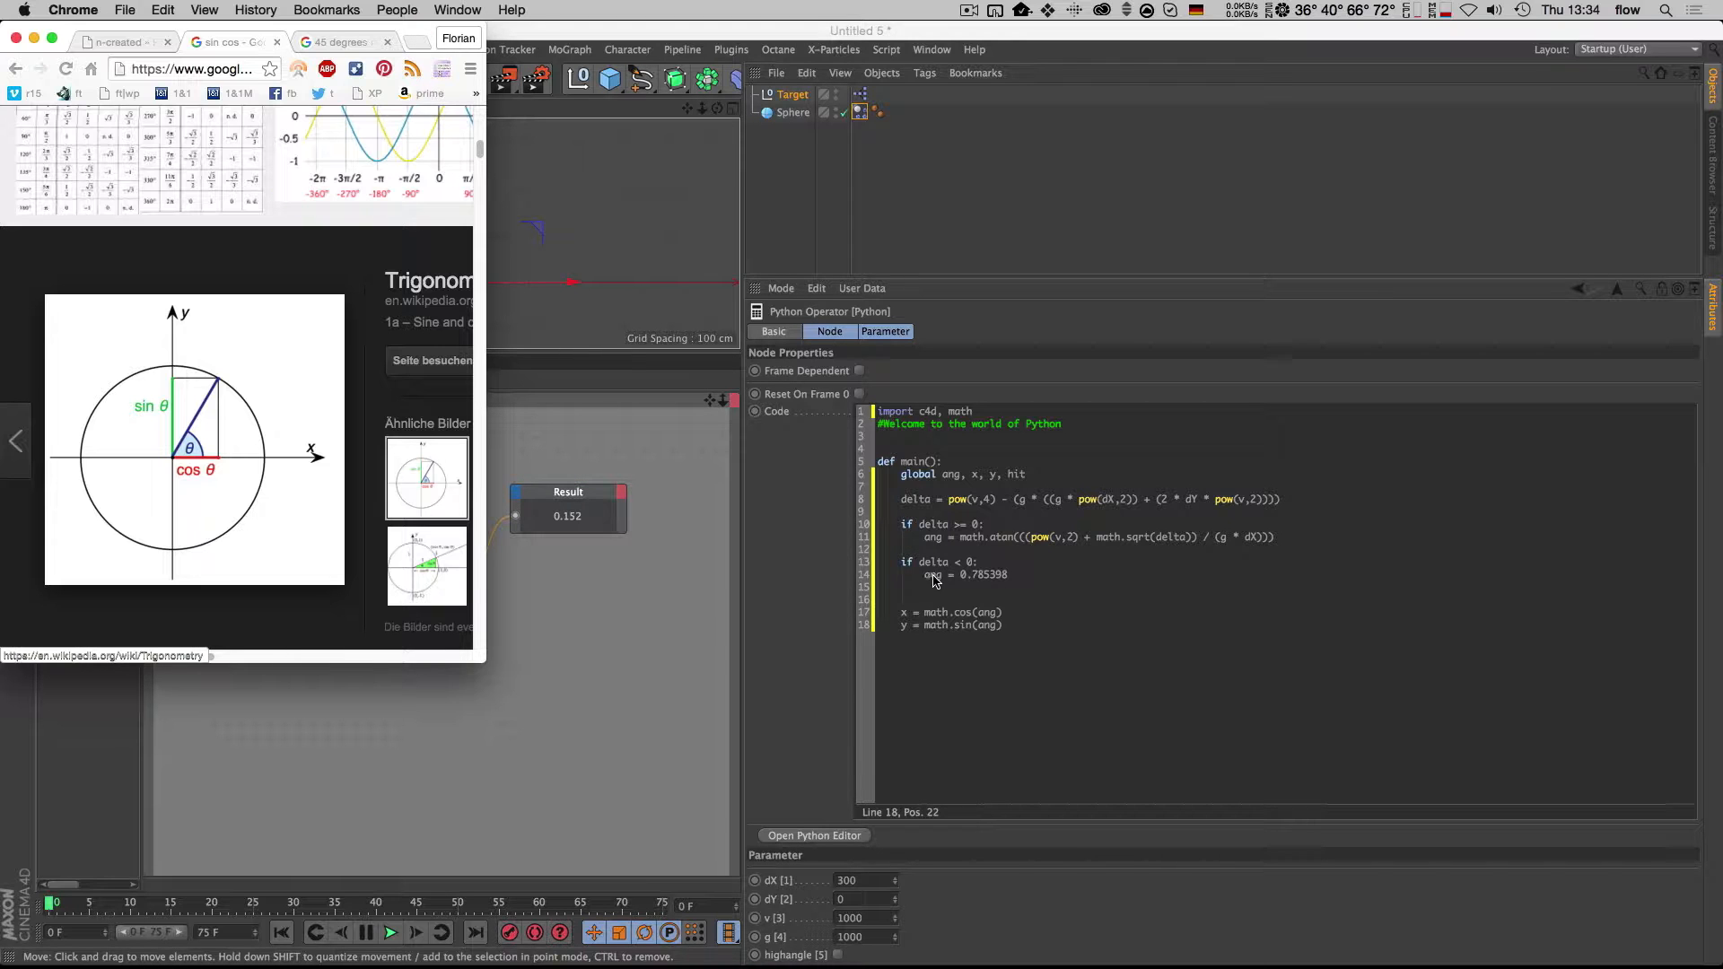
key(super+h)
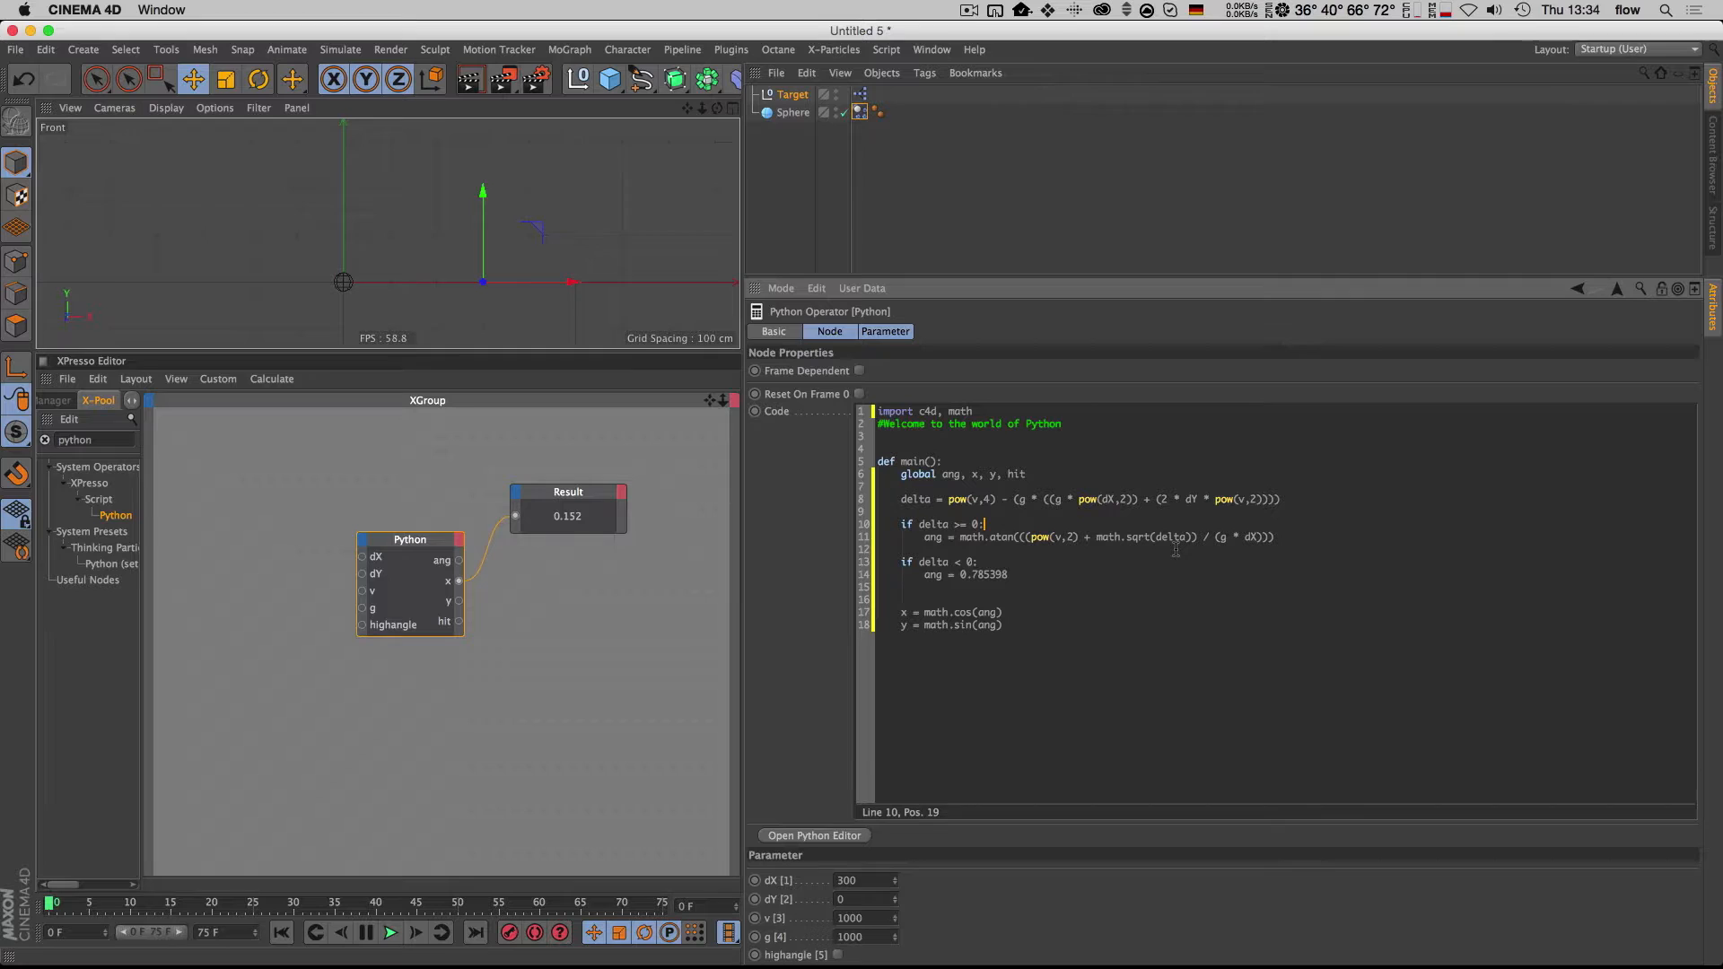
Step: Insert the nested condition if highangle == 1: above the ang line in the delta >= 0 block, adding an extra line below
key(Down)
key(Down)
key(Return)
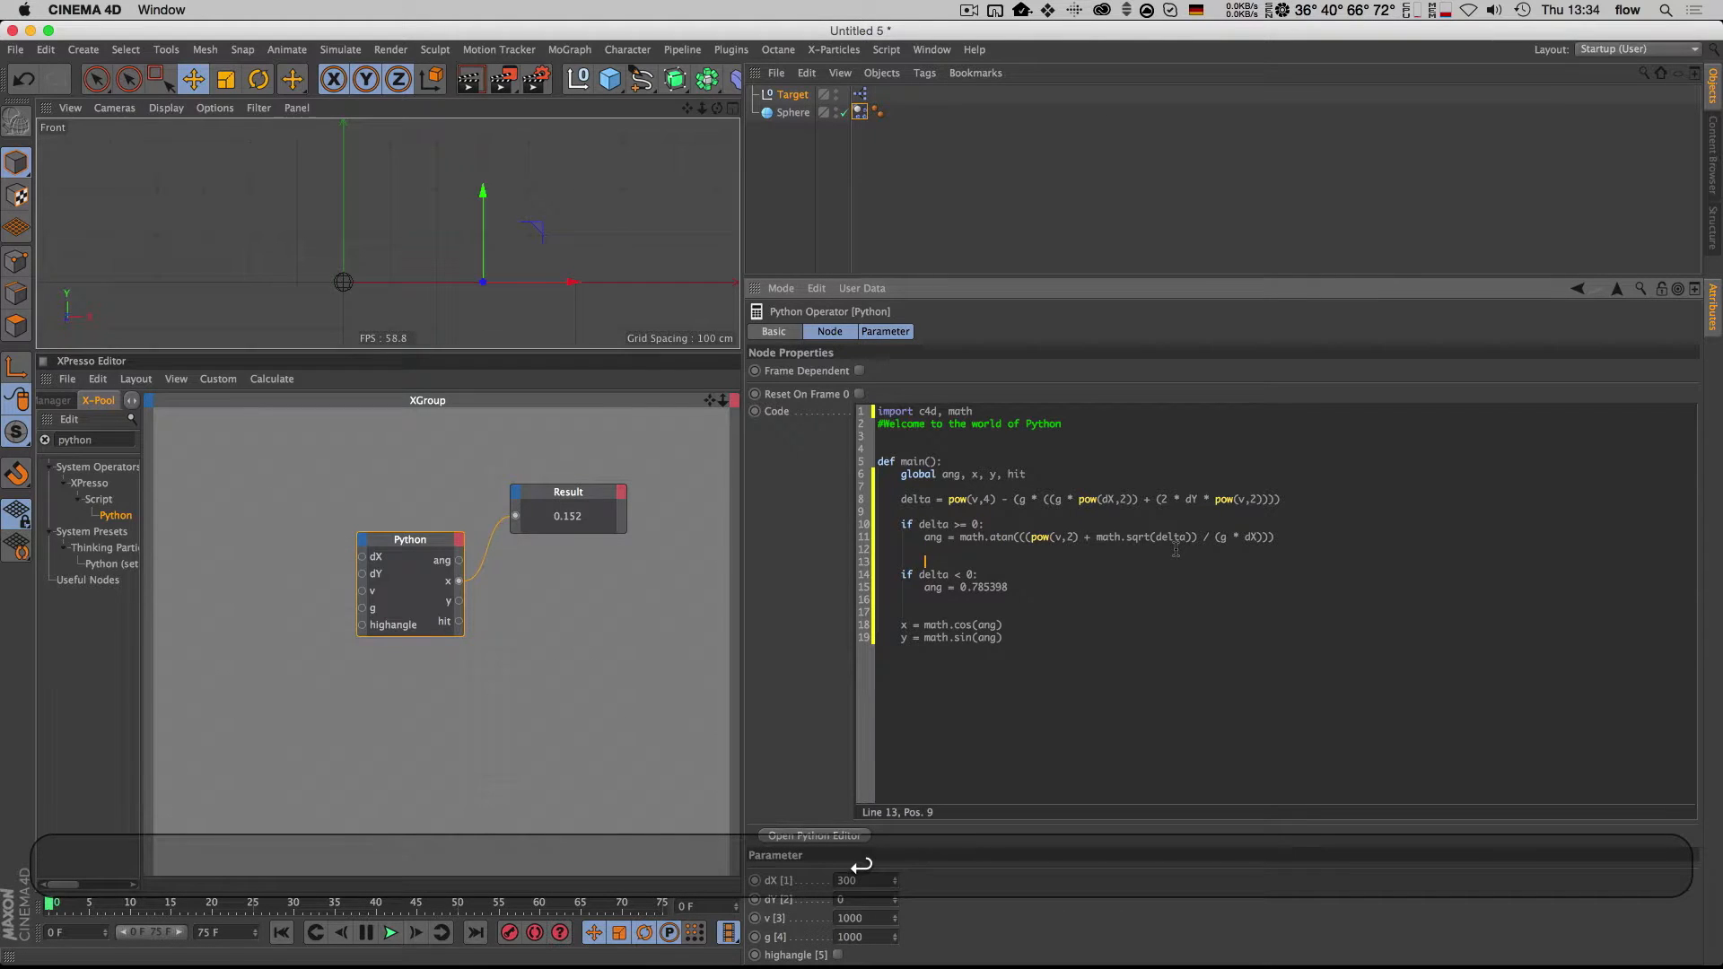
key(Up)
key(Up)
key(Return)
key(Up)
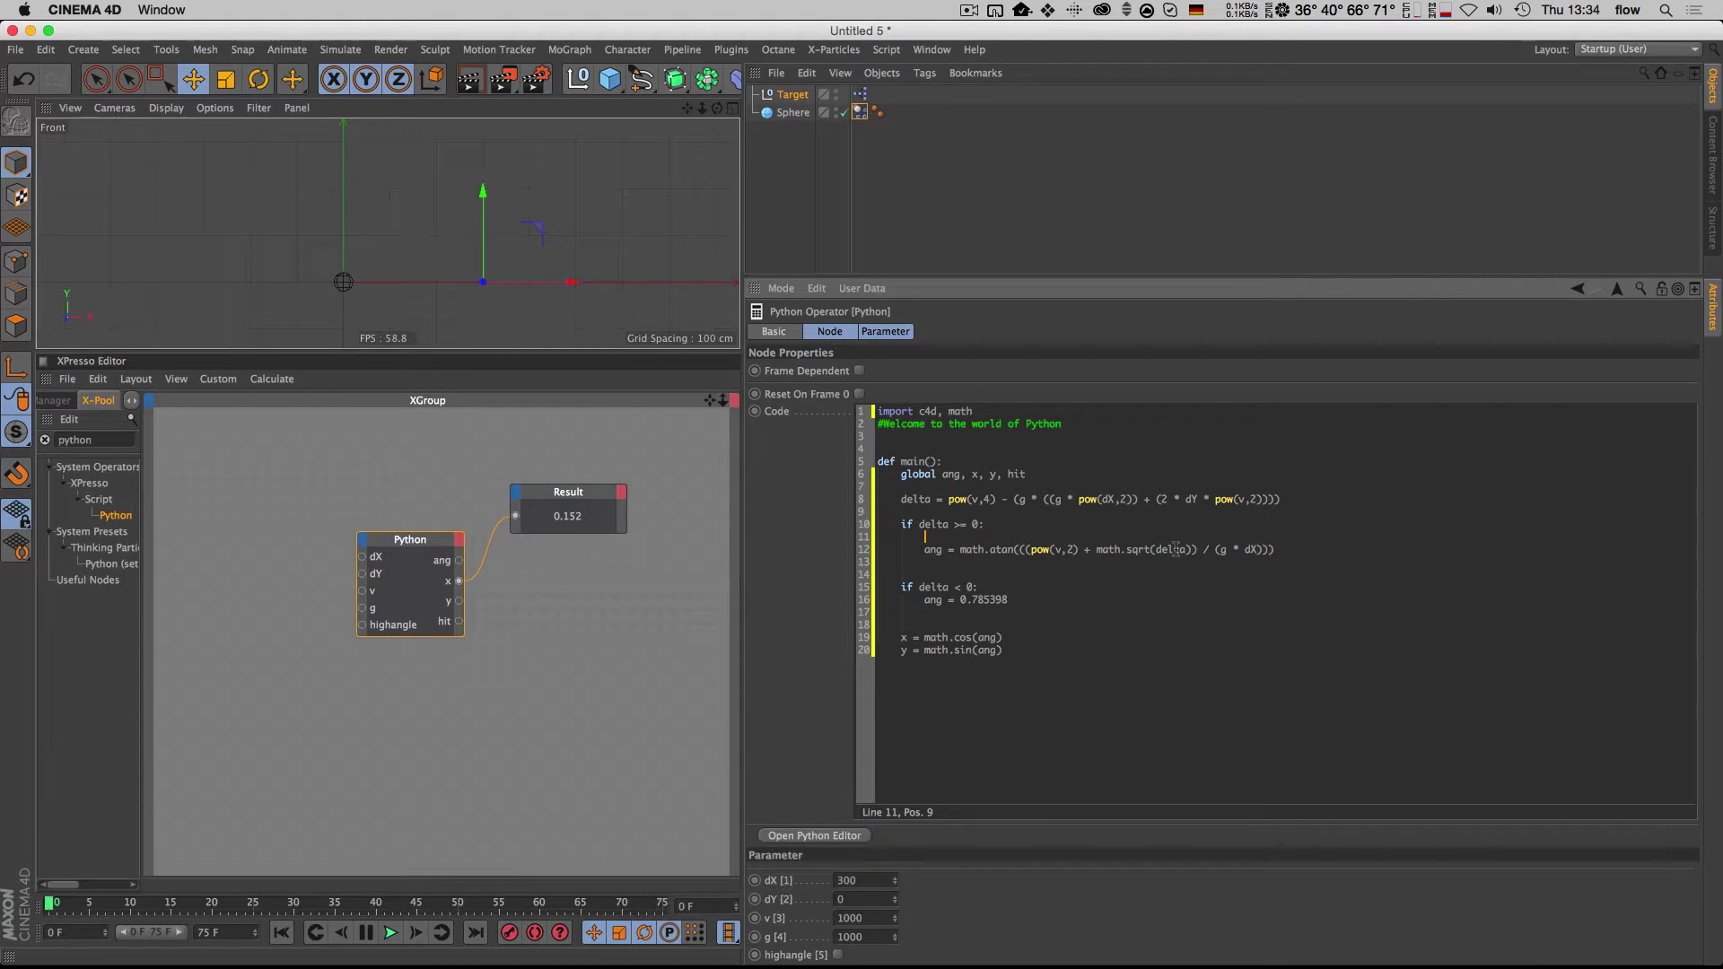
key(Up)
text(if high)
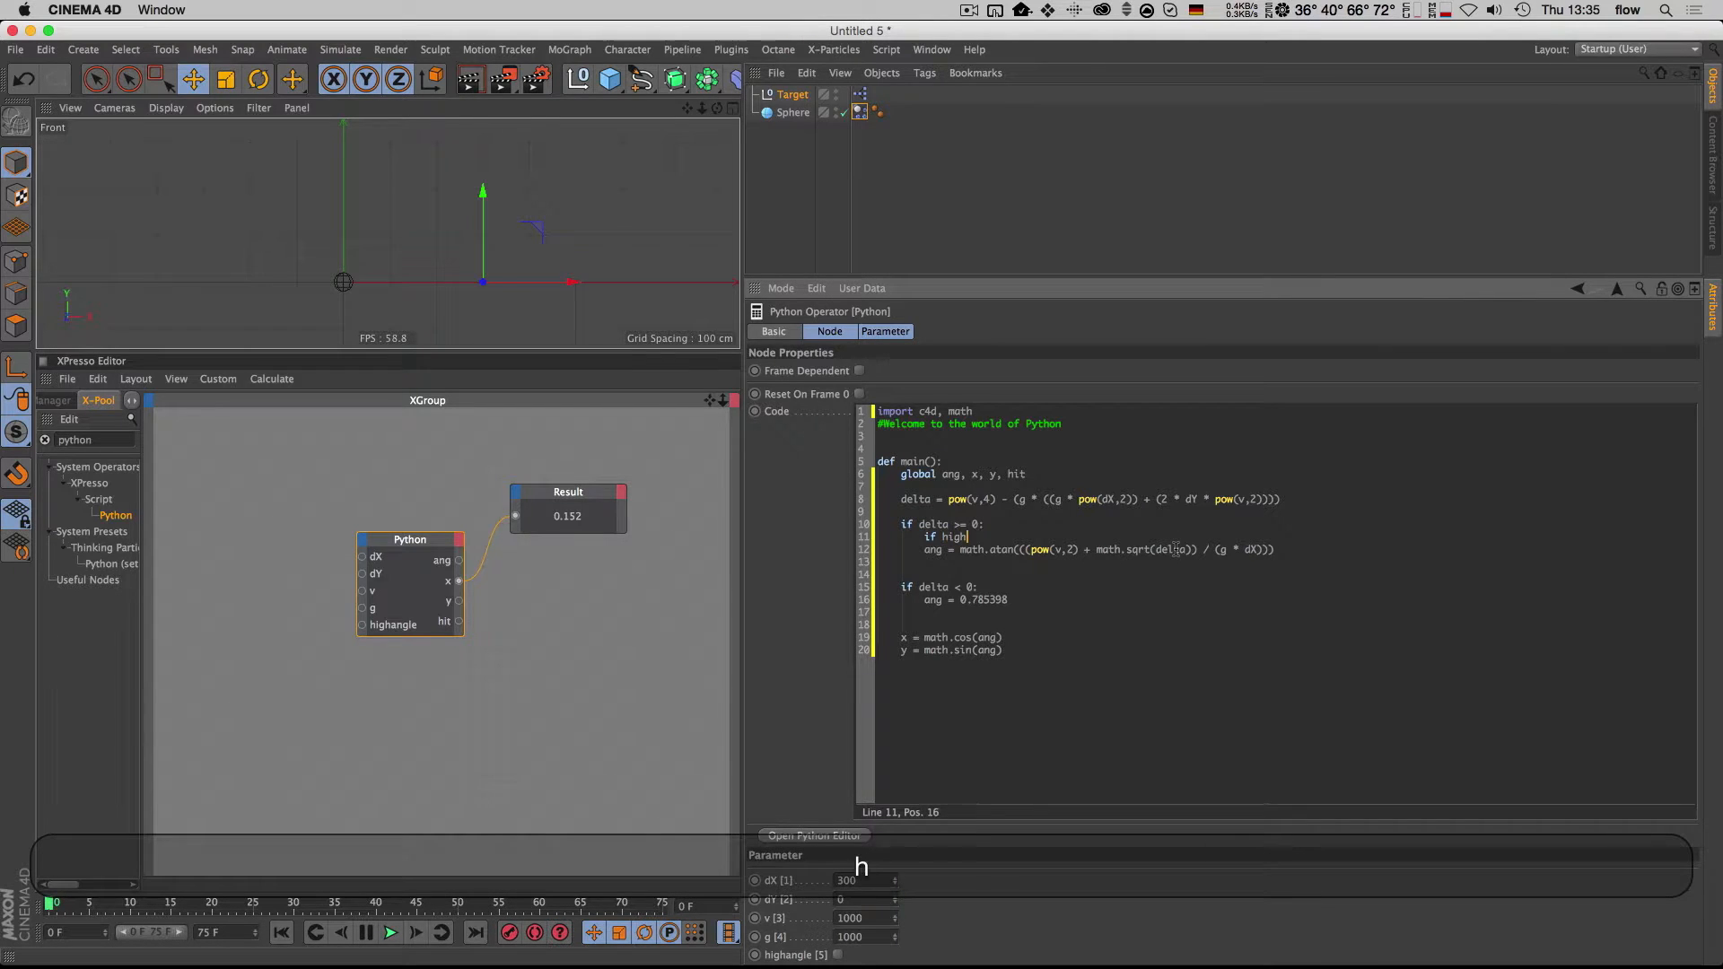
text(angle == 1:)
Step: Indent the ang = math.atan line one level under the highangle condition
key(Right)
key(Tab)
key(Down)
key(Tab)
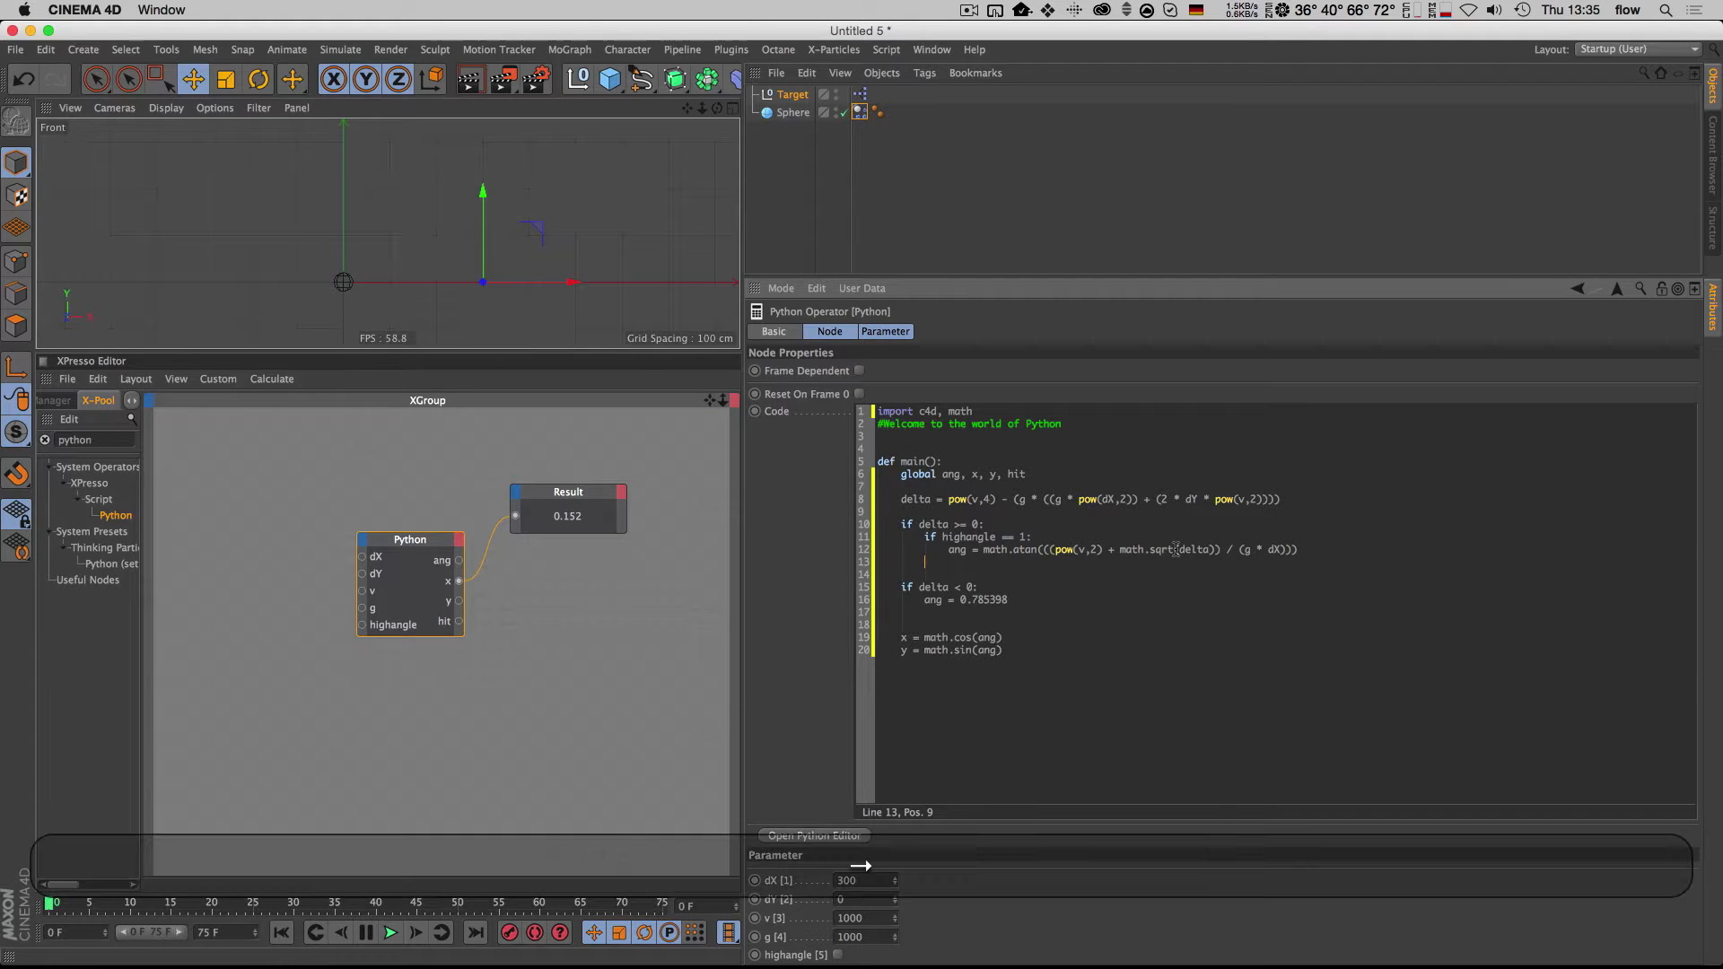
Step: Duplicate the highangle condition and its ang line directly below, separated by a blank line
key(Left)
key(shift+Up)
key(super+c)
key(super+Down)
click(1177, 551)
key(shift+Down)
key(shift+Down)
key(super+c)
key(super+v)
key(super+v)
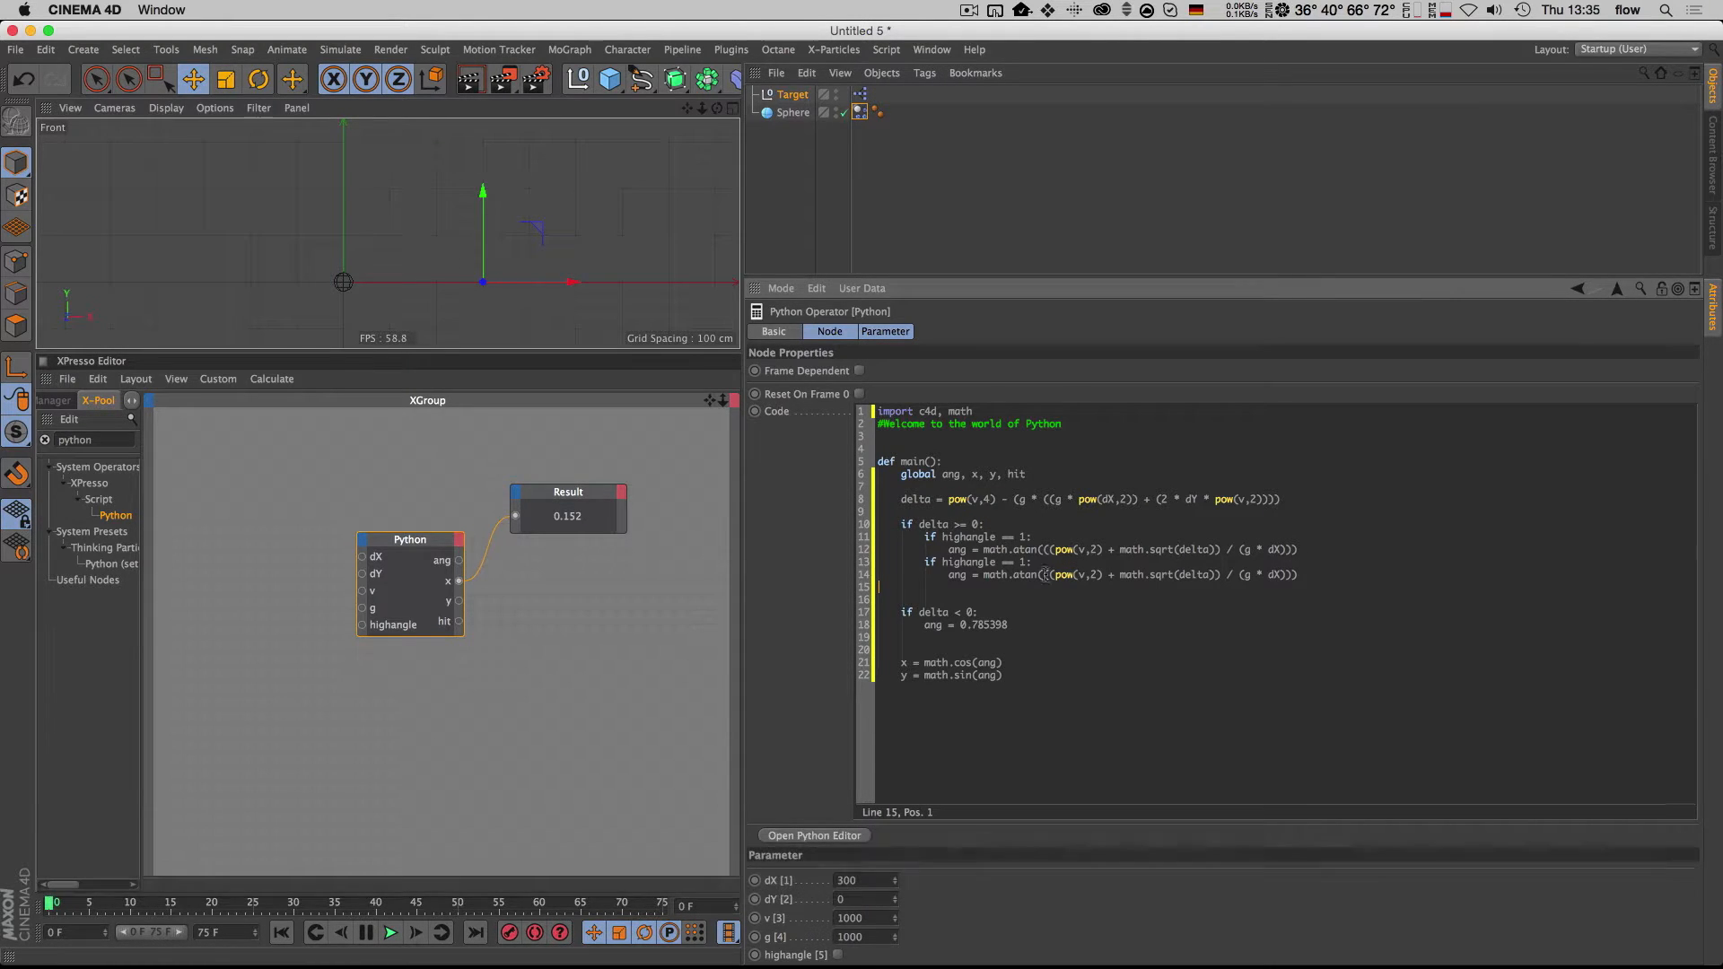
key(Return)
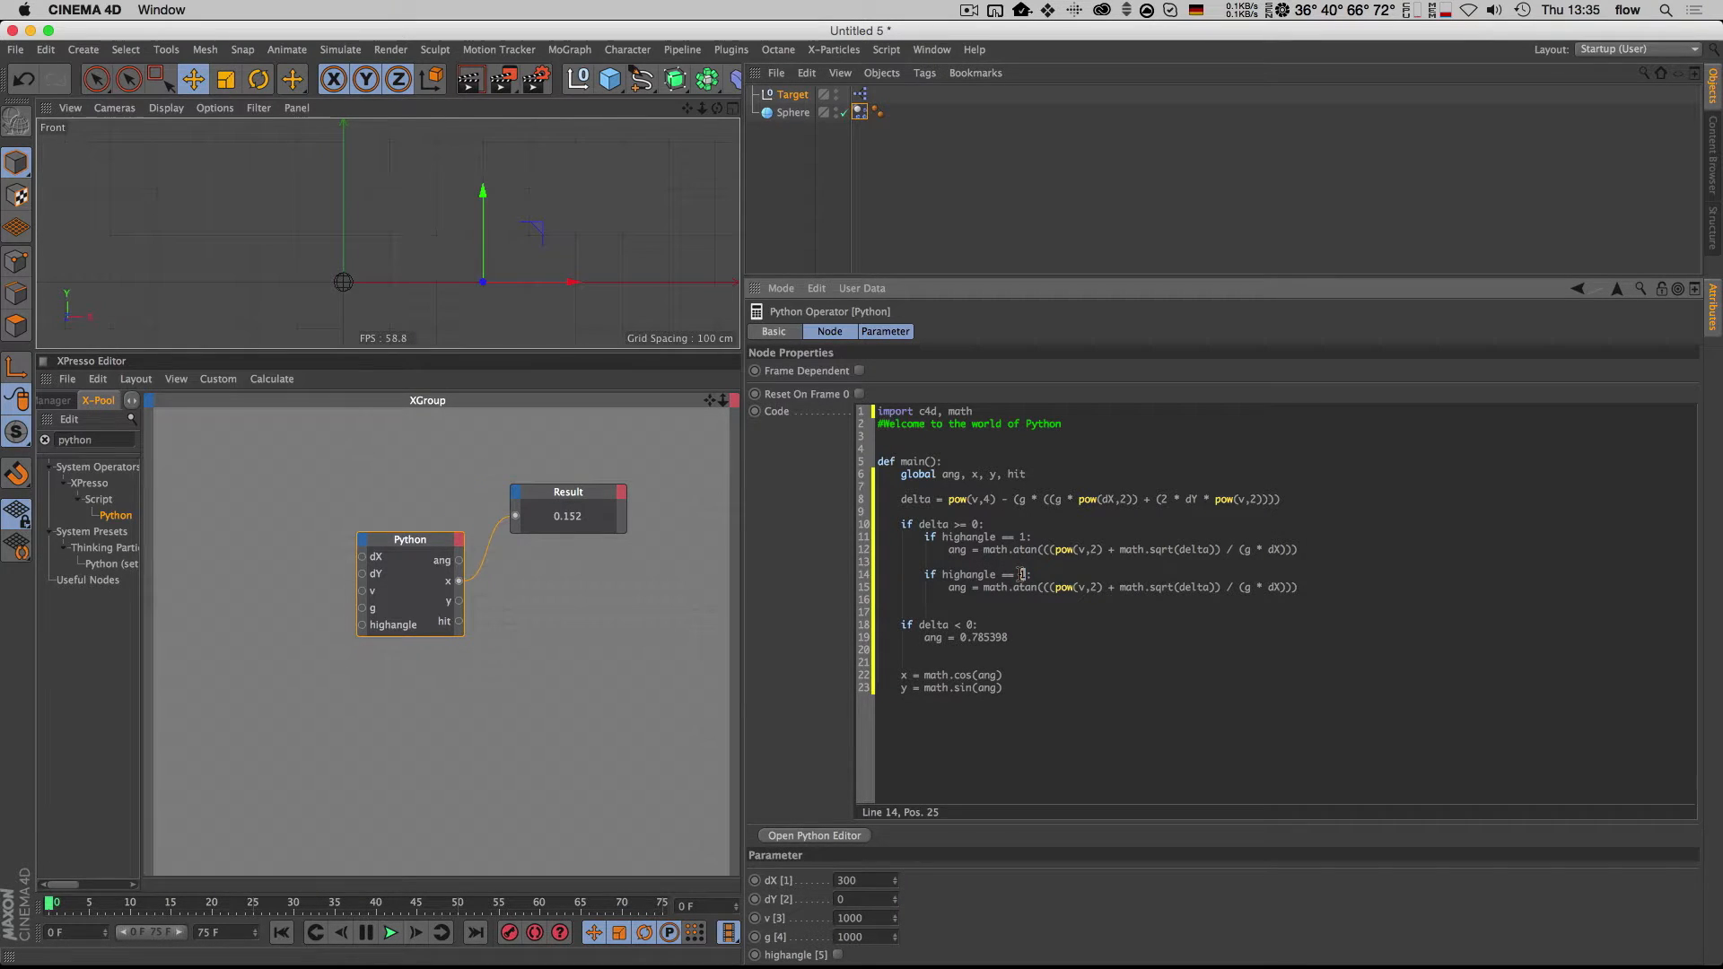
Step: Change the duplicated condition to highangle == 0 and subtract math.sqrt(delta) in its ang line
text(0)
click(1112, 589)
text(-)
Step: Add hit = 1 at the end of the delta >= 0 block and hit = 0 below ang = 0.785398 in the delta < 0 block
text(hit = )
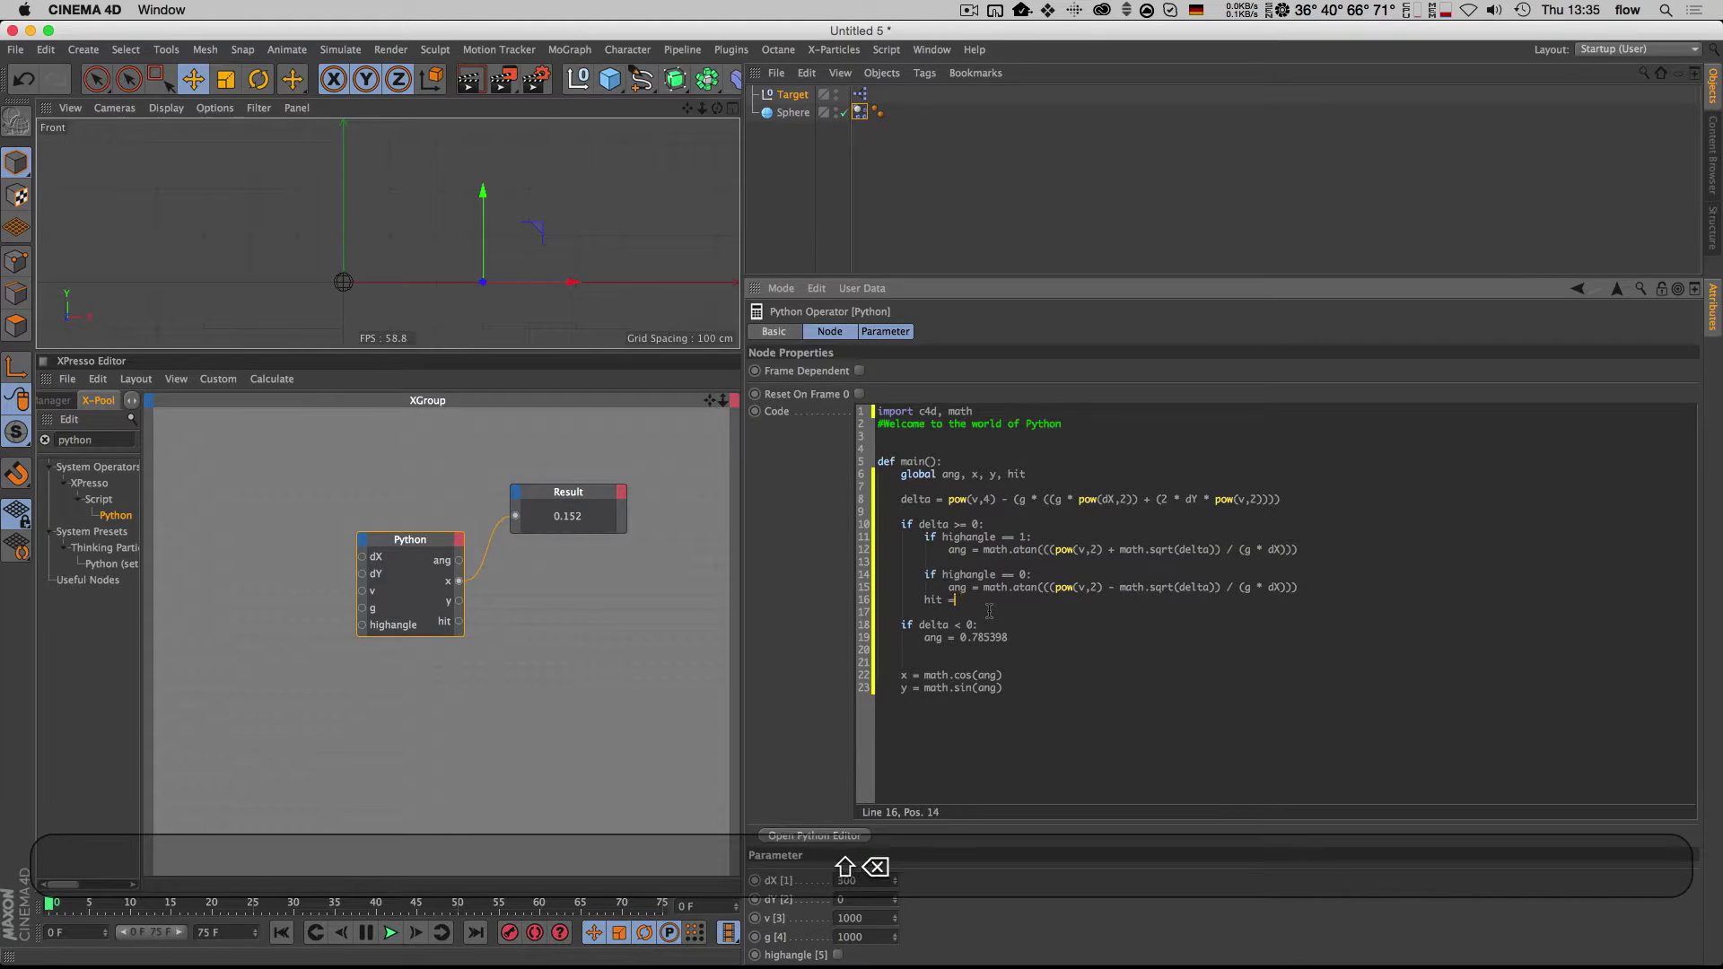
text(1)
key(Left)
key(Left)
key(Return)
key(Down)
key(Down)
key(Down)
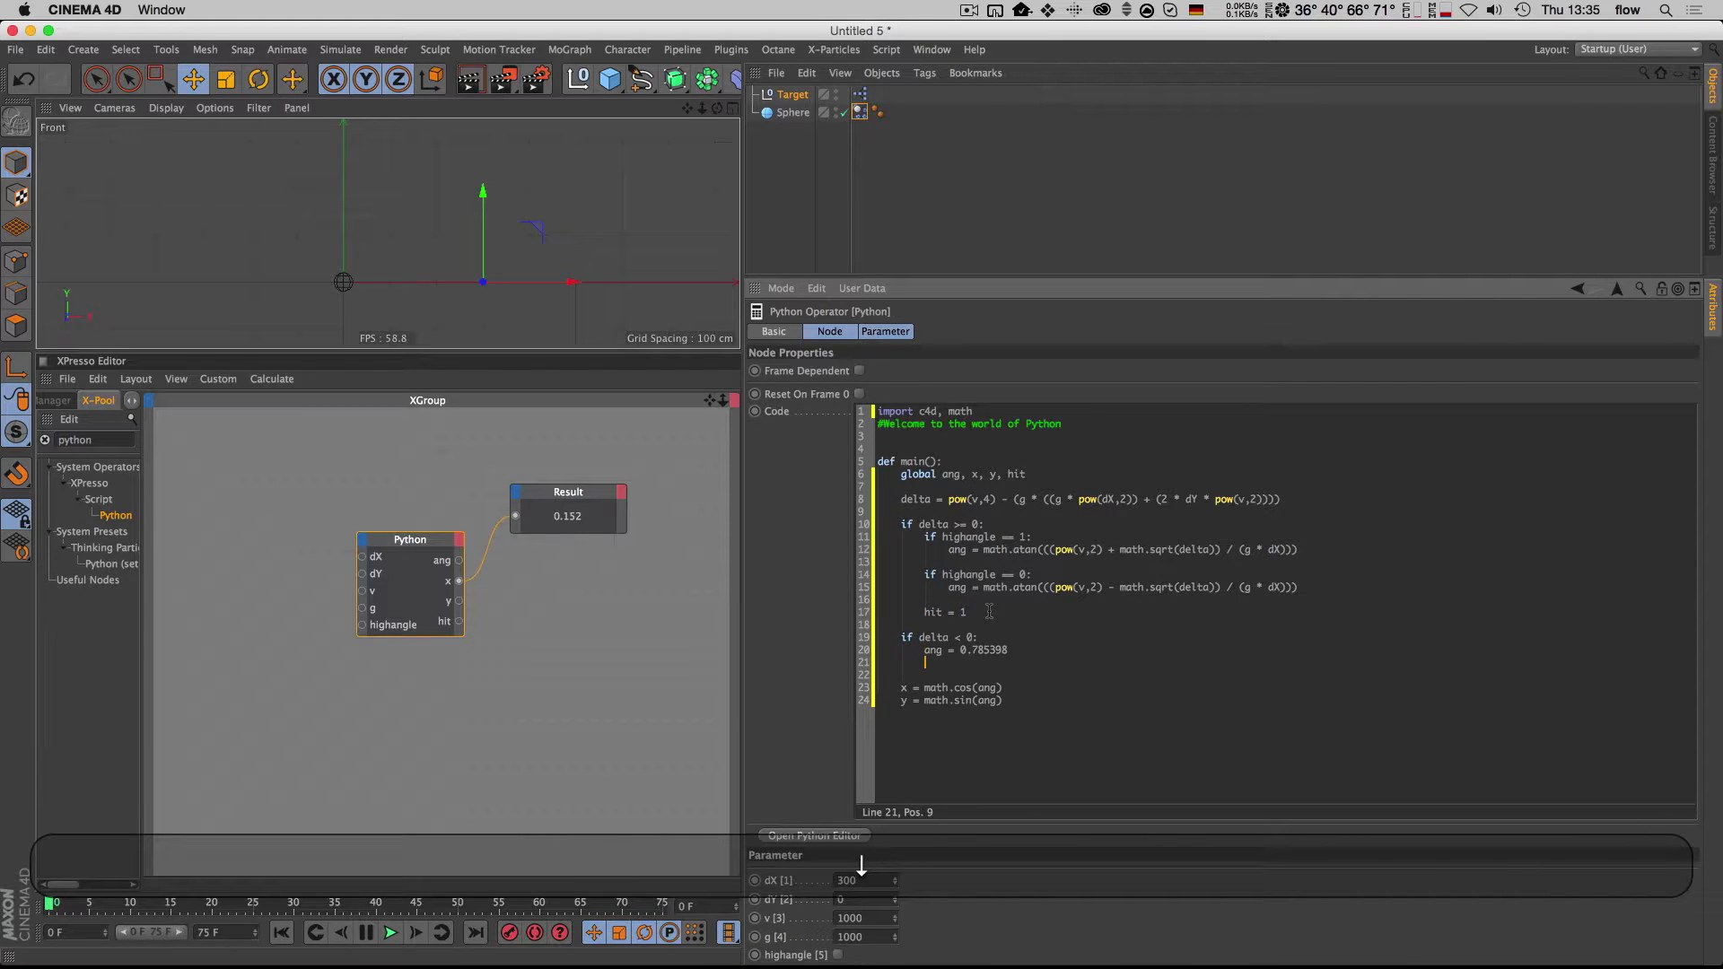
text(hit = 0)
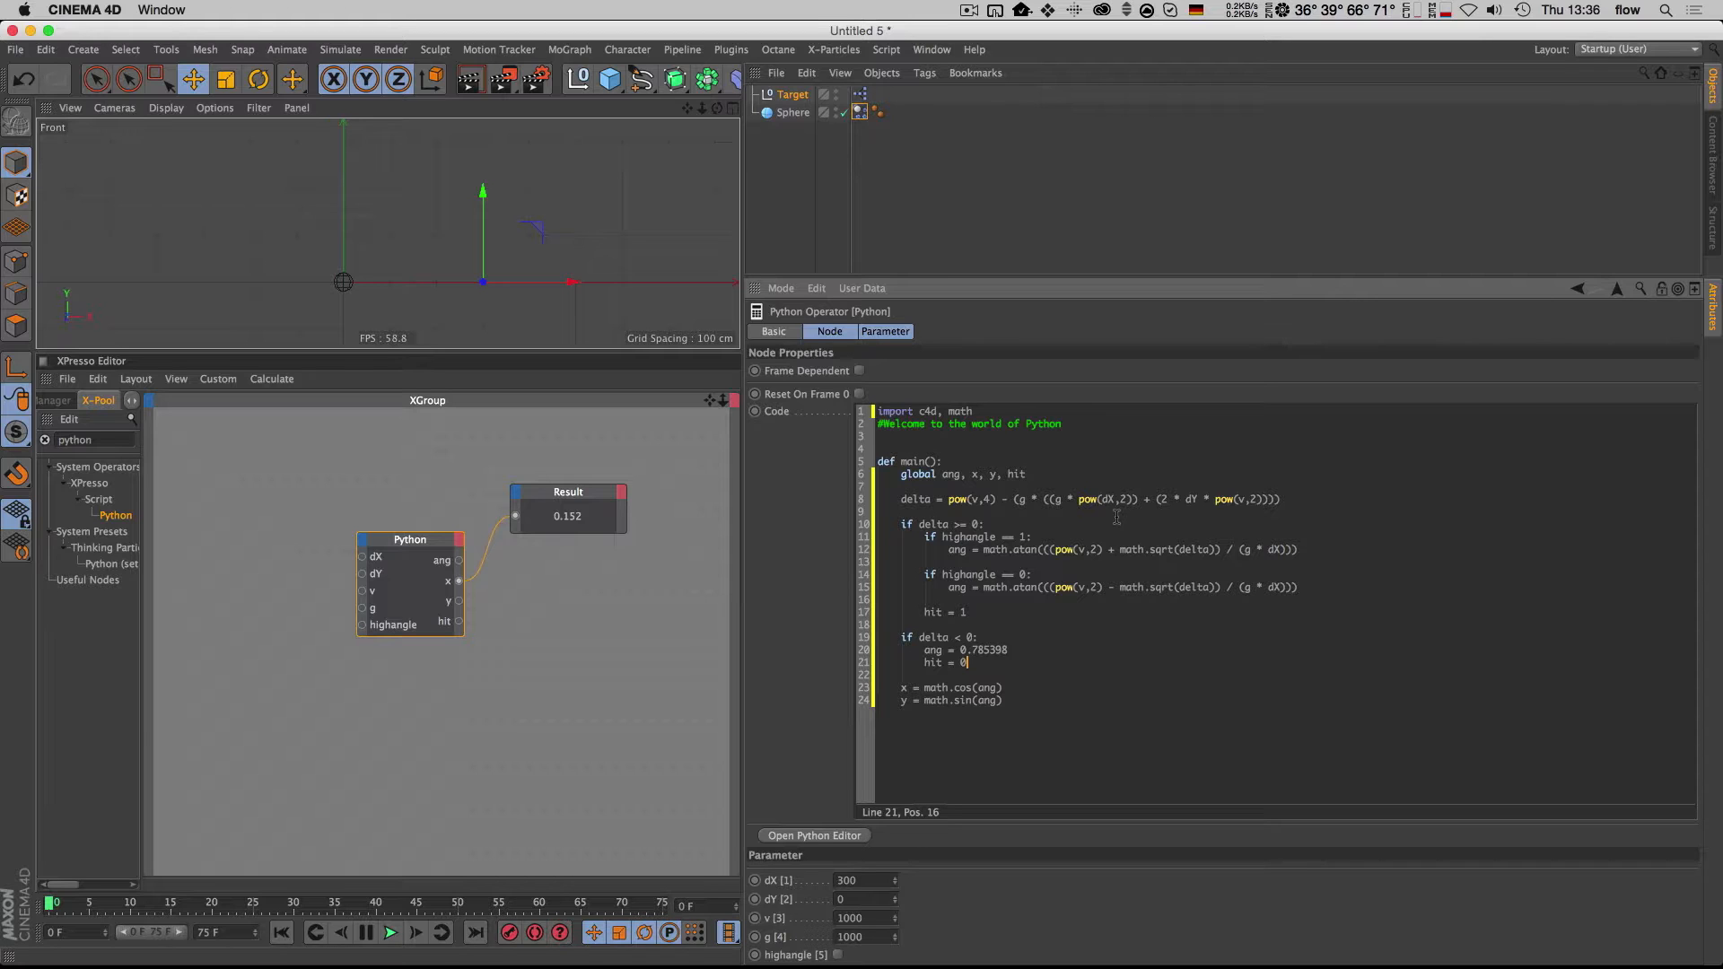
Step: Open the Python node's code in the Expression Editor, execute it and close the editor
click(828, 837)
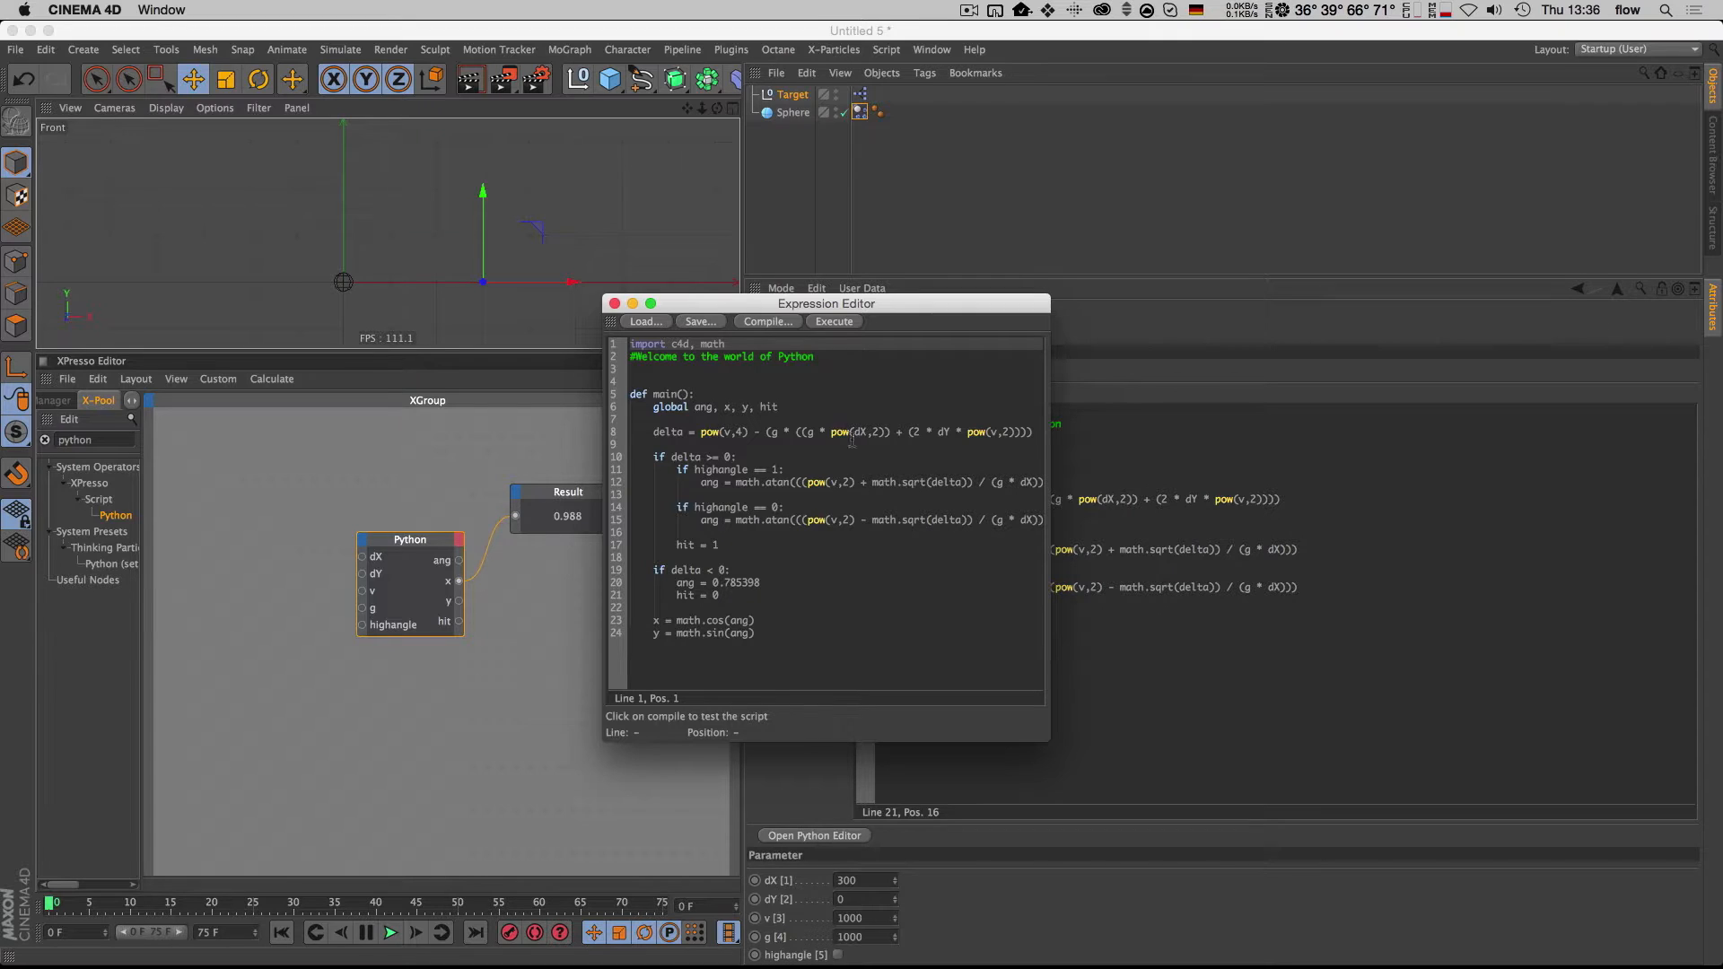
click(837, 325)
click(615, 303)
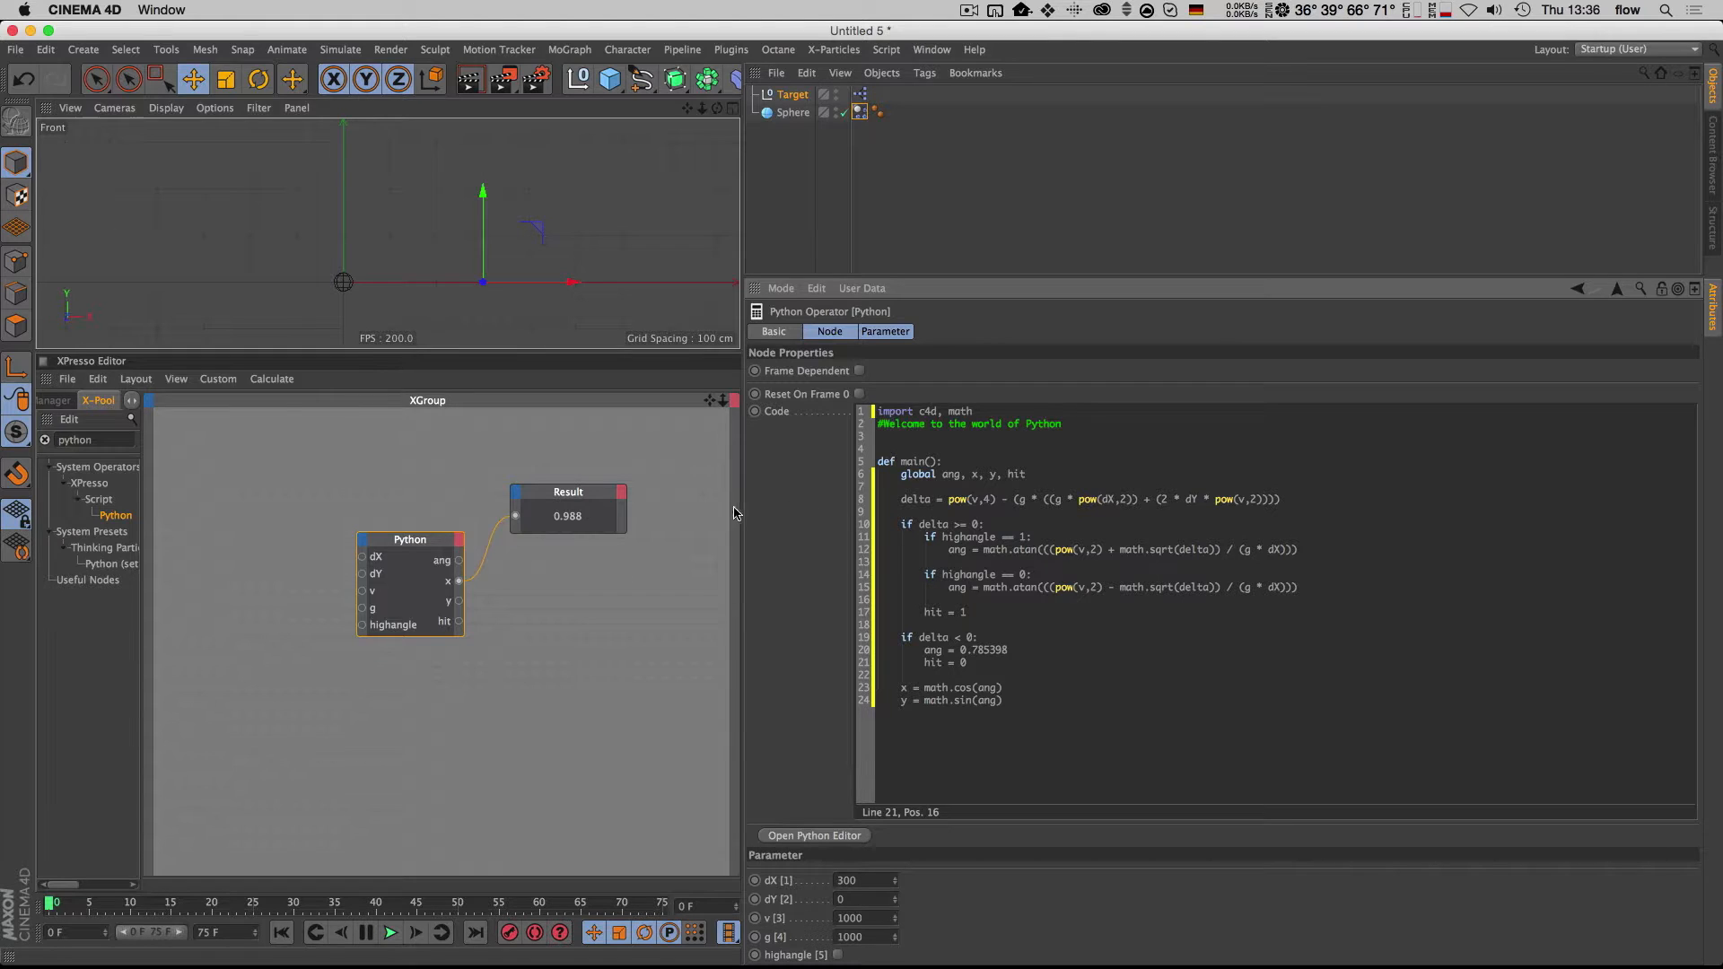
Step: Enlarge the XPresso Editor's width and connect copies of the Result node to the Python node's y and hit outputs
drag(743, 504, 948, 497)
drag(687, 350, 687, 405)
click(687, 552)
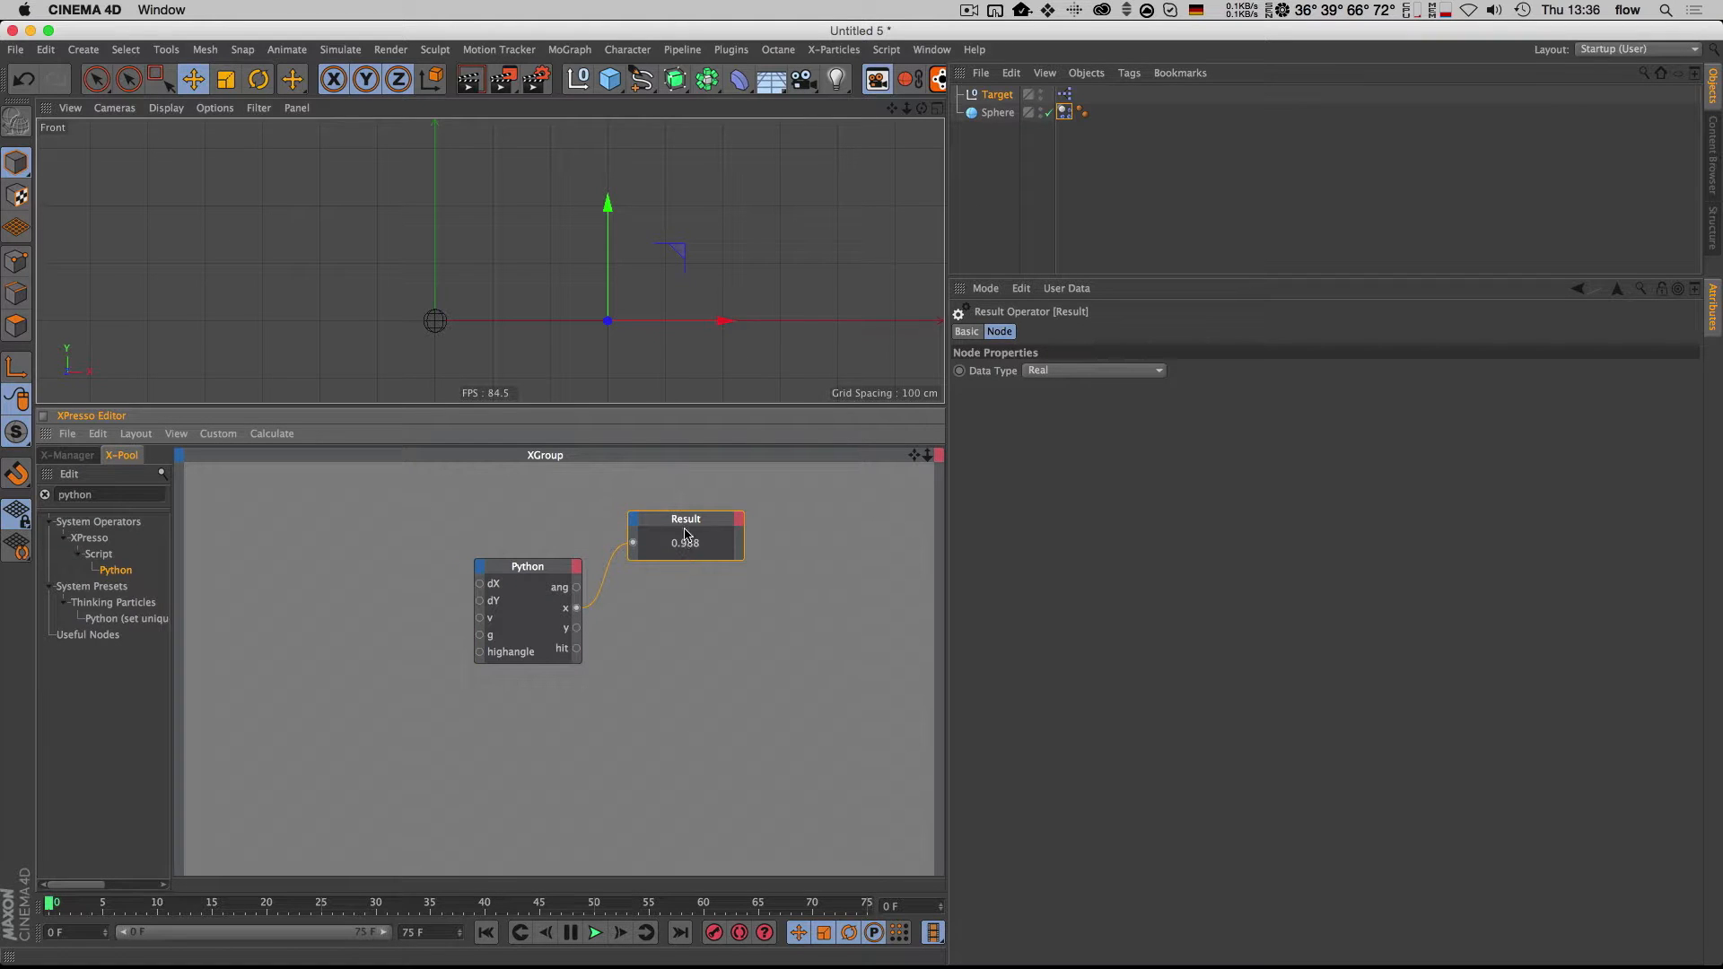
drag(685, 533, 576, 628)
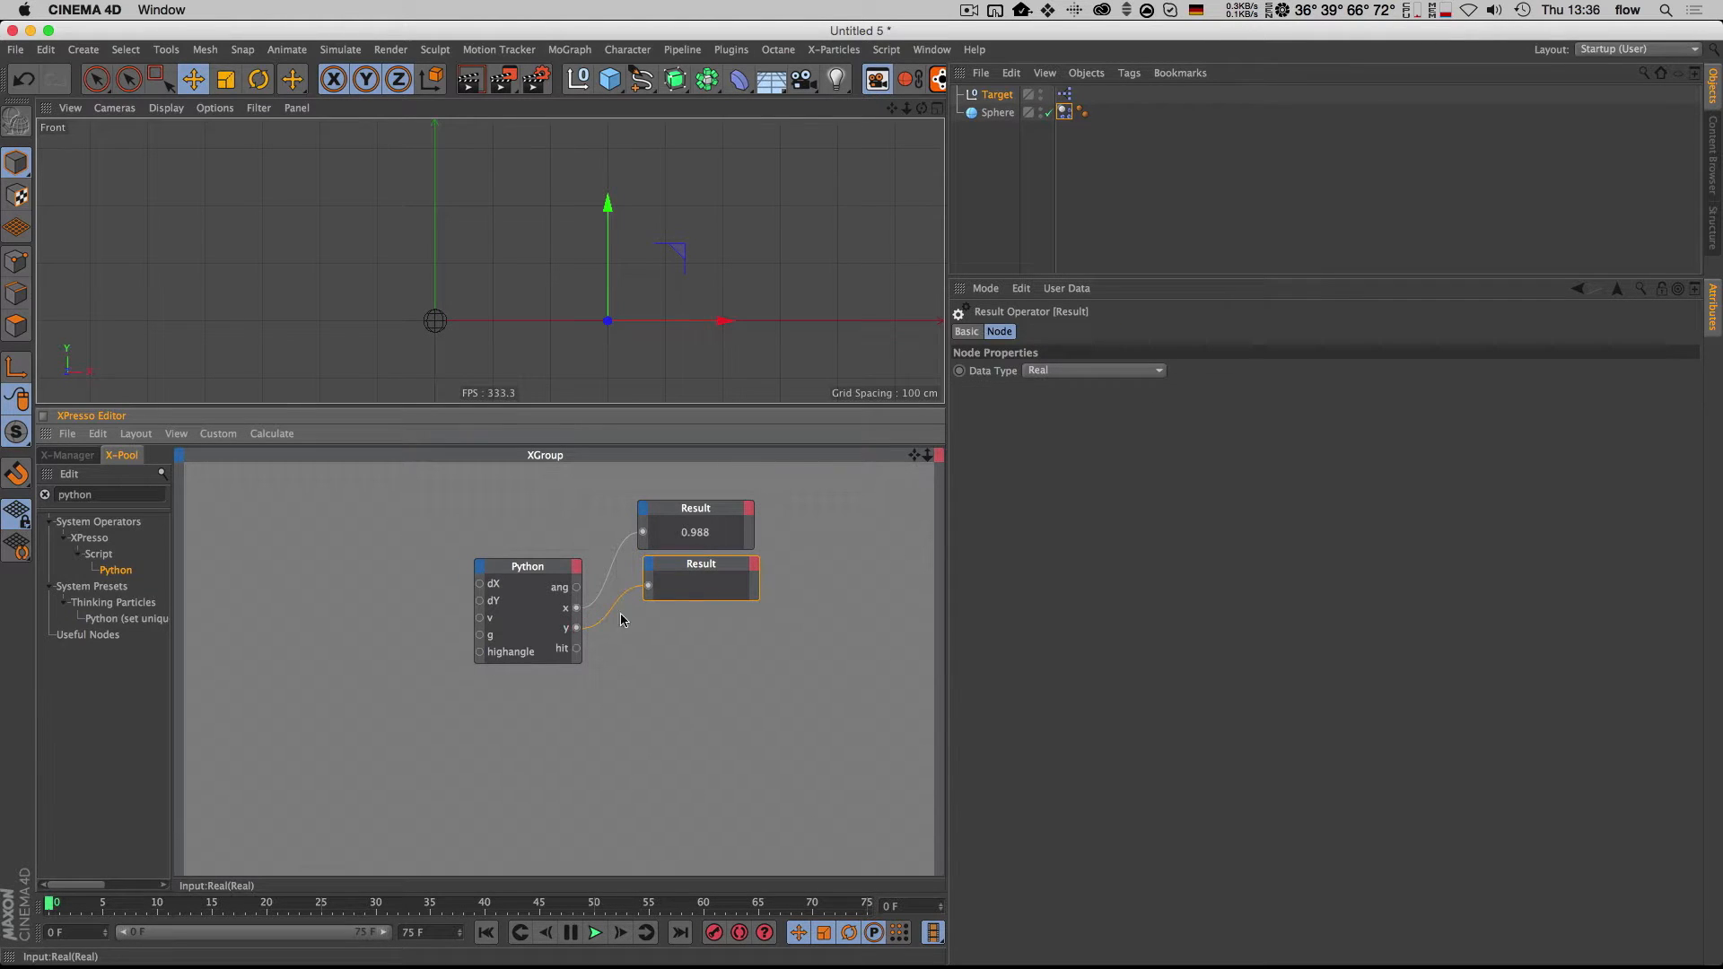
super+drag(704, 562, 577, 648)
click(567, 658)
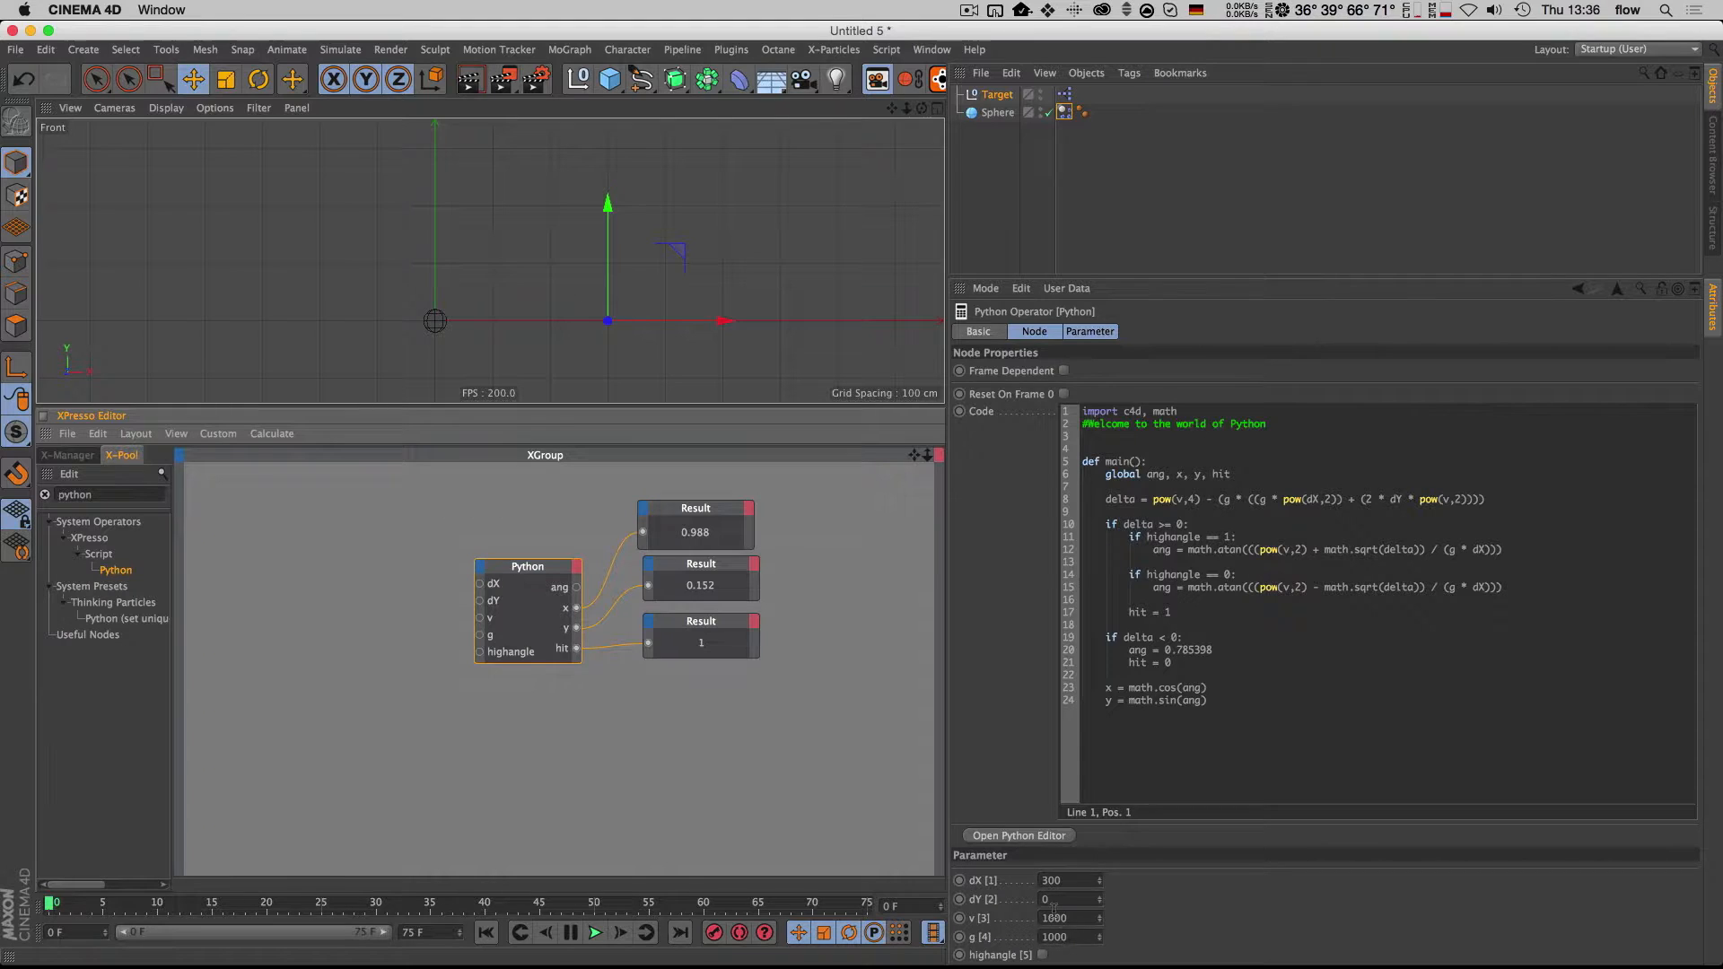
Step: Connect another Result copy to the Python node's ang output and stack the four Result nodes in a column in port order
drag(708, 521, 585, 651)
drag(816, 776, 652, 512)
drag(716, 532, 755, 603)
drag(653, 837, 767, 701)
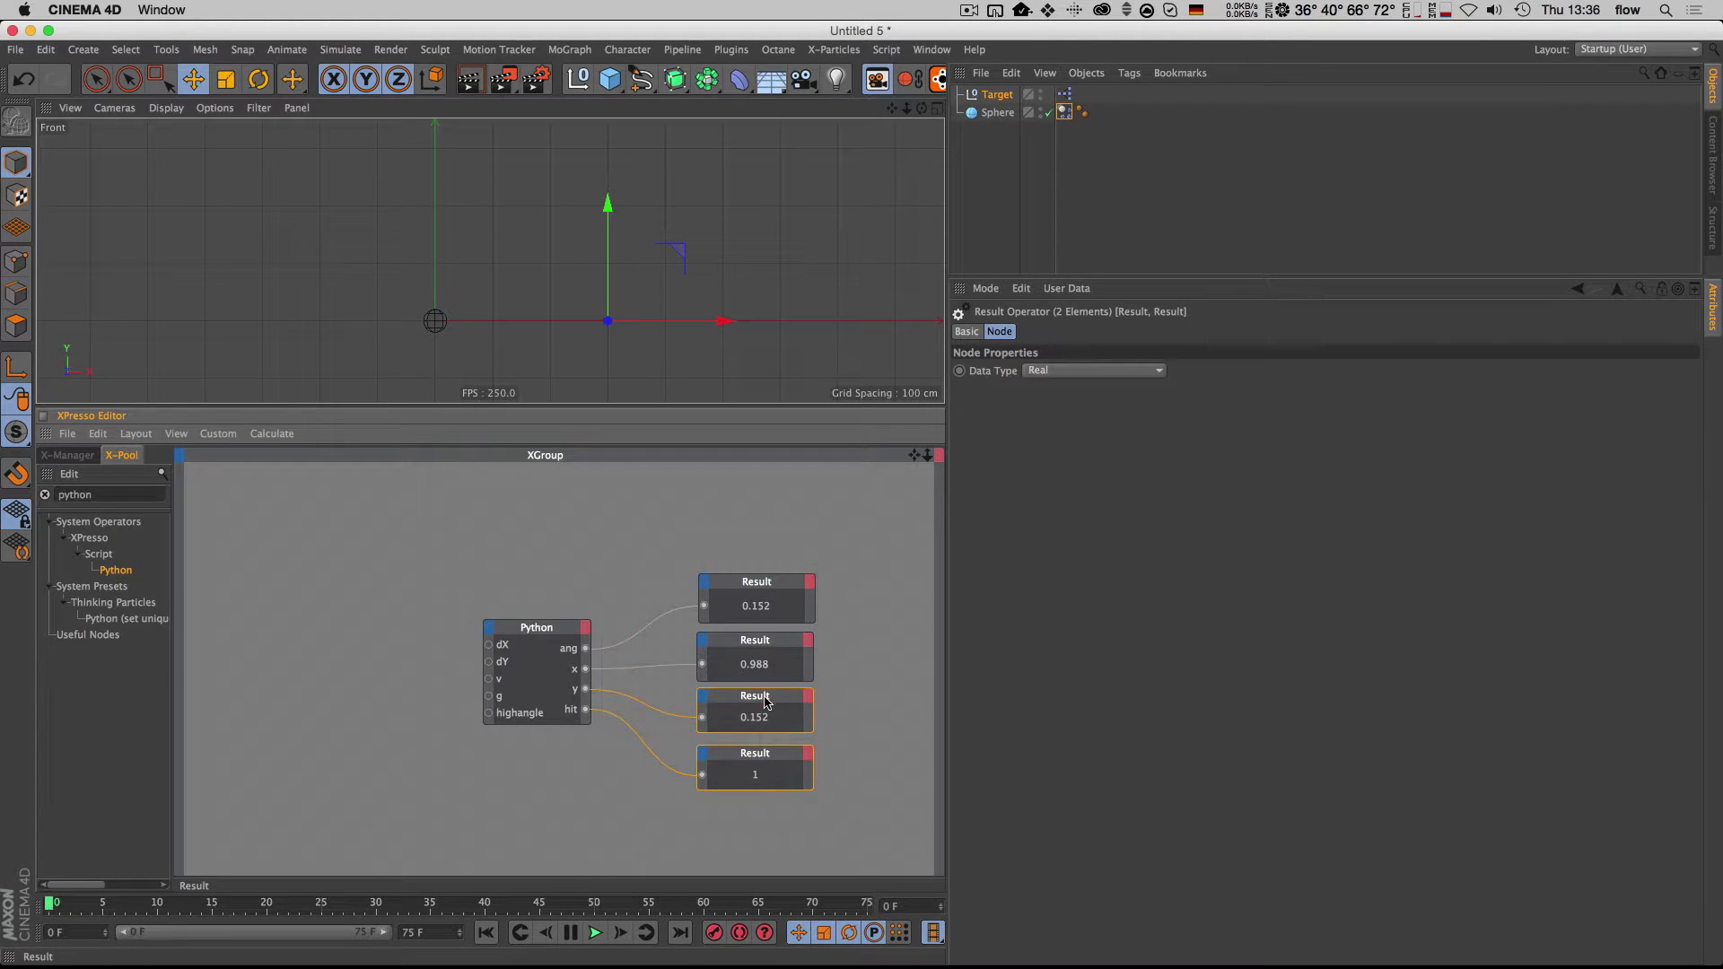
click(679, 576)
key(1)
drag(679, 576, 610, 578)
key(2)
key(1)
key(2)
click(582, 610)
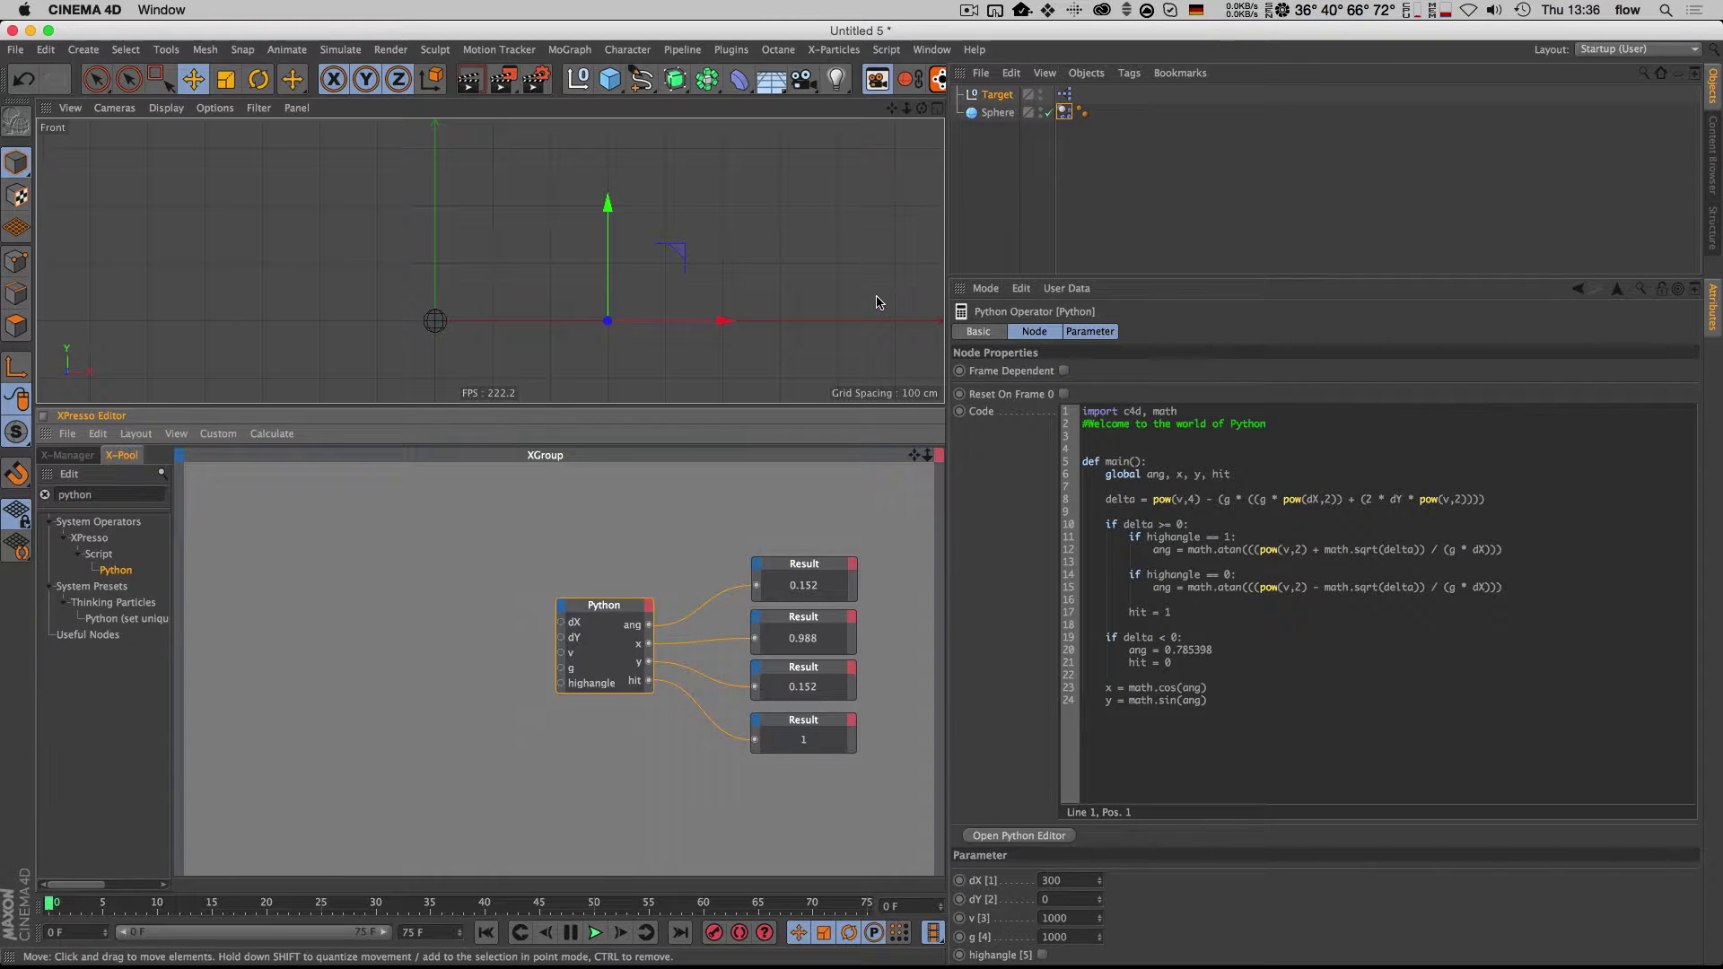
Step: Bring the Sphere and Target objects into the XGroup as nodes, placing Sphere above Target on the input side of the Python node
drag(1012, 144, 320, 620)
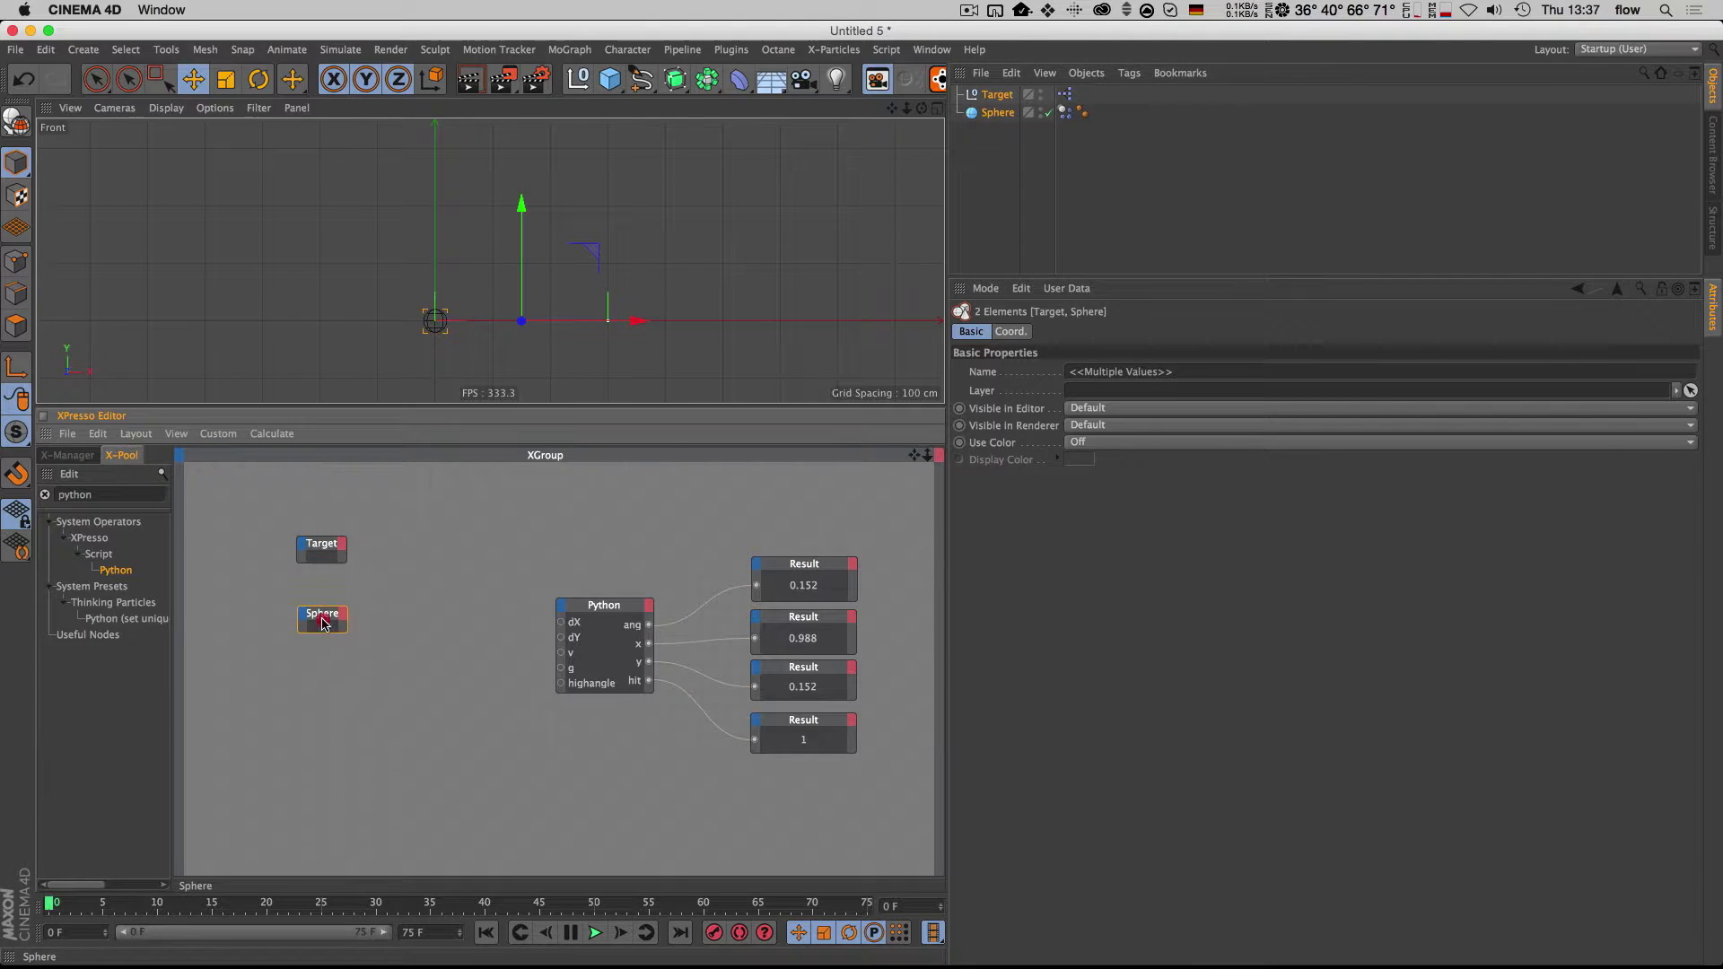
drag(324, 545, 313, 680)
click(319, 608)
drag(319, 609, 297, 555)
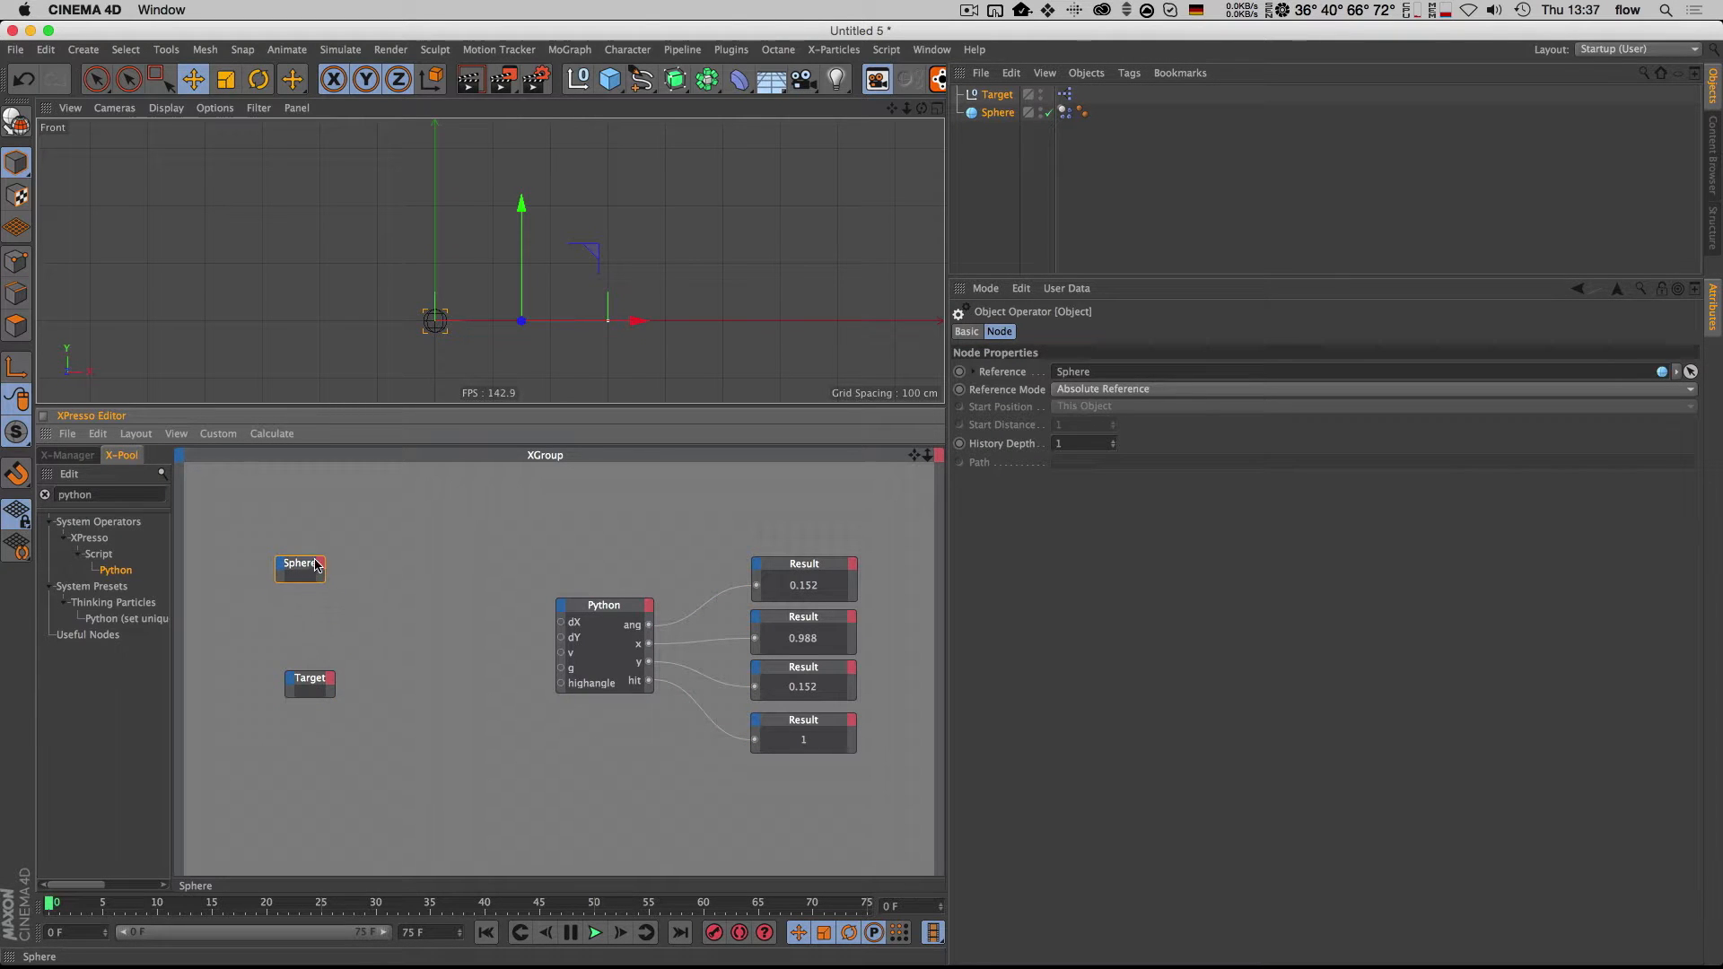
Step: Add a Global Position output port to both the Sphere node and the Target node
click(321, 566)
mouse_move(377, 590)
mouse_move(539, 608)
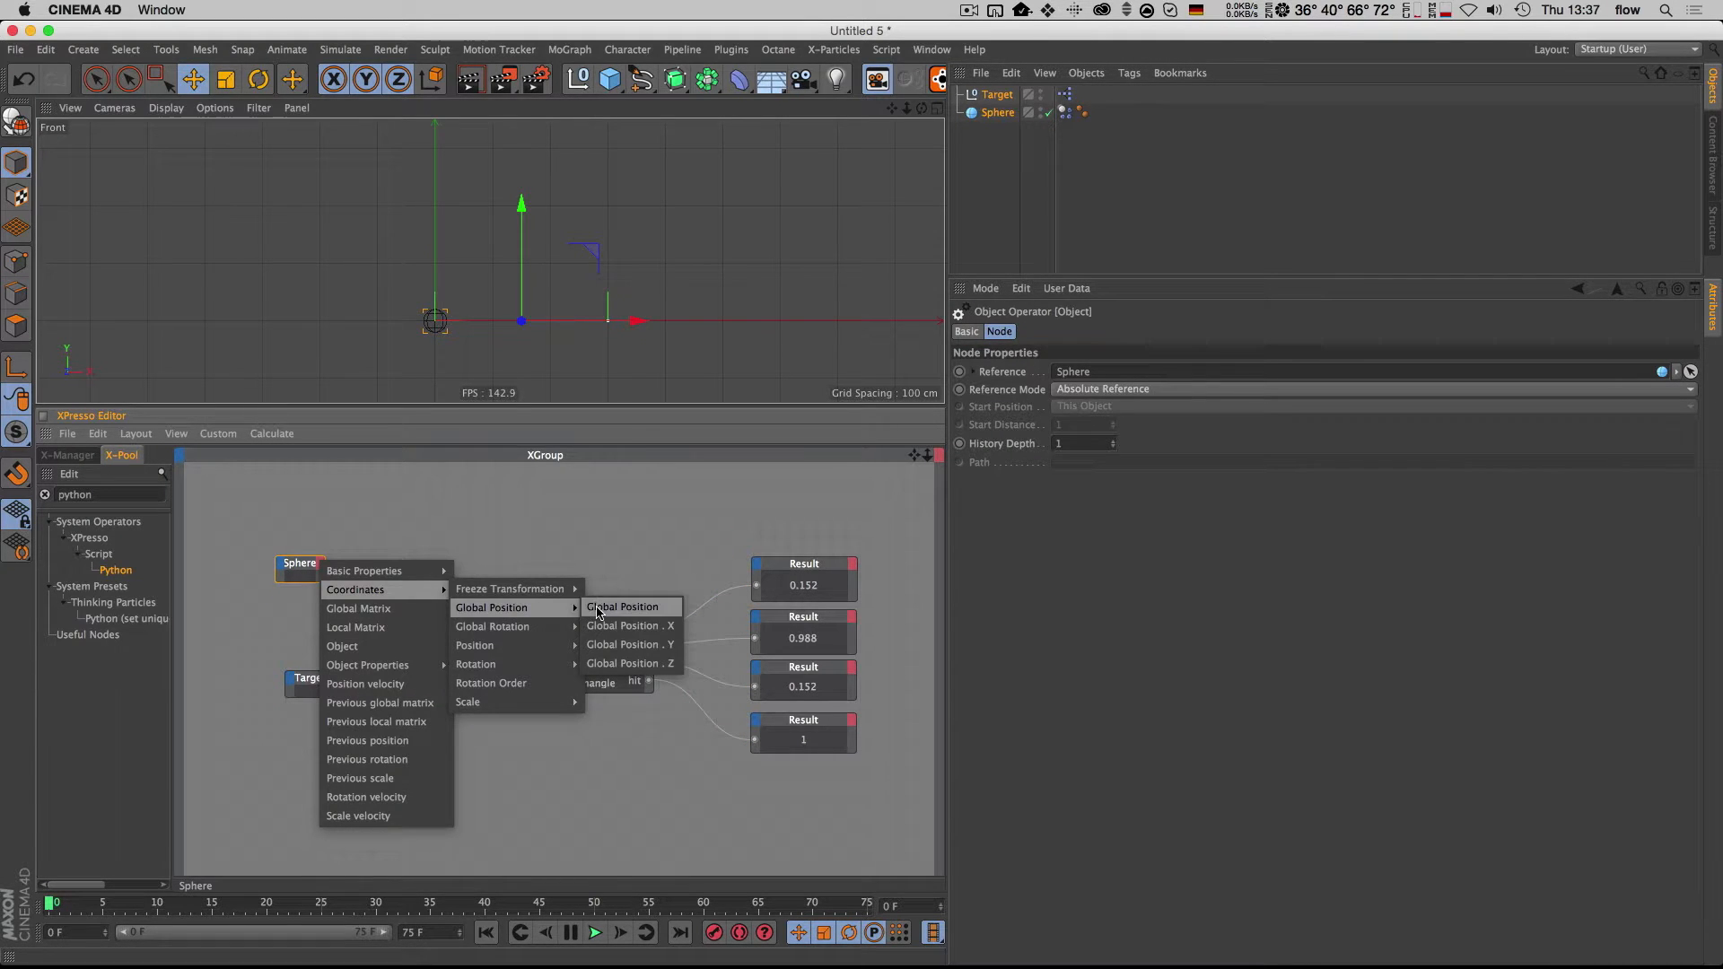
click(622, 607)
click(331, 681)
mouse_move(386, 709)
mouse_move(538, 725)
click(630, 729)
Step: Expand the Sphere and Target nodes to show their full port names and move both farther from the Python node
super+click(297, 566)
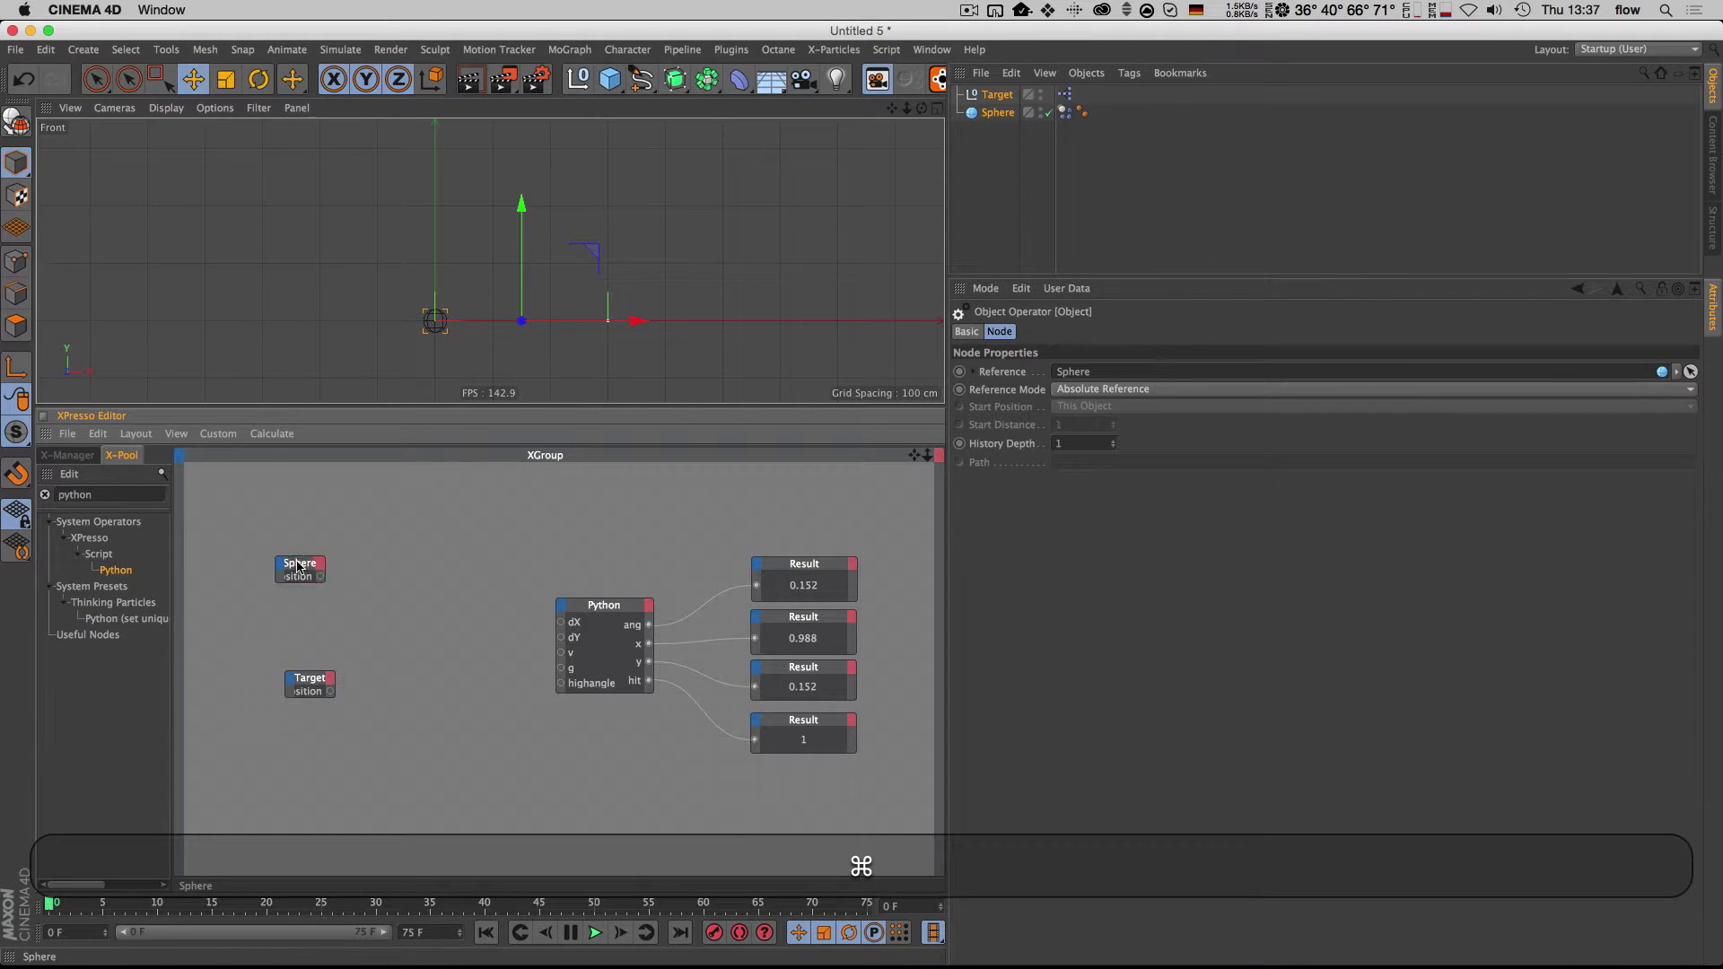
super+click(315, 683)
key(2)
mouse_move(332, 665)
mouse_down()
mouse_move(397, 665)
mouse_move(334, 679)
mouse_up()
key(1)
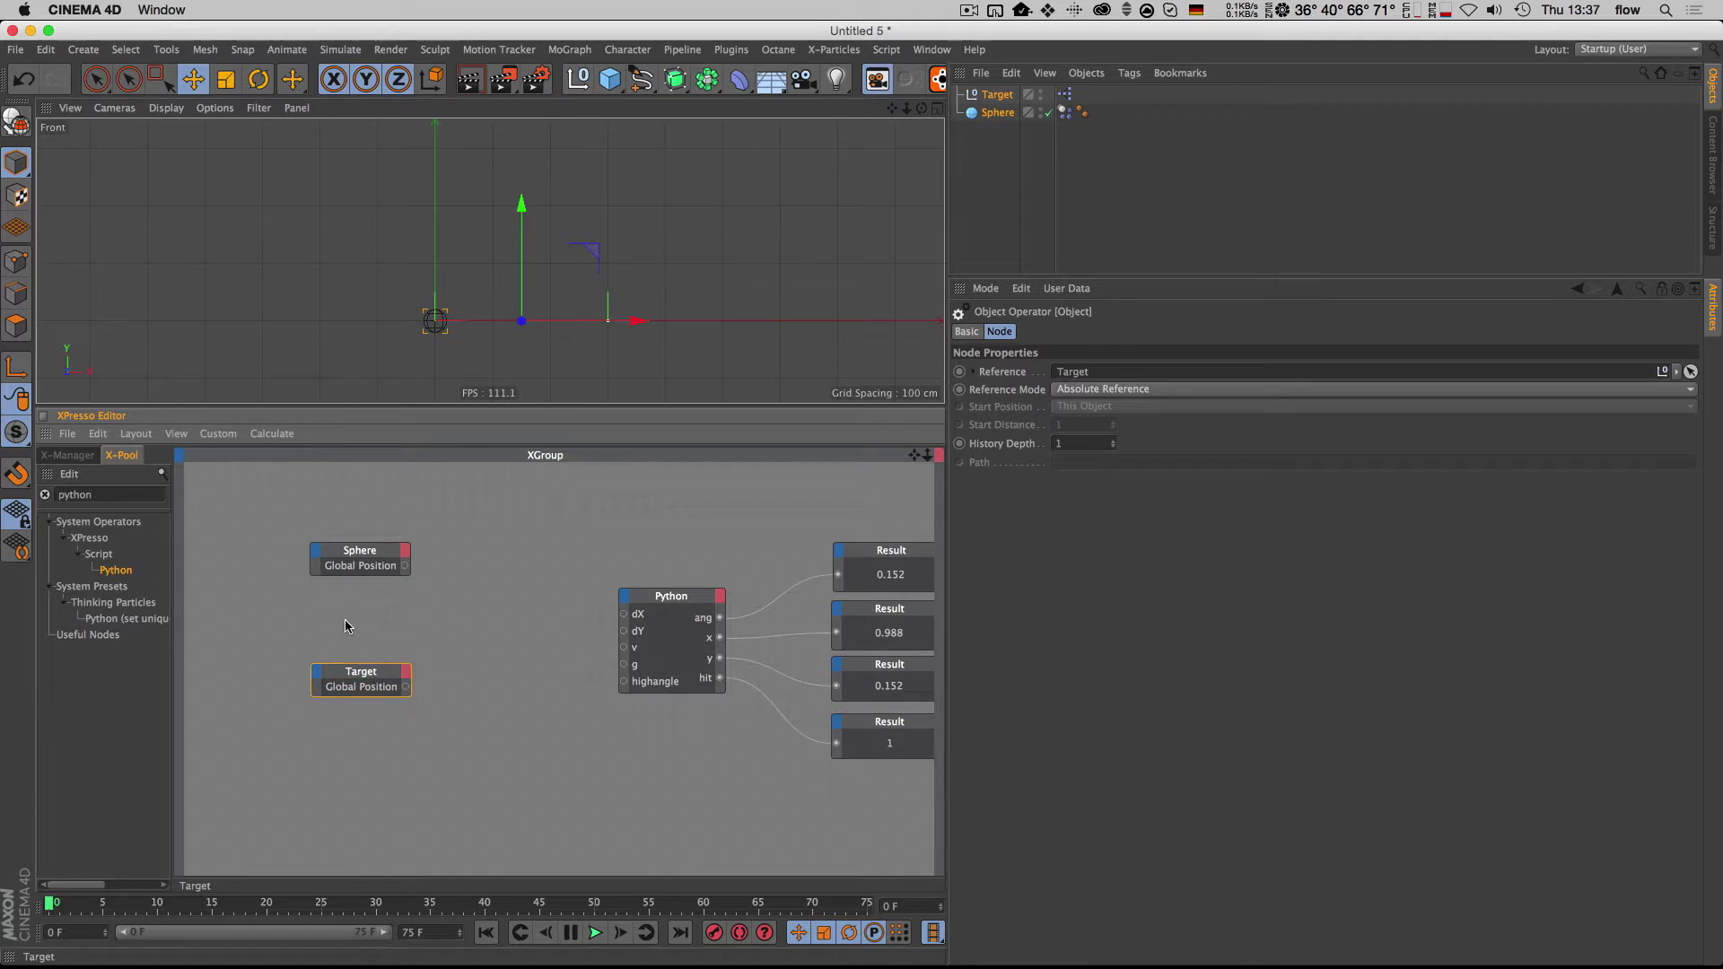
shift+click(371, 554)
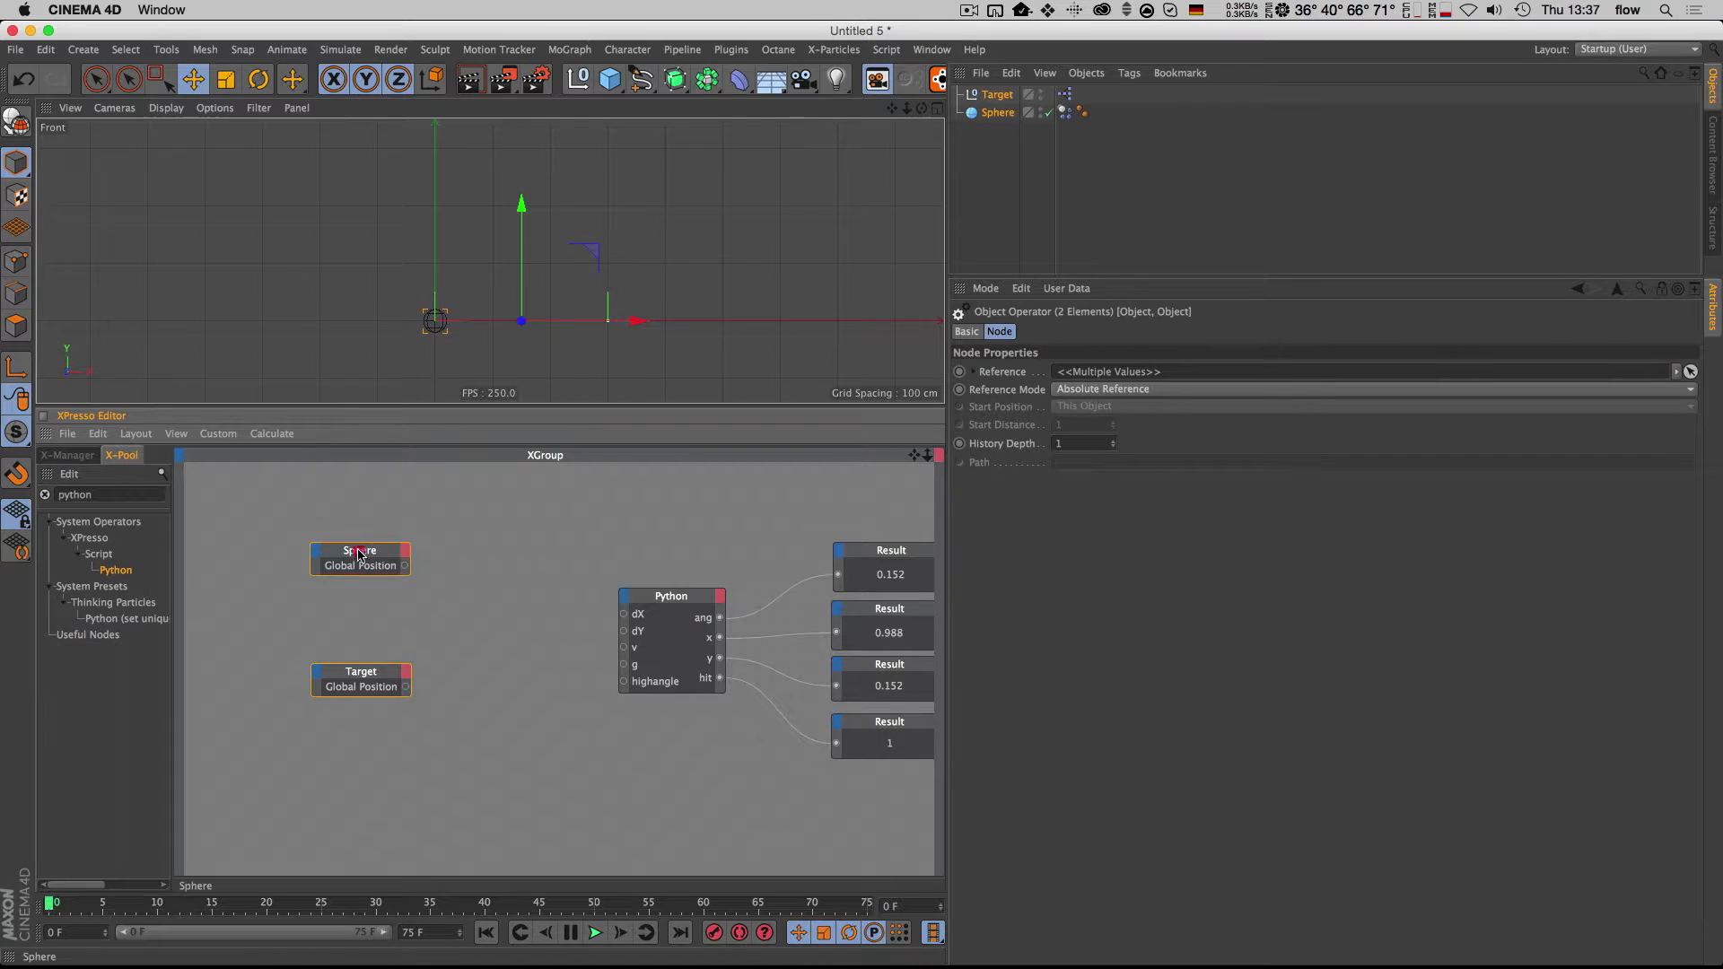
drag(361, 554, 289, 556)
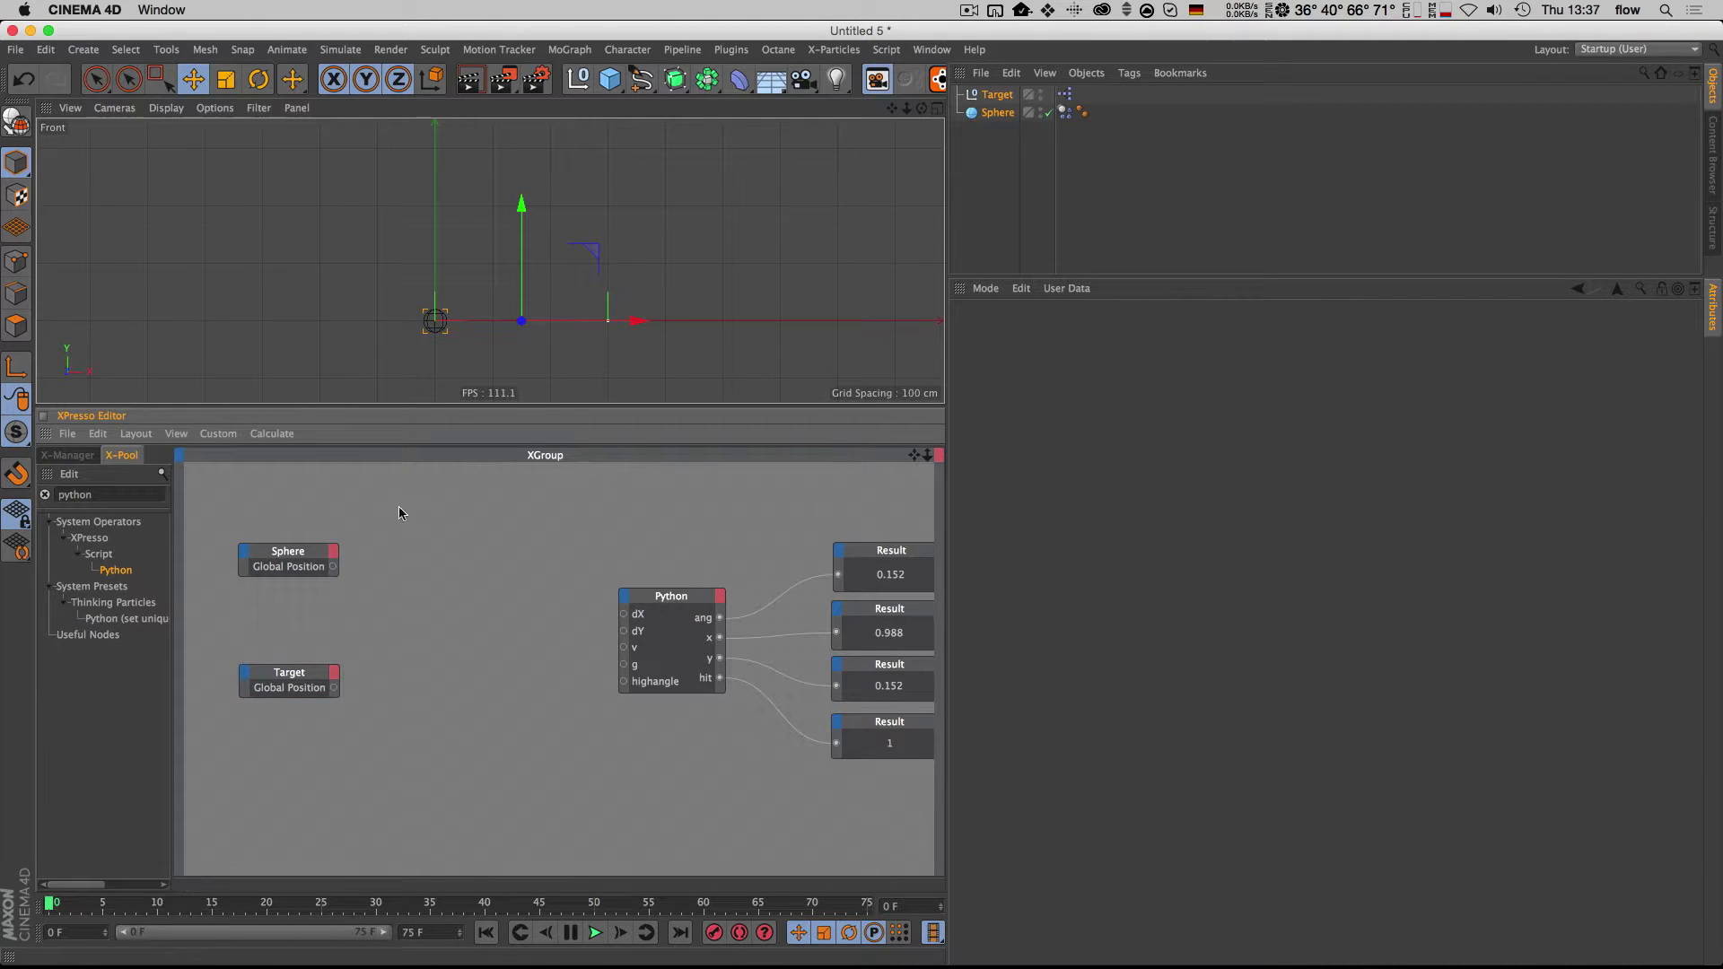
click(333, 551)
mouse_move(408, 580)
mouse_move(535, 598)
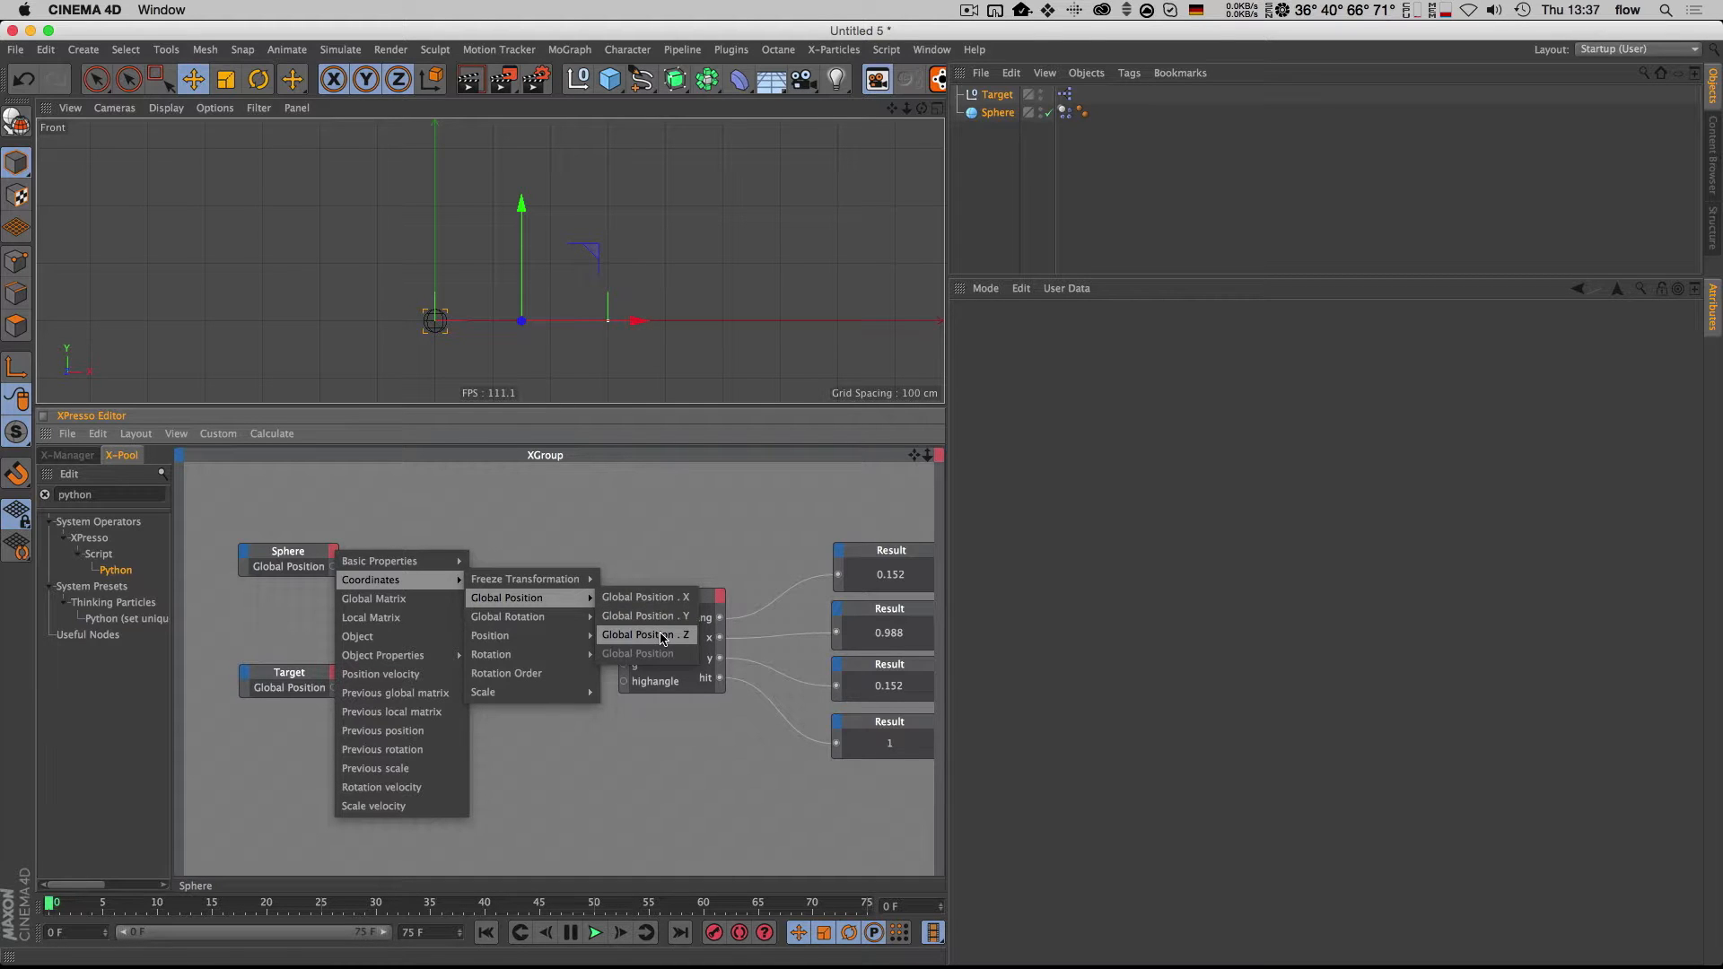
click(583, 549)
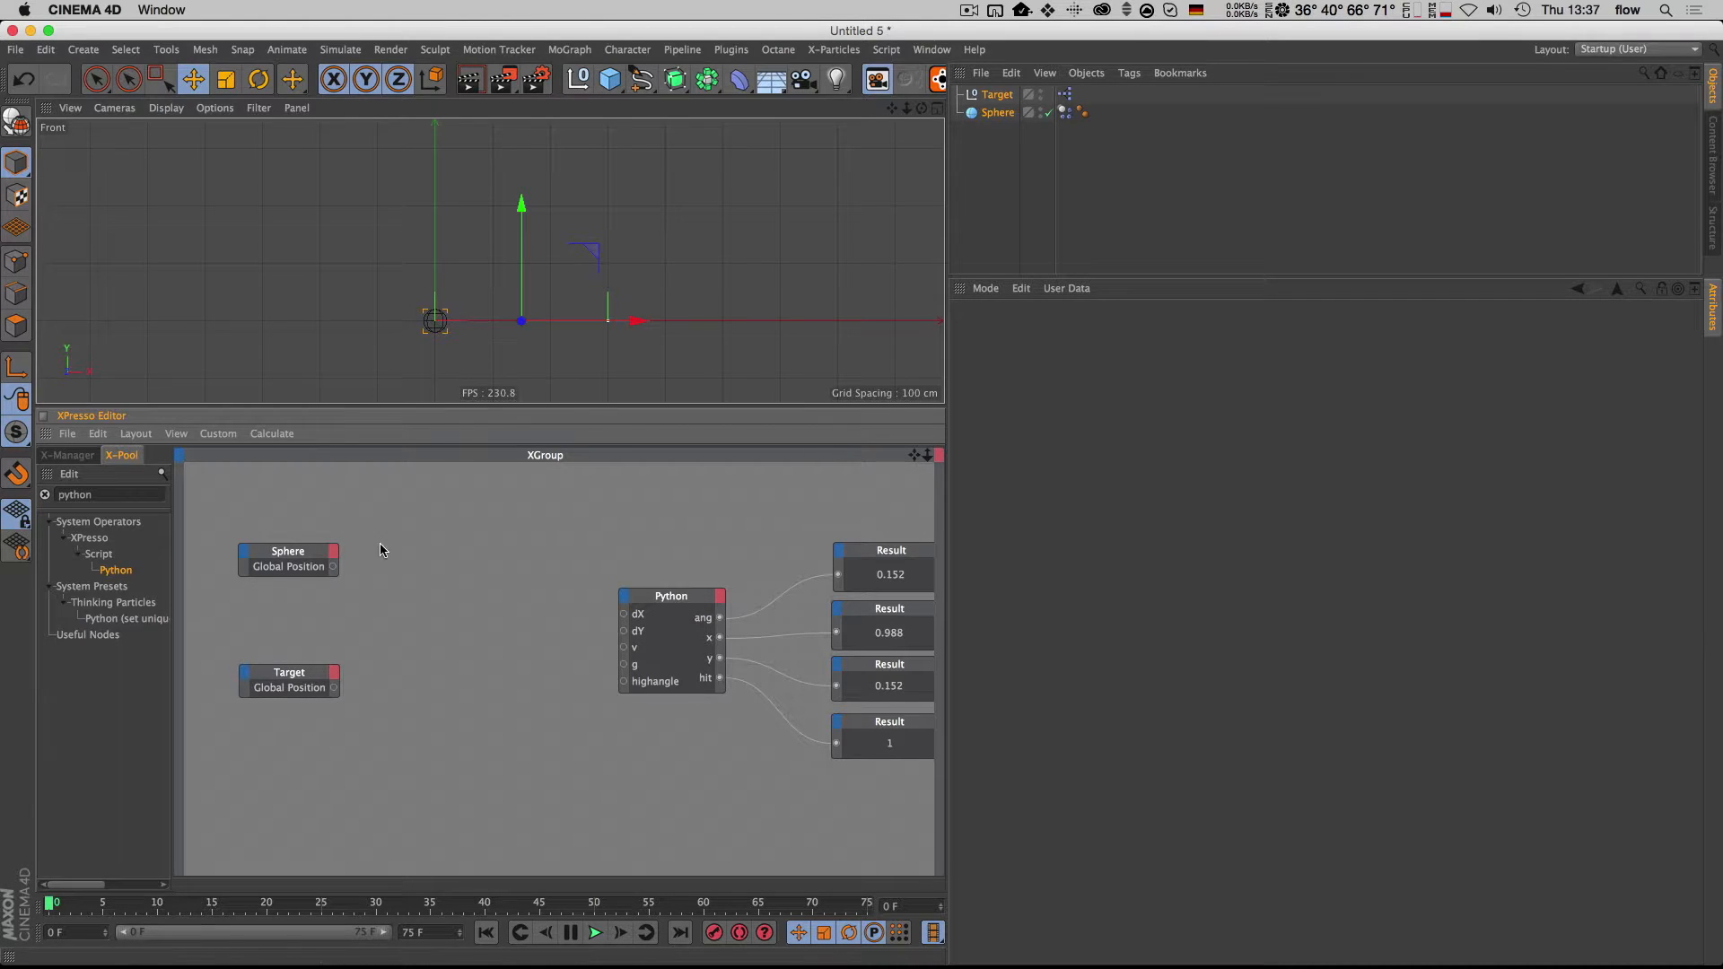
Step: Add Vector2Reals and Reals2Vector nodes after Sphere, feeding in its Global Position and passing only X and Z between them
double_click(103, 493)
text(vecto)
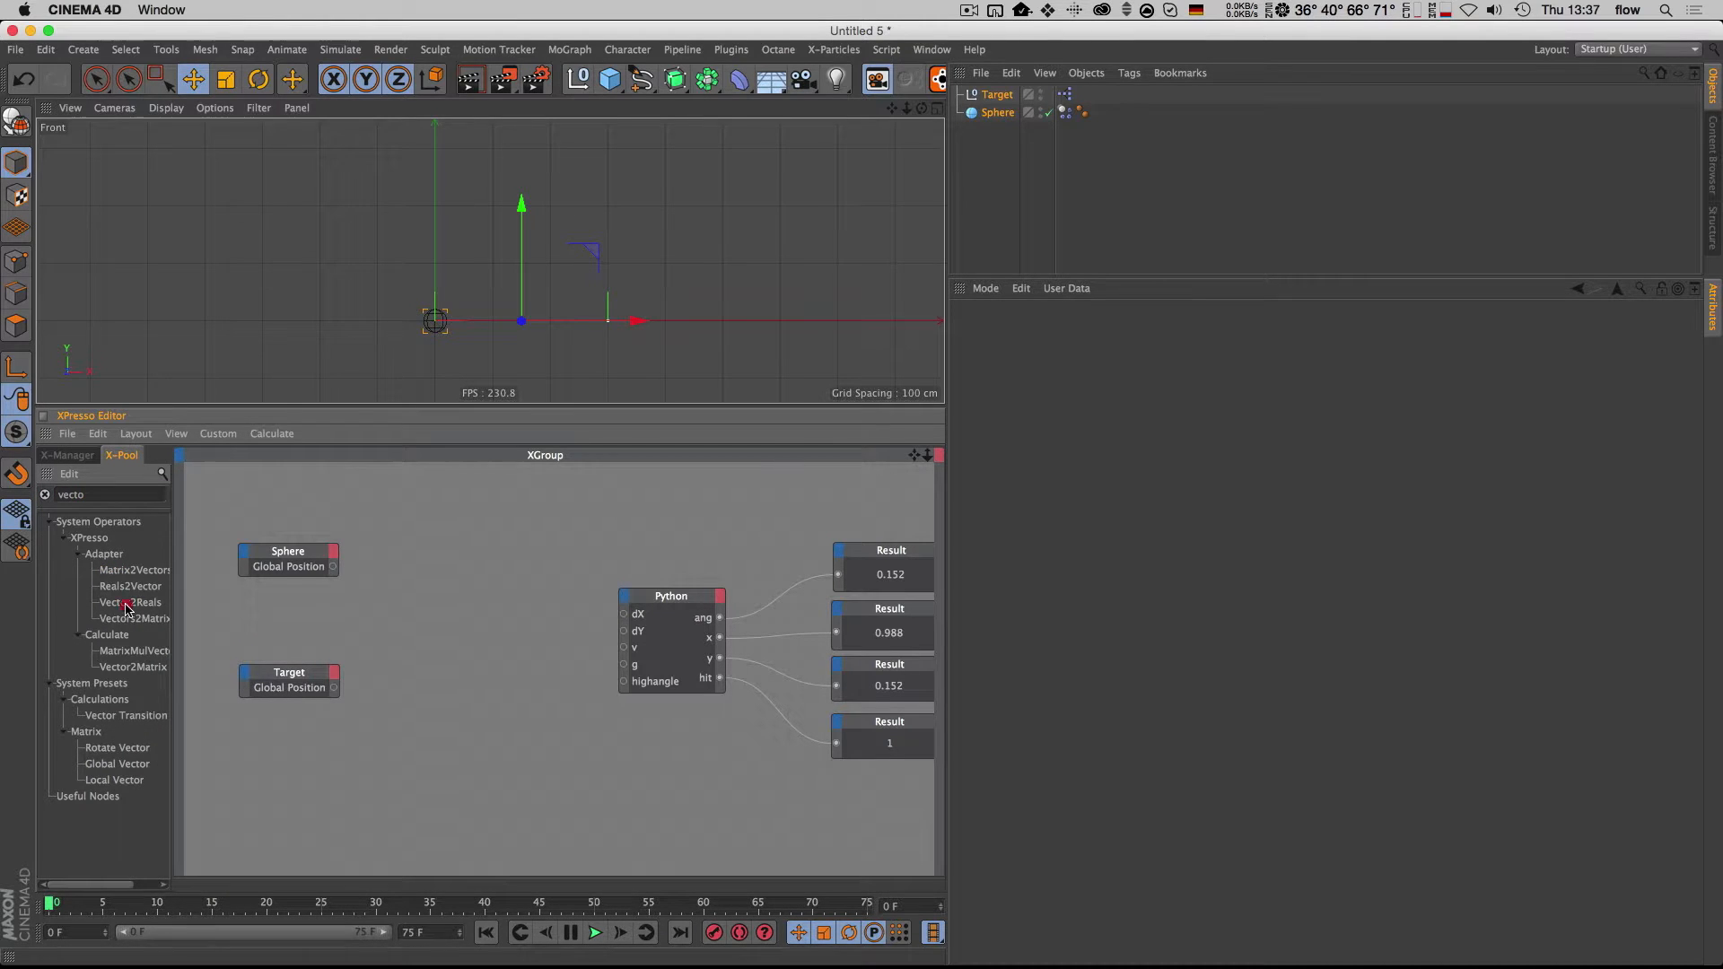
drag(126, 608, 411, 550)
drag(142, 590, 535, 531)
drag(375, 560, 374, 558)
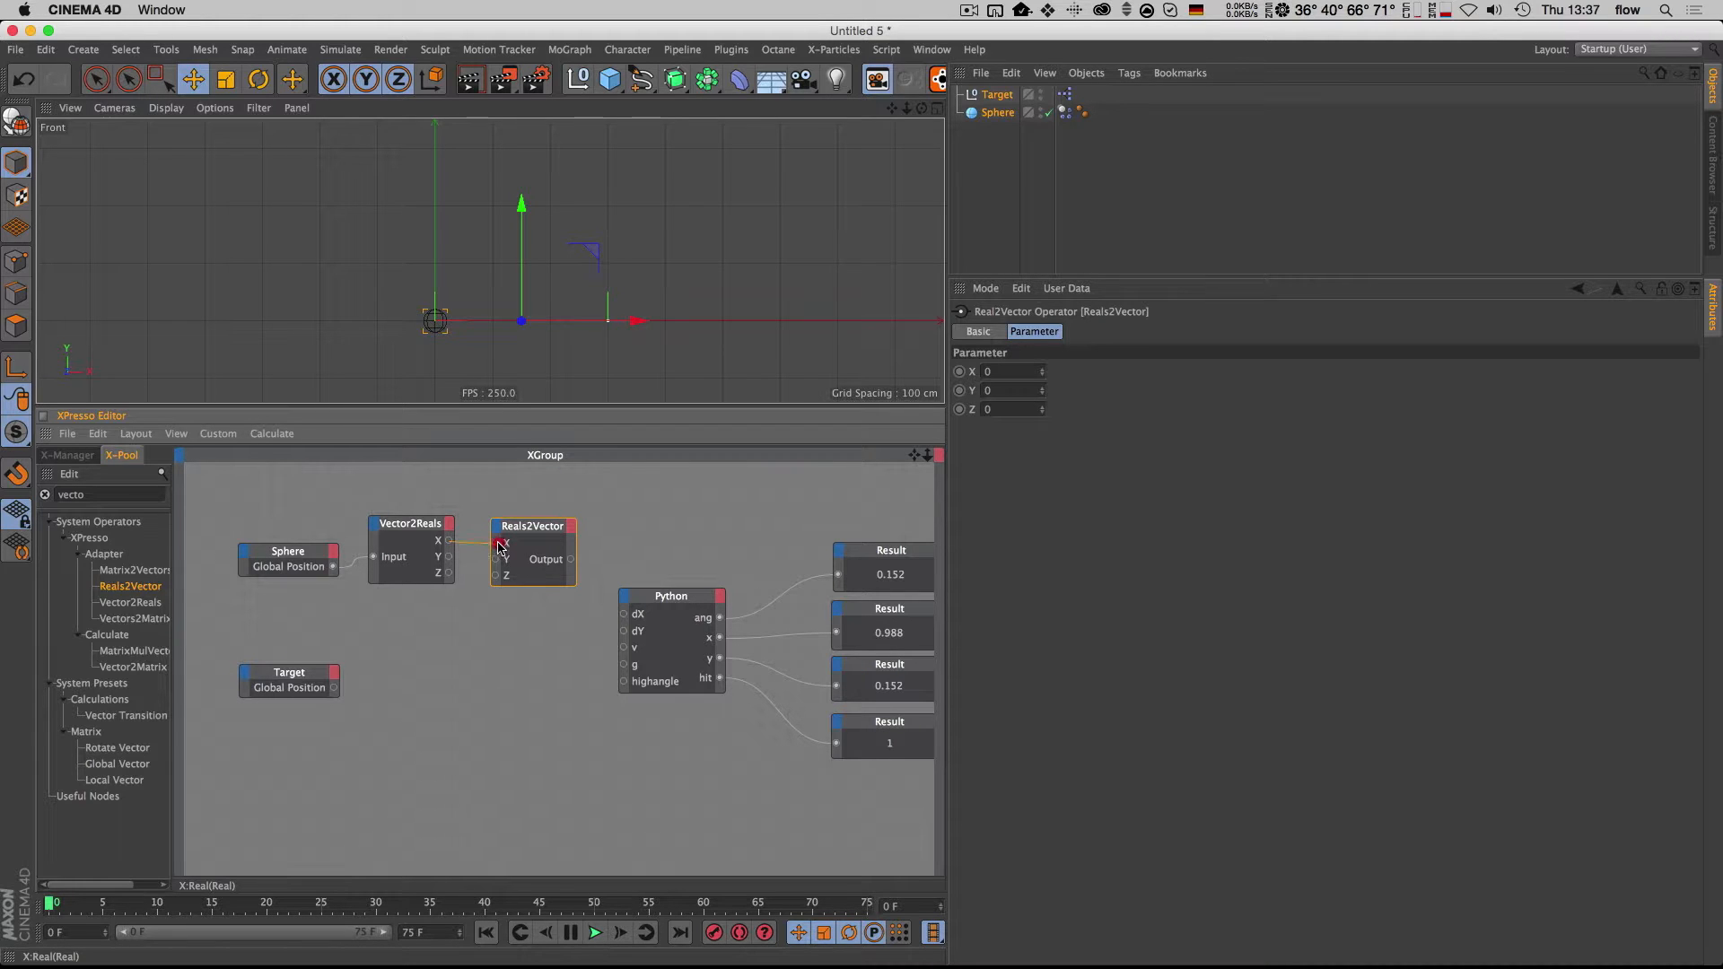
drag(498, 545, 496, 577)
Step: Duplicate the Vector2Reals and Reals2Vector pair below the original and connect the Target's Global Position to the copy
drag(427, 622, 520, 650)
drag(334, 688, 364, 662)
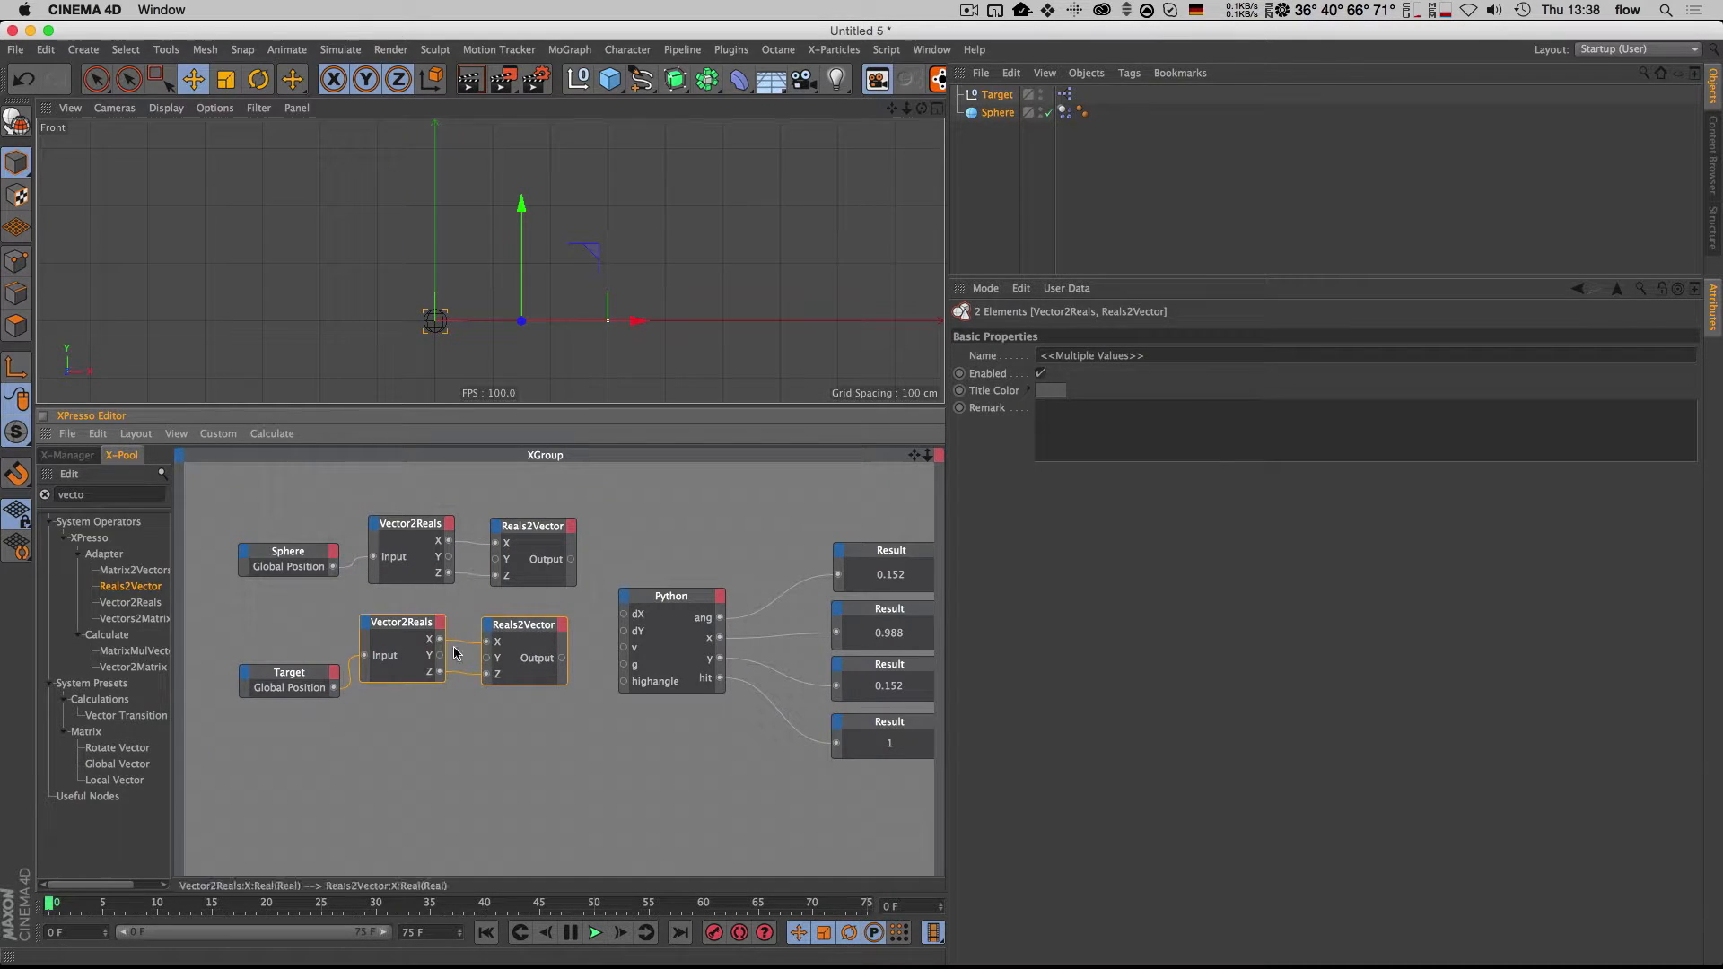
key(2)
drag(386, 725, 526, 618)
key(1)
Step: Move the Sphere and Target node chains farther from the Python node and tidy the positions of both Reals2Vector nodes
drag(282, 487, 512, 745)
drag(527, 551, 464, 551)
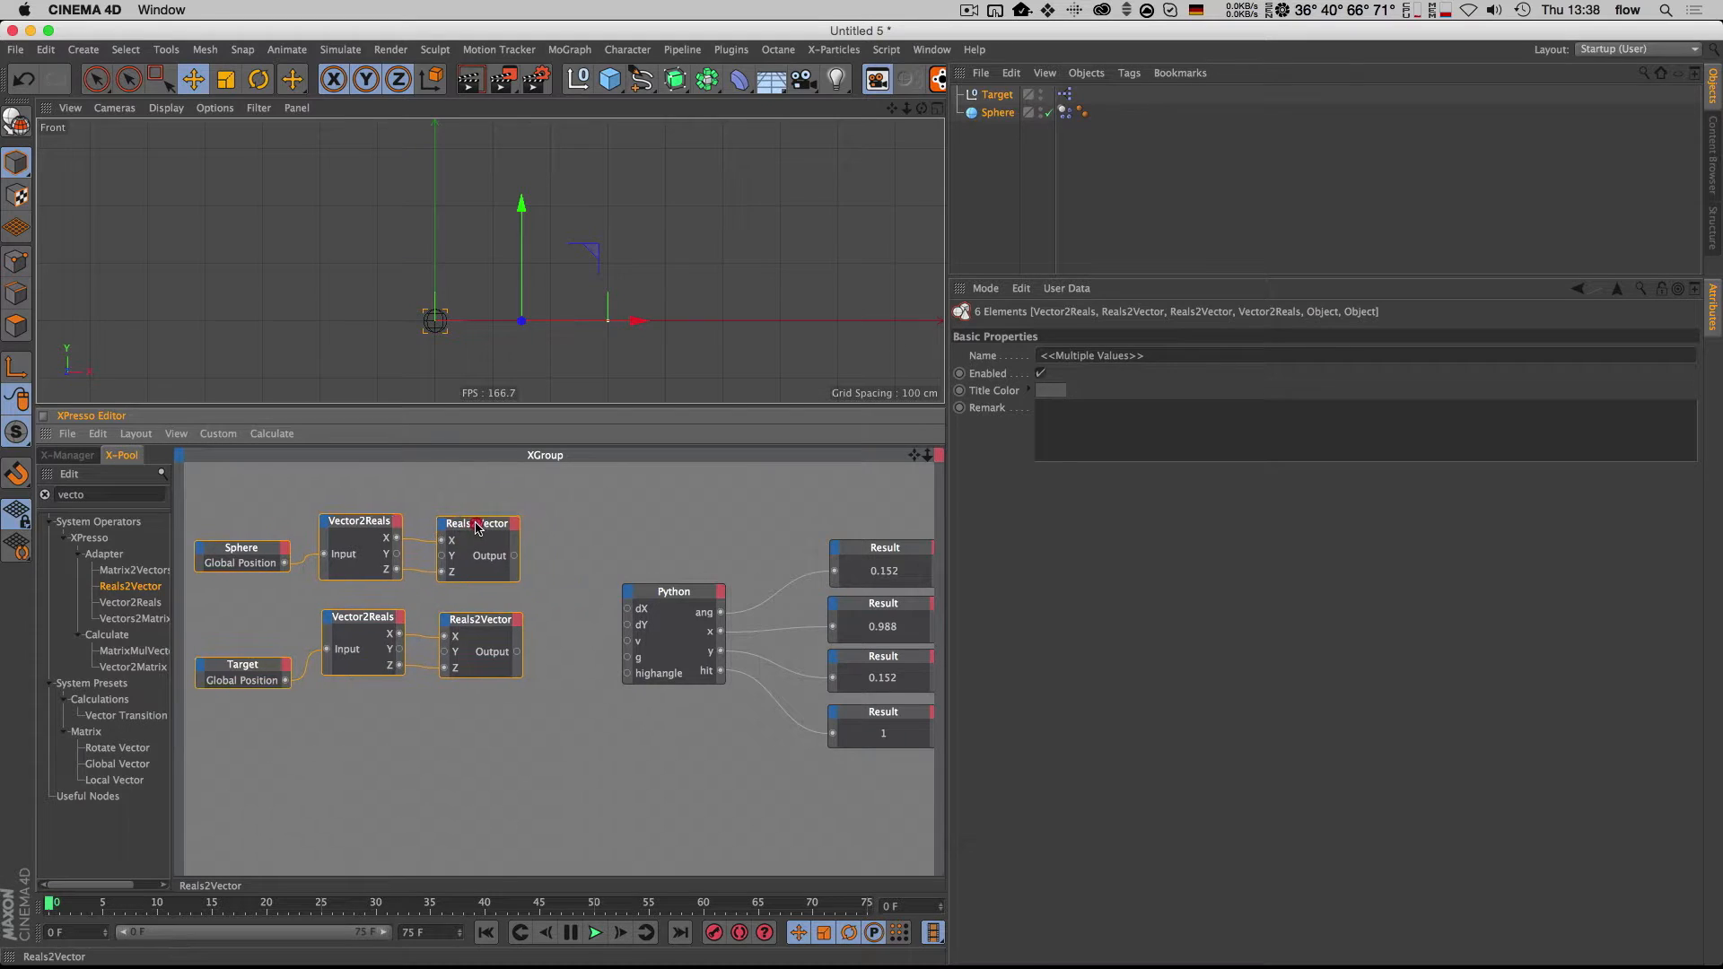
click(456, 534)
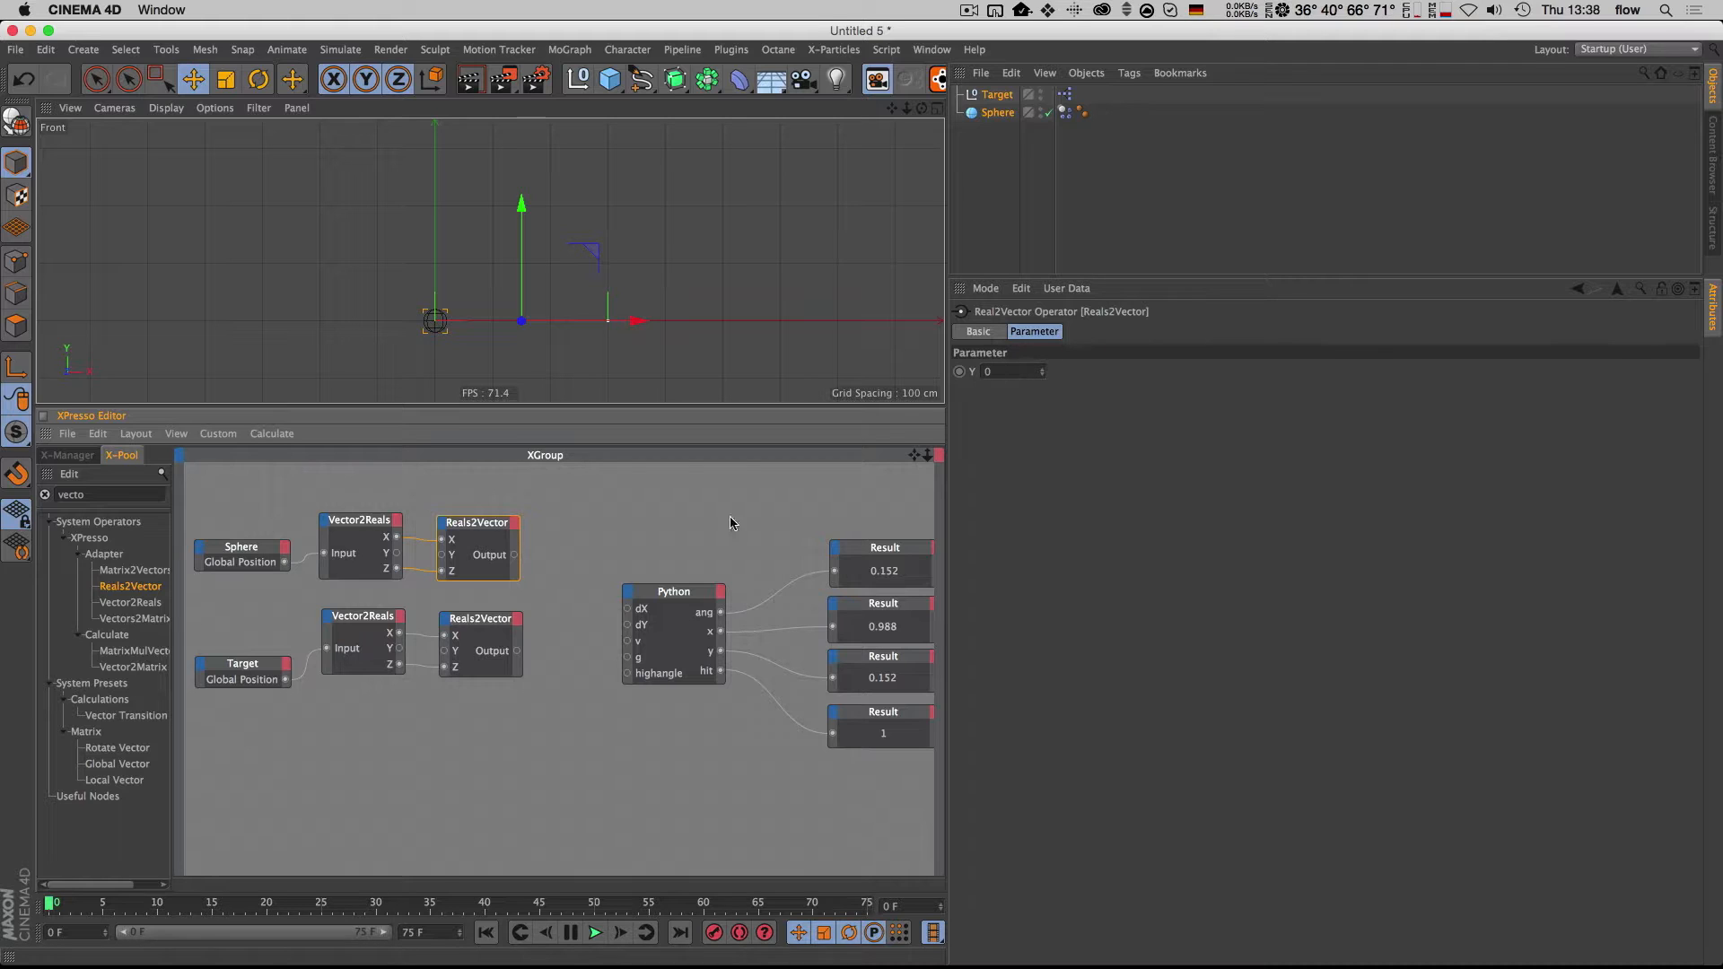
drag(486, 532, 482, 530)
click(488, 622)
drag(482, 622, 478, 618)
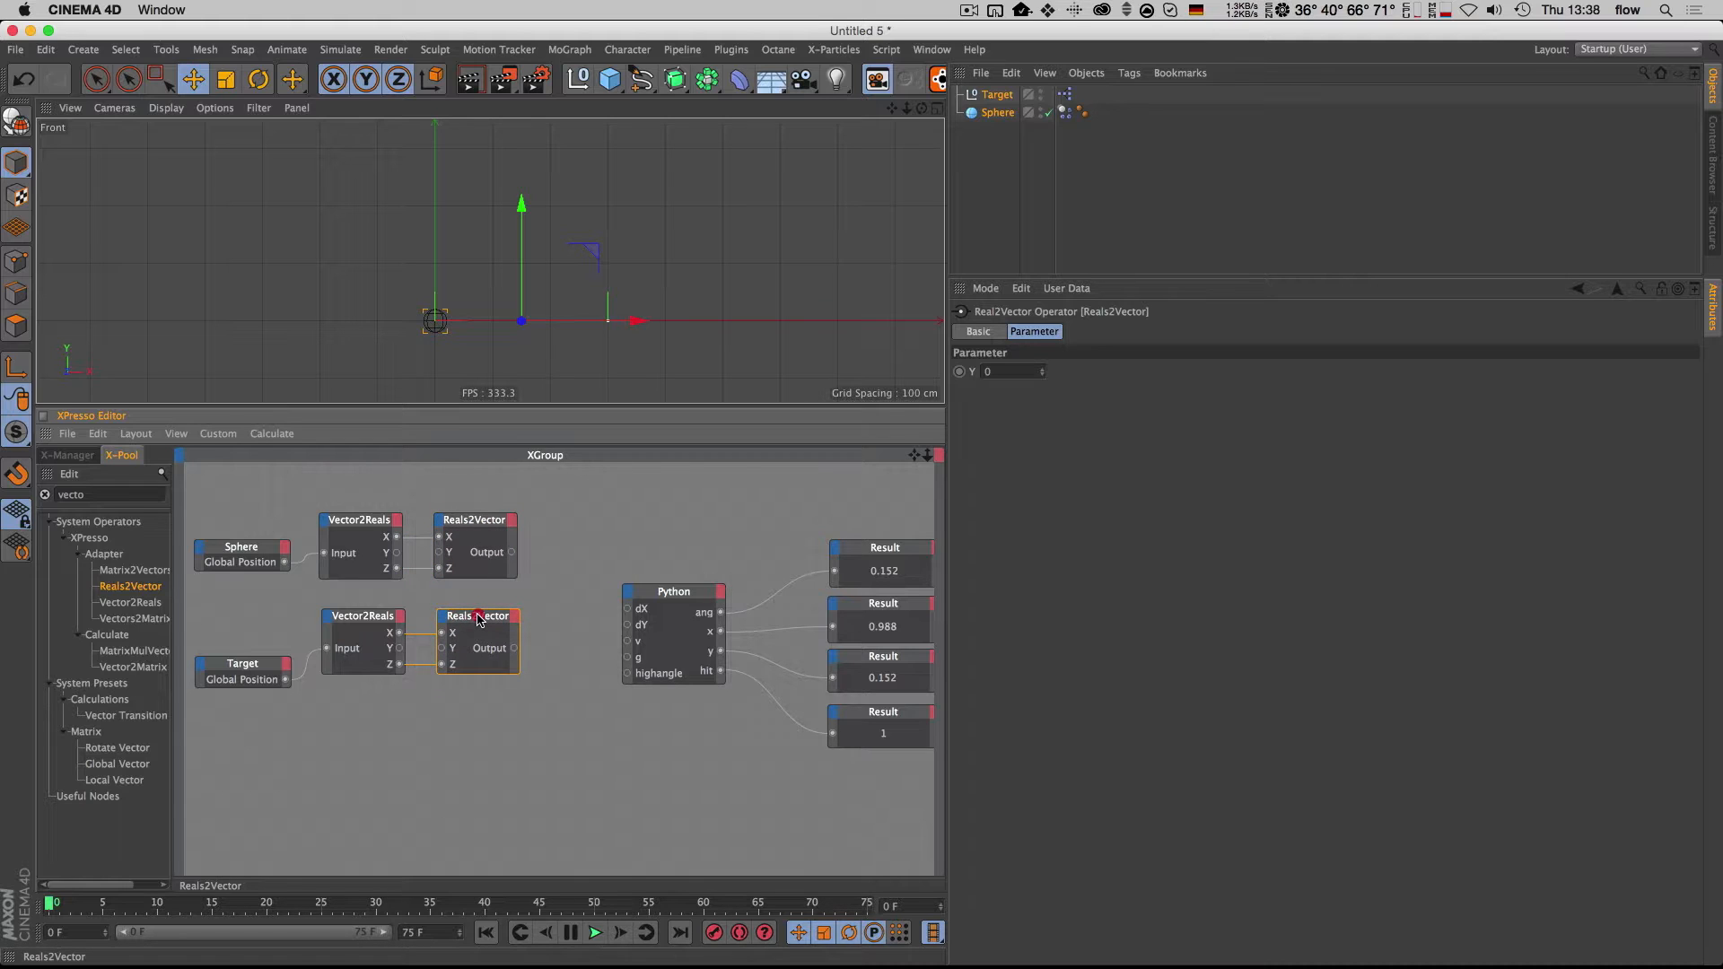
Step: Add a Distance node after the Reals2Vector nodes, widening the editor and spreading out the nodes to make room
drag(86, 495, 7, 495)
text(distan)
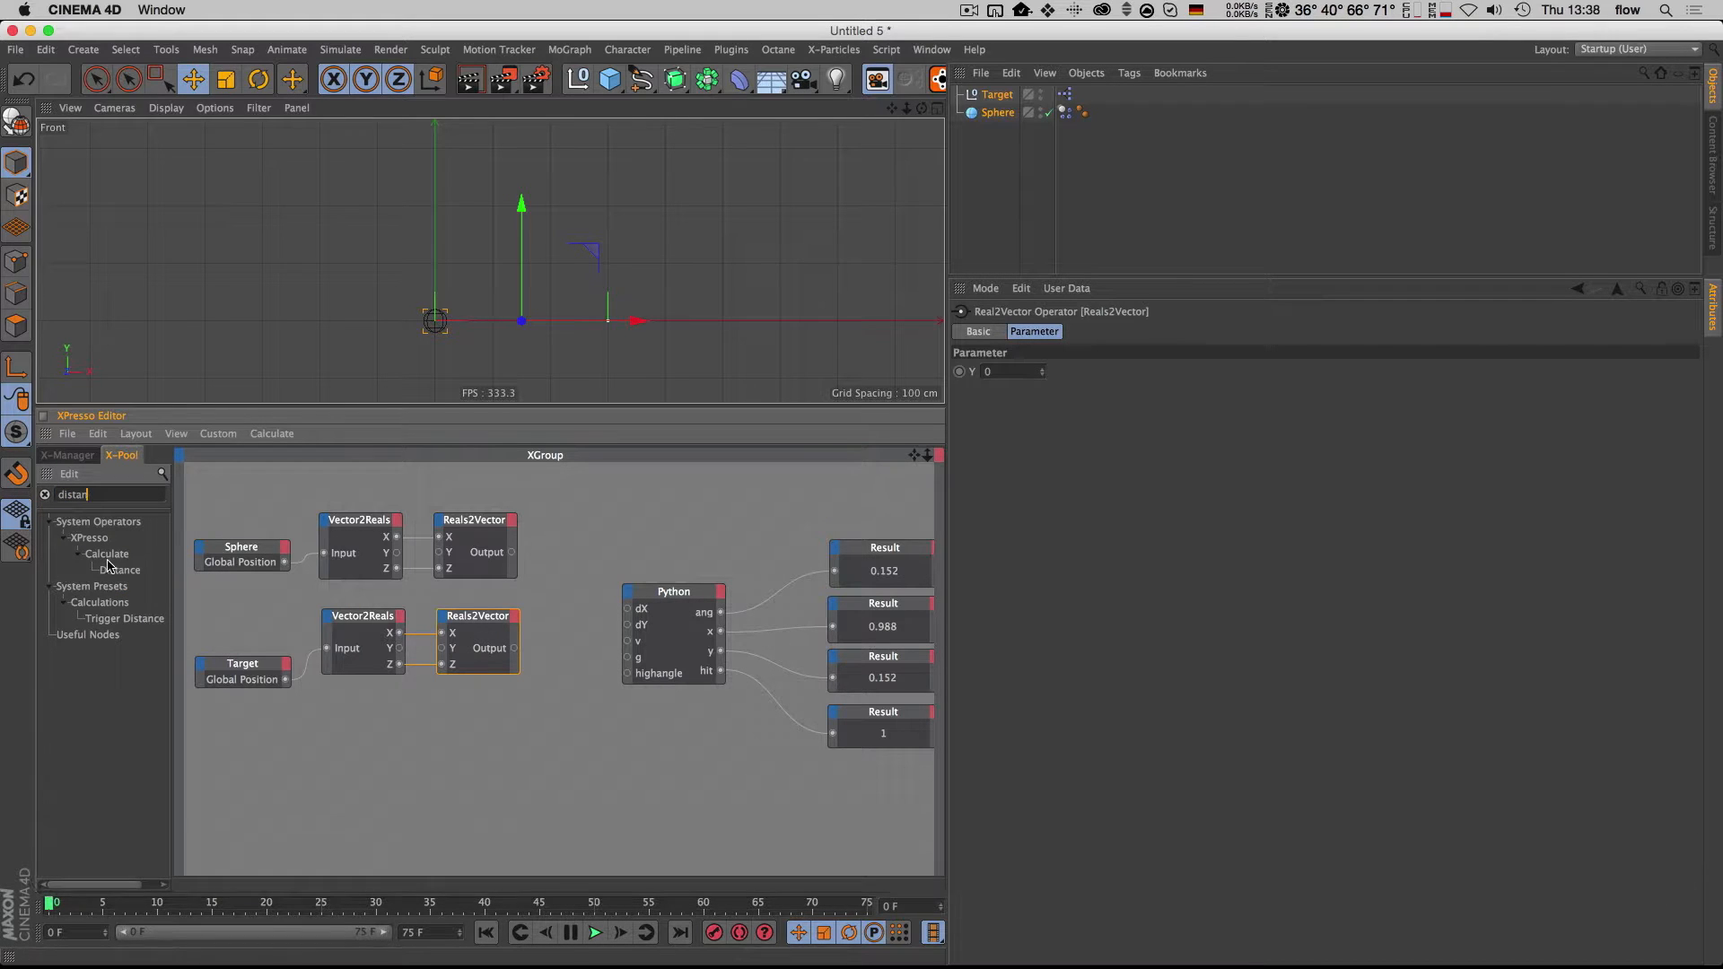
drag(110, 570, 608, 550)
key(1)
key(2)
drag(947, 636, 1322, 635)
drag(401, 520, 873, 743)
drag(753, 525, 697, 560)
Step: Connect both Reals2Vector outputs to the Distance node's inputs and its output to the Python node's dX input
click(628, 529)
drag(584, 550, 594, 652)
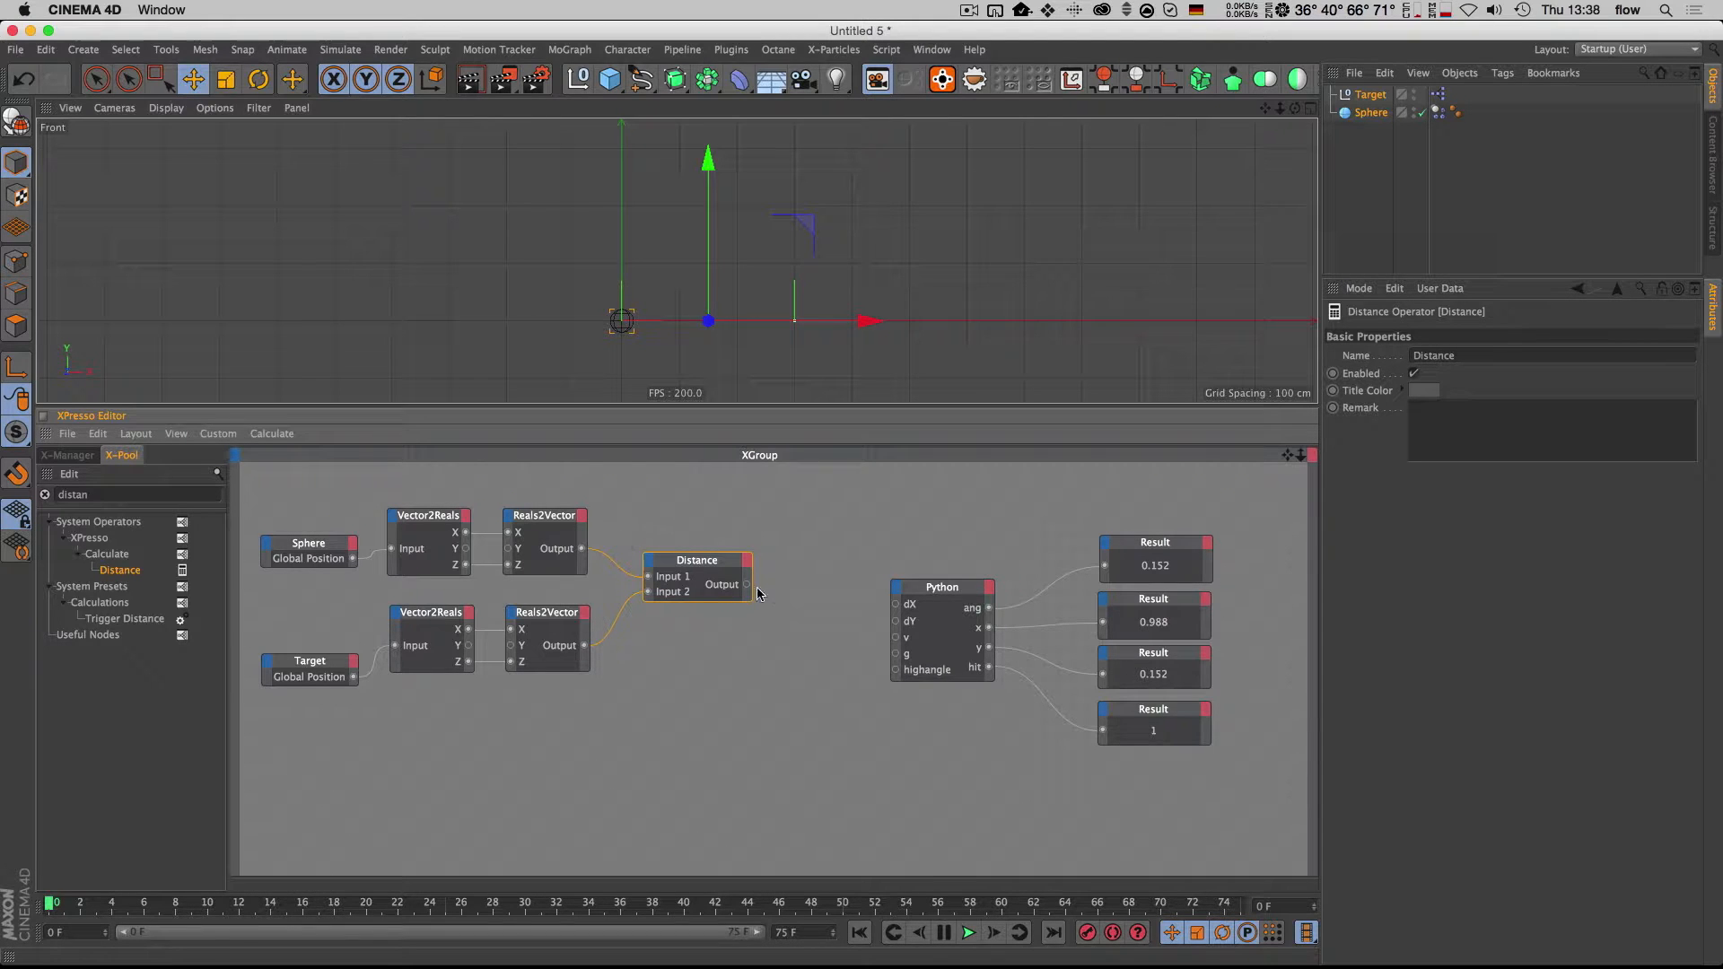
drag(748, 585, 889, 616)
Step: Line up the Sphere and Target nodes with their respective Vector2Reals nodes
drag(313, 666, 311, 635)
drag(320, 544, 323, 536)
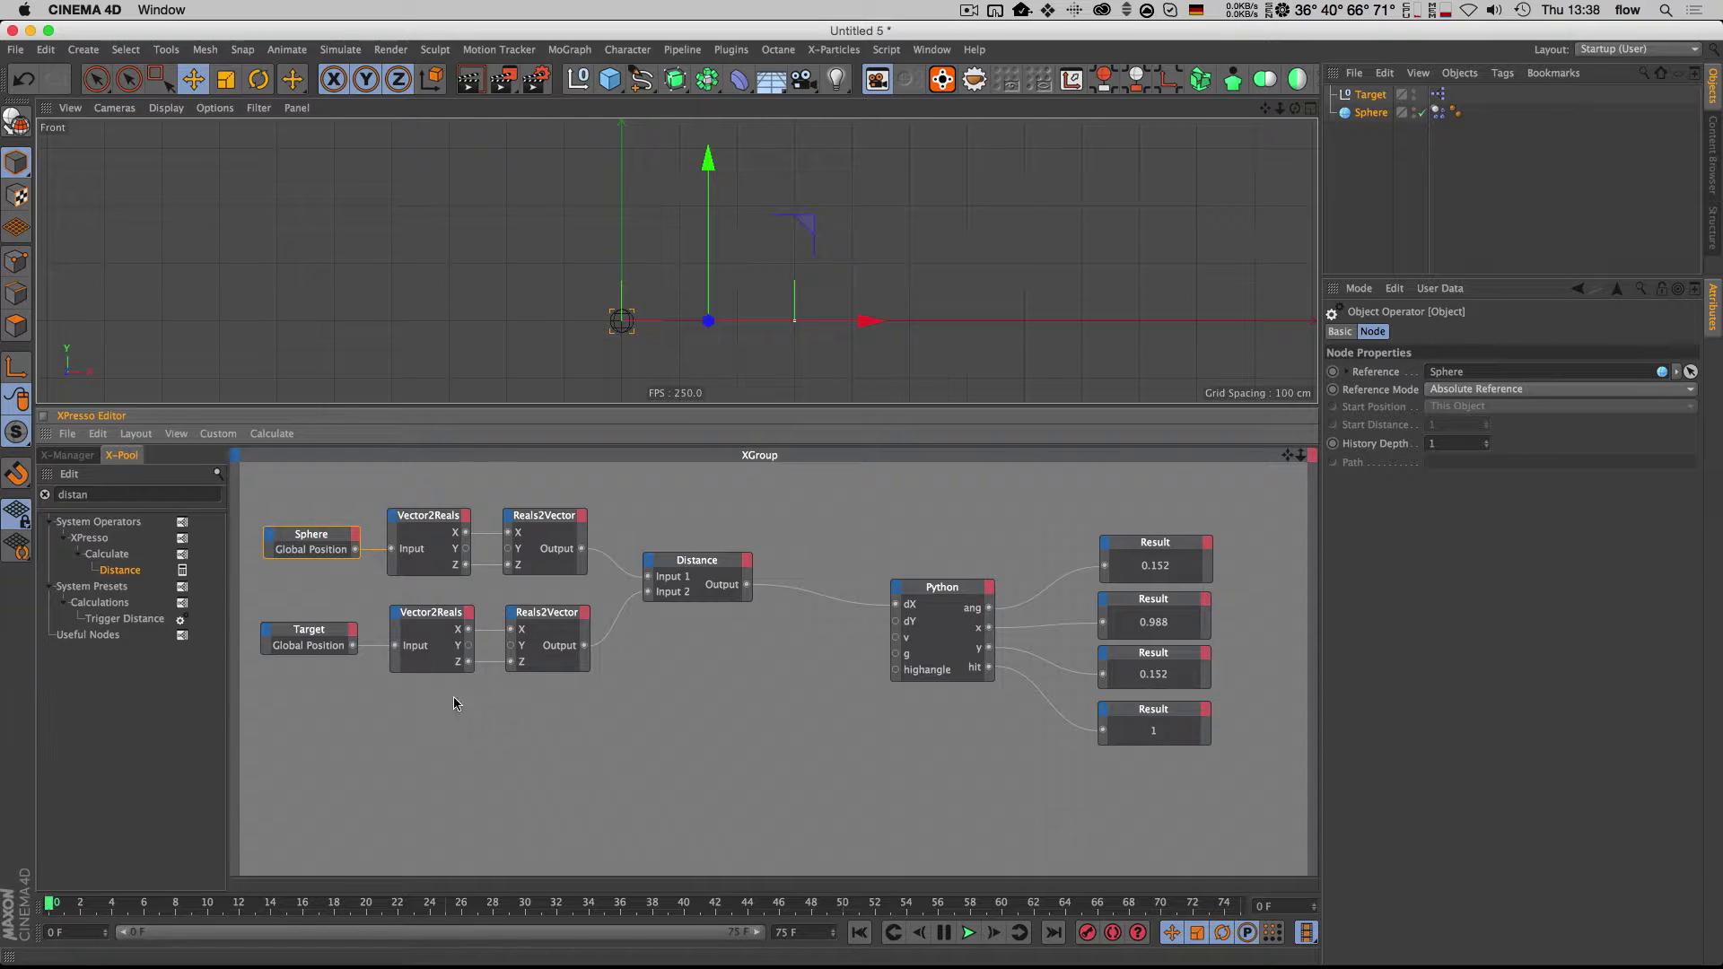
click(698, 654)
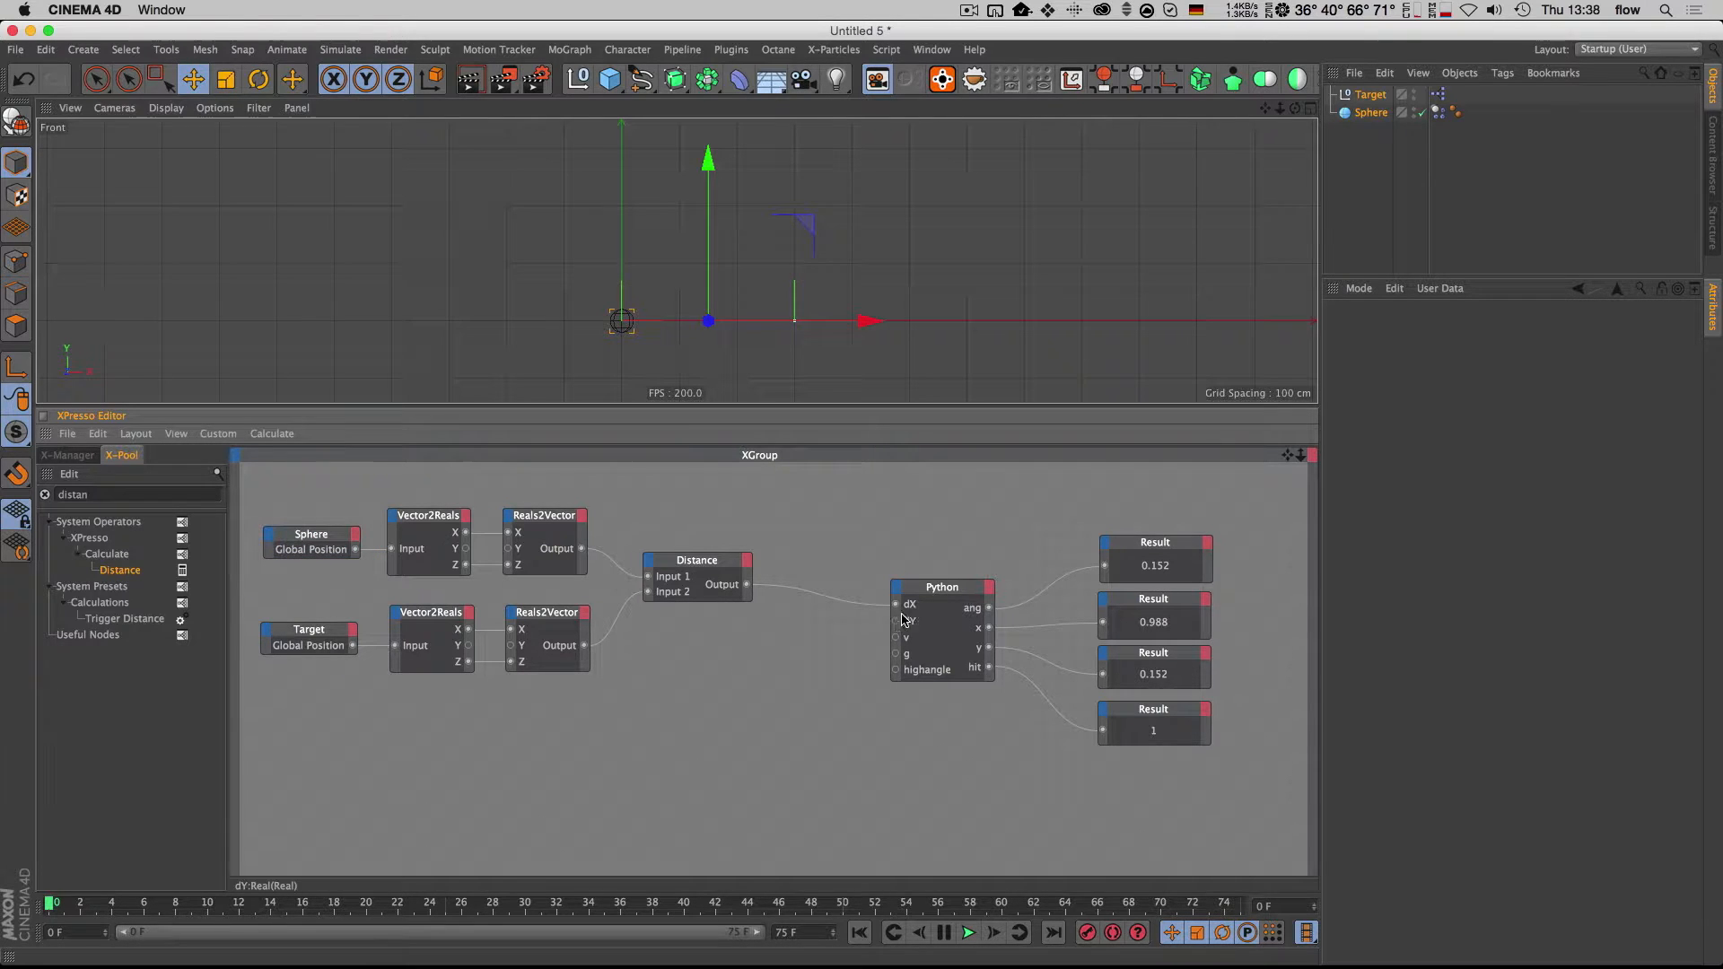
Step: Add a Math node set to Subtract and connect the Y outputs of both Vector2Reals nodes to its inputs
scroll(700, 583, down, 1)
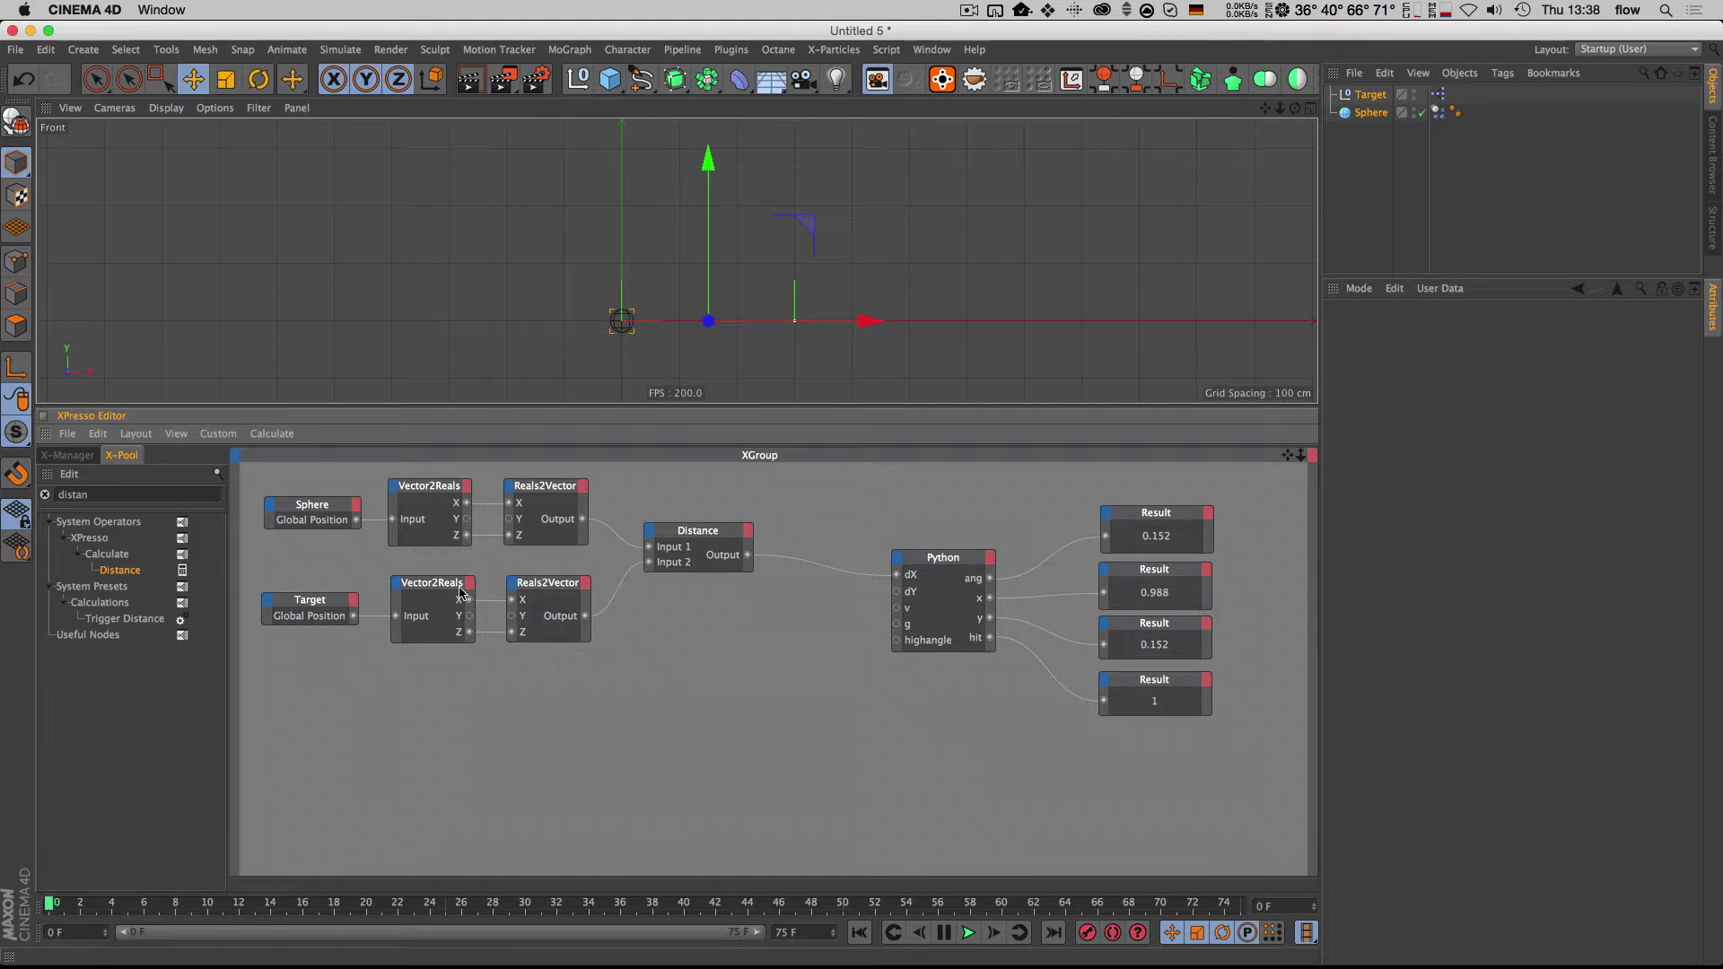
click(128, 492)
text(math)
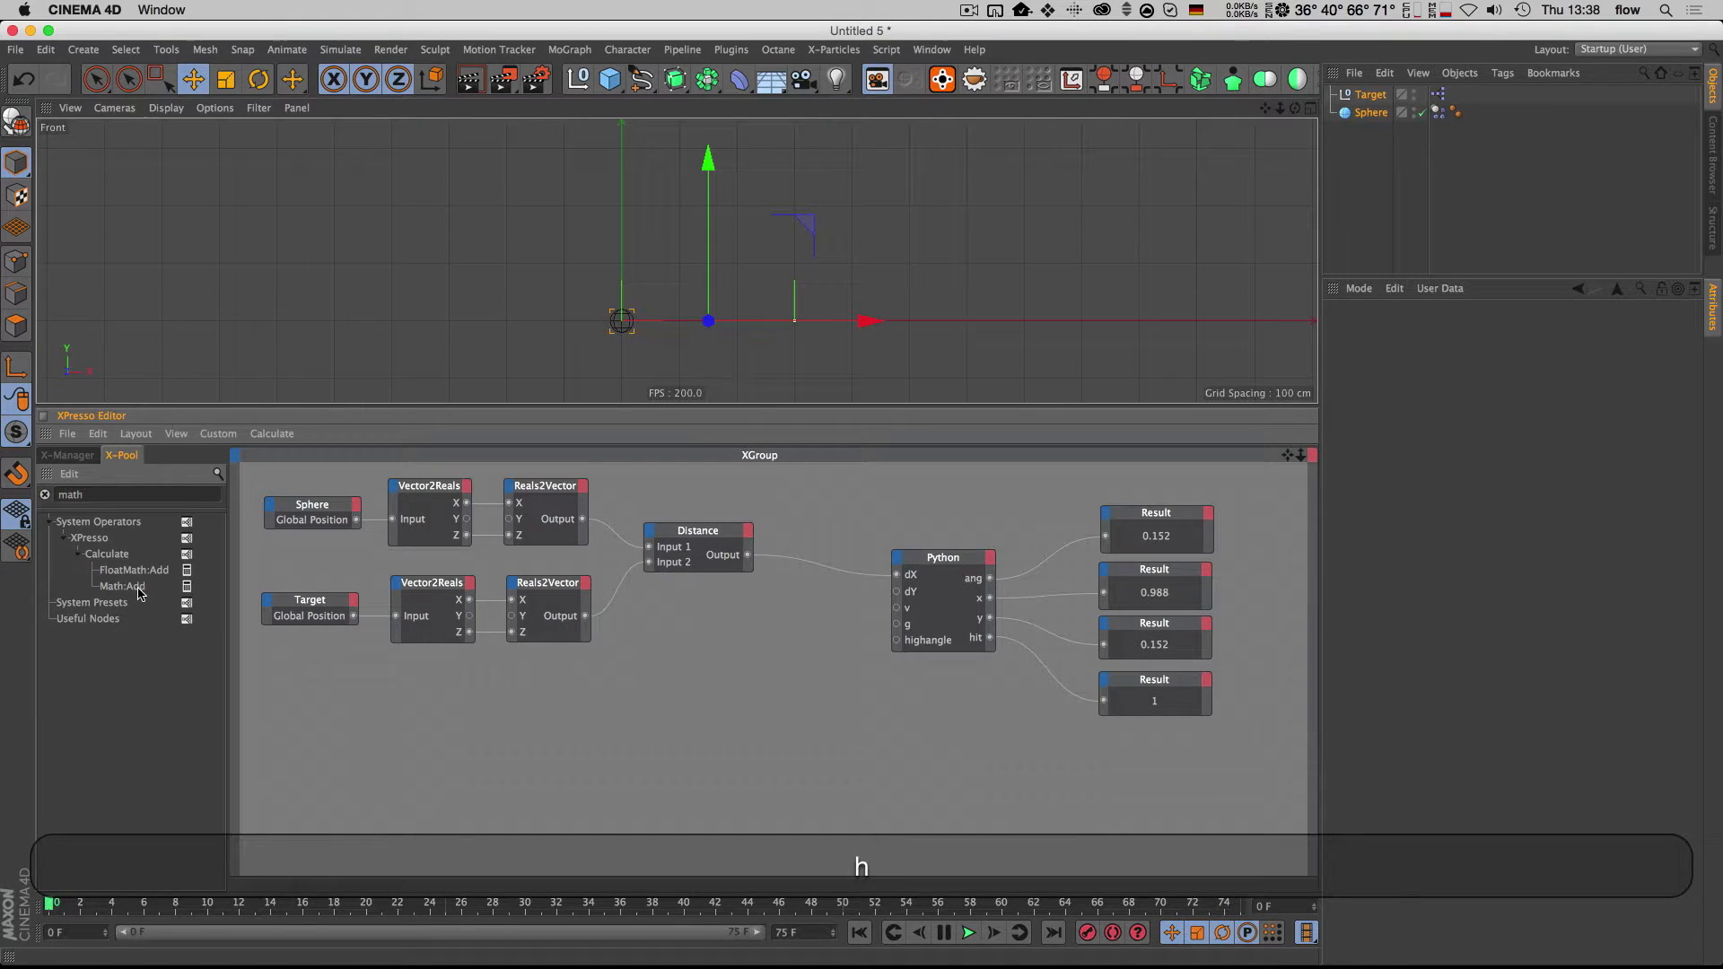
drag(139, 593, 583, 723)
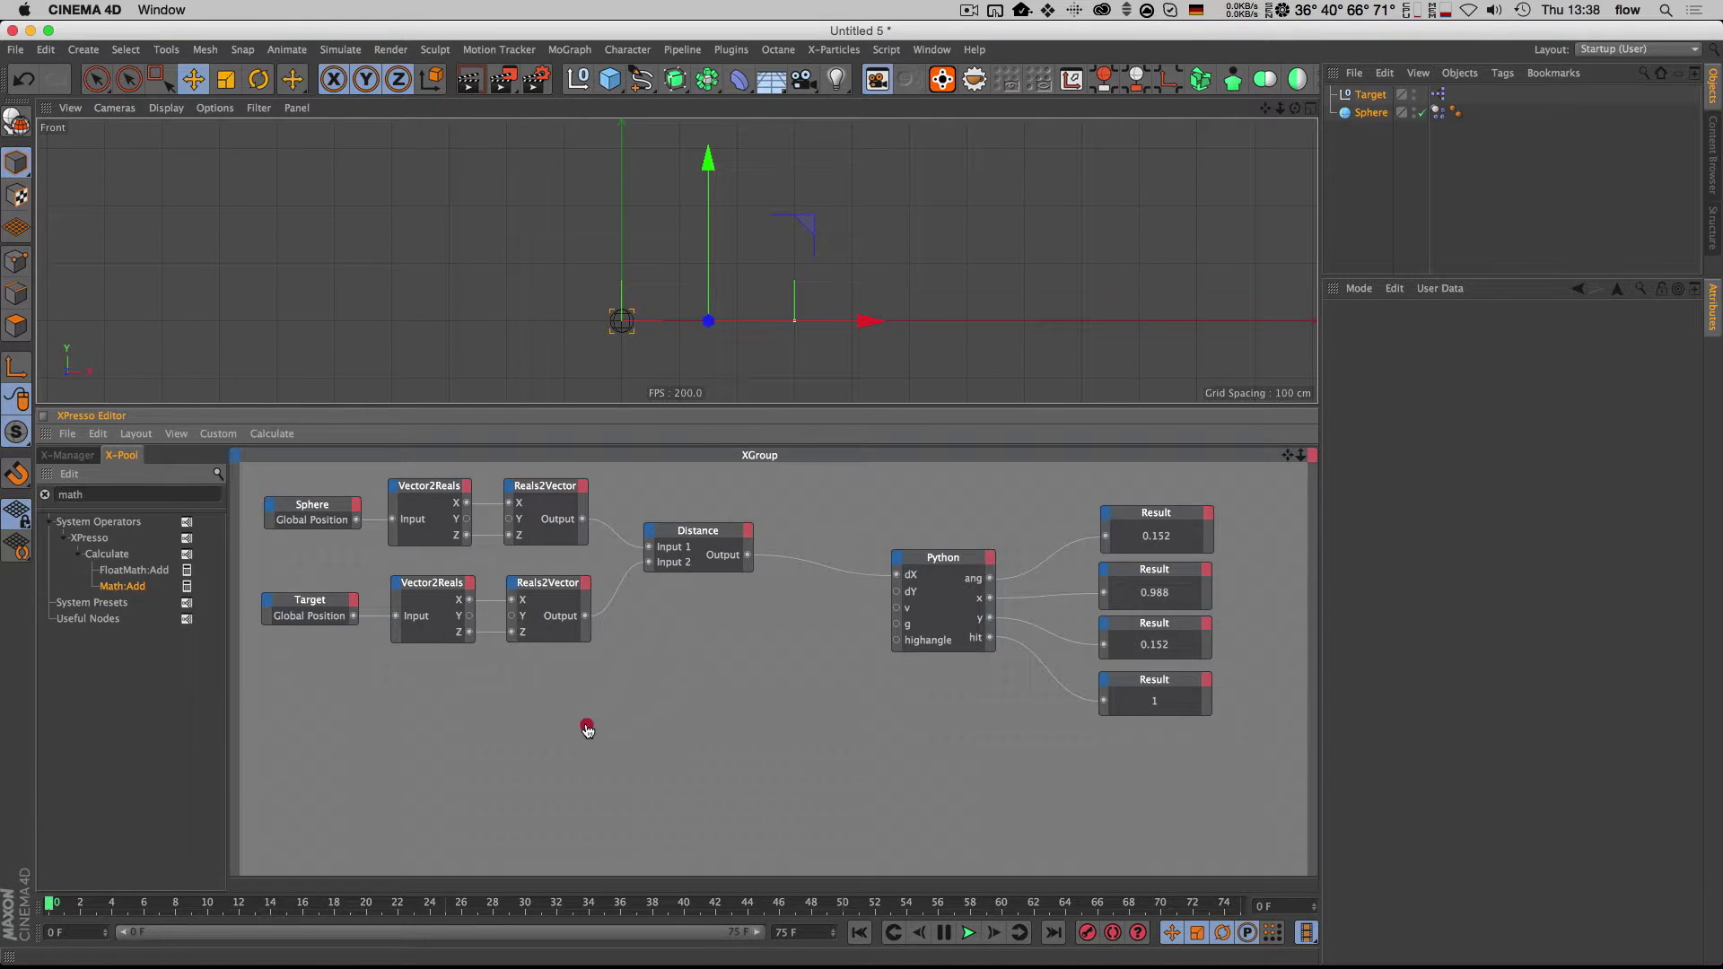
click(1444, 388)
click(1426, 427)
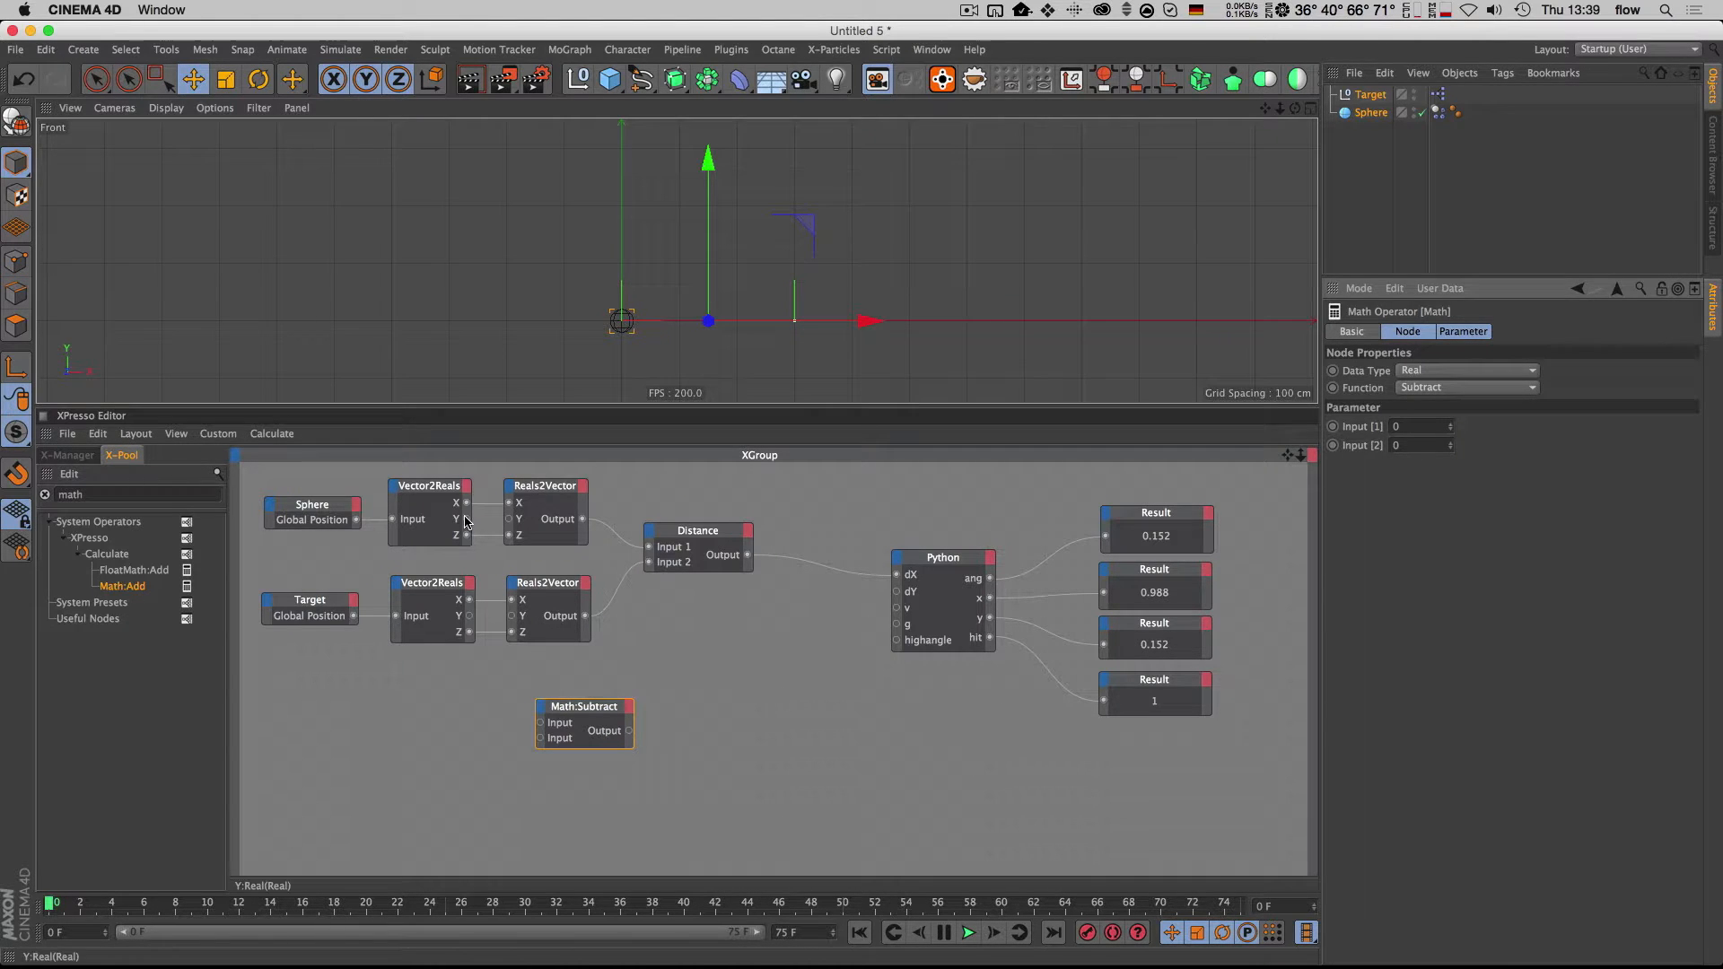
drag(466, 519, 540, 742)
Step: Add a Result node beside Math:Subtract, connect the subtraction output to it and enlarge it to read the value
right_click(724, 650)
mouse_move(754, 649)
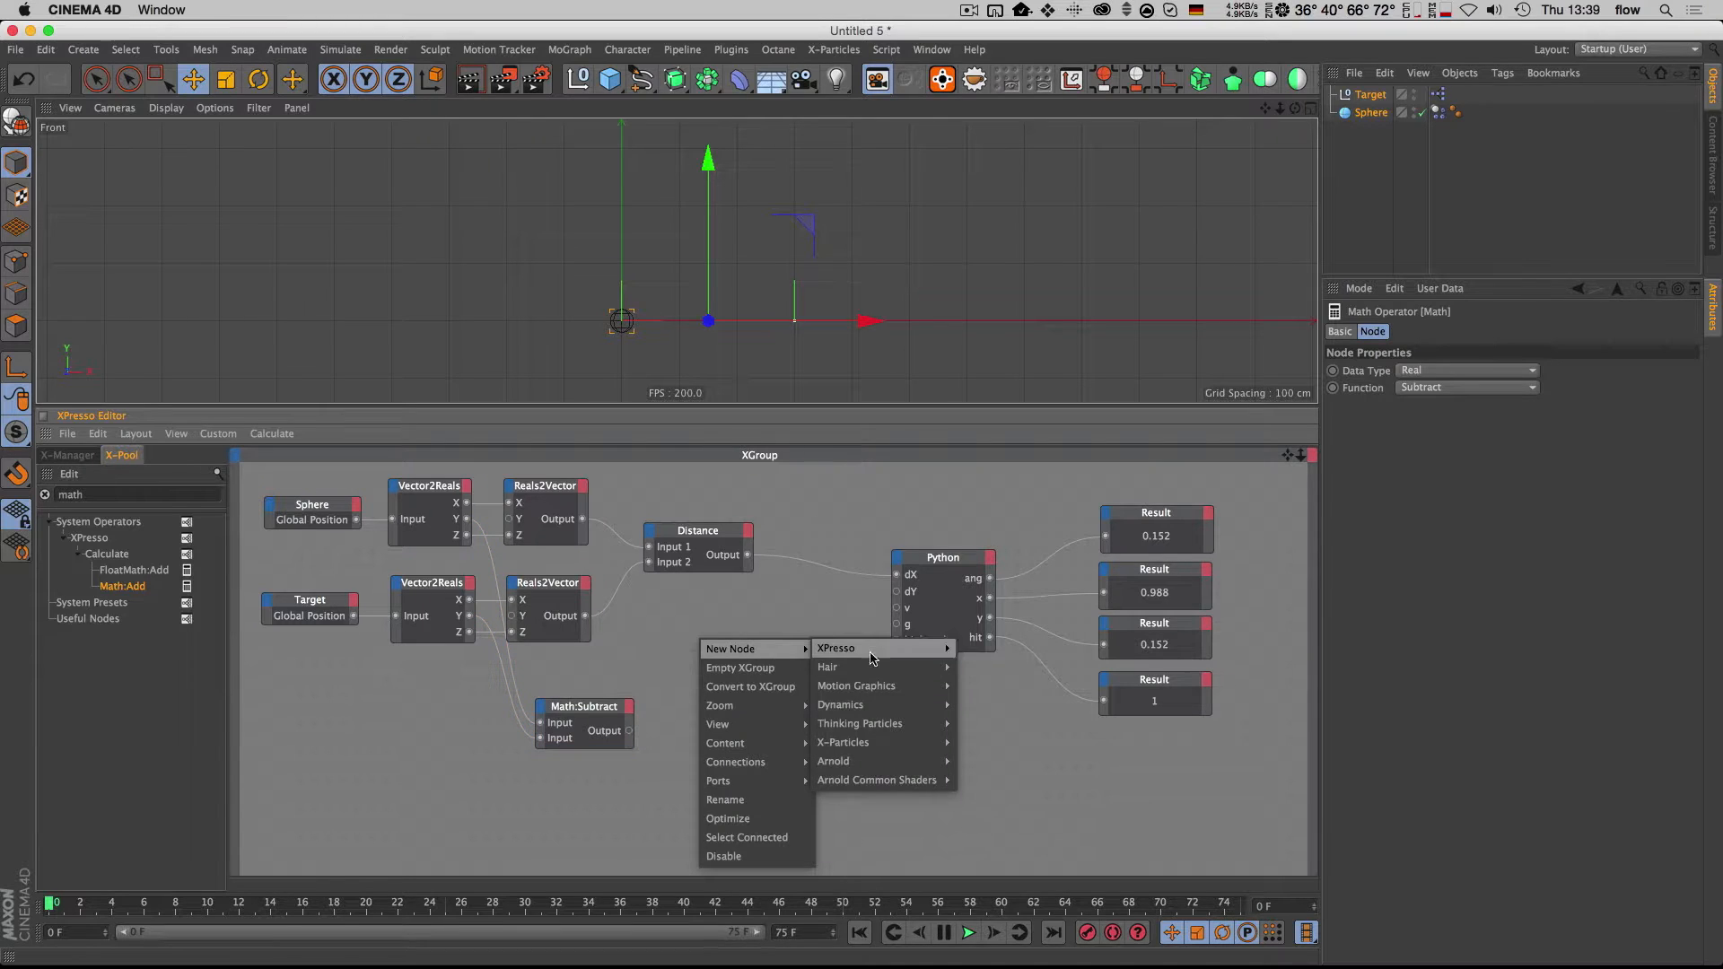
mouse_move(871, 653)
mouse_move(991, 648)
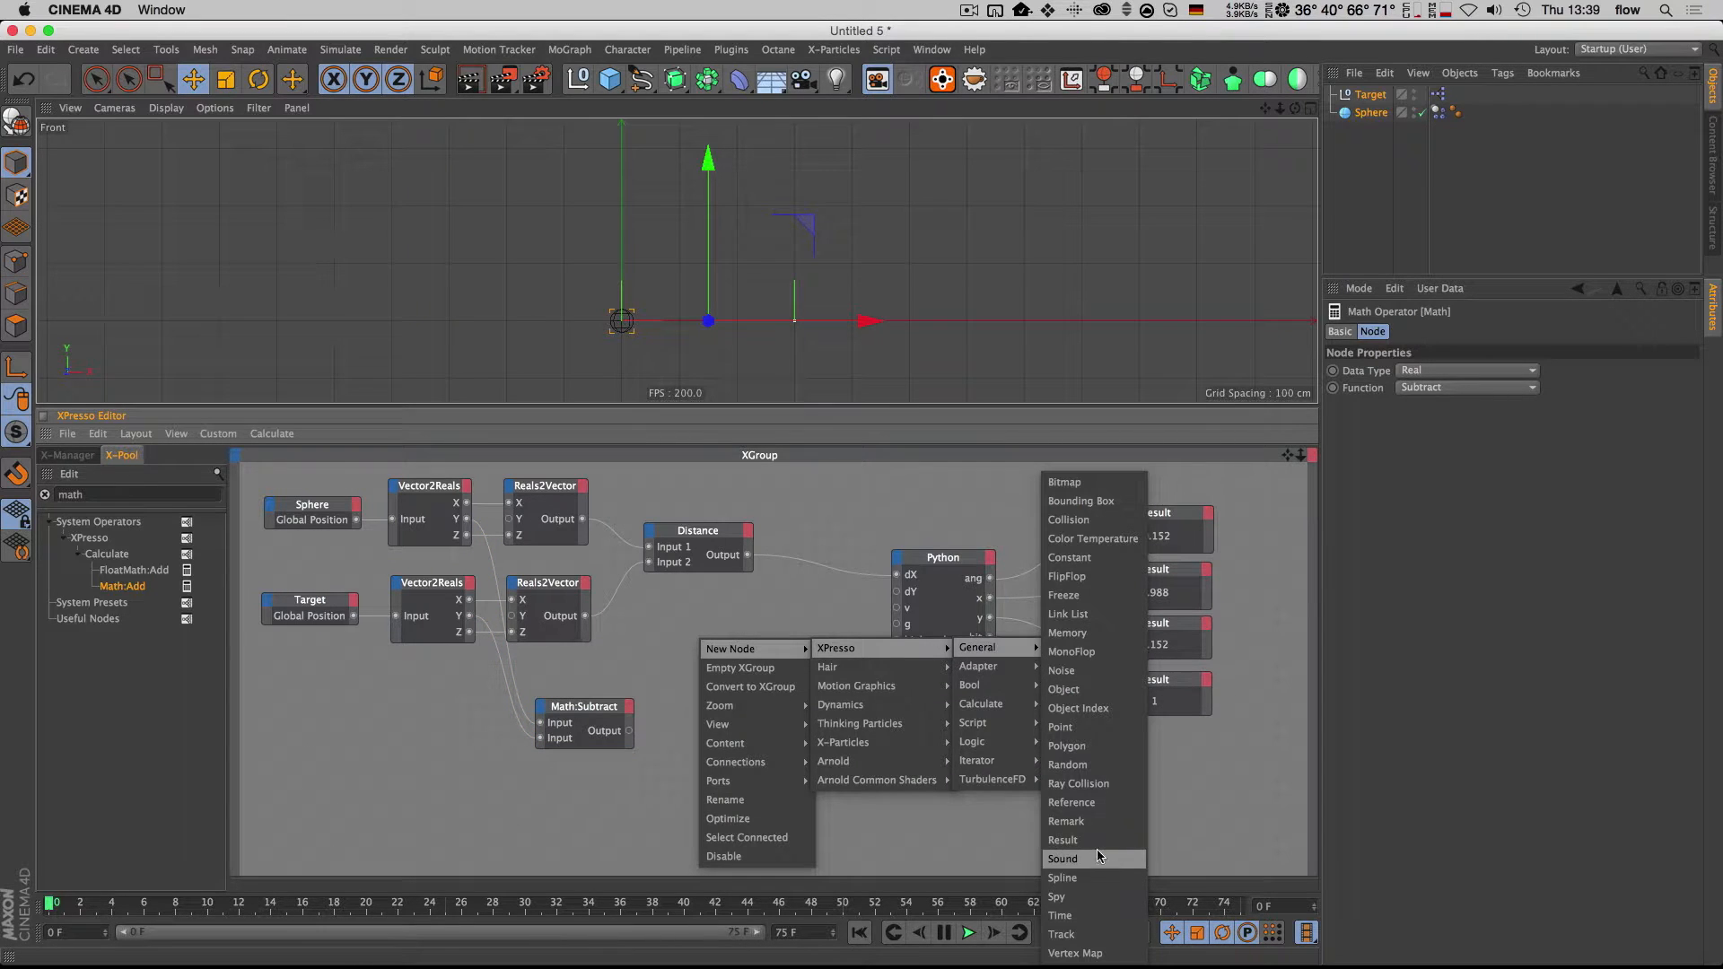
click(1077, 840)
drag(676, 645, 631, 730)
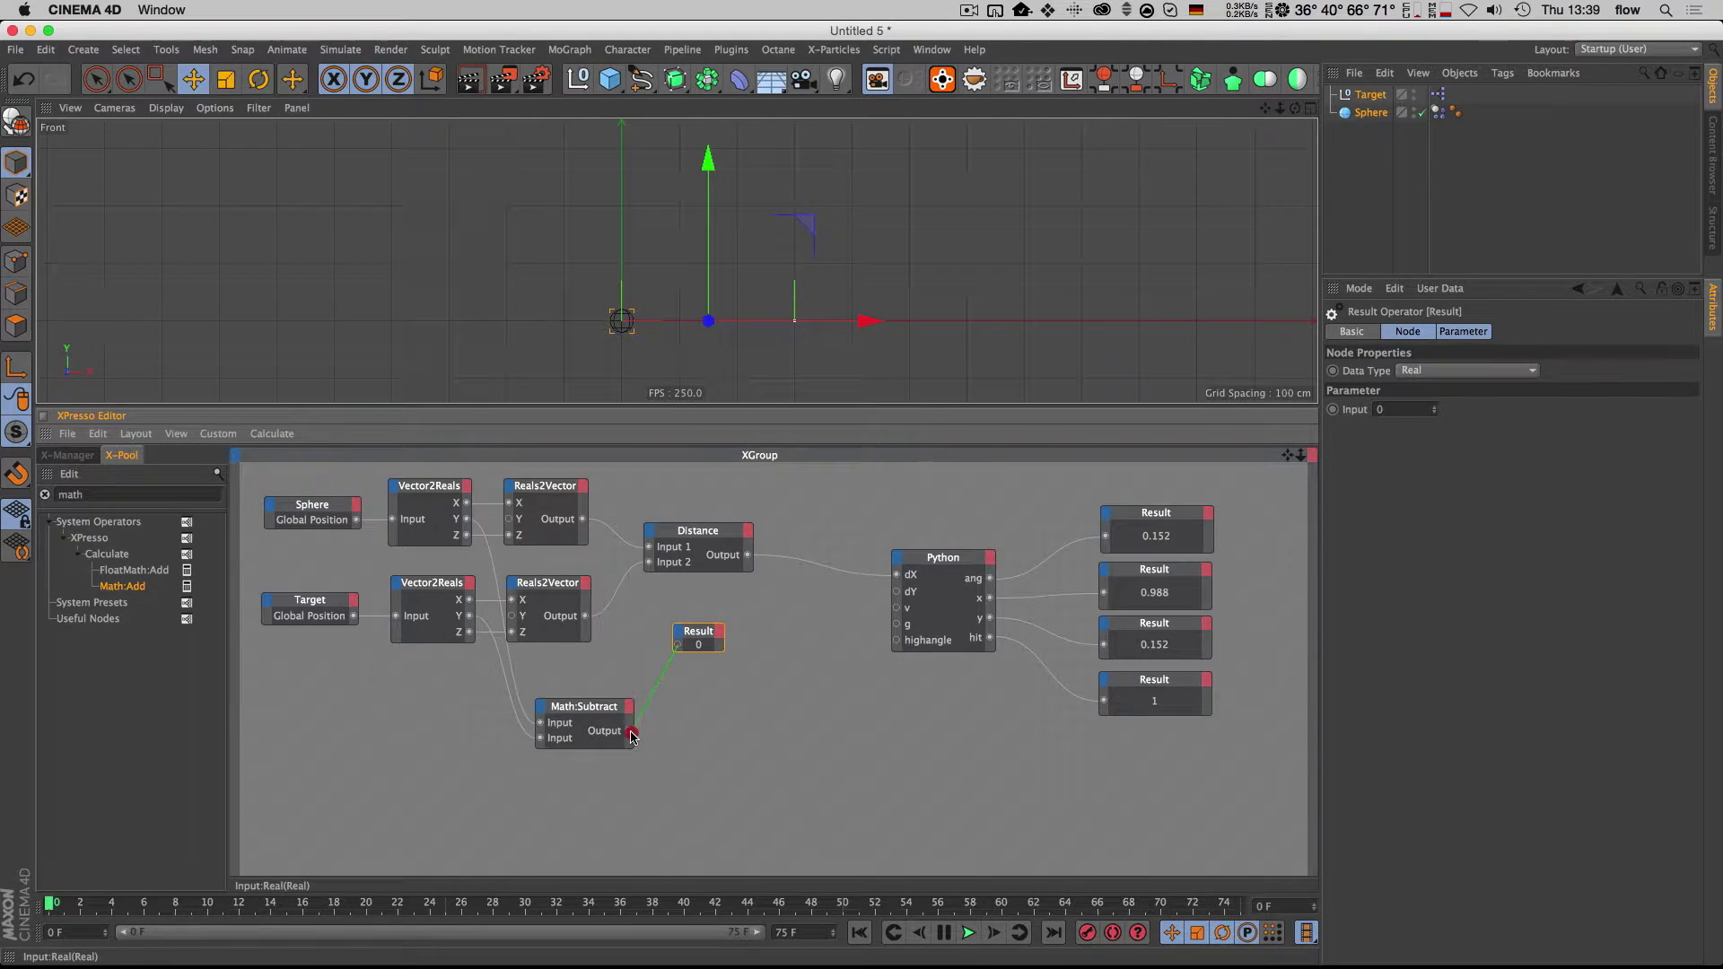
mouse_move(723, 651)
mouse_down()
mouse_move(801, 687)
mouse_move(759, 637)
mouse_move(736, 674)
mouse_up()
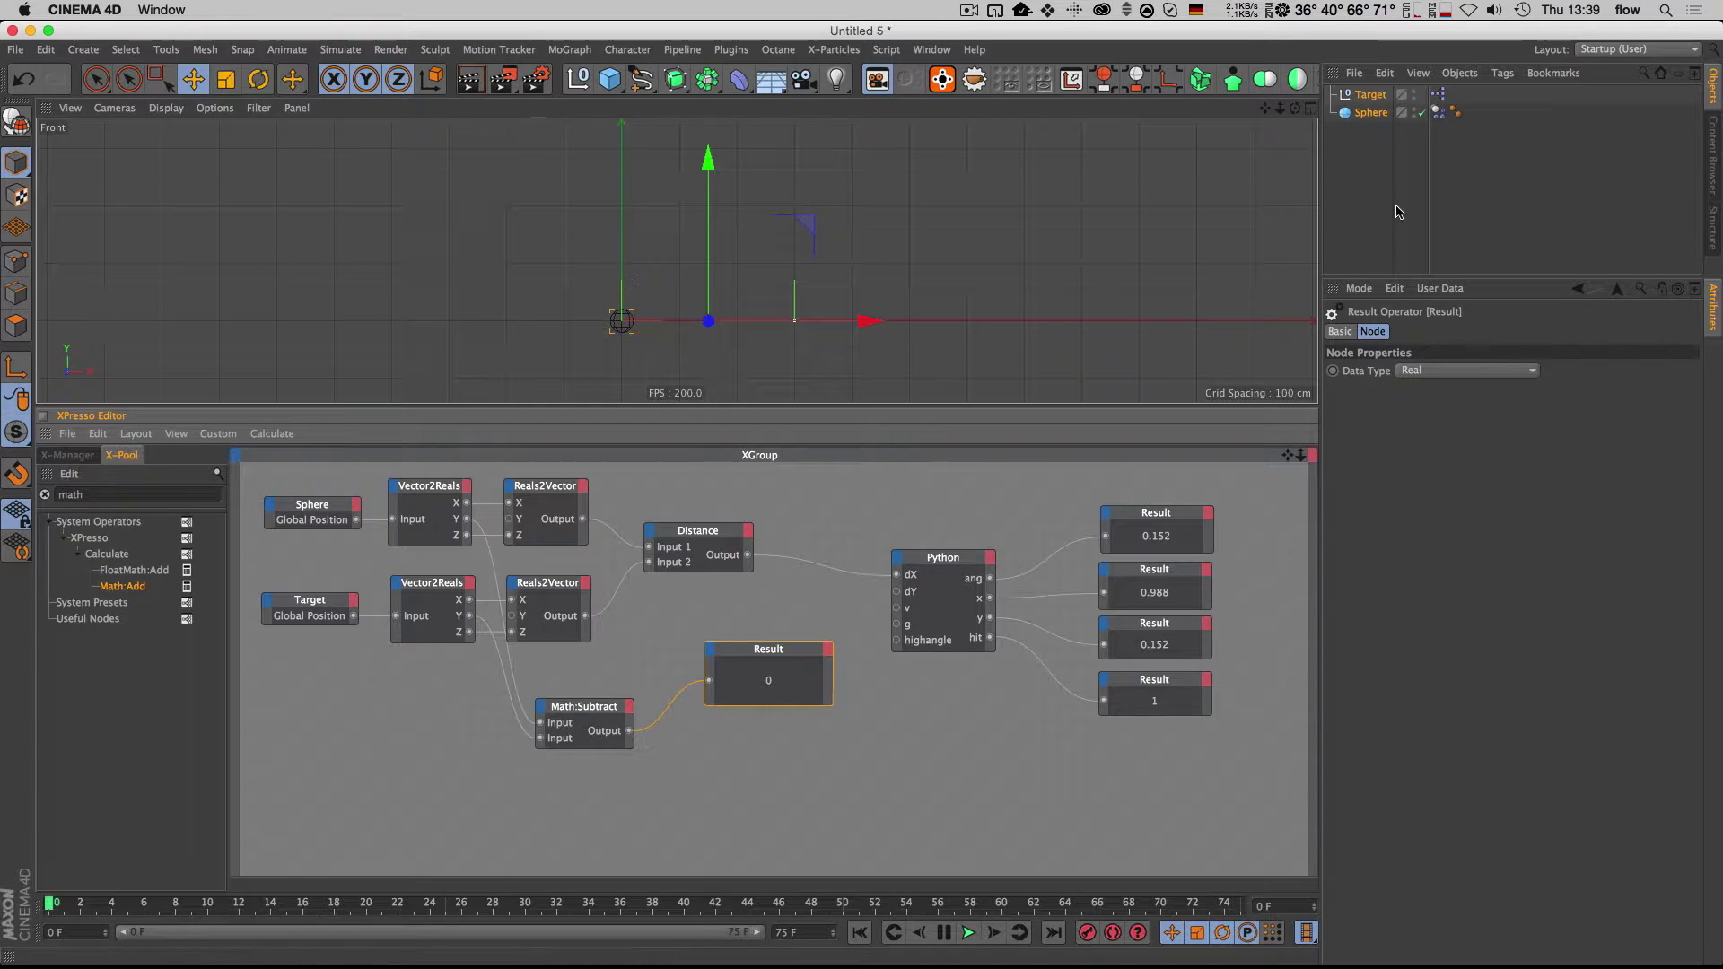
Step: Move the Target above the Sphere in the Front view and swap the Y connections so Math:Subtract computes Target minus Sphere
drag(708, 320, 796, 256)
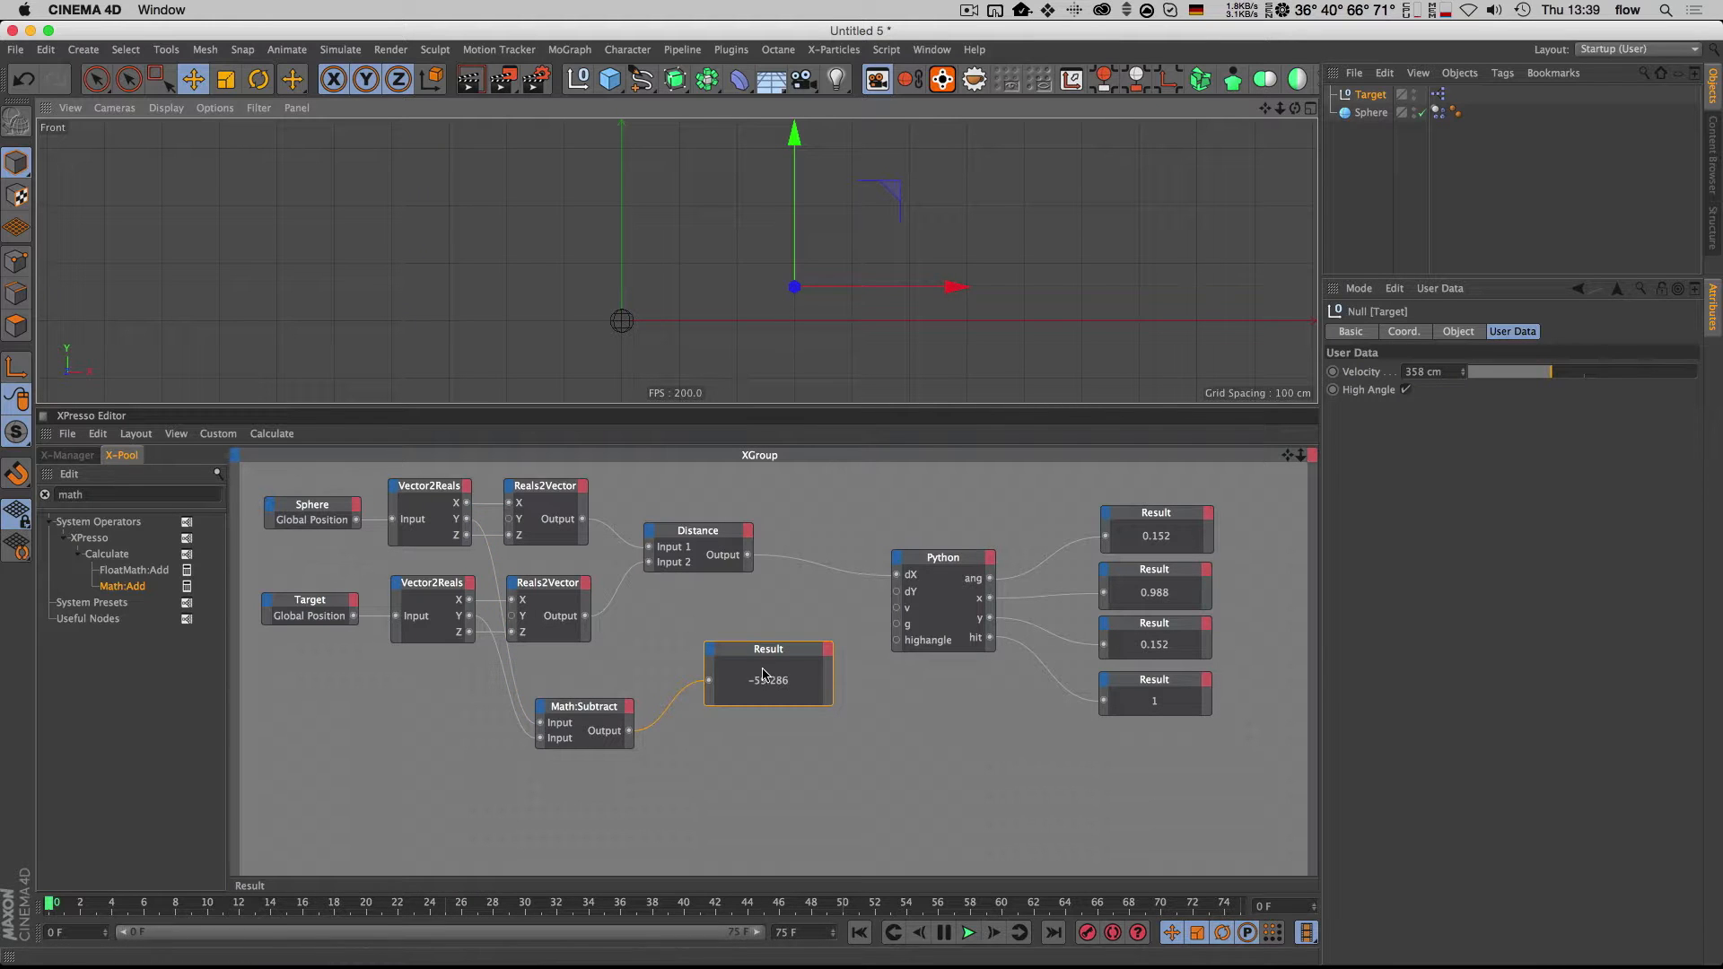
drag(466, 519, 468, 620)
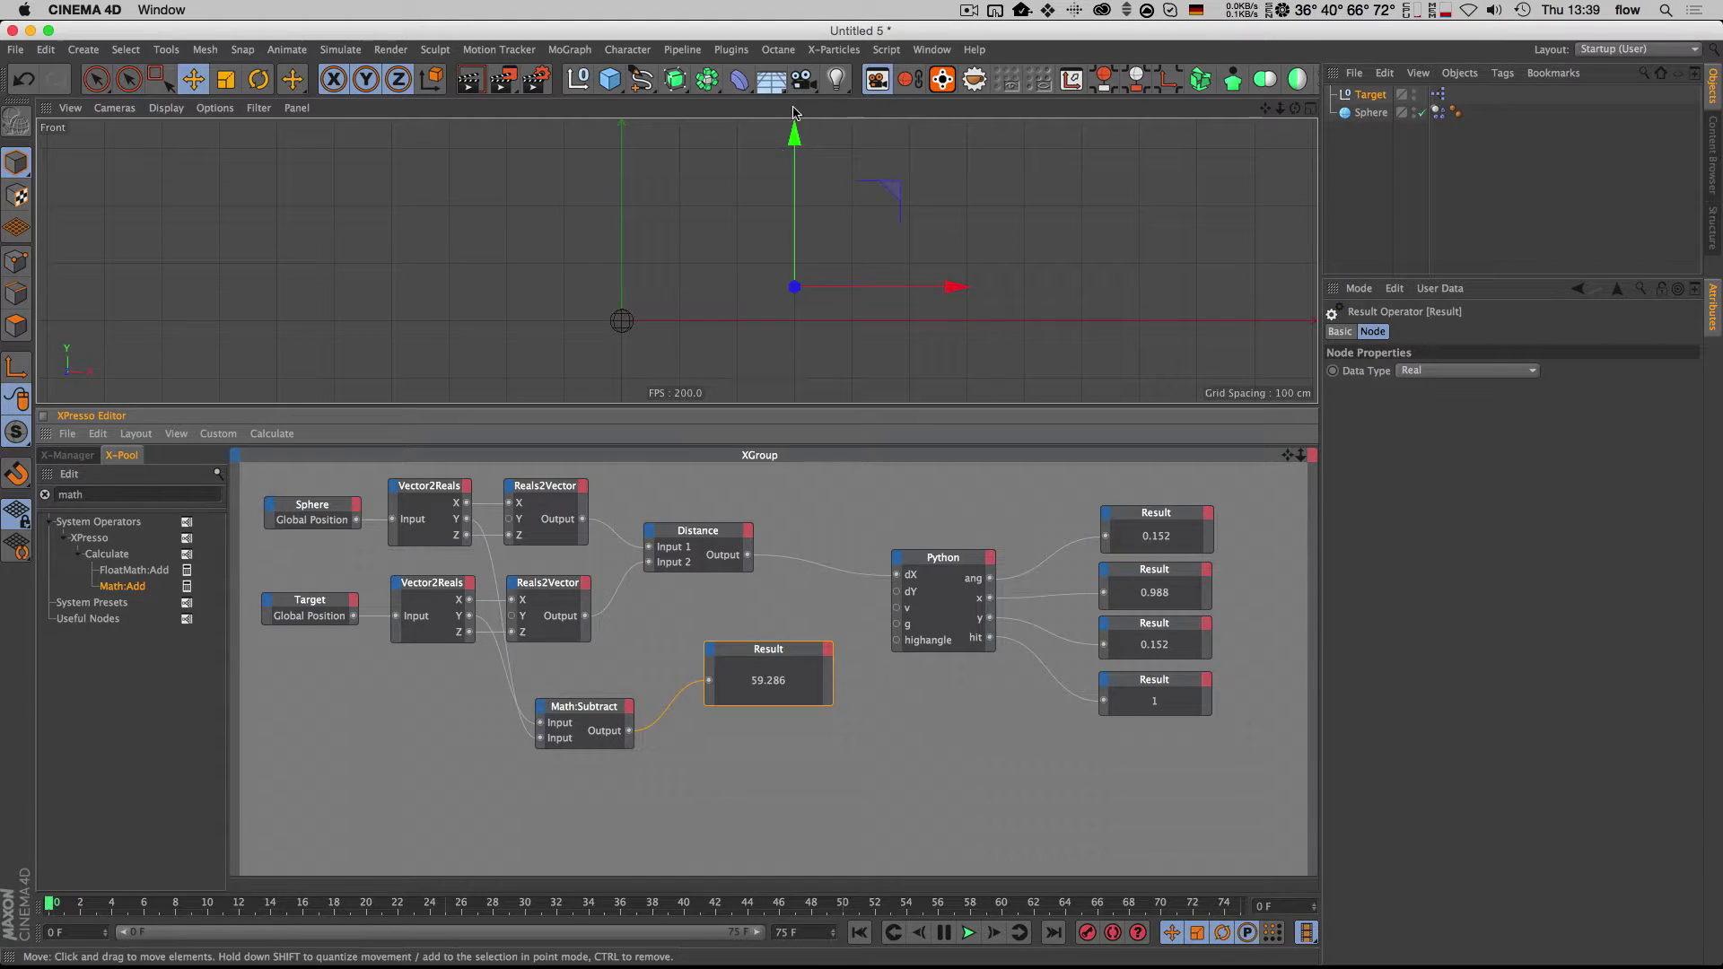
drag(794, 213, 795, 163)
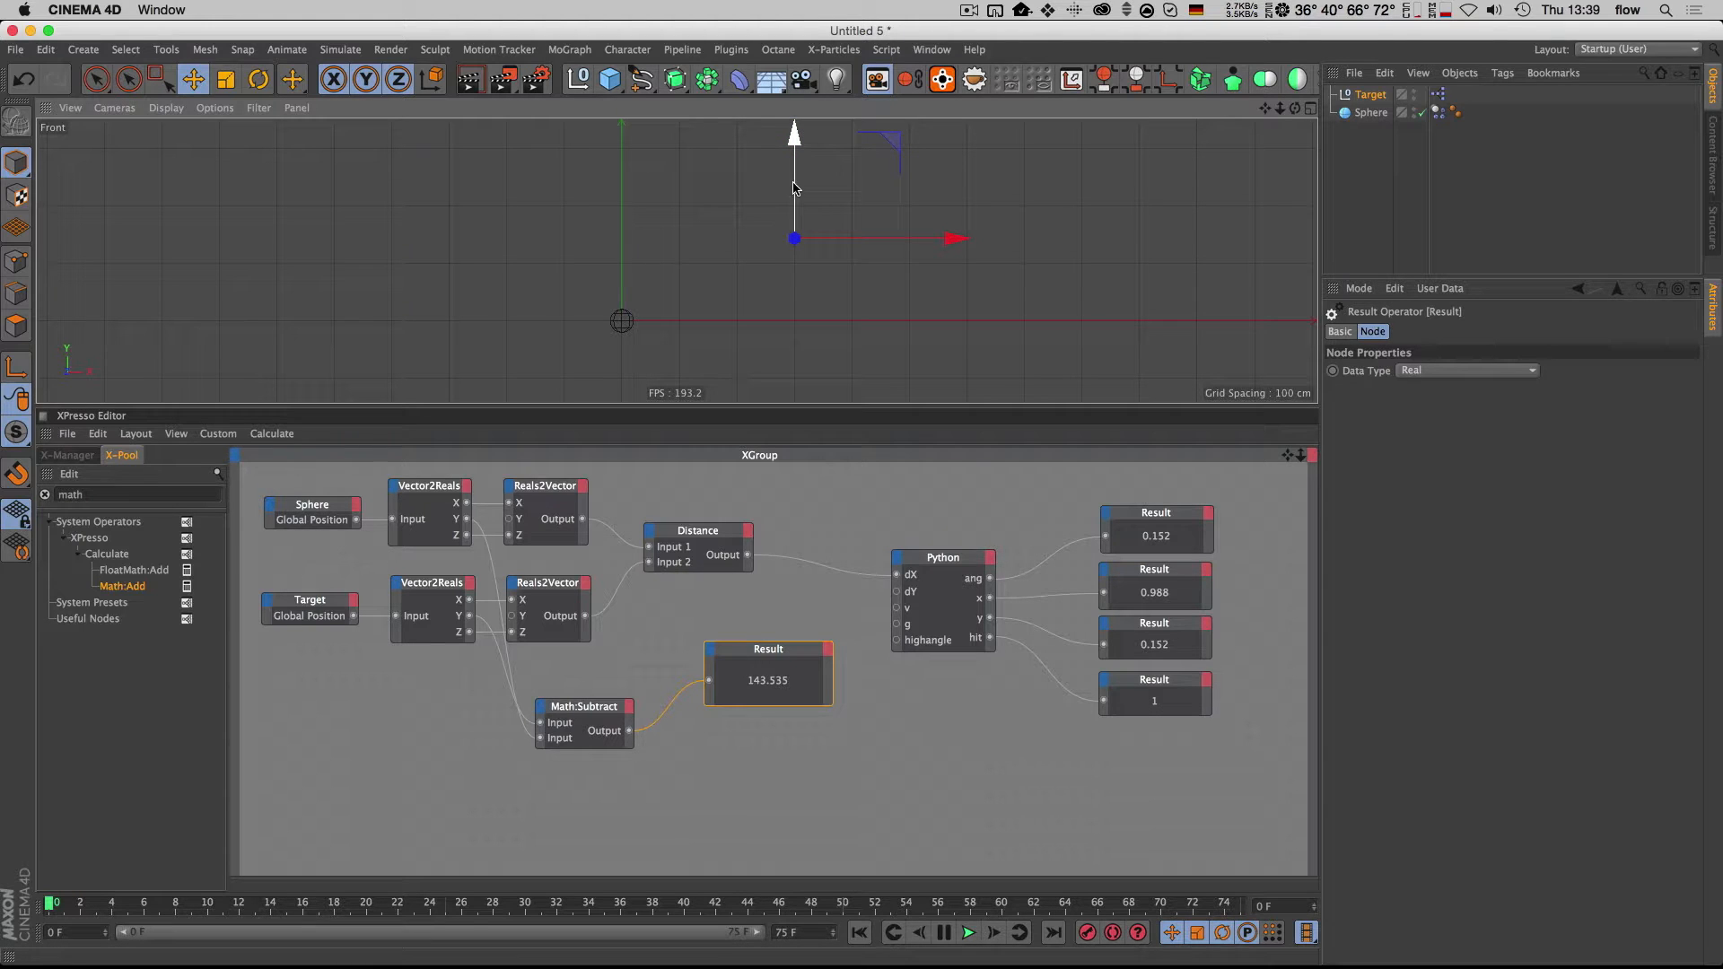
drag(794, 190, 796, 232)
Step: Turn on Animation Refresh for the XPresso calculation and nudge the Target's height to test live updating
click(272, 433)
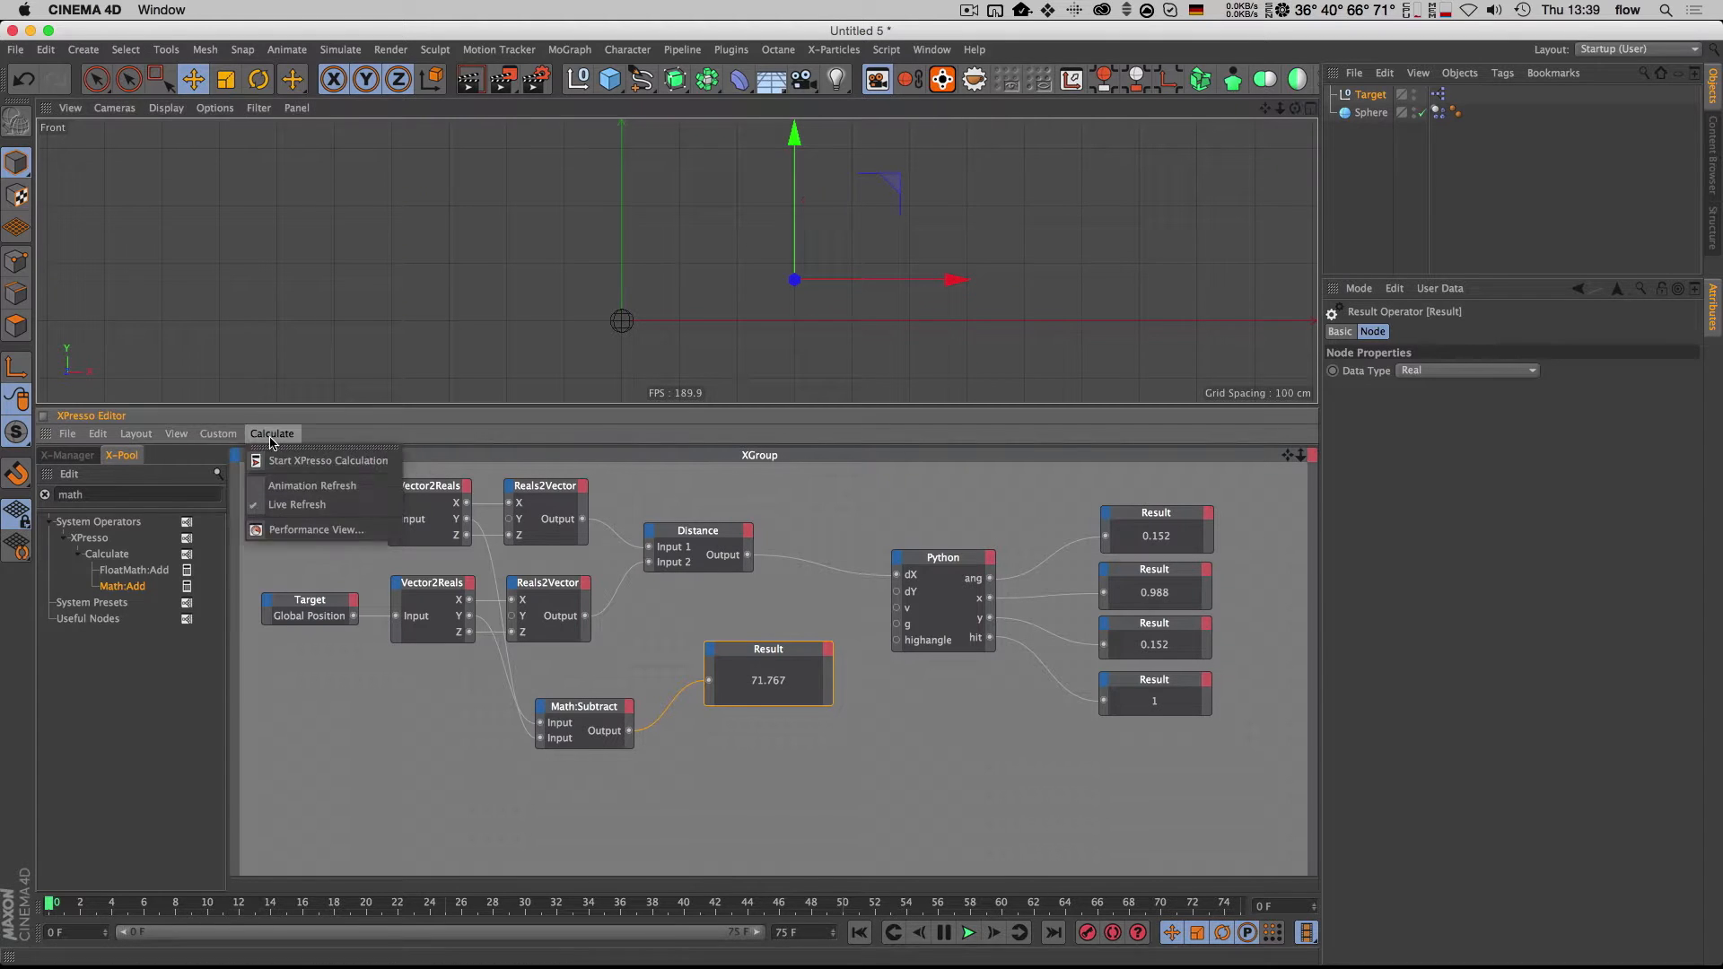
click(305, 488)
drag(797, 250, 795, 256)
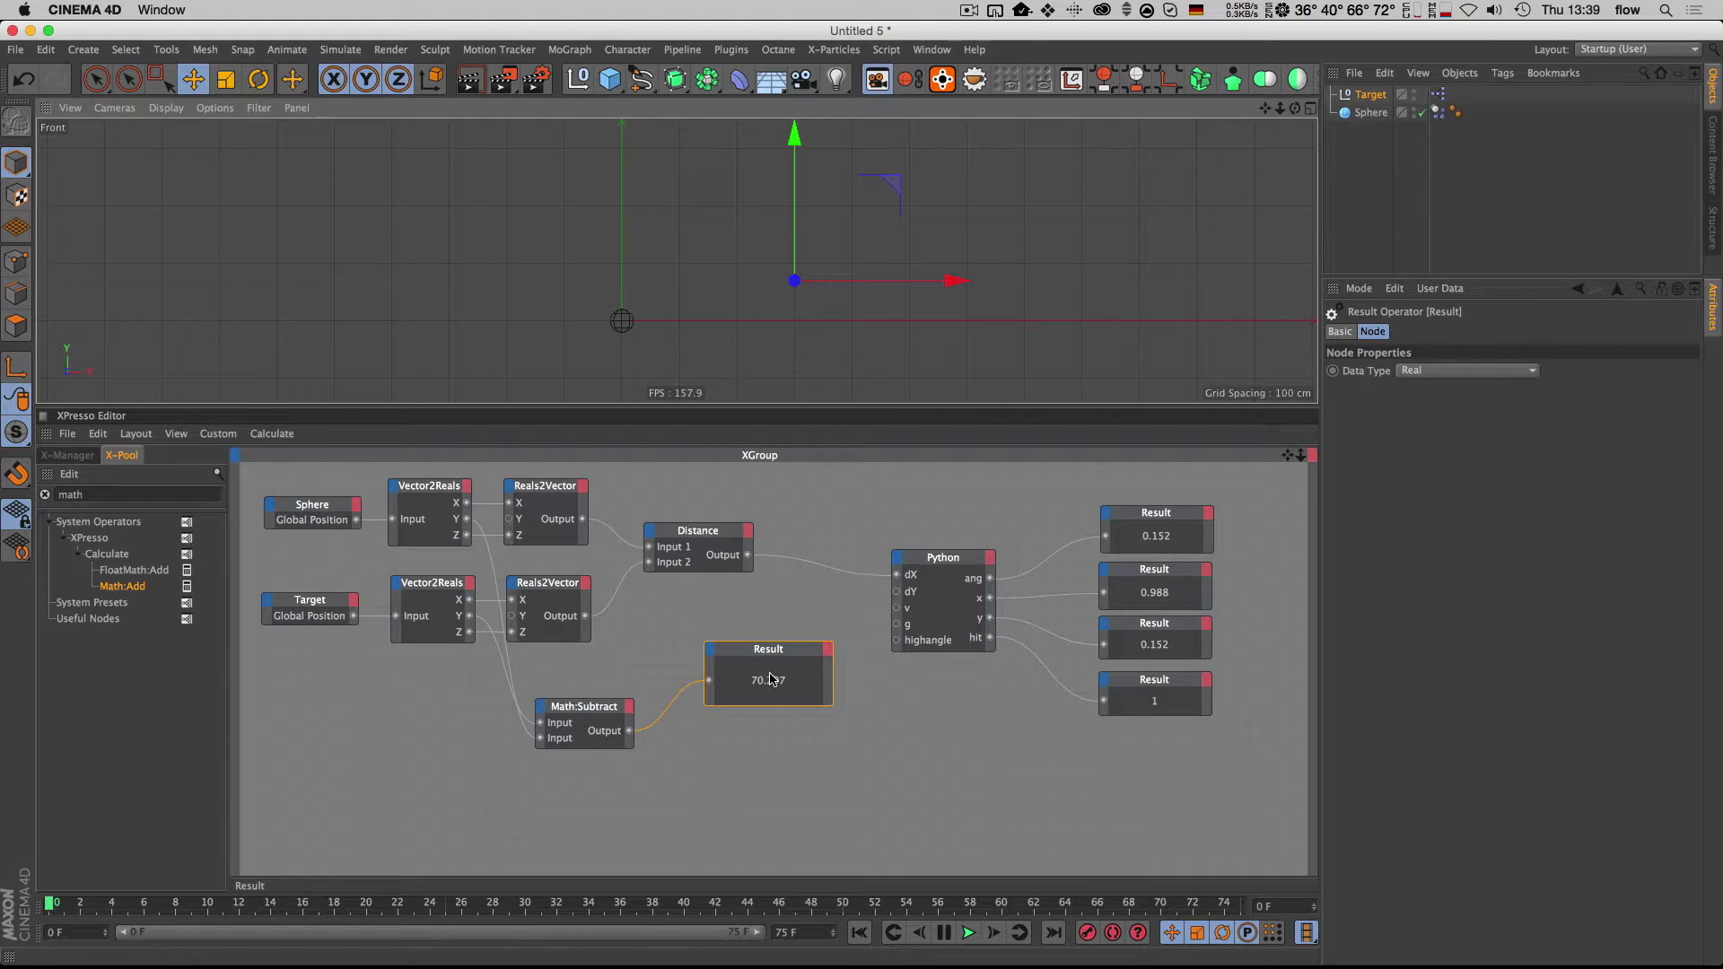
Step: Connect the Math:Subtract output to the Python node's dY input and delete the temporary Result node attached to the subtraction
key(1)
drag(809, 694, 749, 748)
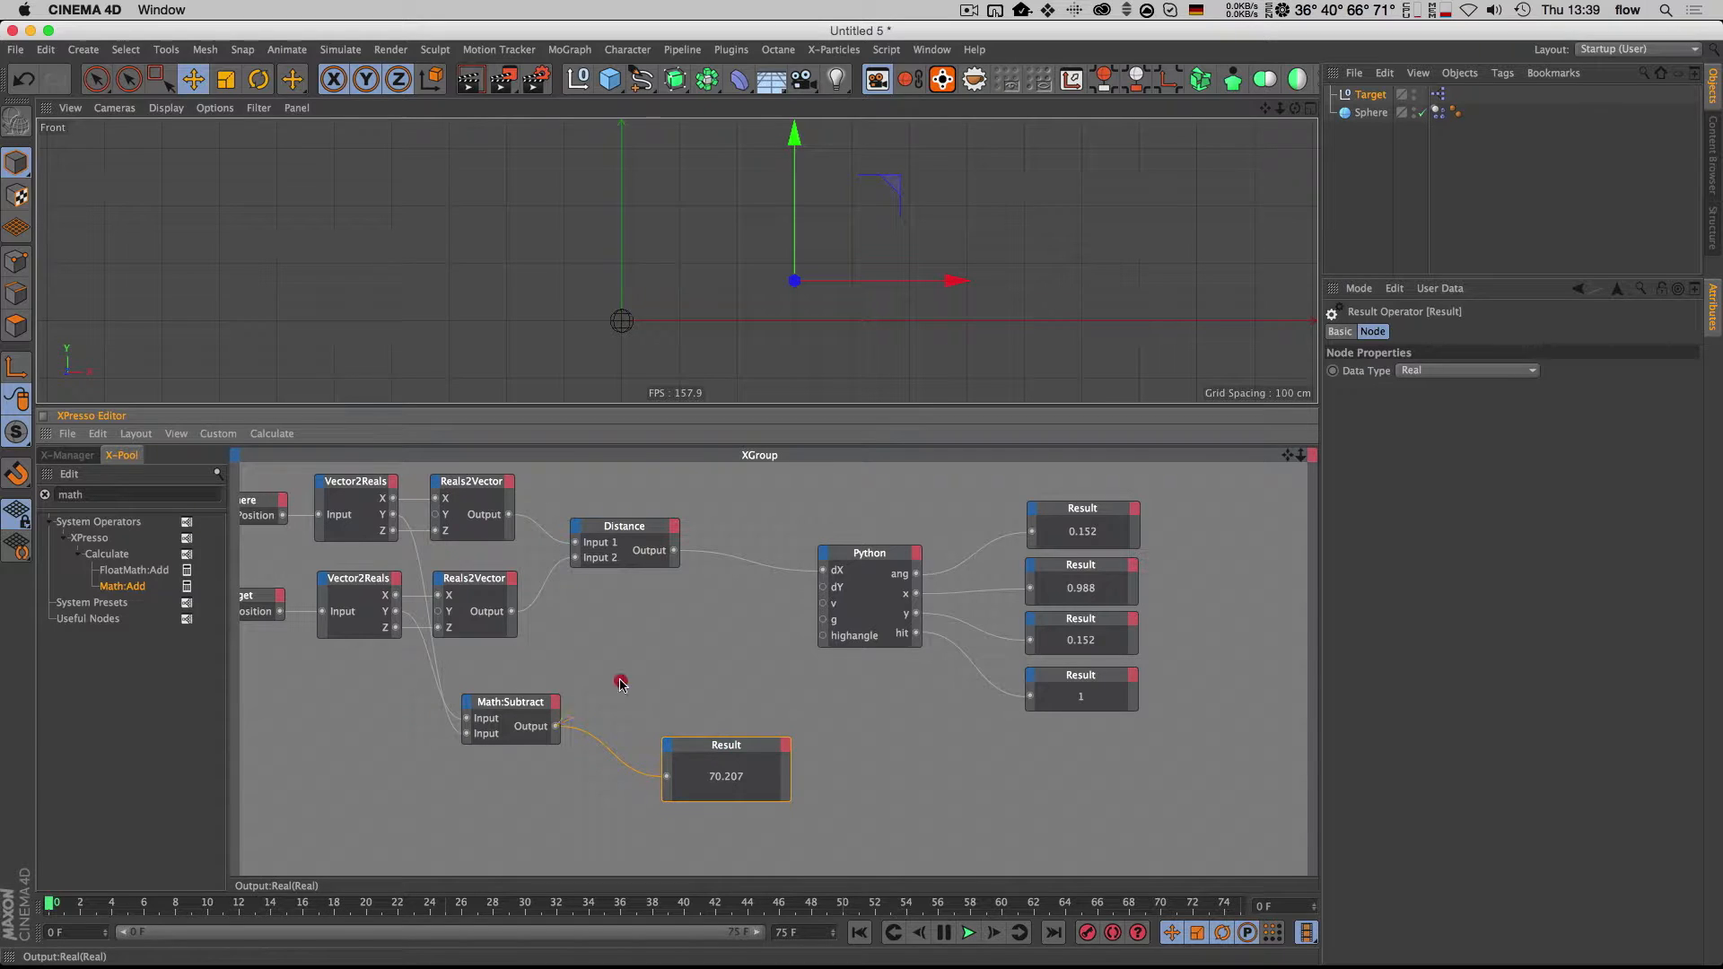
drag(826, 589, 825, 588)
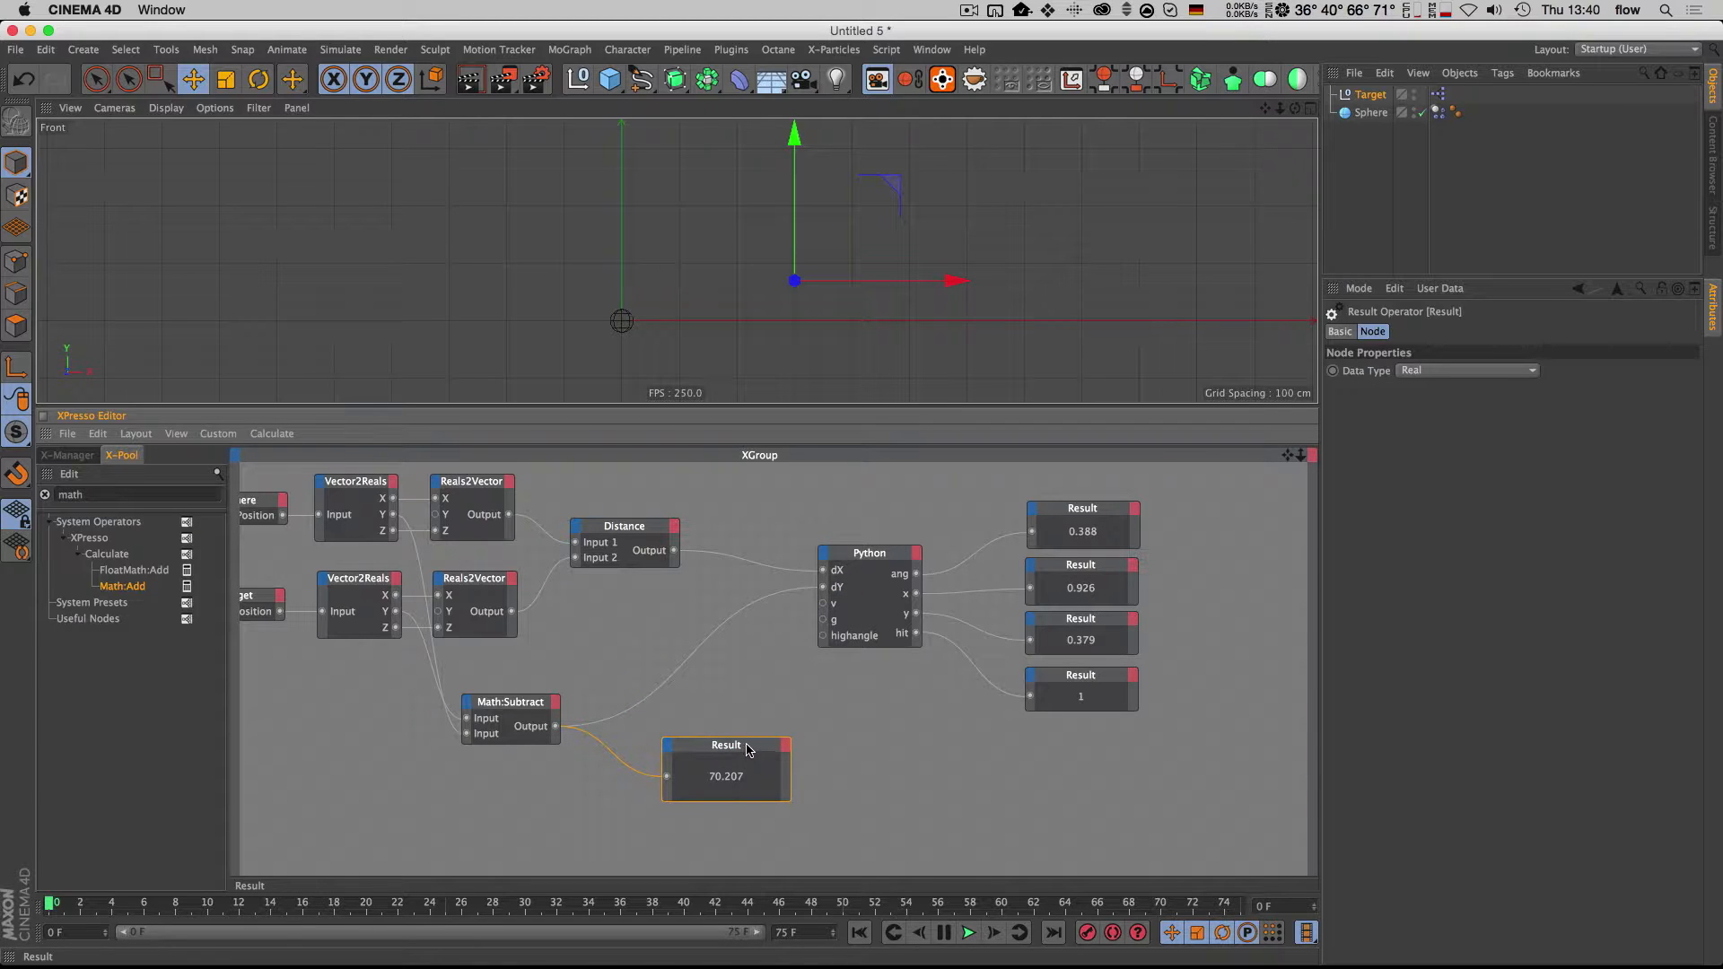
key(BackSpace)
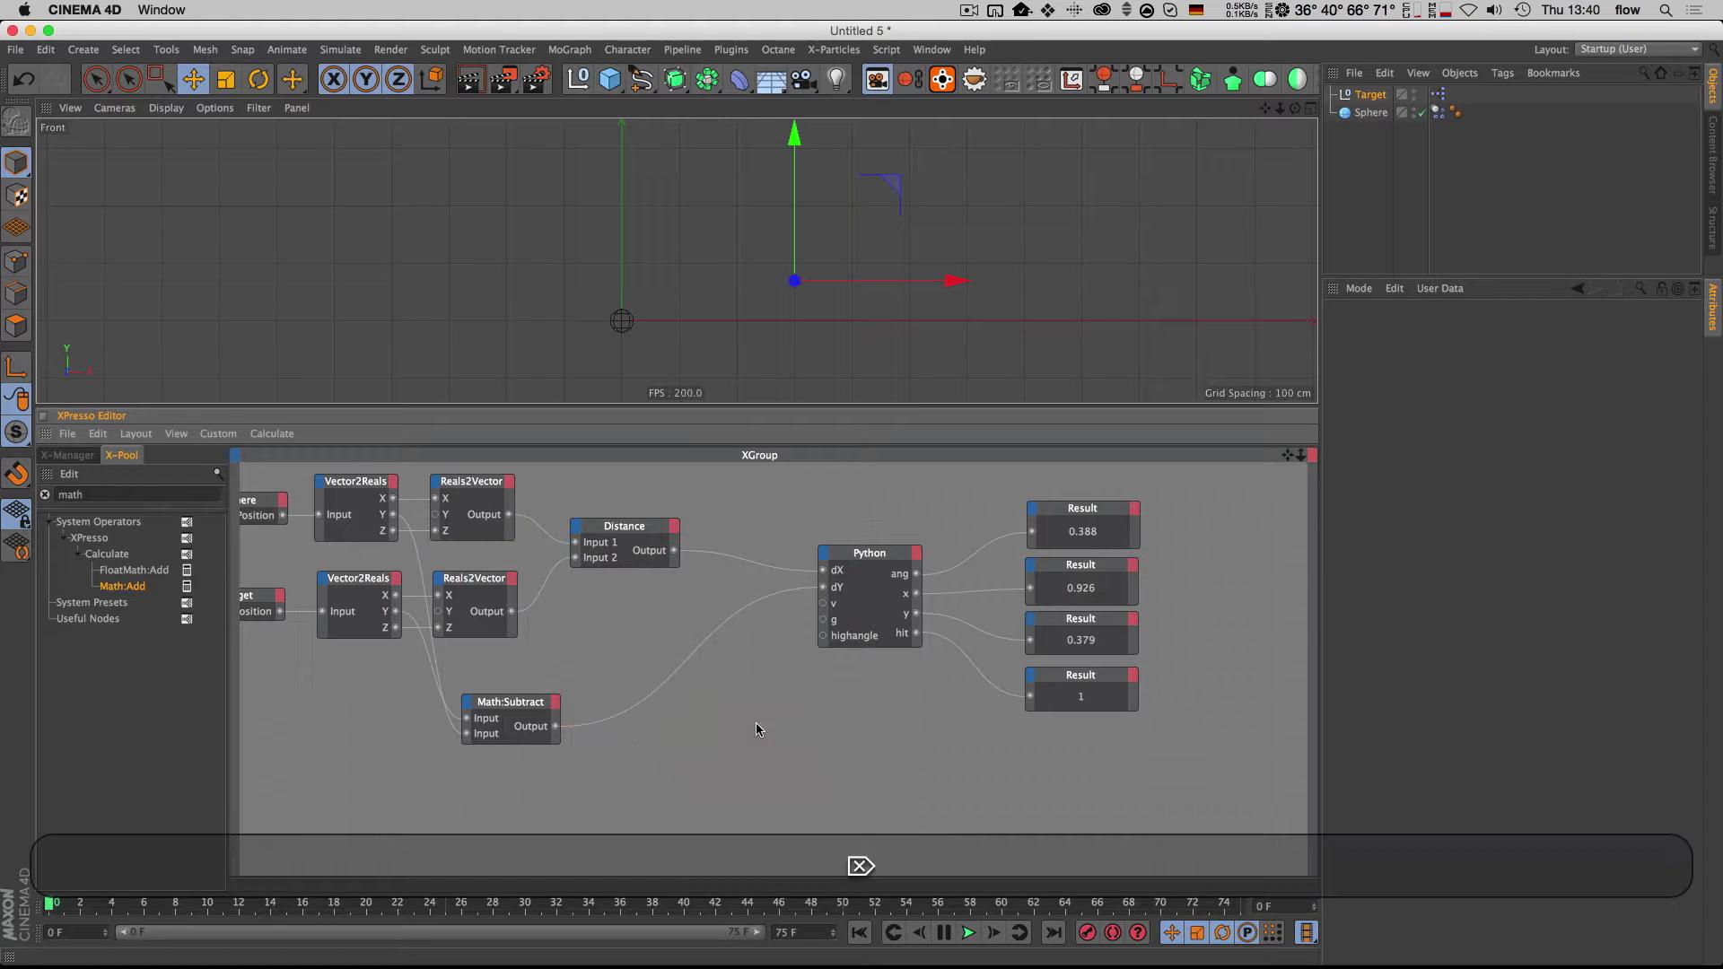
Step: Place Math:Subtract directly beneath the lower Reals2Vector node and move the Target node down below the Vector2Reals nodes
drag(506, 709, 473, 664)
click(692, 719)
key(2)
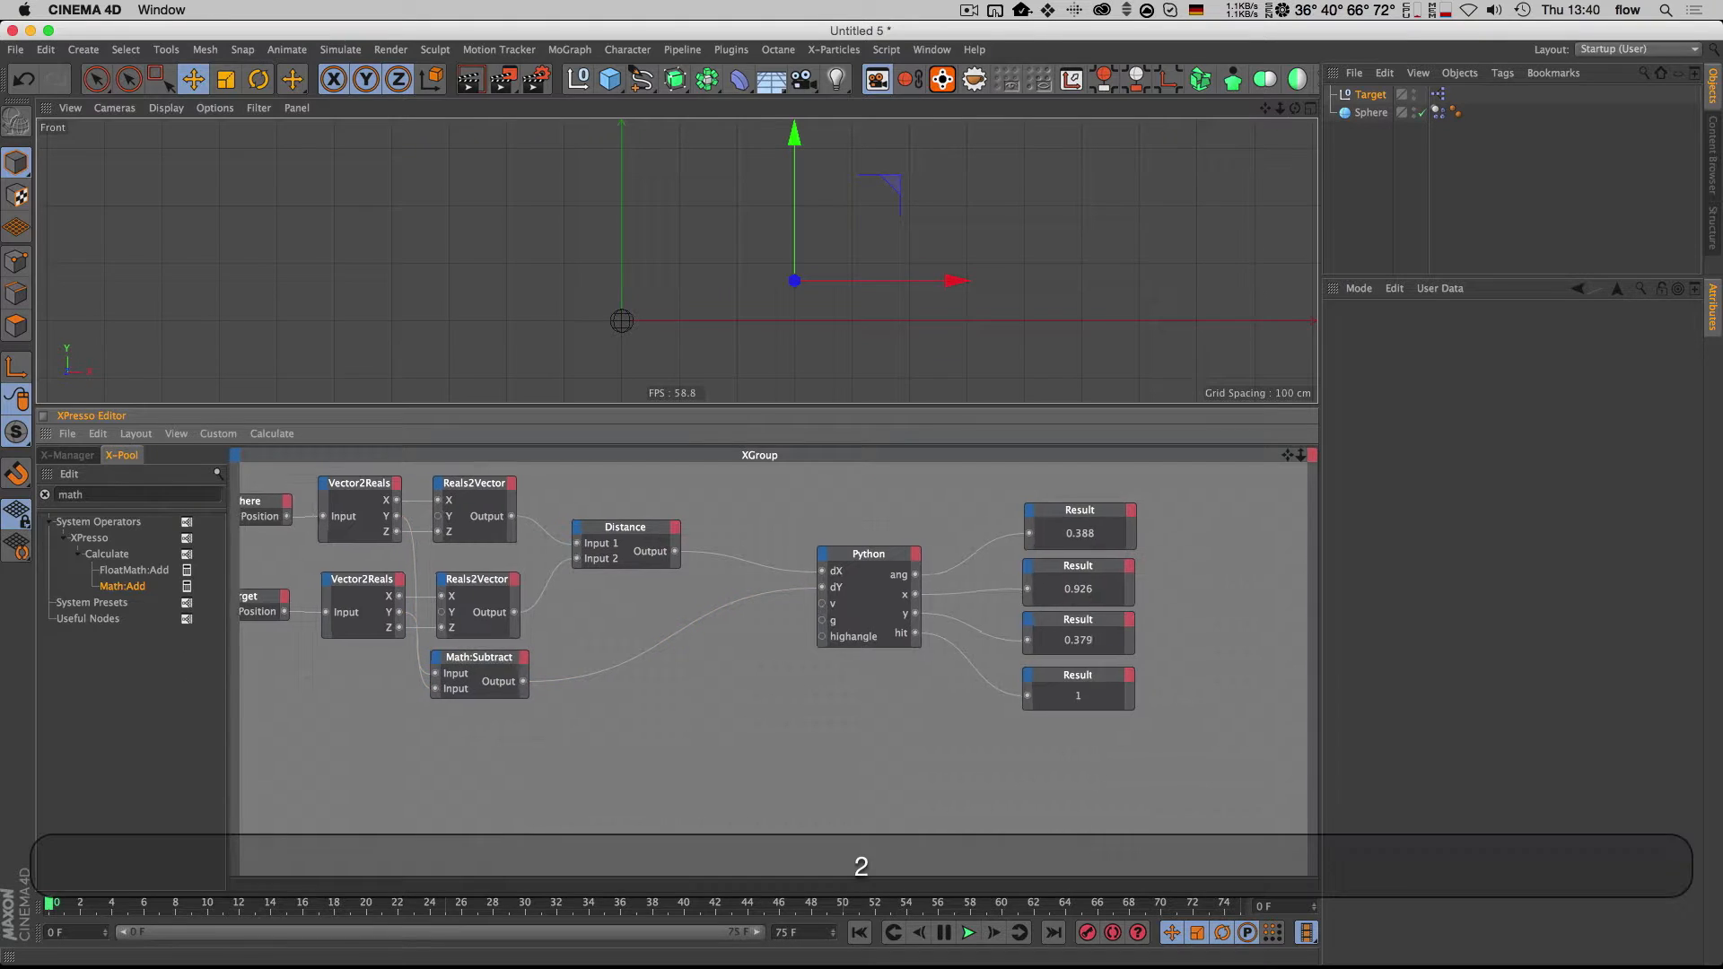
key(1)
drag(904, 631, 862, 599)
drag(535, 713, 625, 707)
drag(747, 644, 789, 633)
drag(322, 551, 302, 676)
Step: Add the Velocity user data output to the Target node and connect it to the Python node's v input
click(346, 672)
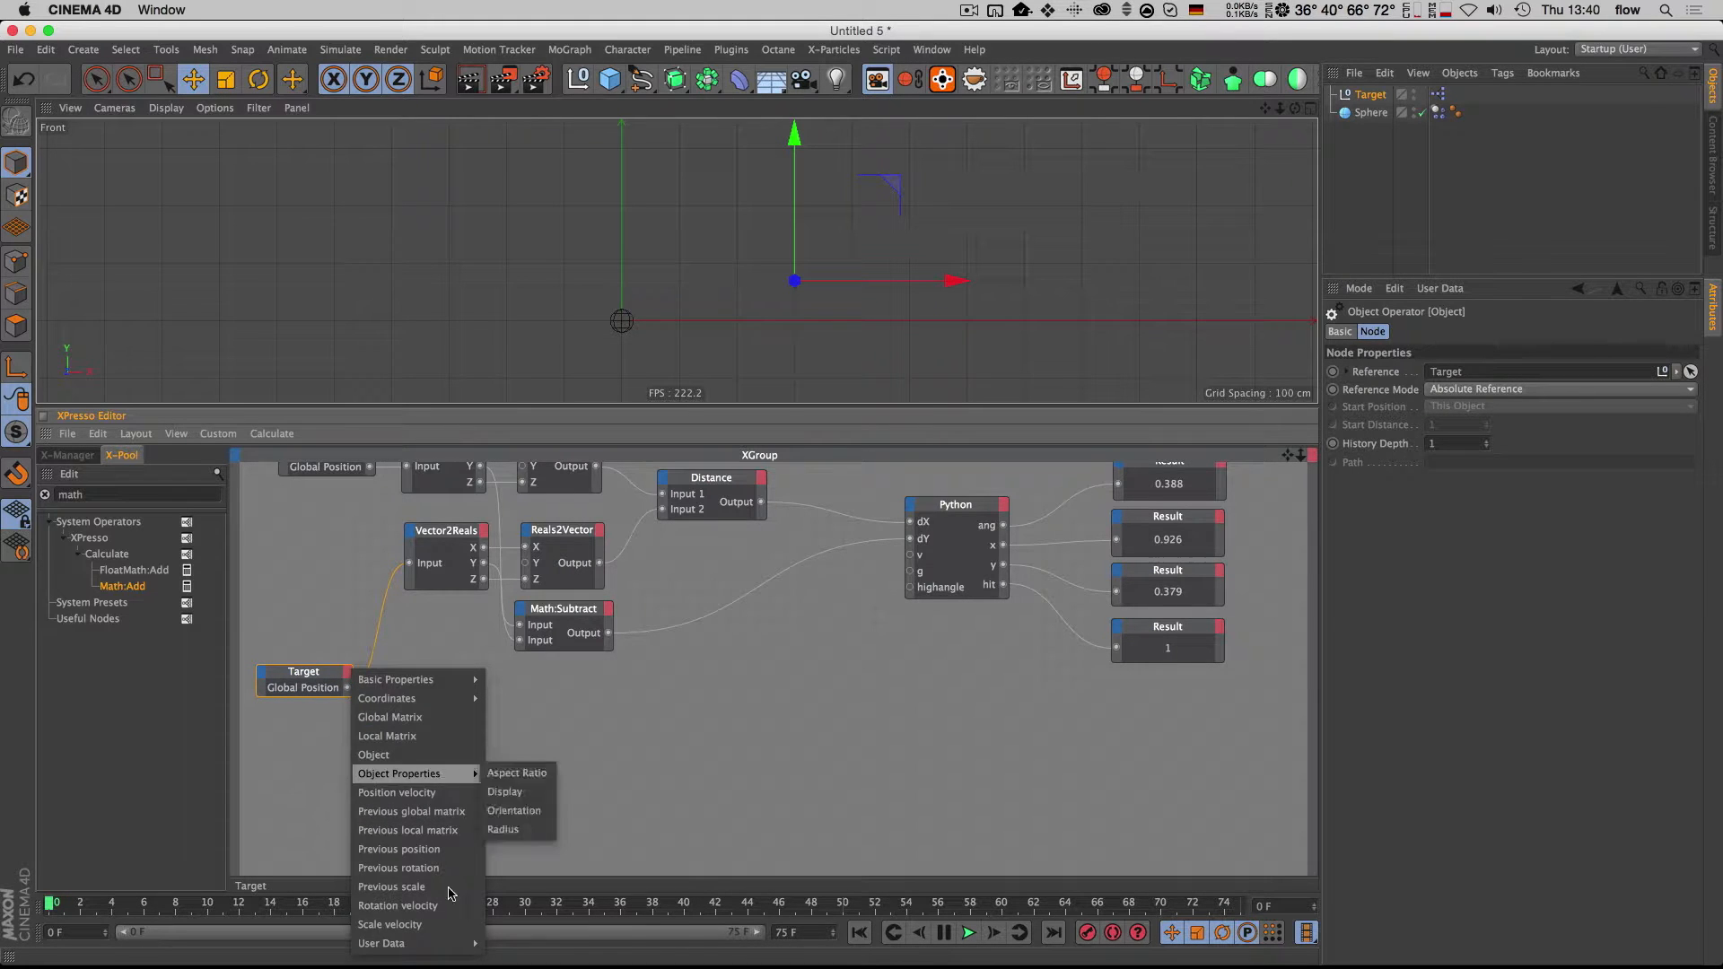
mouse_move(458, 945)
click(515, 953)
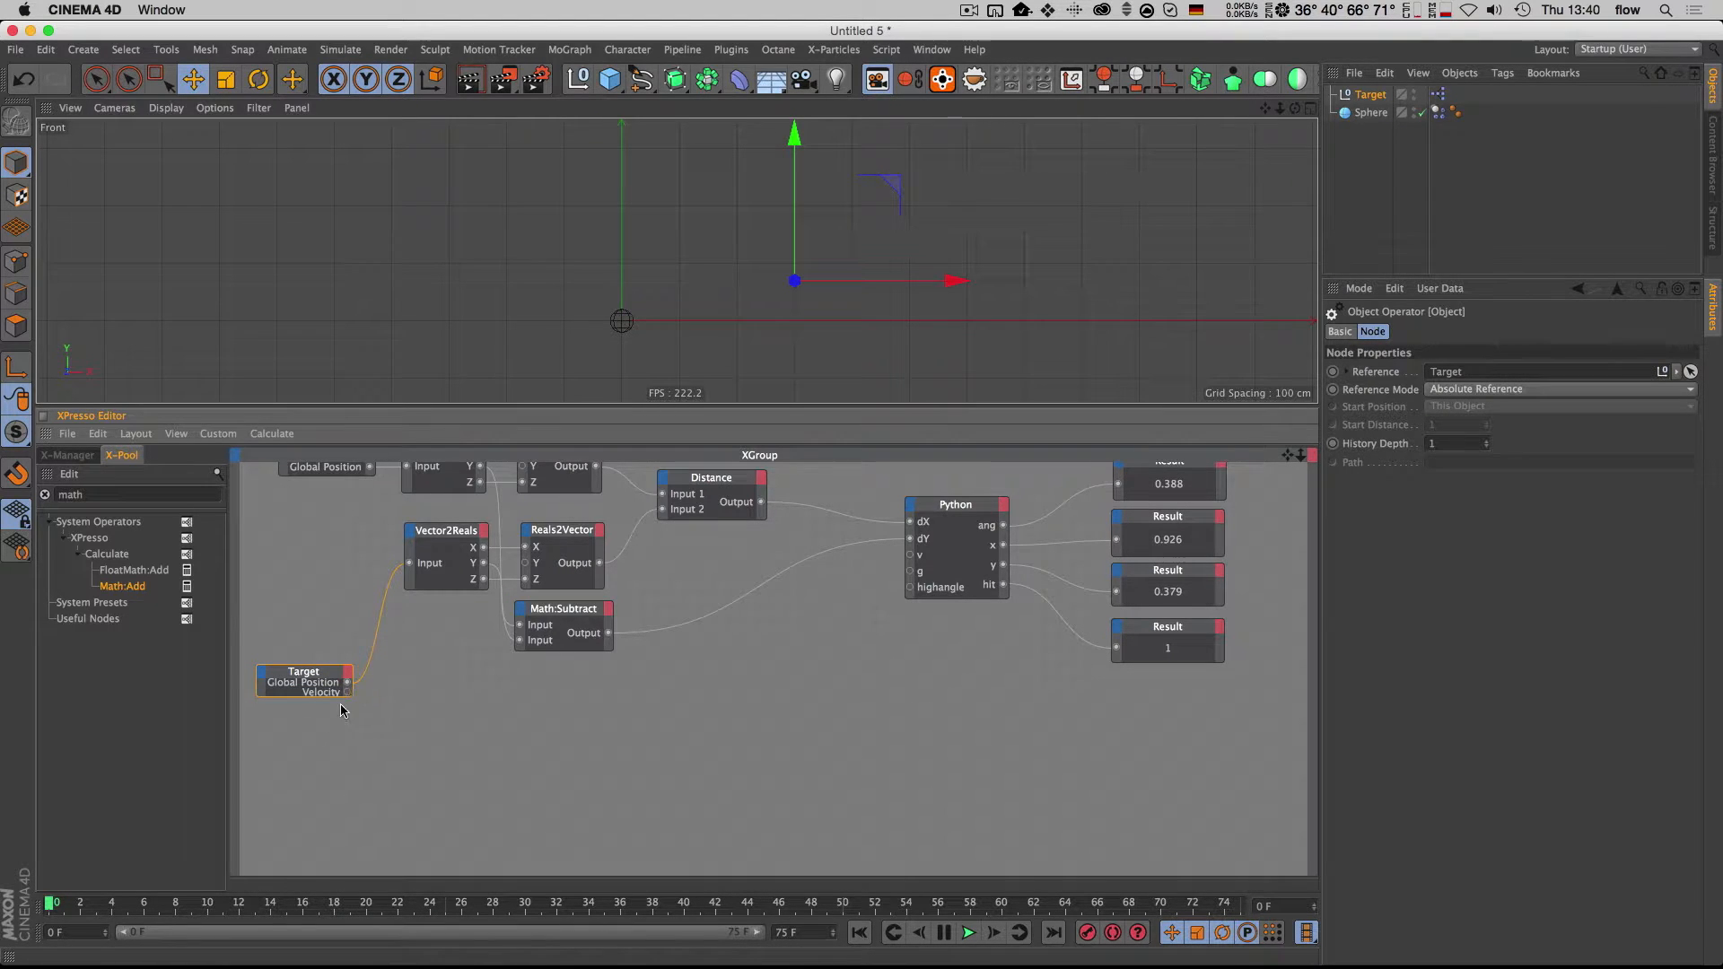
drag(350, 692, 914, 557)
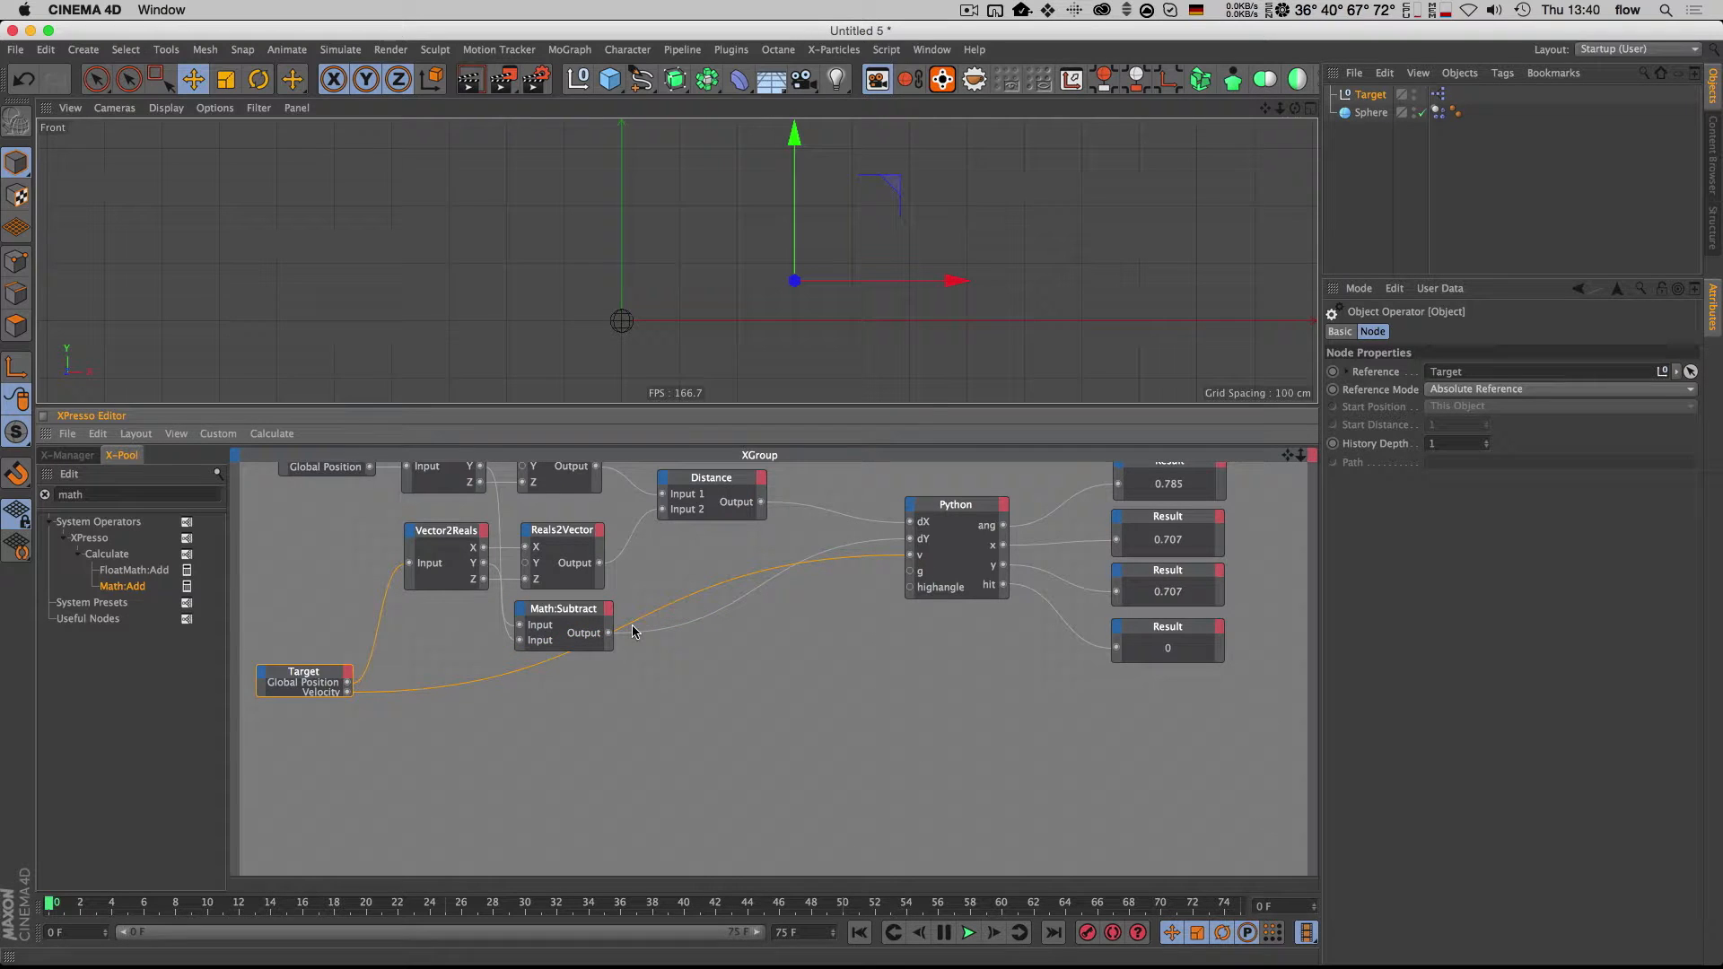
Step: Add the High Angle output to the Target node, fit the node to its ports and connect High Angle to Python's highangle input
click(349, 677)
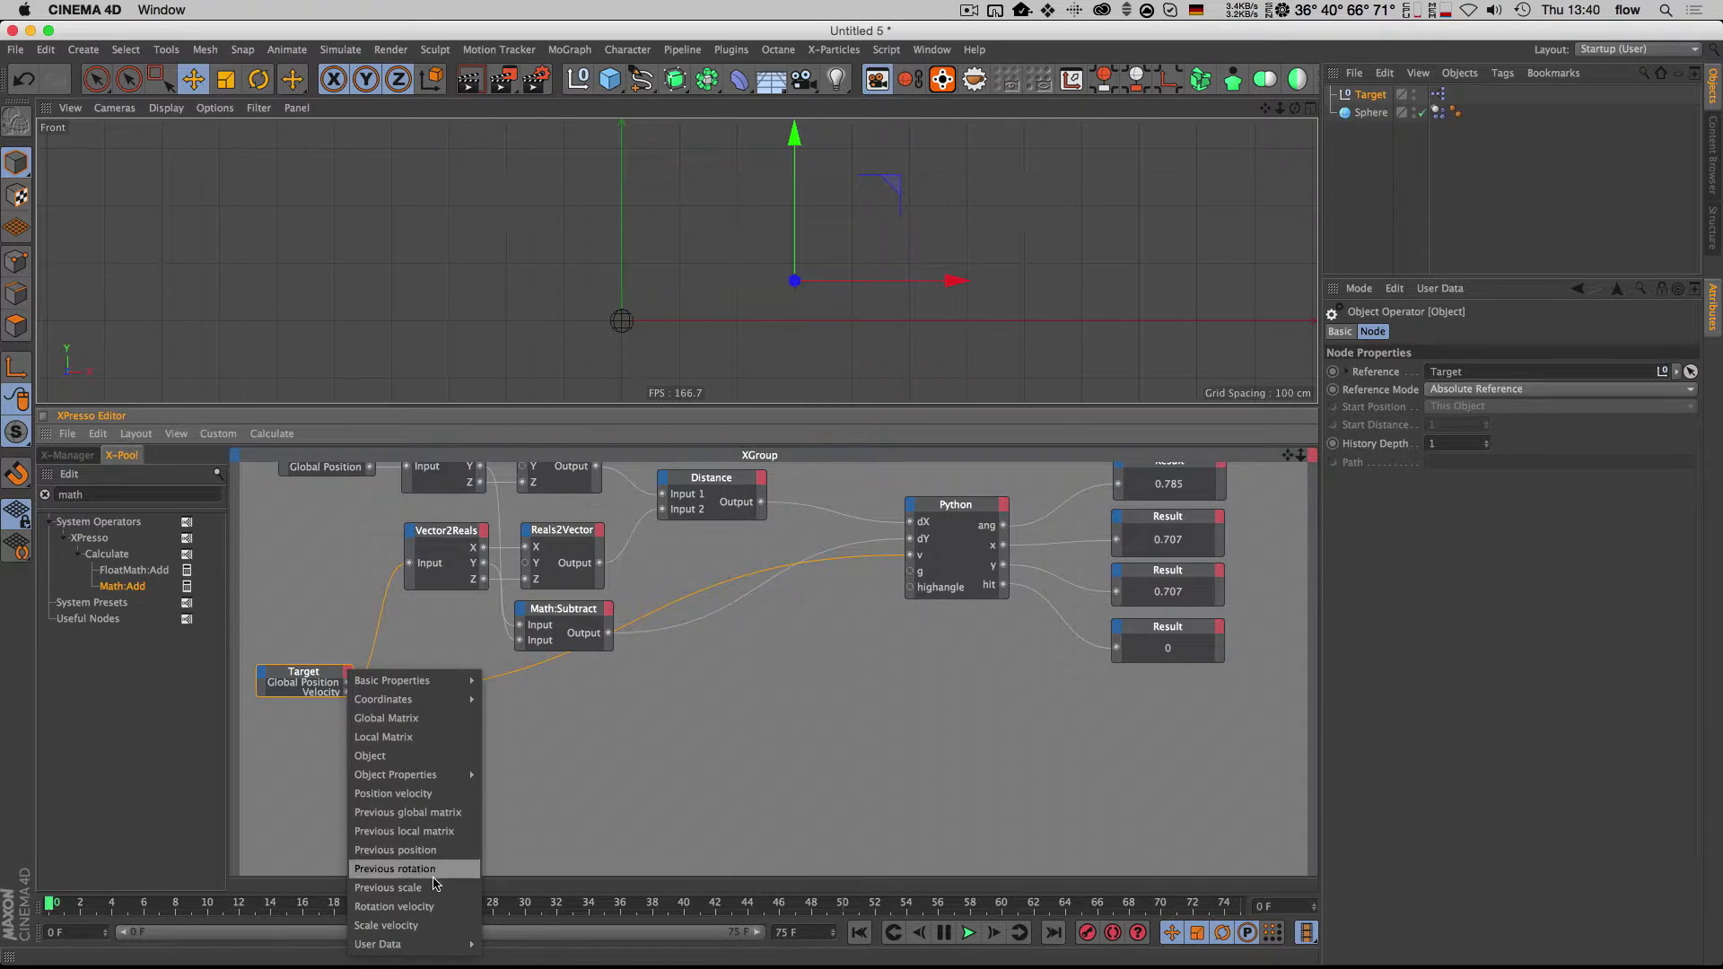
click(517, 932)
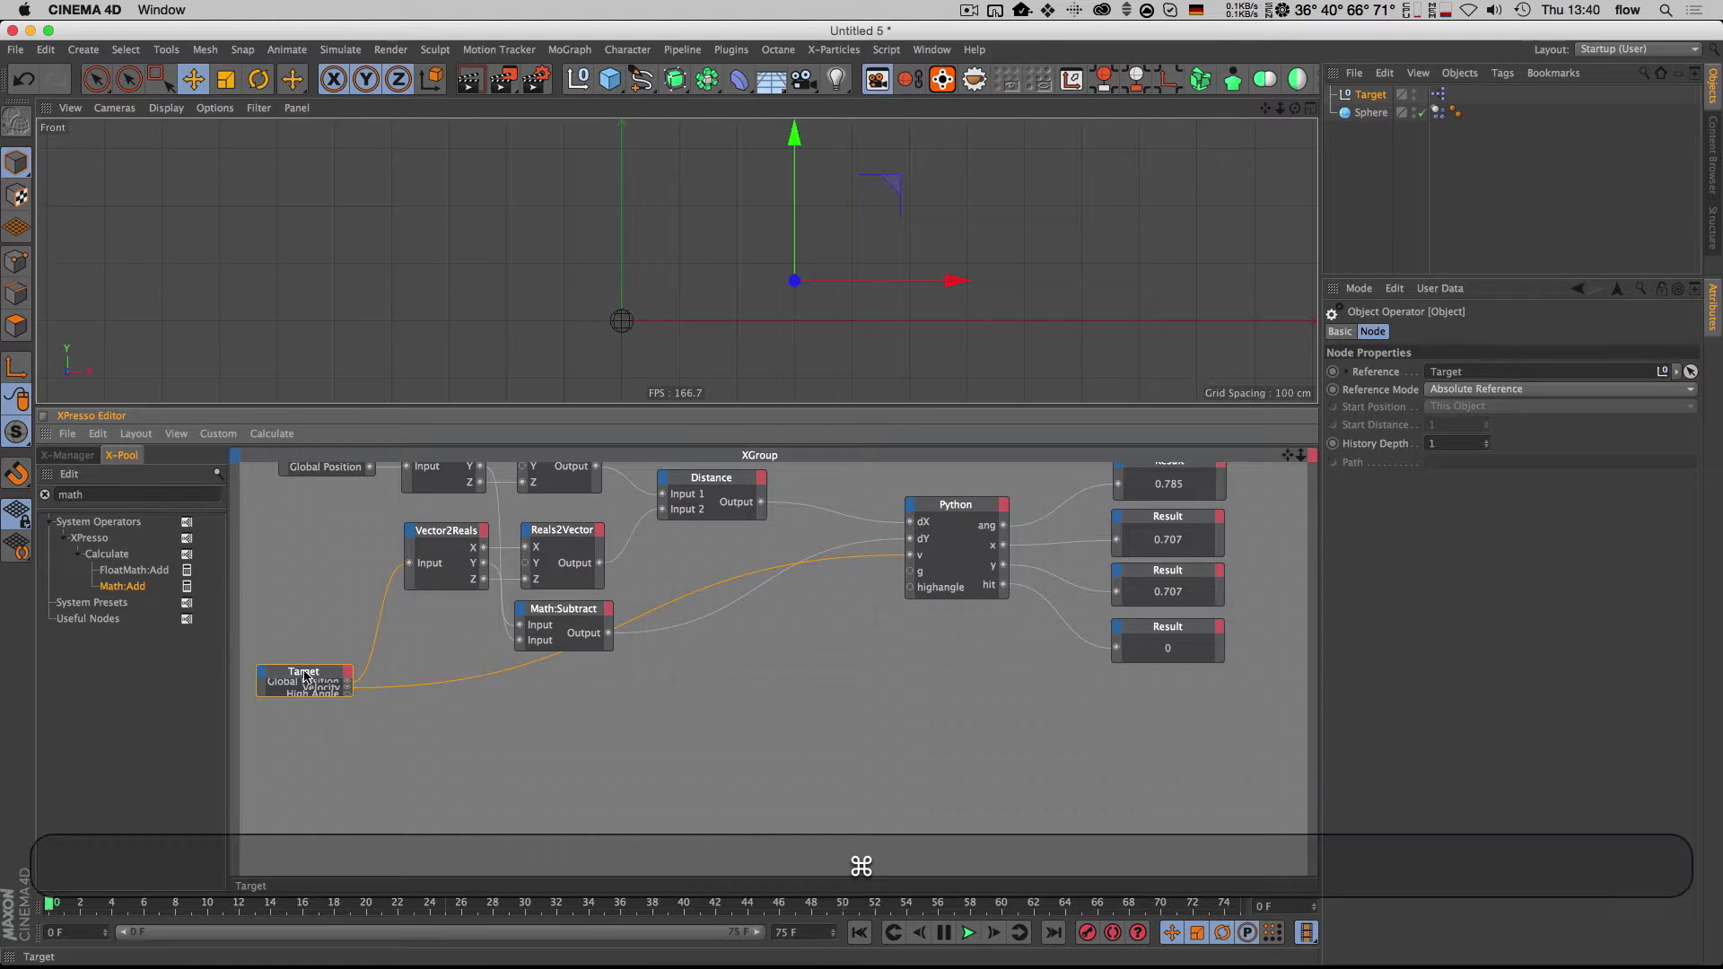
super+double_click(303, 671)
drag(349, 721, 912, 590)
drag(283, 662, 288, 710)
click(809, 687)
key(1)
drag(928, 625, 831, 667)
key(1)
Step: Check the Gravity value in the project's Dynamics settings and compare it with the Python node's g parameter
key(super)
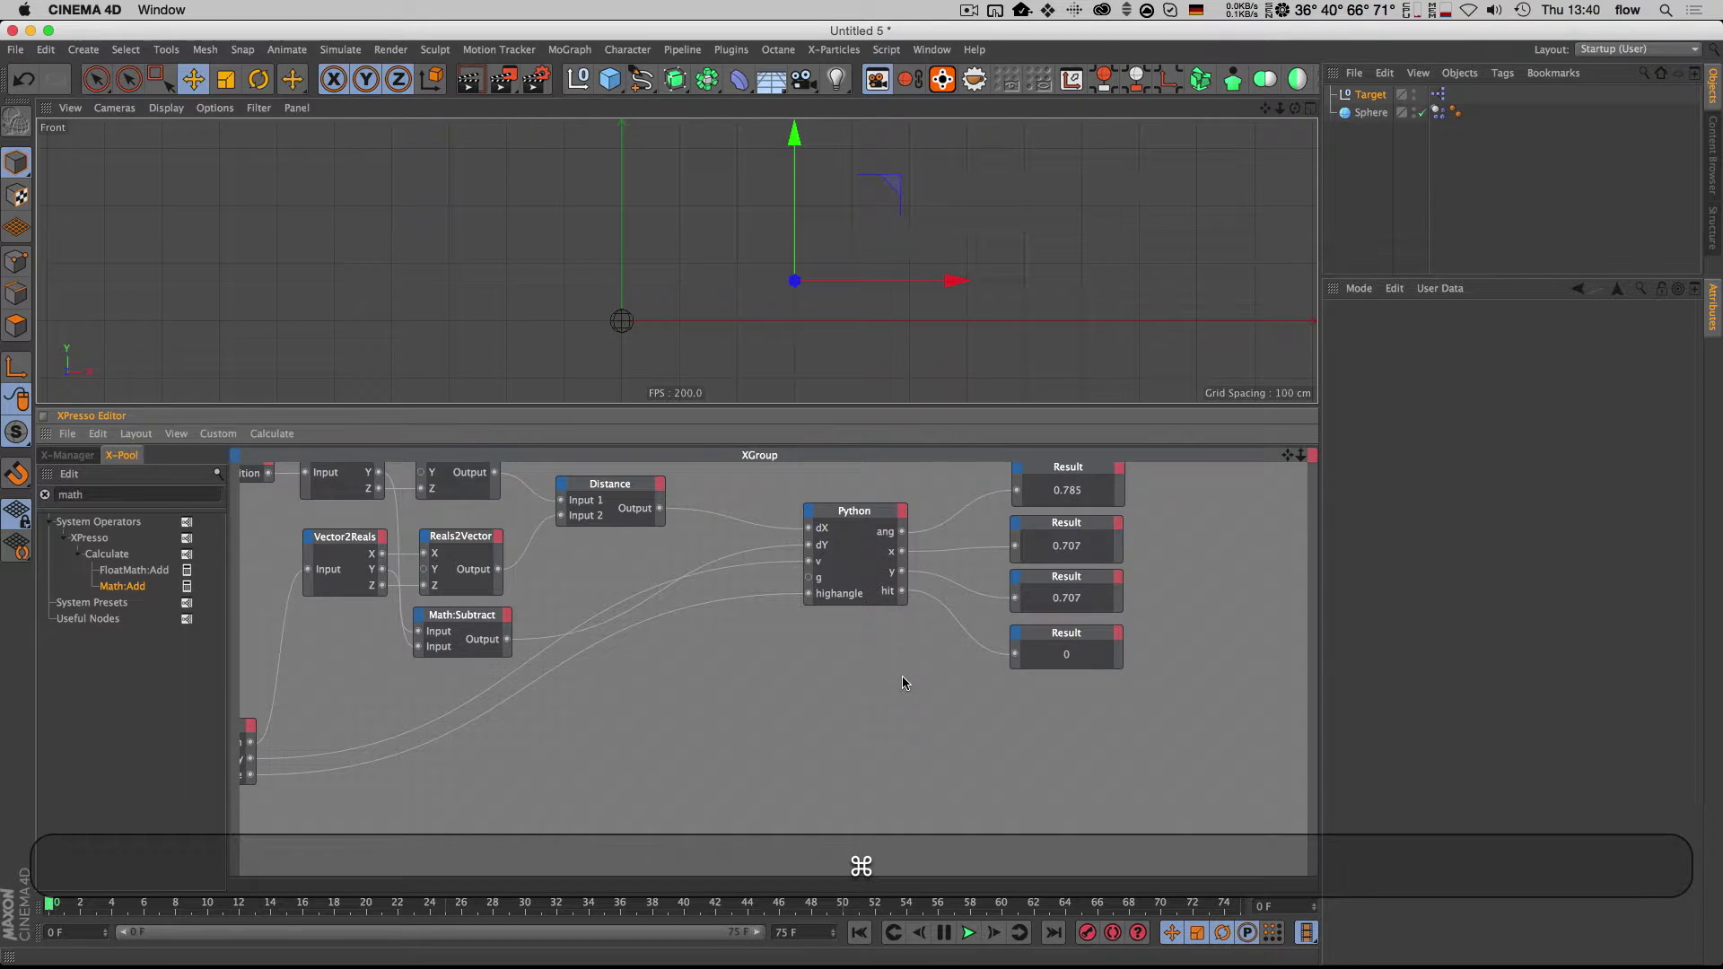
key(super+d)
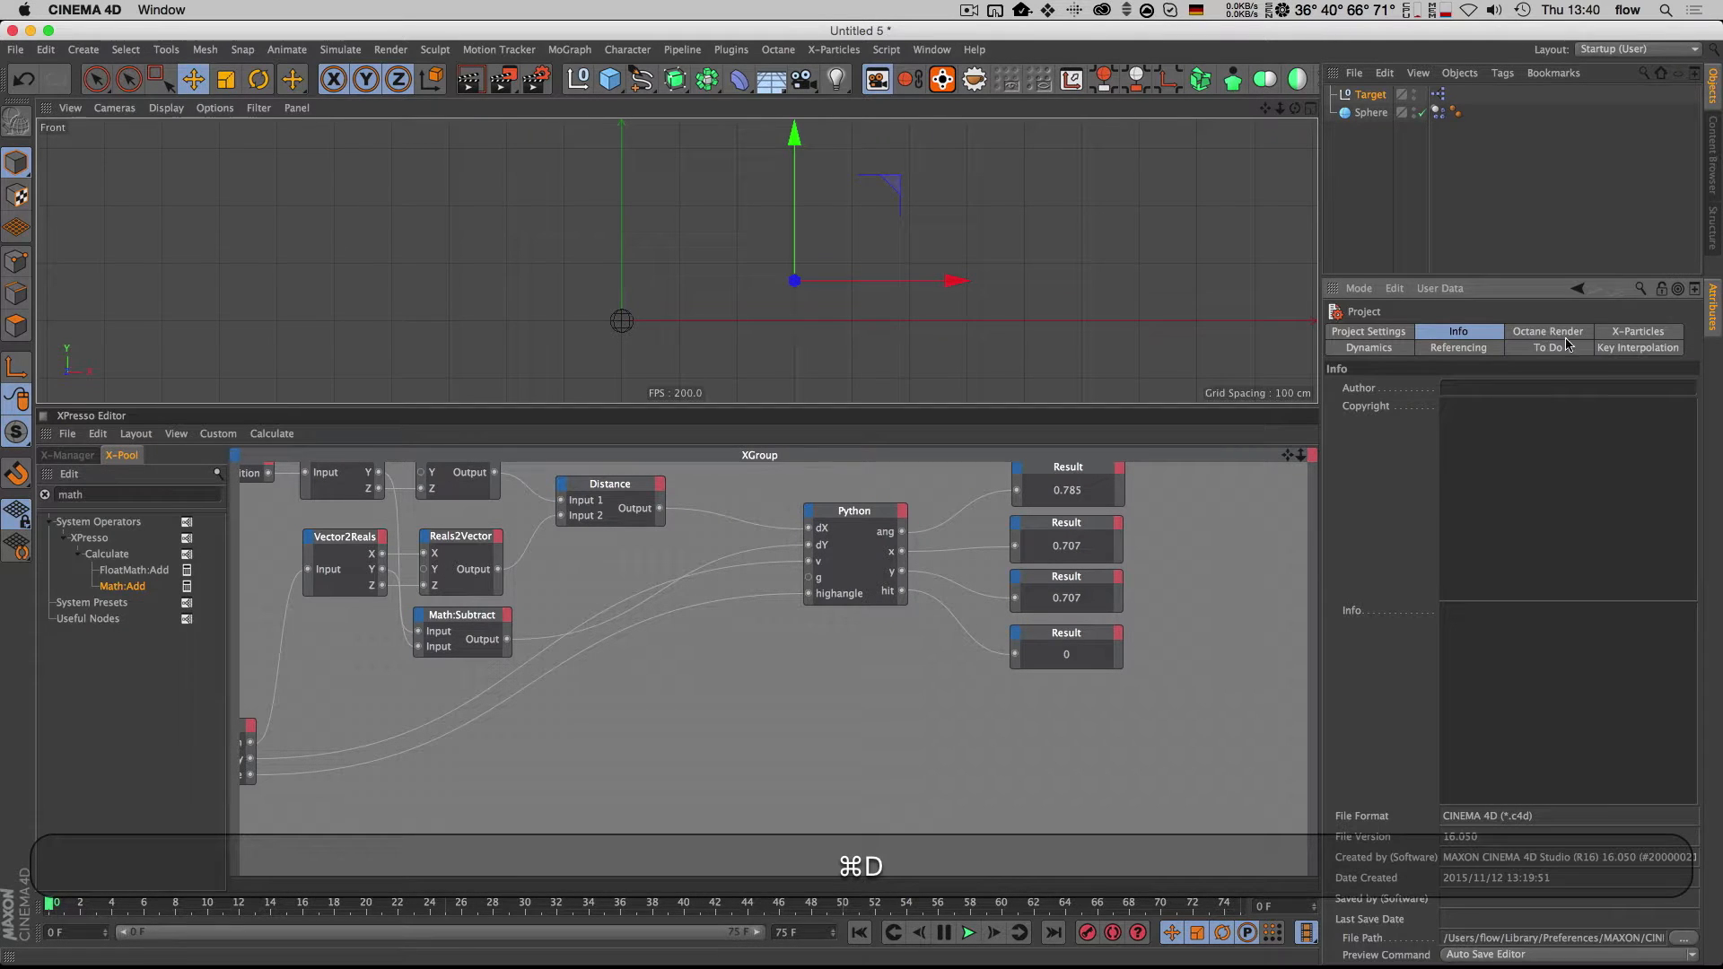
click(1371, 350)
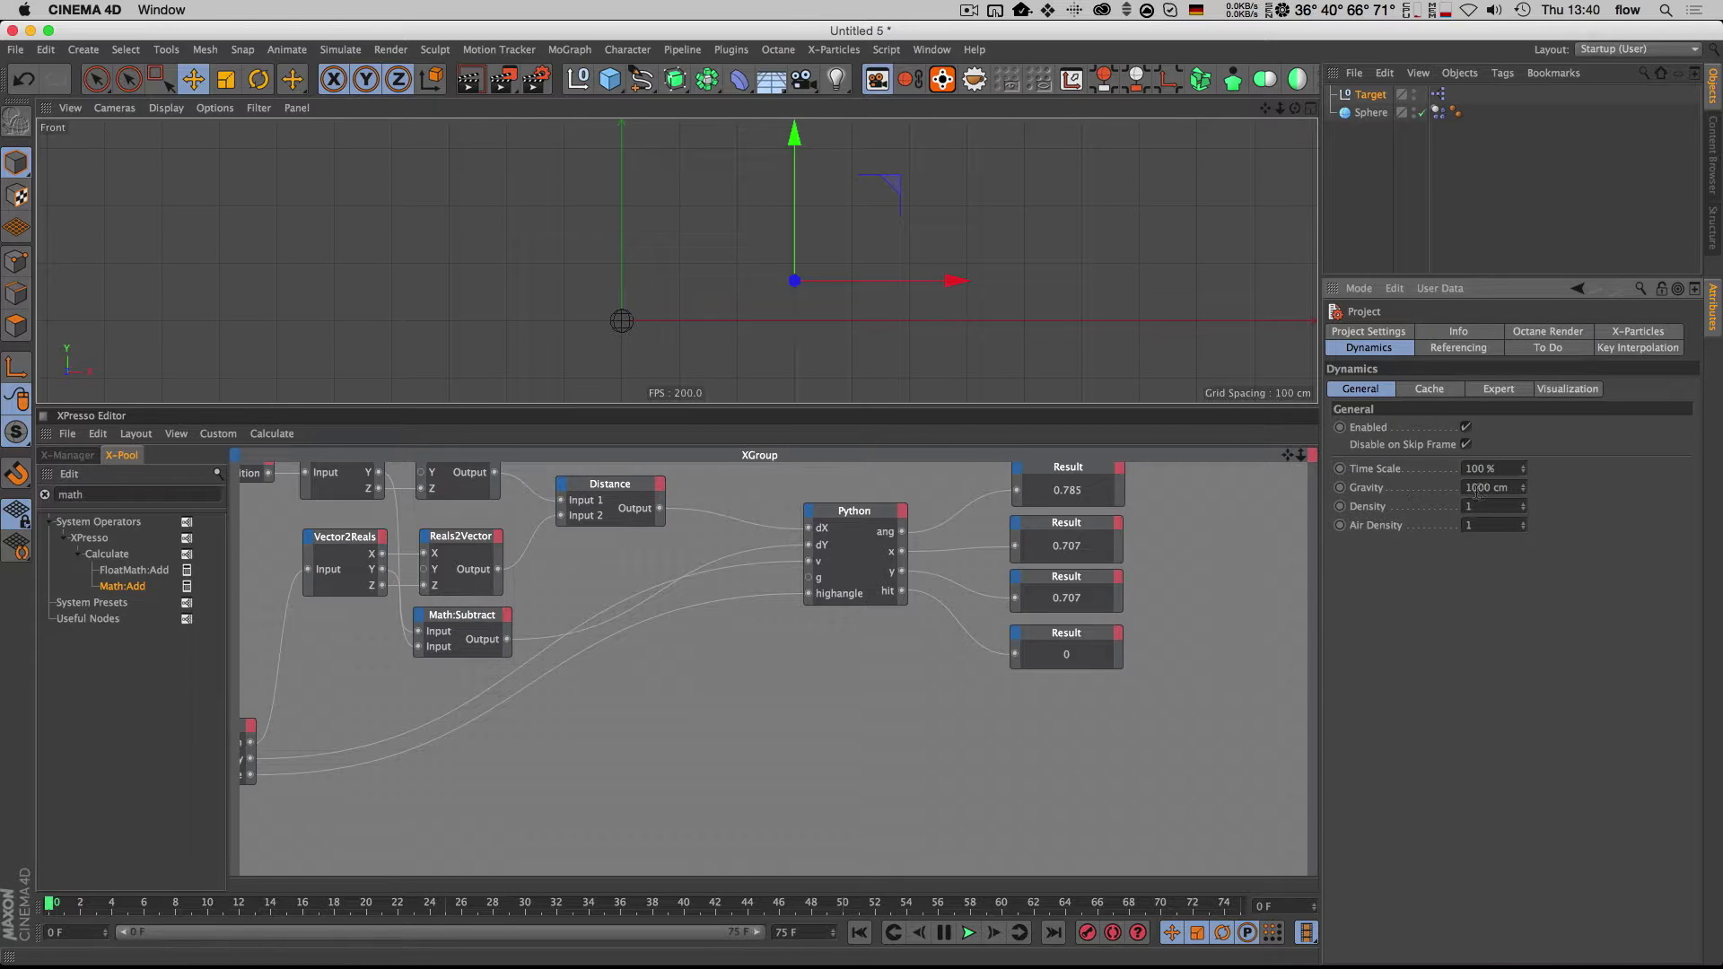
drag(1493, 487, 1459, 494)
click(837, 531)
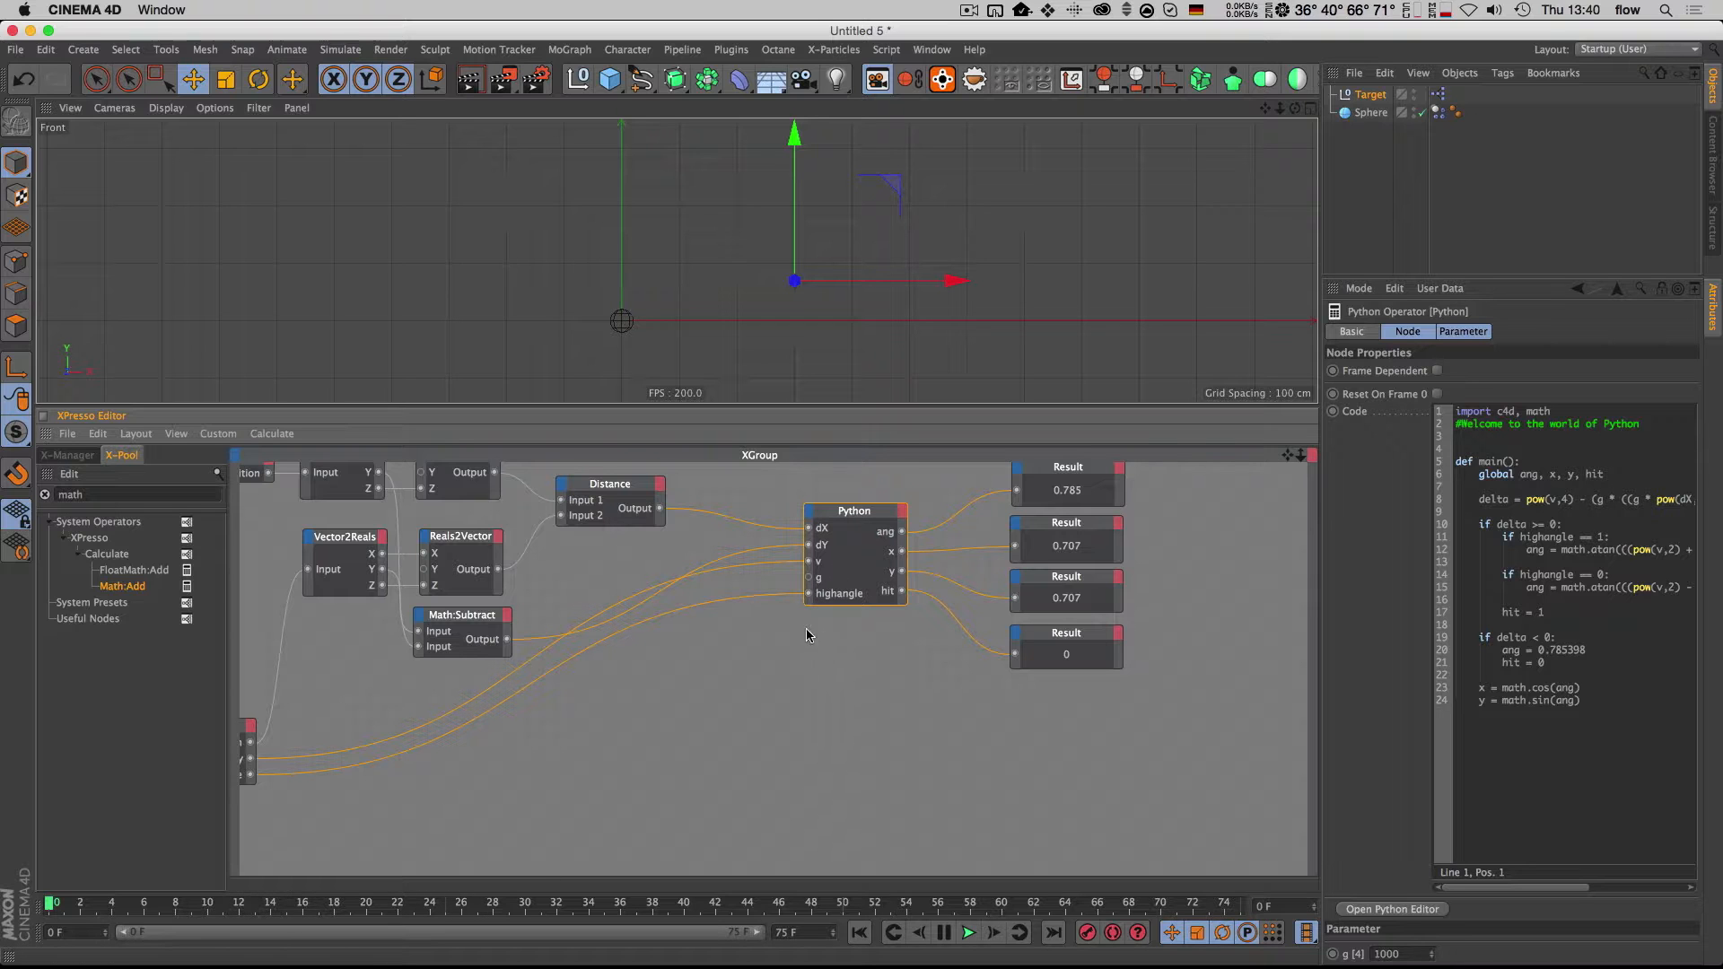
Step: Try to bring the project into XPresso as an Object node and browse its available outputs for Gravity
key(super+d)
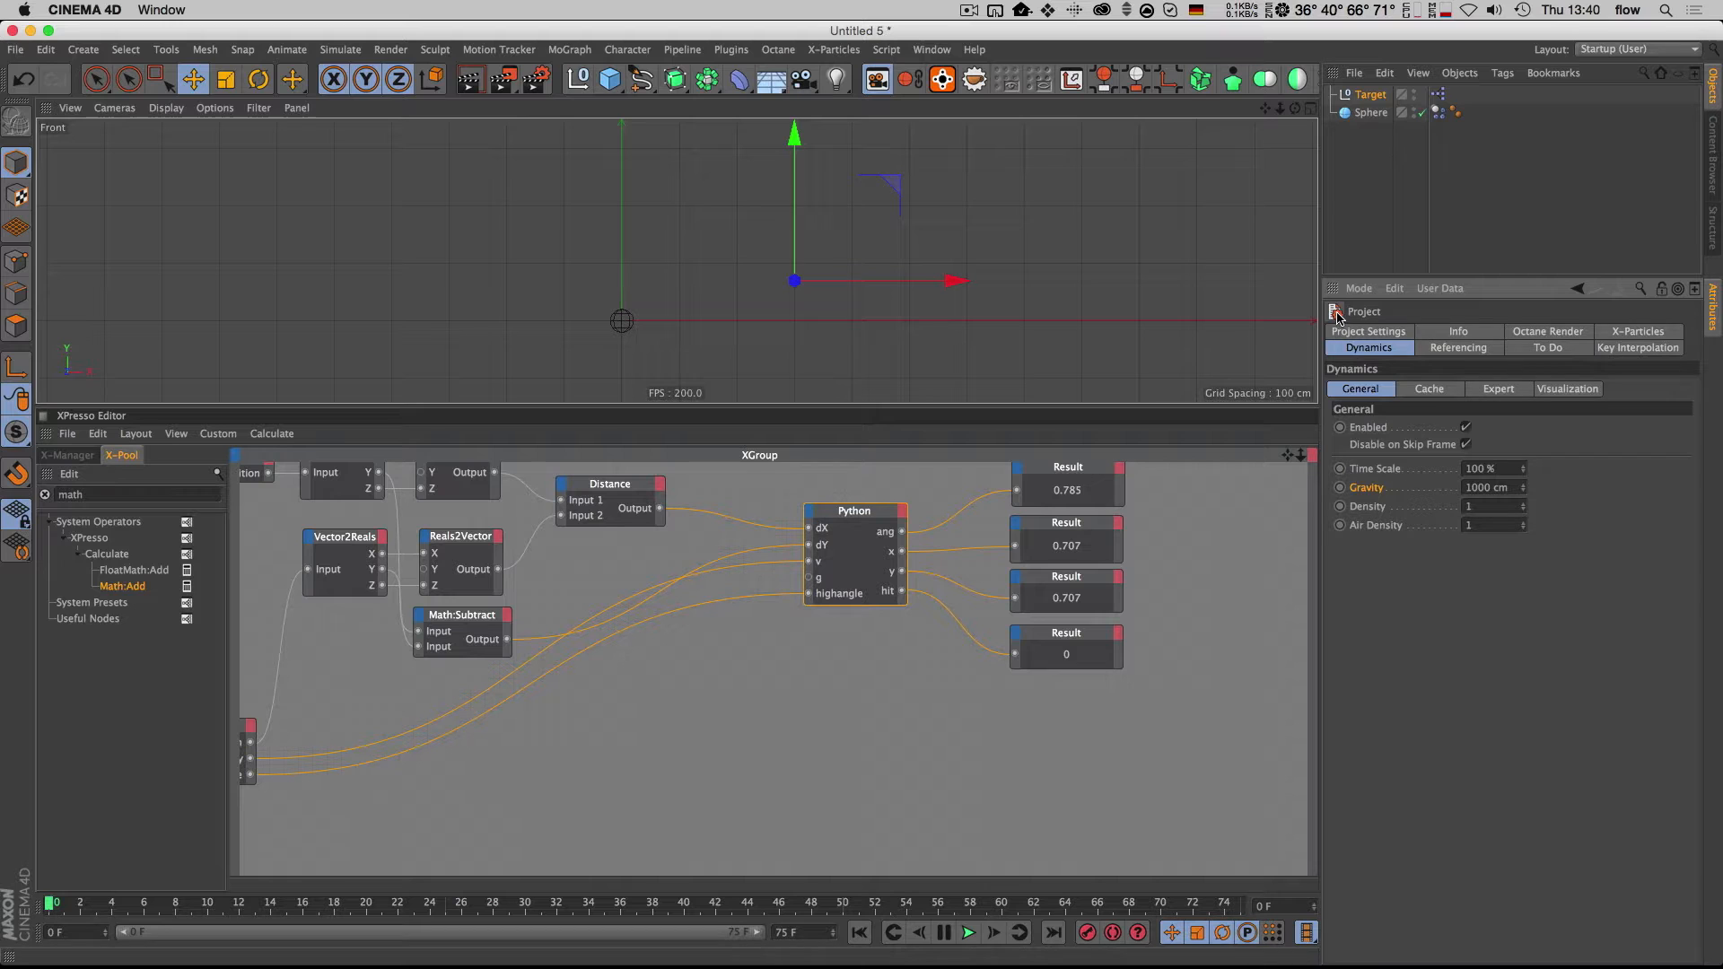
drag(1335, 316, 639, 687)
click(661, 681)
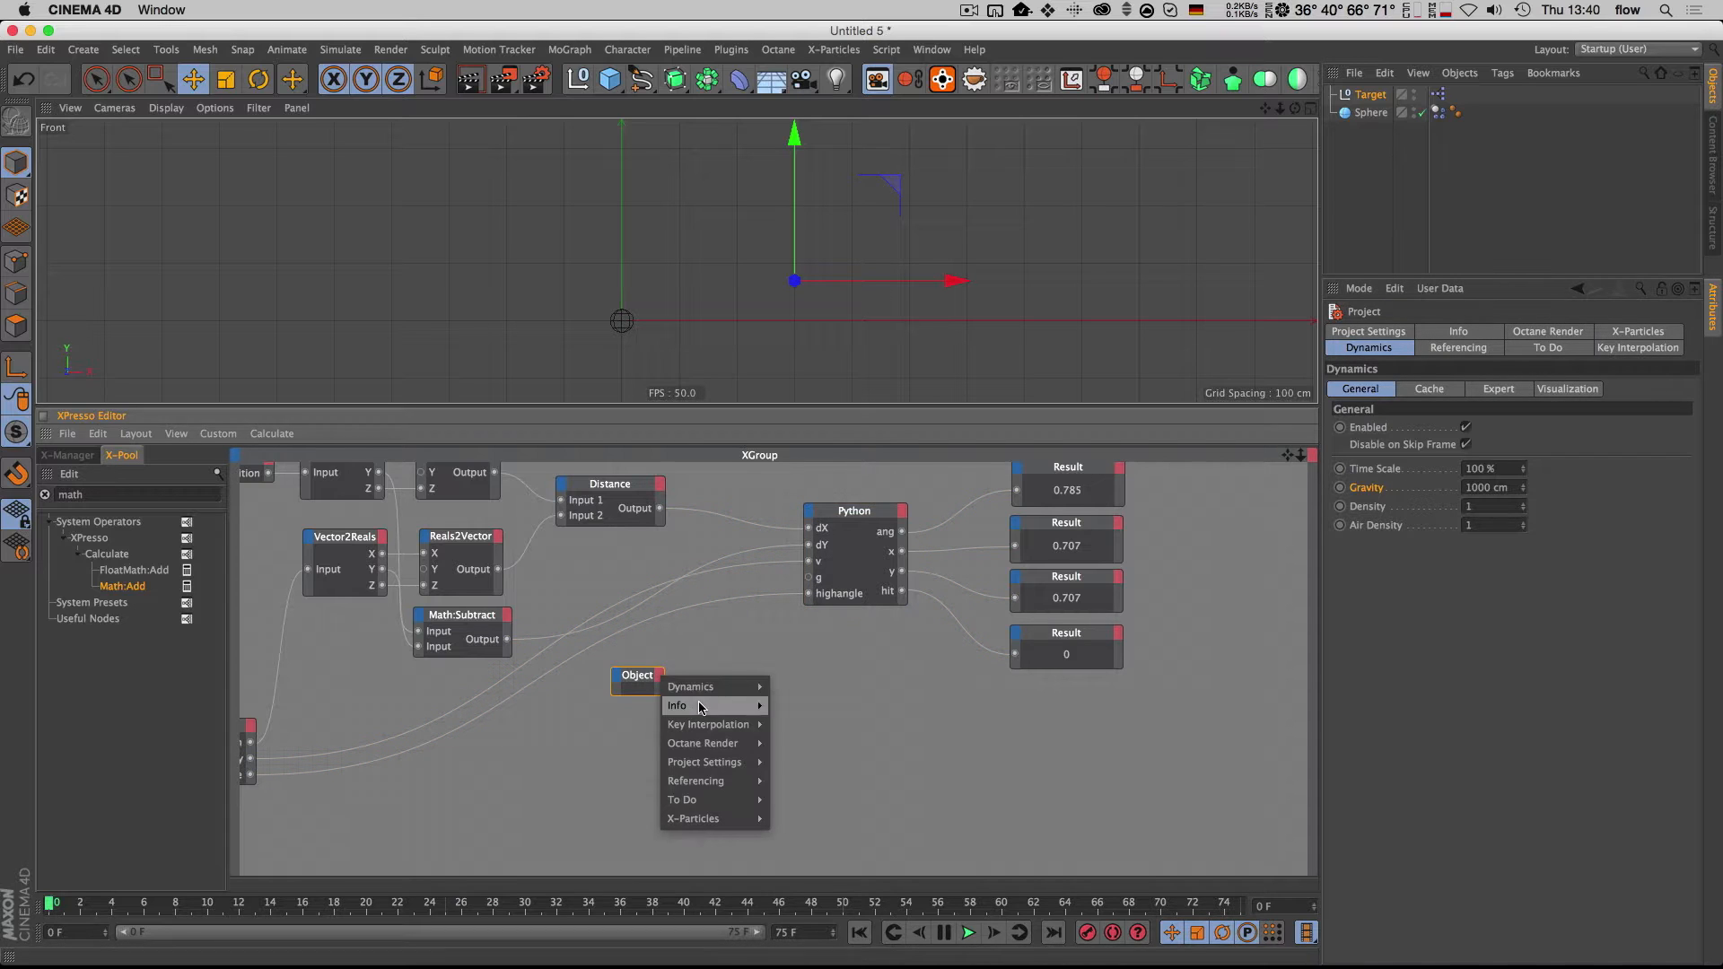
mouse_move(718, 712)
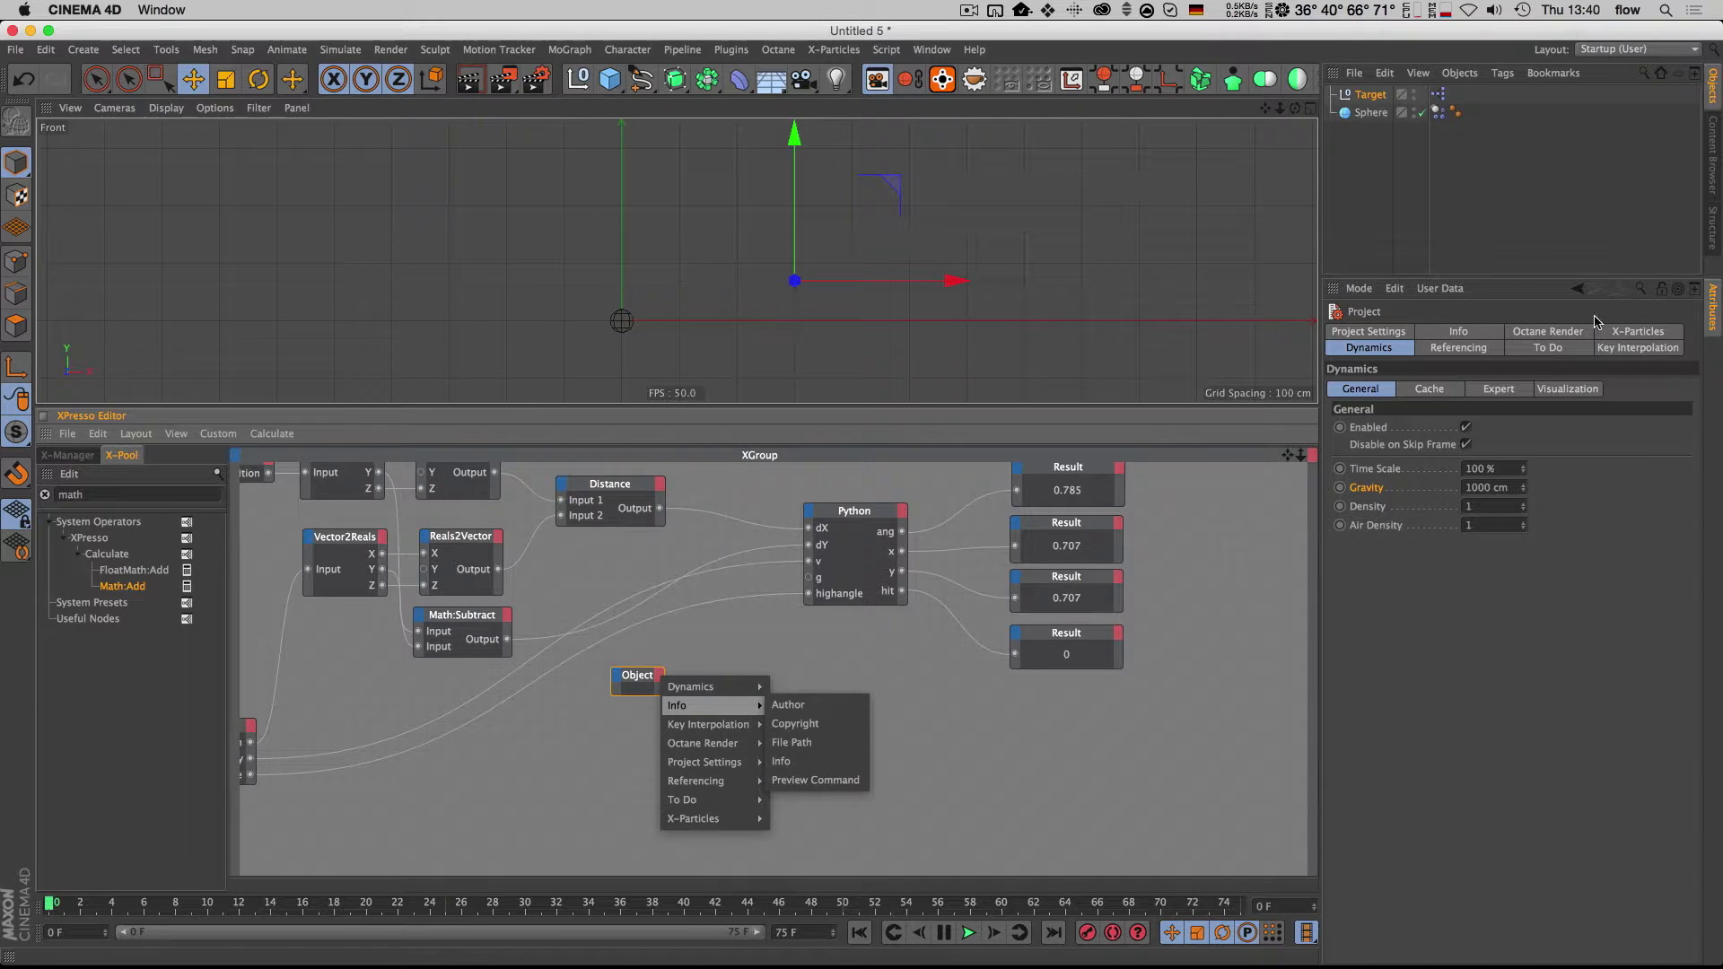
Step: Look through the project's Info and Project Settings parameters
click(1477, 327)
click(1461, 334)
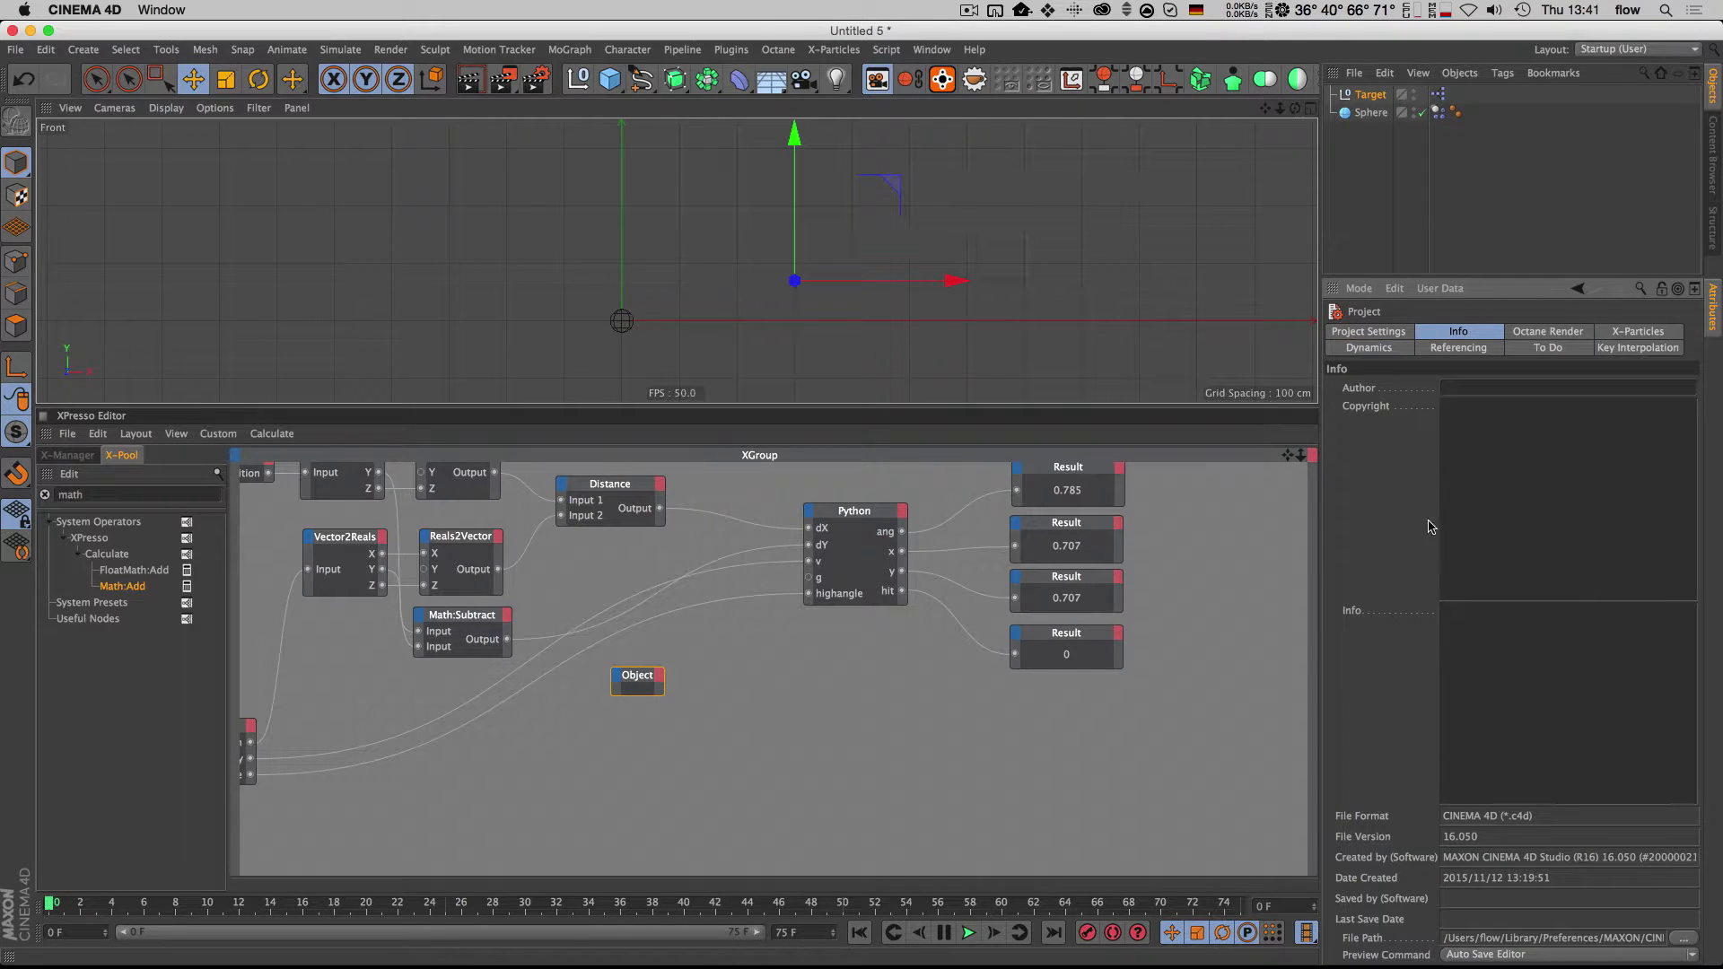
click(1385, 334)
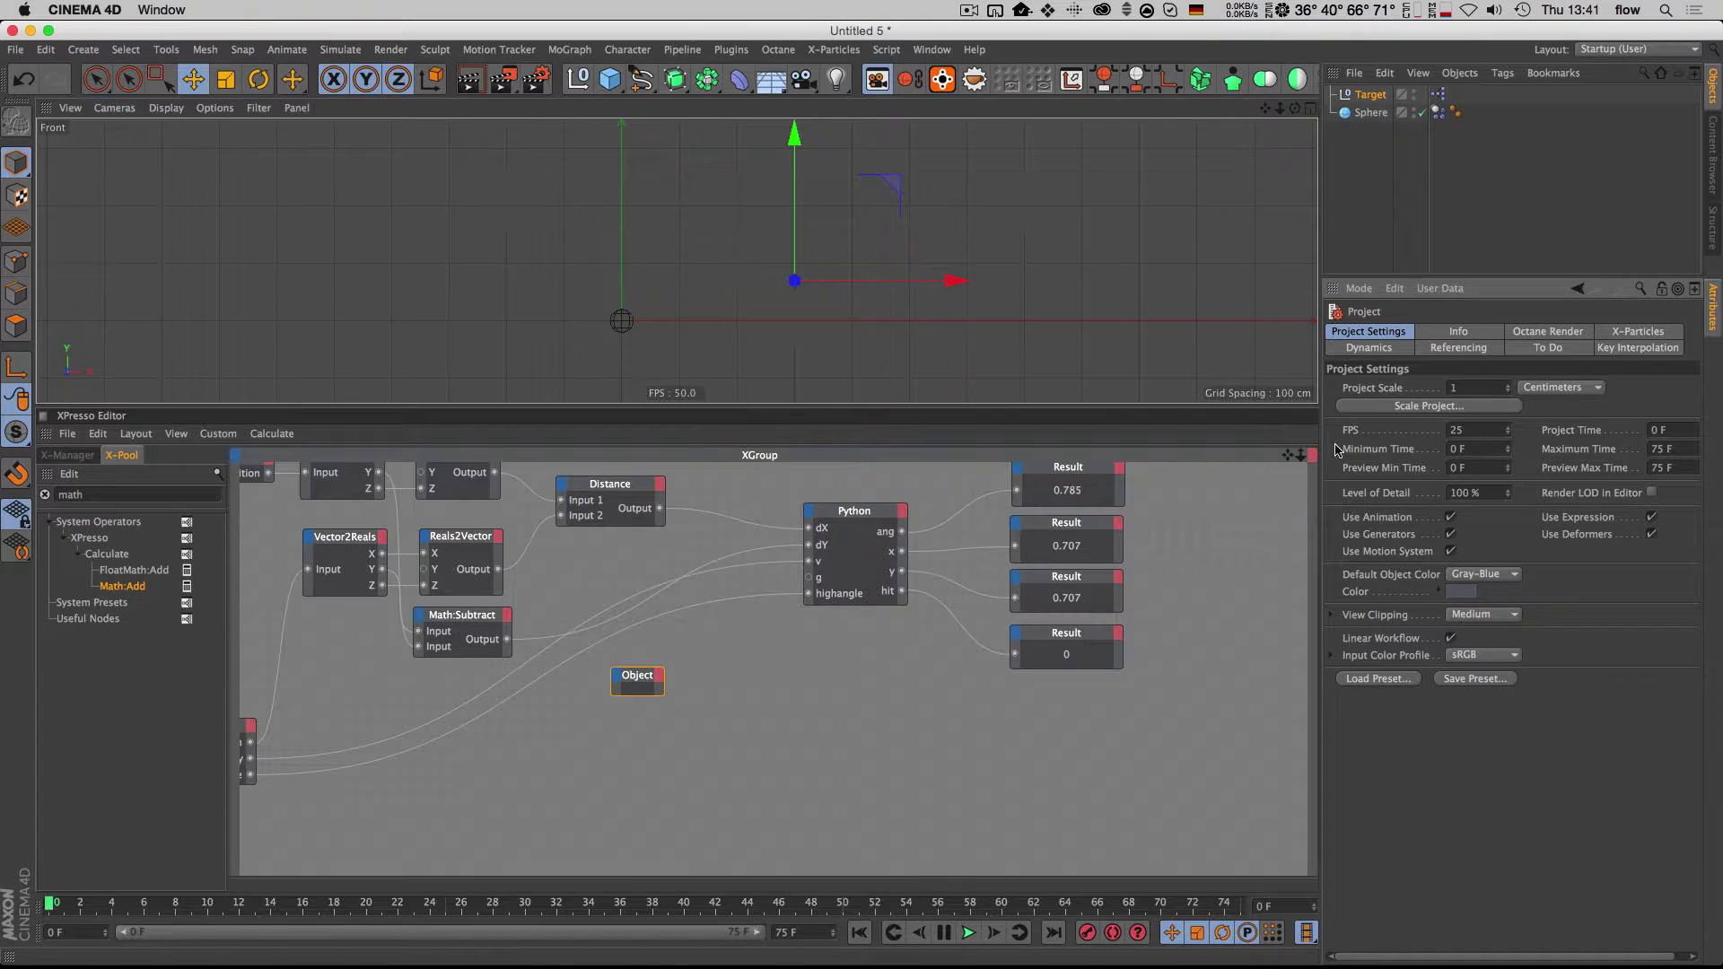
click(1446, 334)
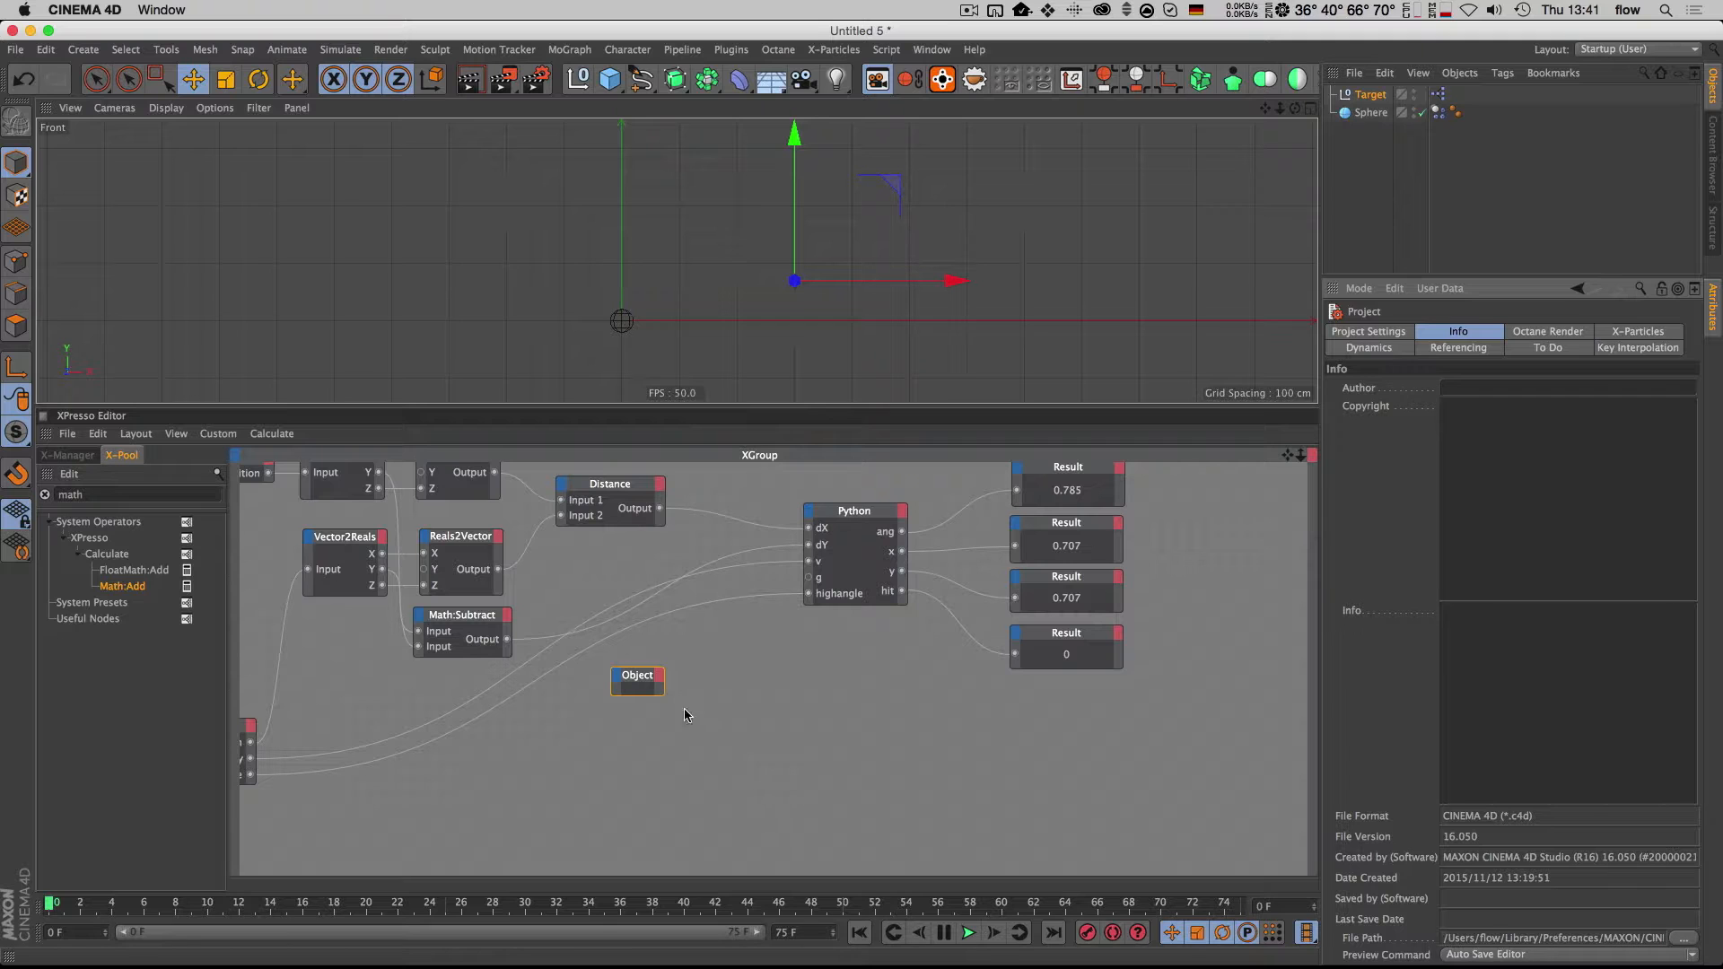
Step: Try to add the Dynamics output to the project's Object node, and delete that node
click(660, 676)
mouse_move(716, 714)
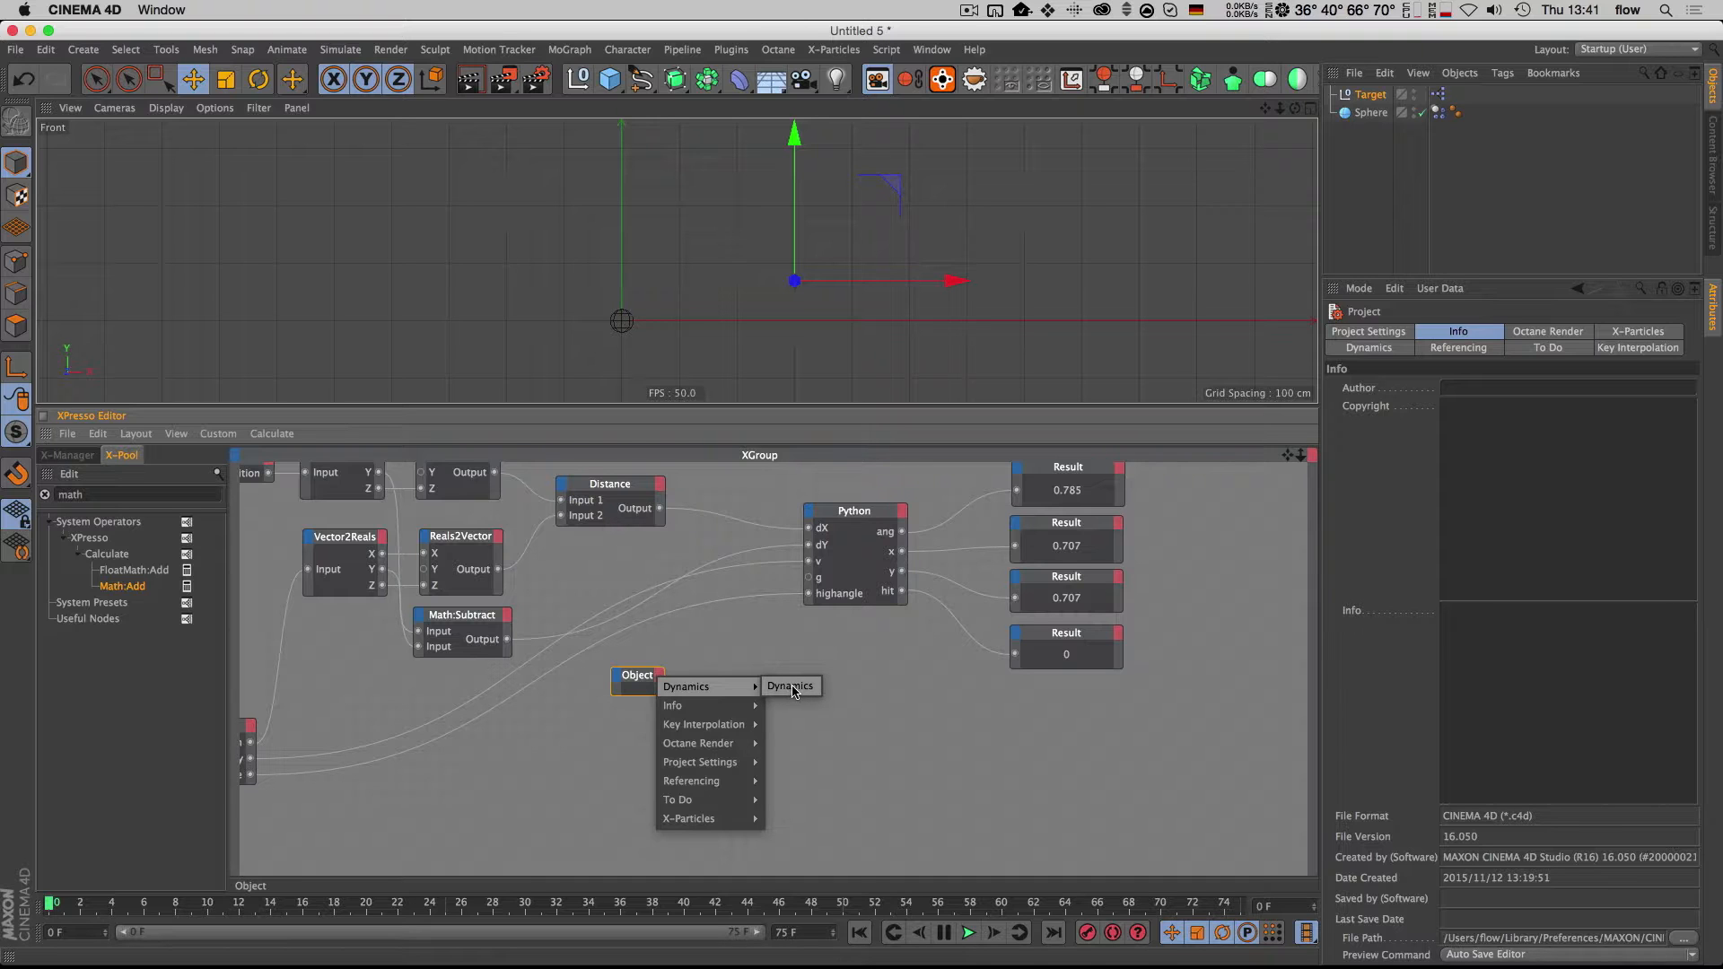
click(788, 681)
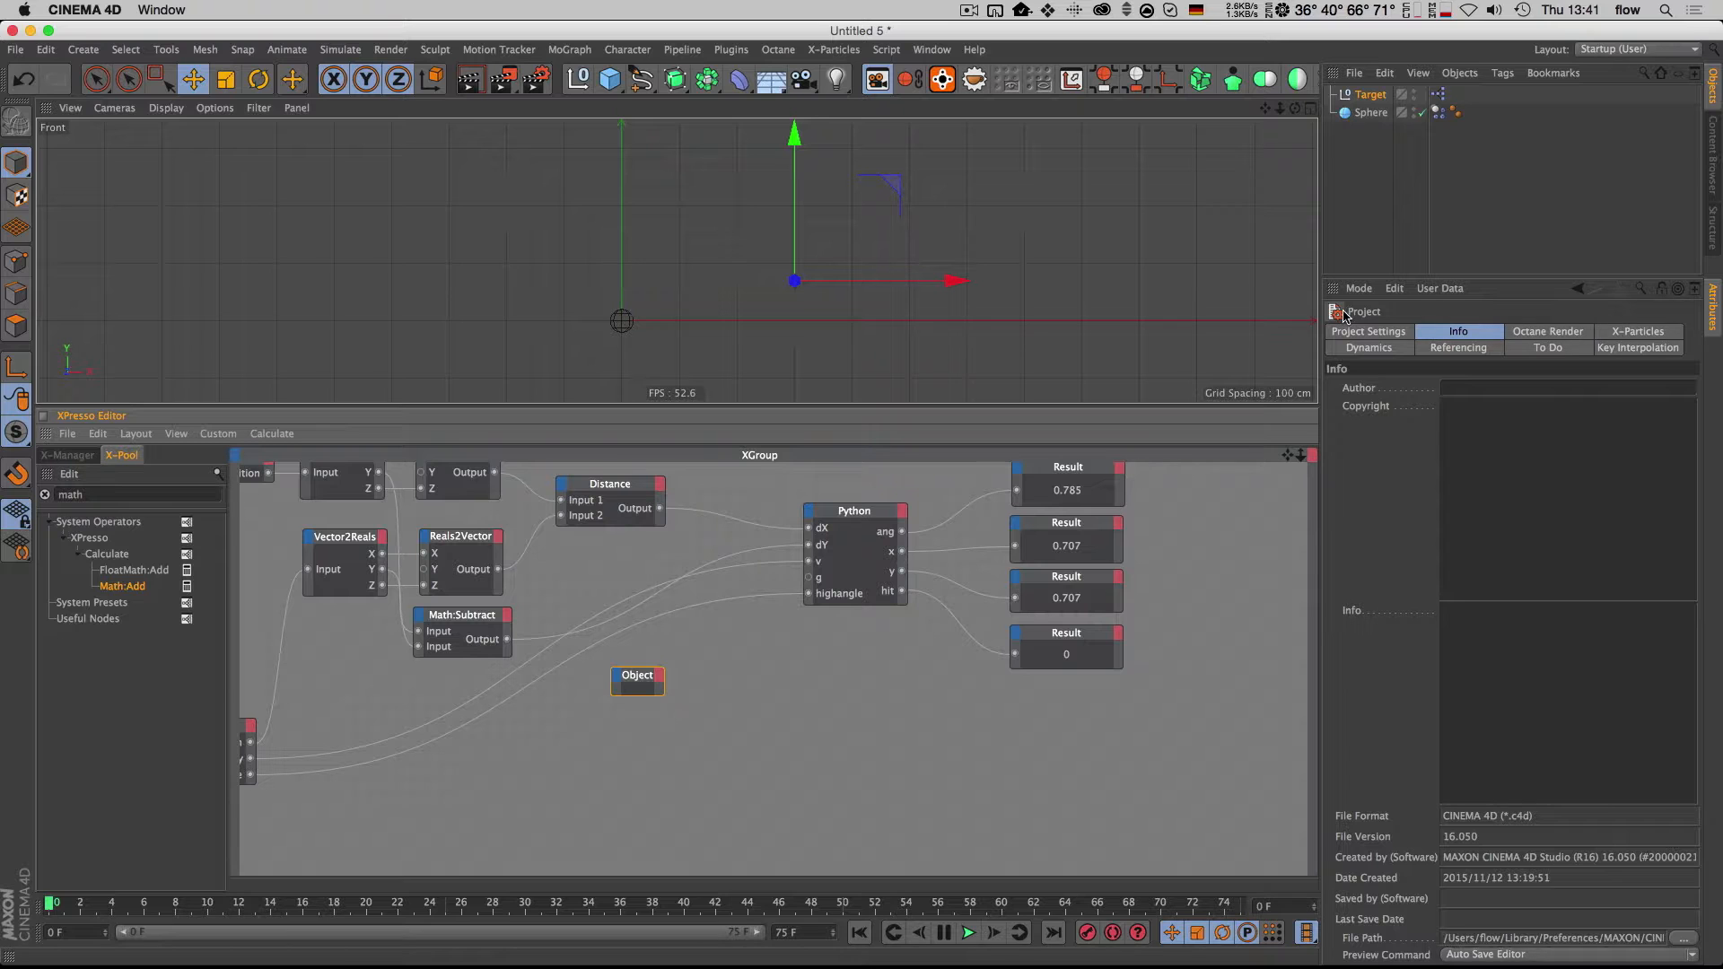
click(635, 684)
key(BackSpace)
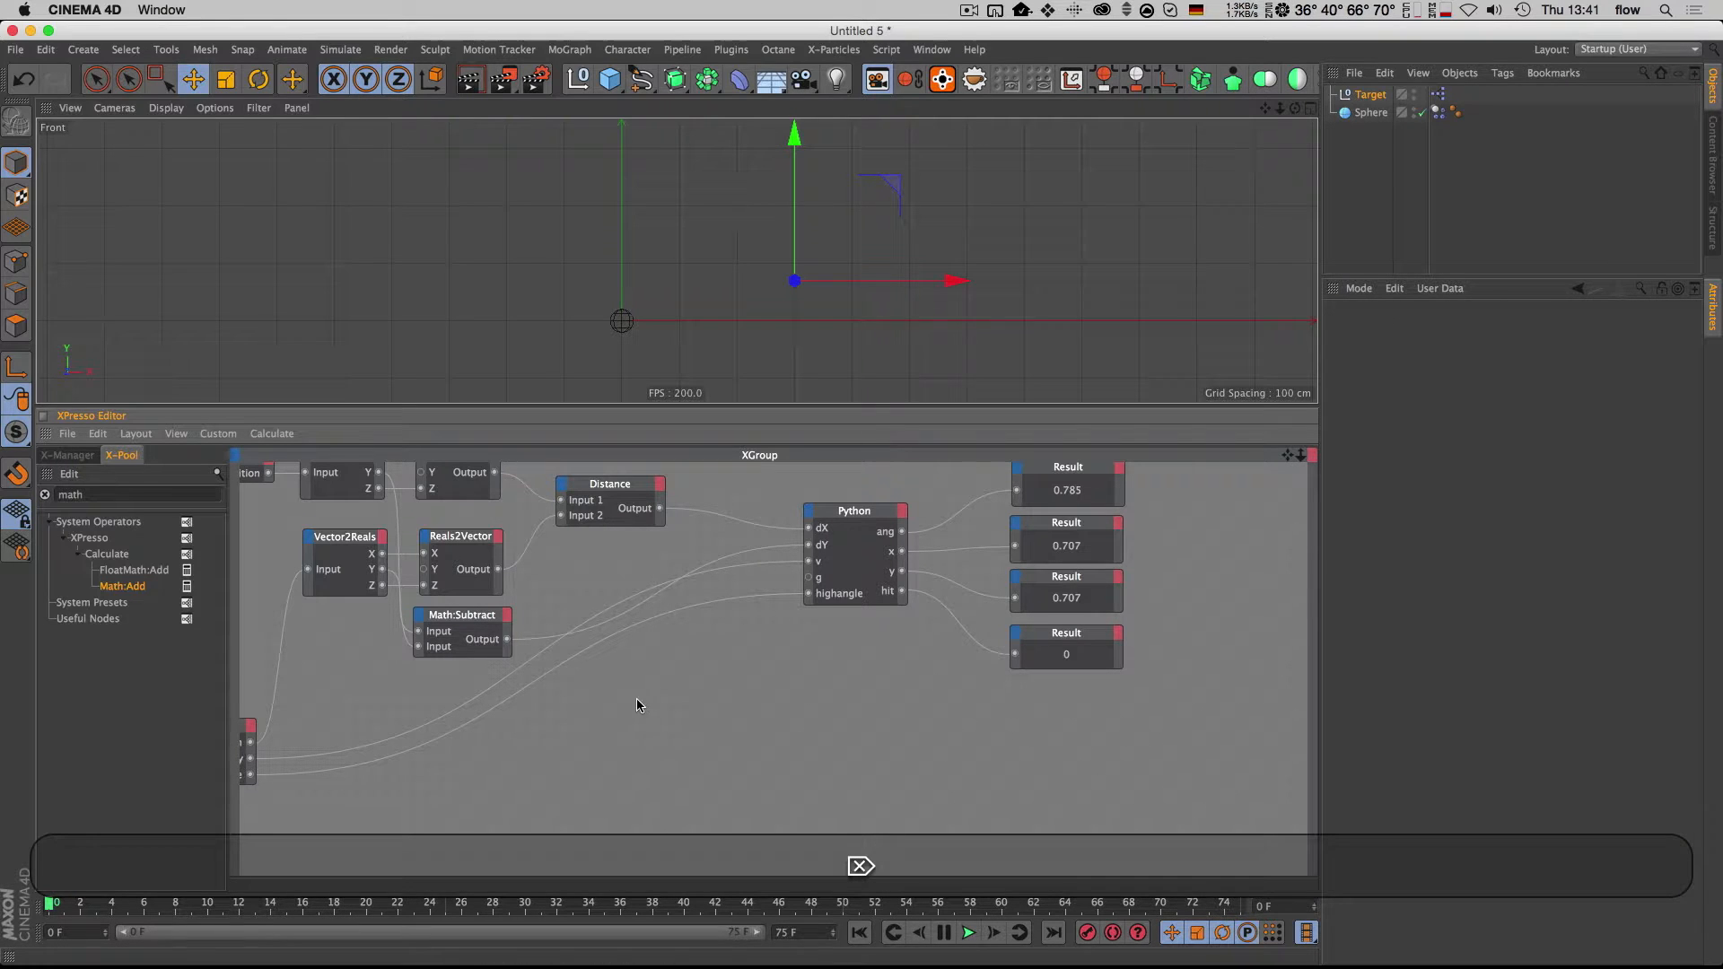
Step: Set the project's Dynamics Gravity as driver and as its own absolute driven parameter, and select the generated Expression null
key(super+d)
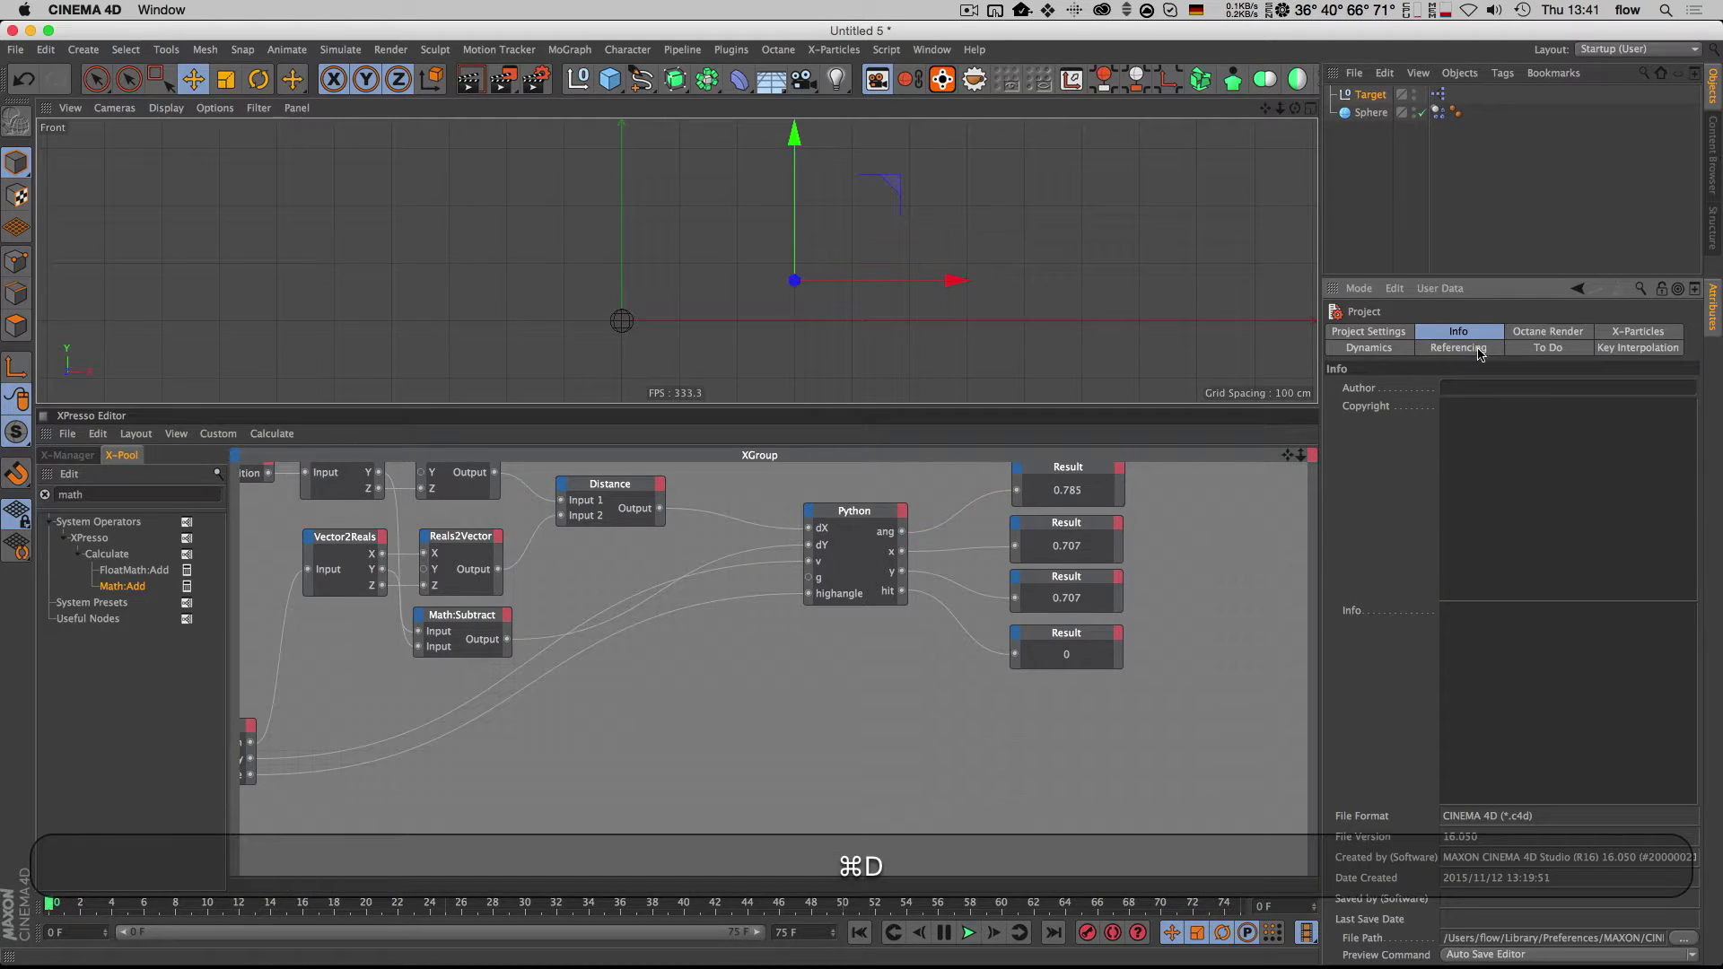
click(1370, 349)
right_click(1365, 495)
mouse_move(1427, 518)
click(1528, 528)
right_click(1371, 494)
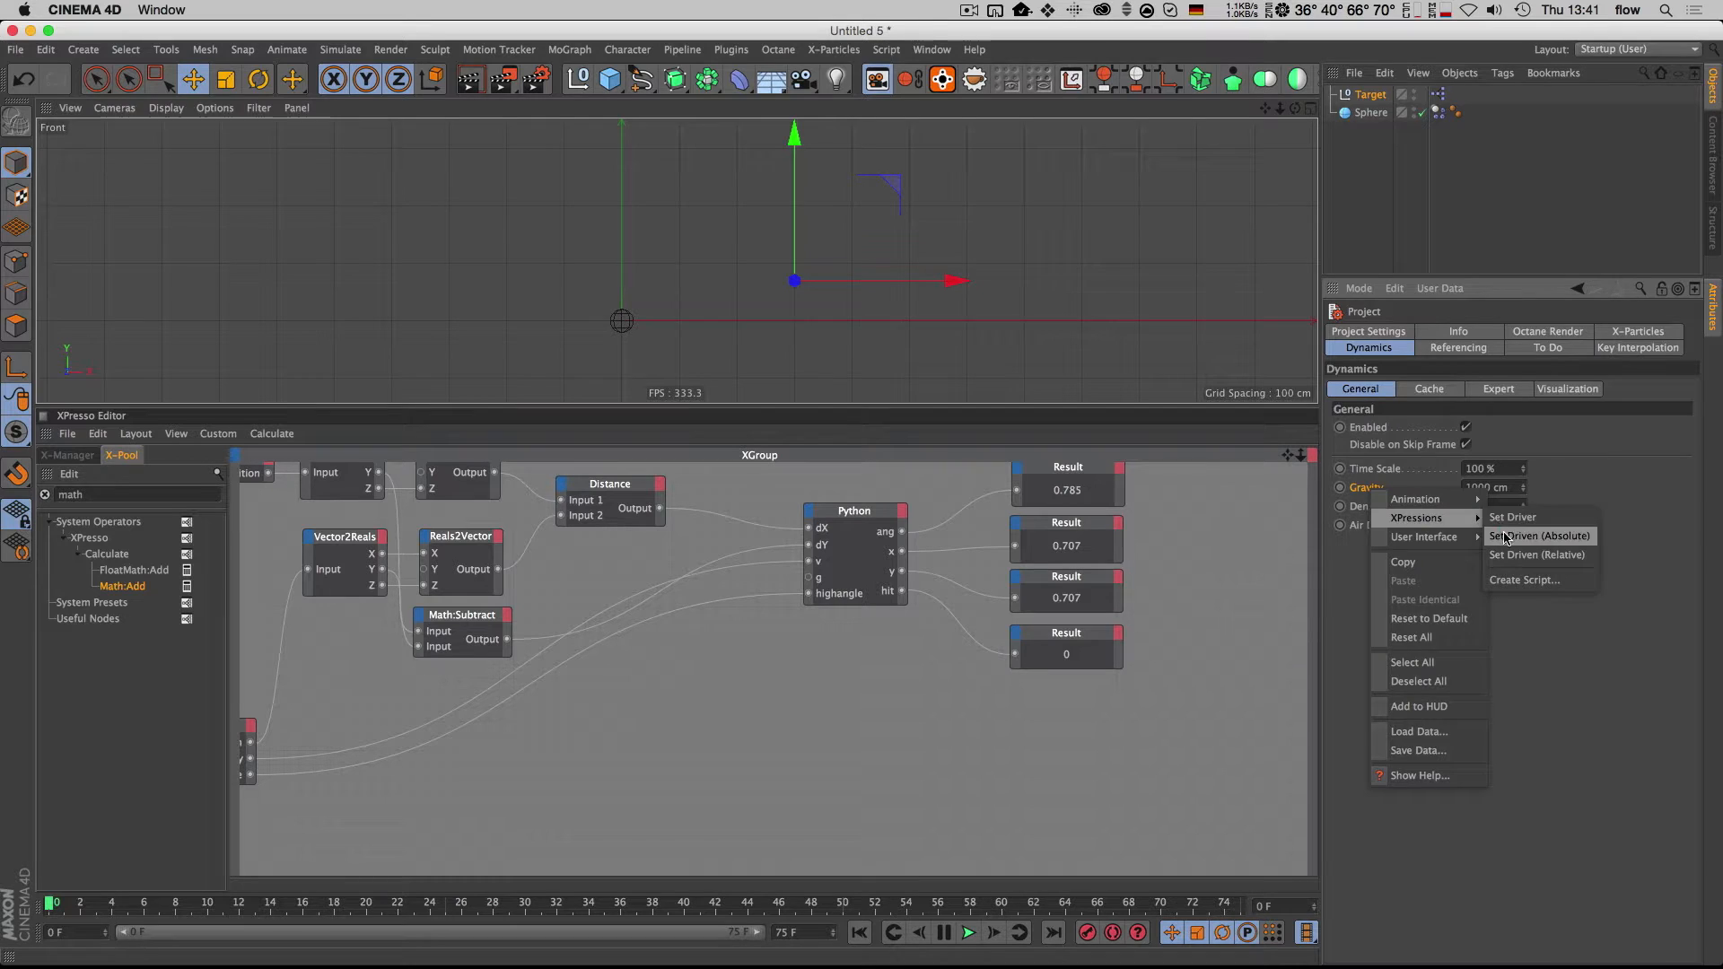
click(1507, 537)
click(1380, 95)
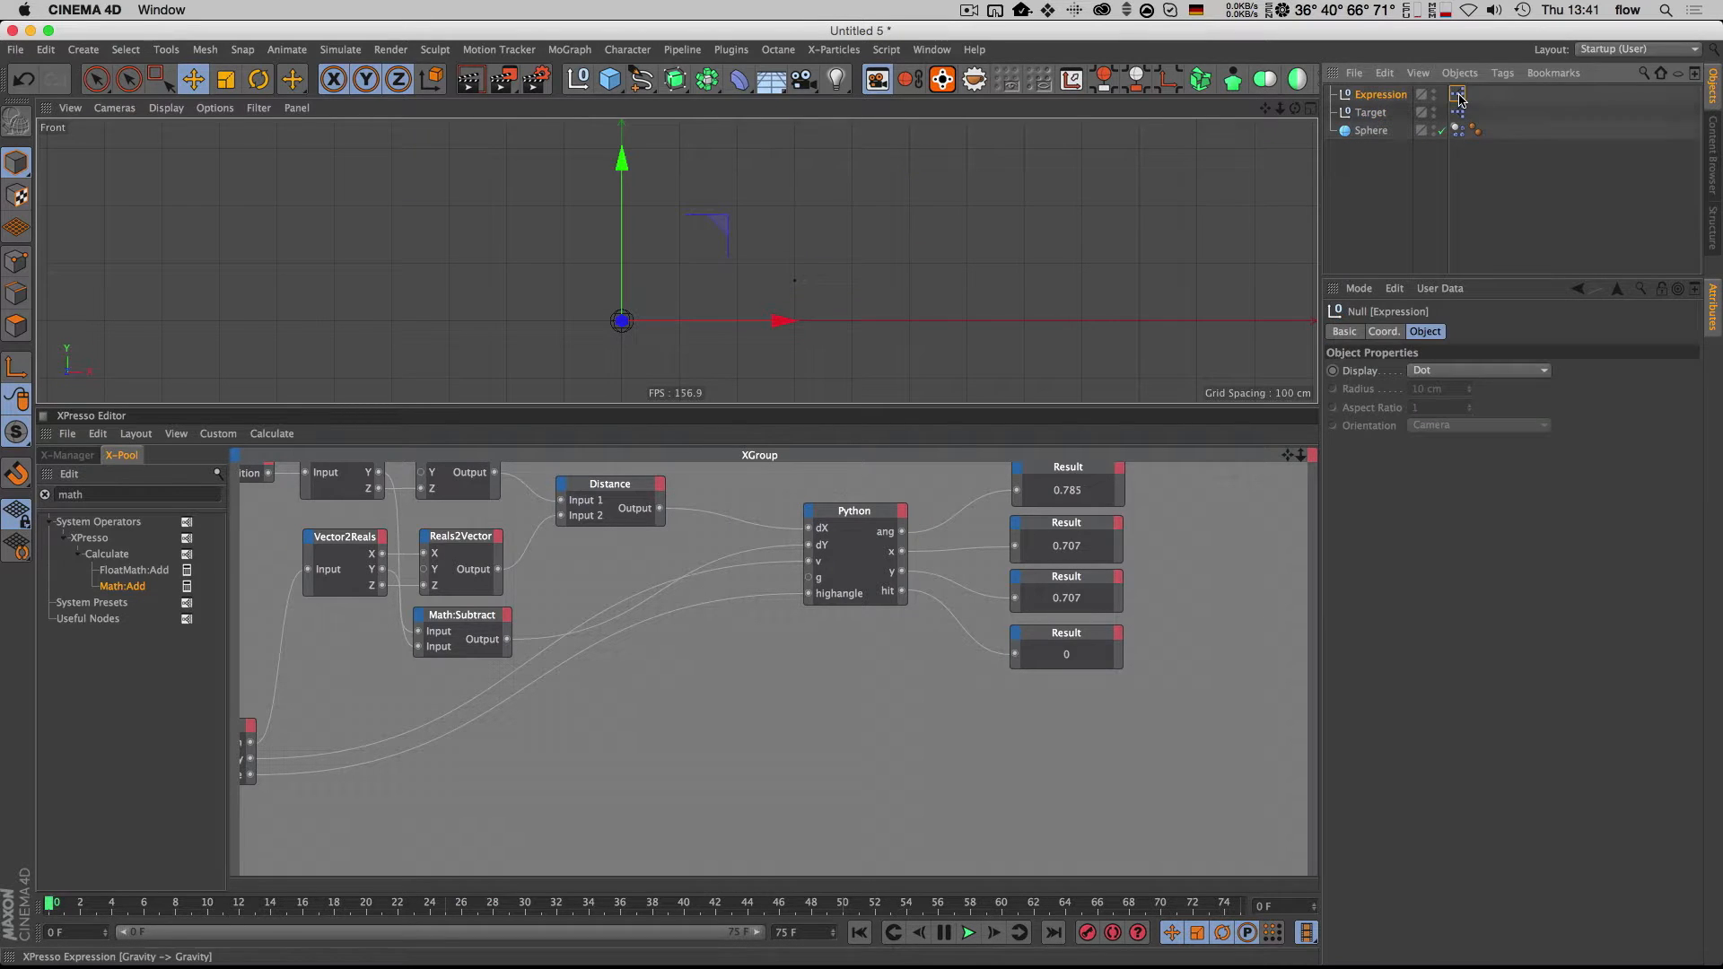
Step: Copy the Dynamics node with the Gravity output from the Expression null's XPresso graph into the Target null's graph
double_click(1458, 94)
click(303, 496)
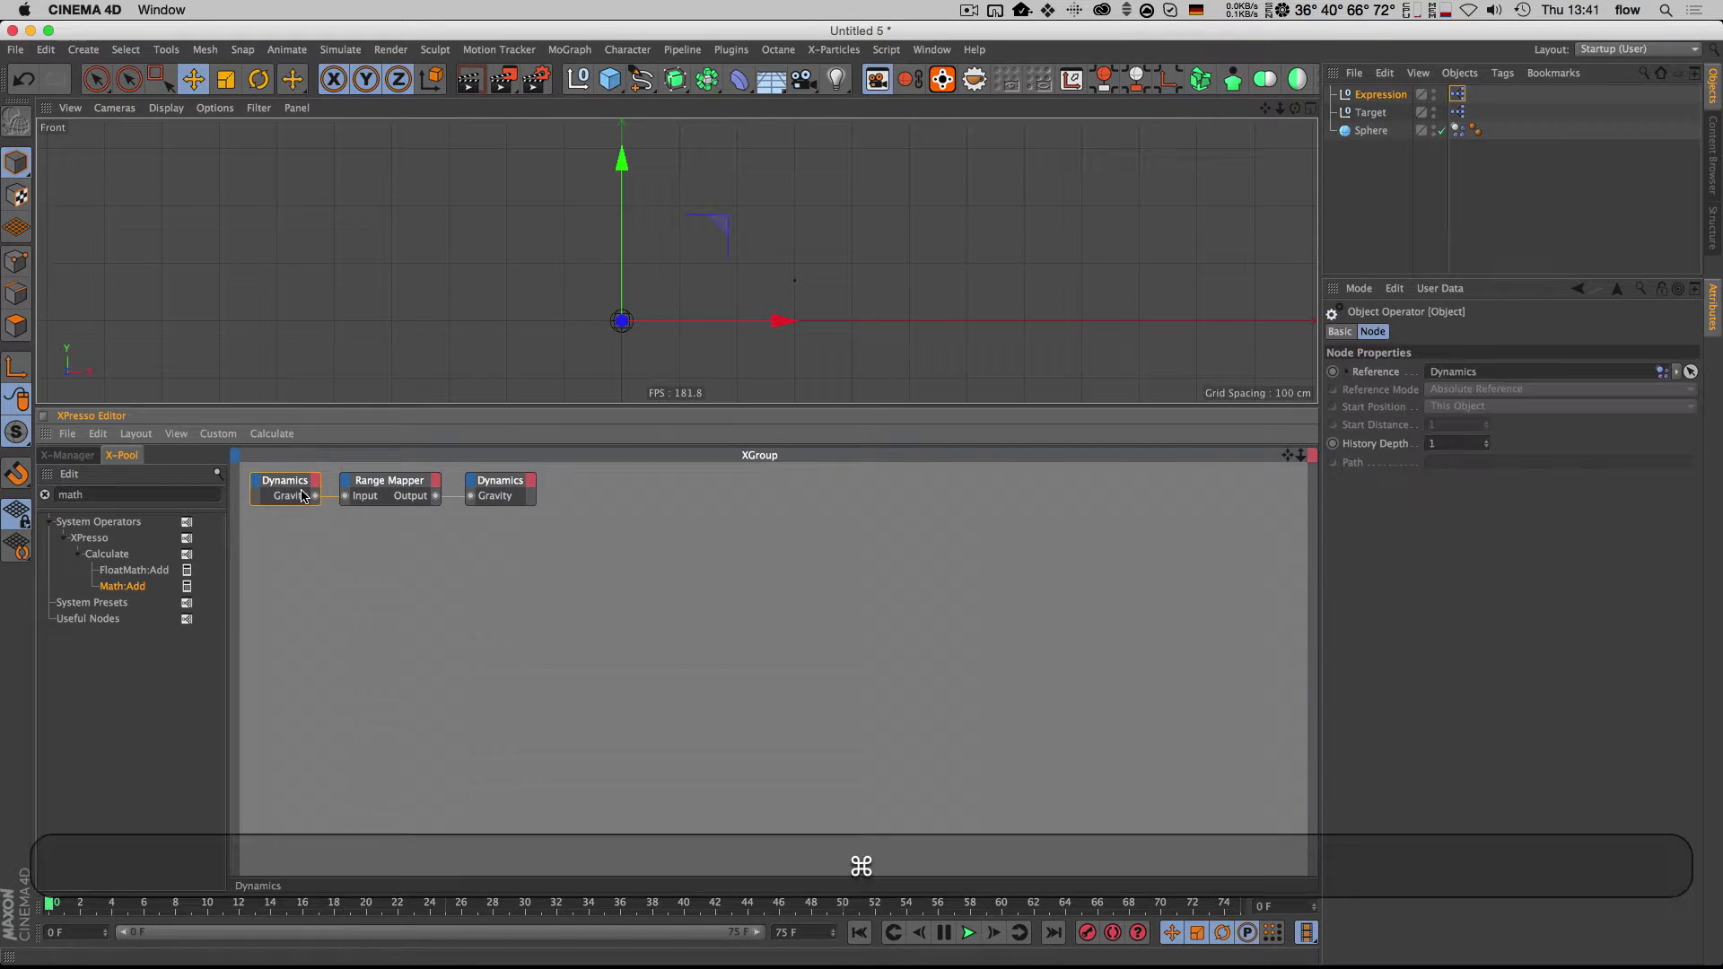
key(super+c)
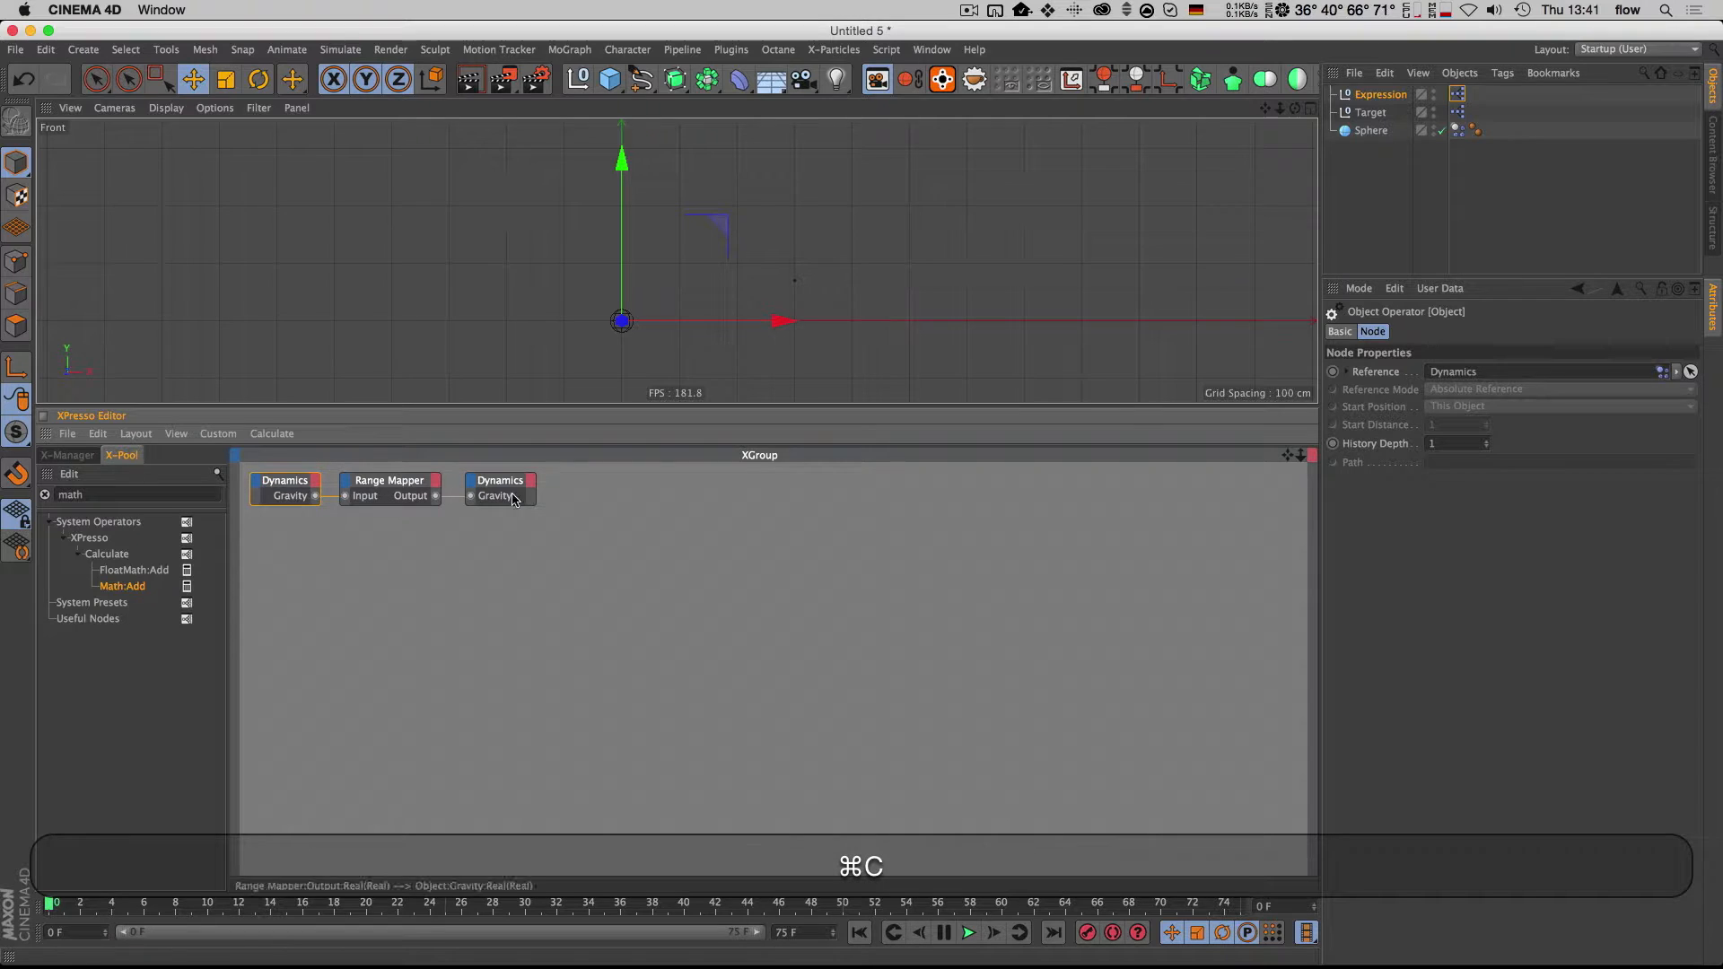
double_click(1458, 113)
key(super+v)
key(super+1)
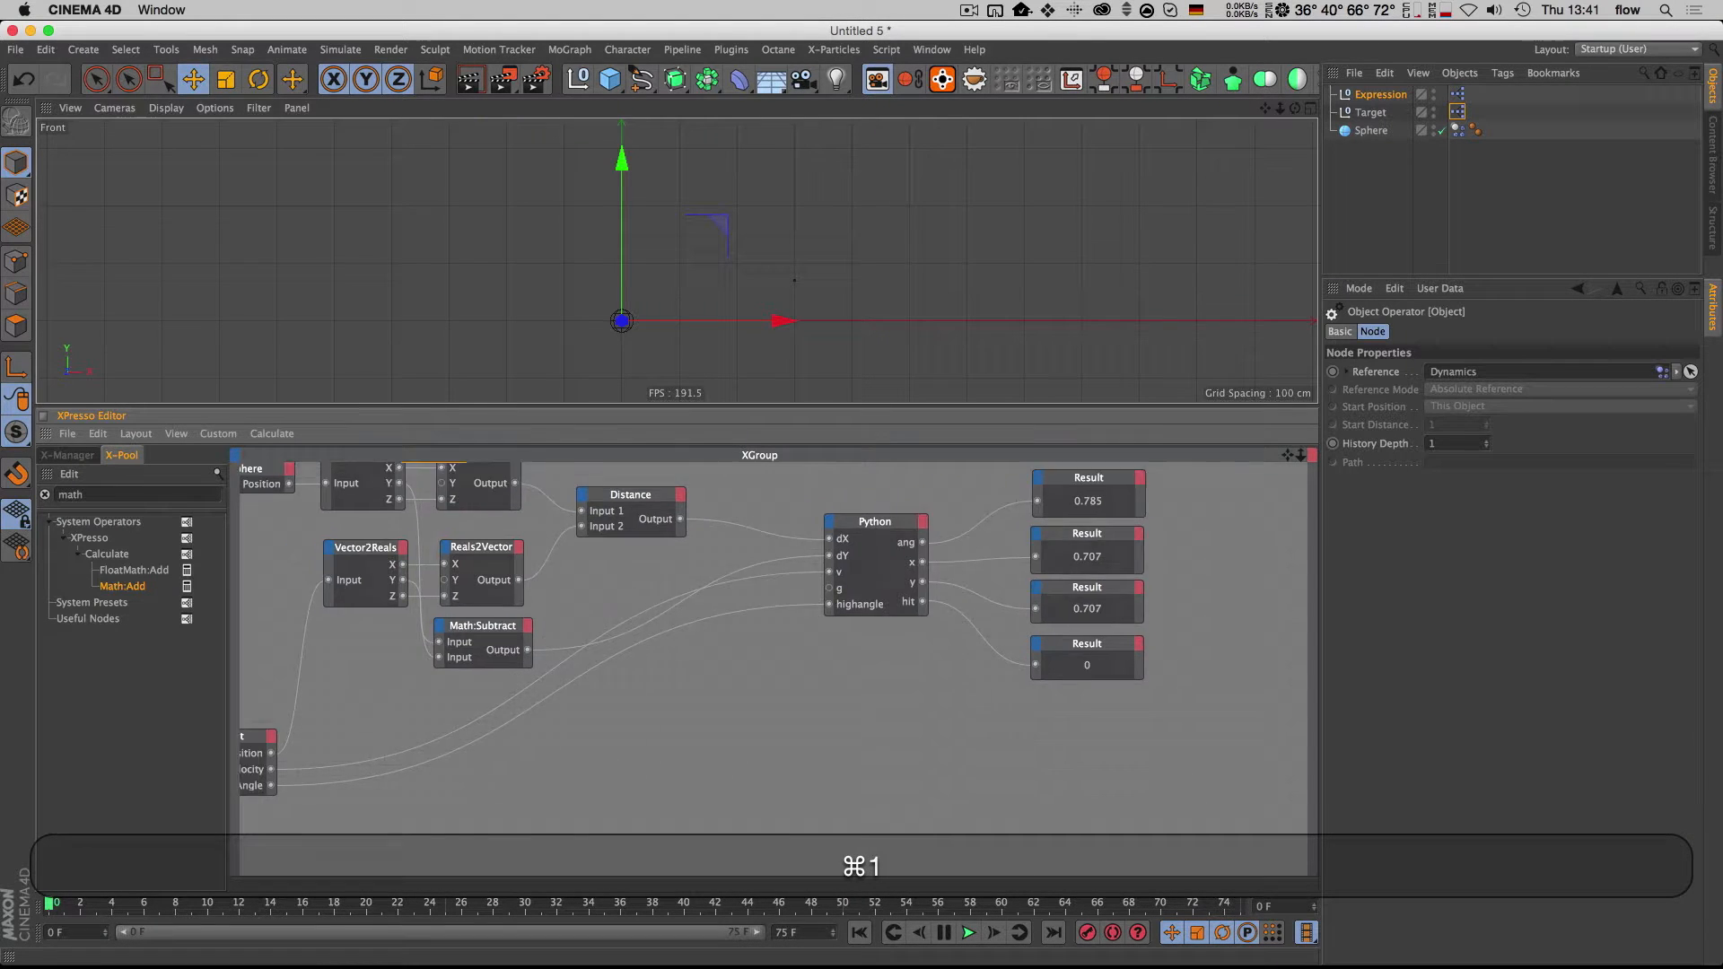
Step: Place the Dynamics node below the Distance node and connect its Gravity output to the Python node's g input
drag(577, 485, 969, 636)
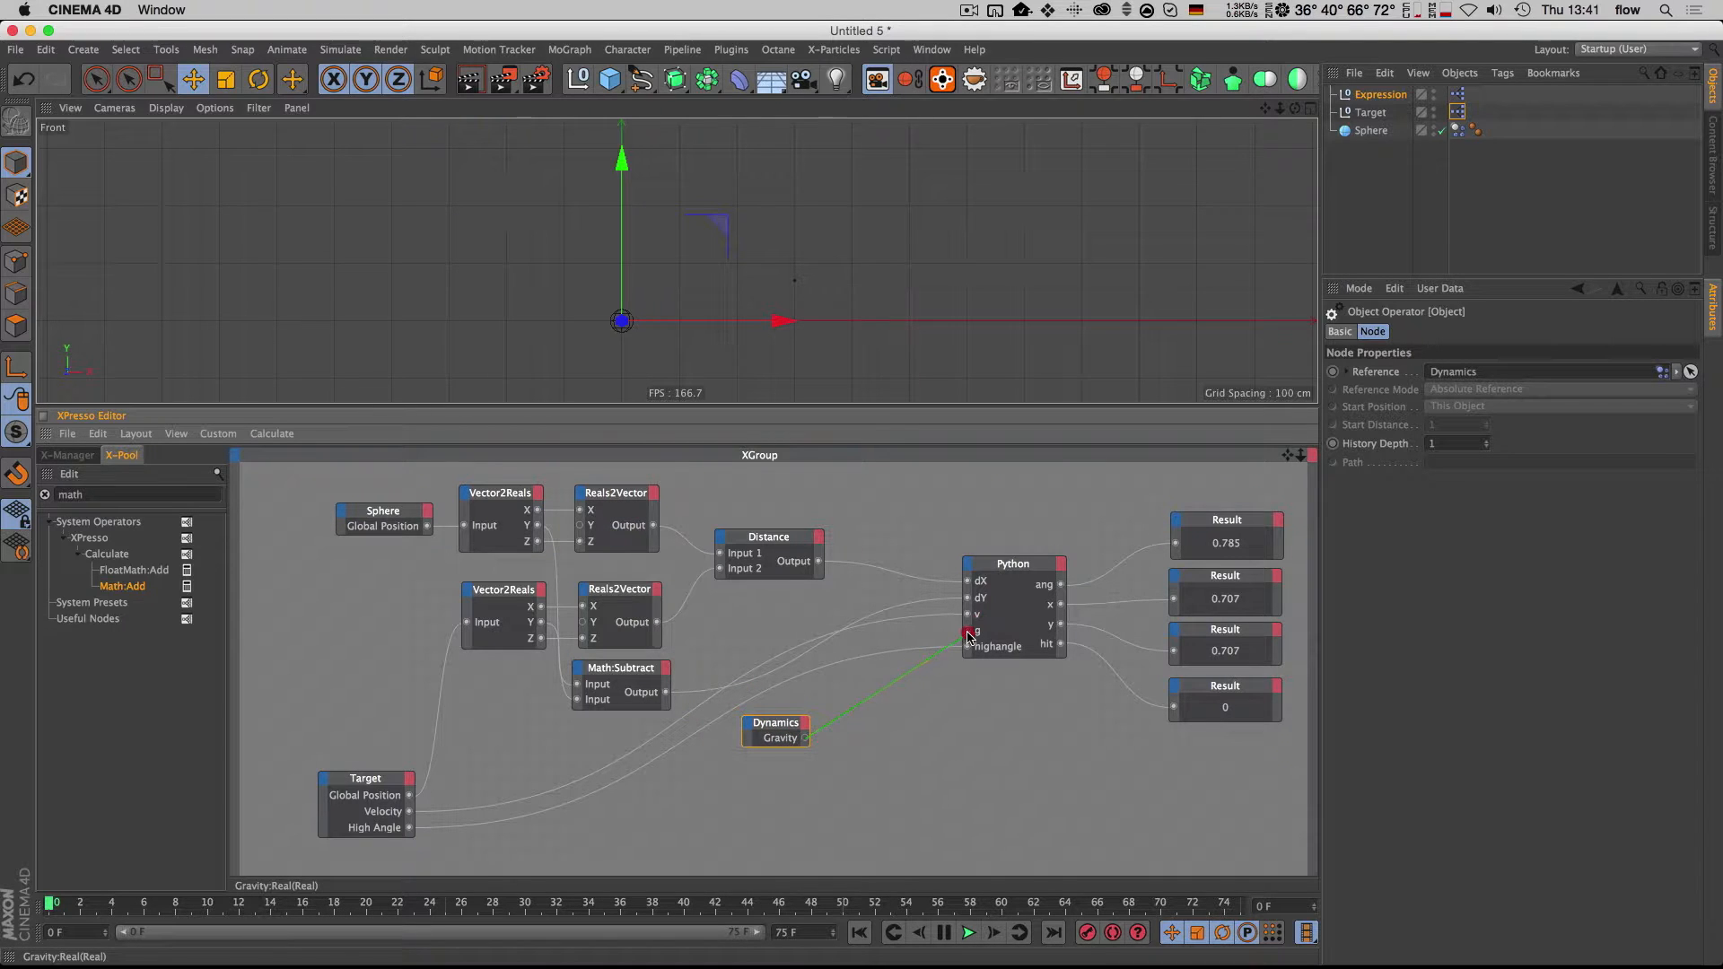
drag(777, 727, 810, 759)
key(1)
drag(930, 759, 795, 749)
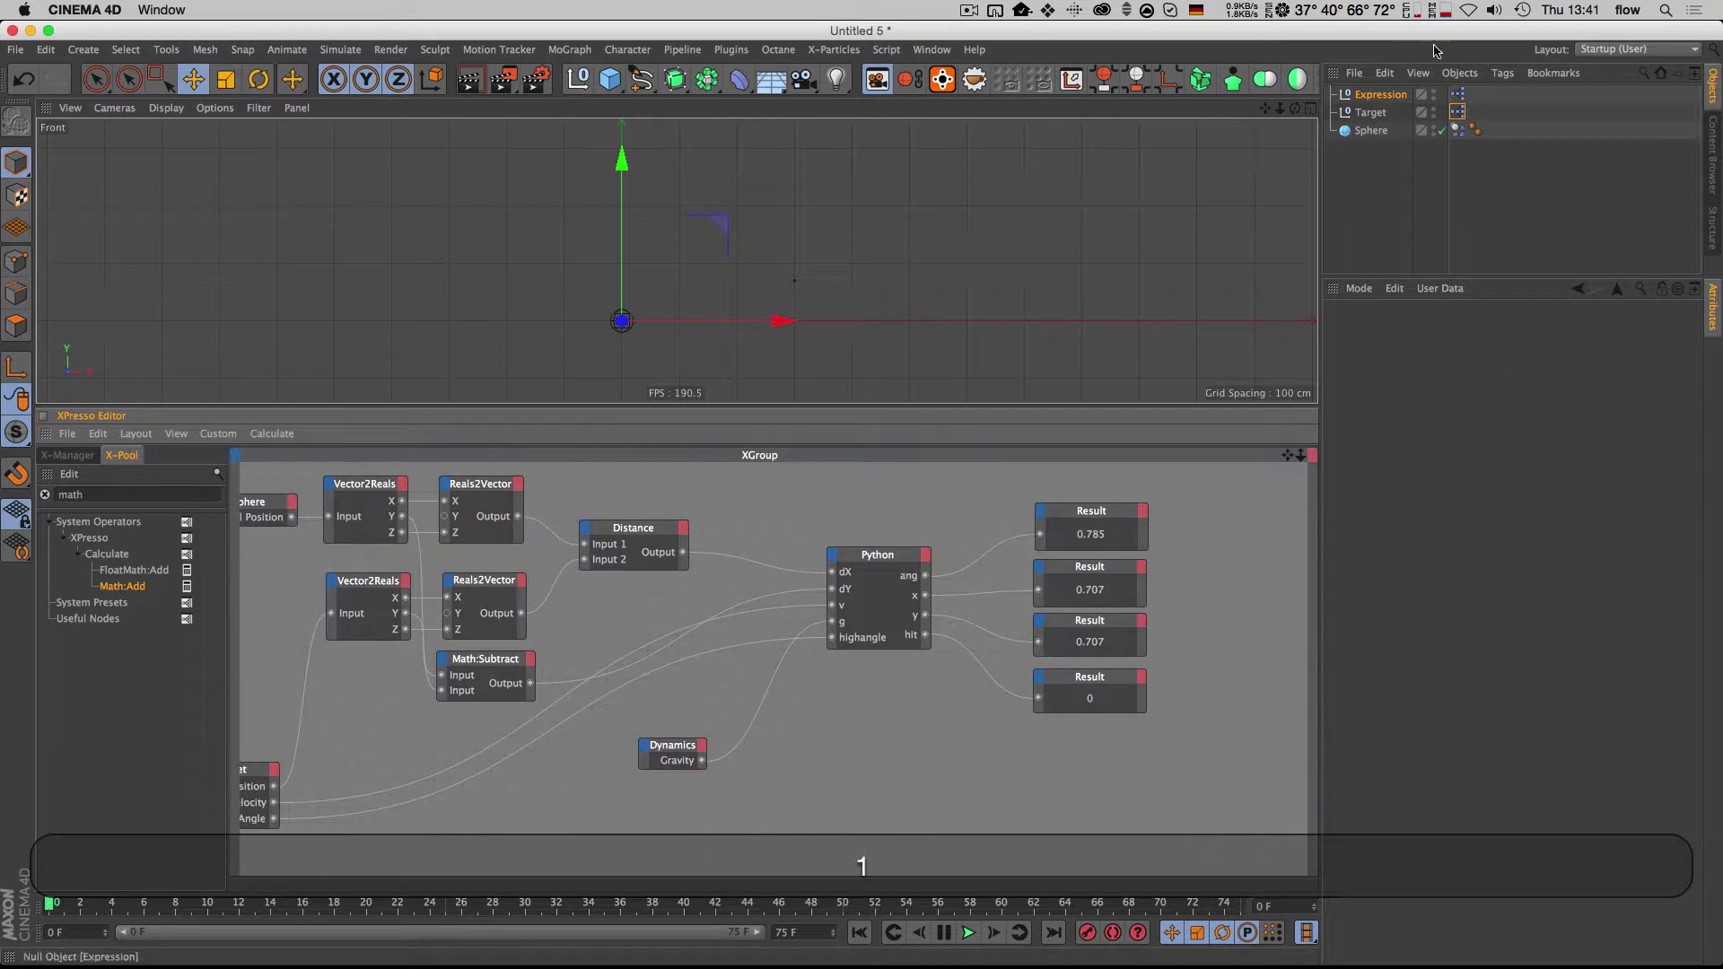
Step: Delete the Expression null from the scene
click(1394, 97)
key(BackSpace)
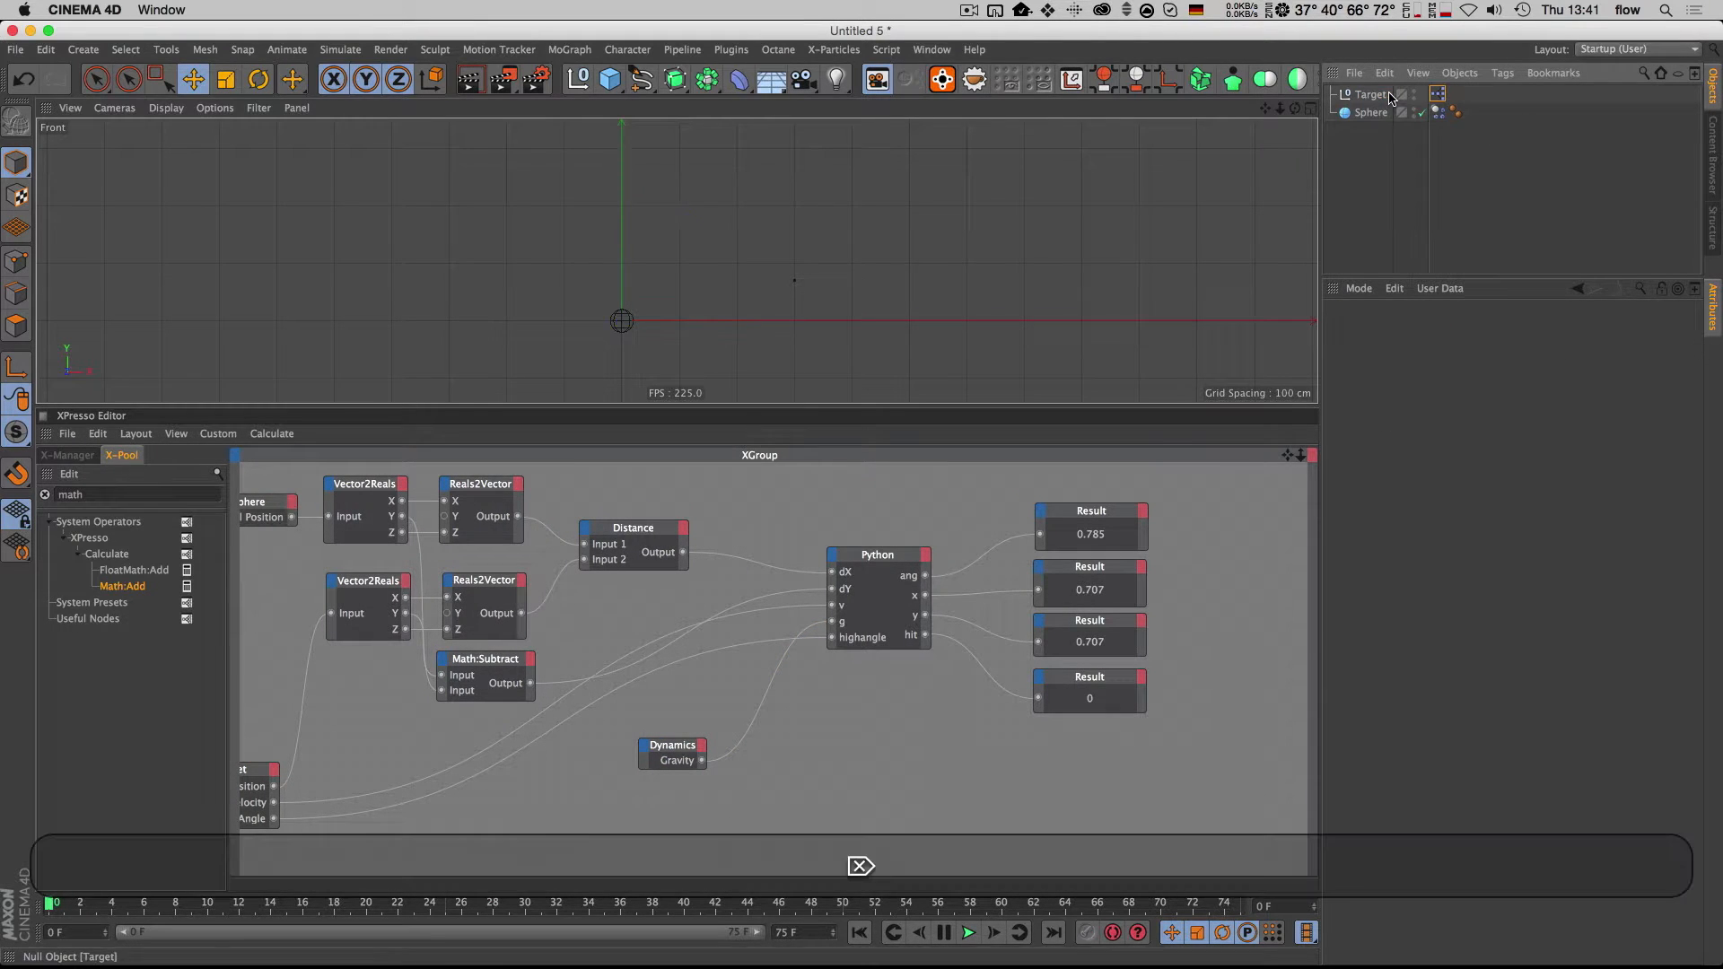
key(1)
drag(899, 705, 810, 716)
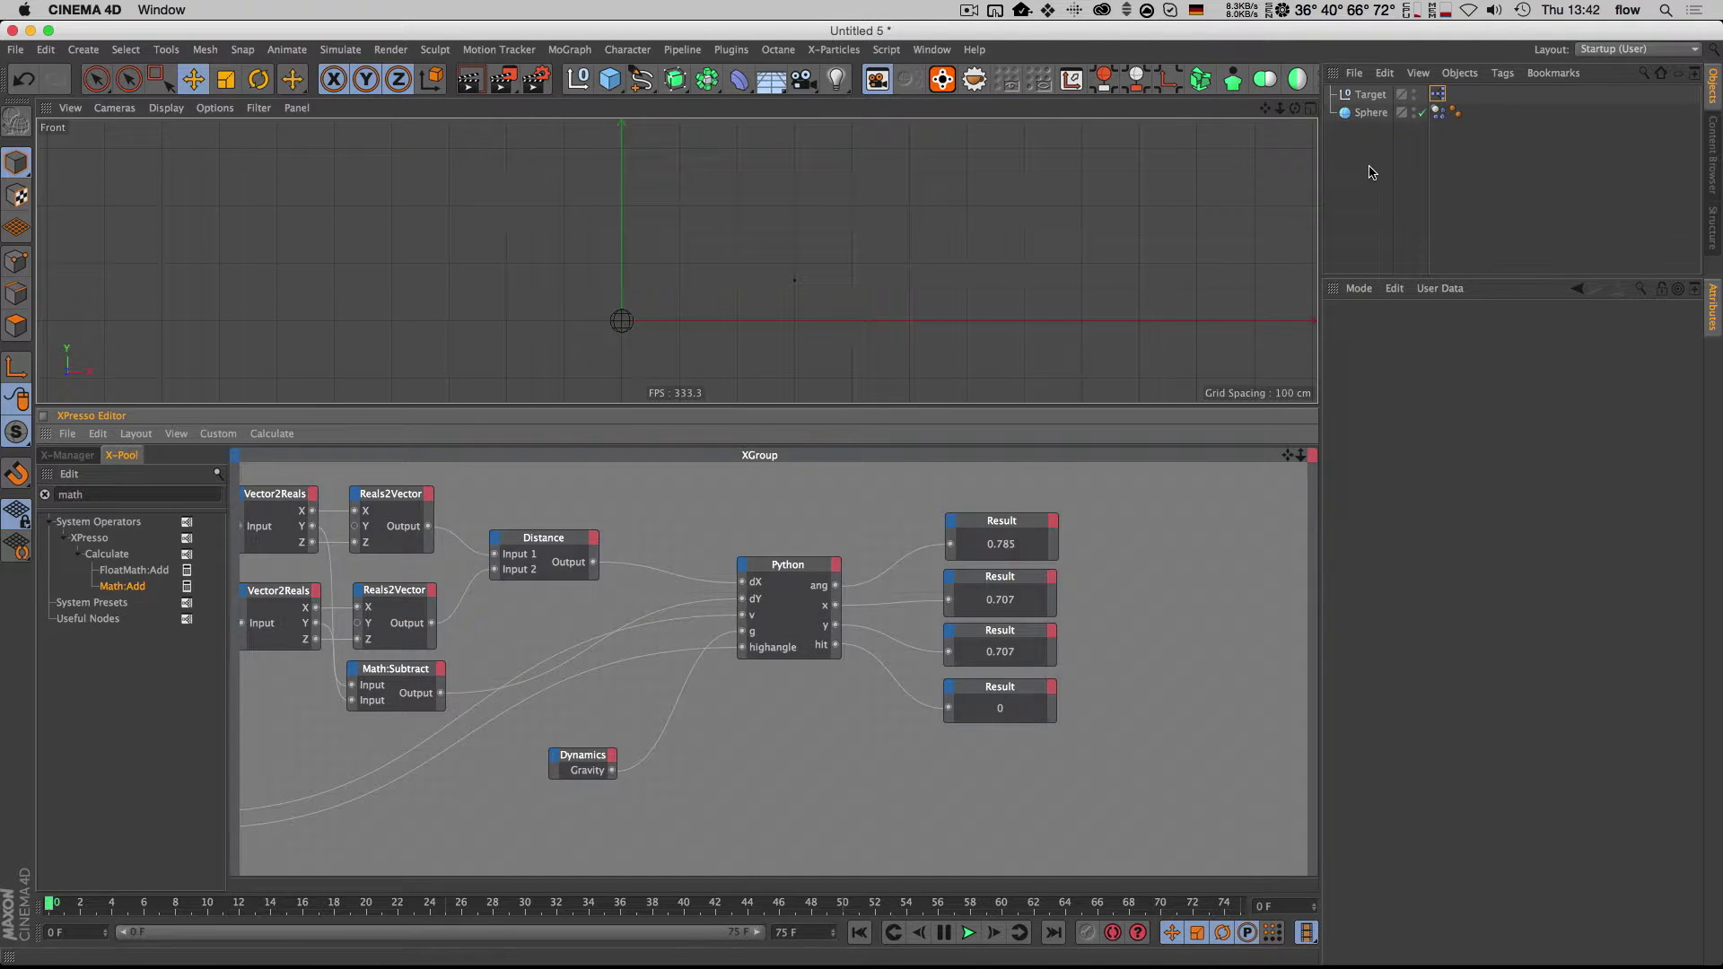
Step: Move the Target null nearer to and away from the sphere to test the Python results, and raise its Velocity user data value
click(1371, 94)
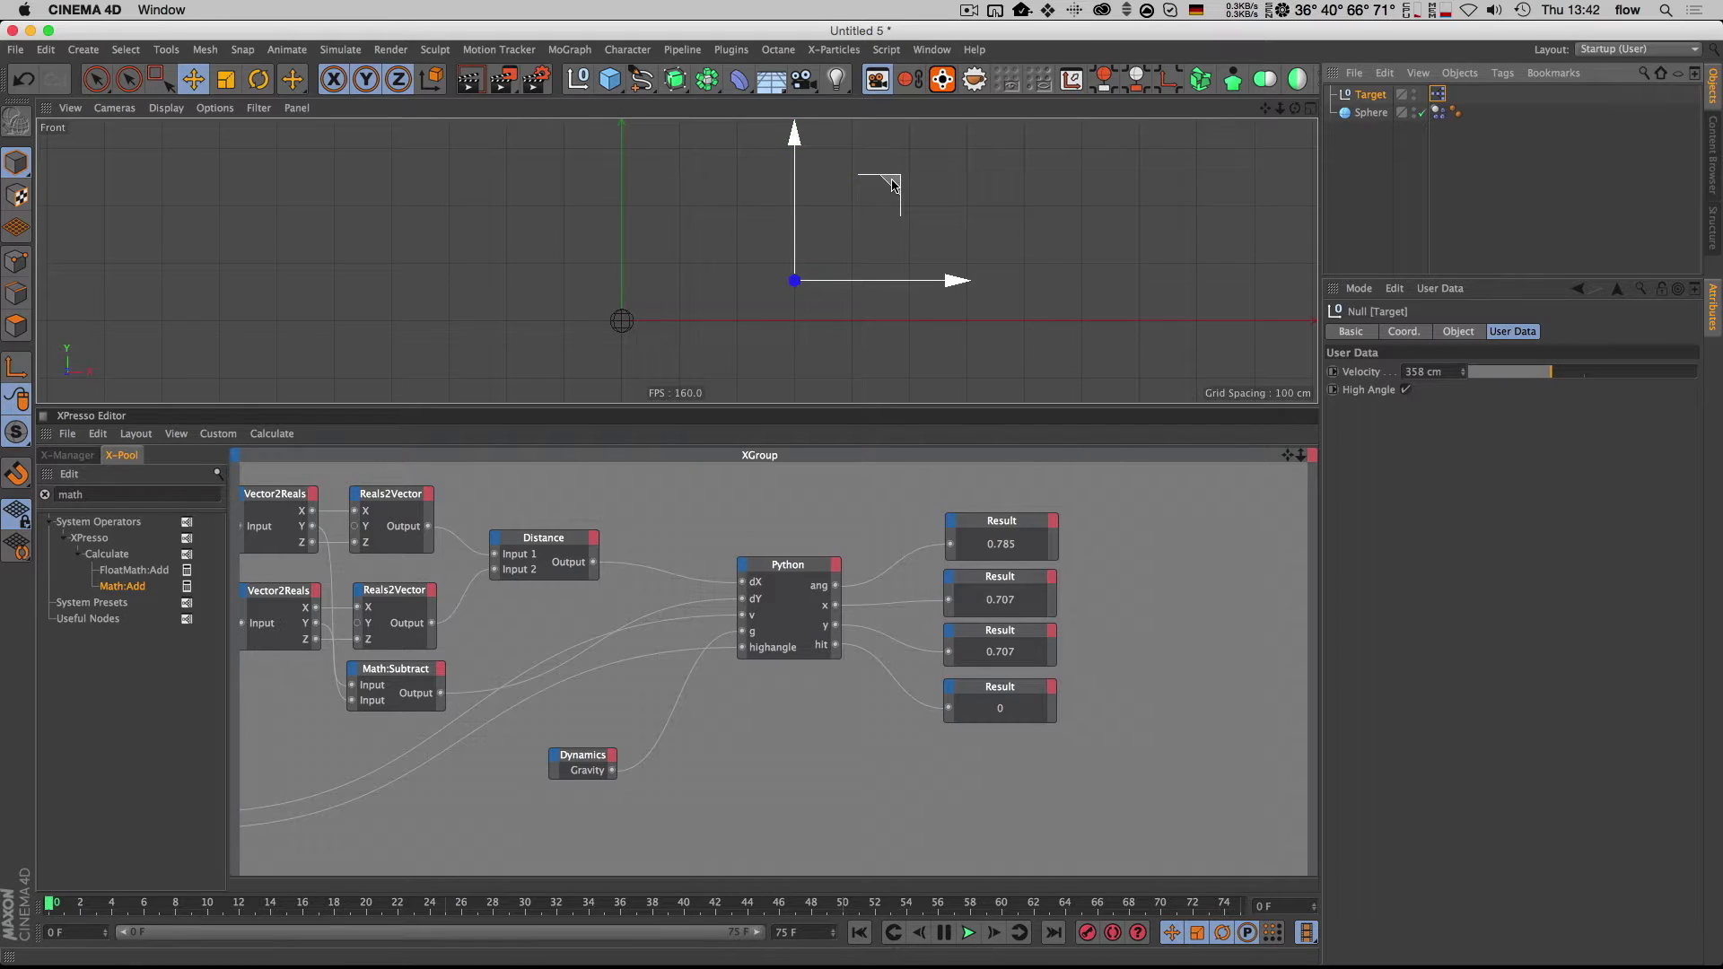
drag(893, 183, 817, 218)
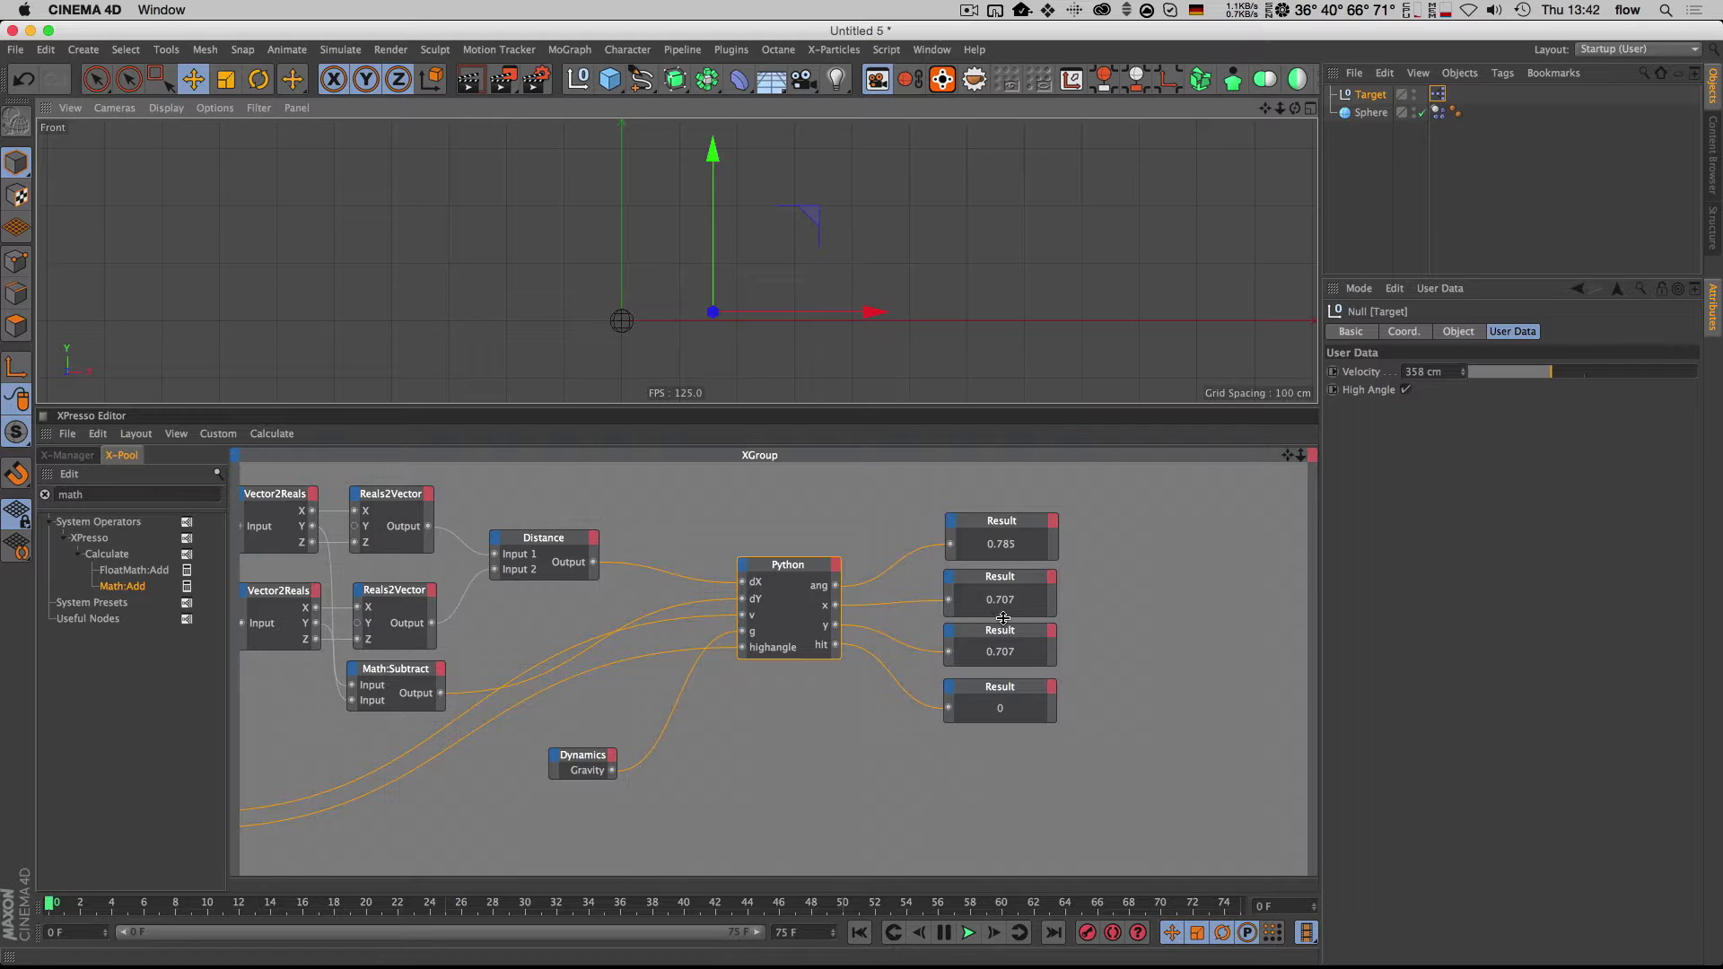
drag(814, 208, 751, 220)
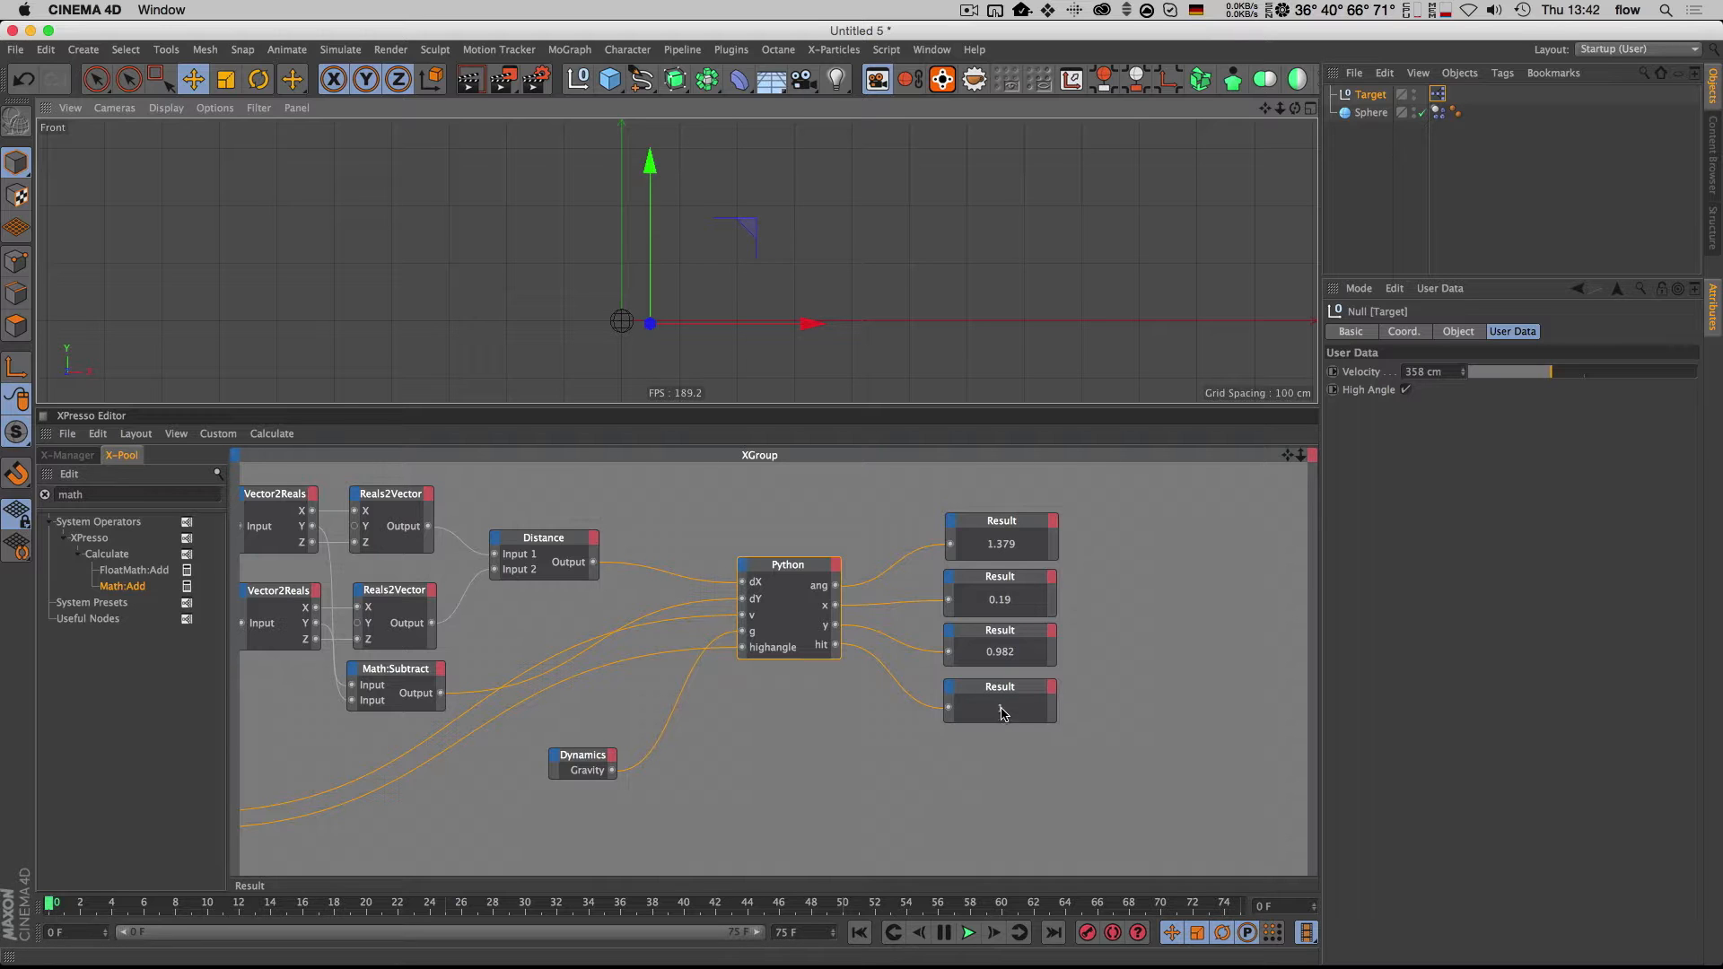
drag(752, 221, 844, 214)
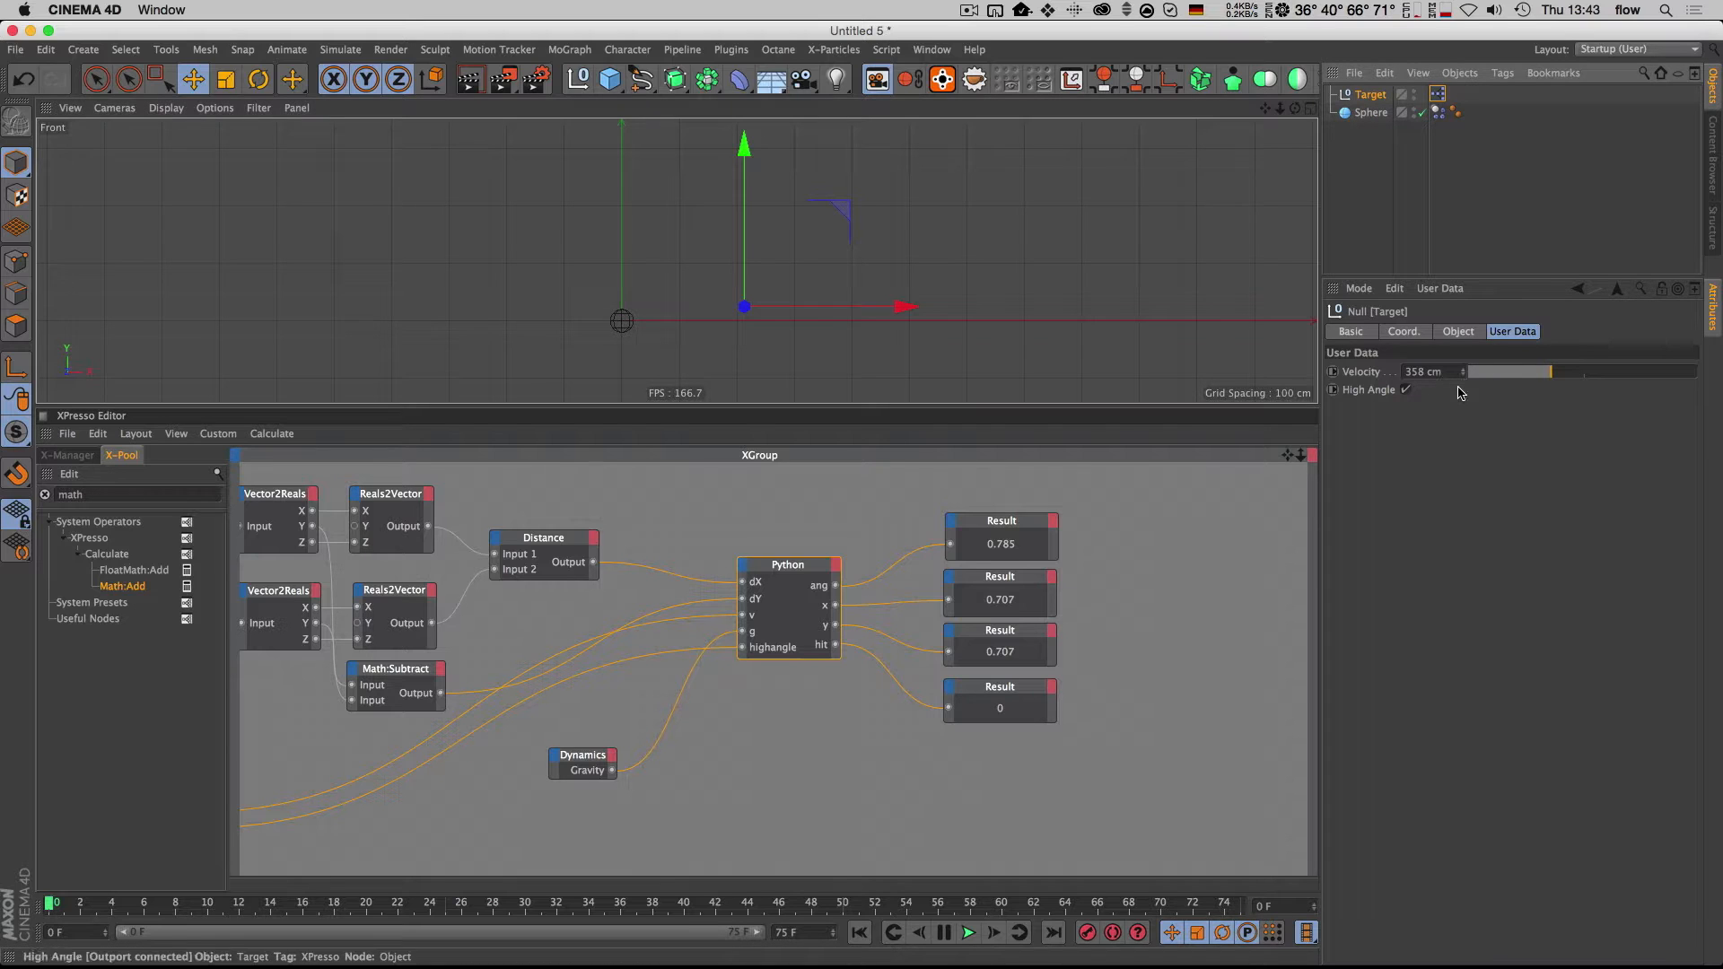
drag(1552, 375, 1598, 372)
Step: Add the Sphere's Dynamics Body tag as a node in free space beyond the Result nodes of the XPresso graph
click(734, 727)
key(2)
mouse_move(732, 727)
mouse_down()
mouse_move(687, 727)
mouse_move(842, 648)
mouse_move(752, 739)
mouse_up()
key(1)
key(2)
key(1)
drag(802, 666, 802, 736)
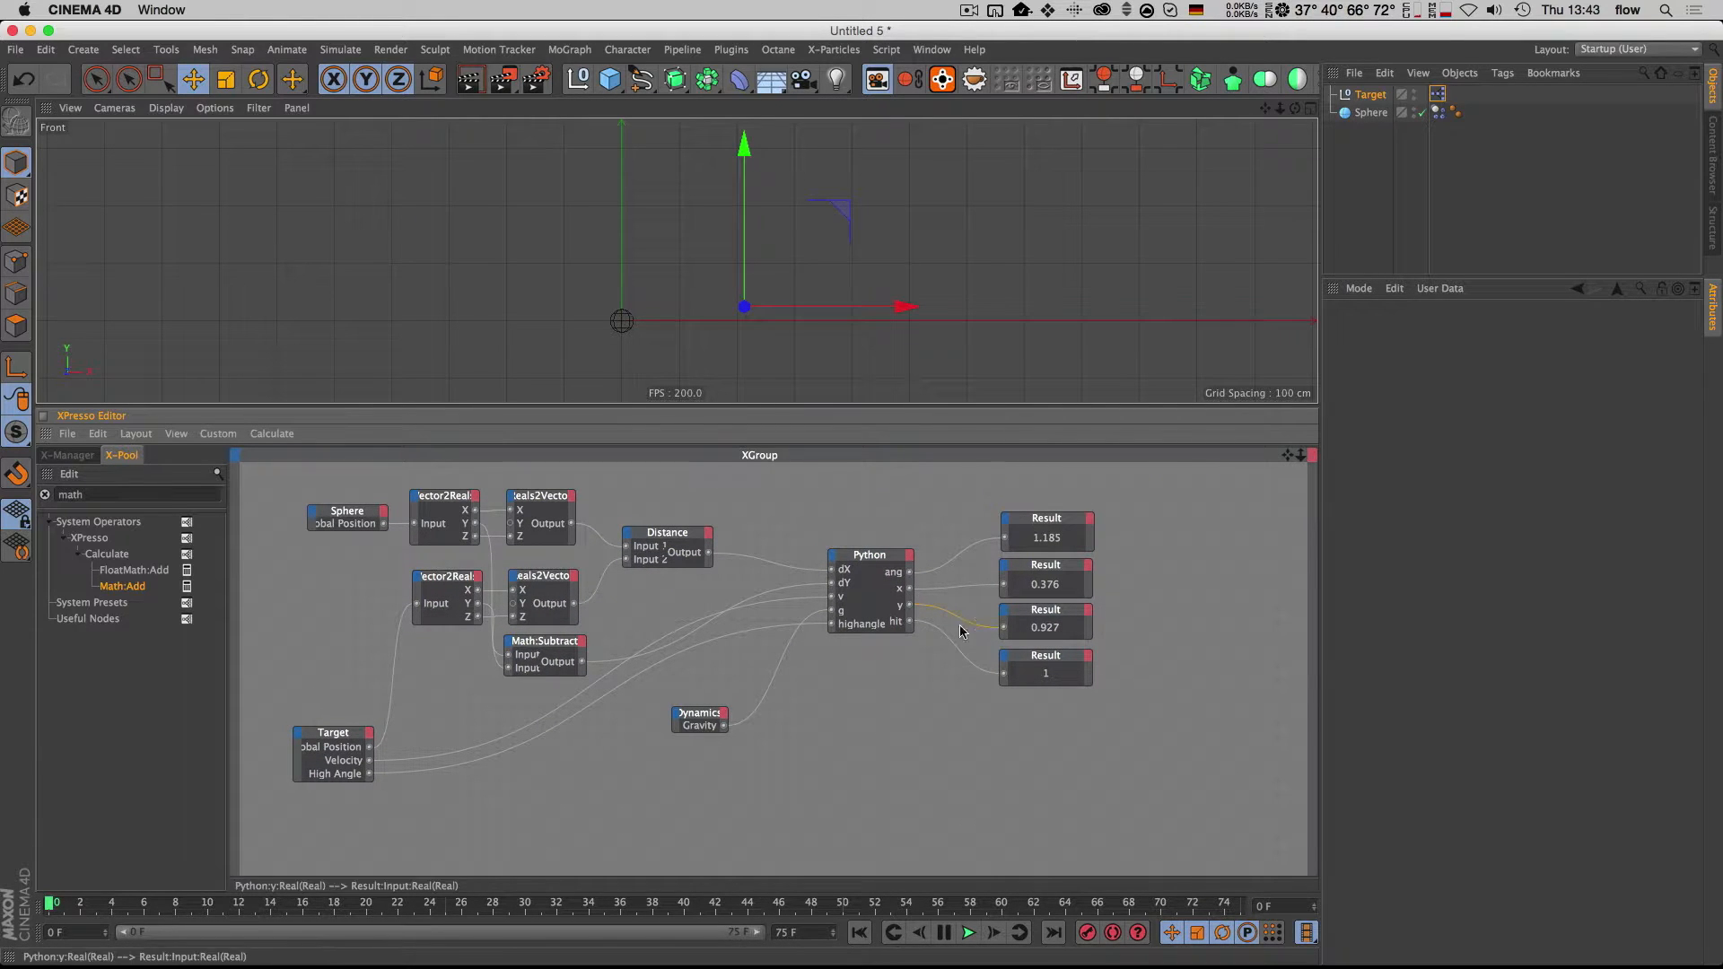
click(1438, 112)
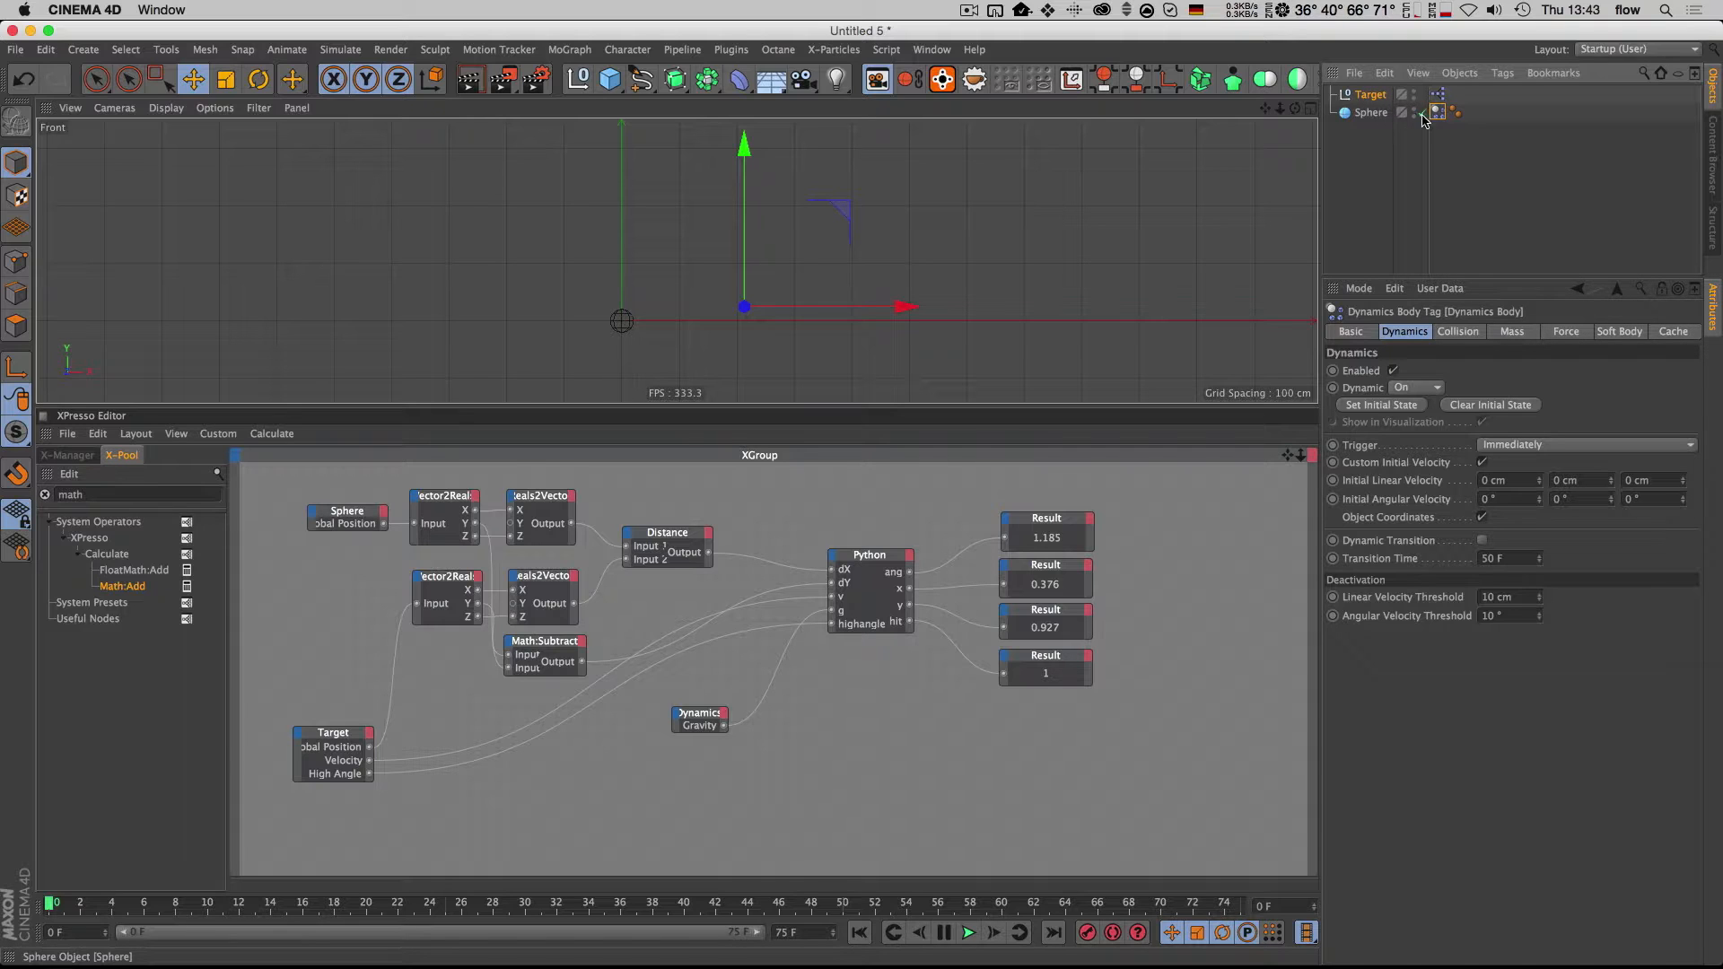
drag(1443, 114, 1023, 741)
key(1)
key(1)
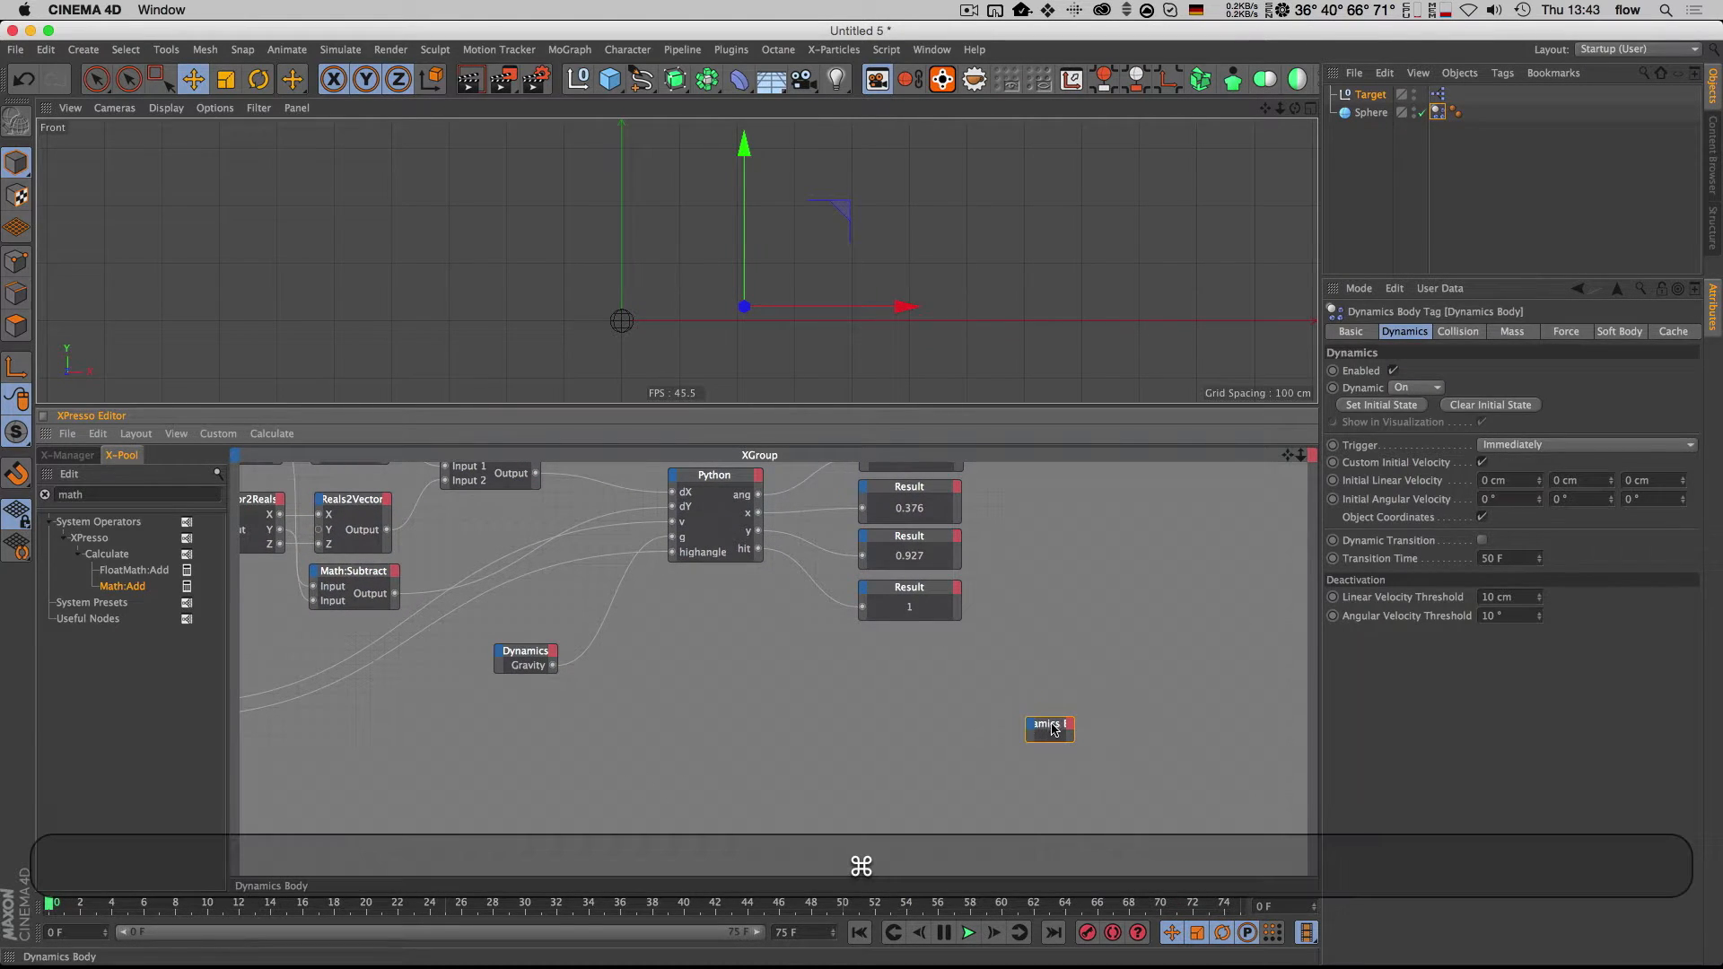
Step: Add an Initial Linear Velocity input port to the Dynamics Body node and shift the node slightly aside
click(1031, 723)
mouse_move(1083, 777)
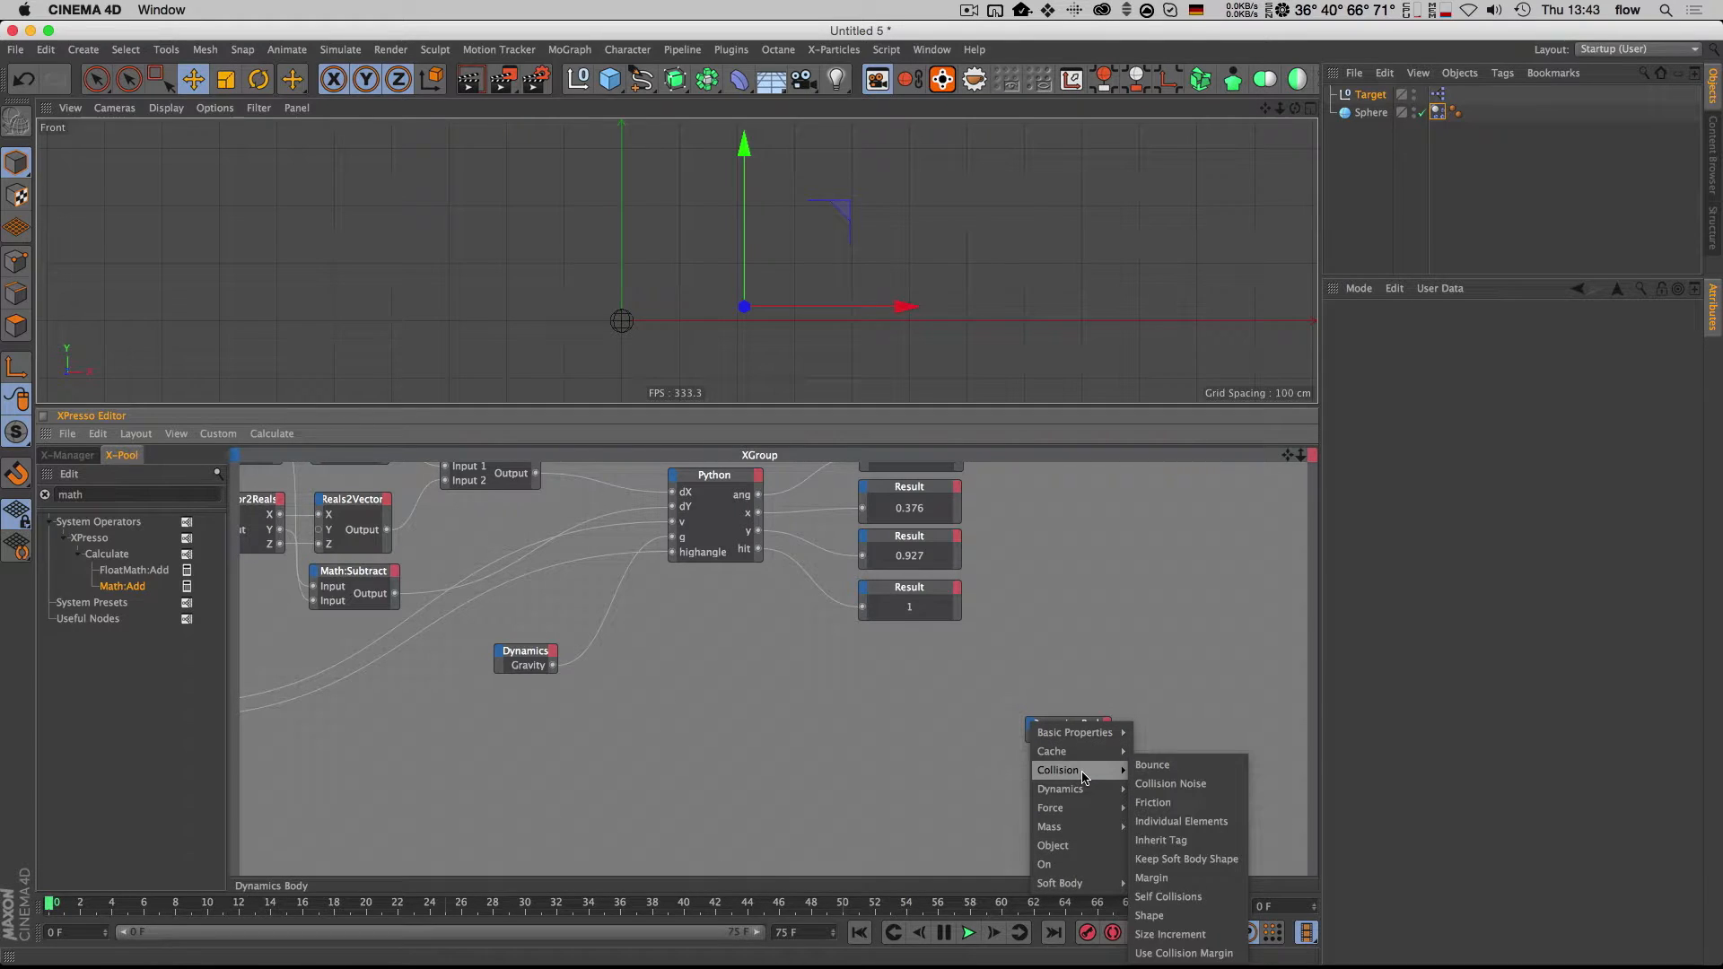
mouse_move(1194, 844)
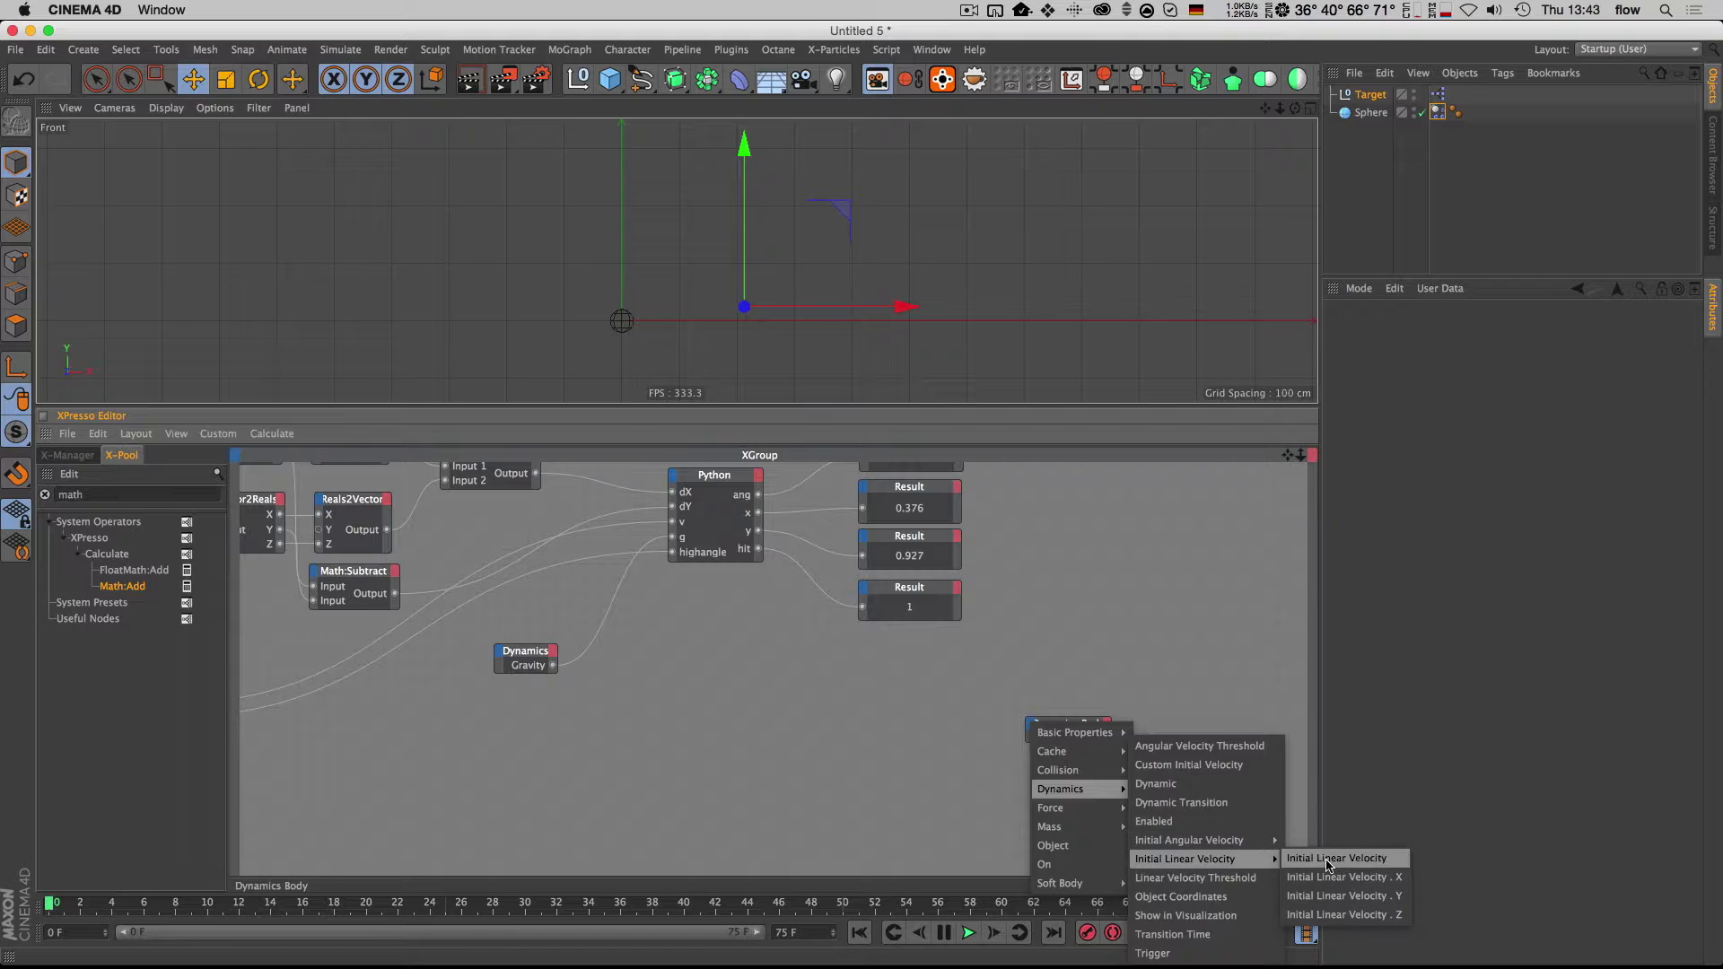
click(1194, 859)
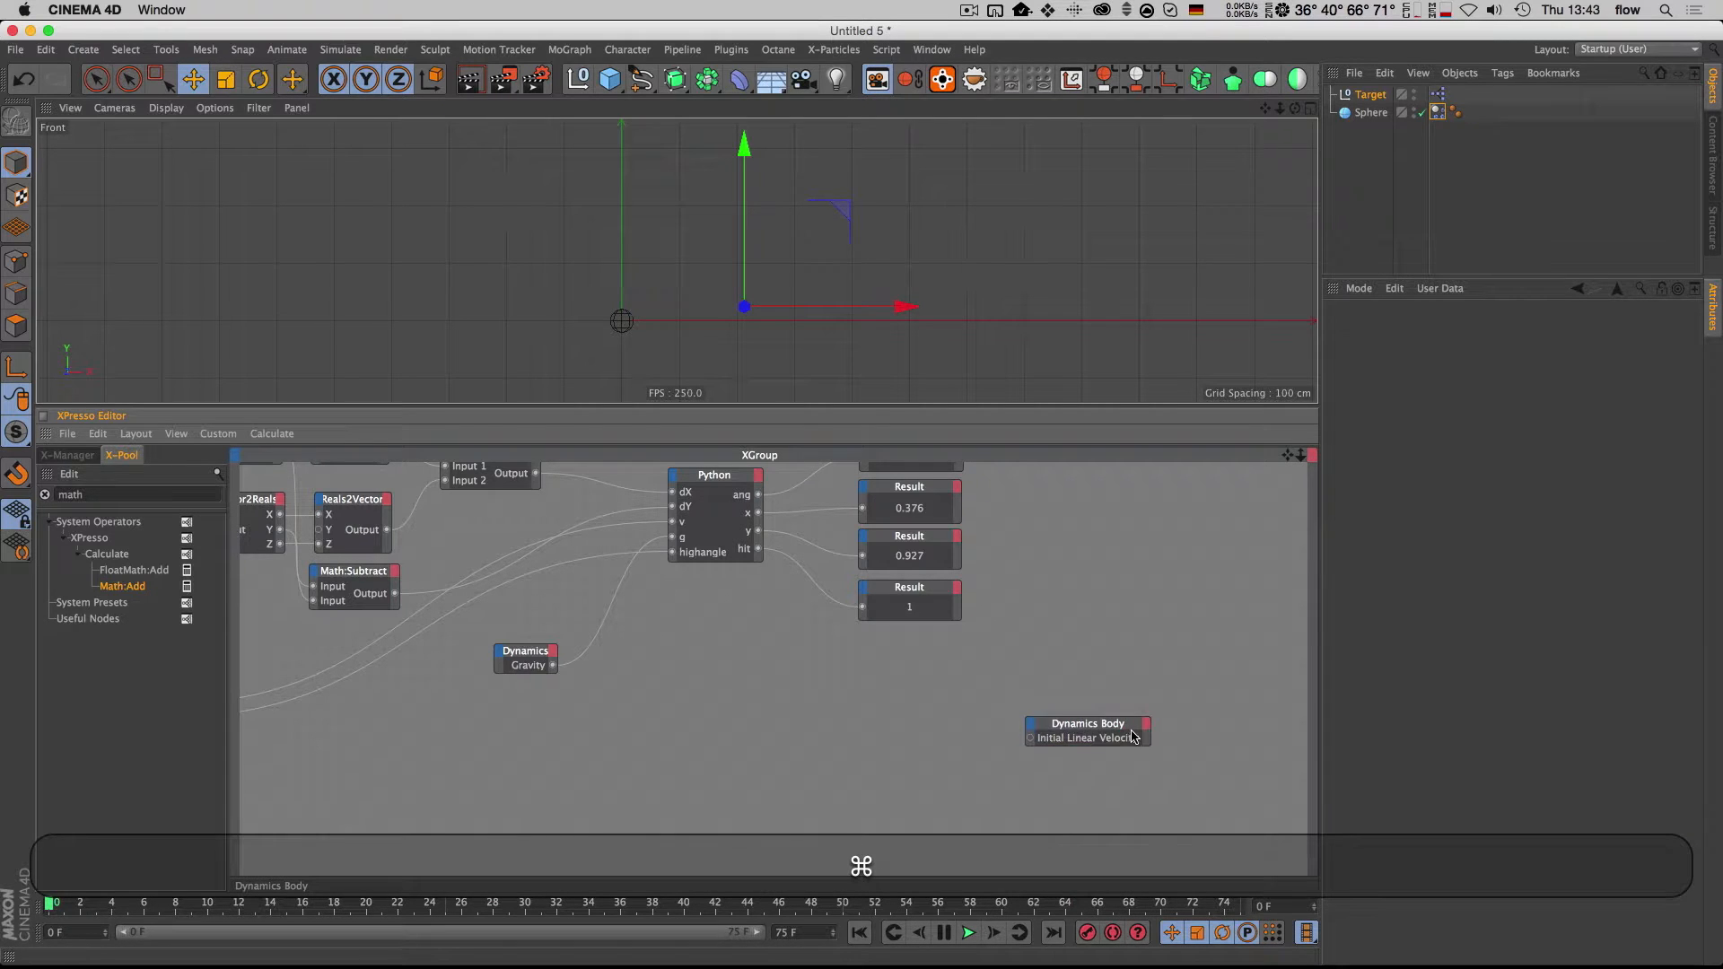
click(1075, 732)
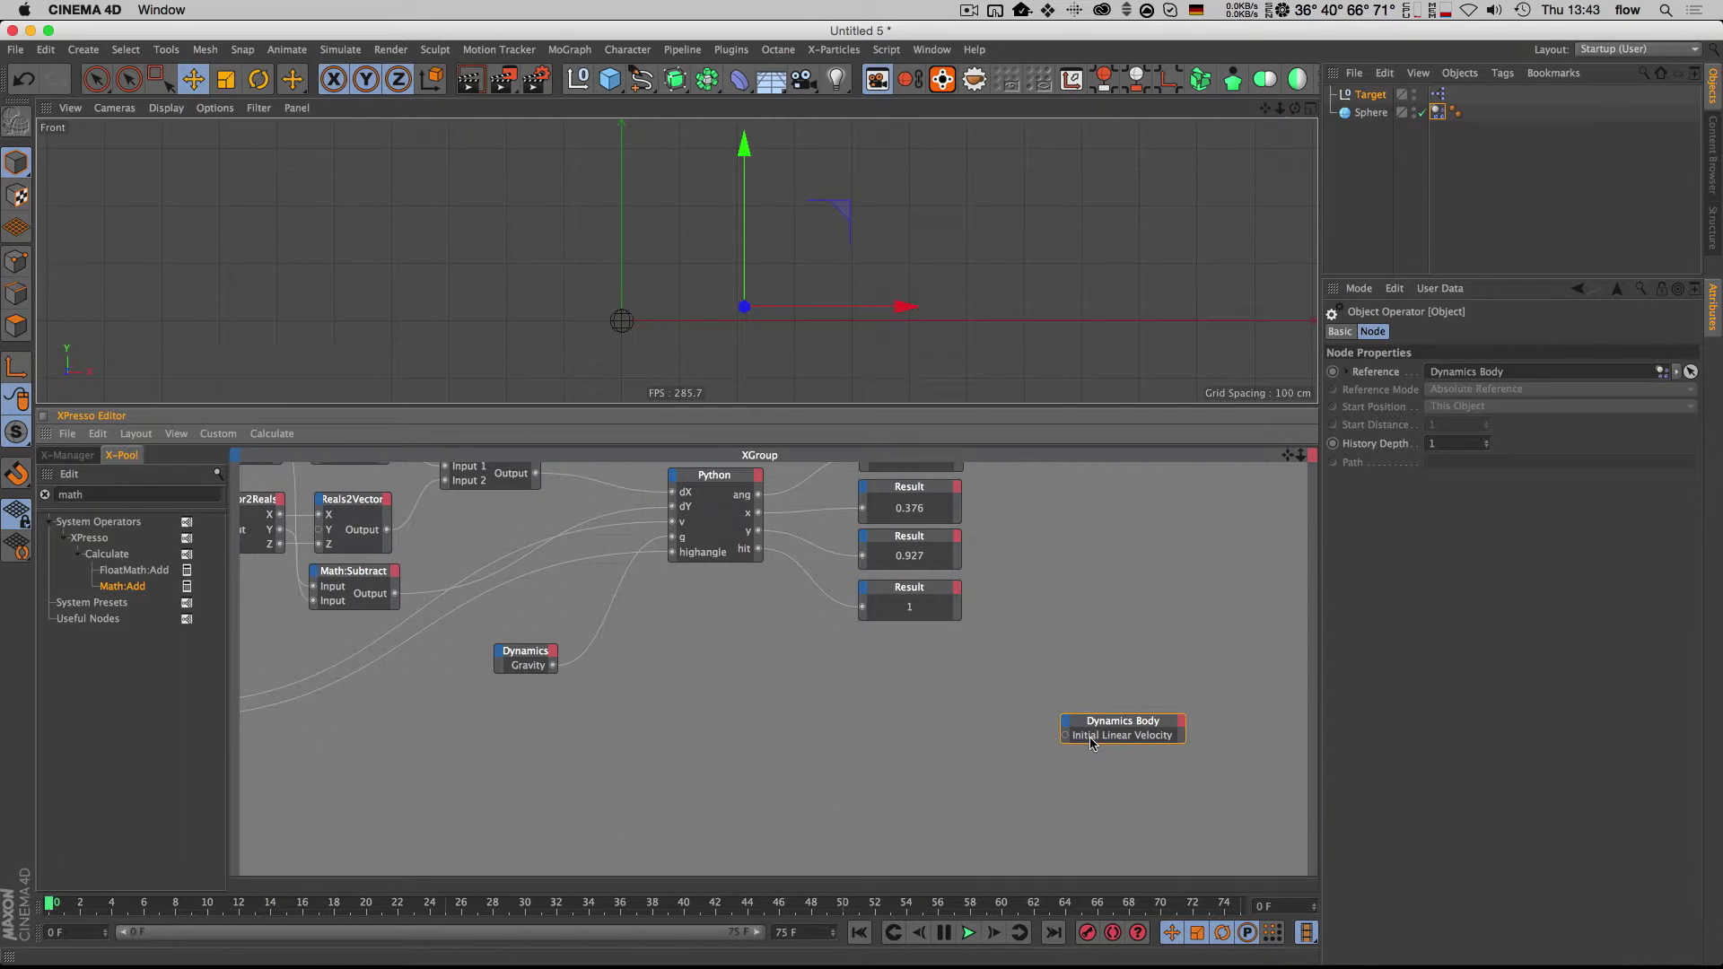
drag(1069, 742, 1082, 743)
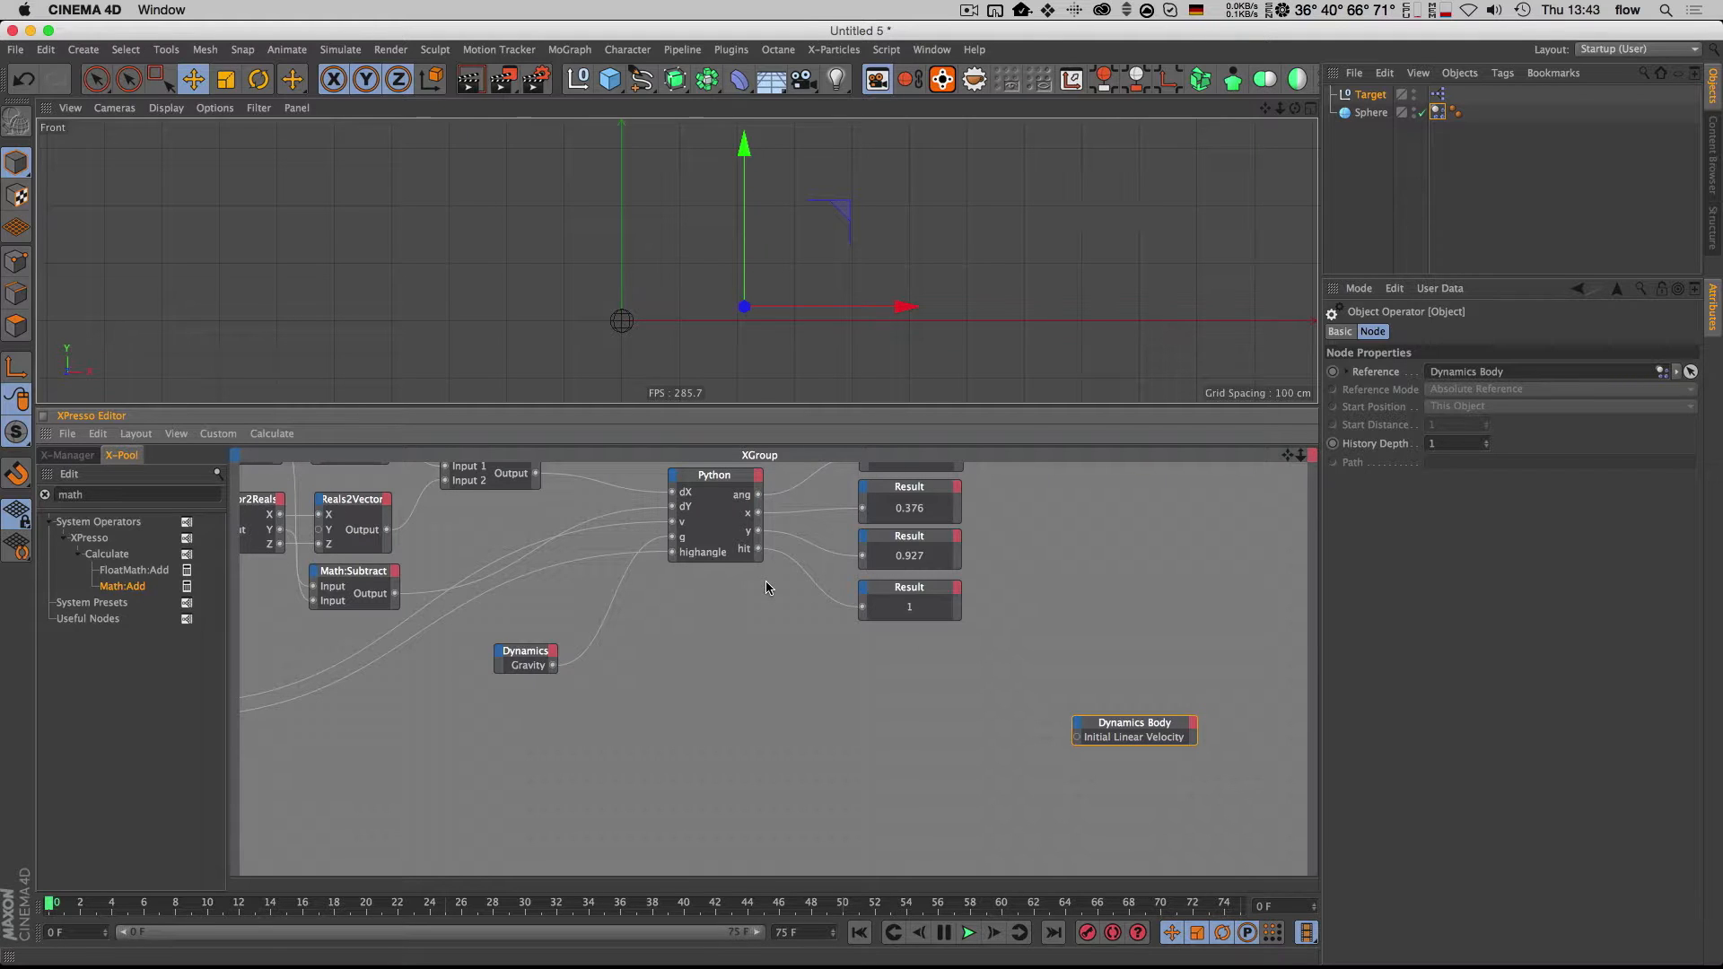
Step: Search the node pool for math and place a Math:Add node between the Dynamics gravity node and the Dynamics Body node
key(1)
click(641, 750)
key(2)
drag(641, 751, 695, 729)
key(1)
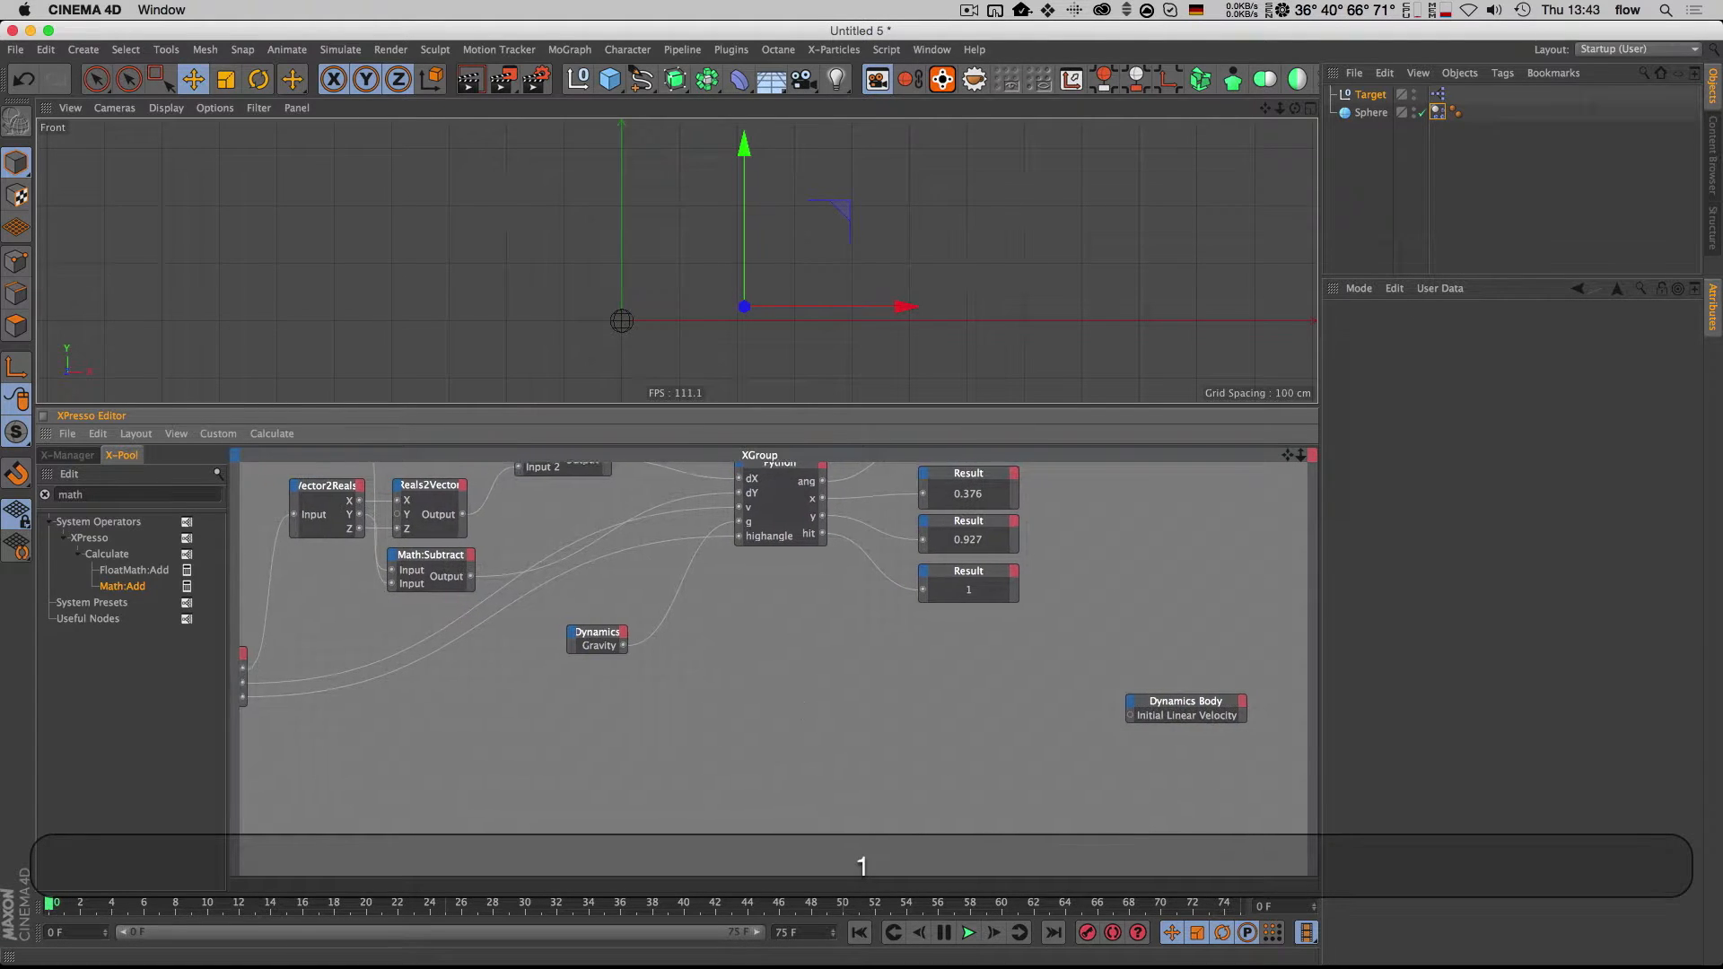
drag(886, 660, 849, 659)
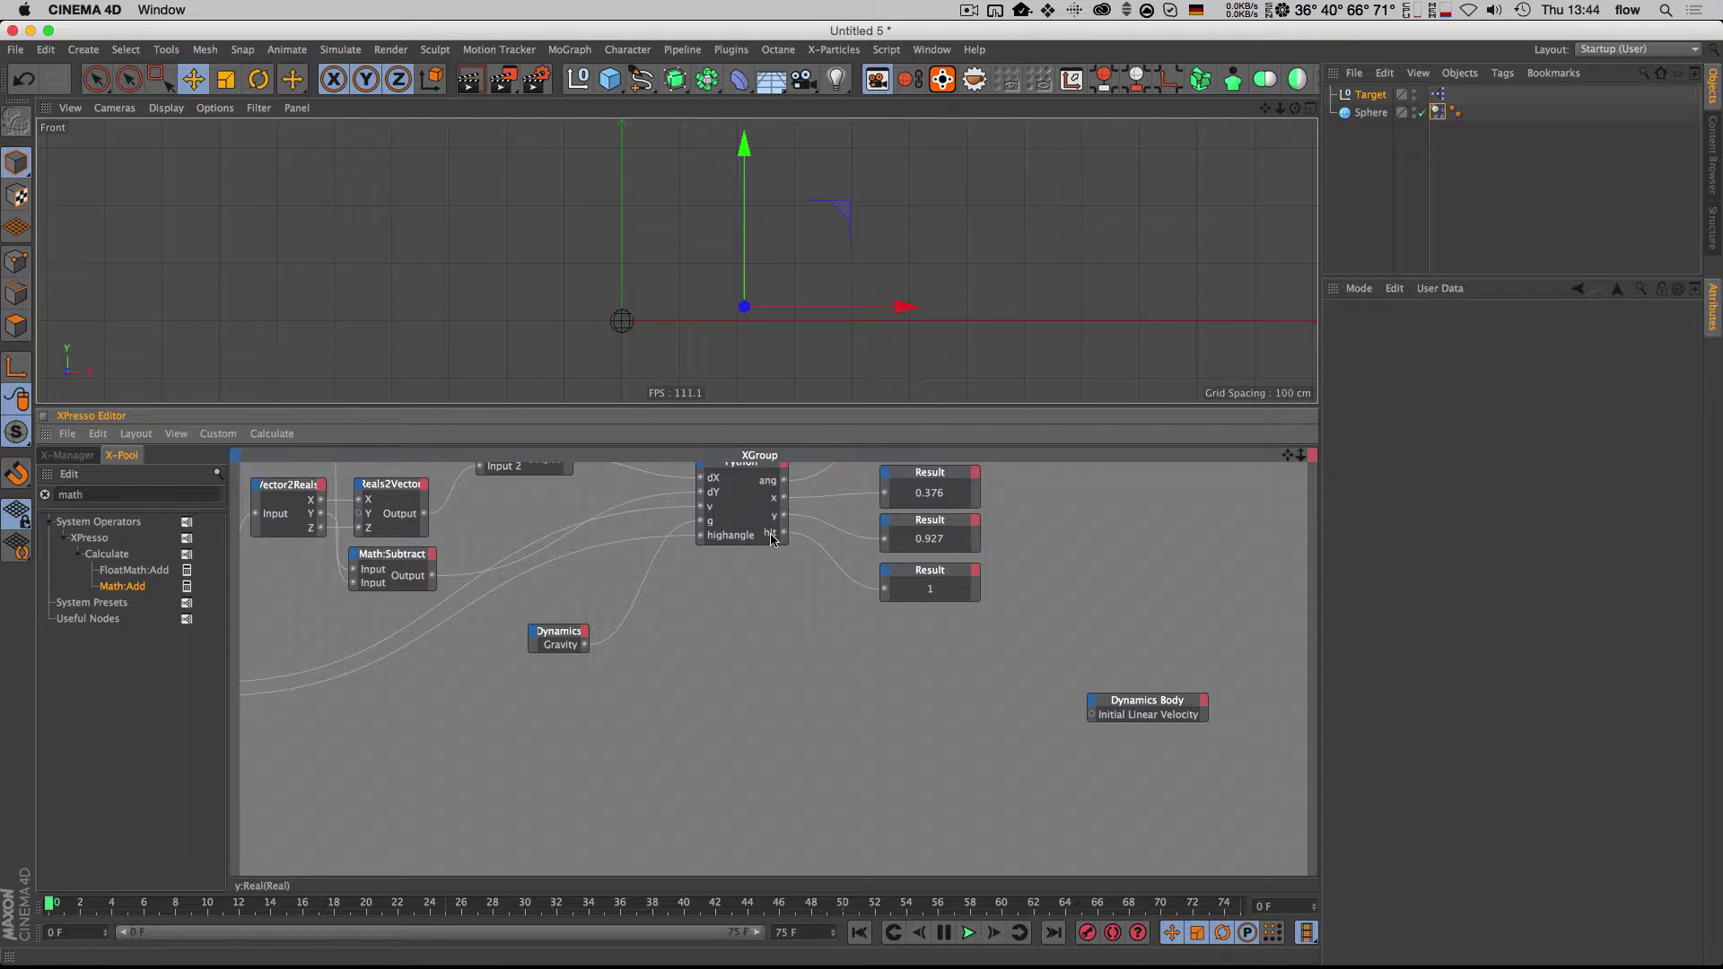
key(1)
drag(551, 727, 627, 710)
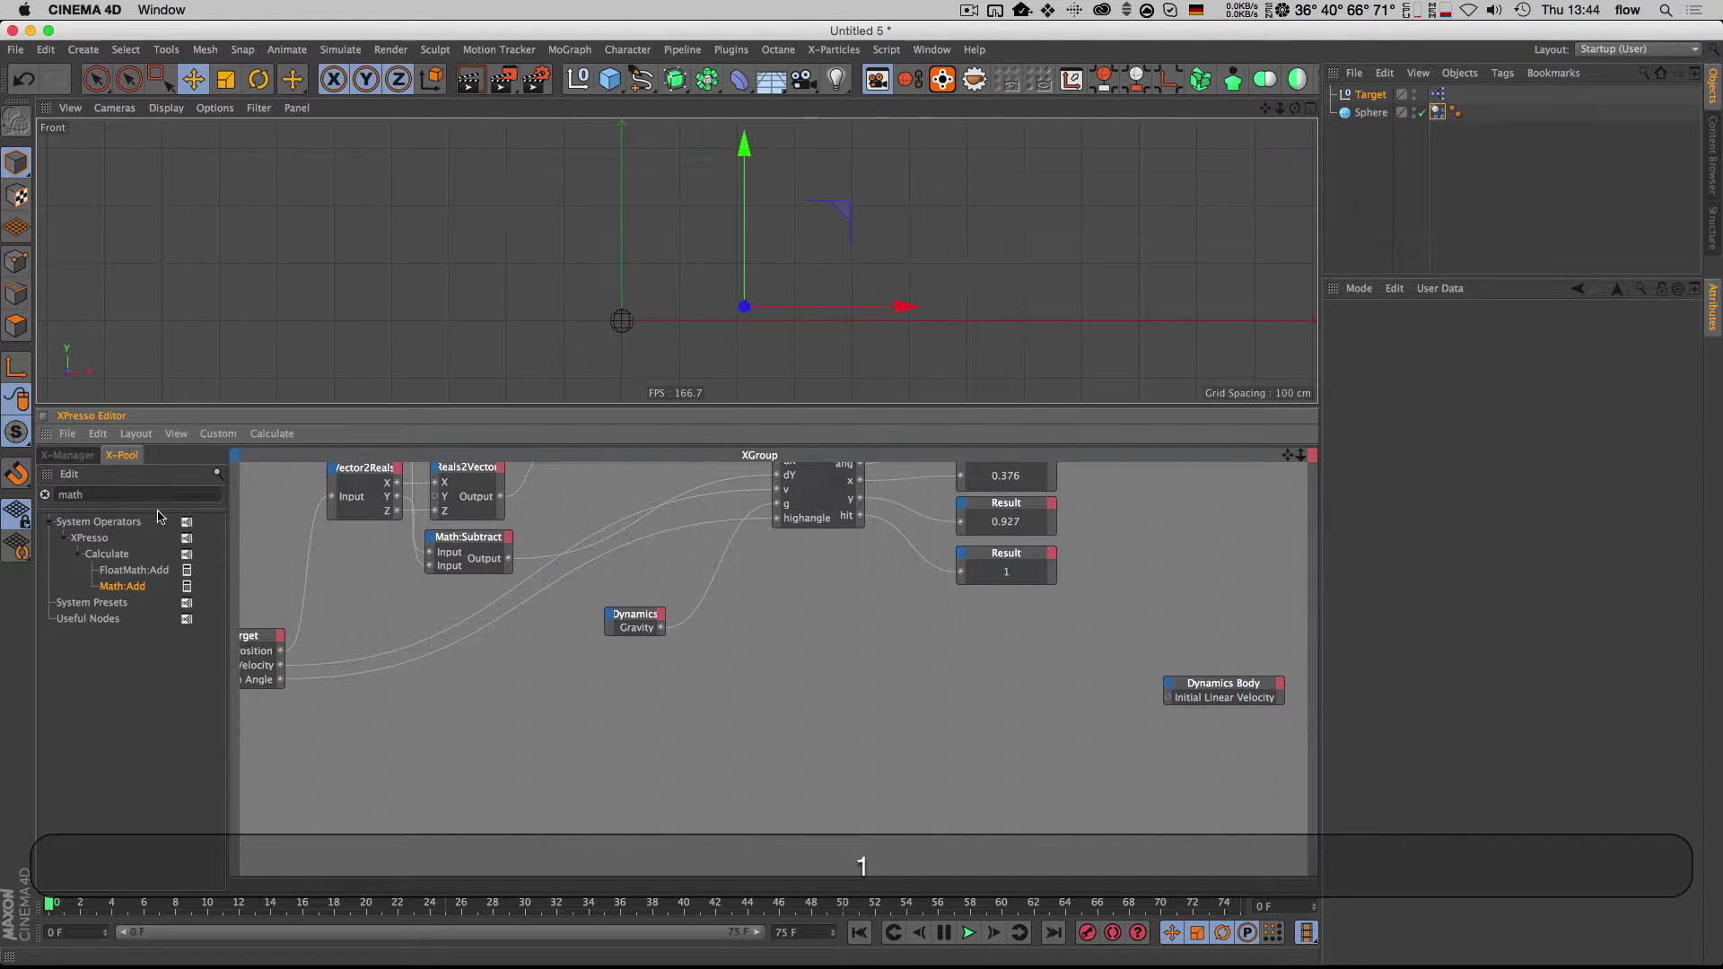
click(126, 488)
text(math)
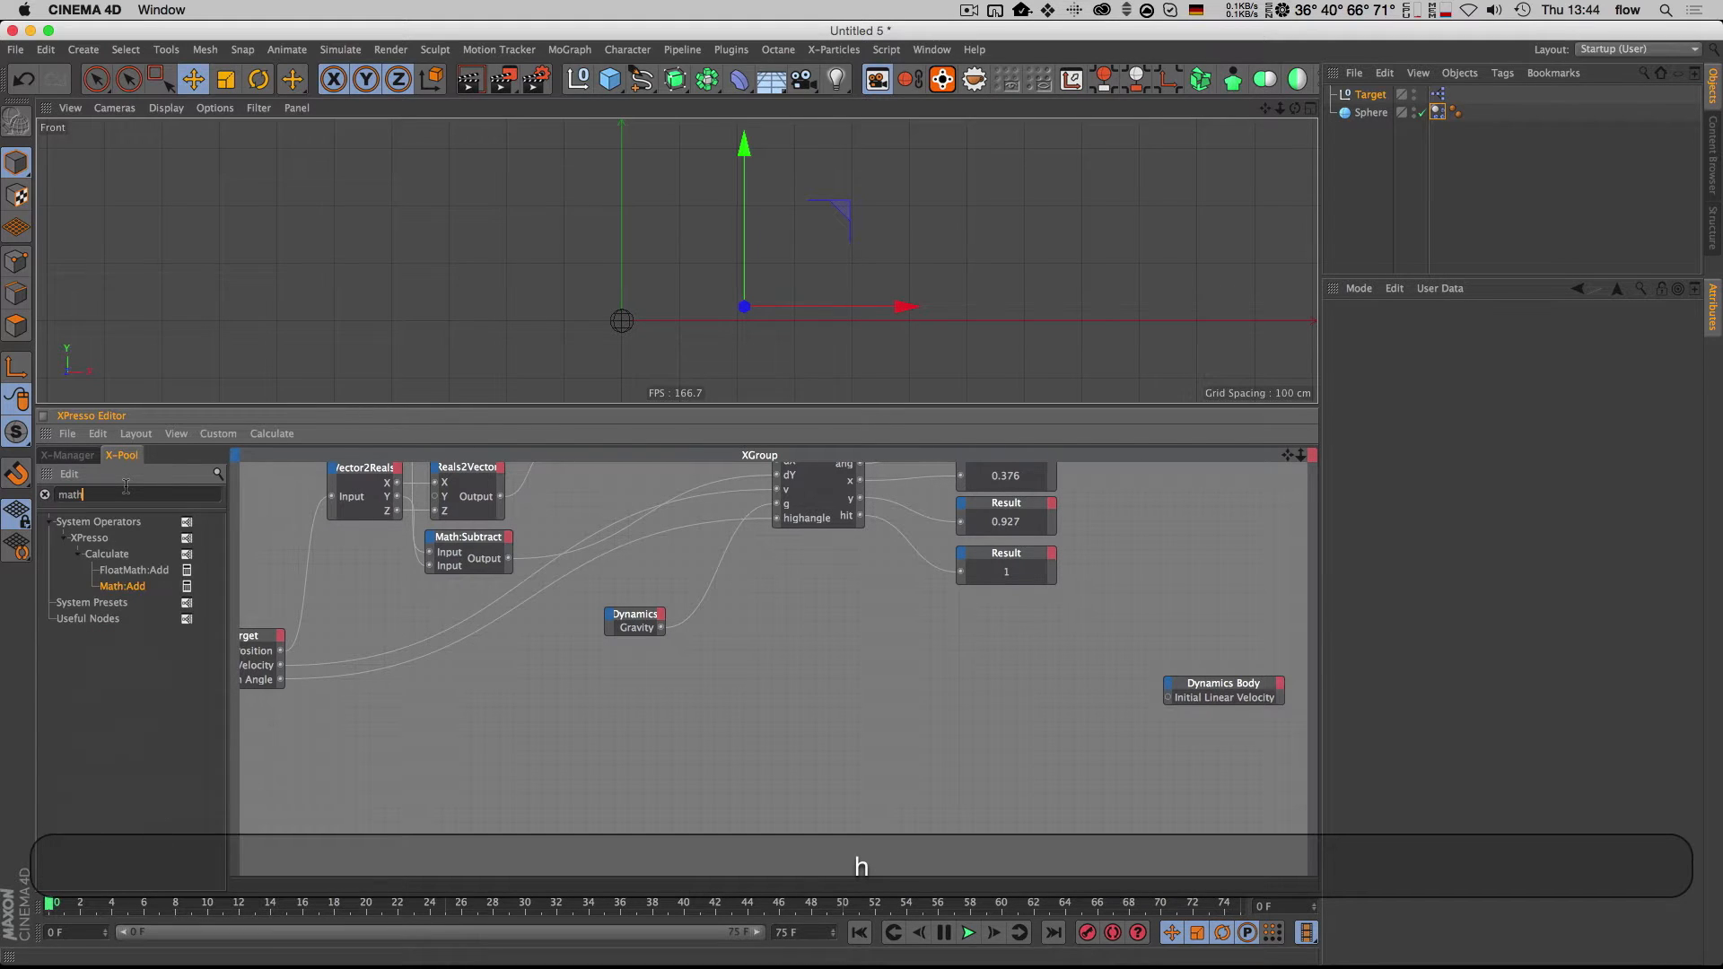
drag(122, 587, 915, 675)
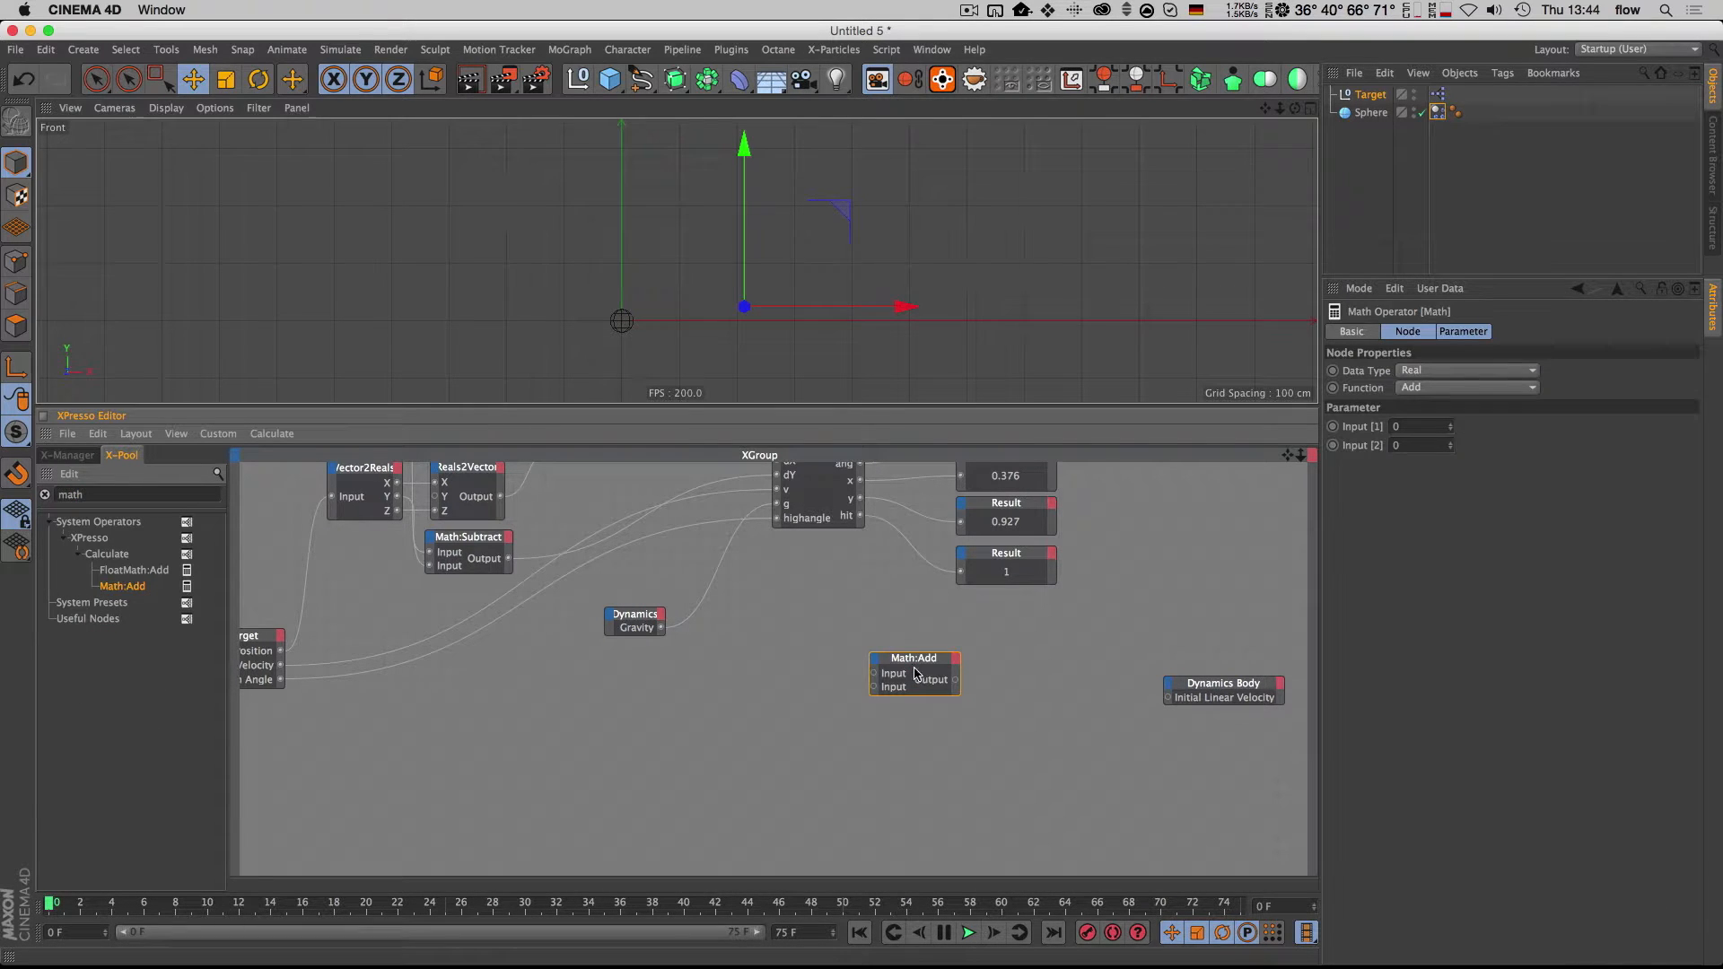
Step: Set the new Math node's function to Multiply and duplicate the node directly beneath it
click(1435, 389)
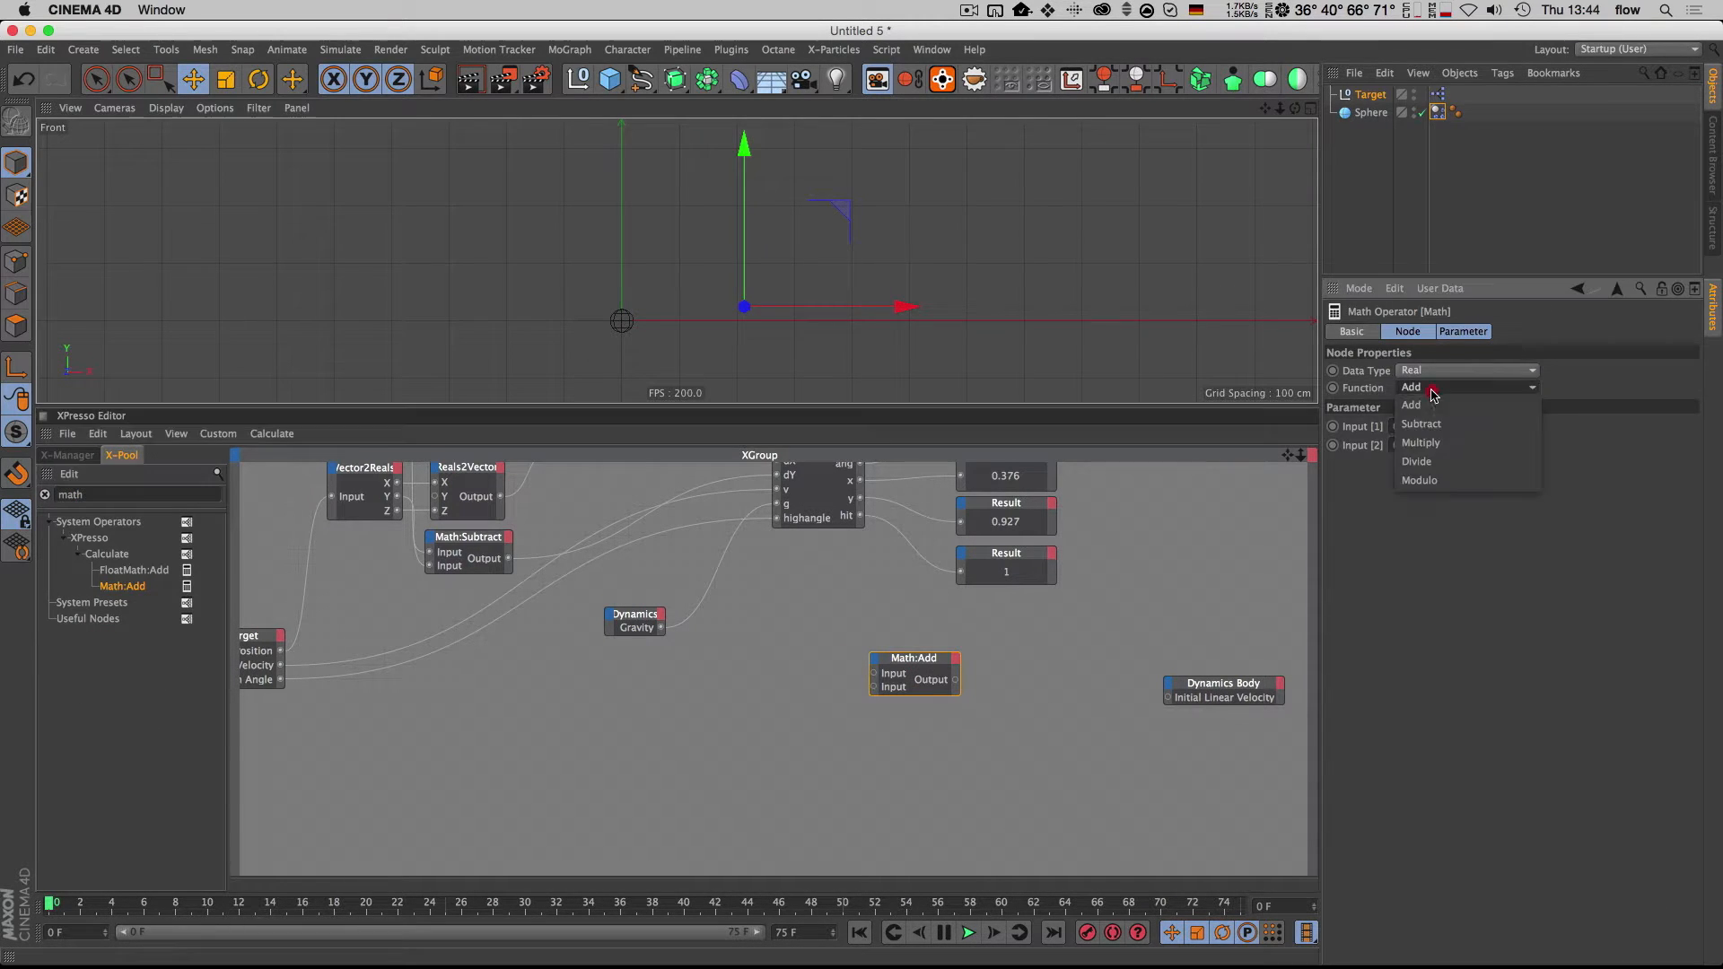
click(1436, 436)
drag(924, 661, 918, 696)
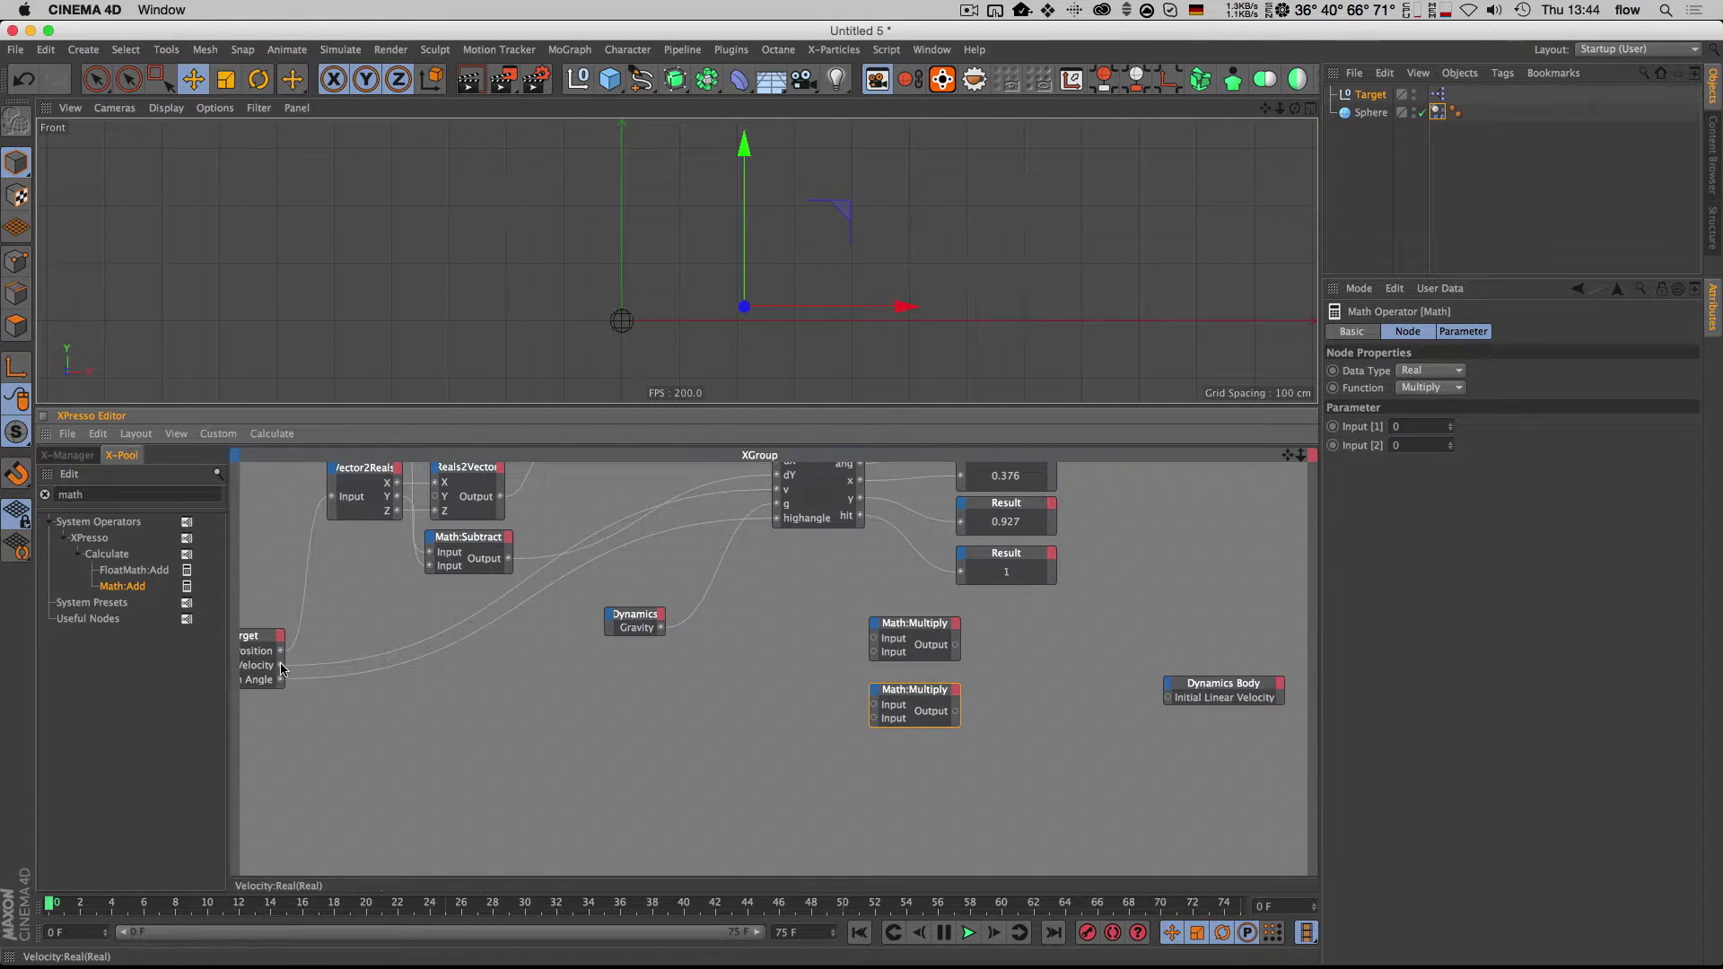
Step: Connect the Target node's Velocity output to both inputs of each Math:Multiply node
drag(605, 660, 873, 638)
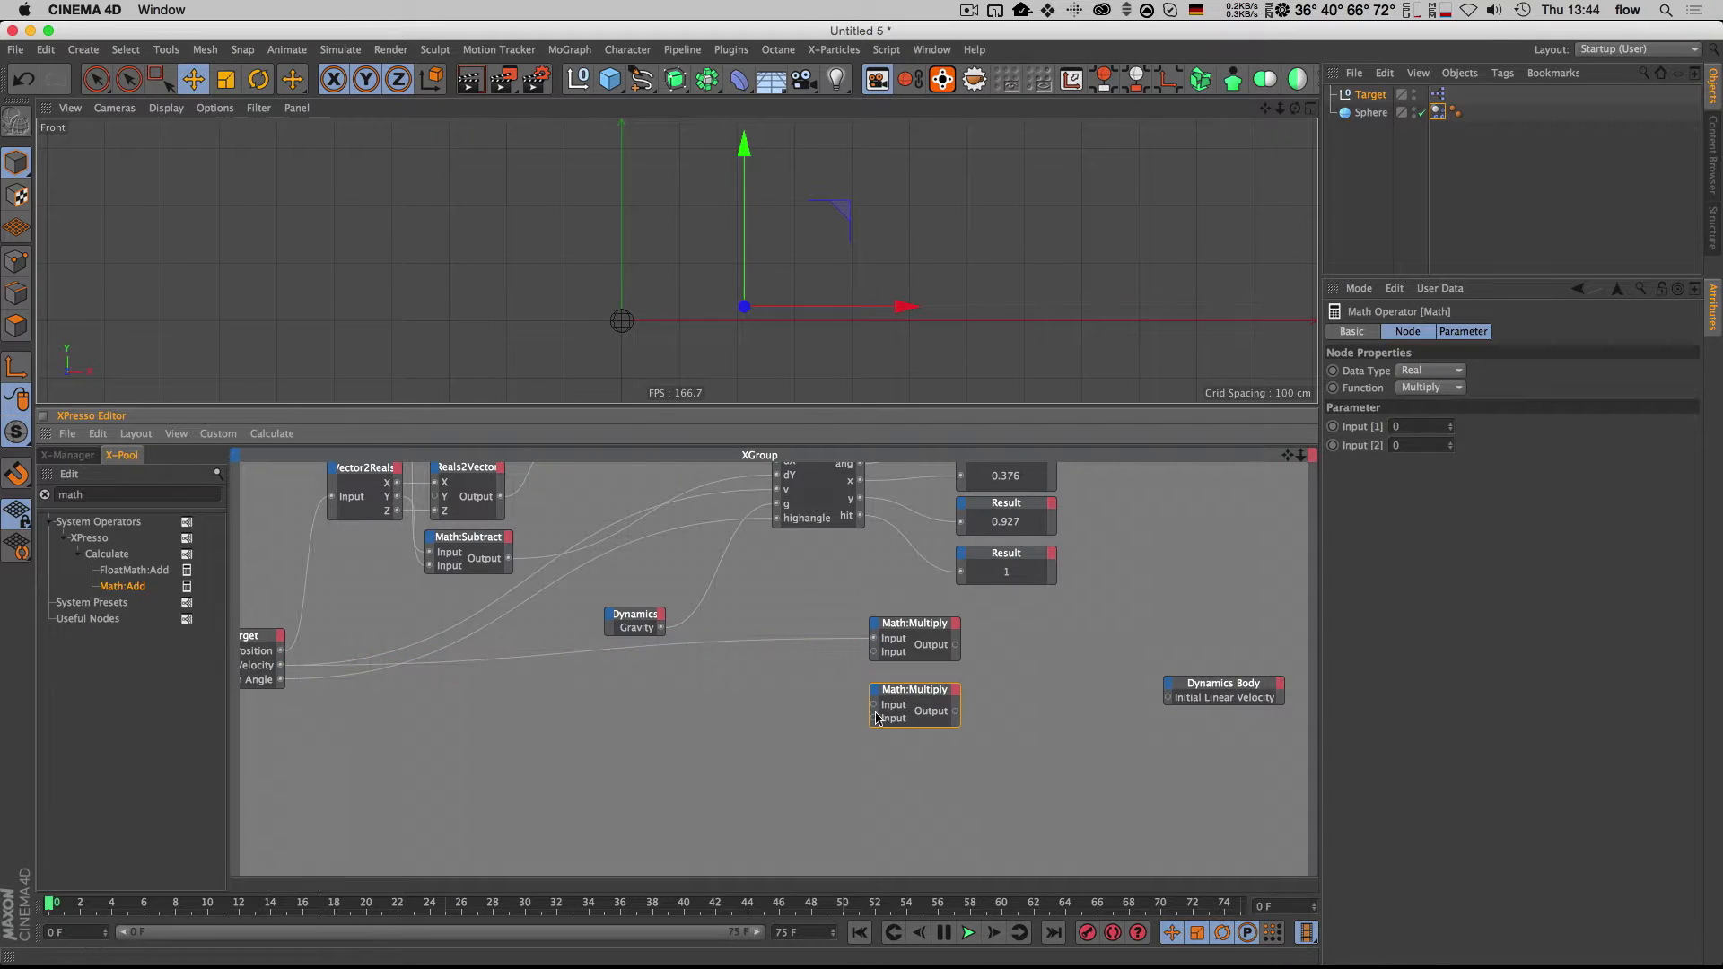
drag(875, 708, 314, 660)
drag(283, 669, 282, 666)
drag(941, 722, 956, 714)
click(349, 721)
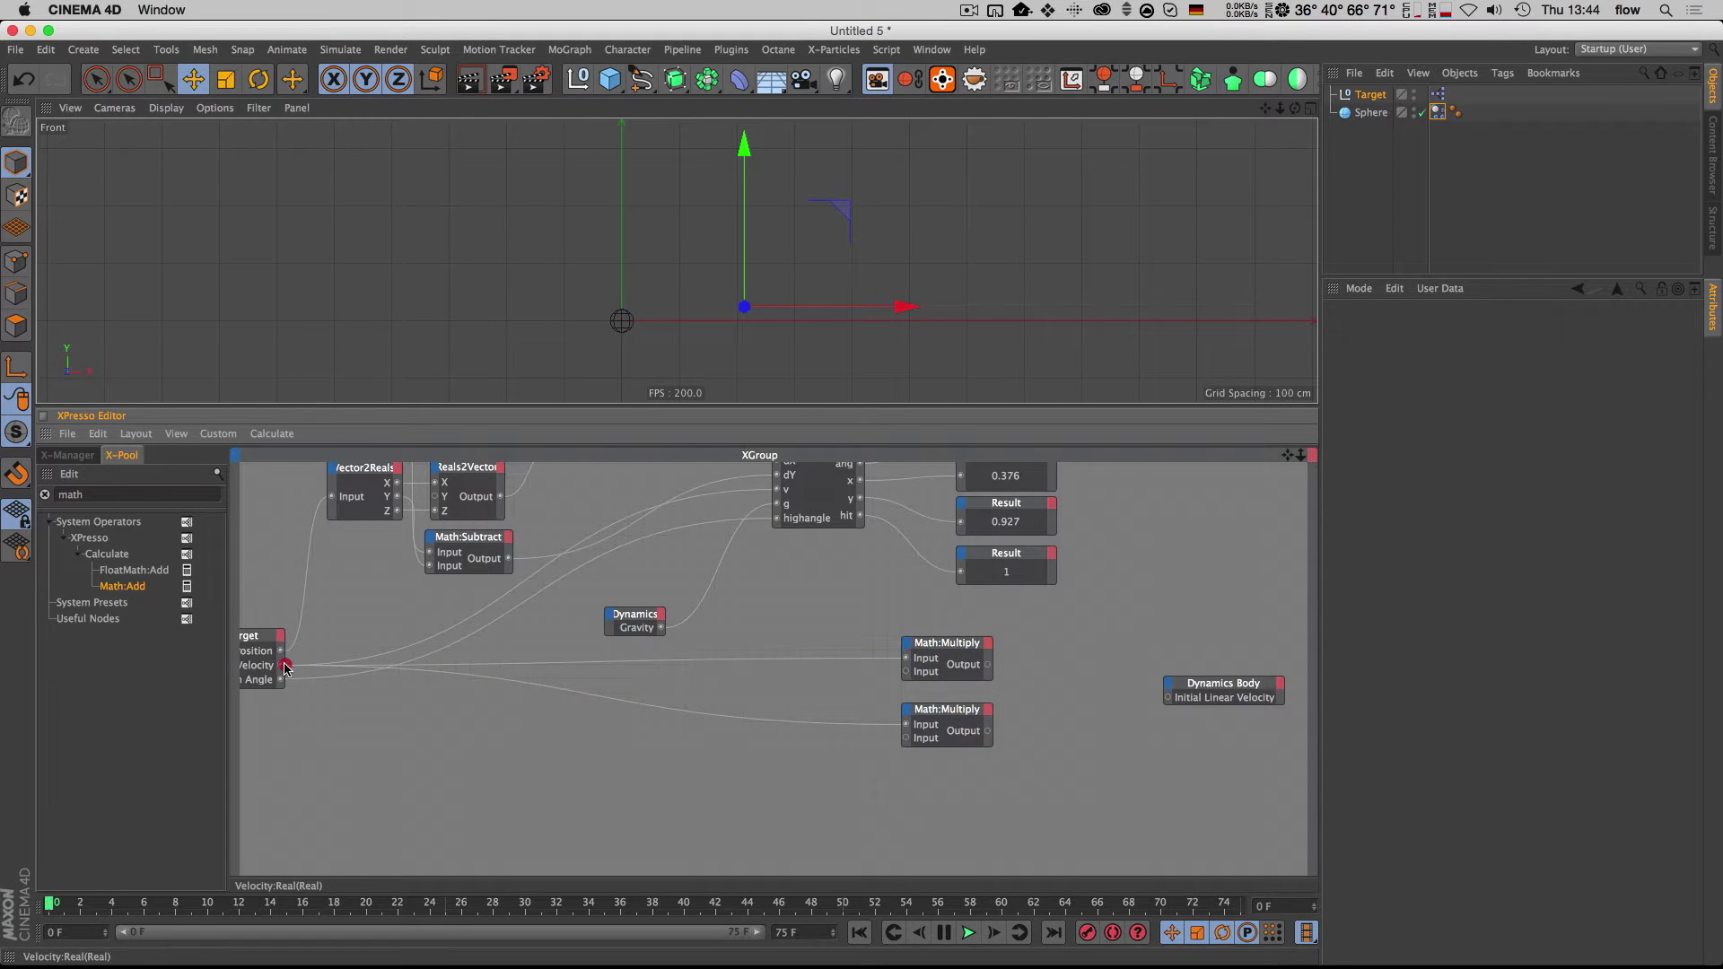
click(279, 670)
drag(362, 671, 907, 675)
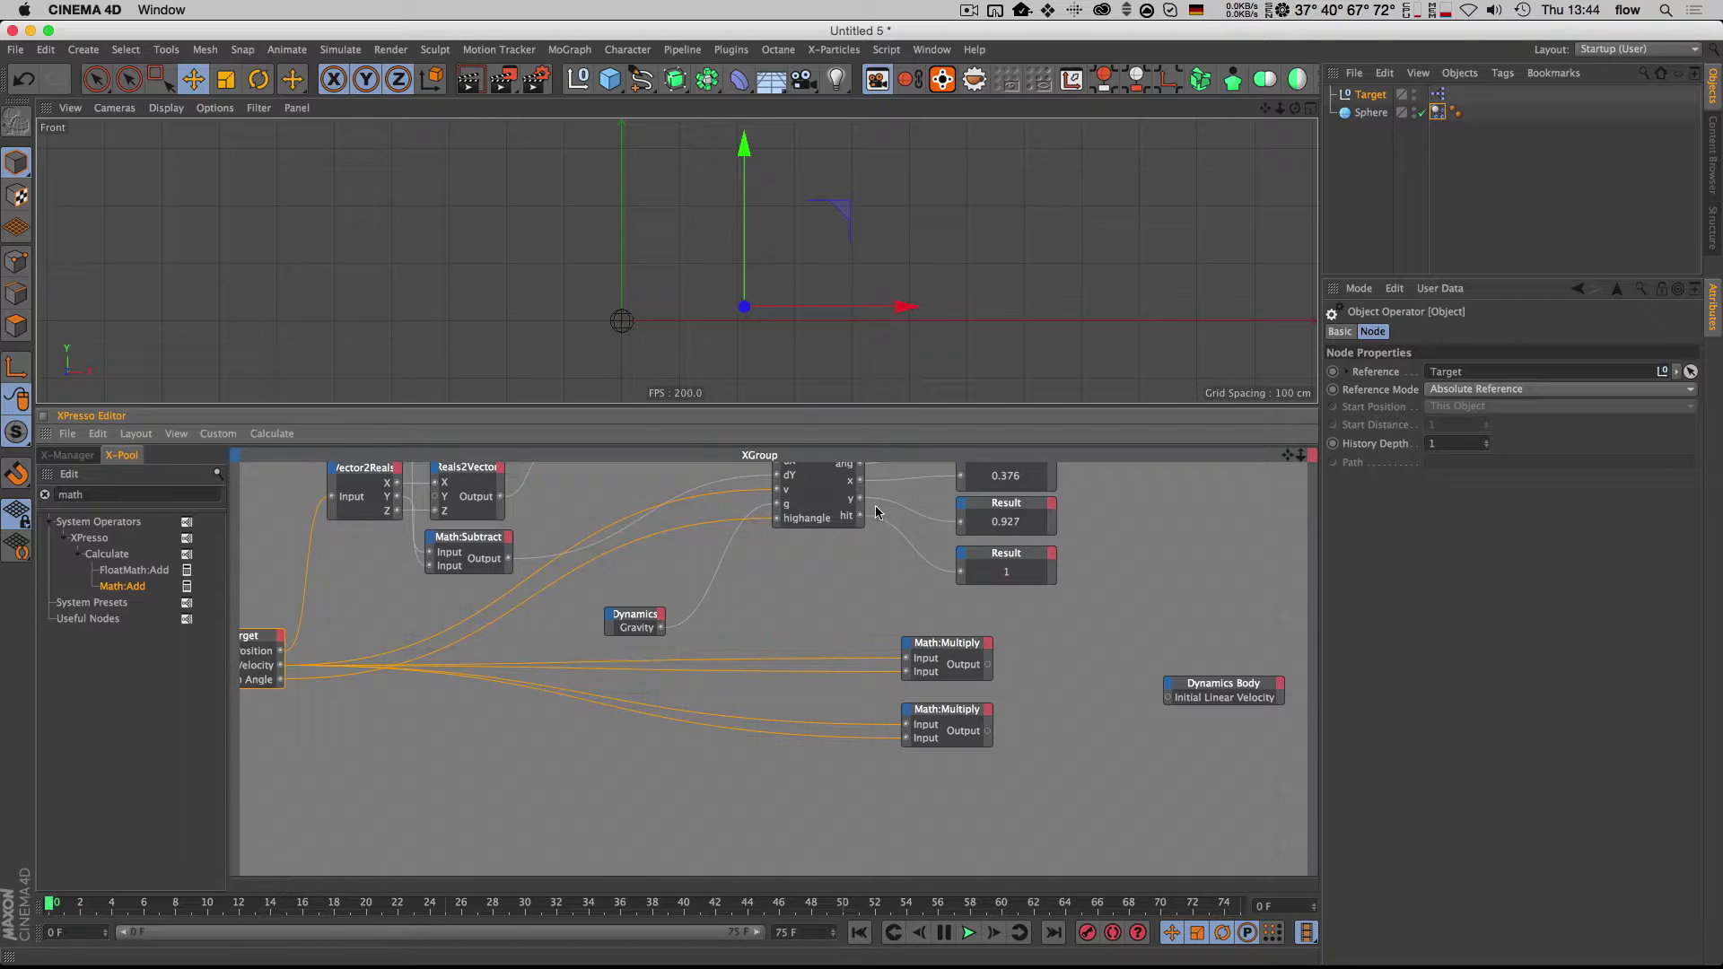
Step: Connect the Python node's x output to the upper Multiply node's first input and its y output to the lower one's first input
drag(906, 729, 907, 727)
drag(861, 481, 861, 482)
key(1)
drag(1013, 648, 795, 631)
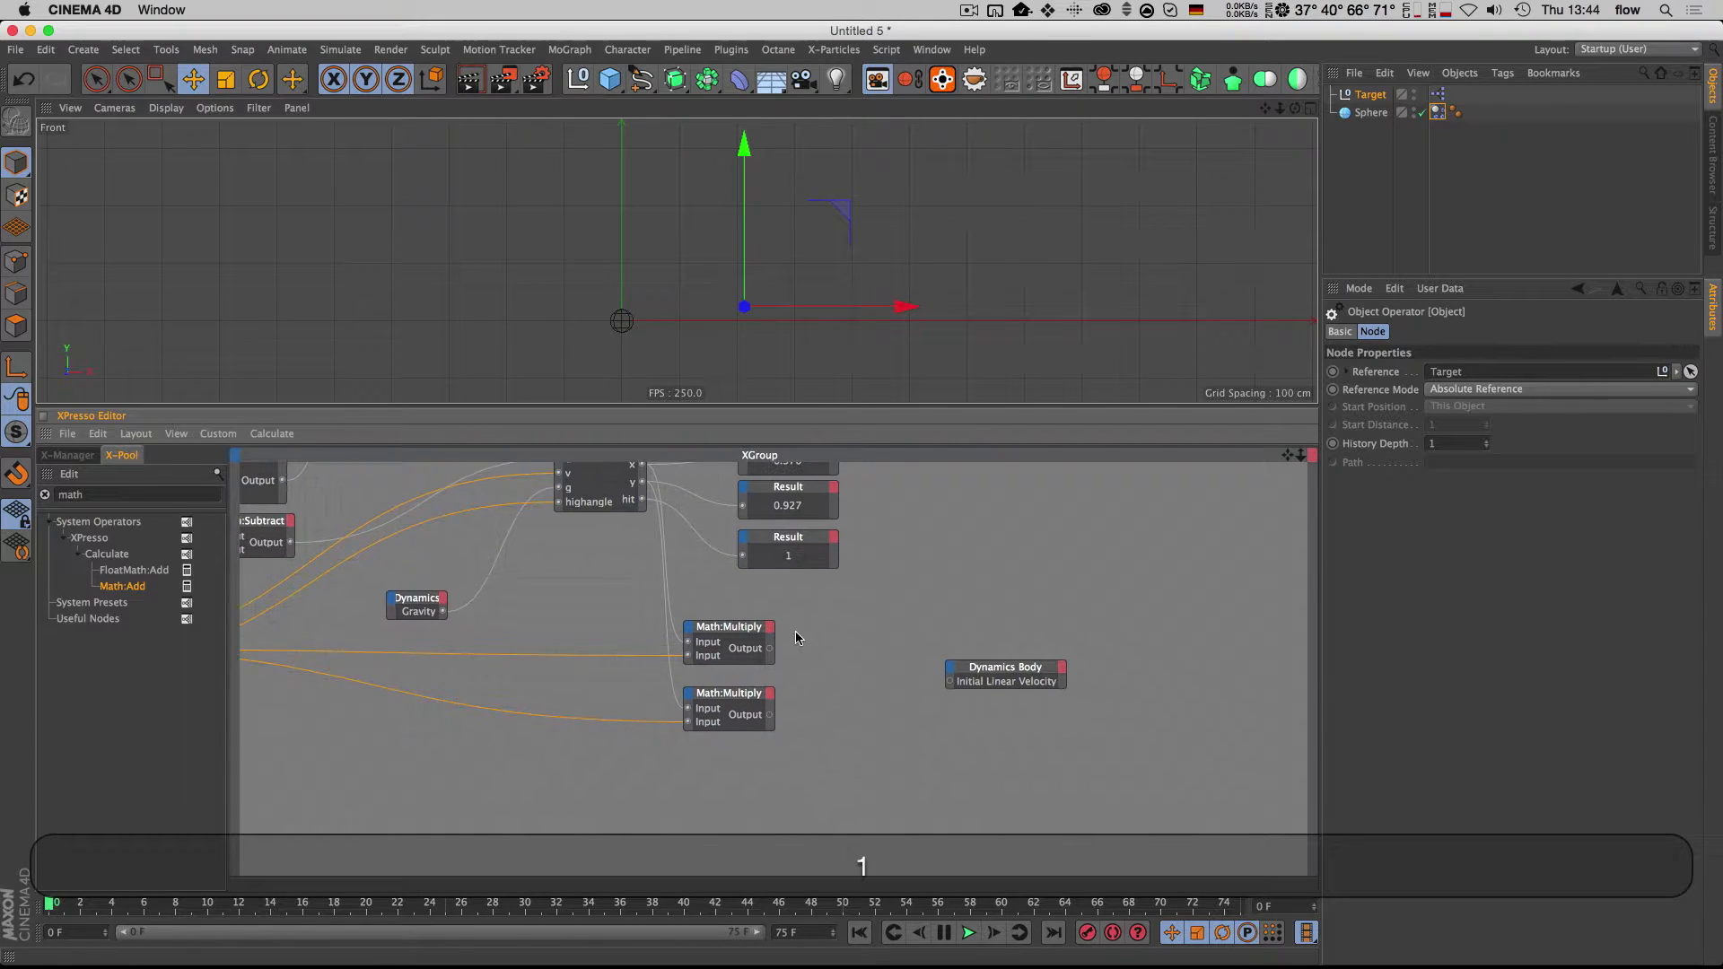
Step: Add a Reals2Vector node, wire the two Multiply outputs into its X and Y, and connect its output to Initial Linear Velocity
click(827, 628)
drag(924, 624, 1005, 705)
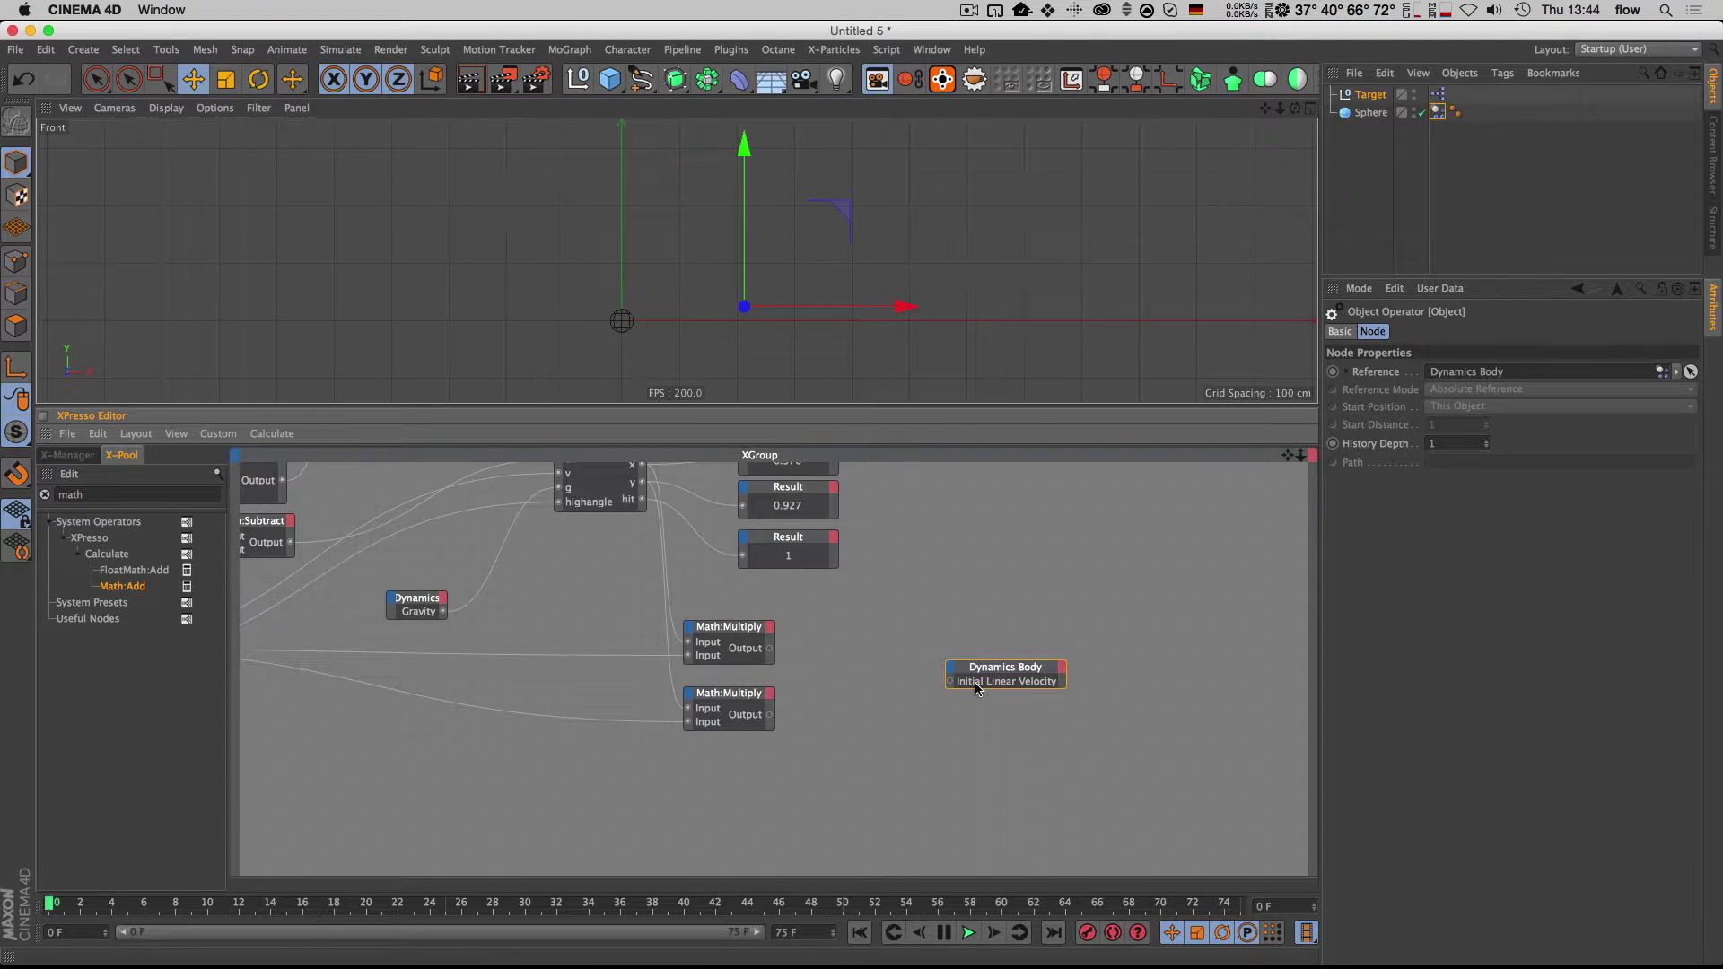
double_click(103, 495)
text(real)
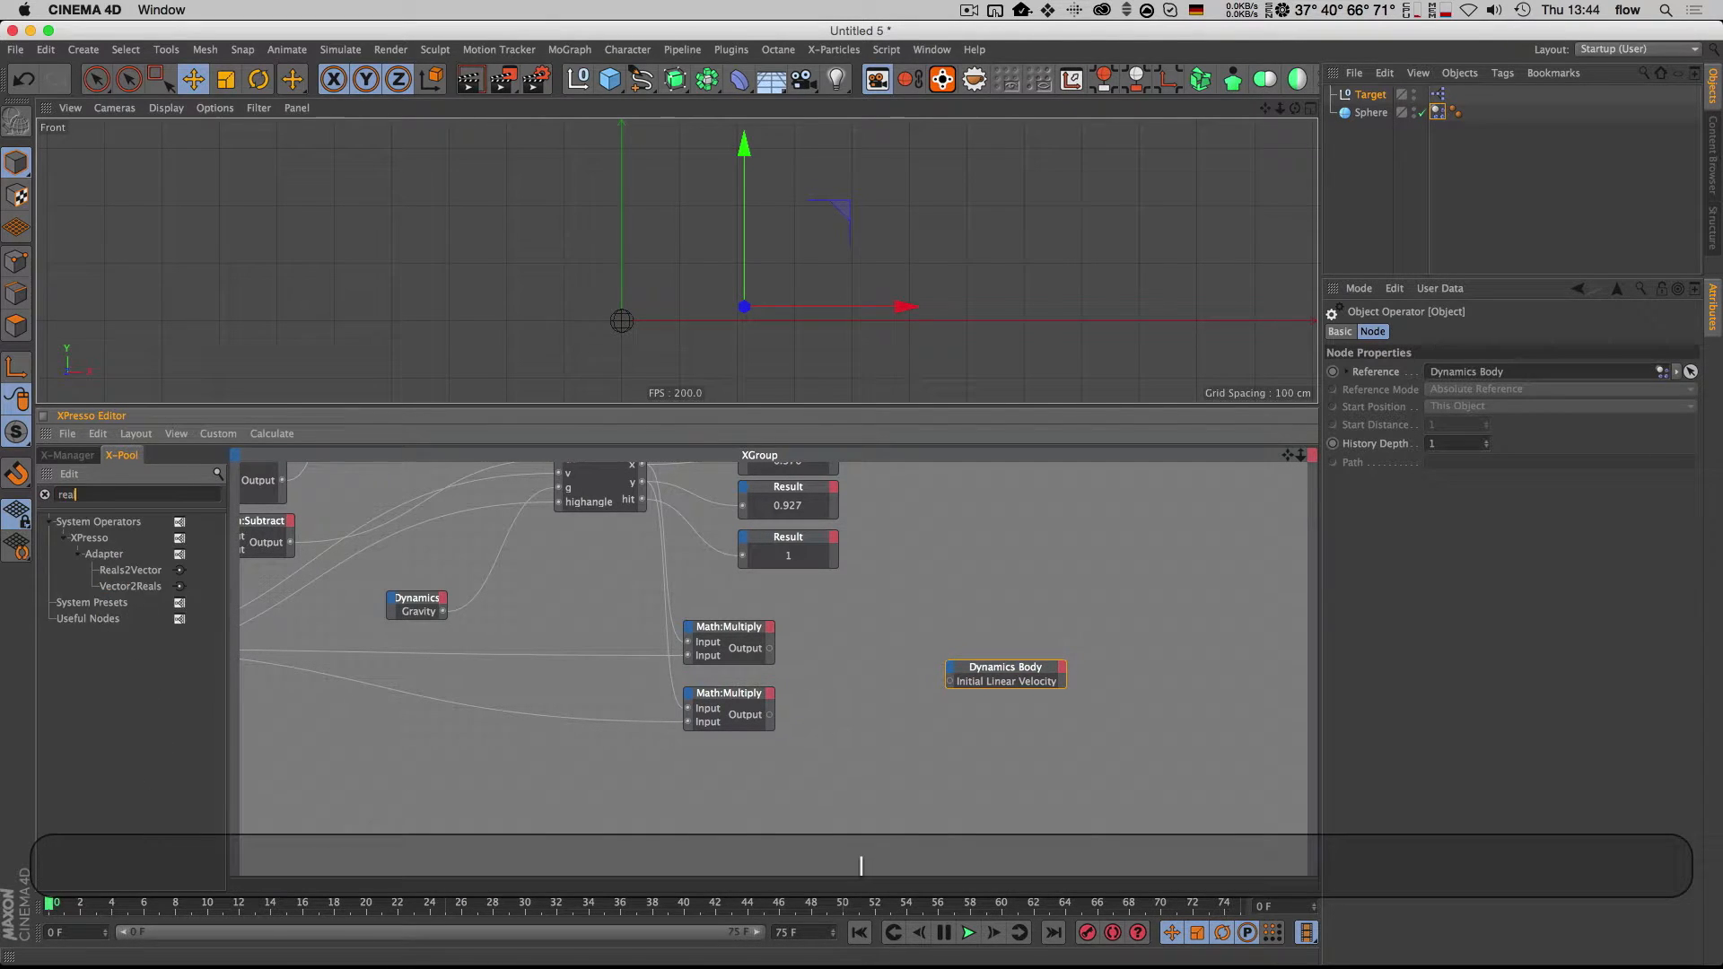
drag(805, 638, 880, 658)
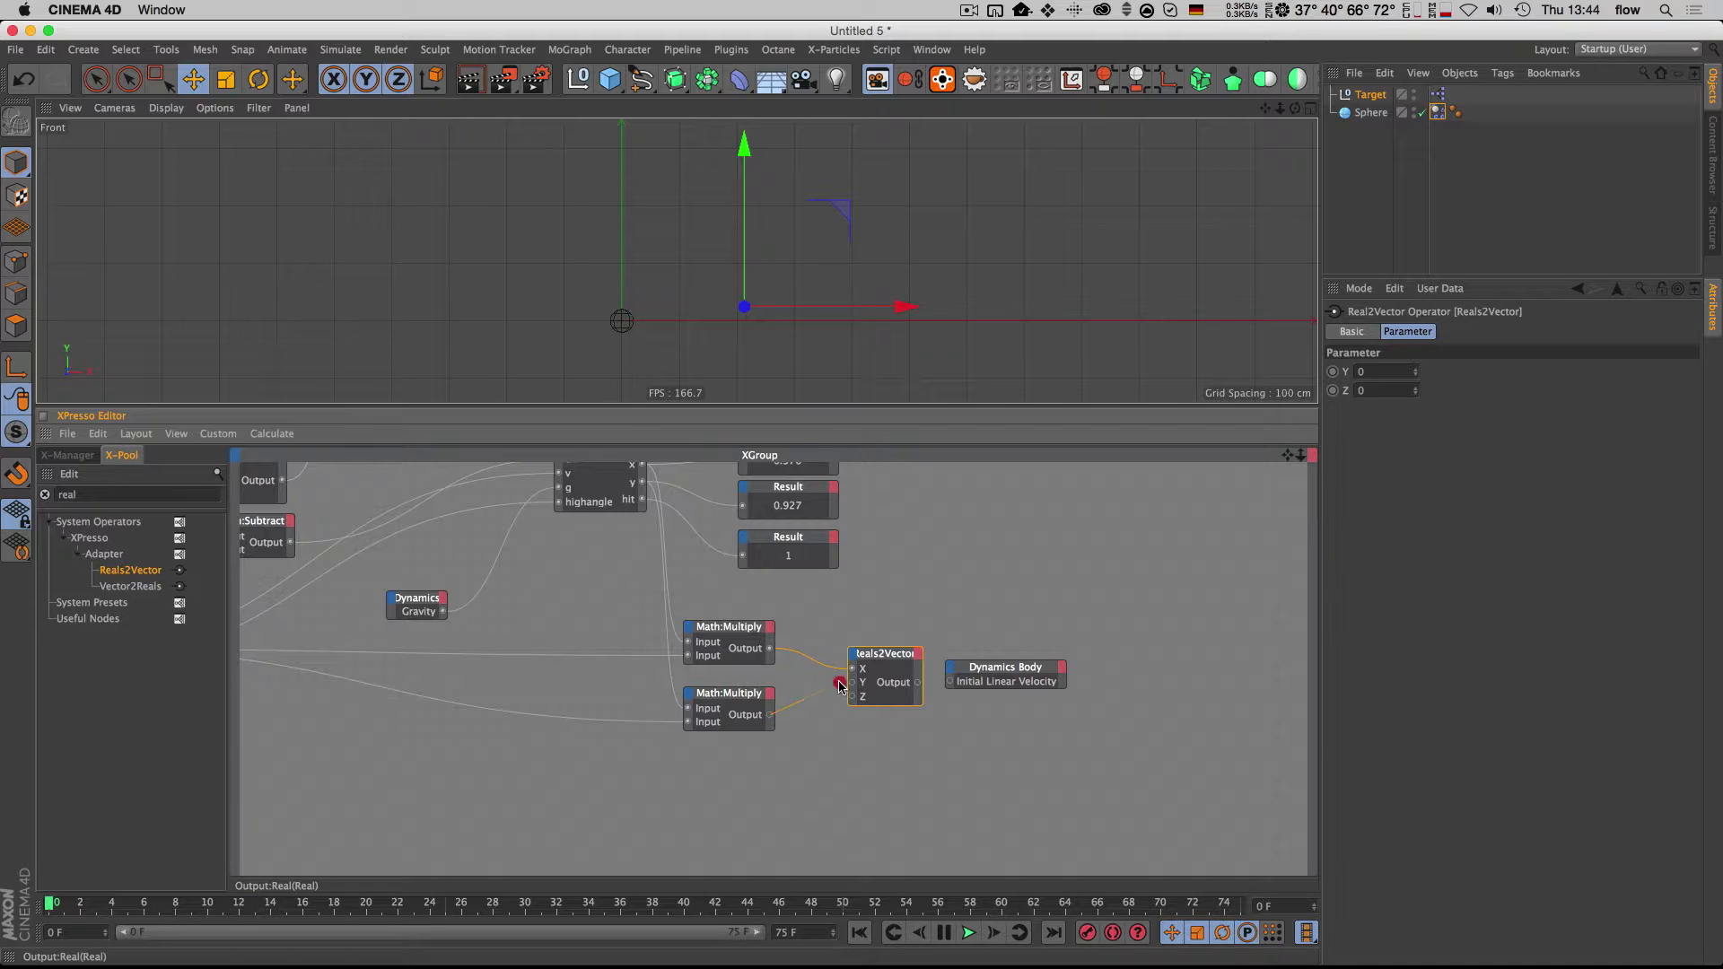
drag(853, 690, 950, 683)
Step: Play the simulation from the first frame to test the sphere's launch towards the target
key(shift)
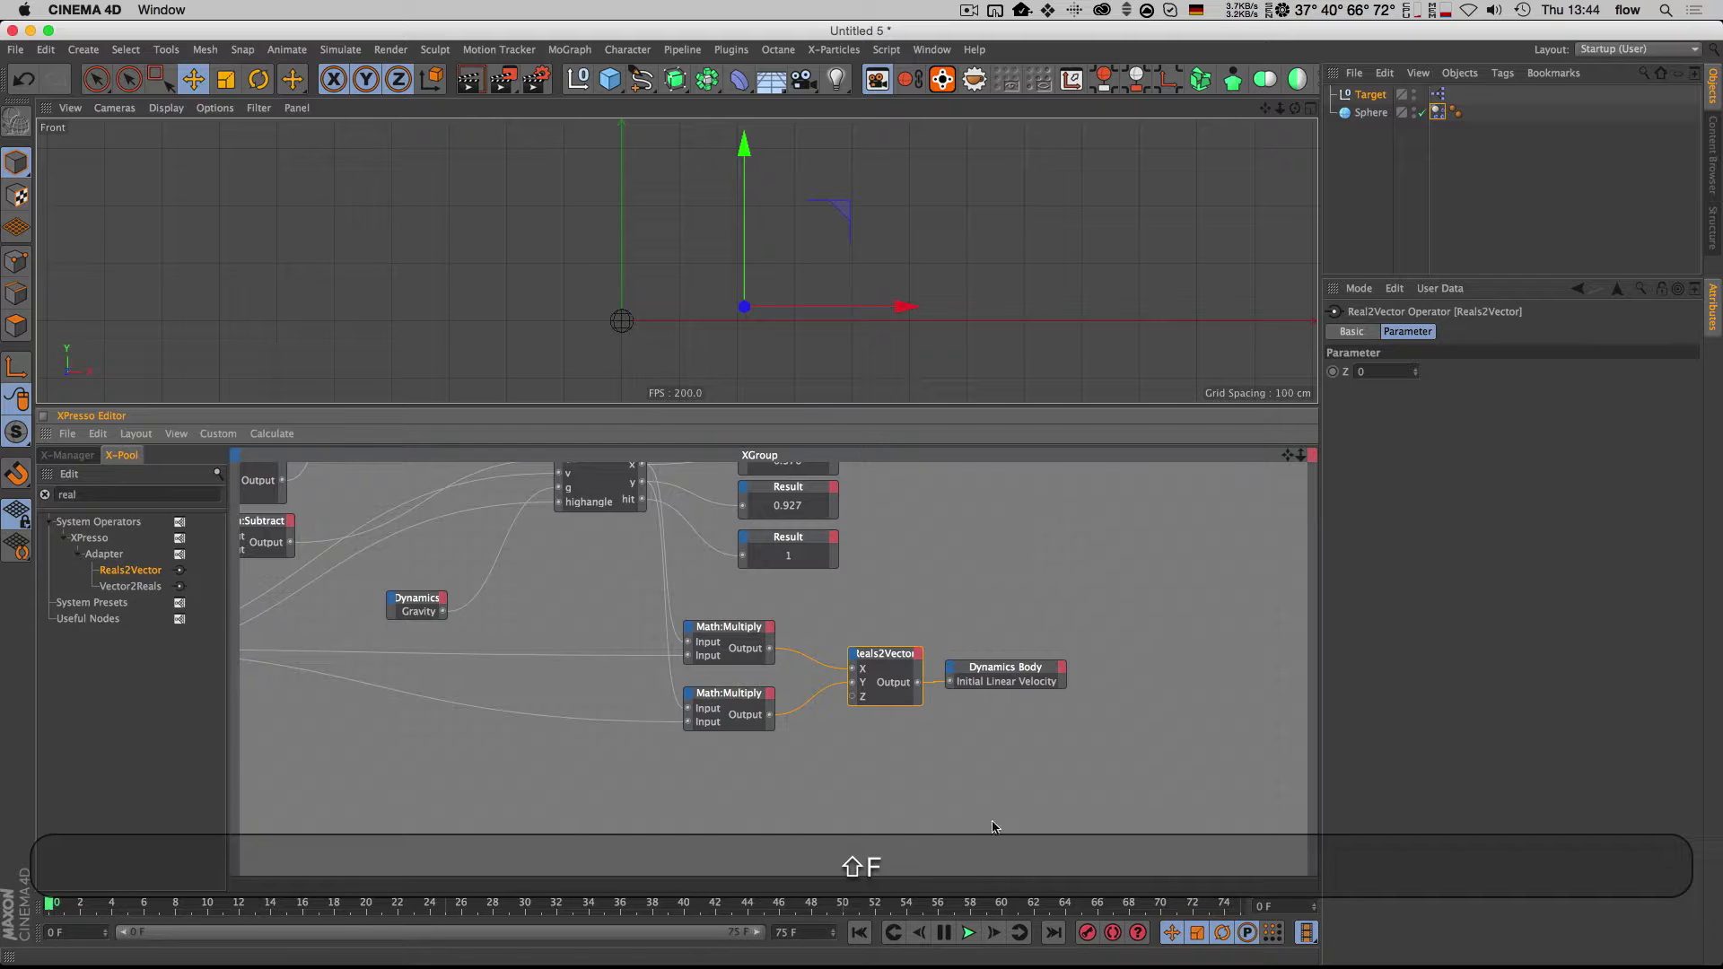
click(969, 934)
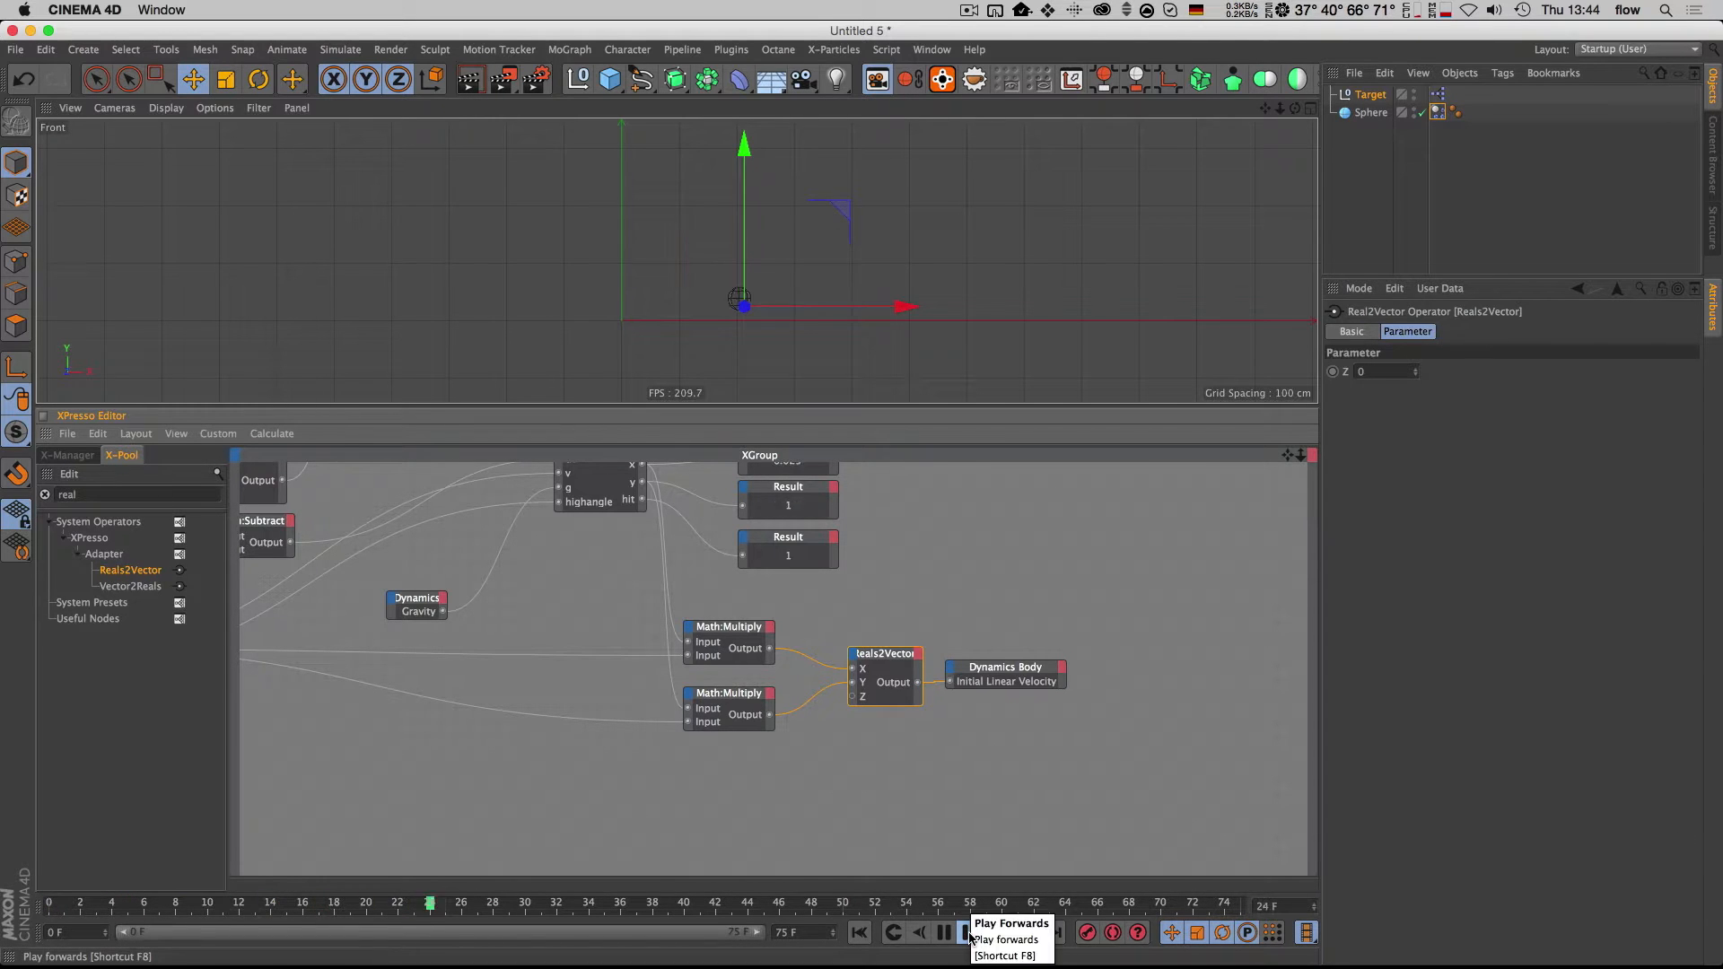
Step: Restart the launch playback and shorten the timeline to end at frame 50
key(shift+f)
key(shift+f)
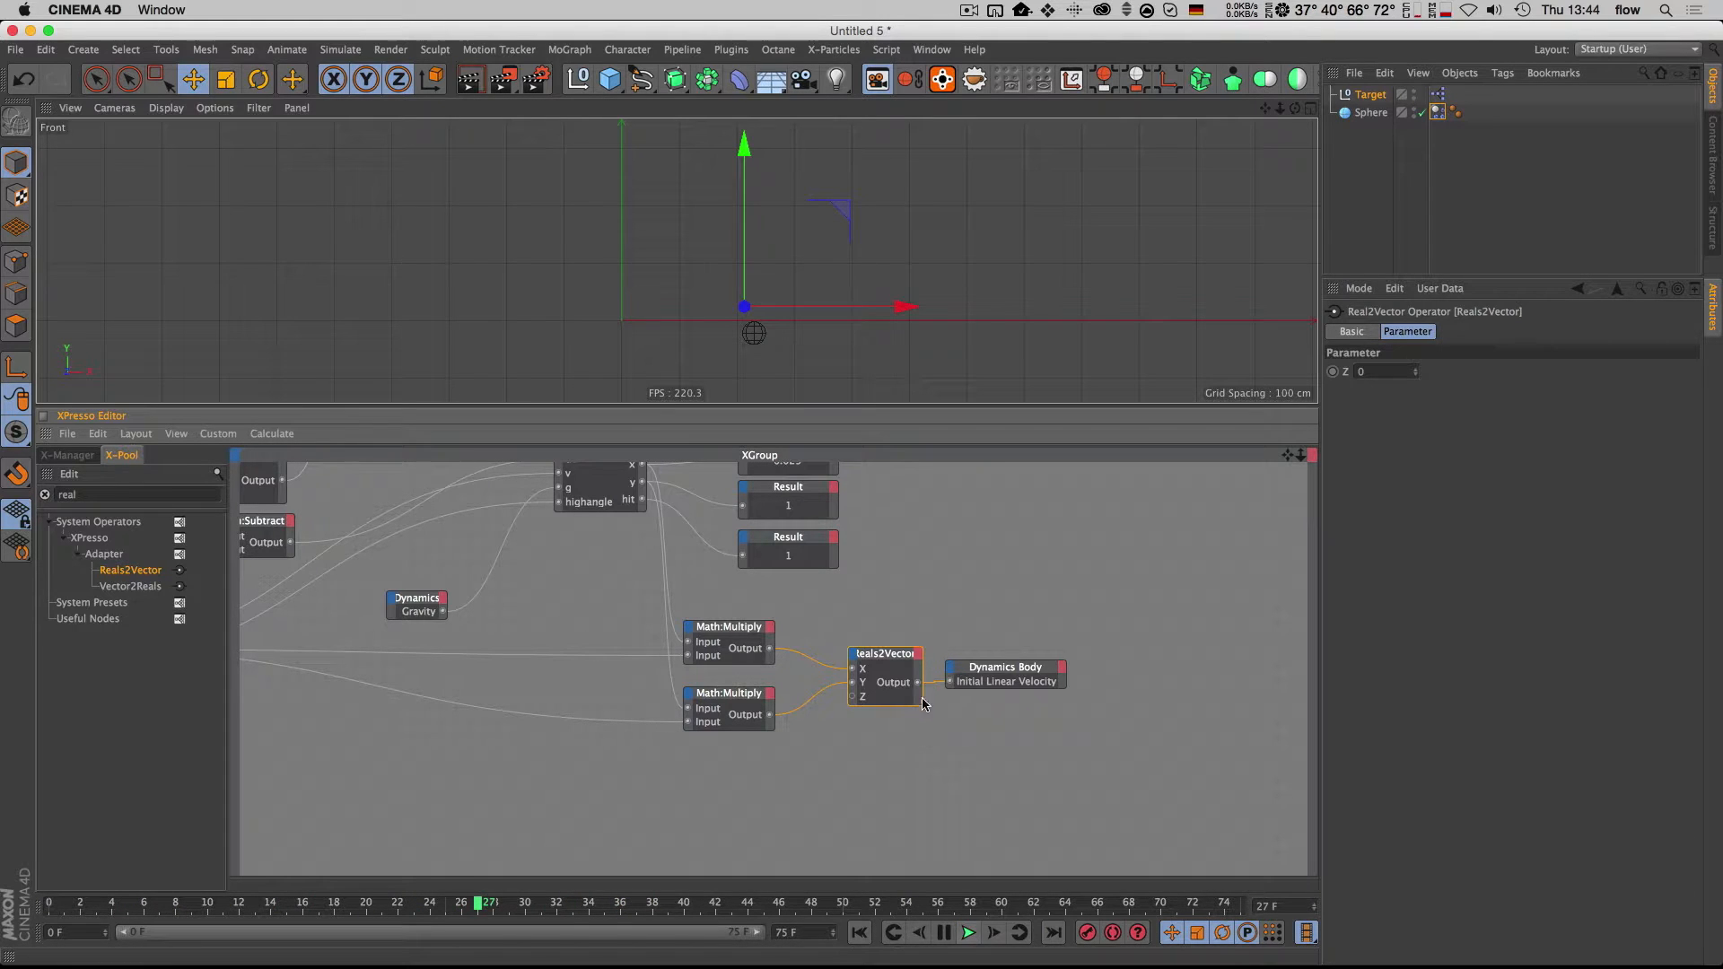
click(913, 599)
drag(912, 600, 1009, 648)
drag(780, 498, 886, 566)
key(shift+f)
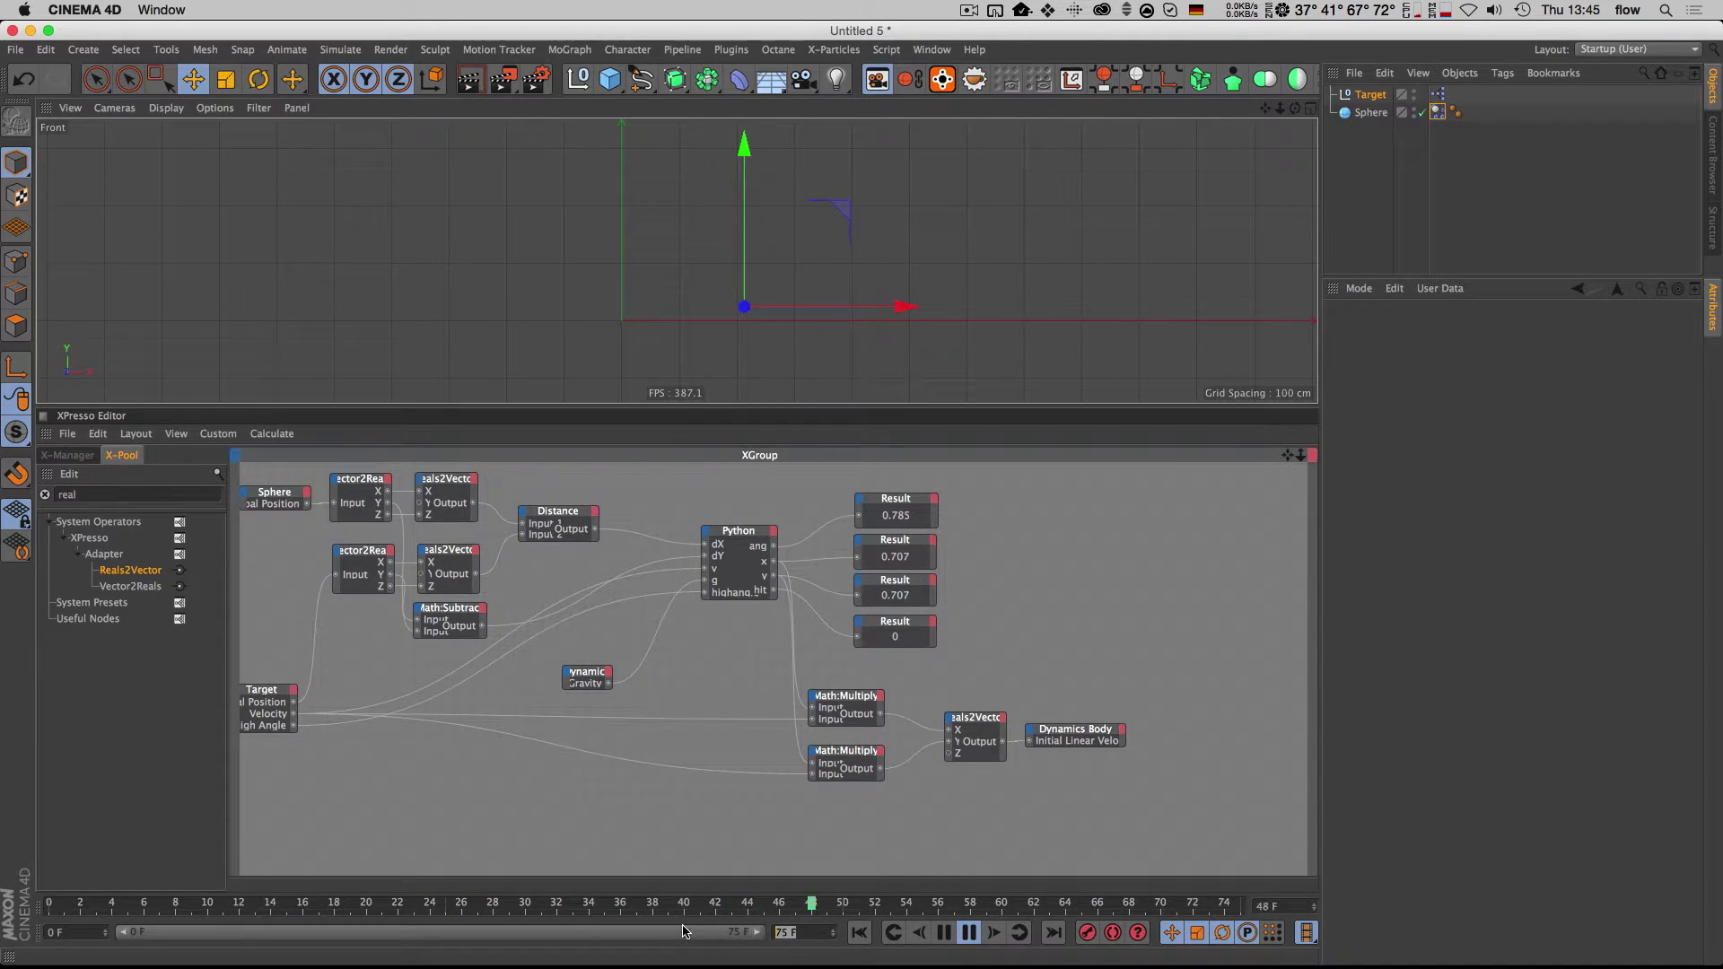
text(50)
key(Return)
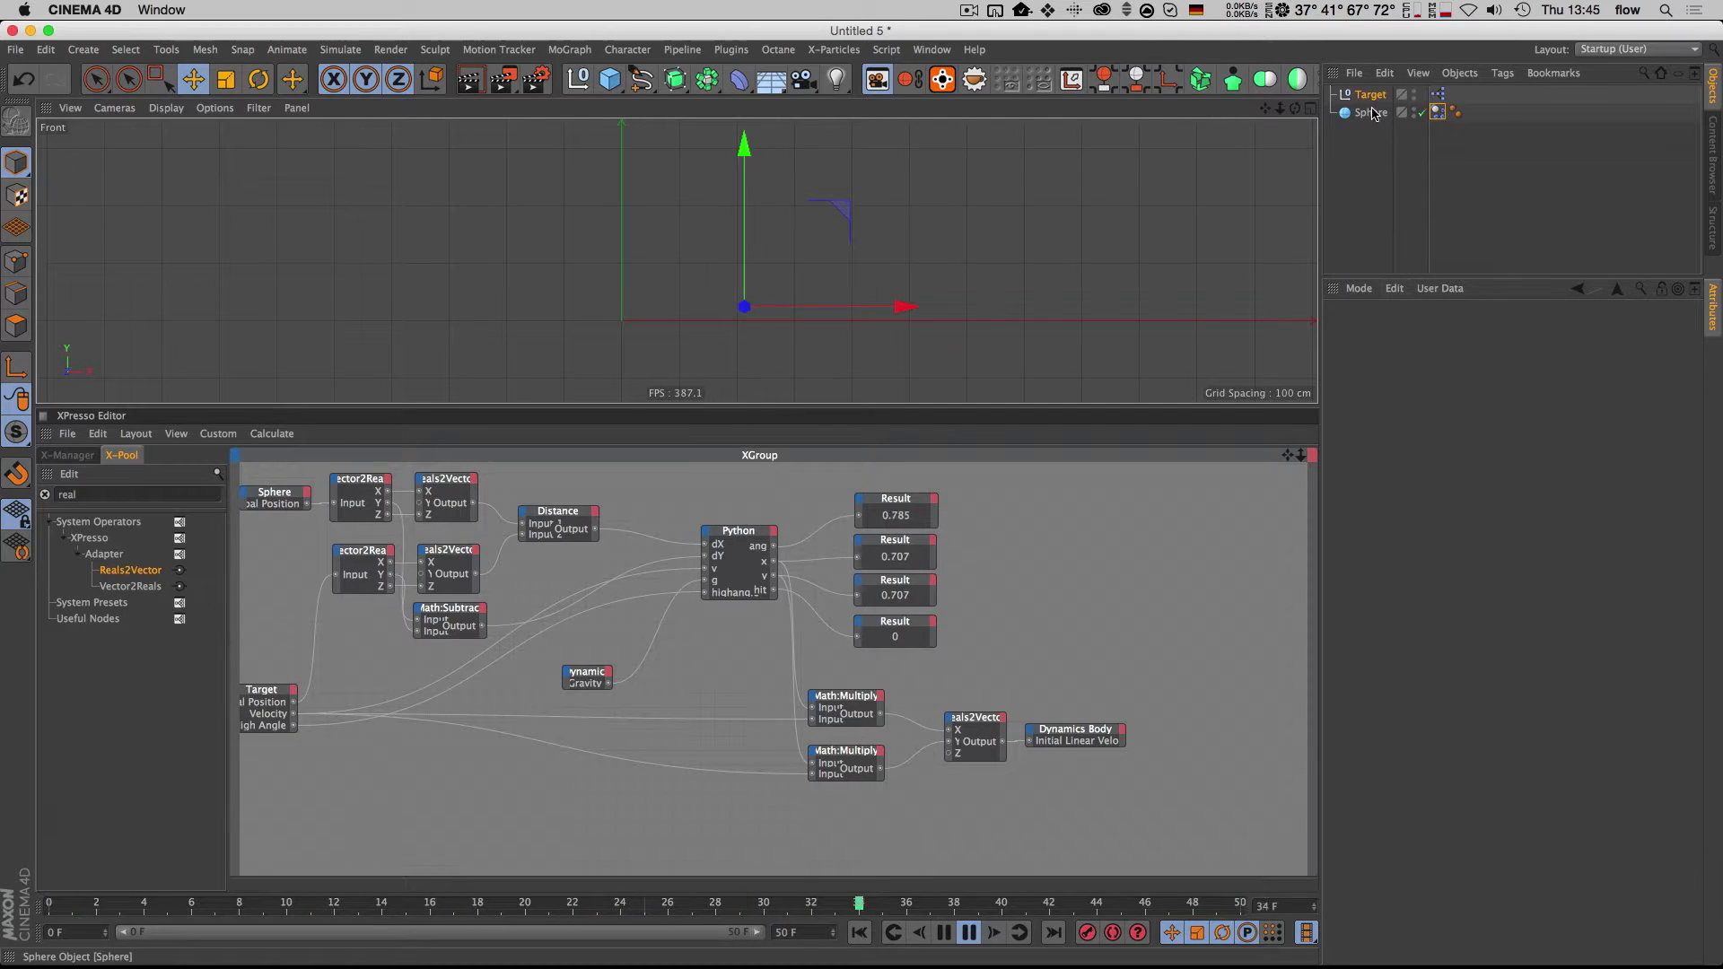
Step: Replay the launch with the Target null's High Angle option off, and turn the option back on
click(1371, 94)
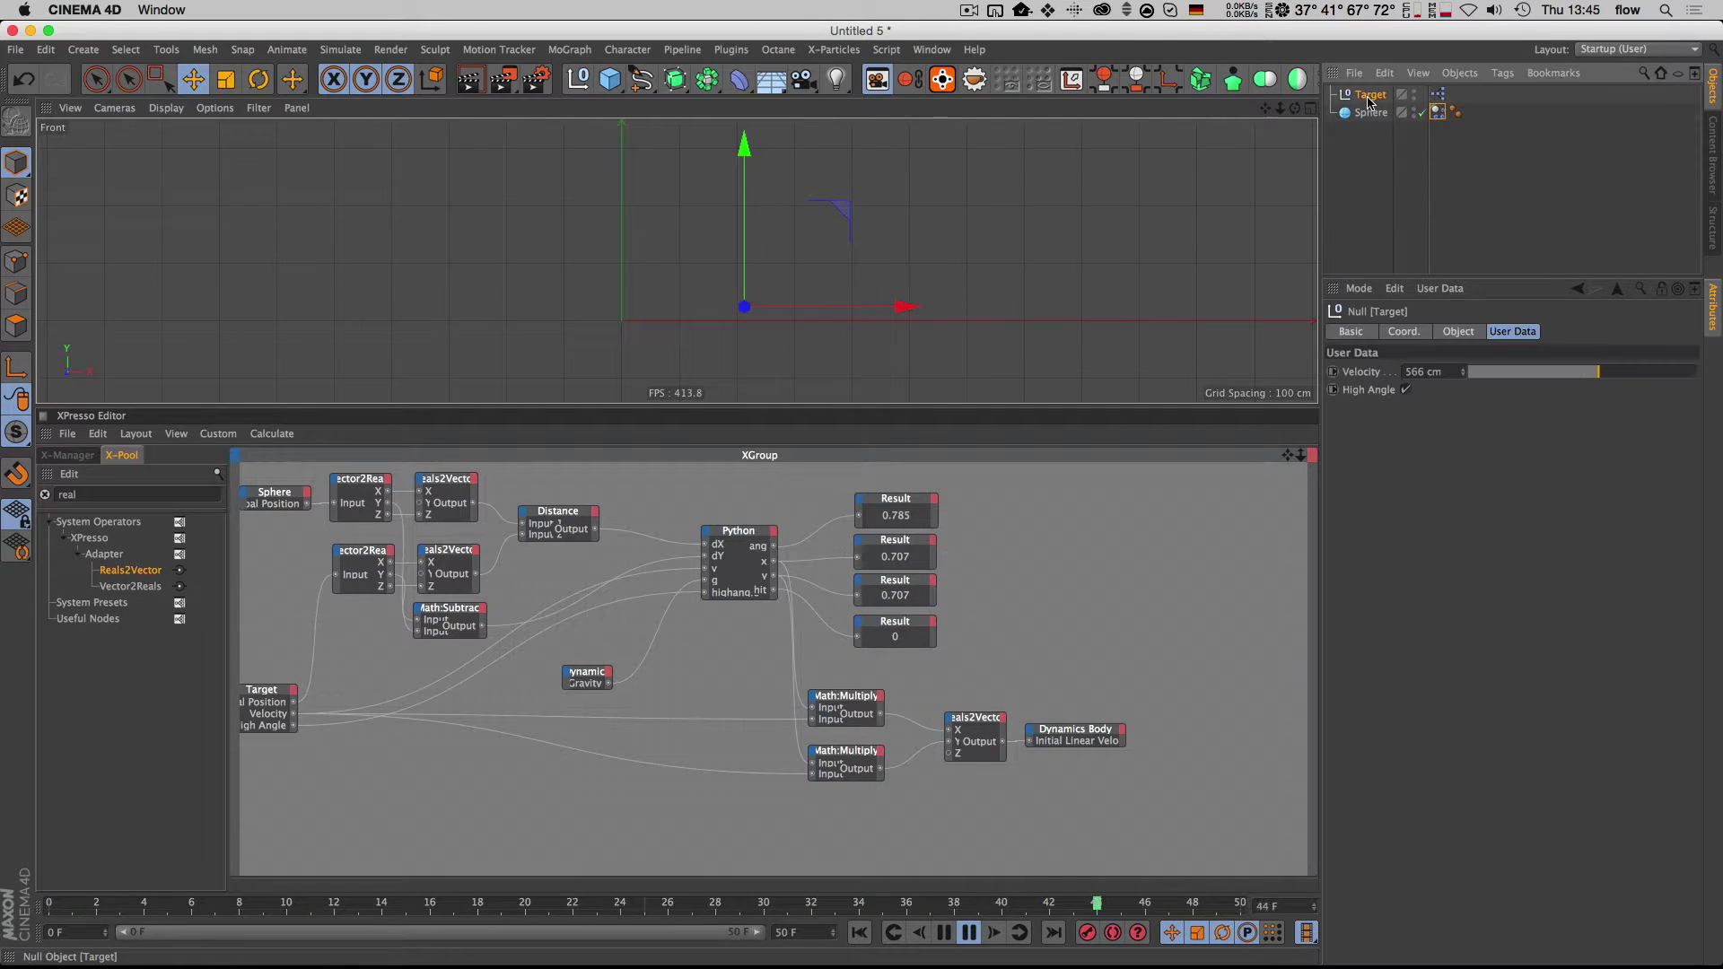
click(1406, 390)
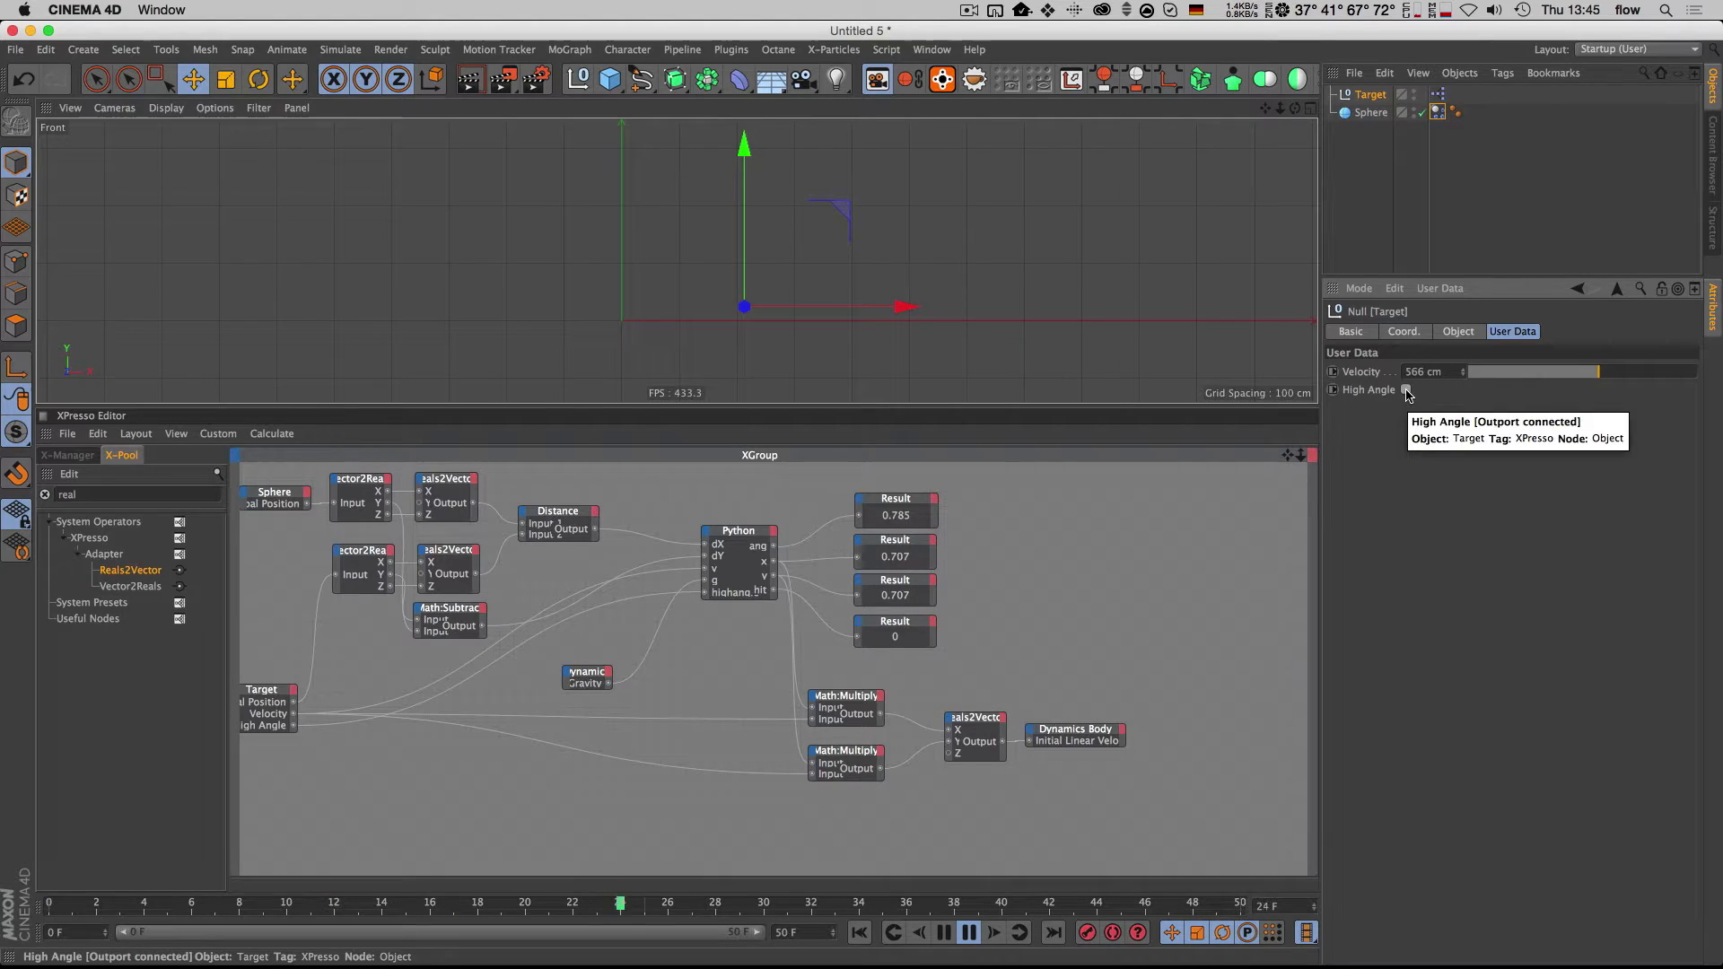
key(shift+f)
click(1407, 390)
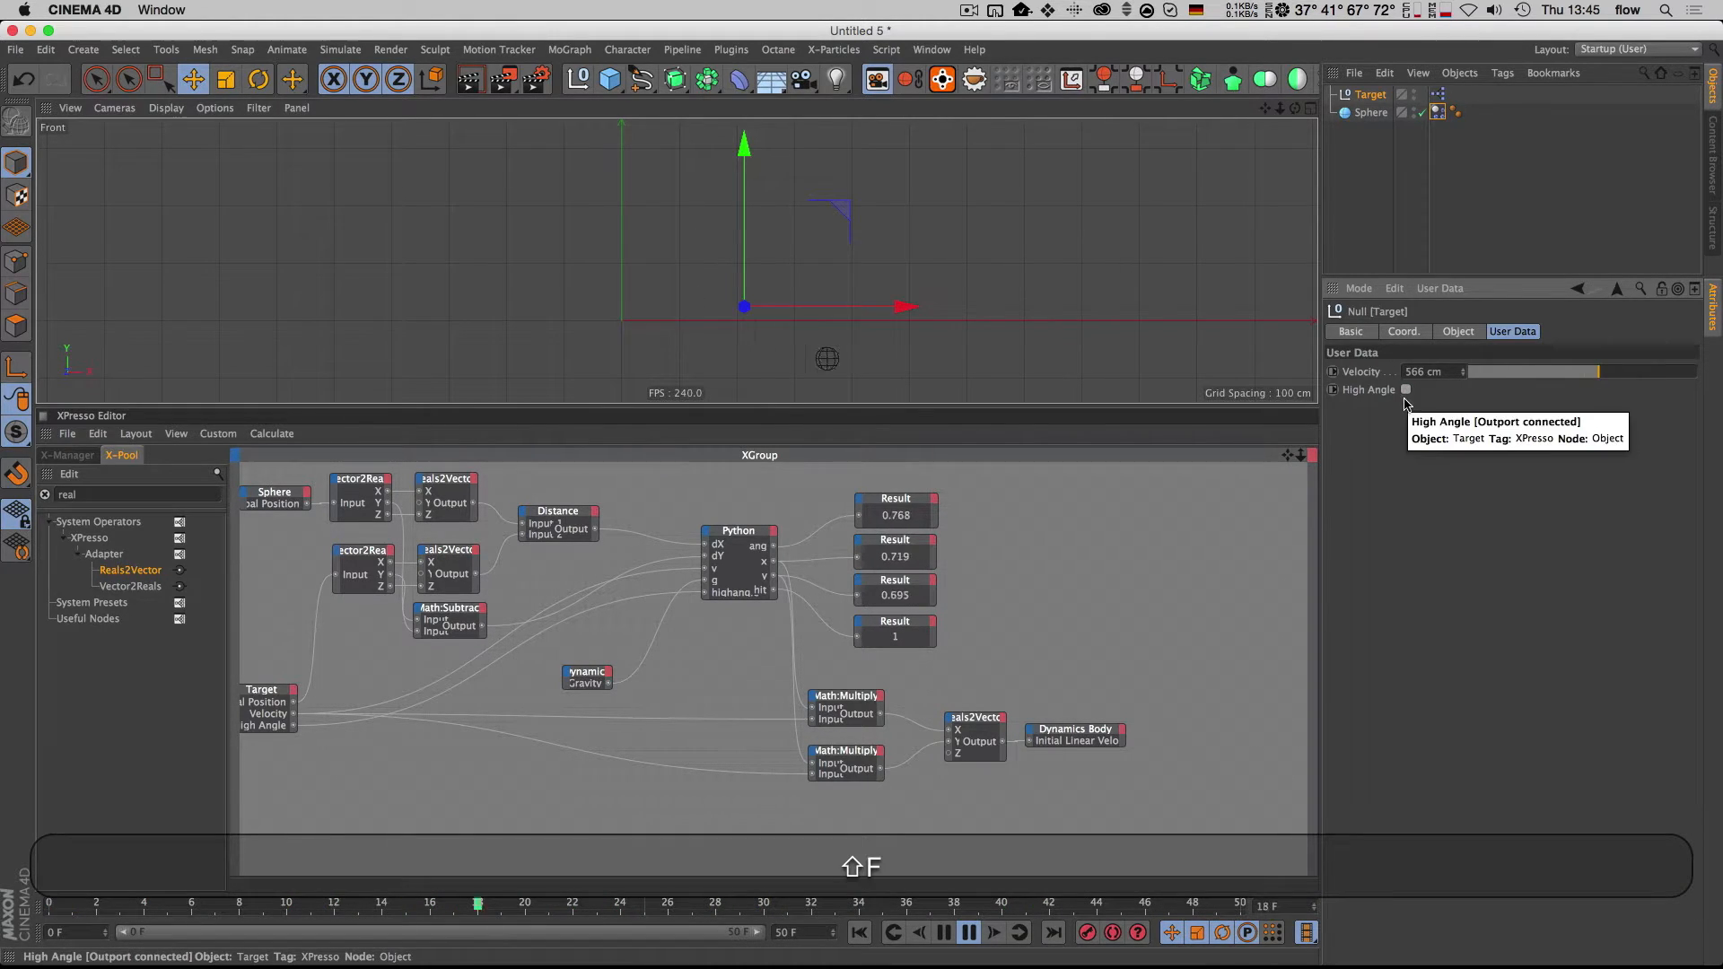
key(shift+f)
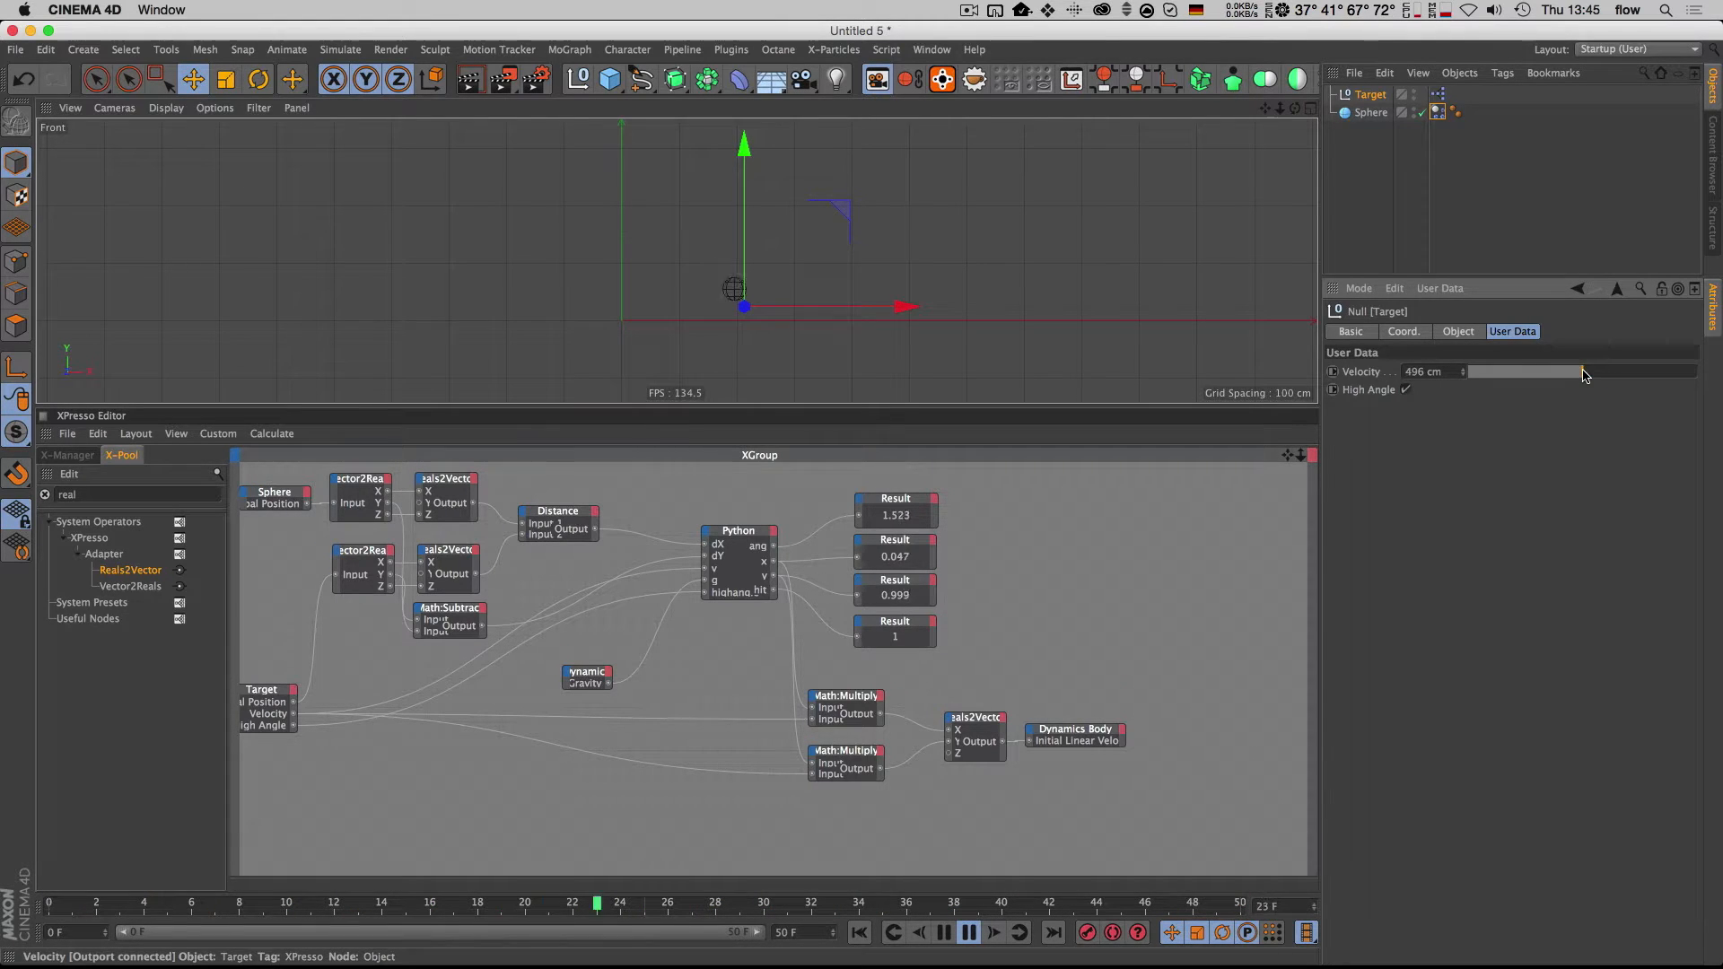
Step: Raise the Target null's Velocity to 698 cm, replay the launch, and stop playback at the first frame
key(shift+f)
key(shift+f)
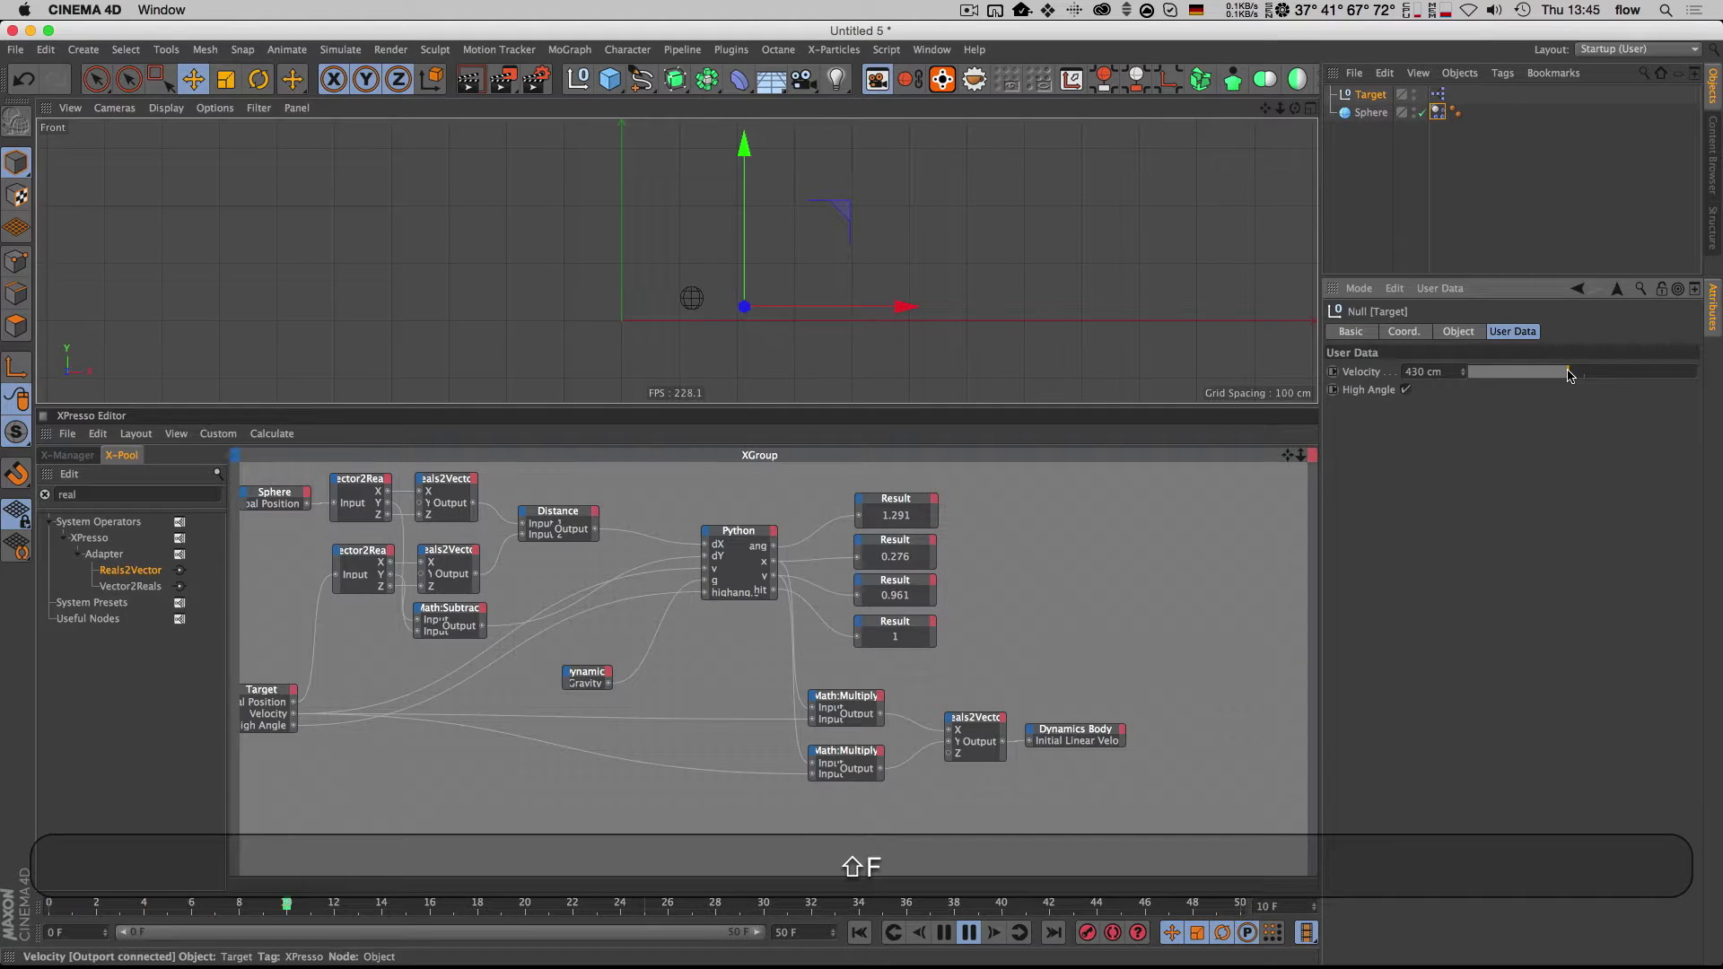
drag(1581, 375, 1629, 375)
key(shift+f)
key(shift+f)
key(shift+f)
key(shift+f)
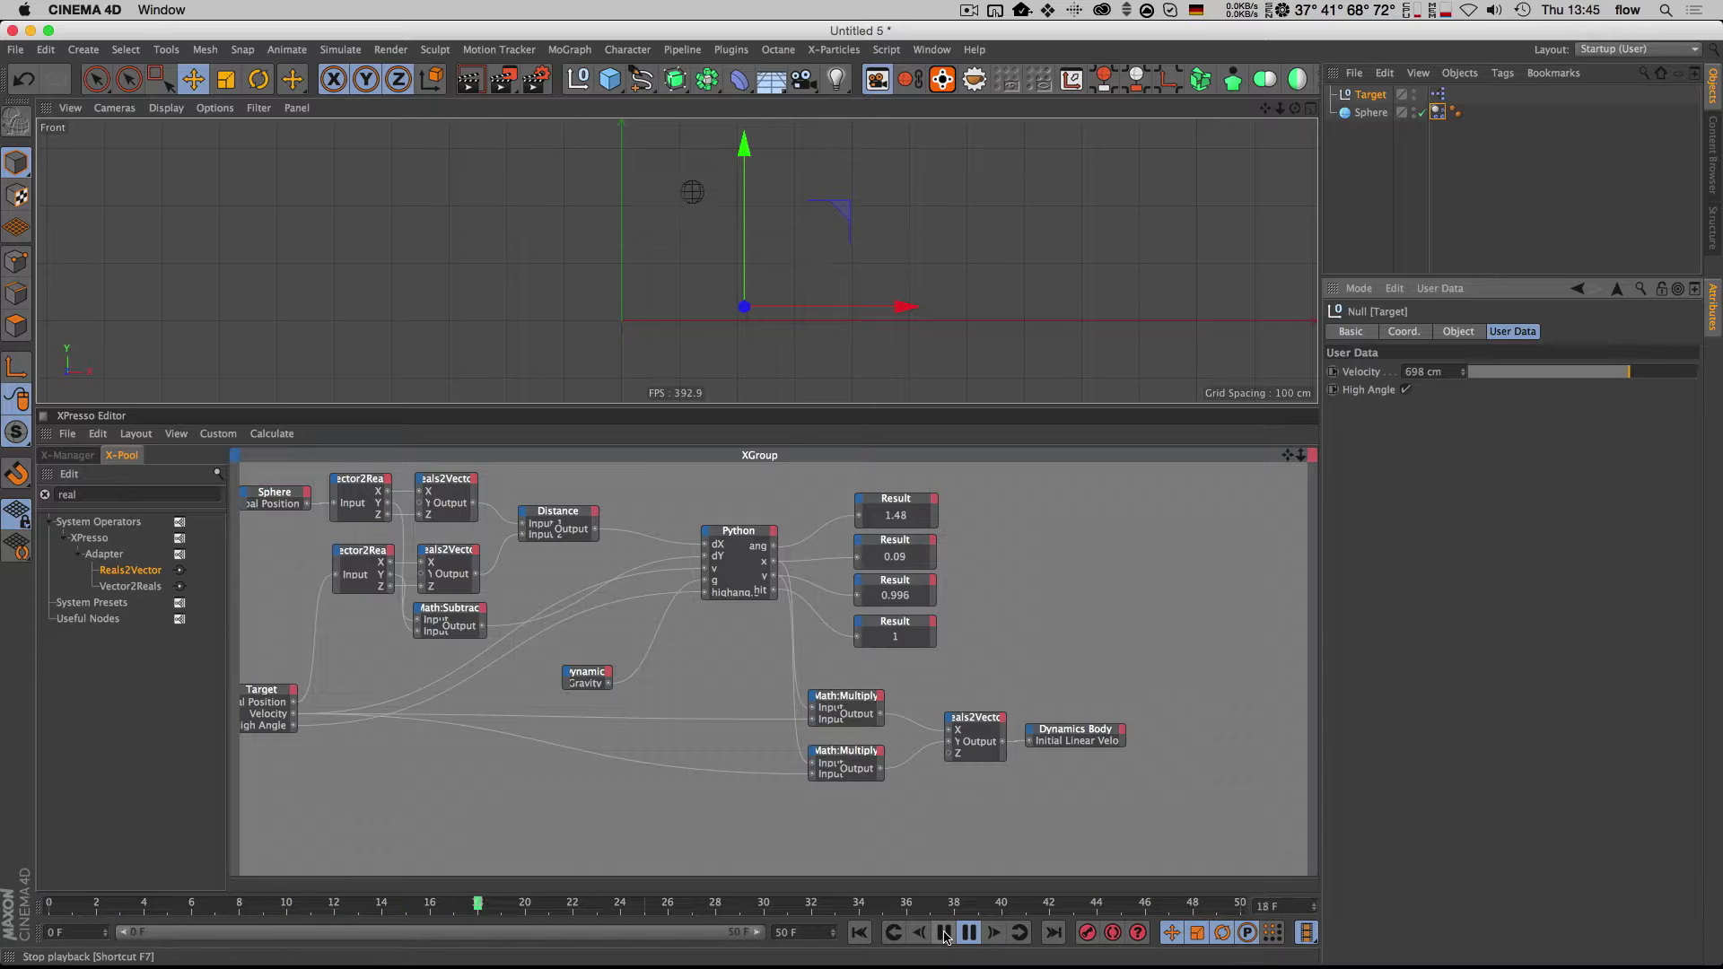
click(943, 933)
key(shift+f)
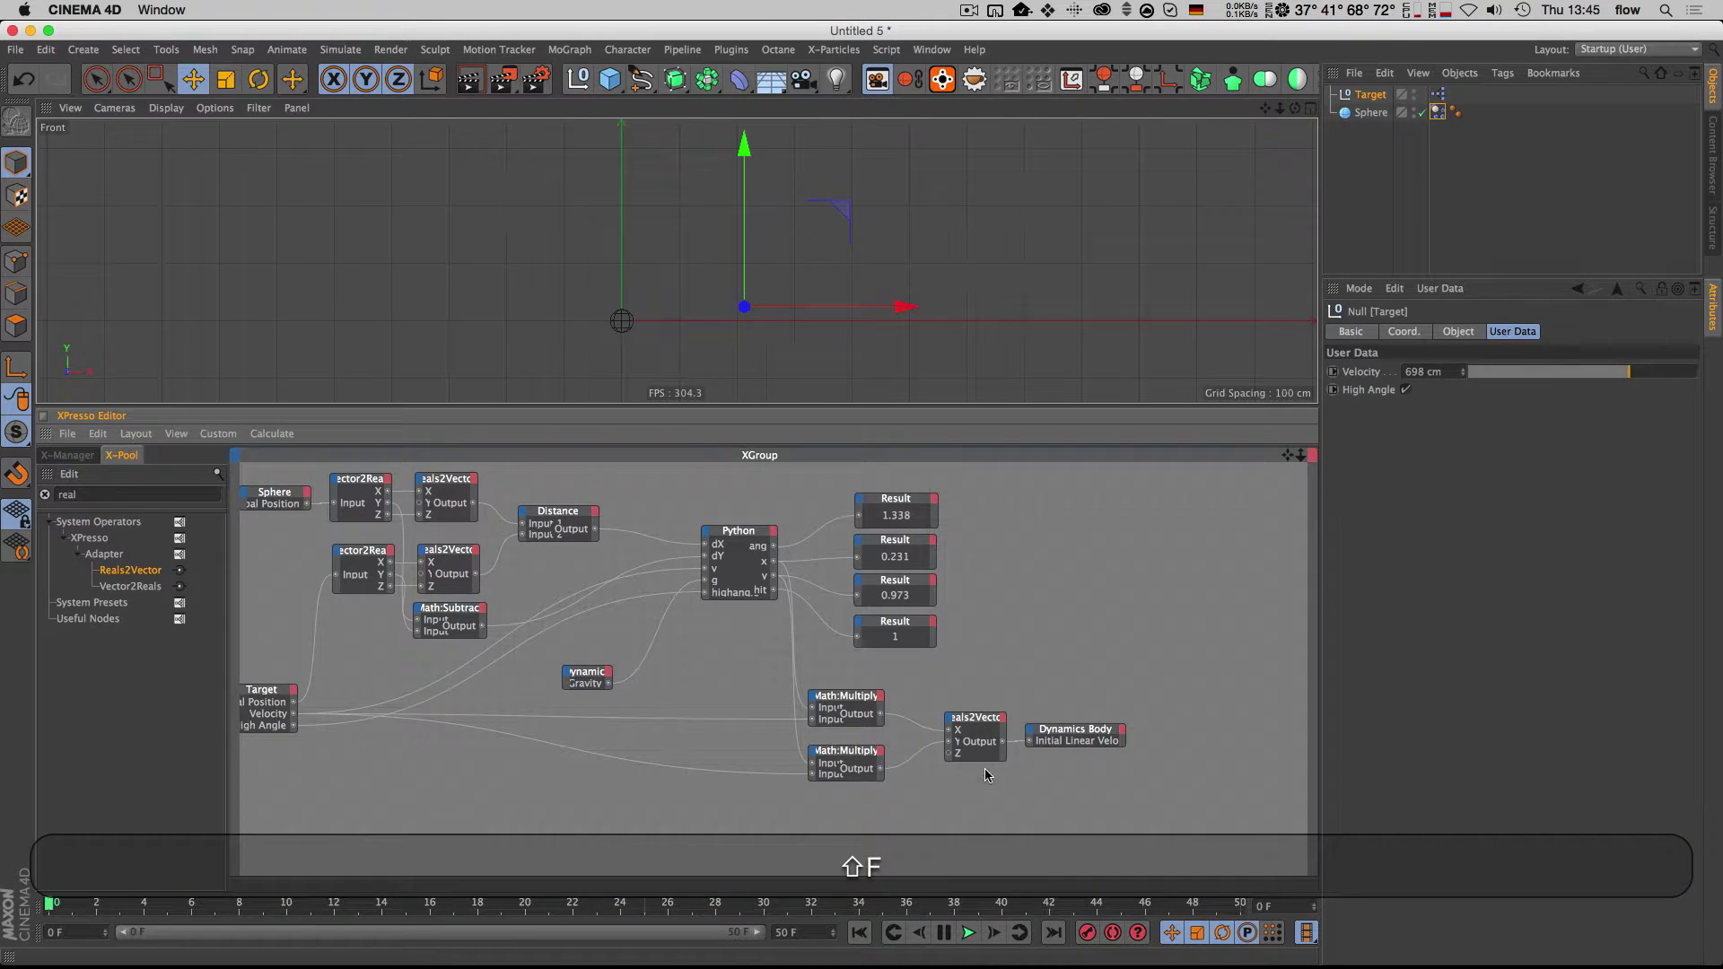
Step: Switch to the Perspective view and examine the sphere and the Target null from an oblique angle
click(985, 772)
key(2)
drag(986, 742, 927, 758)
key(1)
key(F1)
key(3)
drag(610, 253, 584, 294)
key(1)
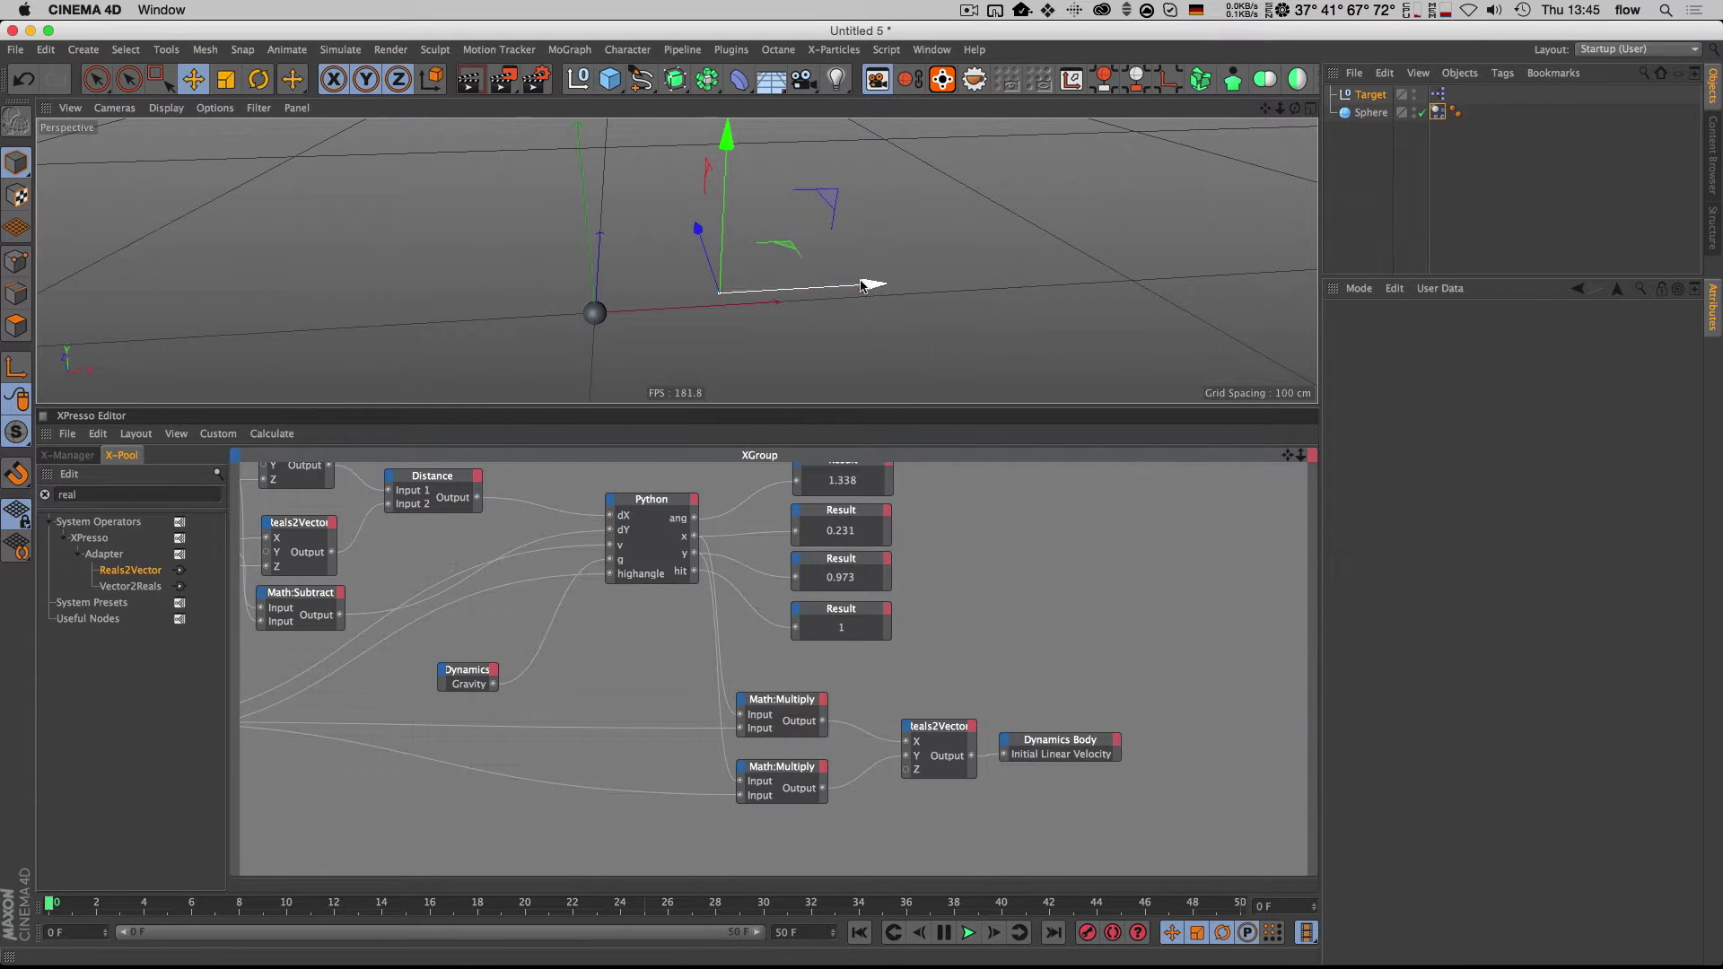
key(3)
drag(599, 318, 597, 302)
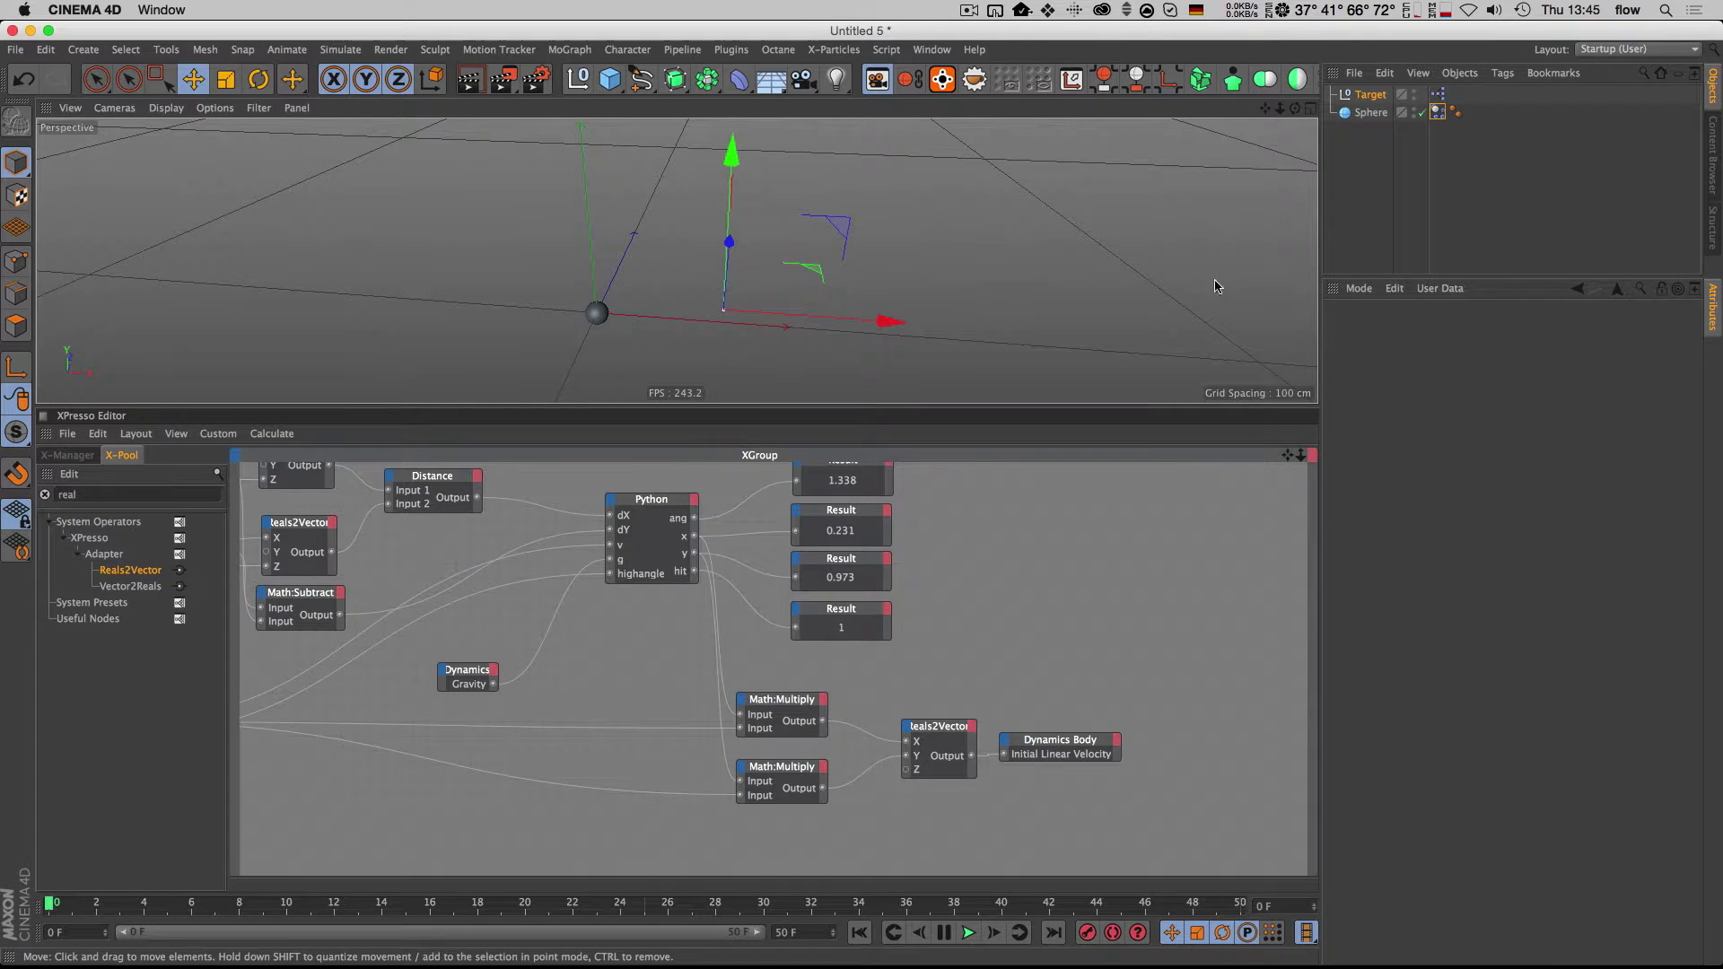
Step: Add a Target tag to the Sphere with Pitch off and the Target null as its Target Object
right_click(1369, 117)
mouse_move(1394, 126)
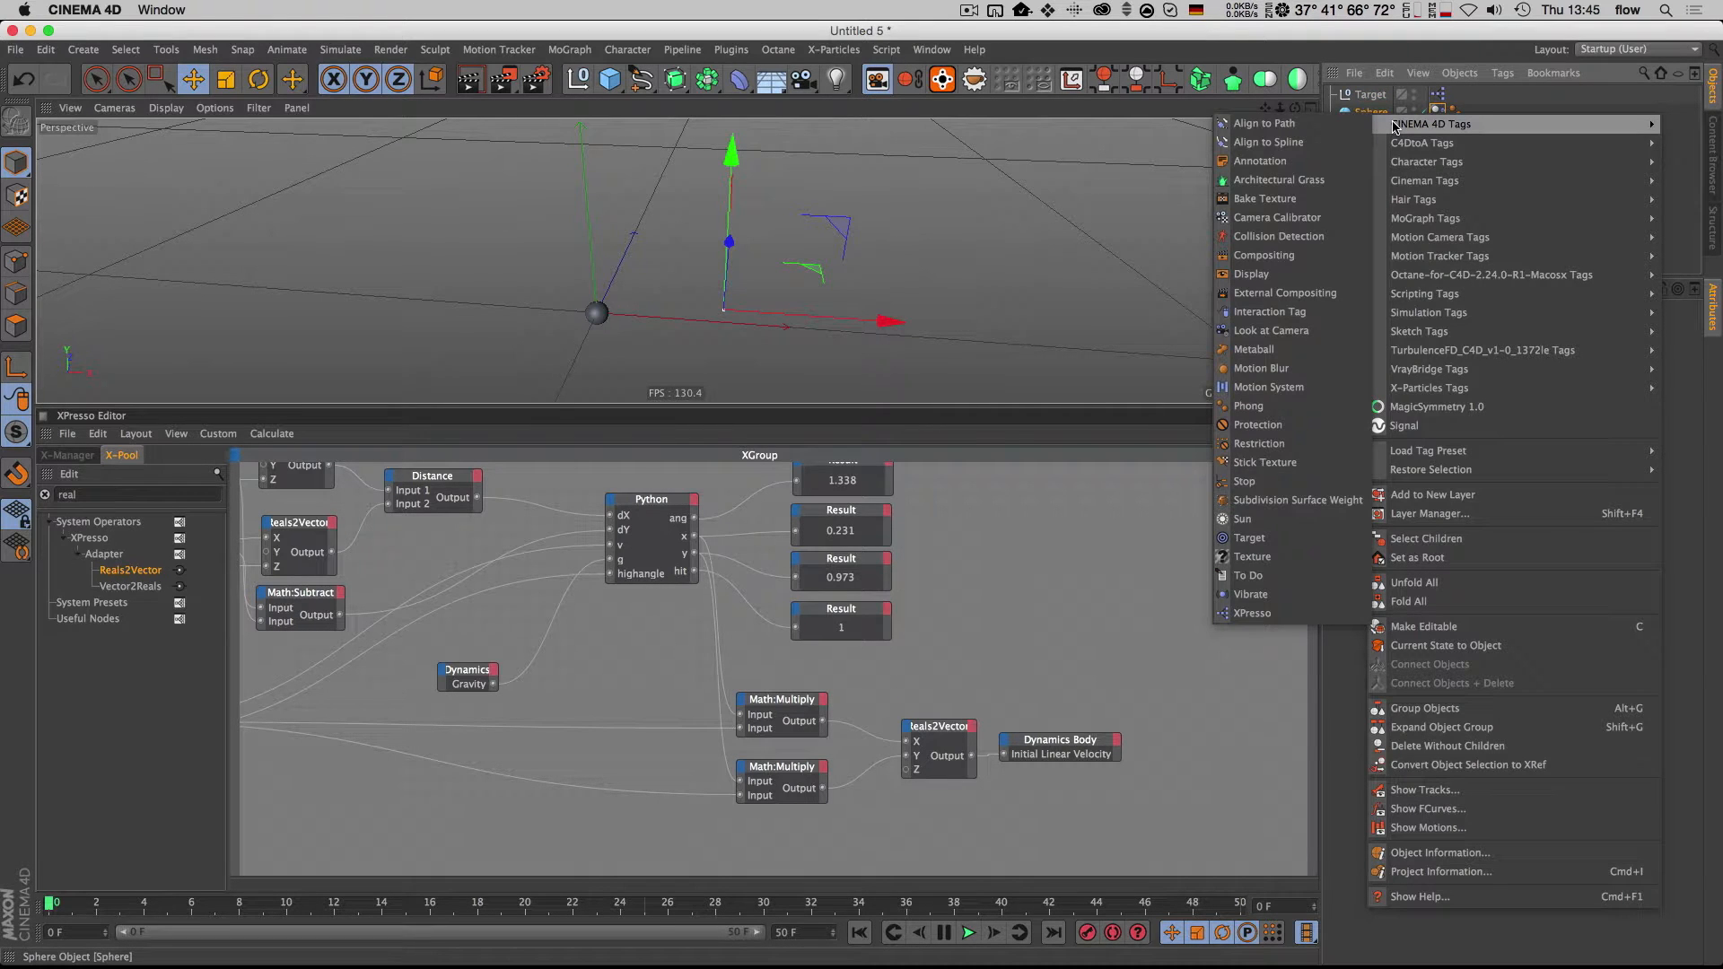
click(1316, 538)
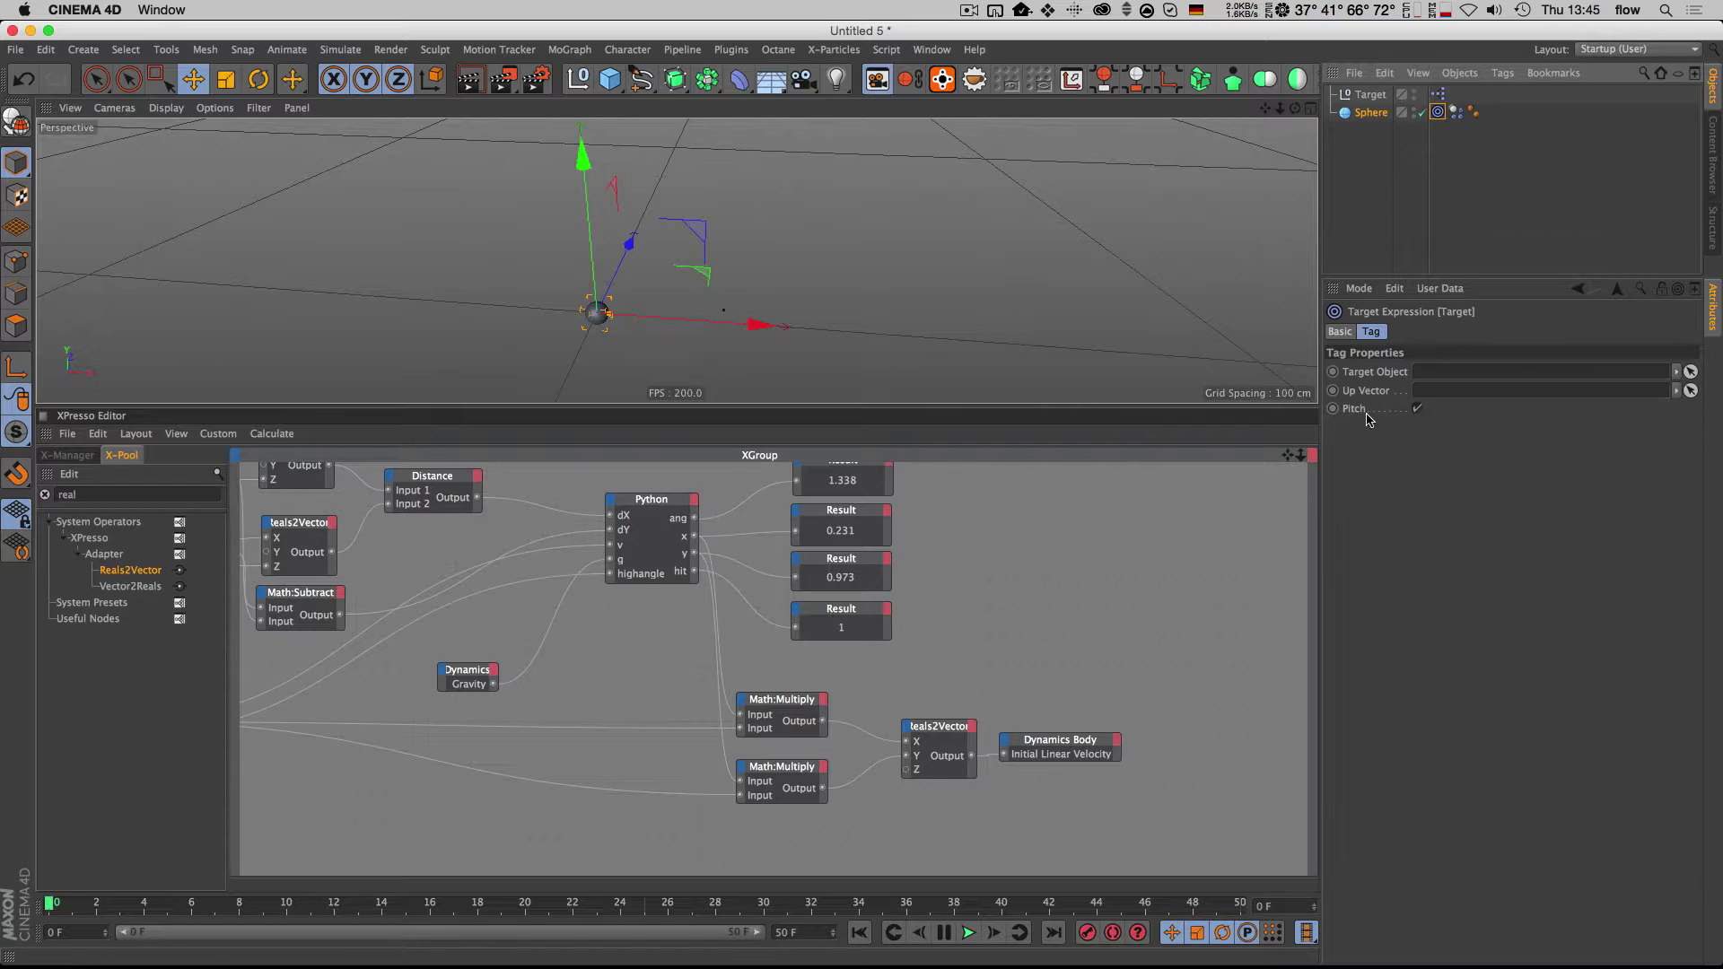
click(1417, 409)
drag(1372, 102, 1460, 373)
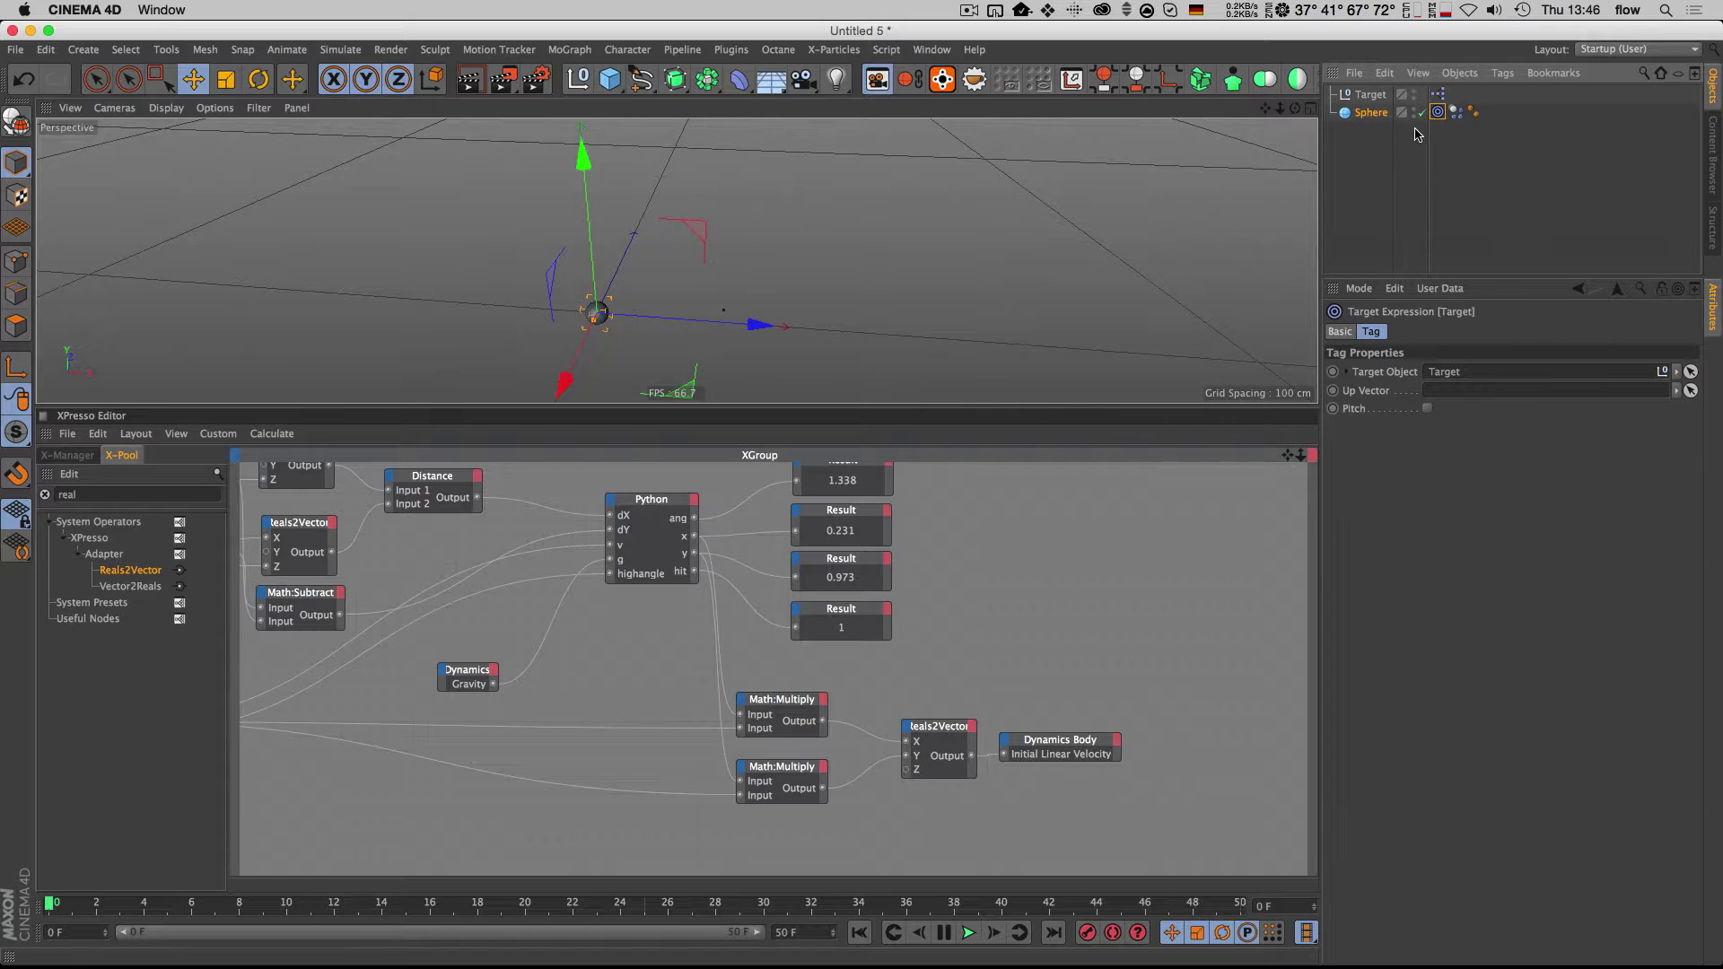
click(1370, 116)
click(1471, 151)
click(1379, 114)
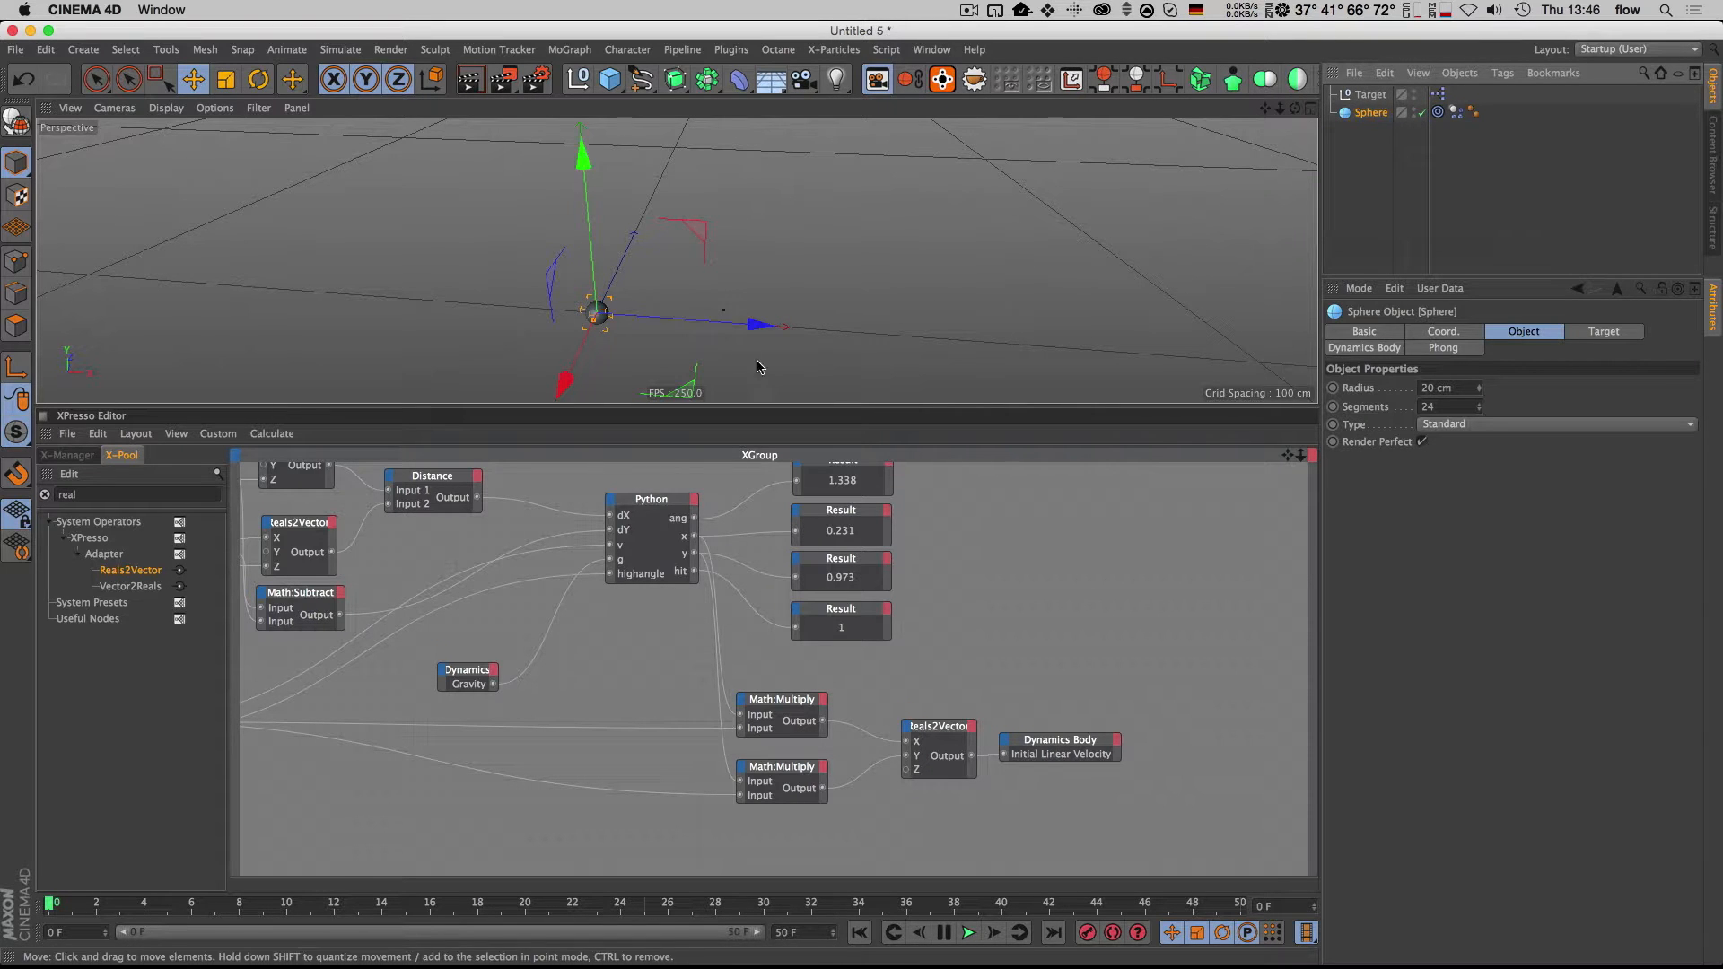
Step: Move the Target null around on the ground plane to test how the sphere turns towards it
click(1370, 95)
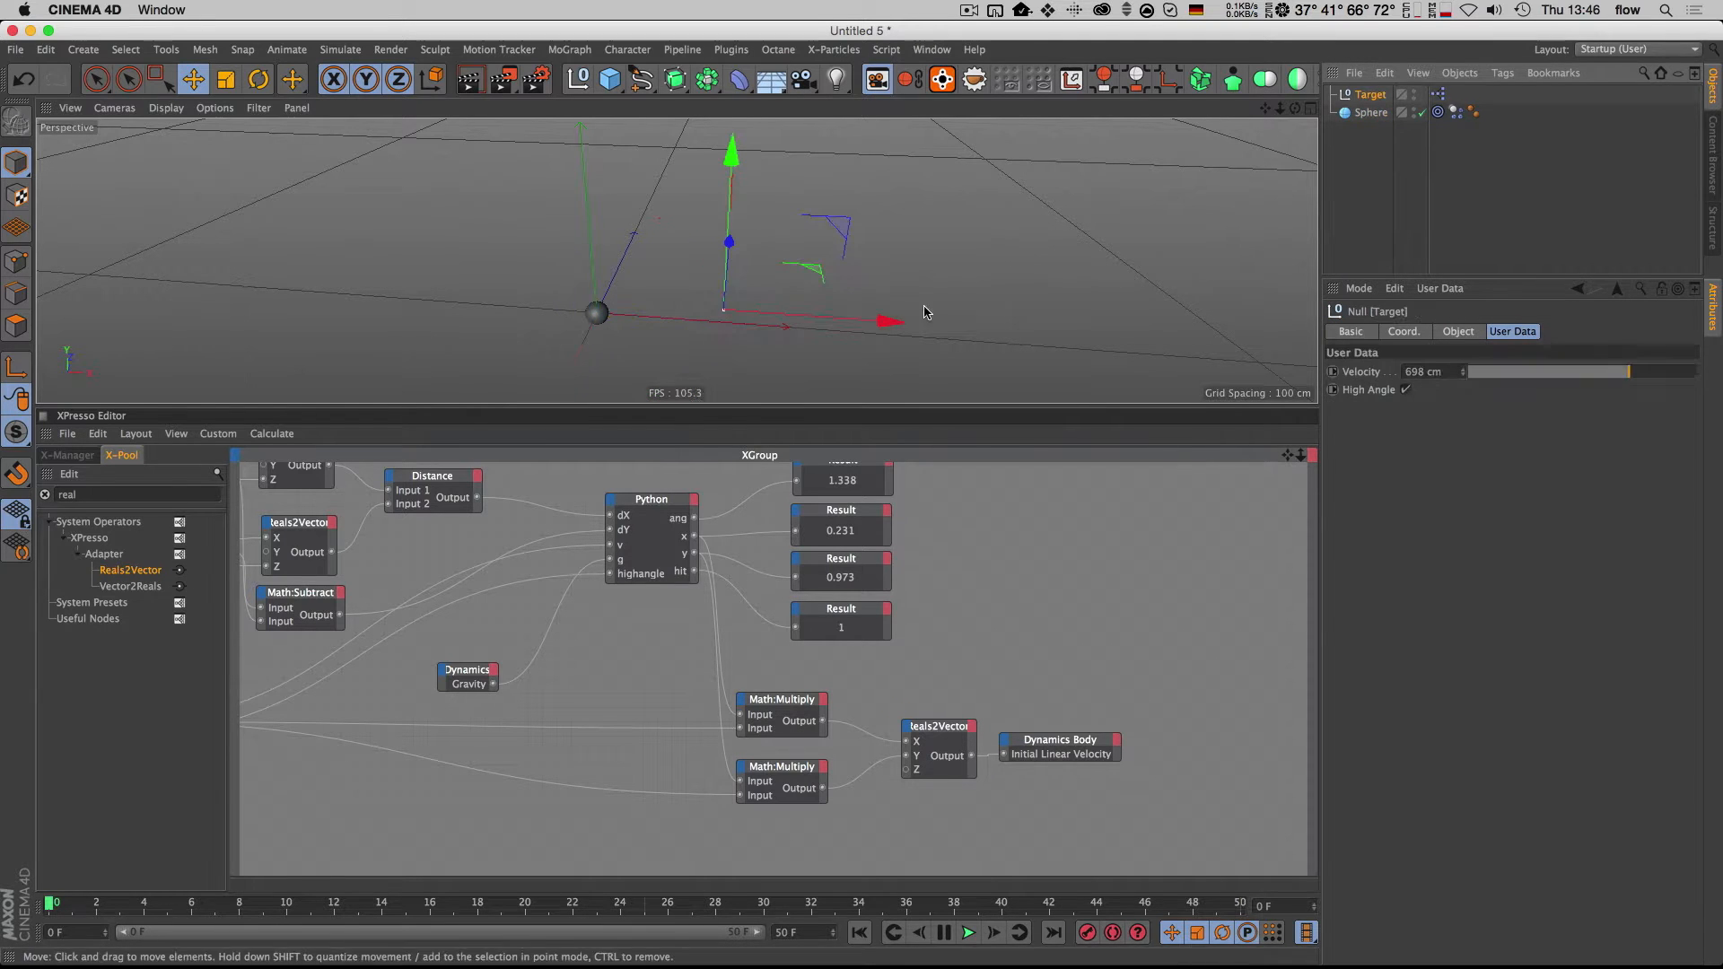
mouse_move(812, 262)
mouse_down()
mouse_move(803, 209)
mouse_move(819, 255)
mouse_up()
key(2)
drag(691, 316, 760, 274)
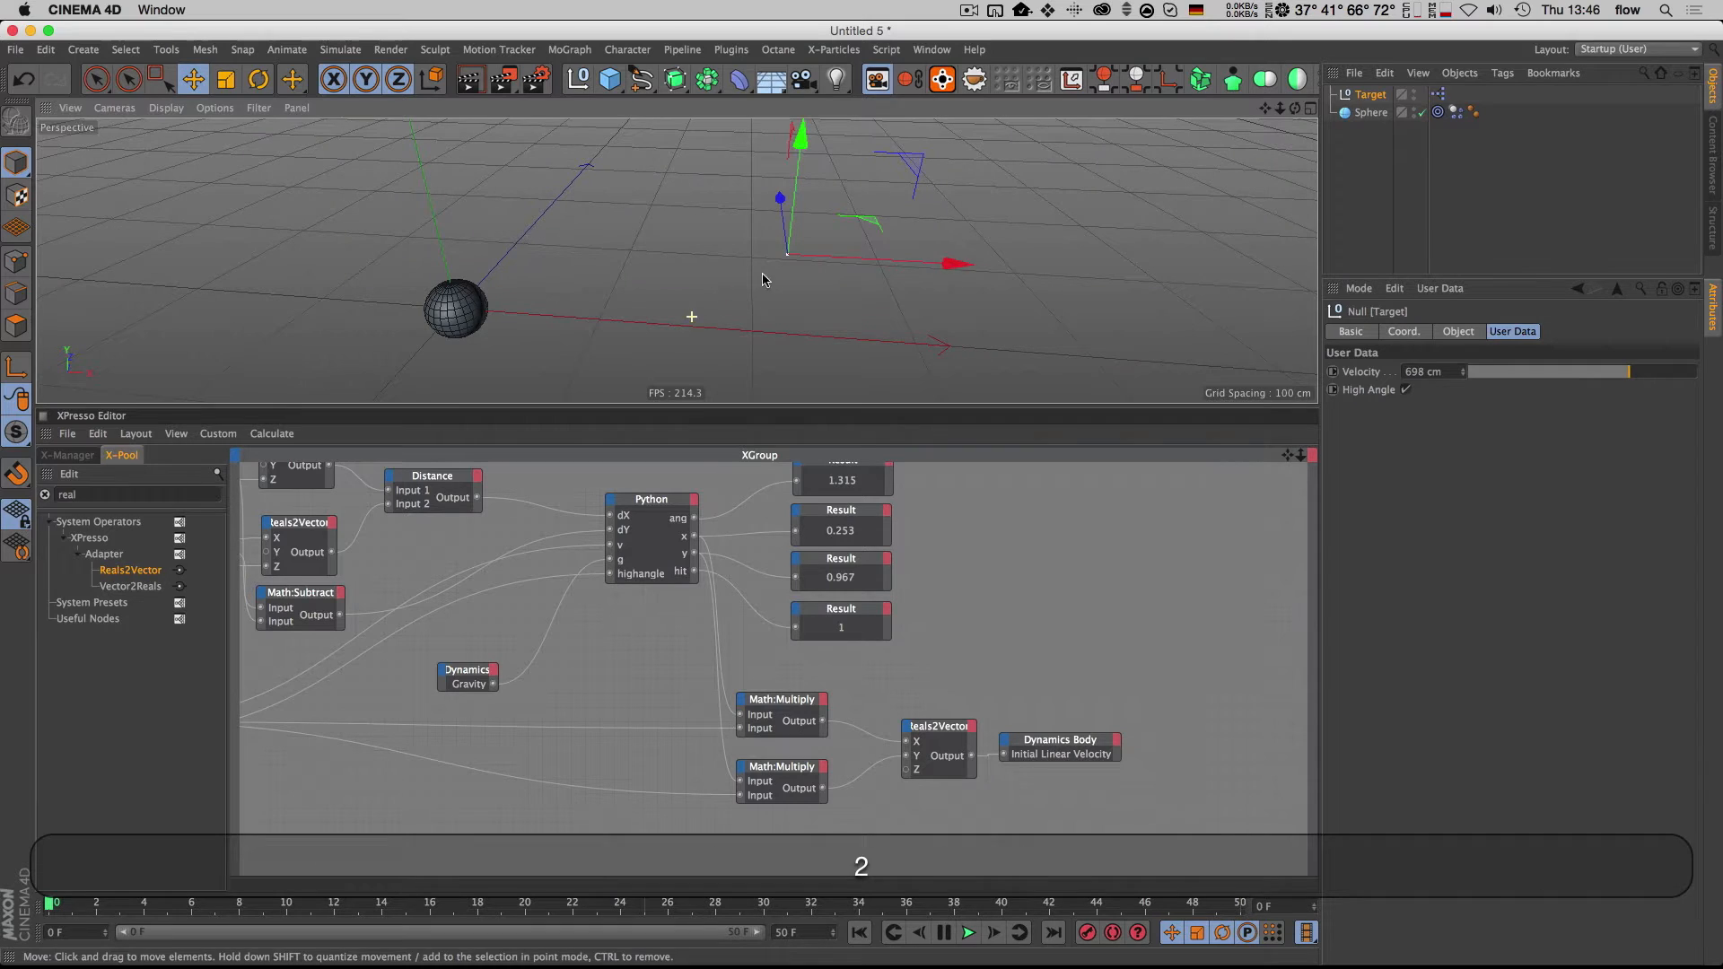
drag(878, 219, 813, 230)
Step: Reroute the upper Math:Multiply output from the X input of the Reals2Vector node to its Z input
click(1371, 113)
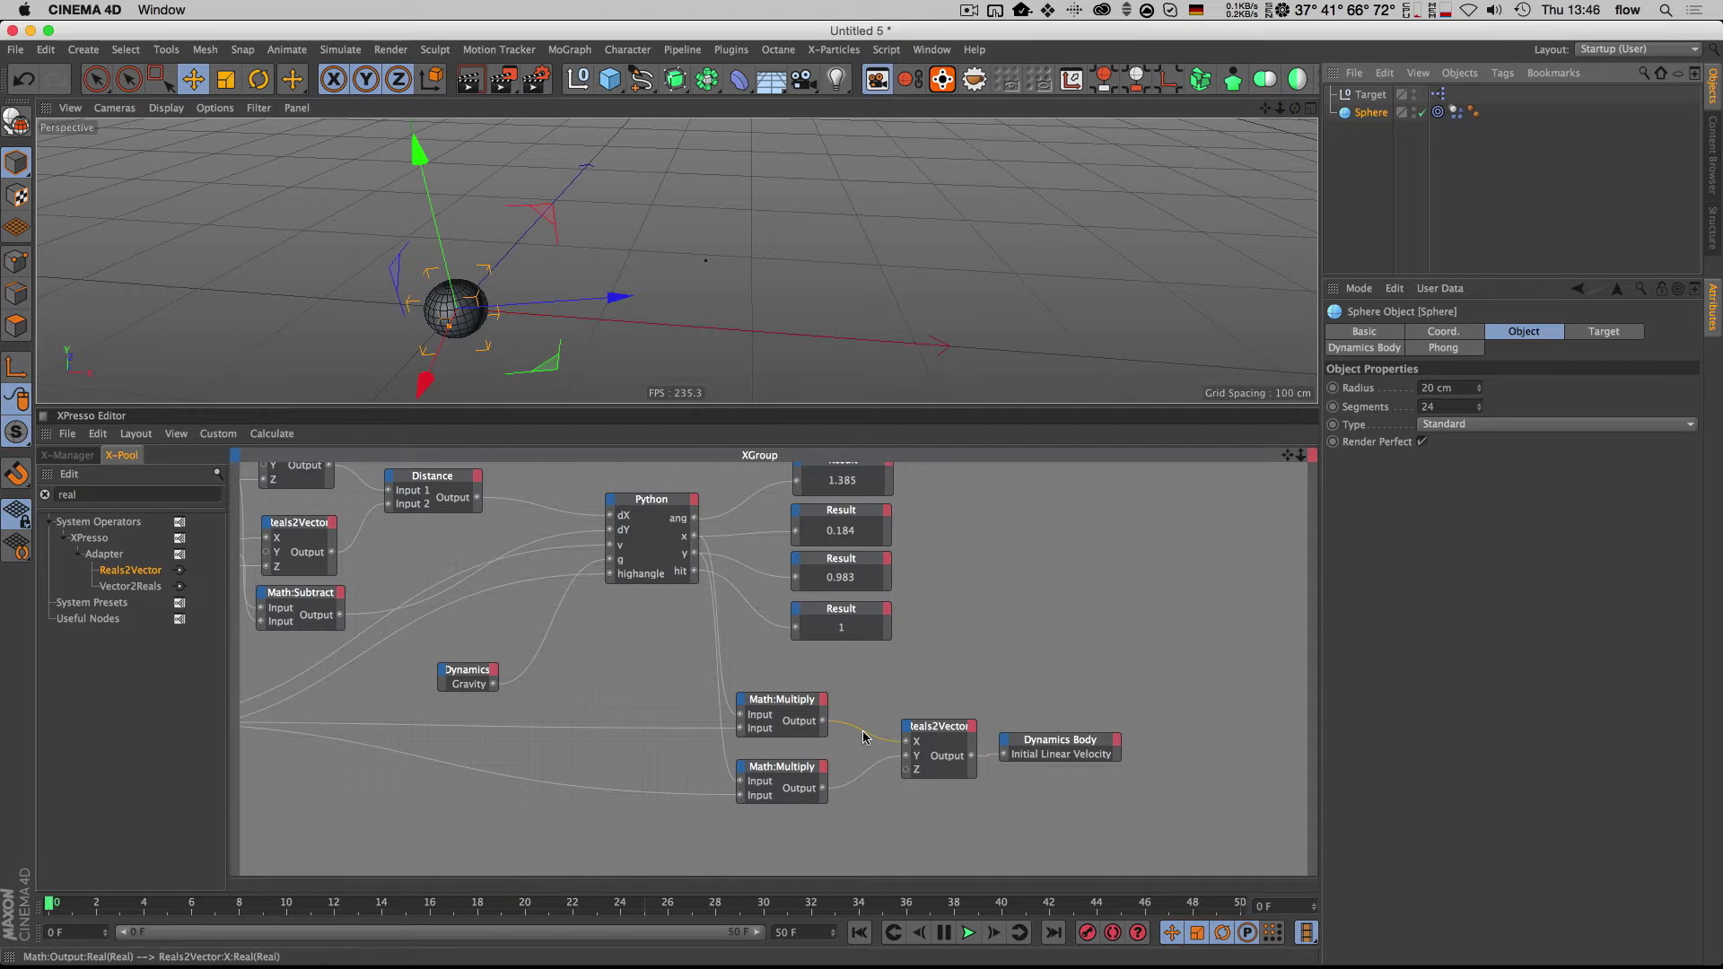
drag(823, 723, 891, 774)
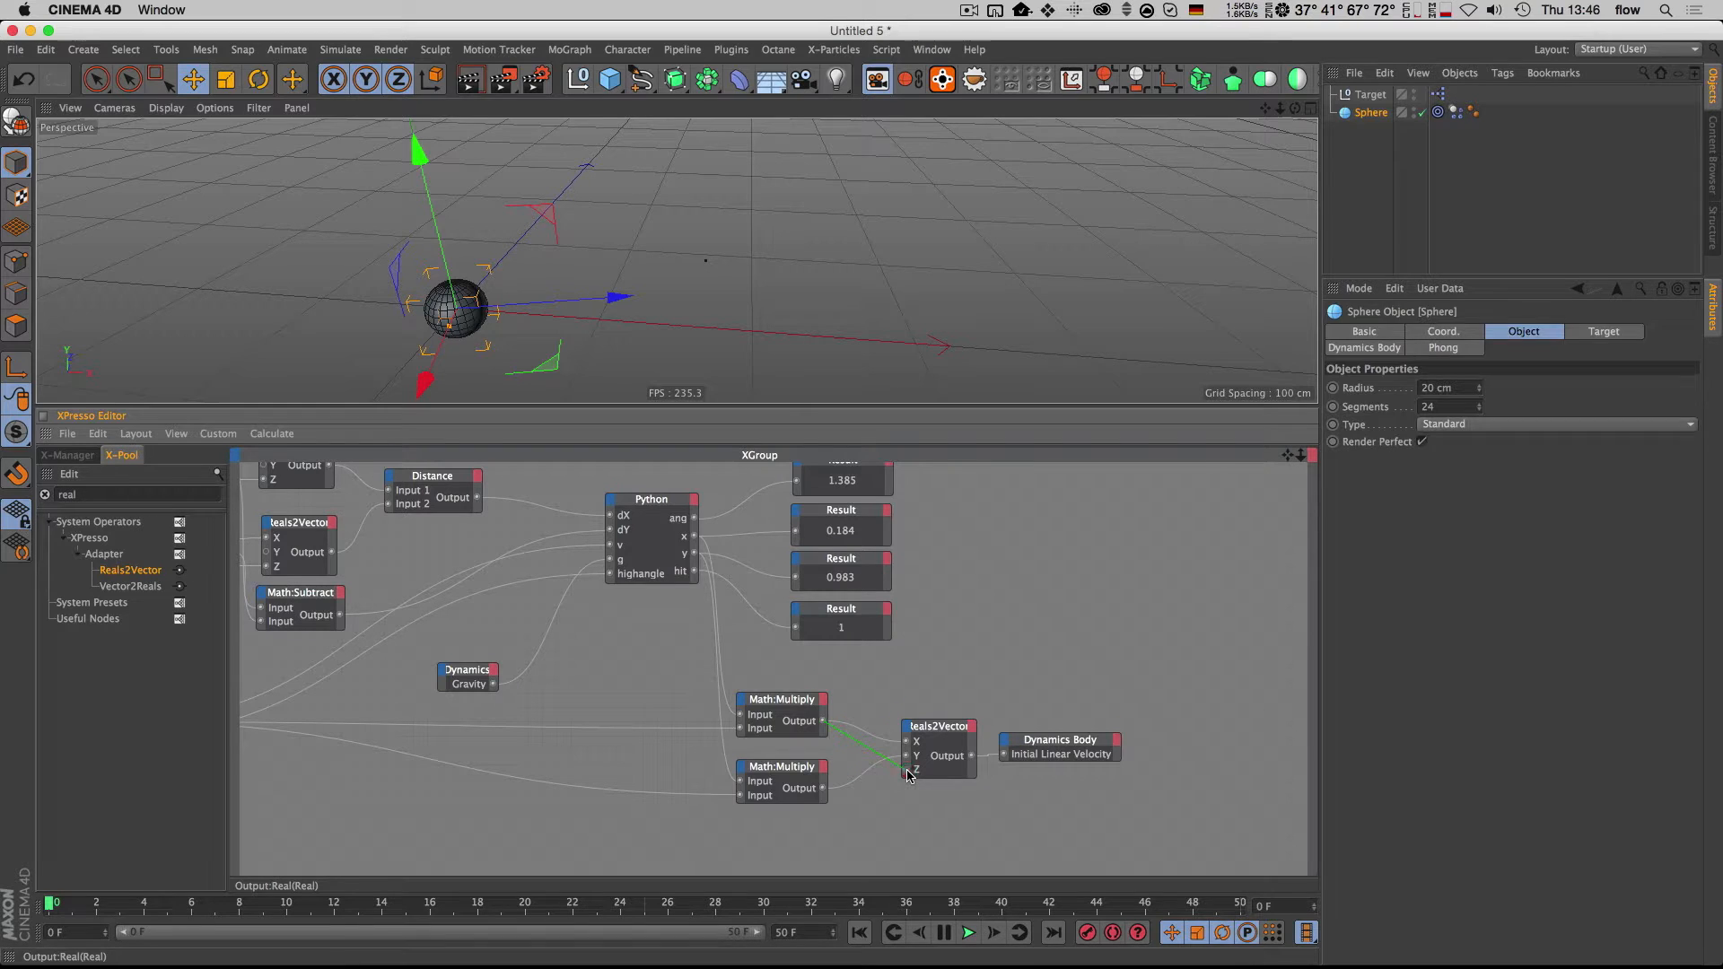
drag(909, 777, 907, 772)
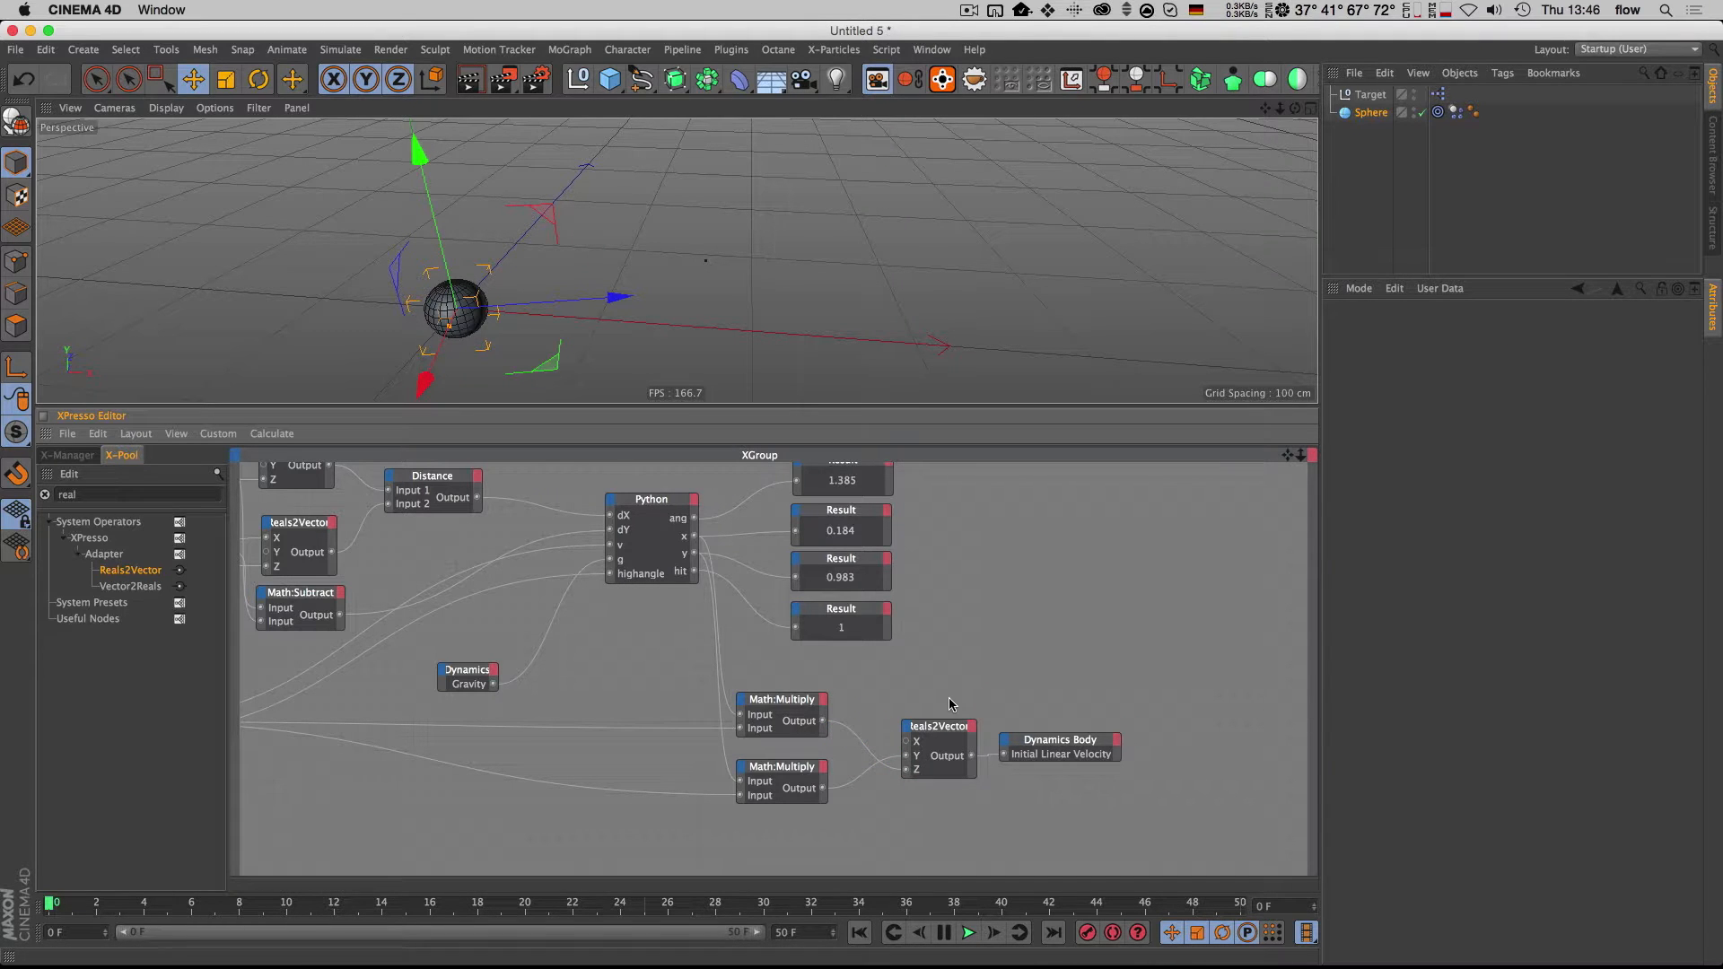
Step: Set the Target null's Display to Circle and play the simulation to test the redirected launch
key(2)
drag(711, 330, 629, 332)
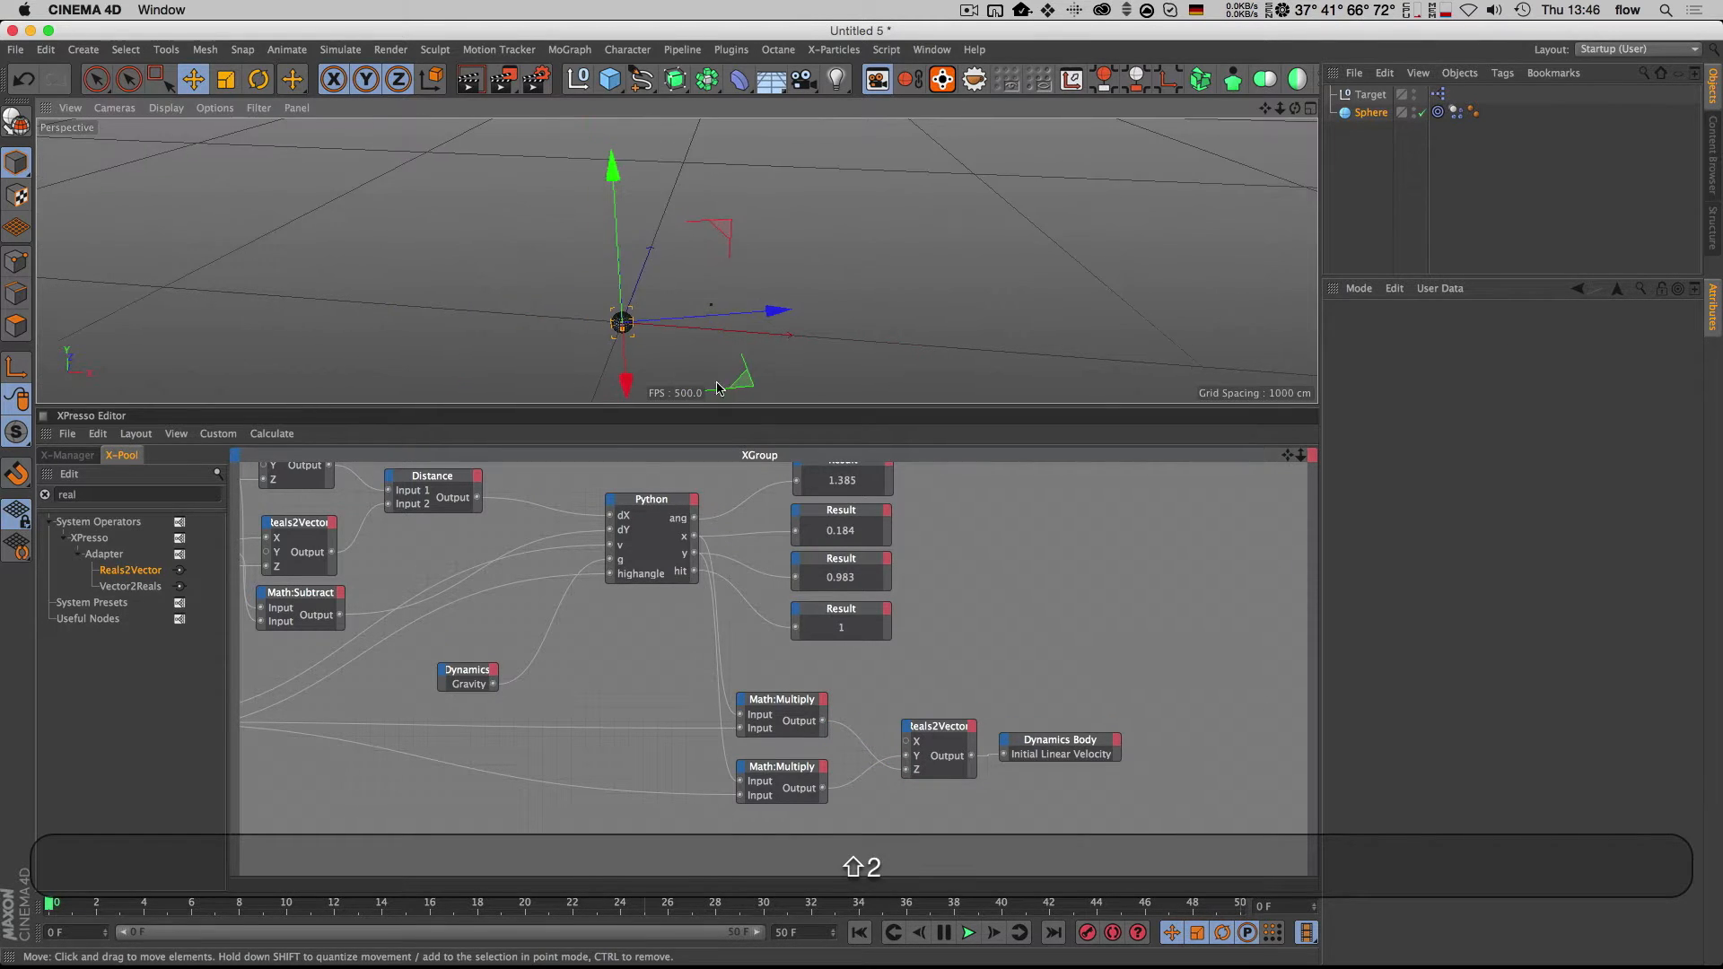
click(1370, 95)
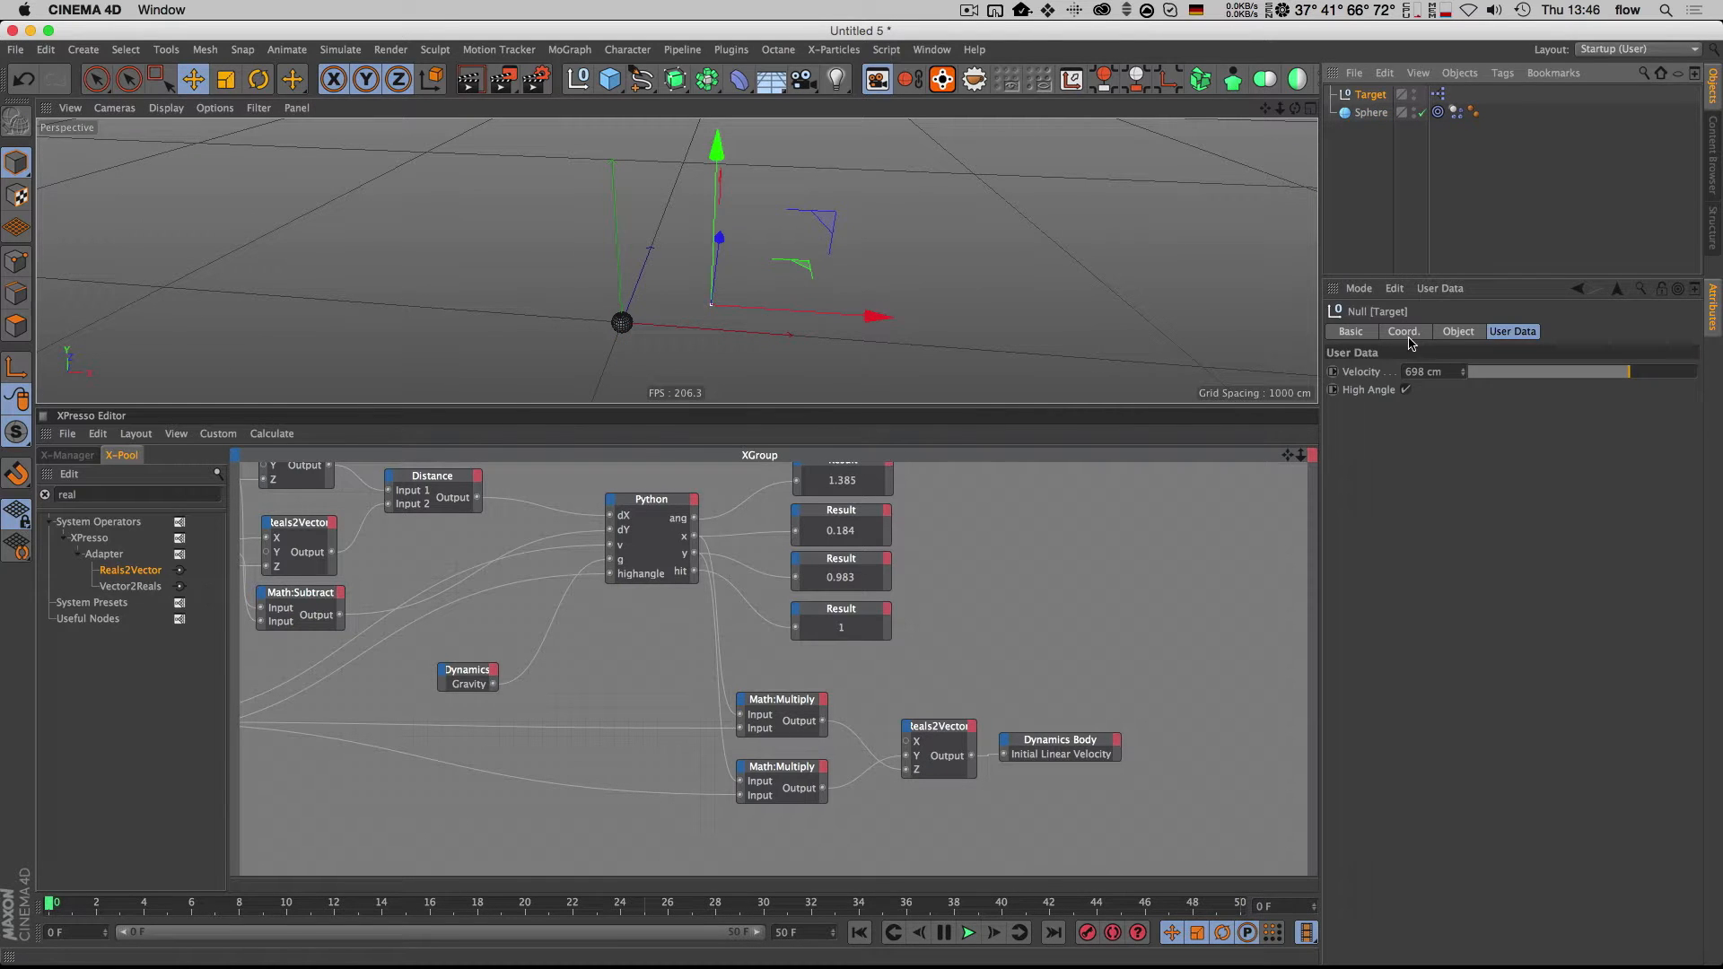
click(1459, 331)
click(1434, 371)
click(1435, 445)
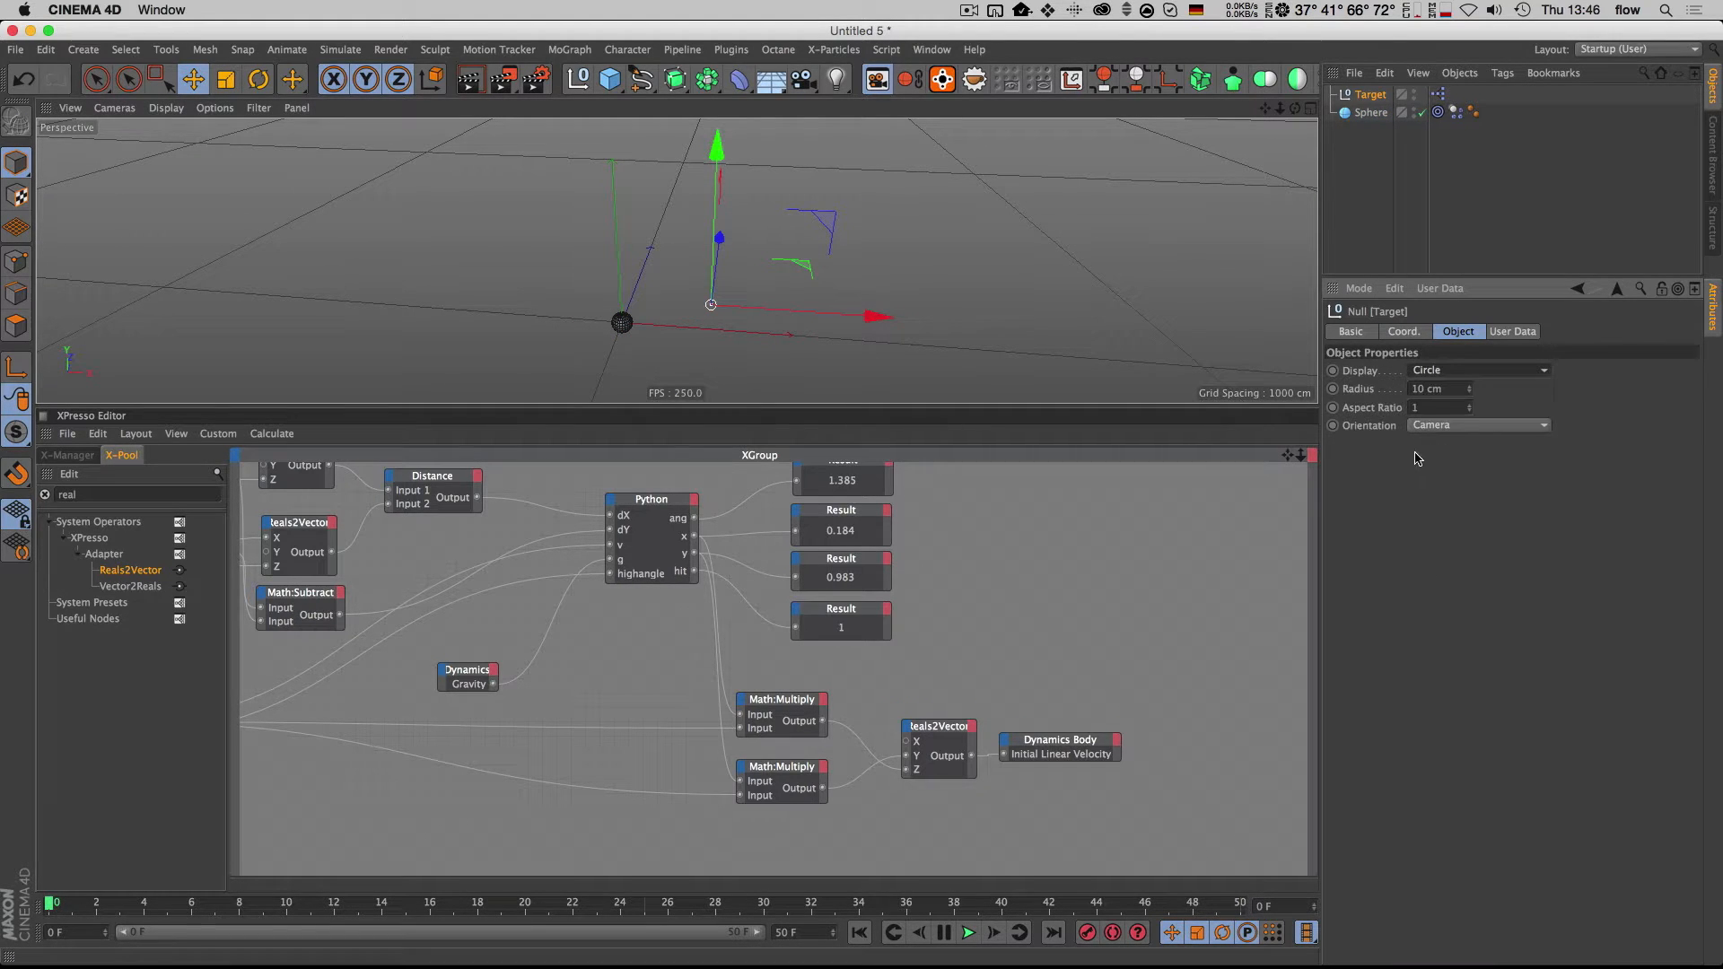
click(968, 933)
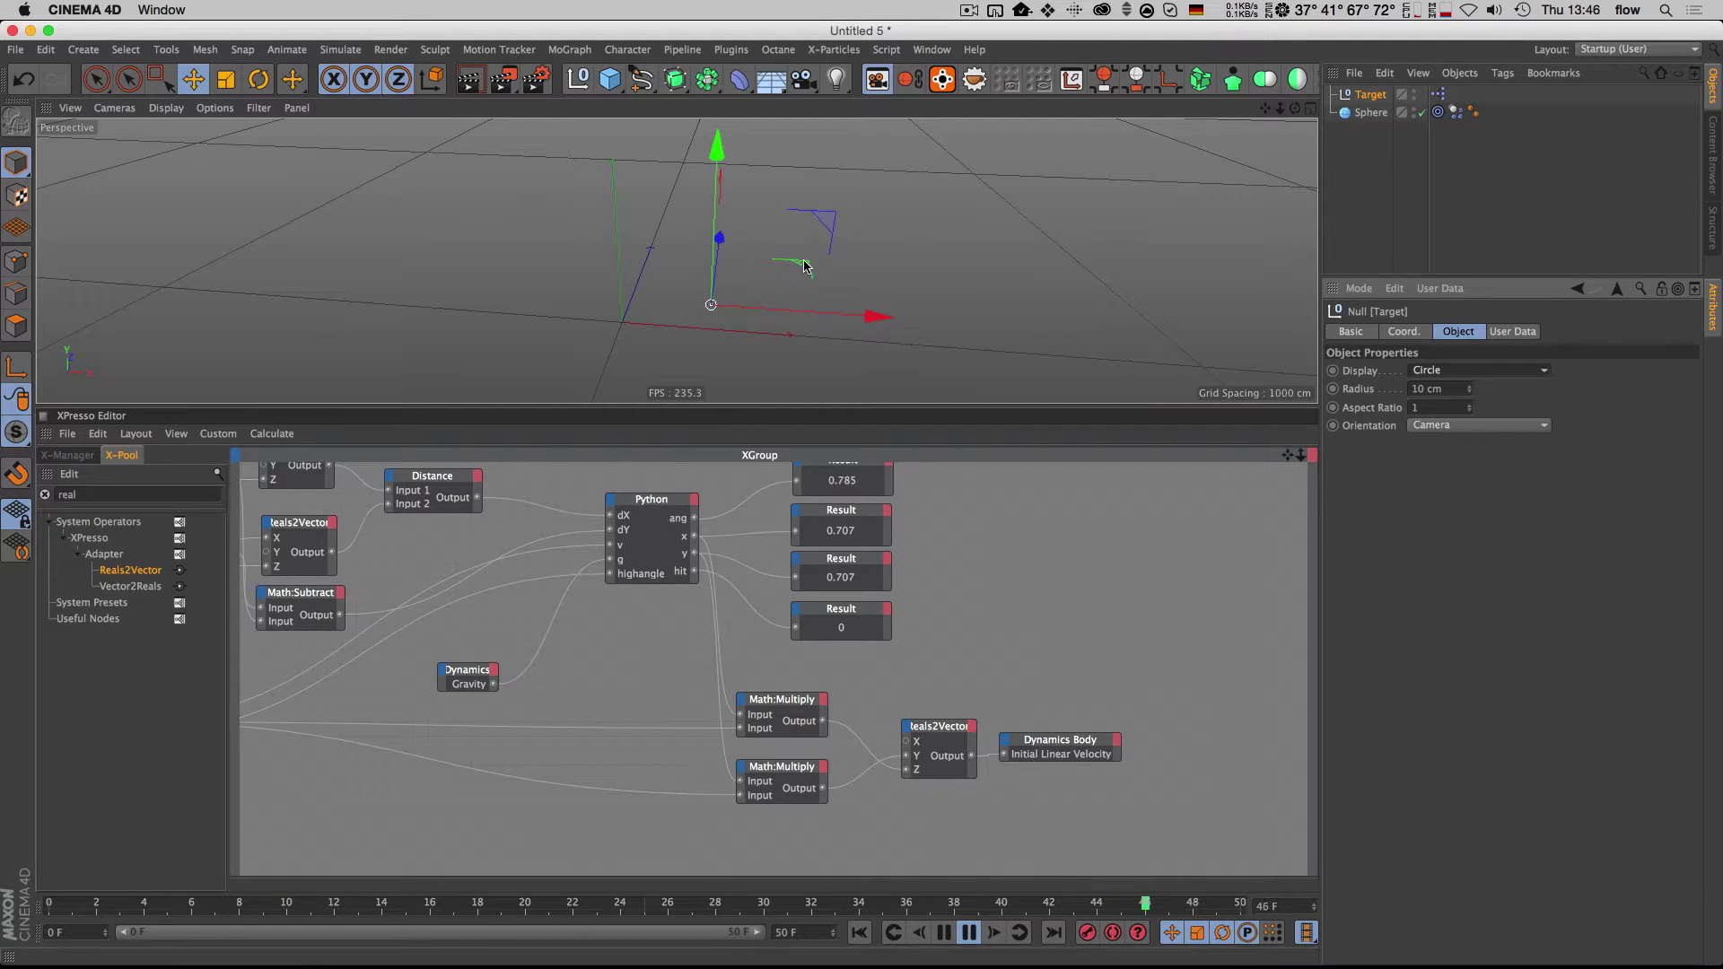
click(969, 933)
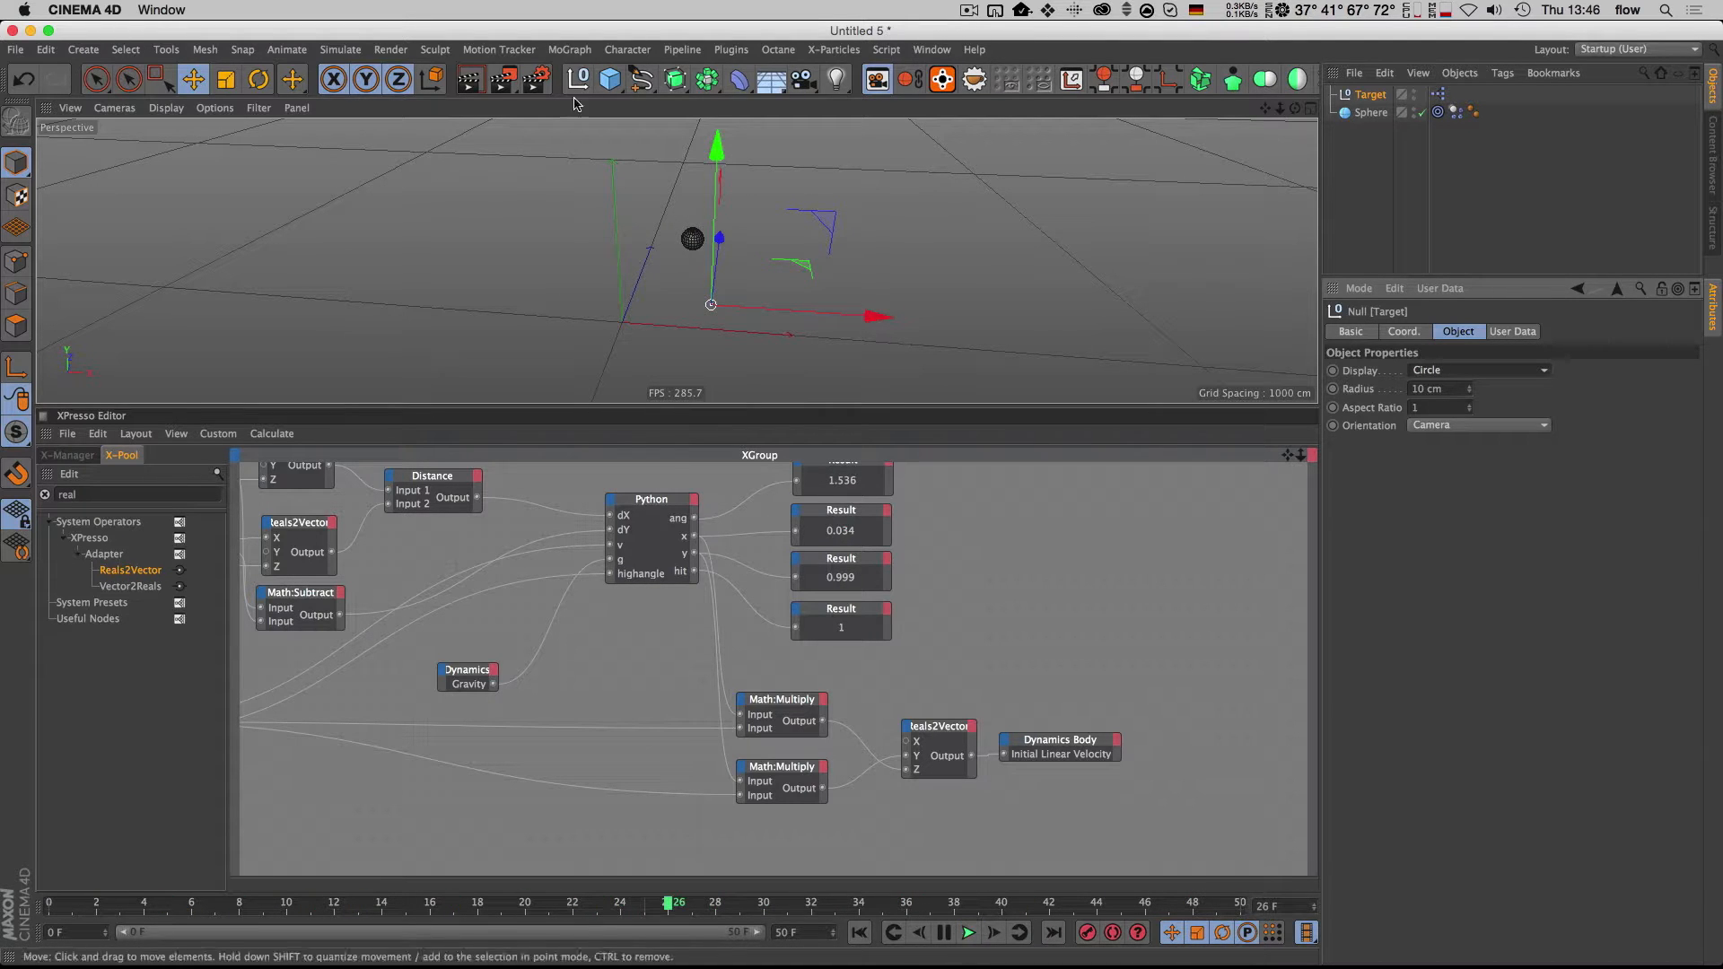
Step: Add a Floor object with a Collider Body tag and lower it slightly along the Y axis
click(770, 80)
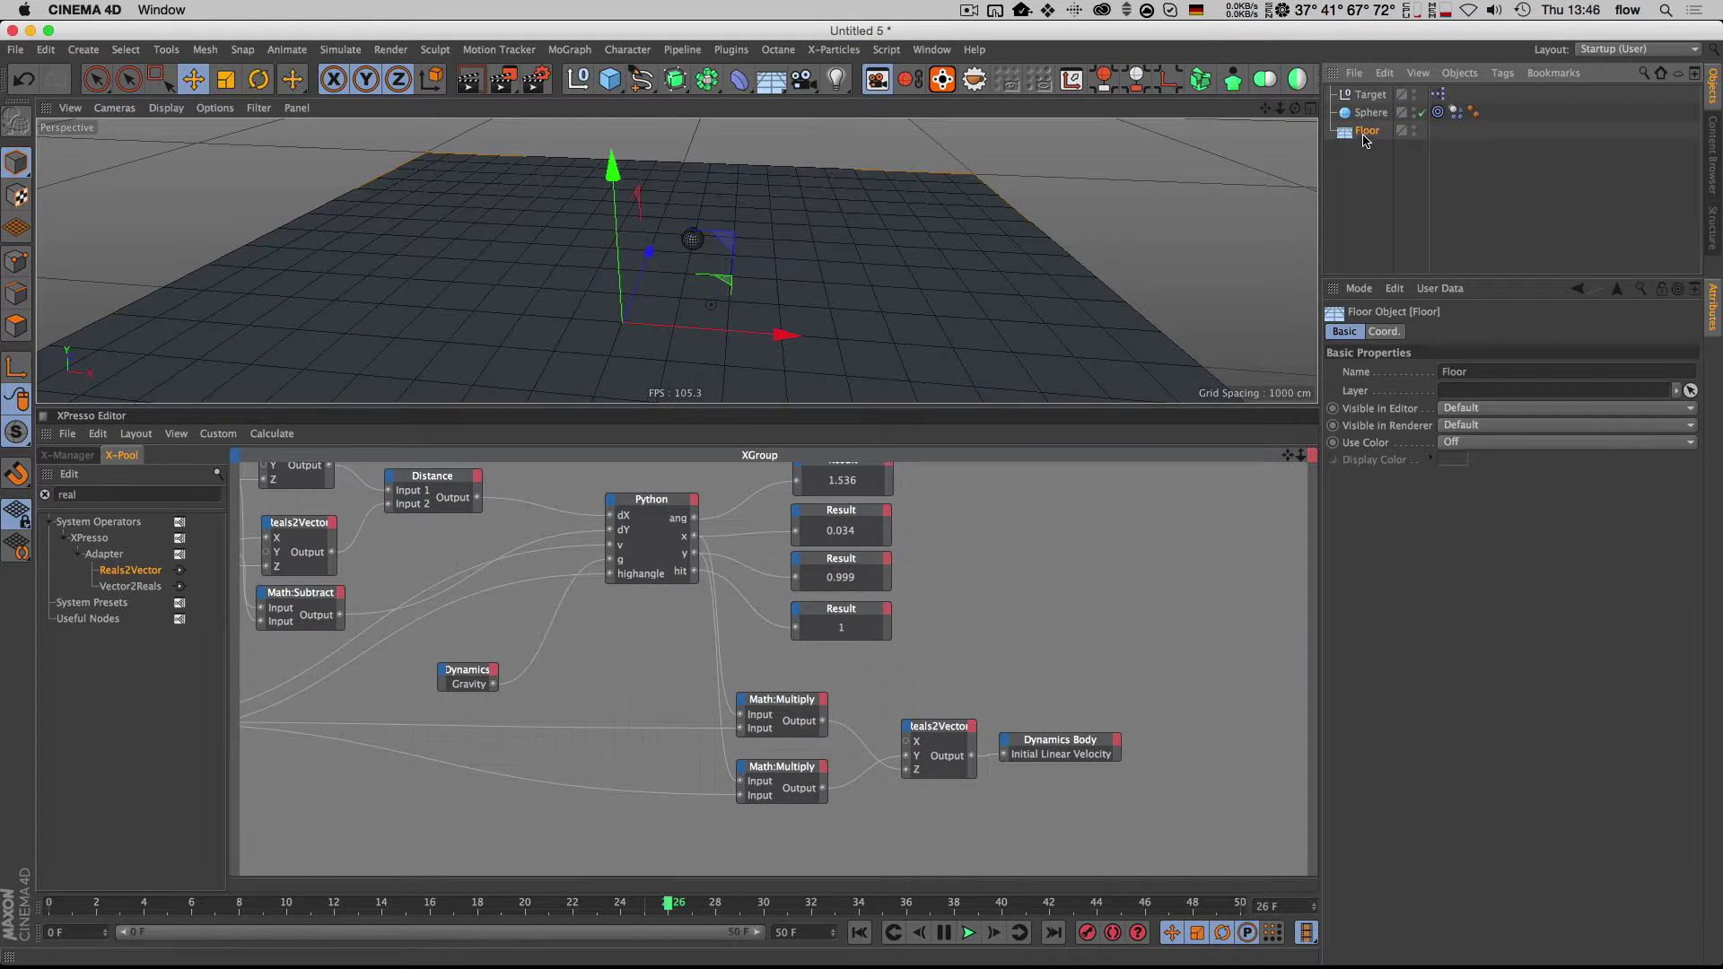
right_click(1364, 137)
mouse_move(1481, 332)
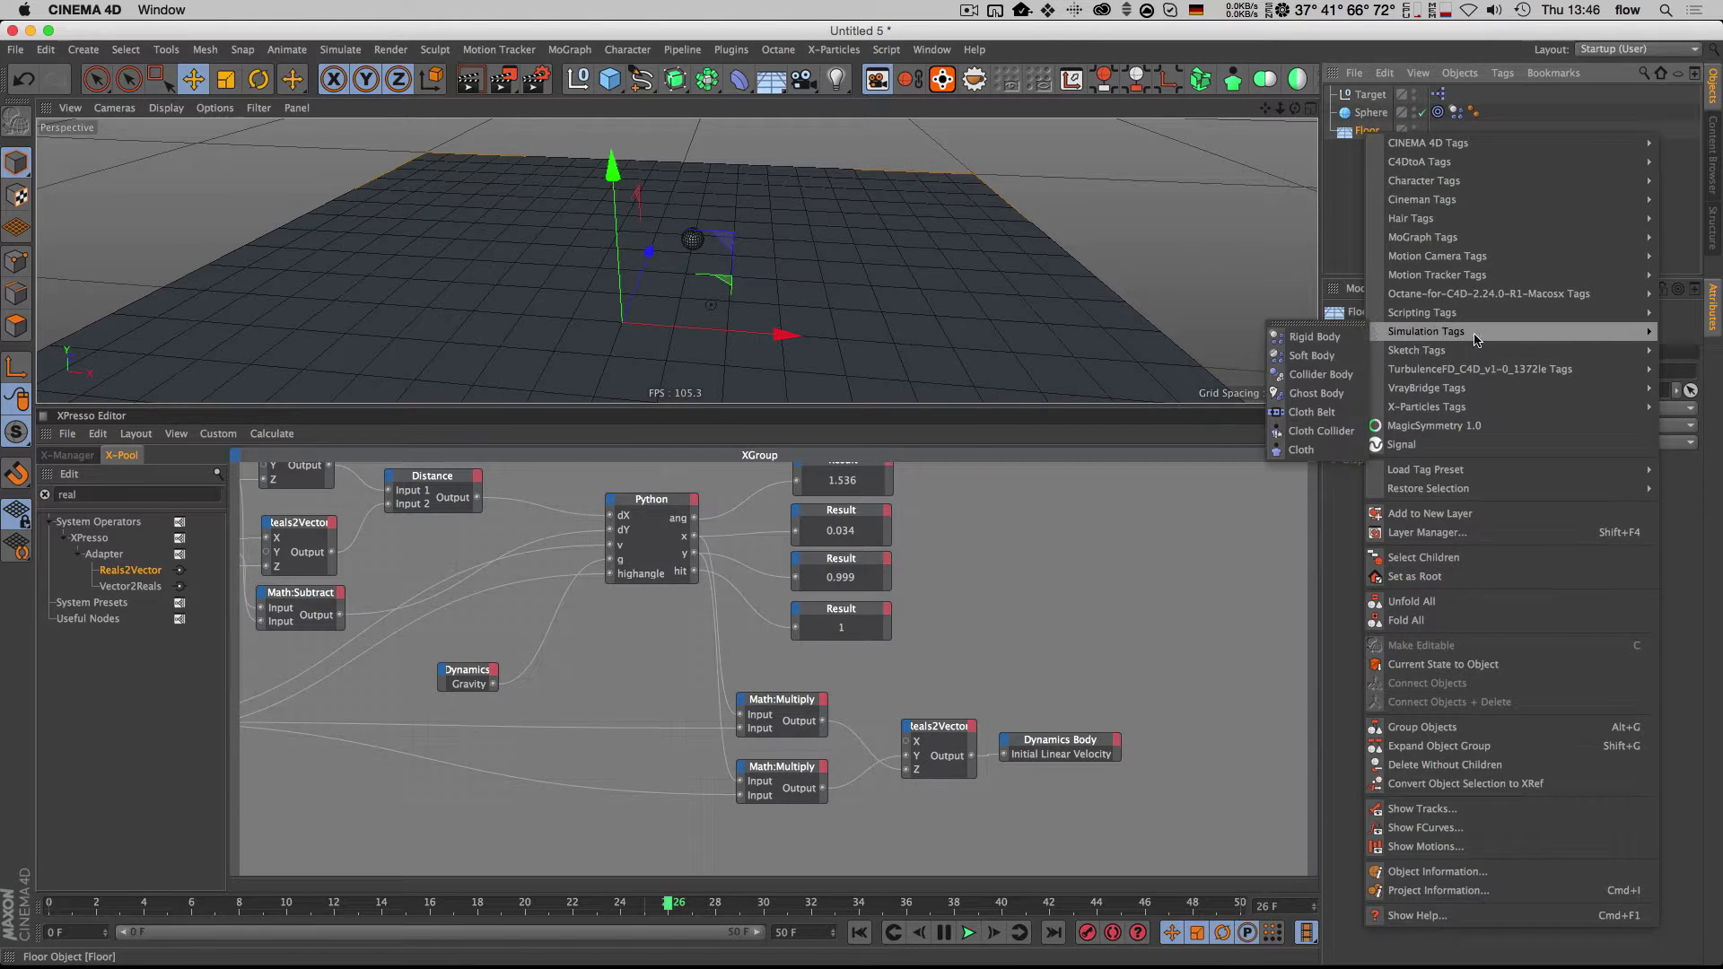
click(1321, 375)
drag(615, 232, 615, 243)
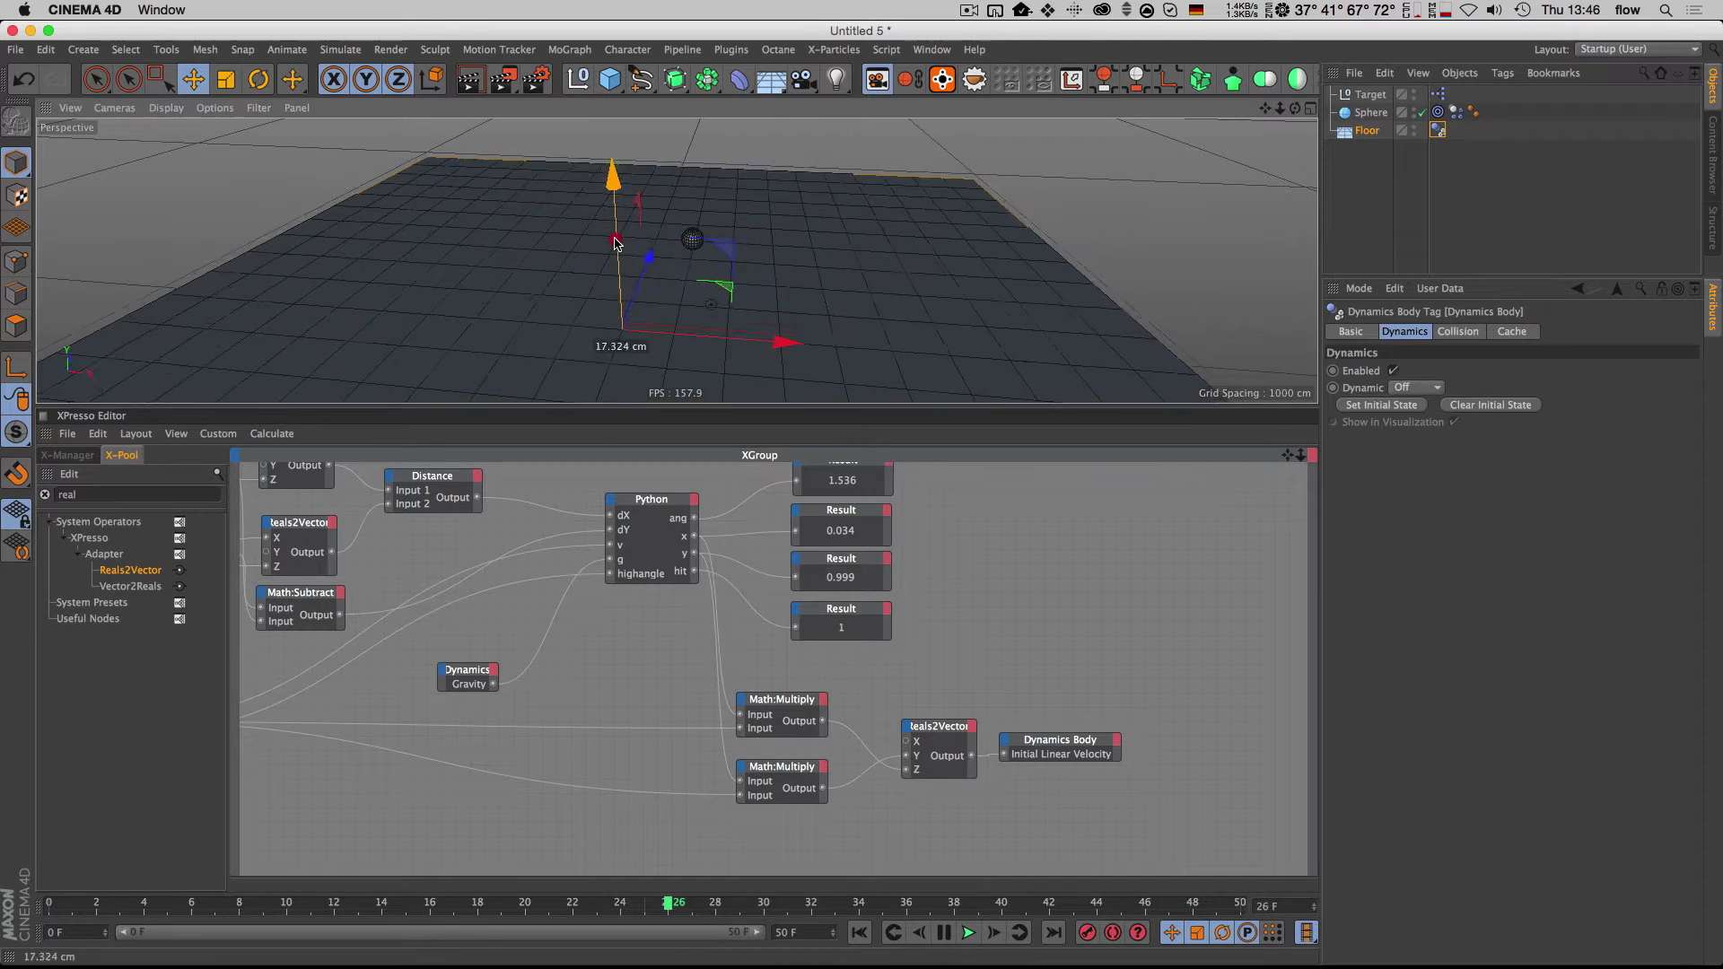
Step: Play the simulation from the first frame, reposition the Target null on the ground plane, and replay the launch
click(1371, 94)
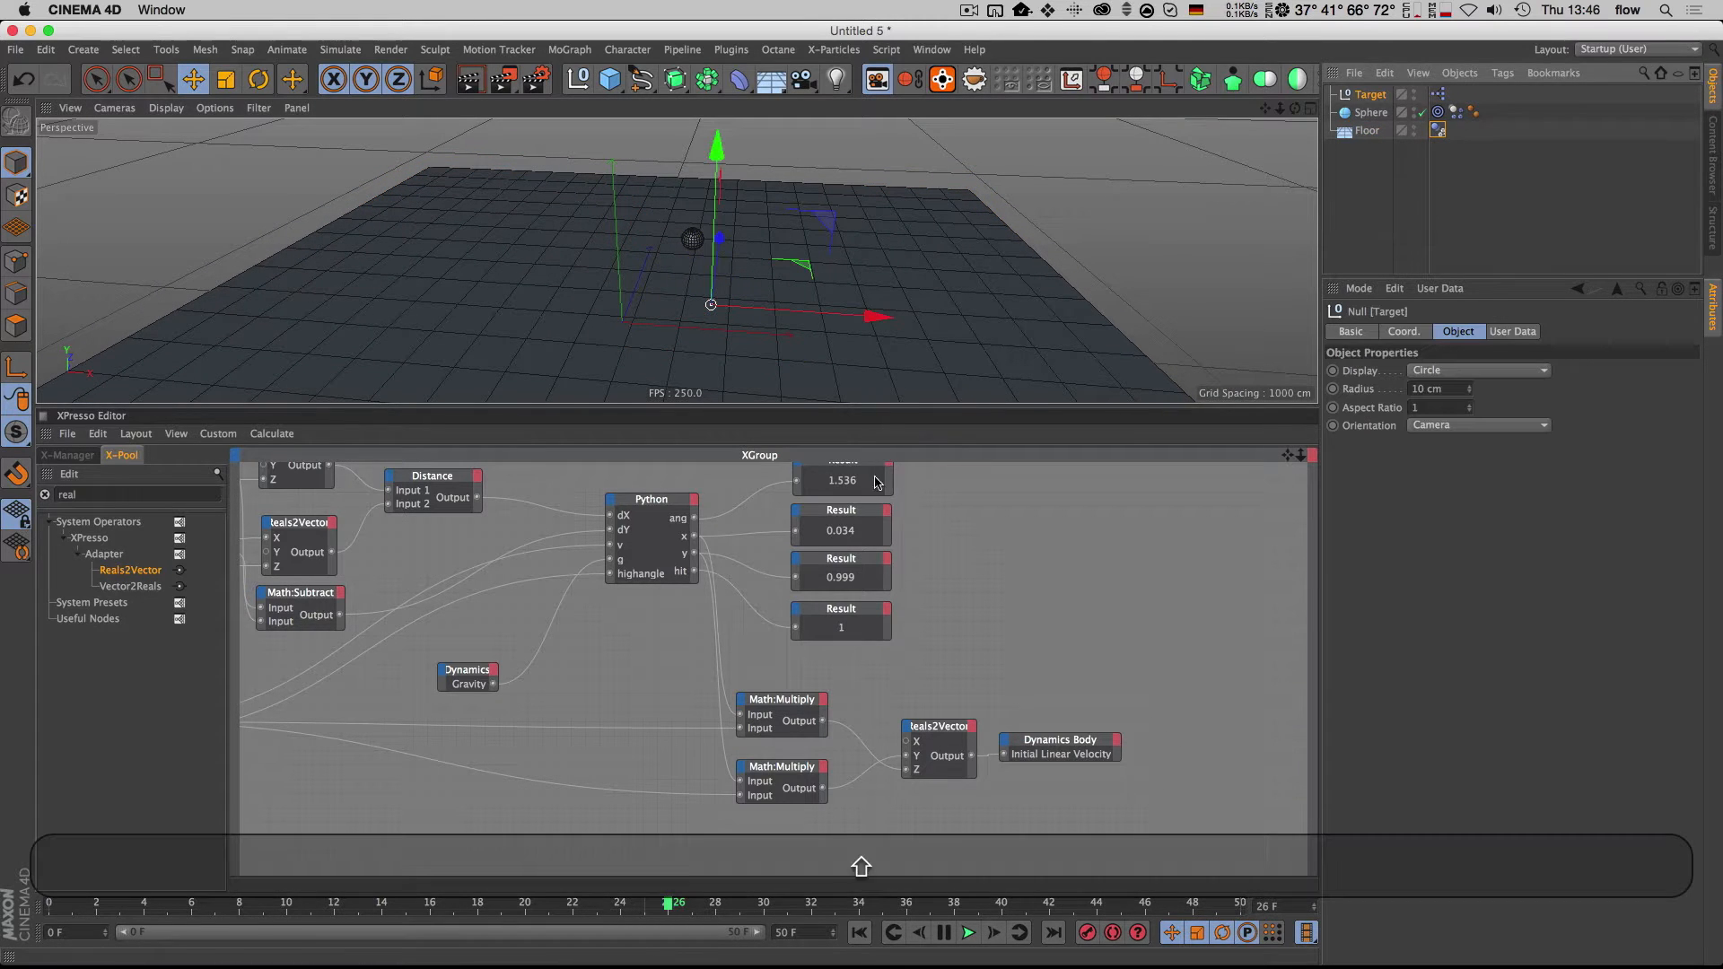
key(shift+f)
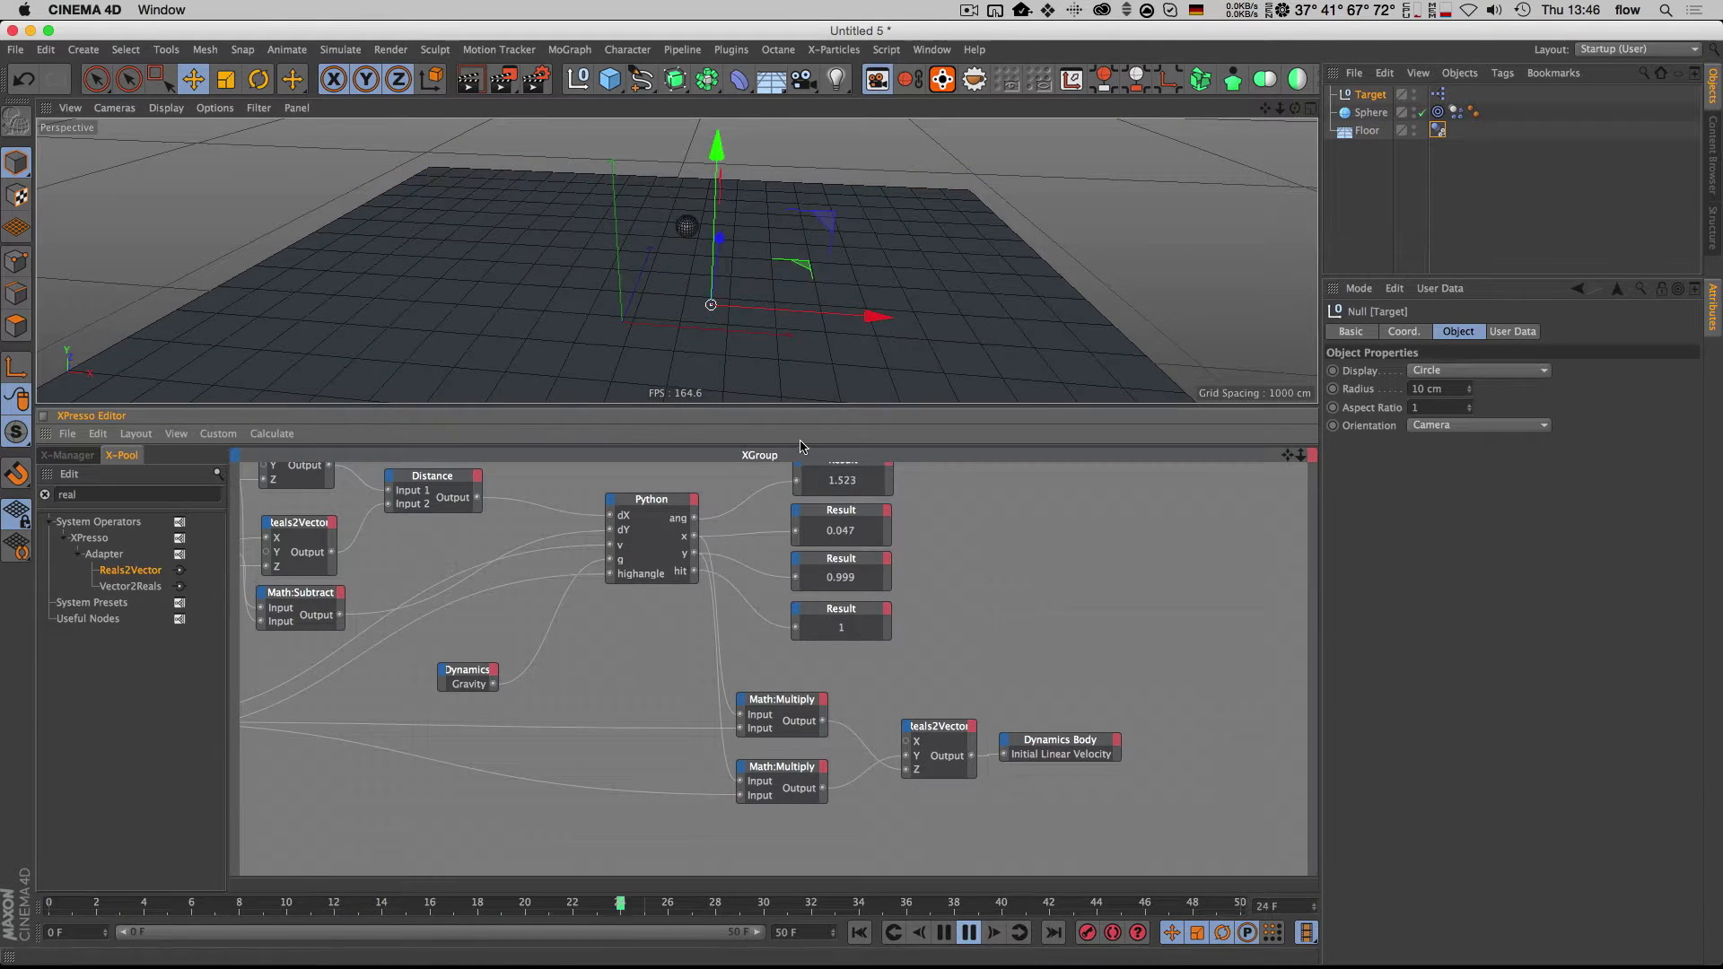
drag(805, 274, 811, 308)
key(shift+f)
key(1)
drag(677, 314, 738, 298)
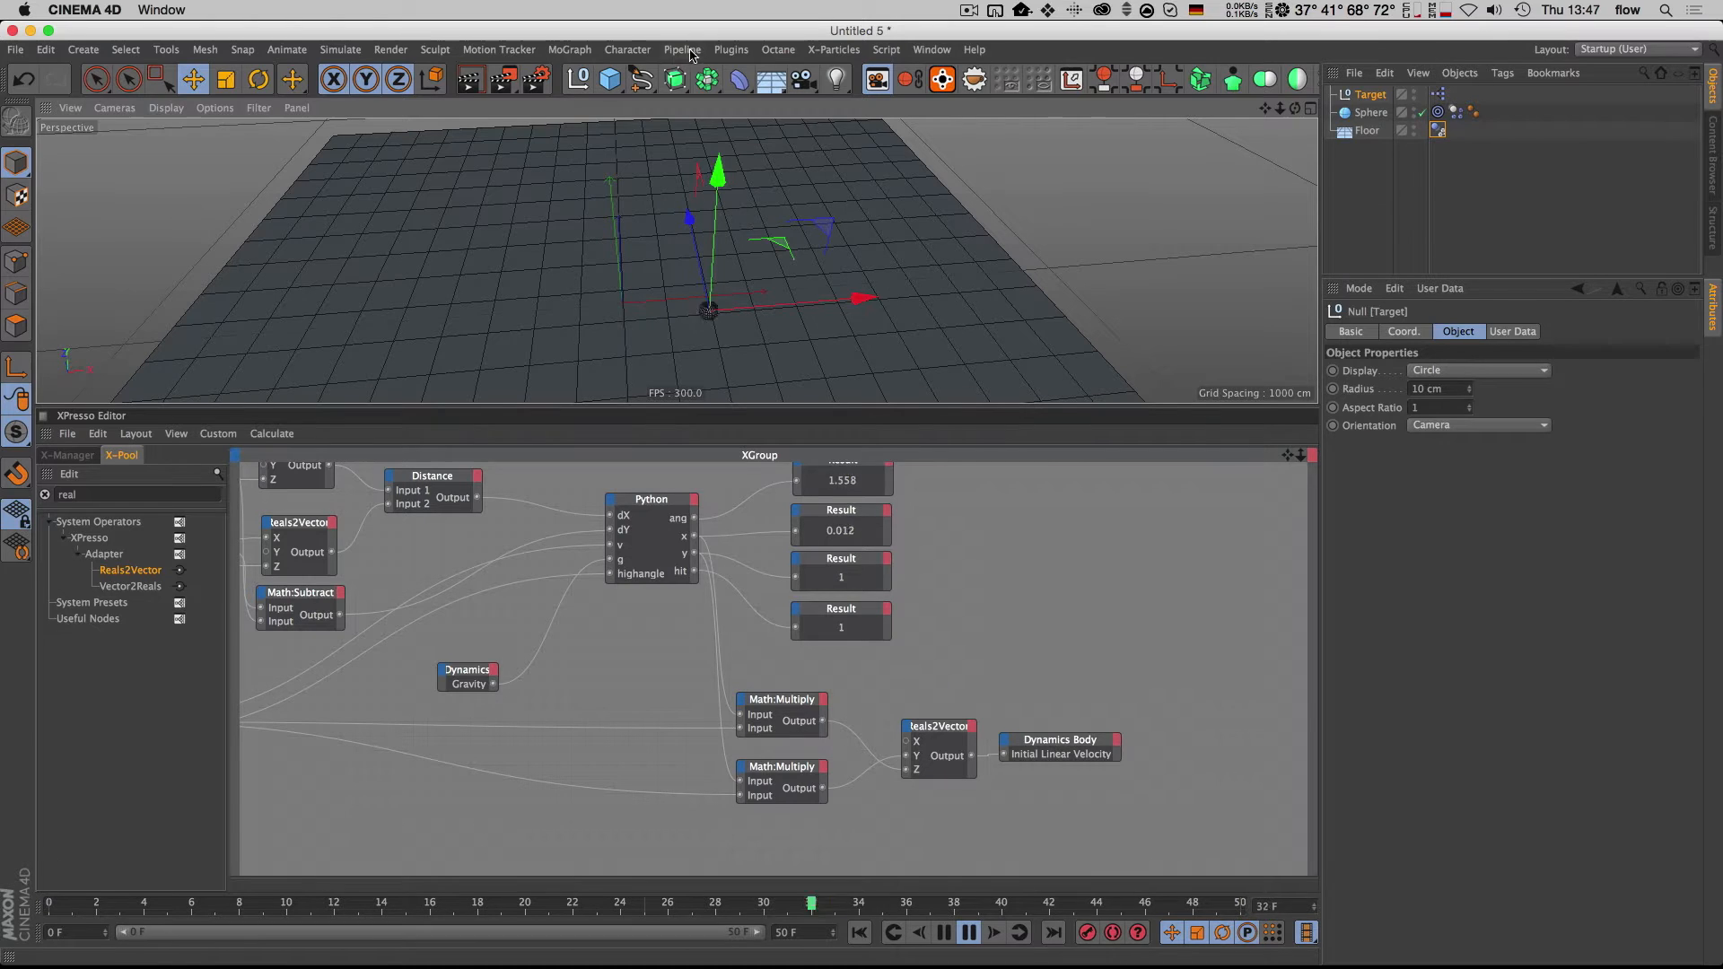
Step: Add a MoText object to the scene
click(1371, 115)
click(628, 49)
mouse_move(575, 54)
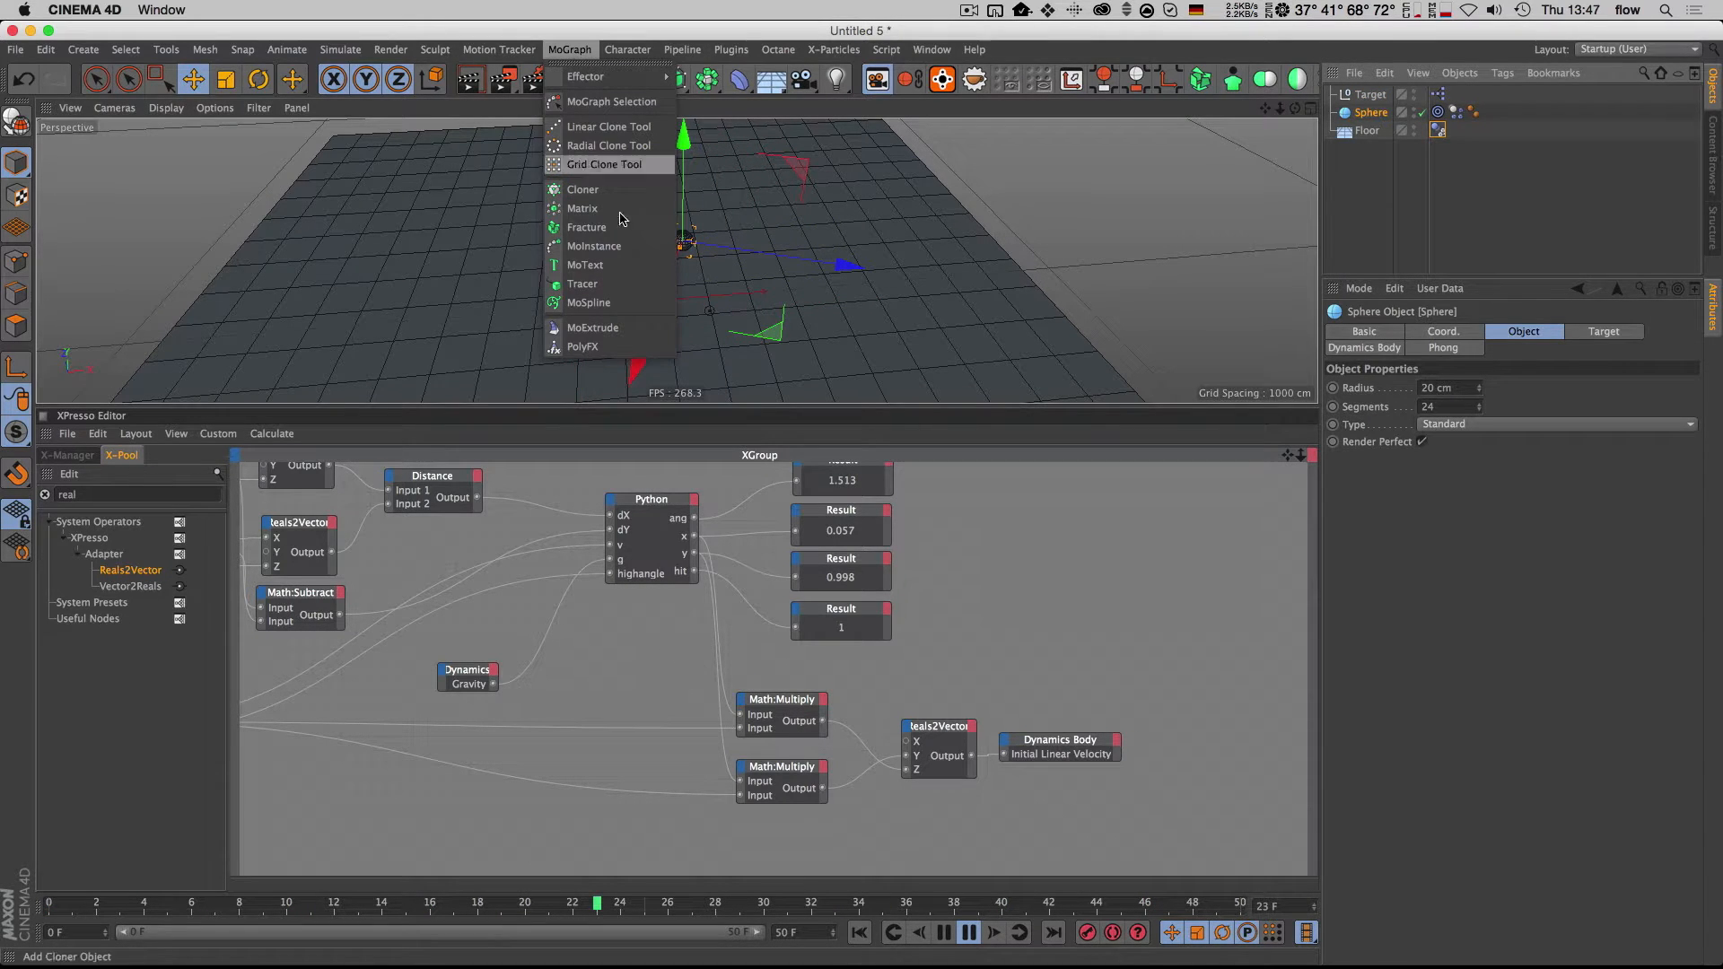
click(585, 265)
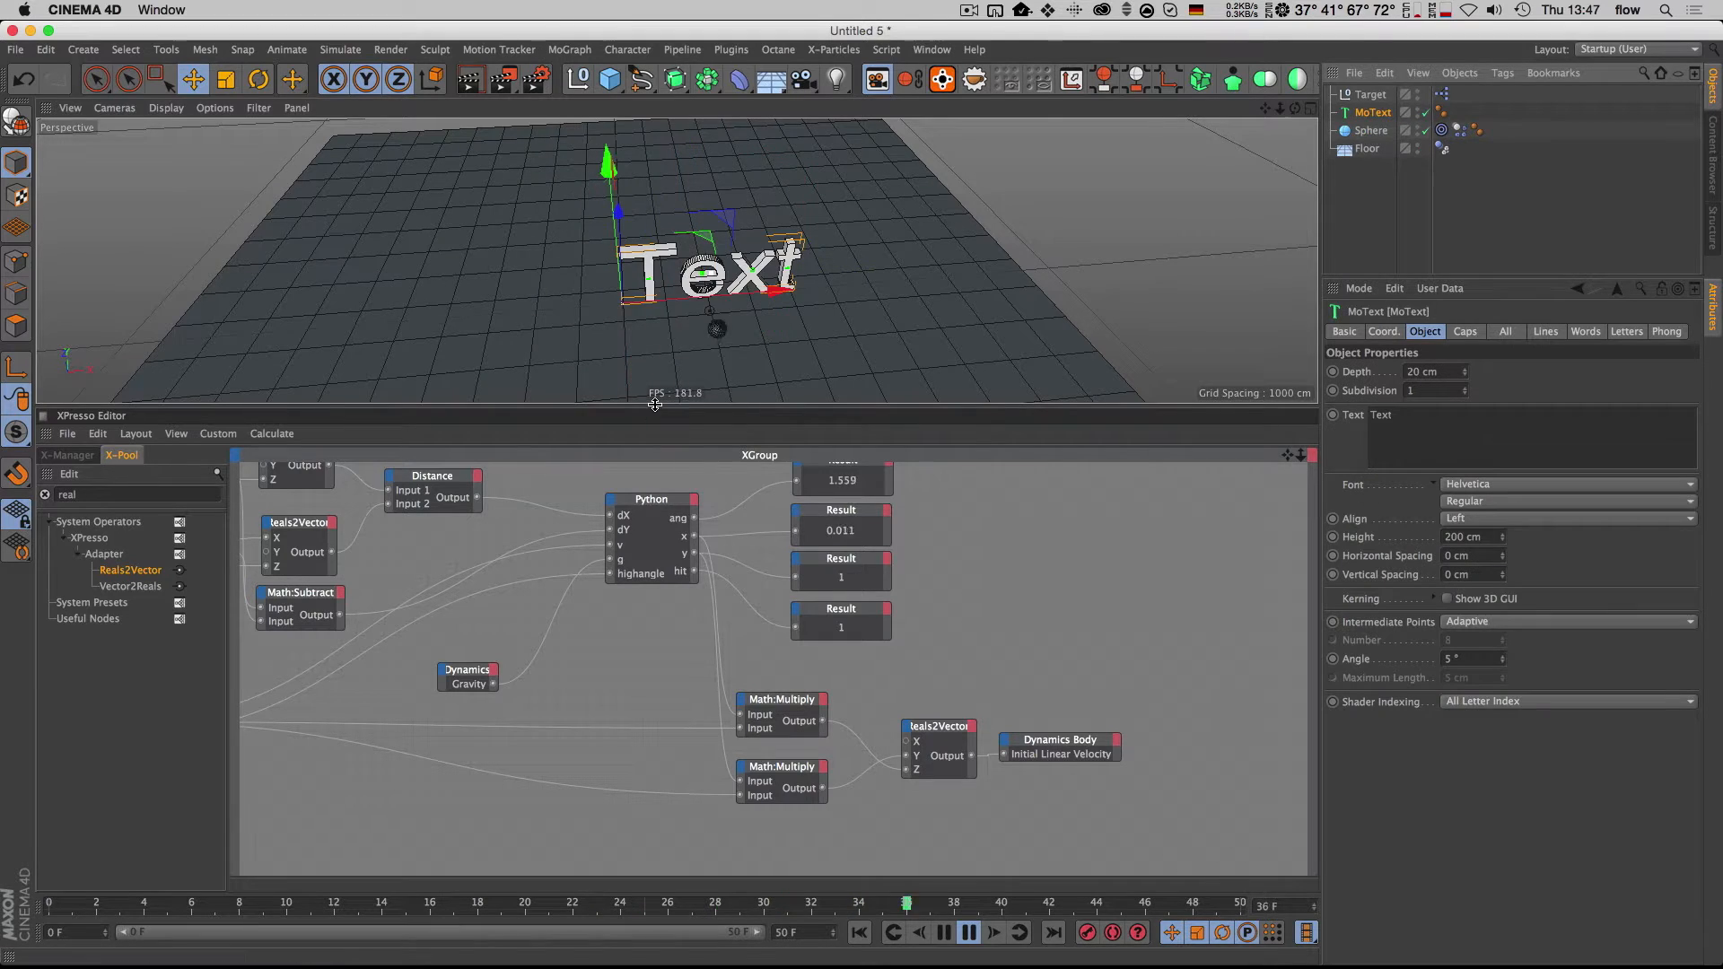
key(super+z)
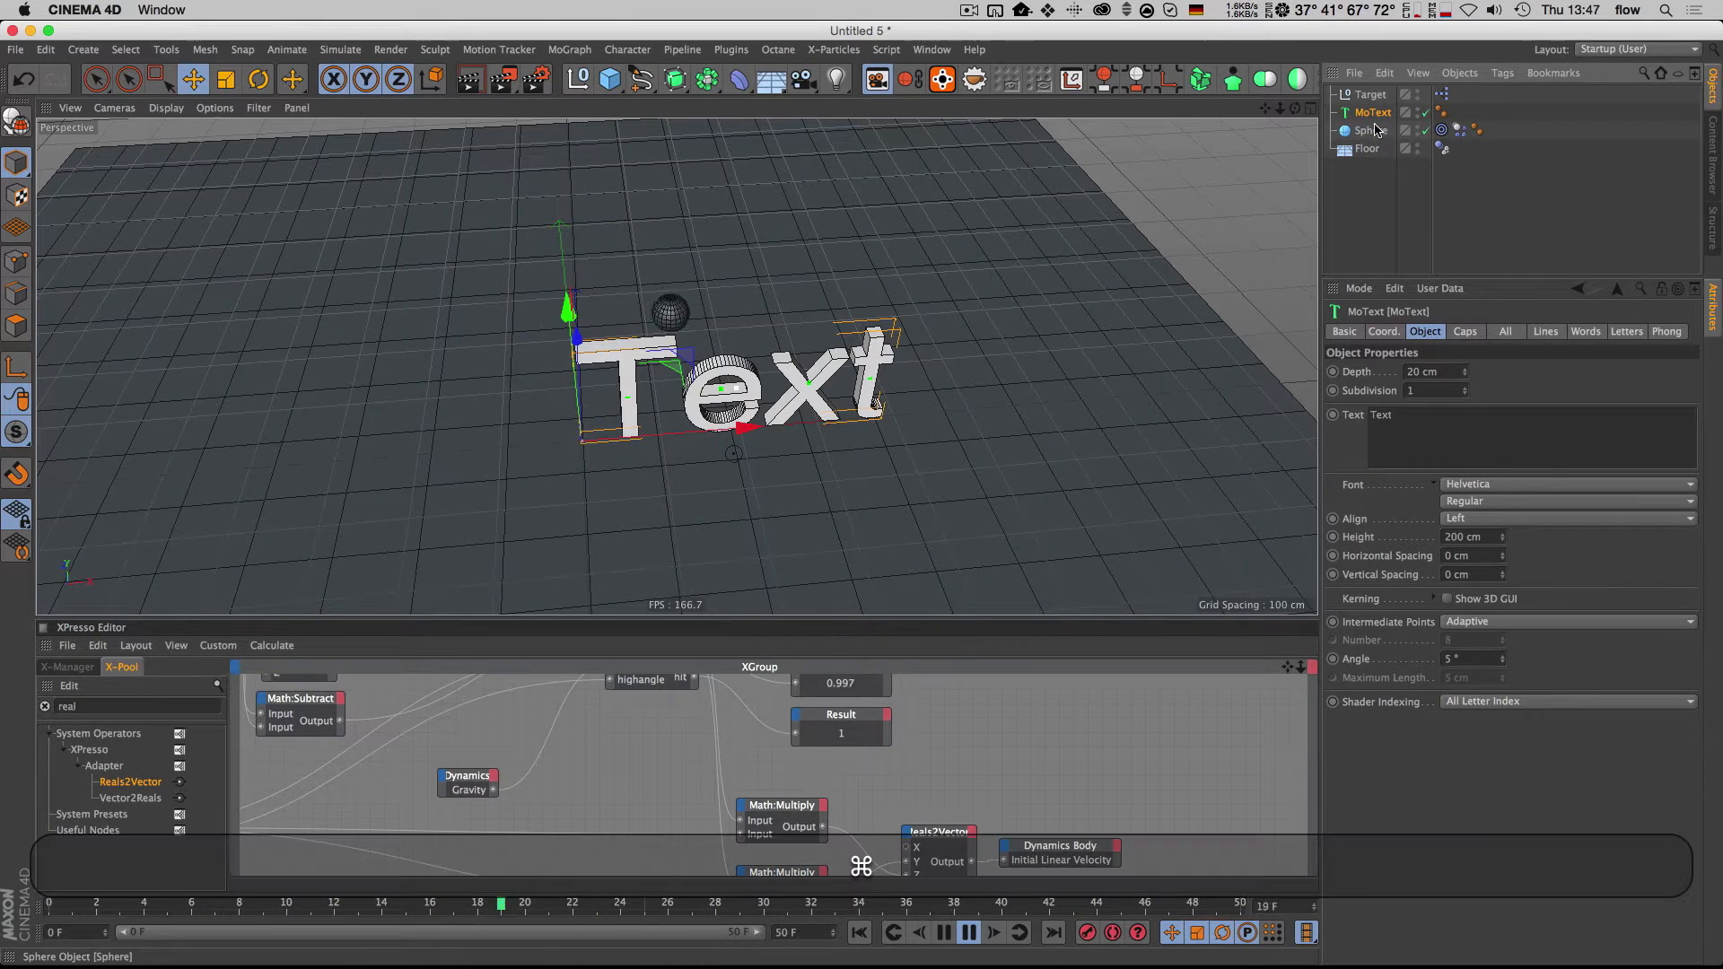
Step: Replace the MoText with a Tracer object linked to the Sphere and turn off Trace Vertices
click(582, 50)
click(609, 286)
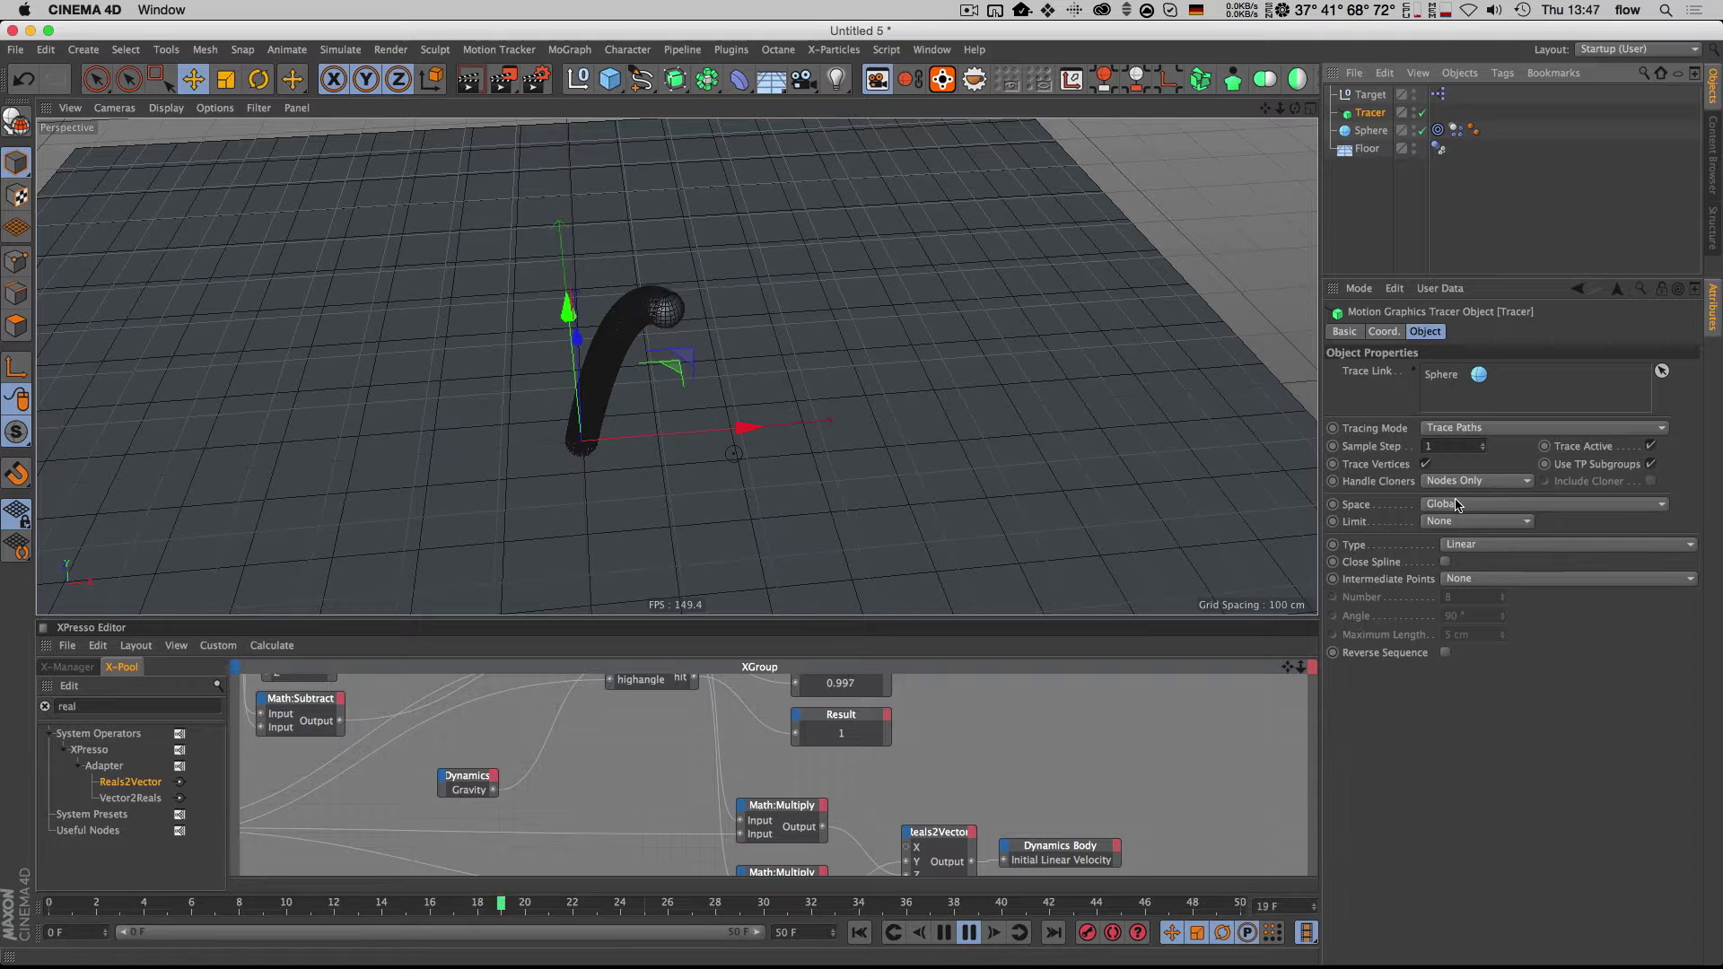
click(1426, 464)
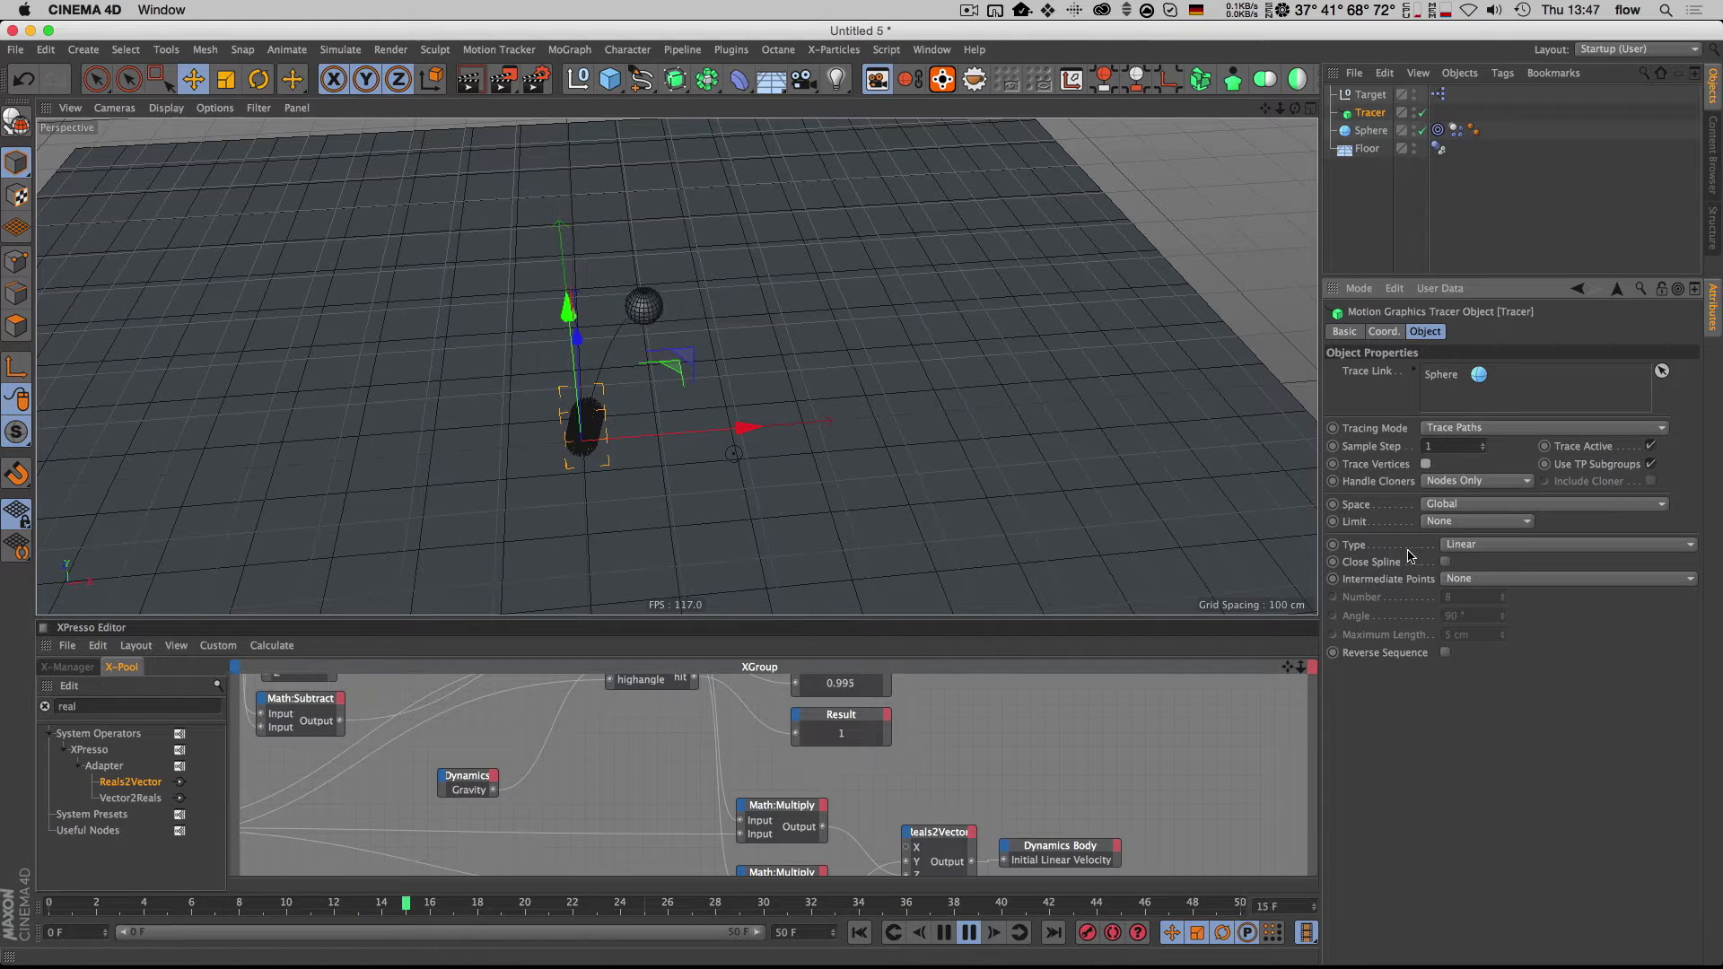
Step: Restart the simulation and reposition the Target null on the ground plane while it plays
key(shift+f)
key(3)
drag(683, 470, 712, 425)
key(1)
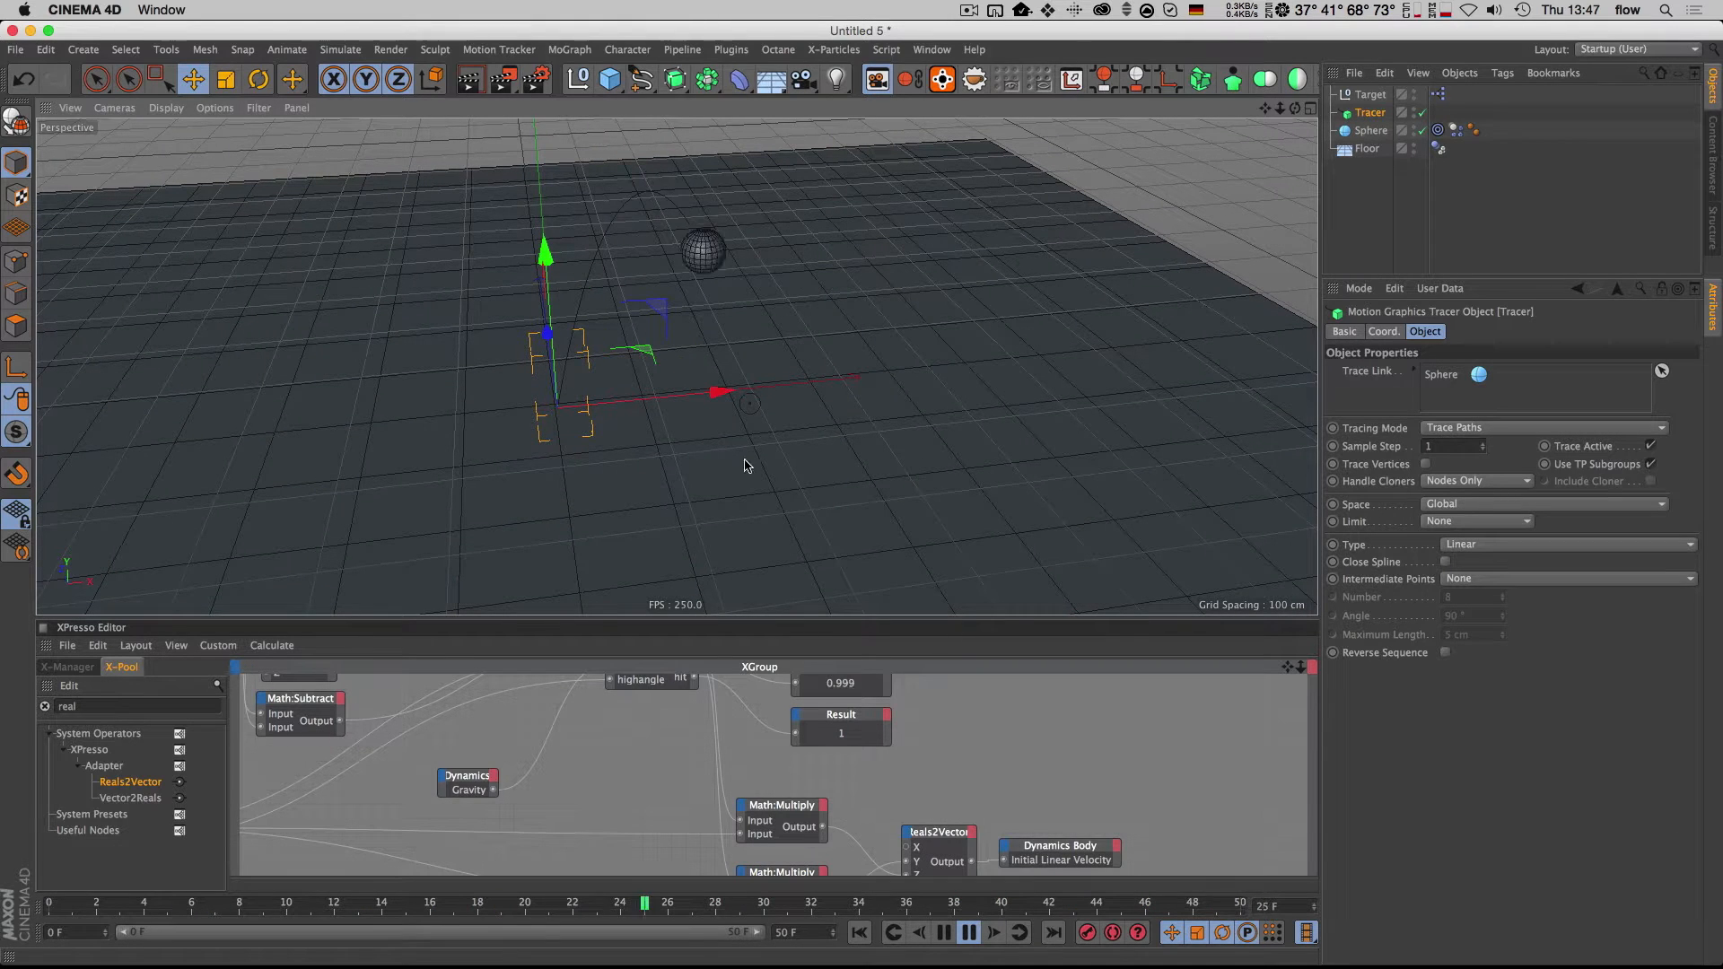
click(1371, 94)
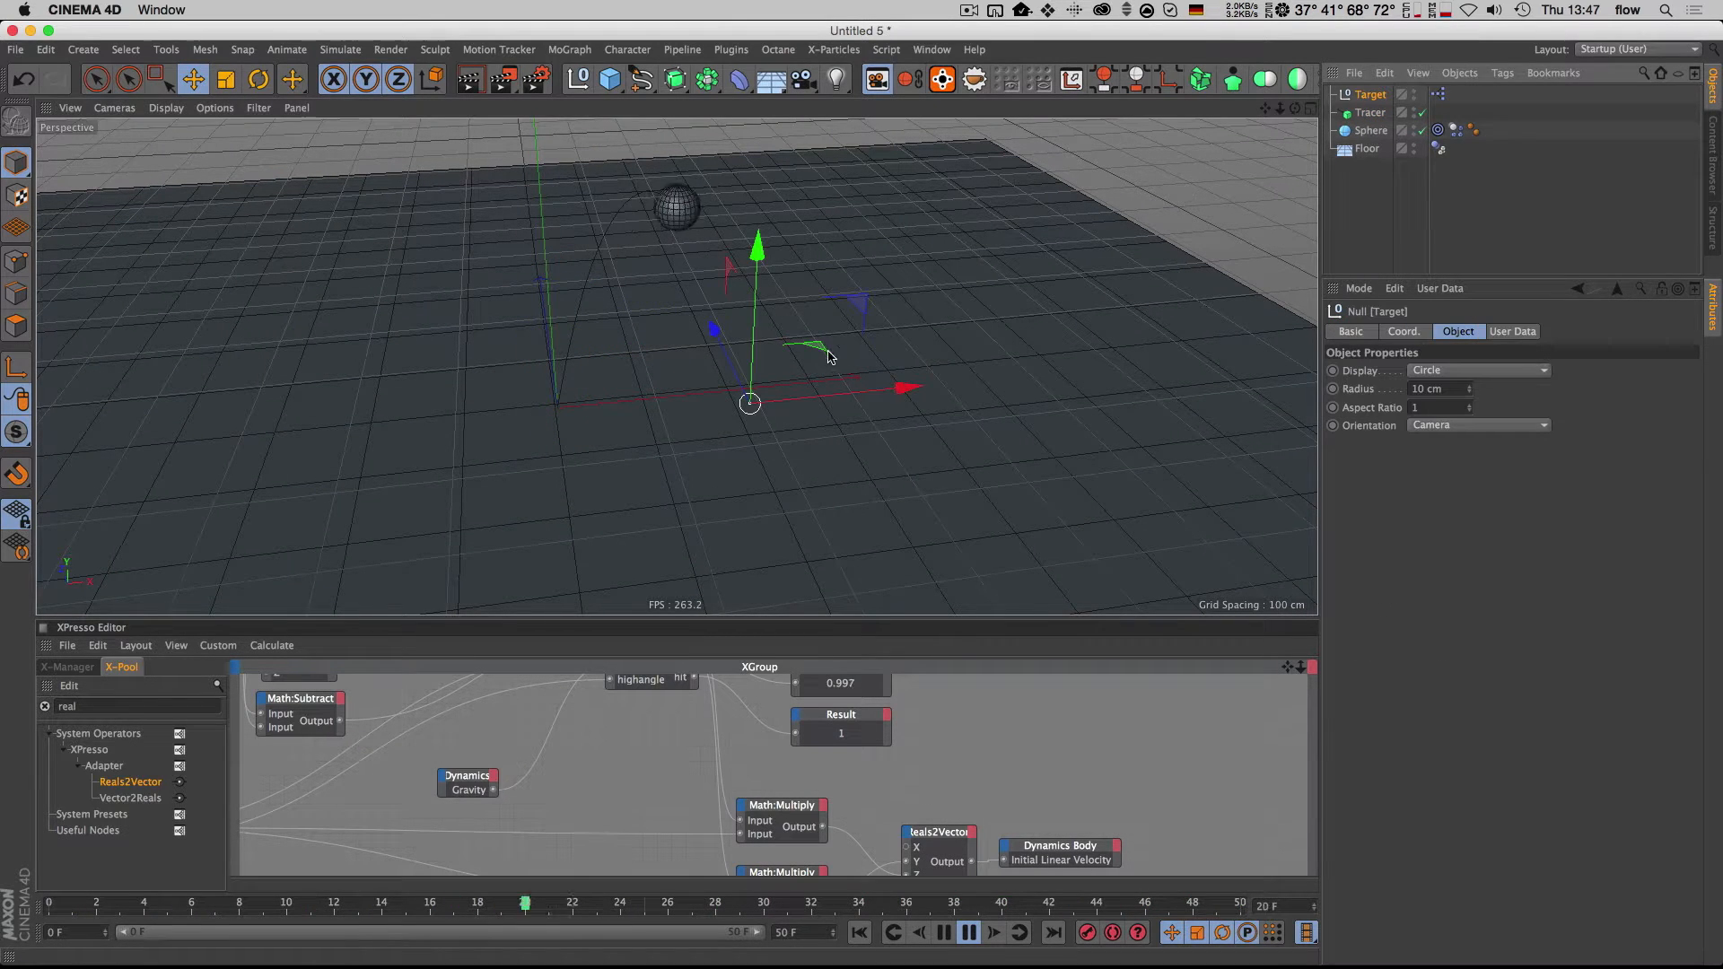
drag(815, 323, 808, 296)
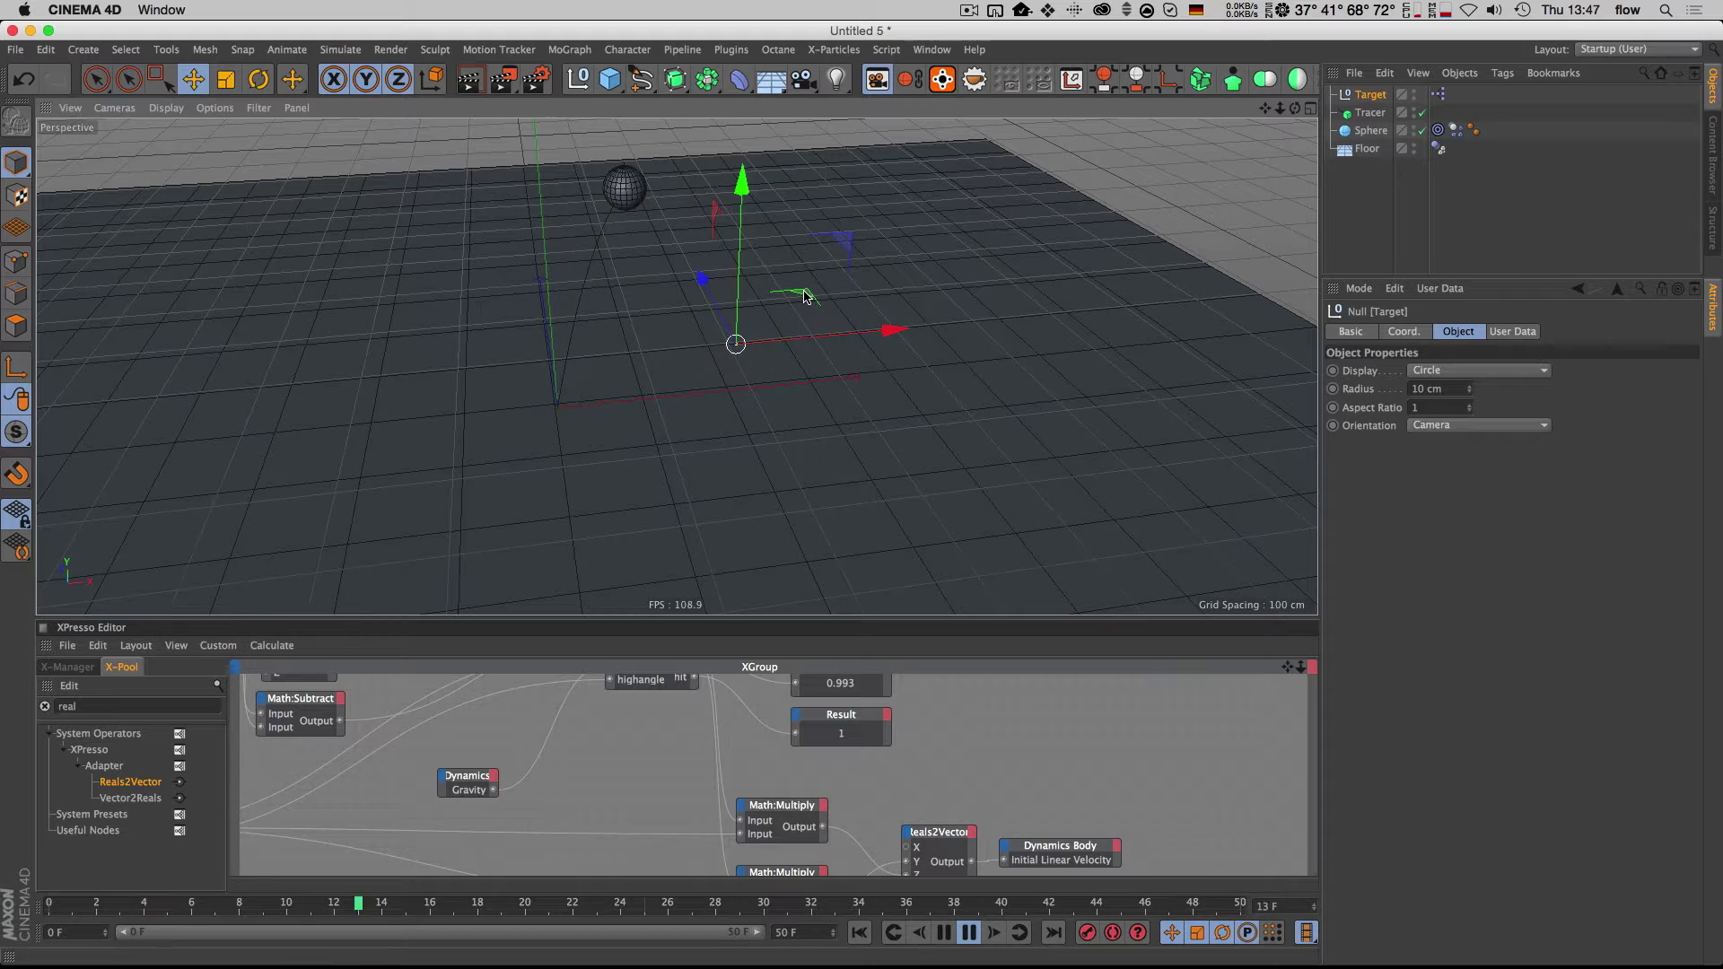
Step: Hide the Grid with the viewport filter and pause the simulation after the sphere lands
key(1)
mouse_move(732, 436)
mouse_down()
mouse_move(670, 435)
mouse_move(709, 417)
mouse_up()
click(259, 107)
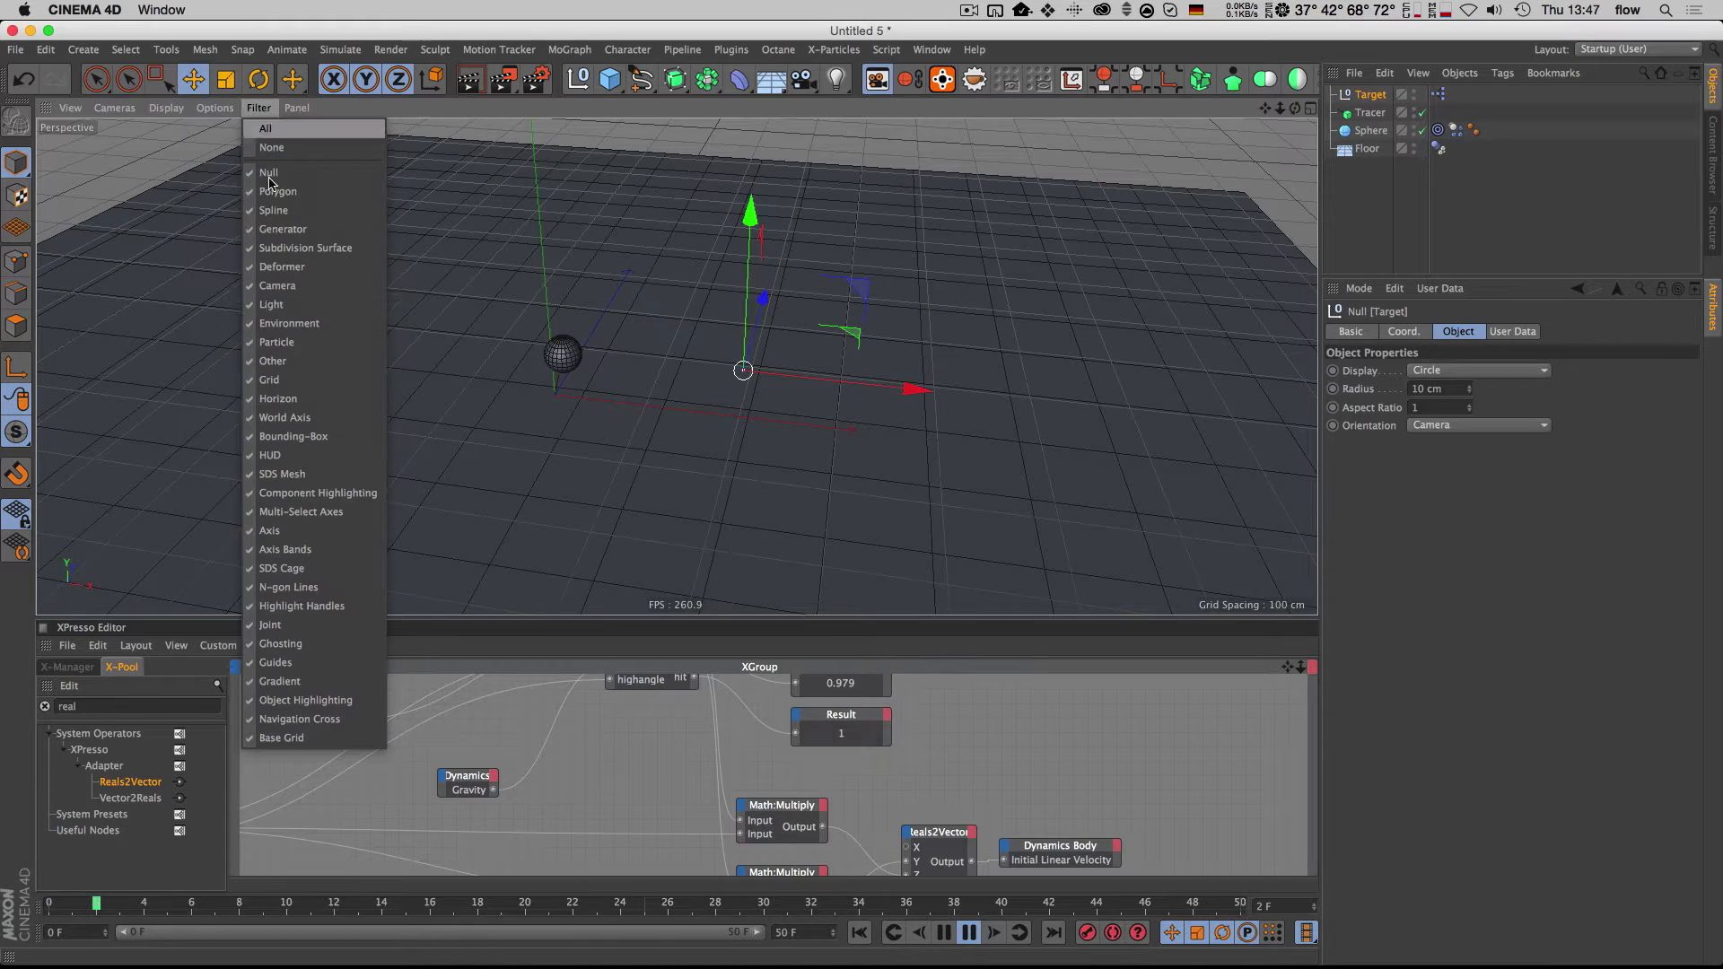
click(275, 380)
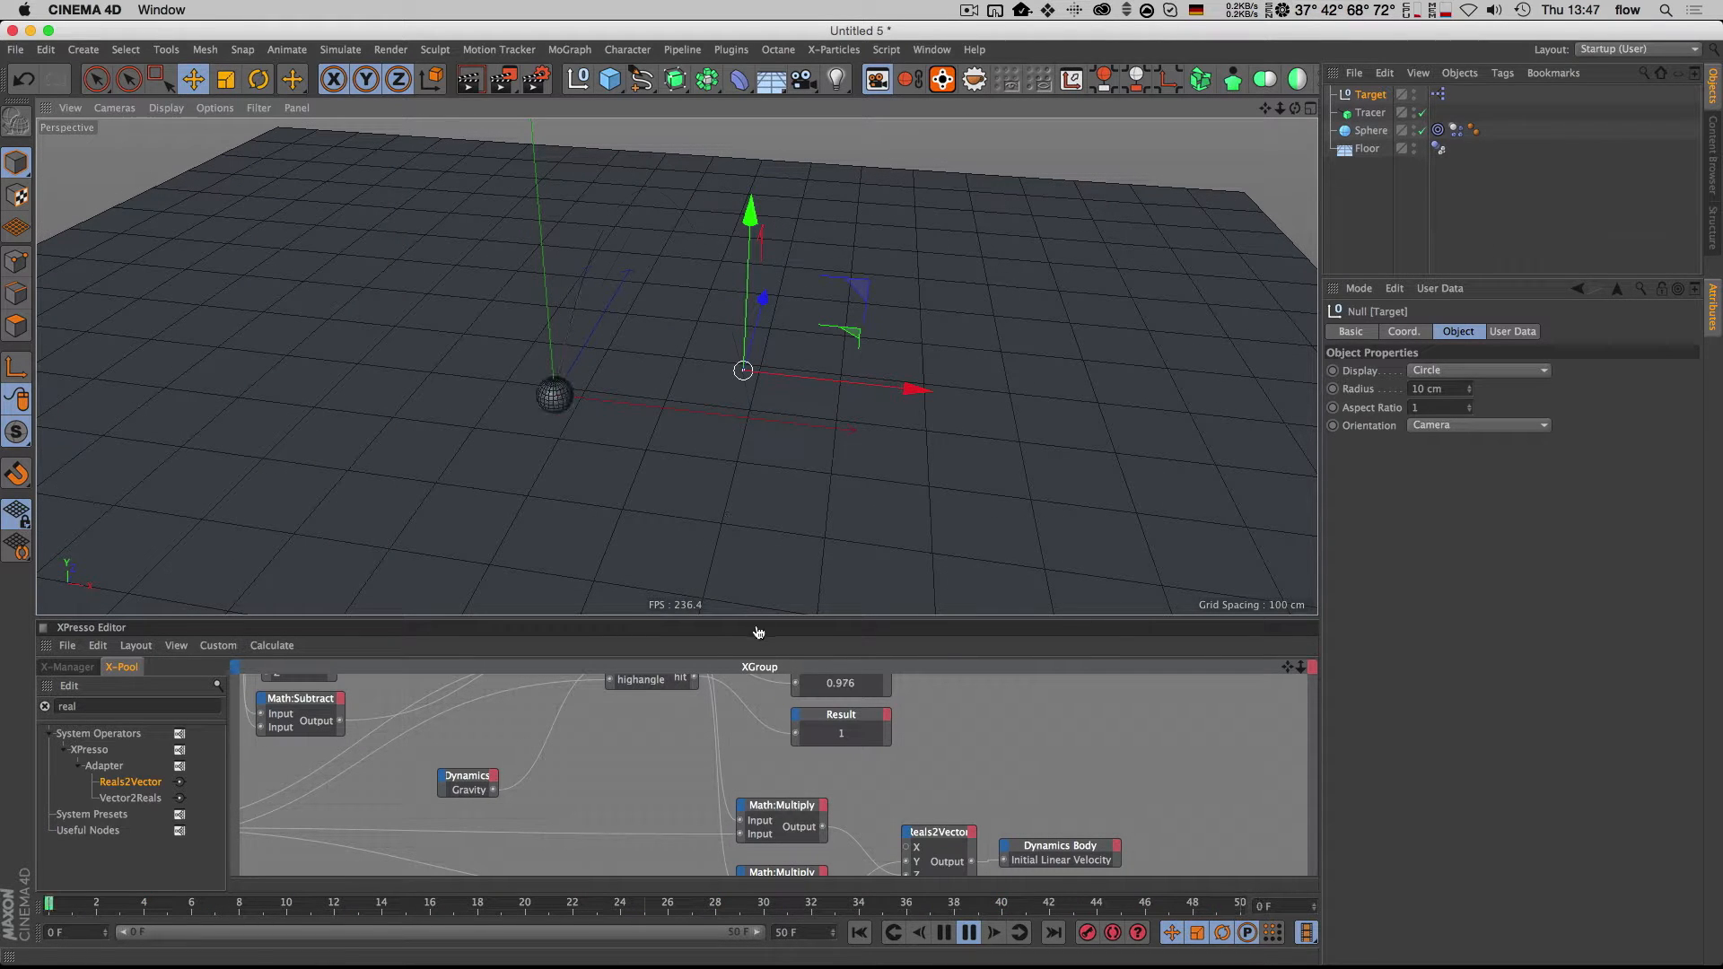
click(969, 933)
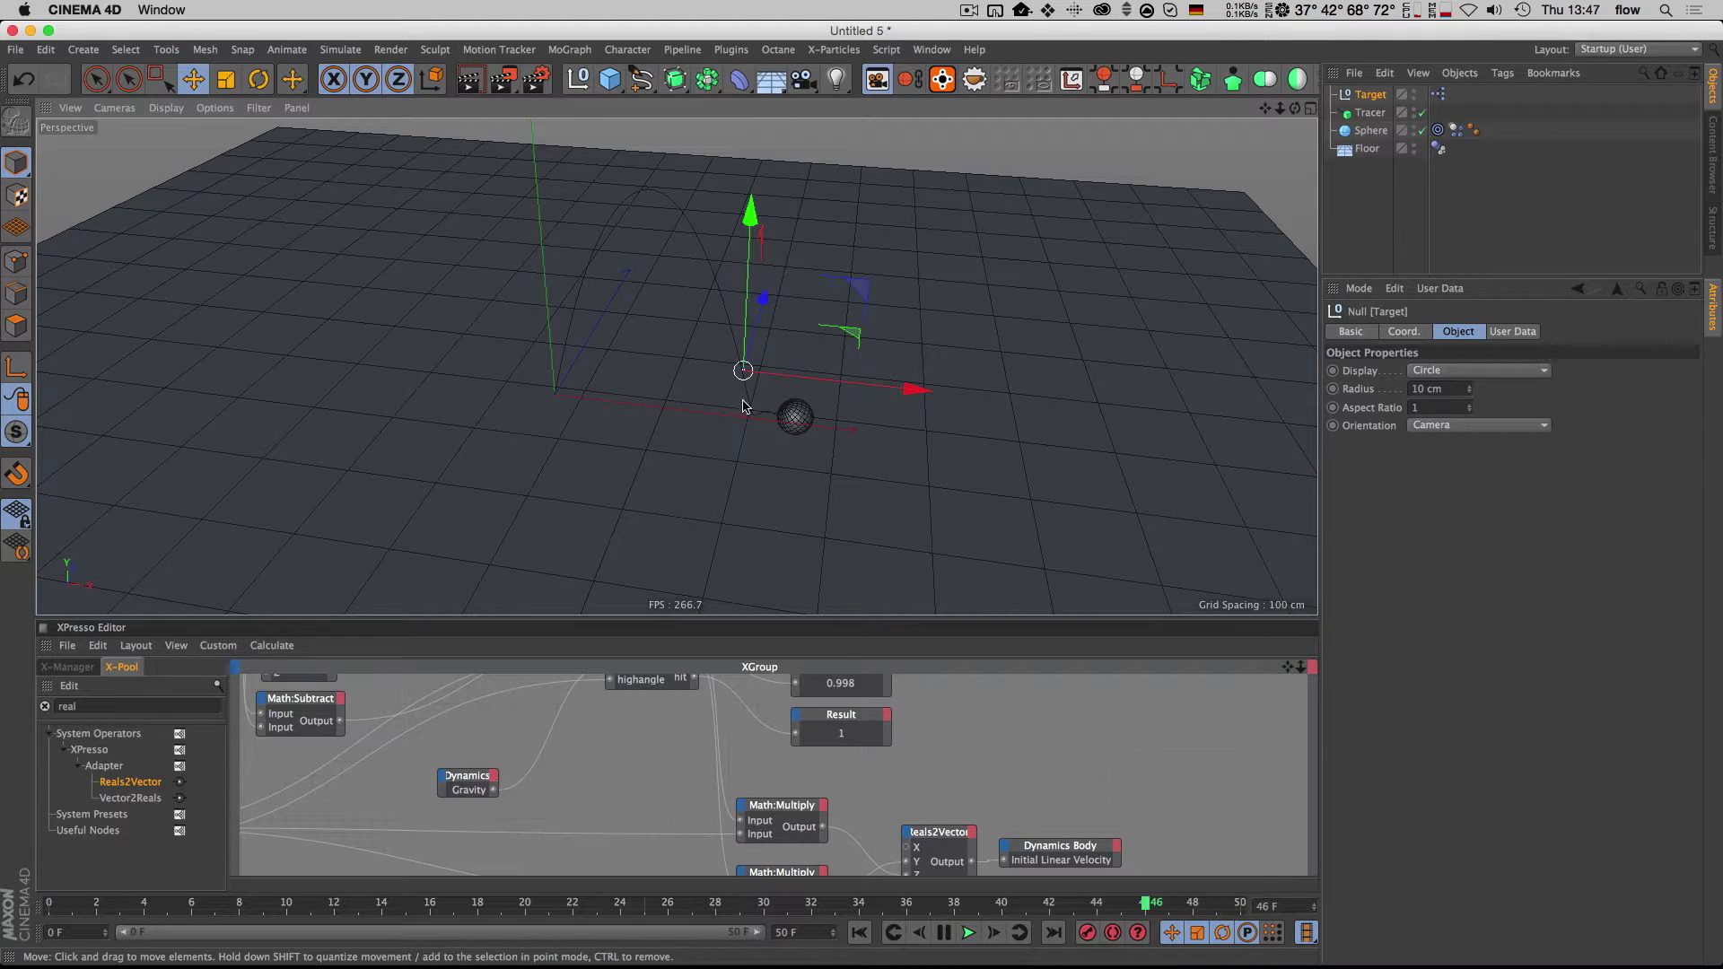
Step: Add a Cloner object and place the Sphere inside it as its child
click(1368, 132)
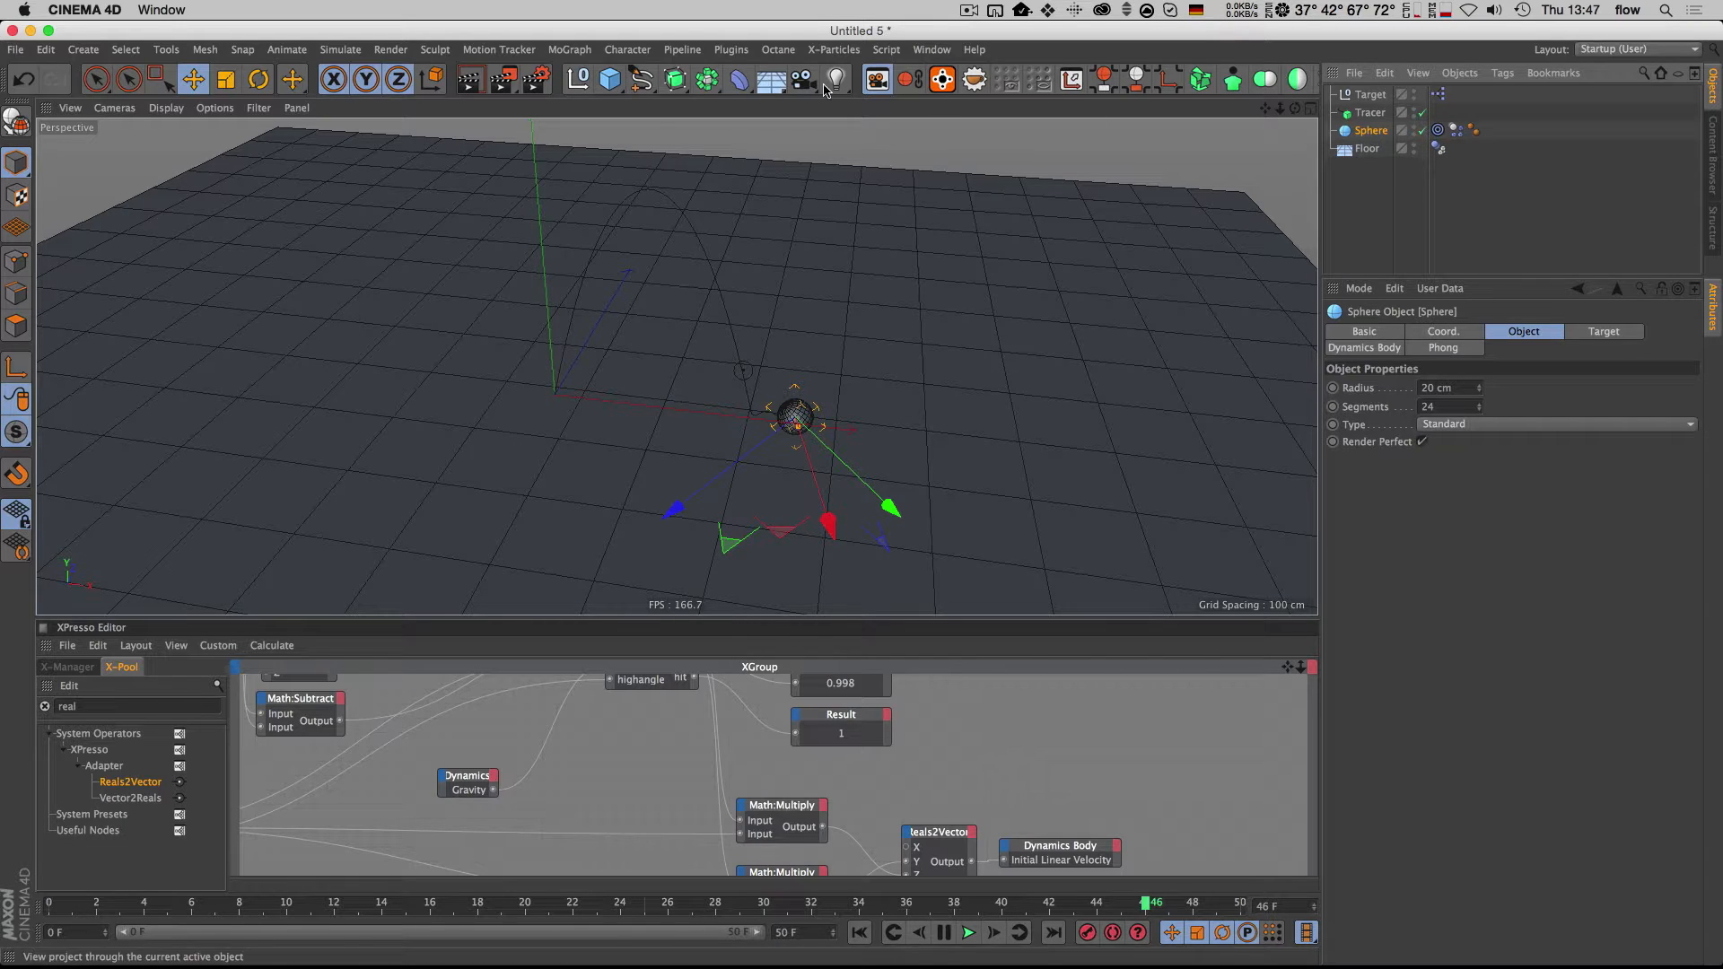
click(570, 50)
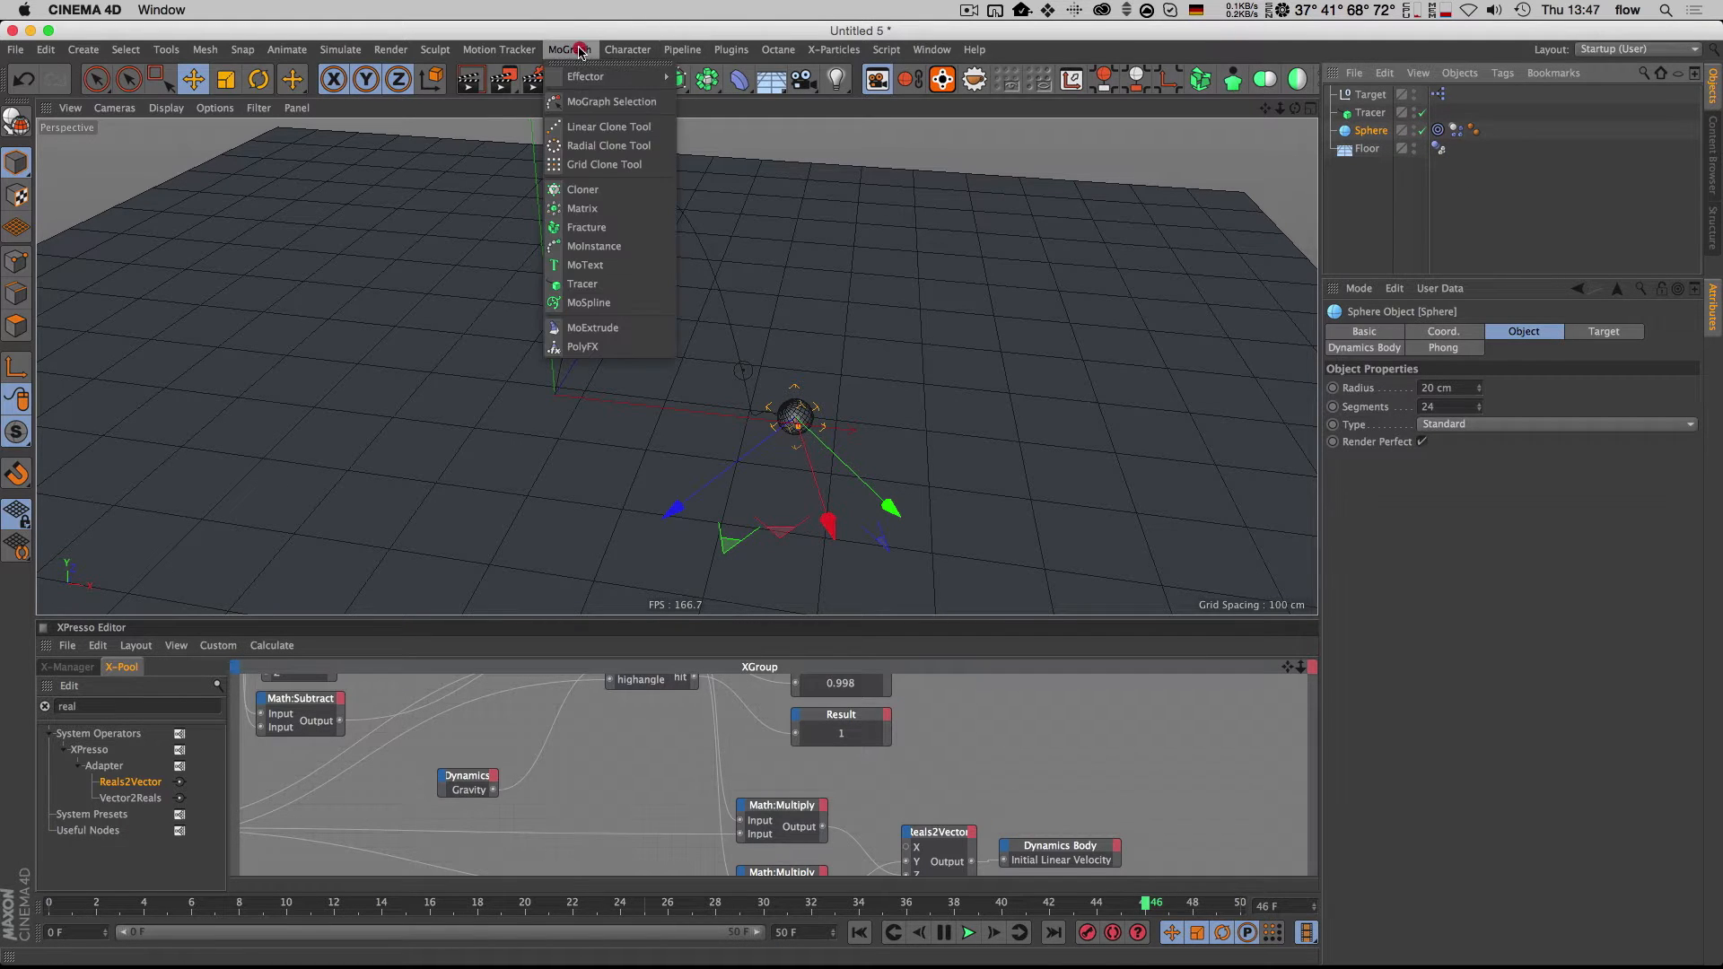
click(576, 191)
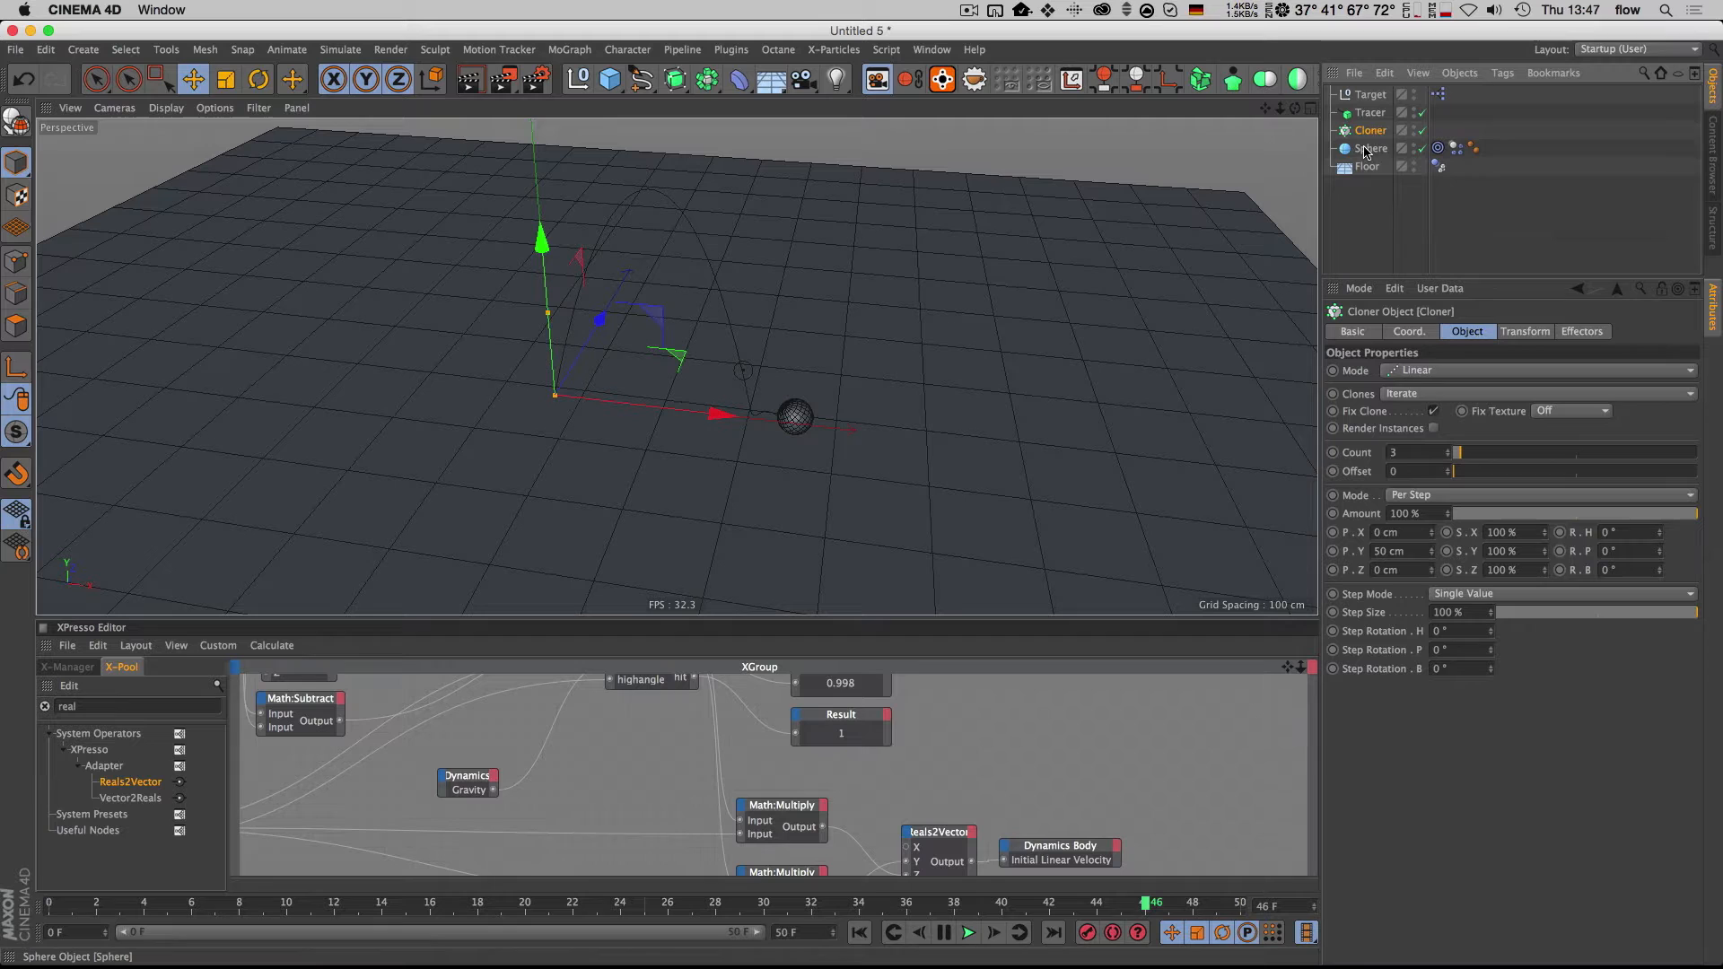
drag(1368, 133, 1369, 131)
click(1371, 130)
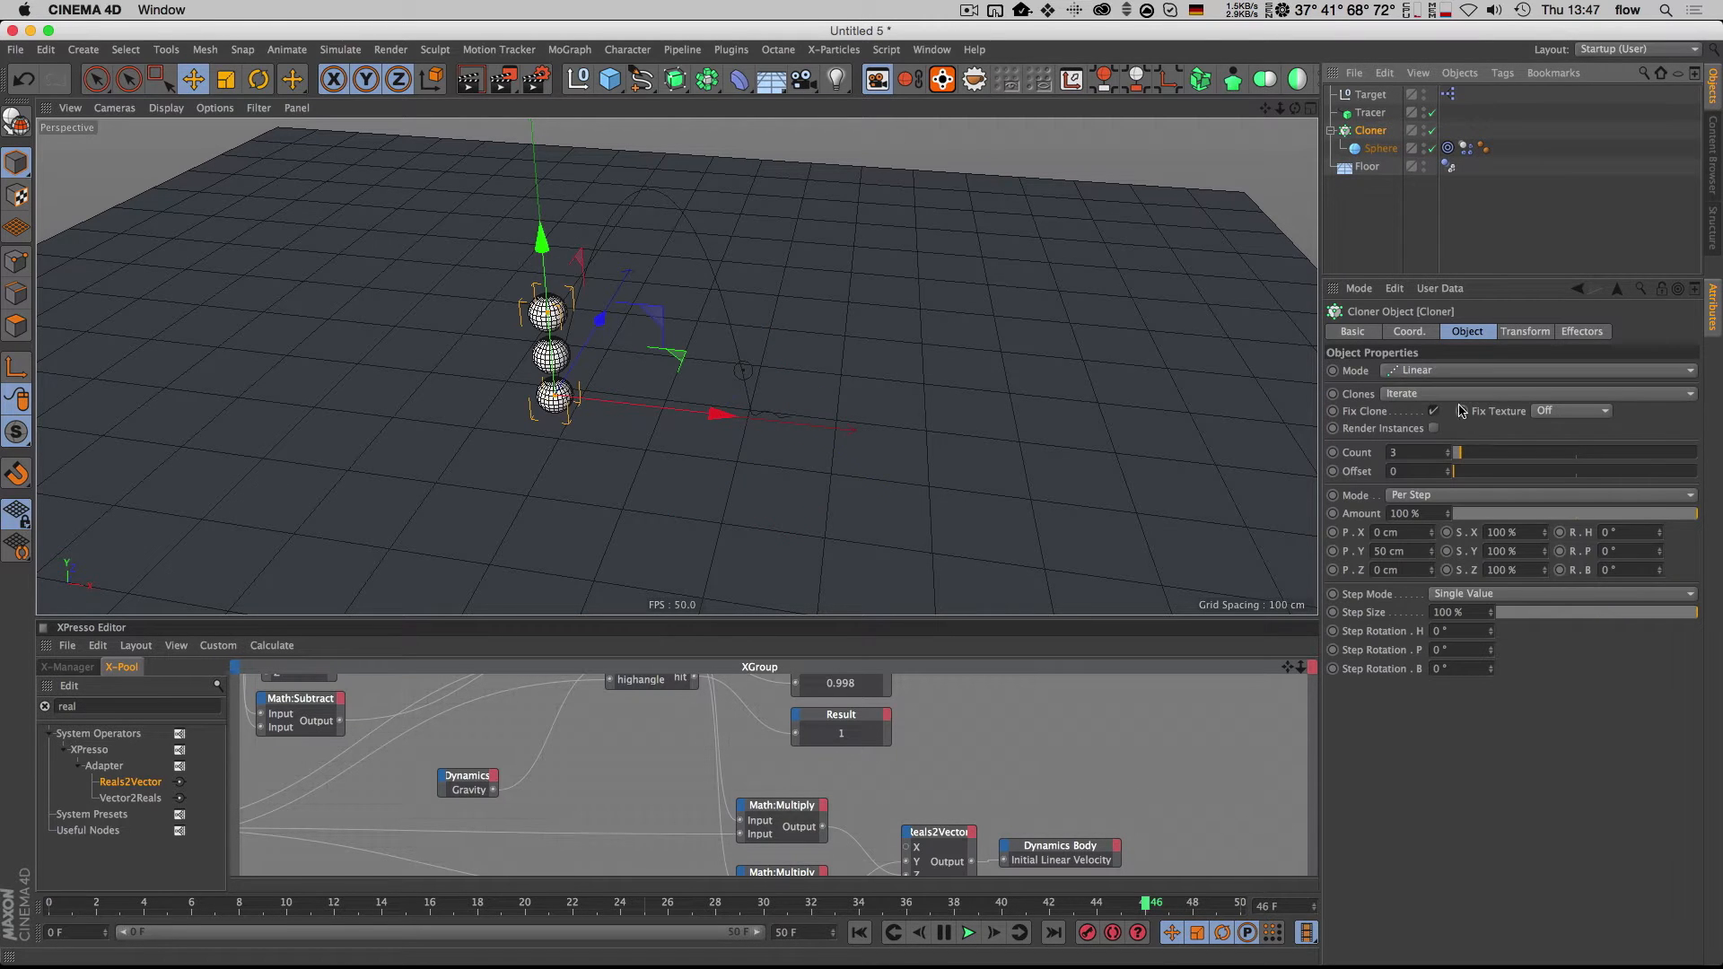
Step: Set the Cloner's mode to Grid Array with a Y count of 1
click(1427, 372)
click(1429, 445)
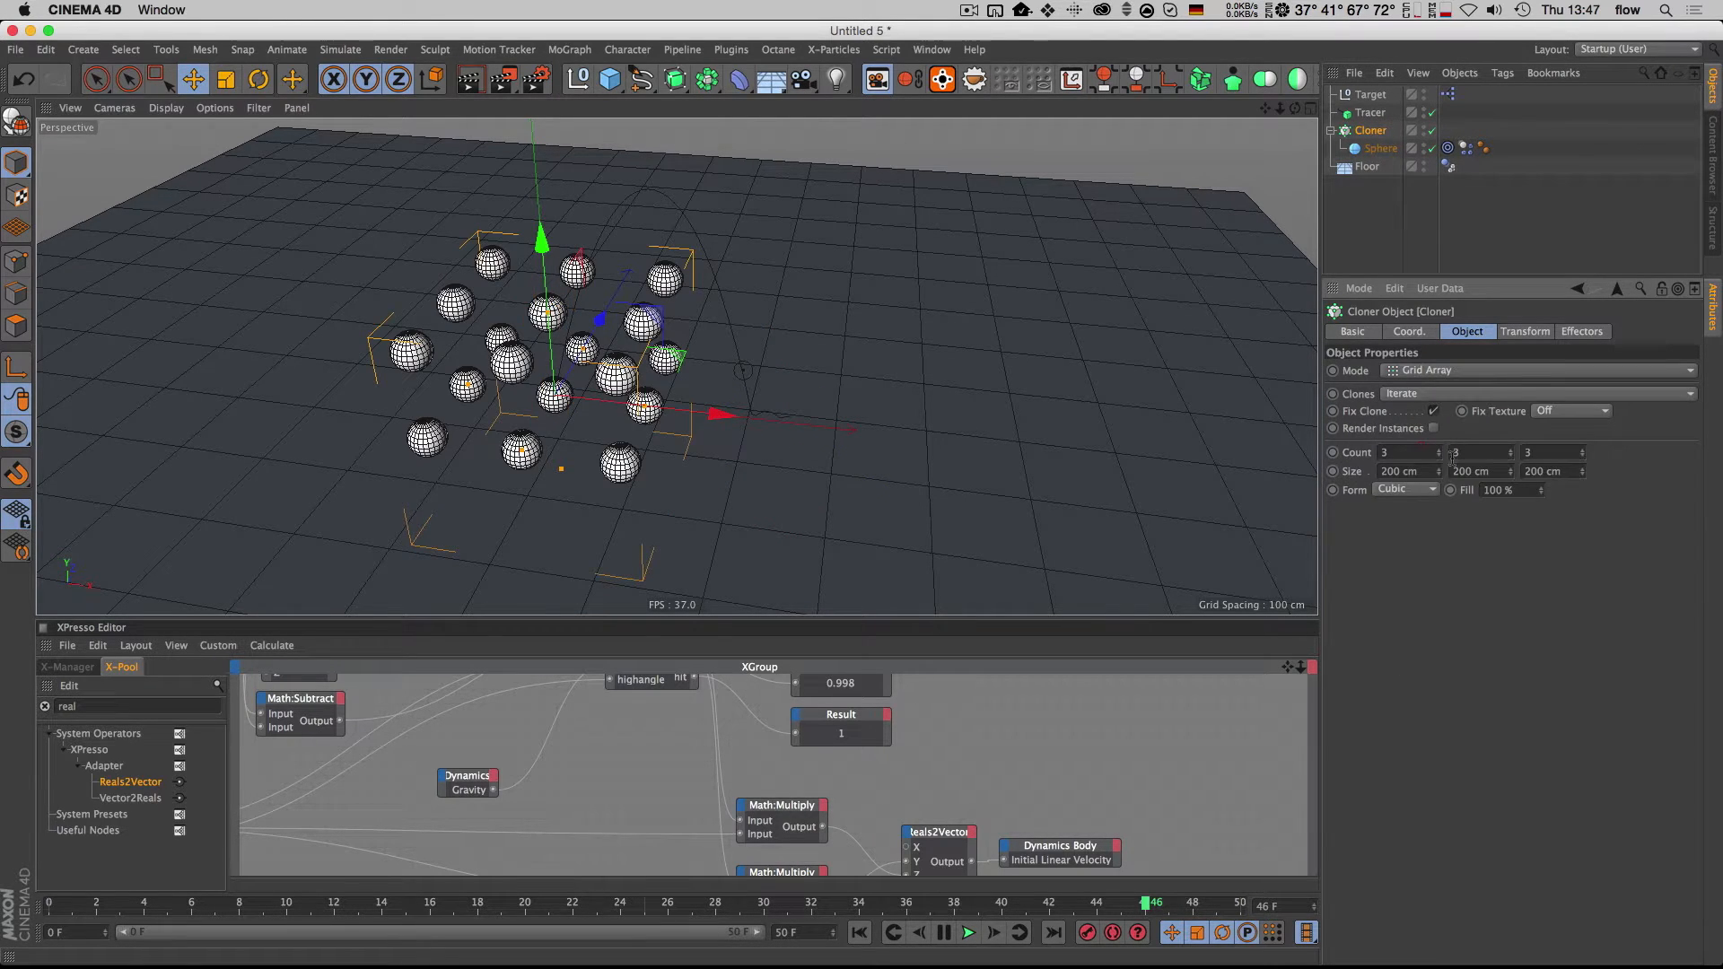
double_click(1454, 452)
text(1)
key(Return)
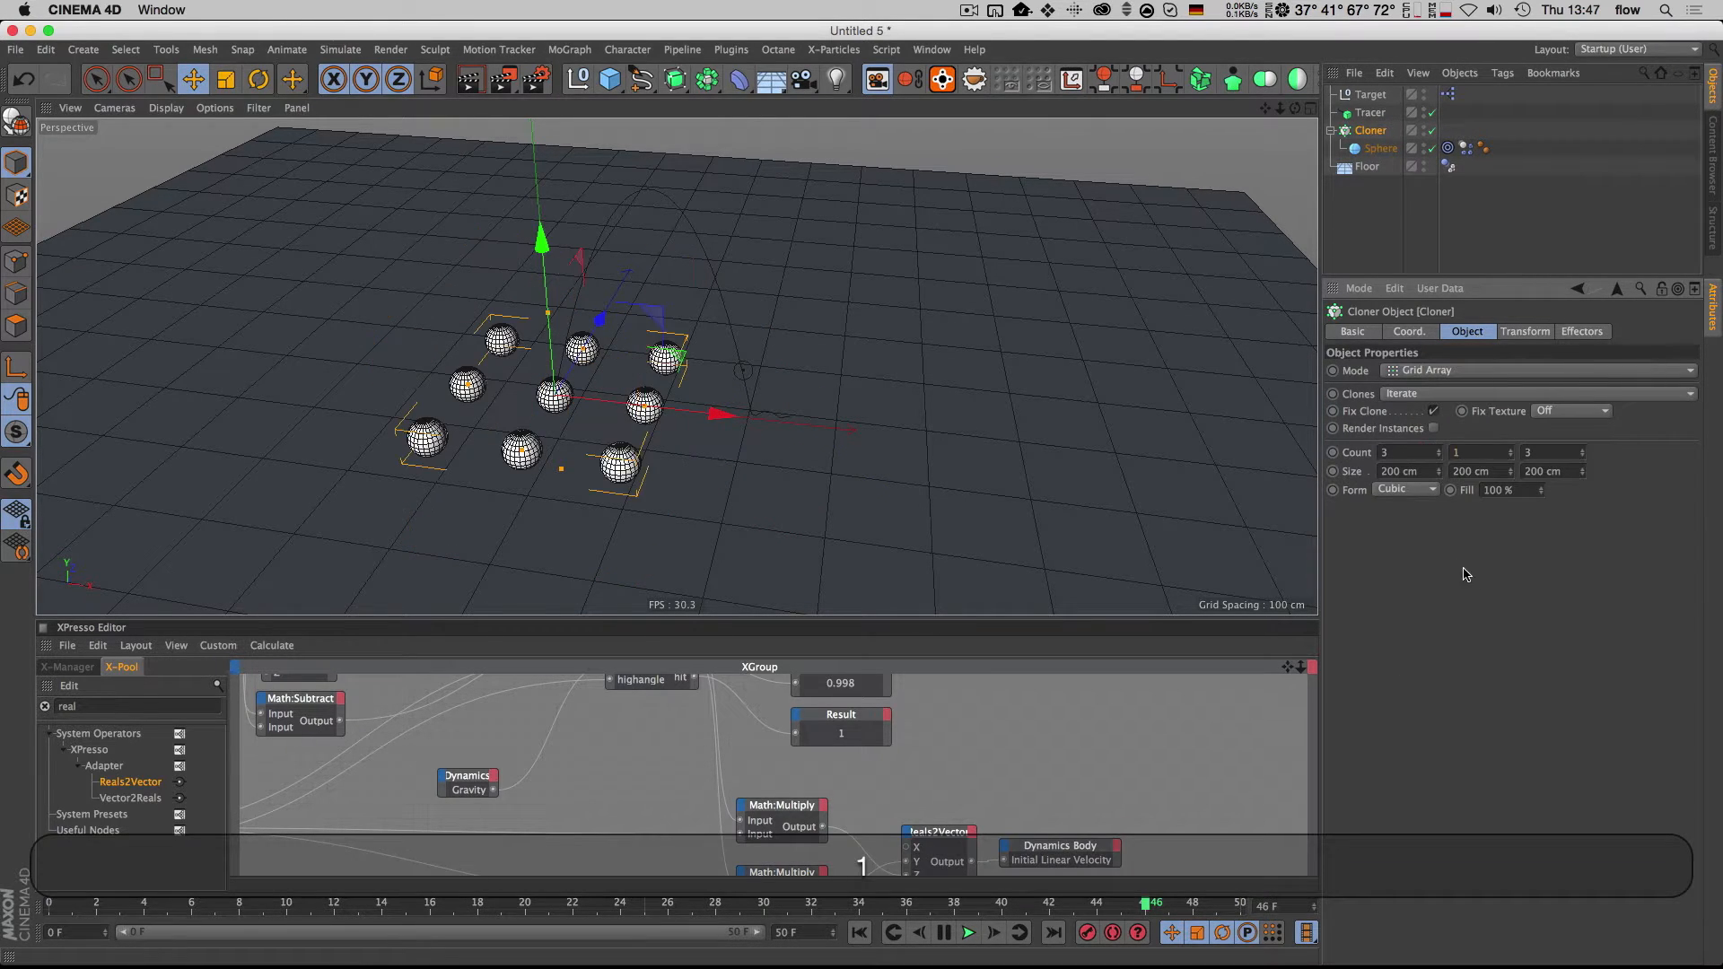
Step: Make the Cloner editable and expand its hierarchy, enlarging the object list to show all the spheres
click(1365, 133)
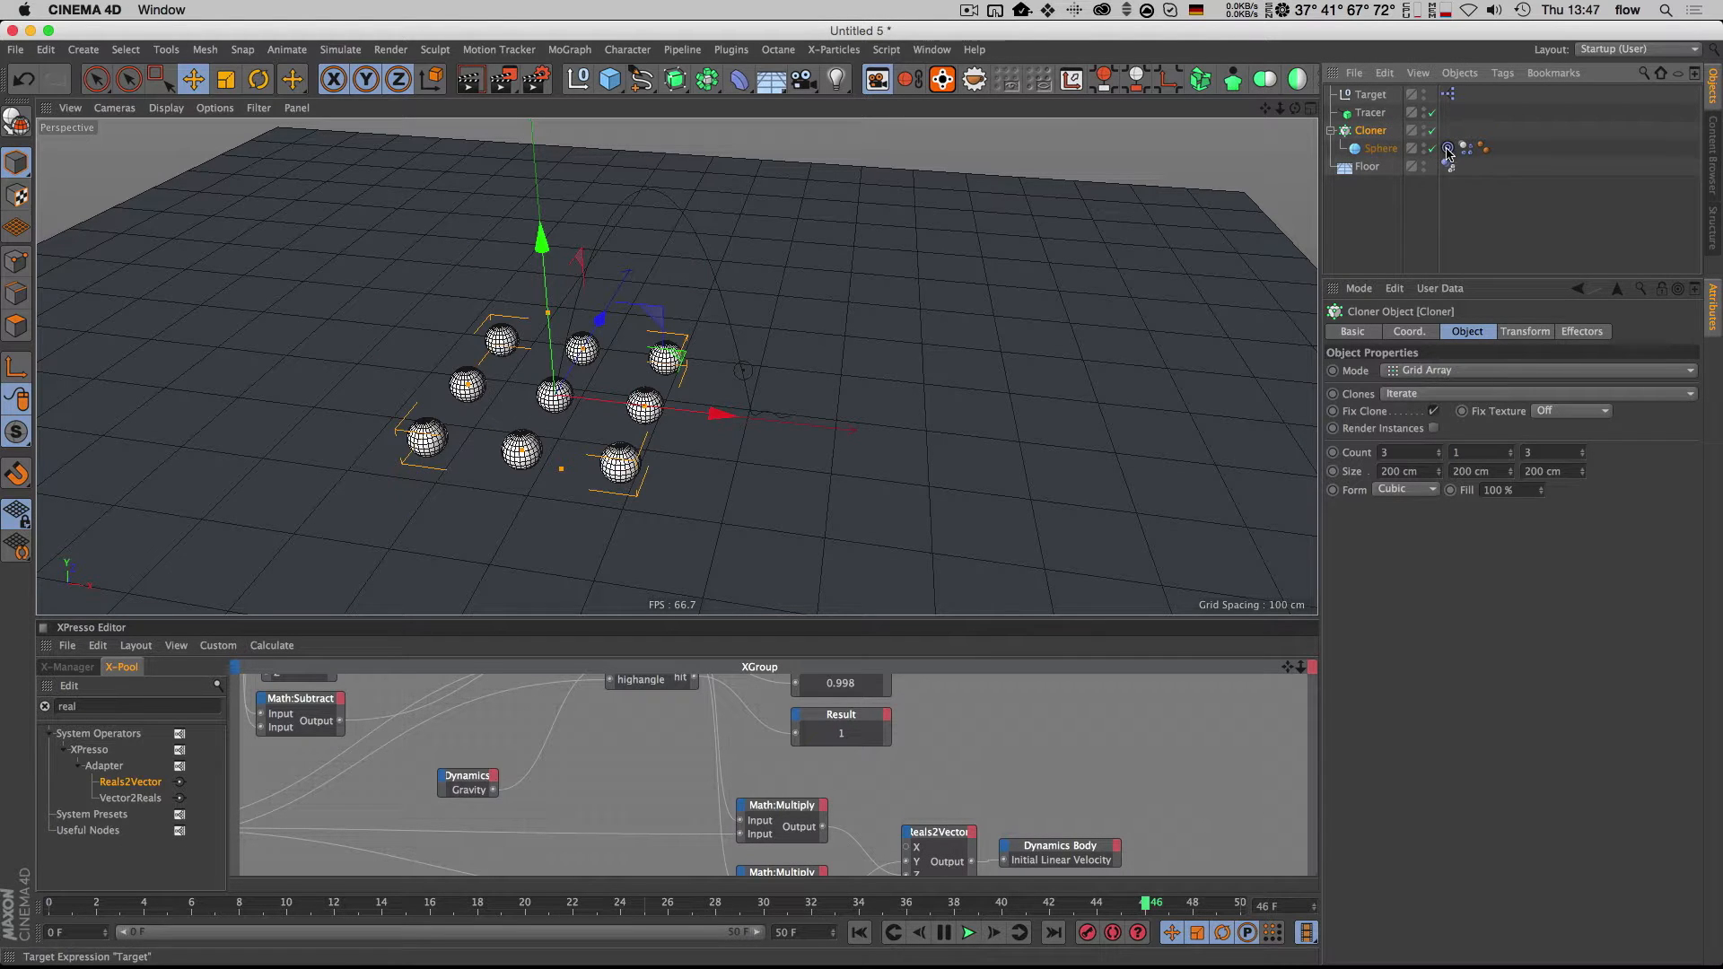
key(c)
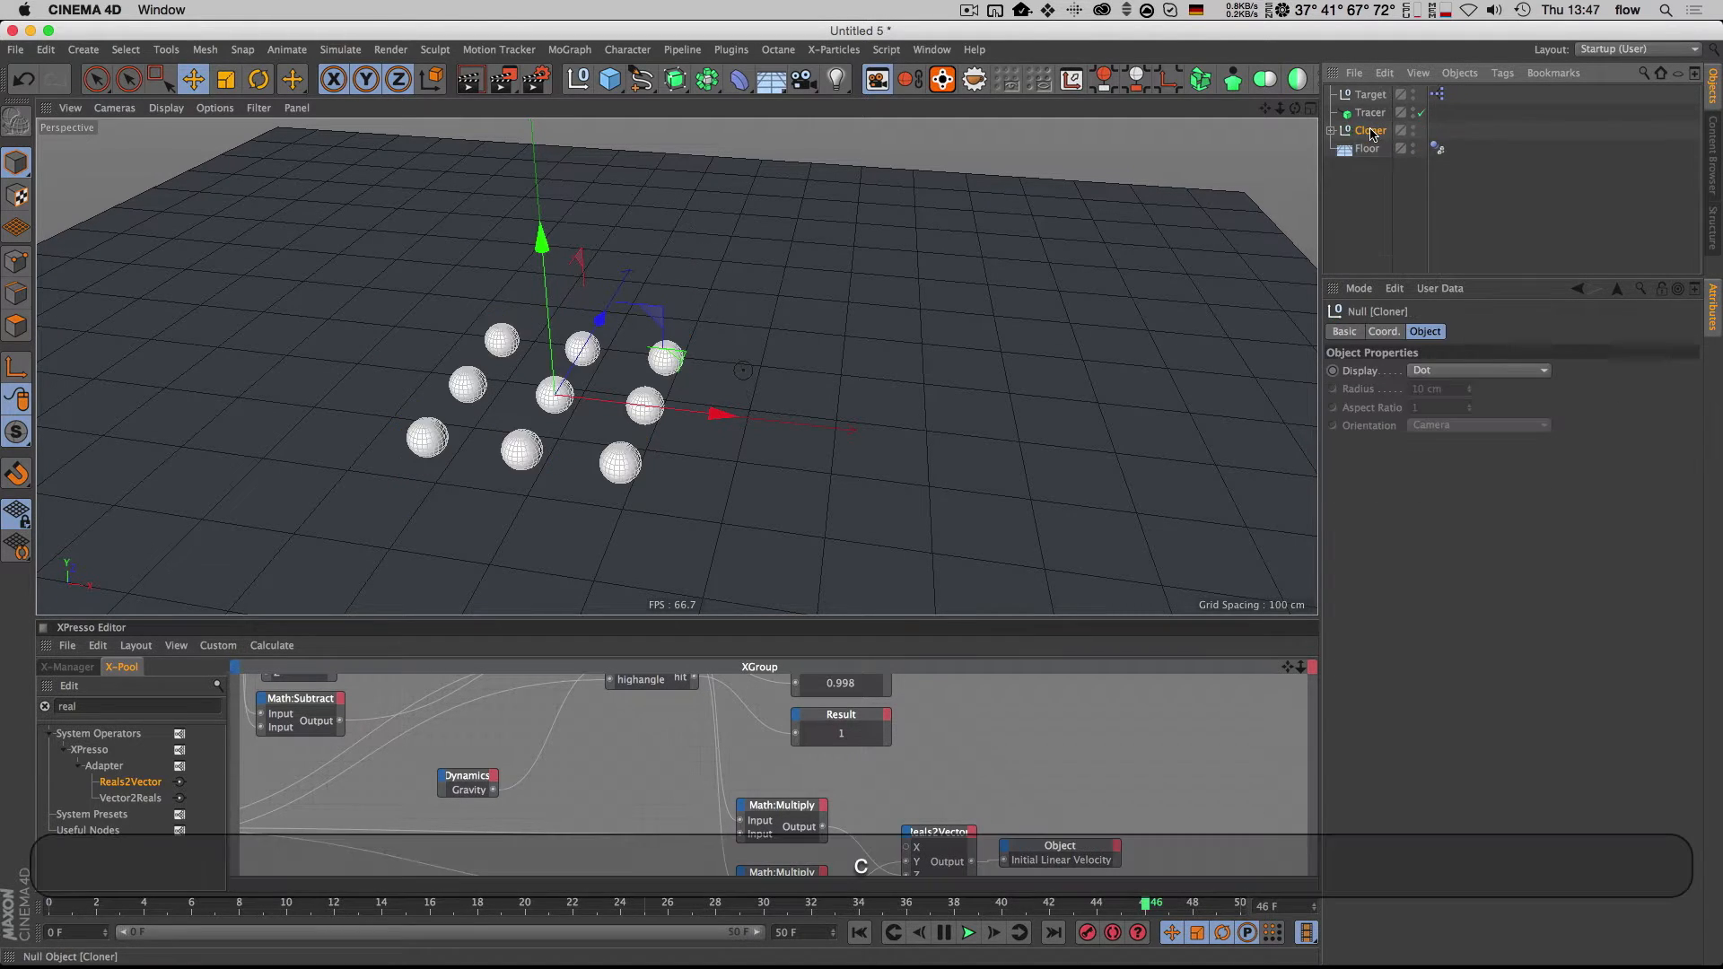
click(1331, 131)
drag(1416, 277, 1418, 531)
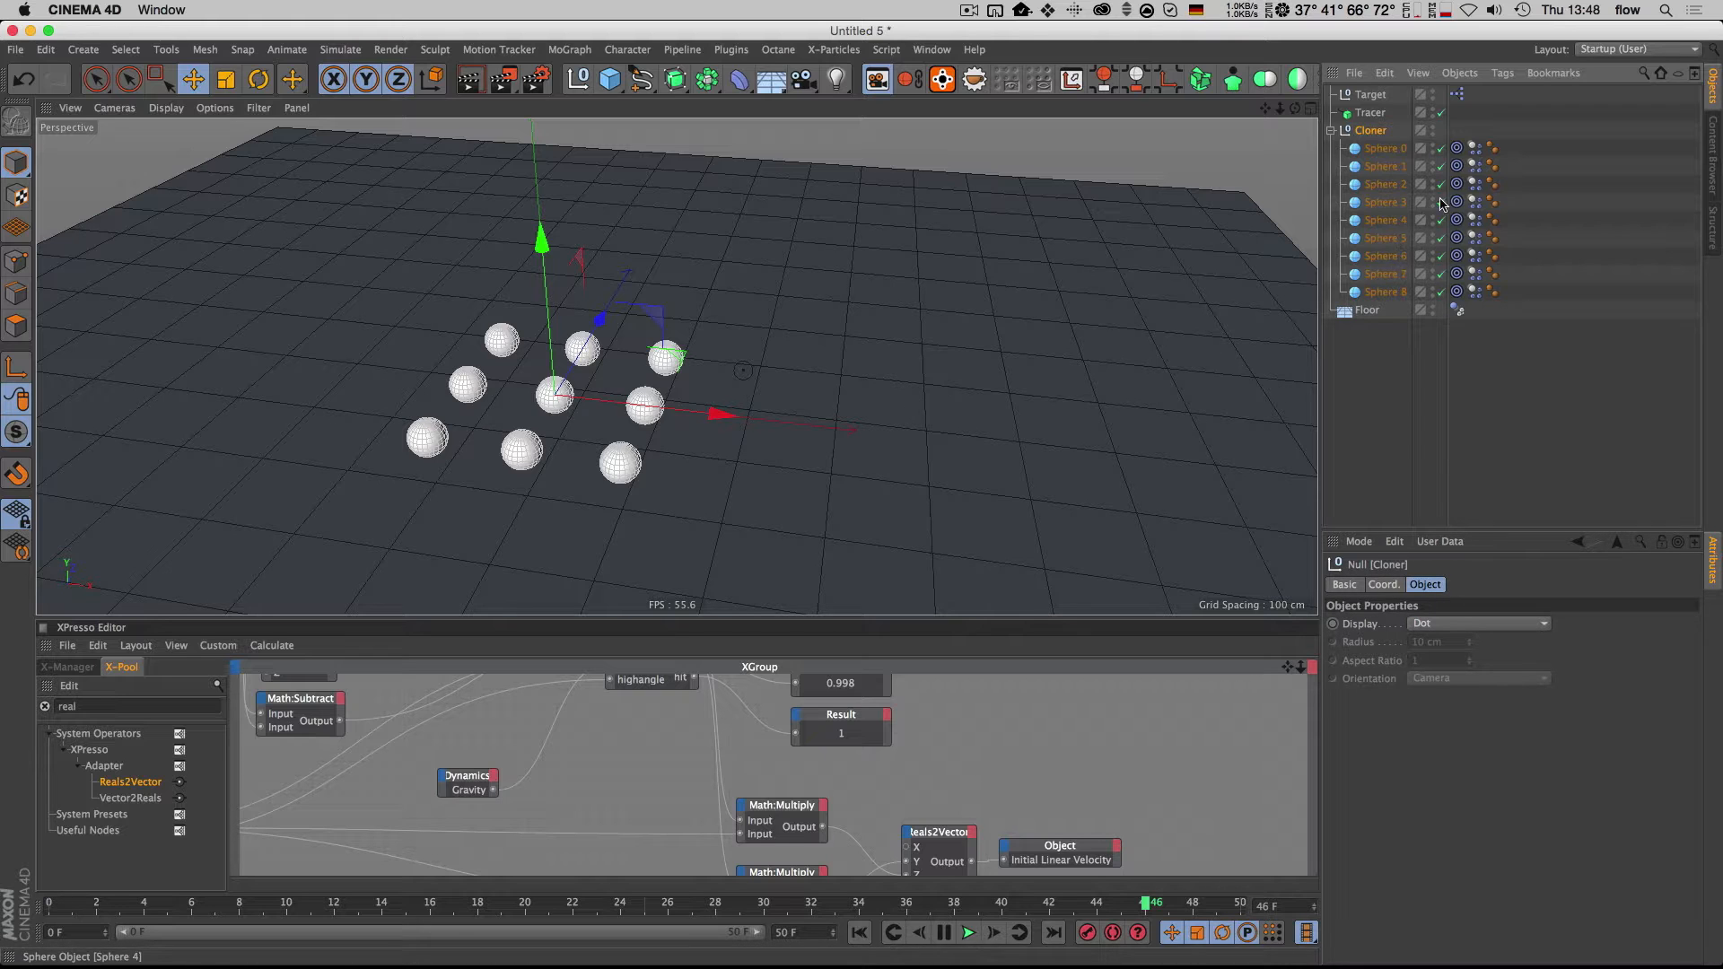
Step: Delete the Target expression tags from Sphere 0 through Sphere 8
click(1475, 148)
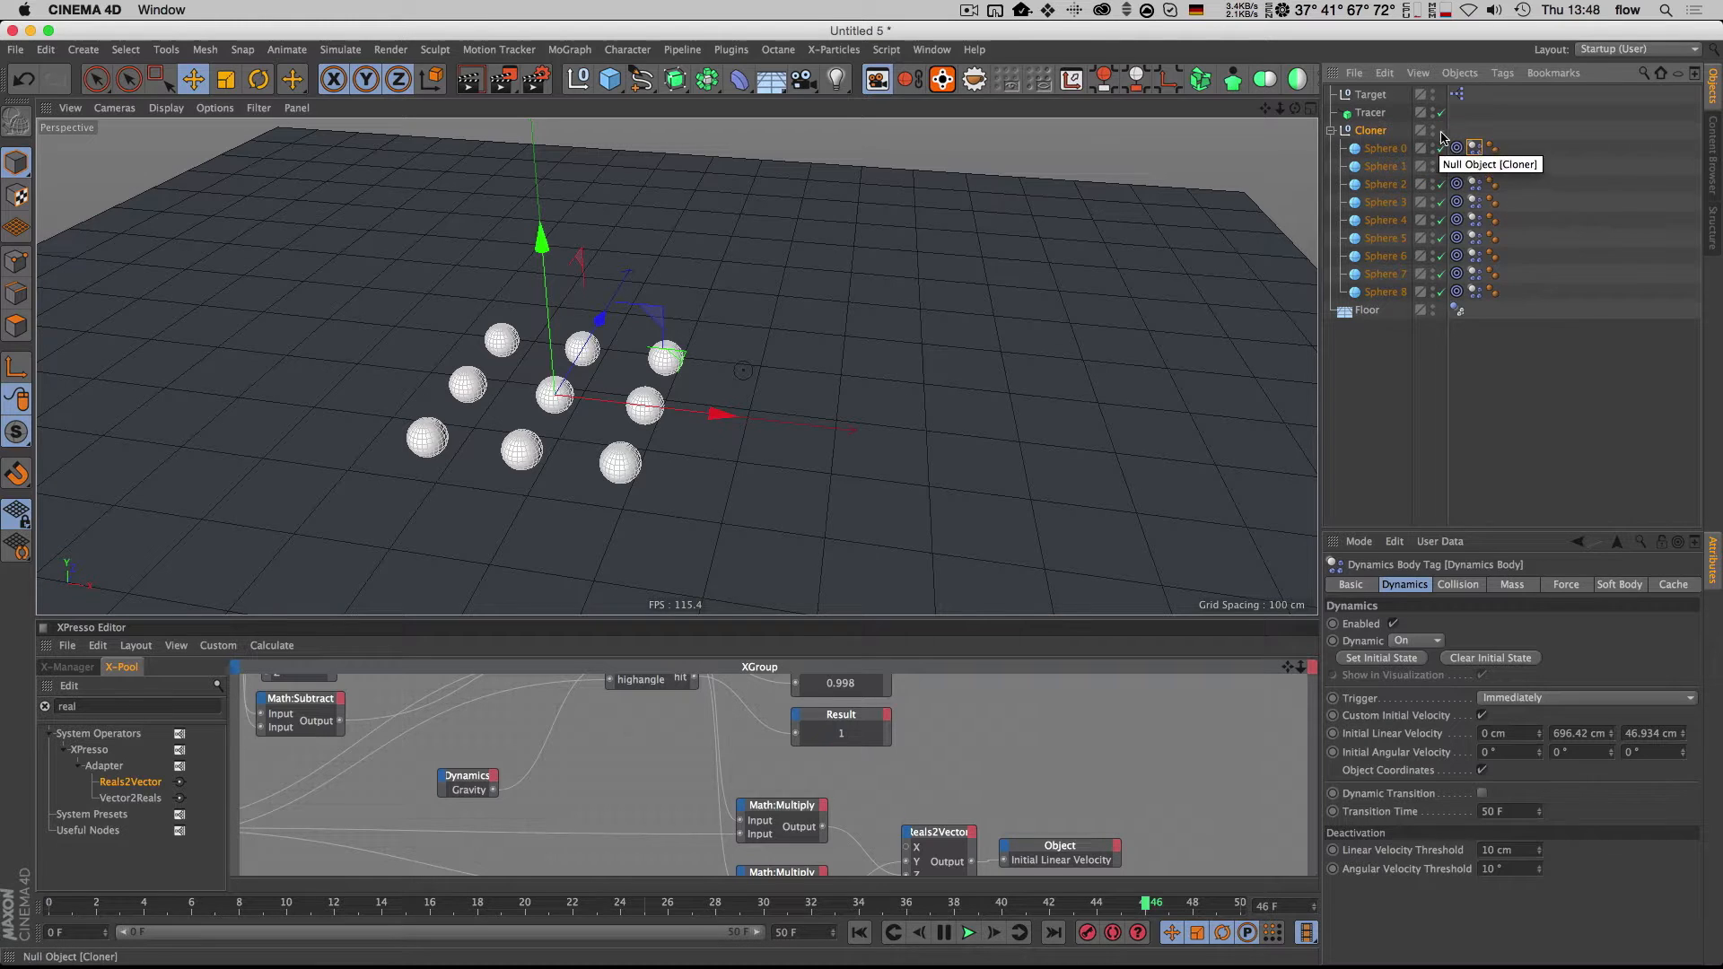
drag(1456, 147, 1457, 293)
key(BackSpace)
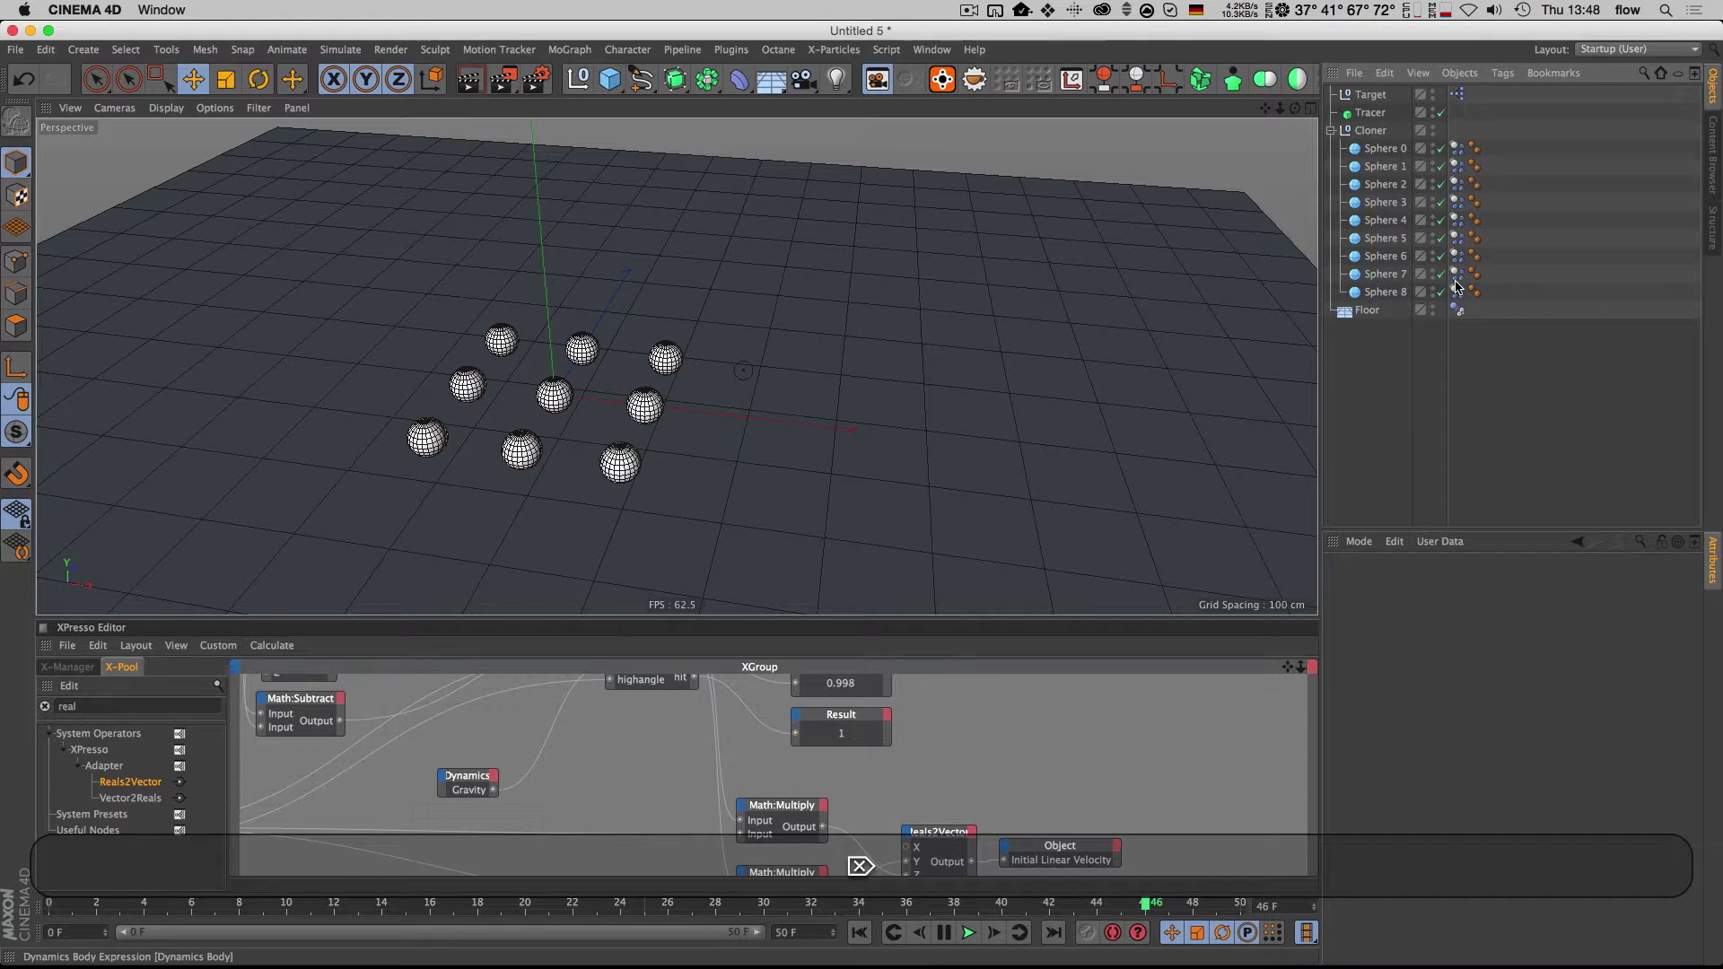
Step: Put the spheres under a new Fracture object and delete the ungrouped Cloner null
click(1371, 130)
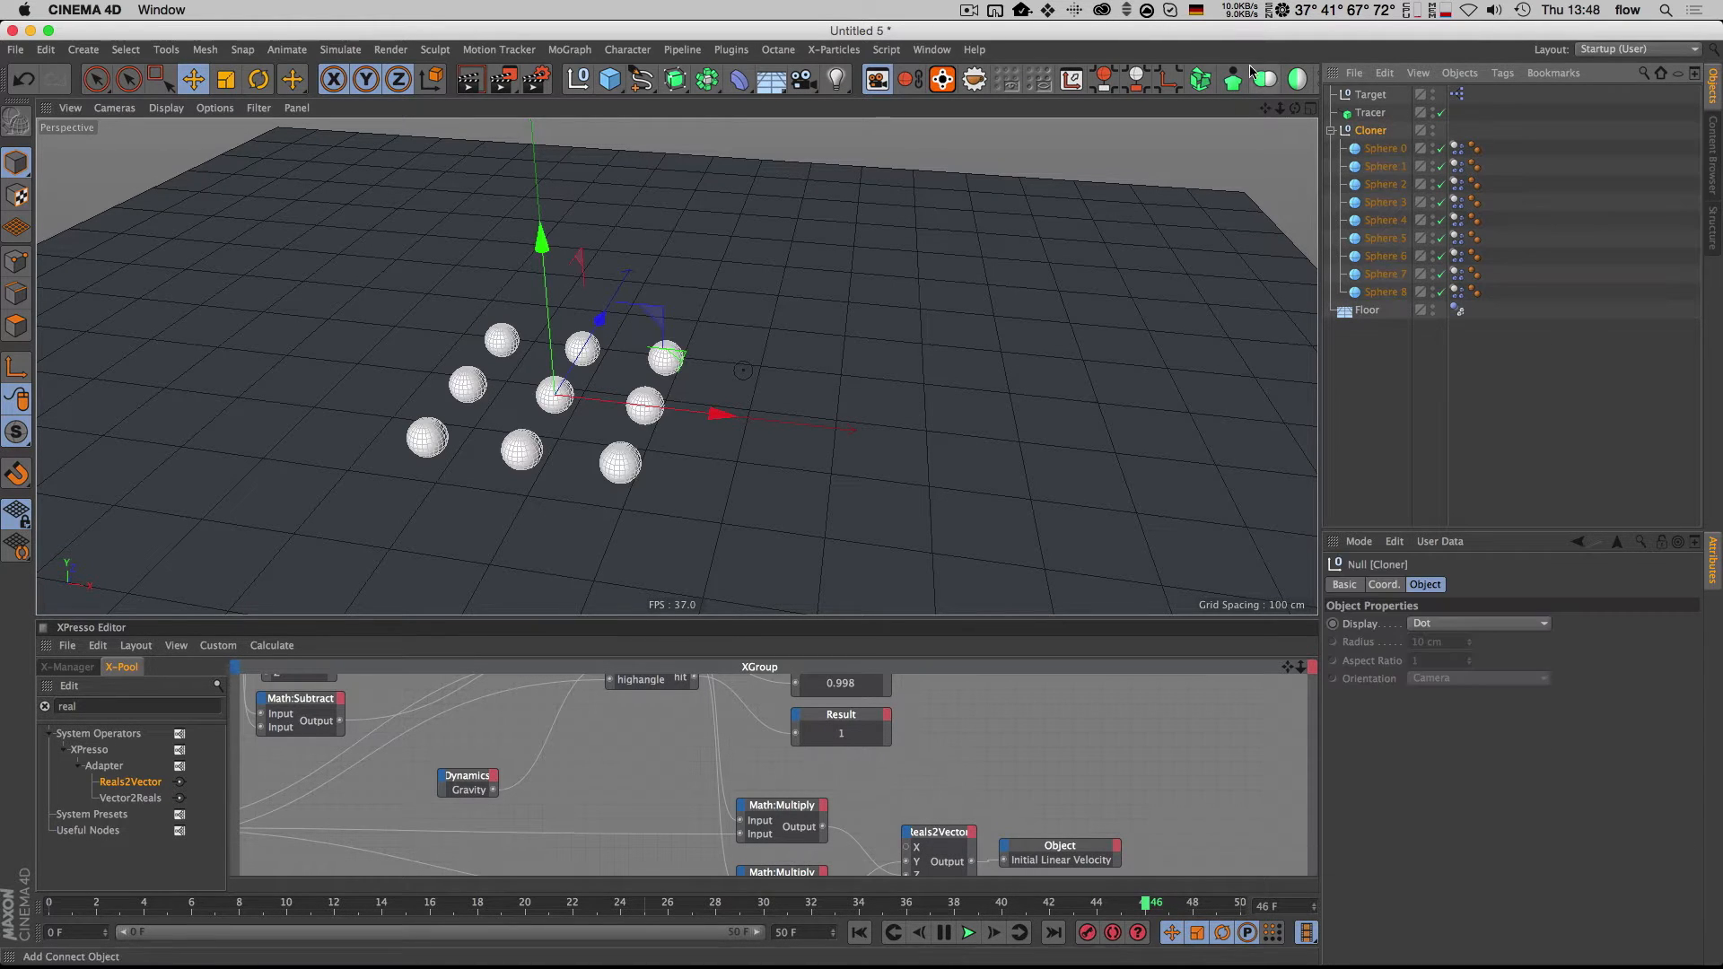
alt+click(1201, 80)
click(1381, 149)
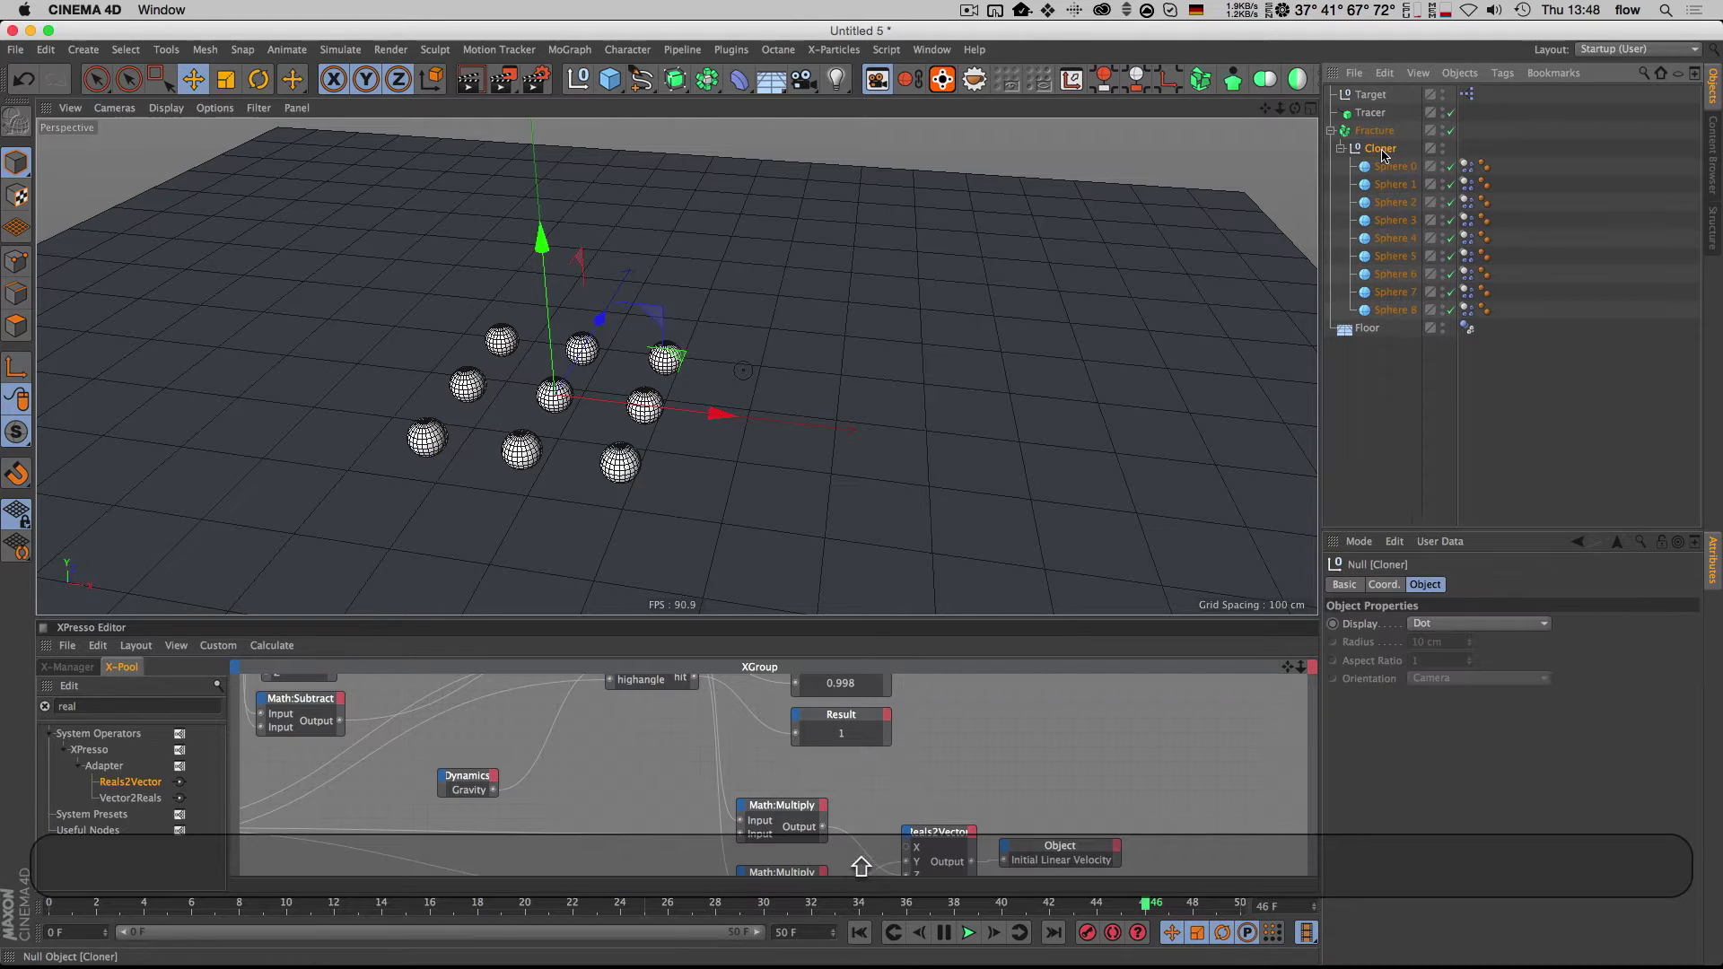
key(shift+g)
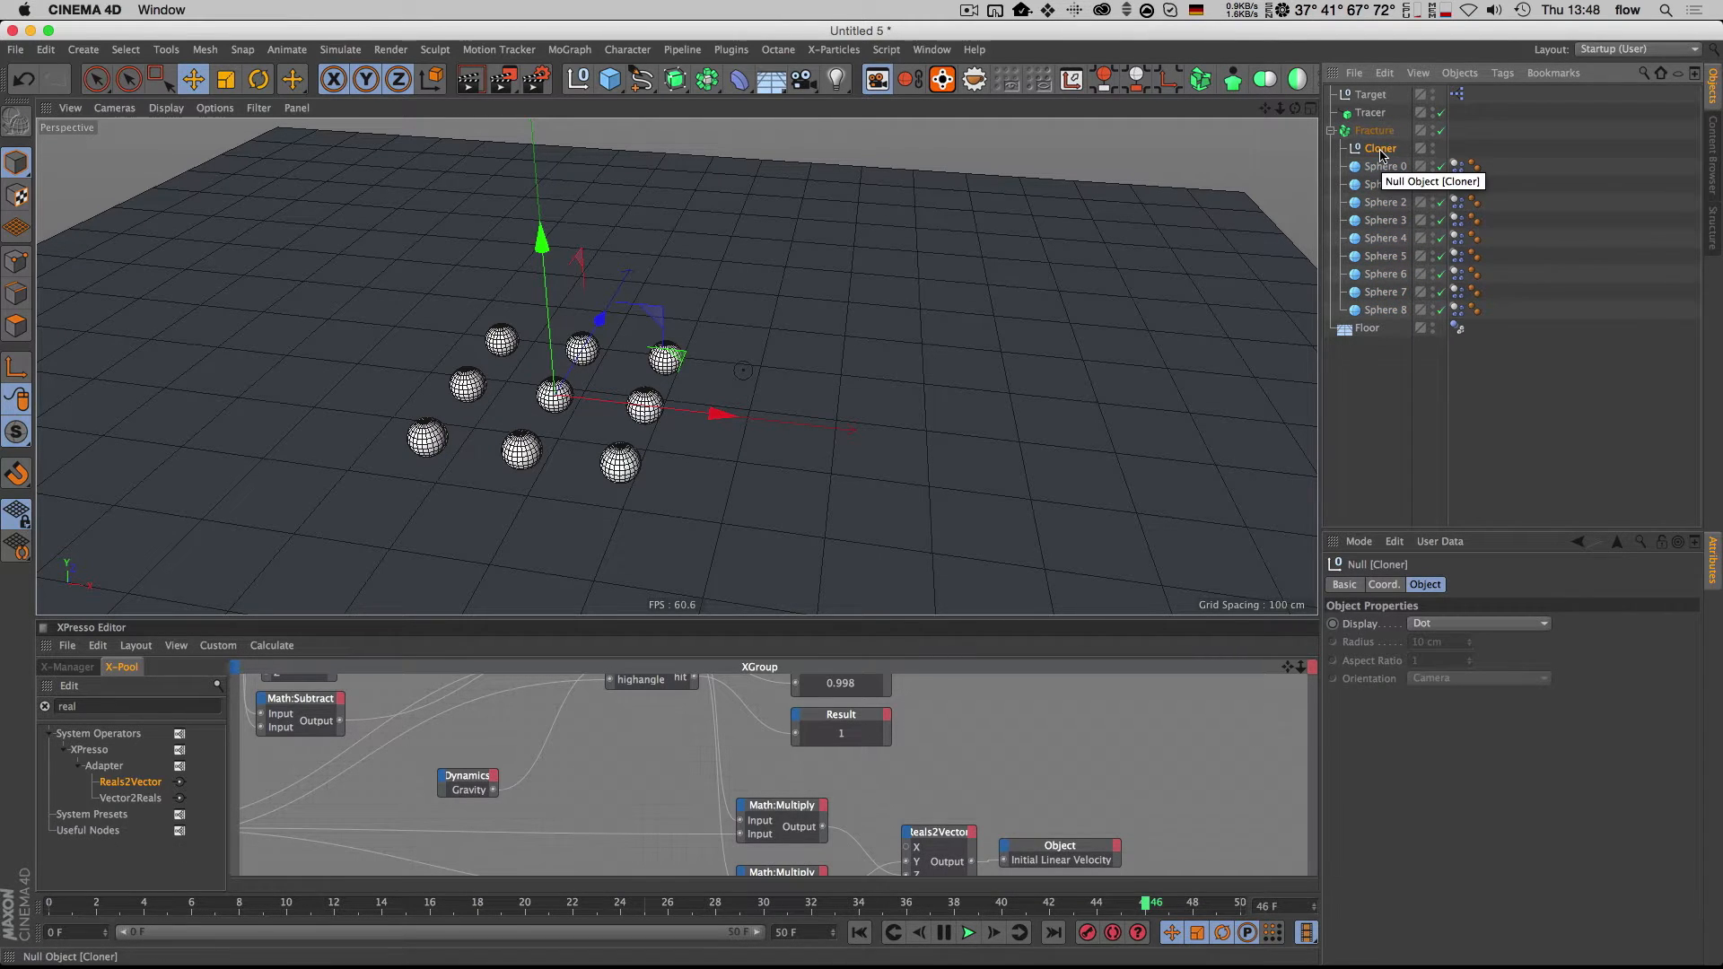
key(BackSpace)
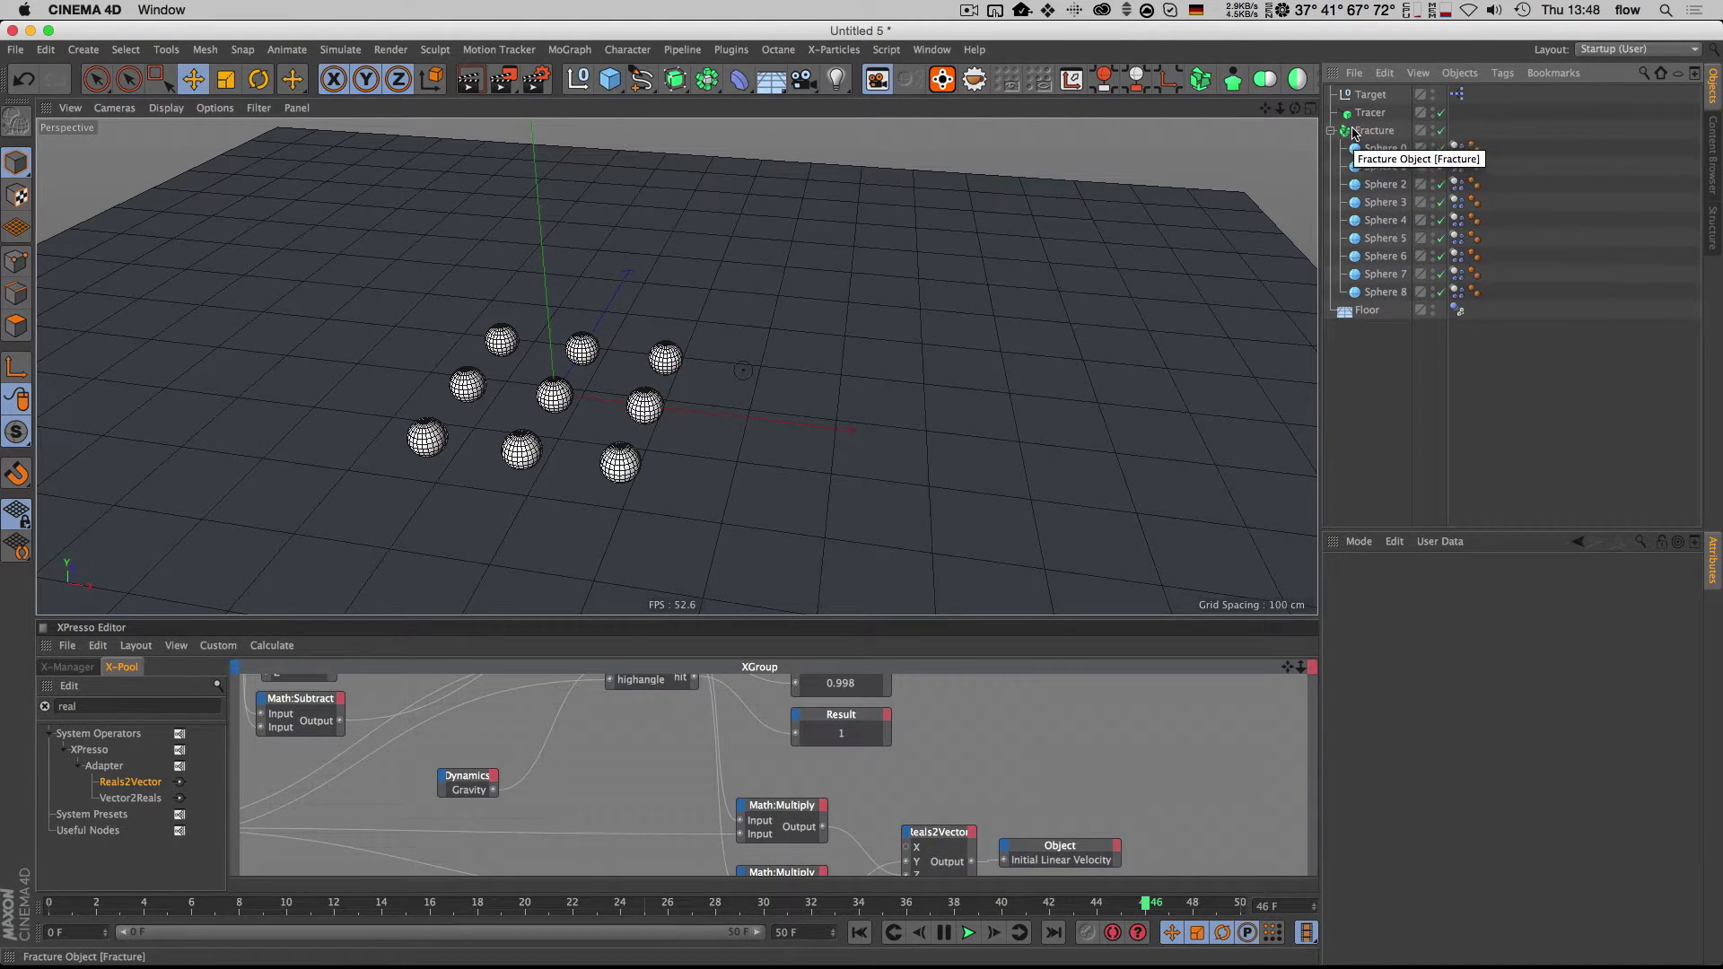
click(1360, 133)
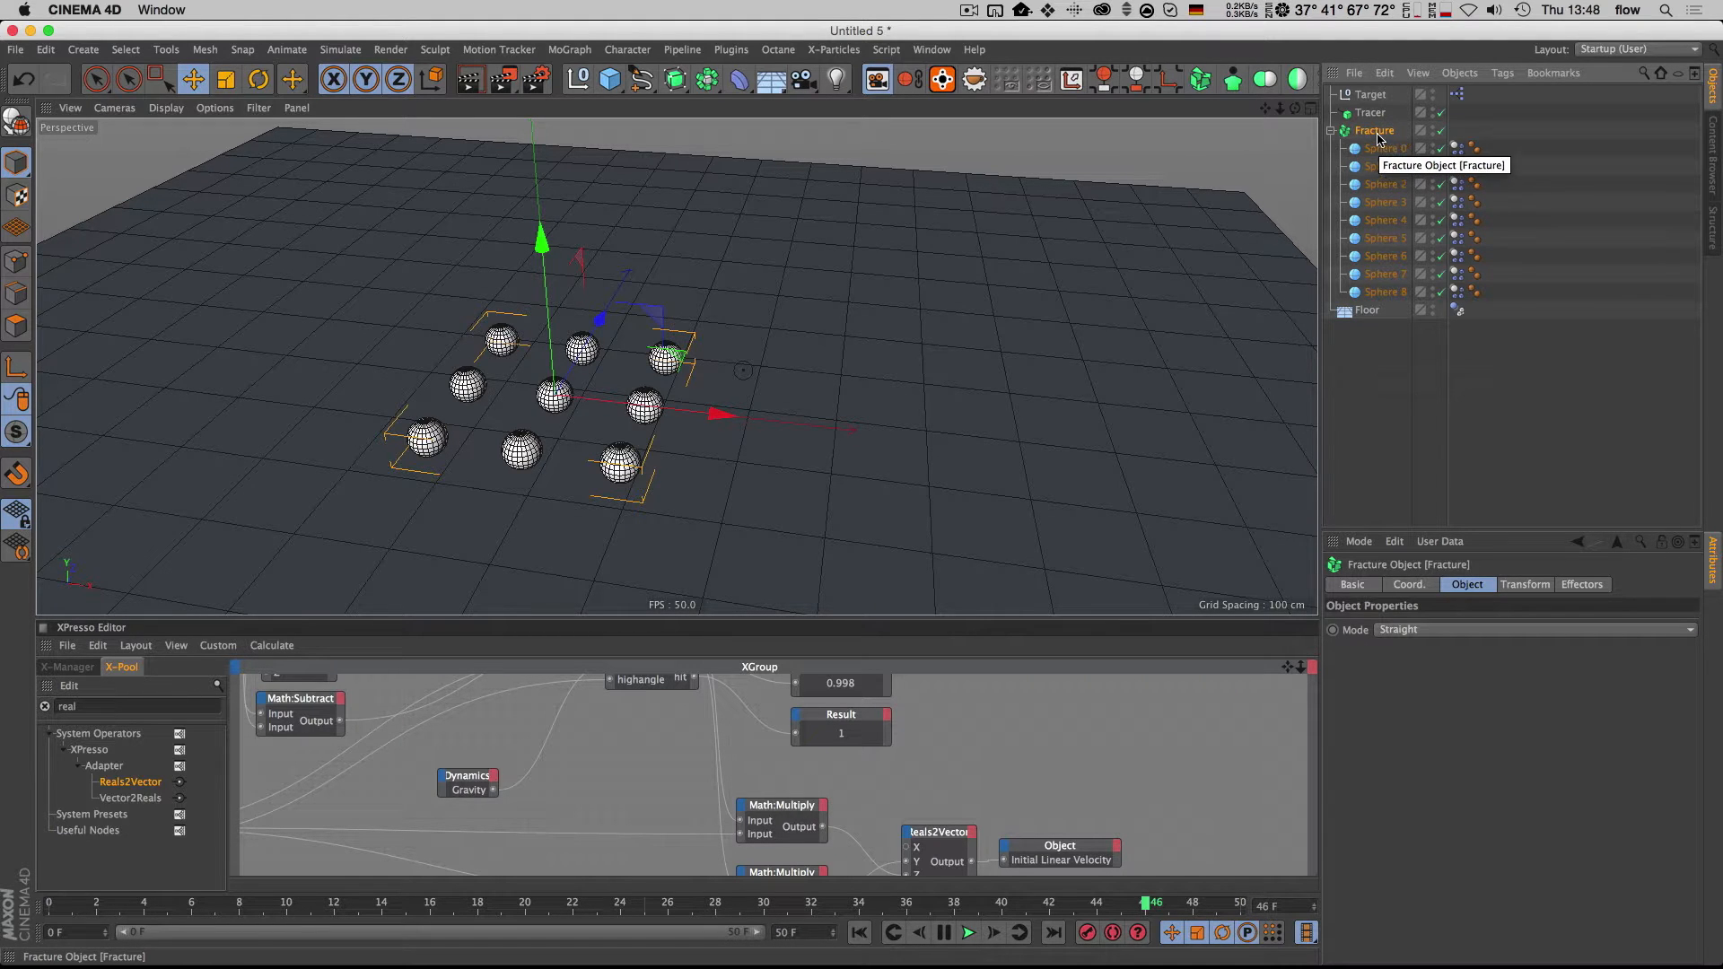
key(1)
drag(645, 407, 742, 418)
key(3)
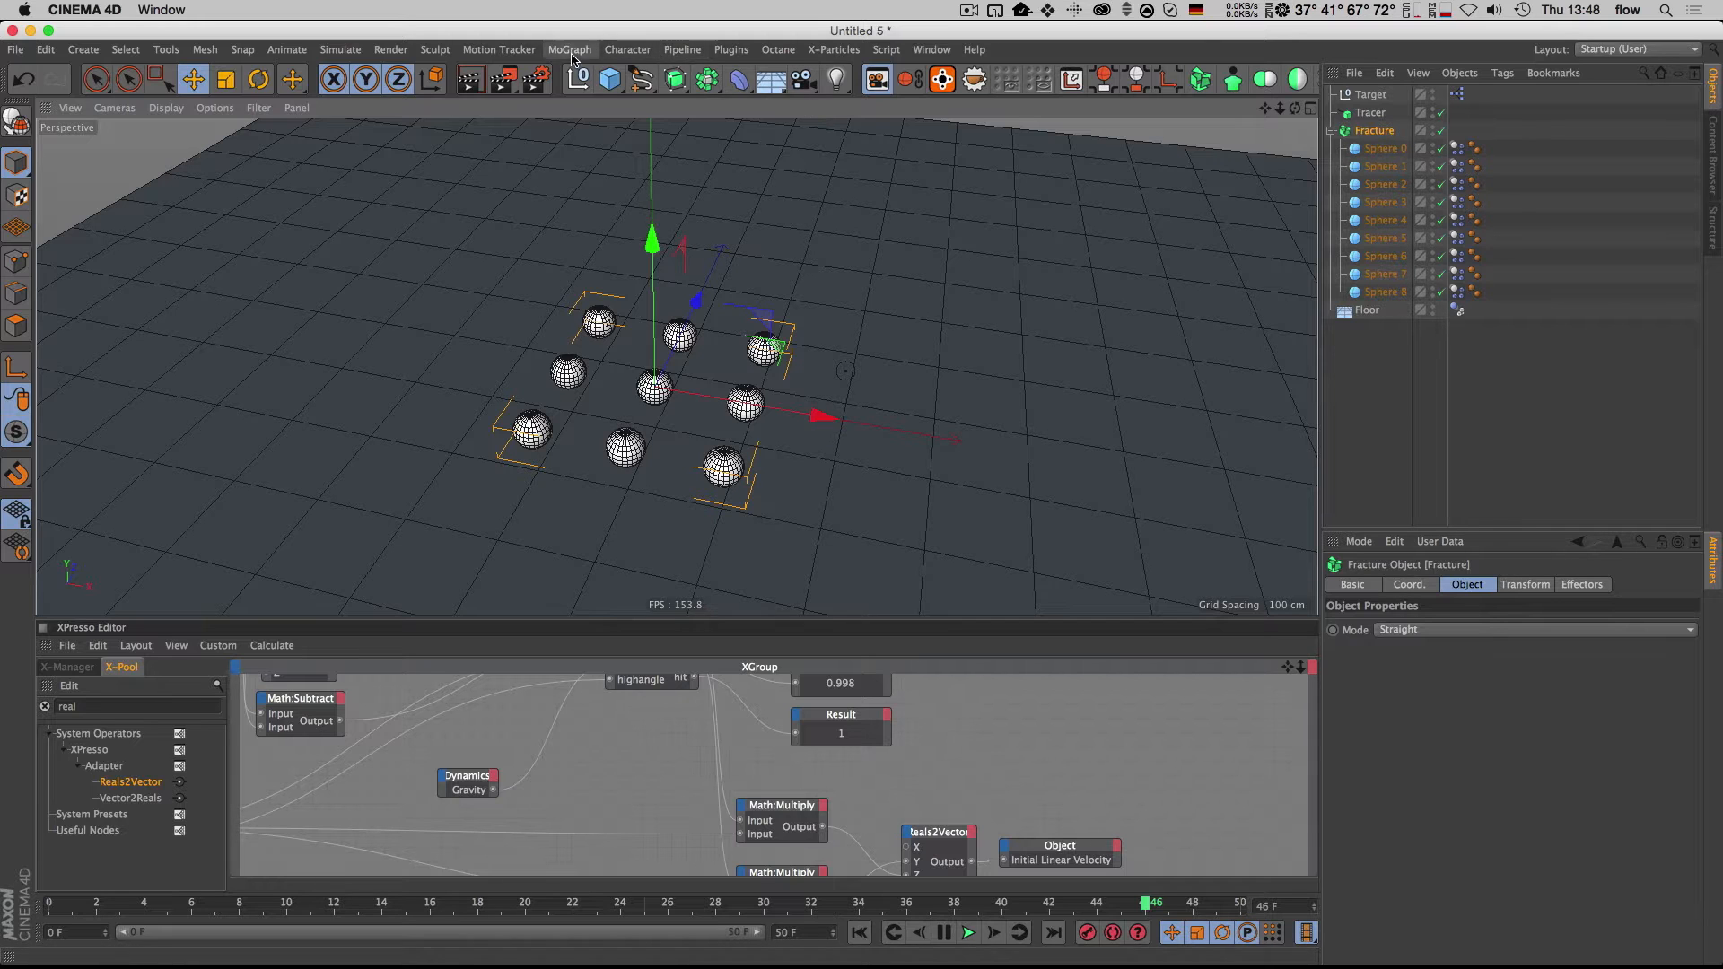
key(1)
key(2)
mouse_move(652, 360)
mouse_down()
mouse_move(629, 359)
mouse_move(646, 378)
mouse_up()
key(1)
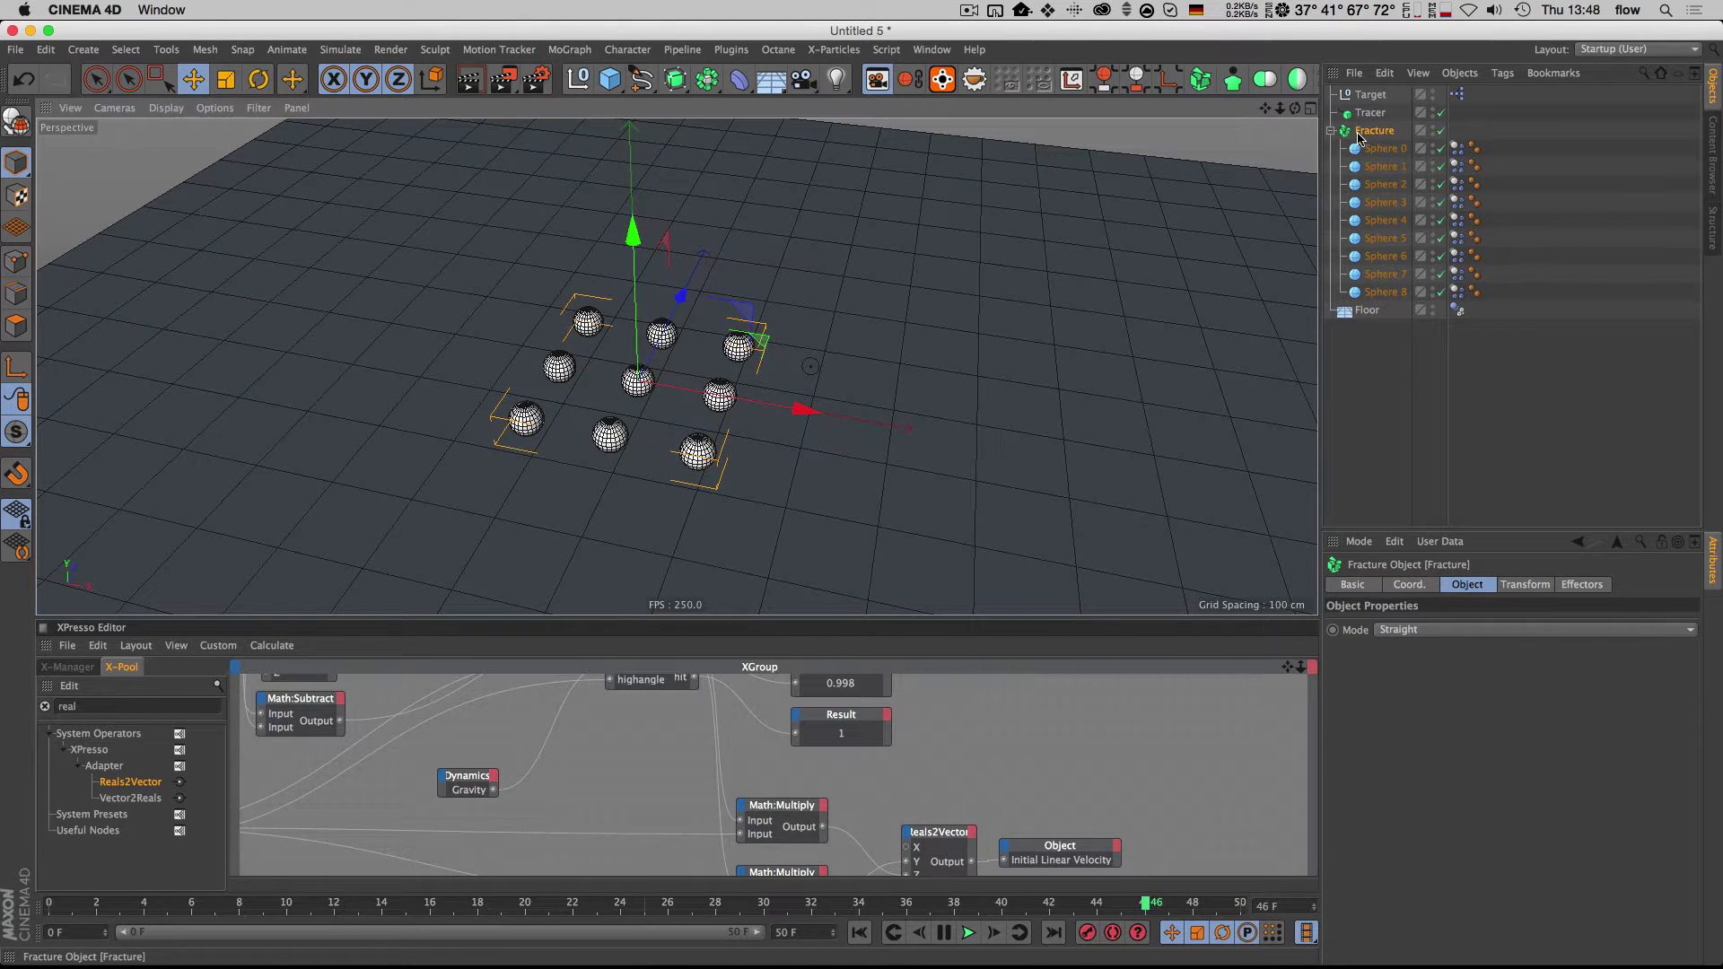
Step: Add a Matrix object in Radial mode with a count of 9
click(572, 51)
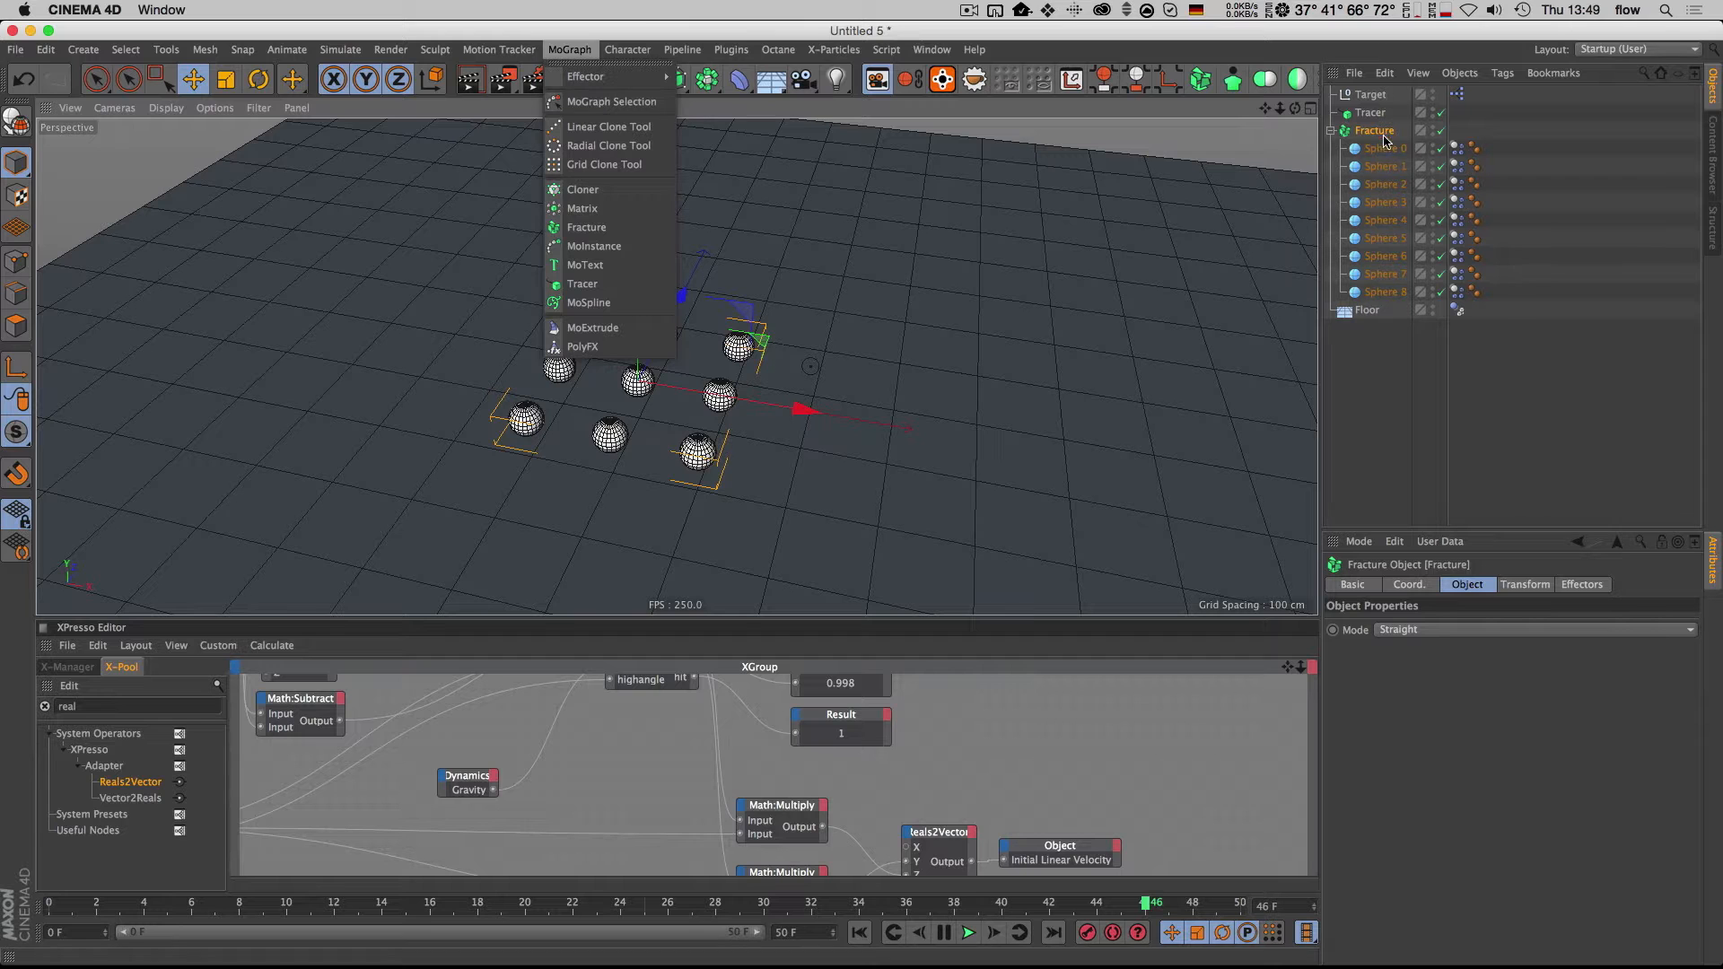
click(597, 208)
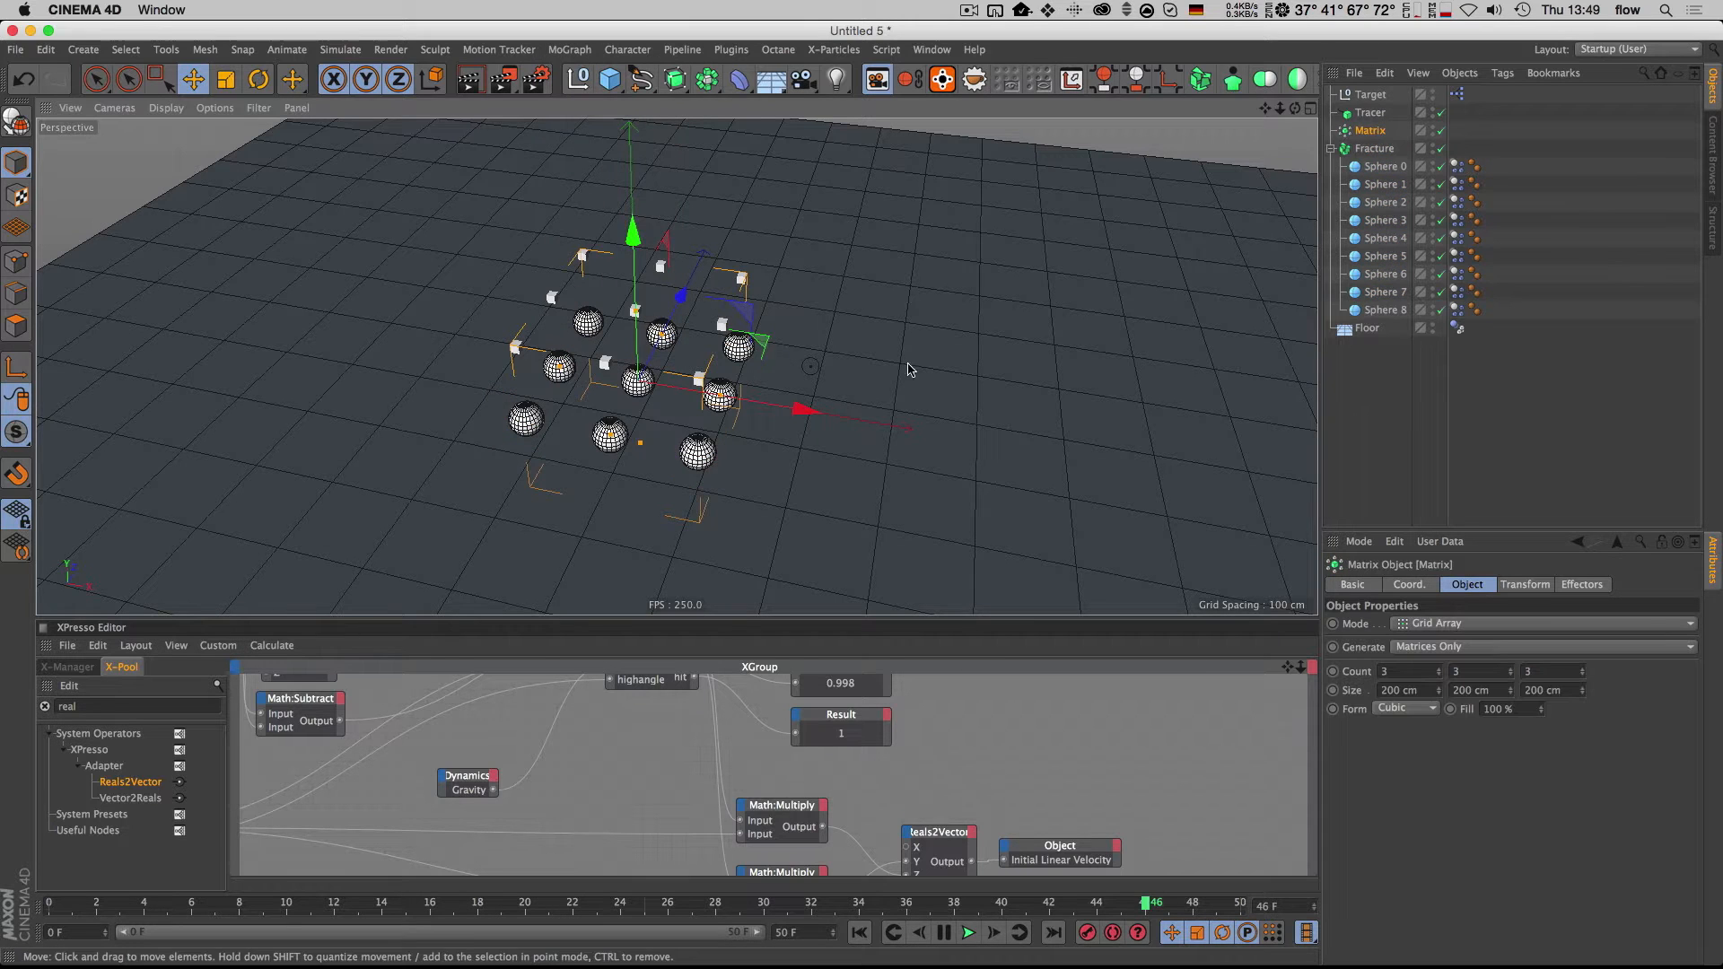
click(1446, 626)
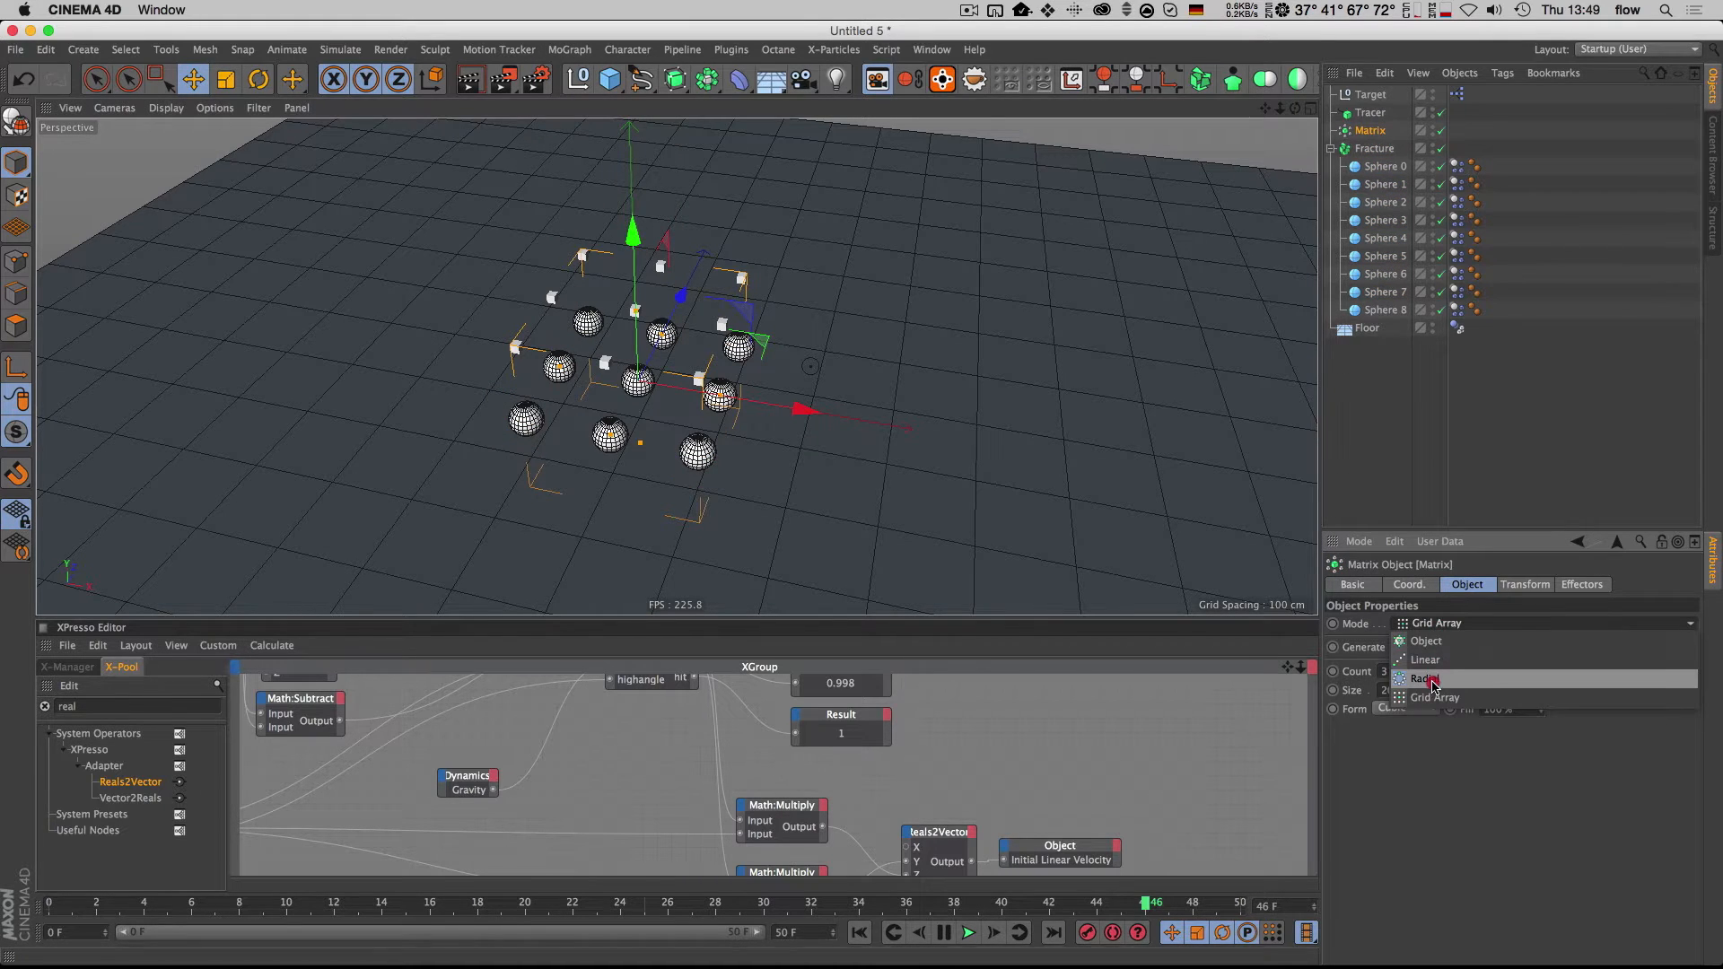
click(1427, 679)
text(9)
key(Return)
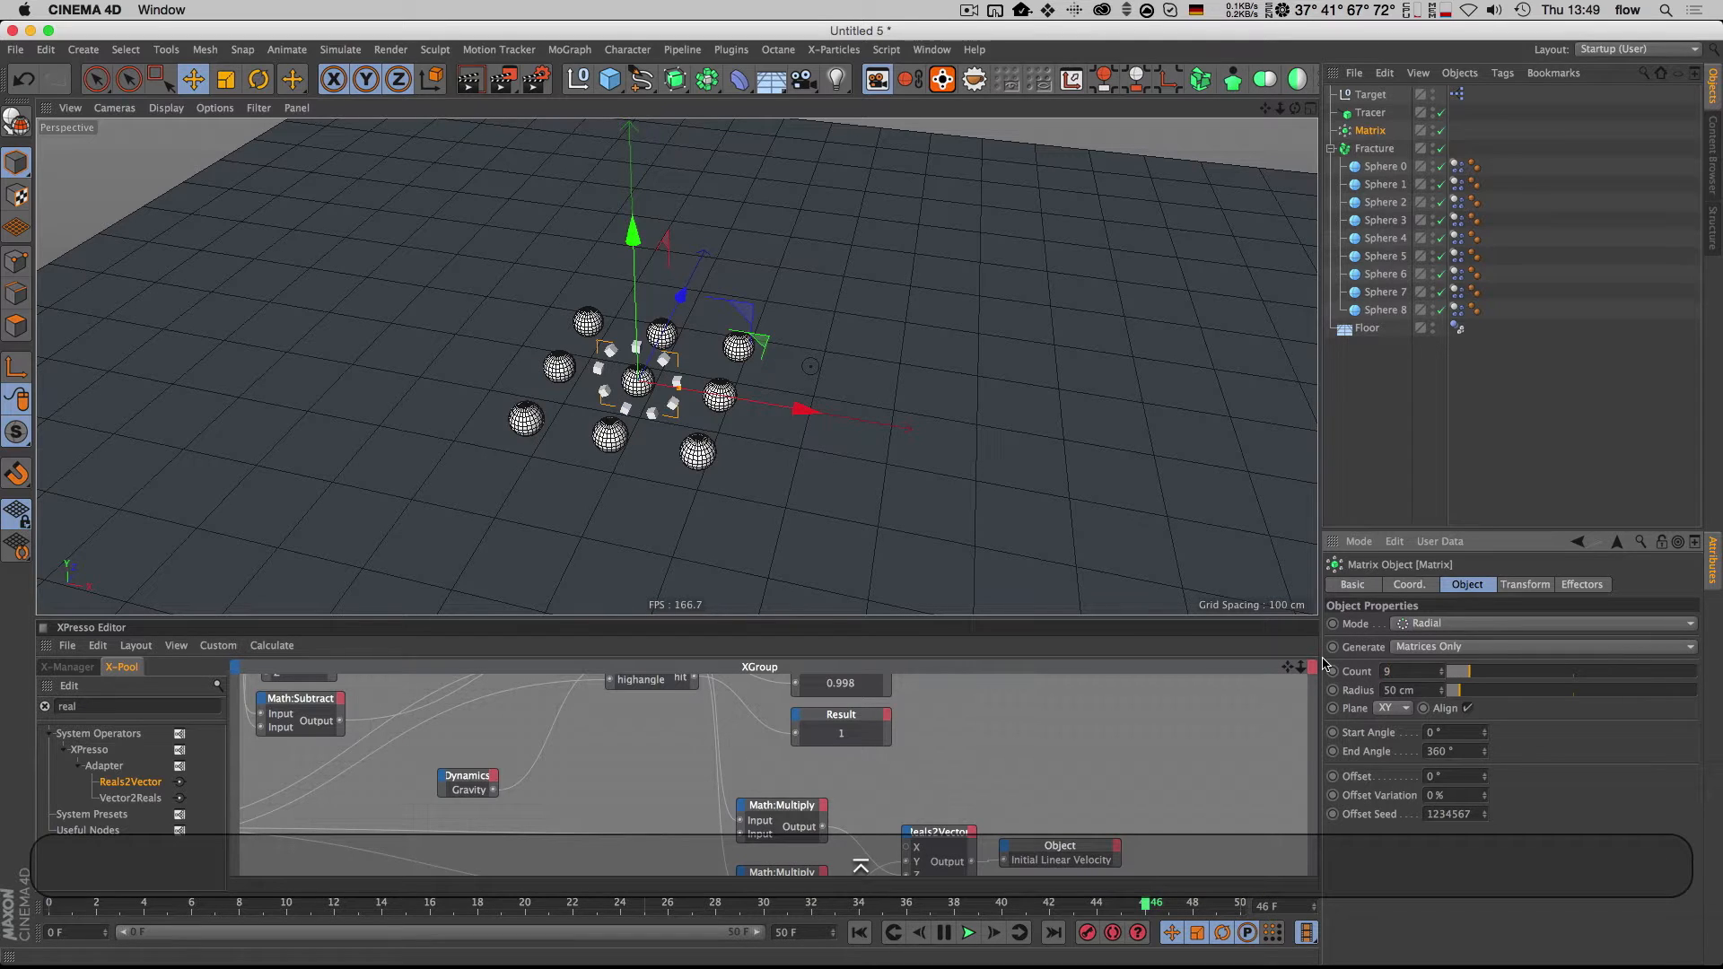
Step: Set the Matrix's plane to XZ and enlarge its radius to about 322 cm
click(1396, 709)
click(1409, 752)
drag(1463, 693, 1530, 693)
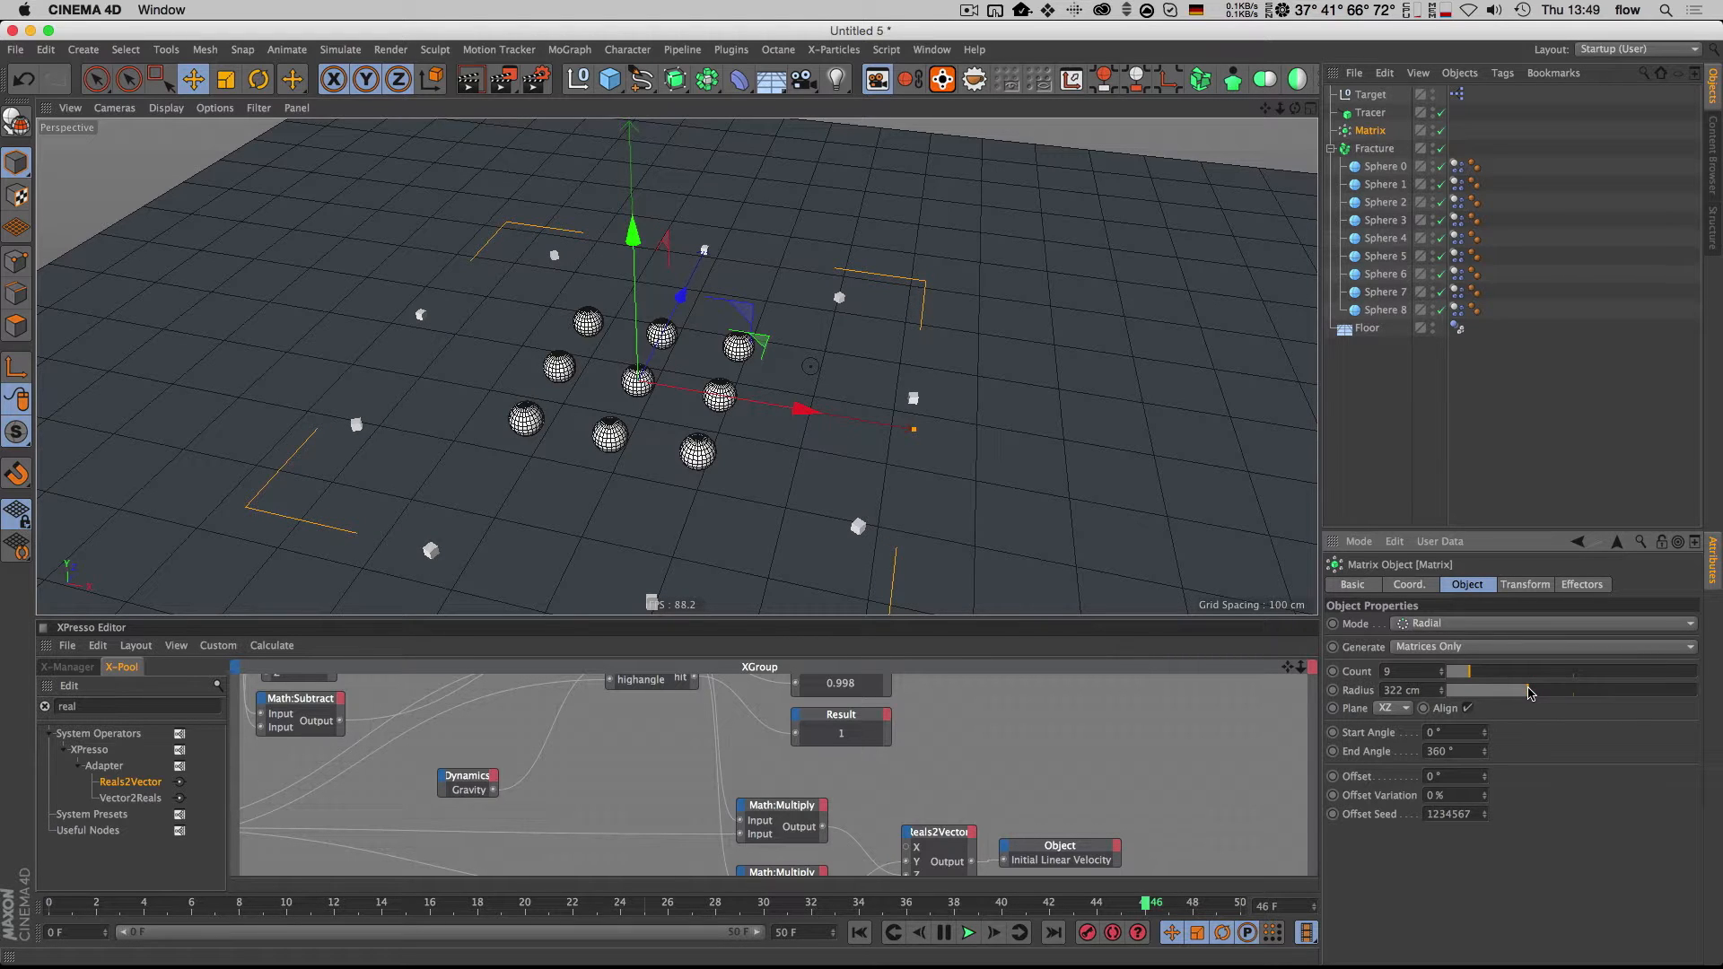
Step: Add an Inheritance effector to the Fracture and link the Matrix as its Object
click(1368, 149)
click(570, 50)
mouse_move(610, 76)
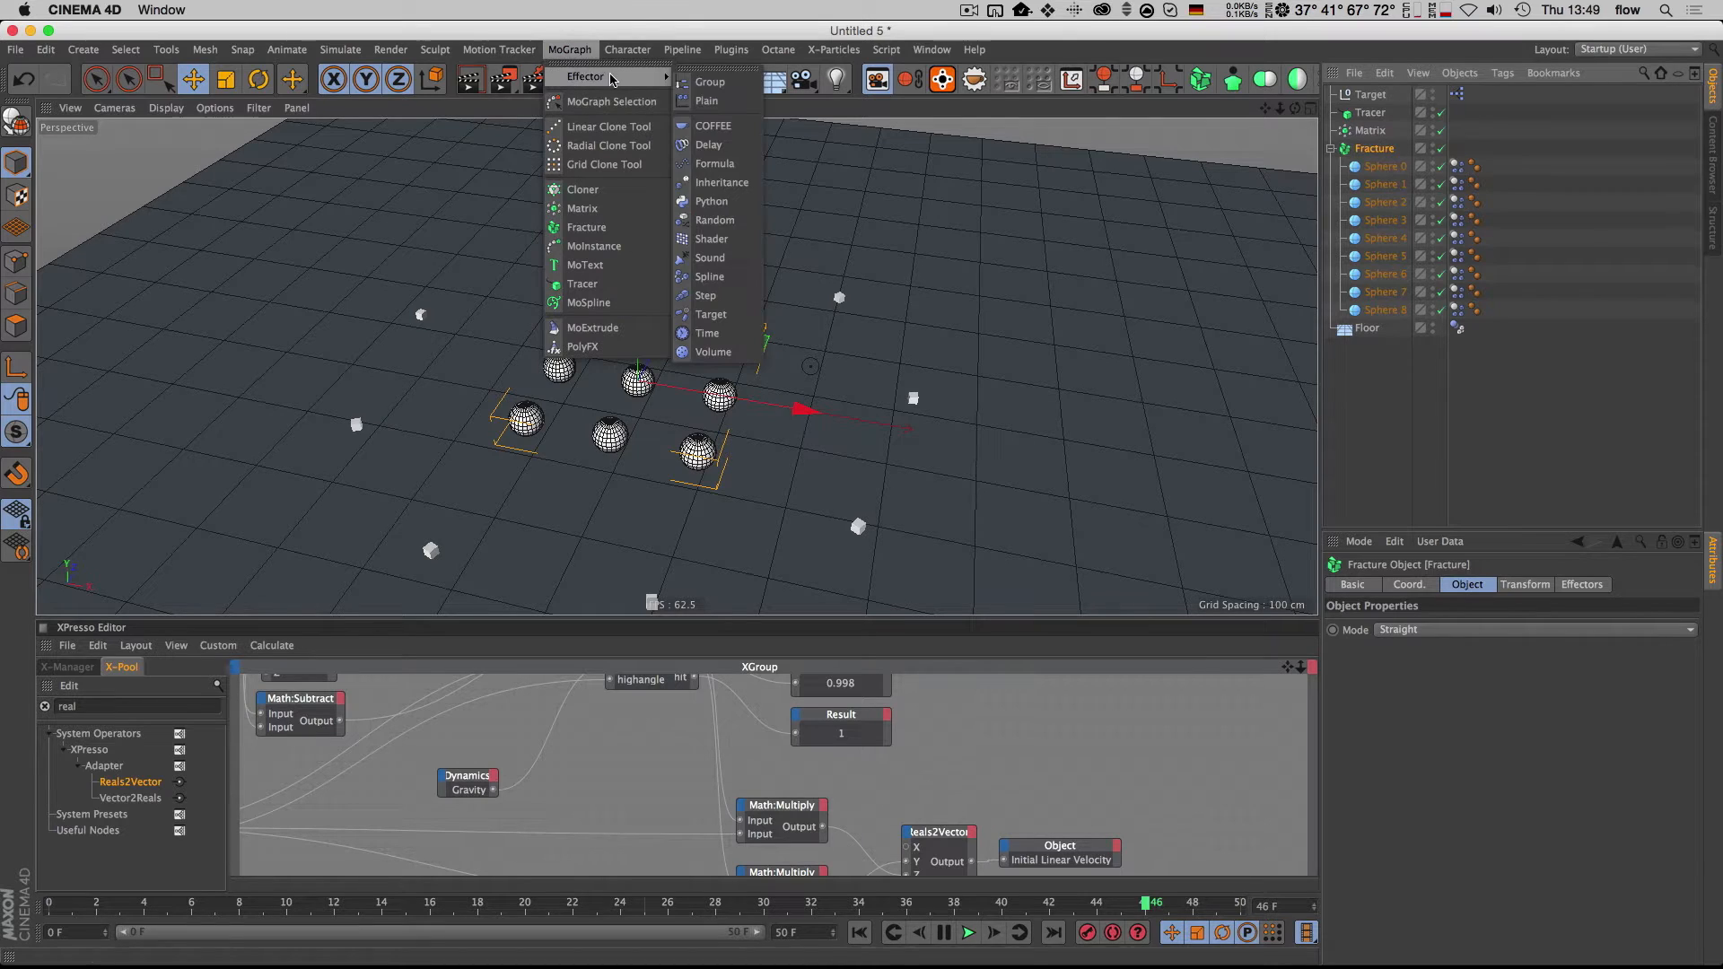
click(722, 183)
click(1488, 672)
click(1486, 689)
drag(1373, 131, 1483, 687)
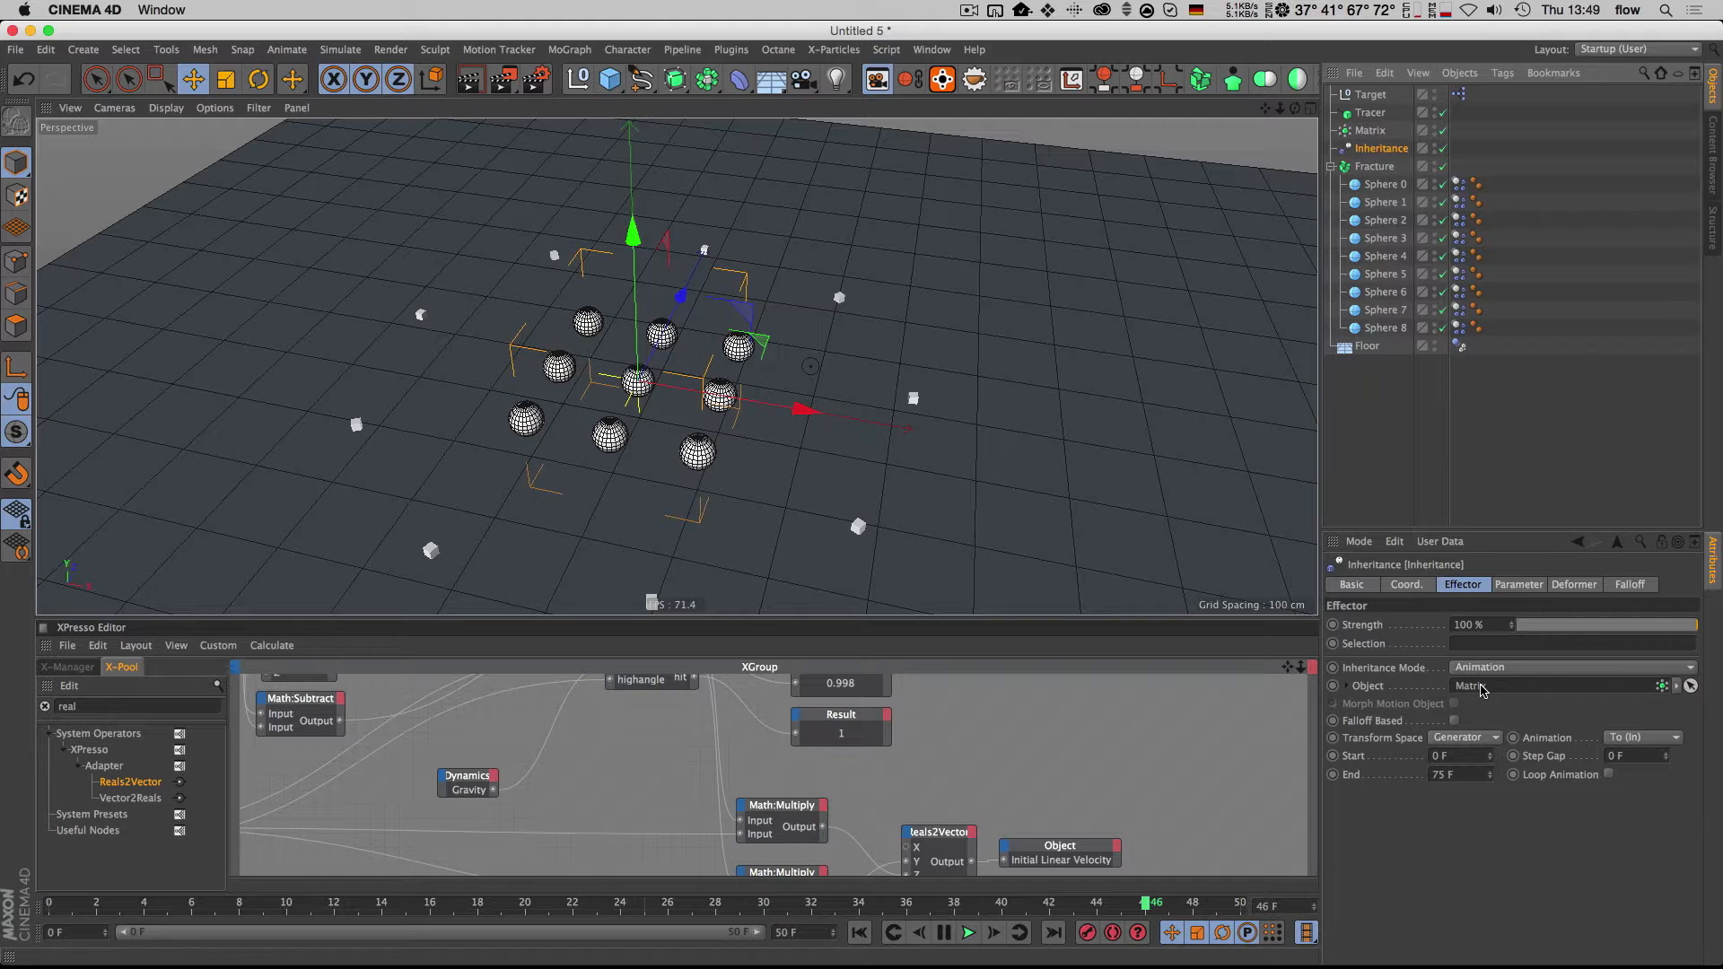
Step: Switch the effector's Inheritance Mode to Direct and return it to Animation
click(1499, 672)
click(1493, 685)
click(1490, 671)
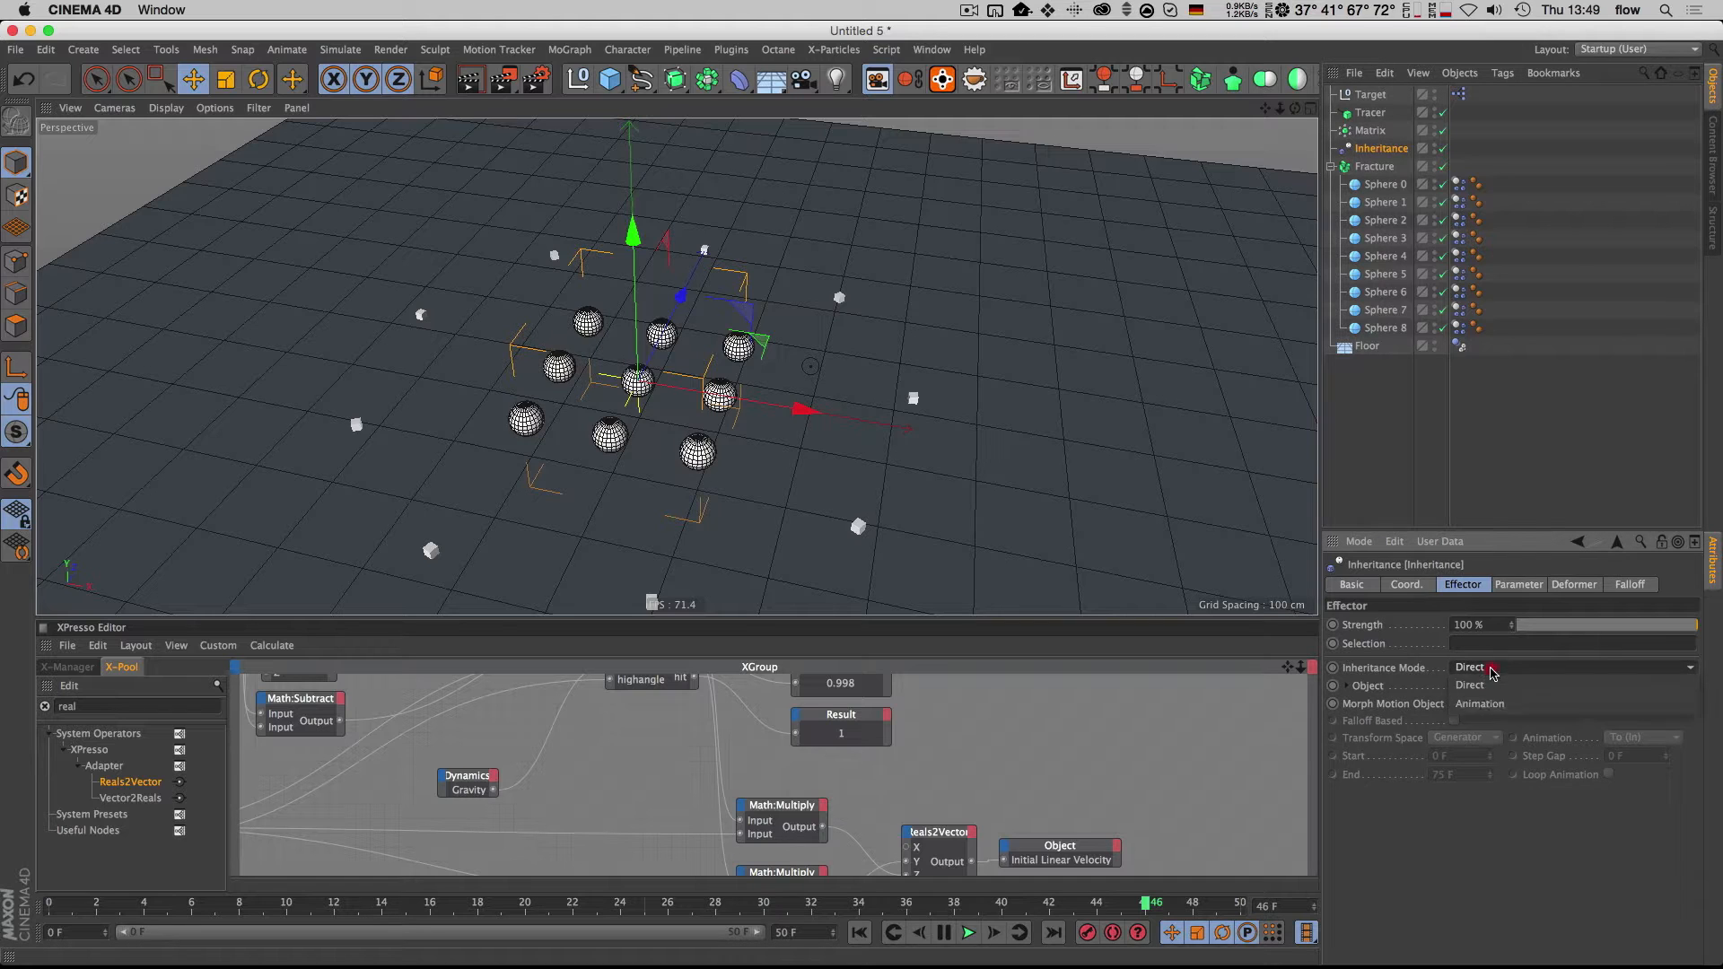
click(1494, 705)
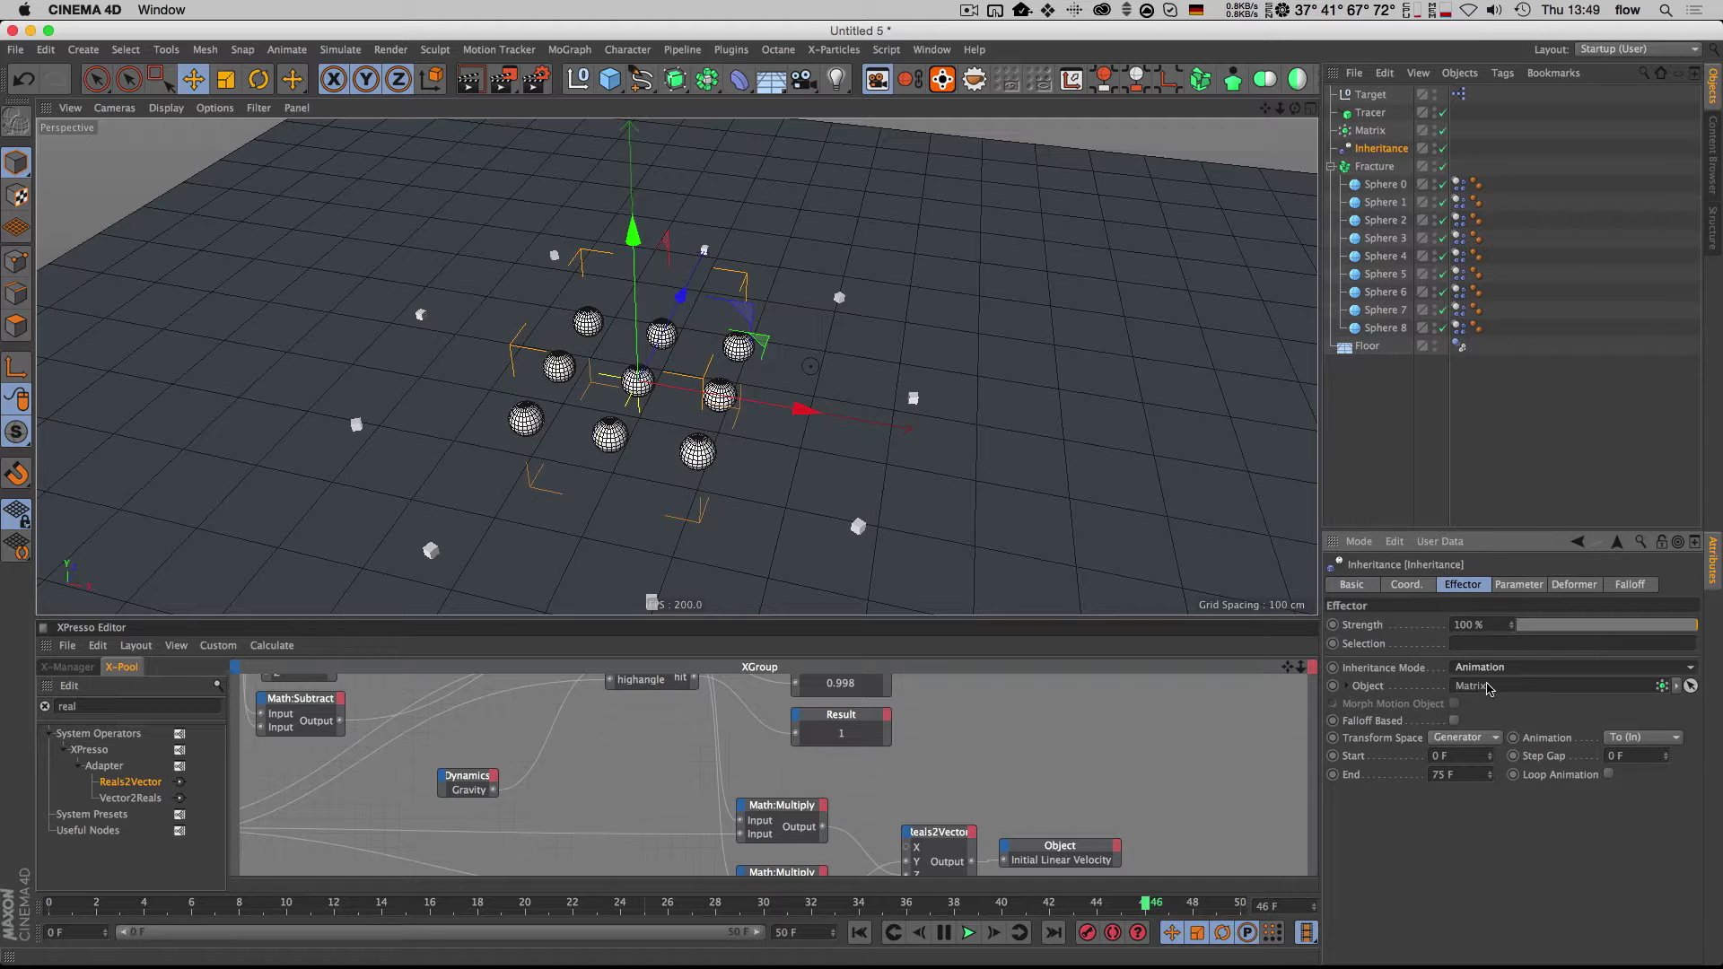
Step: Set the Inheritance effector's mode to Direct and enable Morph Motion Object
click(1382, 167)
click(1558, 585)
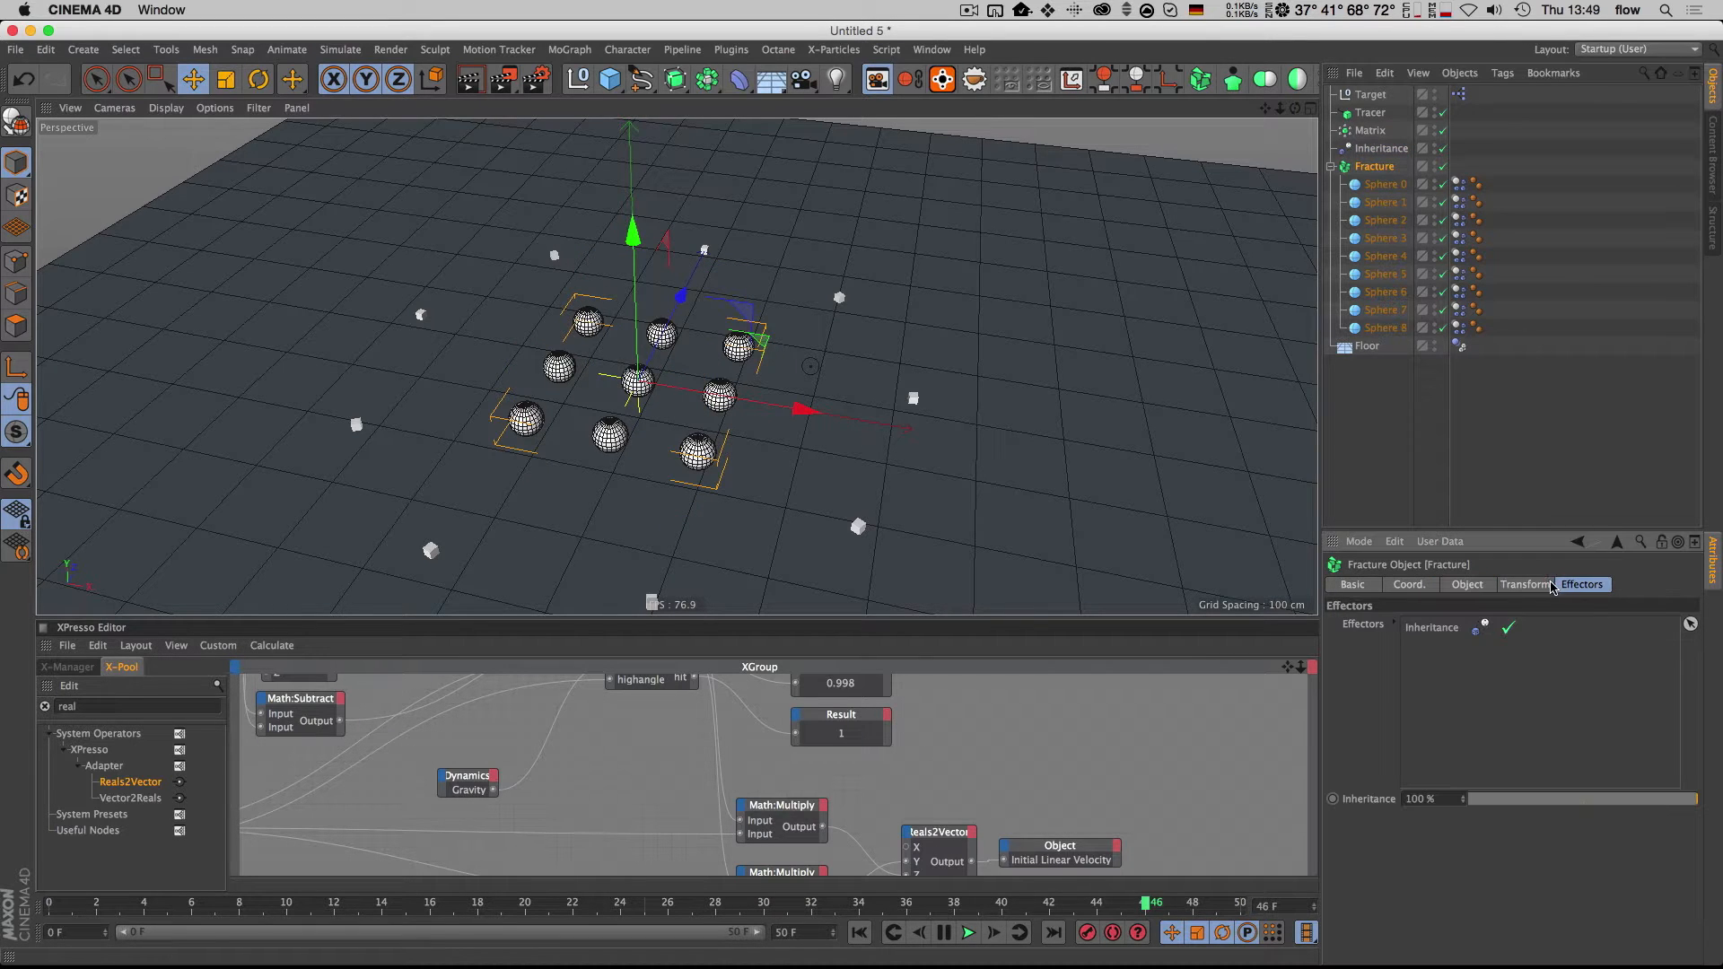
click(1382, 149)
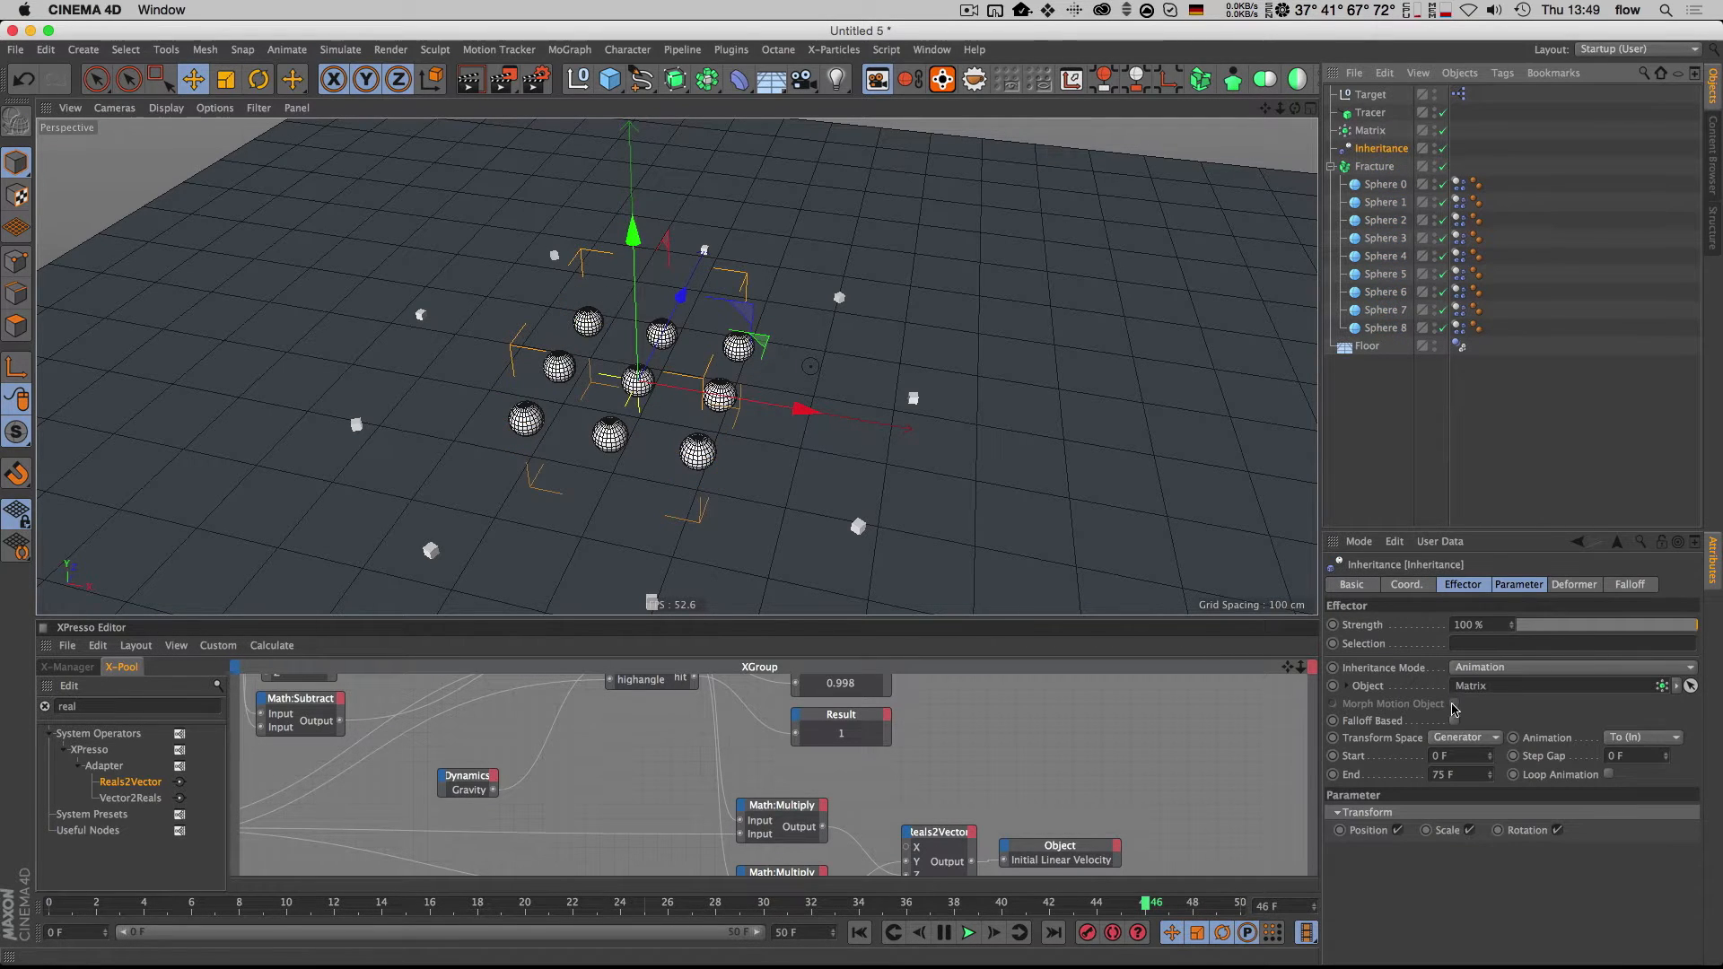
click(1465, 738)
click(1446, 774)
click(1472, 745)
click(1473, 758)
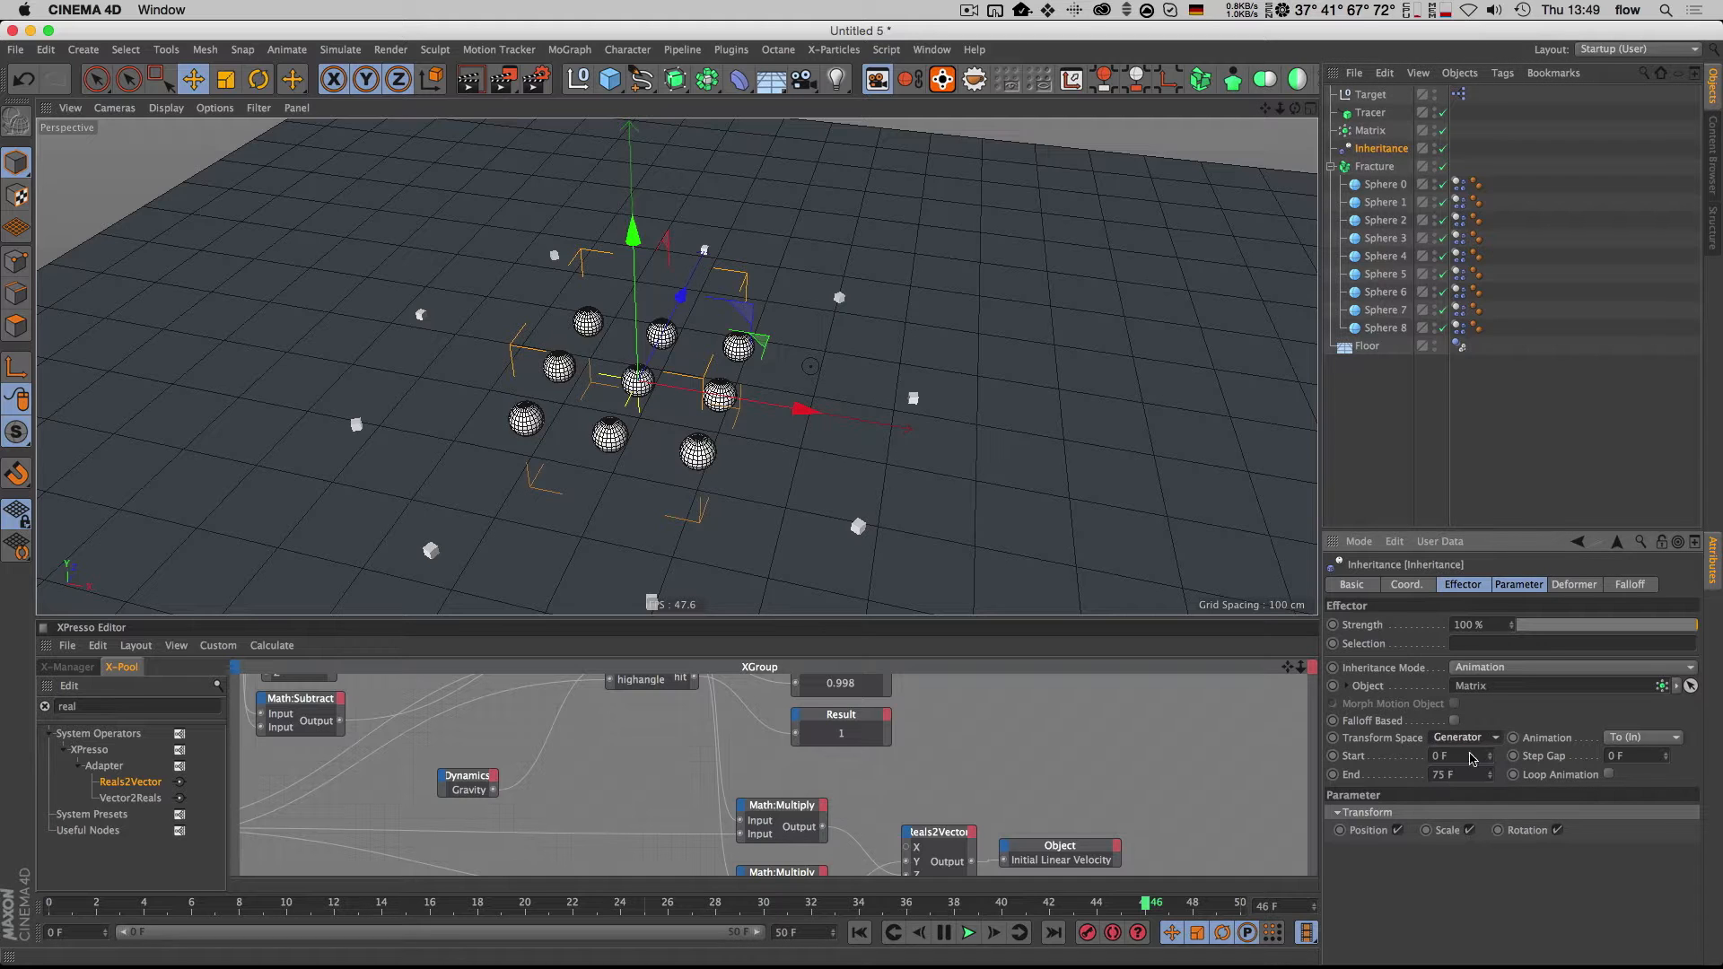
click(1488, 669)
click(1488, 684)
click(1455, 704)
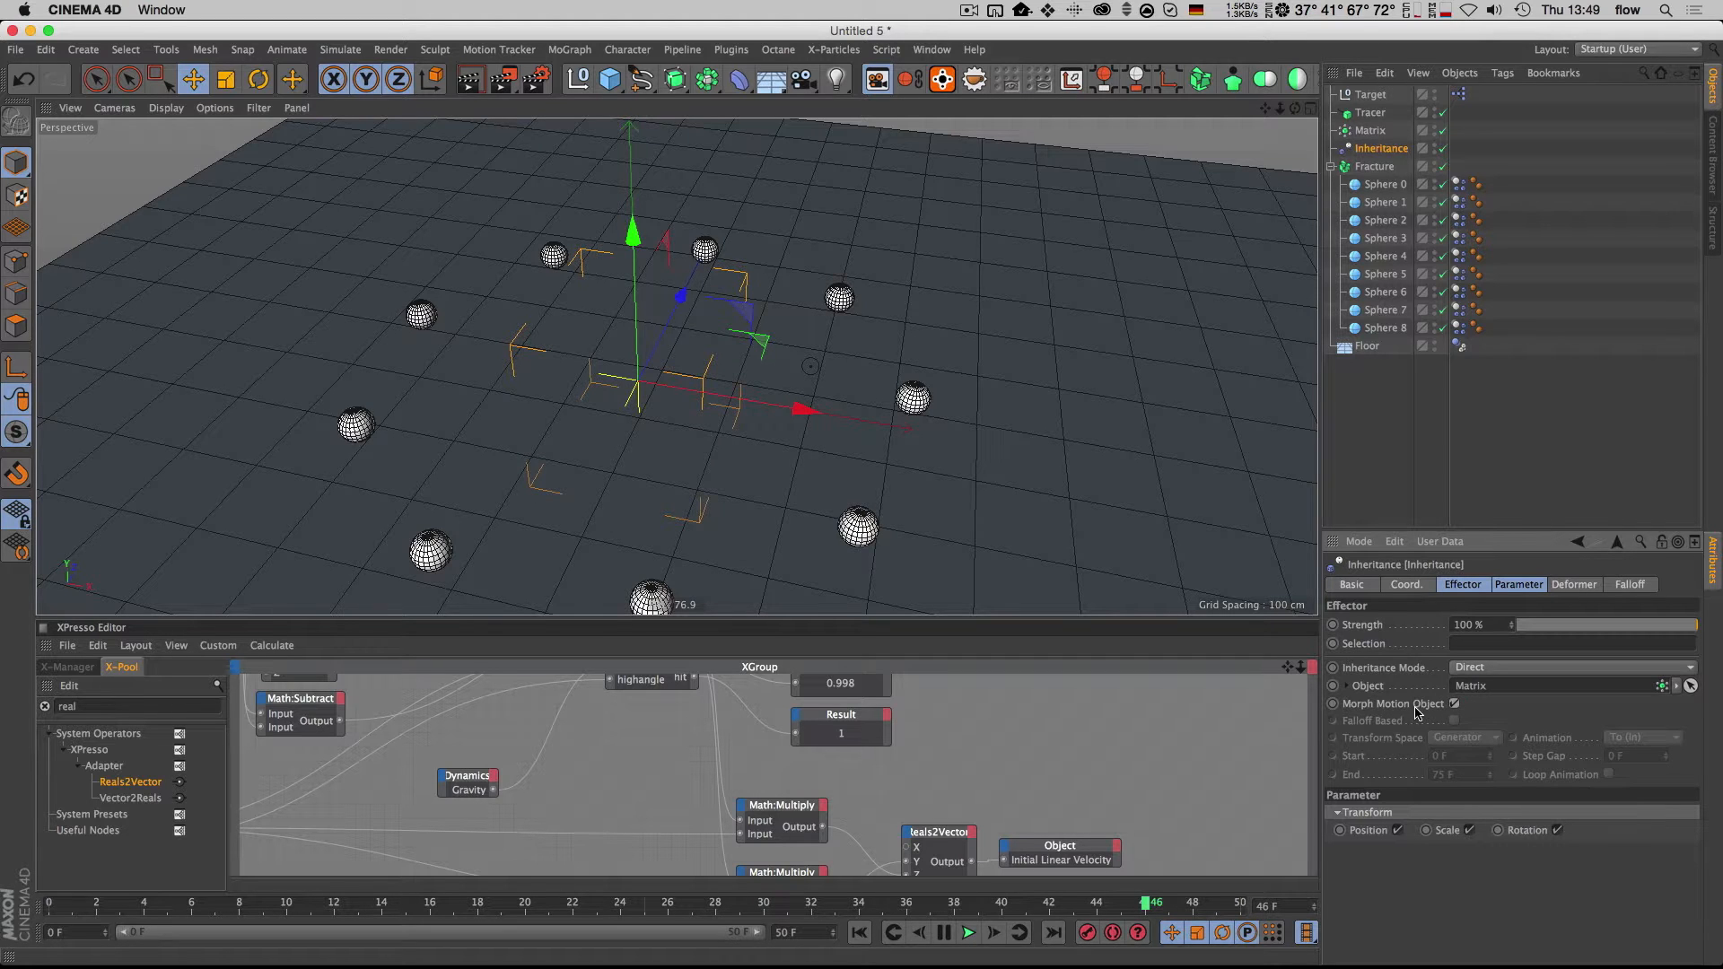
Step: Check individual spheres in the Fracture and enlarge the radial Matrix's radius slightly
key(2)
drag(676, 404, 653, 388)
key(1)
drag(660, 386, 695, 370)
key(3)
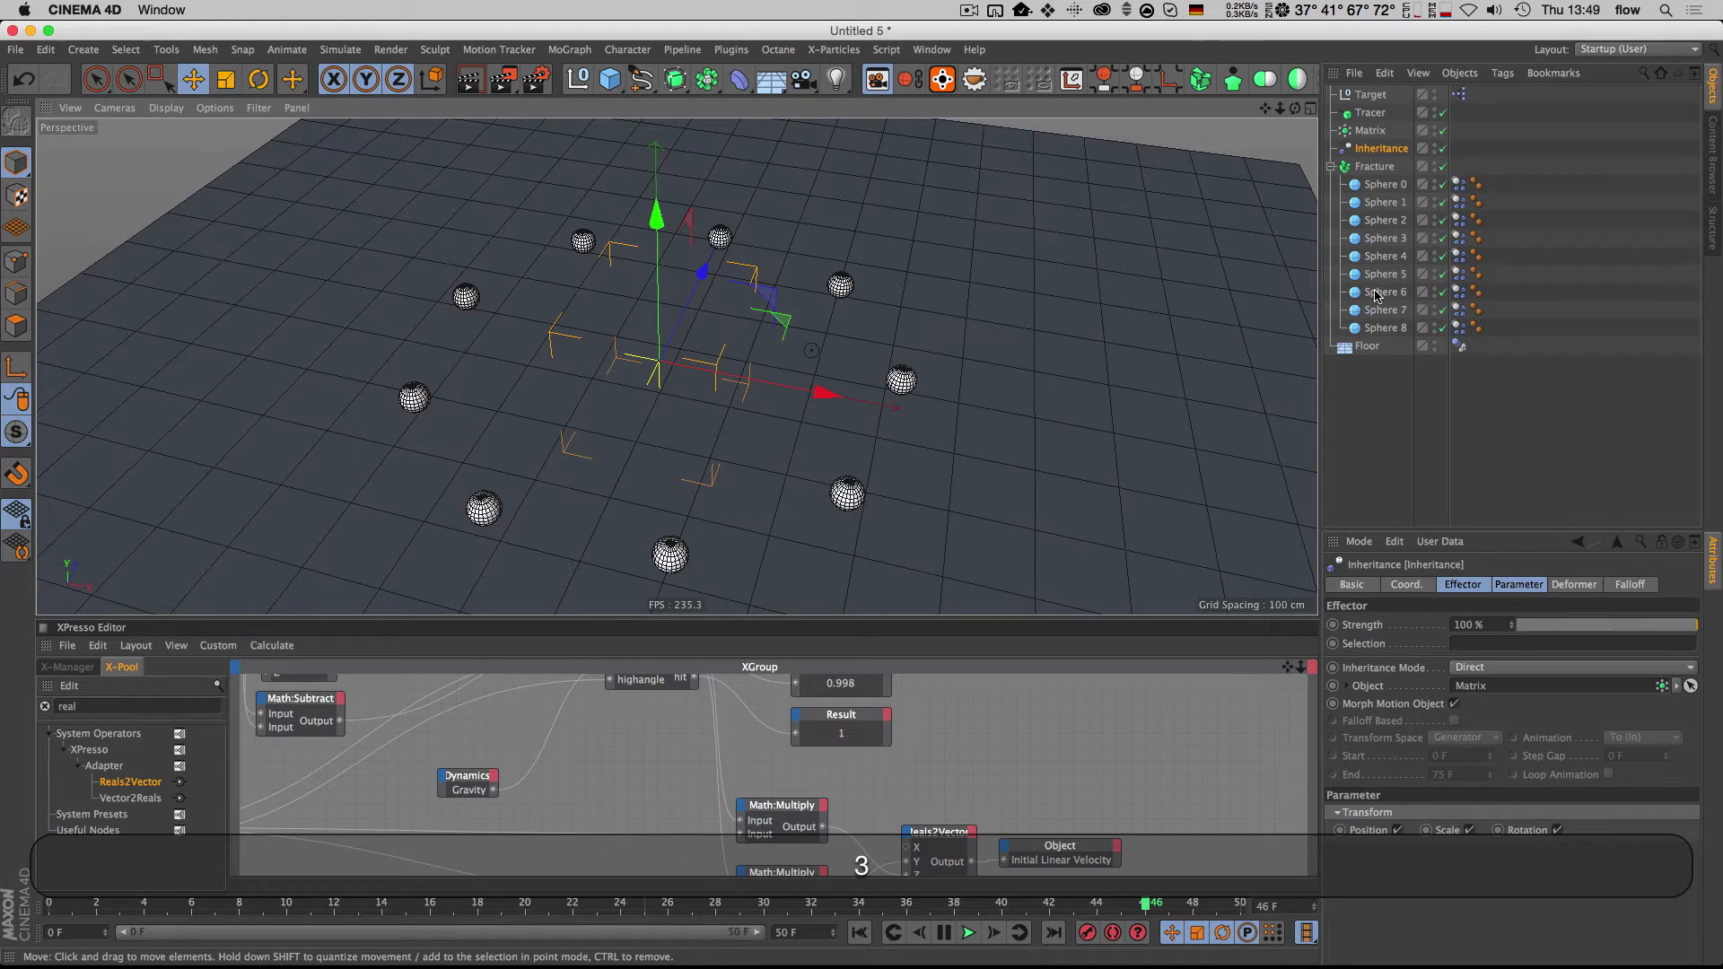
click(1386, 187)
click(1382, 203)
click(1385, 238)
click(1387, 294)
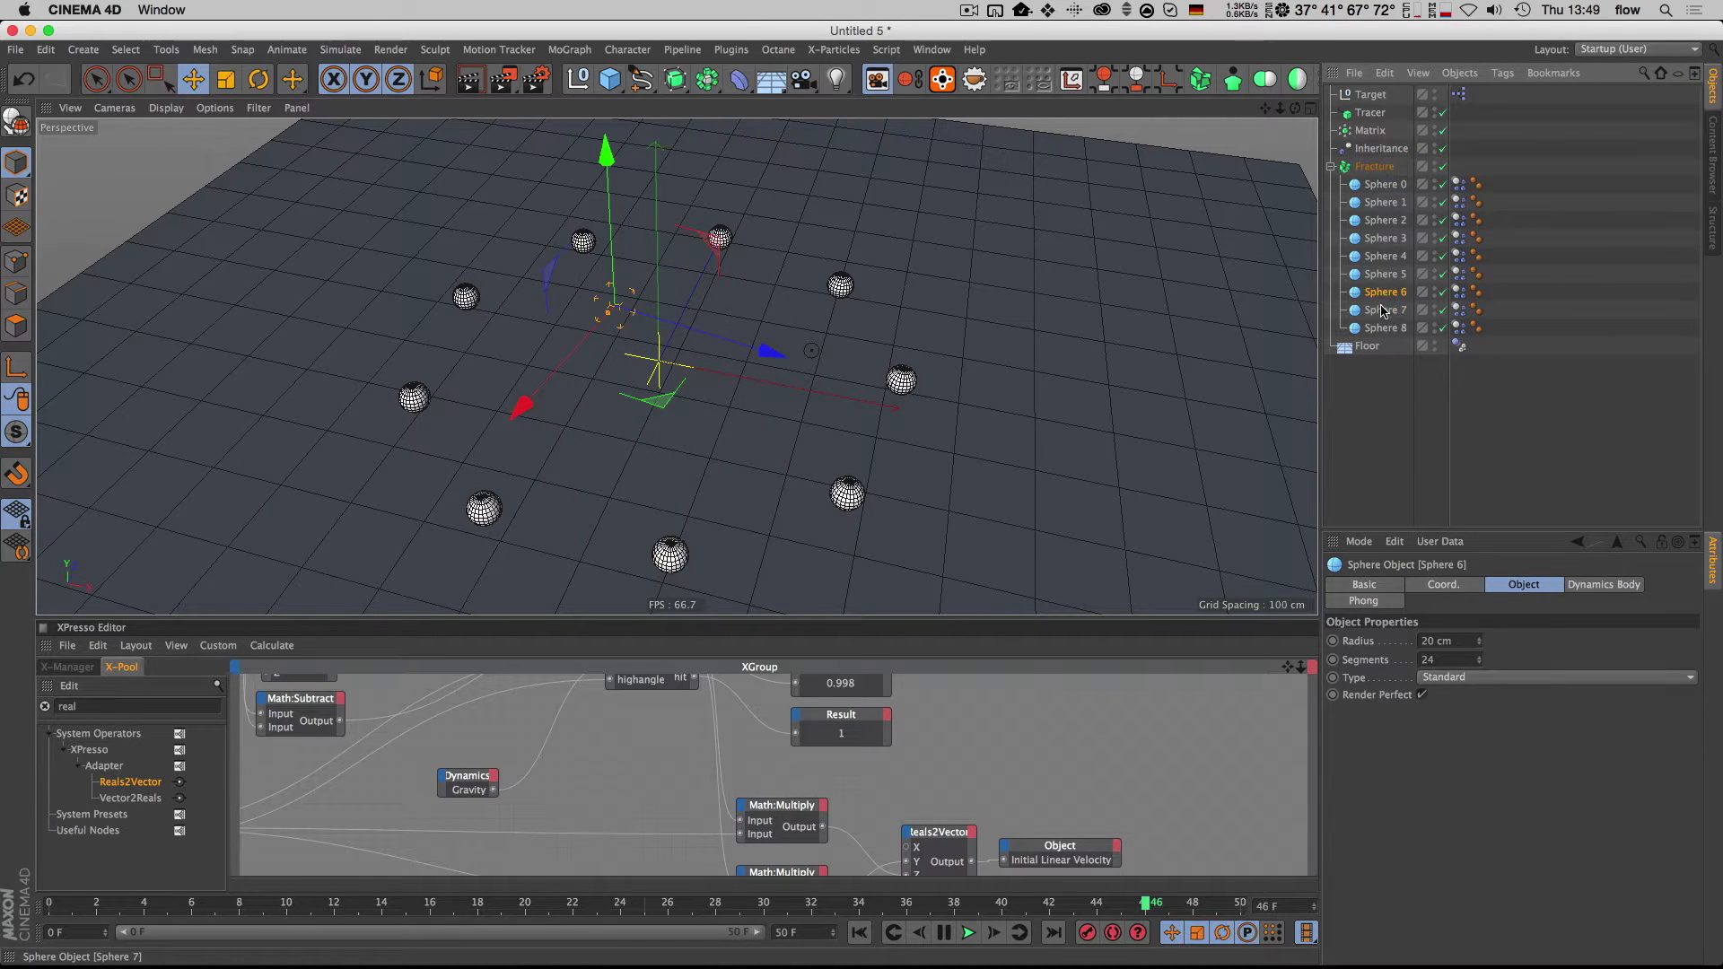
click(1371, 131)
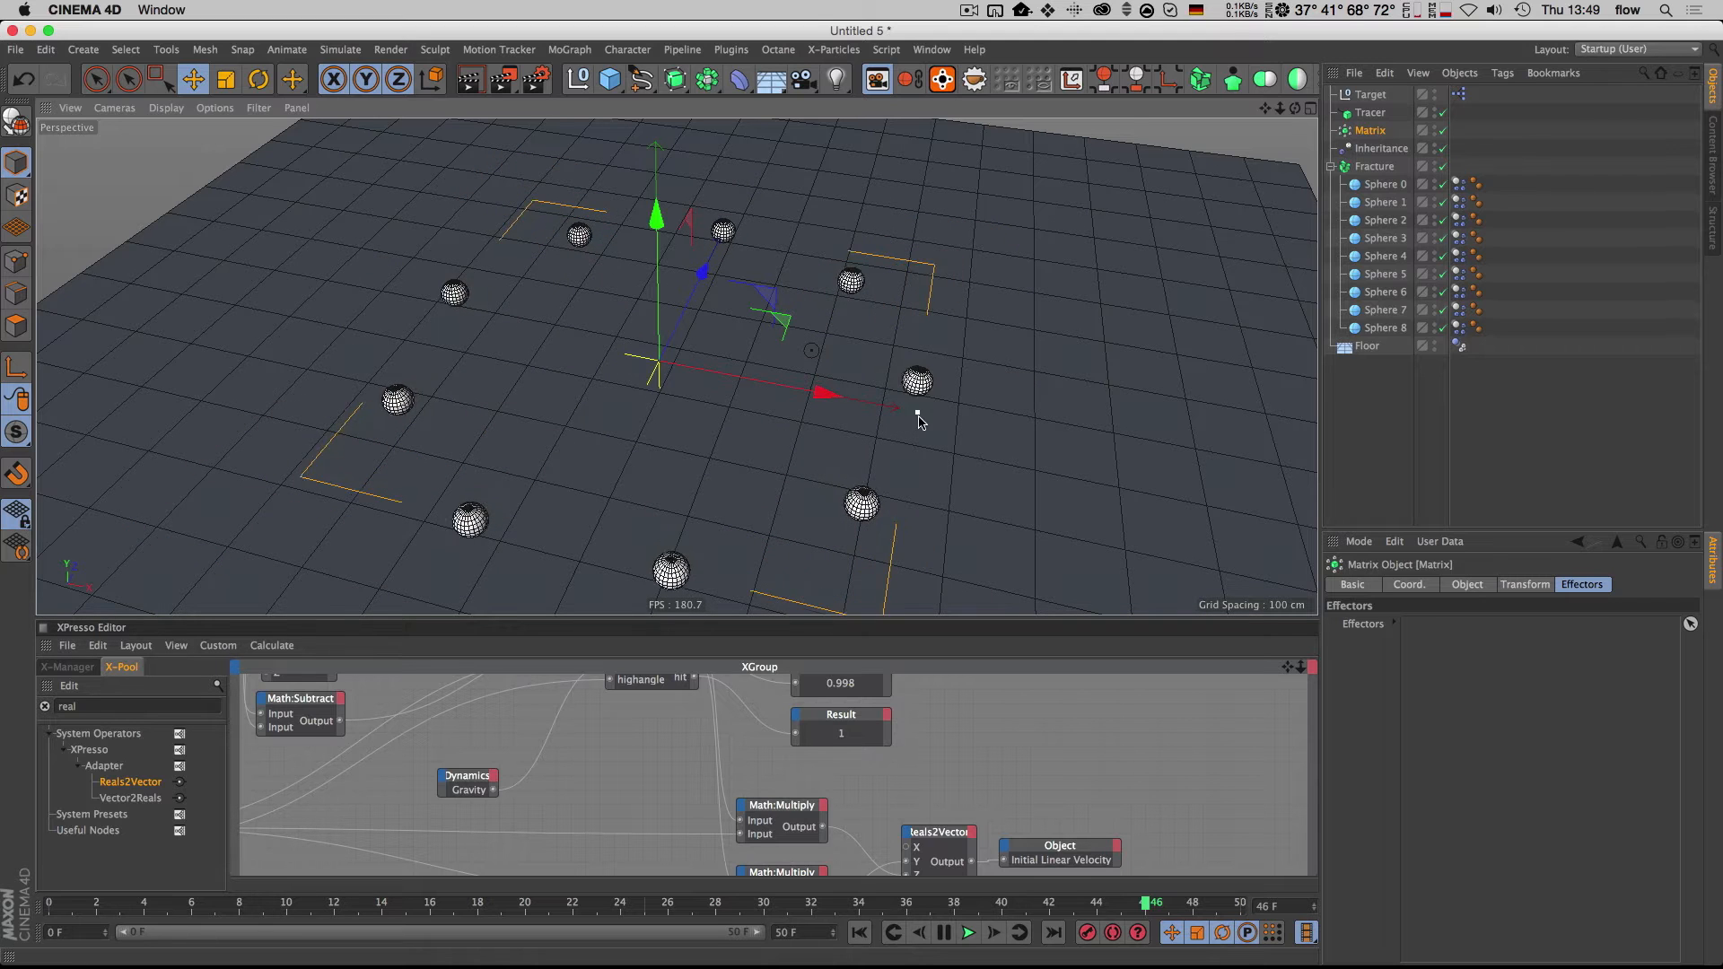
Step: Add a Random effector to the Fracture
click(1375, 166)
click(499, 49)
mouse_move(611, 76)
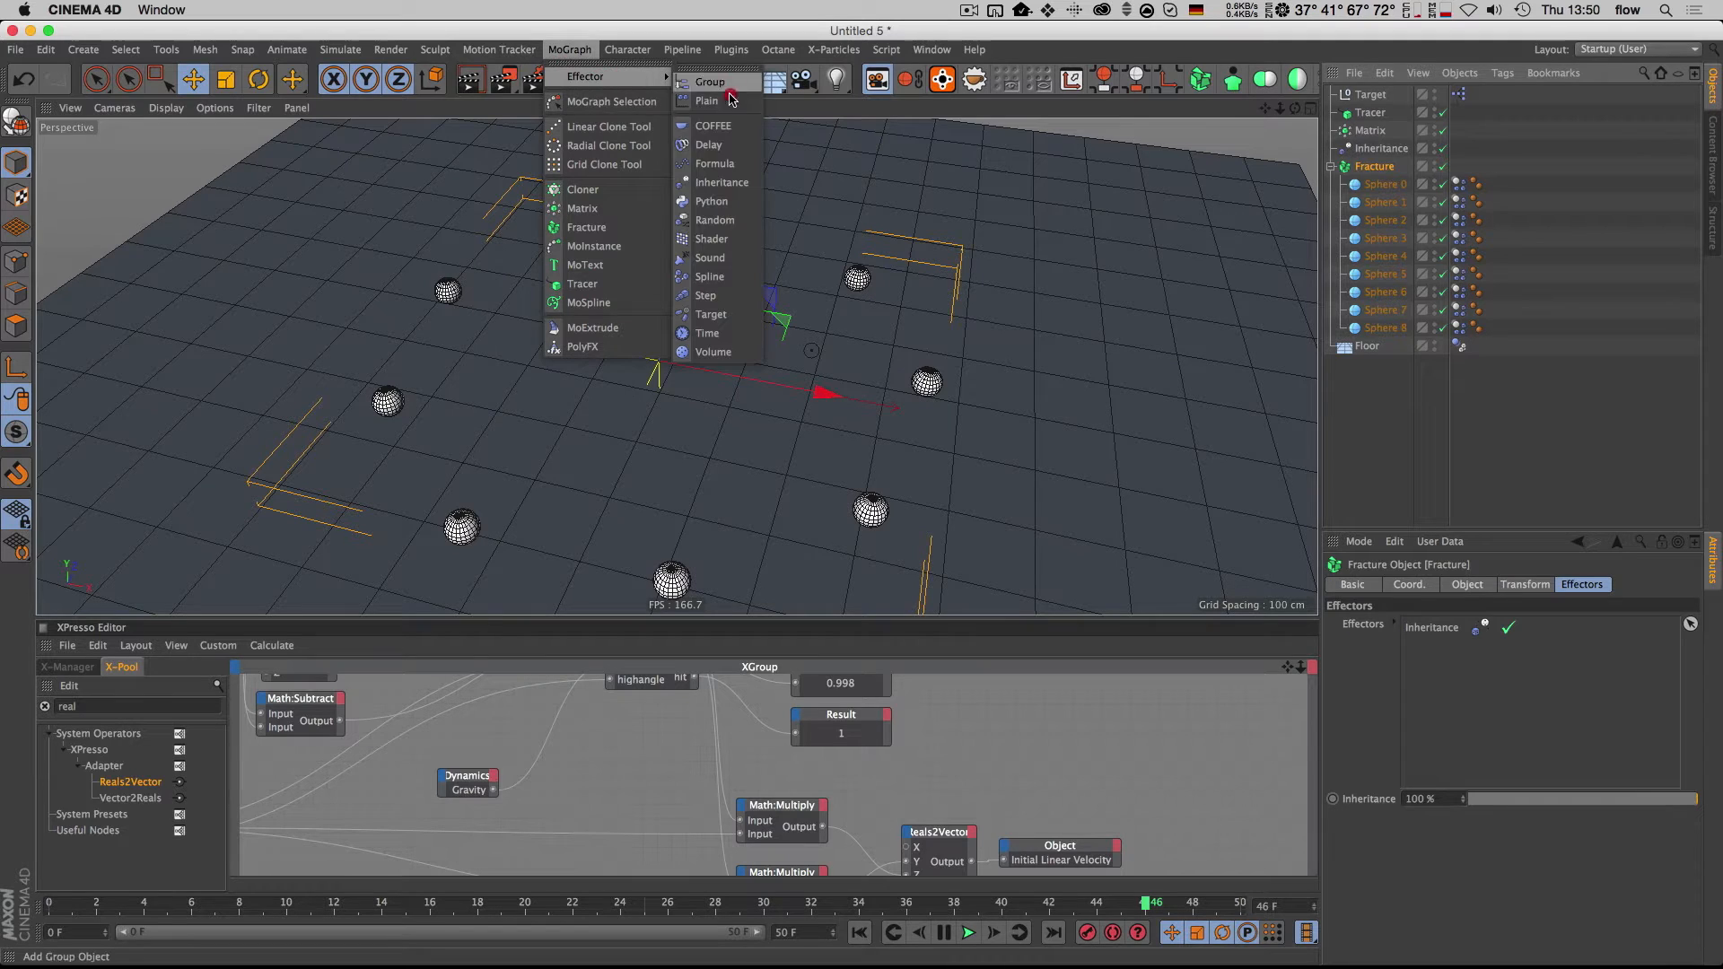
click(738, 220)
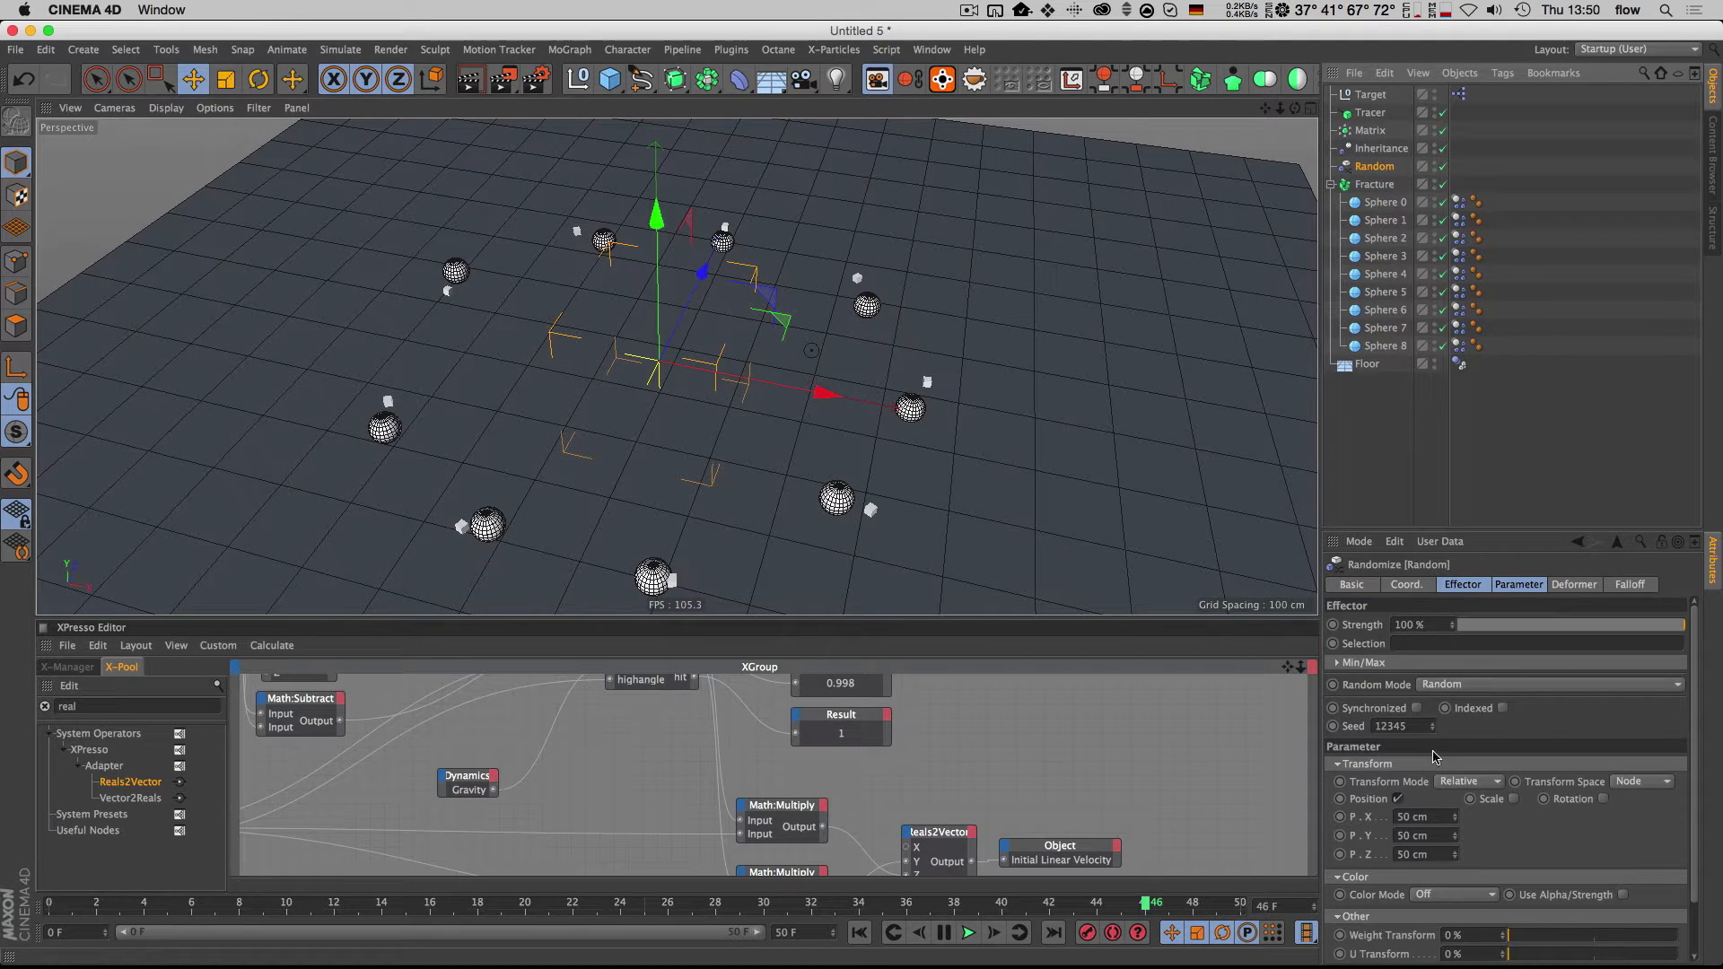
Step: Set the Random effector's position variation to 66 cm in X, 20 cm in Y and 166 cm in Z
key(3)
drag(578, 443, 590, 440)
click(1442, 834)
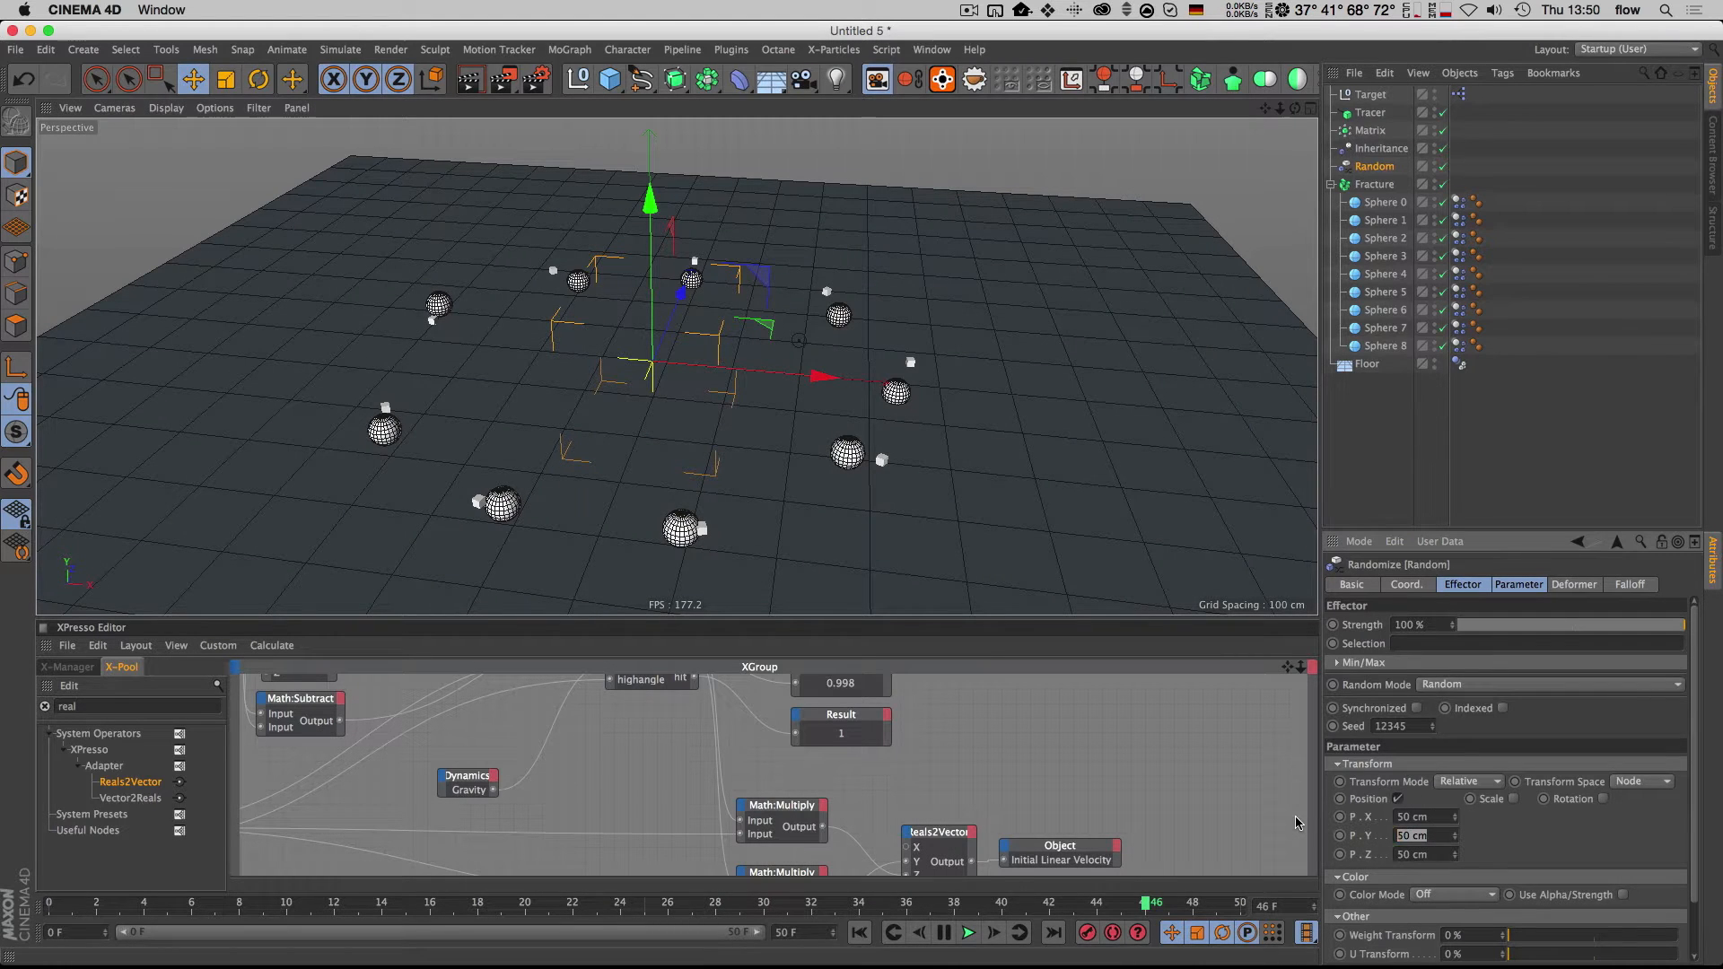
text(20)
key(Return)
drag(1454, 821, 1455, 795)
key(3)
mouse_move(655, 385)
mouse_down()
mouse_move(639, 432)
mouse_move(648, 404)
mouse_up()
key(1)
drag(648, 395, 681, 375)
key(3)
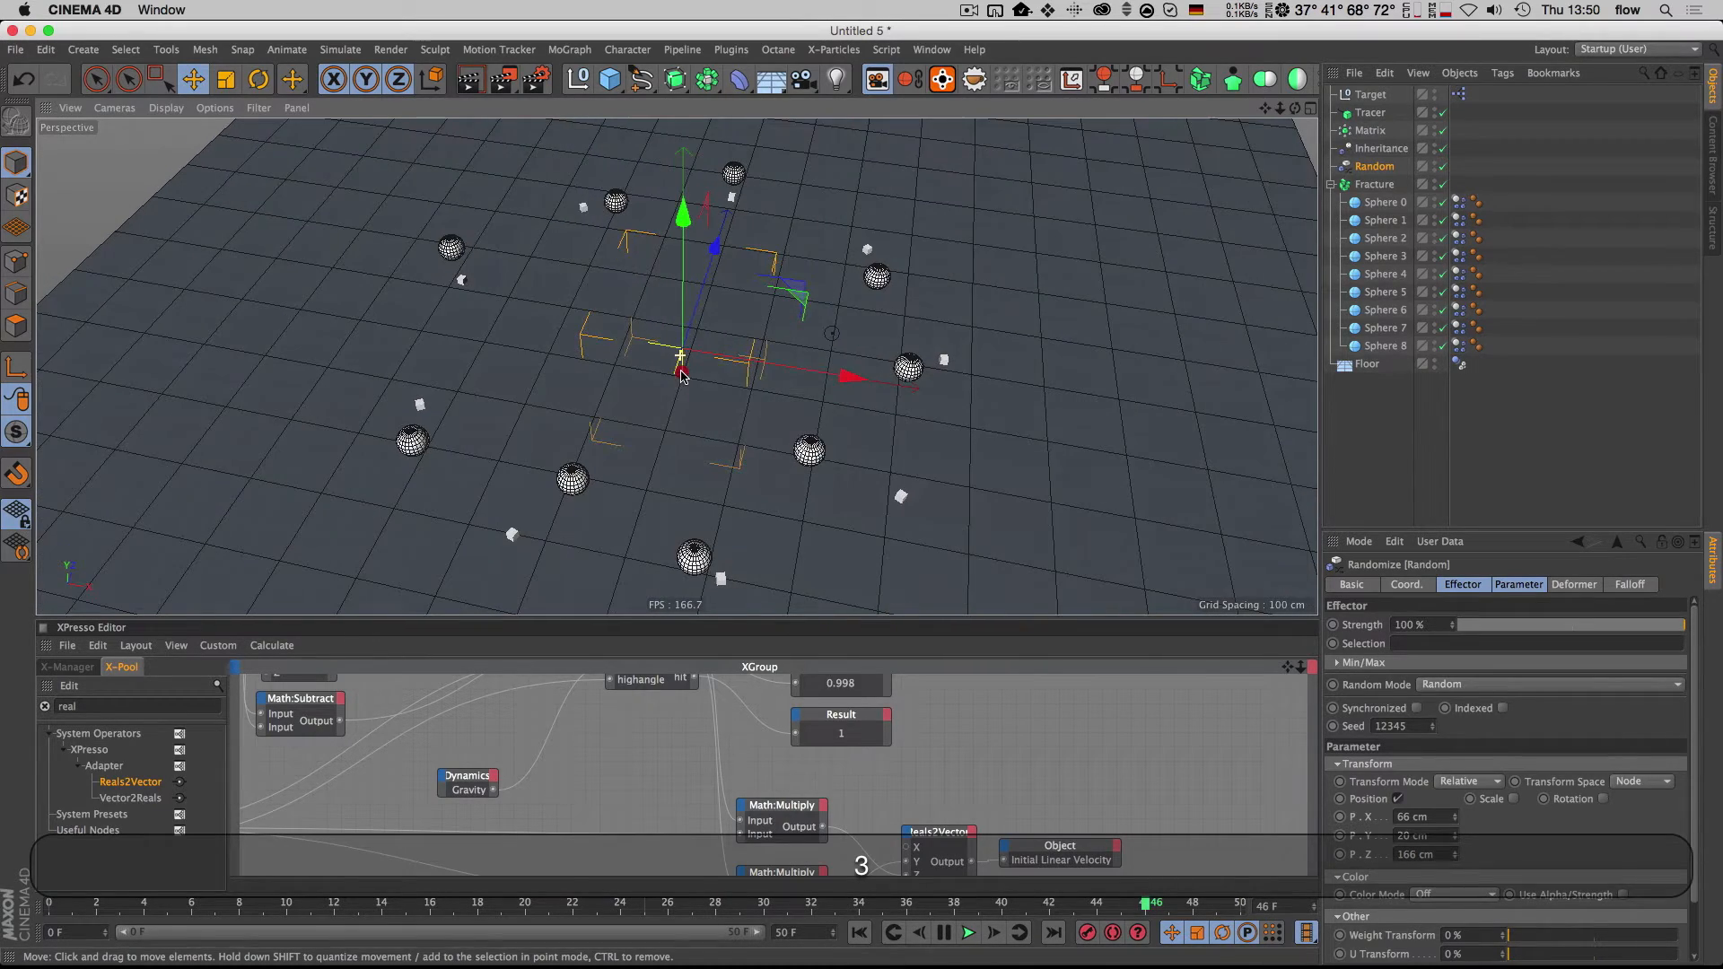
Step: Add a Target effector to the Fracture and check the Fracture's effector list
click(1371, 184)
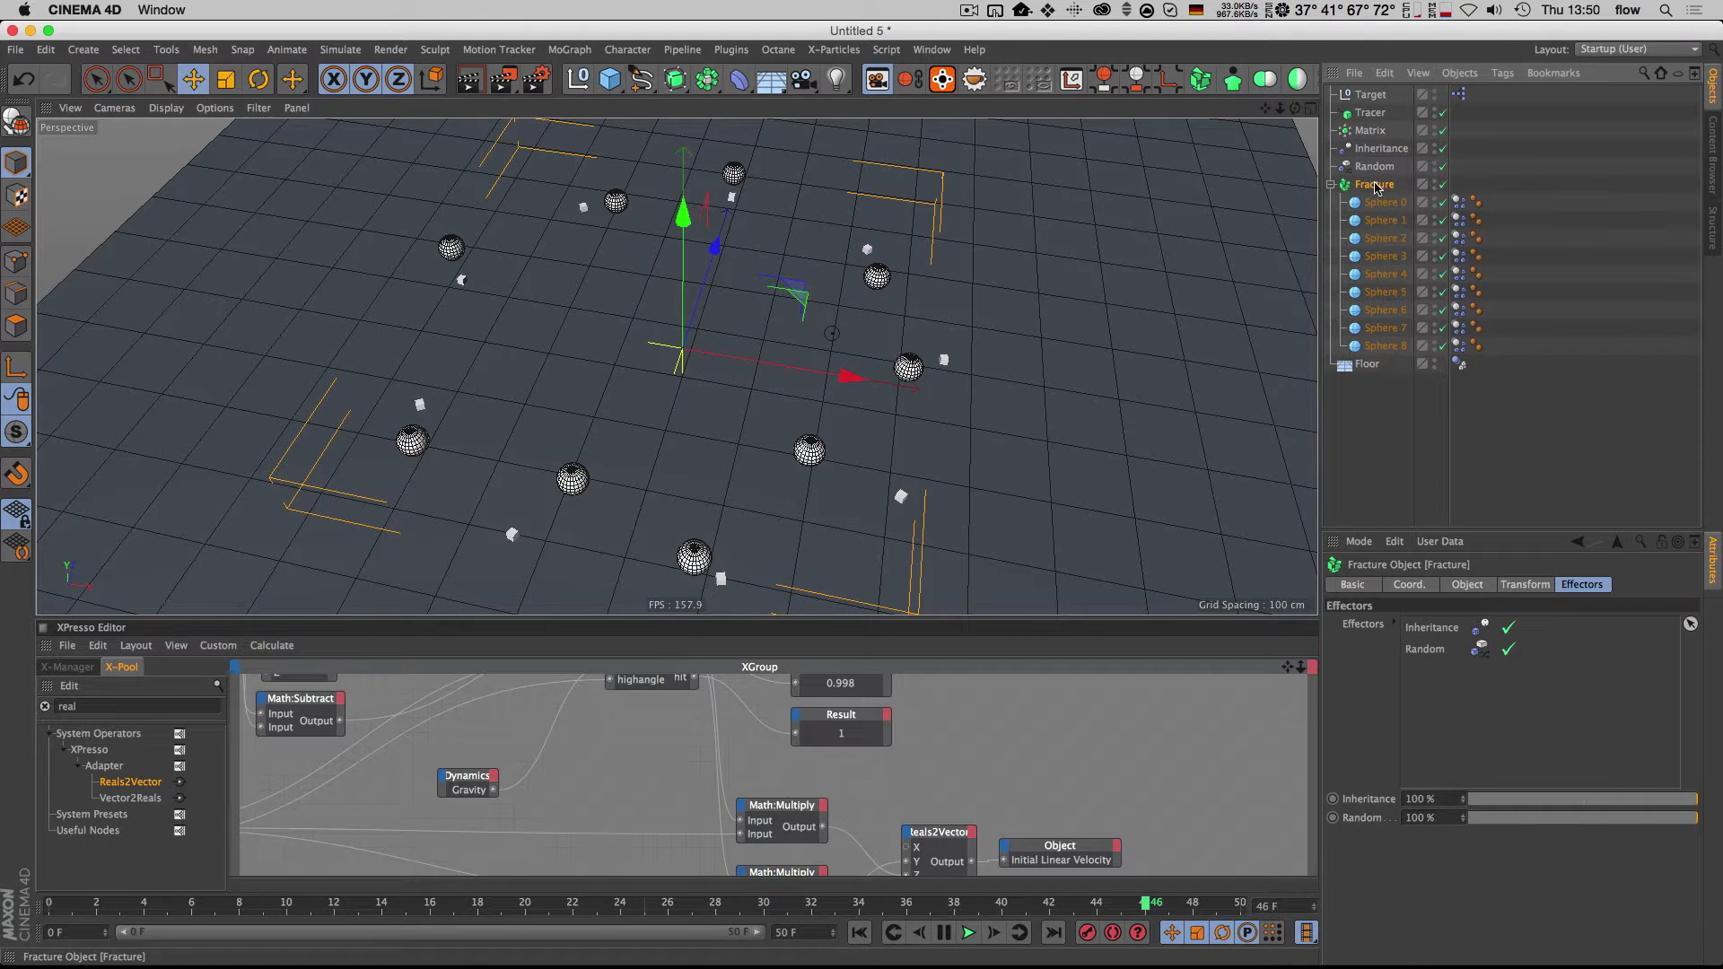
click(628, 50)
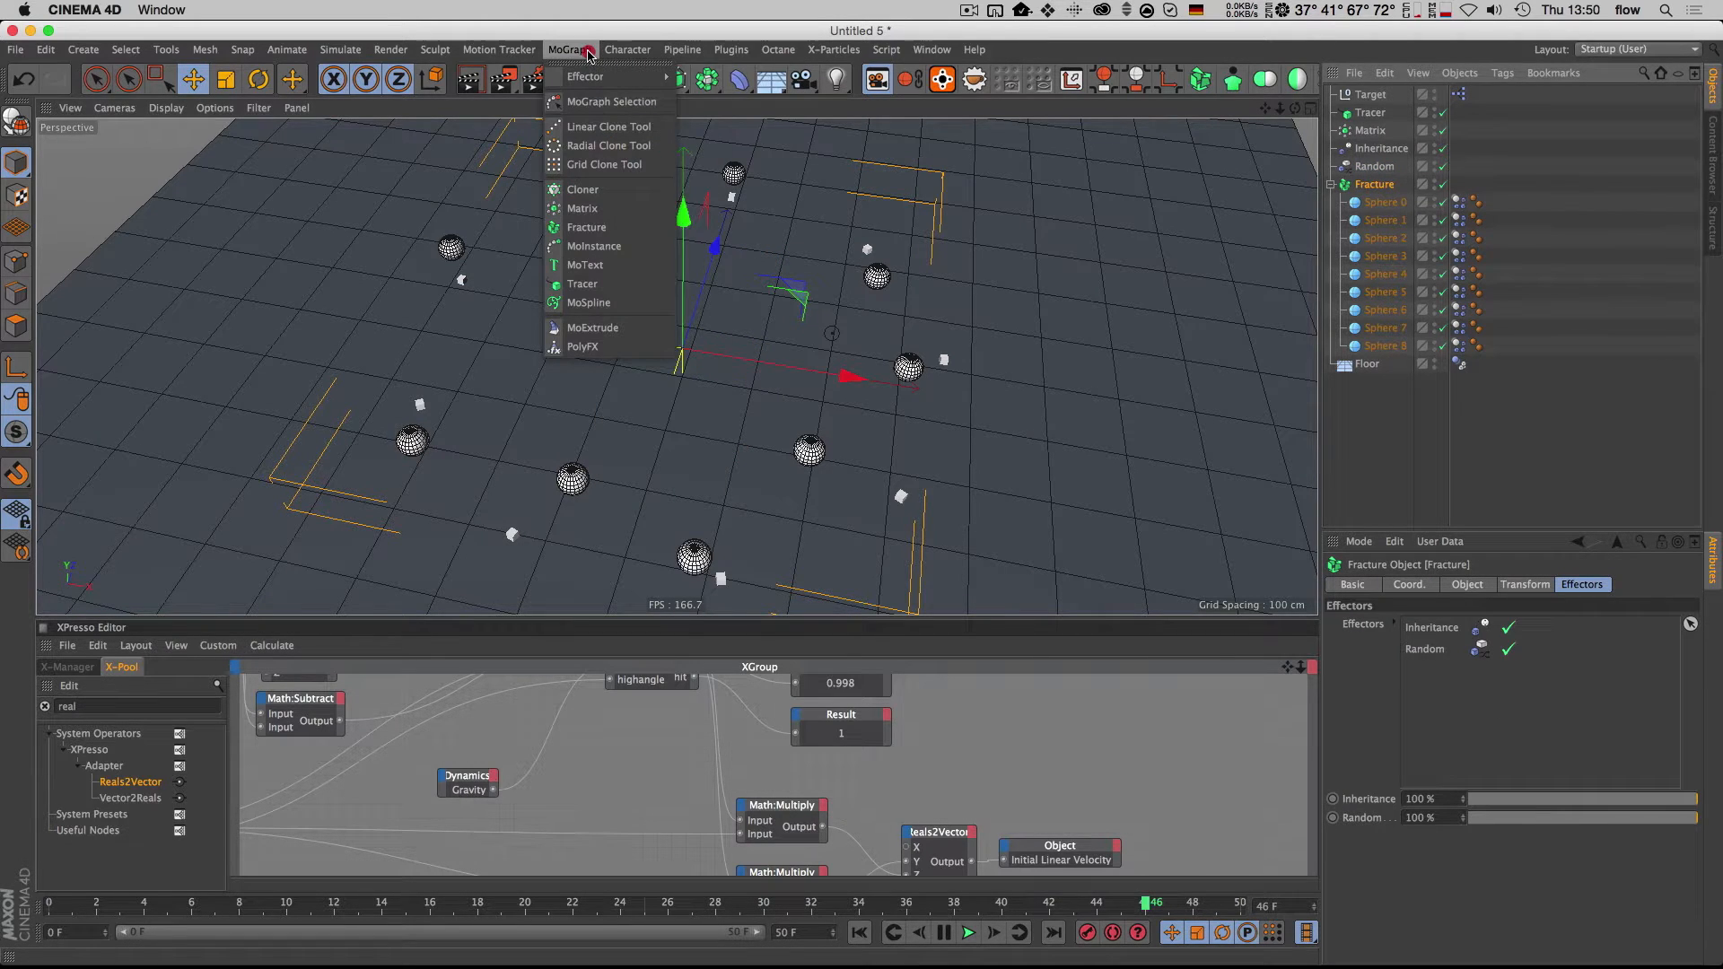
mouse_move(628, 77)
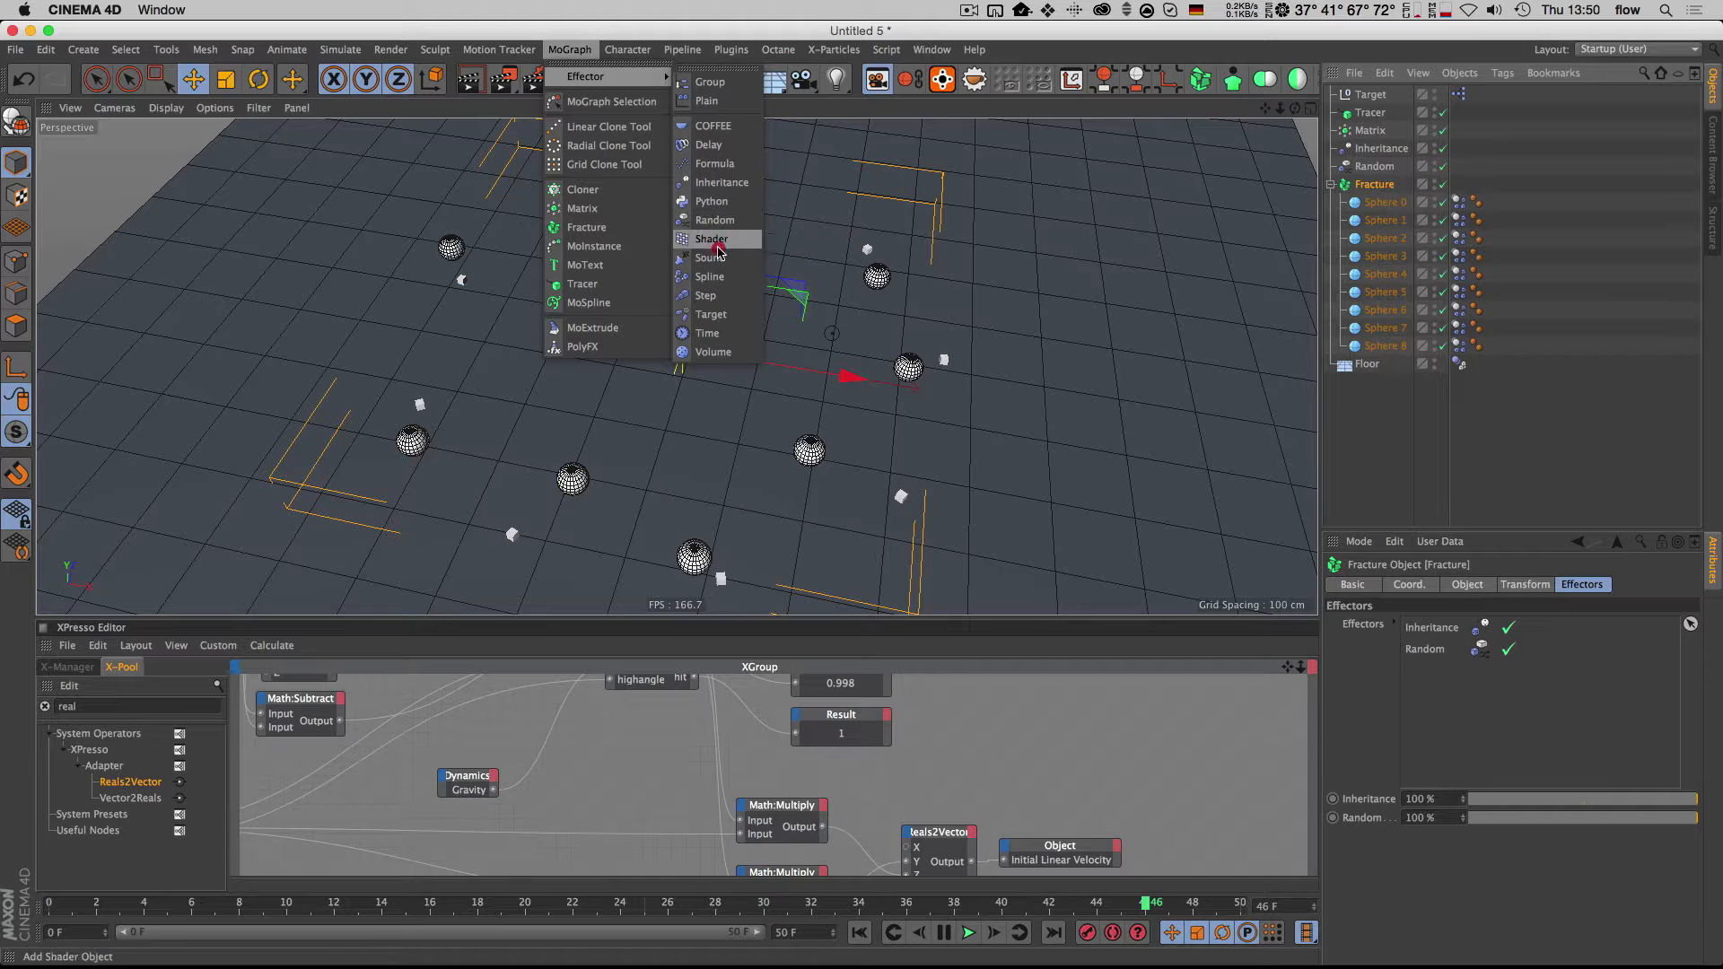
click(727, 313)
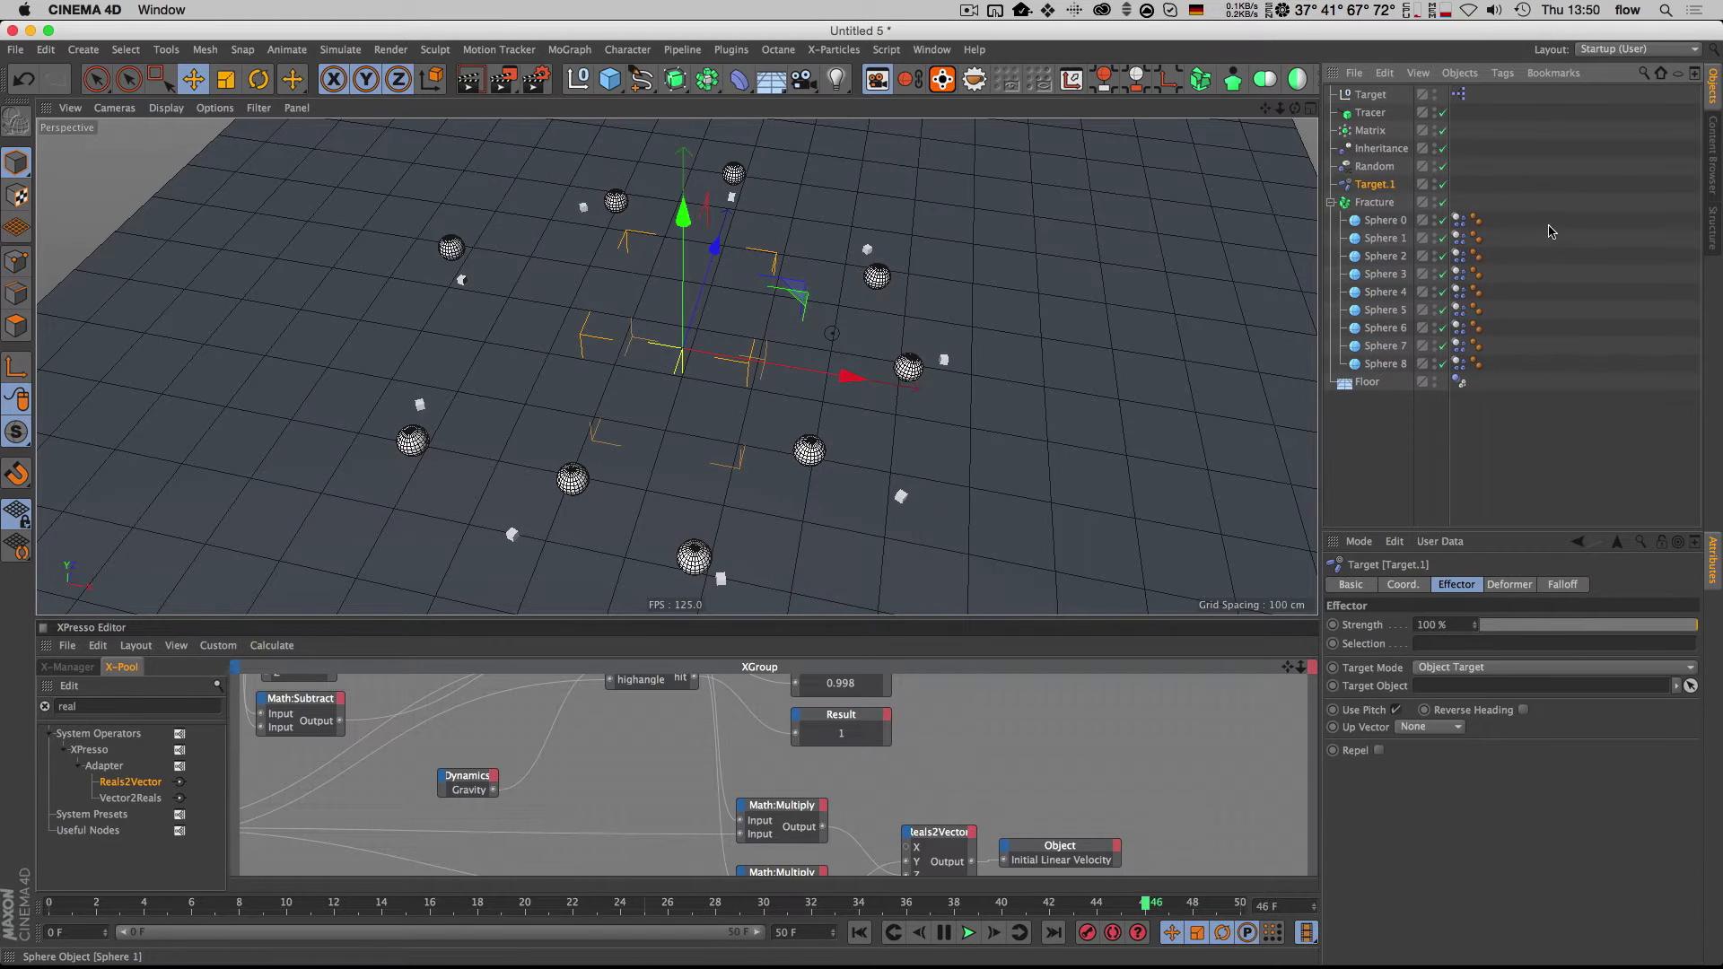
click(1378, 202)
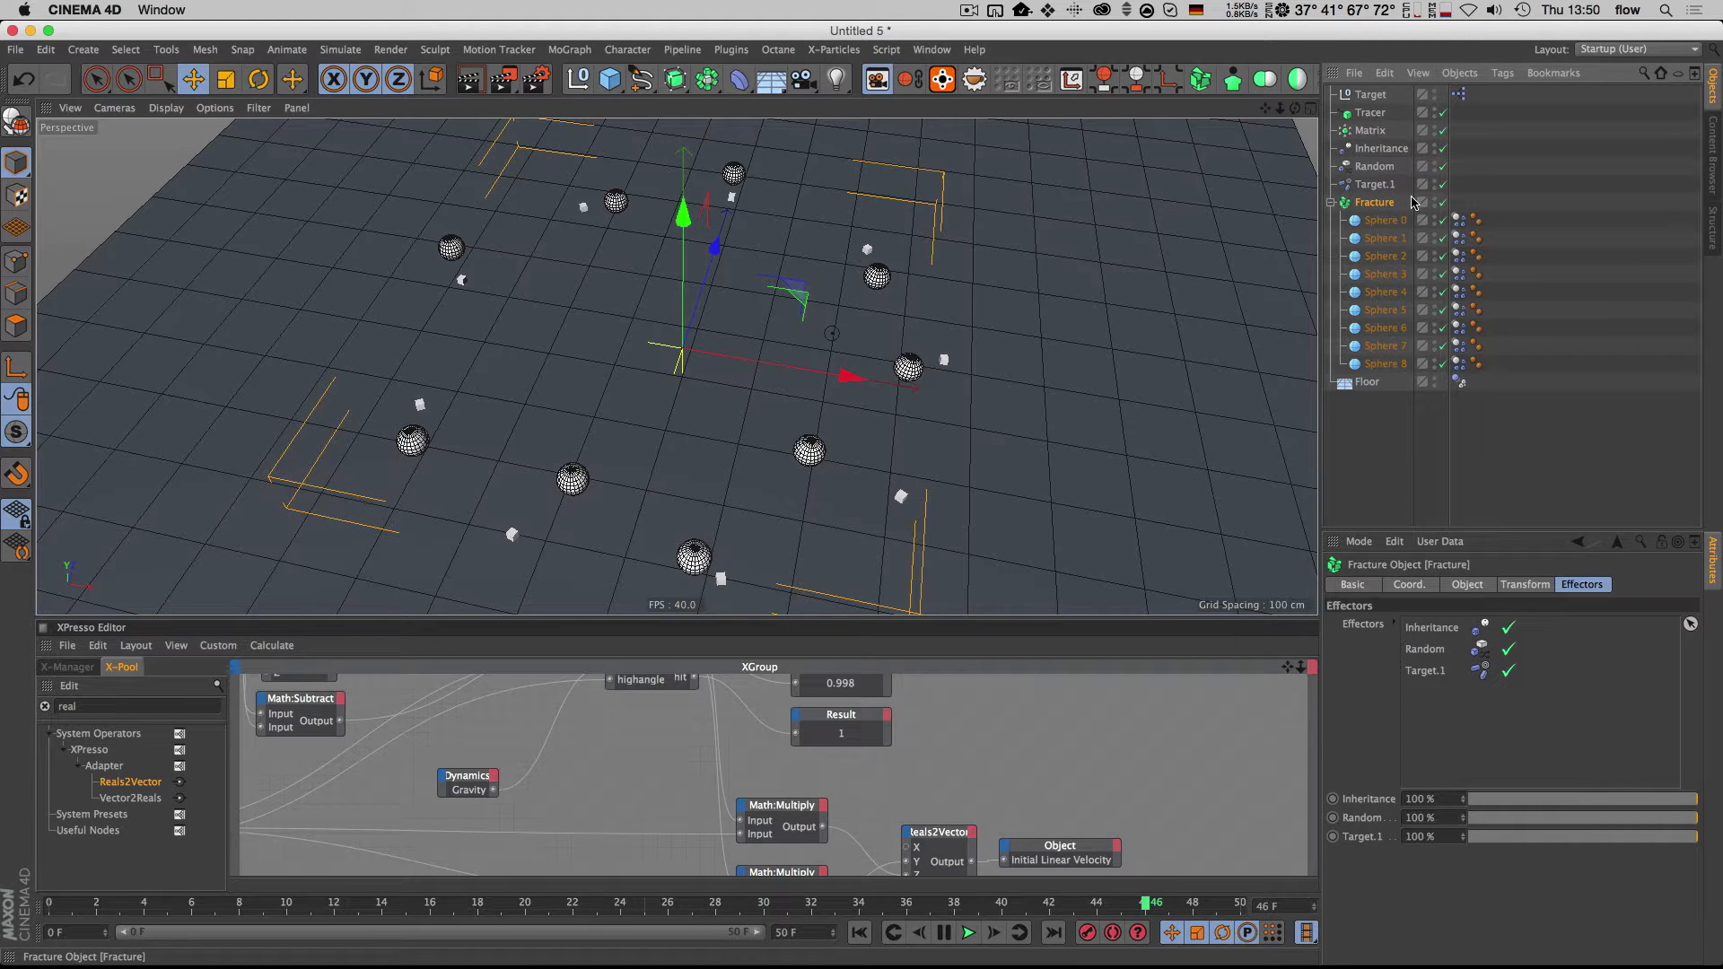
Step: Disable Use Pitch on the Target effector and link the Target null as its Target Object
click(1375, 184)
drag(1370, 94, 1388, 187)
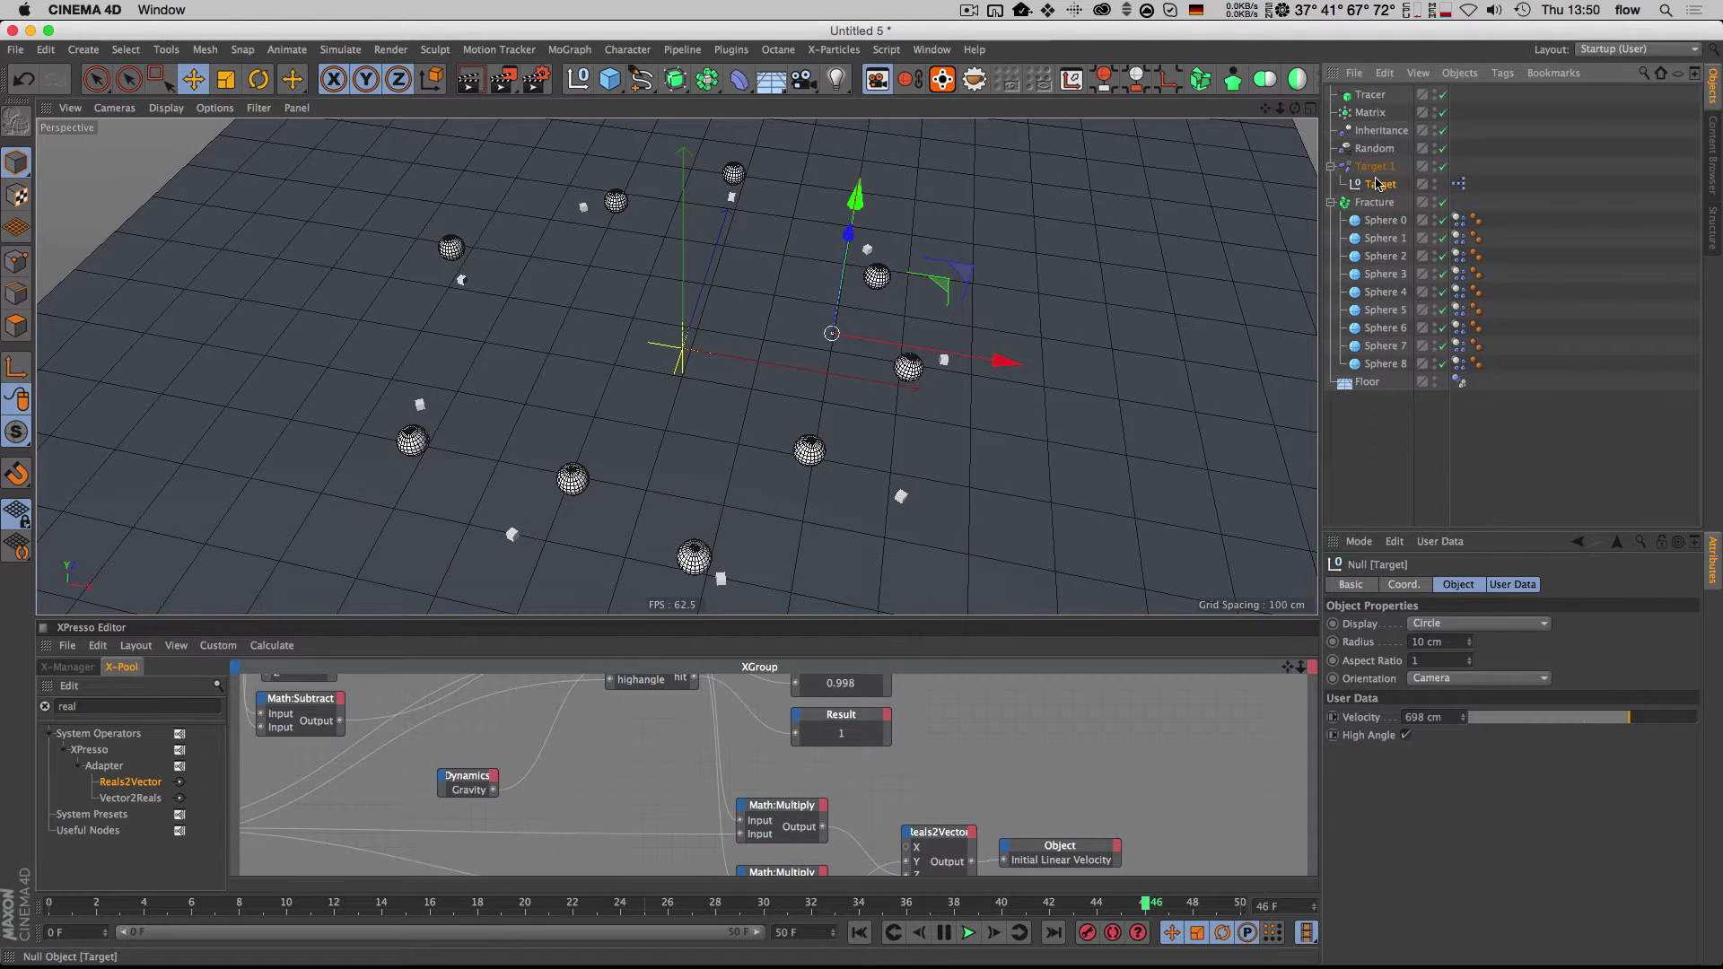
key(super+z)
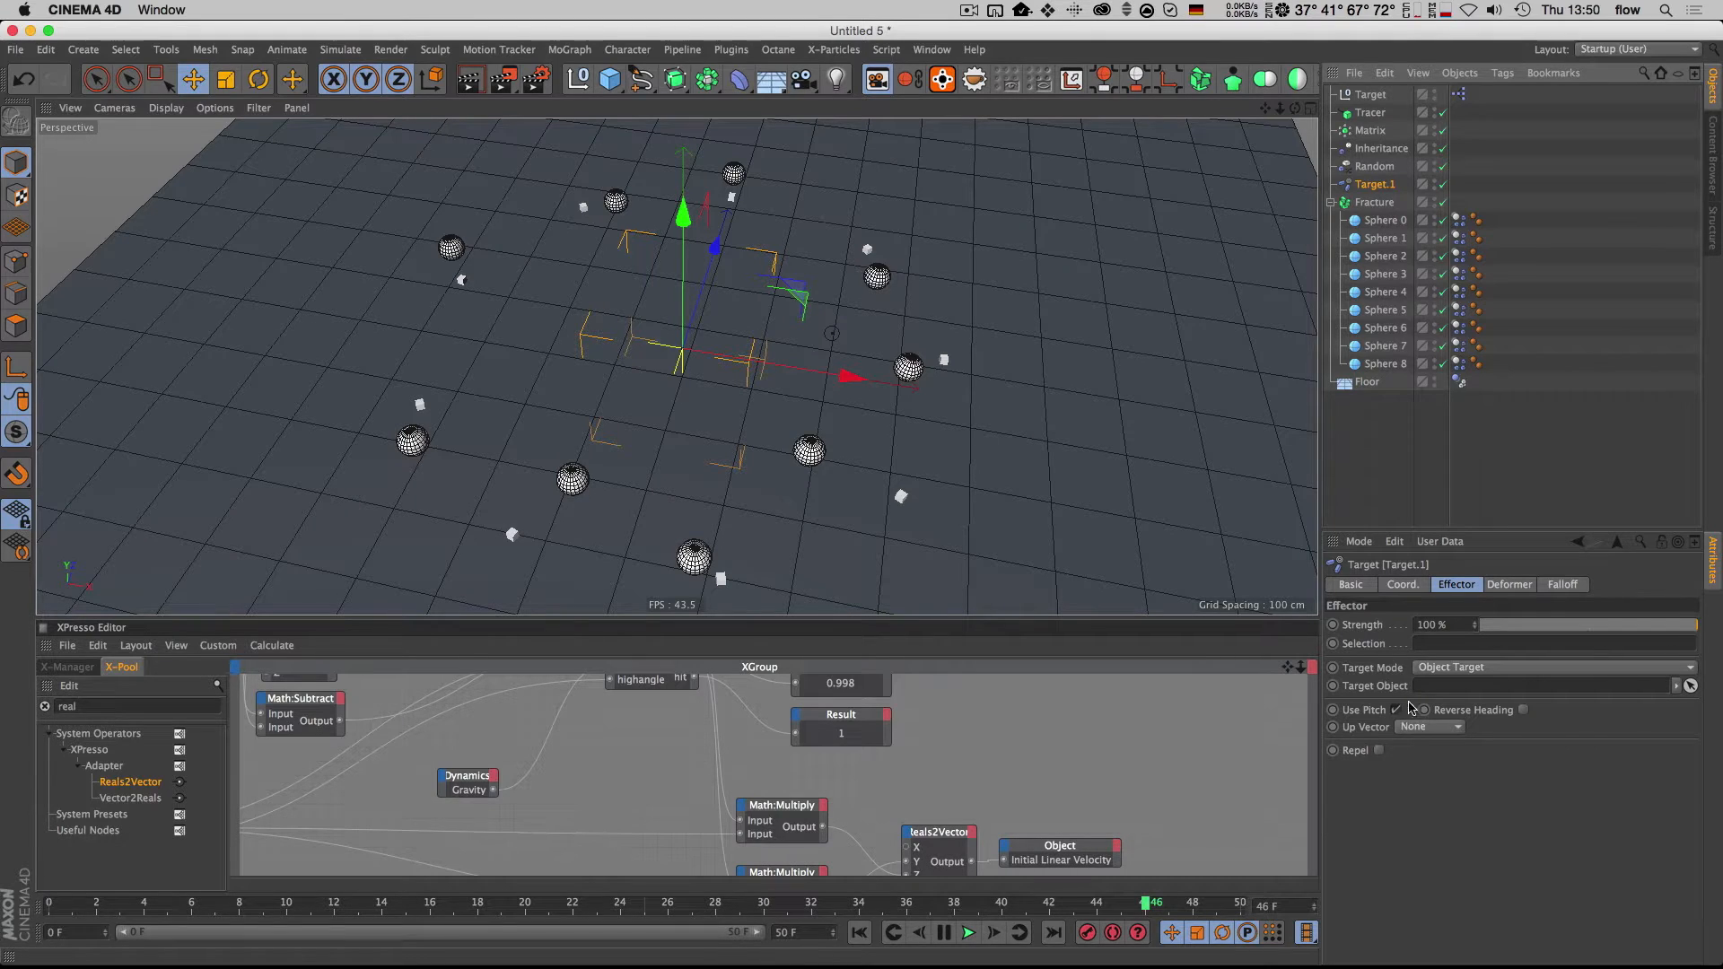
click(1396, 710)
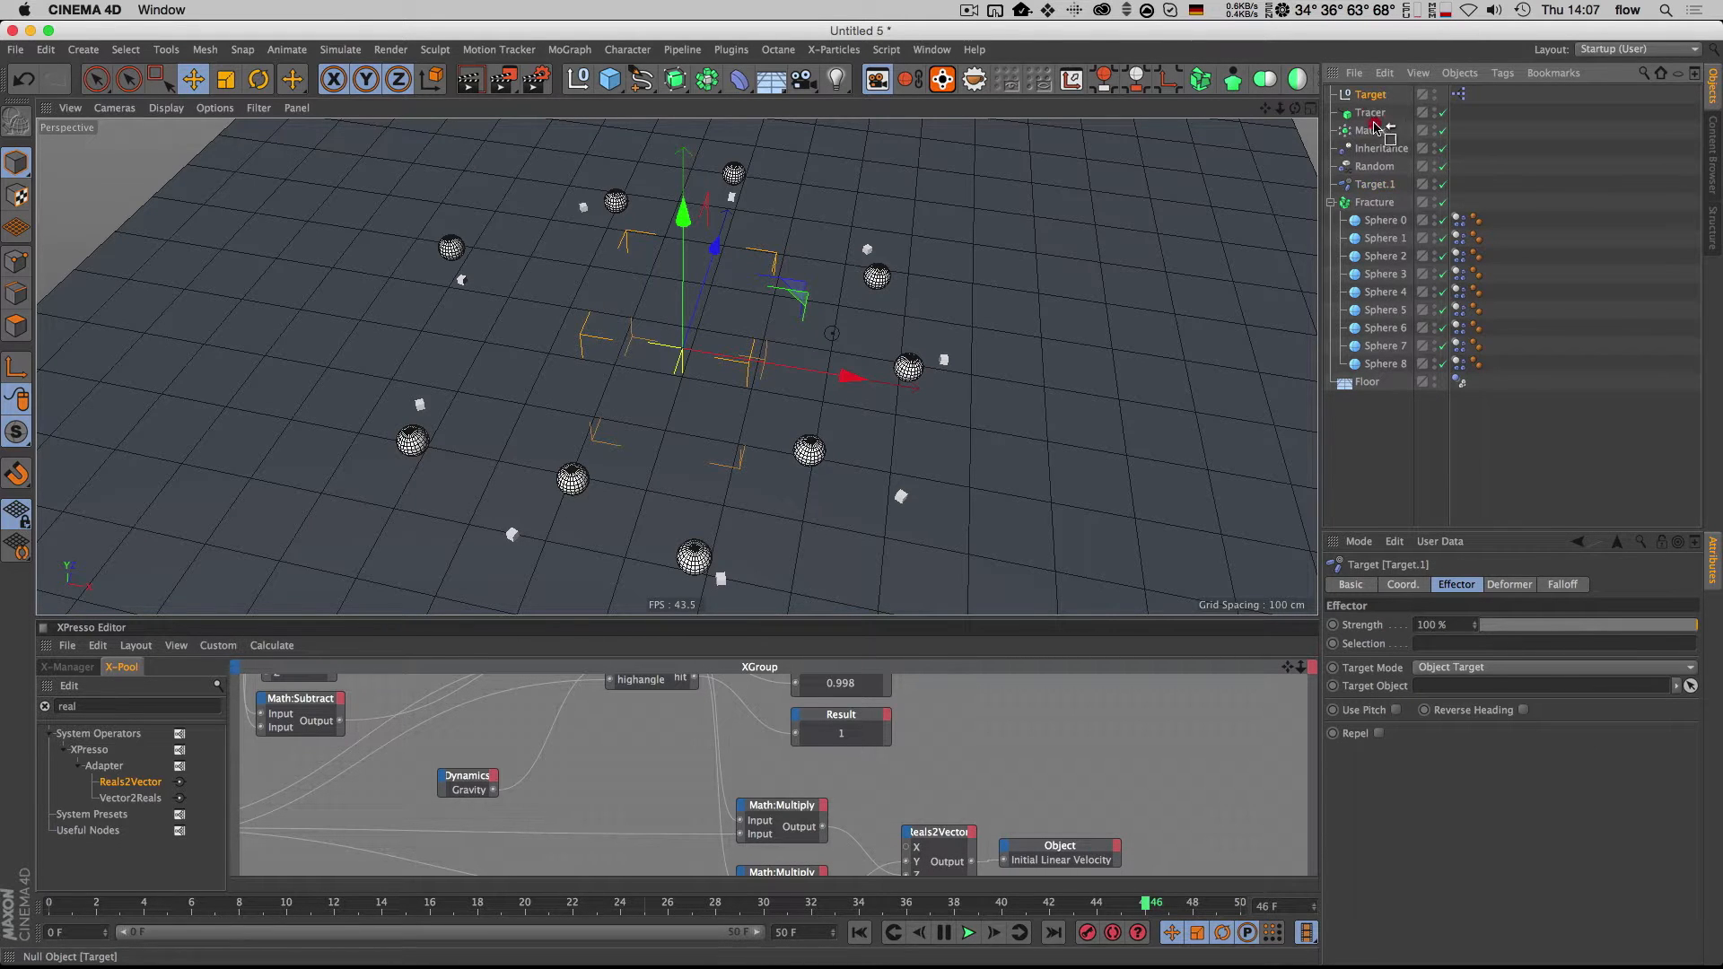
drag(1469, 594, 1473, 687)
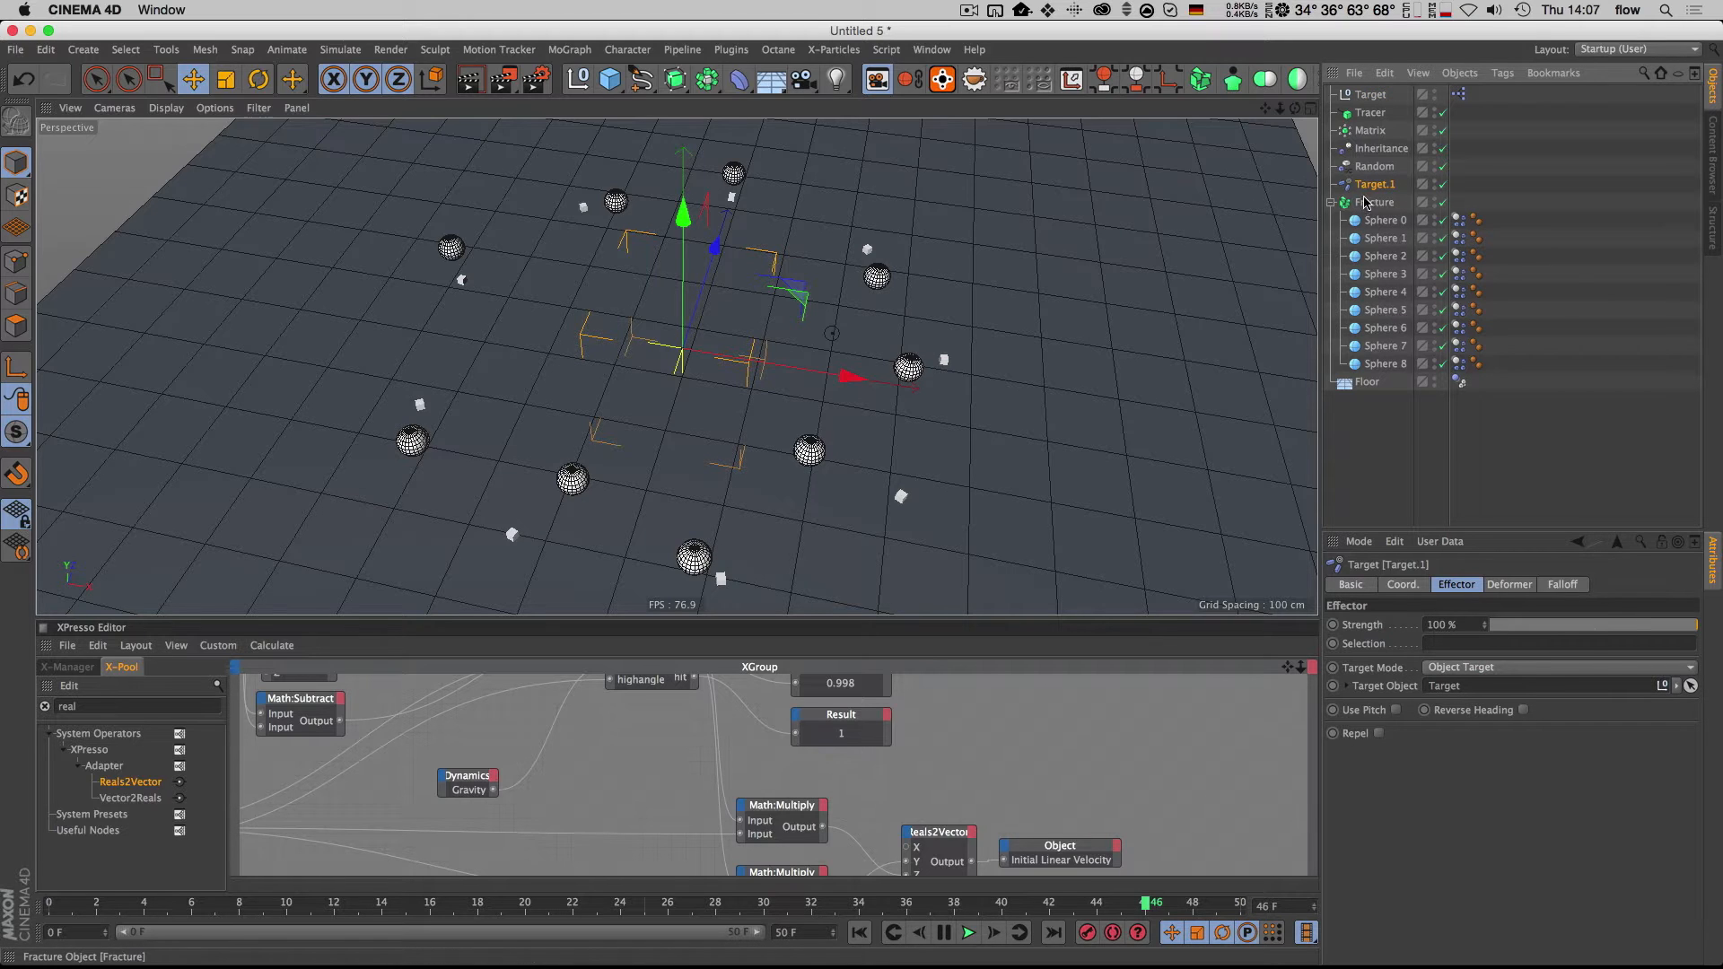
Step: Move the Target null in the horizontal plane to near the centre of the sphere ring
click(1371, 94)
drag(936, 280, 815, 285)
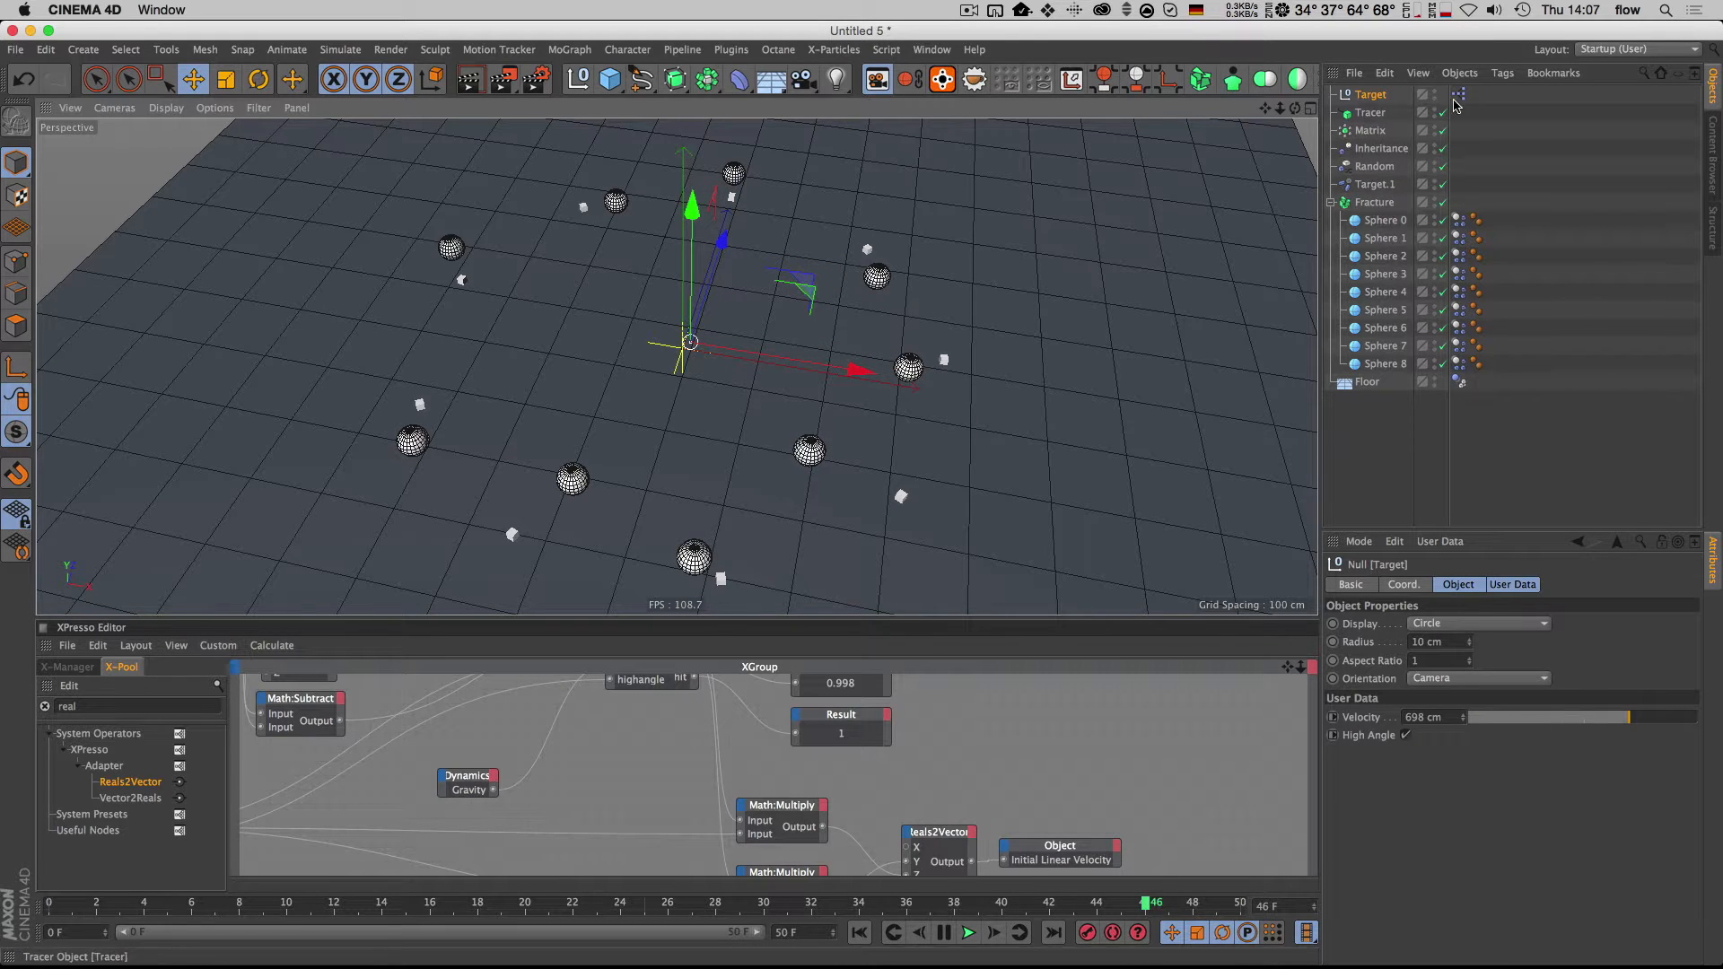
Step: Enlarge the XPresso Editor and move the undefined Object node away from the Vector2Reals node
drag(978, 619, 935, 367)
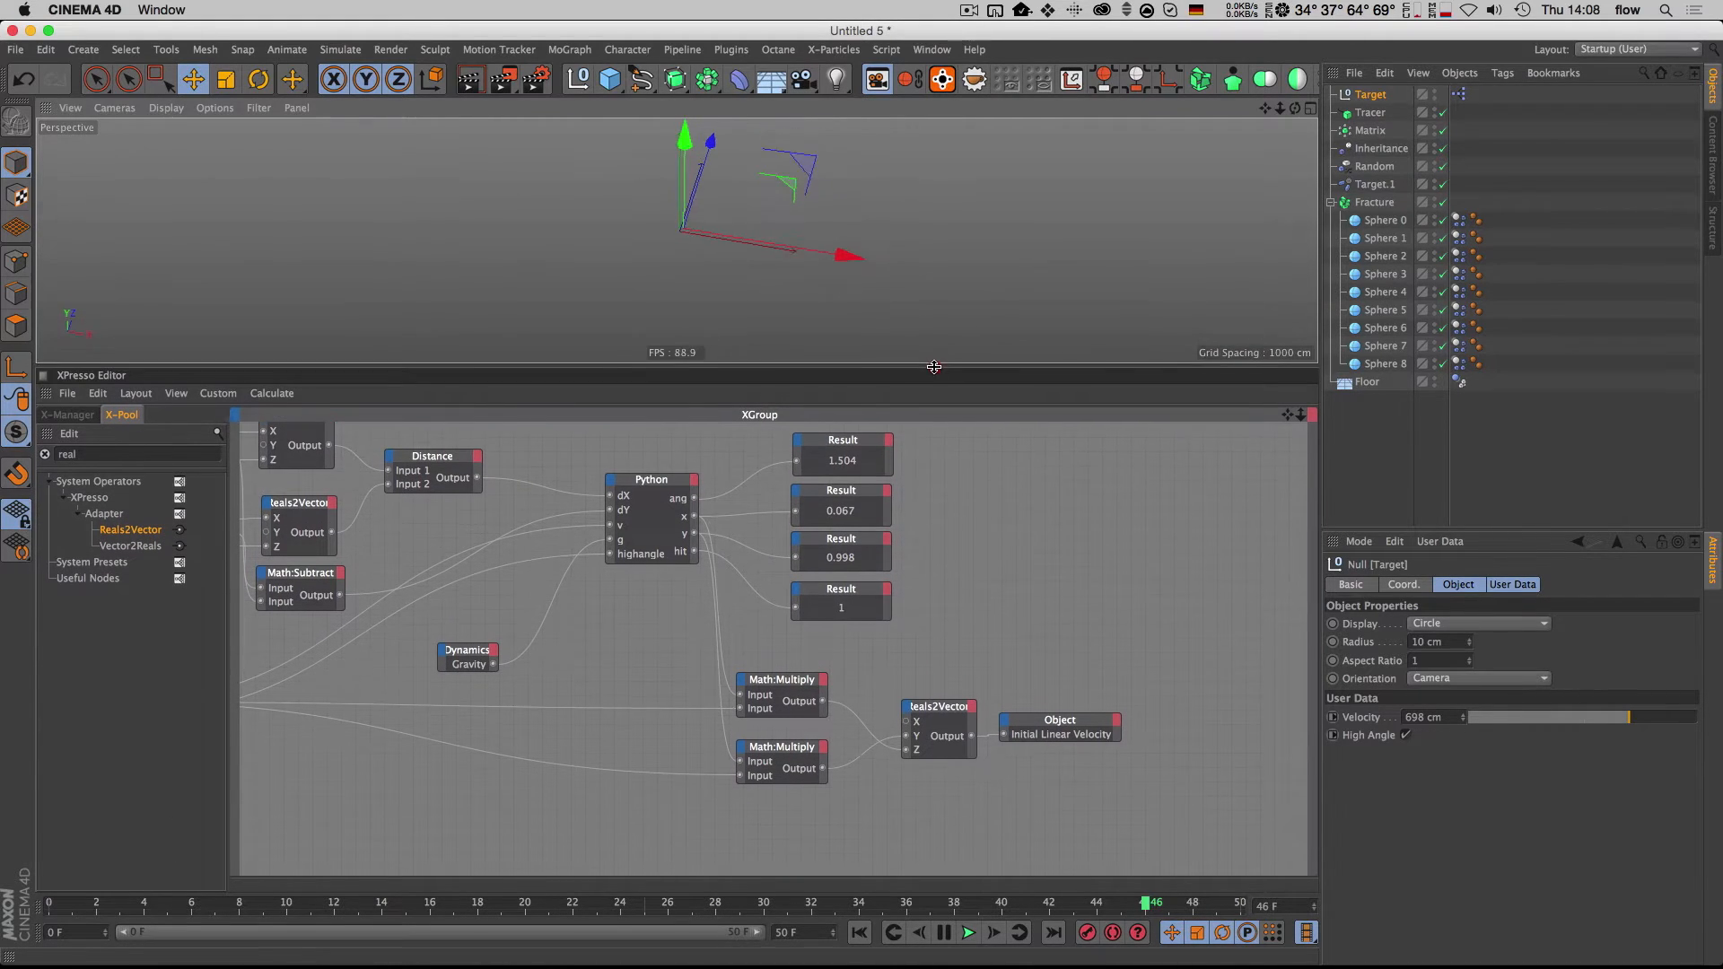
key(1)
mouse_move(693, 283)
mouse_down()
mouse_move(736, 267)
mouse_move(679, 287)
mouse_up()
key(2)
key(1)
key(3)
click(981, 607)
key(1)
drag(981, 608, 1067, 615)
drag(235, 527, 602, 636)
key(1)
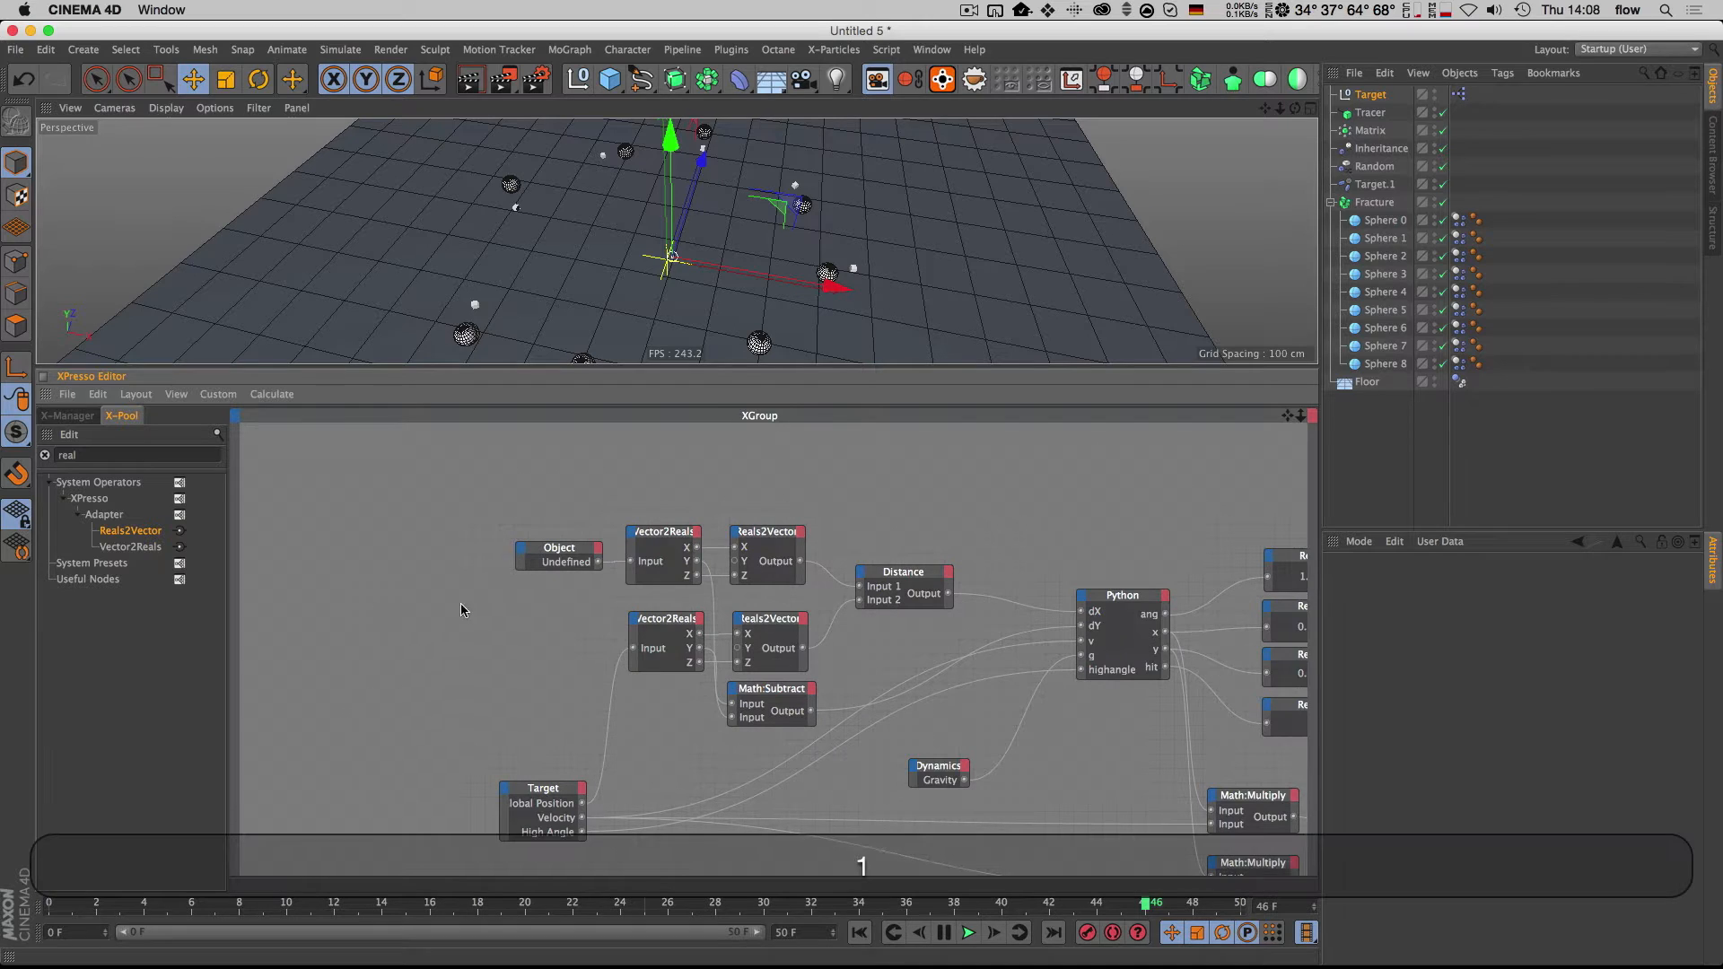
drag(461, 604, 479, 613)
drag(566, 570, 438, 592)
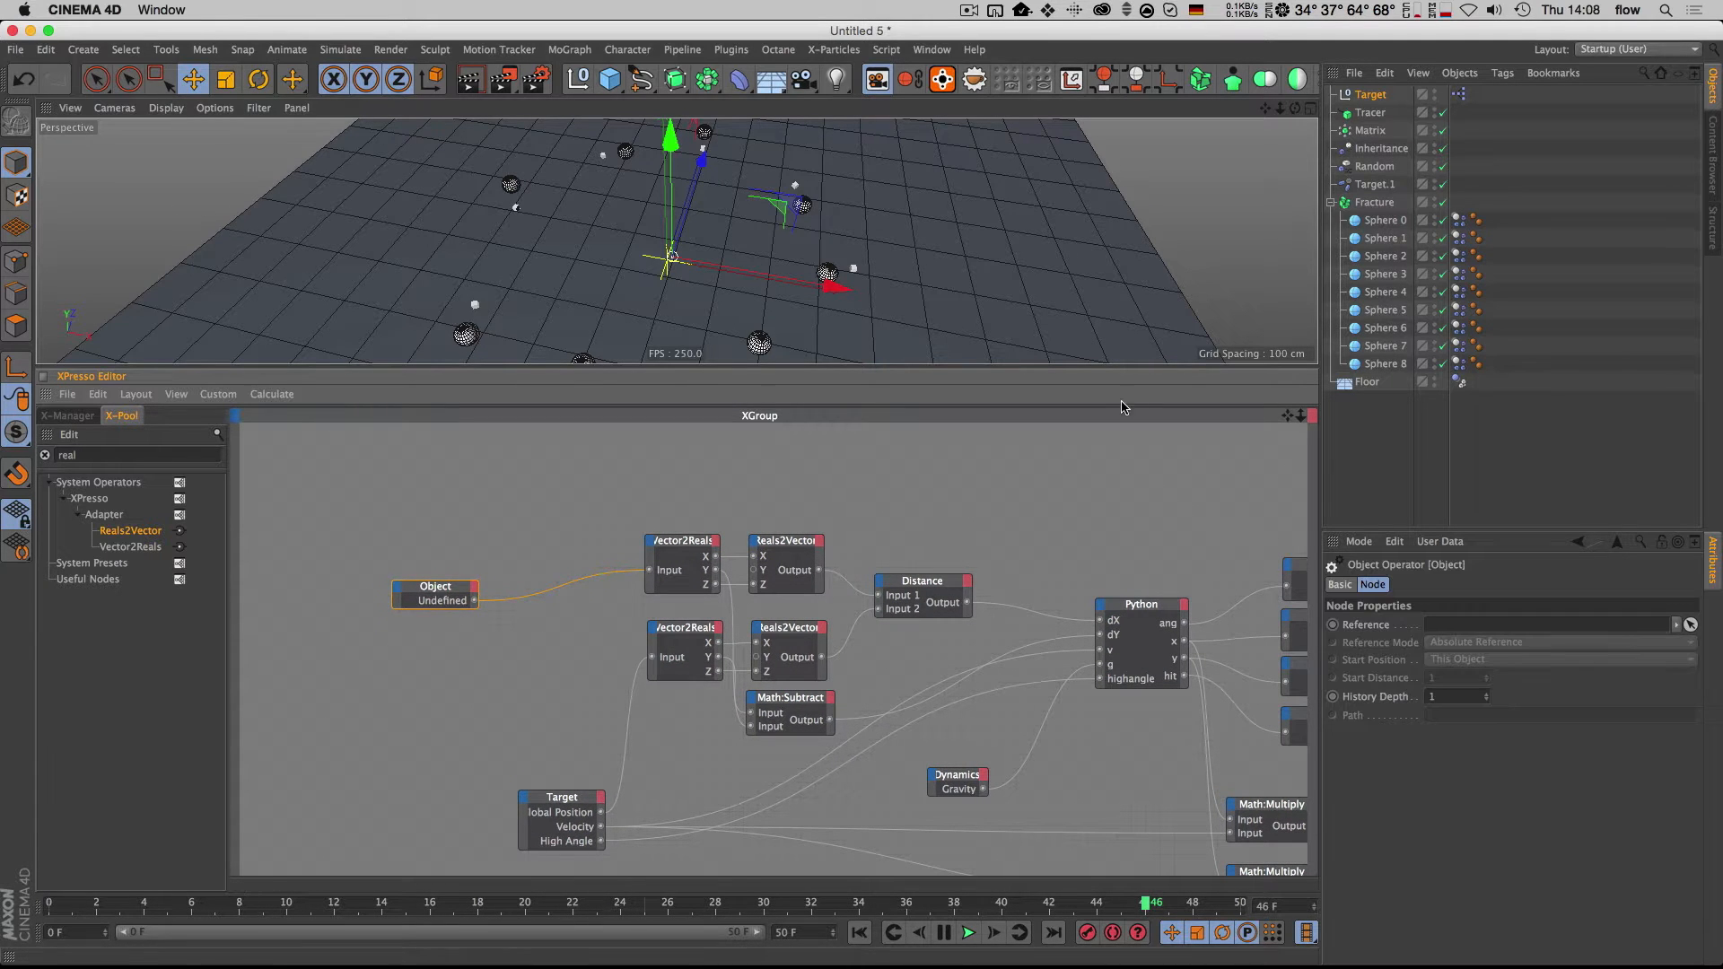
Step: Add the Fracture as a node in the XPresso graph and delete the undefined Object node
drag(1373, 202, 478, 503)
drag(415, 562, 416, 562)
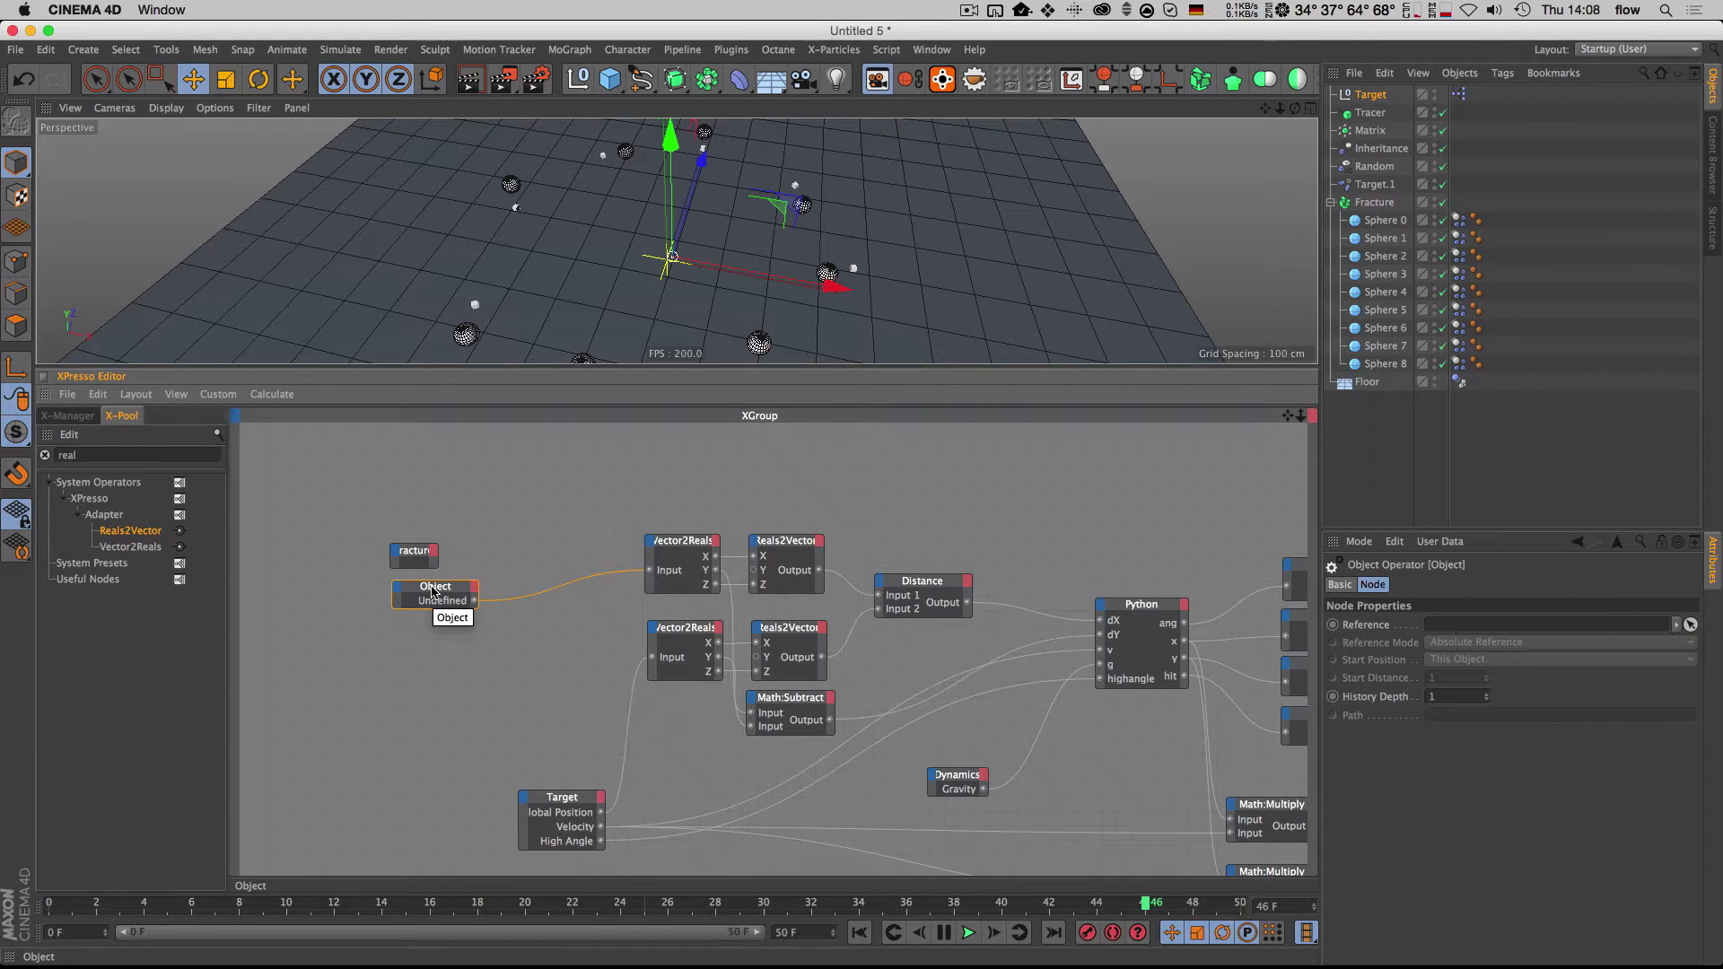
key(BackSpace)
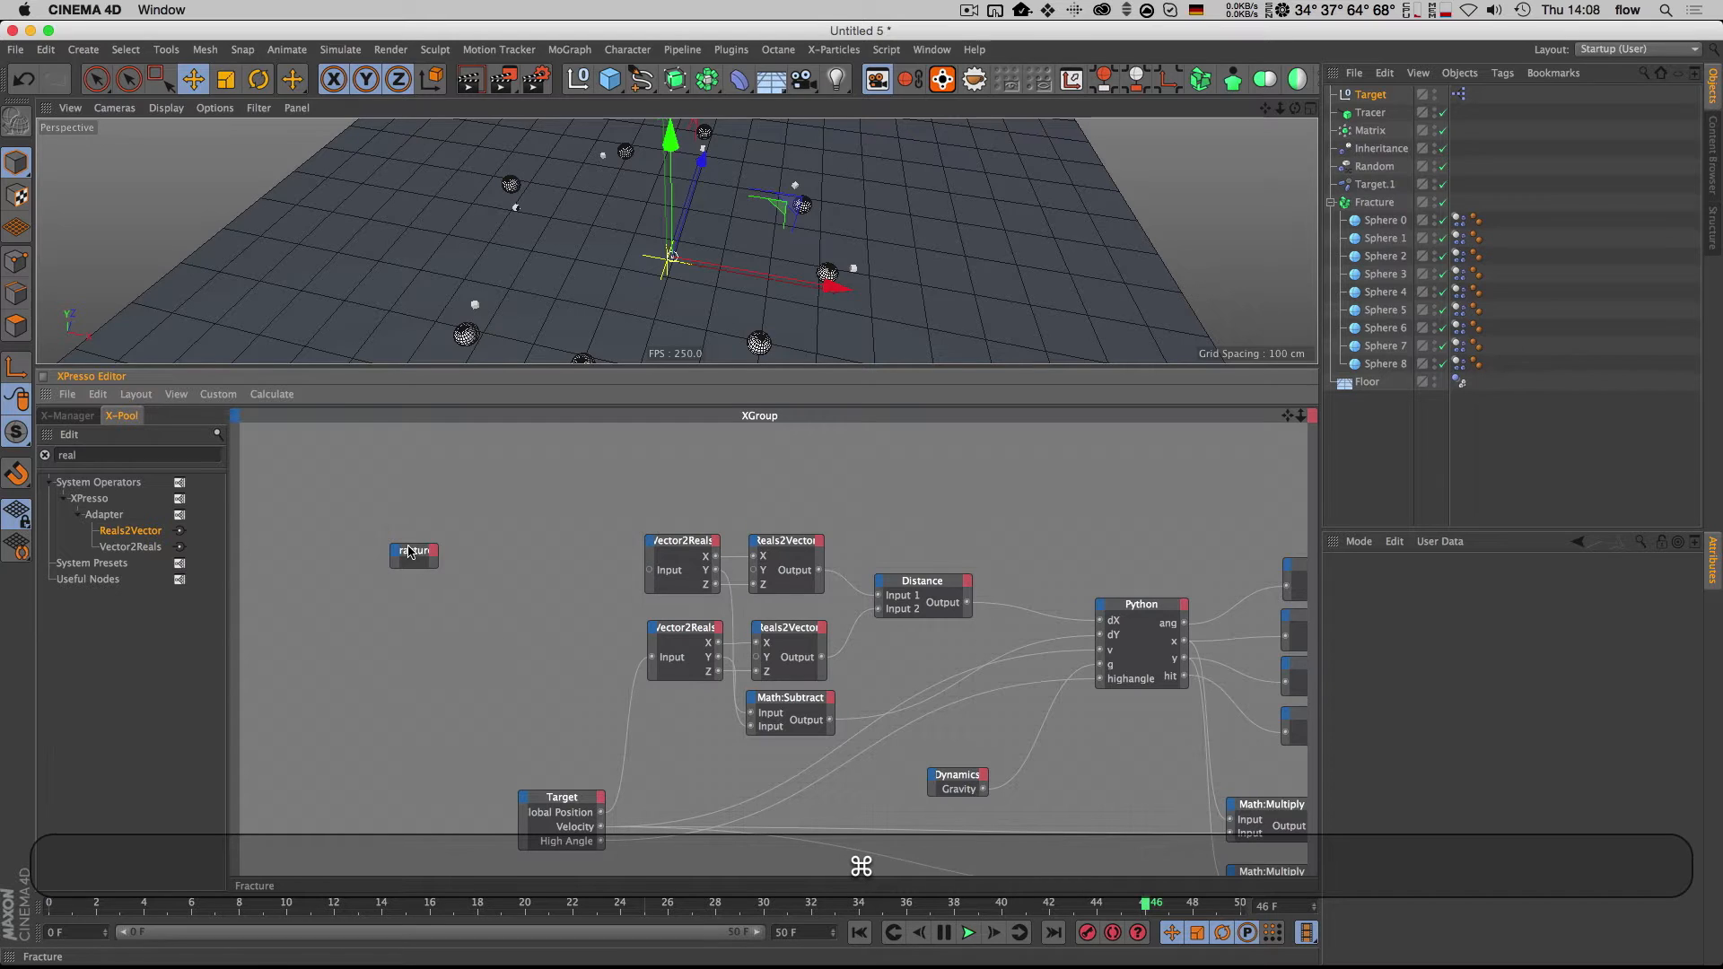
drag(412, 557, 360, 552)
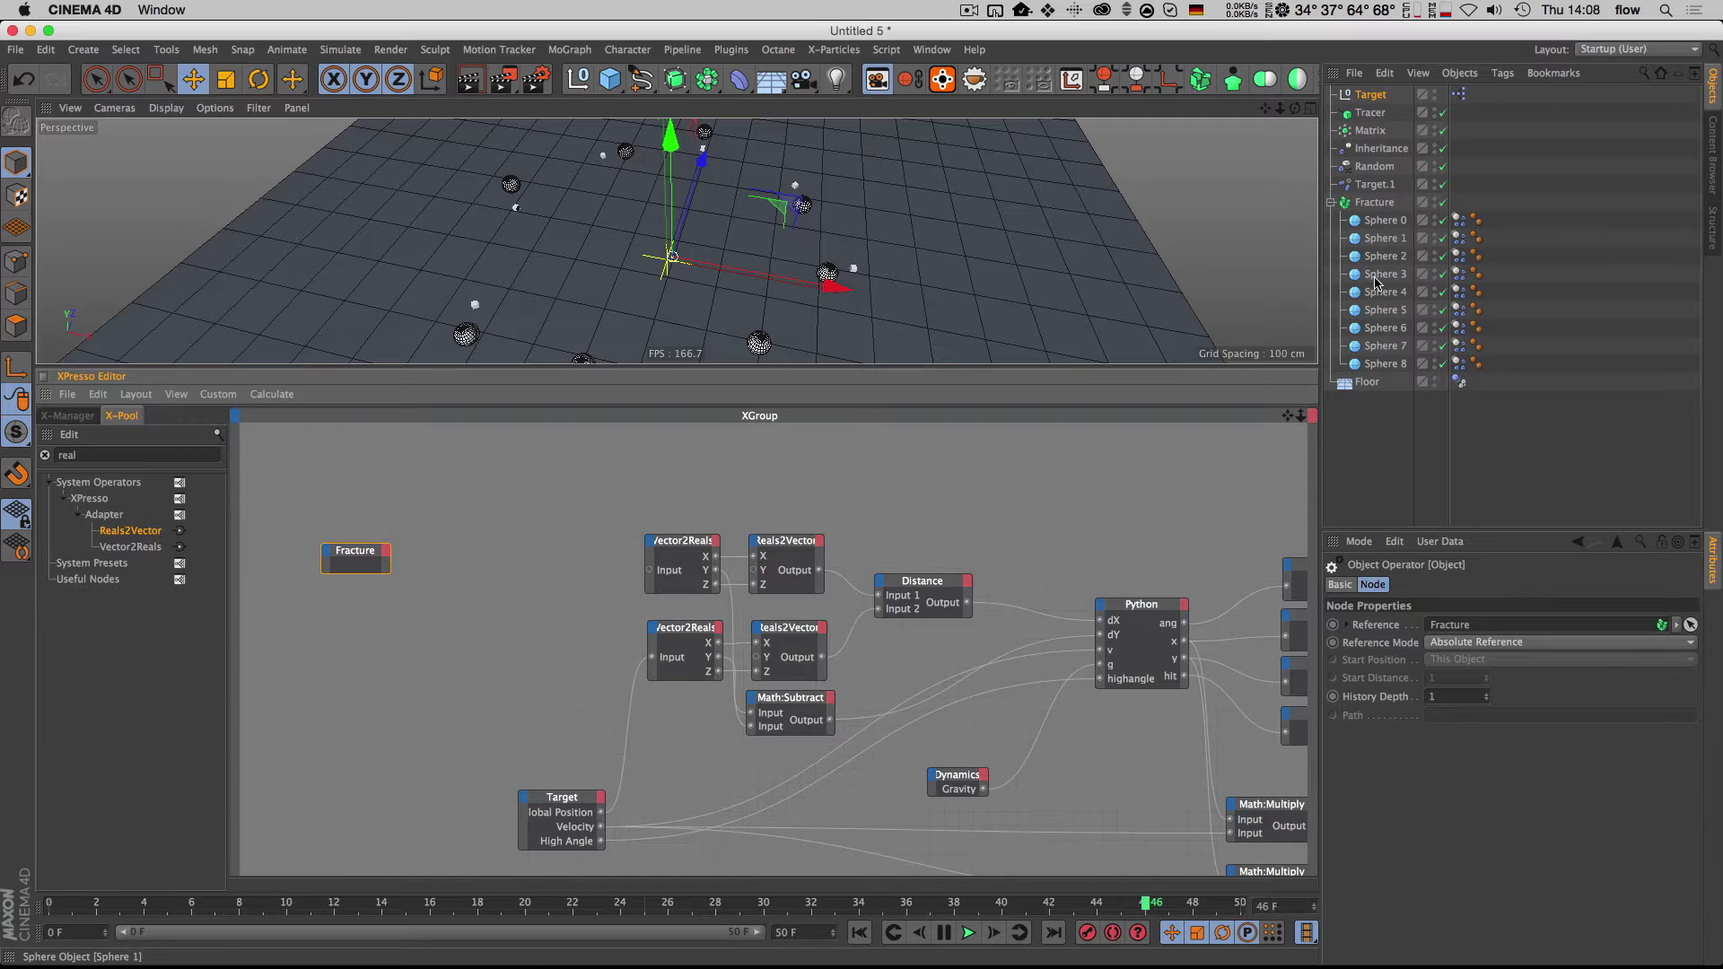
Step: Search the node library for "data" and add a Motion Graphics Data node beside the Fracture node
drag(118, 456, 38, 458)
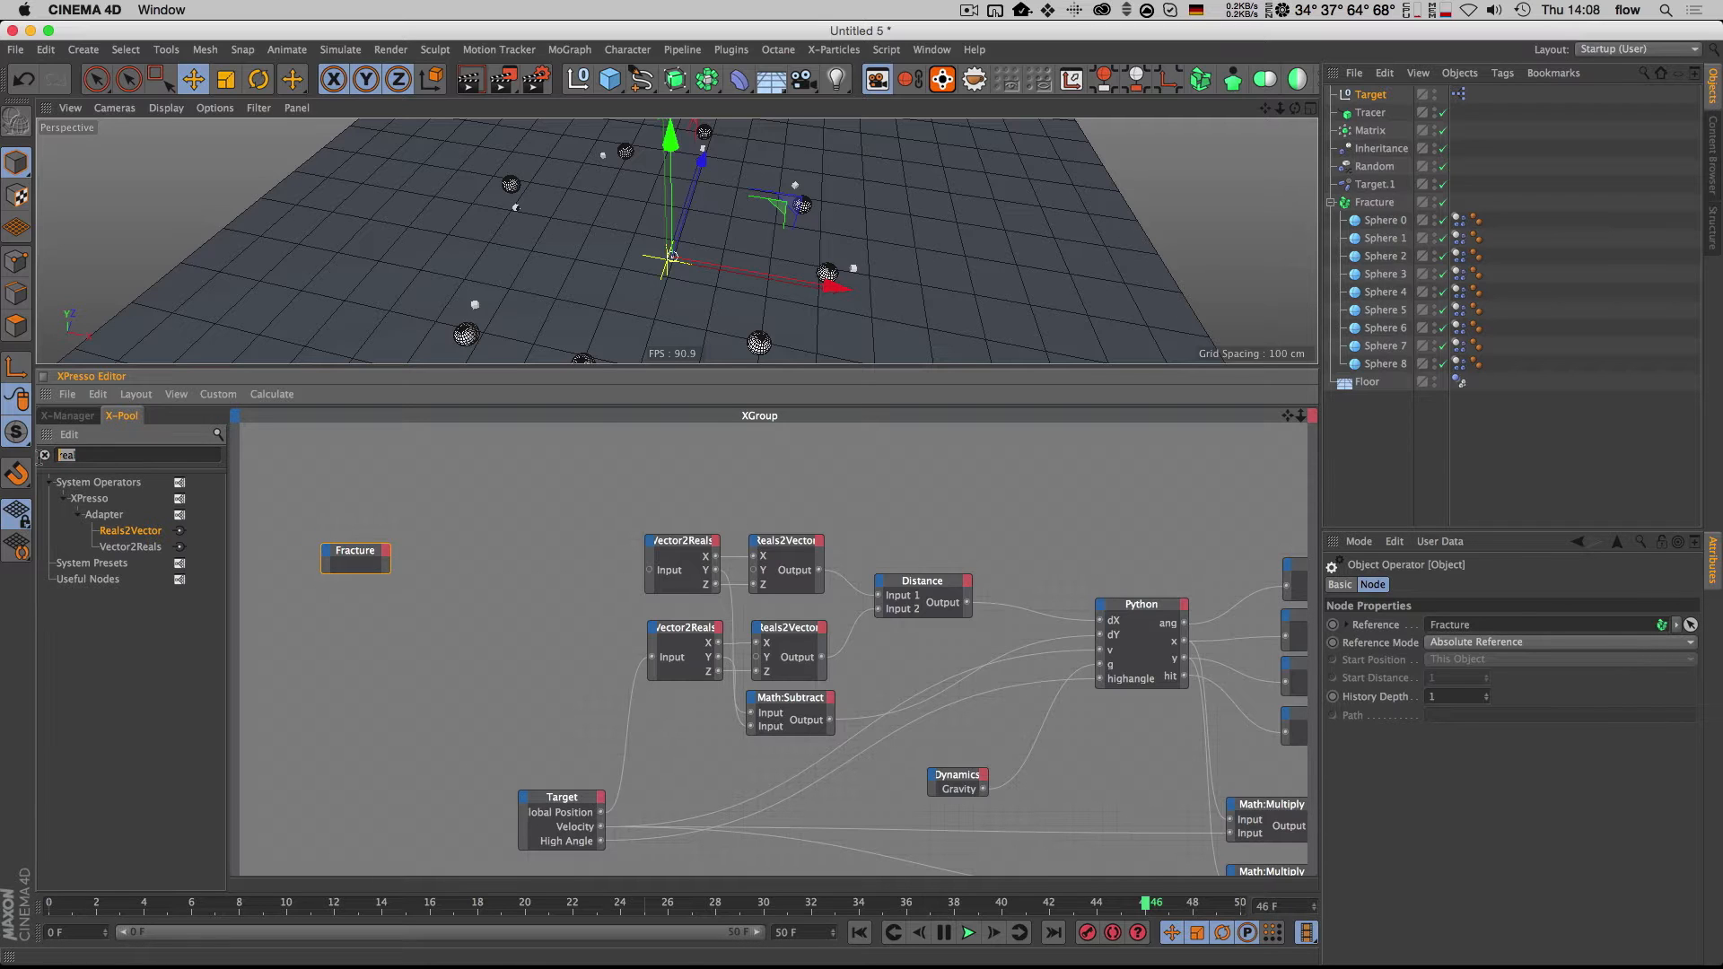
text(data)
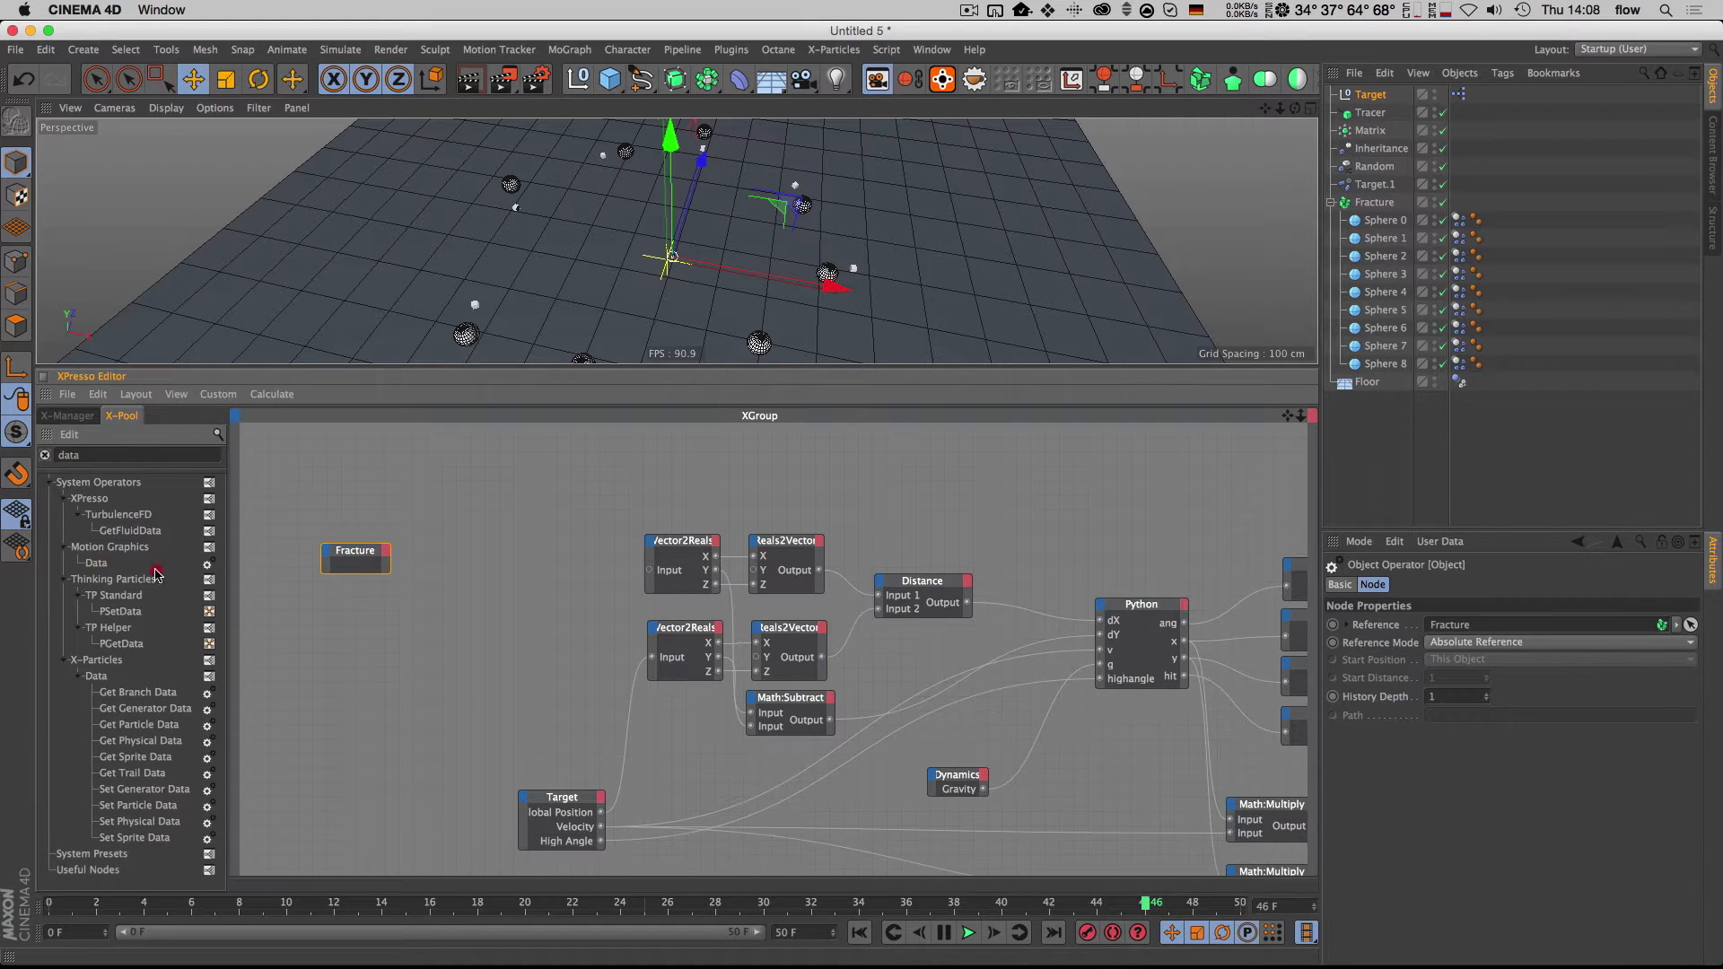
drag(534, 559, 504, 555)
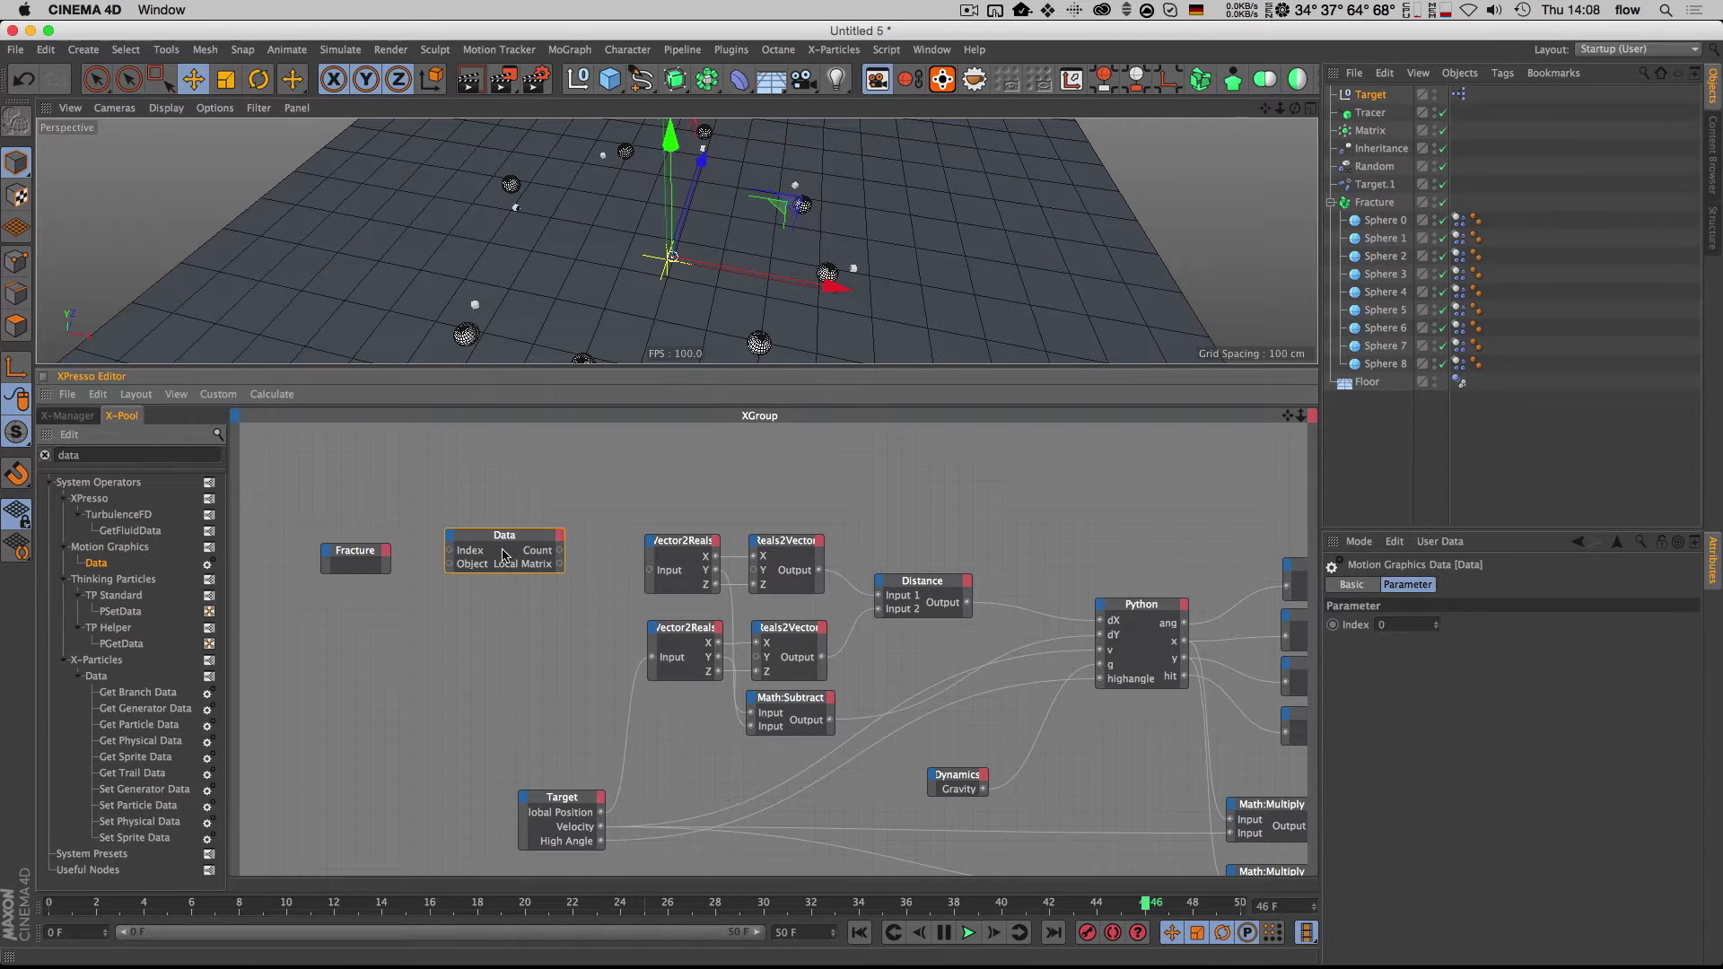
Step: Add an Object output to the Fracture node, connect it to the Data node's Object input, and reposition the Fracture node
click(387, 552)
click(408, 653)
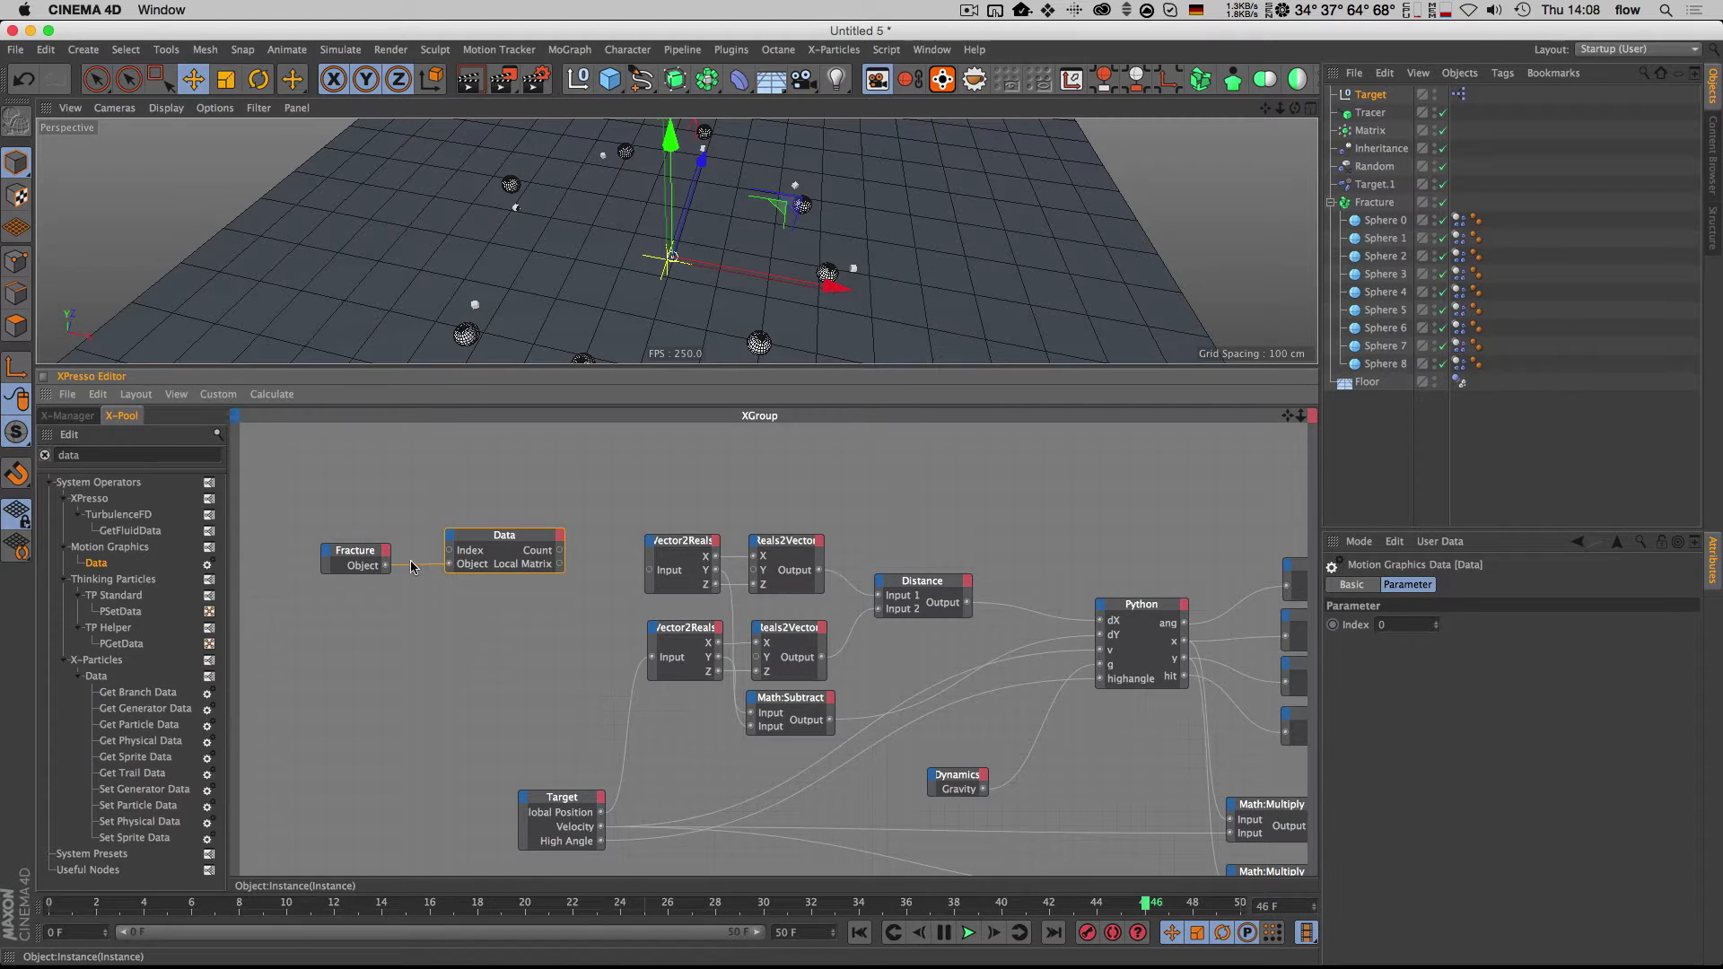
drag(359, 551, 335, 539)
click(361, 540)
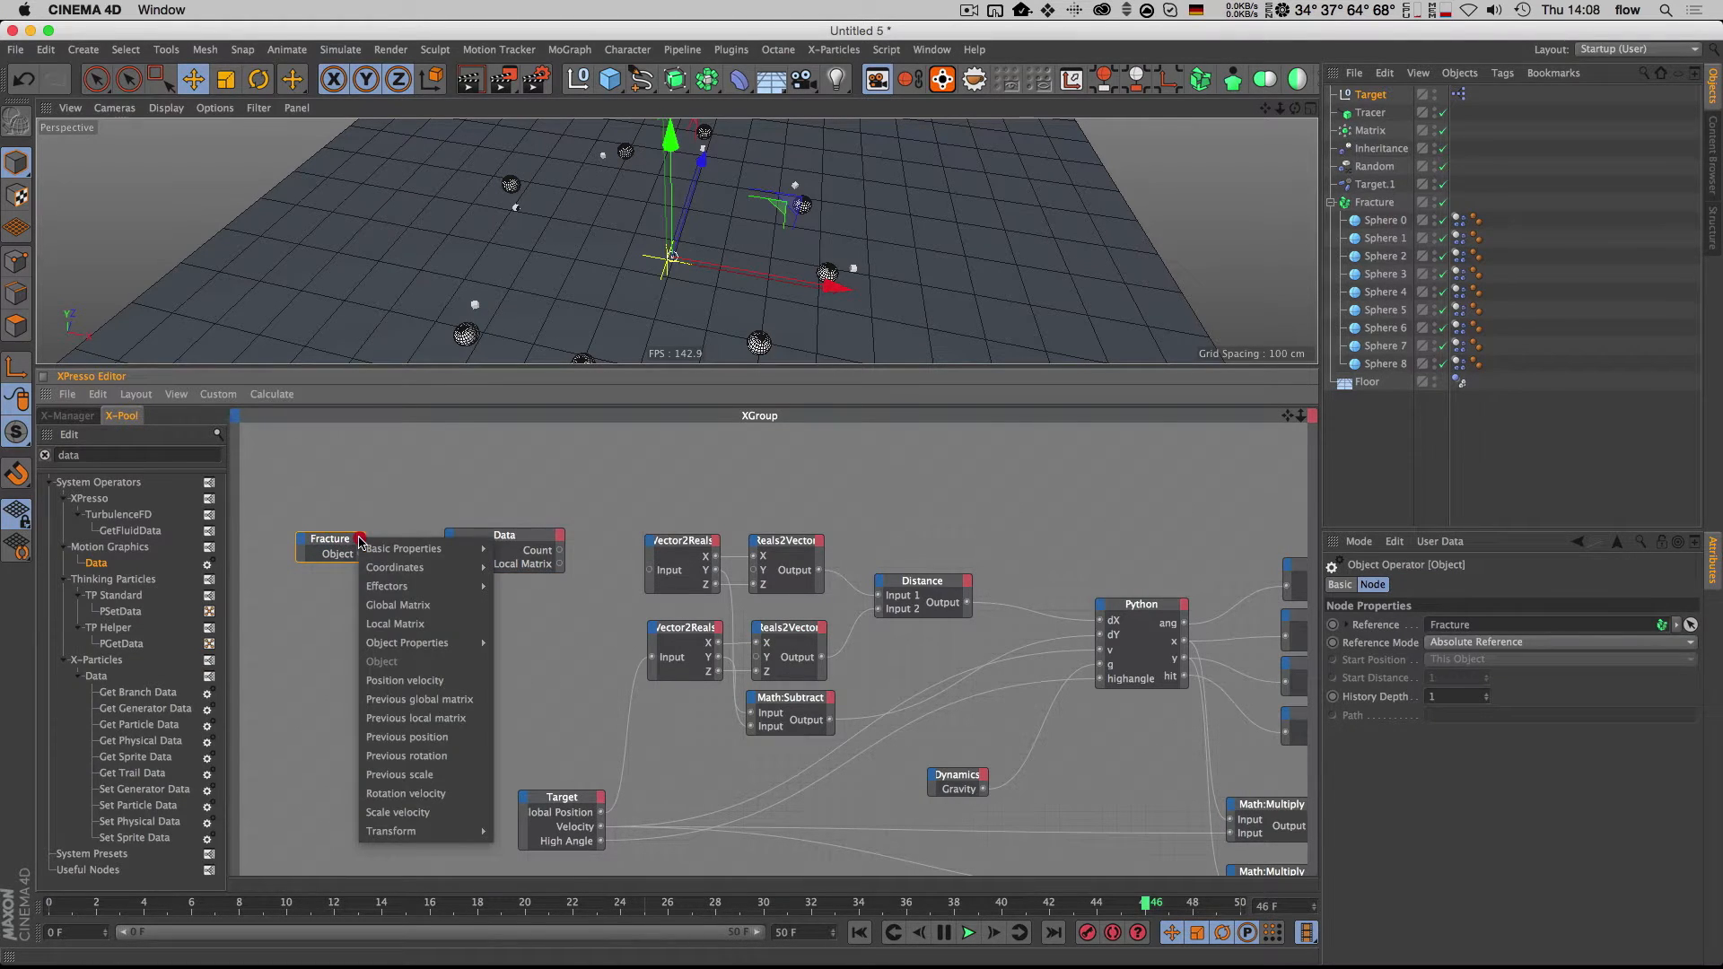
click(434, 535)
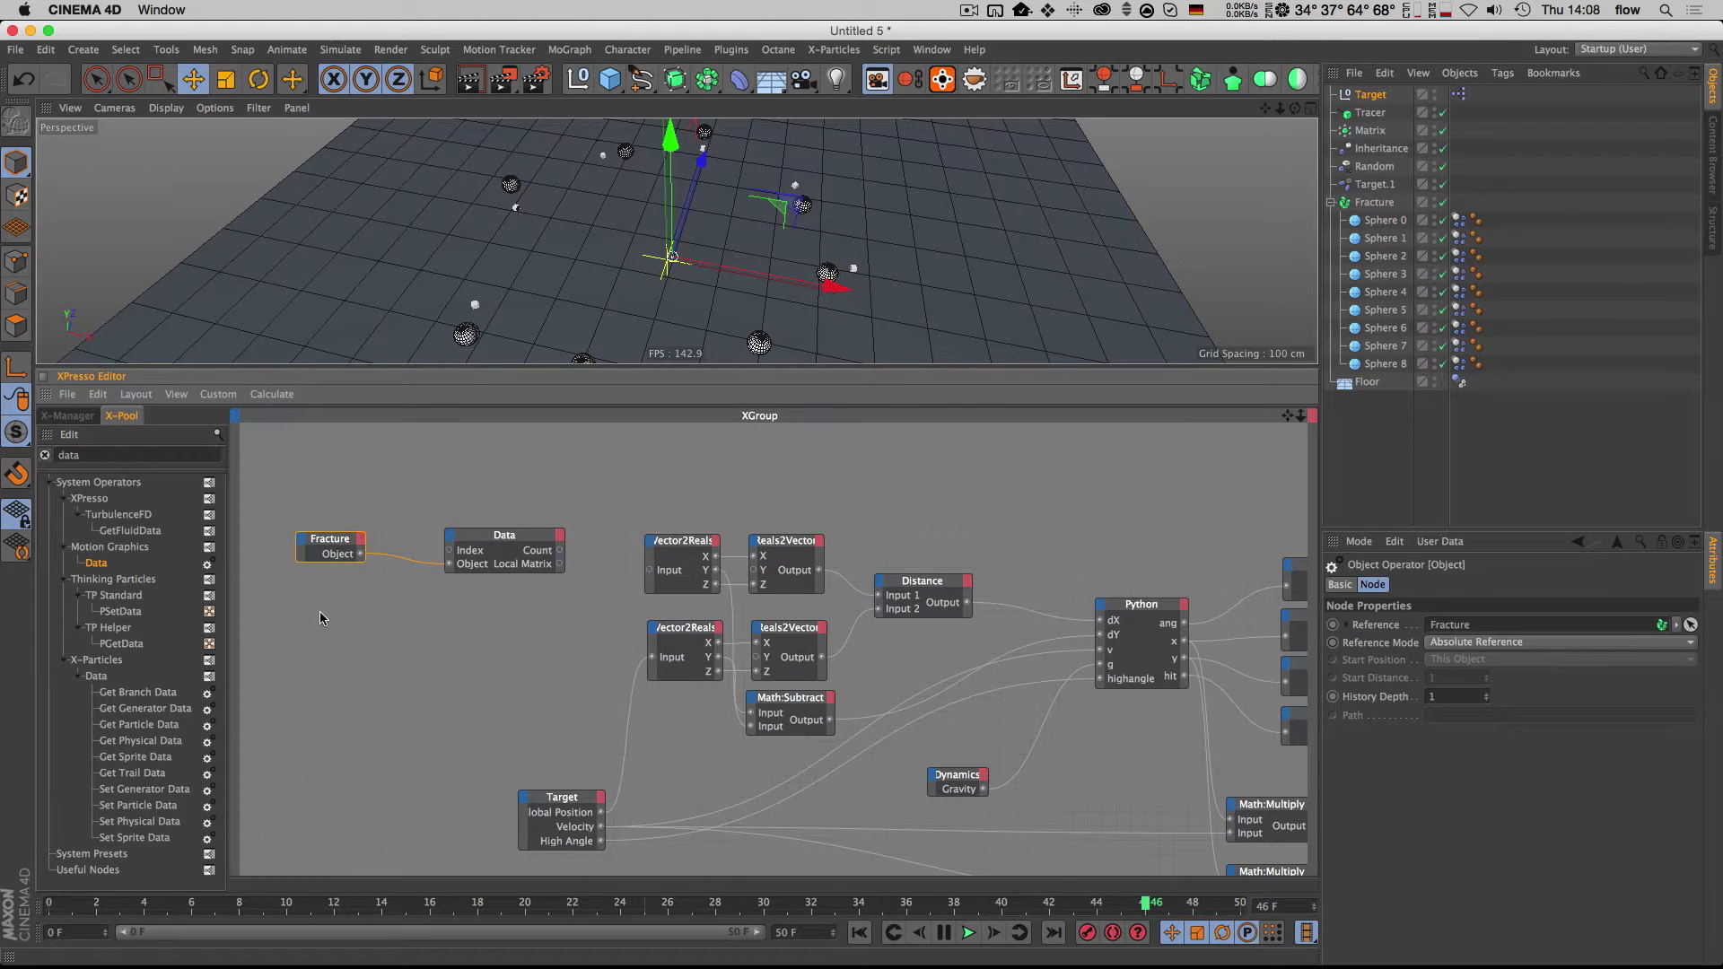
Step: Search the node library for "iterat", add an Iteration node, and place the Data node beside it below the Fracture node
click(117, 456)
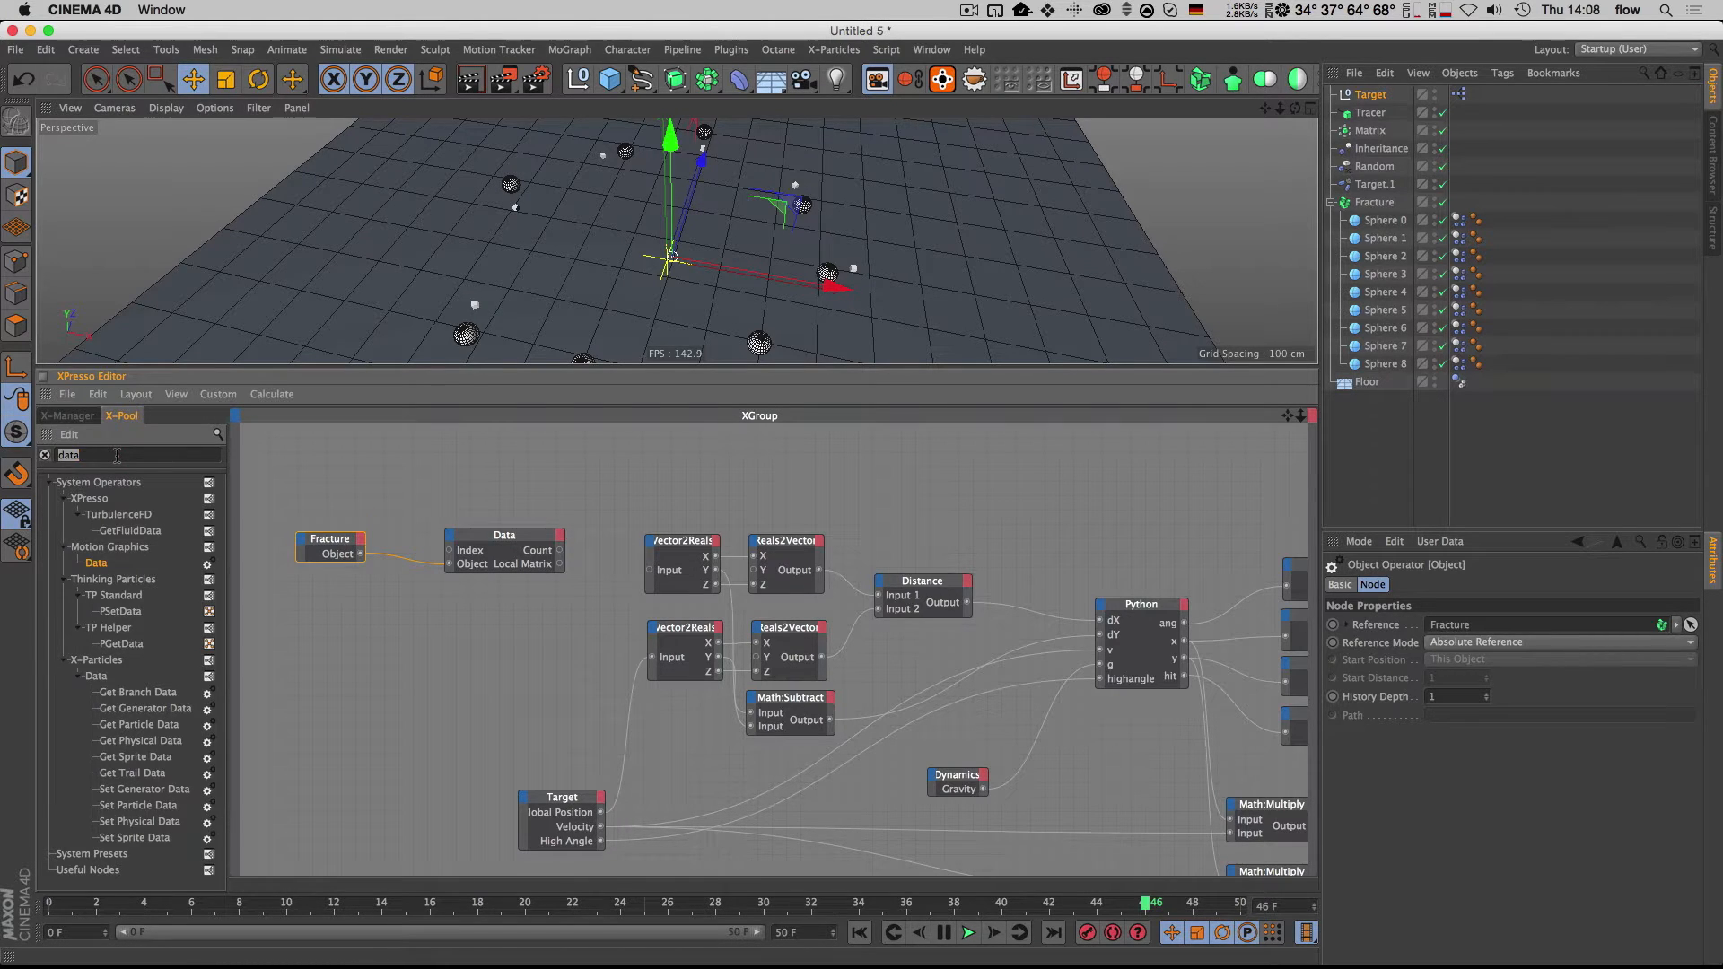
text(iterat)
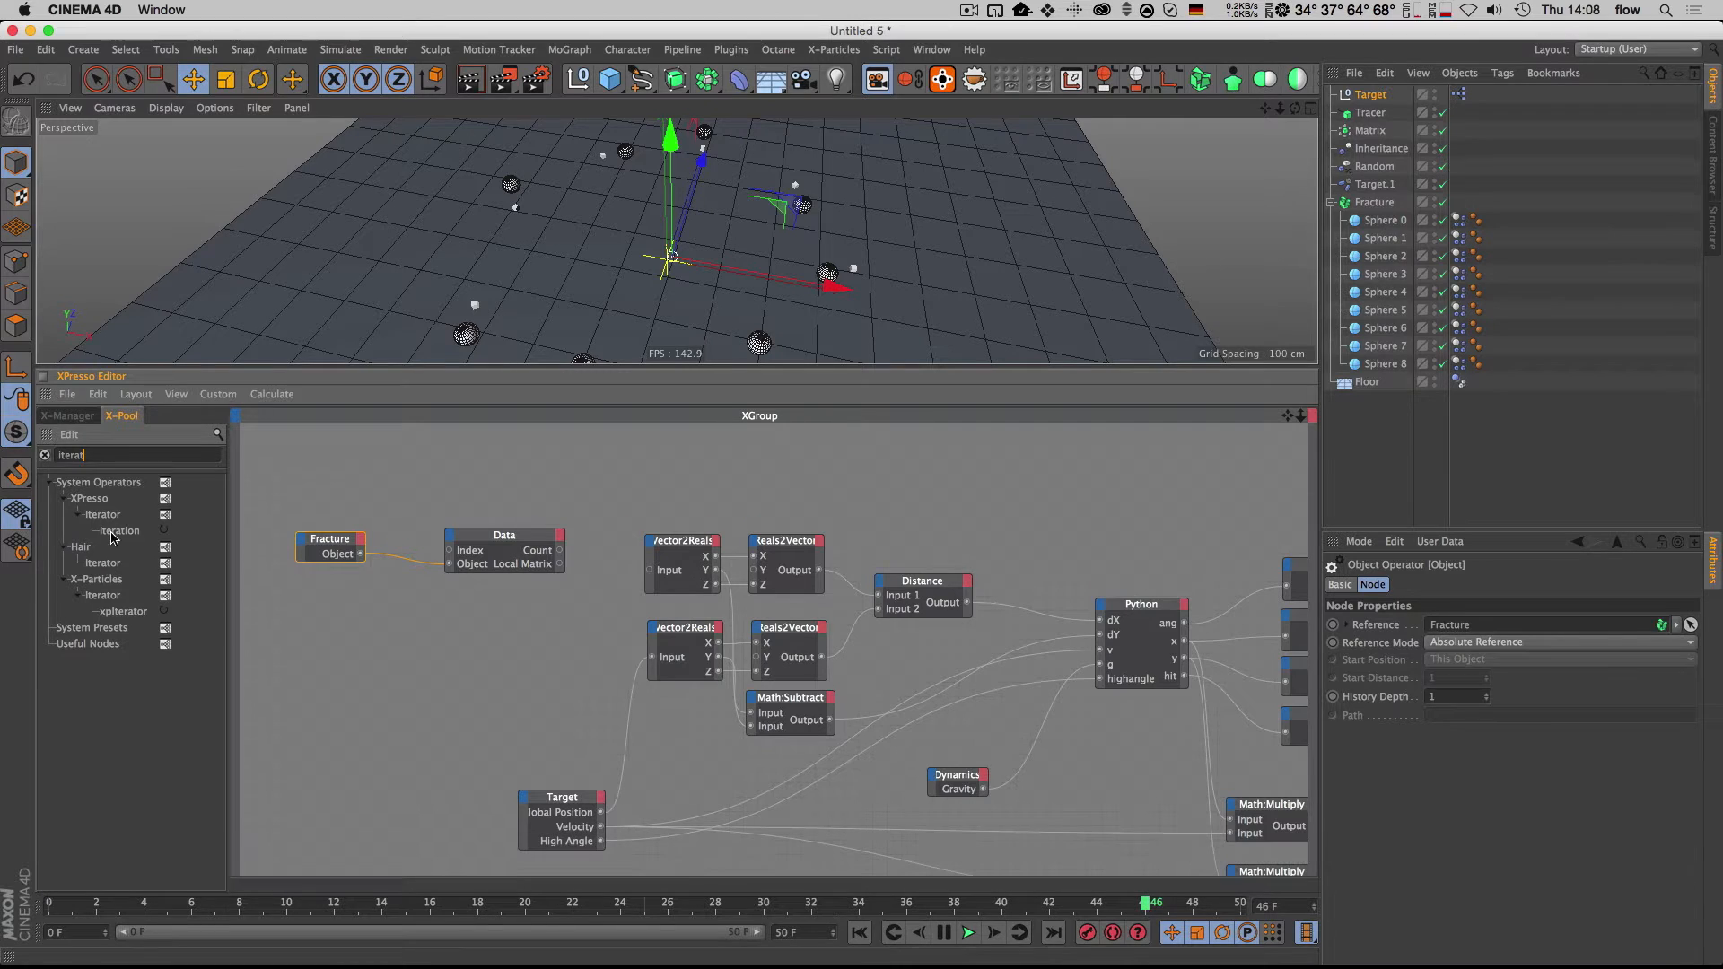
drag(358, 646, 395, 660)
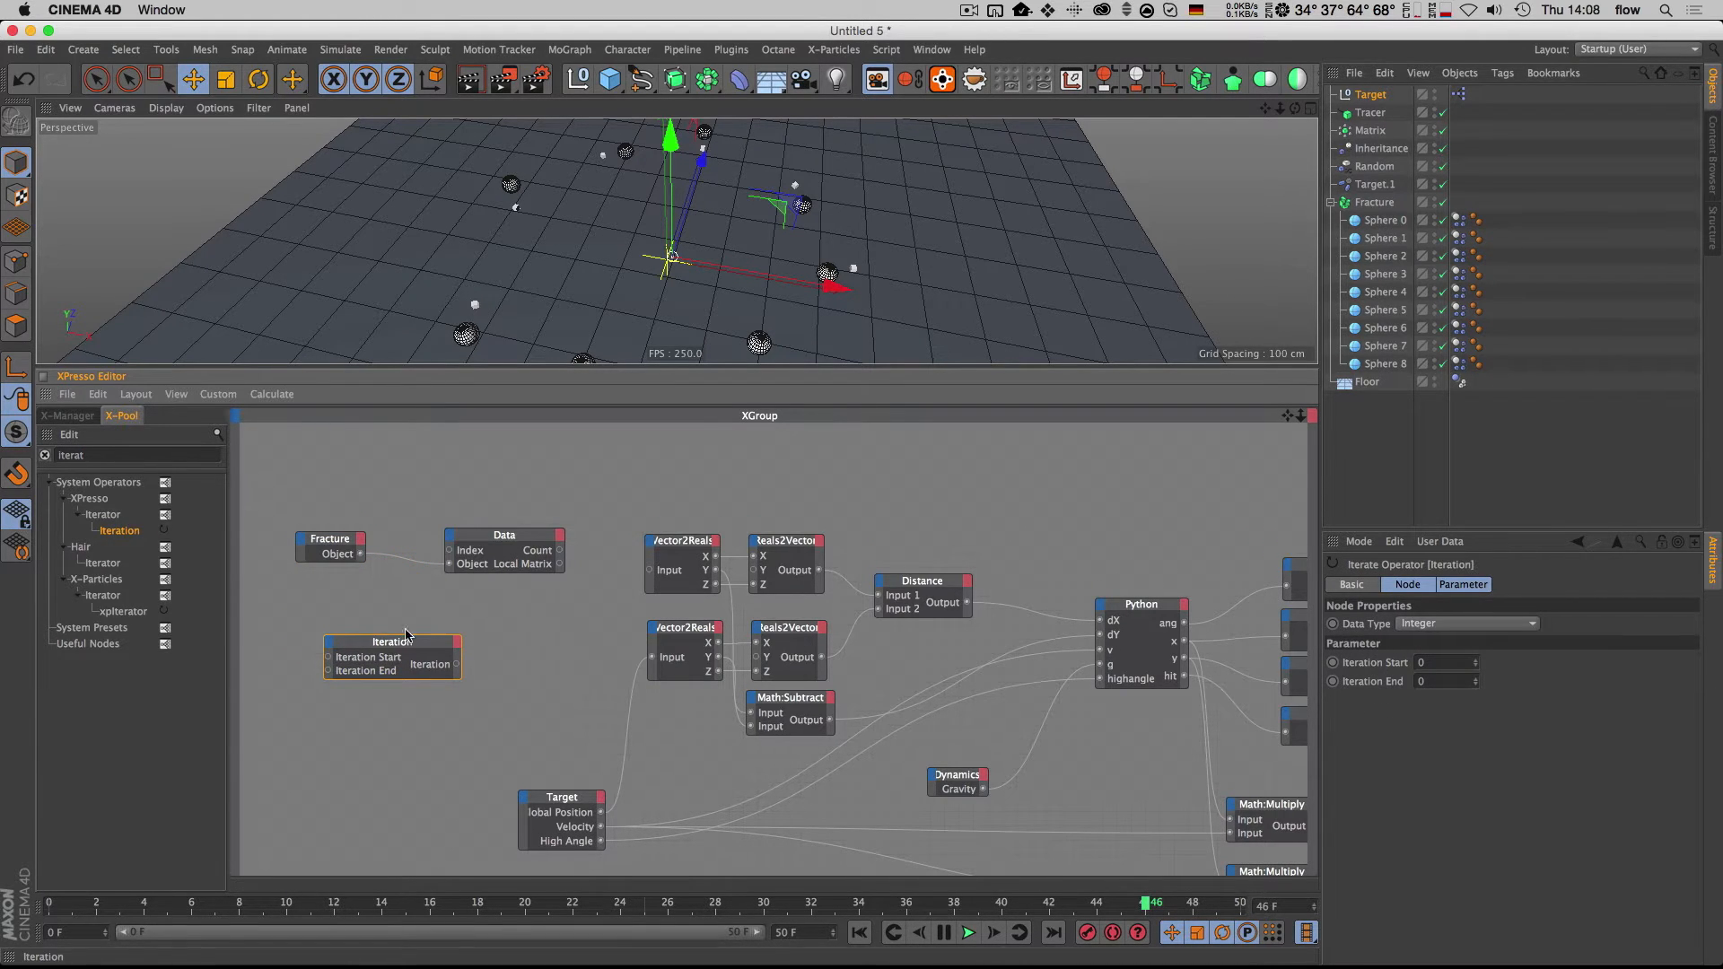
drag(493, 541, 390, 600)
key(1)
drag(451, 653, 123, 513)
Step: Search the node library for "math" and add a Math:Add node below the Data and Iteration nodes
double_click(123, 457)
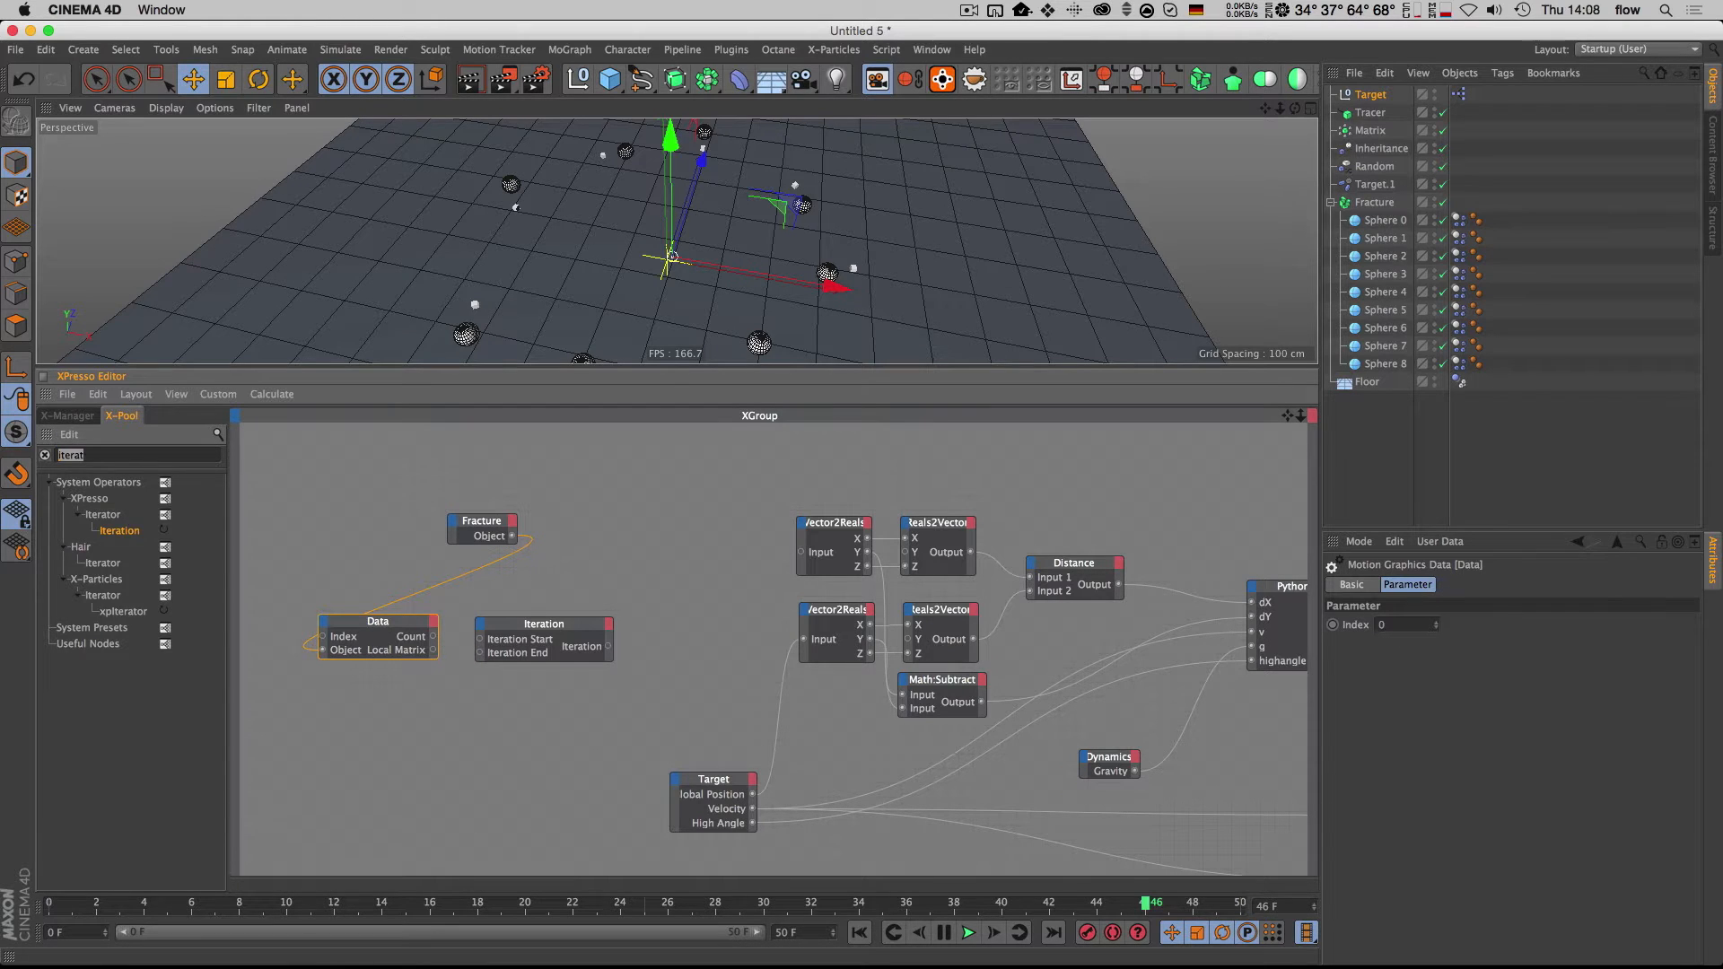
text(math)
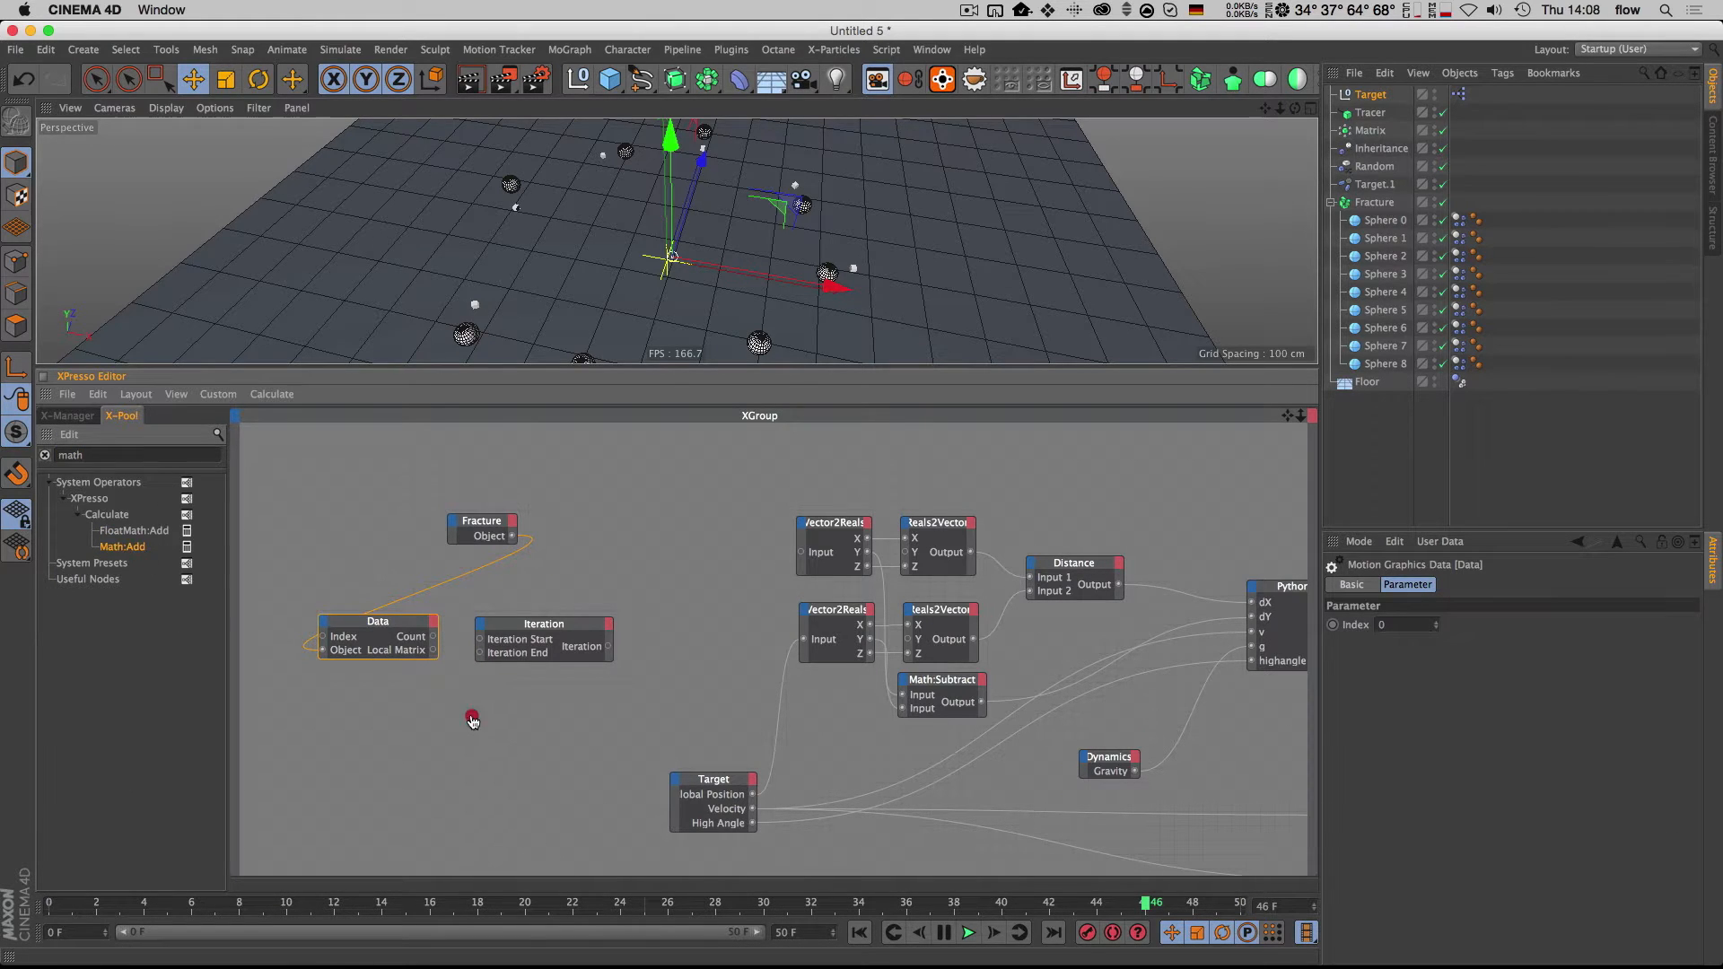
drag(472, 720, 496, 721)
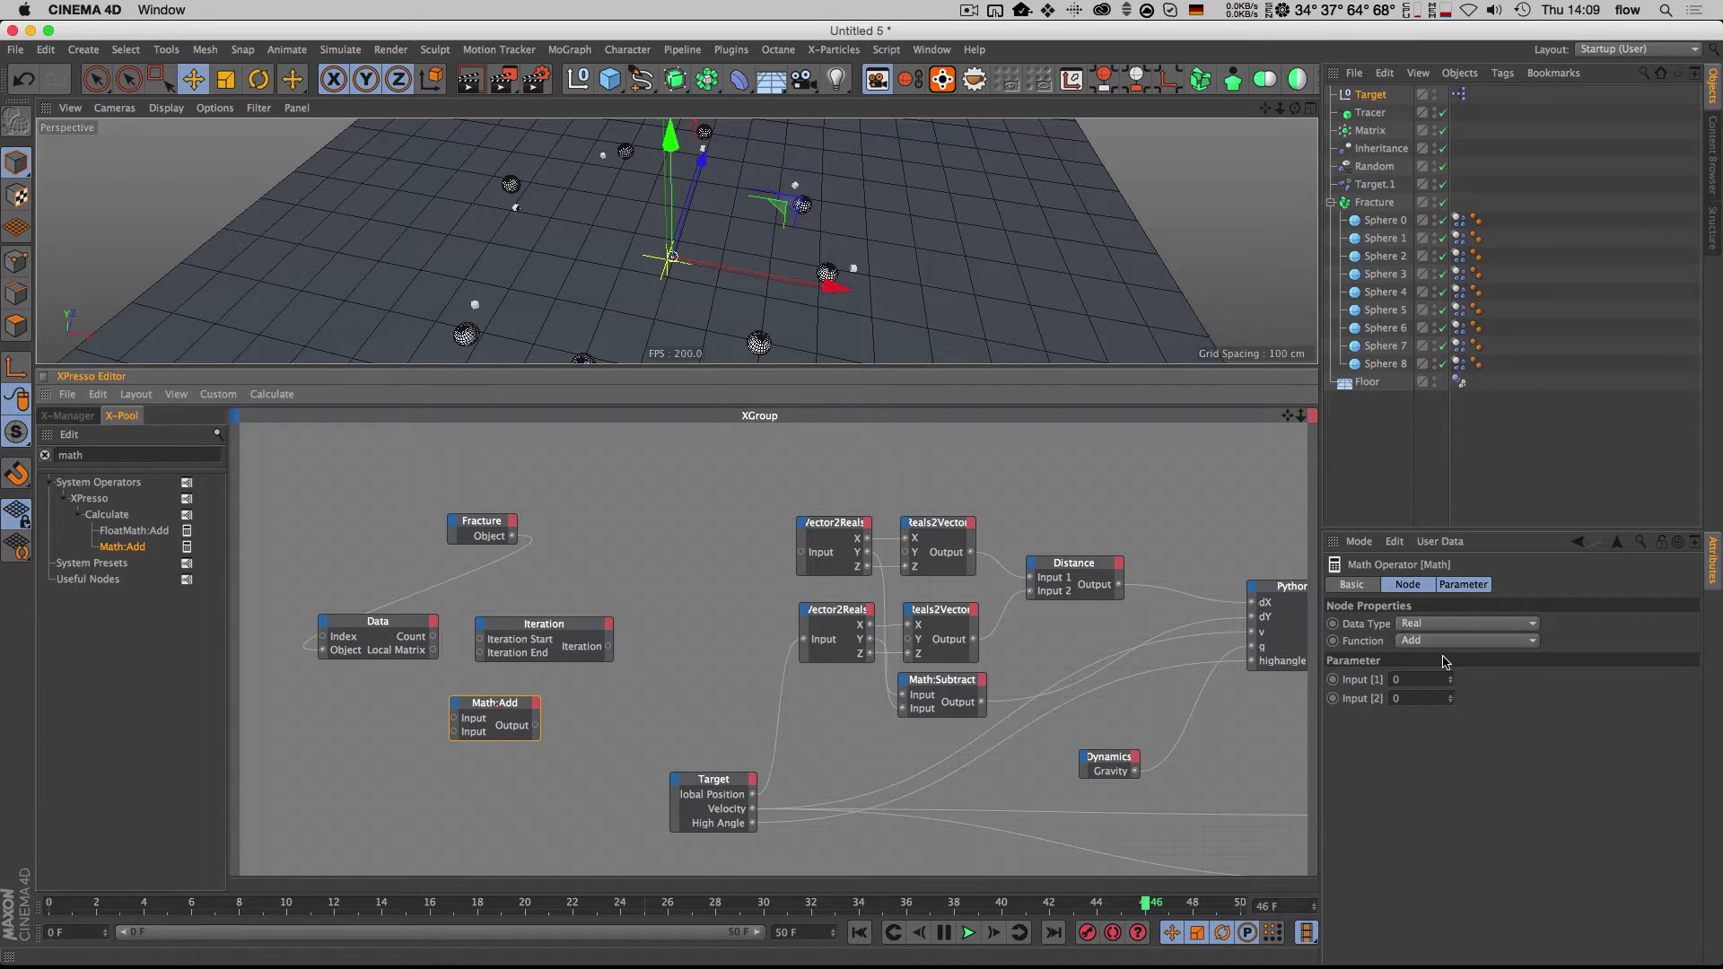
Step: Set the new Math node's function to Subtract and its second input to 1
click(1465, 640)
click(1436, 673)
click(1418, 699)
text(1)
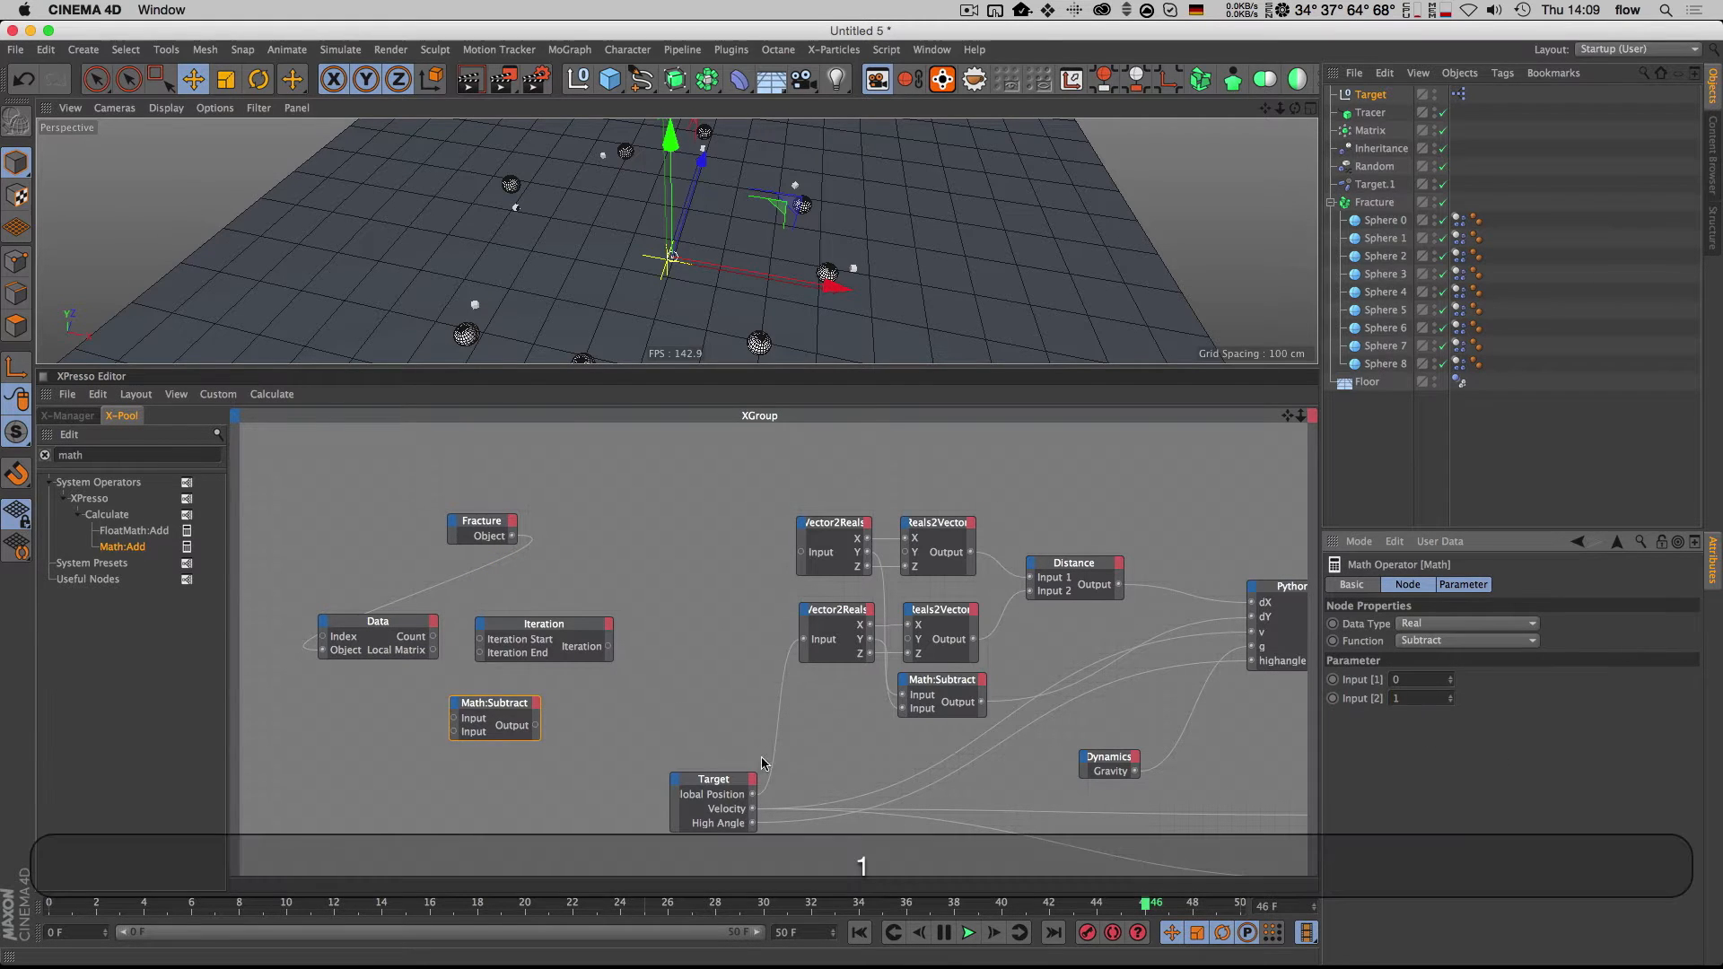
Step: Connect the Data node's Count through the new Math:Subtract node to Iteration End and line the three nodes up
drag(435, 637, 435, 638)
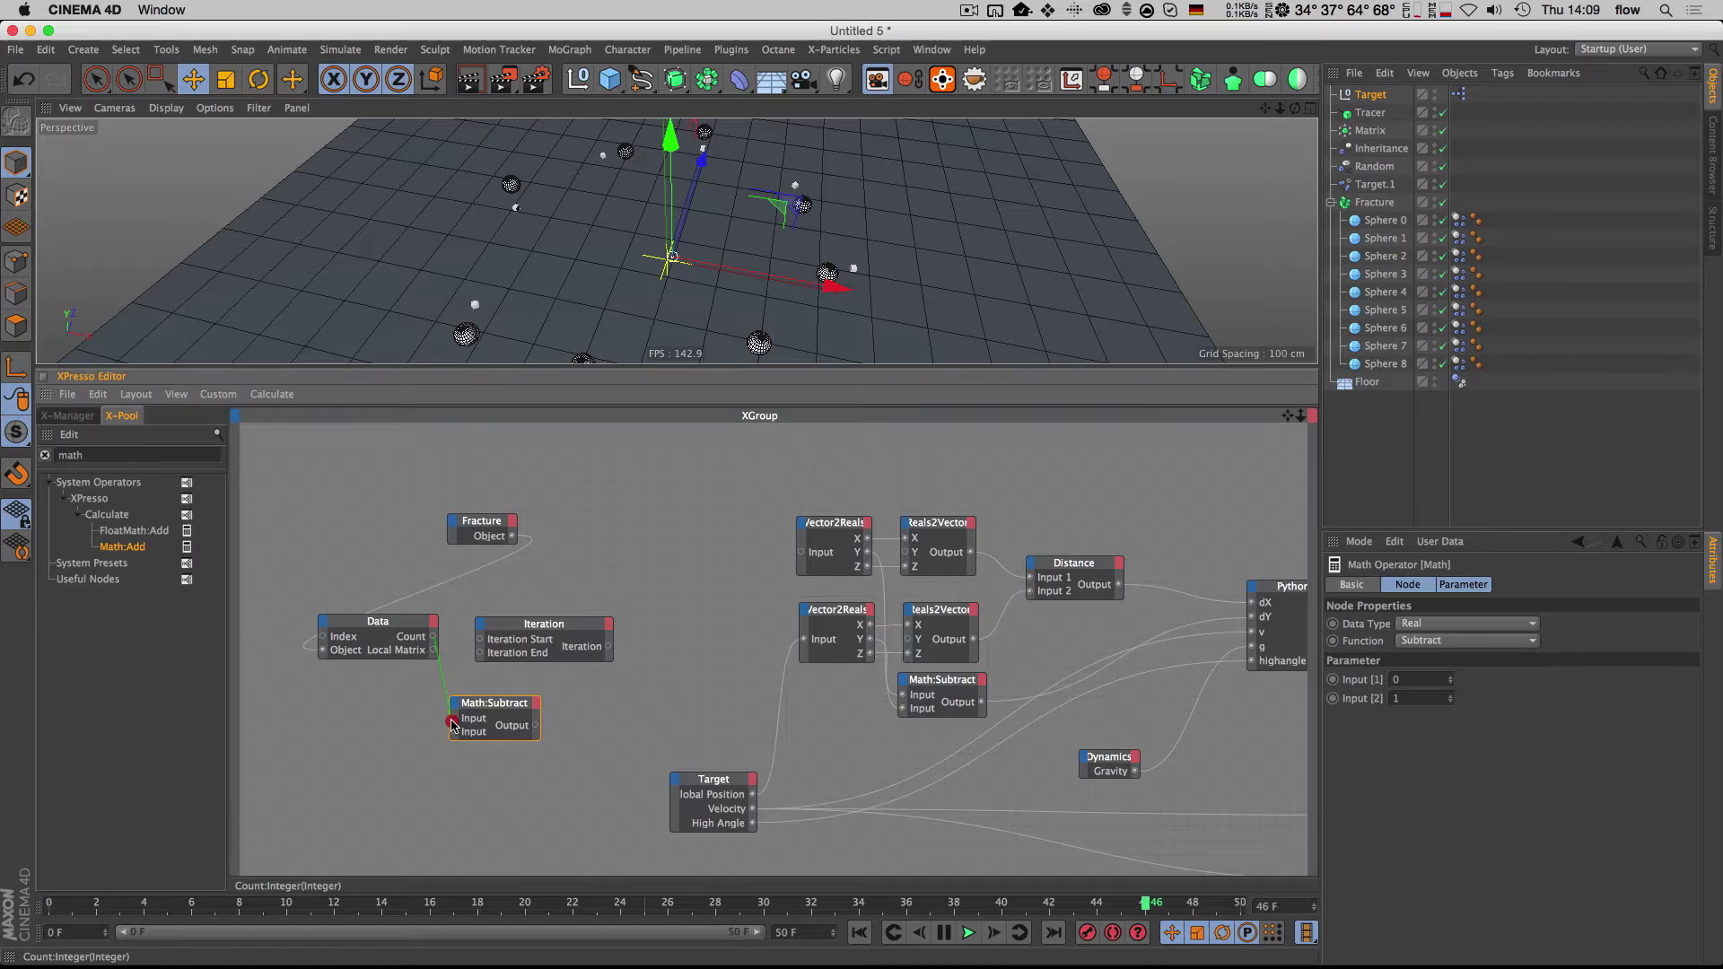
drag(457, 722, 625, 696)
drag(492, 684, 608, 619)
drag(377, 692, 585, 620)
drag(620, 621, 479, 632)
click(610, 643)
Step: Duplicate the Data node and place the copy between the Fracture node and the first Vector2Reals node
key(1)
drag(486, 564, 554, 574)
super+drag(309, 646, 667, 562)
drag(548, 530, 466, 533)
drag(727, 533, 667, 529)
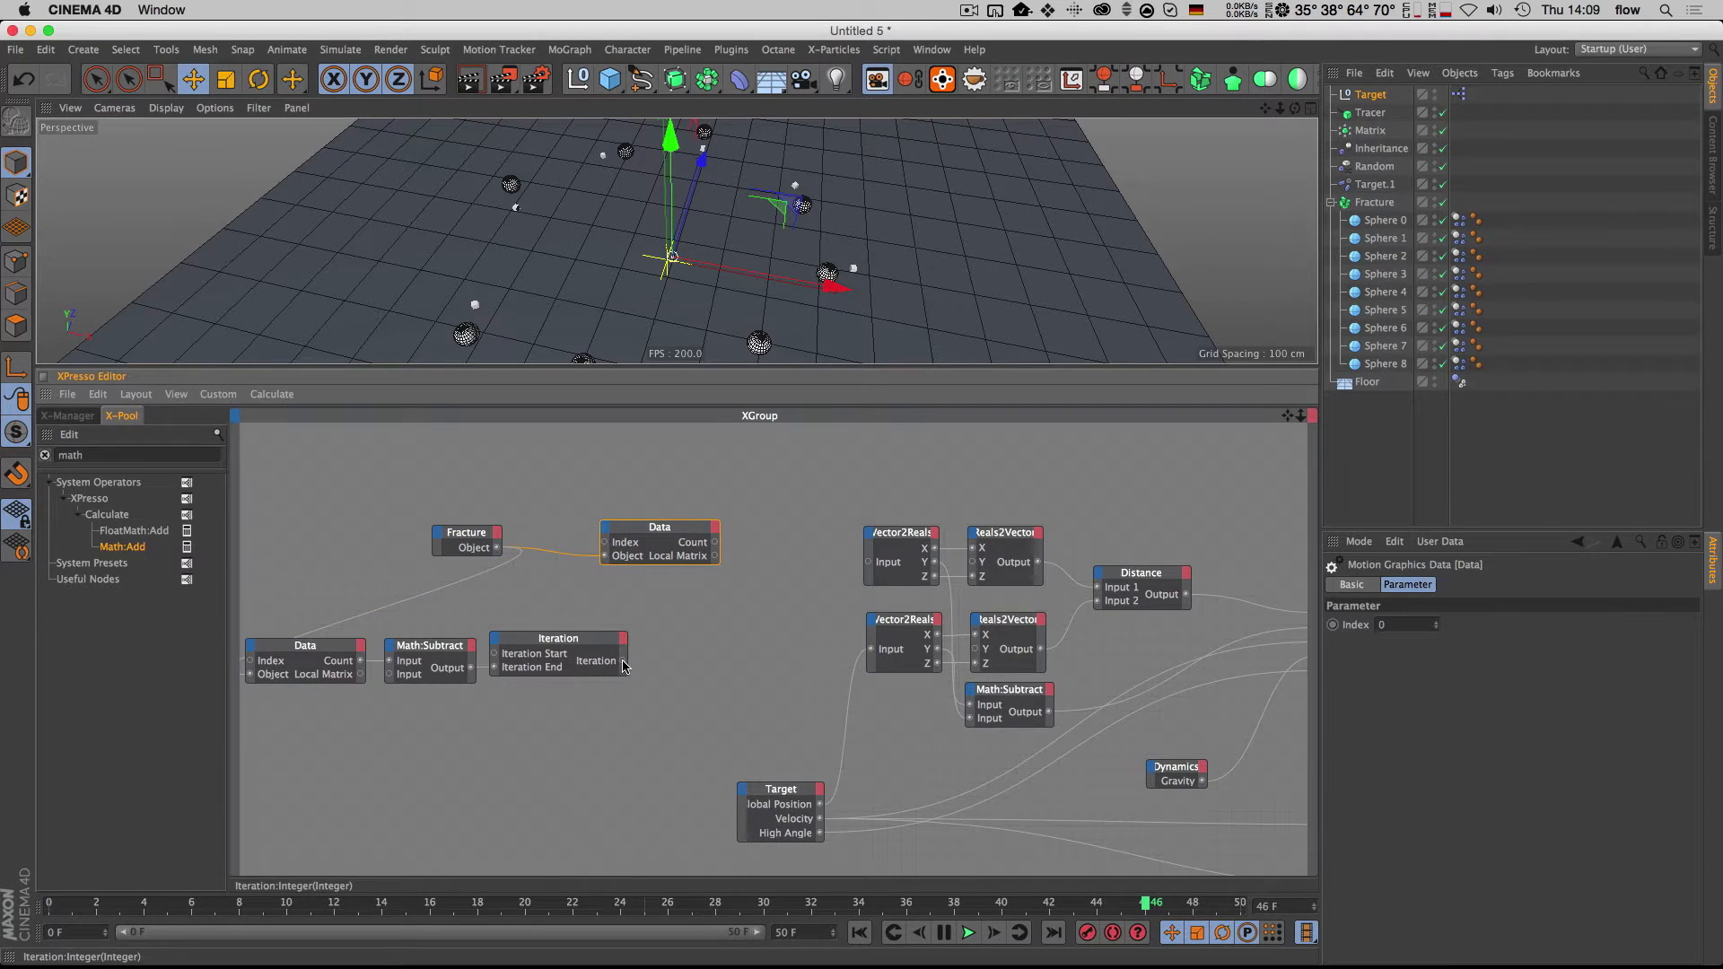
drag(655, 525, 675, 529)
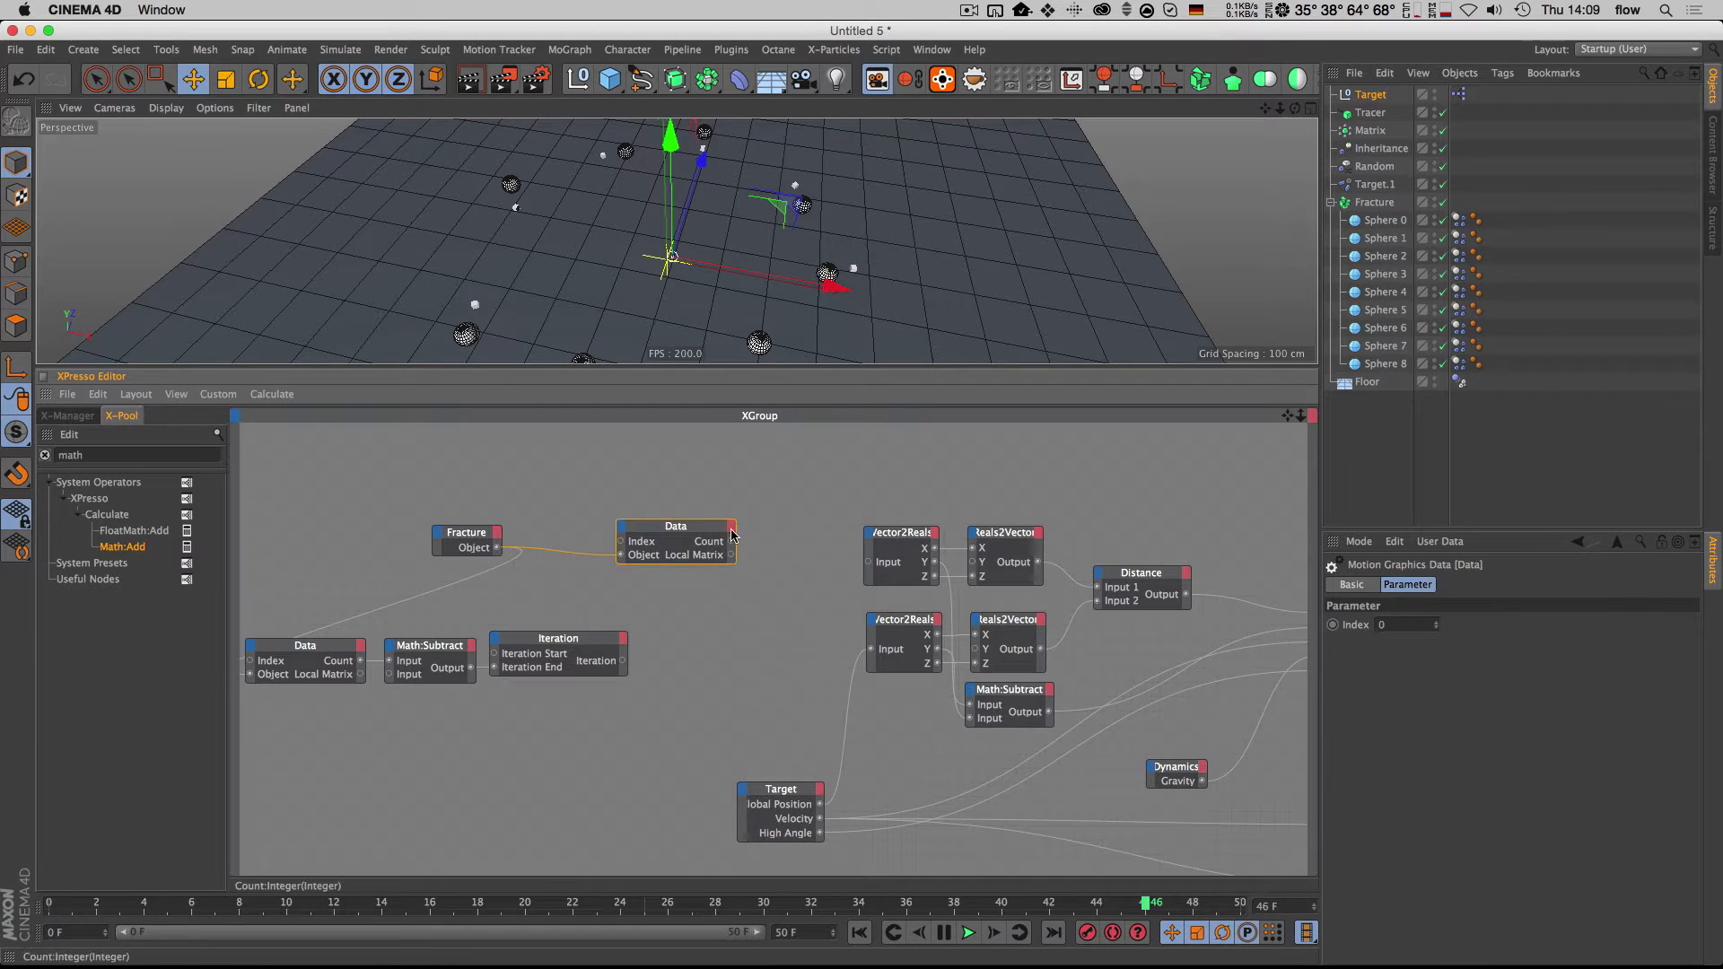
Step: Add a Position output to the duplicated Data node and enlarge the node to fit its ports
click(731, 526)
click(763, 611)
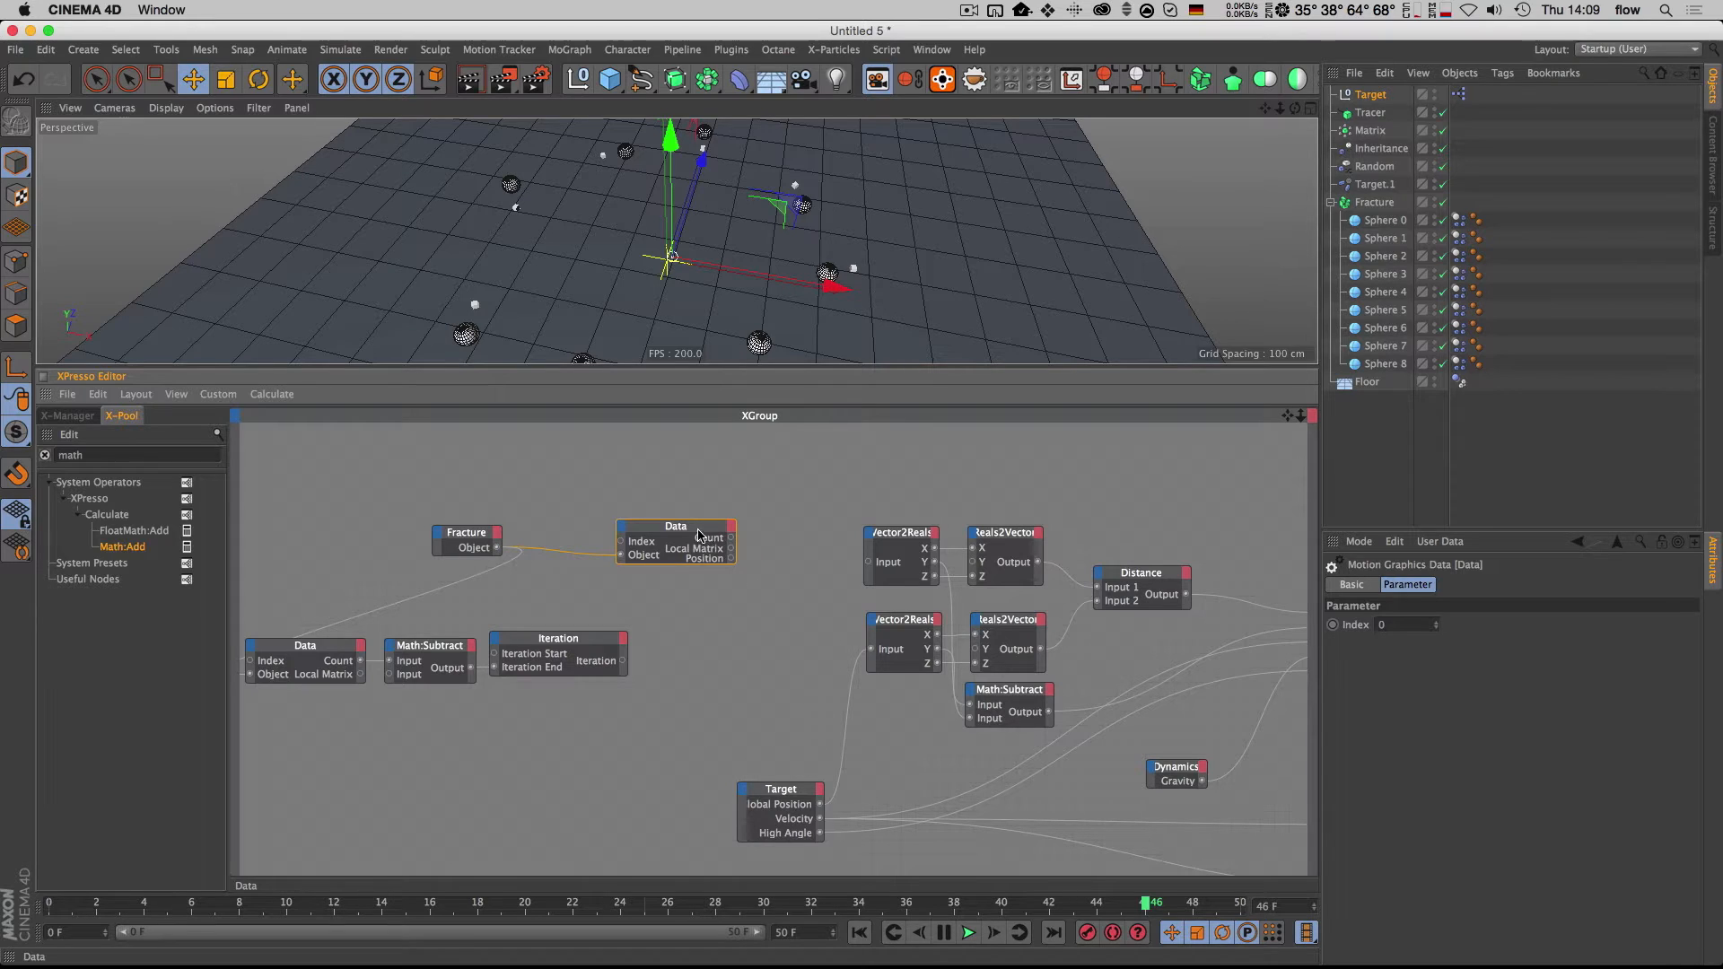
drag(684, 564, 684, 570)
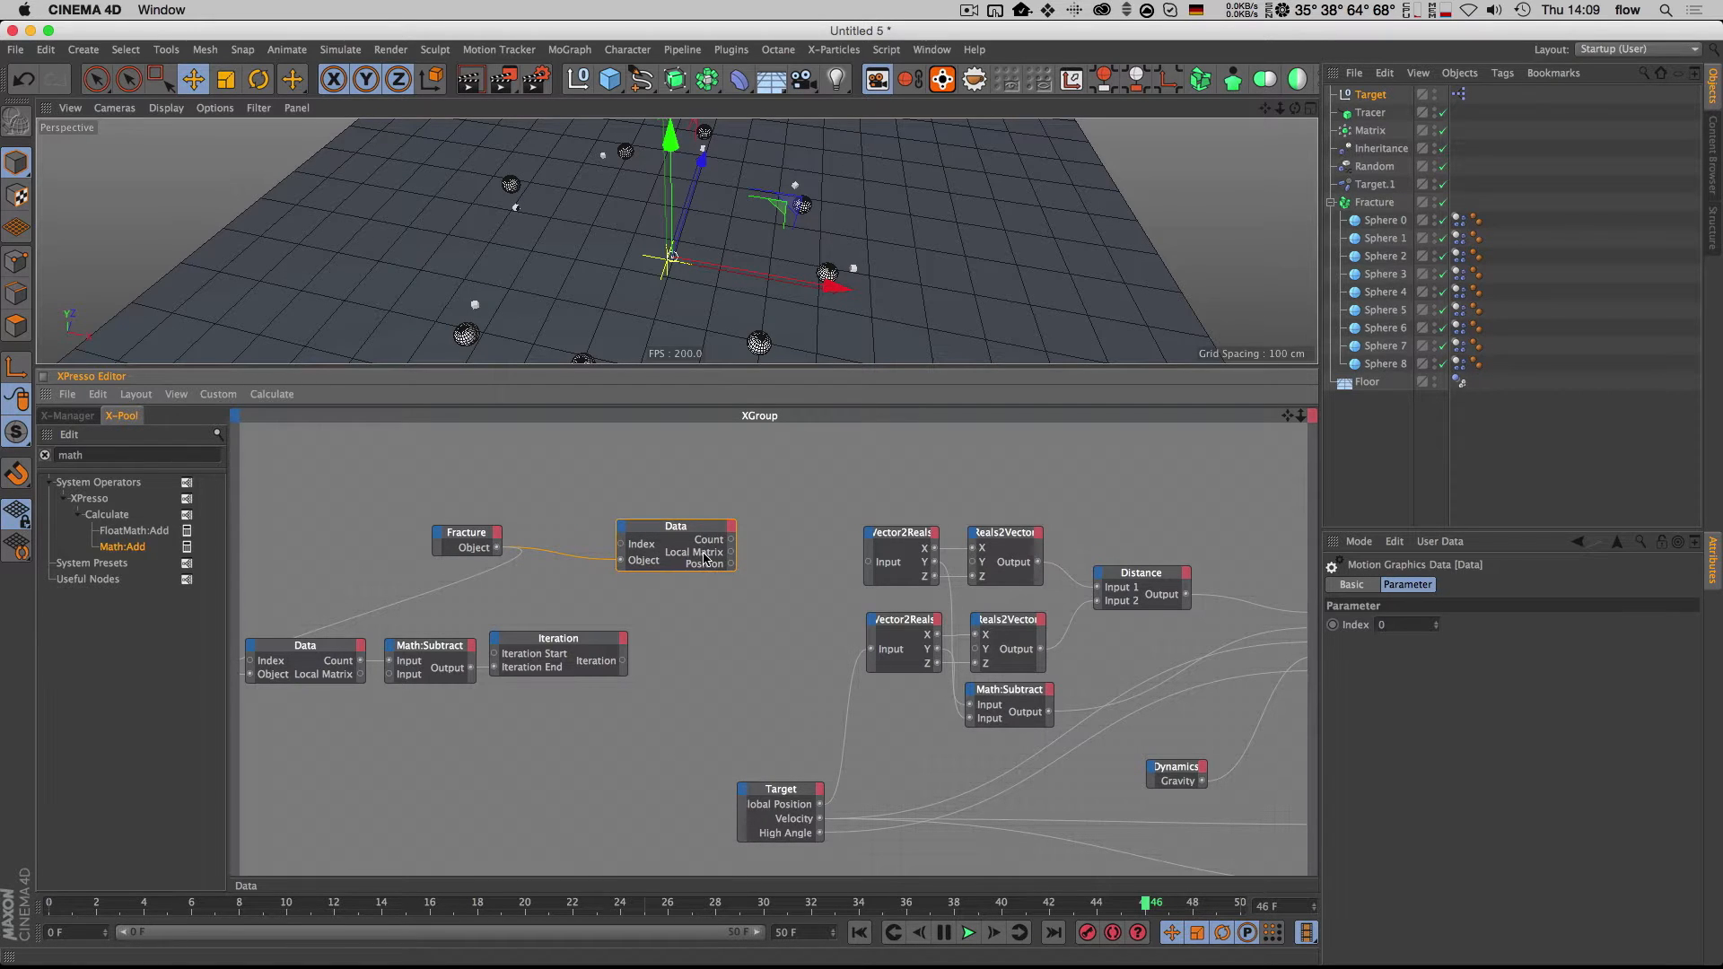
drag(673, 523, 668, 517)
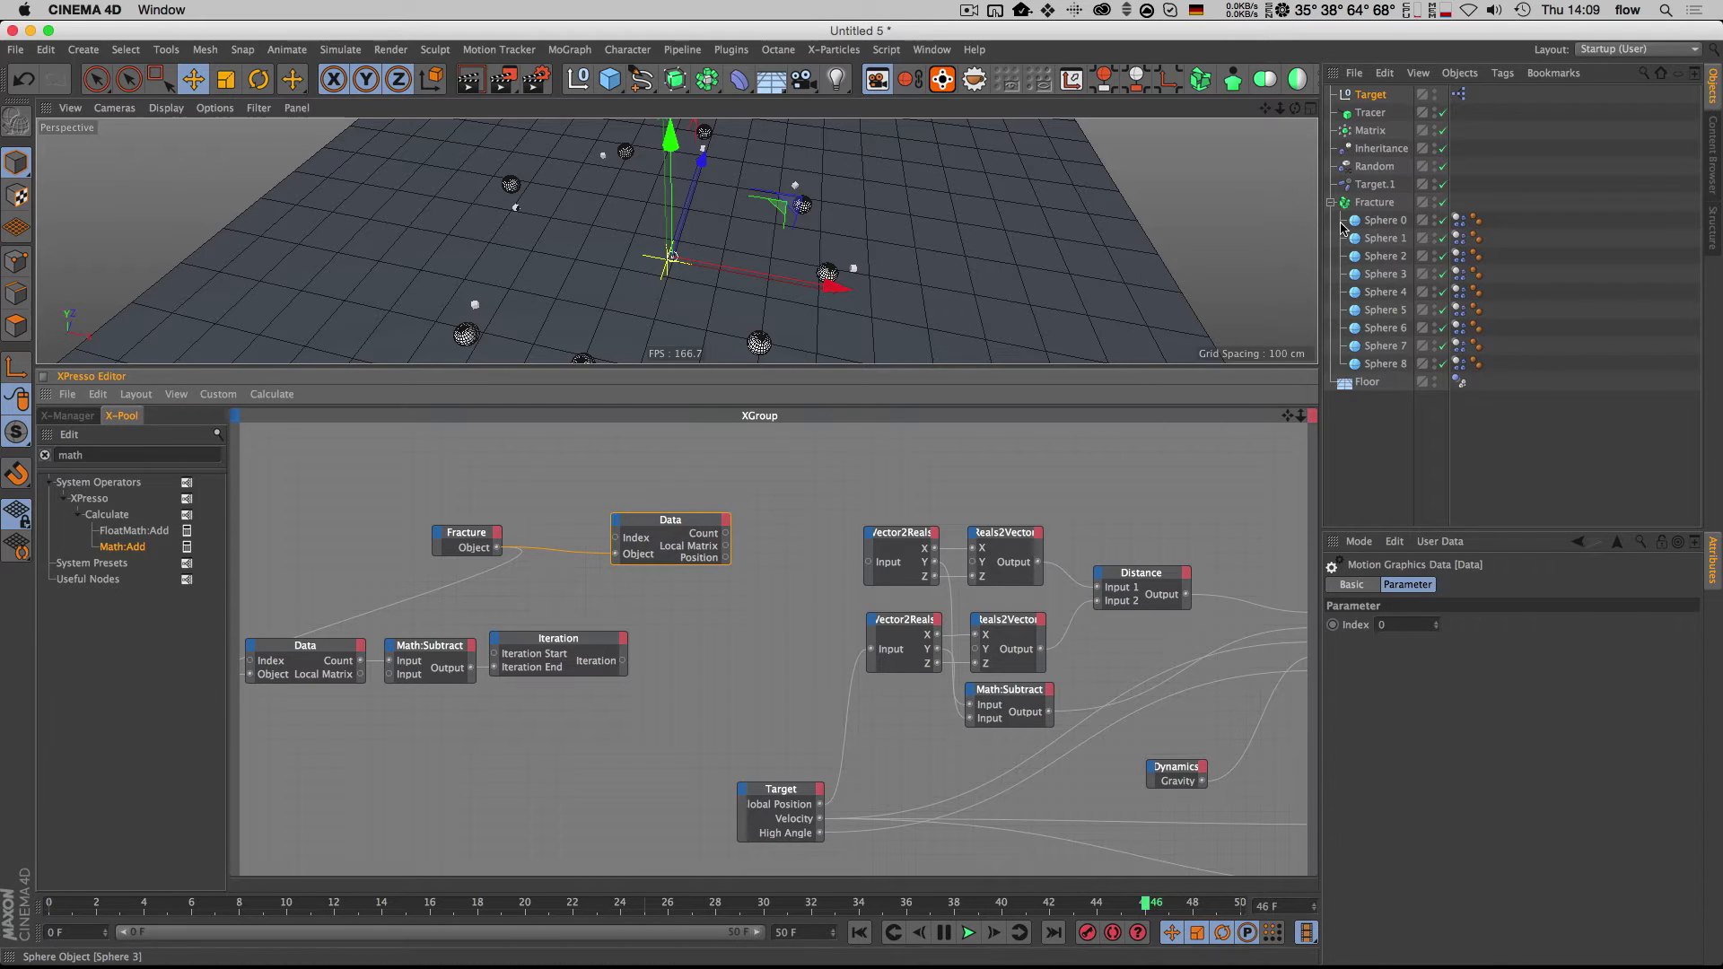
Step: Connect the duplicated Data node's Position to the first Vector2Reals Input and the Iteration output to its Index
drag(943, 592, 869, 564)
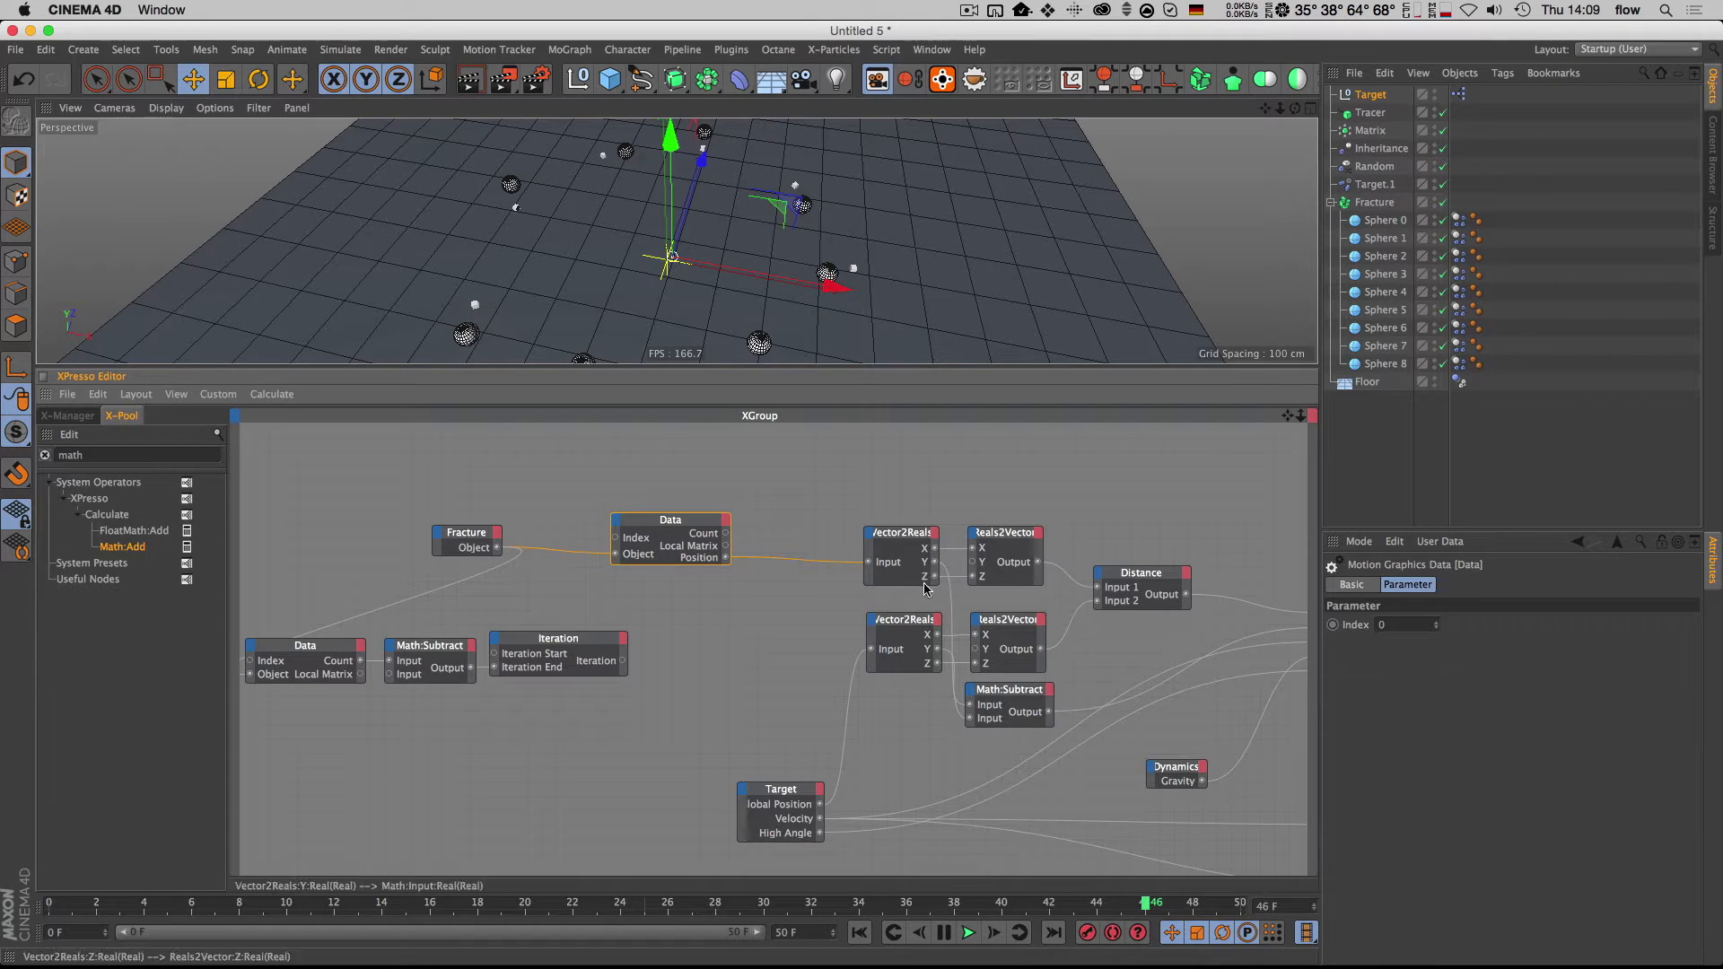
drag(669, 525, 634, 537)
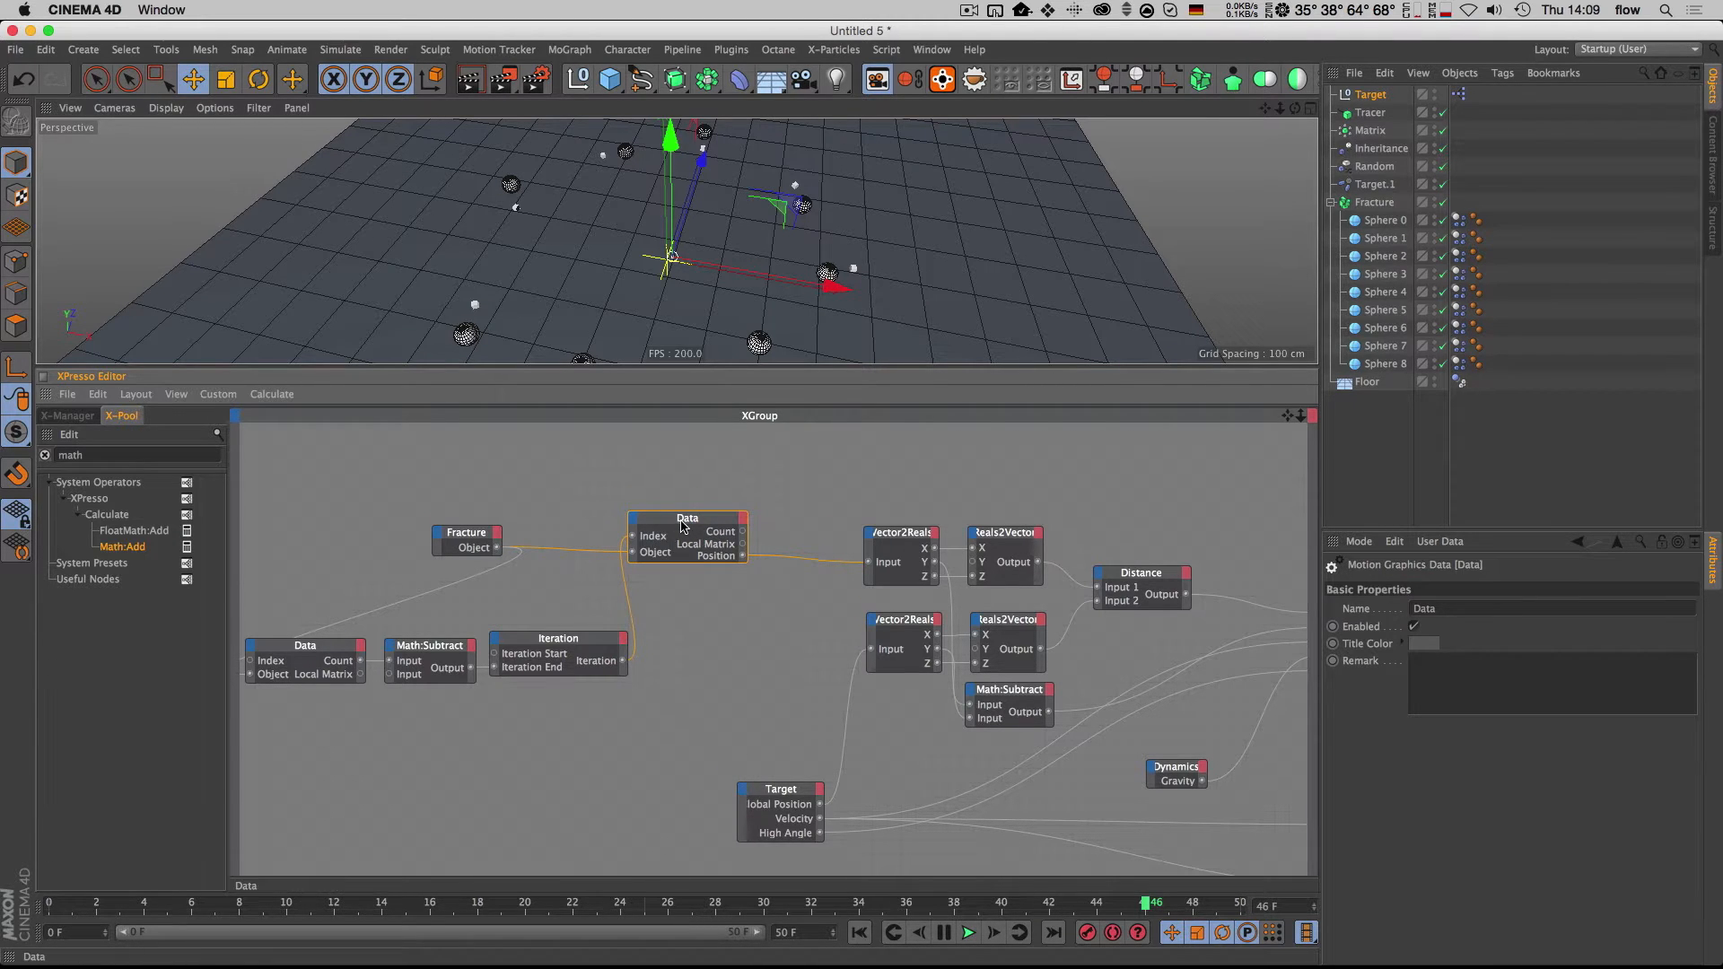
drag(684, 525, 703, 525)
Step: Examine the node chain from the Fracture and Iteration nodes through the Data and Python nodes to the undefined Object node
click(537, 606)
key(1)
drag(537, 606, 589, 605)
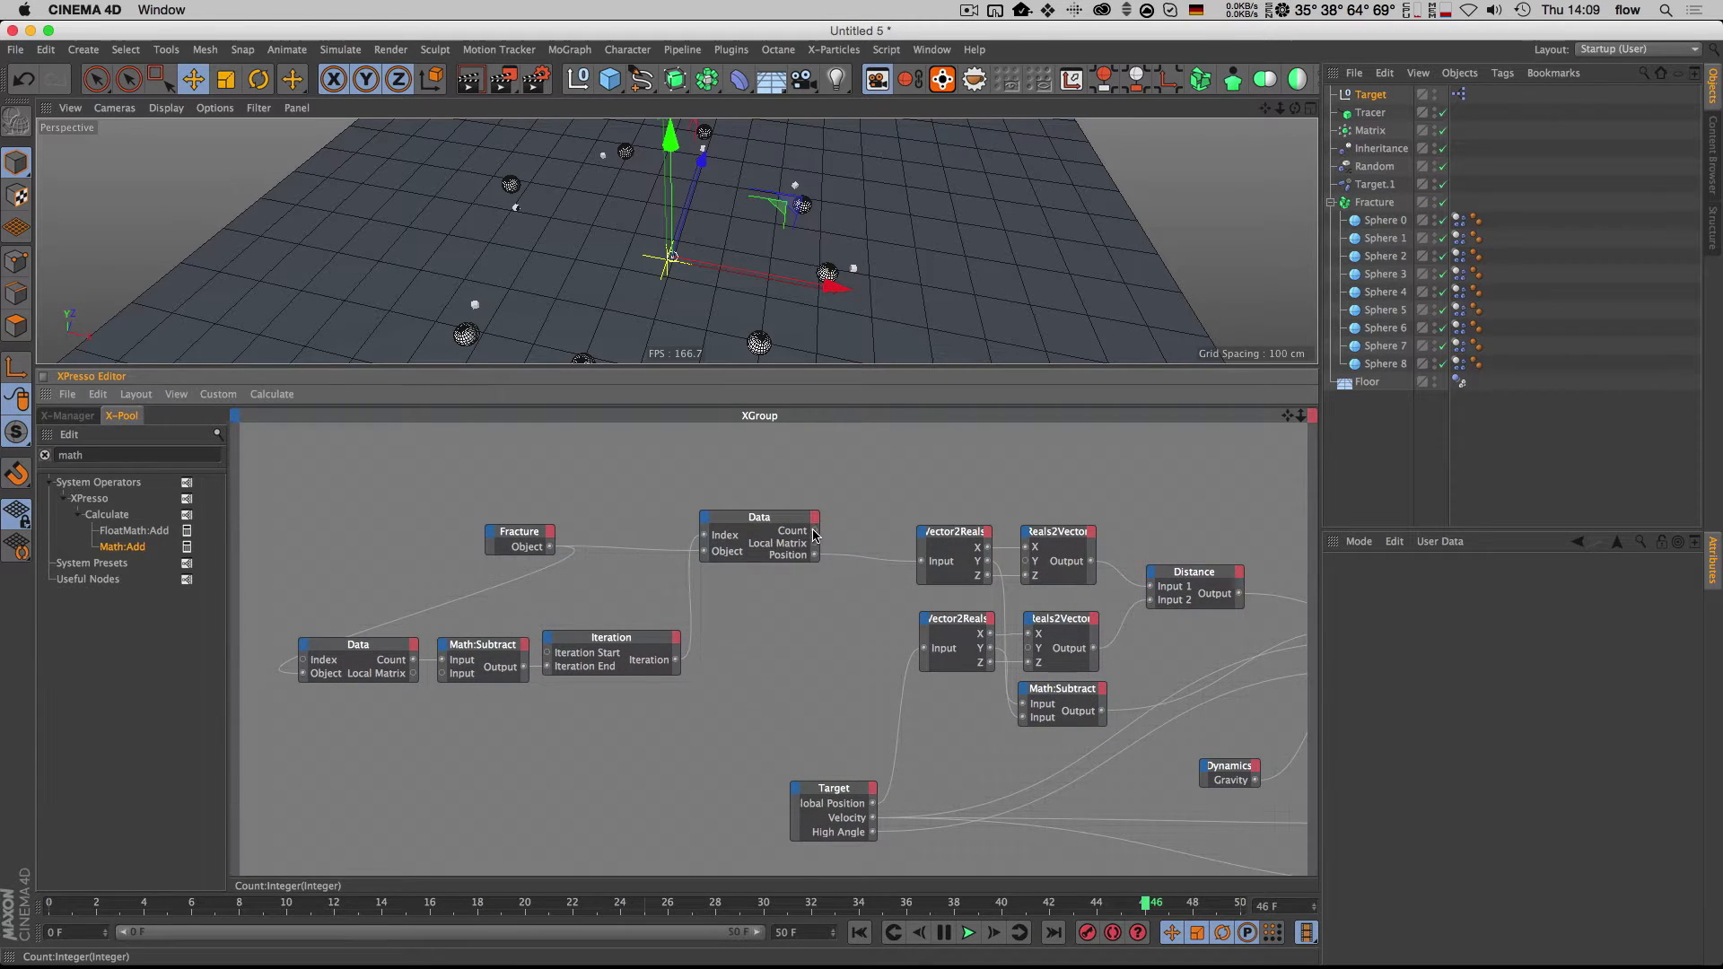
drag(761, 549, 556, 664)
drag(684, 589, 682, 587)
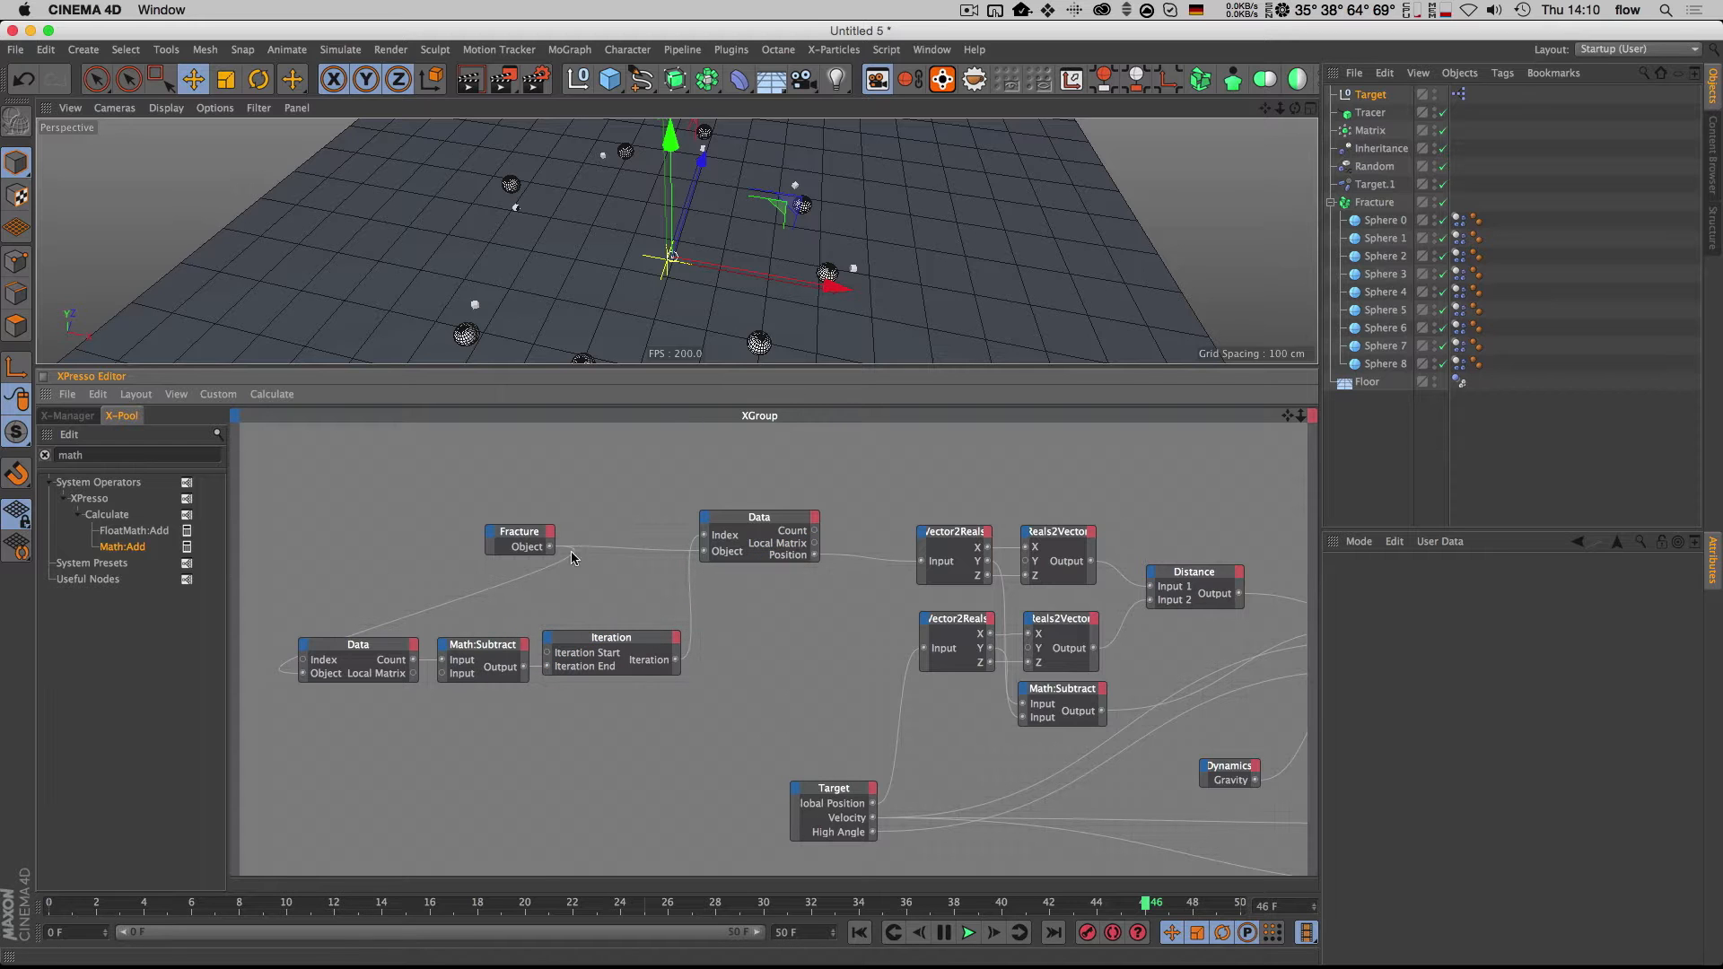
key(1)
drag(824, 569, 758, 593)
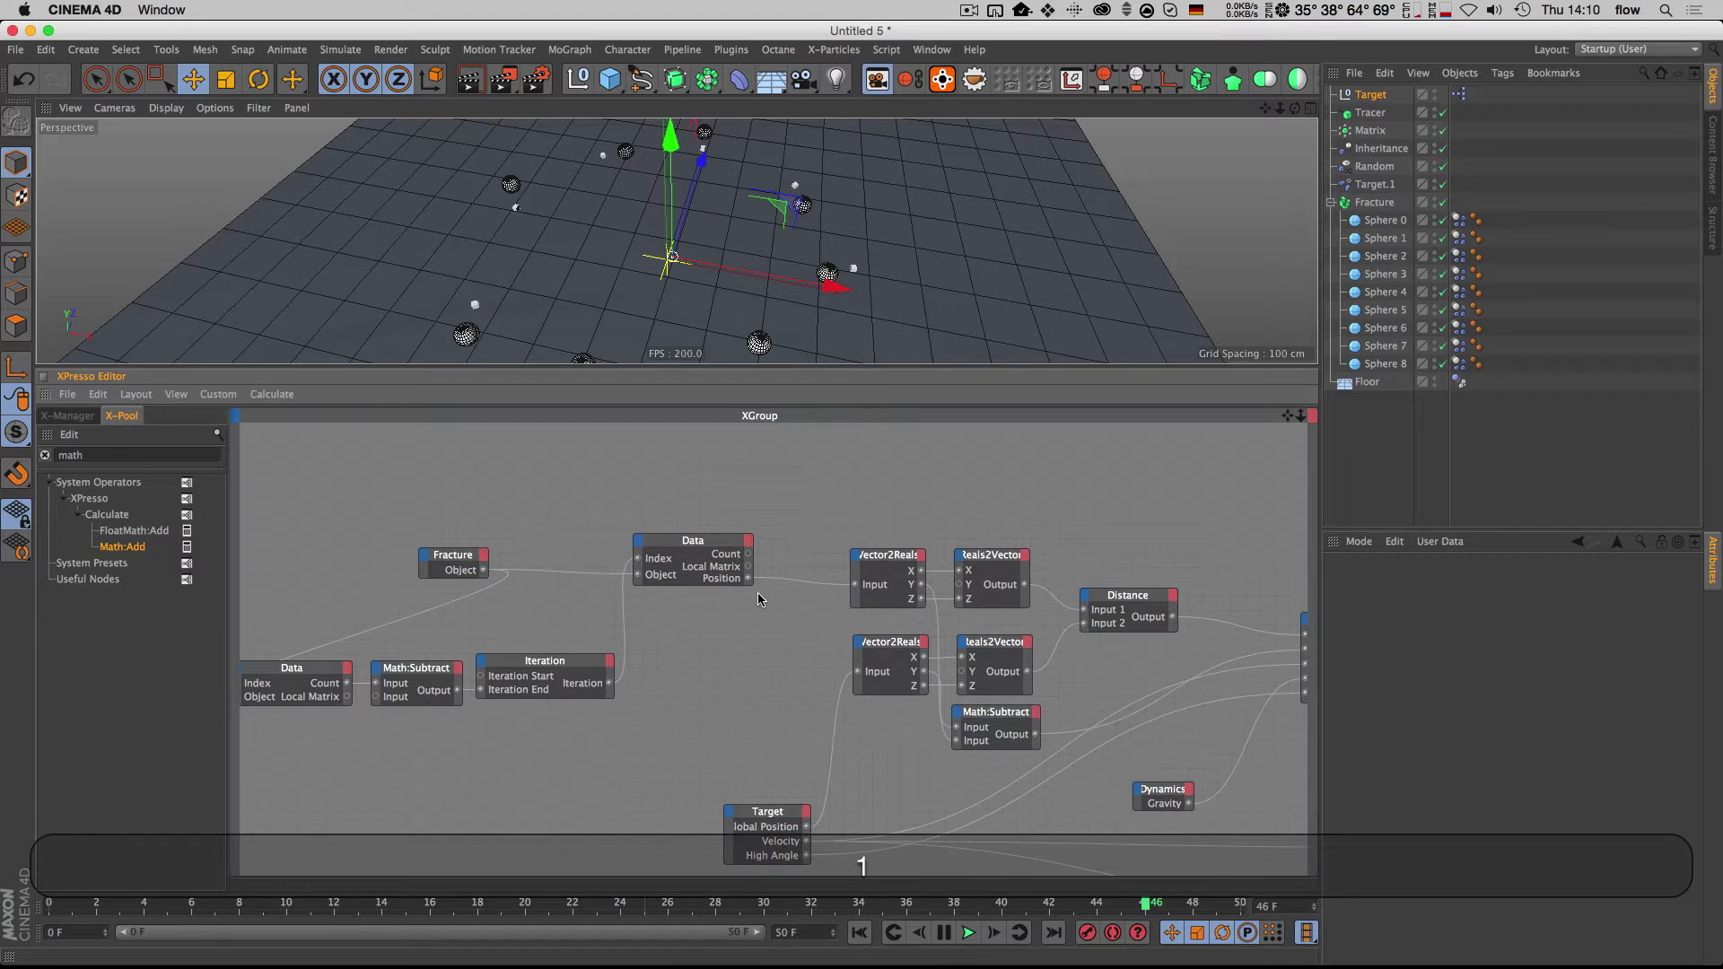
drag(691, 542, 705, 554)
click(722, 644)
key(2)
drag(672, 622, 737, 621)
key(1)
drag(581, 617, 547, 608)
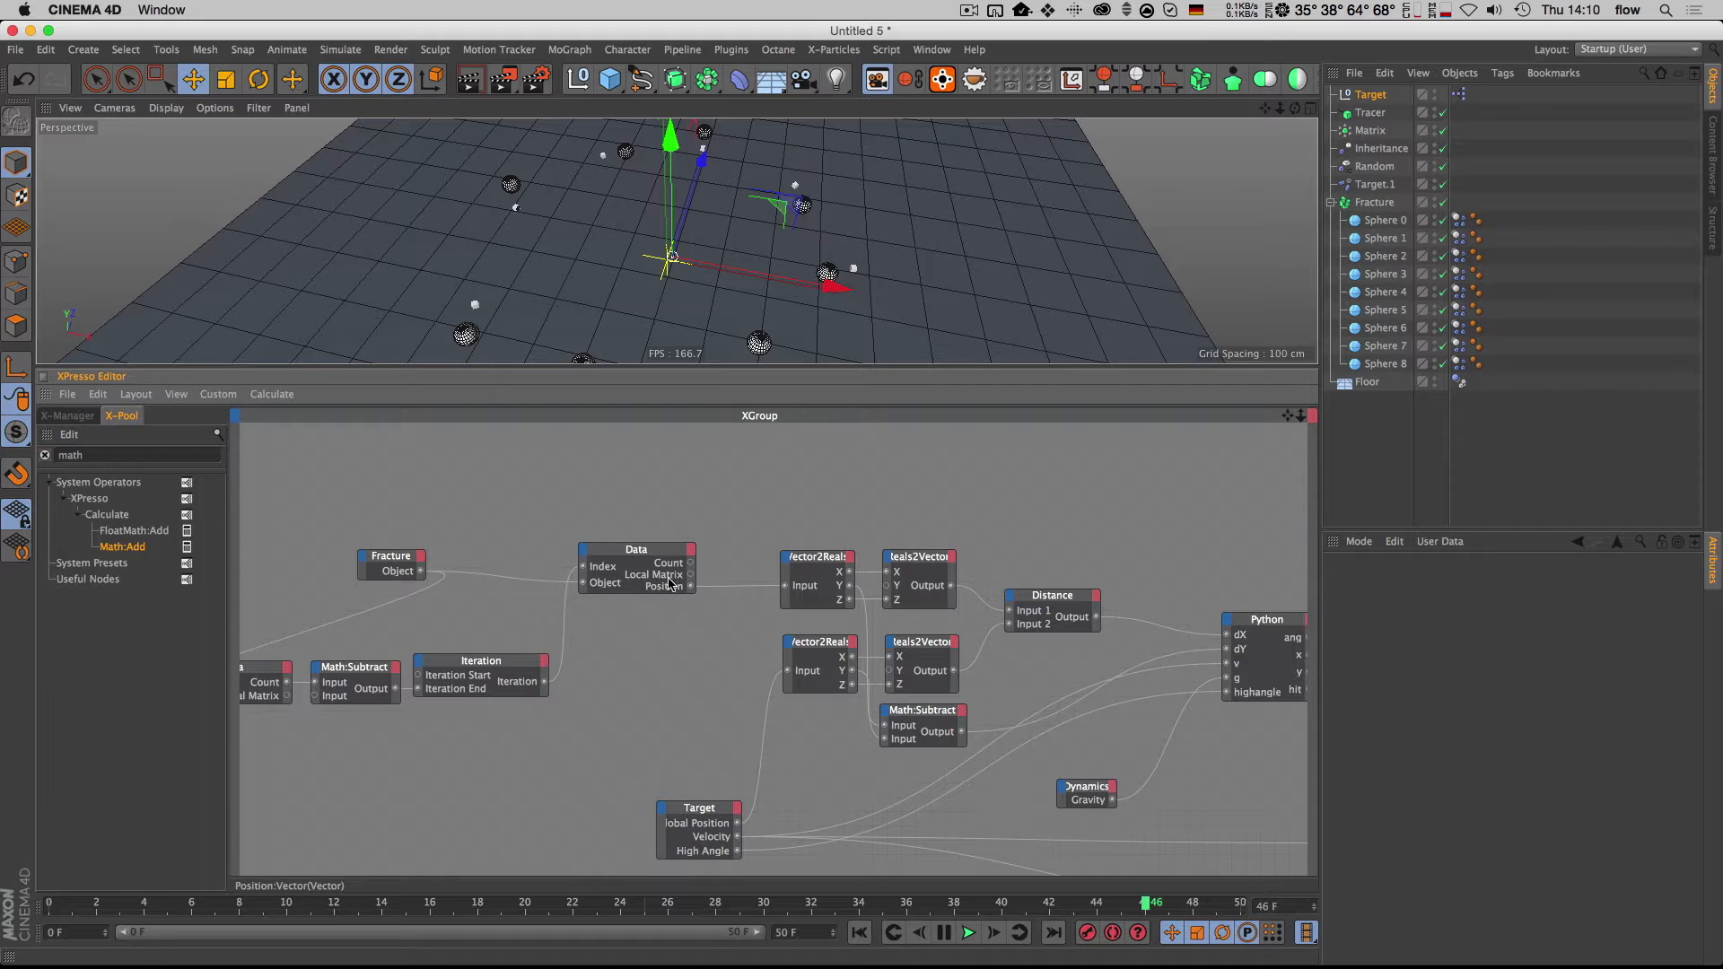
key(1)
drag(675, 588, 471, 561)
key(1)
drag(381, 621, 465, 619)
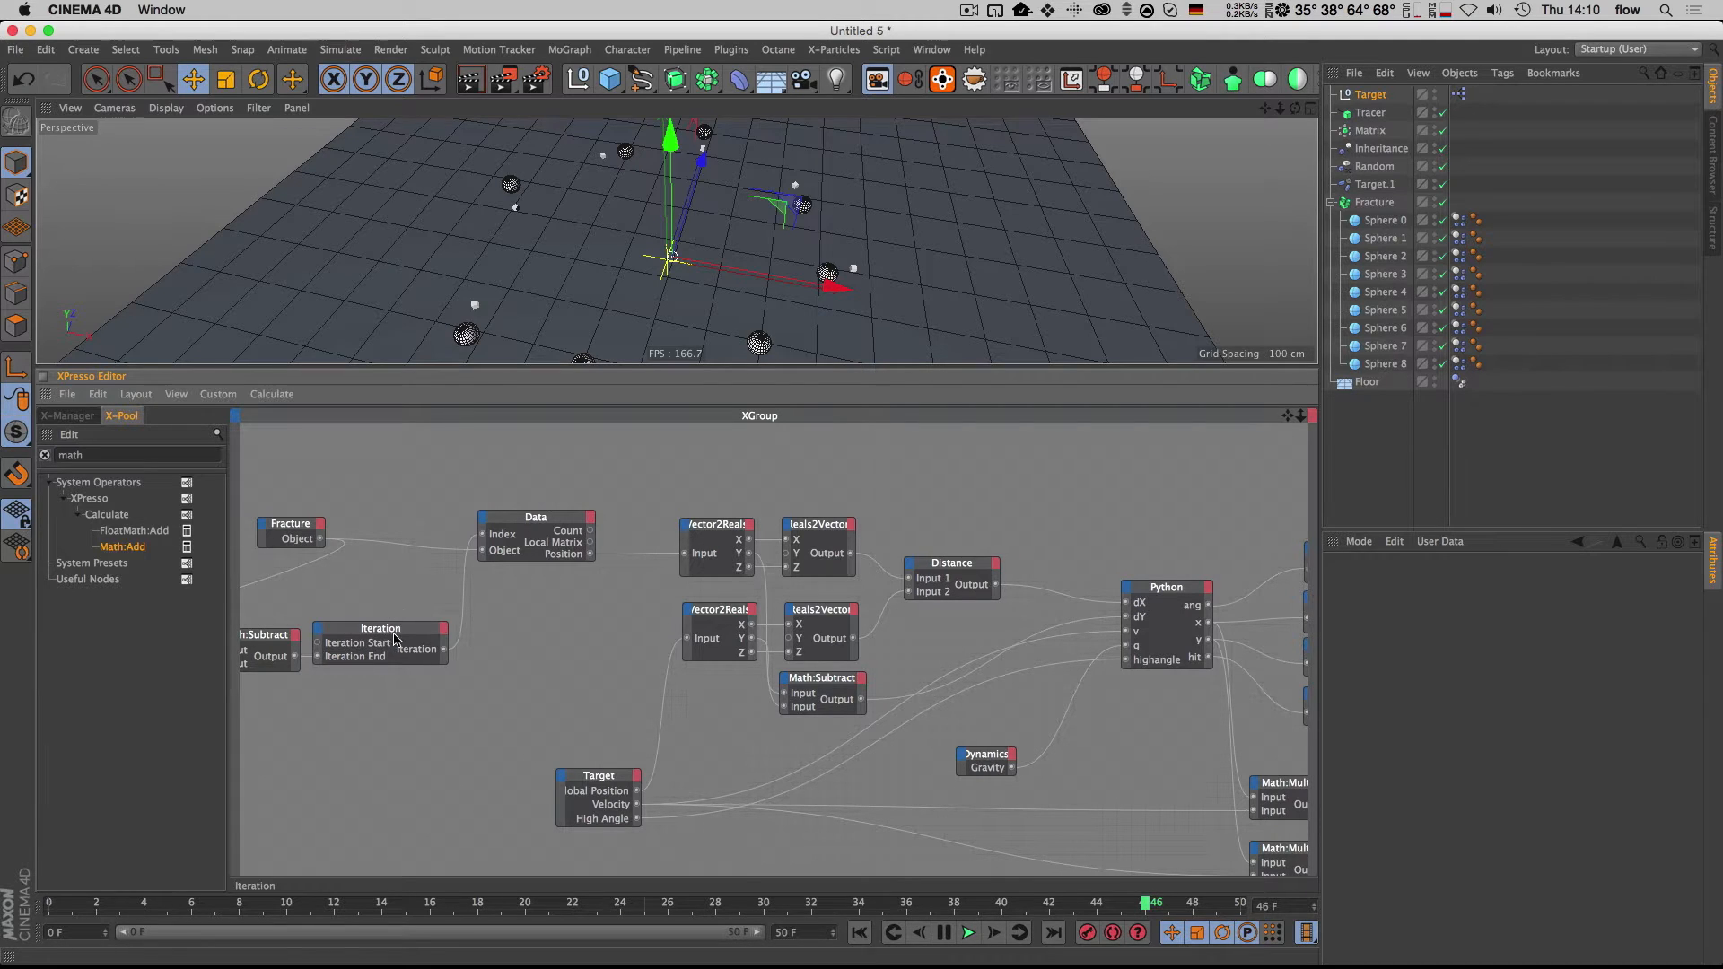
key(1)
drag(616, 569, 287, 543)
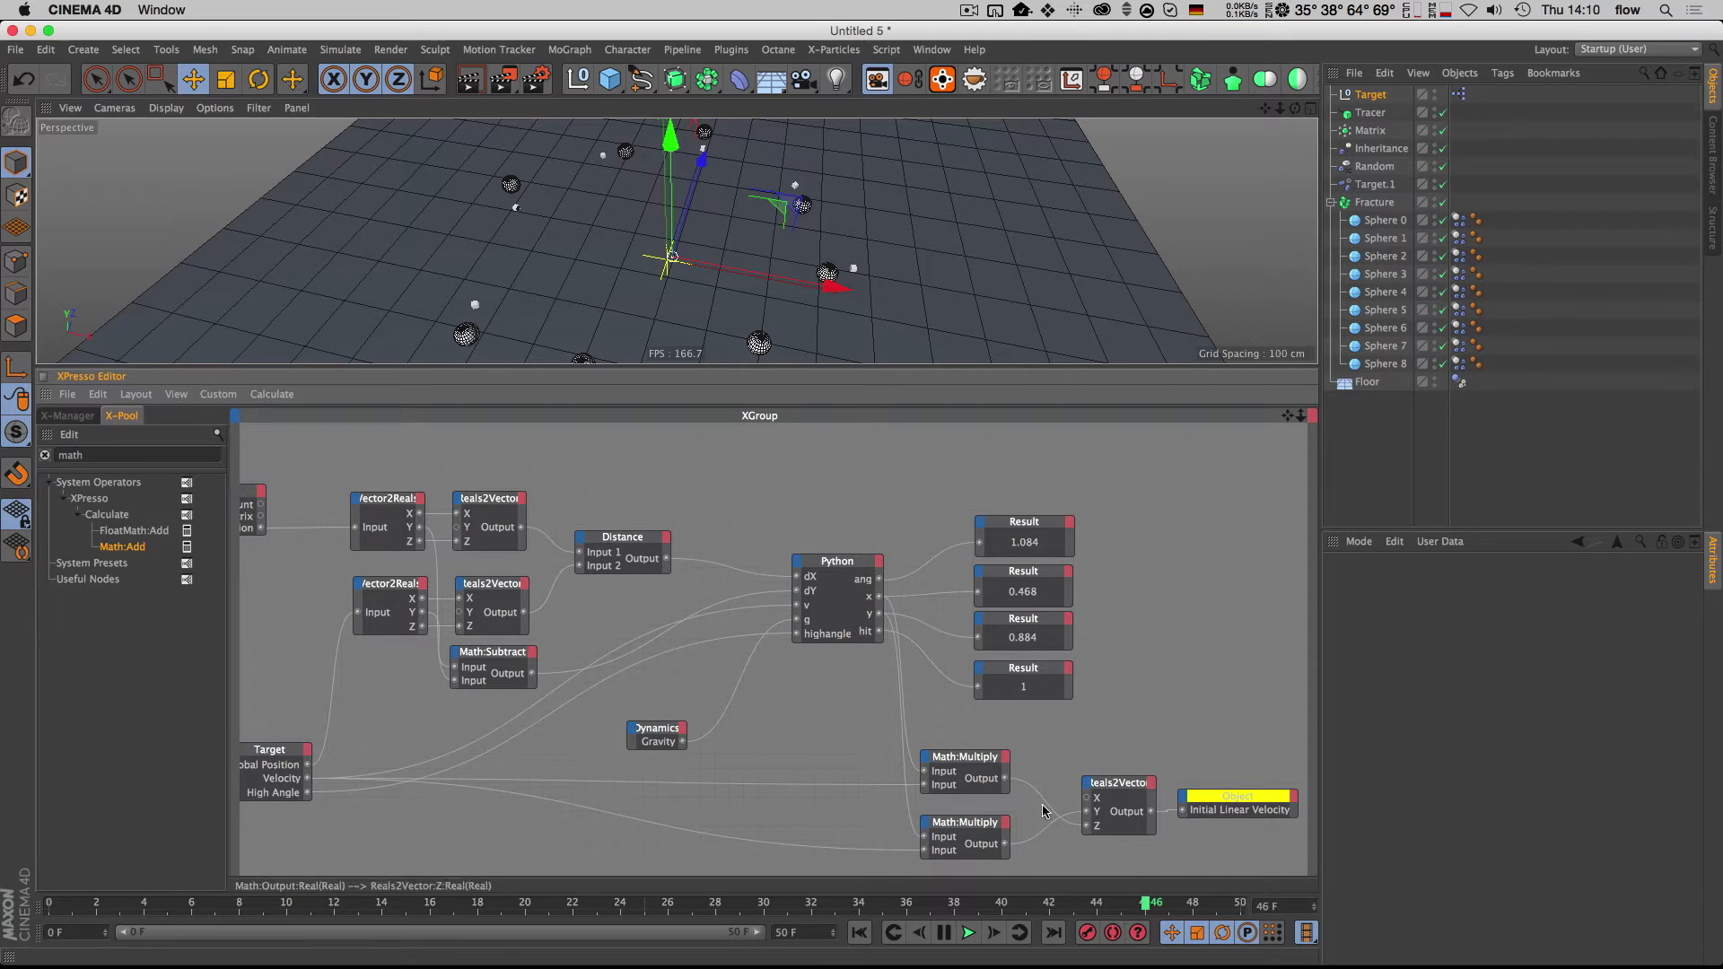
Step: Move the undefined Object node with the Initial Linear Velocity input up above the Reals2Vector node
drag(1224, 800, 1199, 455)
key(1)
drag(1036, 436, 970, 486)
key(2)
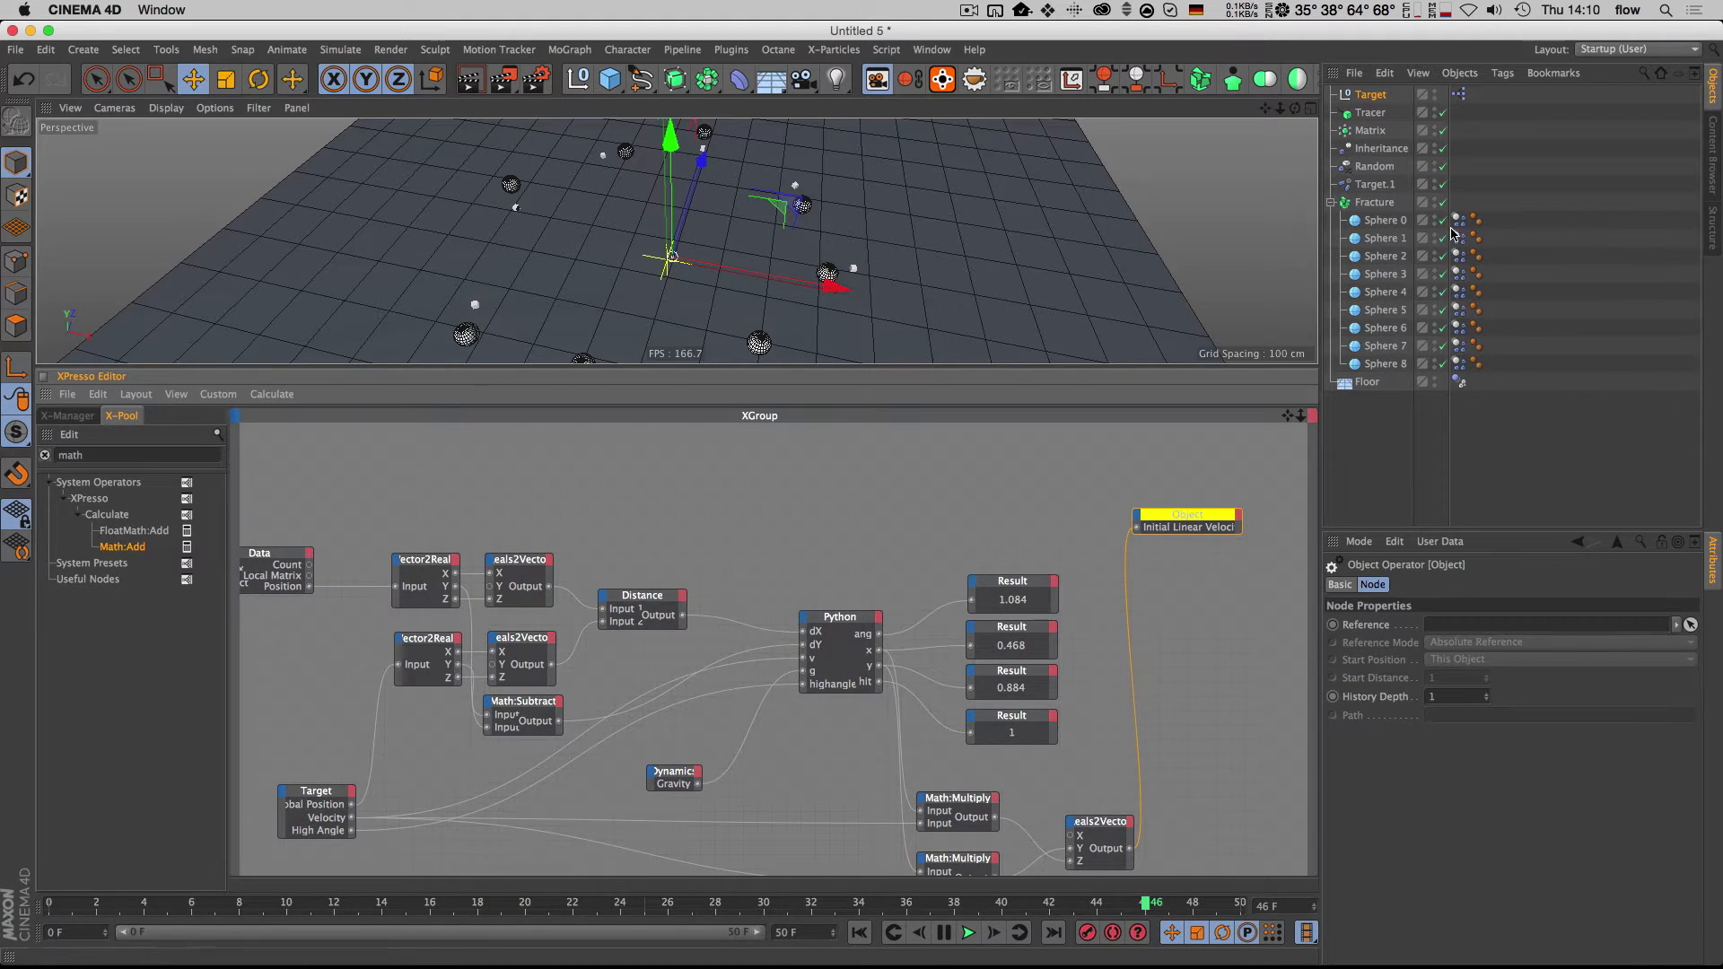
key(1)
drag(690, 497, 746, 500)
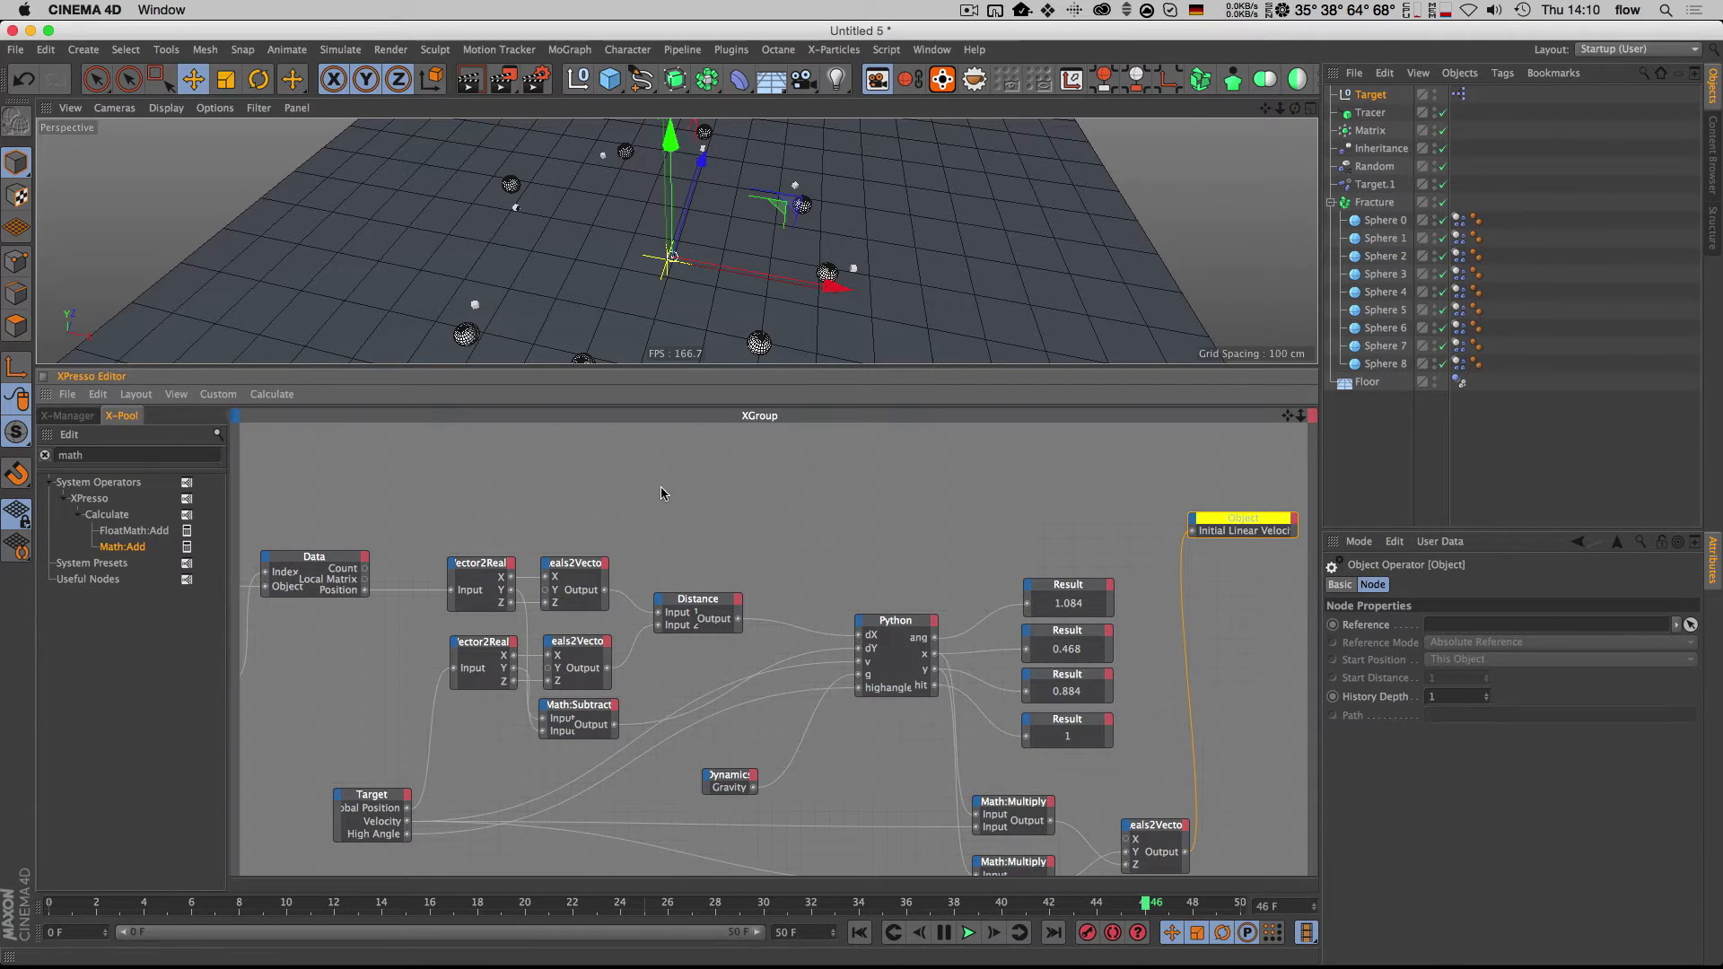
click(640, 504)
key(1)
drag(641, 503, 689, 522)
key(2)
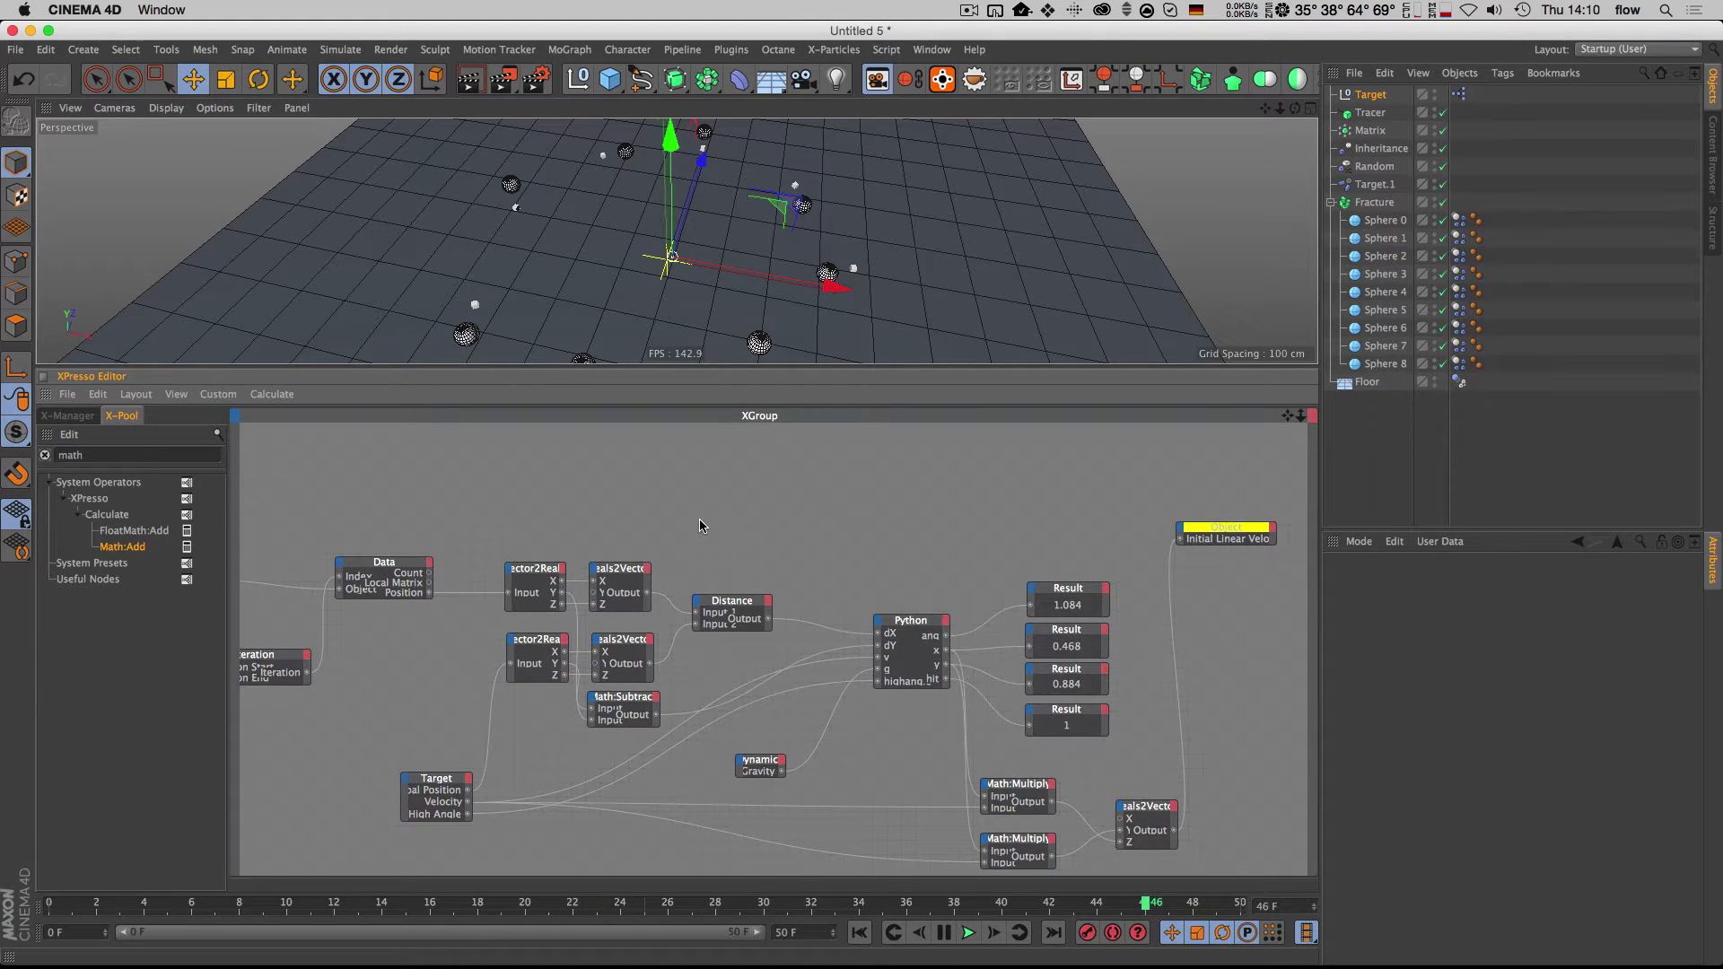
key(1)
drag(579, 534, 629, 522)
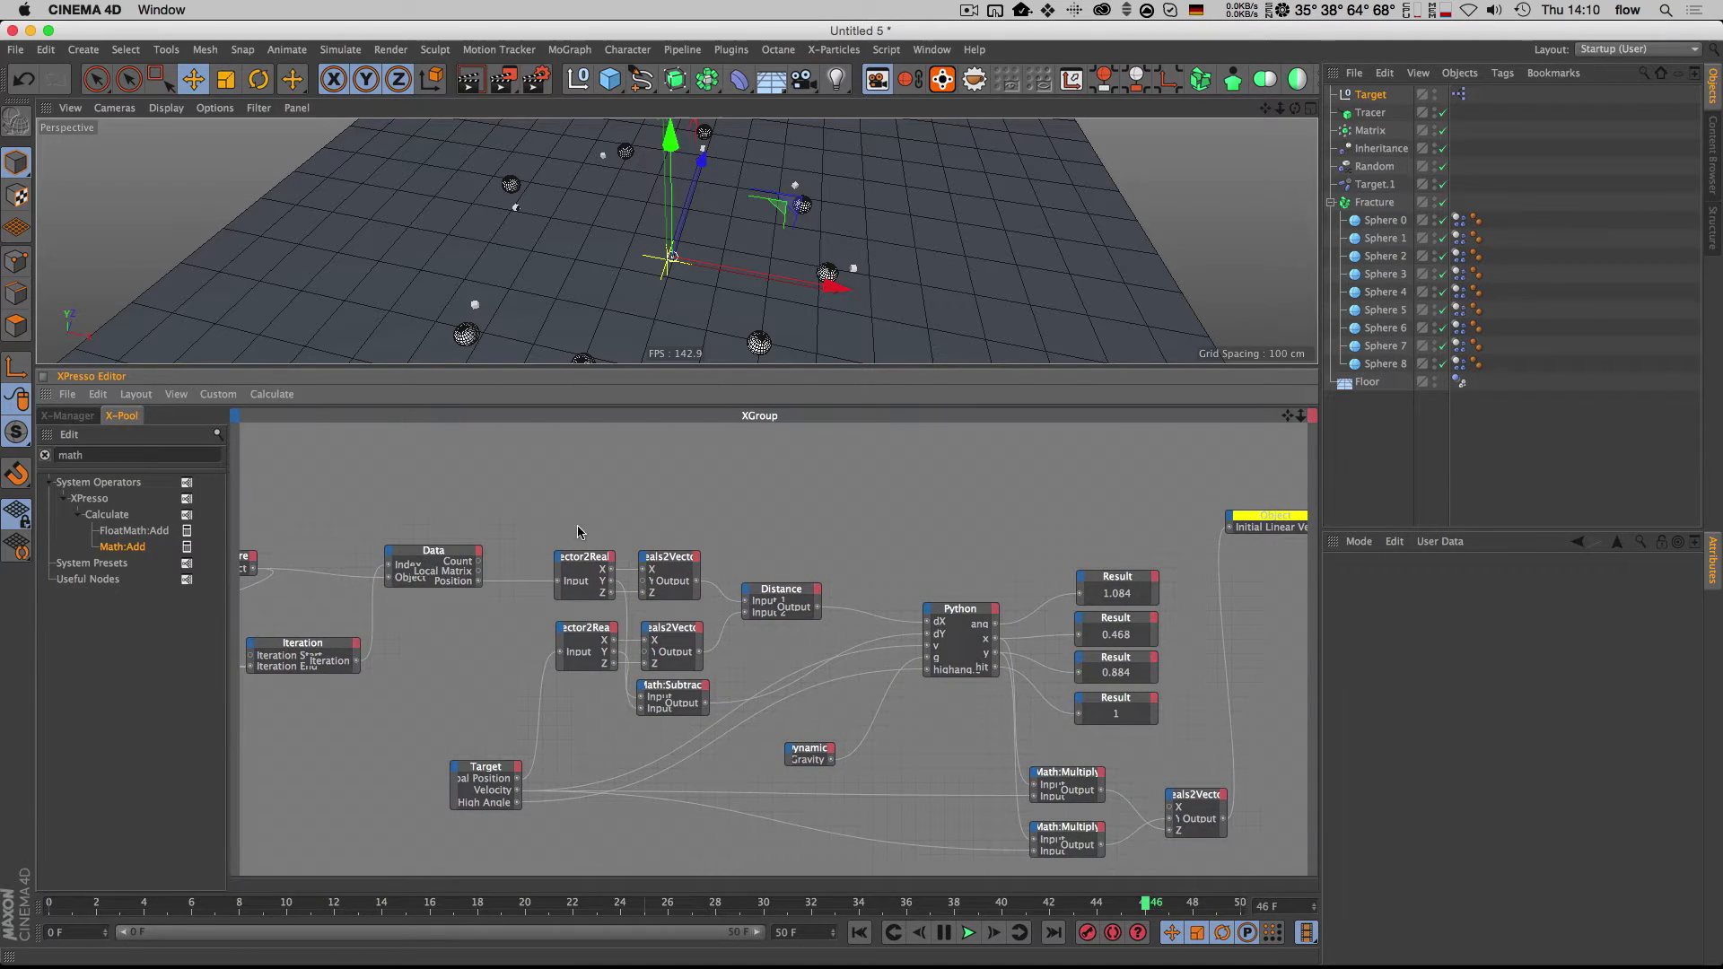
Step: Search the node library for "tag" and add a Tag iterator node above the Distance node
key(super+Tab)
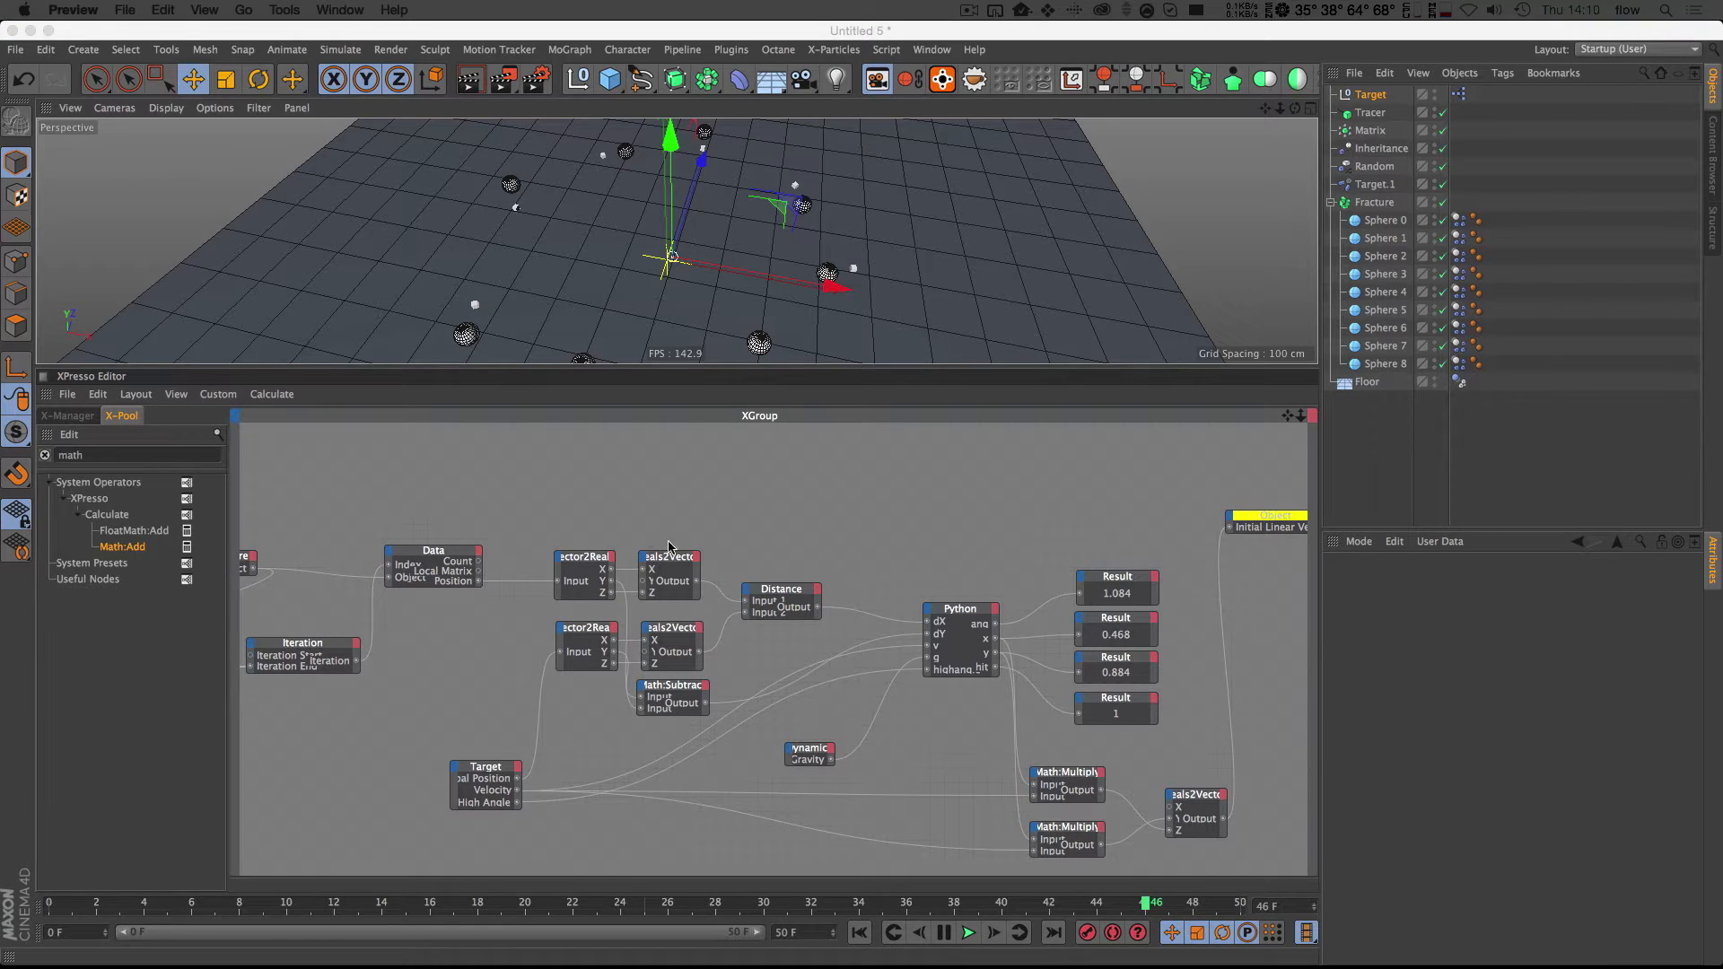
key(super+Tab)
click(91, 455)
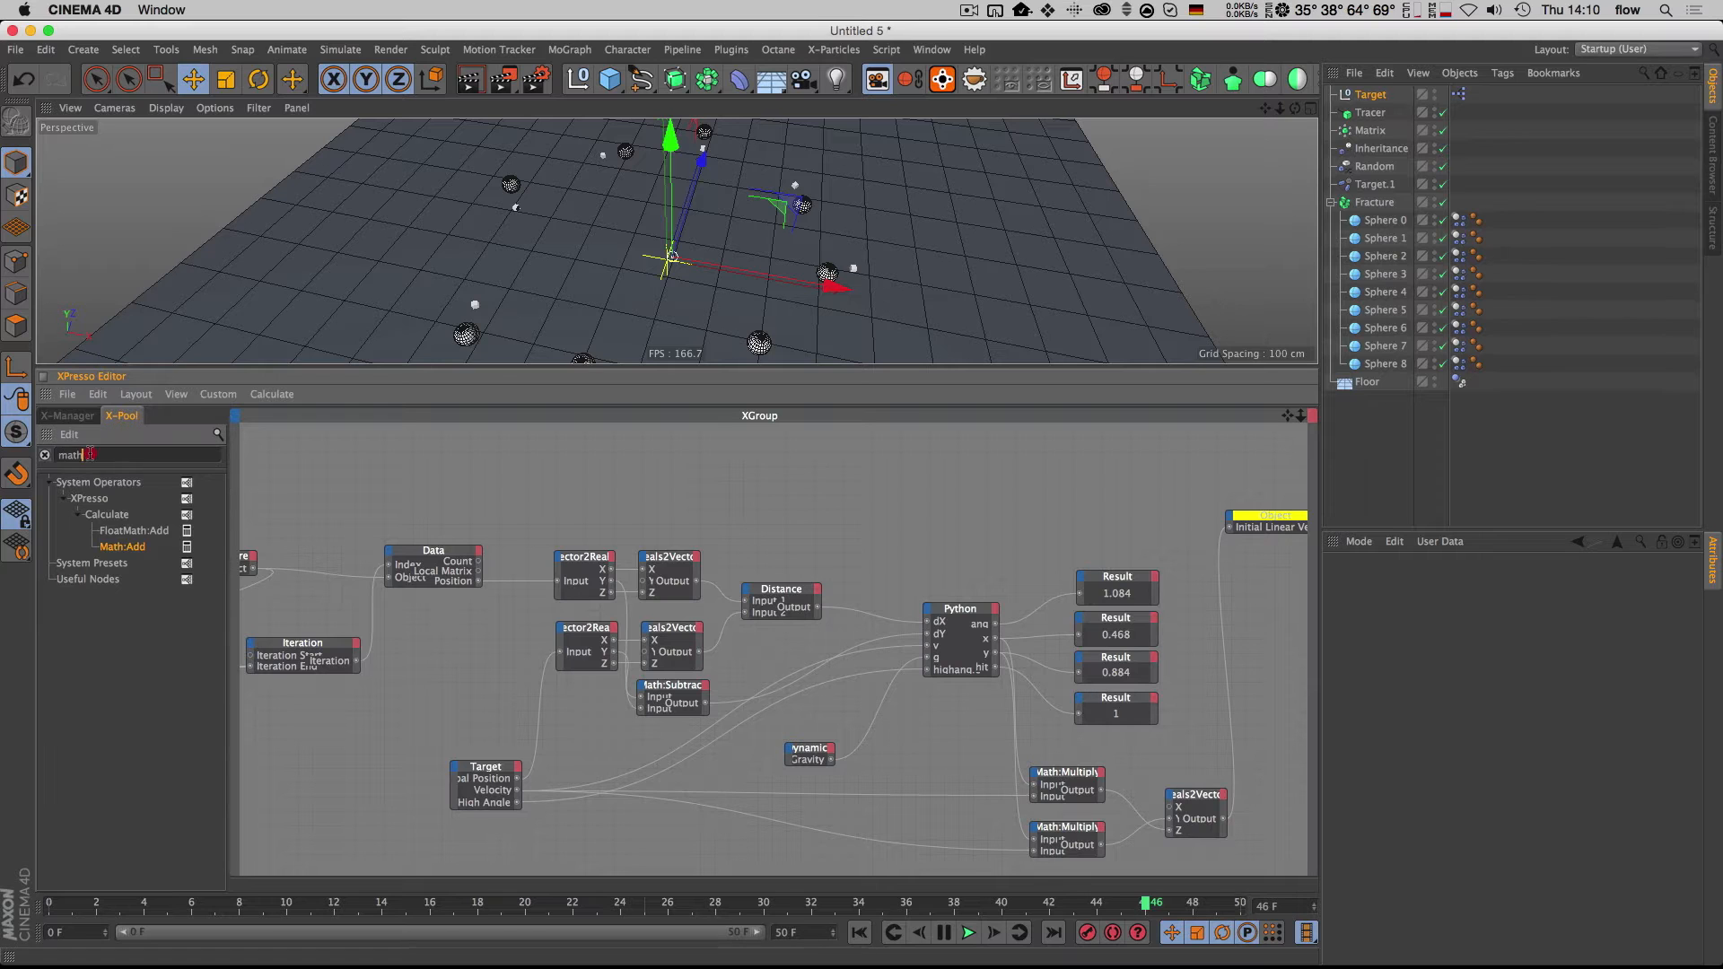
text(tag)
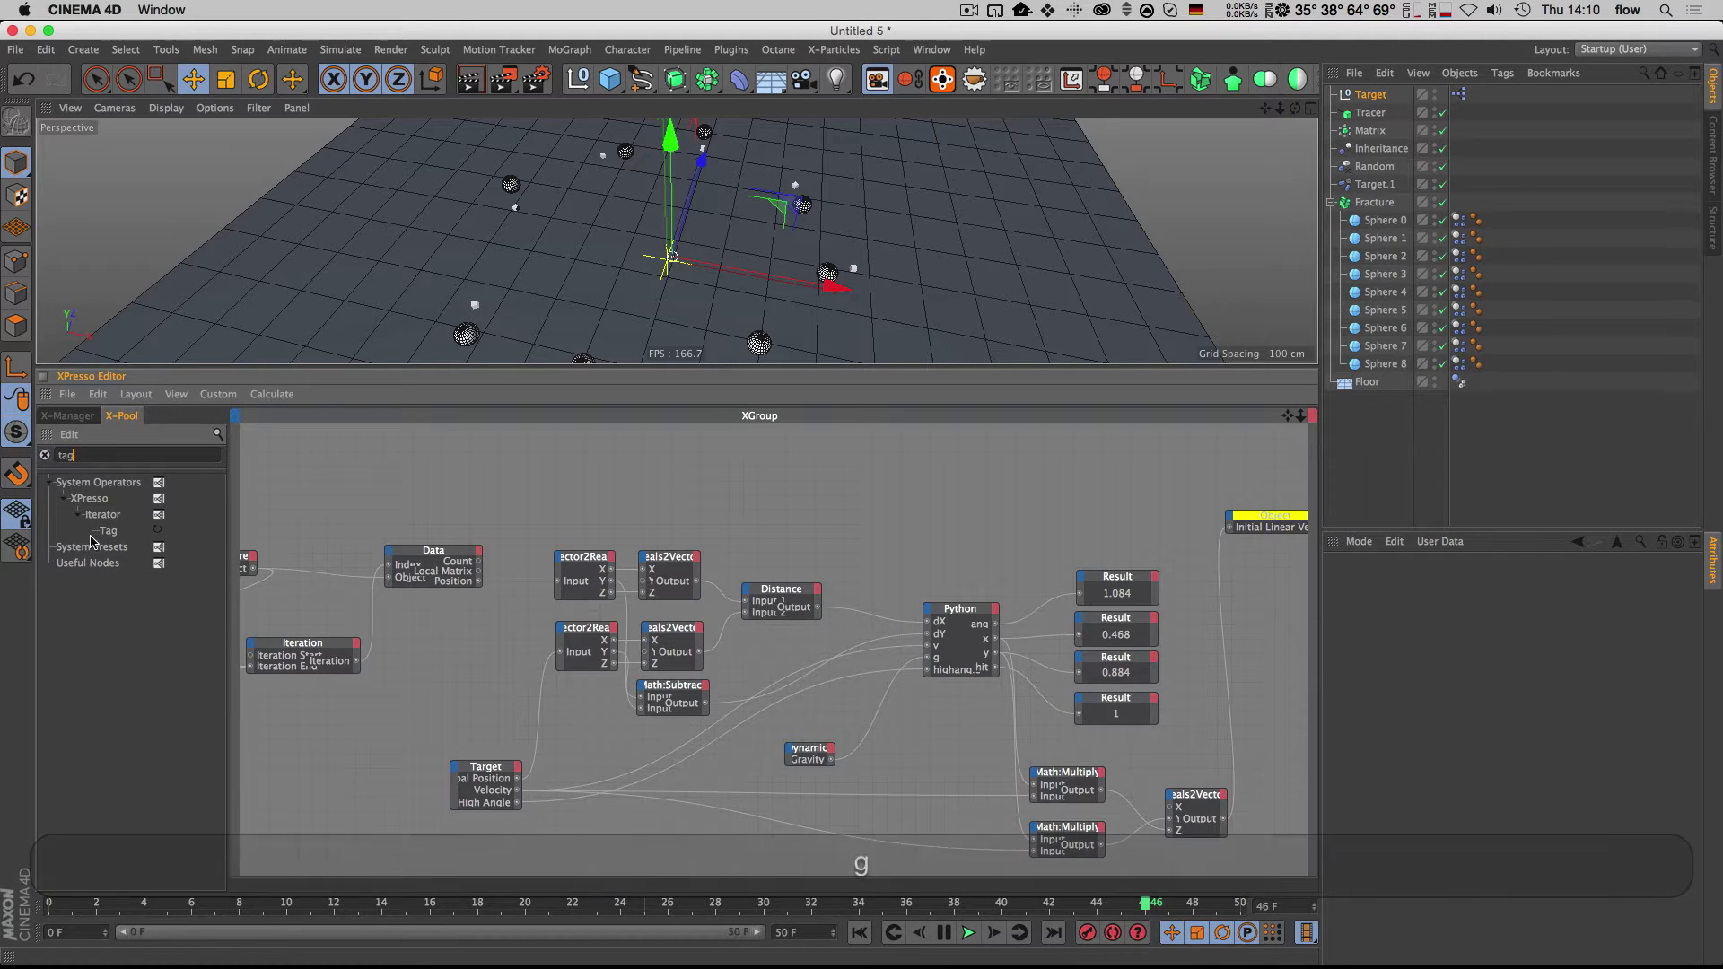
drag(617, 514, 1230, 519)
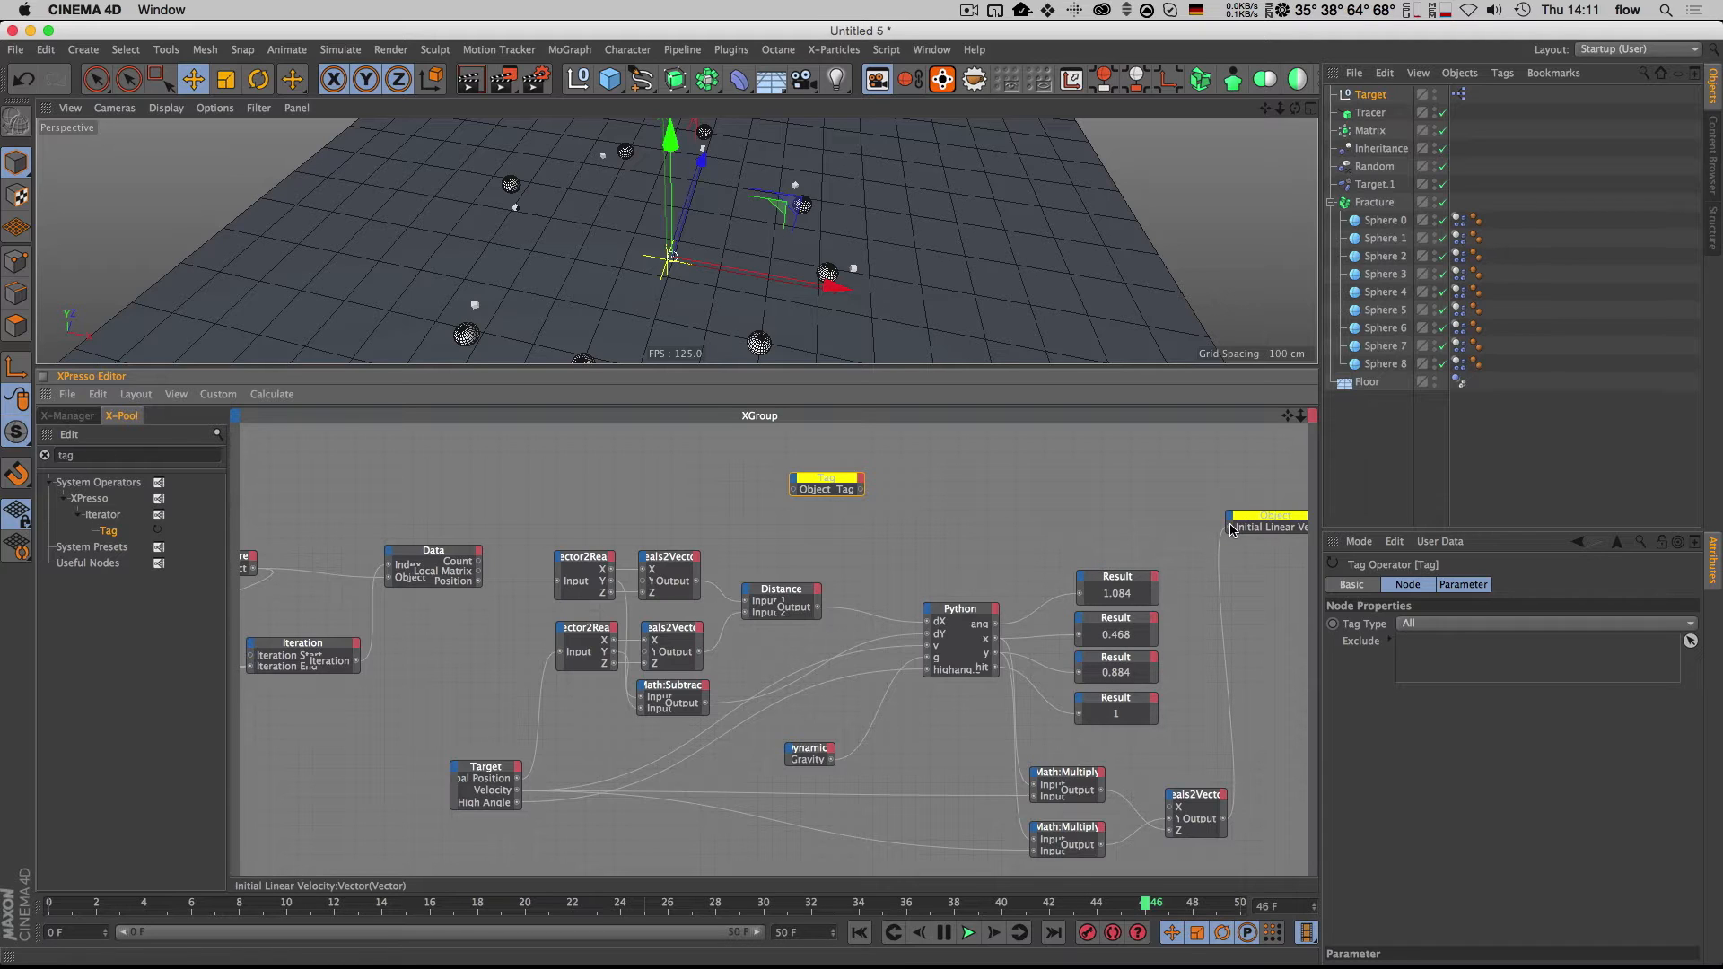
Step: Add Sphere 0's Dynamics Body tag as a node above the undefined Object node and give it an Object input
key(1)
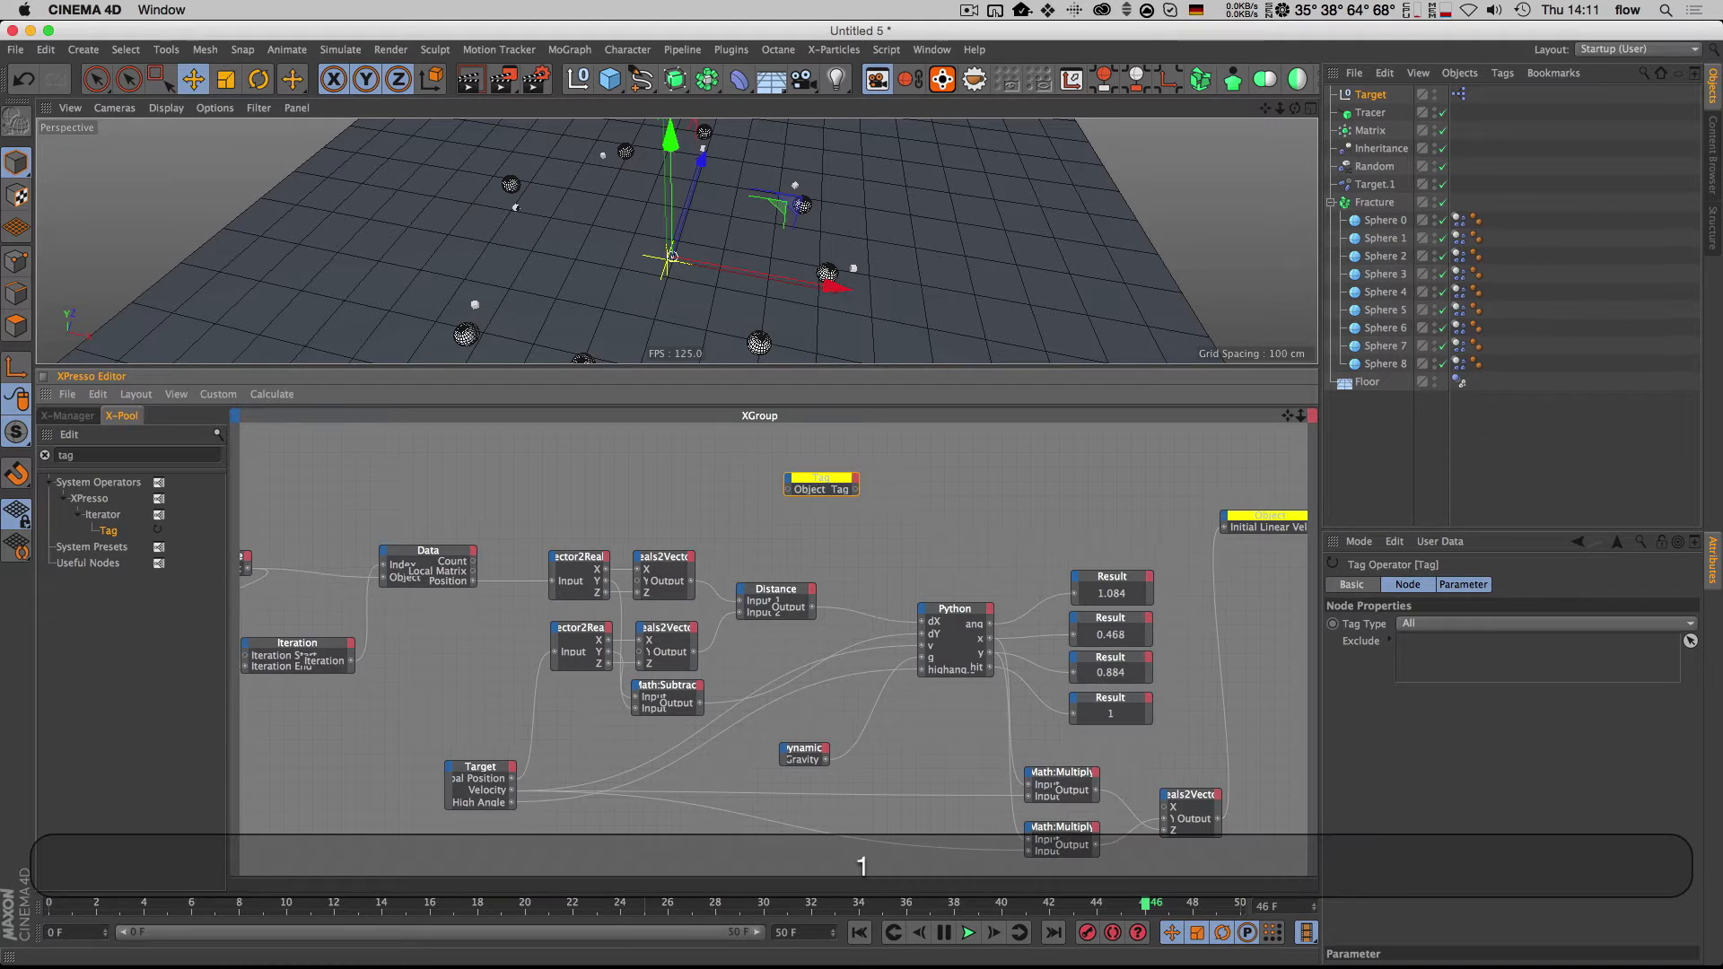
drag(1227, 521, 1121, 517)
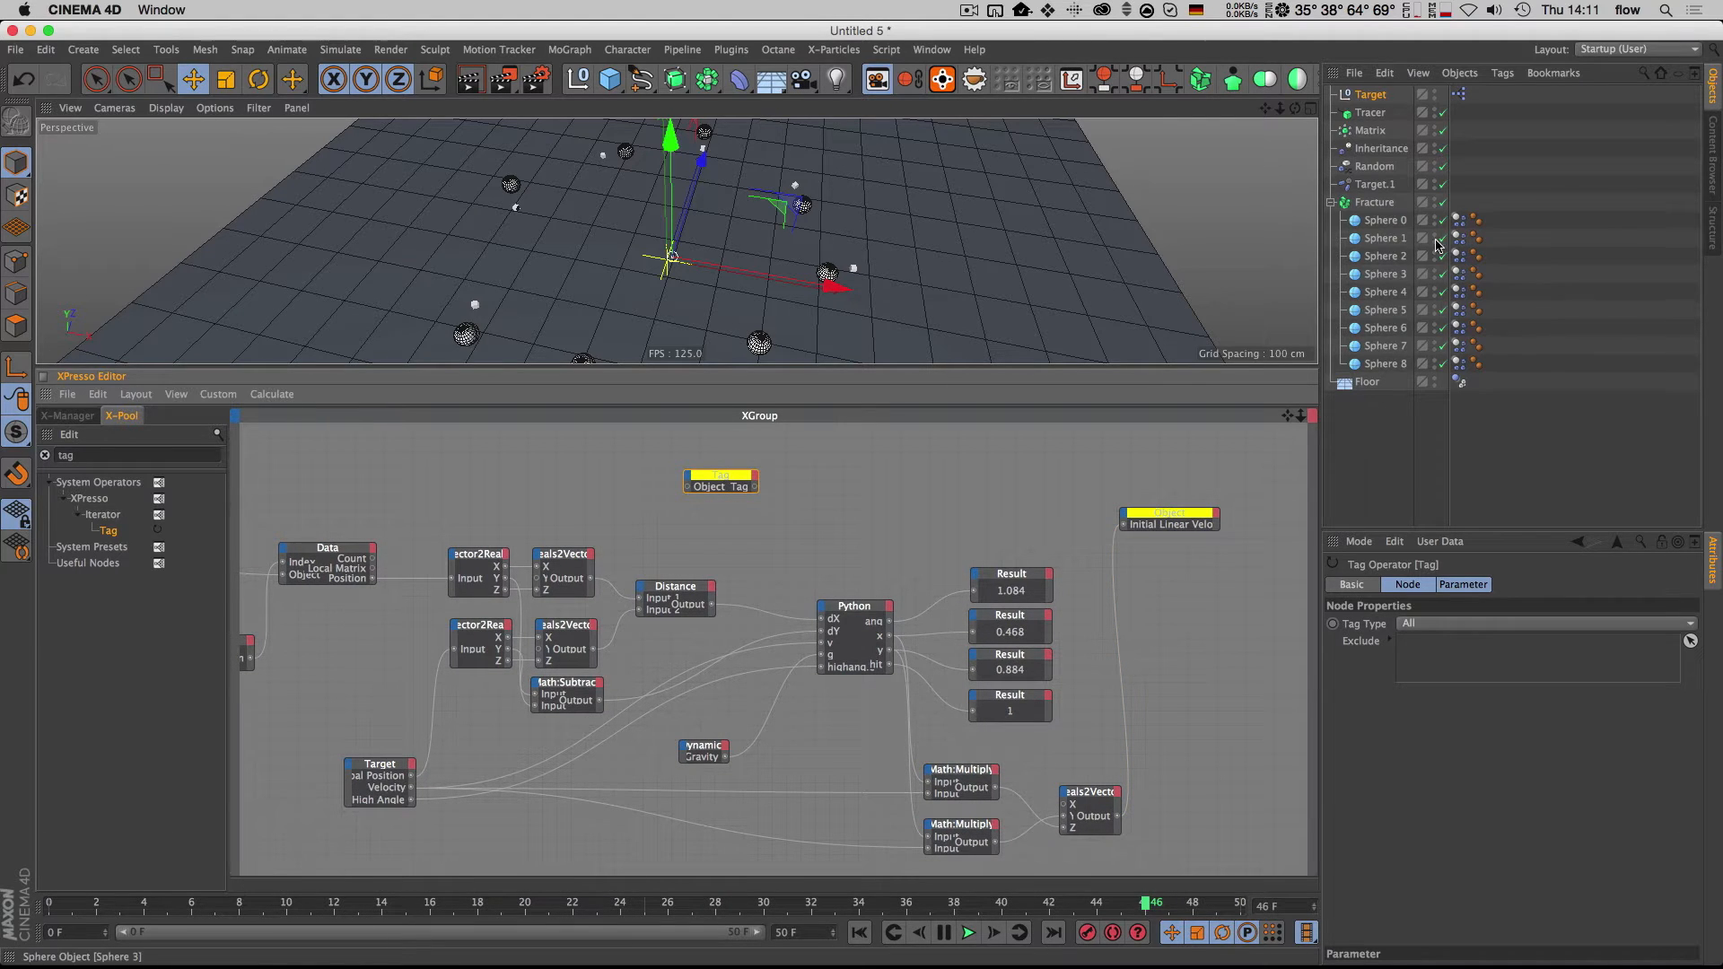
drag(1461, 222, 1154, 473)
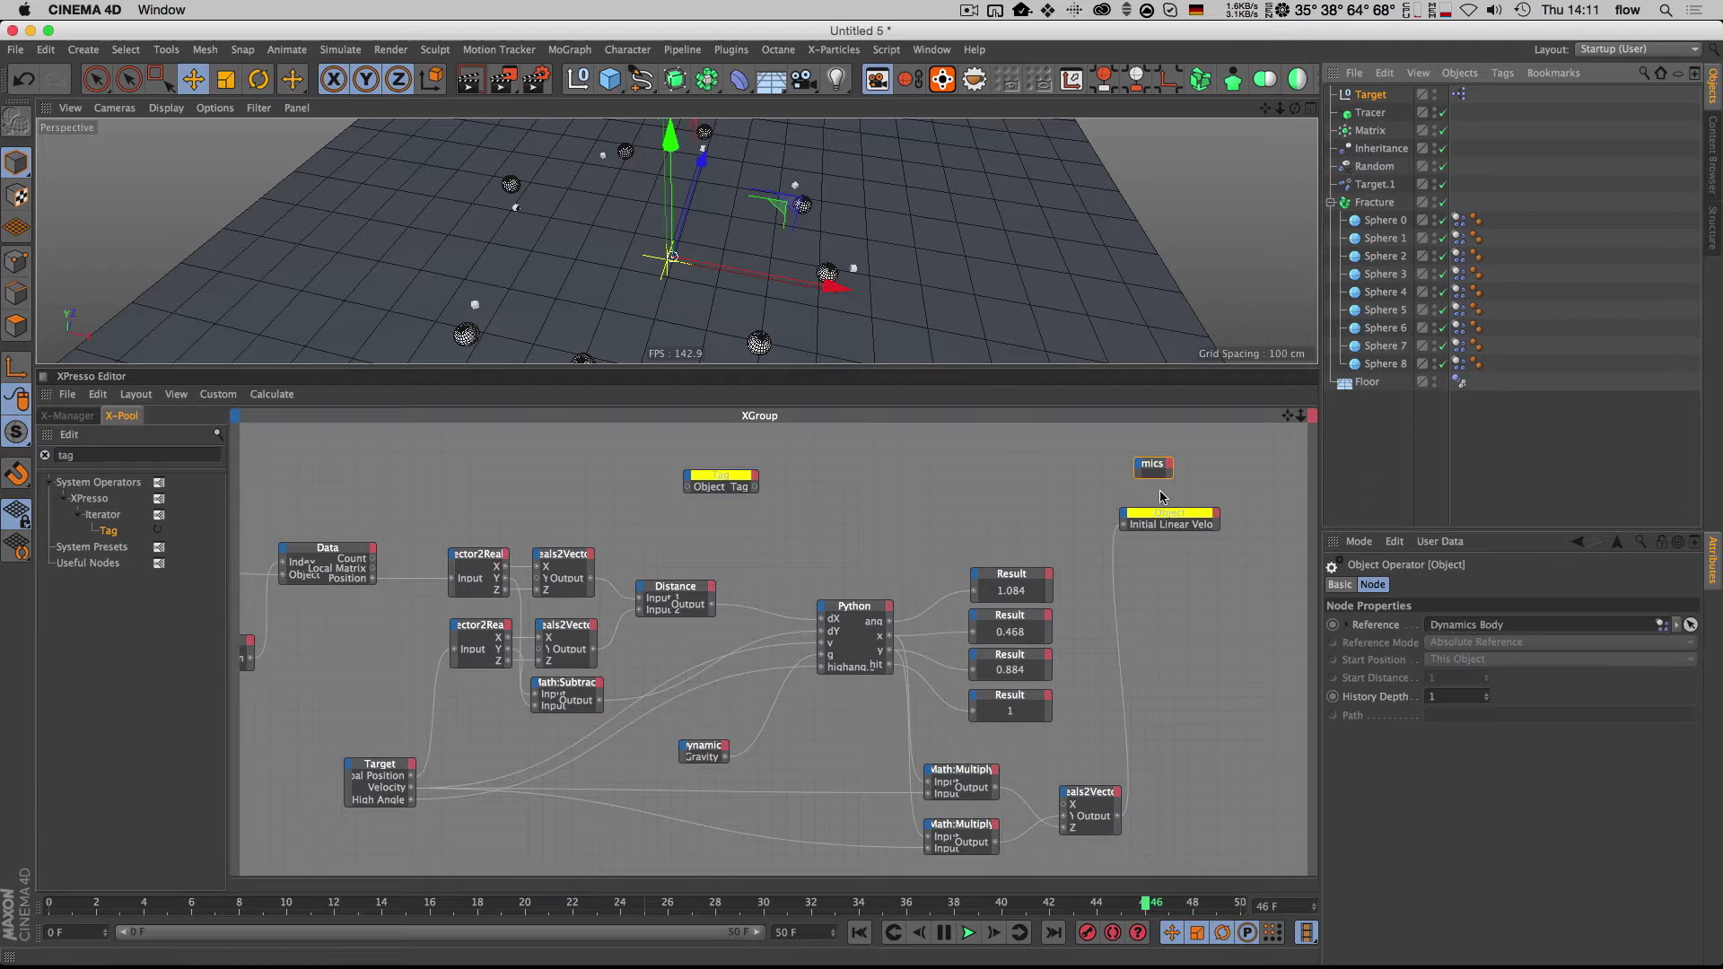
key(super)
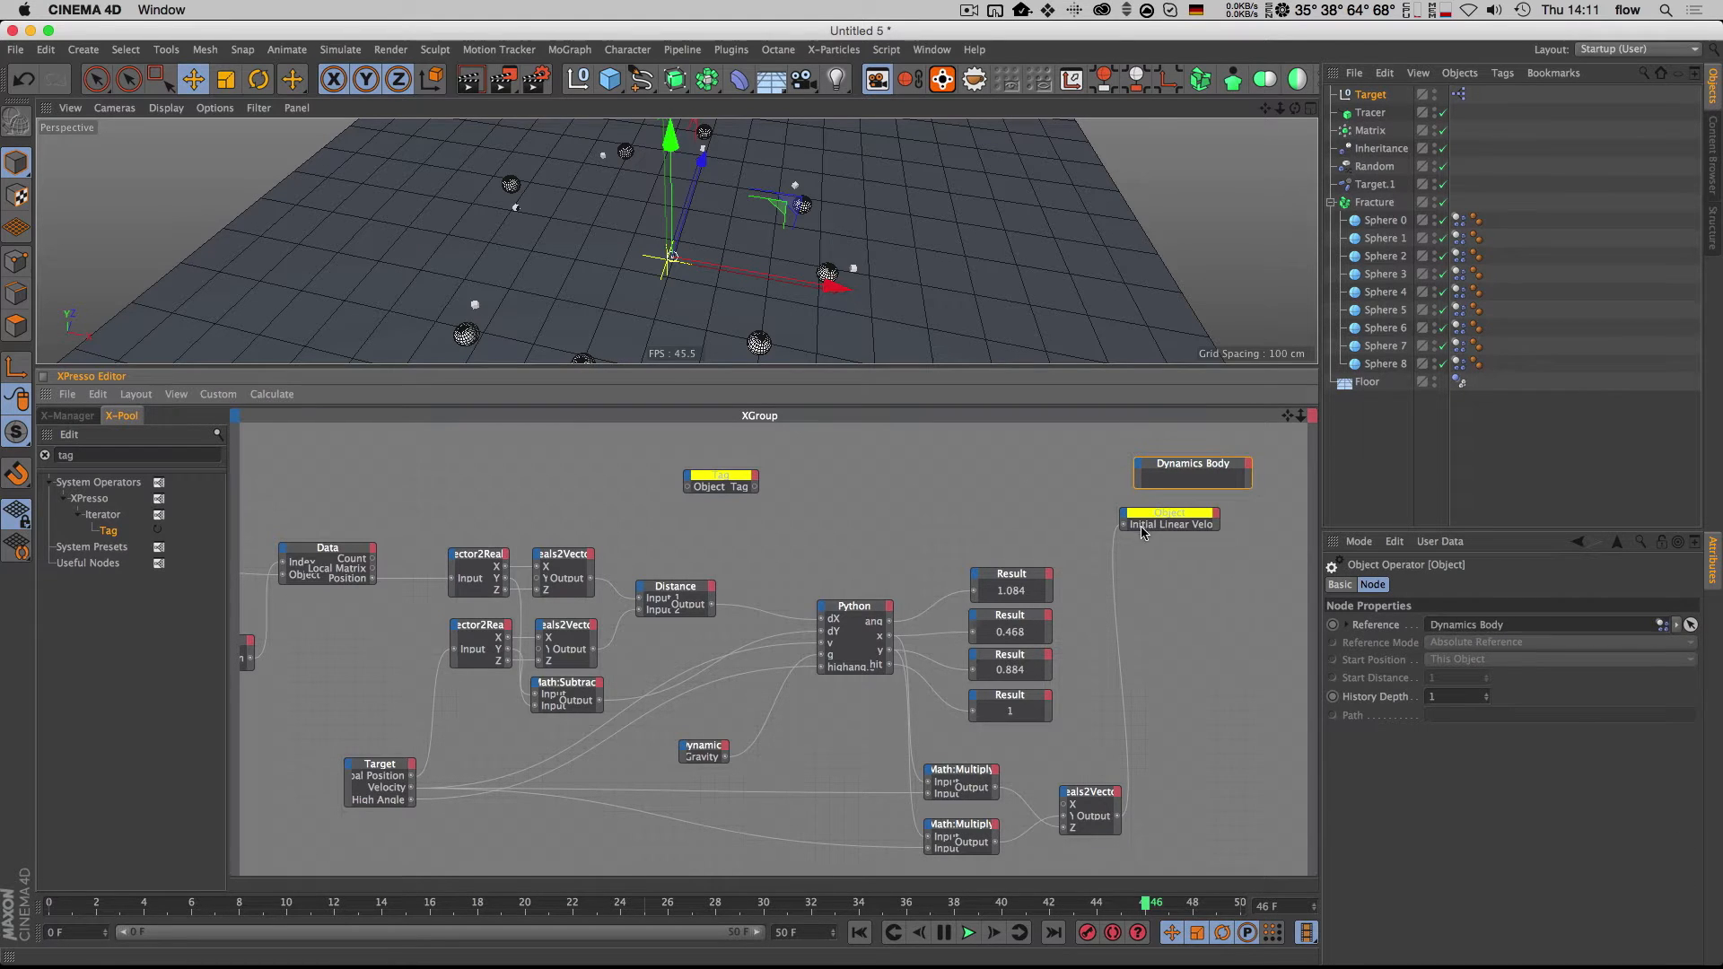
click(1140, 468)
click(1166, 587)
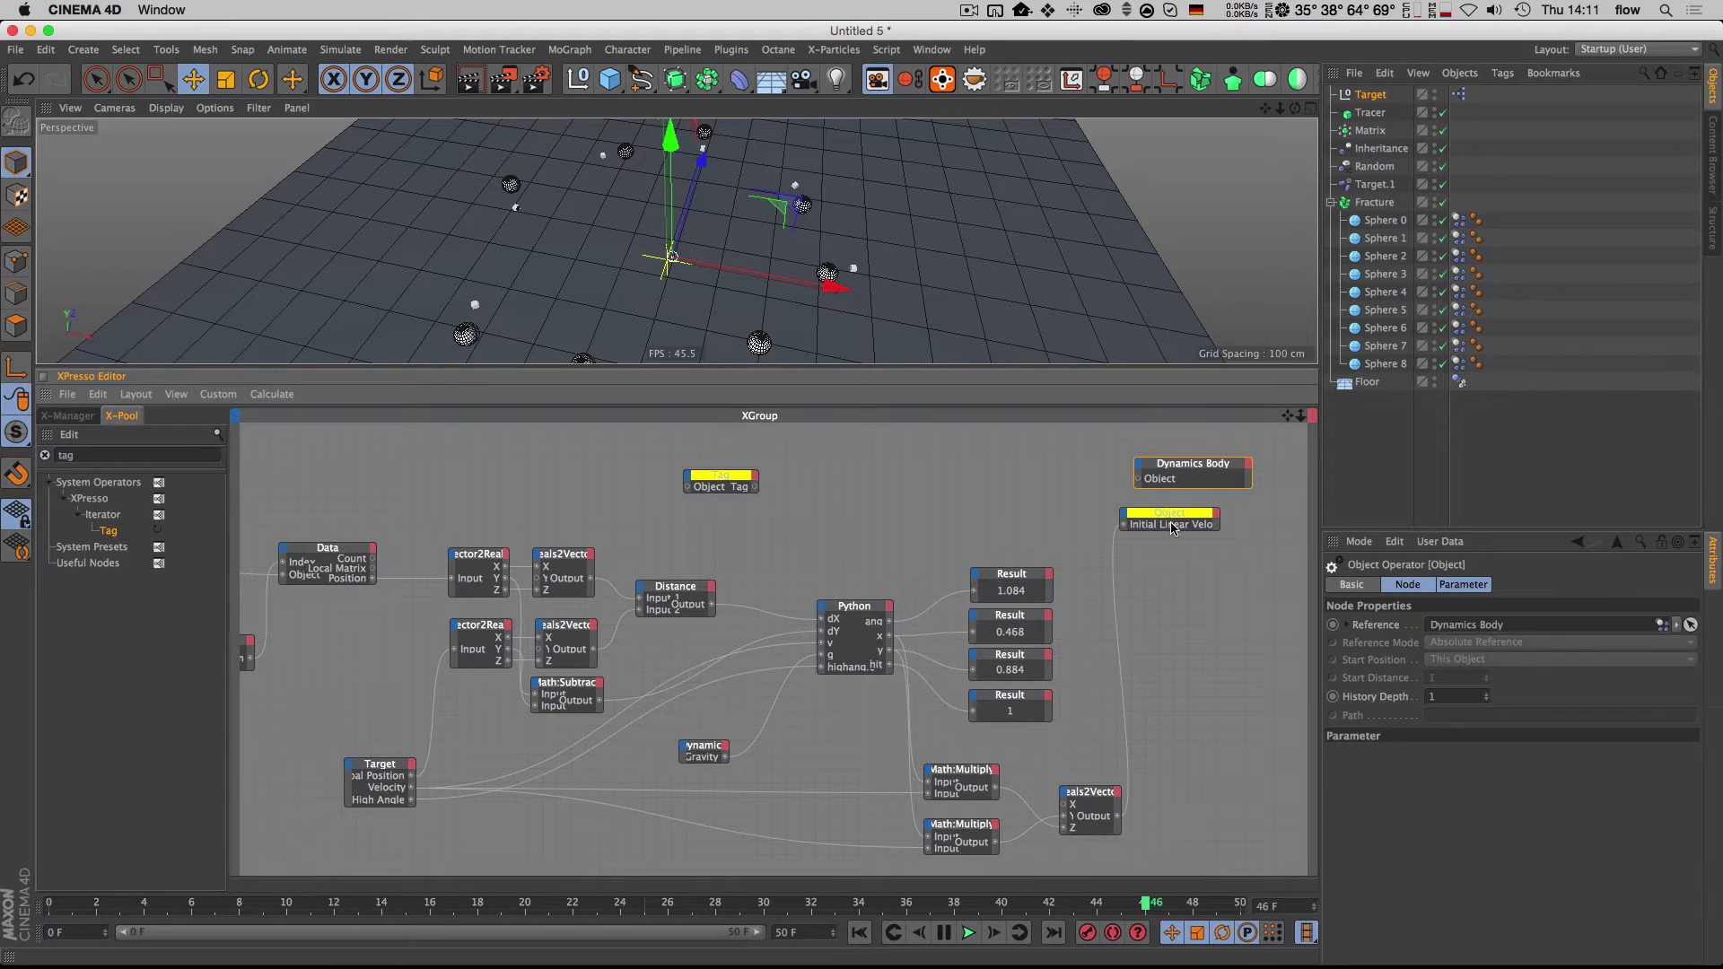
Step: Add an Initial Linear Velocity input to the Dynamics Body node and delete the undefined Object node below it
click(1140, 468)
mouse_move(1198, 531)
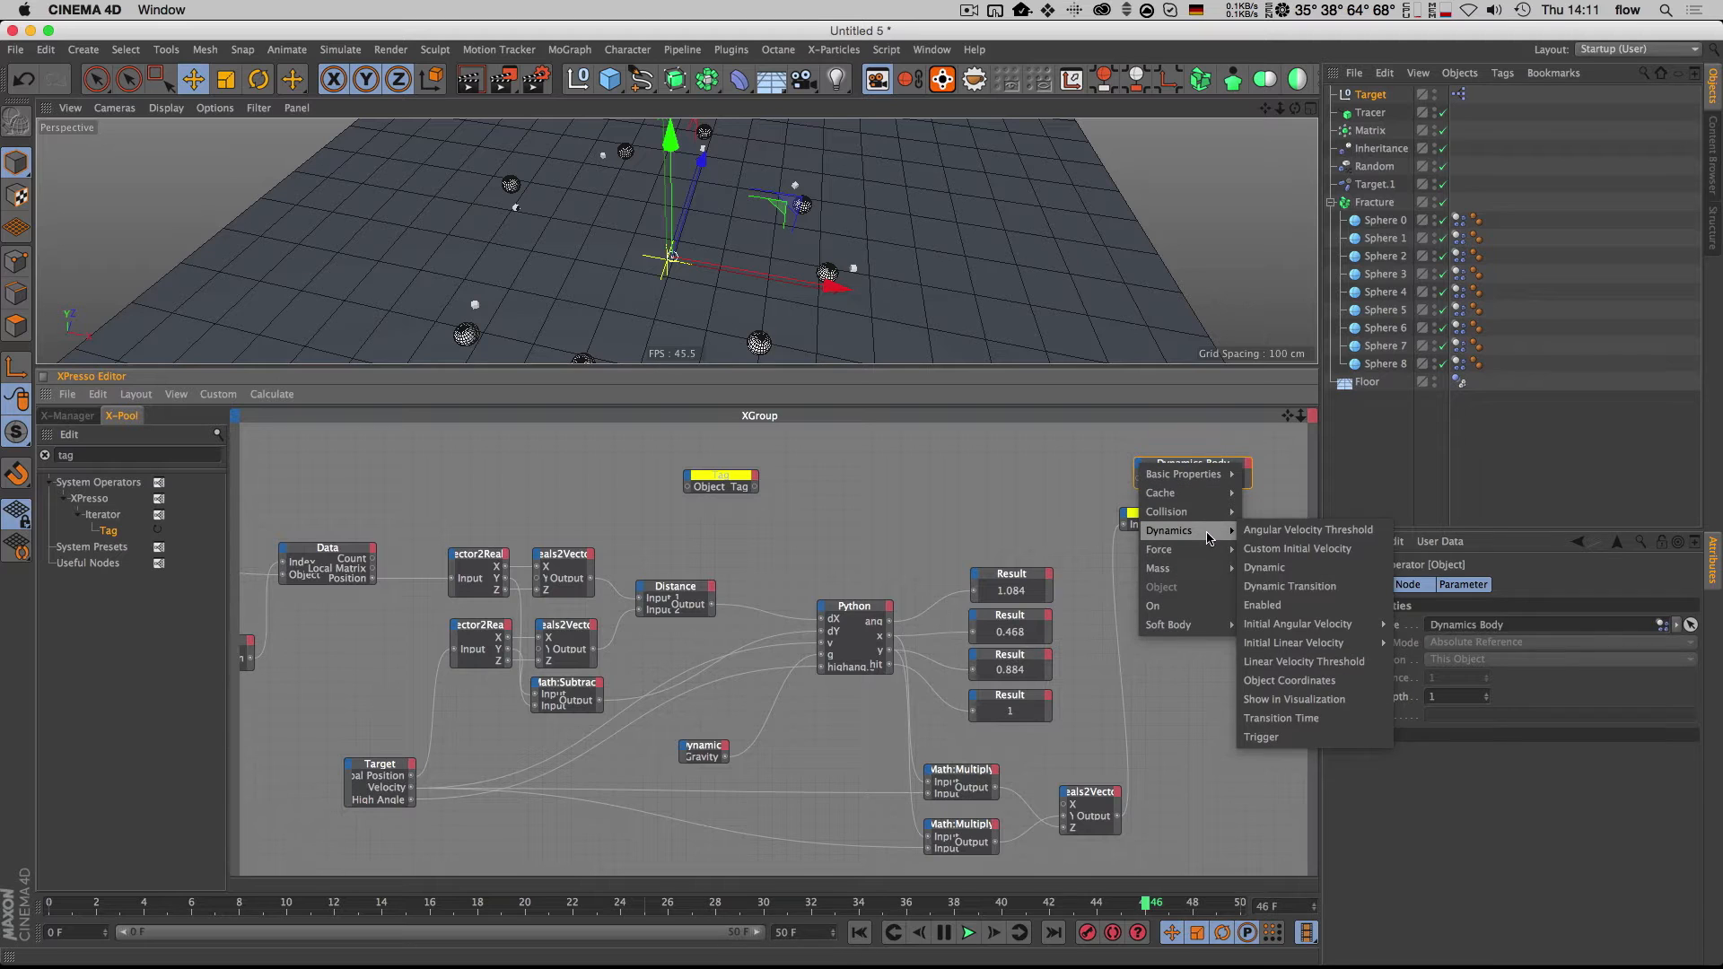
mouse_move(1323, 643)
click(1440, 642)
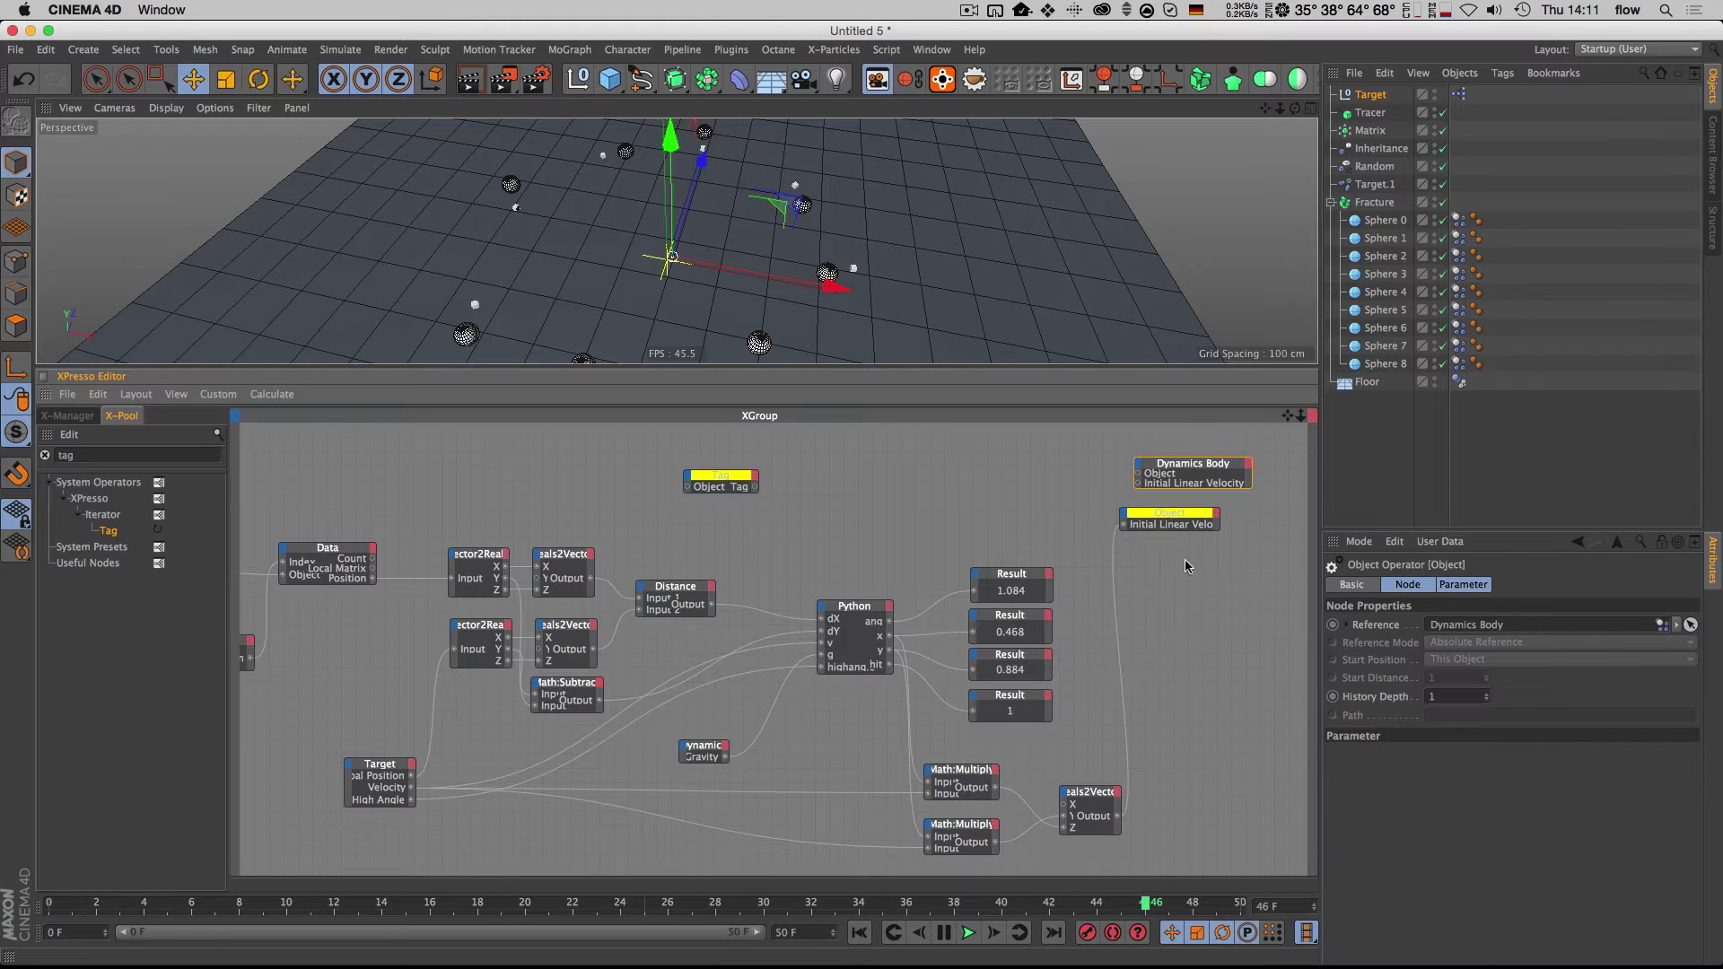
click(1183, 522)
key(BackSpace)
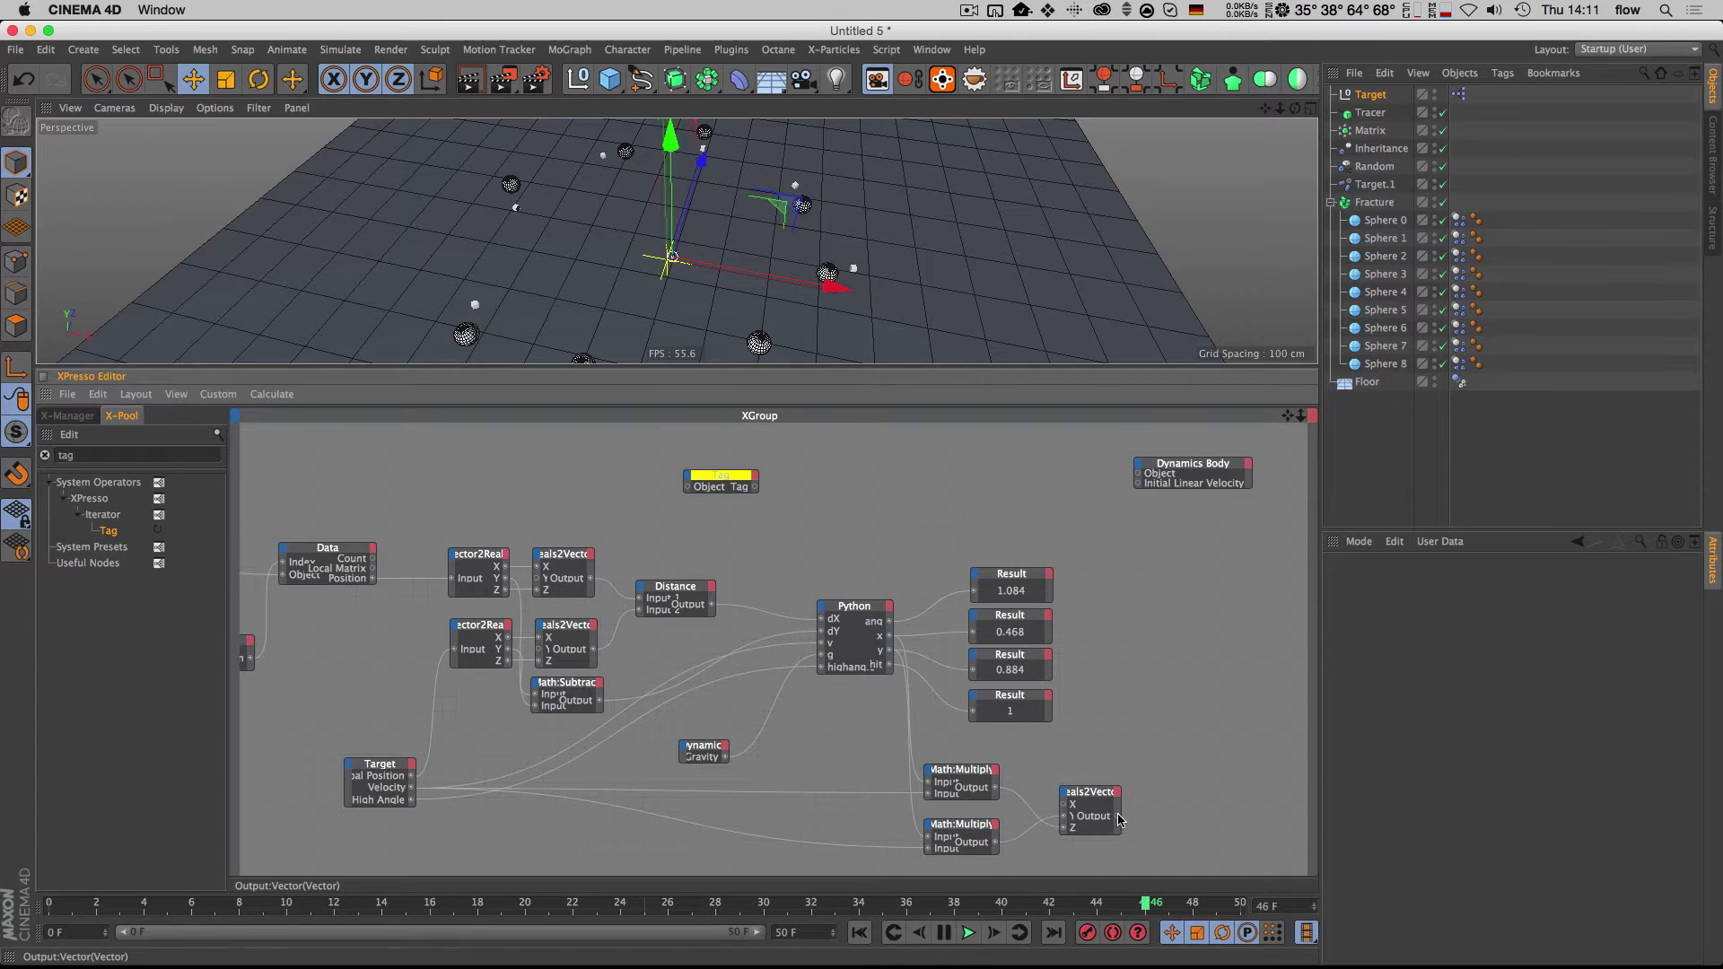
Step: Connect the Reals2Vector output to the Dynamics Body node's Initial Linear Velocity and the Tag iterator's output to its Object input
drag(1117, 816, 757, 499)
super+double_click(1173, 467)
click(1172, 467)
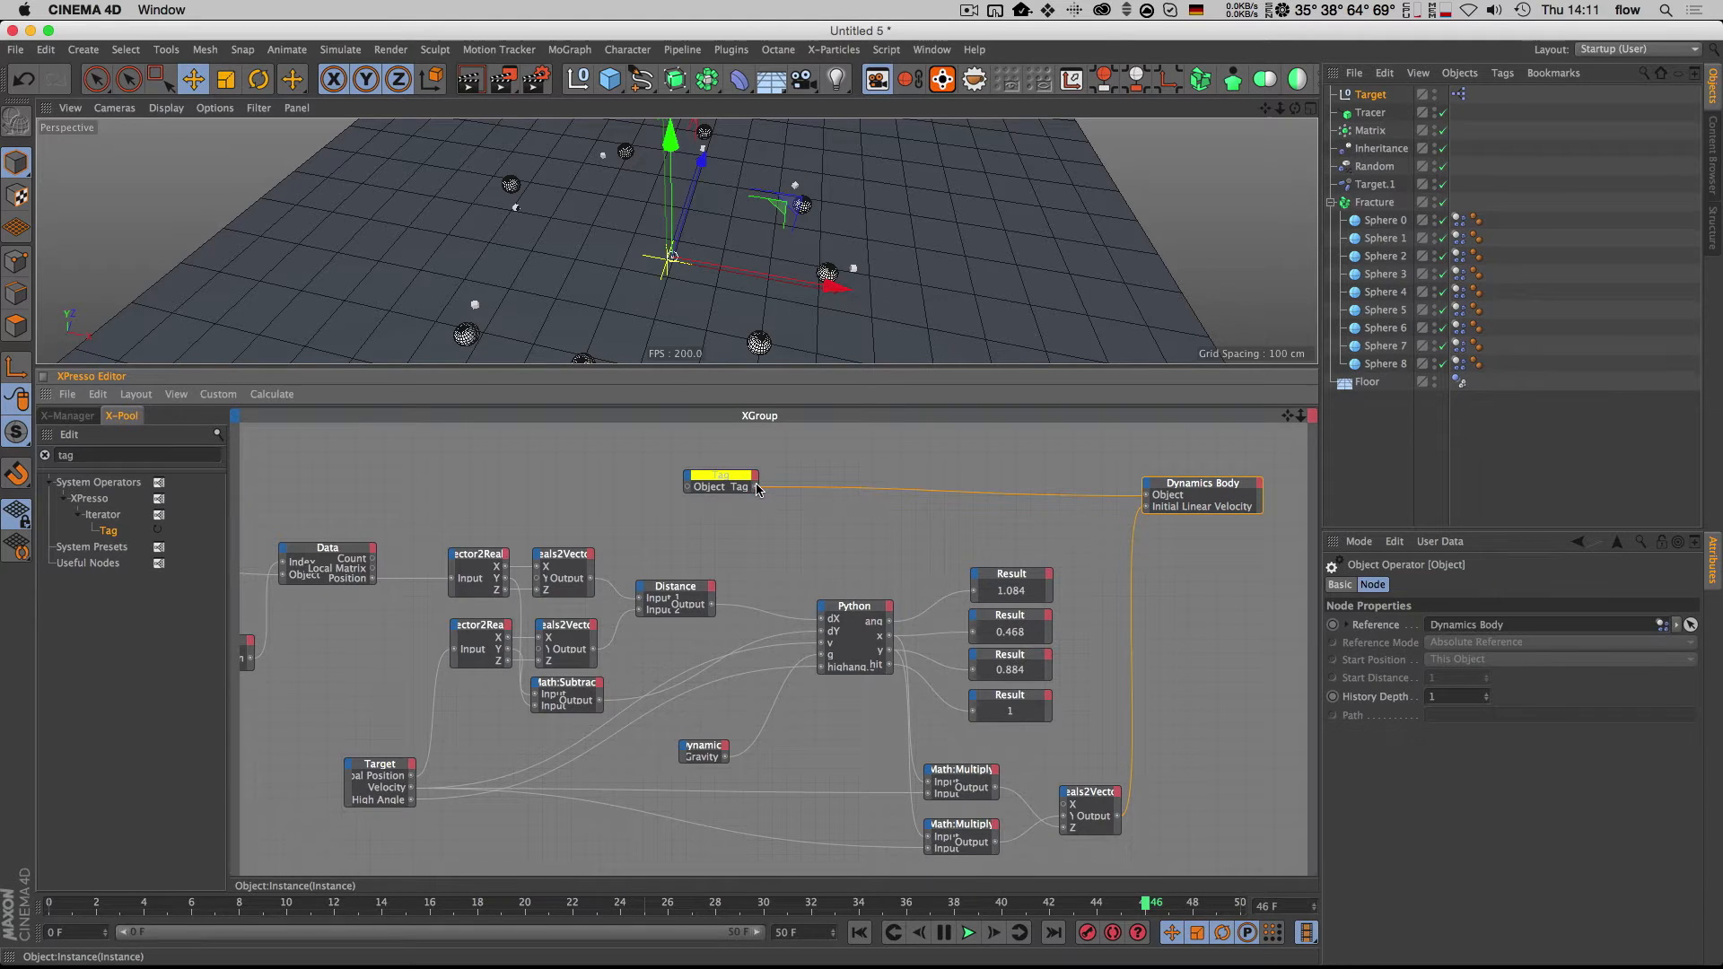
key(1)
drag(561, 517, 645, 518)
drag(965, 478, 708, 482)
key(1)
drag(393, 550, 528, 543)
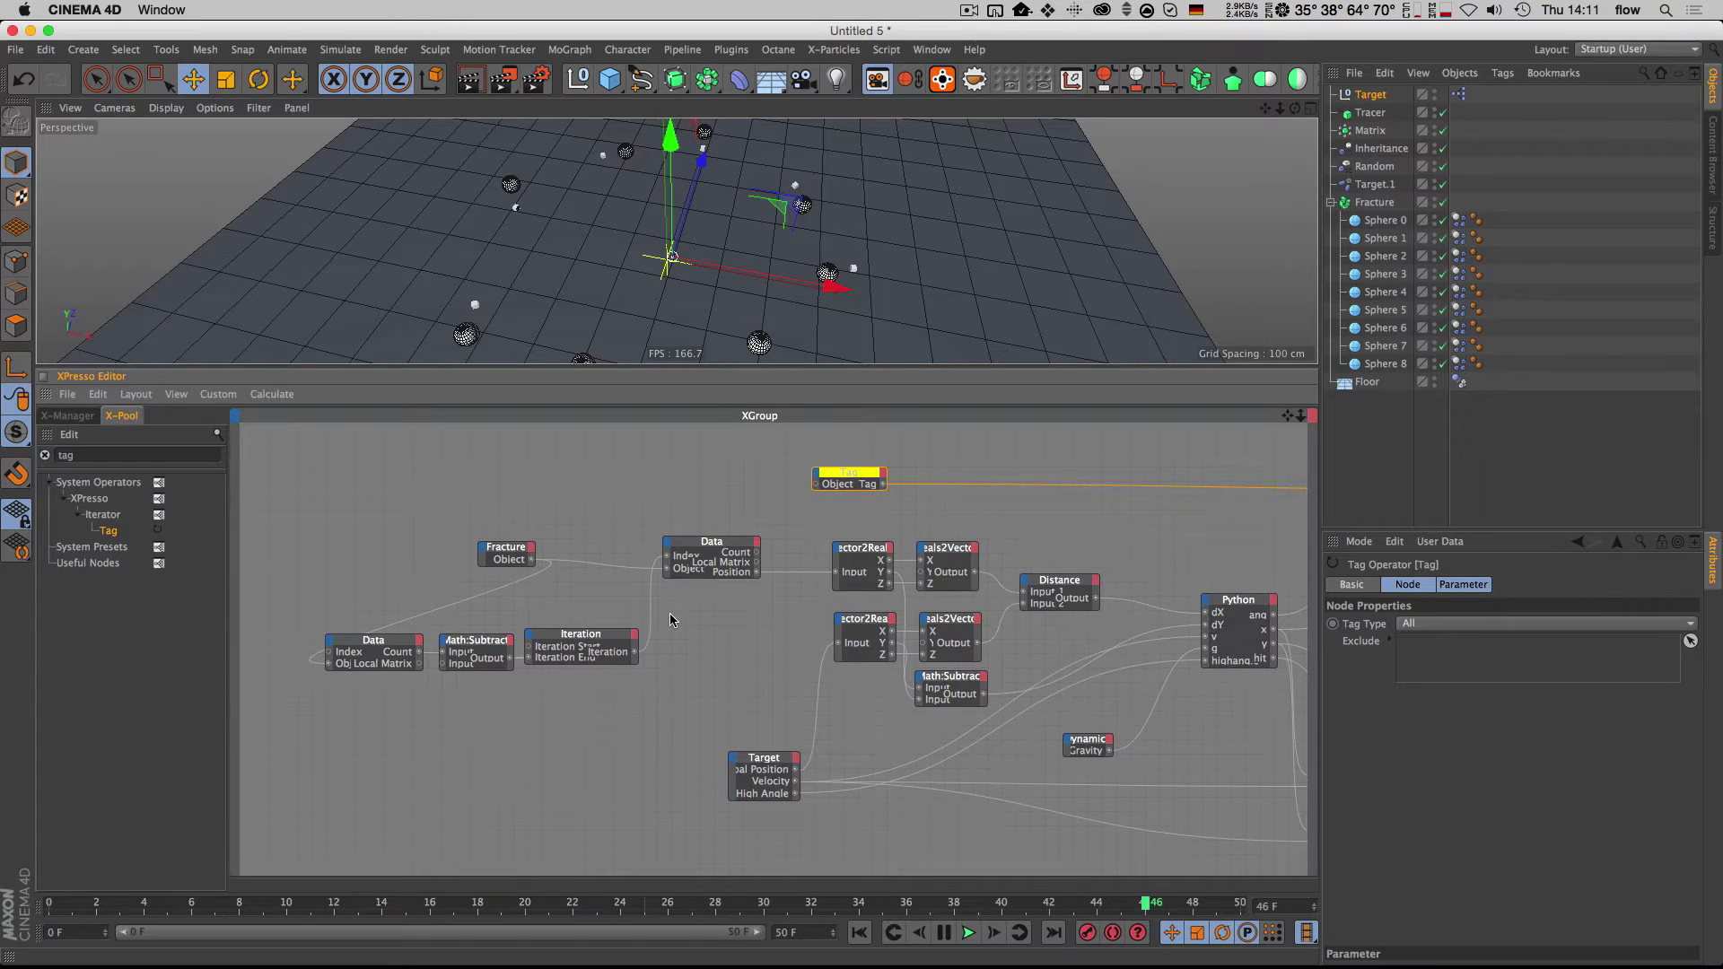
drag(848, 477, 833, 478)
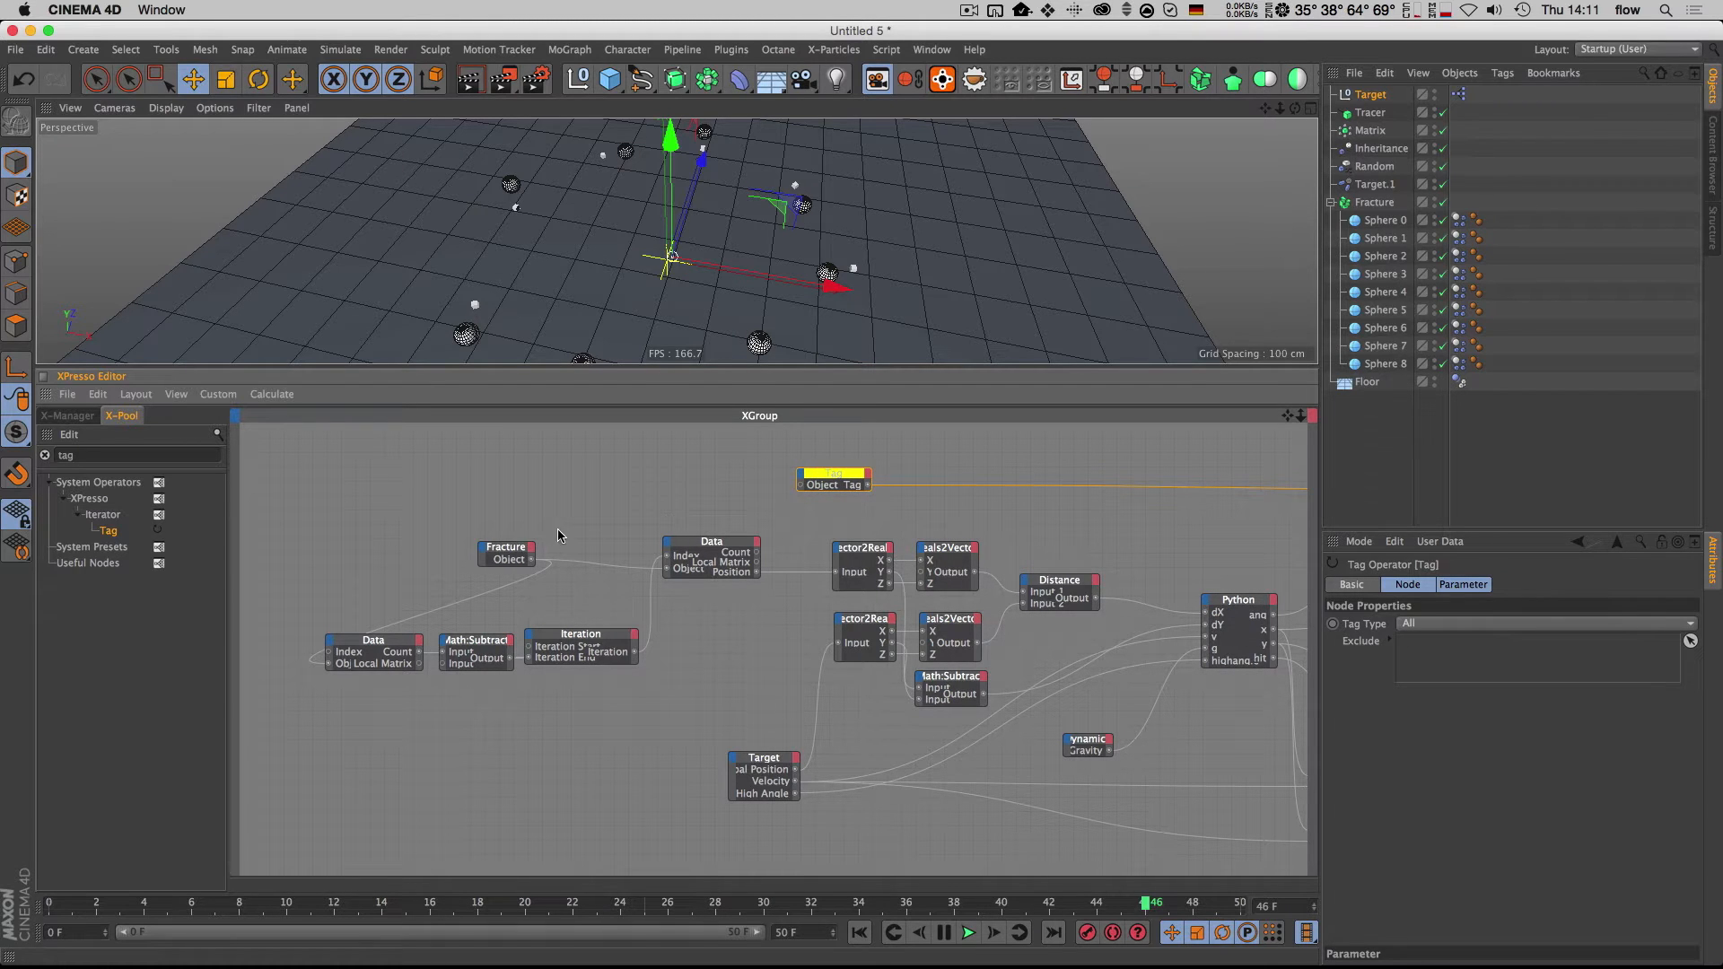
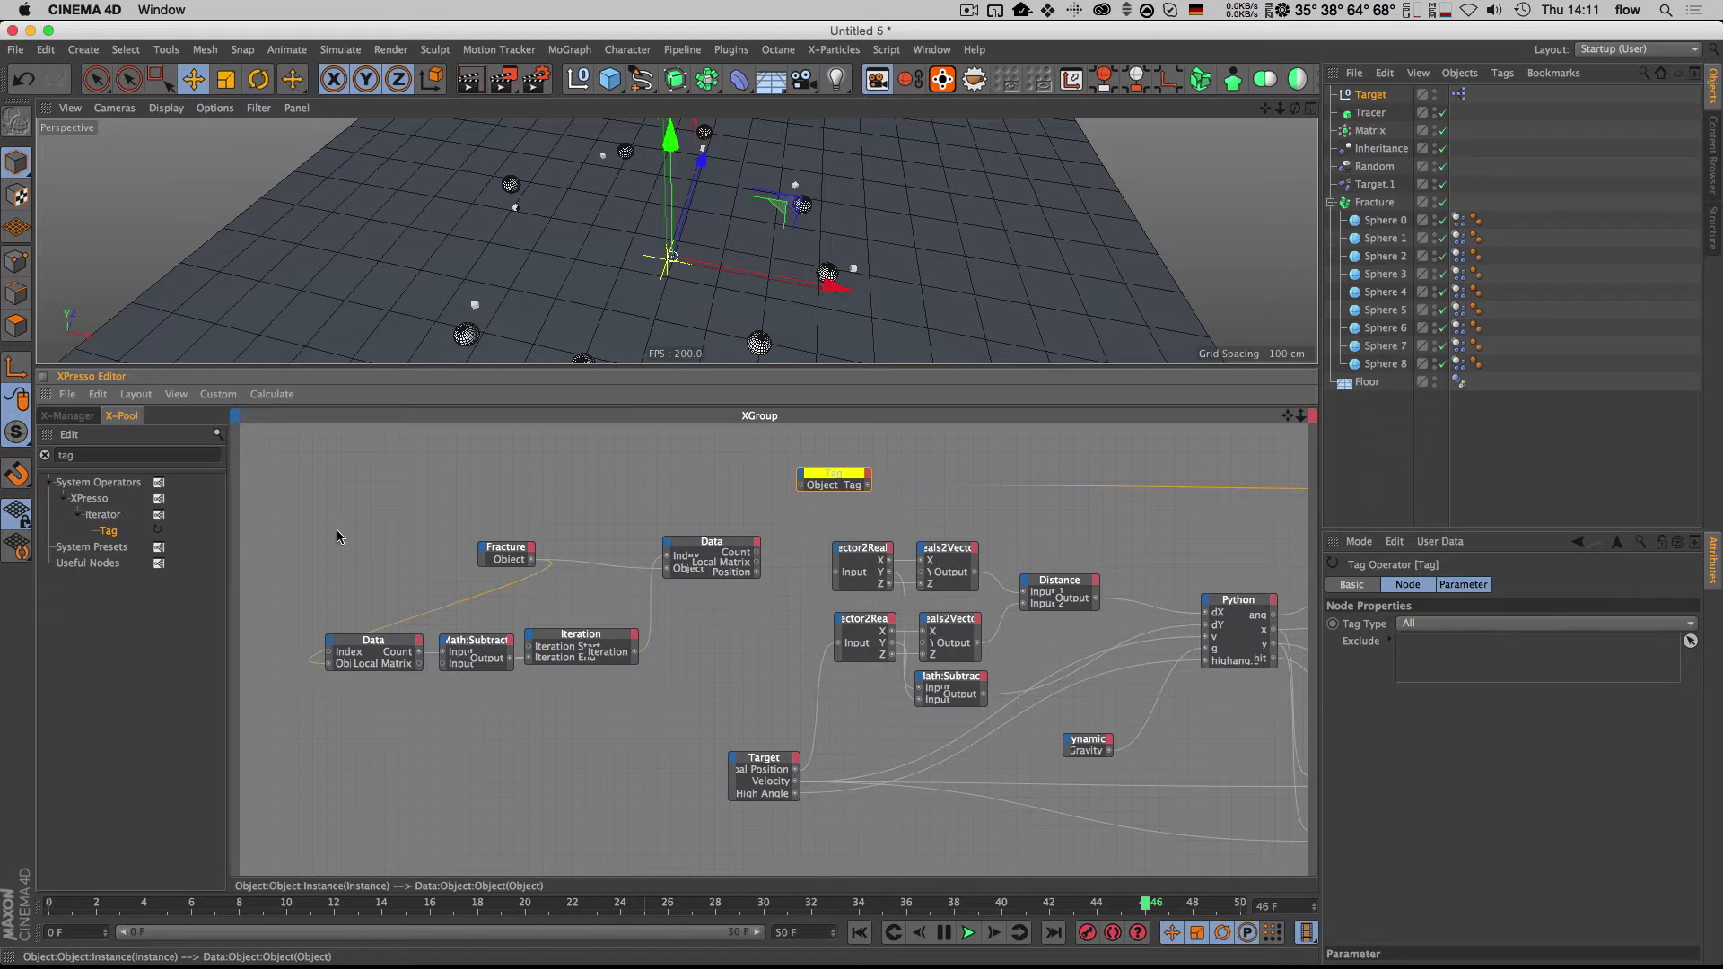
Step: Search the node library for "hier" and add a Hierarchy iterator node between the Fracture and Tag nodes
click(65, 455)
text(hier)
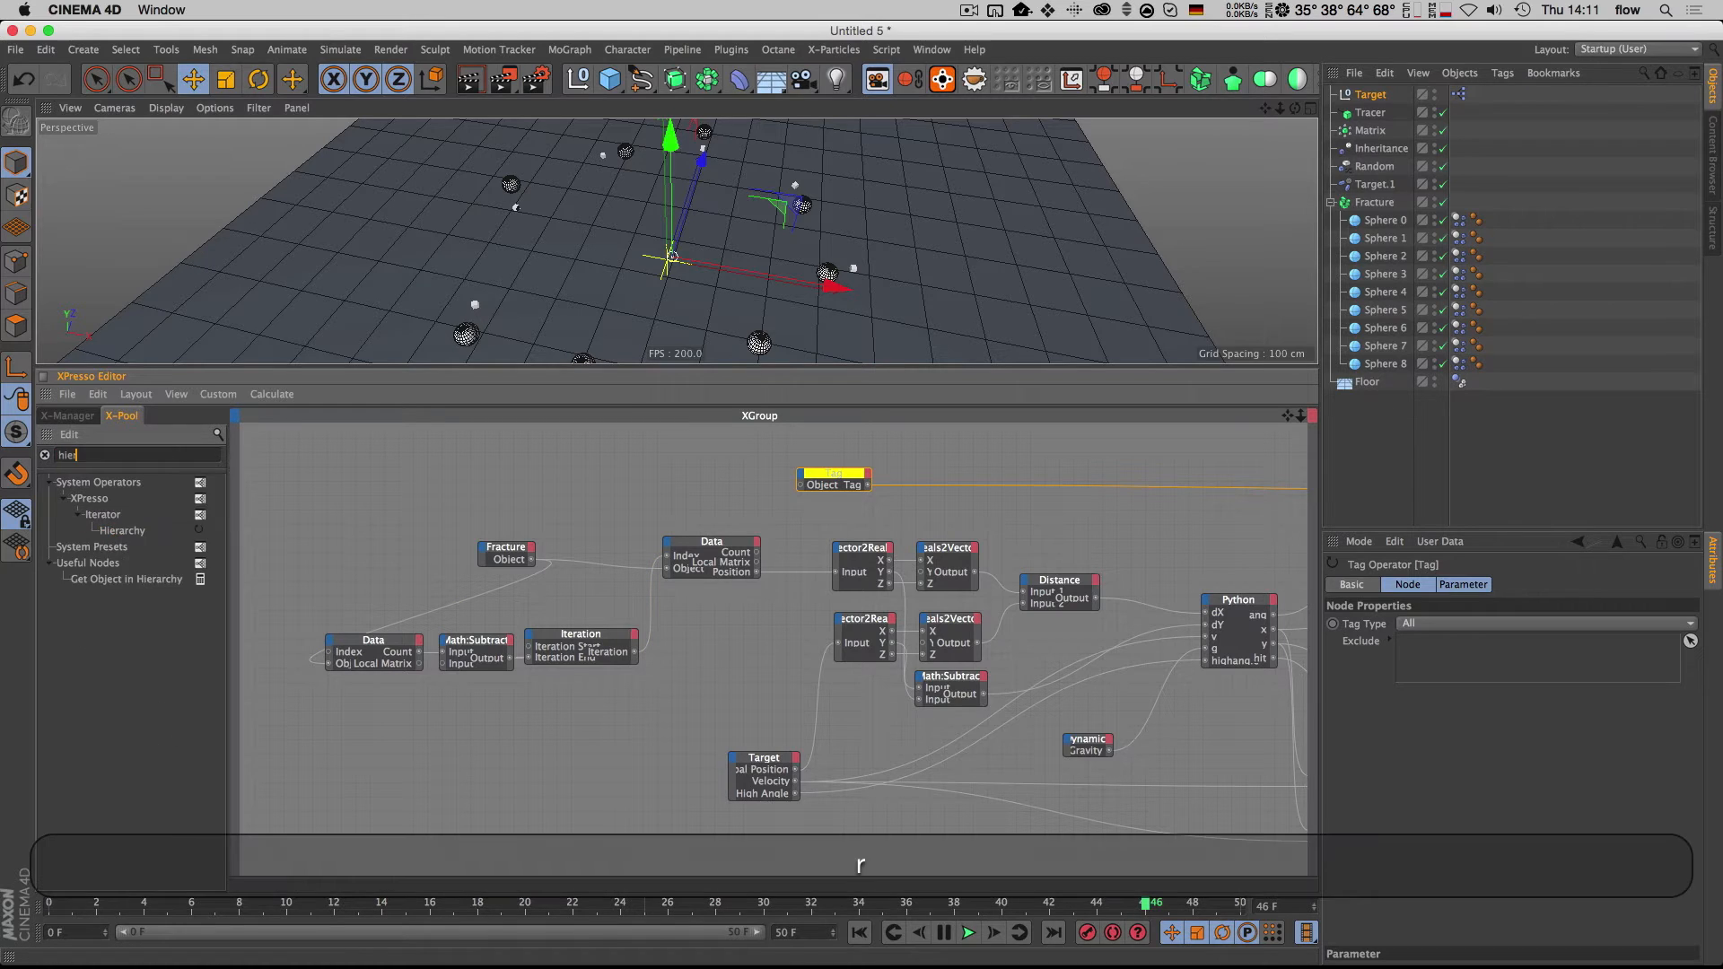
drag(116, 530, 571, 466)
key(2)
key(1)
click(618, 470)
click(669, 521)
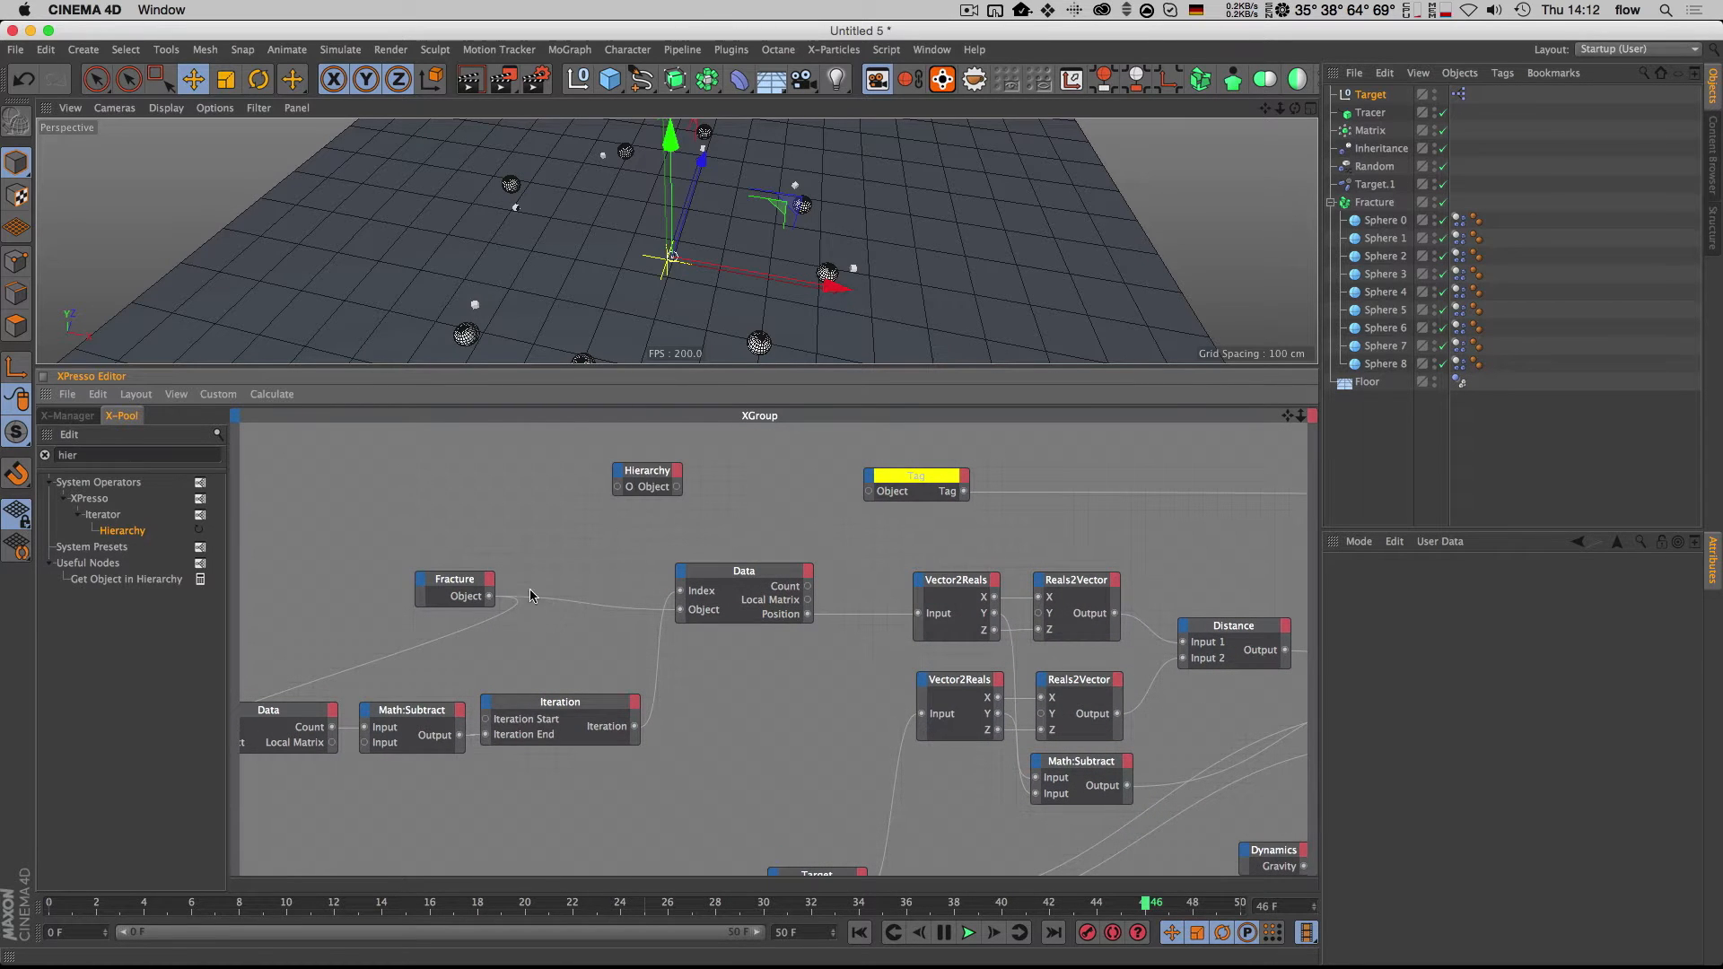
Step: Connect the Fracture node's Object output to the Hierarchy node and its Object output to the Tag iterator
drag(618, 483, 488, 596)
drag(681, 495, 869, 491)
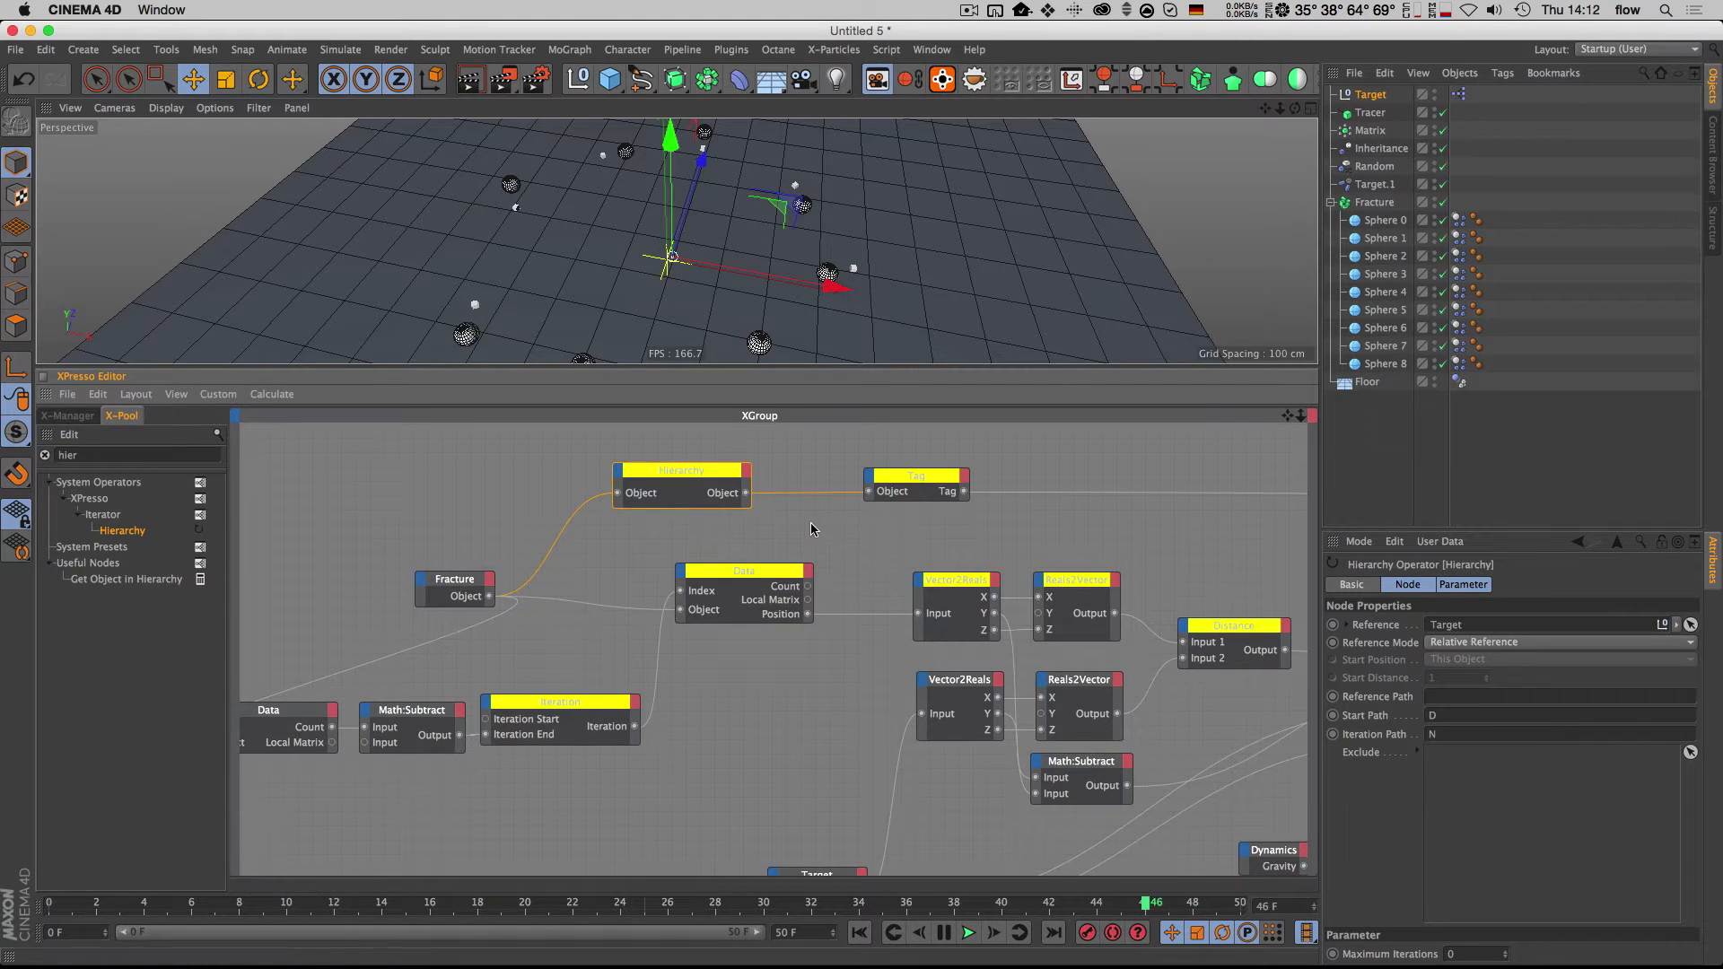
click(783, 502)
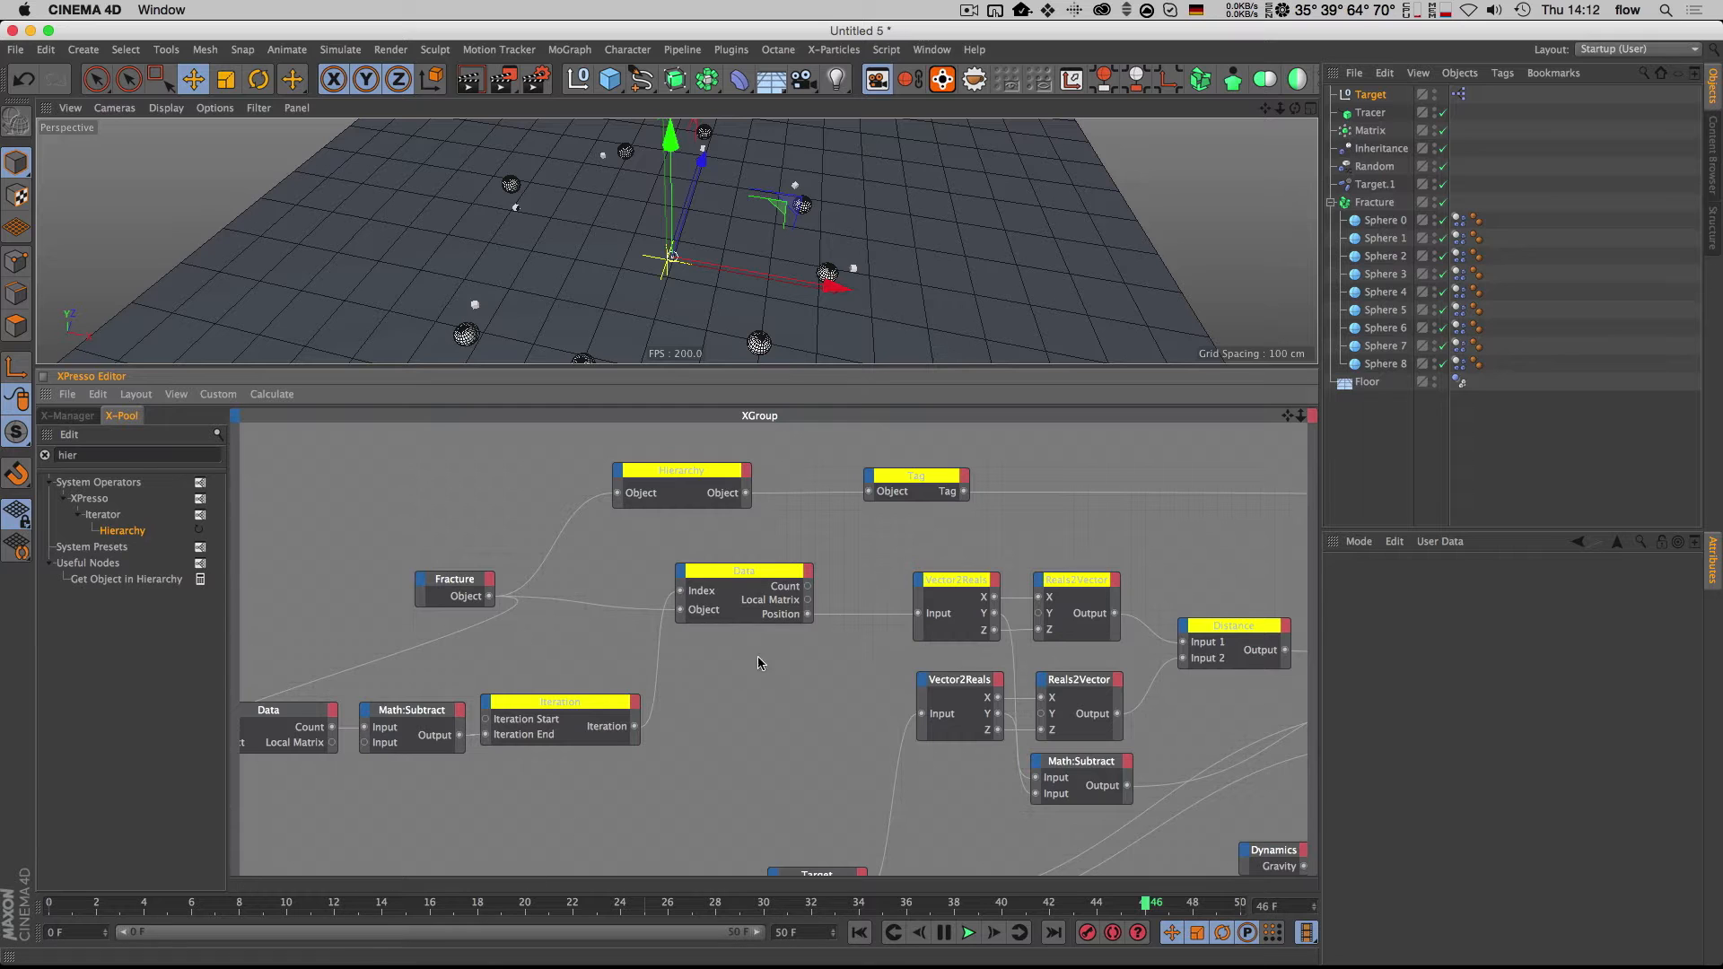
Step: Compare the Iteration and Hierarchy iterators feeding the network, and delete the Hierarchy node
drag(678, 443, 995, 516)
click(579, 581)
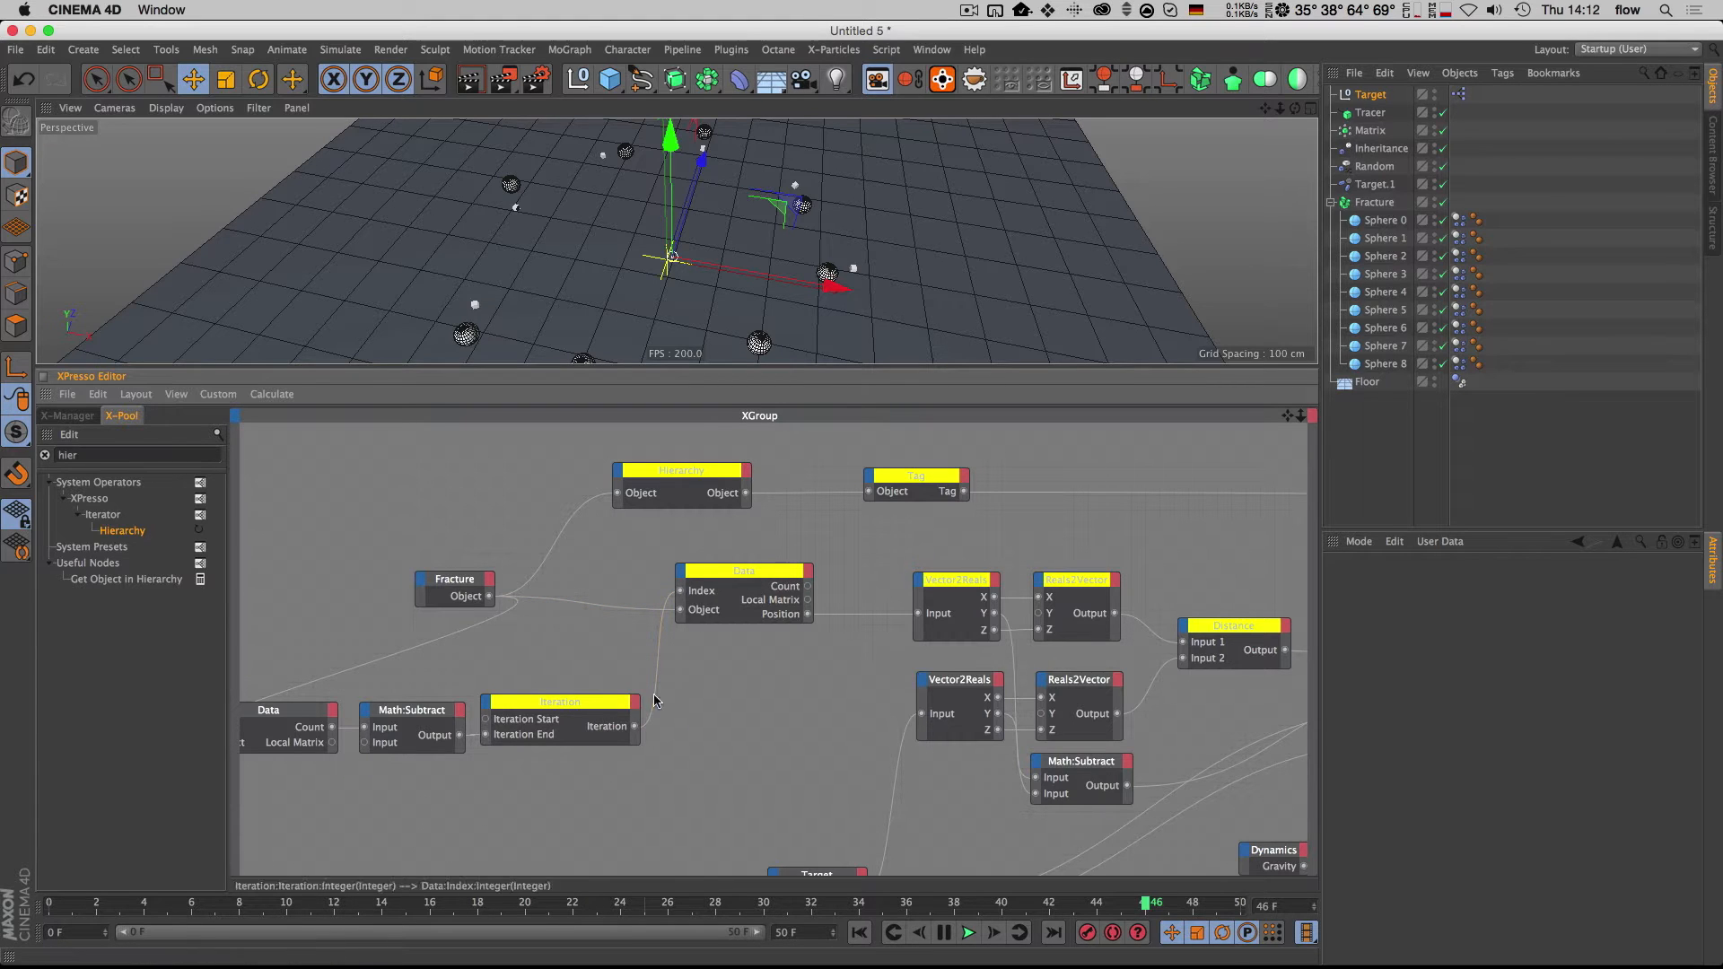
drag(566, 714, 572, 714)
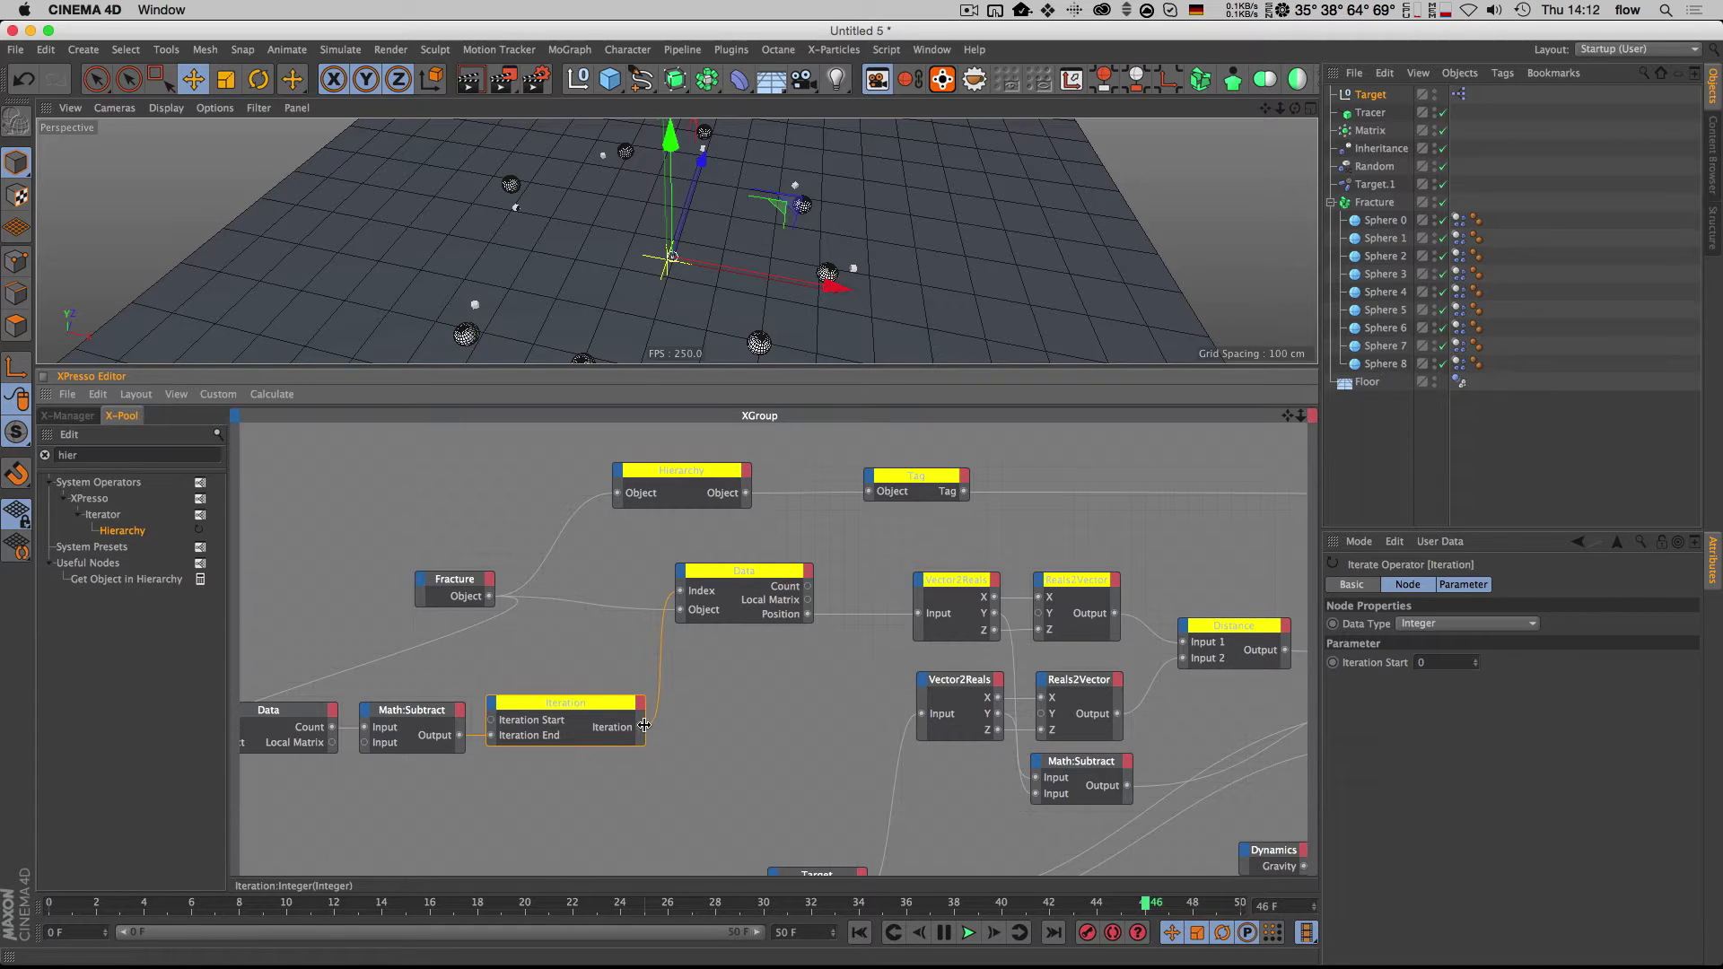
drag(672, 470, 702, 473)
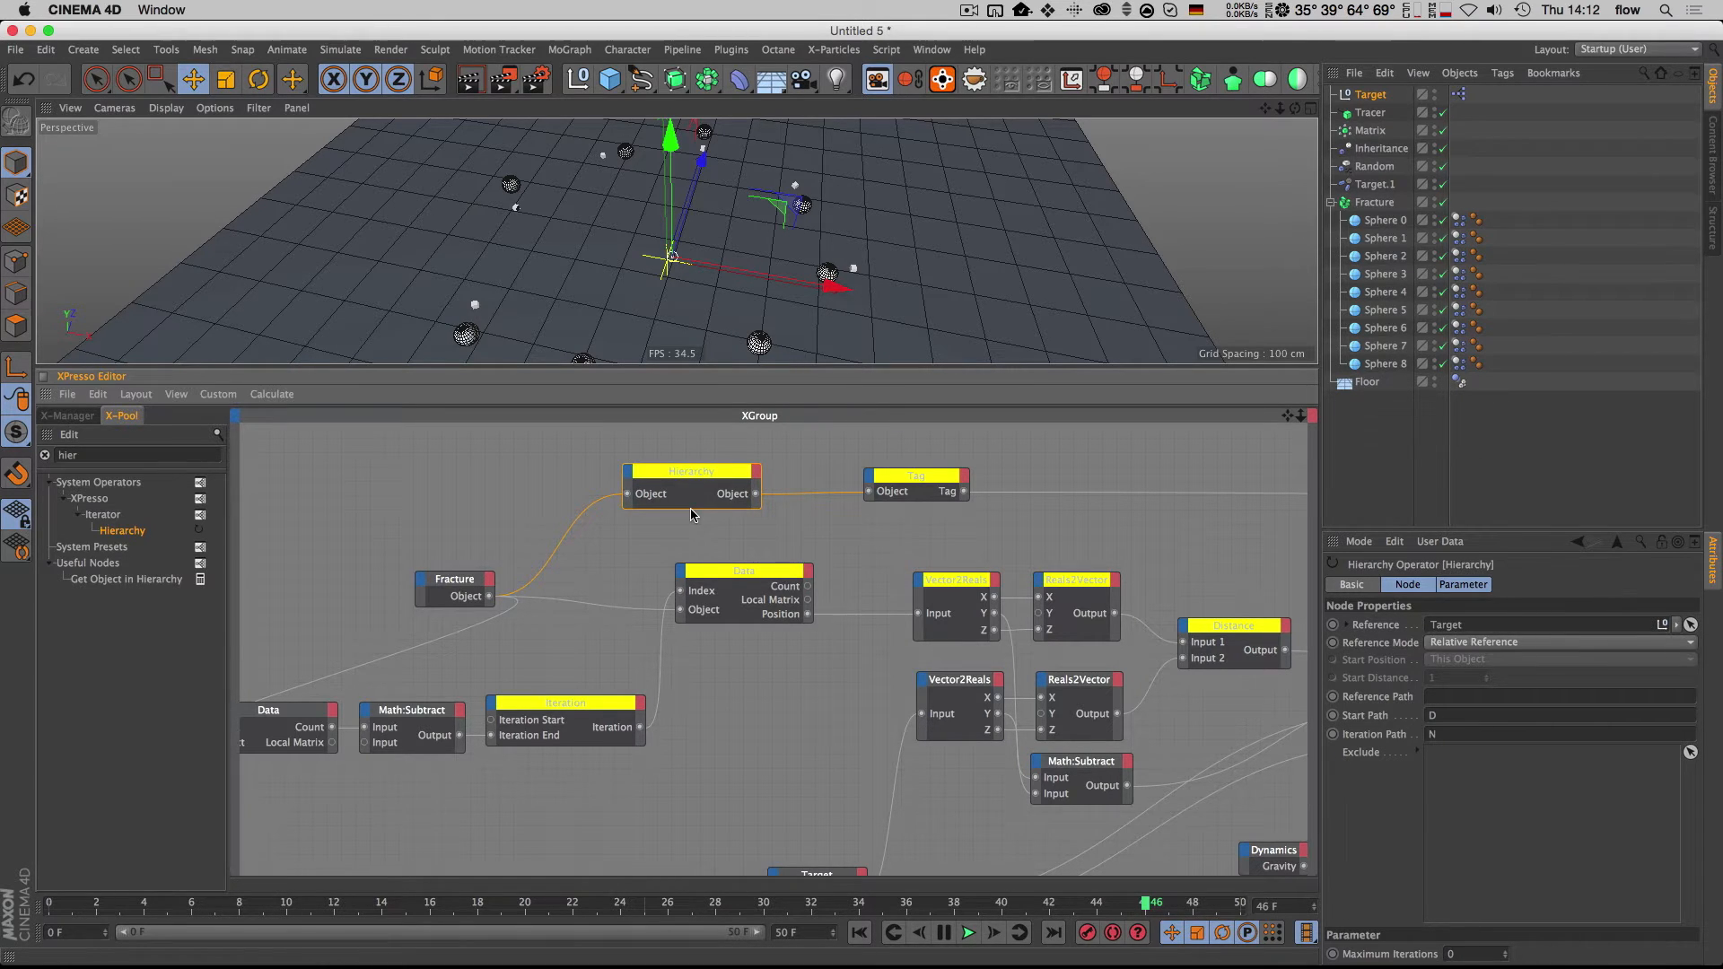
key(Delete)
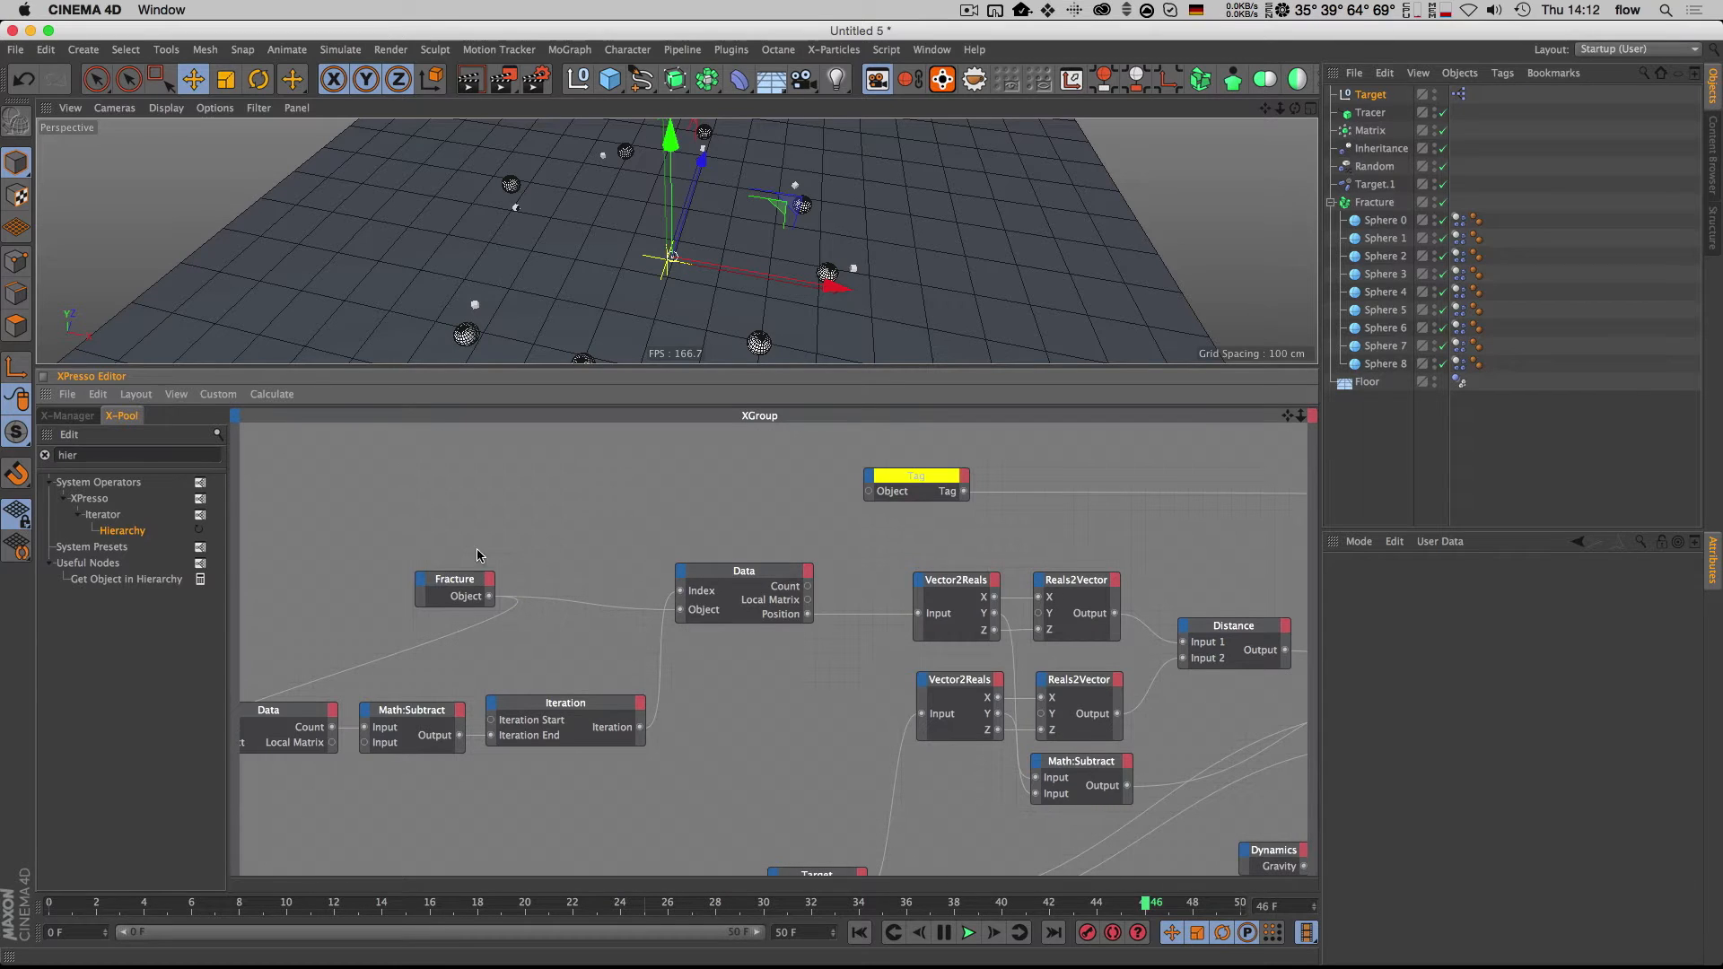
Step: Shift the Fracture node aside, search the node library for "python" and add a Python node above the Data node
drag(465, 585, 415, 598)
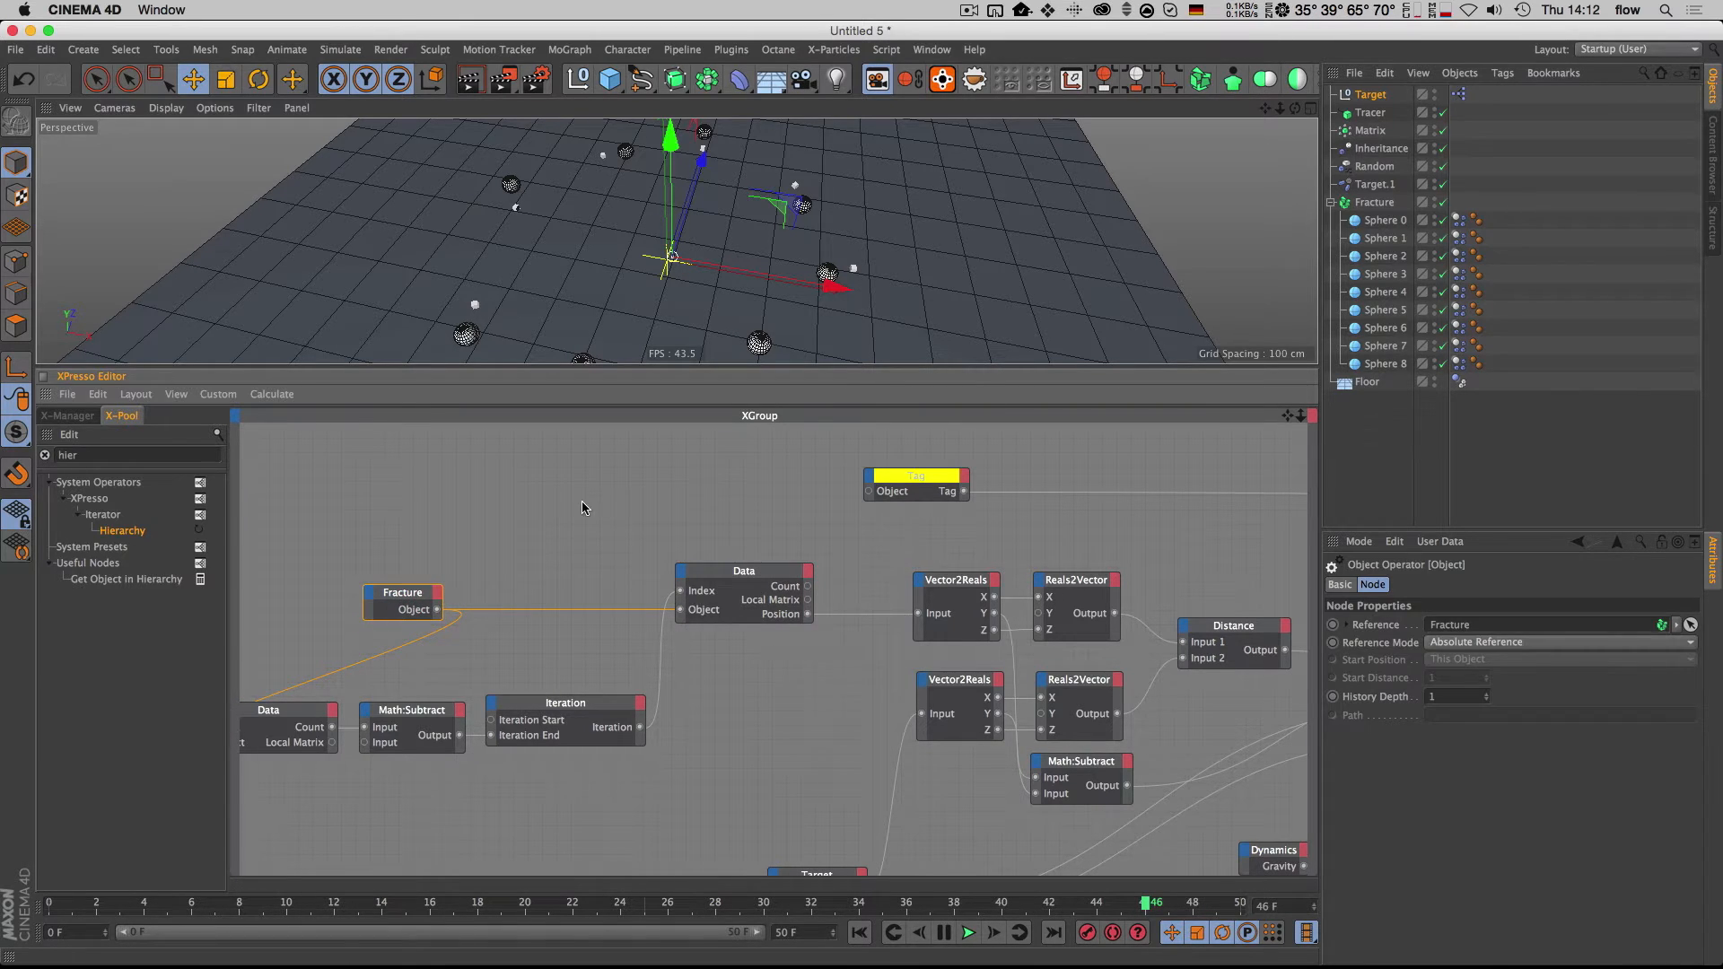
right_click(582, 508)
double_click(152, 453)
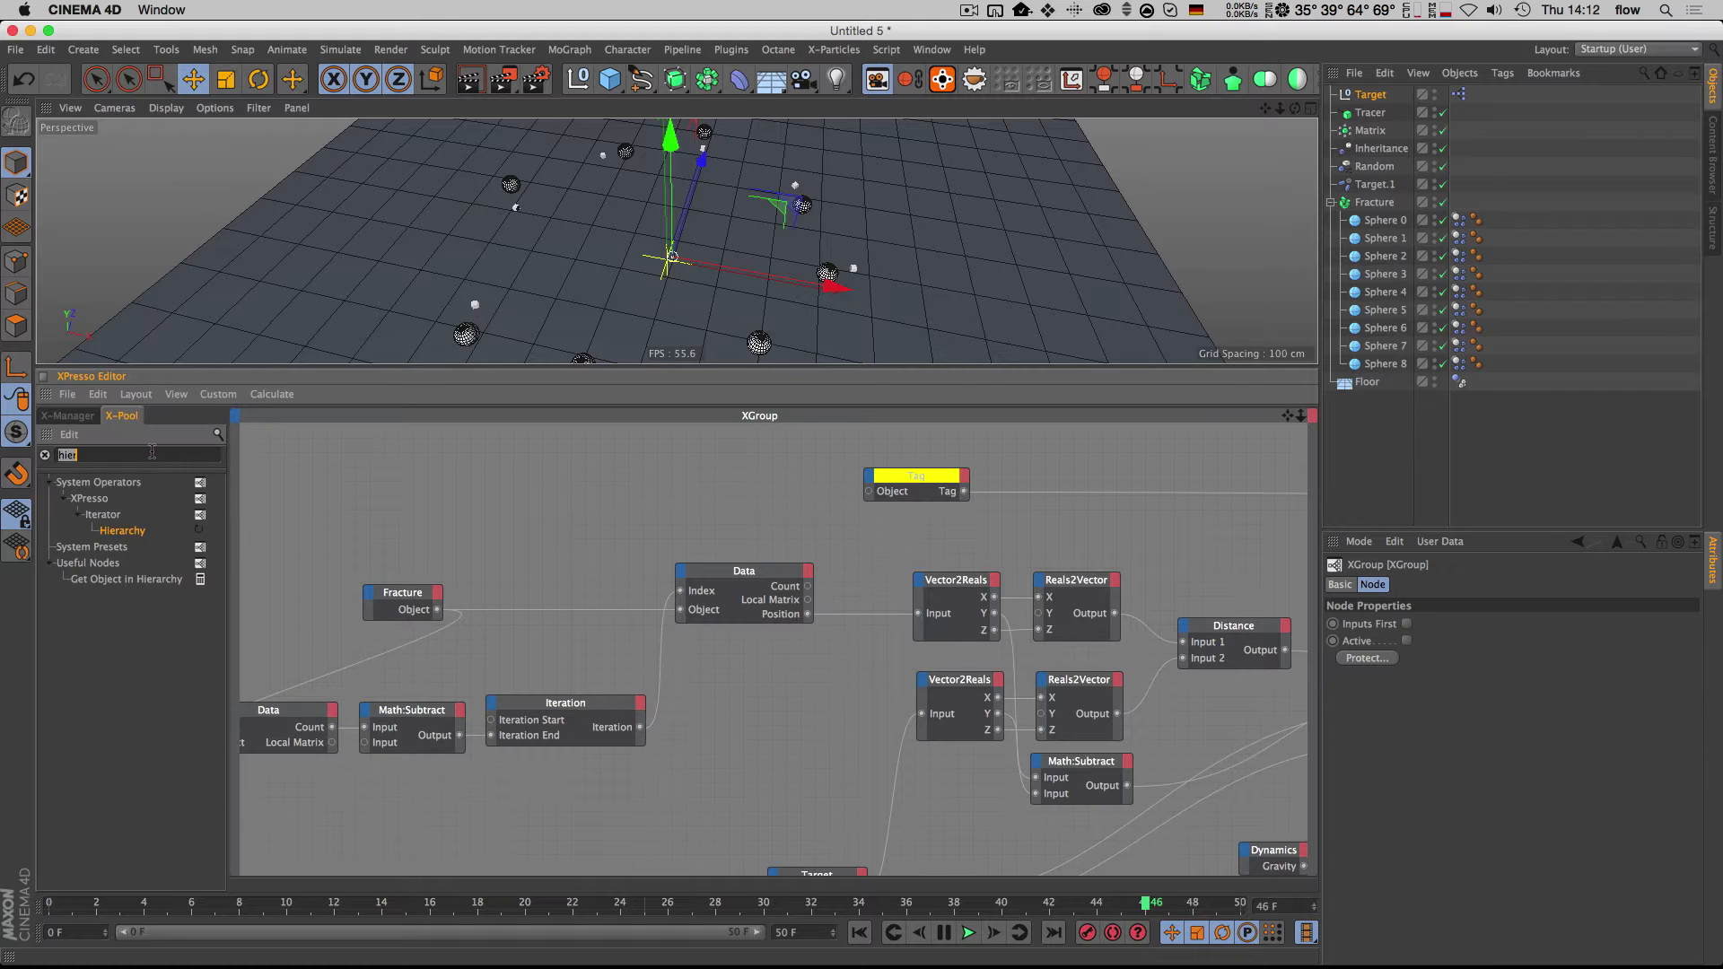
text(python)
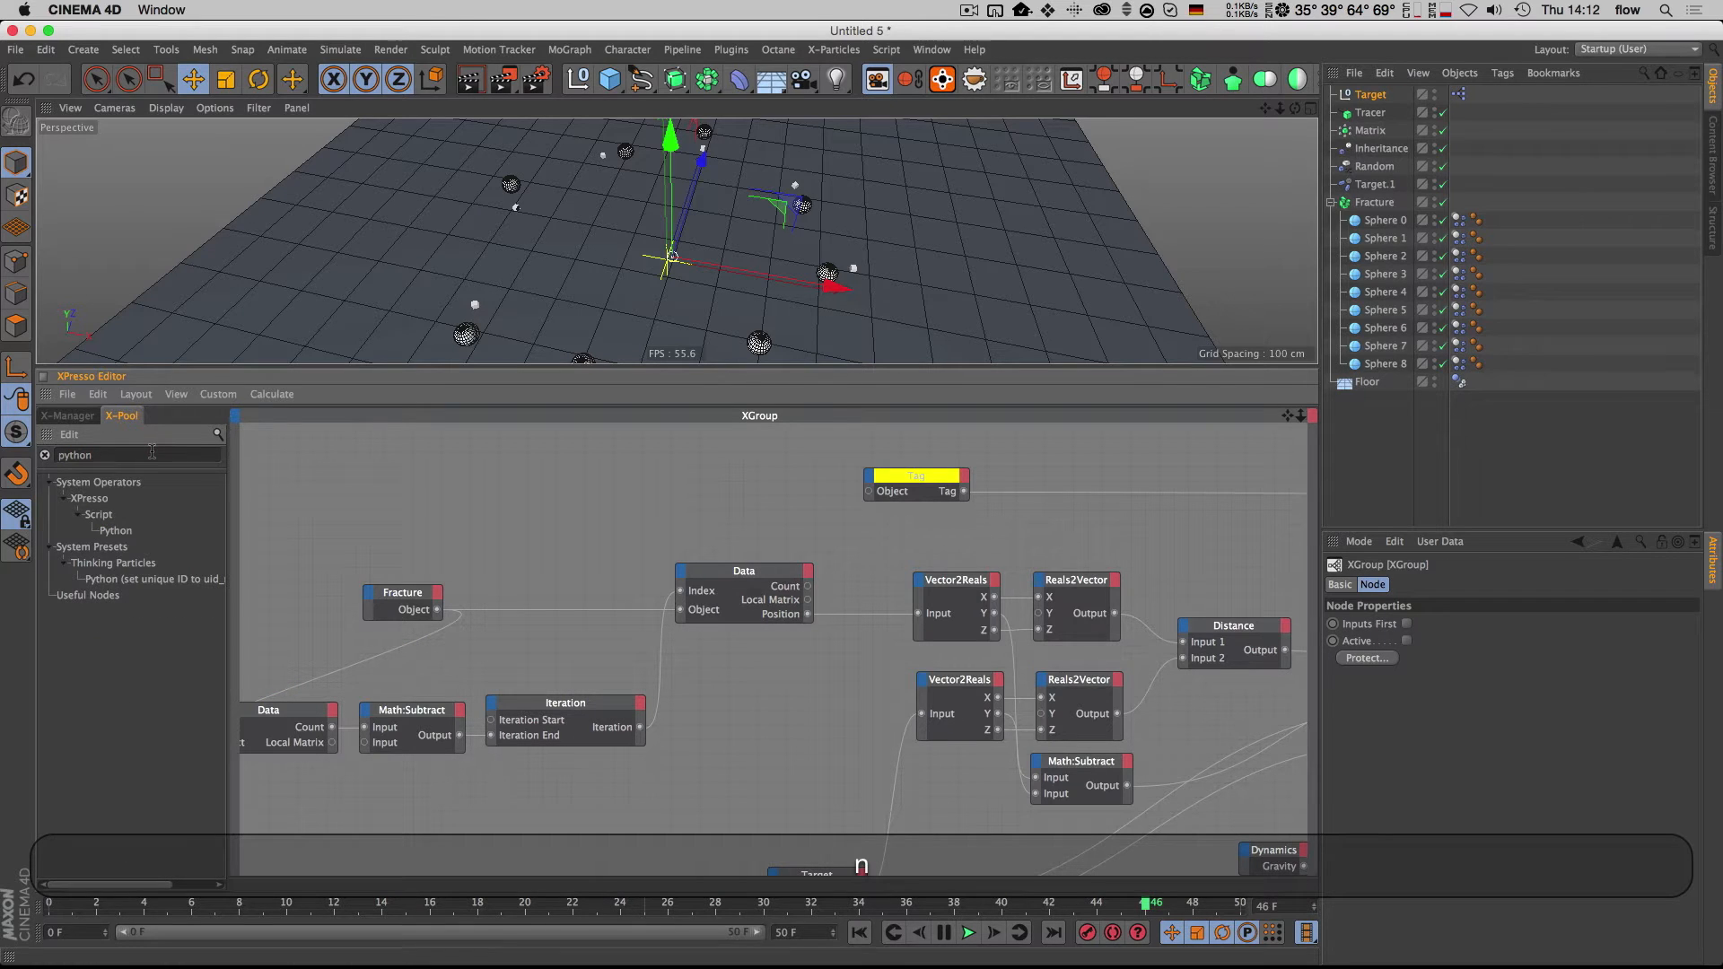
drag(116, 531, 663, 482)
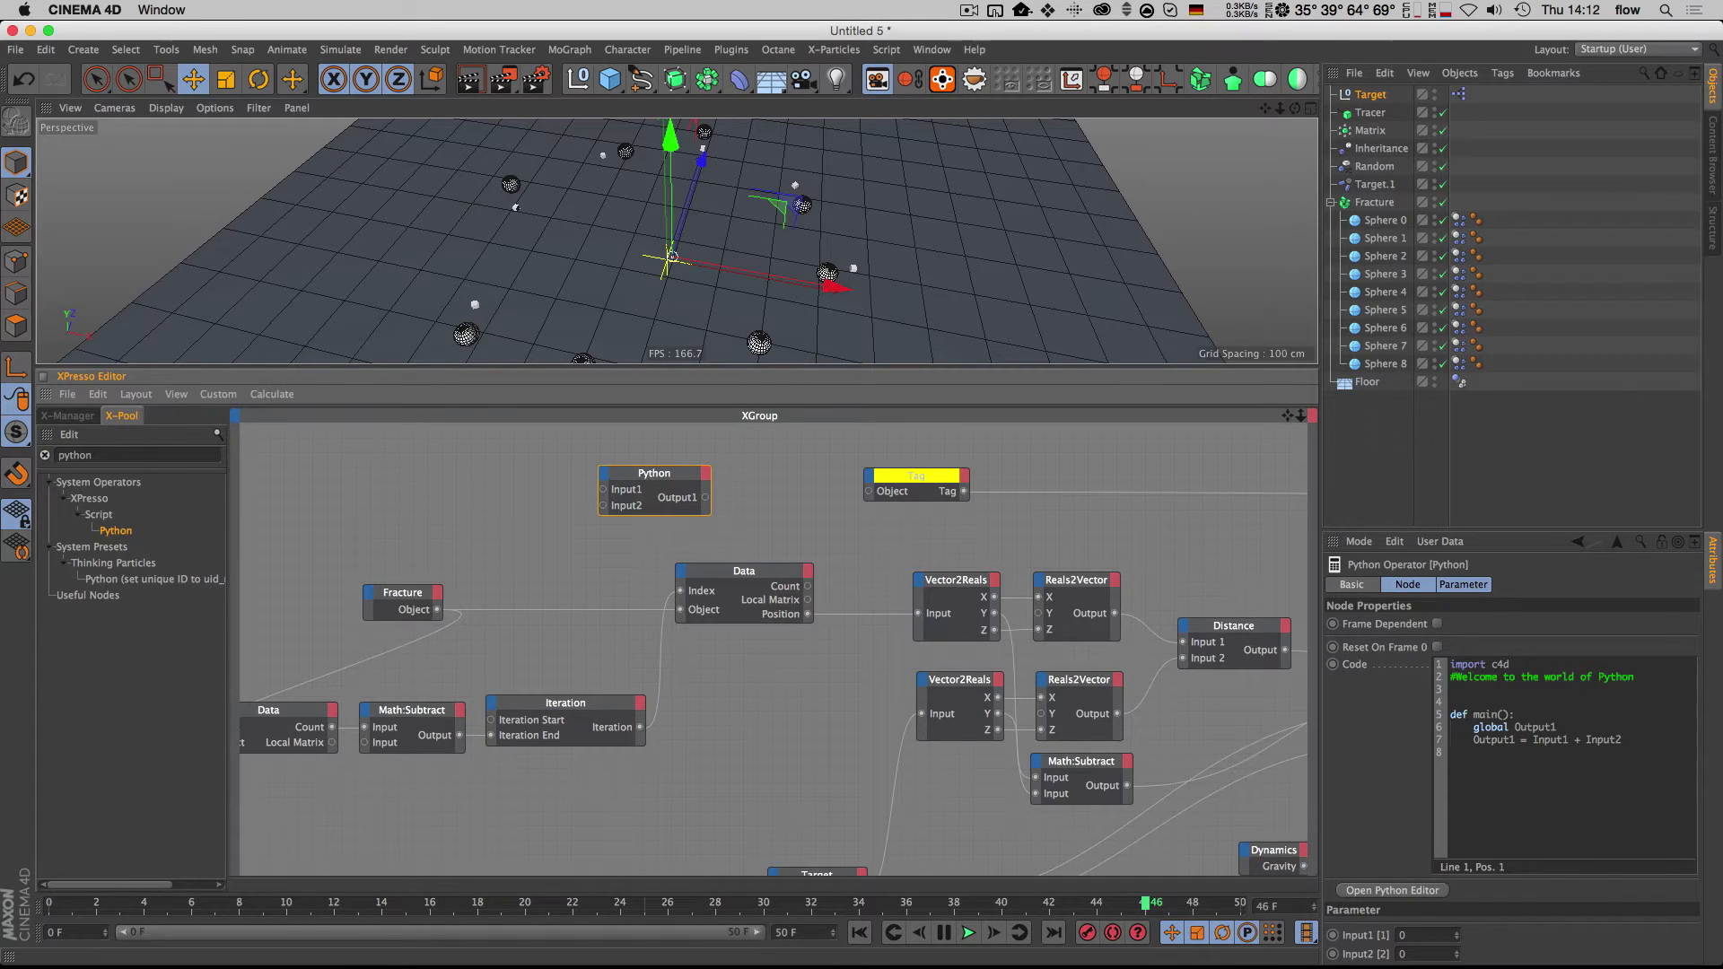
Step: Nudge the new Python node into place and widen the attribute area to give its code more room
key(super+Tab)
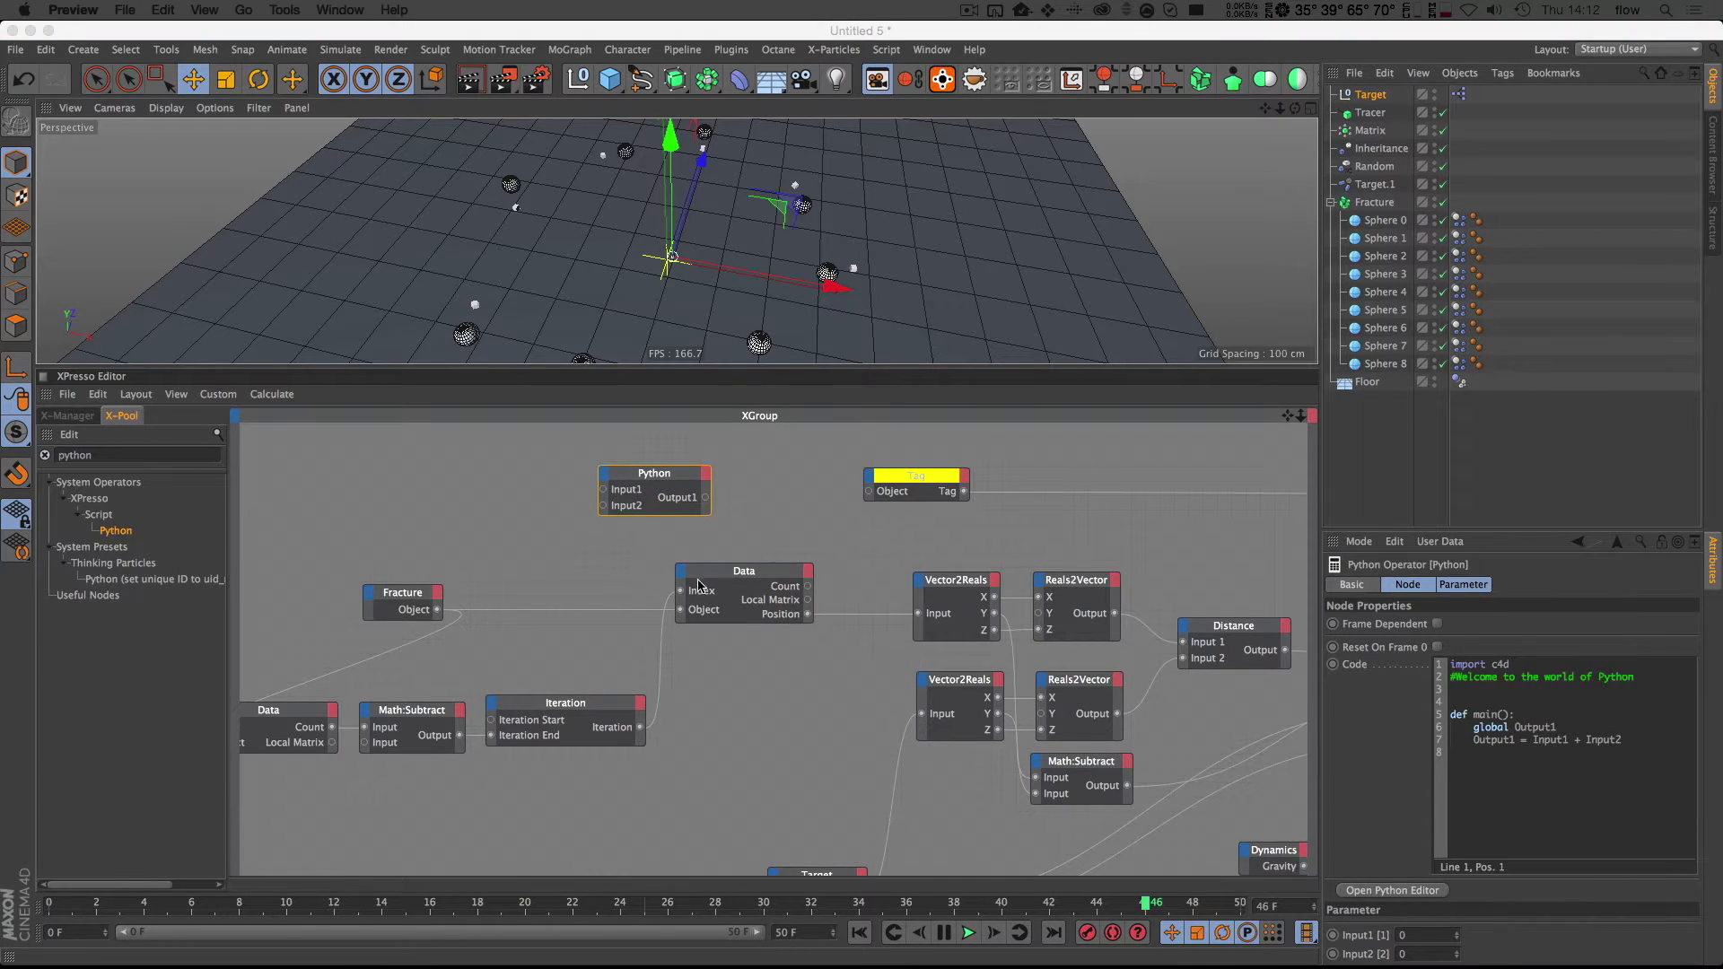
click(655, 474)
drag(655, 473, 650, 470)
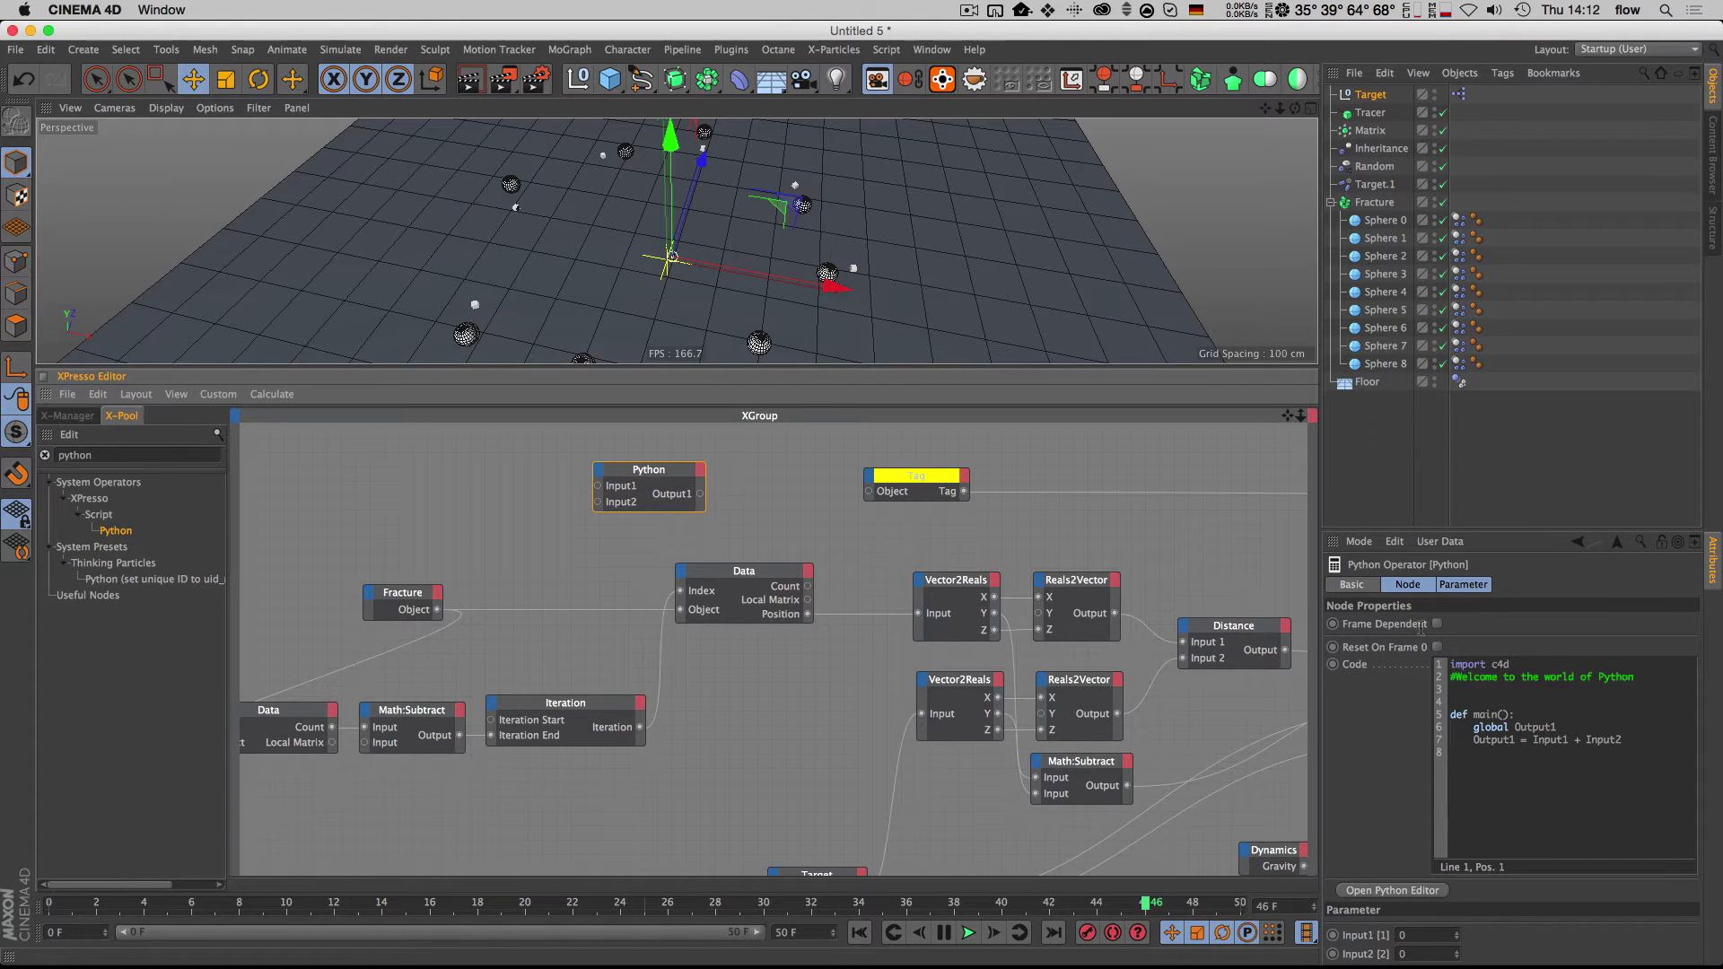
drag(1318, 599, 1144, 600)
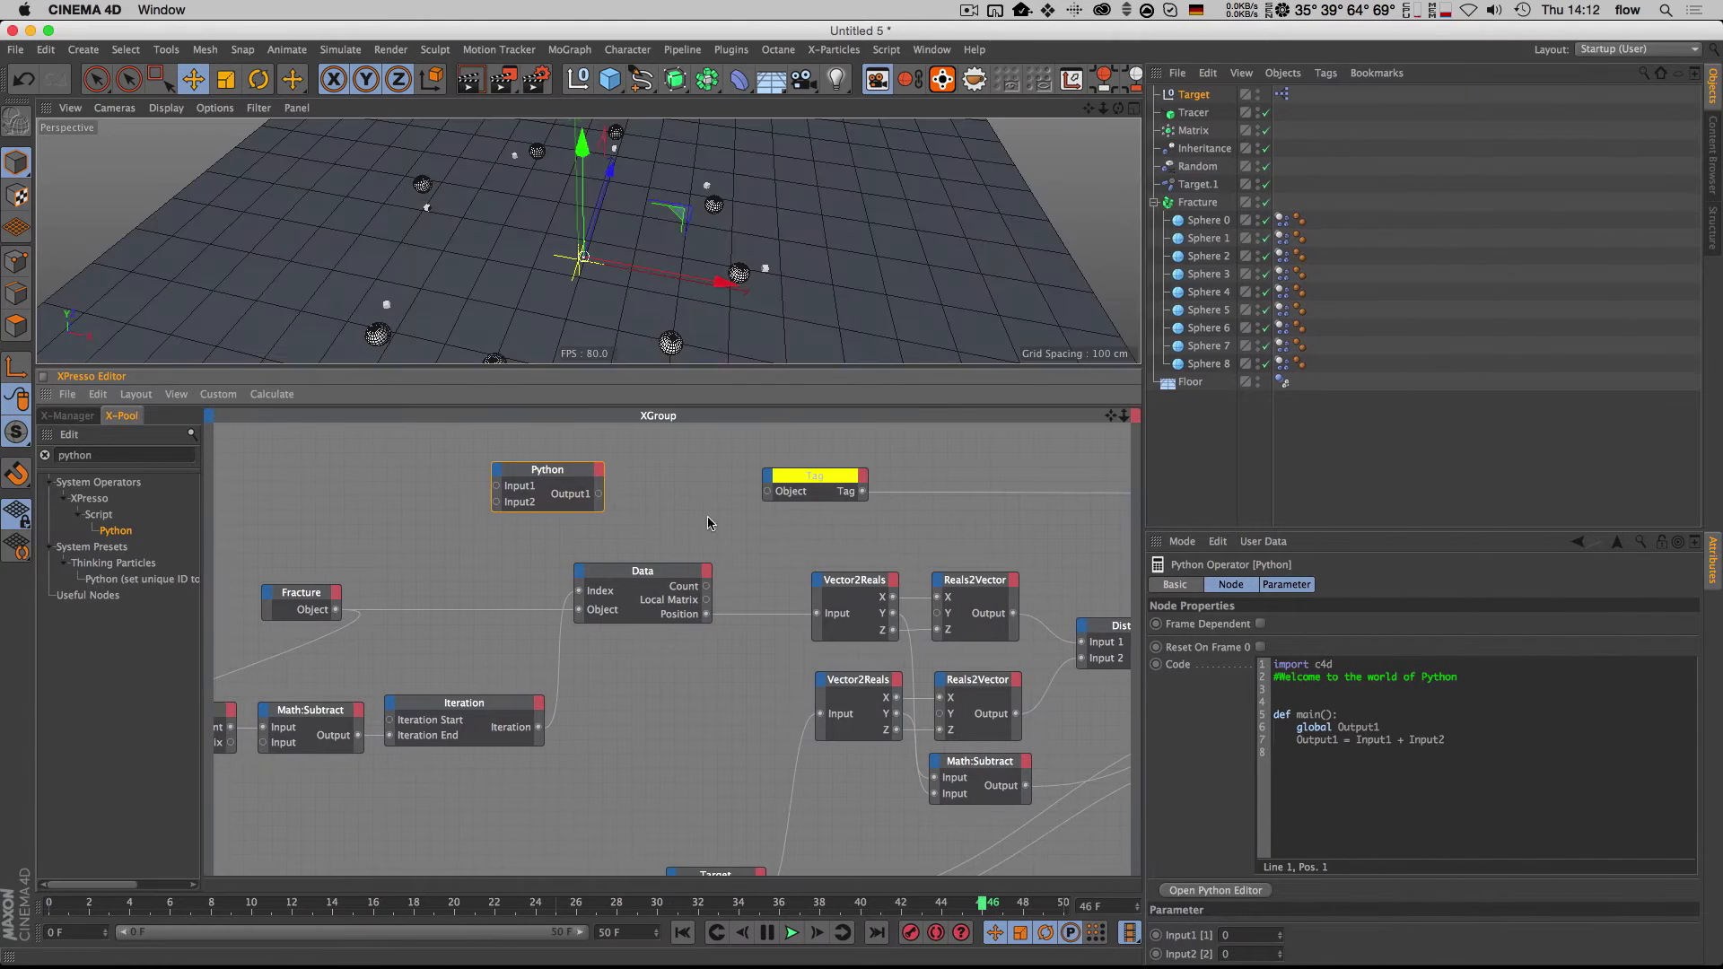
Step: Rename the new Python node's Output1 port to Index
right_click(582, 504)
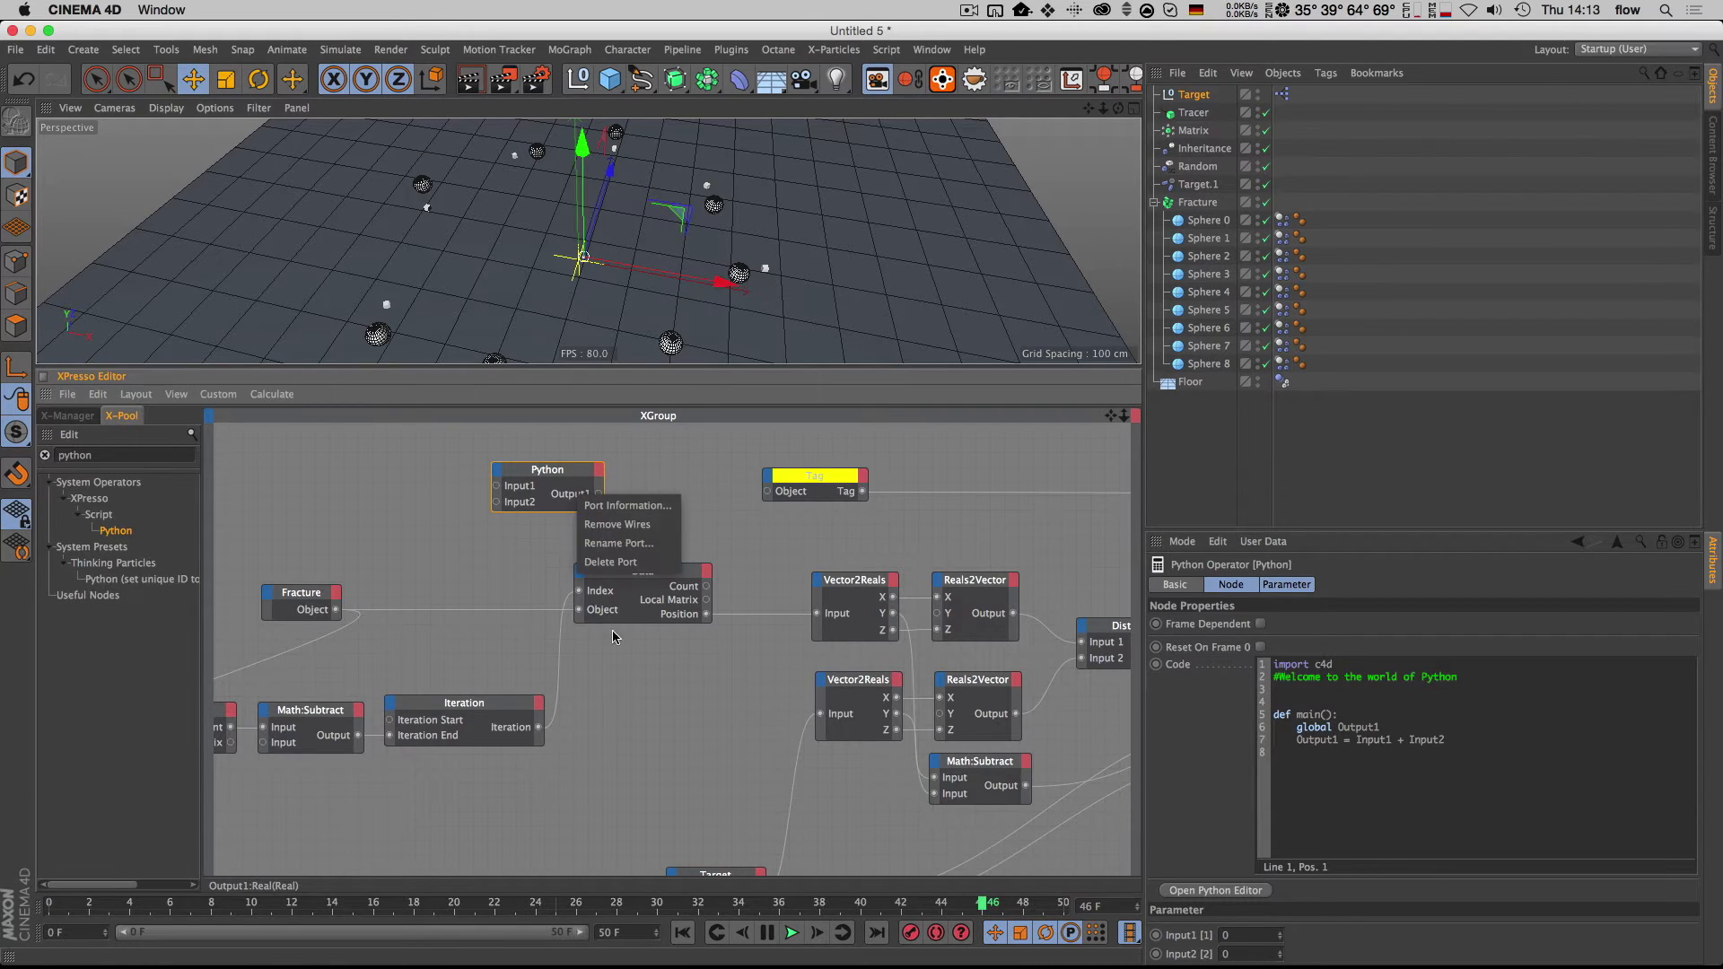
click(622, 542)
text(Inde)
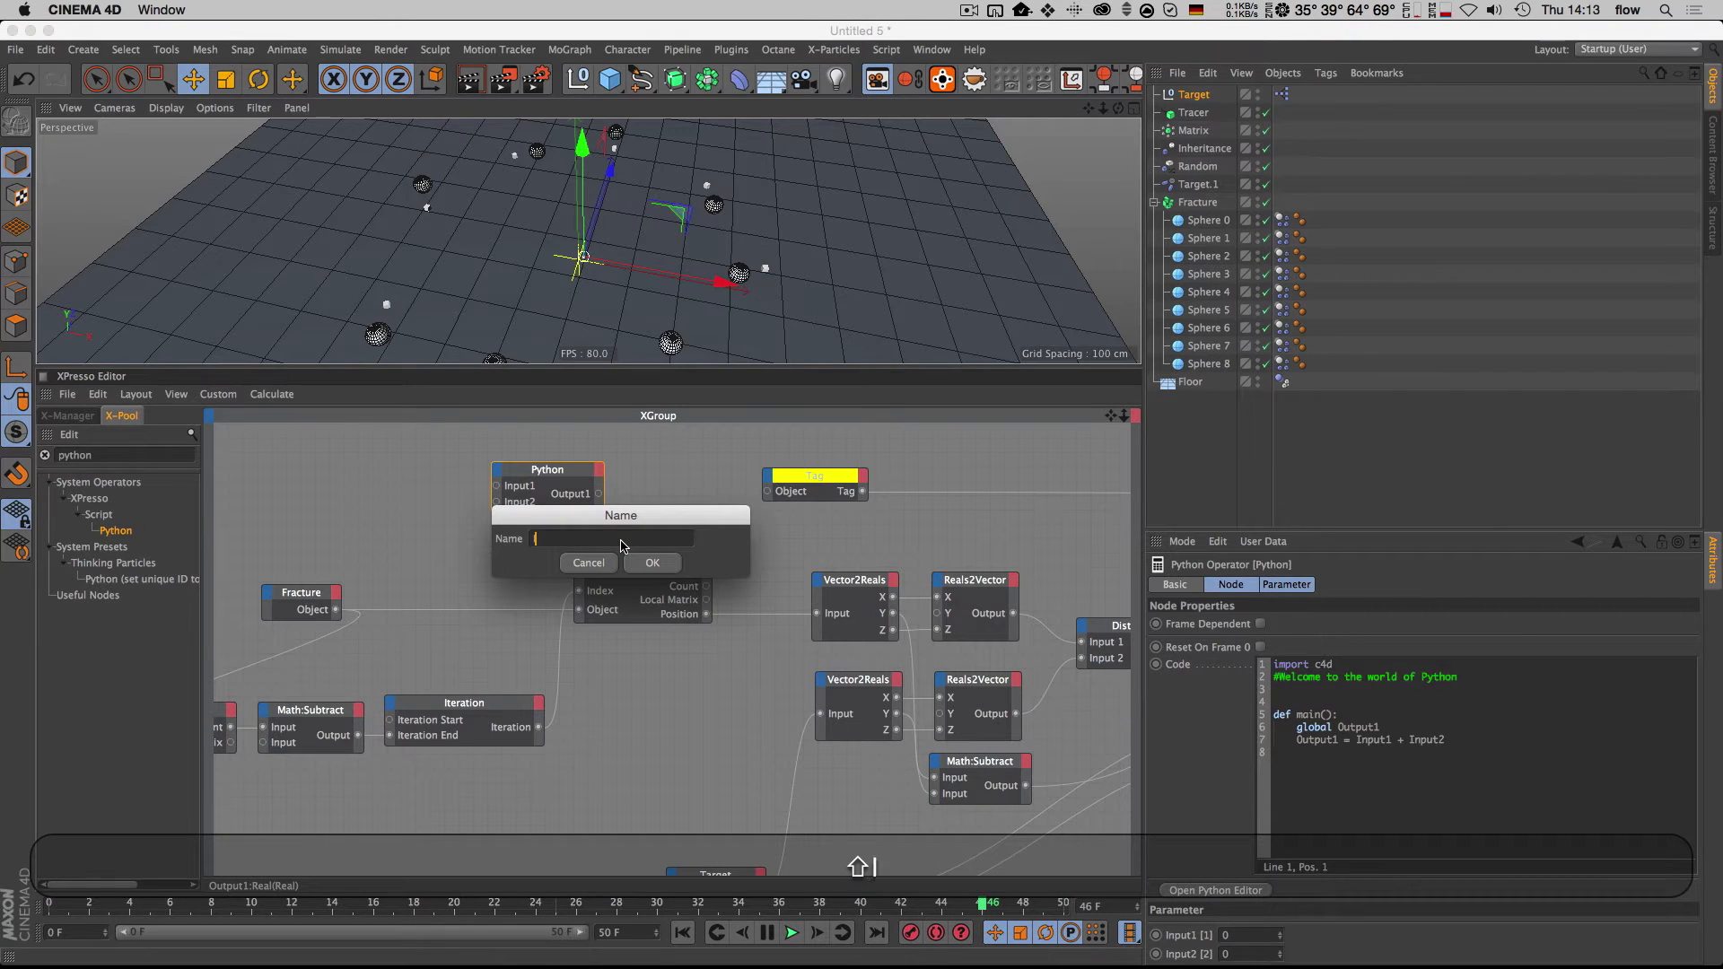
text(x)
key(Return)
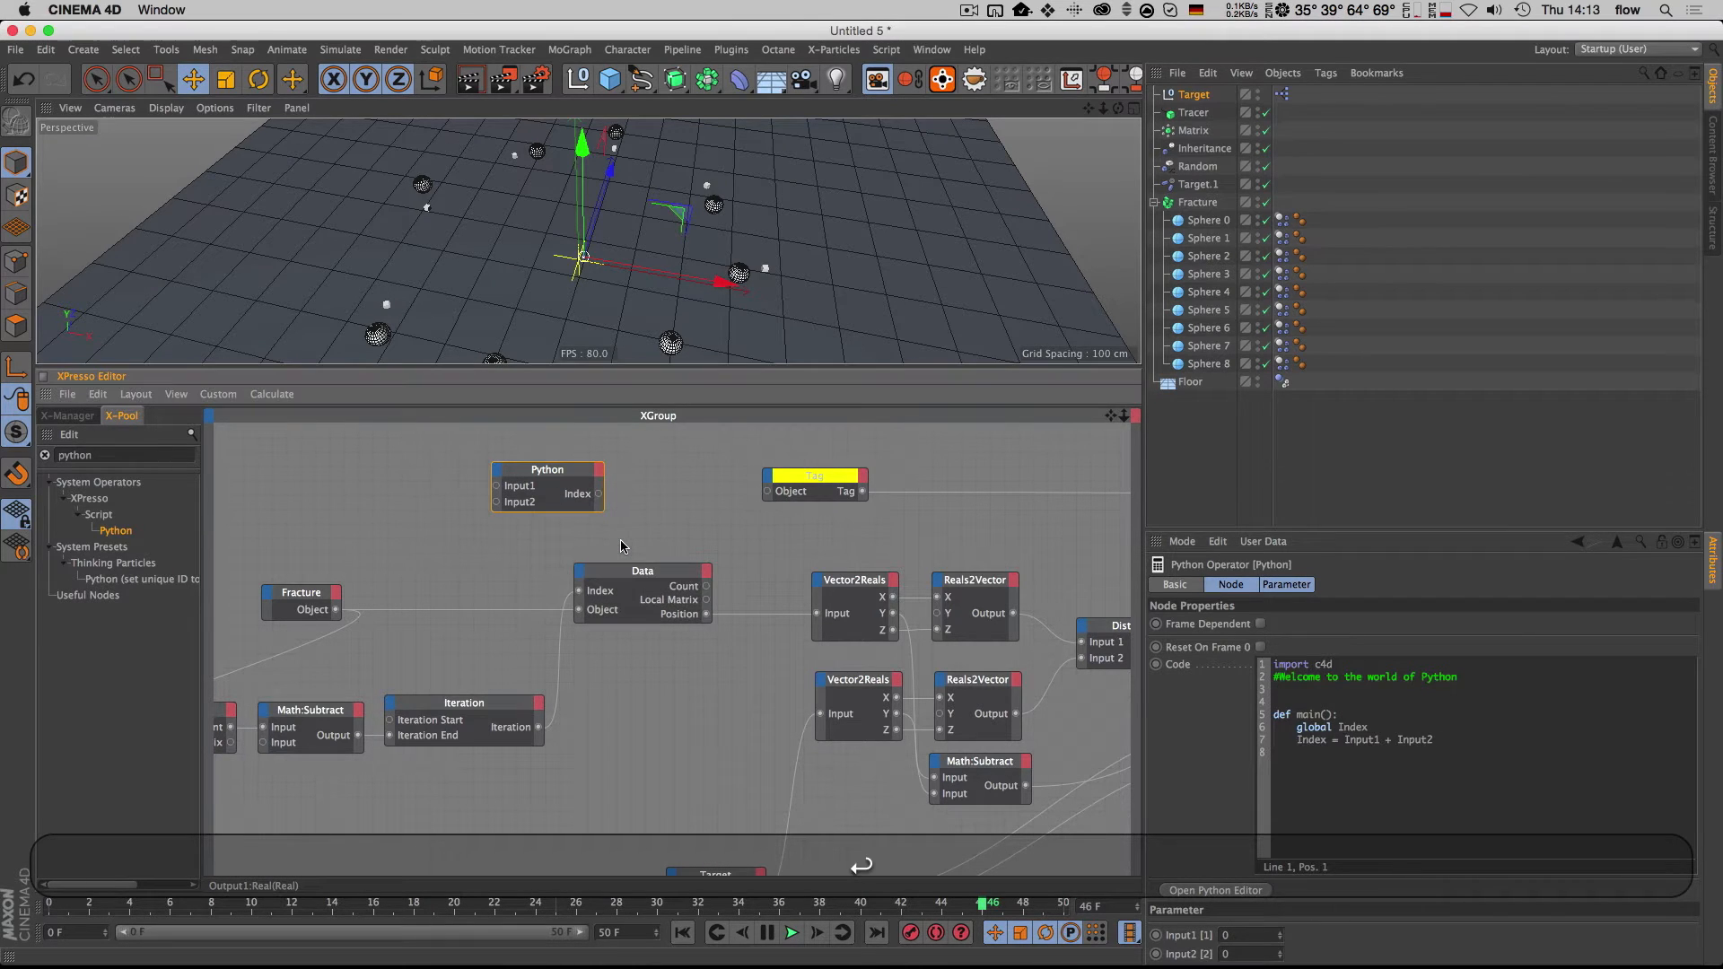
click(600, 472)
key(Escape)
Step: Rename the new Python node's output port to Count
right_click(579, 495)
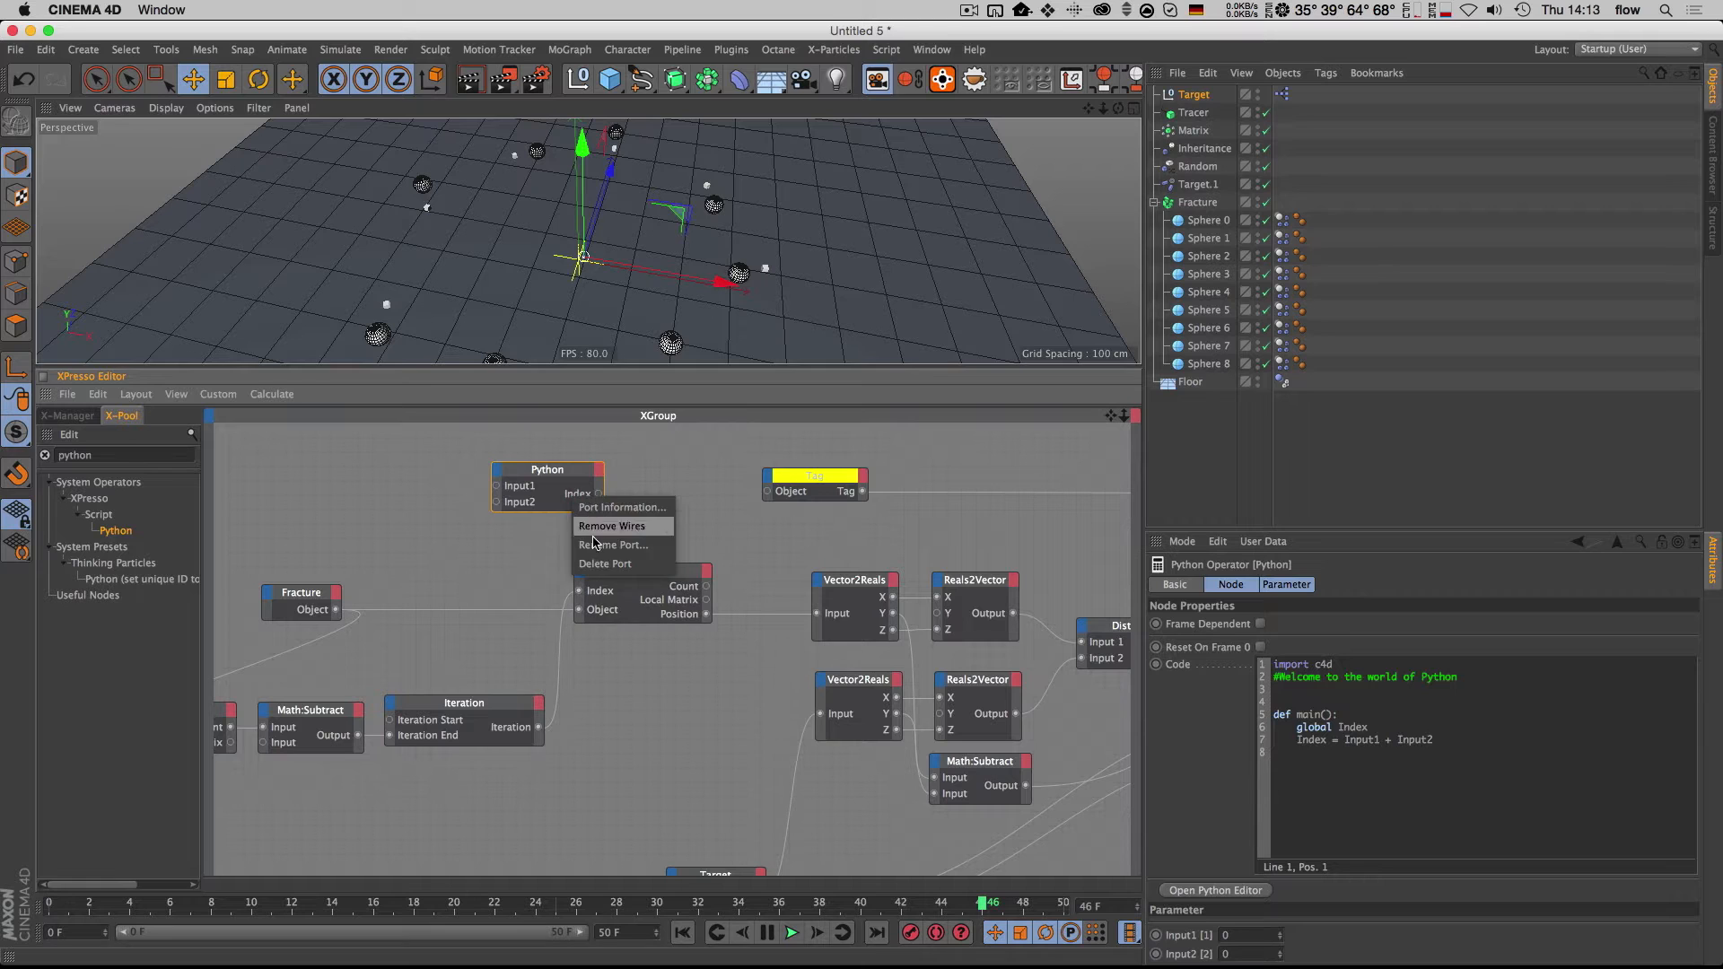
click(608, 555)
text(Count)
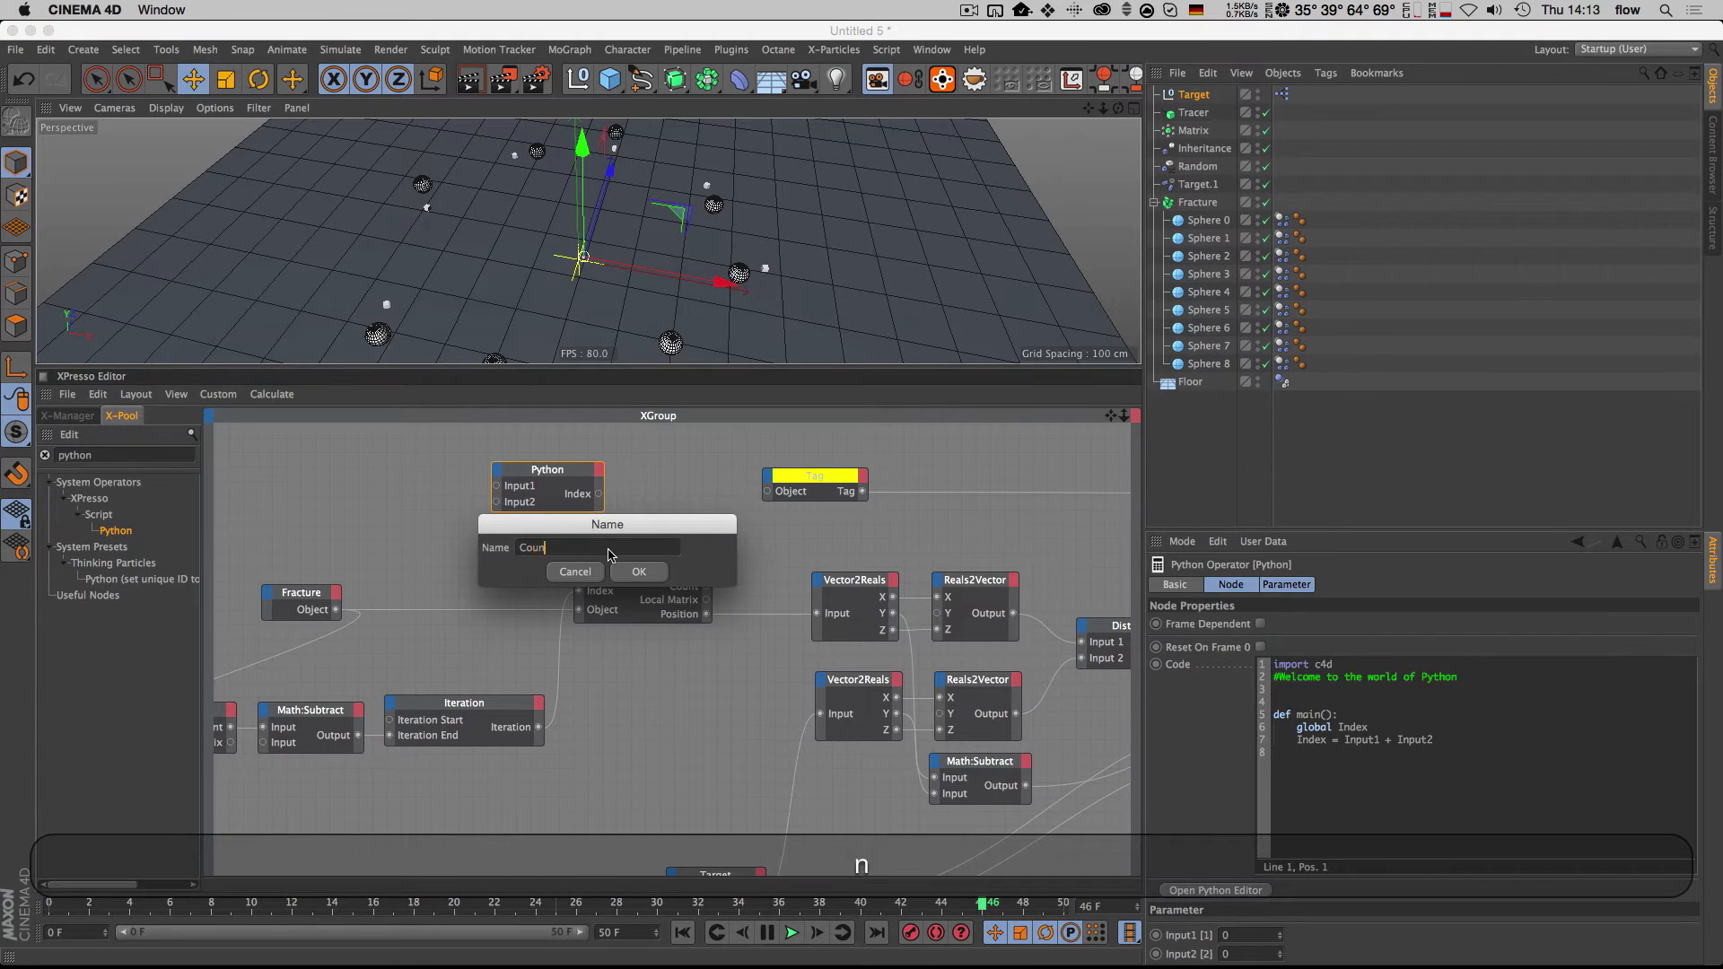
key(Return)
Step: Add a second output port of type Link to the new Python node and name it Object
click(599, 468)
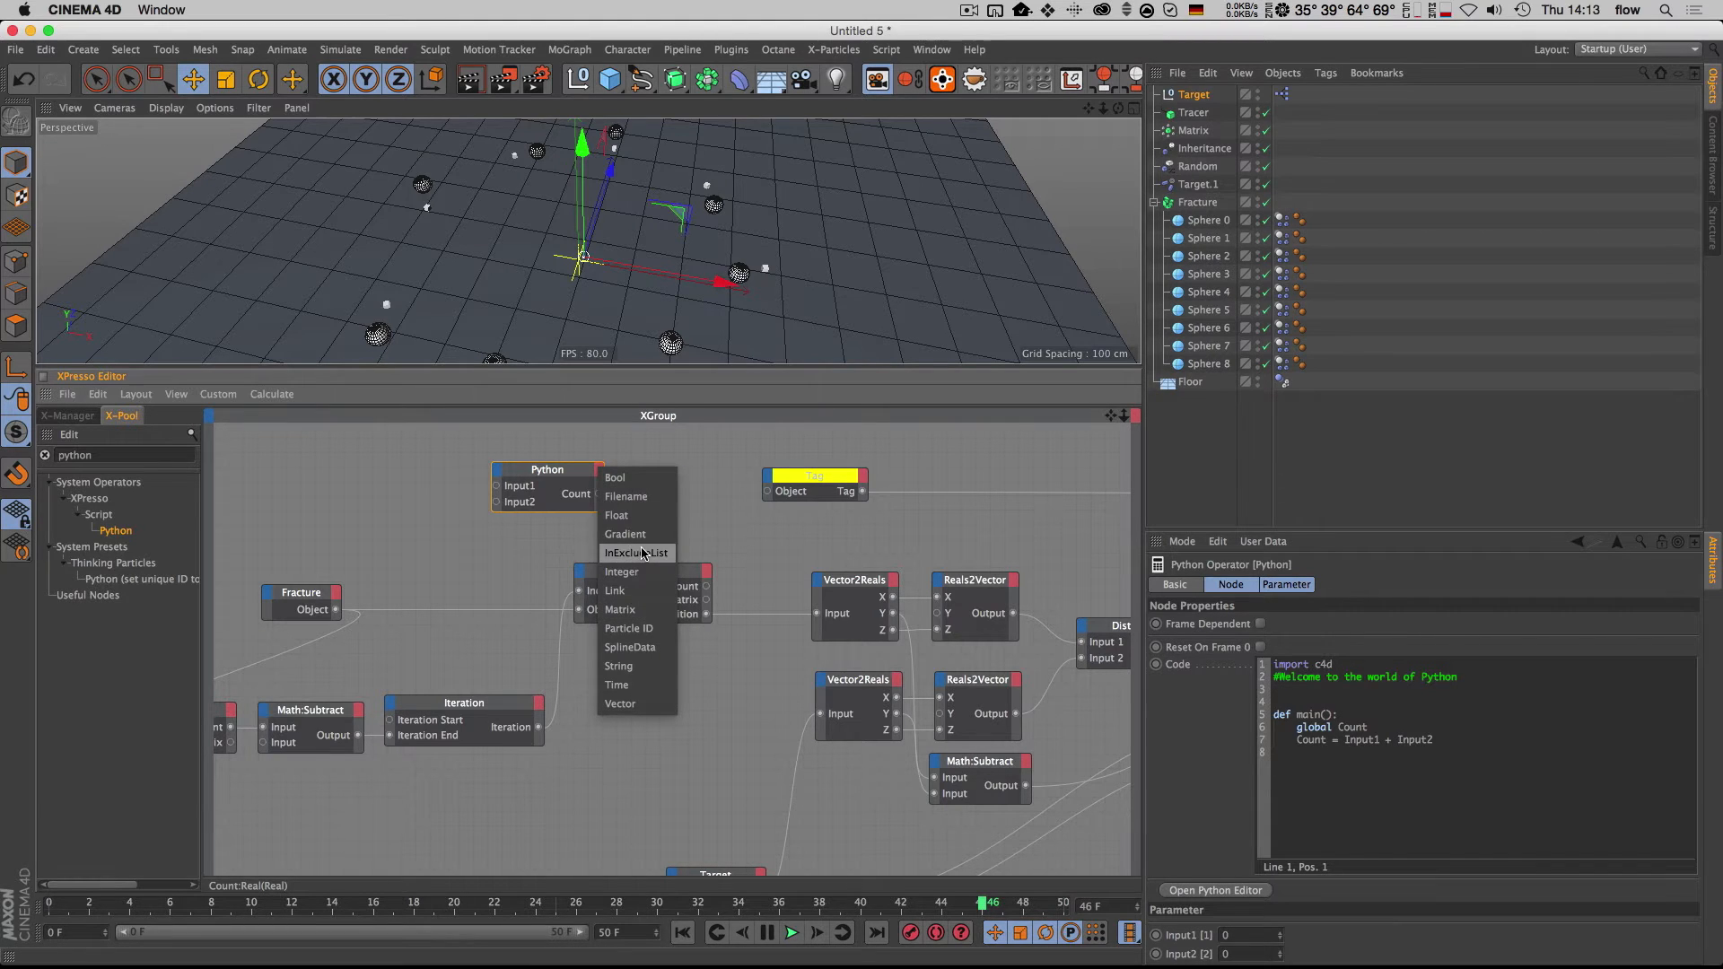
click(641, 585)
right_click(574, 508)
click(619, 558)
text(Ob)
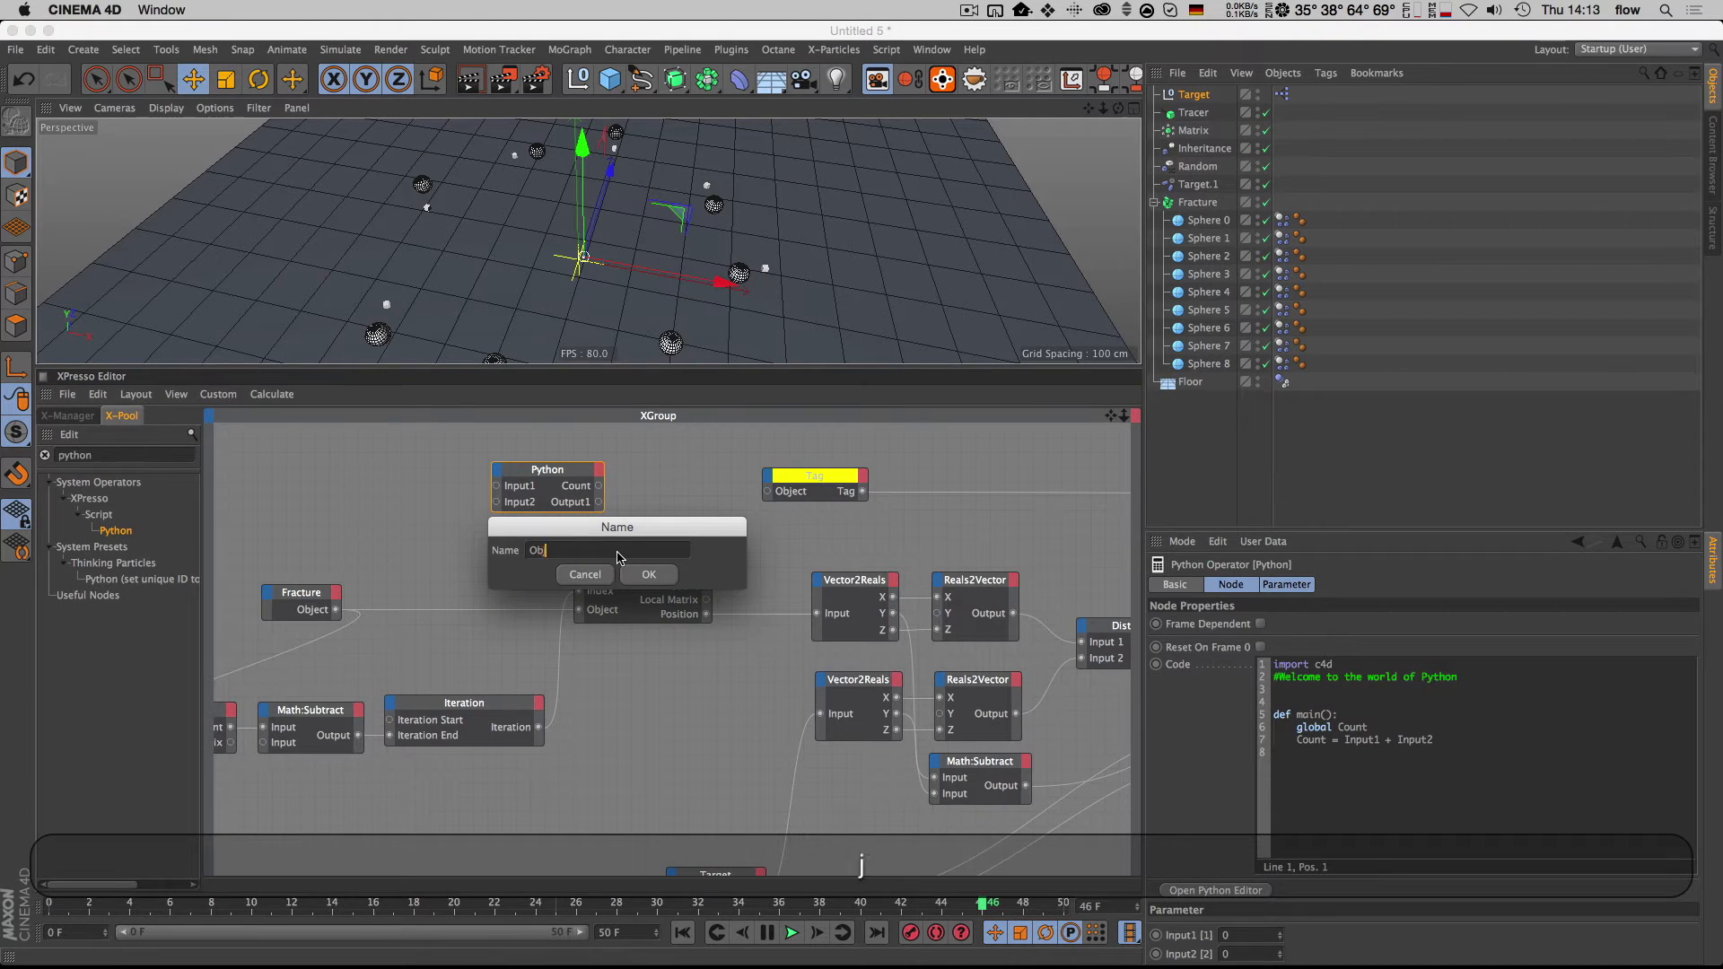
text(ject)
key(Return)
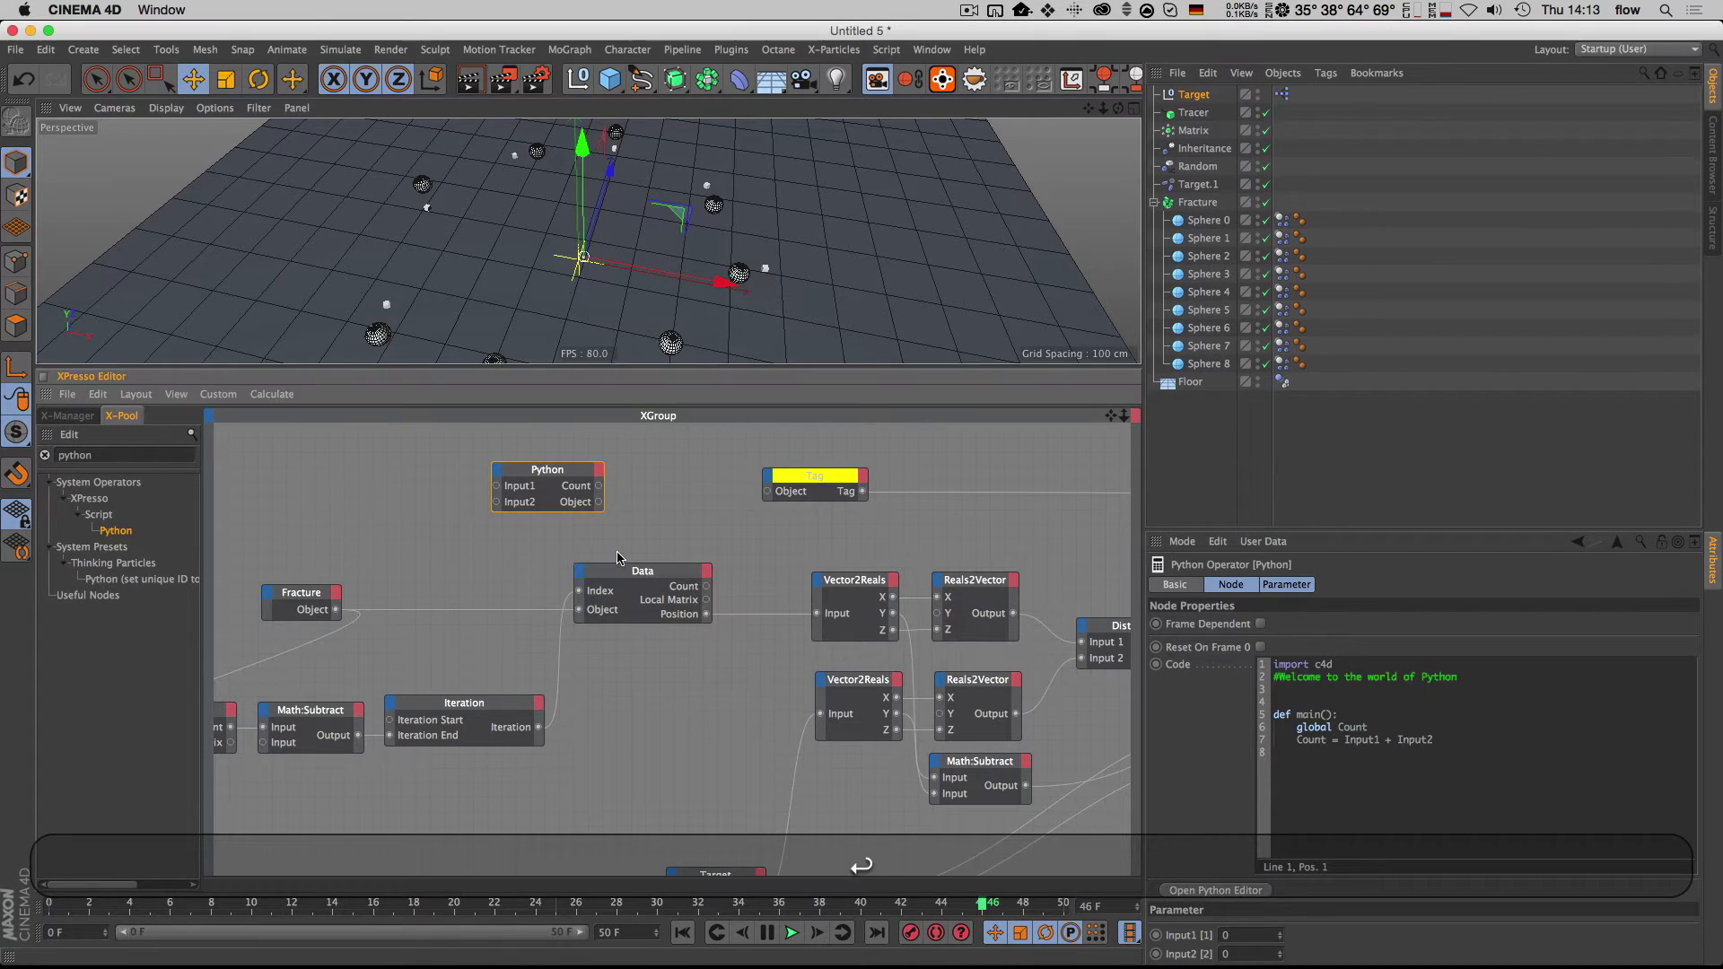
Step: Replace the new Python node's Input2 port with a Link-type input named Hierarchy
right_click(499, 502)
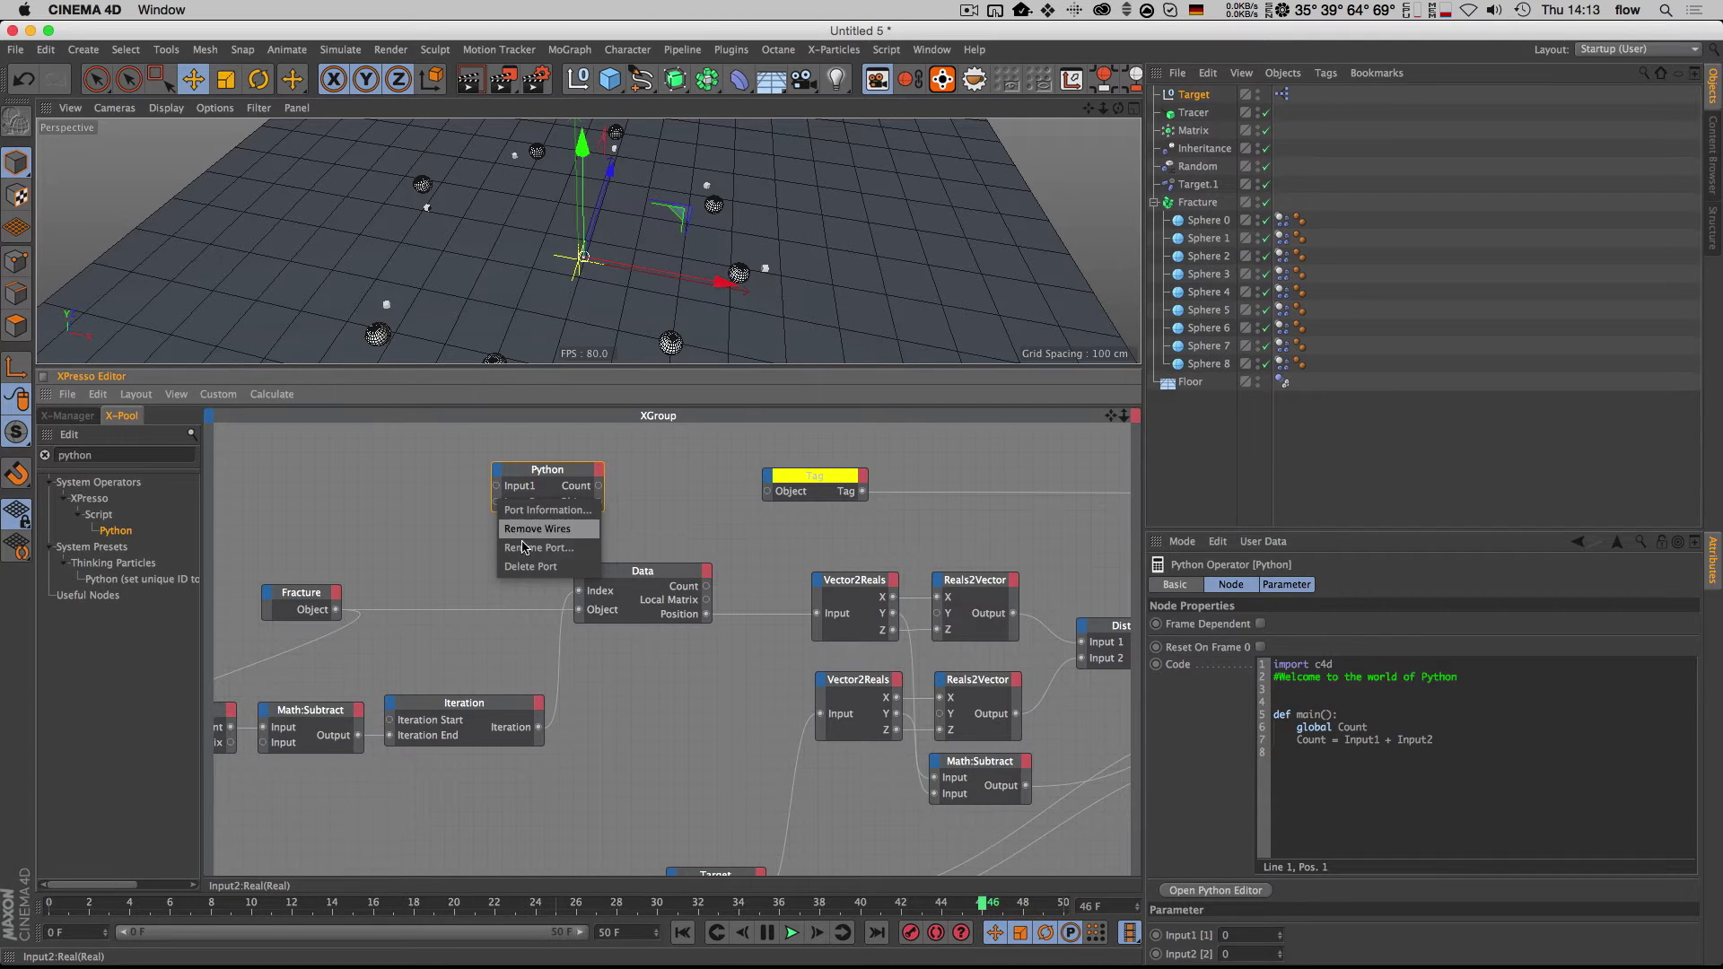
click(530, 566)
click(499, 480)
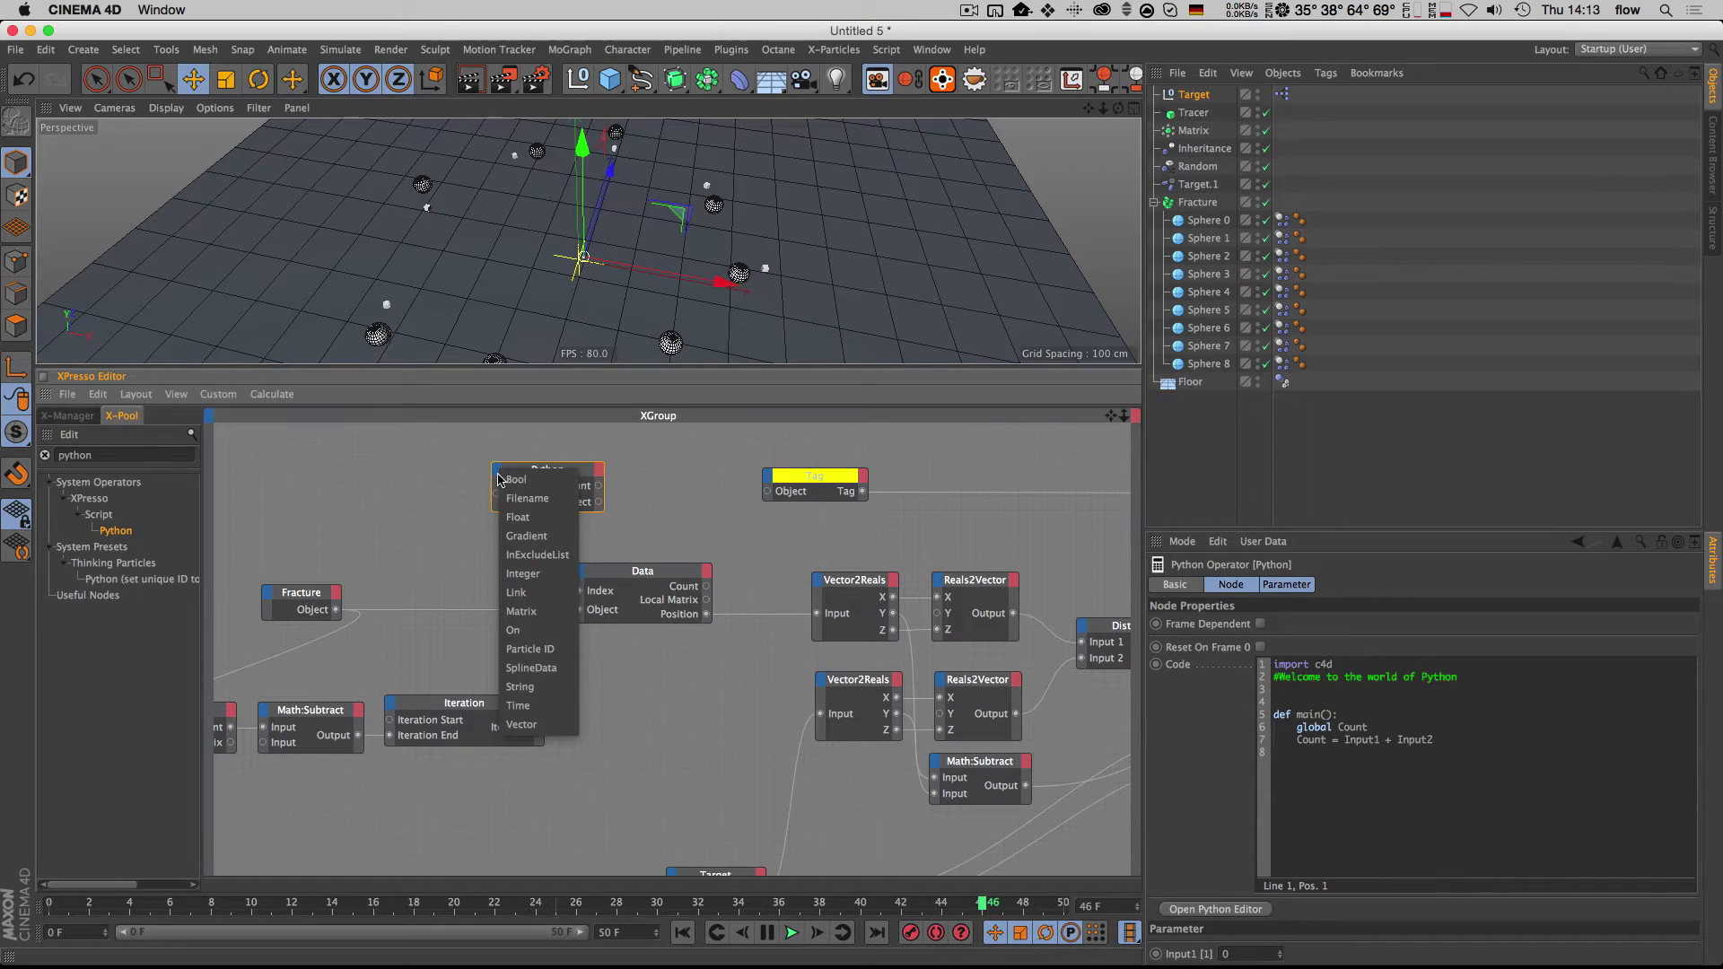
click(518, 592)
right_click(510, 505)
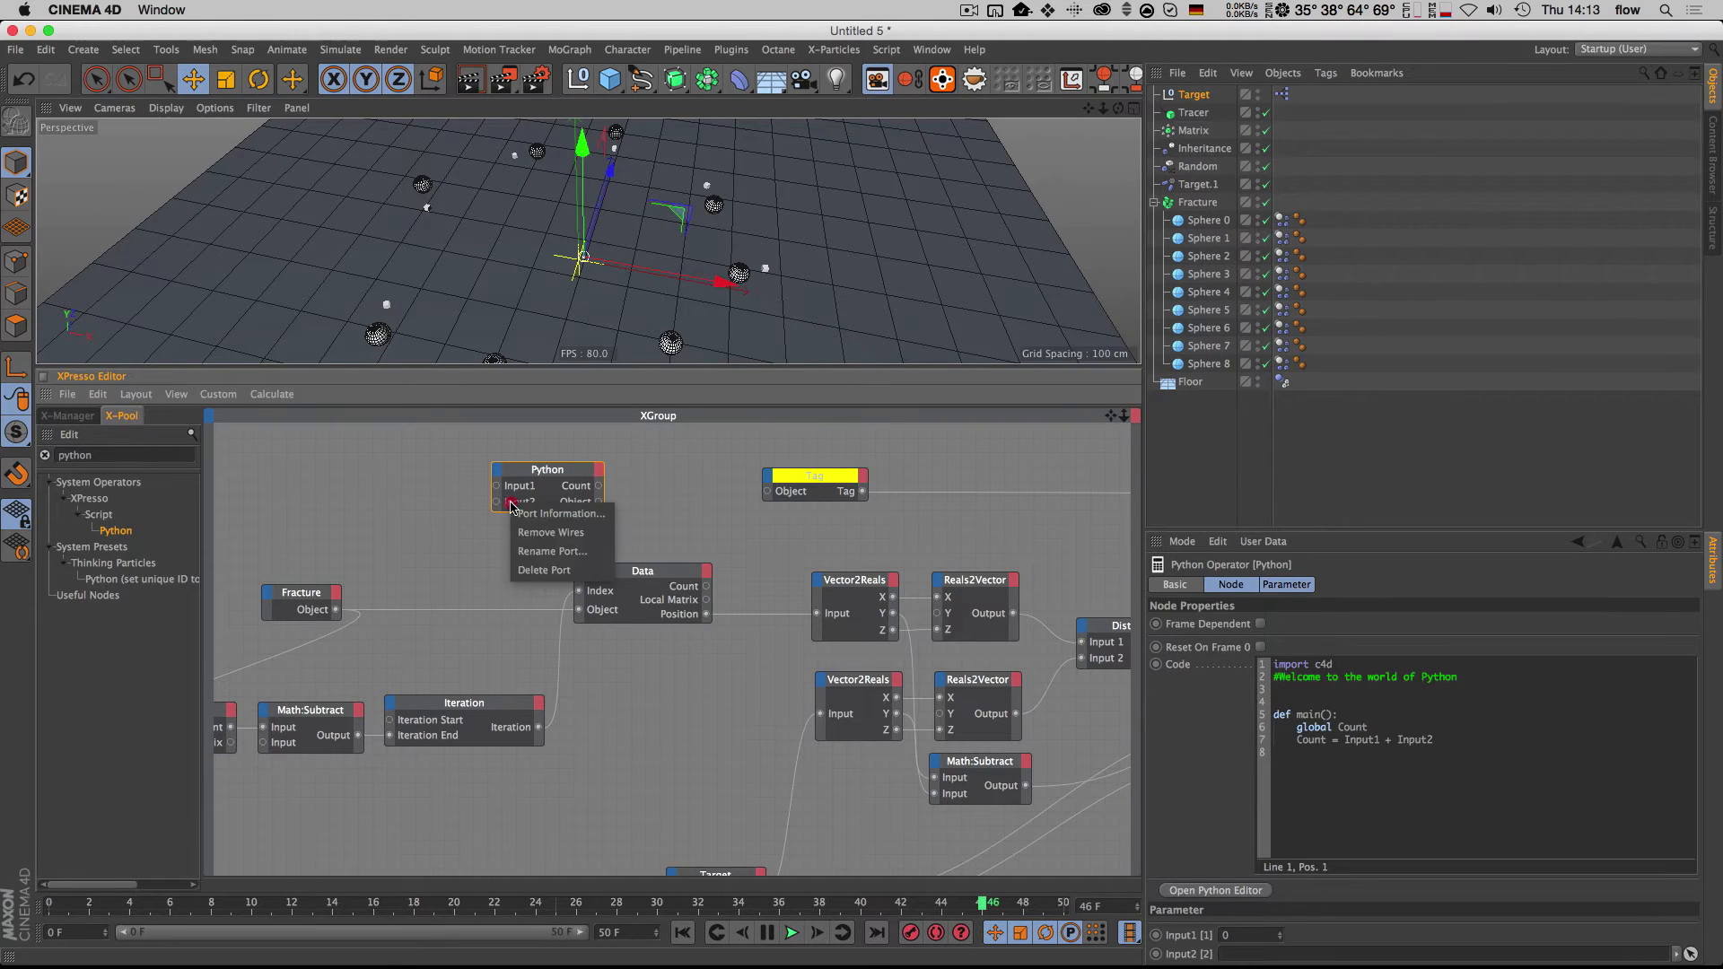
click(542, 551)
text(Hierarch)
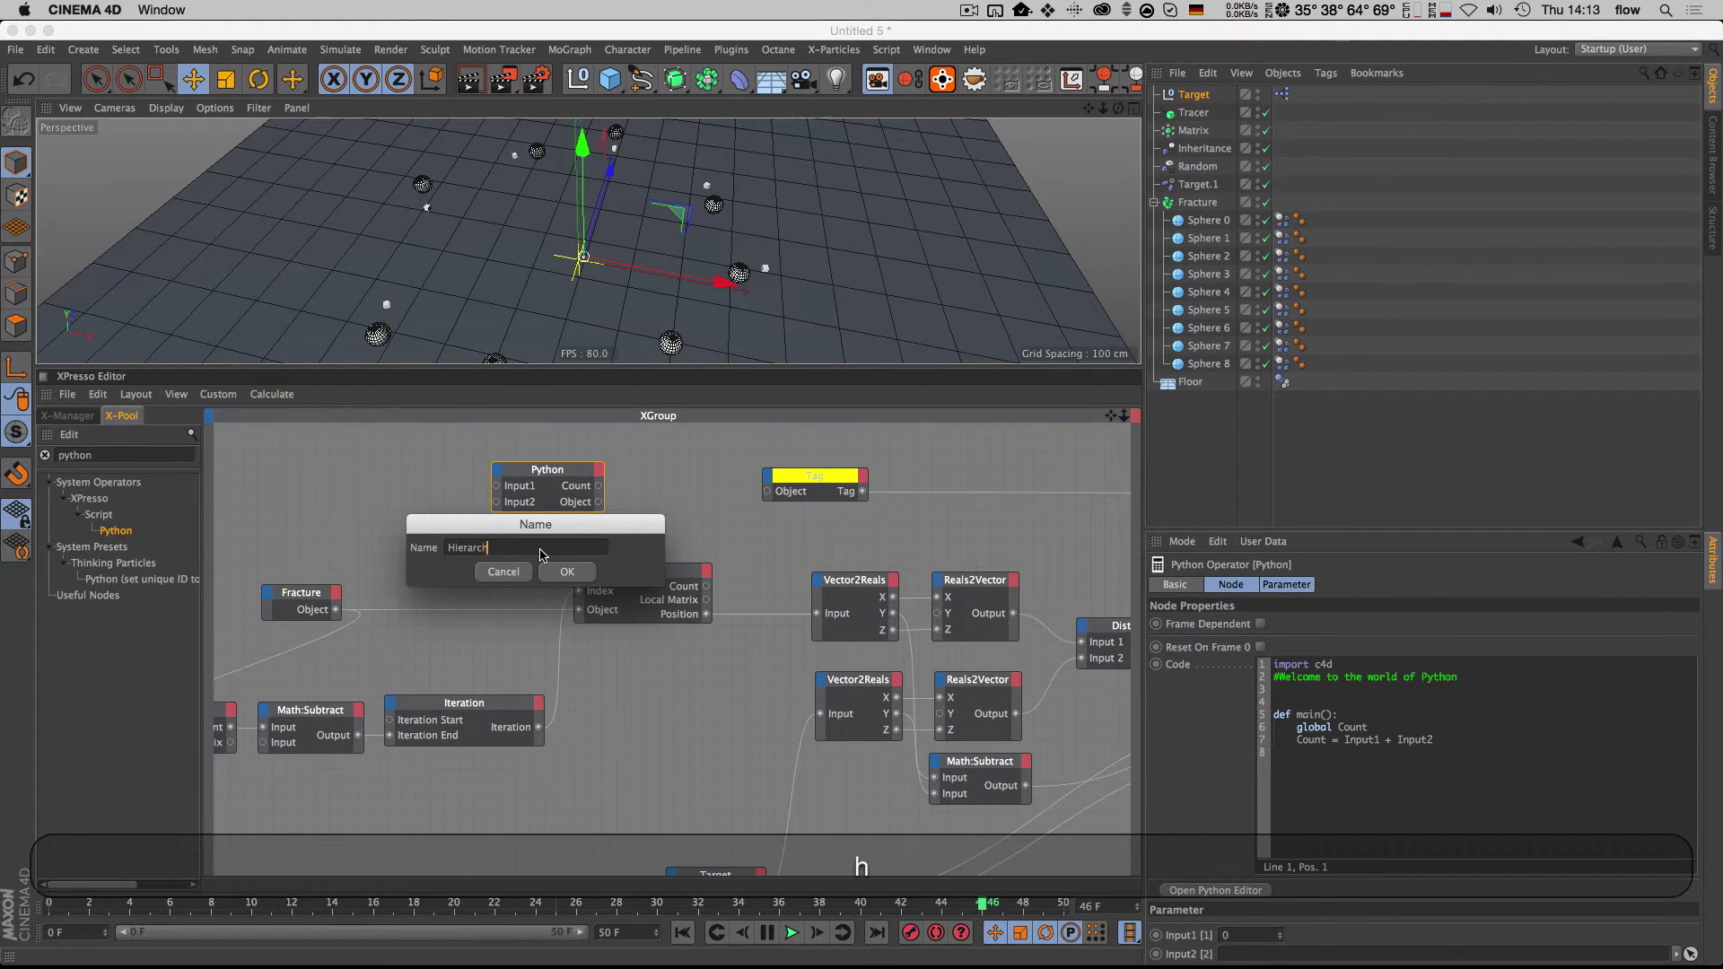
text(y)
key(Return)
Step: Rename the Python node's Input1 port to Index
right_click(500, 487)
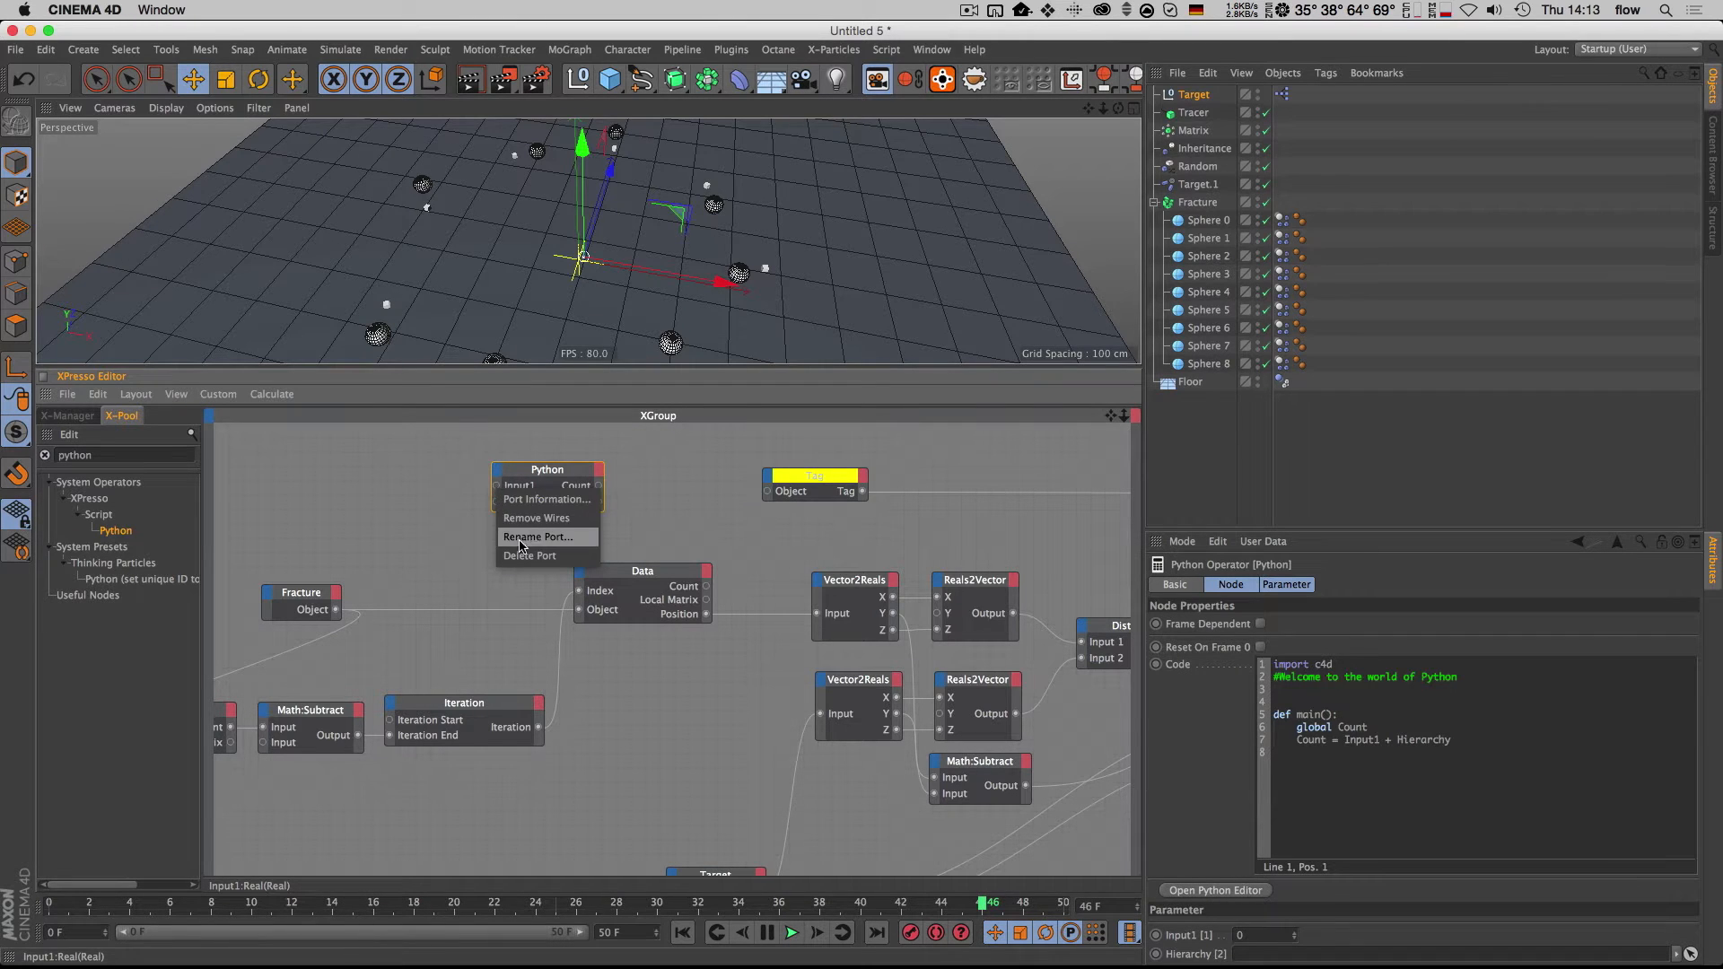
click(536, 537)
text(Index)
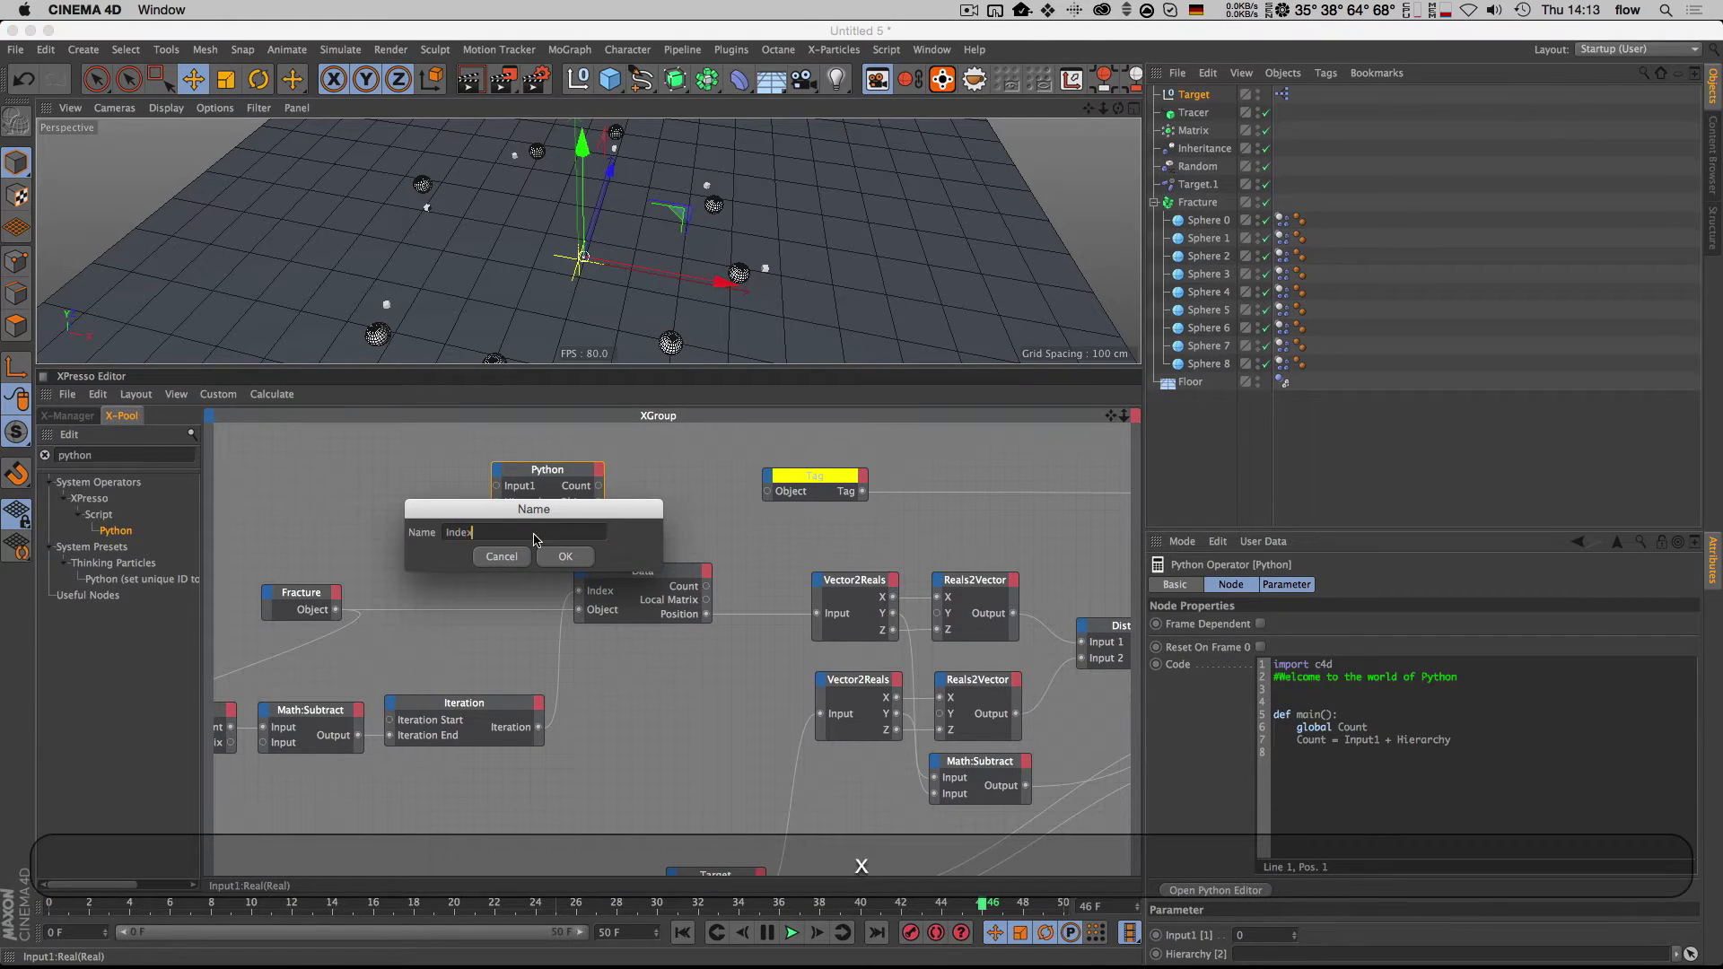
key(Return)
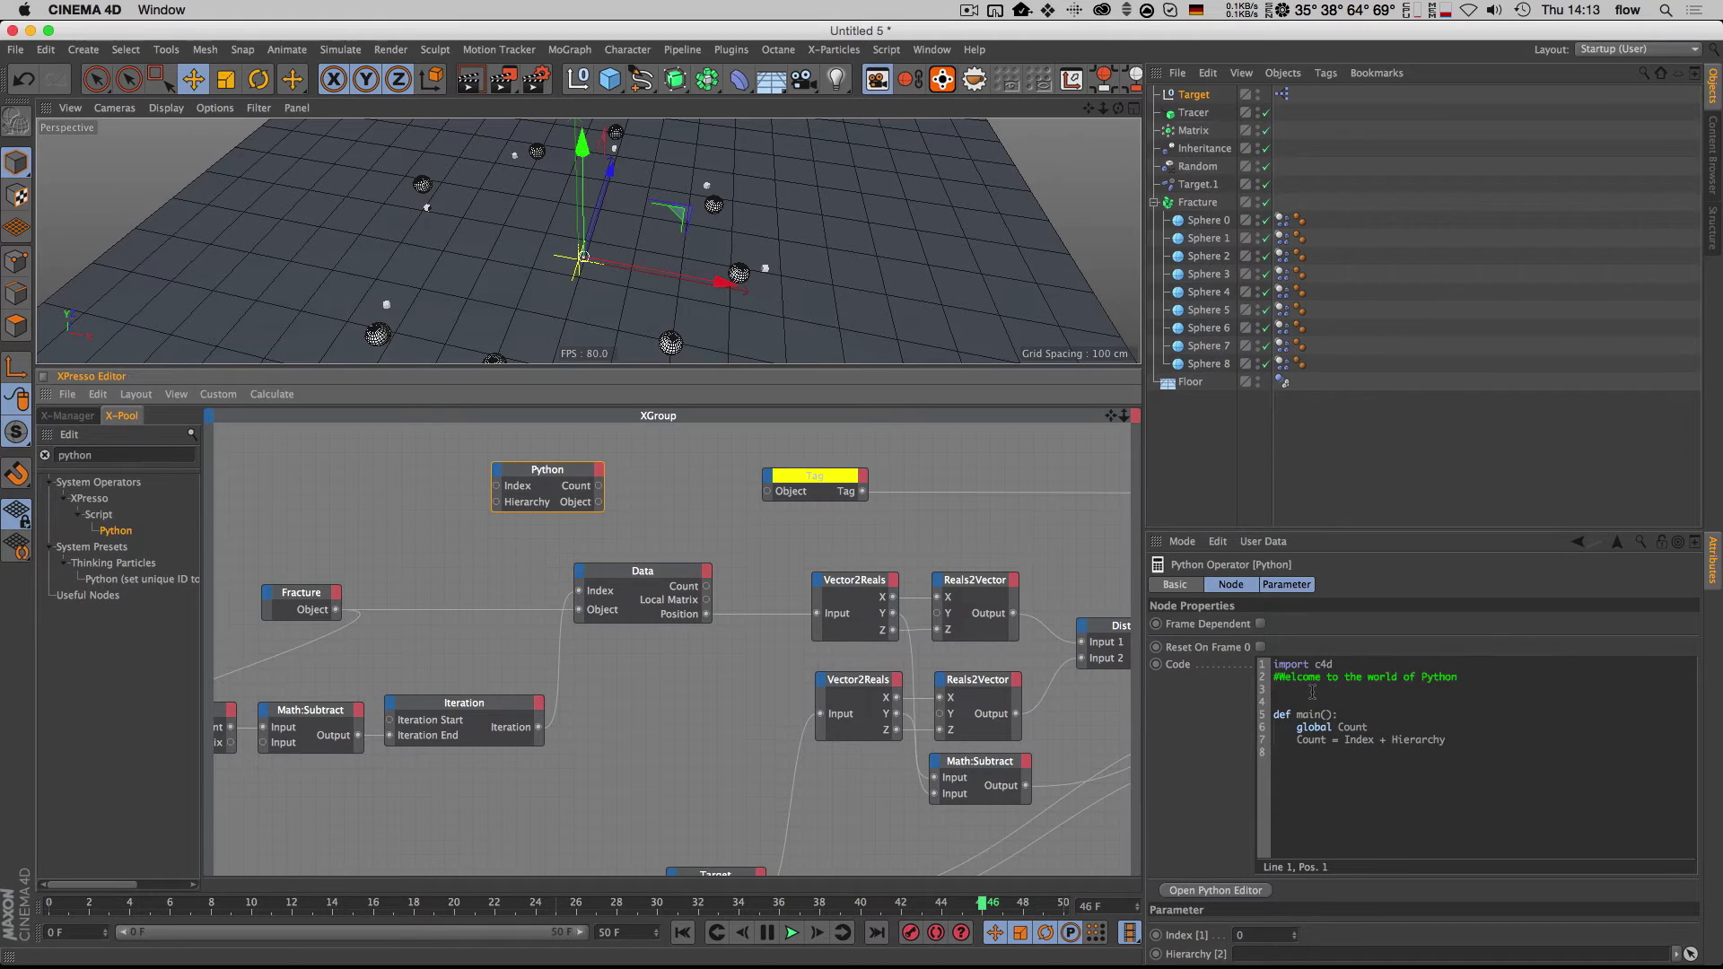
Step: Enlarge the Python node's code area and delete the Count calculation line from main()
drag(1146, 631, 876, 621)
drag(1086, 531, 1091, 286)
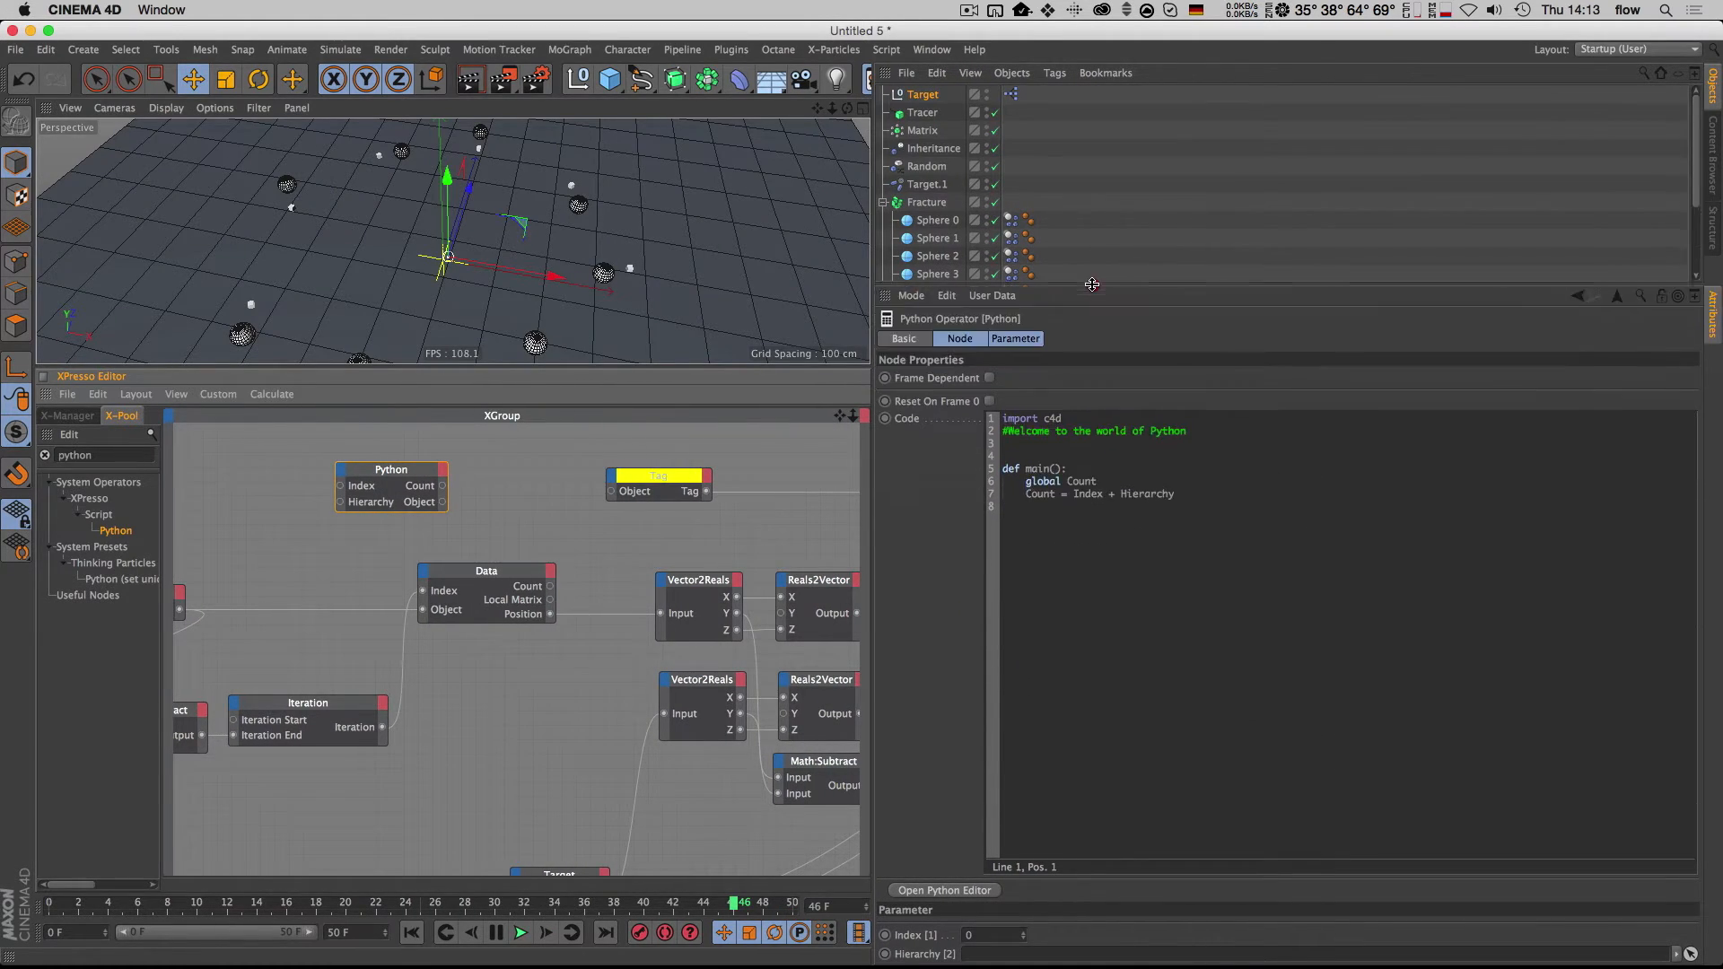
triple_click(1197, 498)
key(BackSpace)
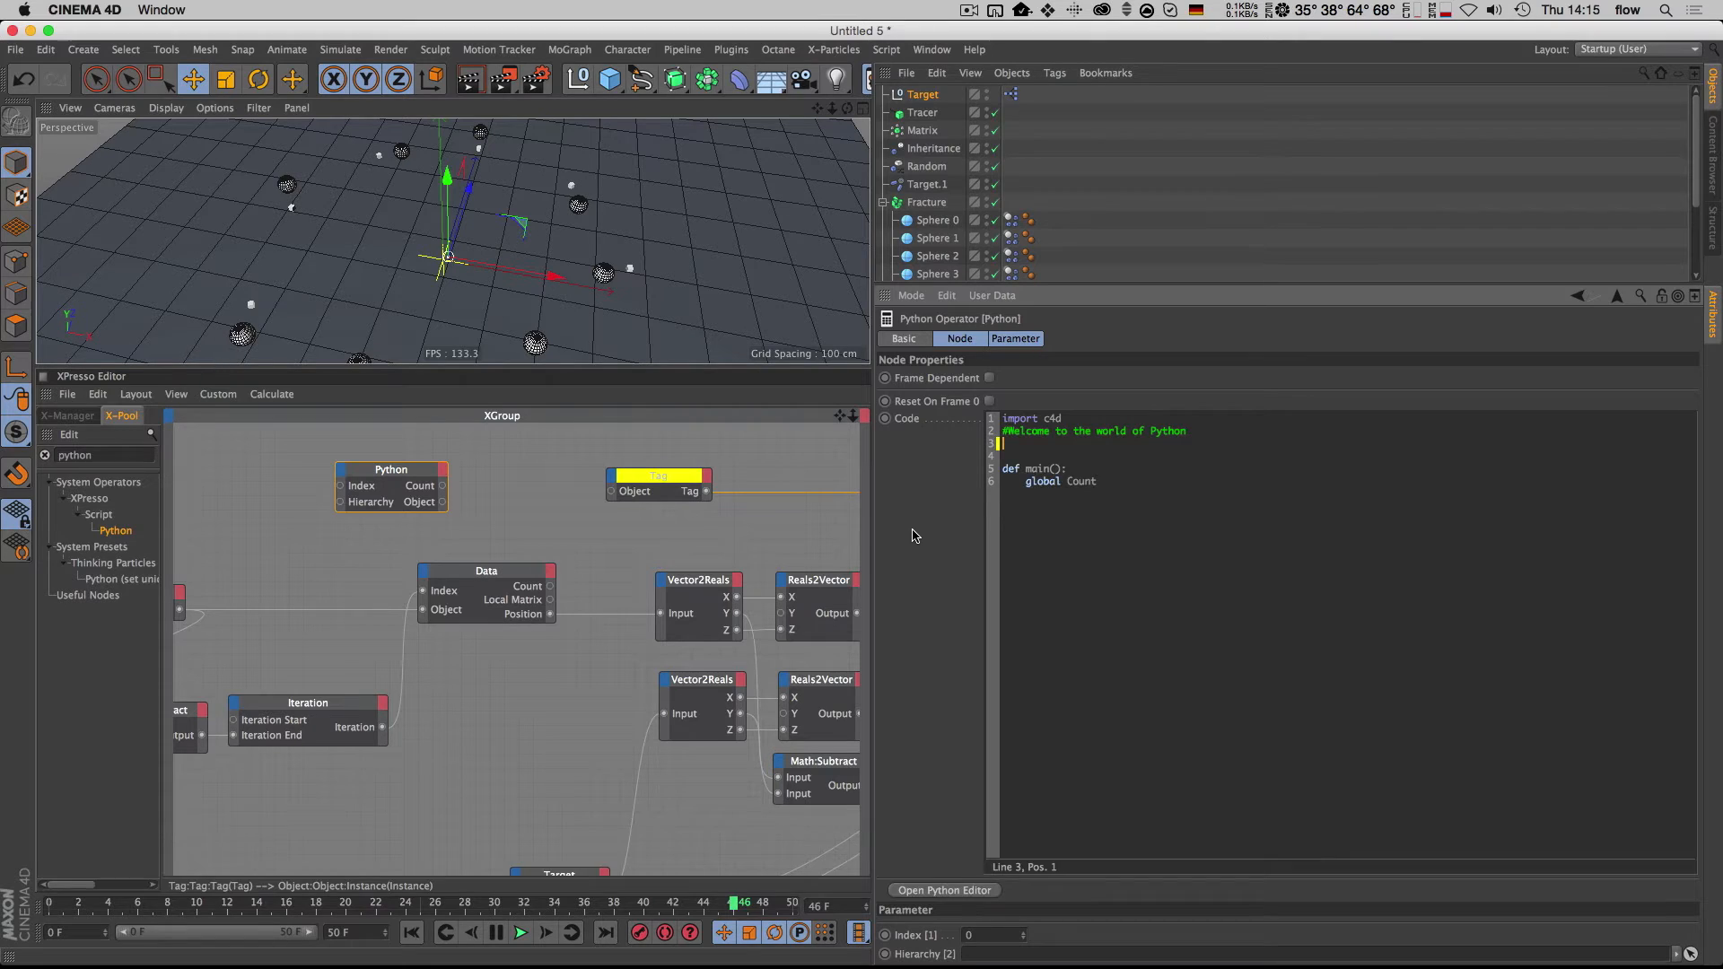
Step: Above main(), write the function header def getObjectByIndex(startobject, index) and the indented line result = startobject.GetDown()
key(Return)
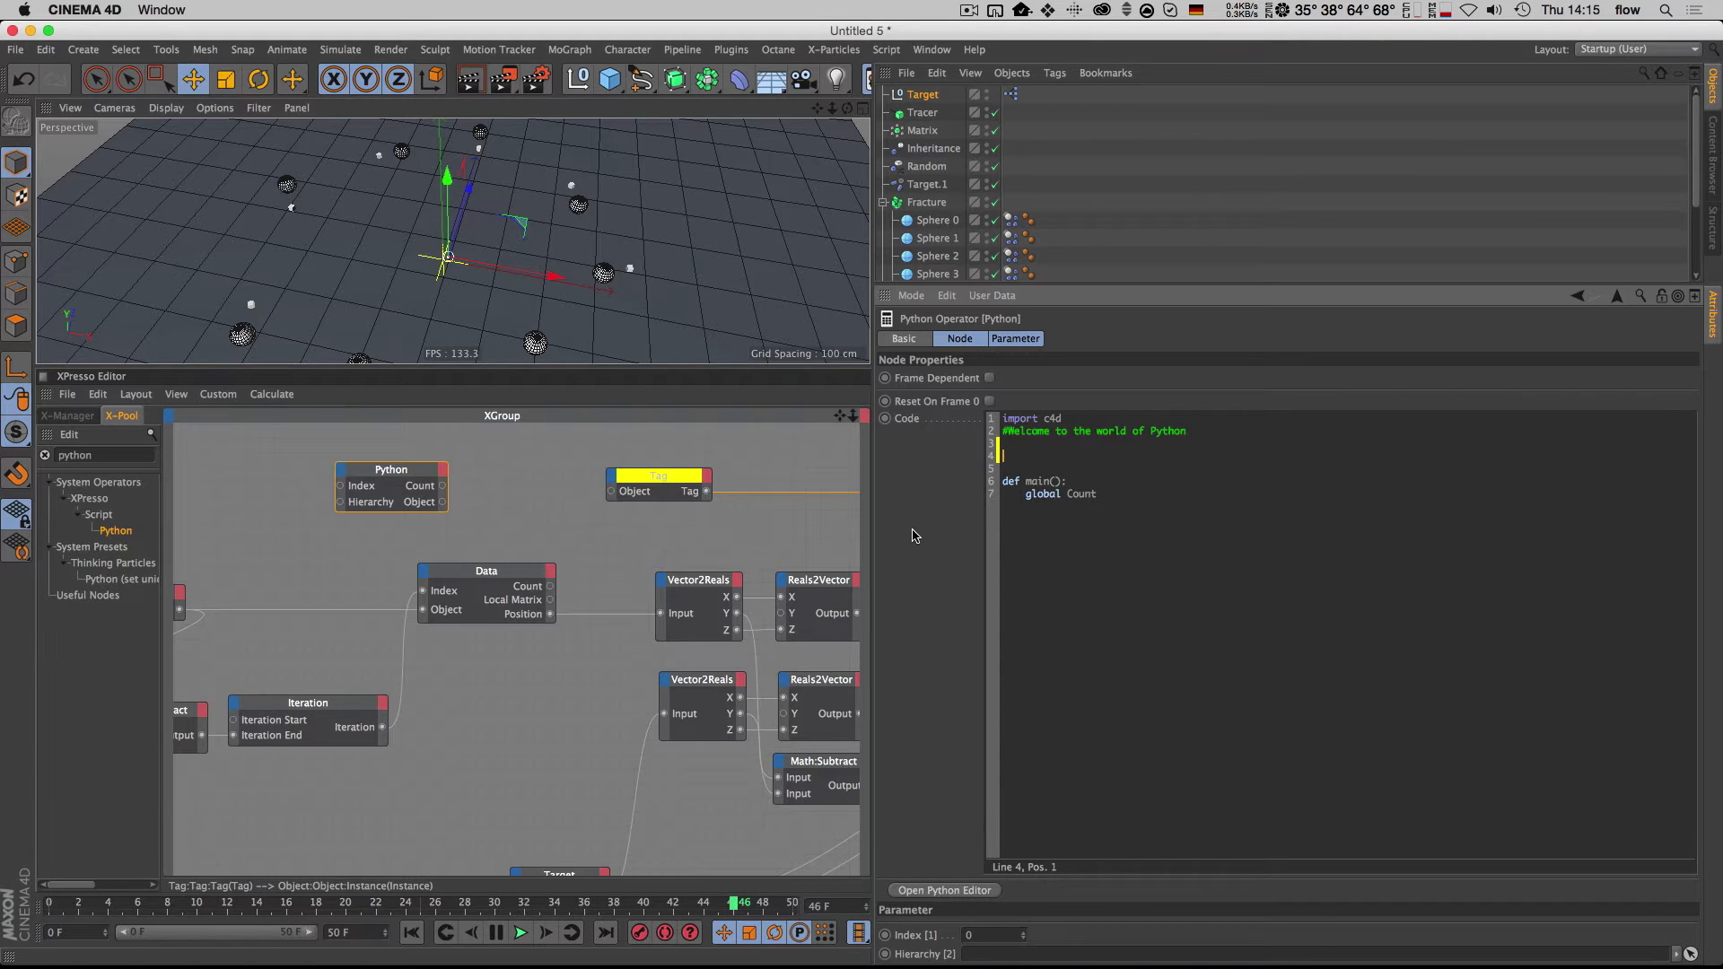
text(def )
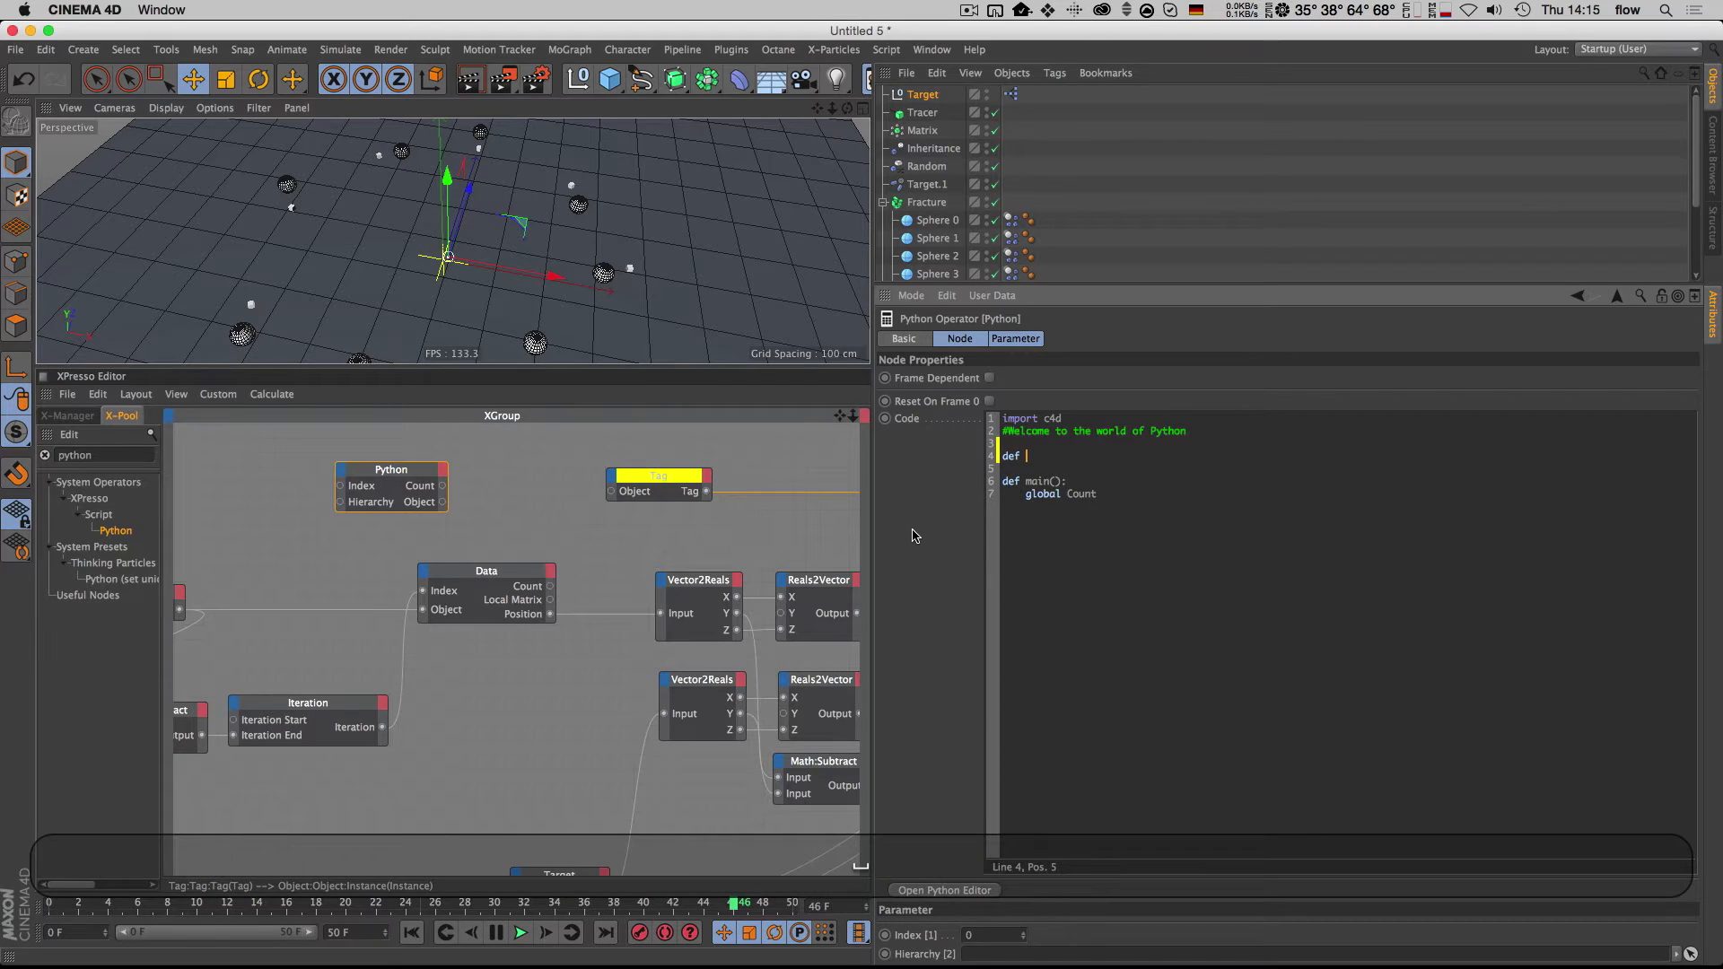
text(getObjectByIndex(startobject, index))
key(Return)
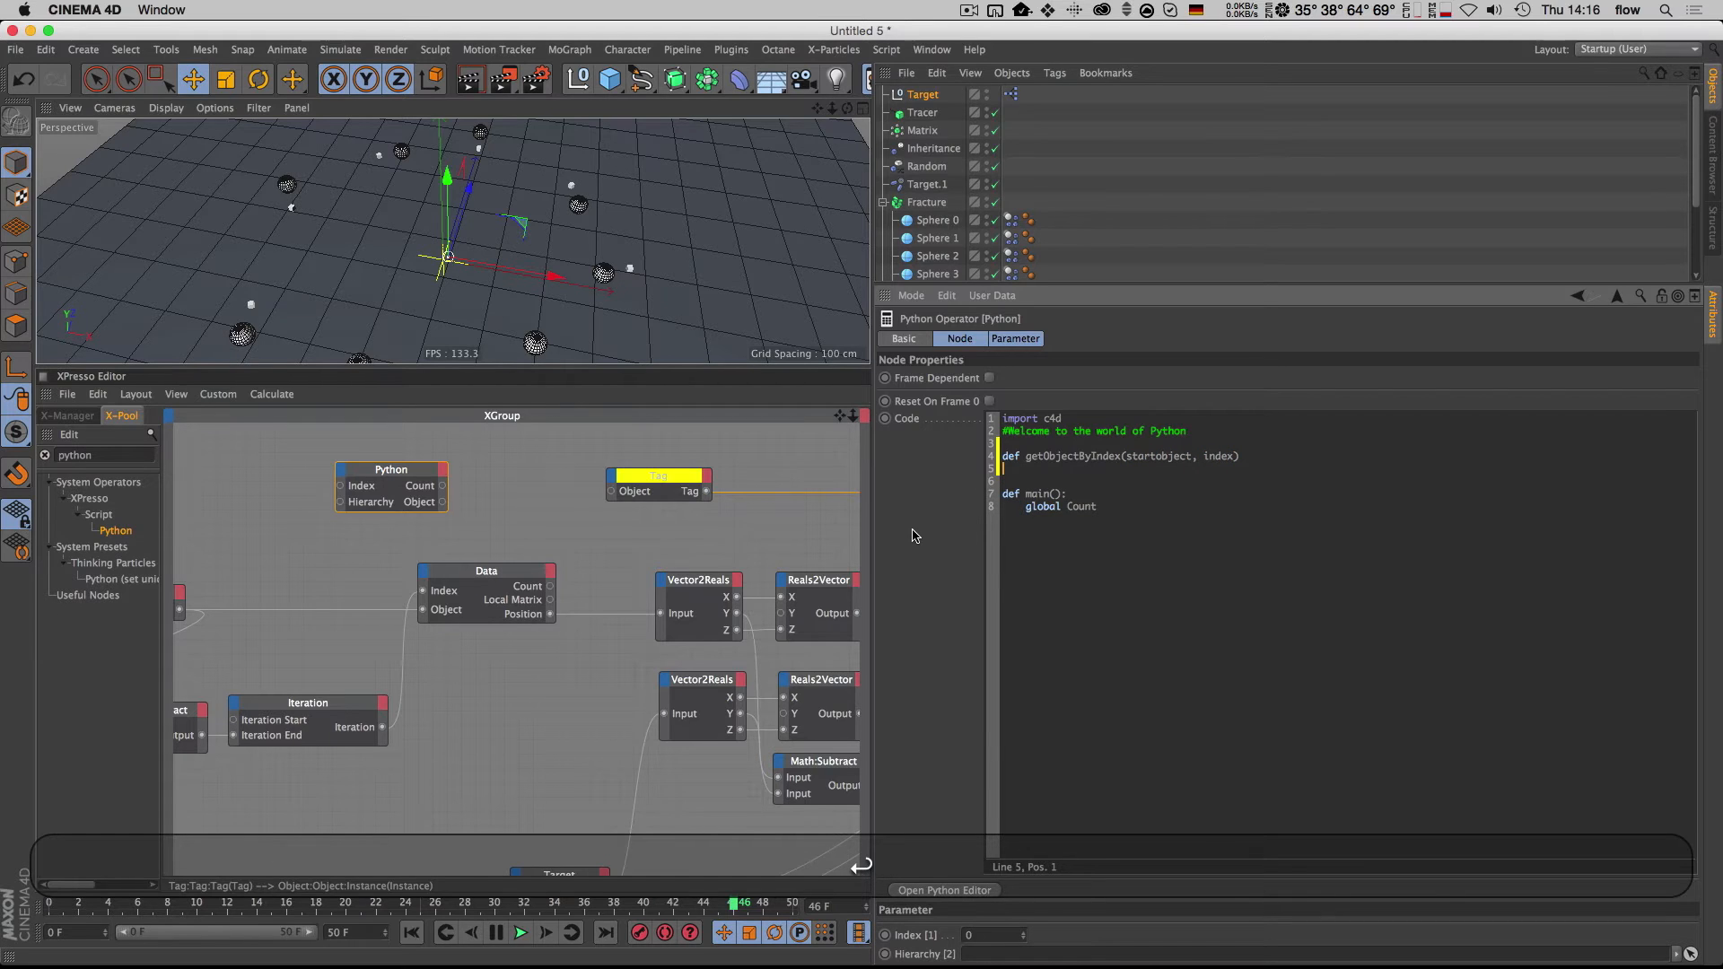
key(Return)
key(Tab)
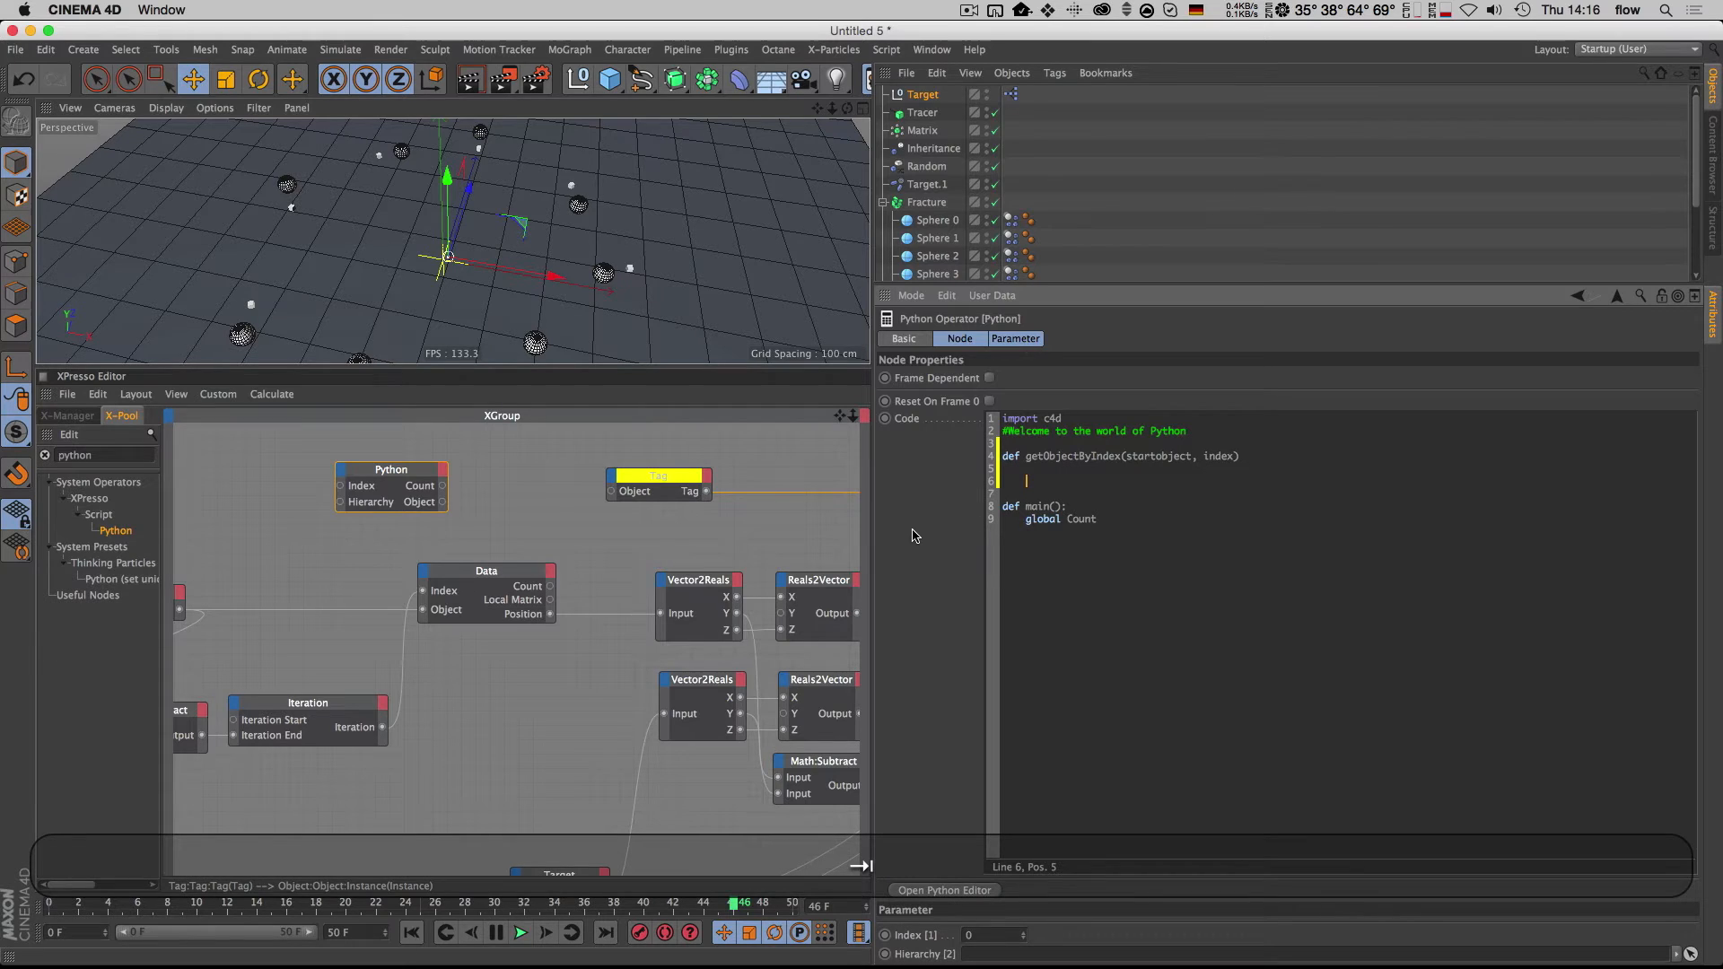
text(result = stortobject.GetDown()
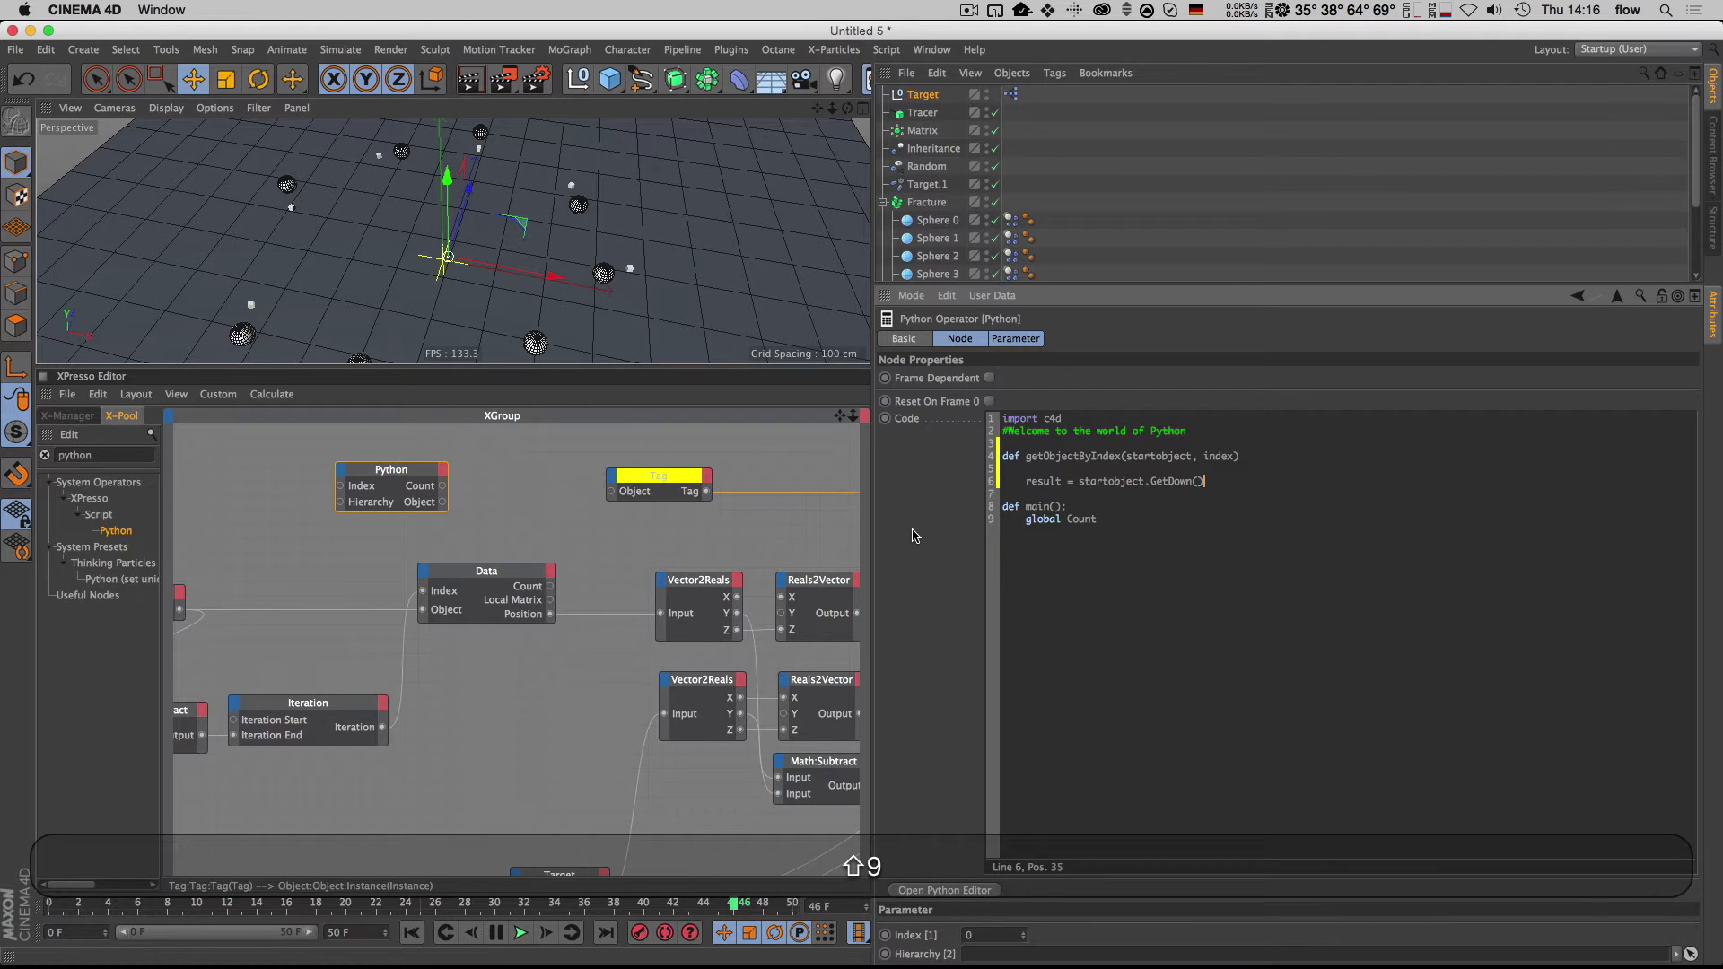
Step: Delete the stray 1 after startobject.GetDown() in the Python node's code
click(528, 530)
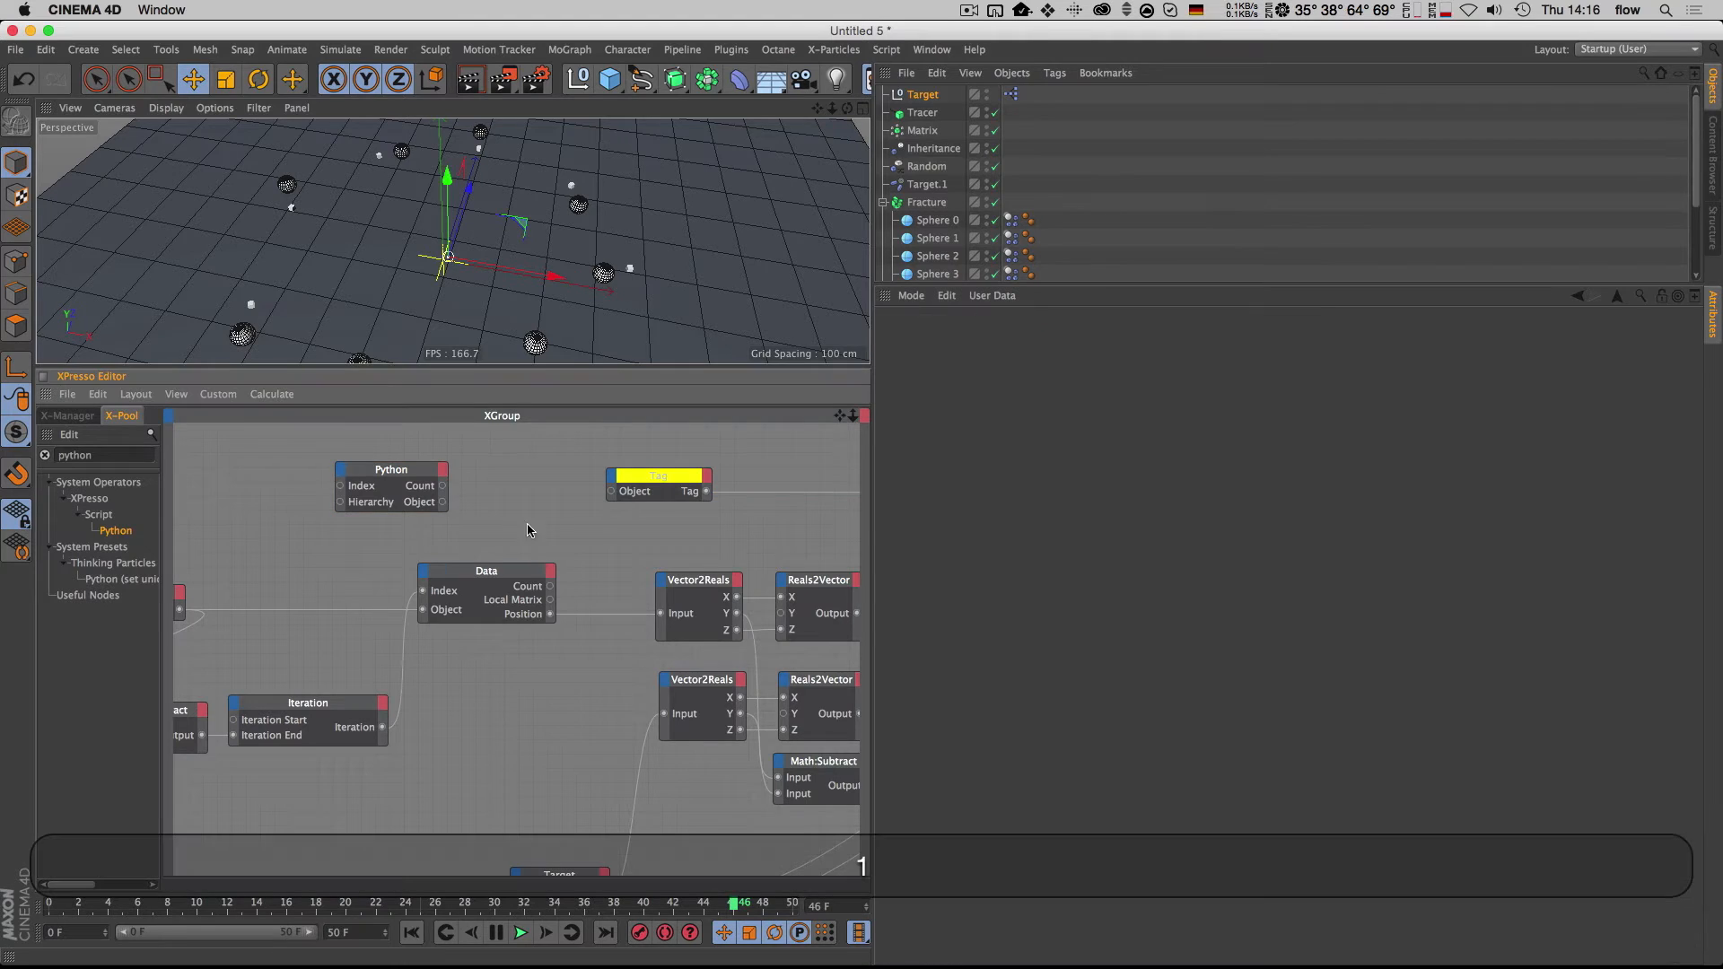
click(373, 485)
click(1226, 484)
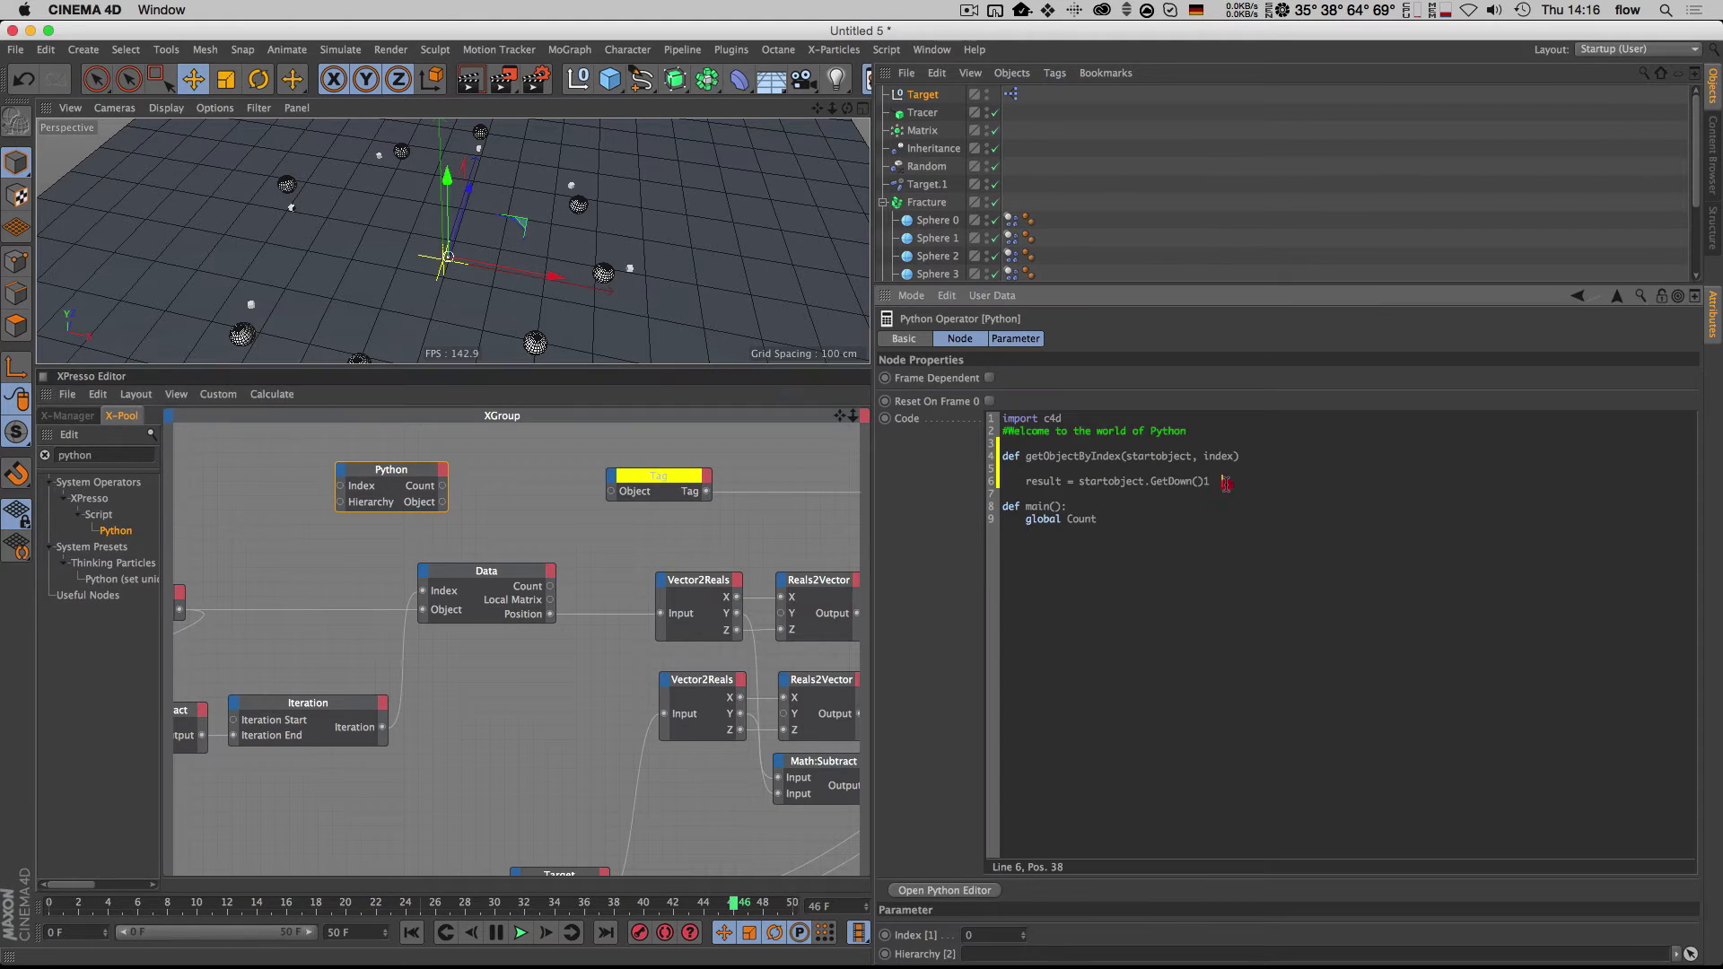
key(Left)
key(BackSpace)
Step: Find the Hierarchy iterator in the node pool, add it above the Python node and select its Iteration Path value
click(608, 524)
key(1)
drag(608, 525, 683, 595)
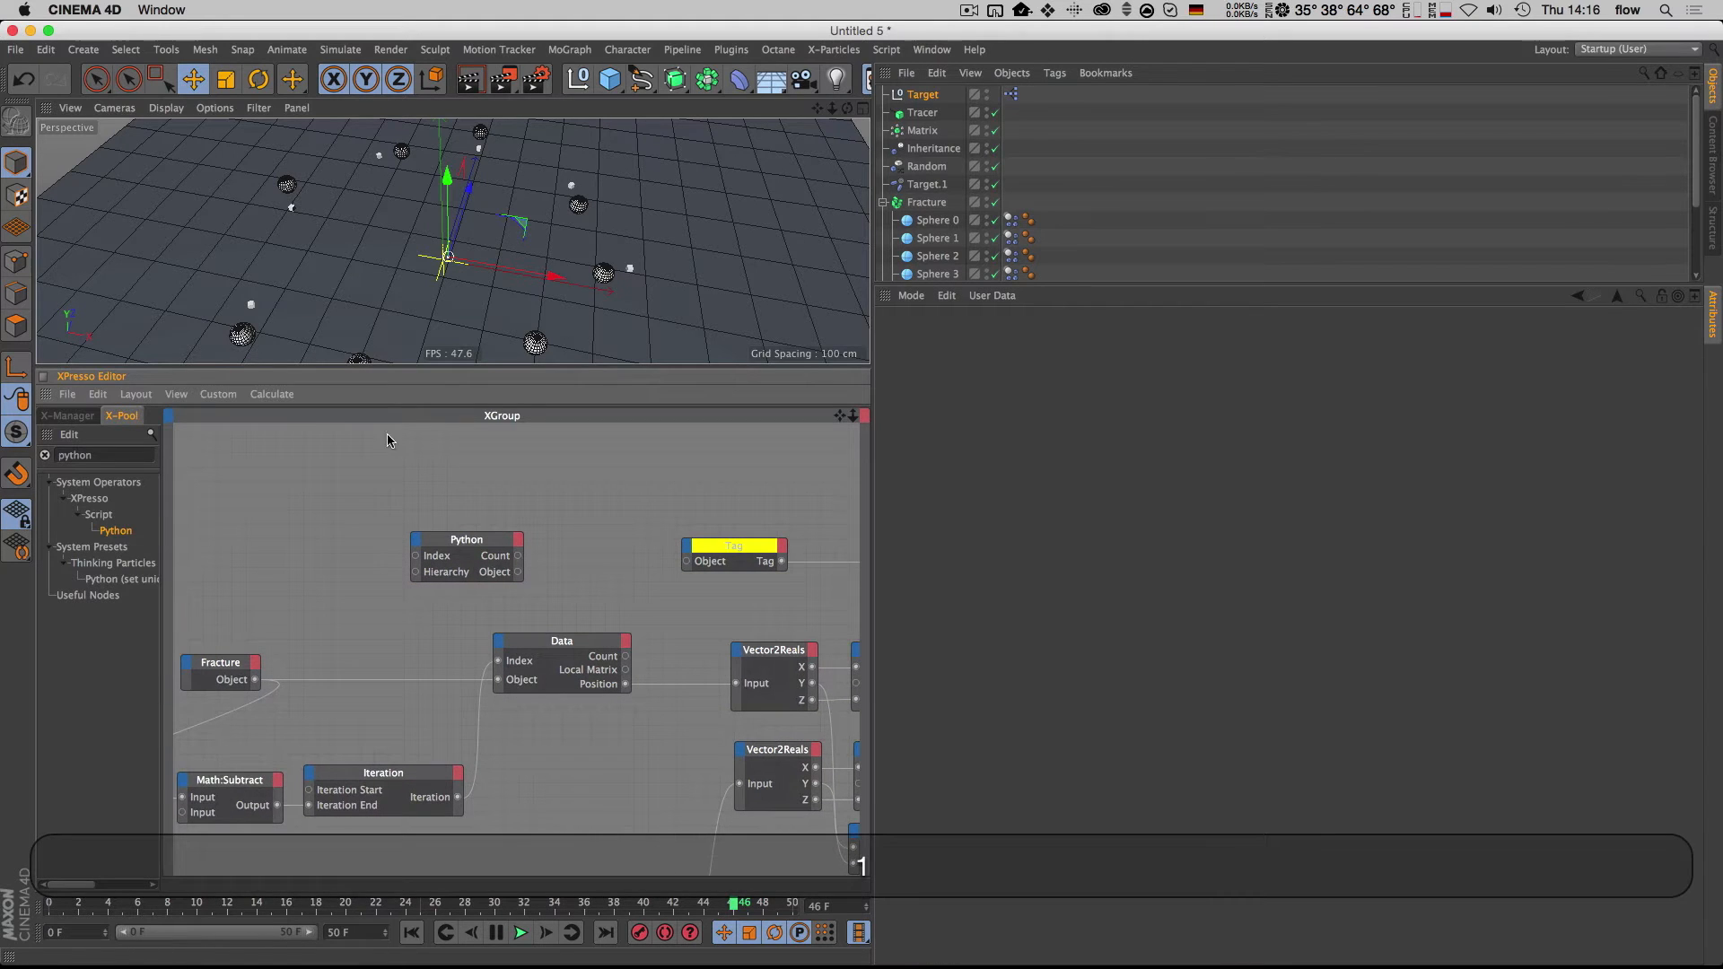
double_click(79, 455)
text(hier)
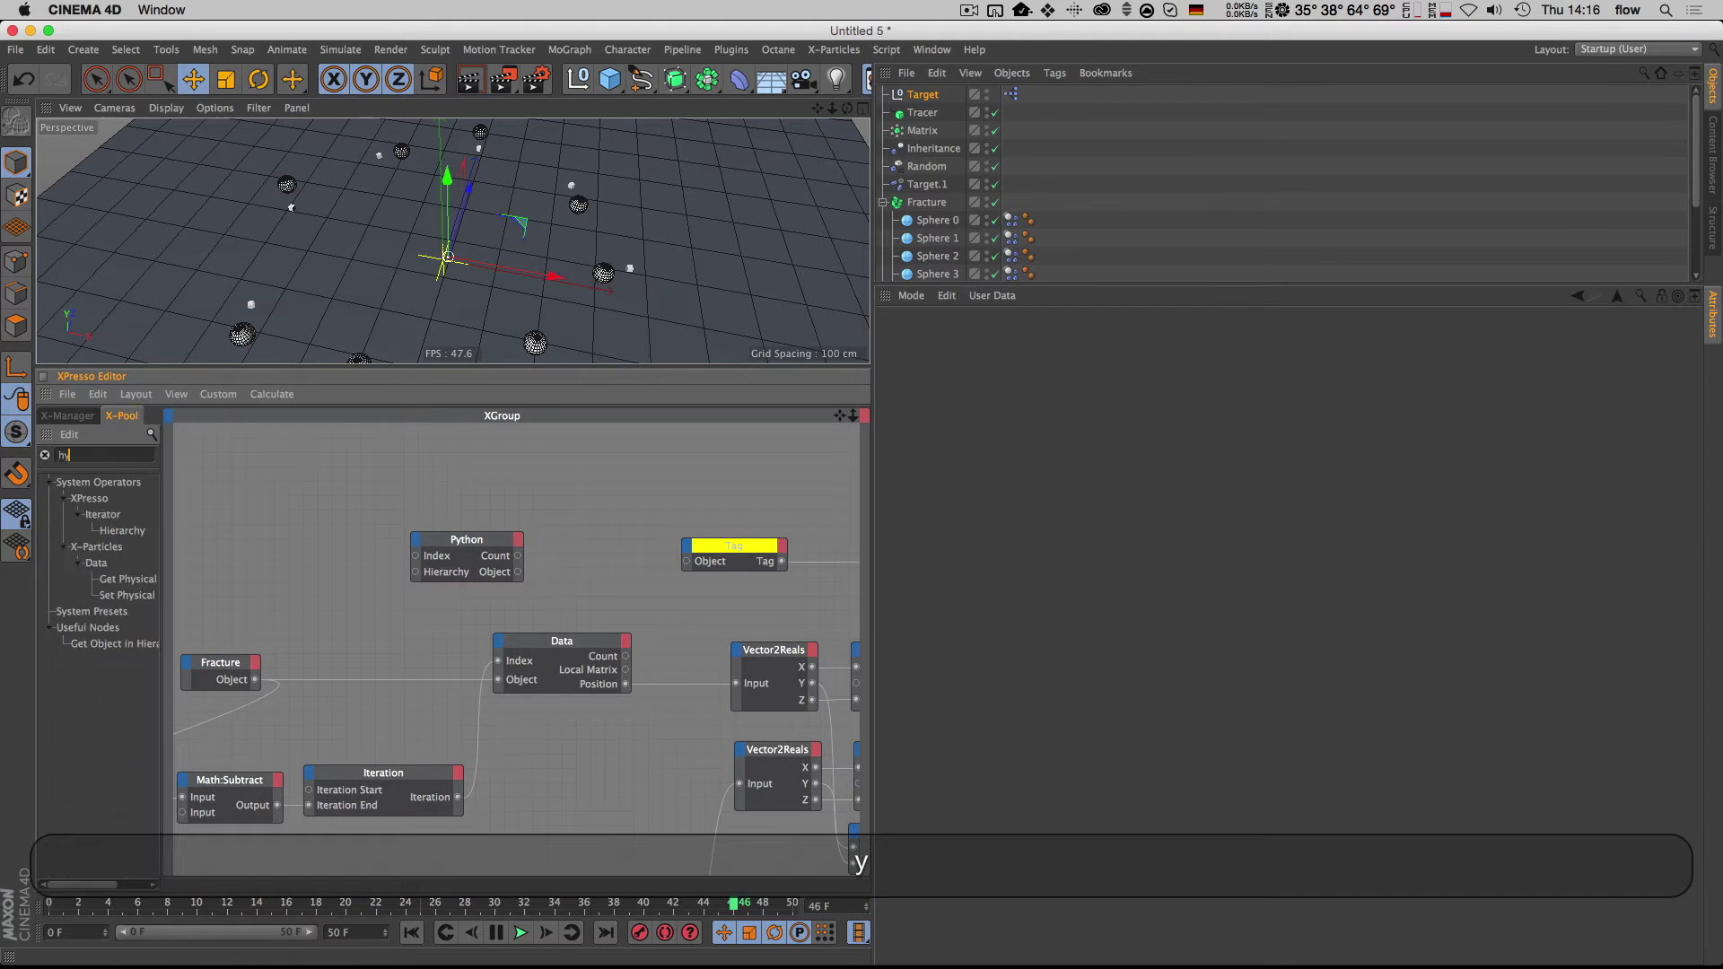
drag(125, 536, 470, 467)
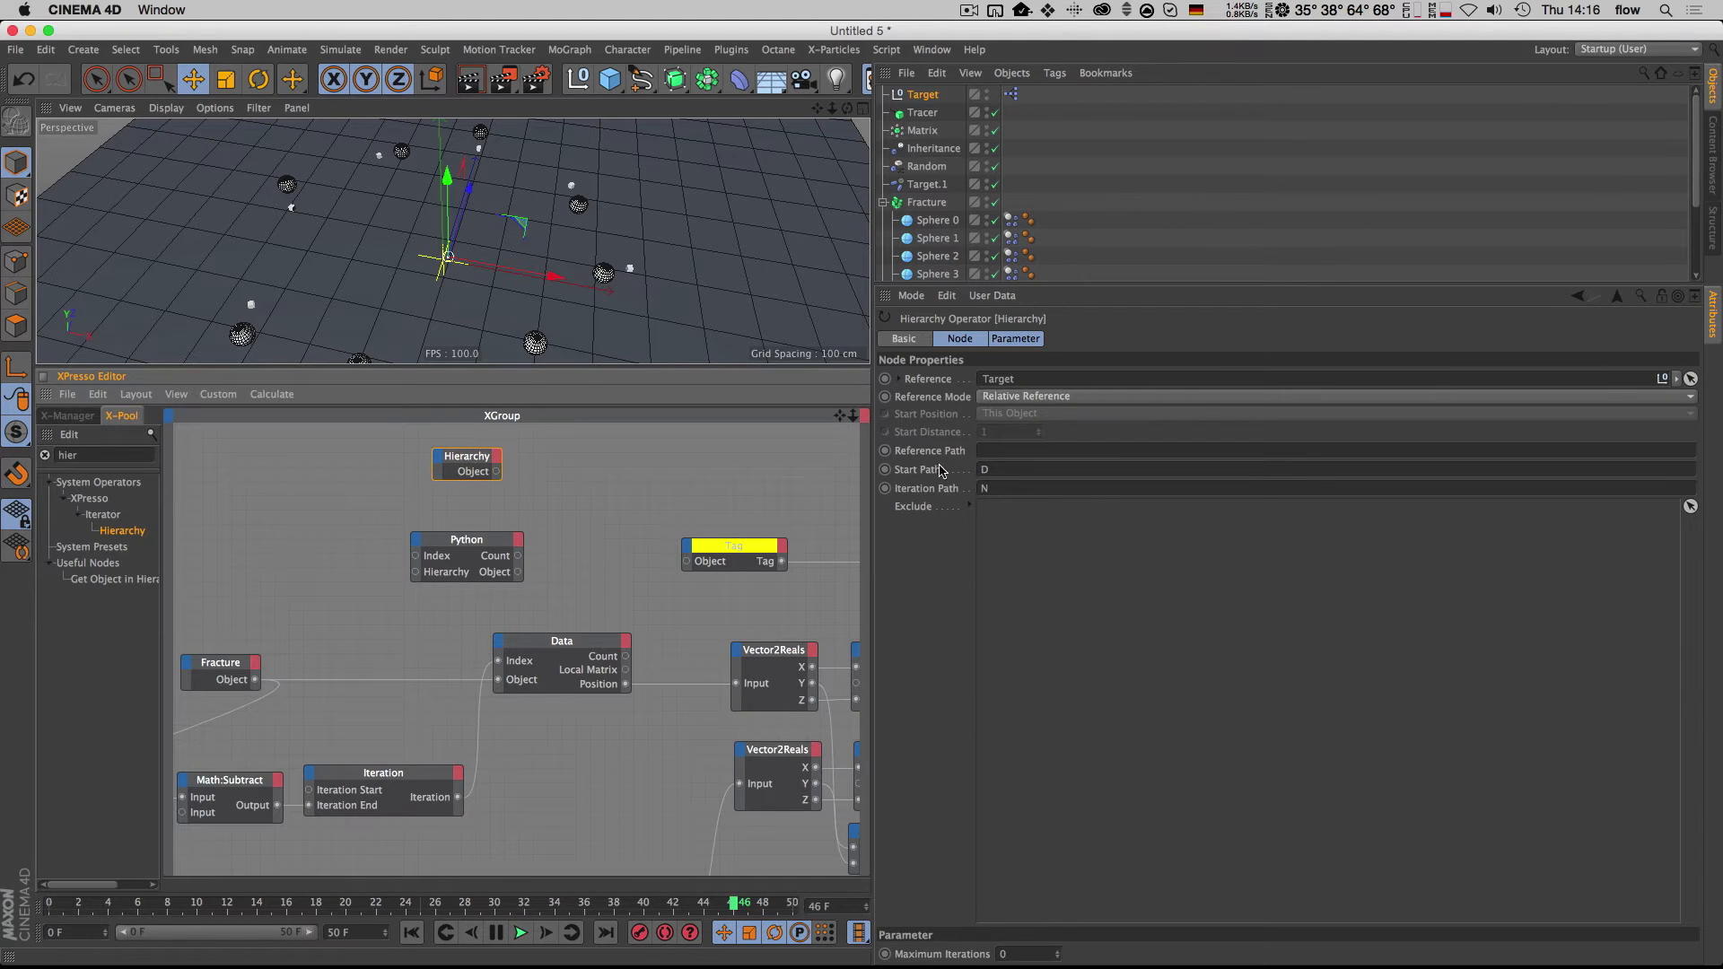
double_click(985, 488)
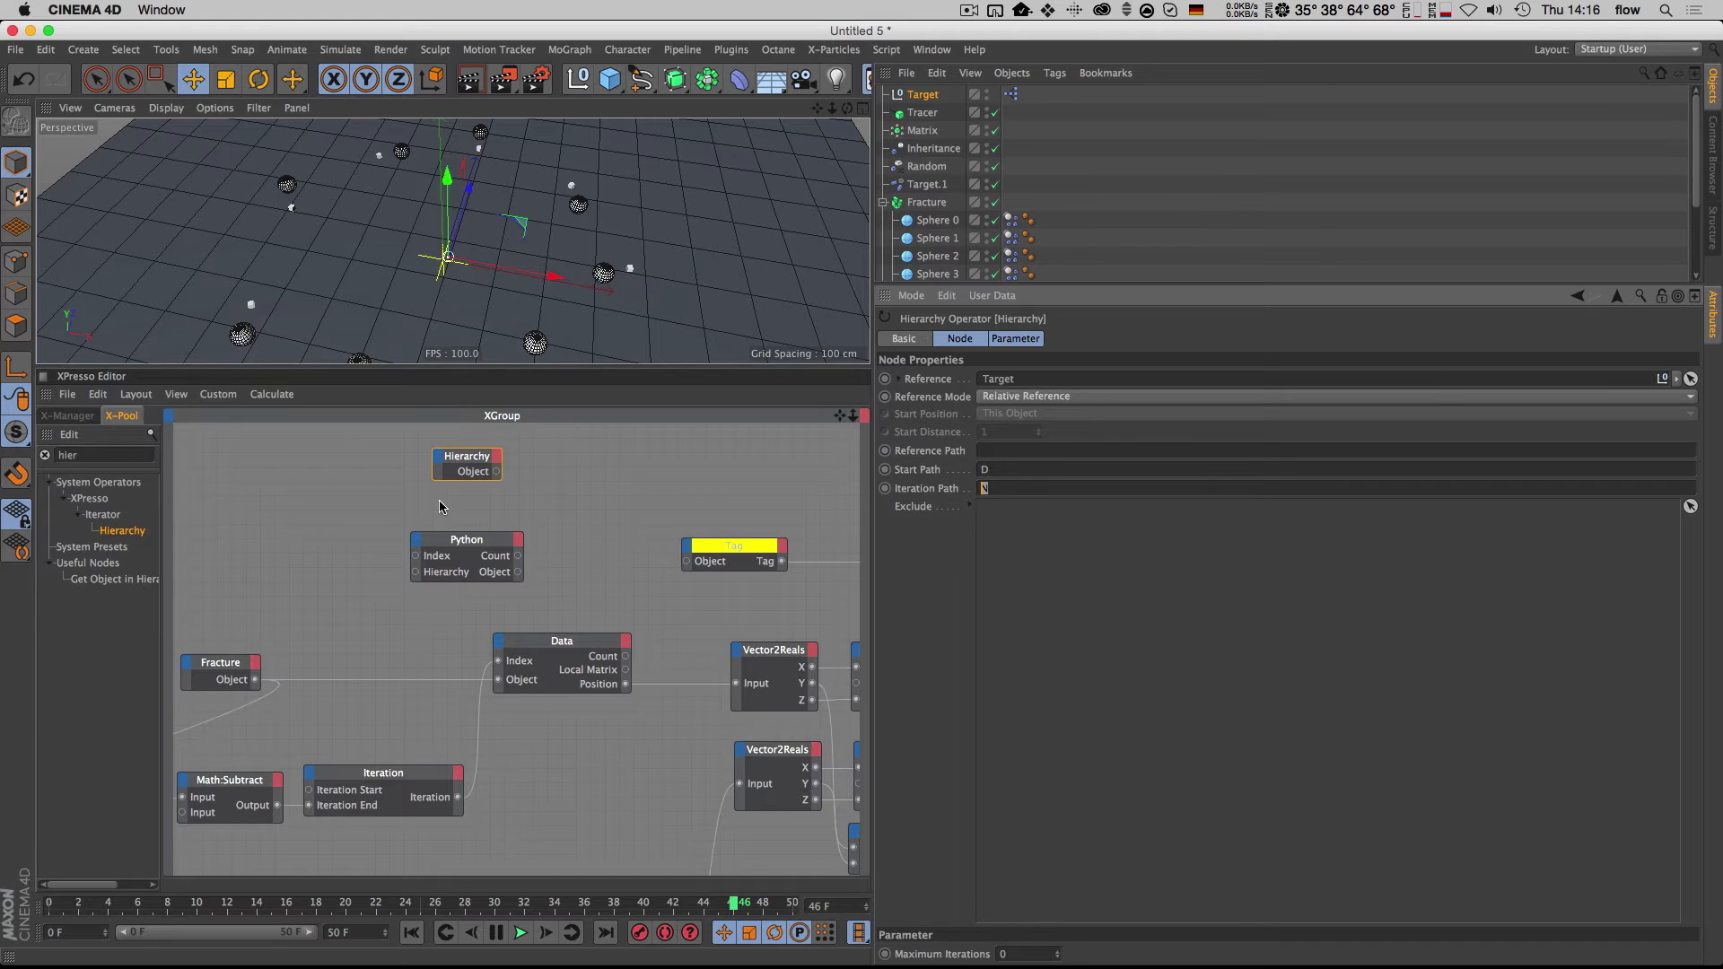
Step: Connect the Fracture node's Object output to the Python node's Hierarchy input
click(484, 557)
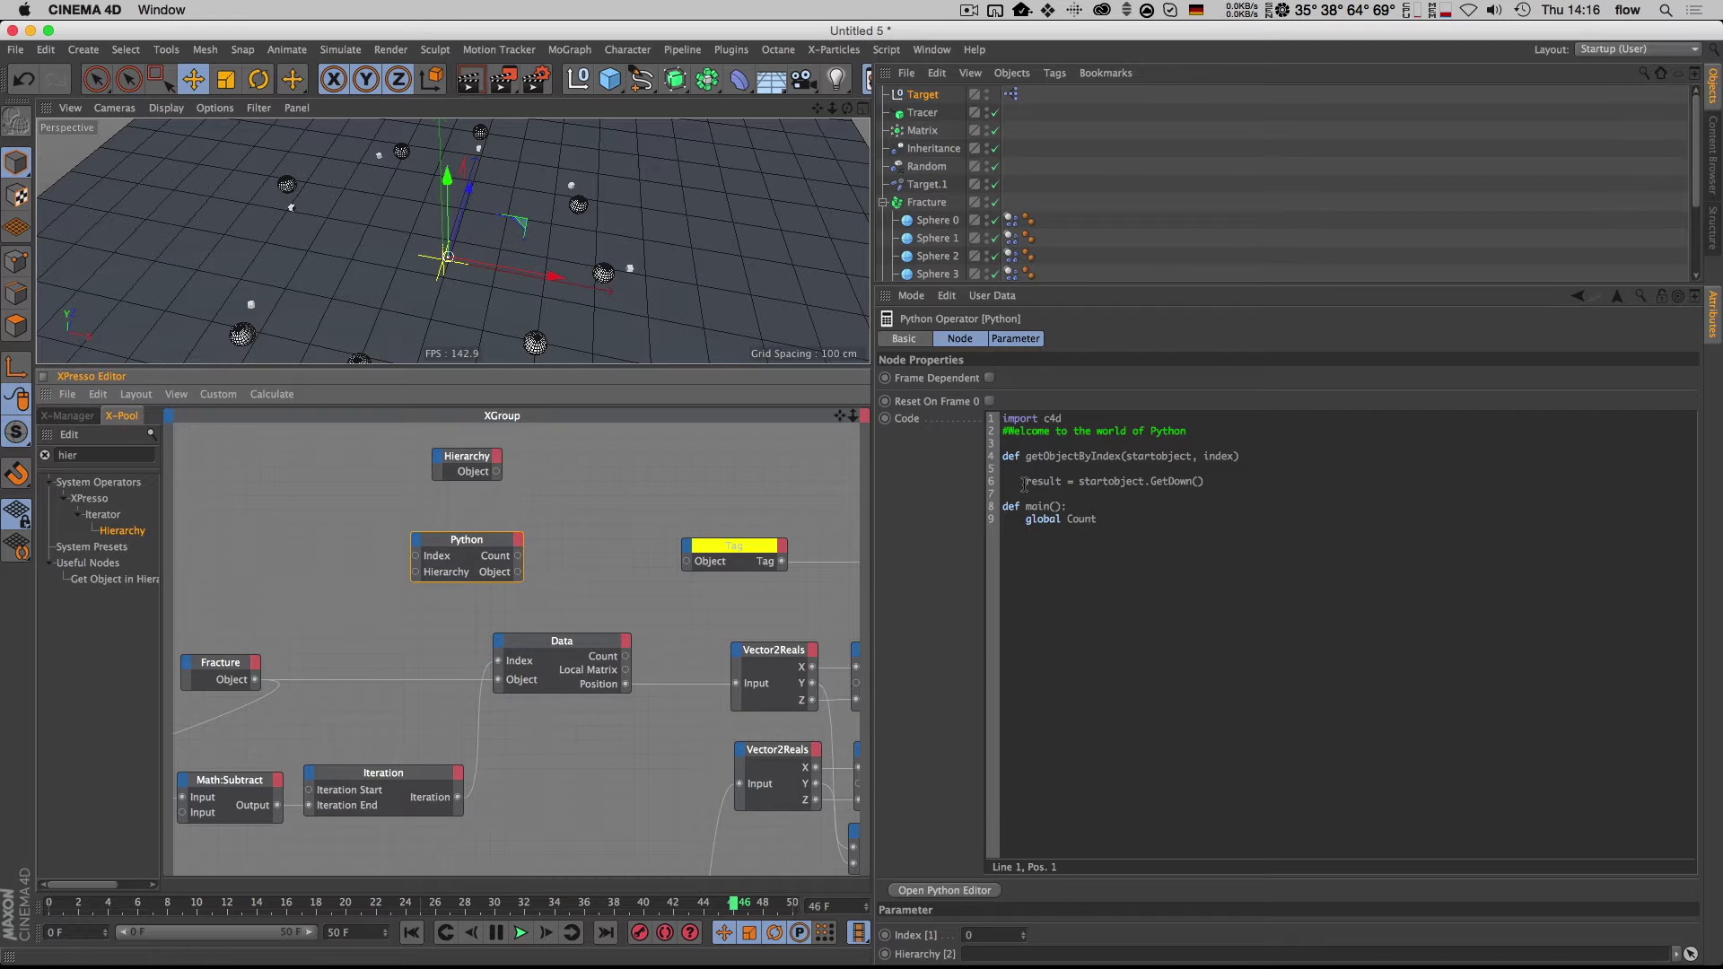
drag(254, 684, 427, 571)
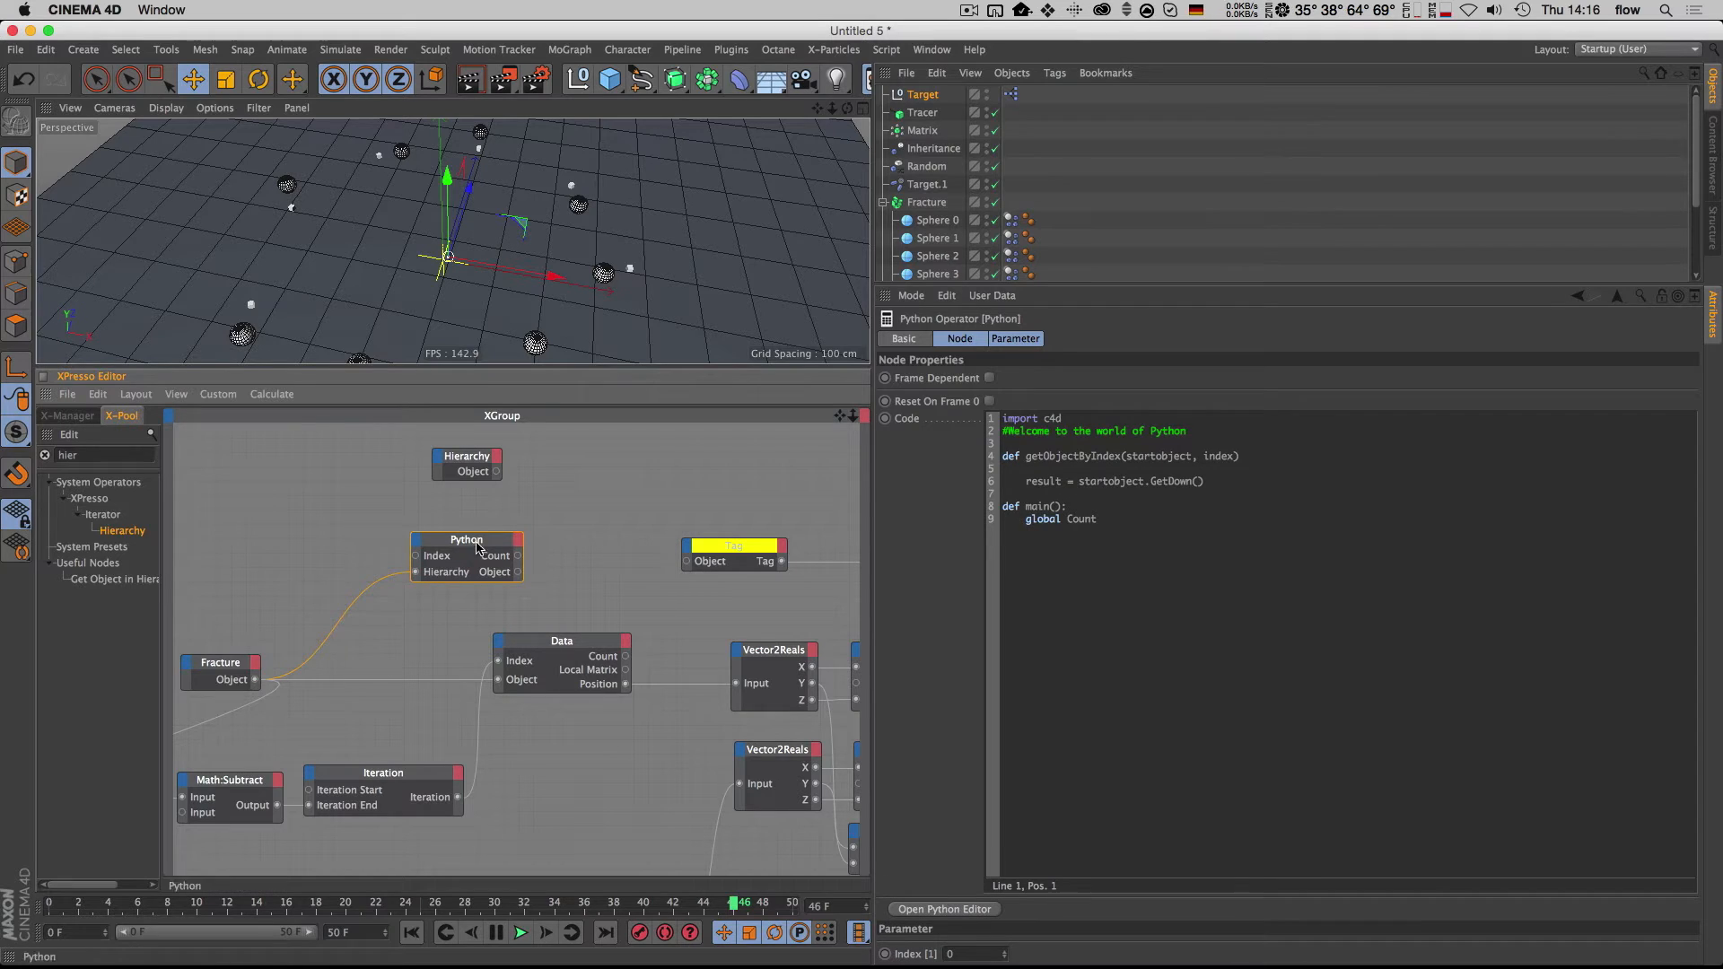
drag(1073, 482, 1190, 482)
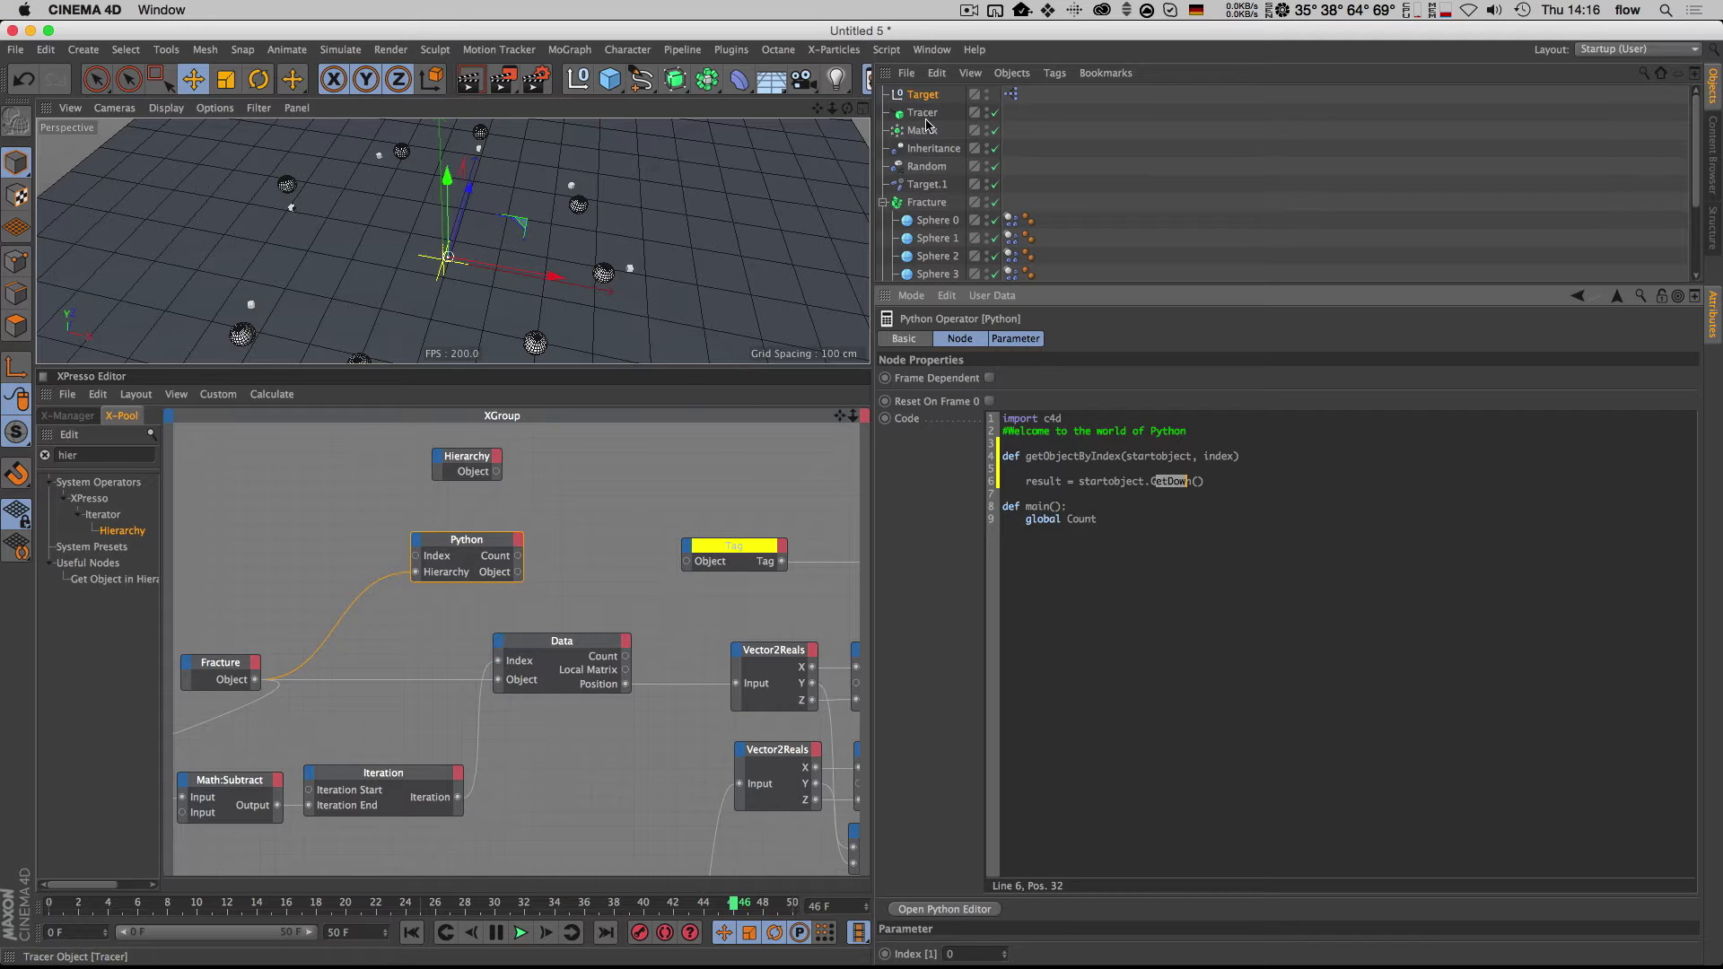
Step: Below the GetDown() line in getObjectByIndex, add the loop line for i in range(0,index)
click(1227, 480)
key(Return)
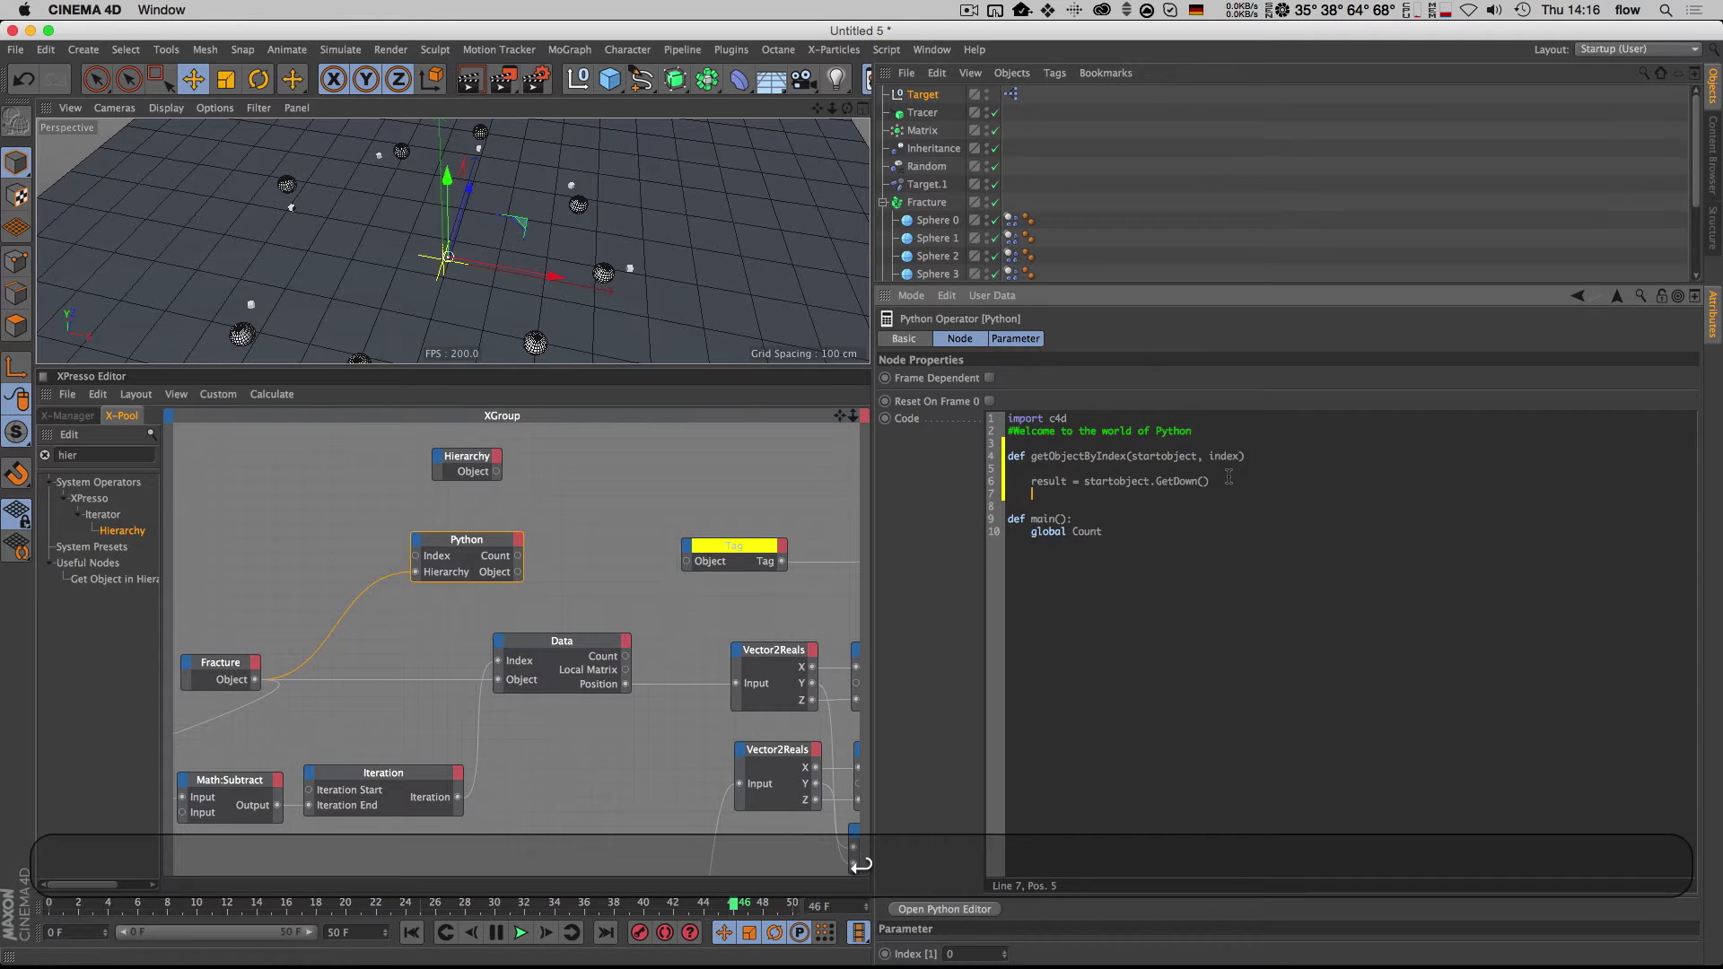
key(Return)
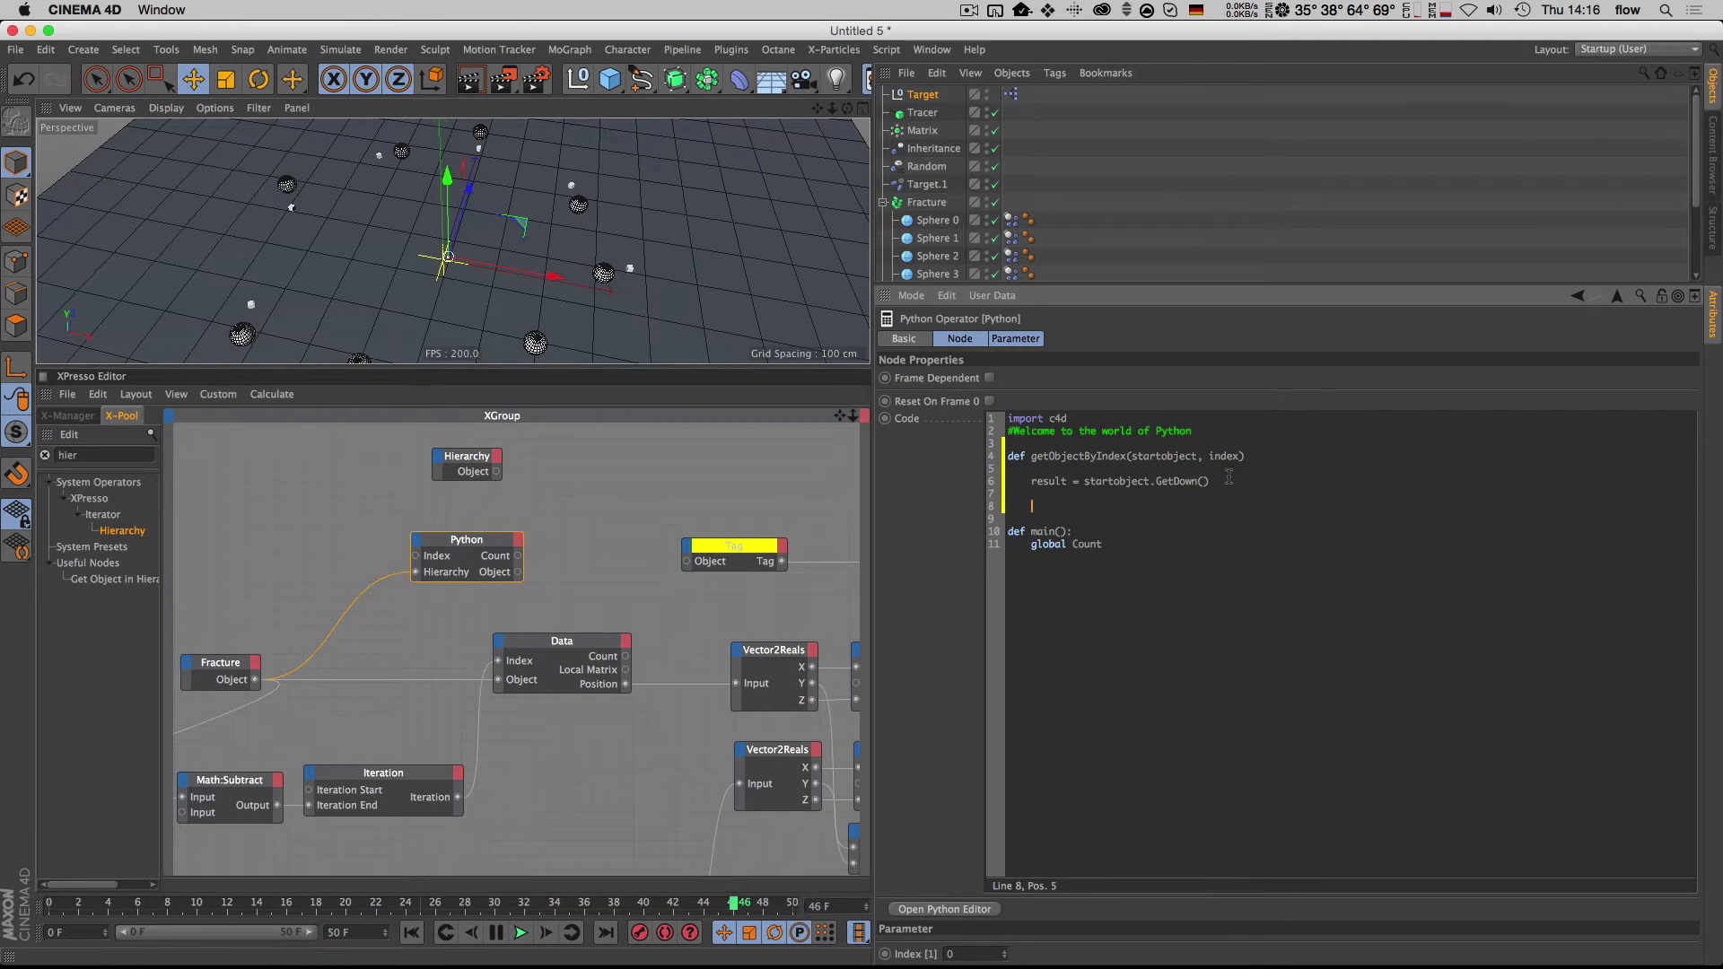
text(for i )
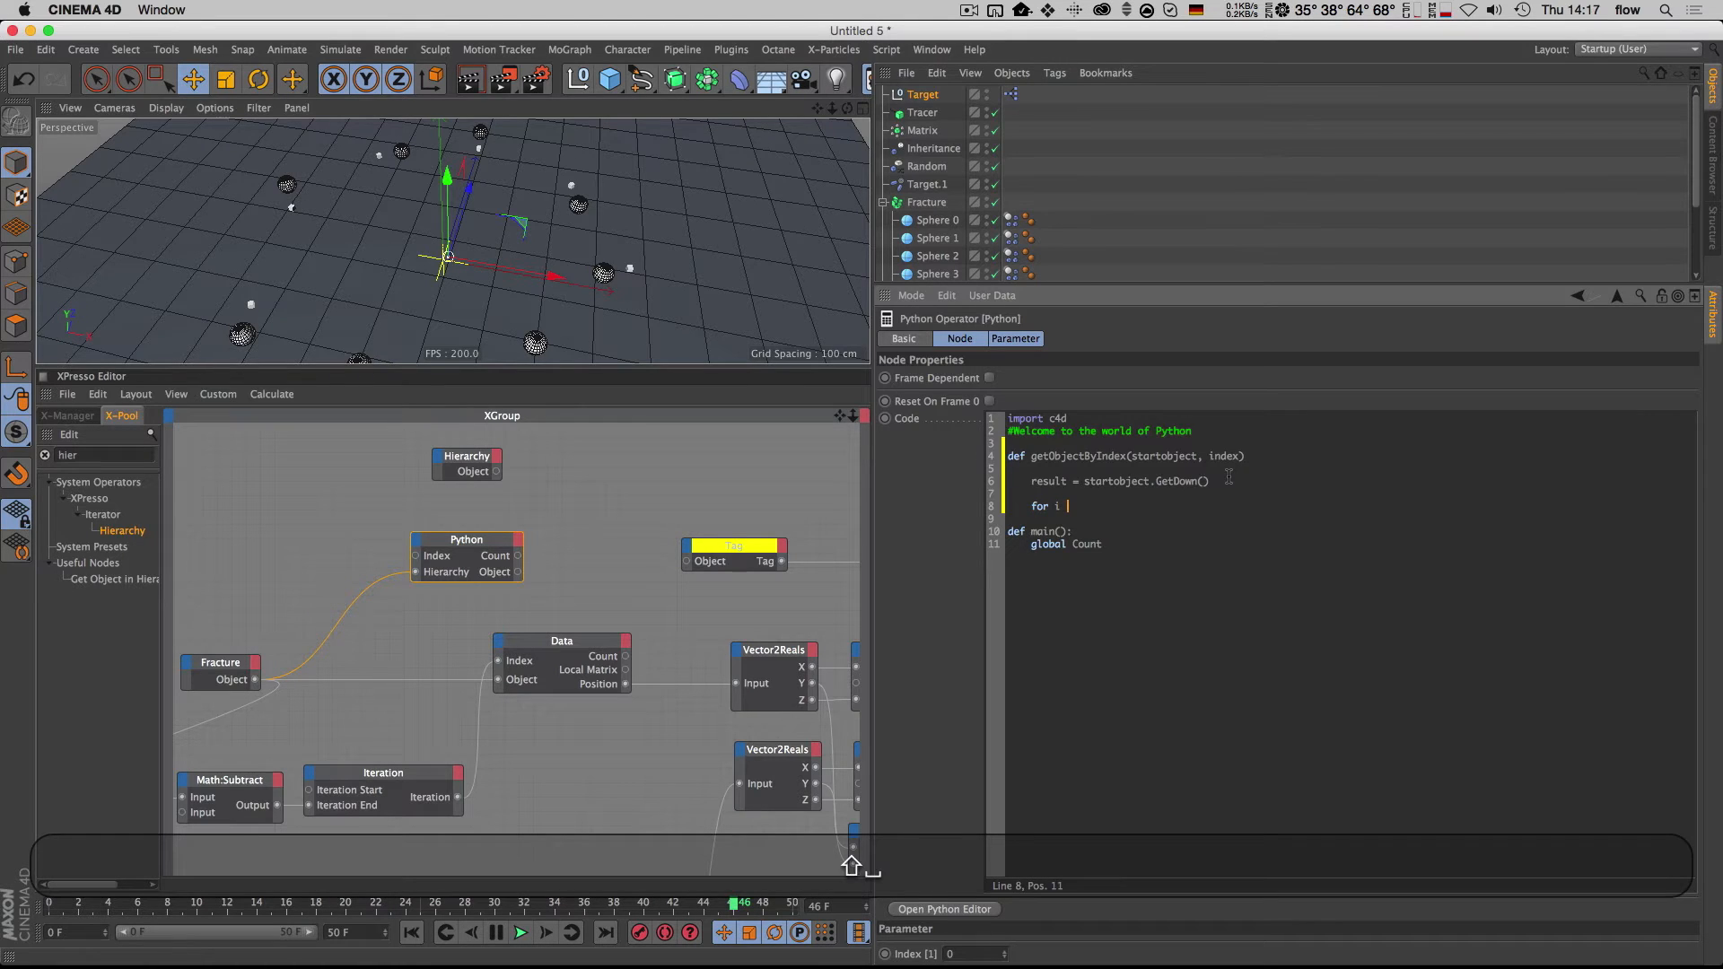
text(in range(0,index)
key(Right)
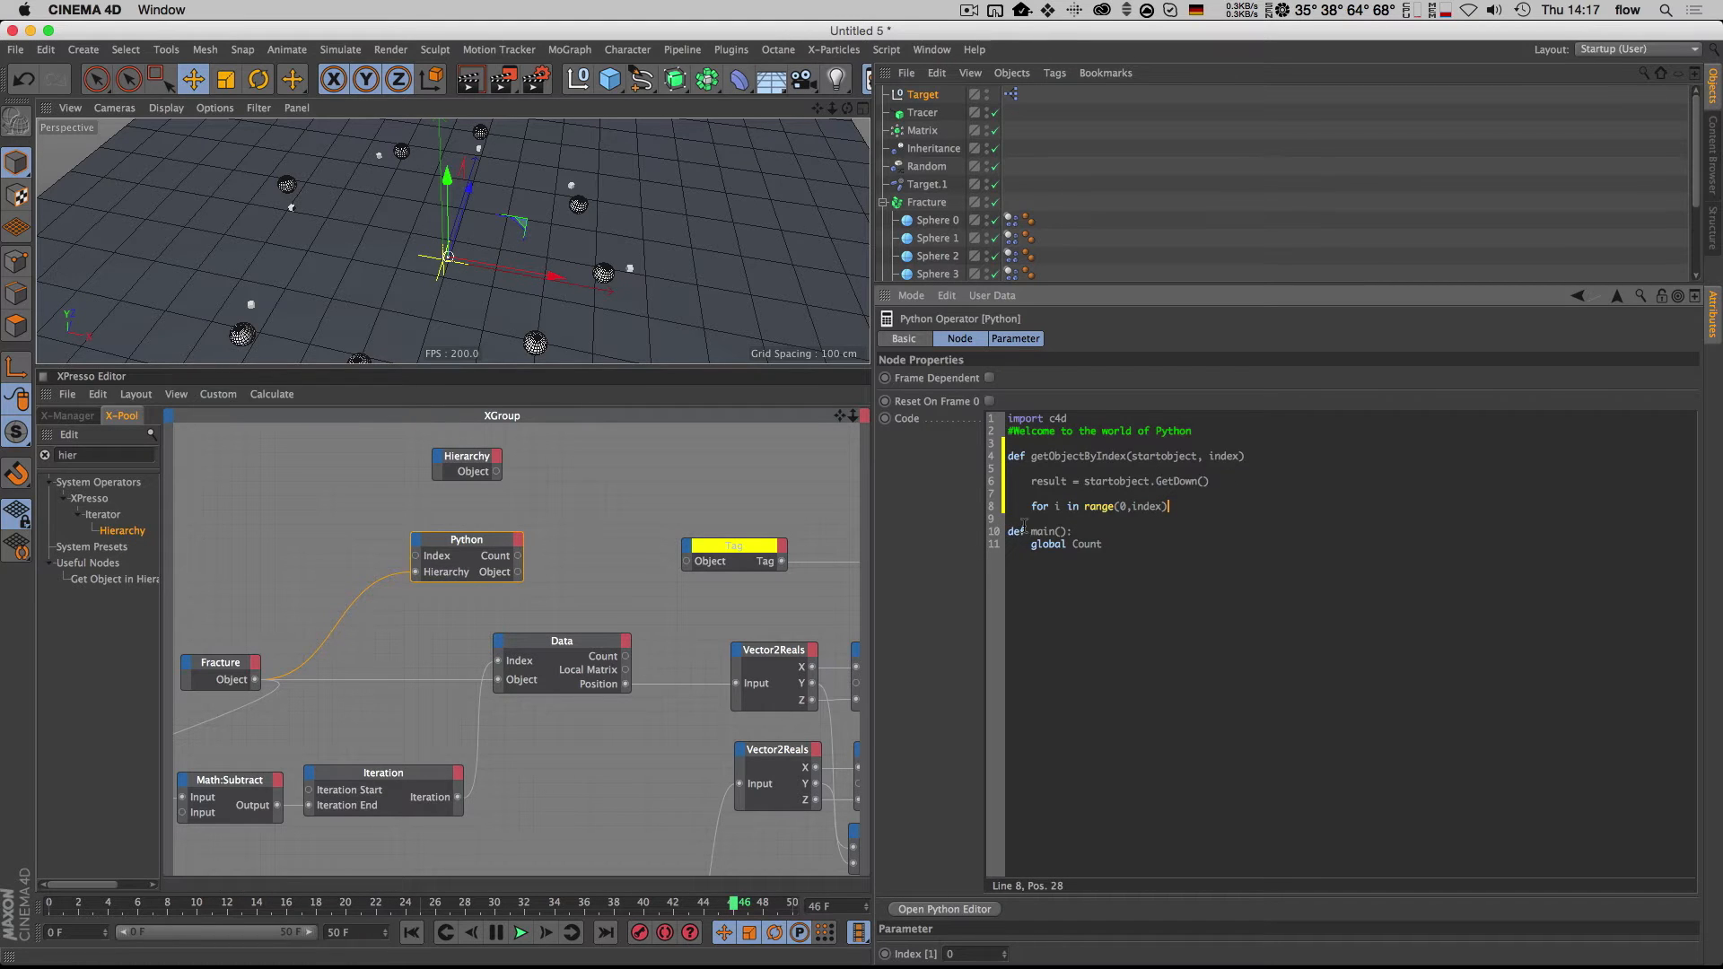
key(Return)
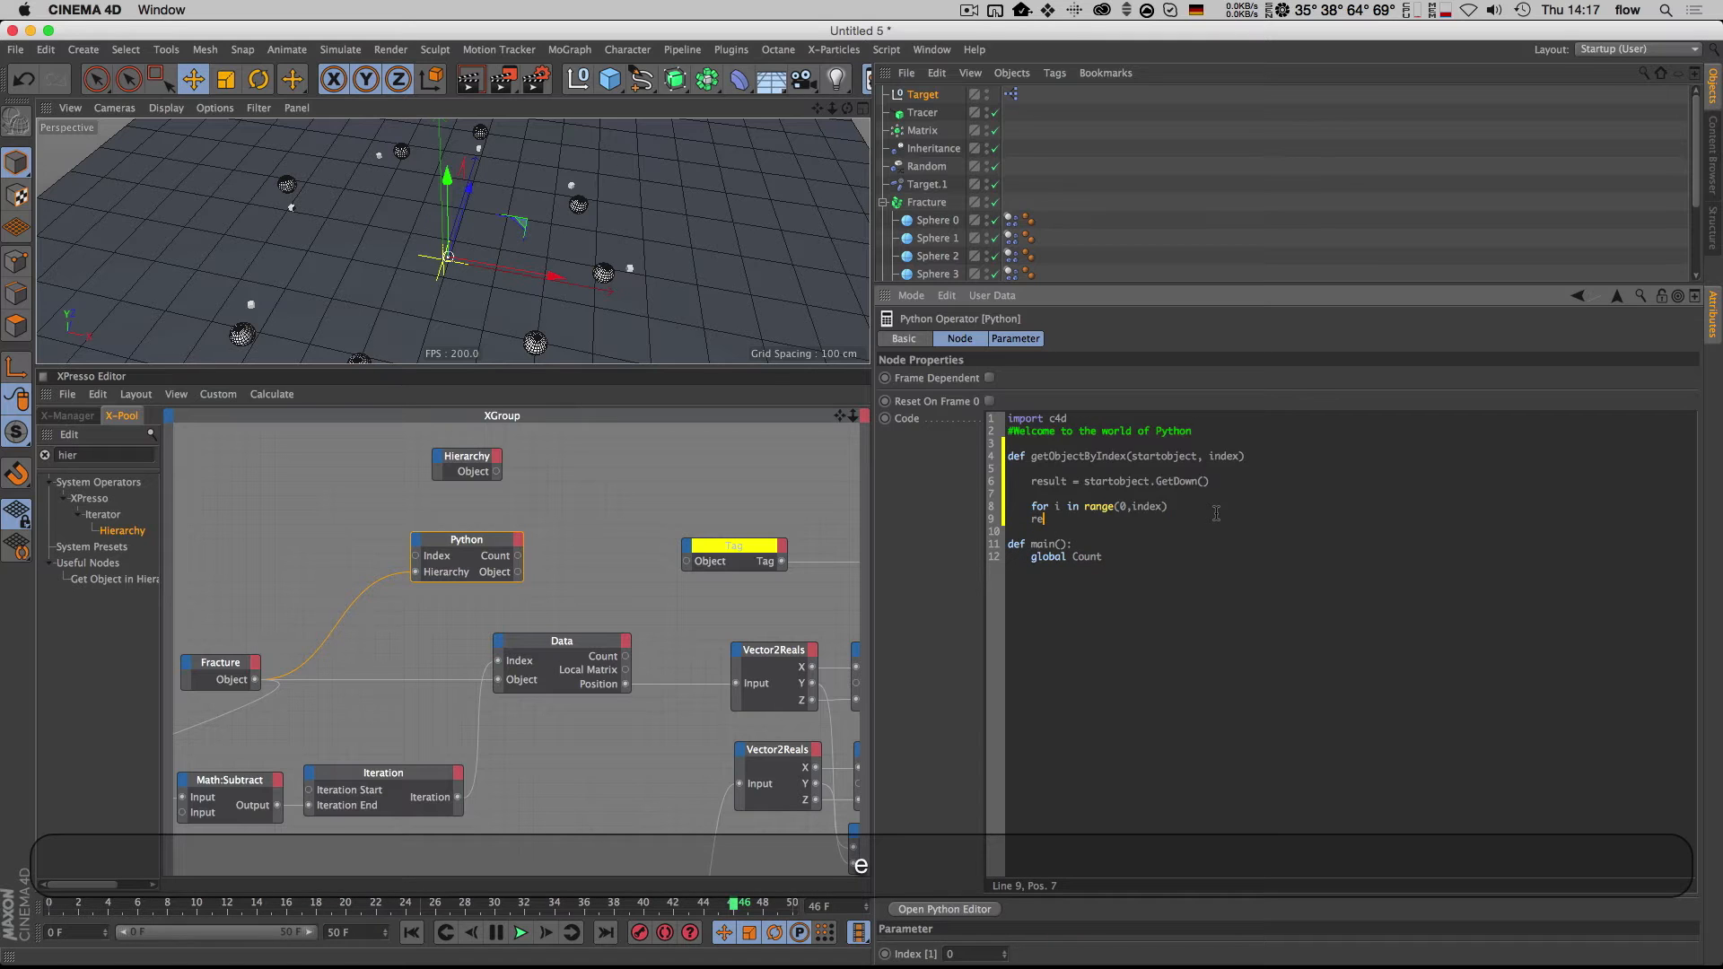
Step: Write result = result.GetNext() as the indented body of the for loop
key(Tab)
text(result = )
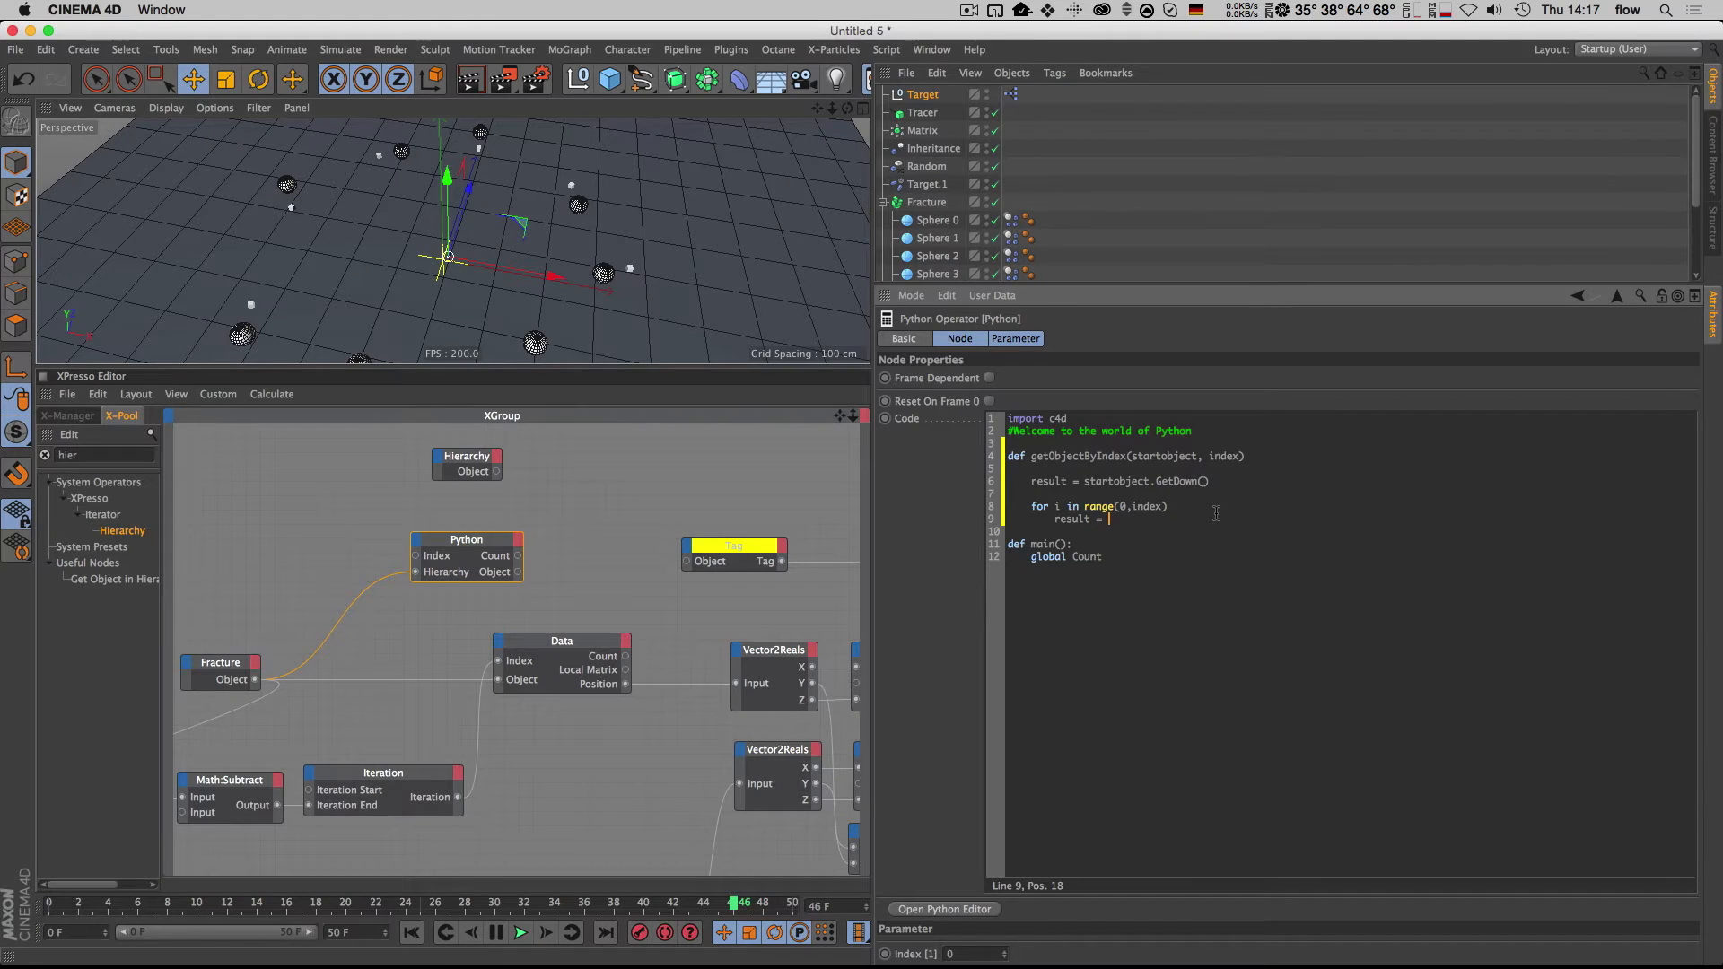
text(result.get)
key(BackSpace)
key(BackSpace)
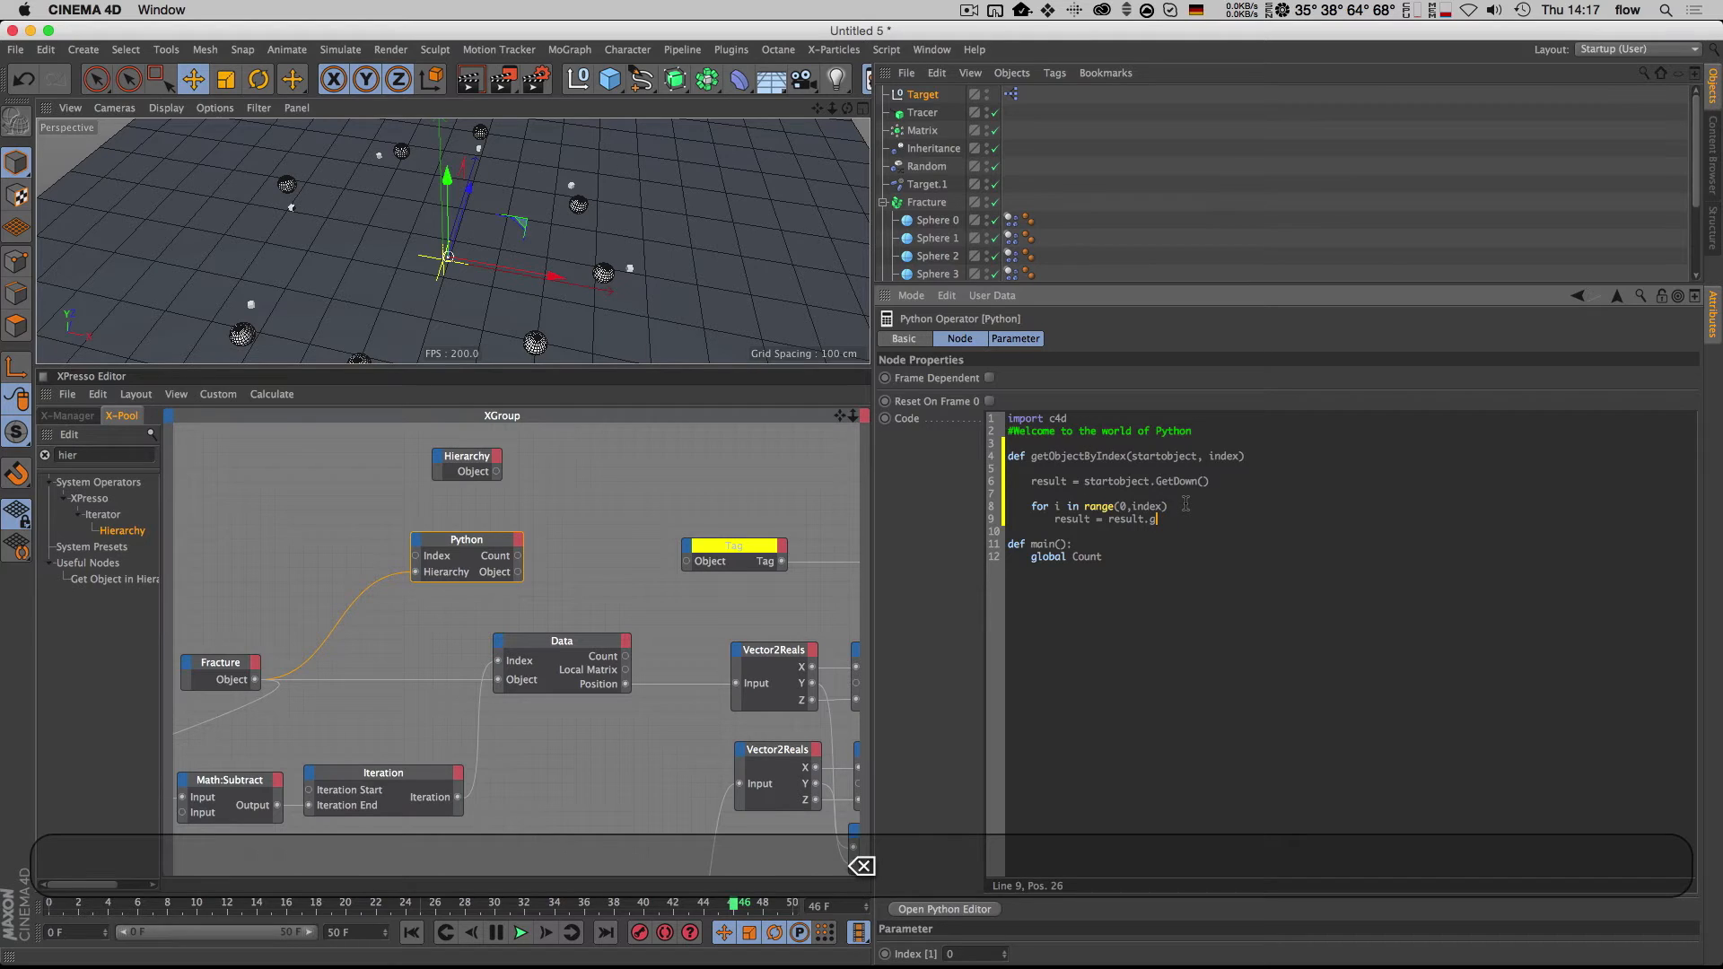
text(Get)
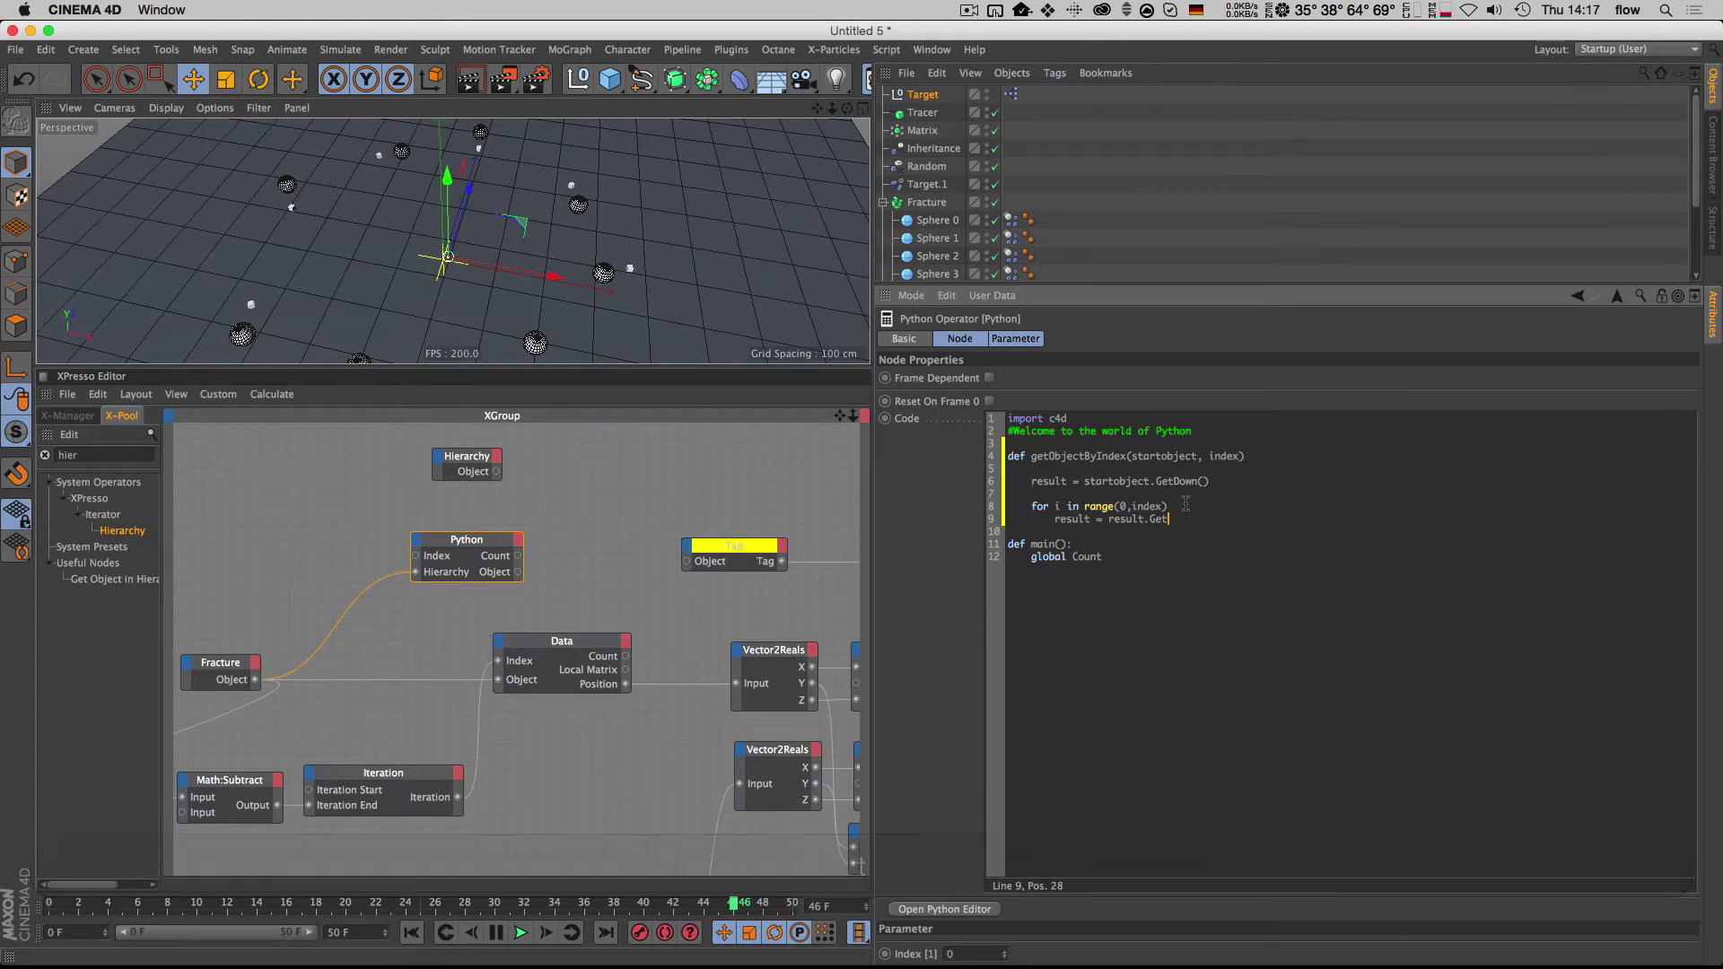
key(shift)
text(Next())
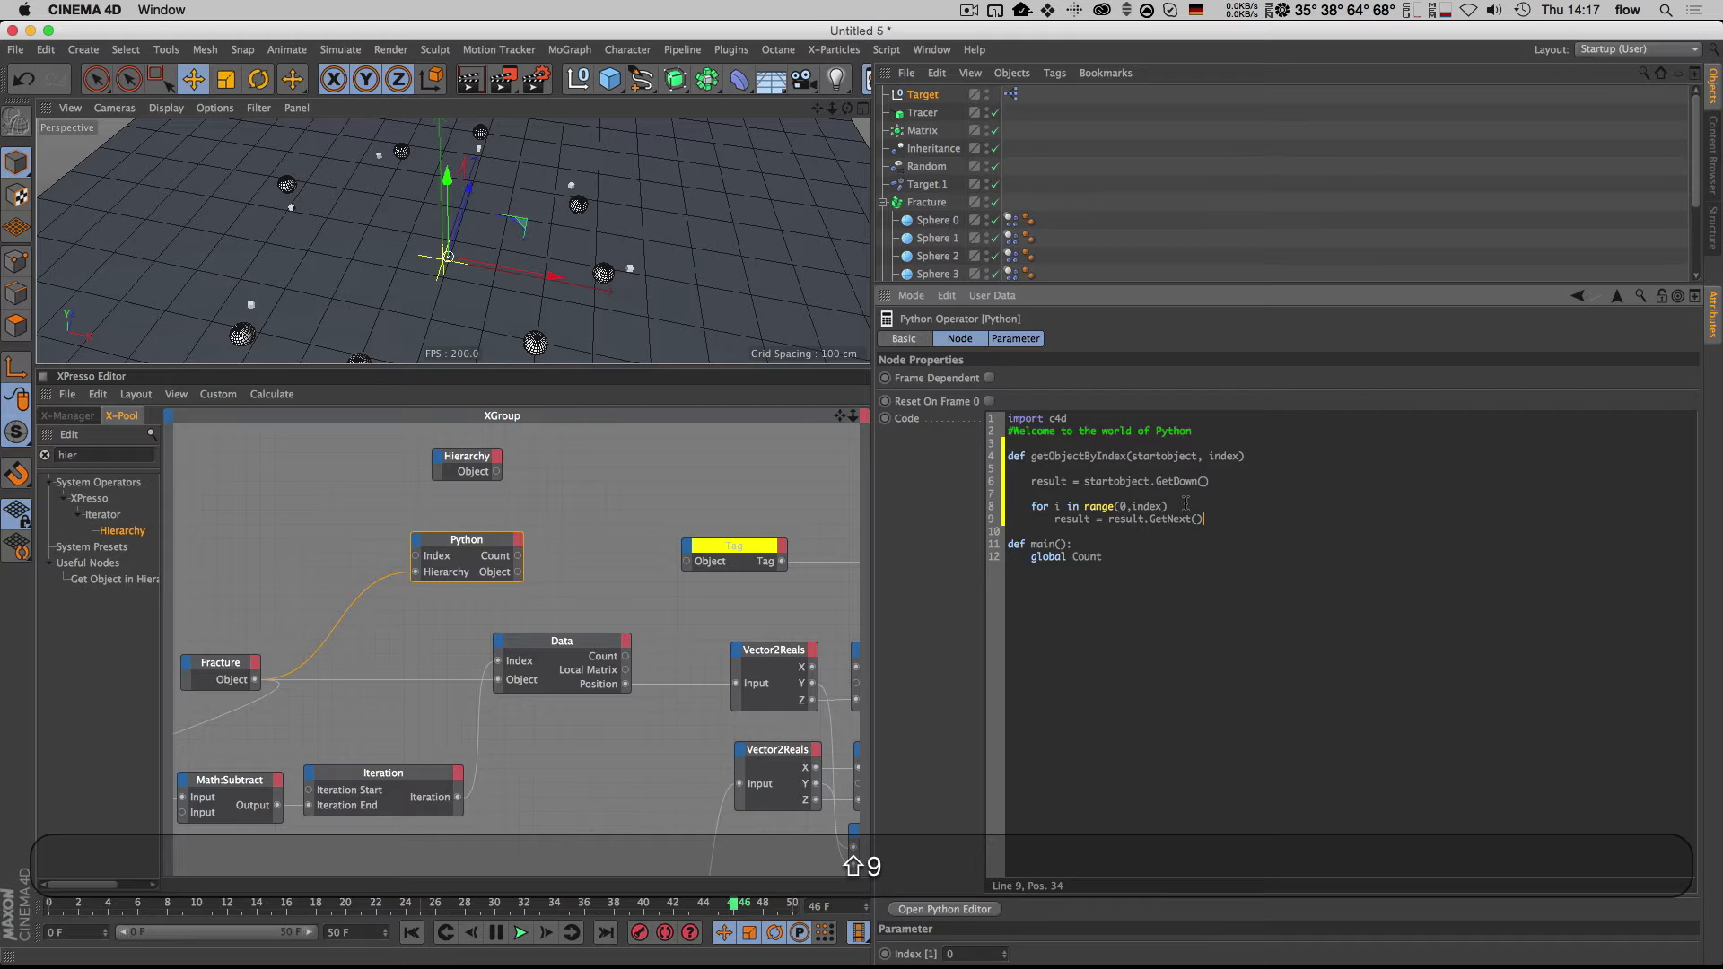
key(Right)
click(1140, 507)
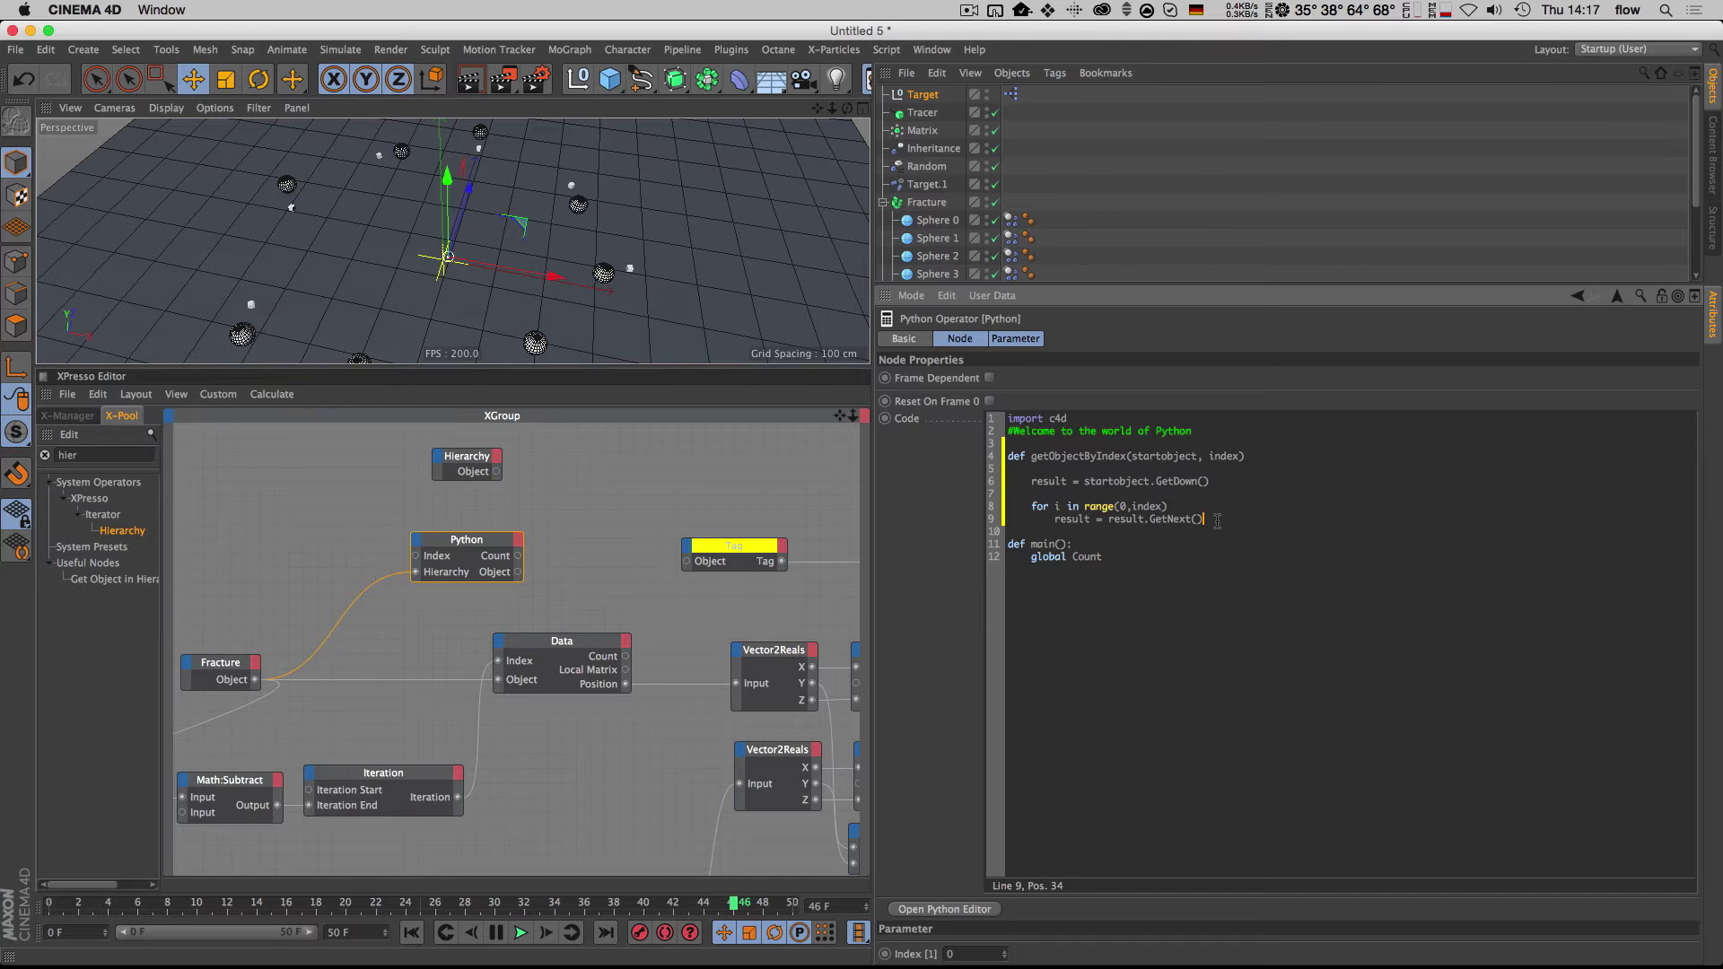
key(Return)
key(Return)
text(if)
key(BackSpace)
key(BackSpace)
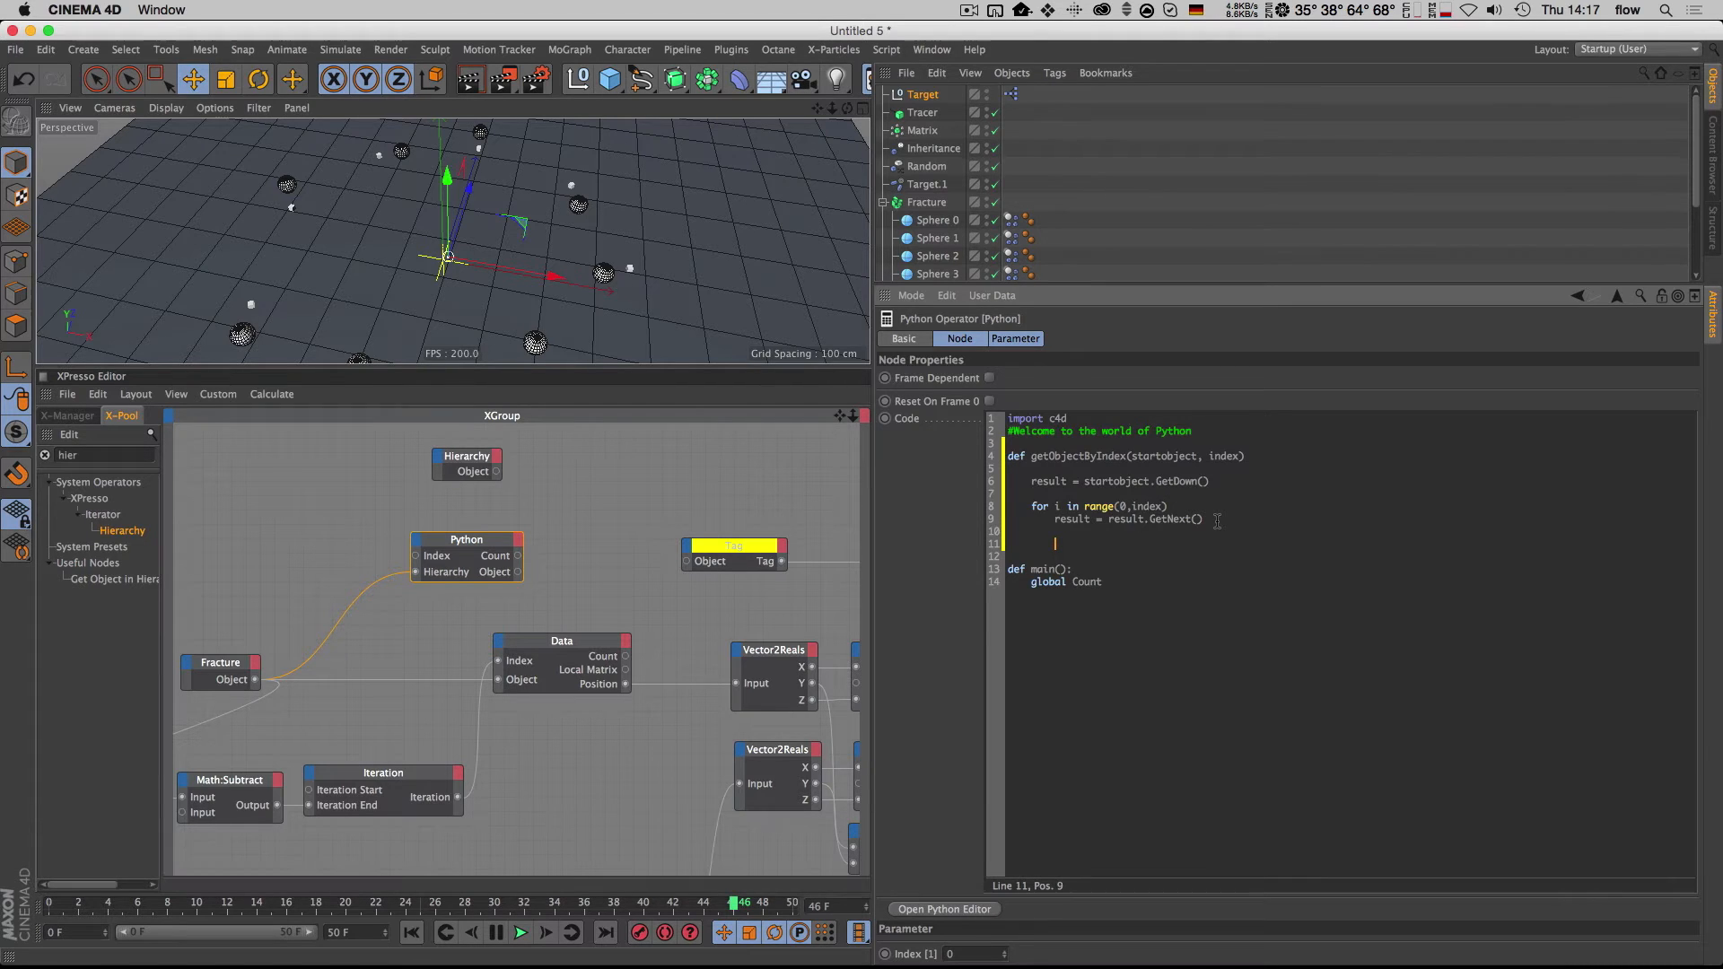
key(BackSpace)
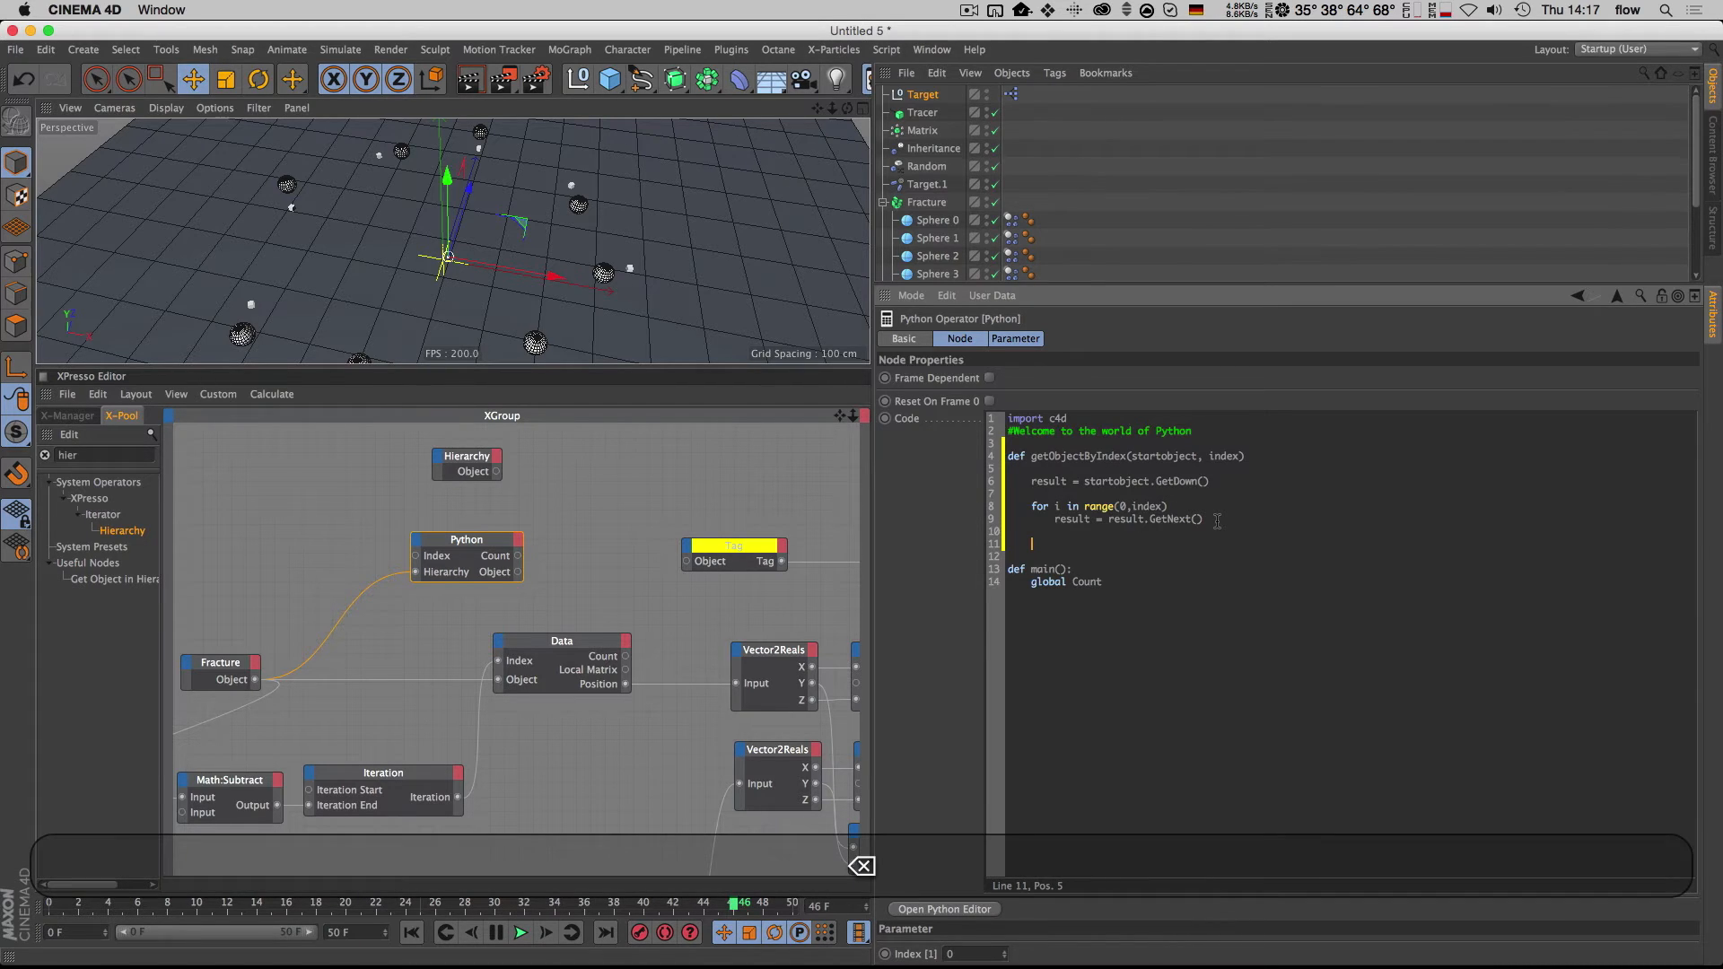
text(if result = =None)
key(shift+Up)
key(BackSpace)
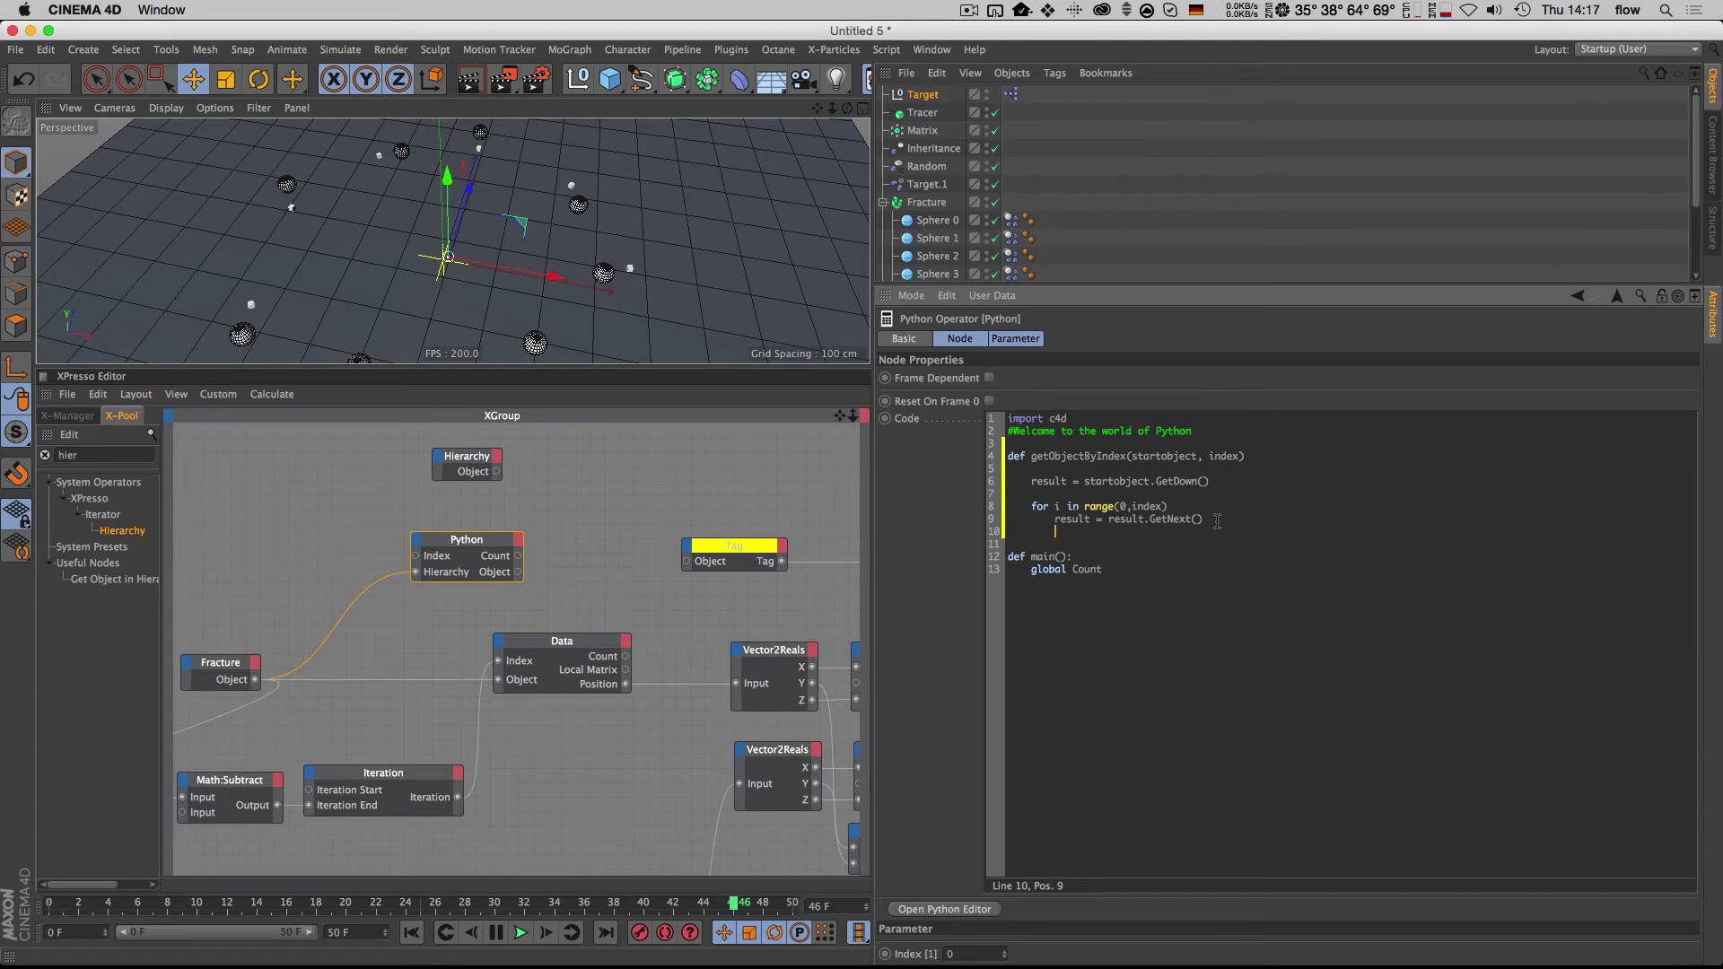
Step: End getObjectByIndex with the line return result, indented at function level below the loop
key(Return)
key(BackSpace)
text(return result)
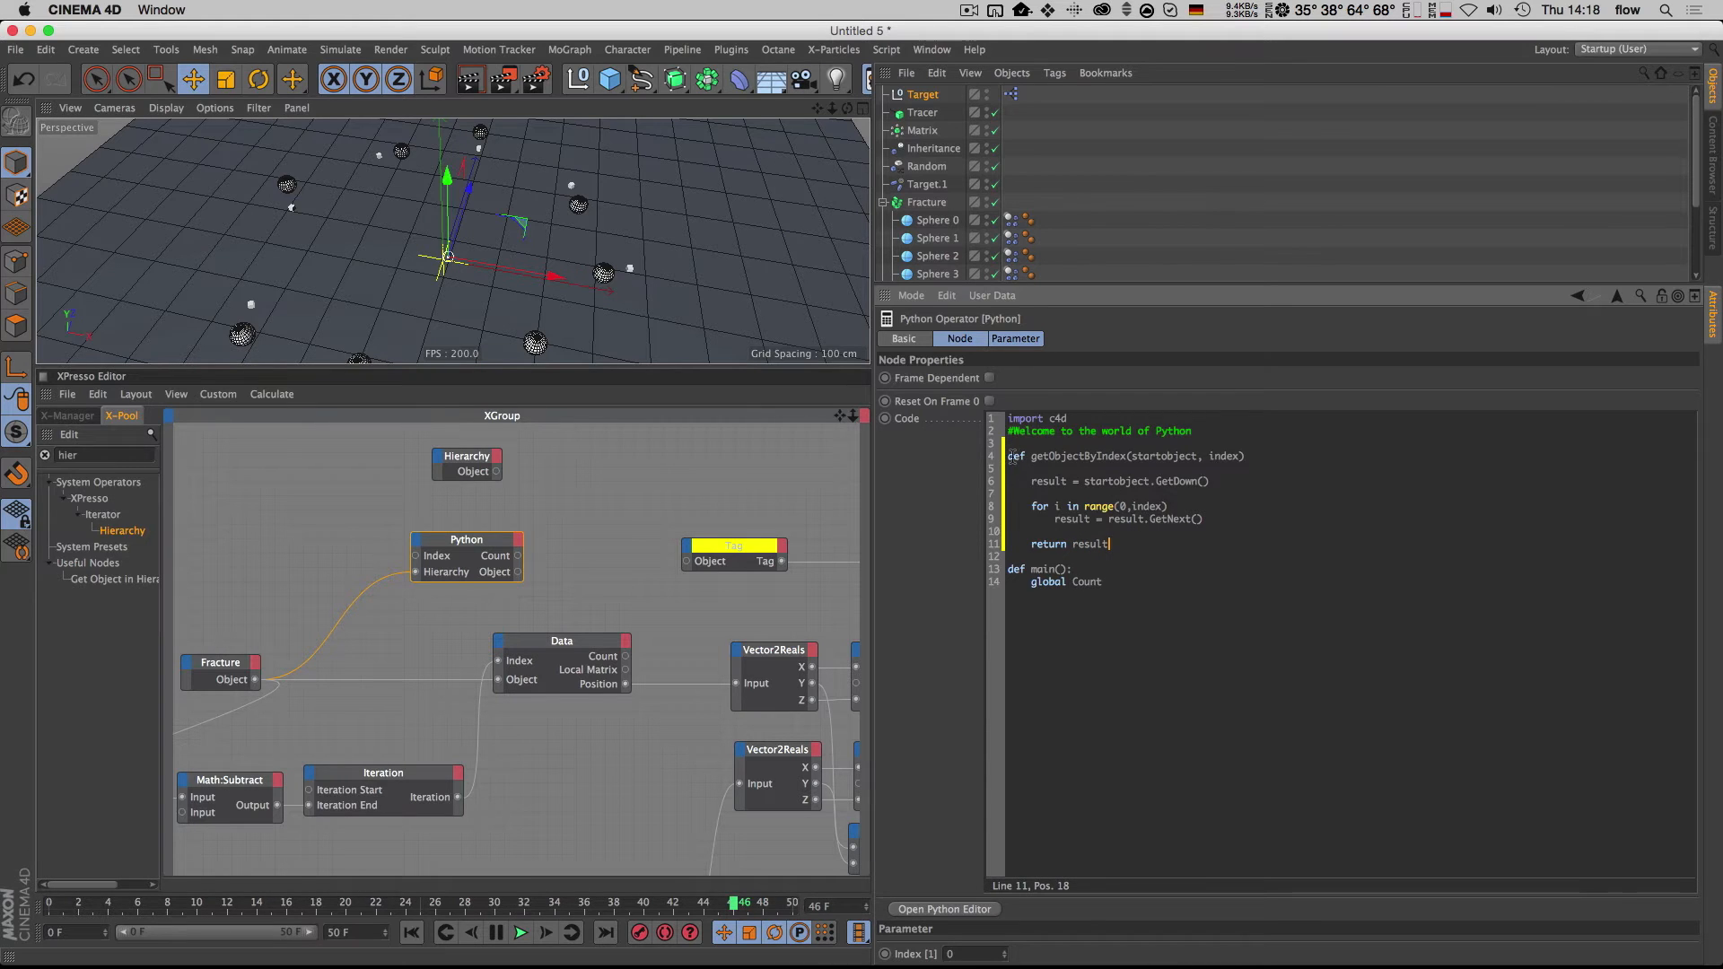
click(1091, 506)
click(1148, 519)
drag(1152, 520, 1194, 518)
click(1194, 518)
click(1128, 544)
Step: Extend the global declaration in main() so it reads global Count, Object
click(1170, 585)
text(, )
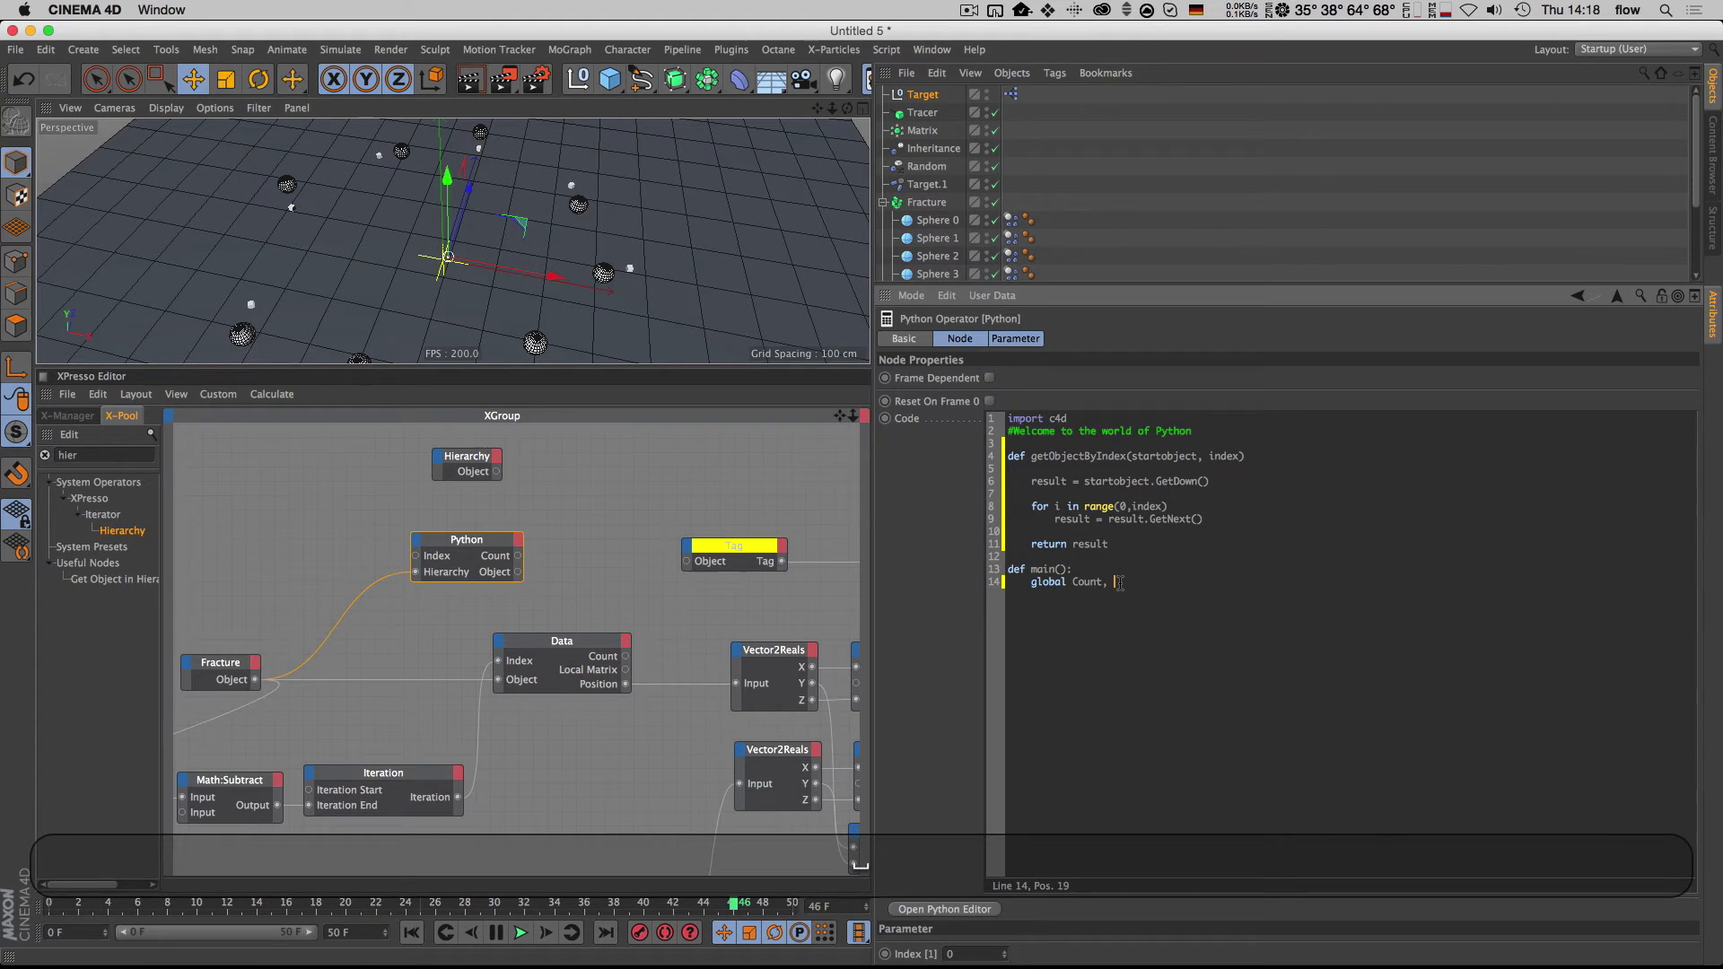
text(Object)
Step: Below the global declaration in main(), add the line Count = len(Hierarchy.GetChildren())
key(Return)
key(Return)
text(C)
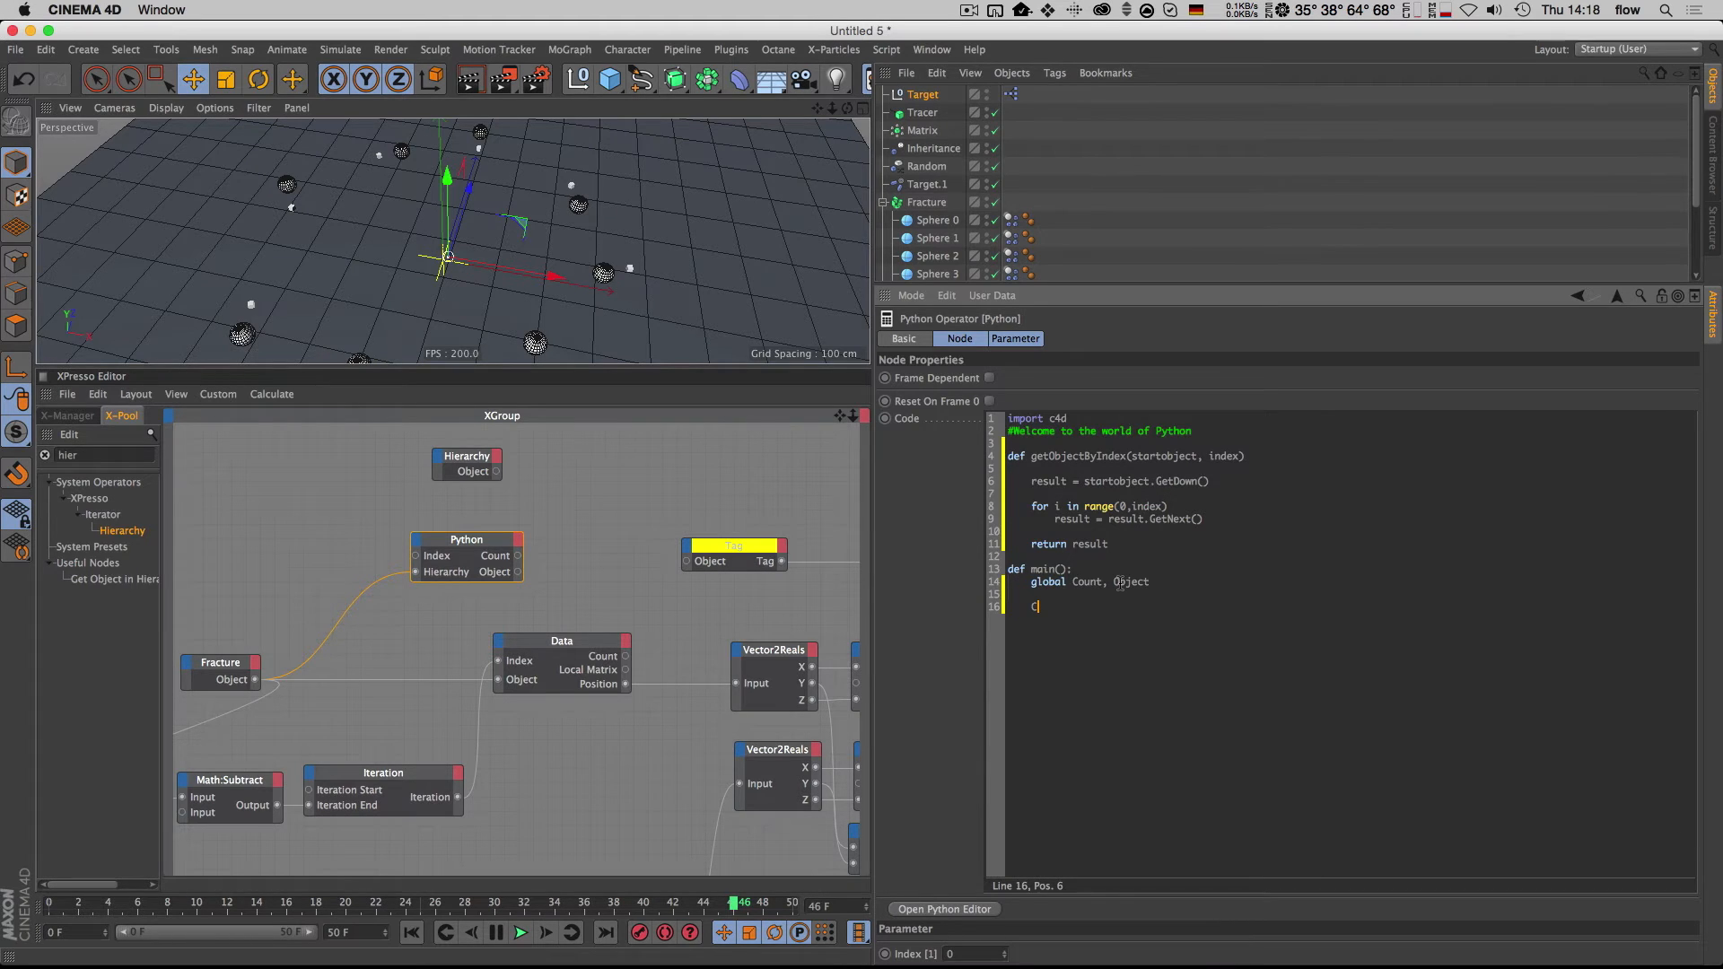
text(ount)
text( = )
text(len()
text(Hierarch)
text(y,G)
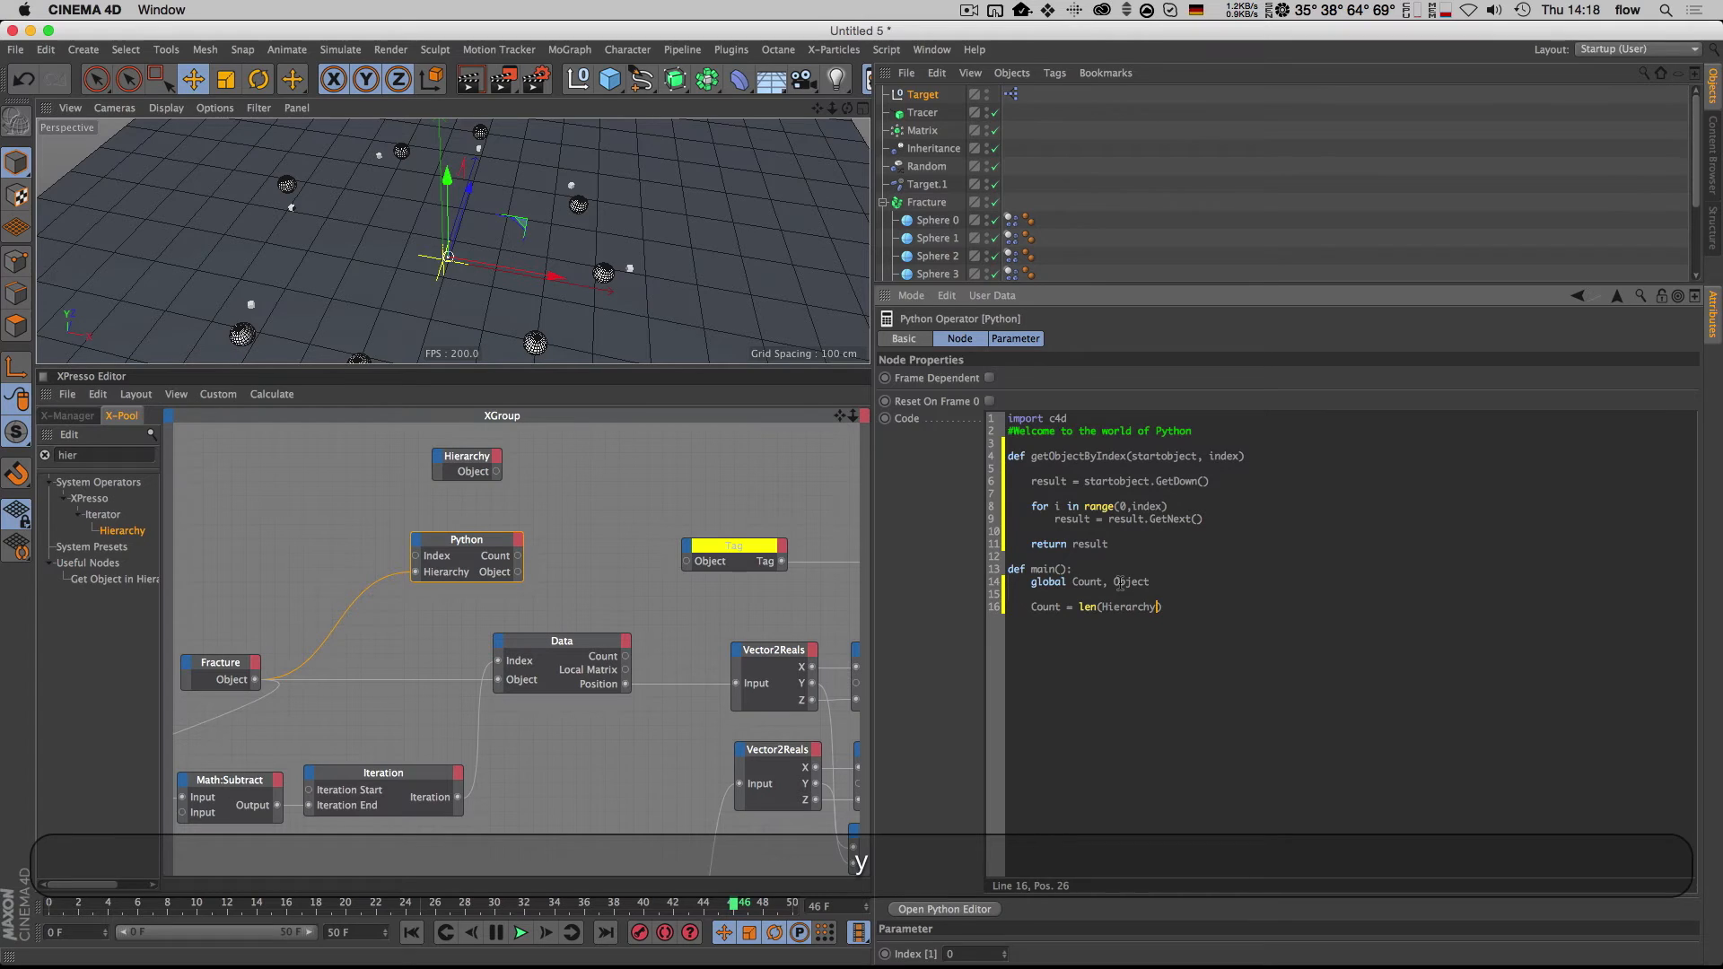
text(etChir)
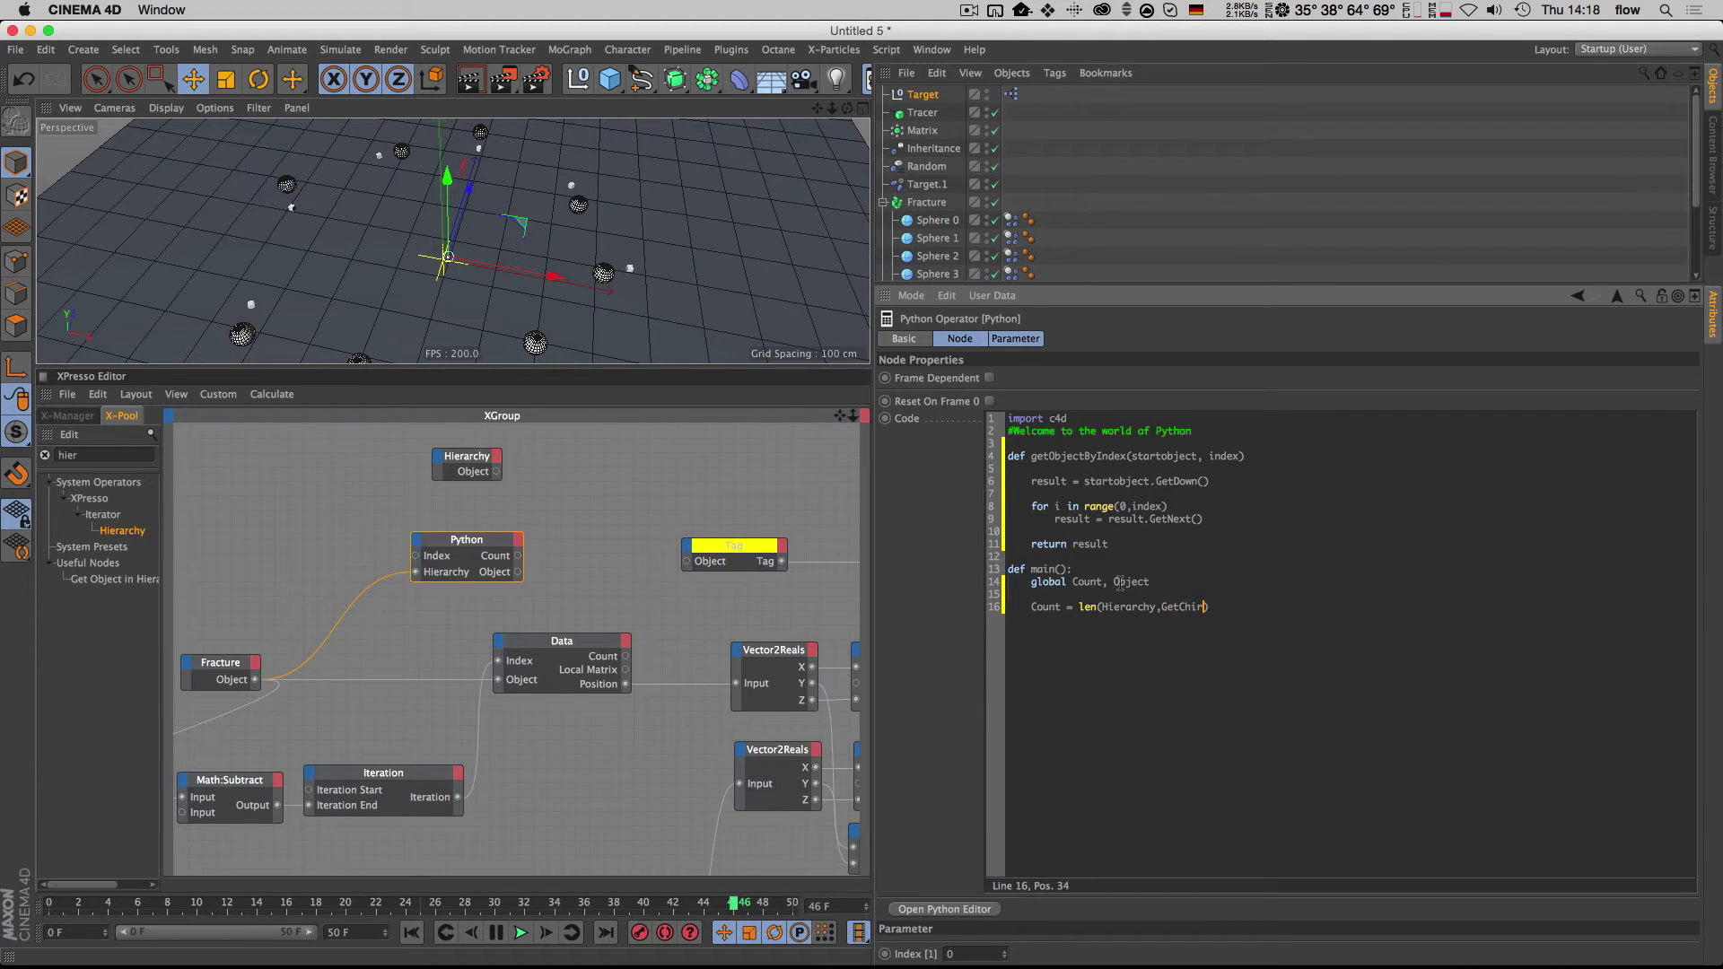
key(BackSpace)
key(BackSpace)
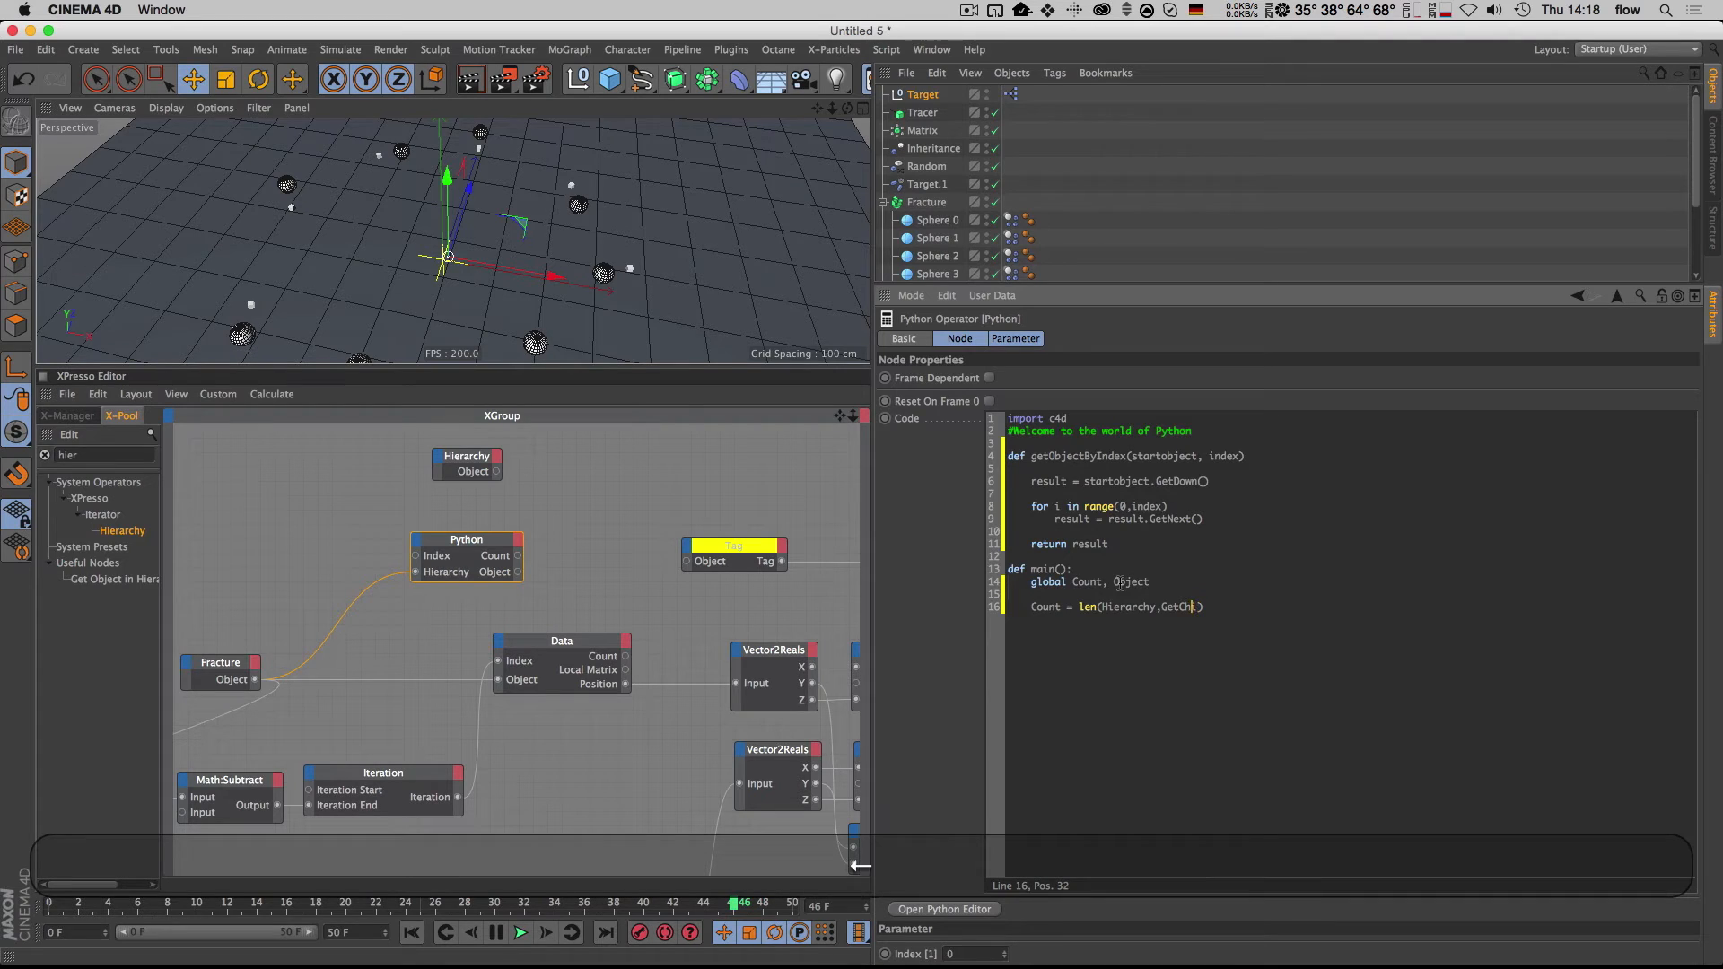
key(Left)
key(Left)
key(shift+Left)
text(.)
key(super+Right)
text(ldren()
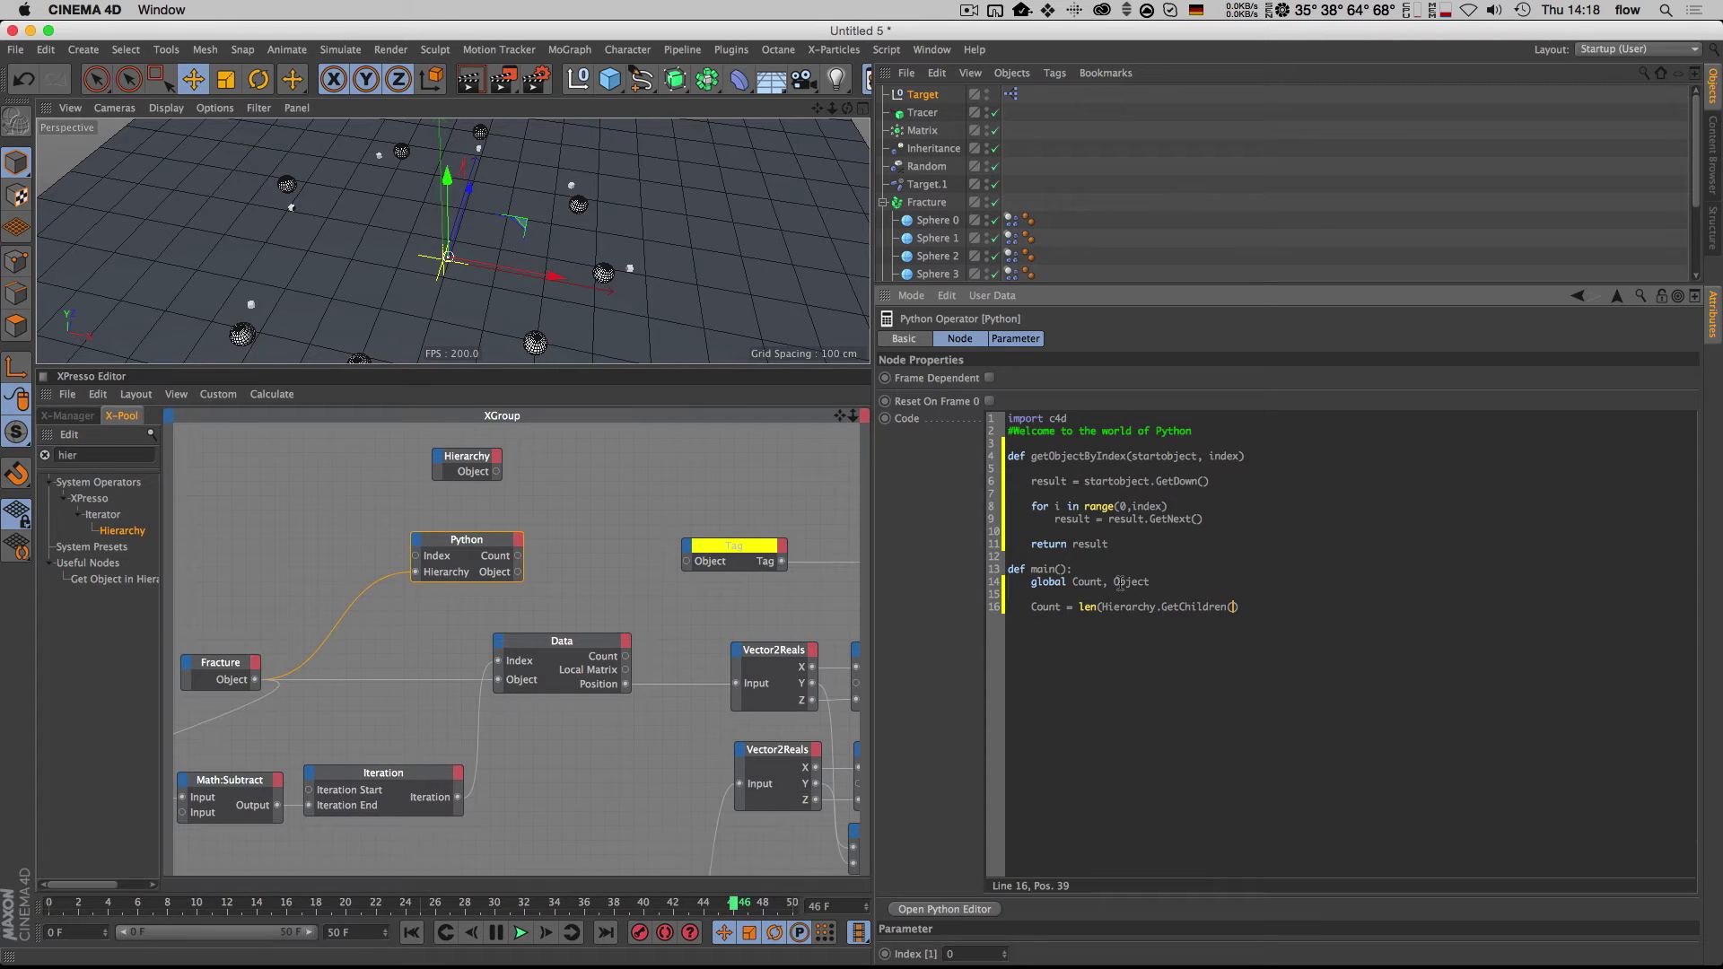
key(Right)
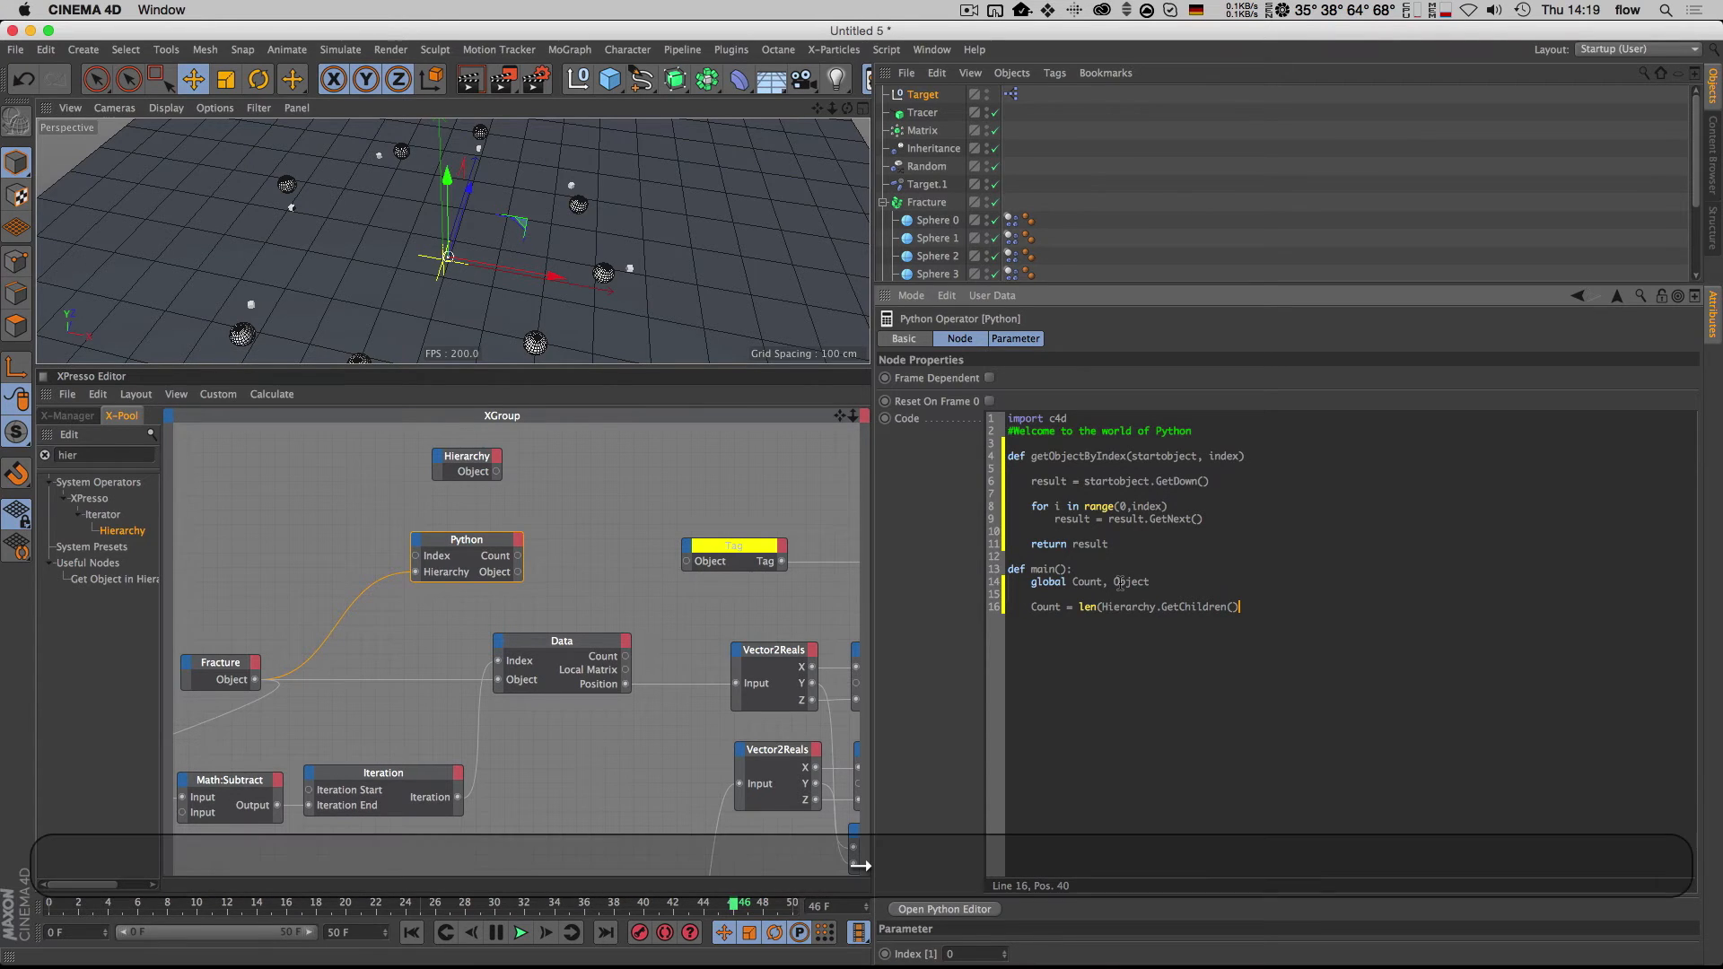
text())
click(1030, 608)
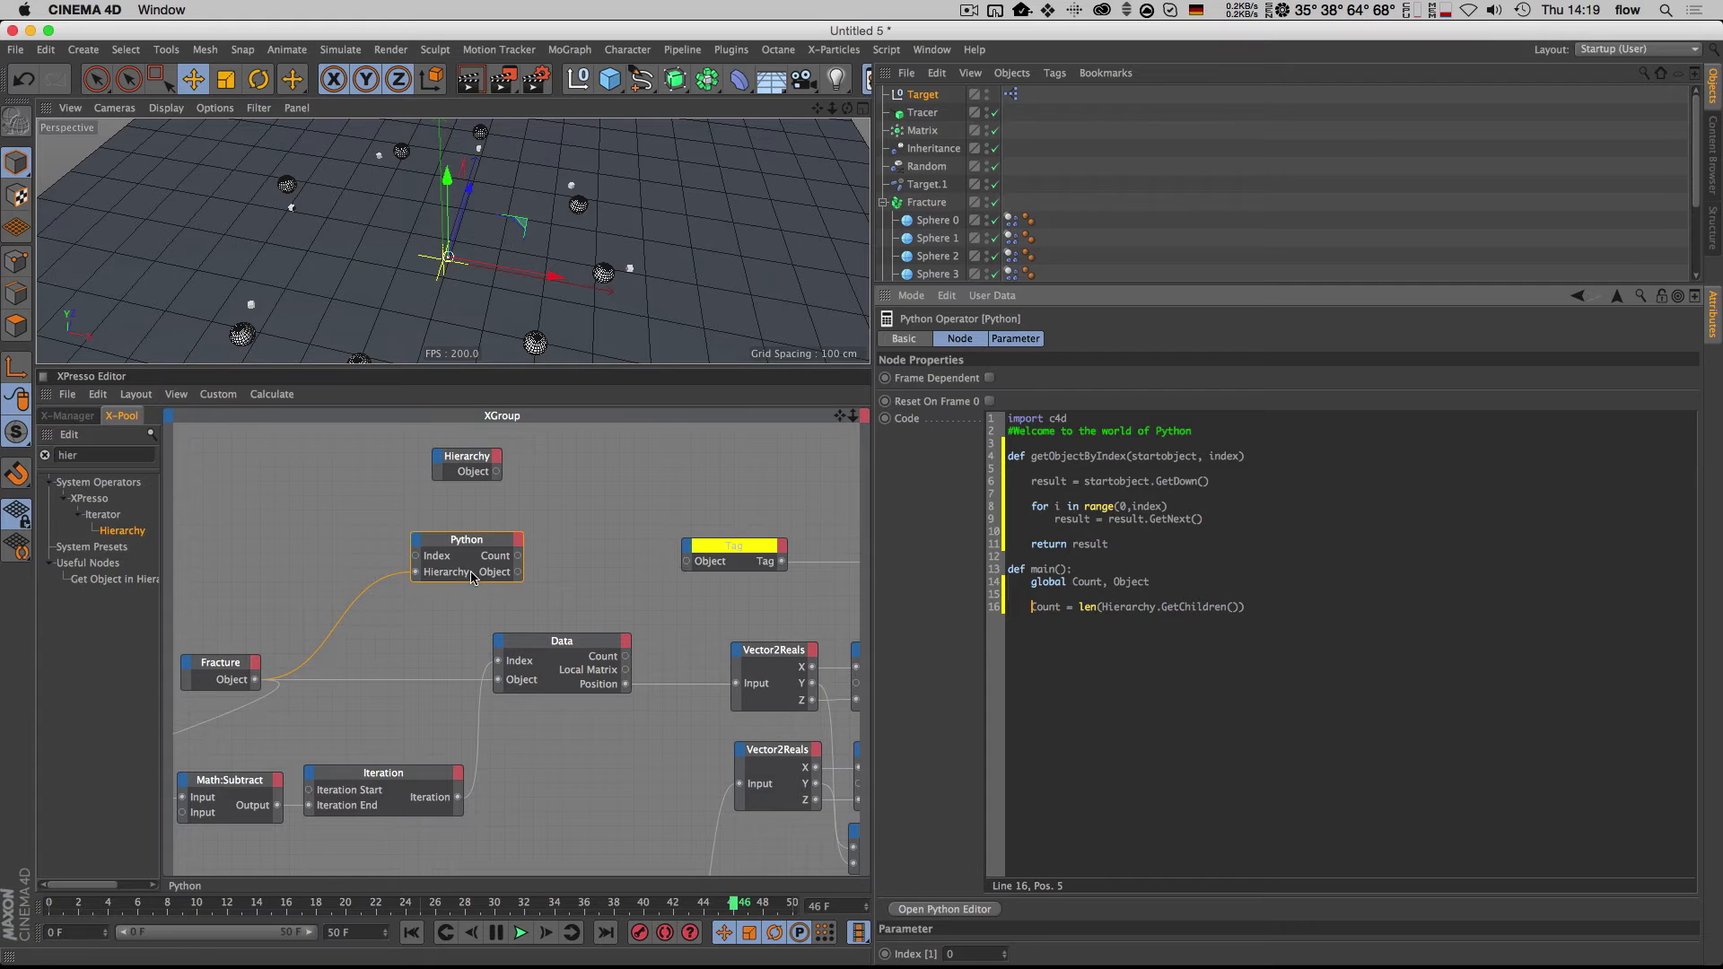
Step: Add a Count output port to the Hierarchy node
click(497, 456)
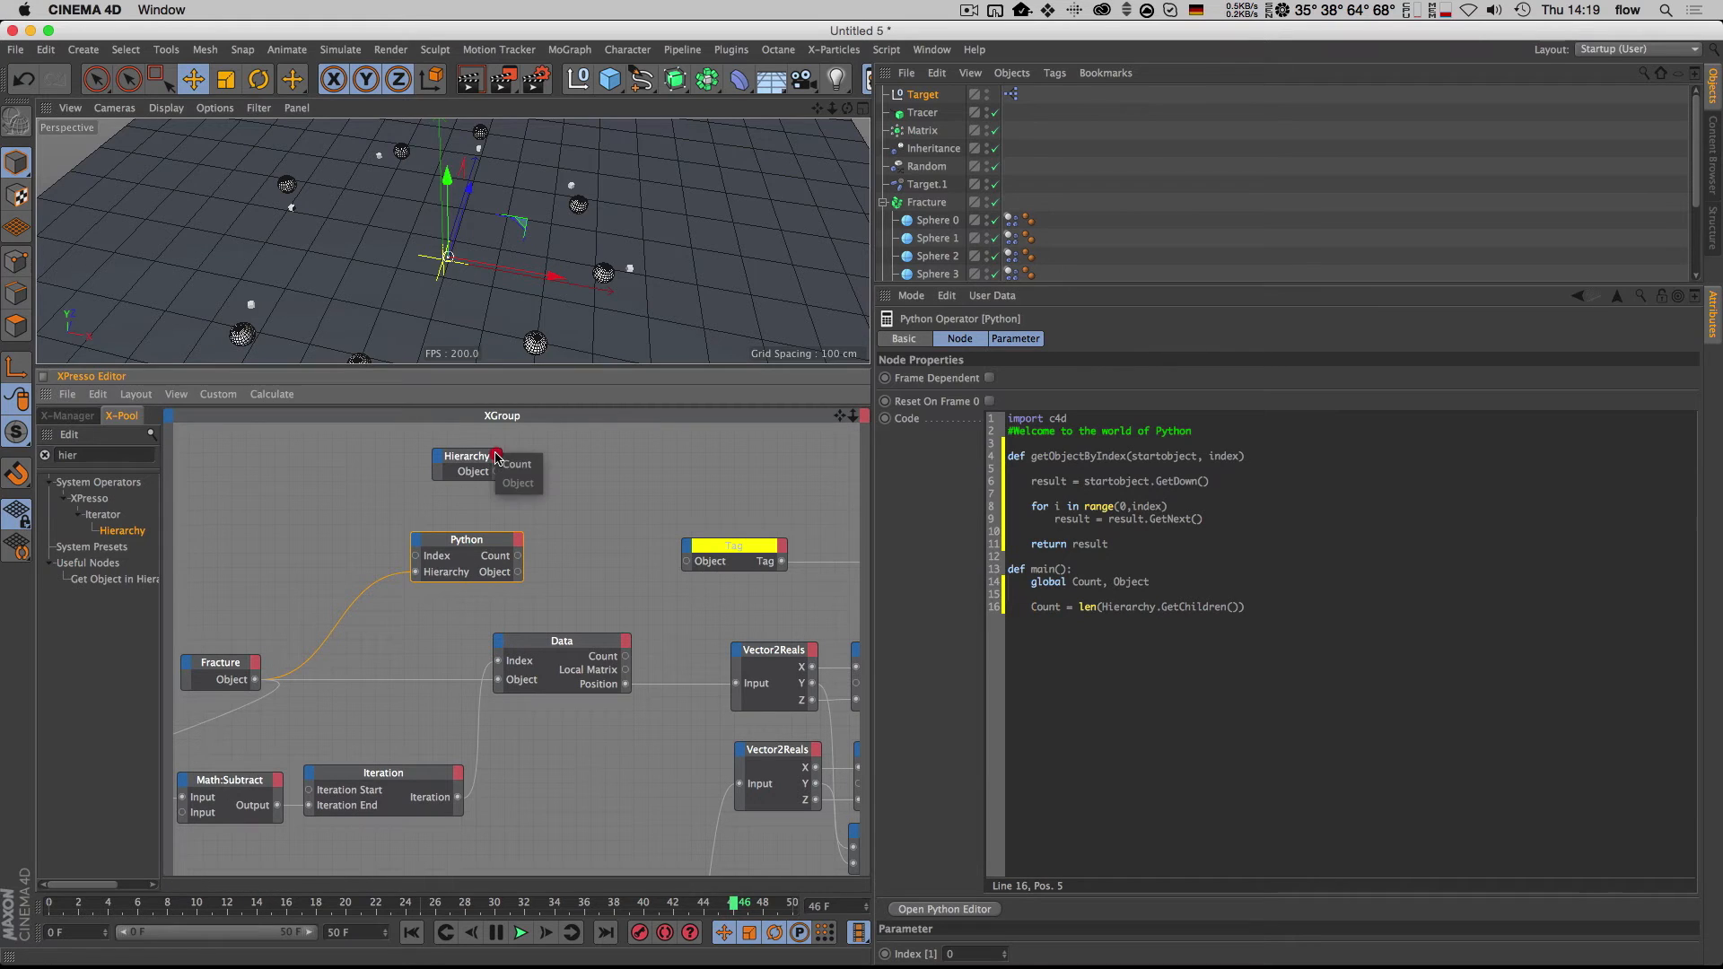
click(516, 464)
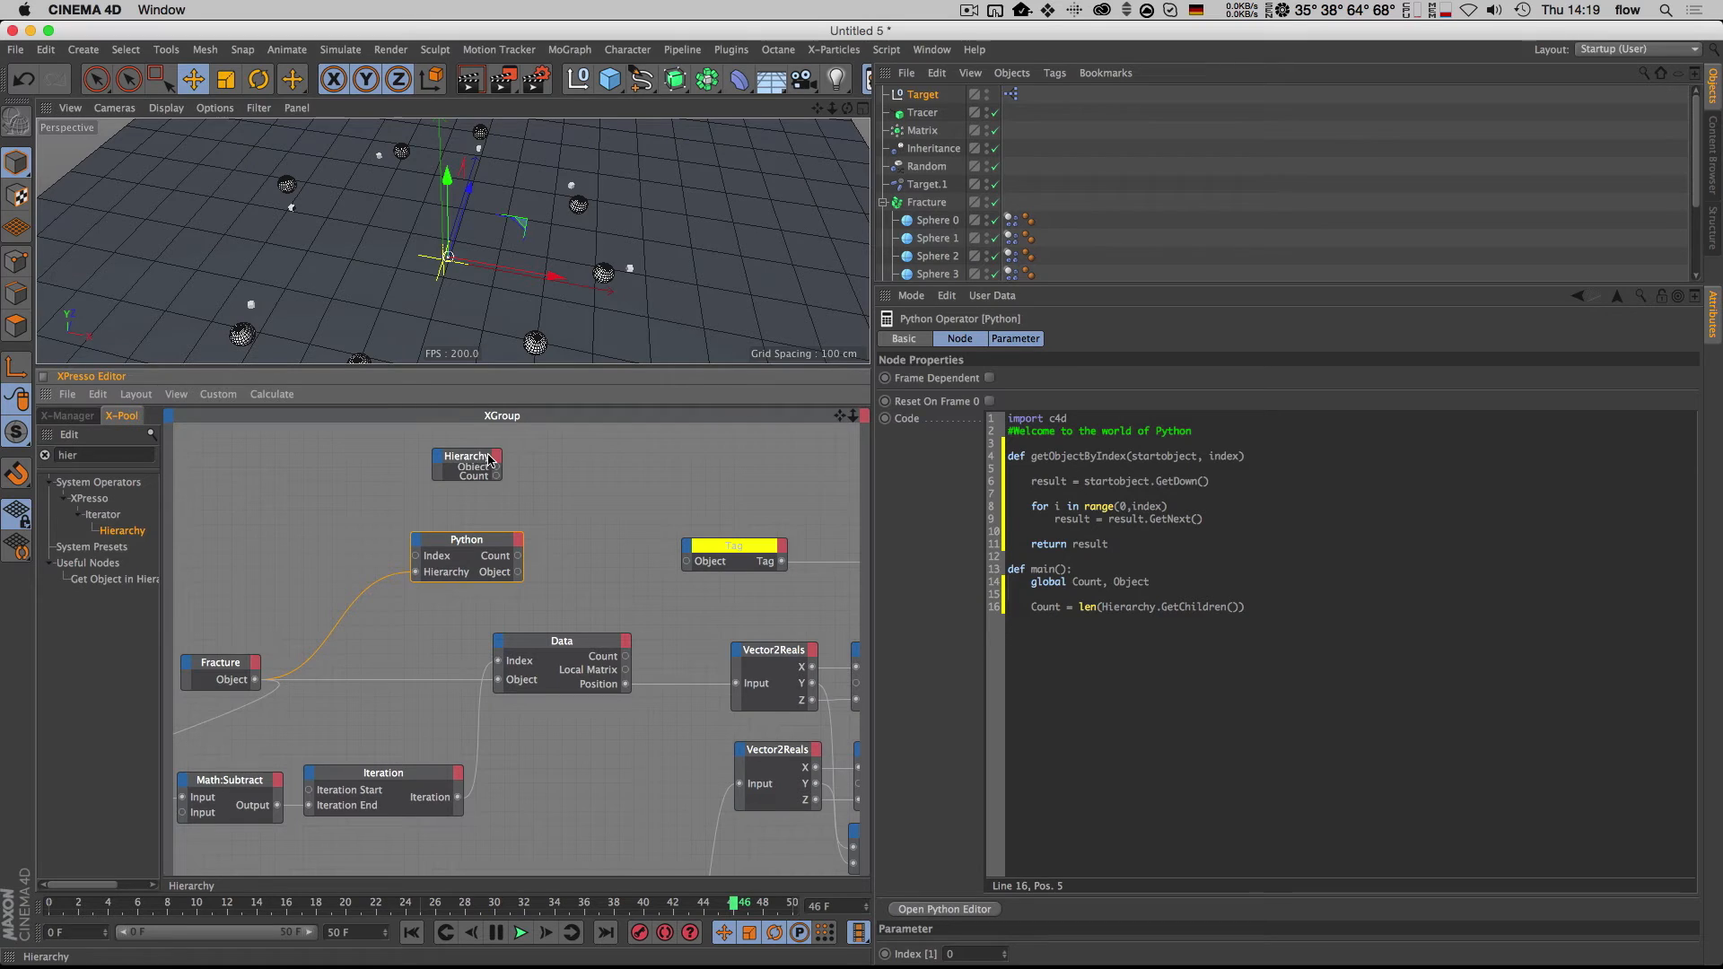
Step: Below the Count line in main(), add the condition if Index < Count:
click(1265, 607)
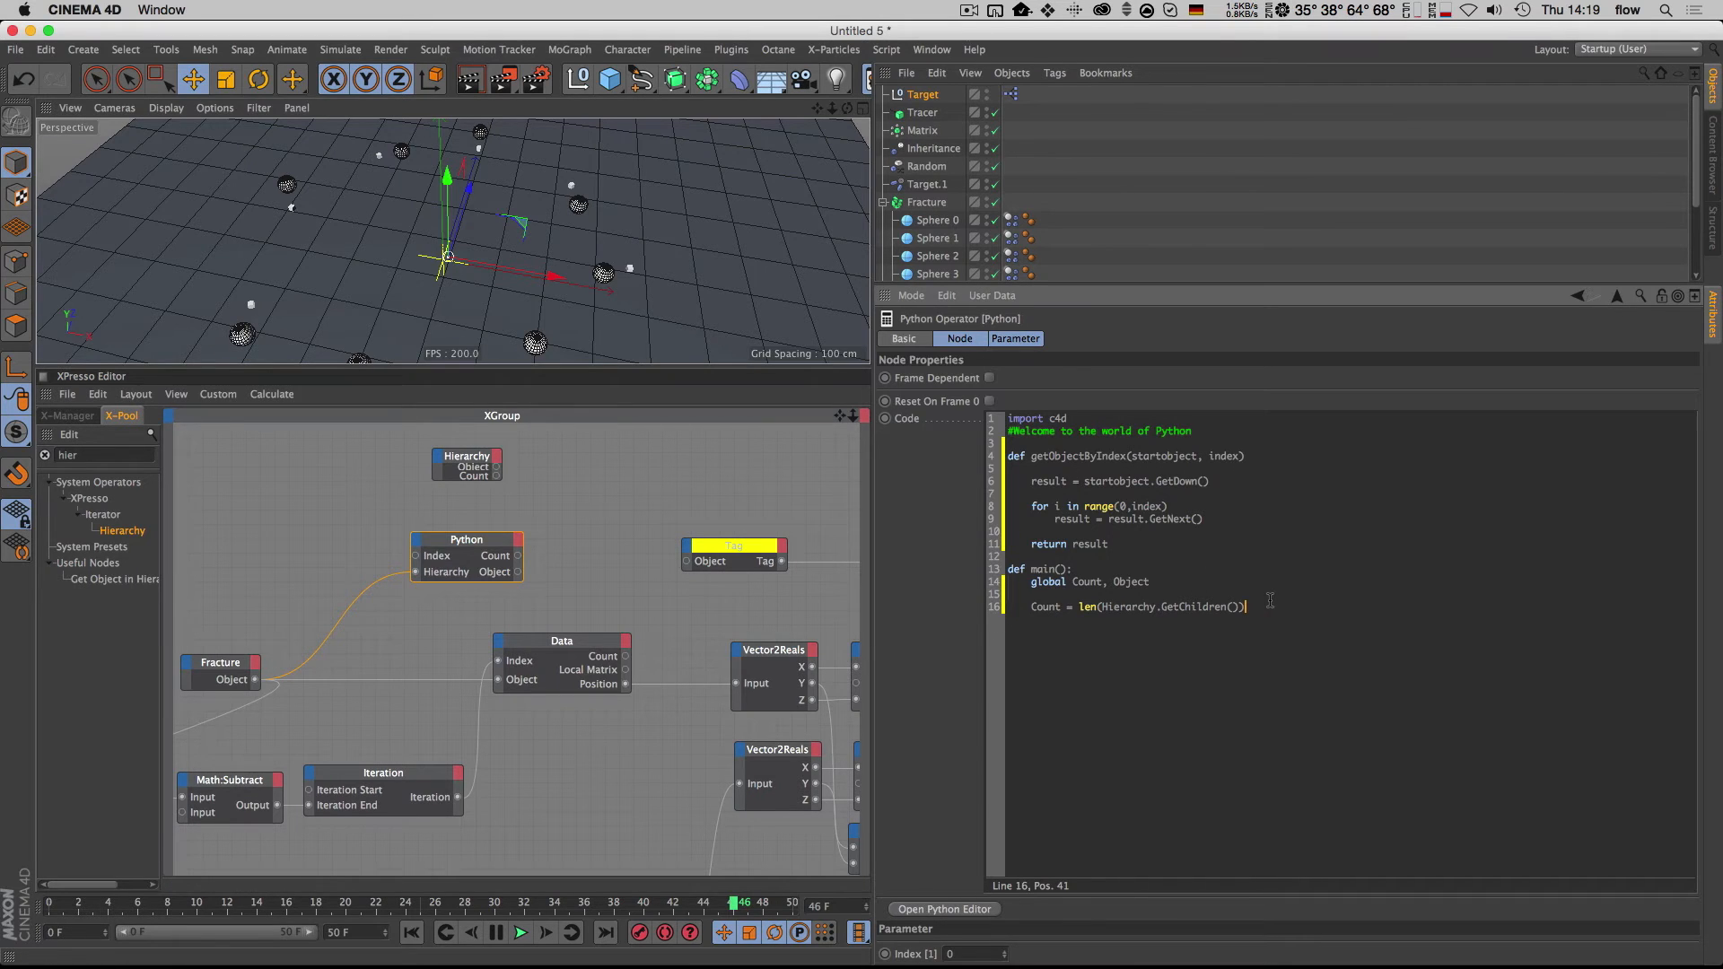
key(Return)
key(Return)
text(if index)
key(BackSpace)
key(BackSpace)
key(BackSpace)
key(BackSpace)
key(BackSpace)
text(Ind)
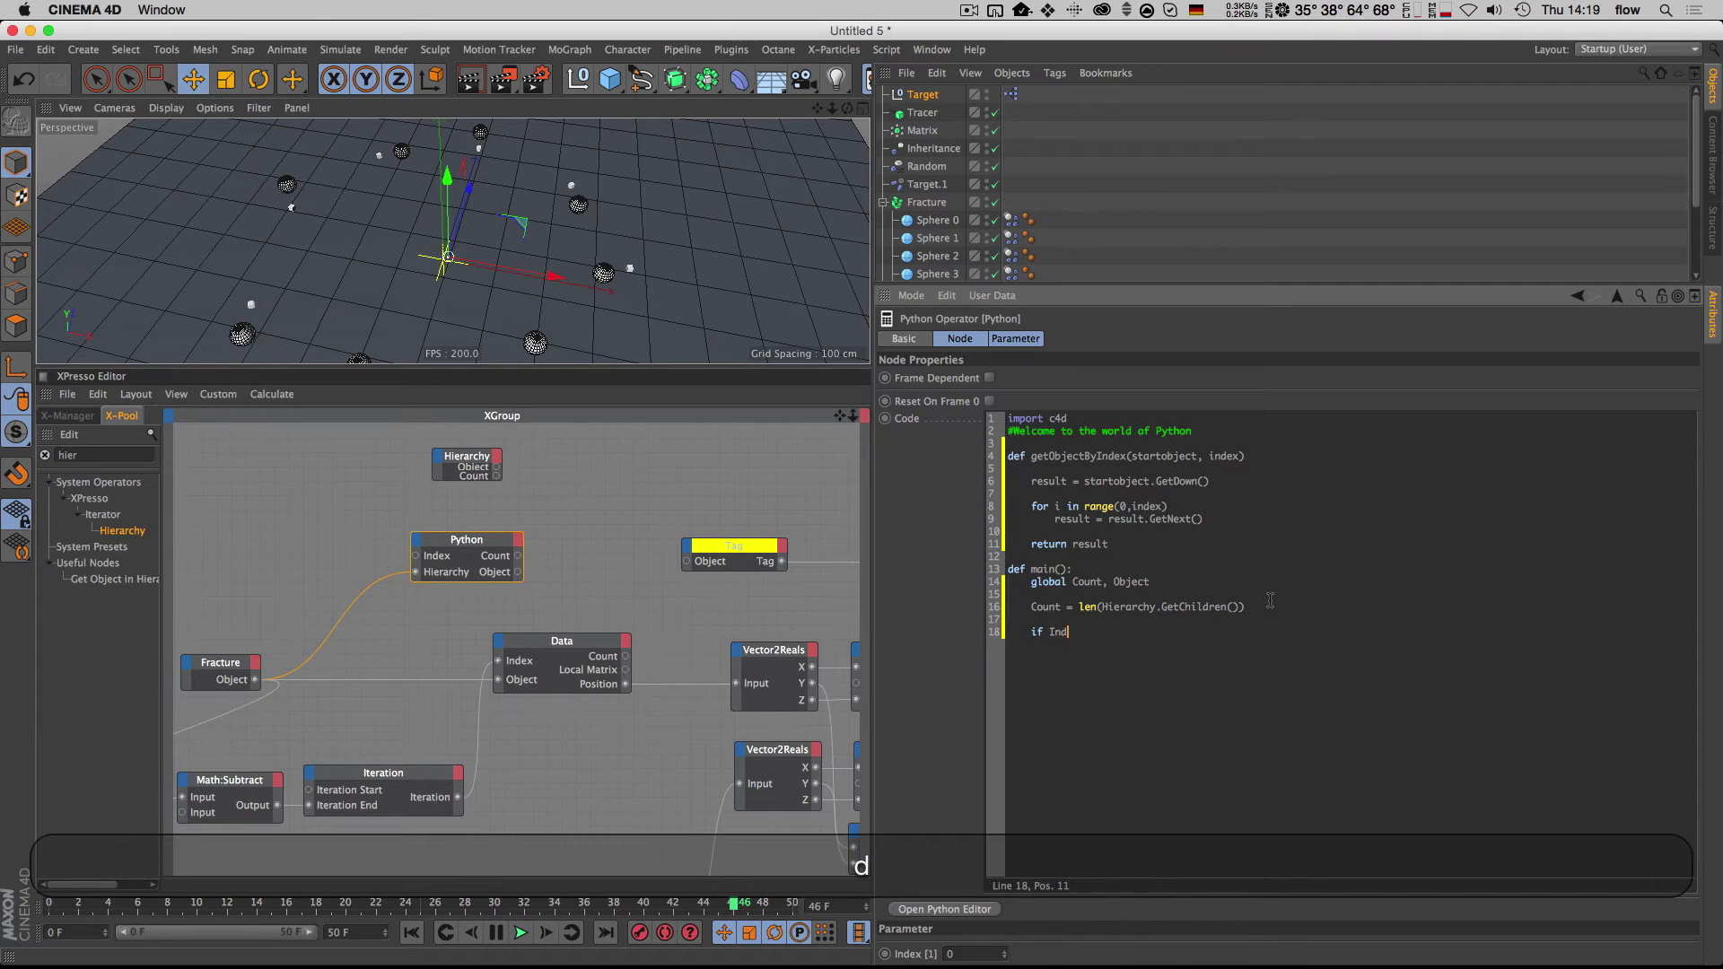
text(ex <)
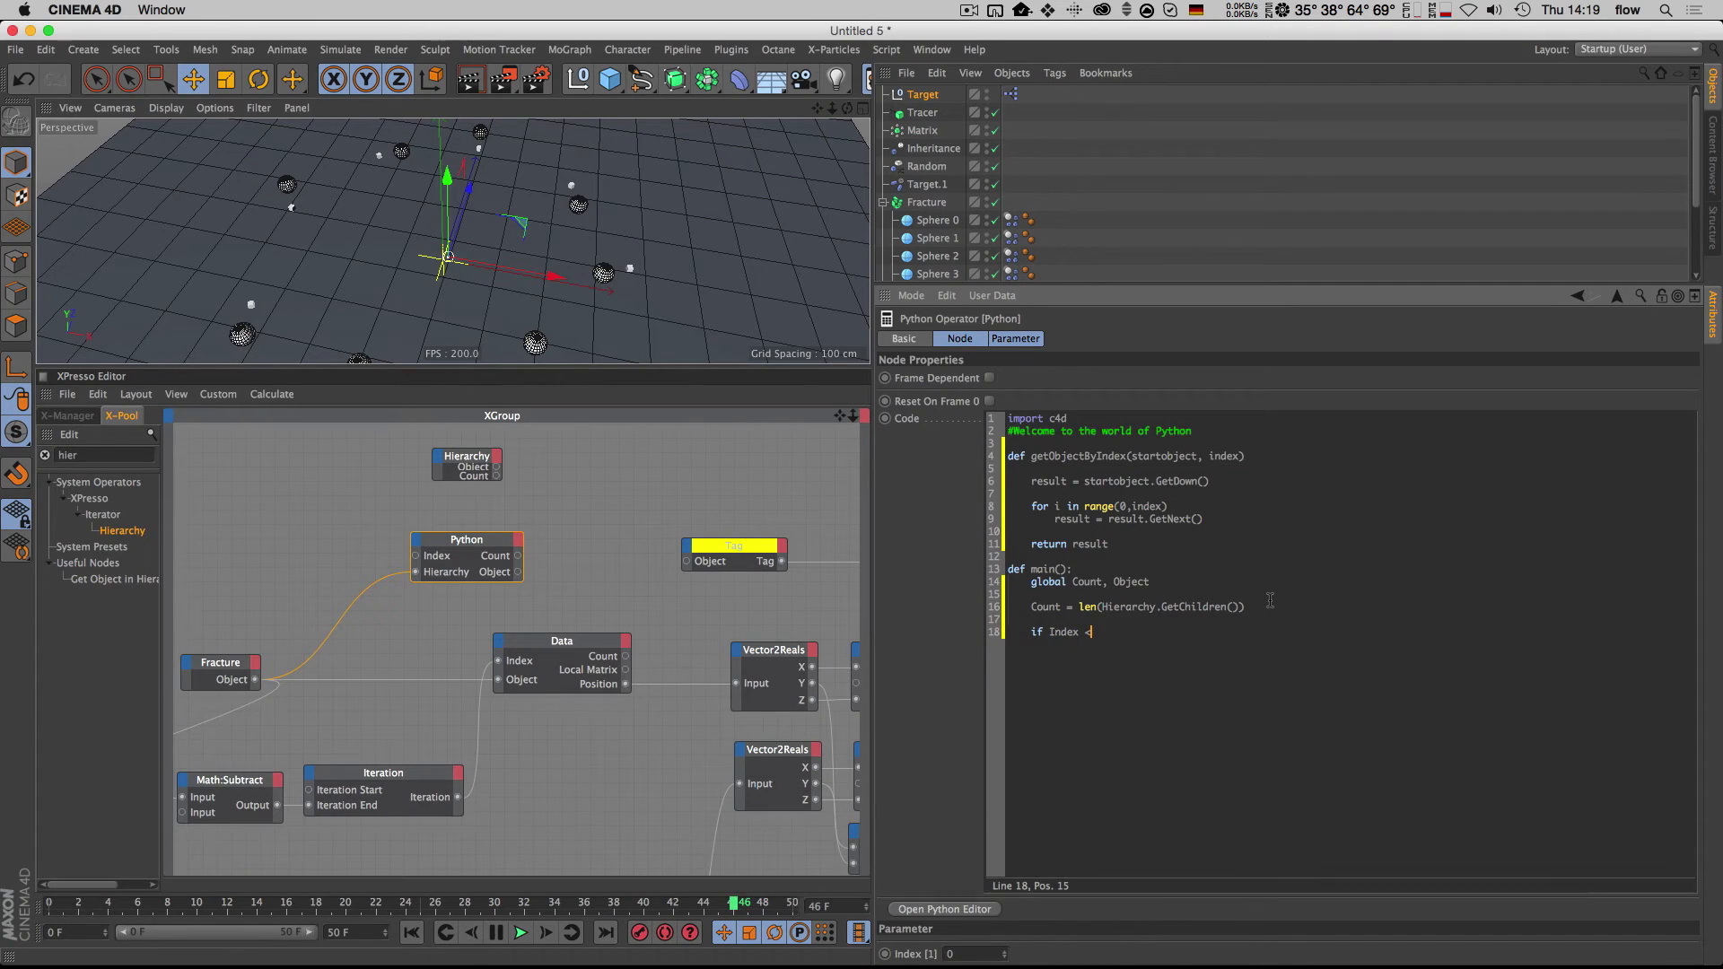
text( Cou)
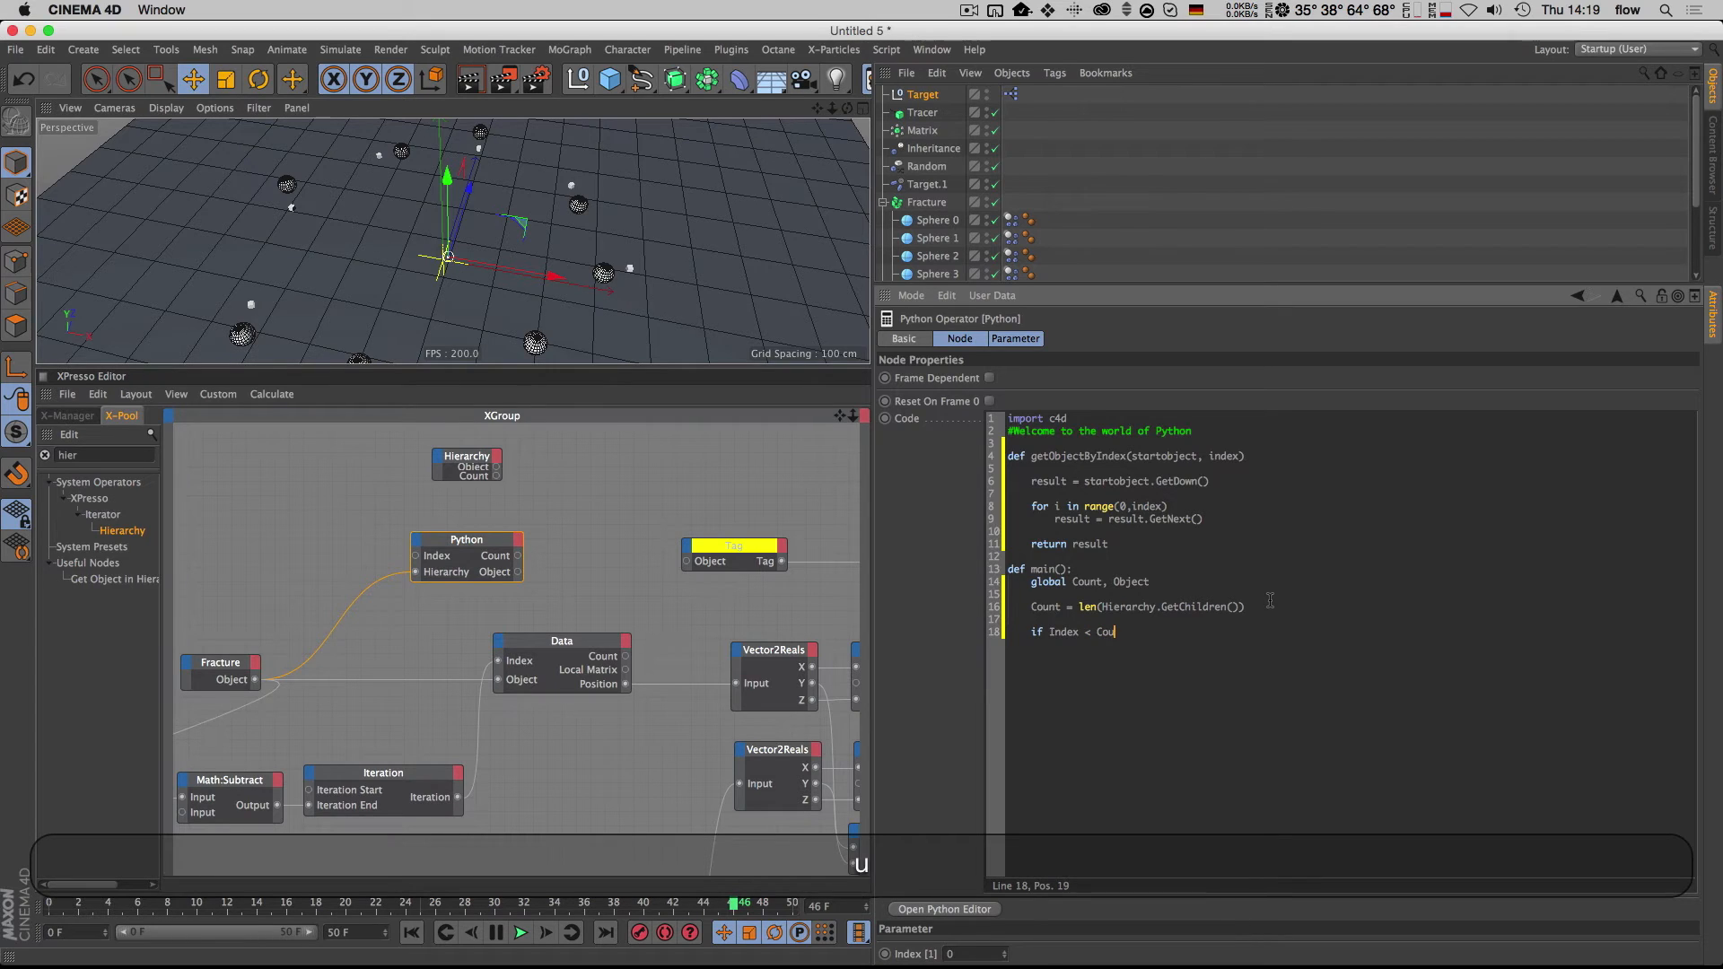
text(nt:)
Step: Write Object = getObjectByIndex(Hierarchy, Index) as the indented body of the if condition
key(Return)
text(Object = getObjectByIndex(Hierarchy, Inde)
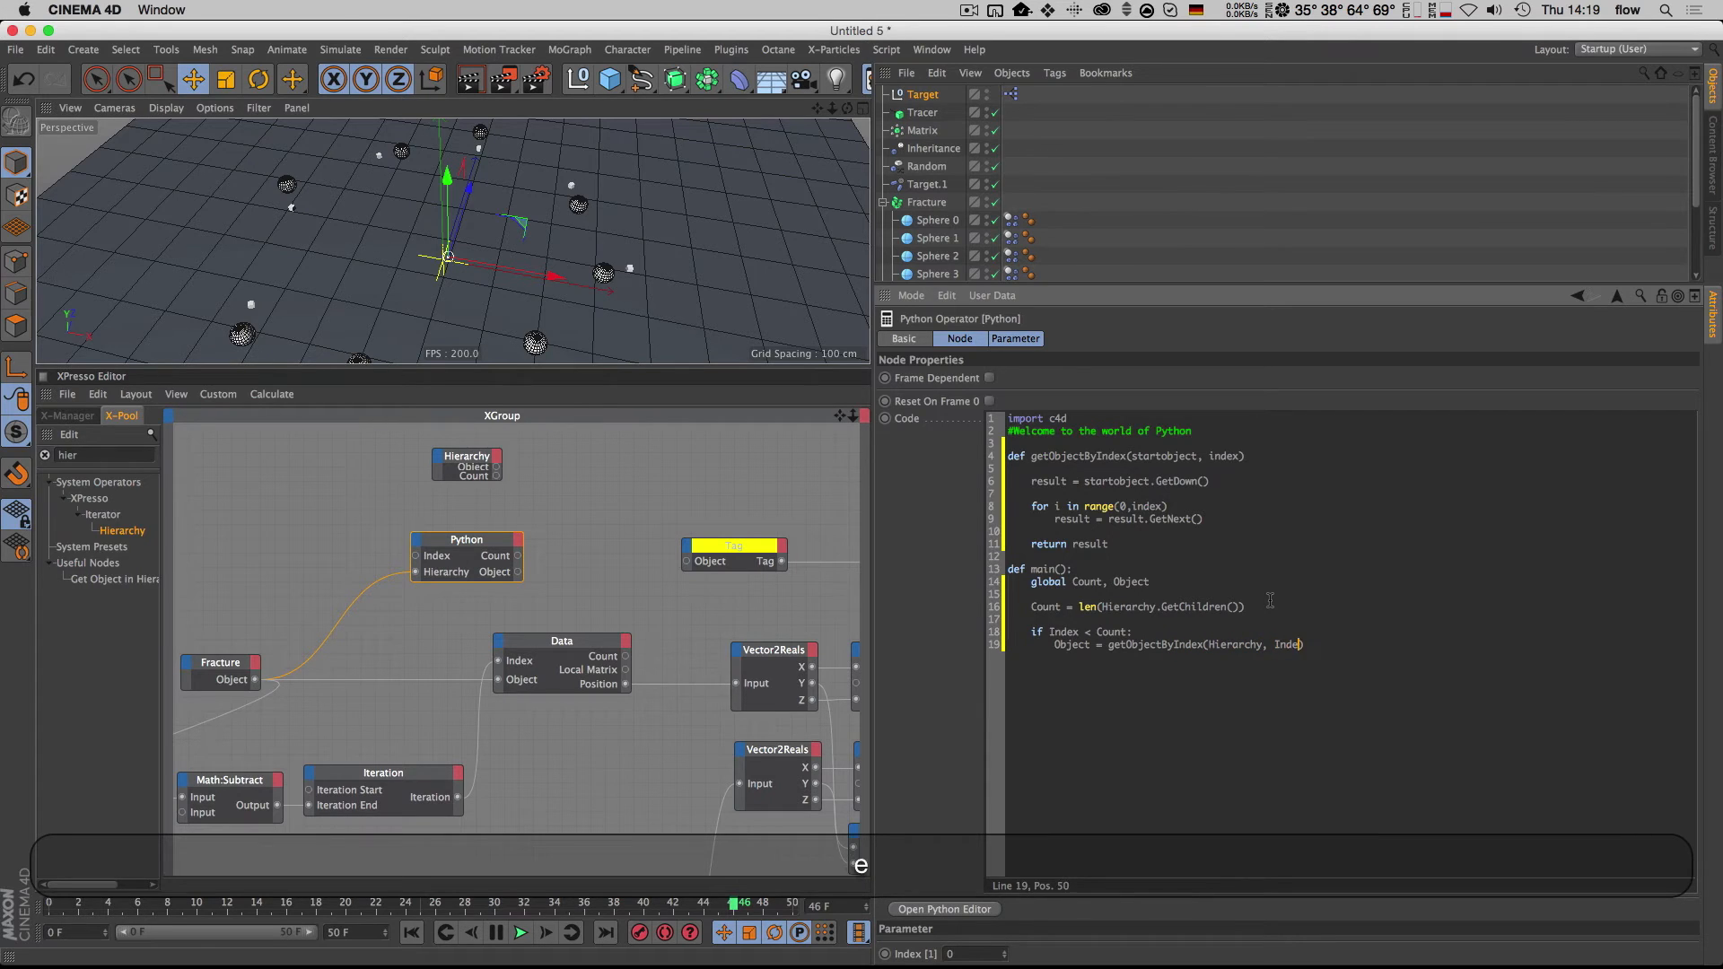
text(x)
Step: Add an else: branch at the if statement's level with the body Object = getObjectByIndex(Hierarchy, 0)
key(Return)
key(Return)
key(BackSpace)
key(BackSpace)
key(BackSpace)
key(BackSpace)
key(BackSpace)
key(Return)
text(else:)
key(Return)
text(Object)
key(BackSpace)
text(getObjectByIndex(Hierarchy, 0)
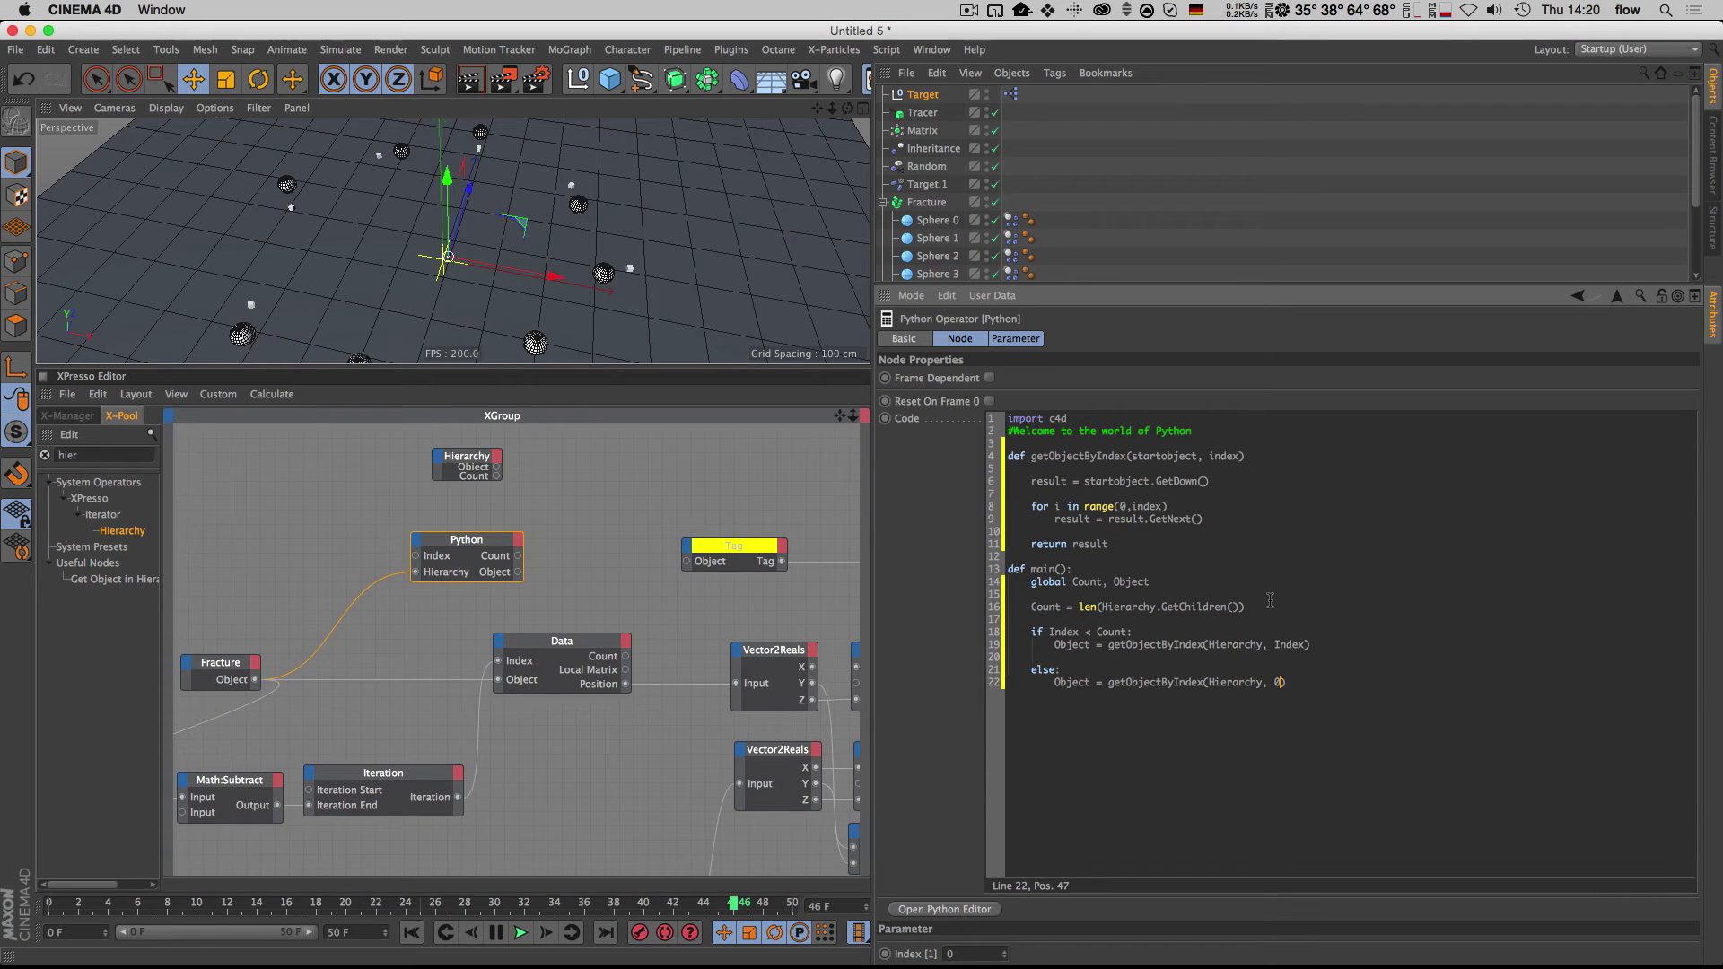
key(Right)
drag(468, 557, 481, 556)
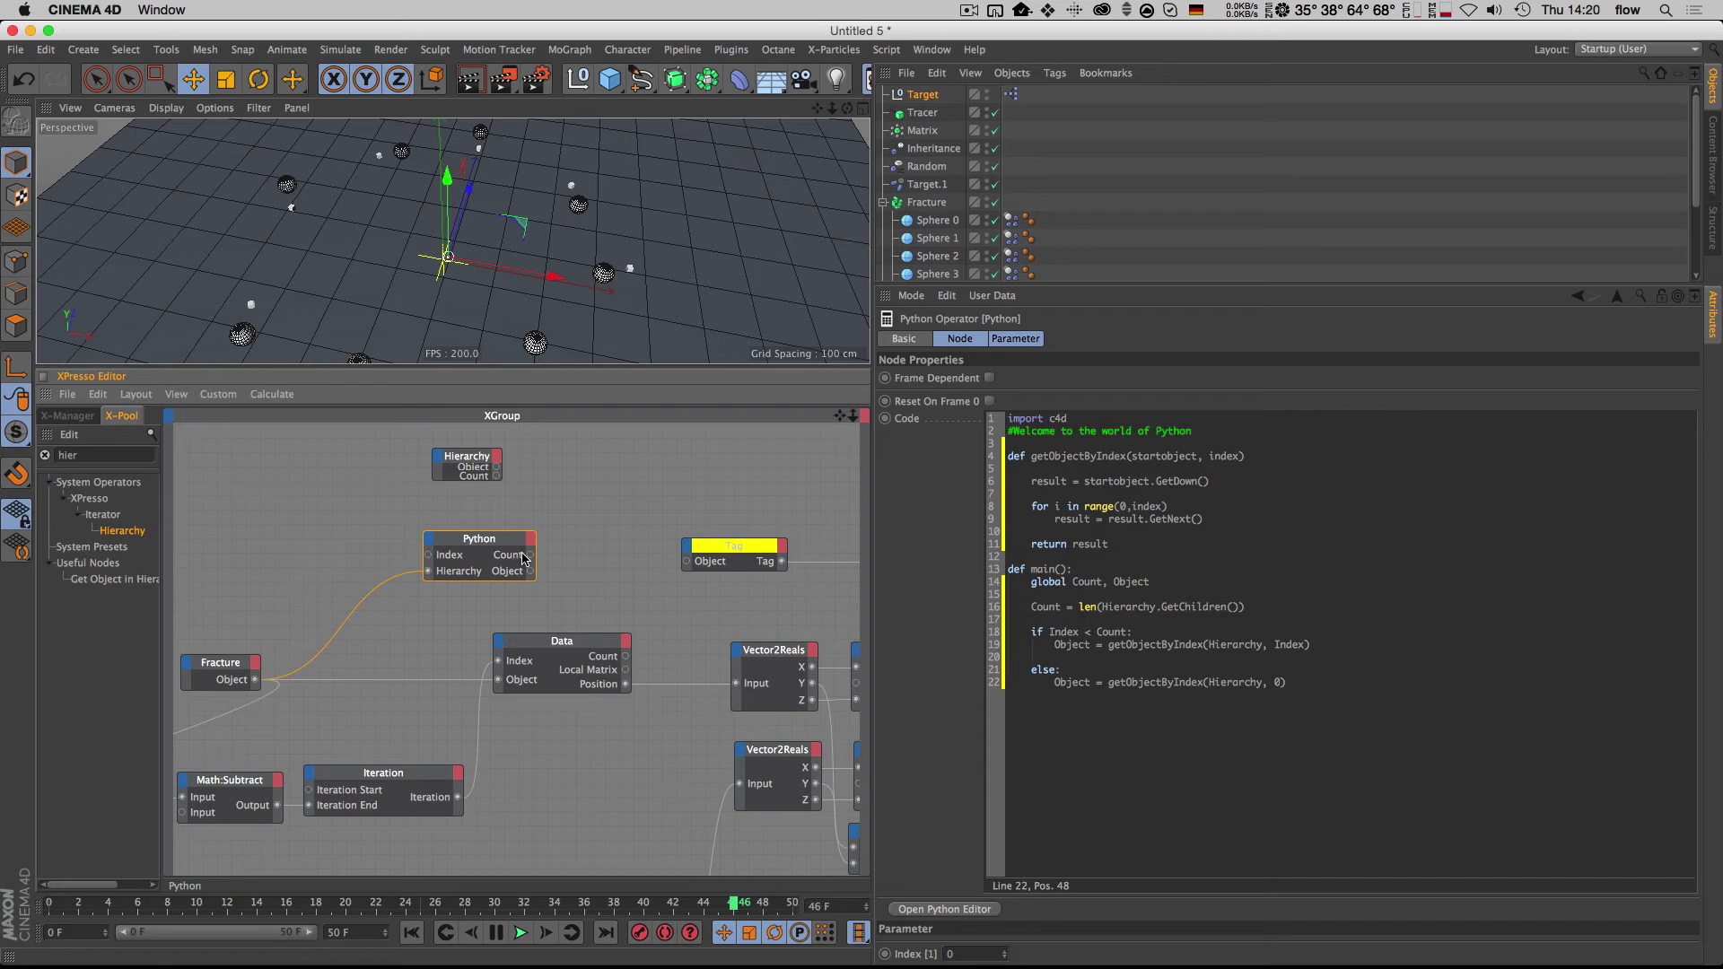
scroll(935, 224, down, 3)
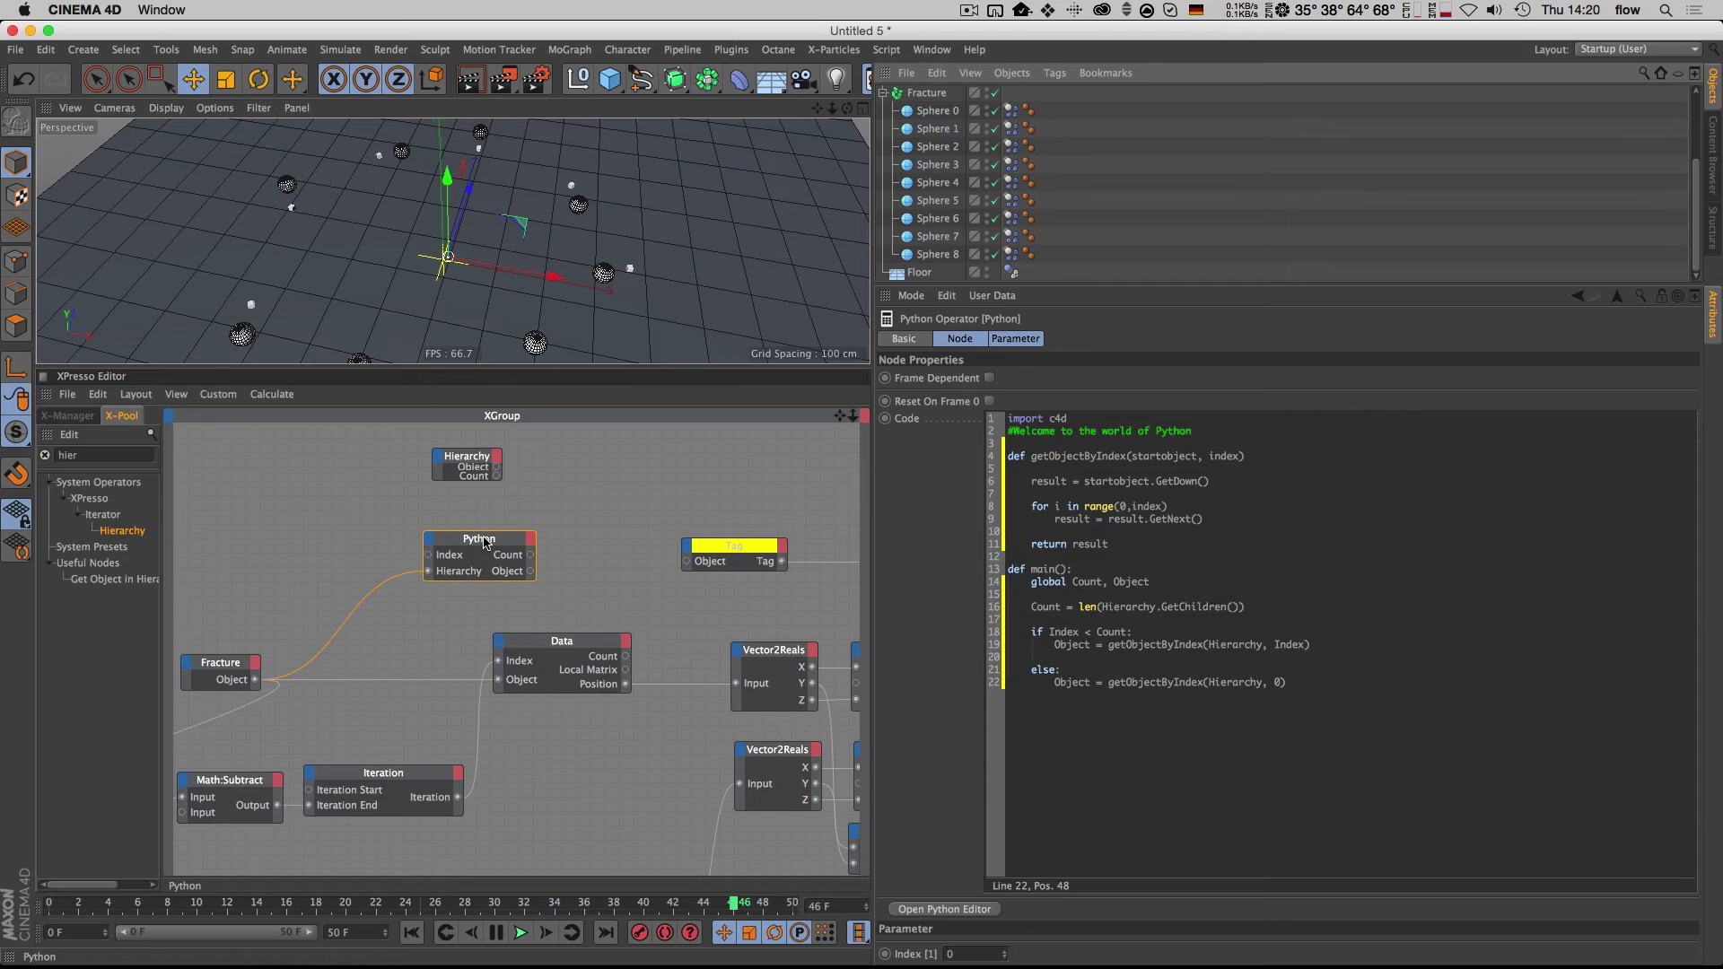
click(1235, 683)
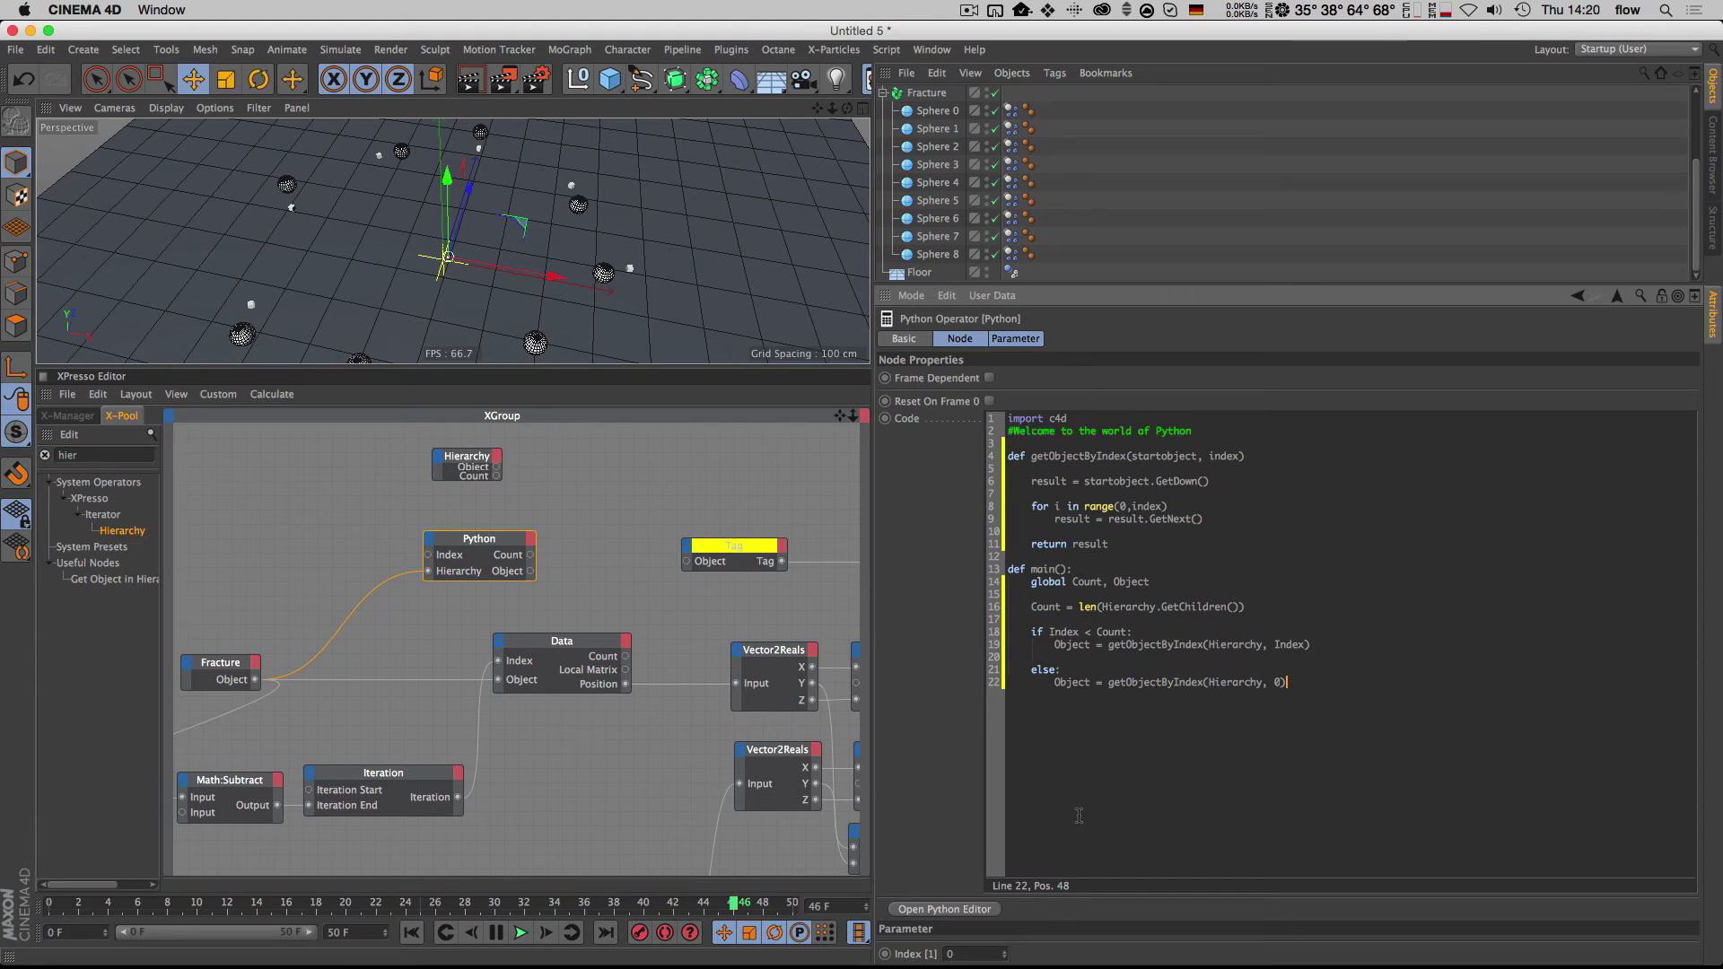
Step: Open the node's code in the separate Python editor and execute it to check for syntax errors
click(958, 910)
click(836, 321)
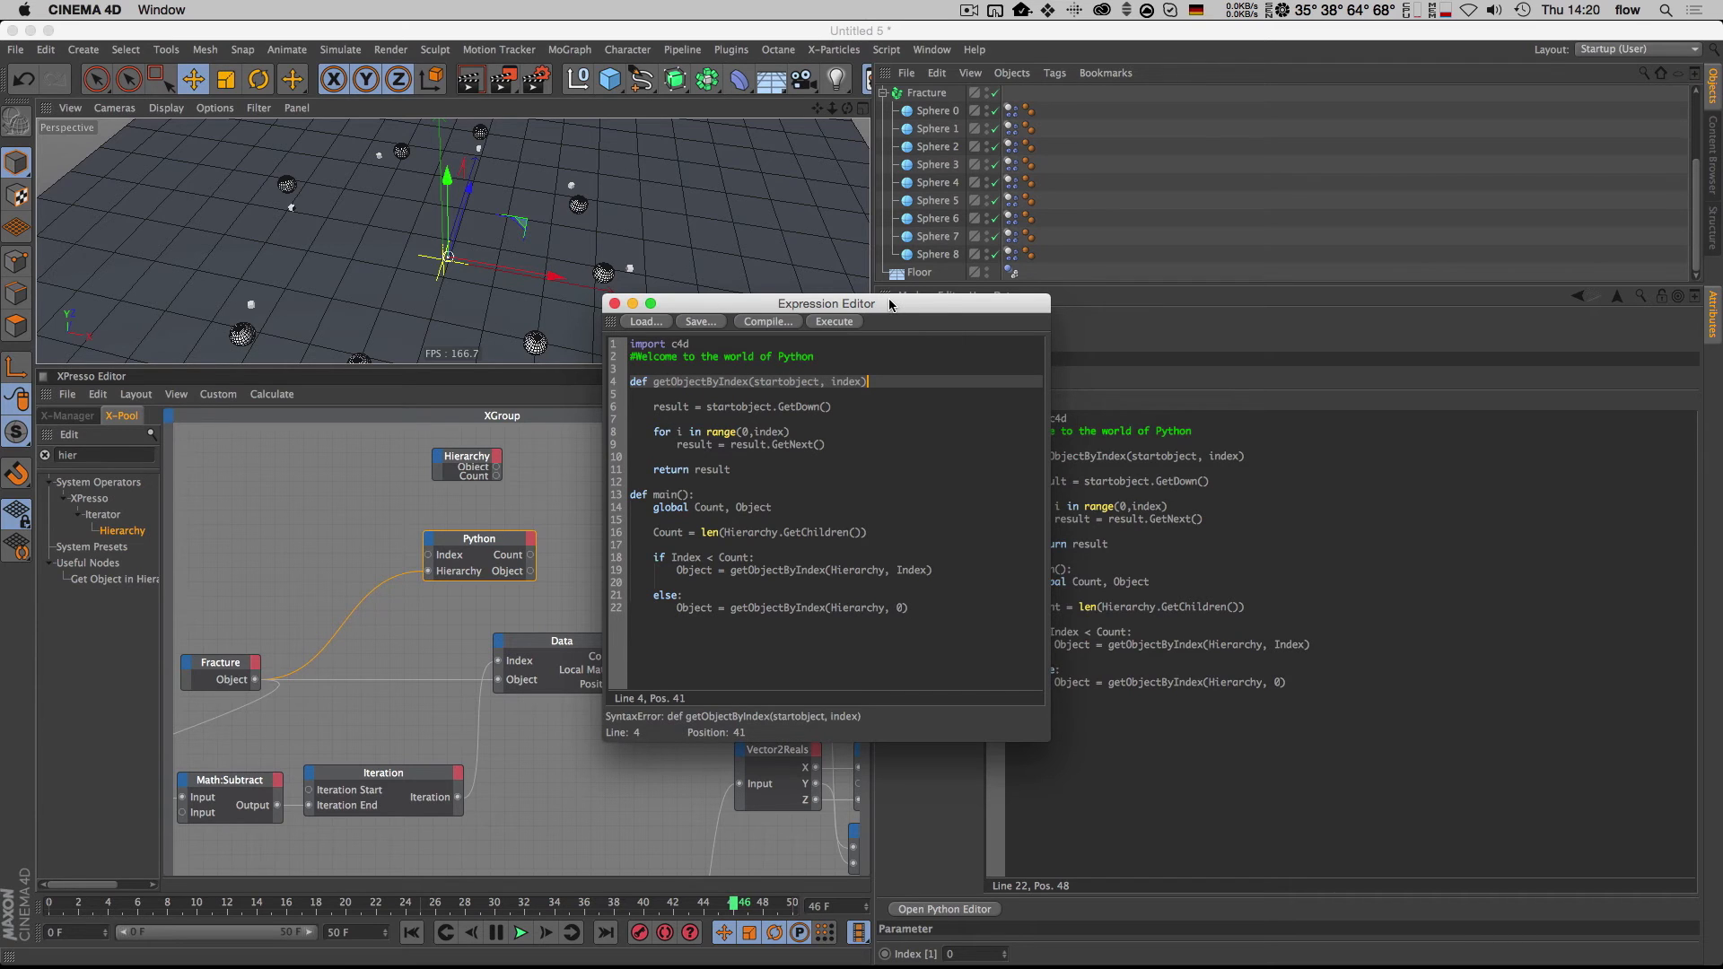
drag(891, 307, 737, 310)
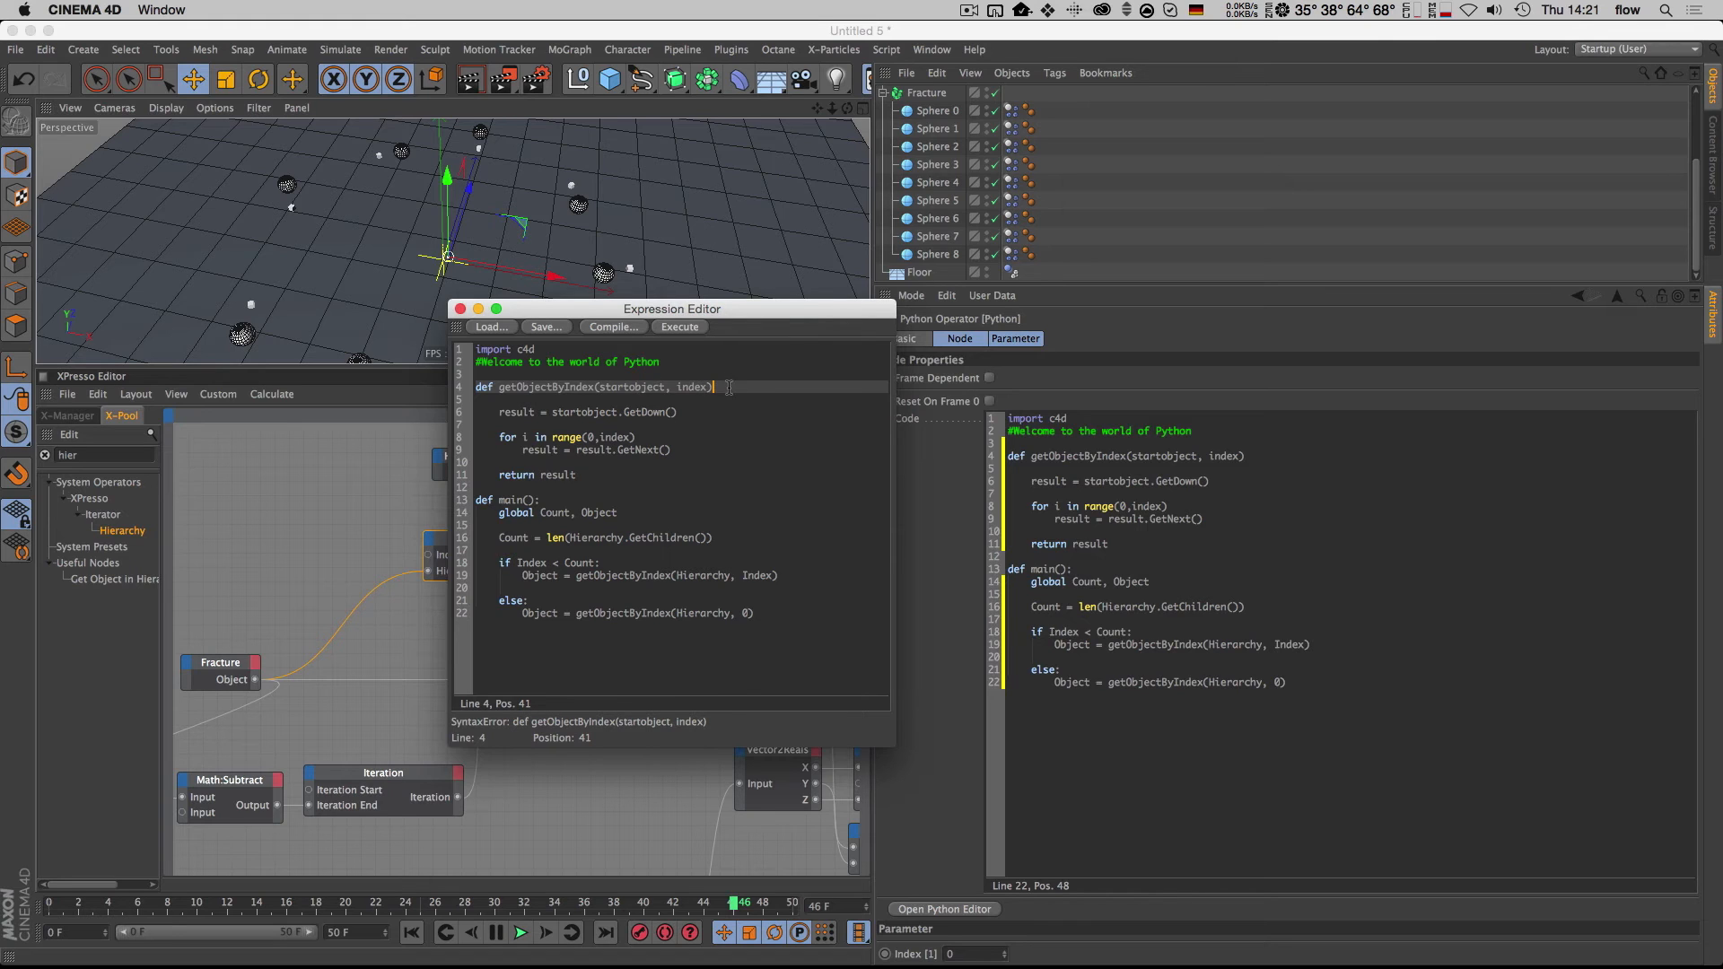
Step: Append the missing colons to the getObjectByIndex def line and the for loop line, execute the script after each fix, and close the editor
key(shift)
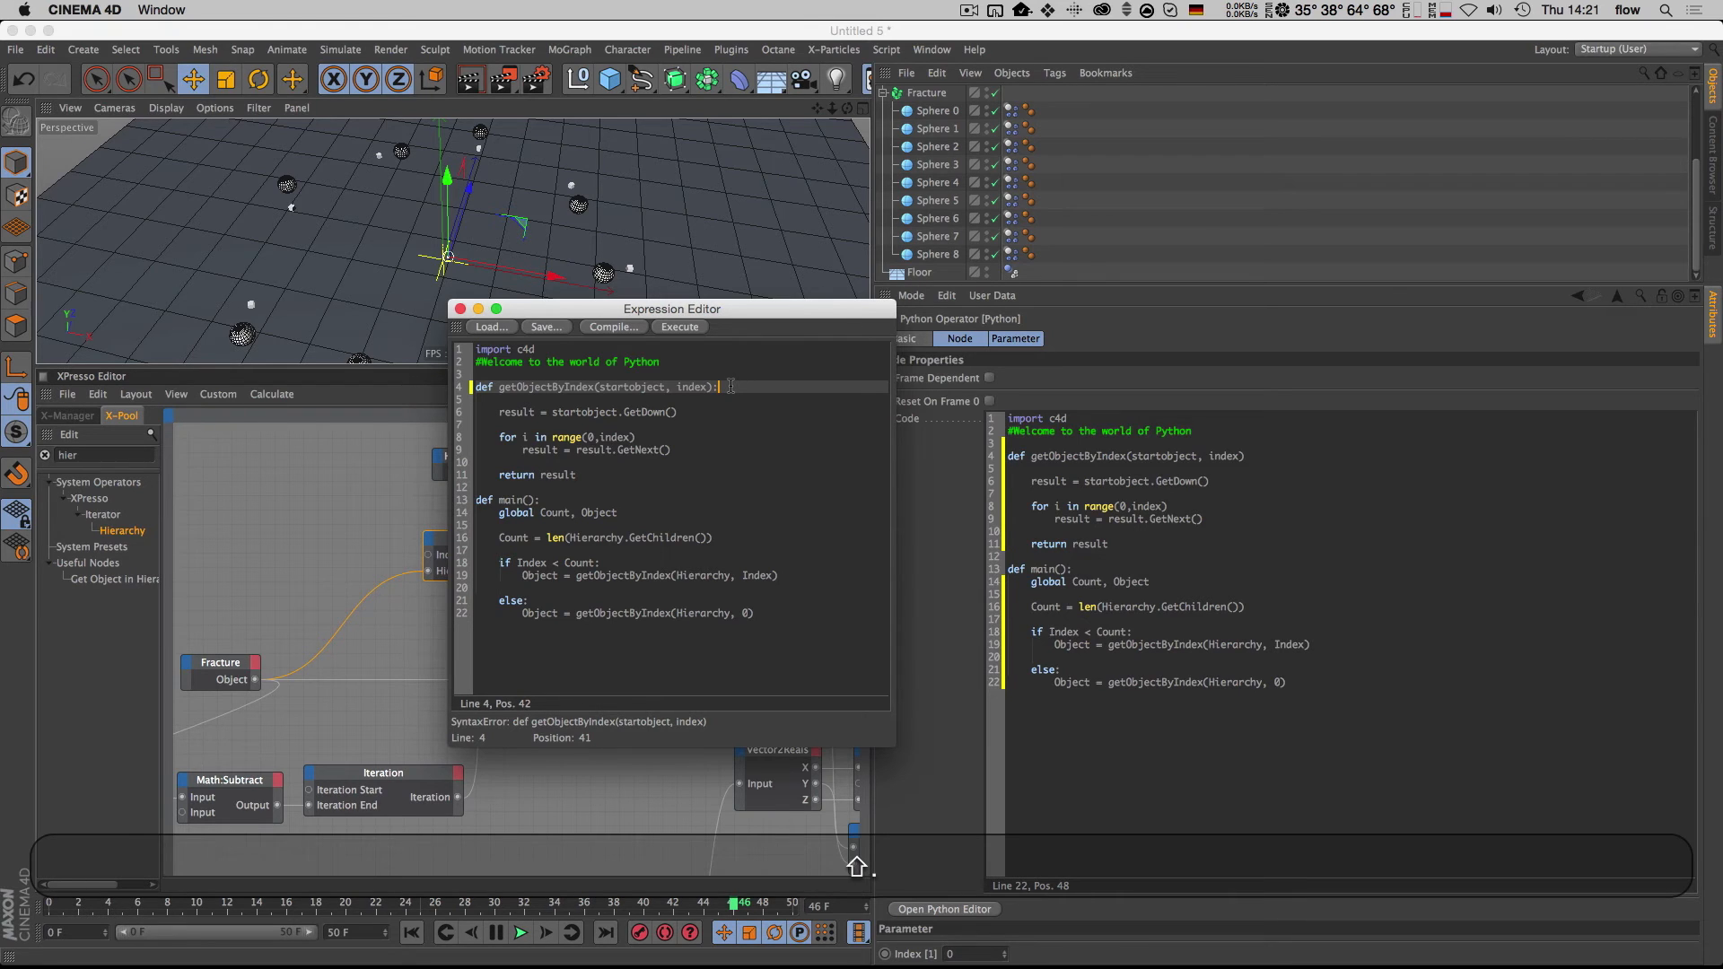
click(682, 328)
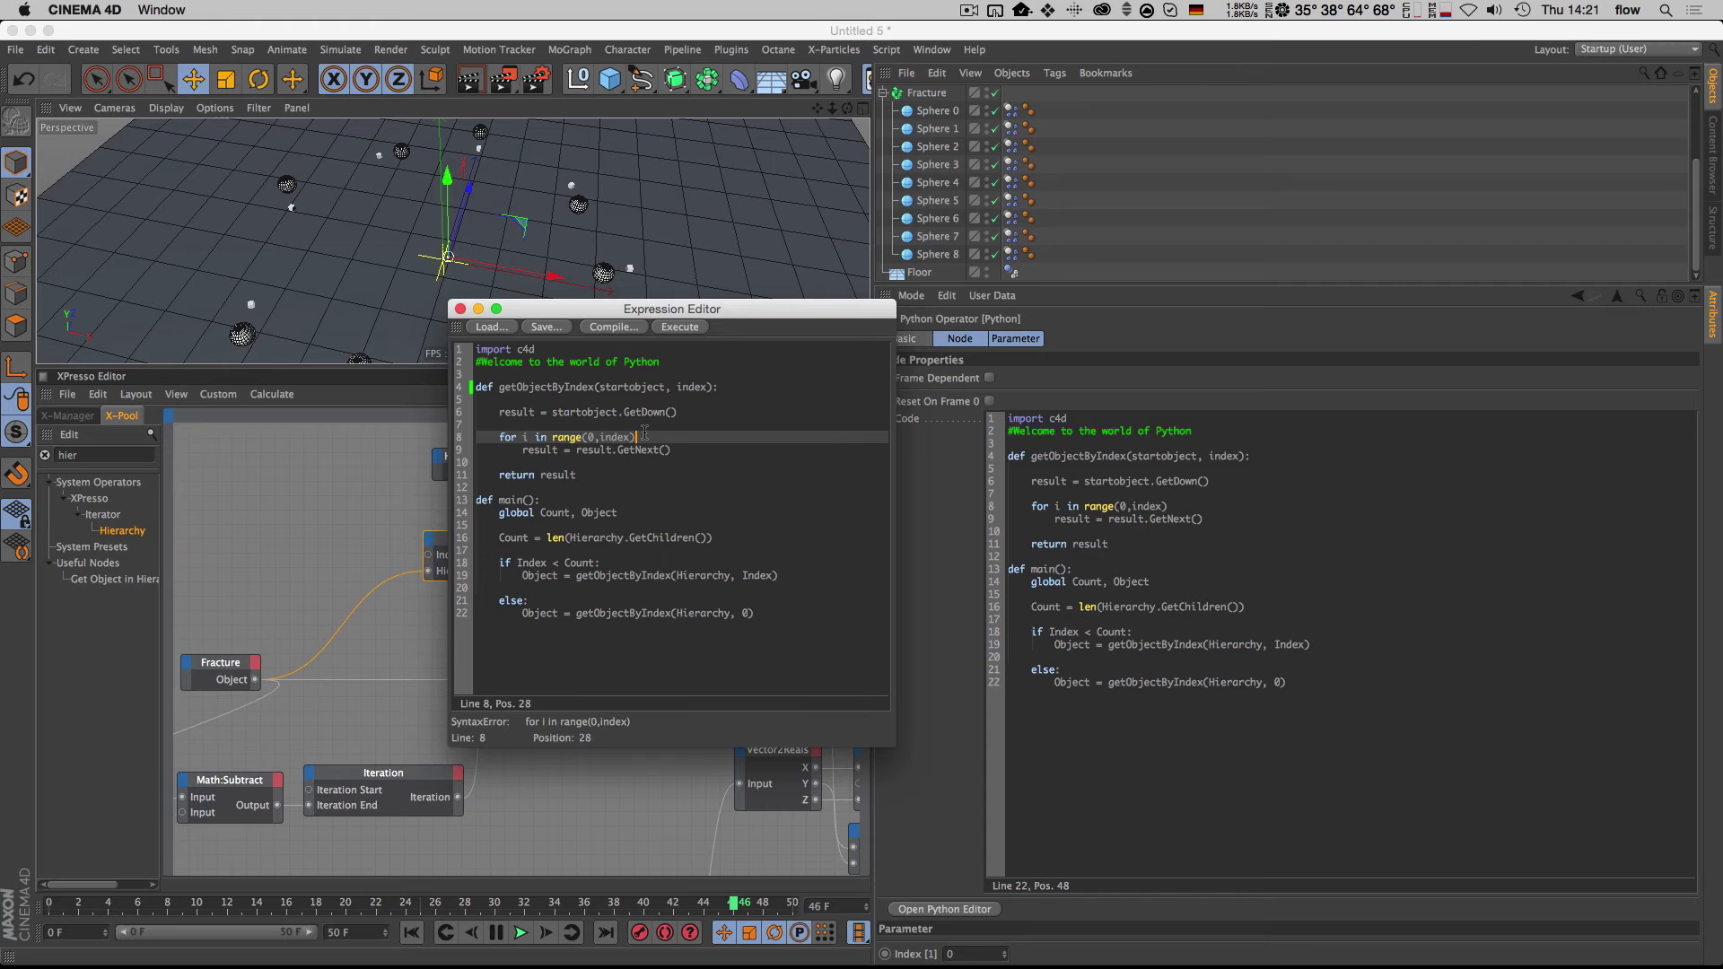
text(:)
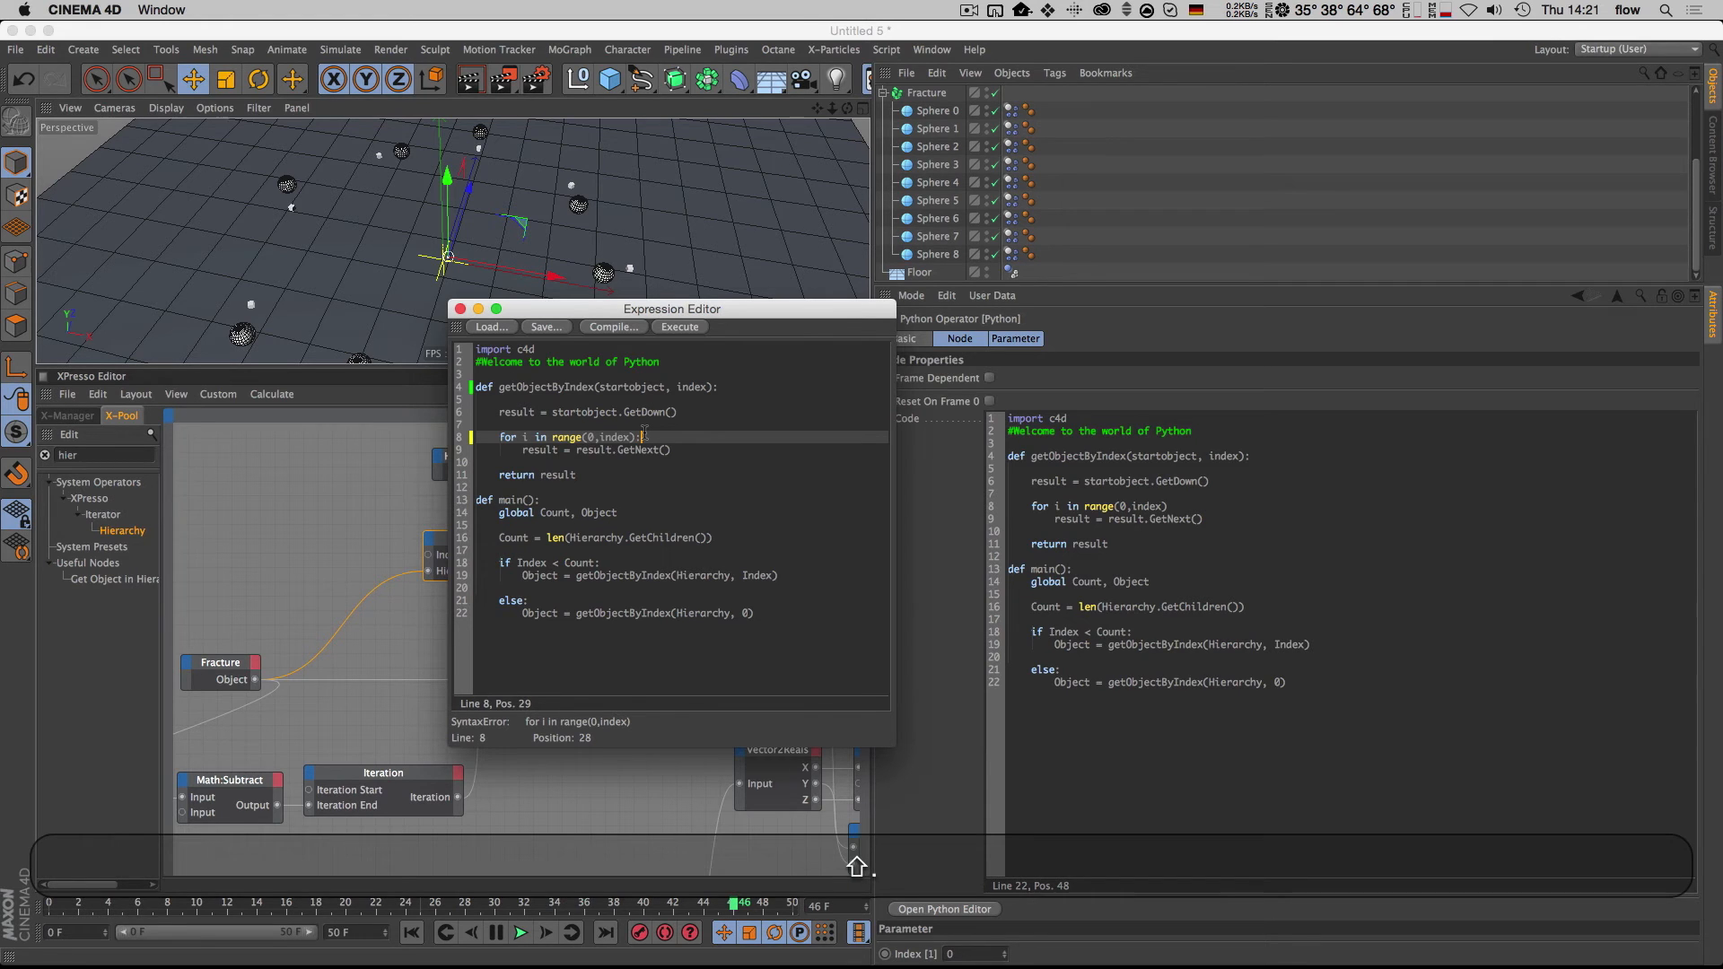
click(682, 329)
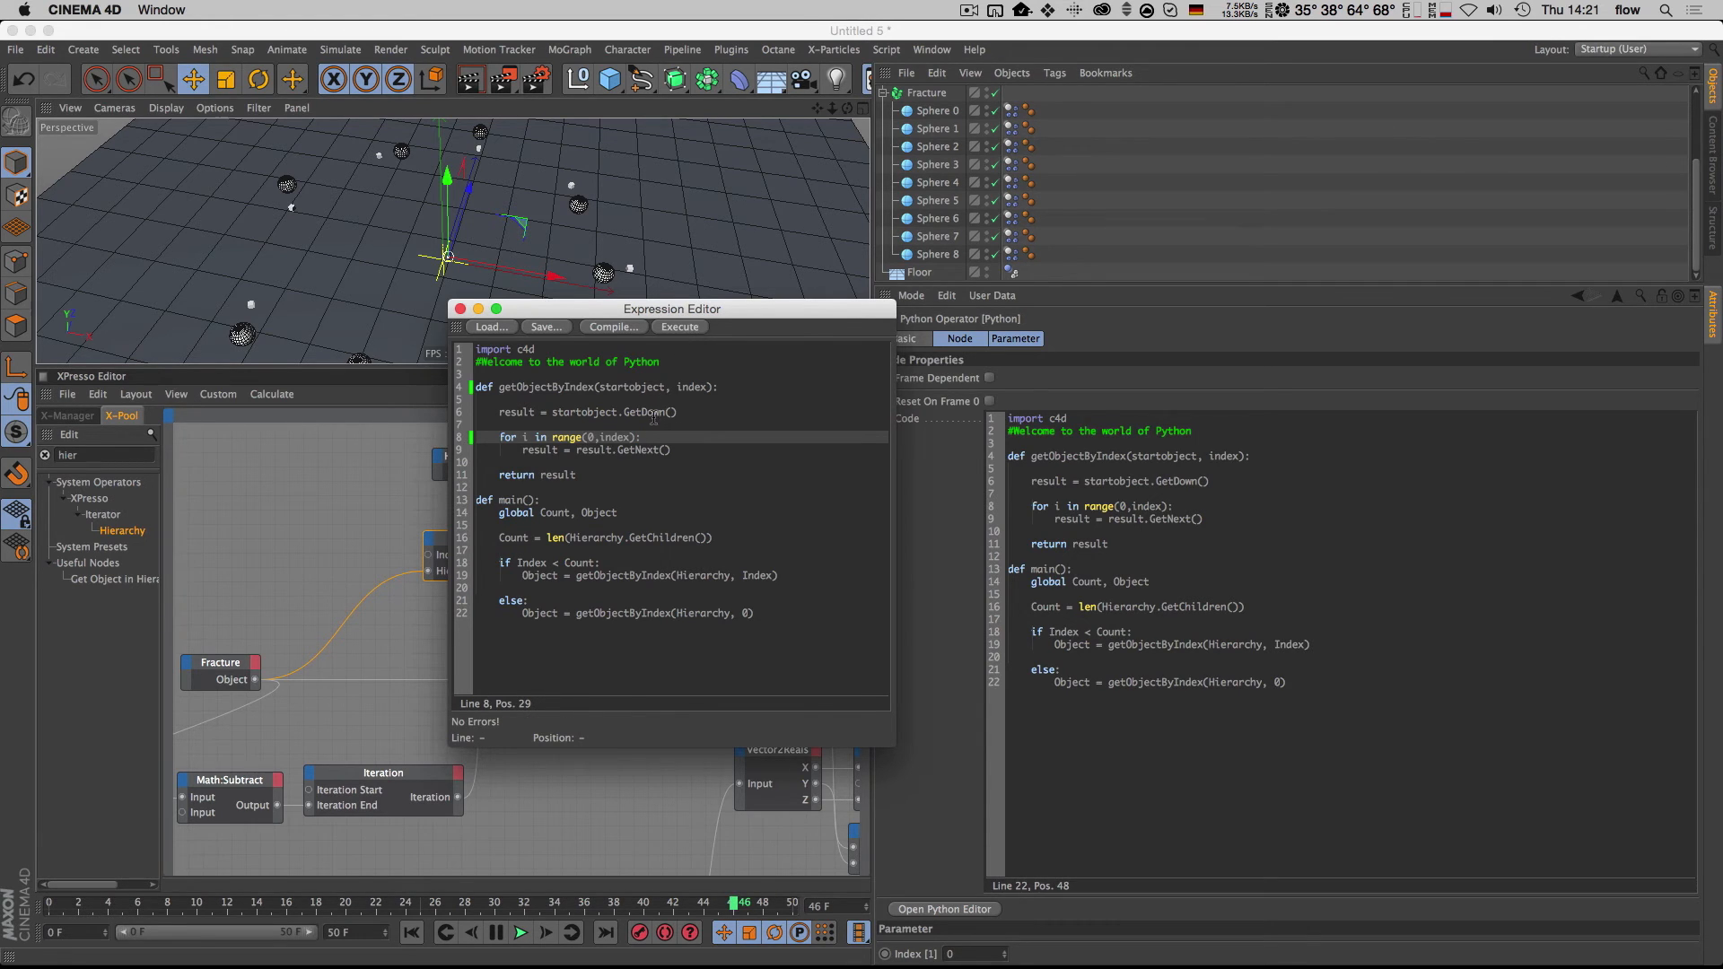
click(459, 308)
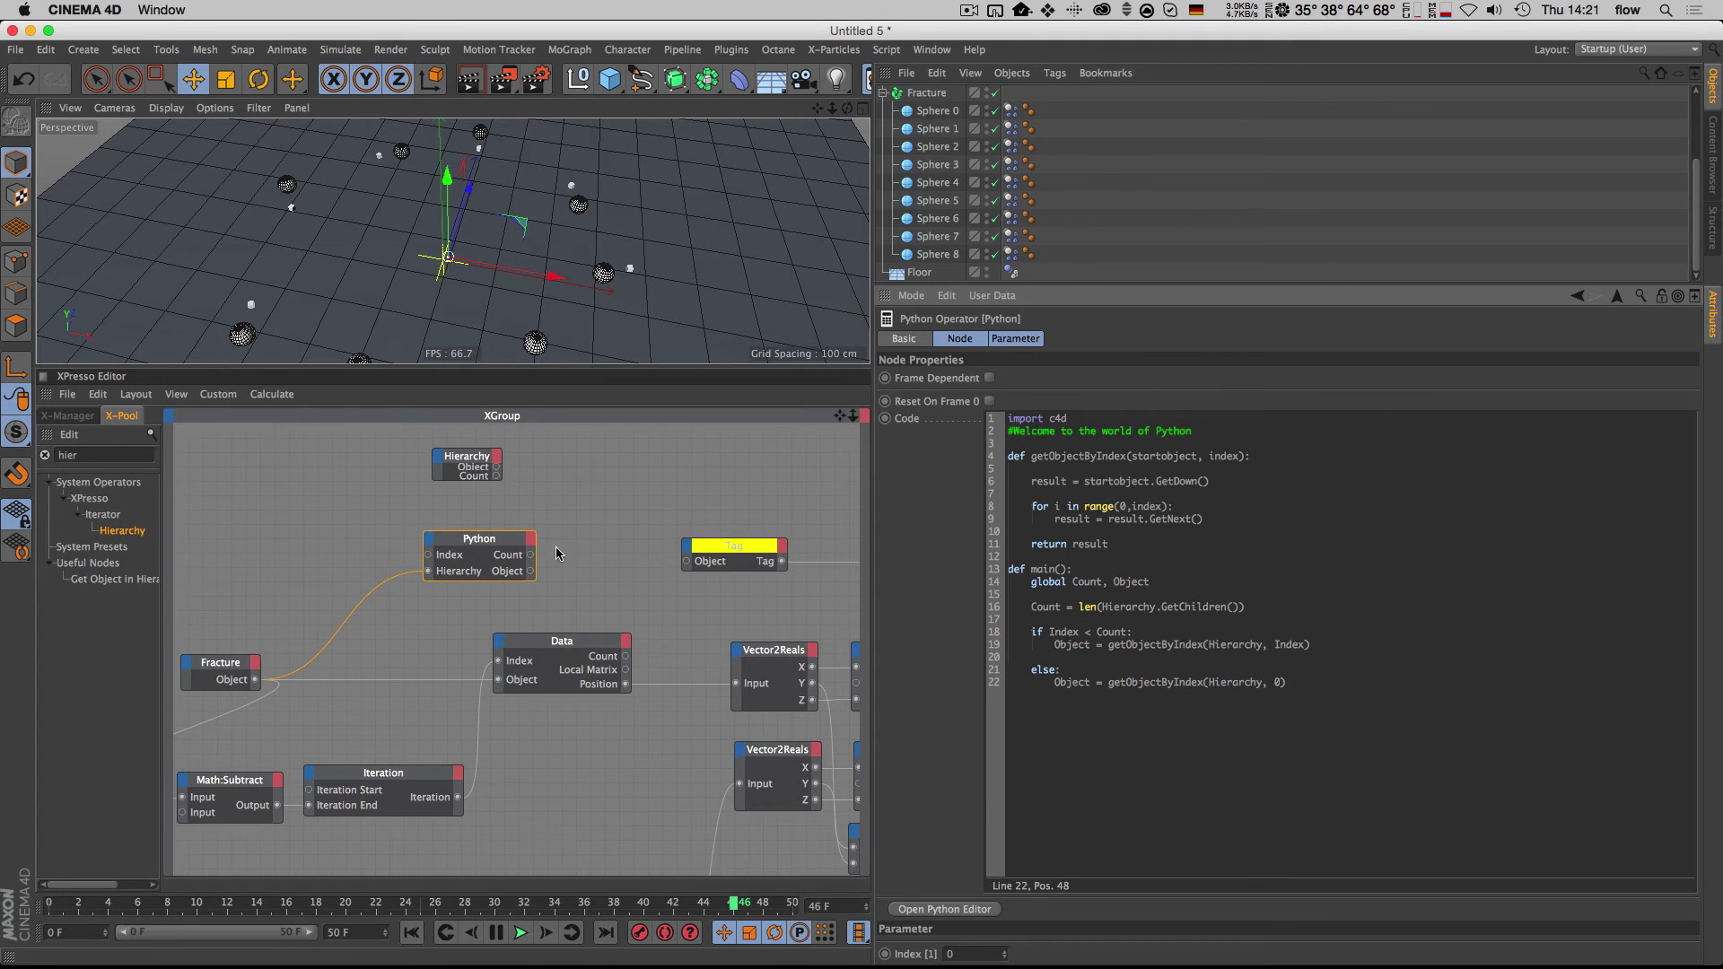
Step: Delete the unused Hierarchy node from the XGroup
click(485, 469)
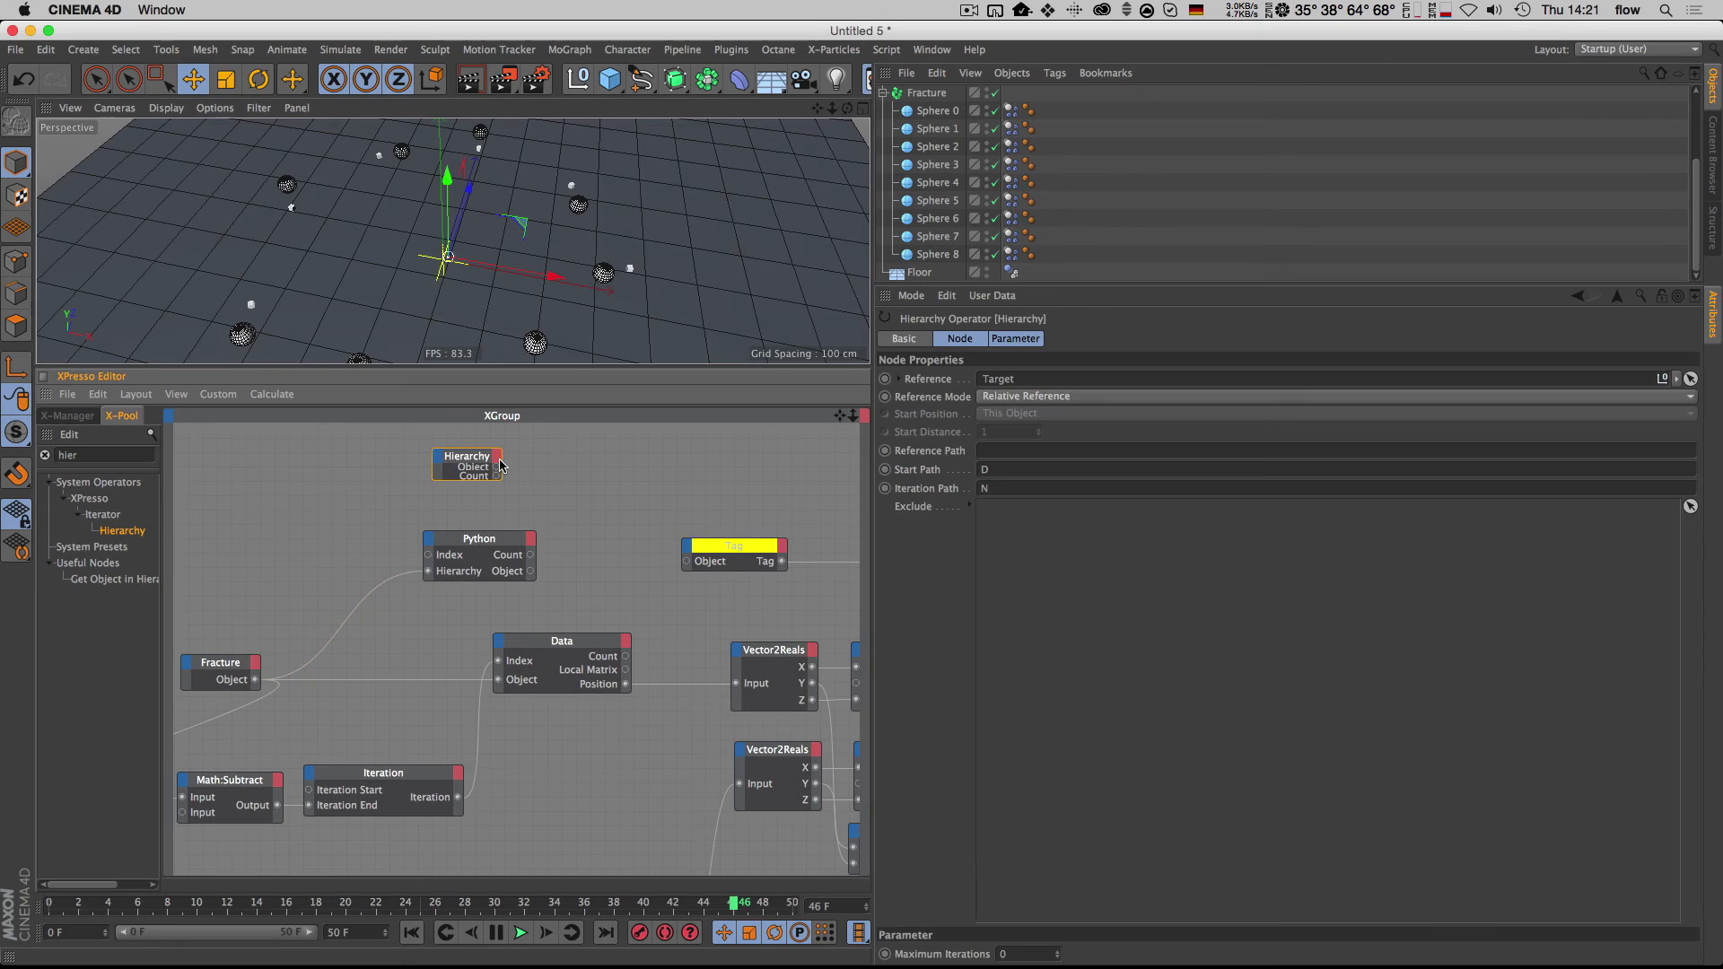
key(Delete)
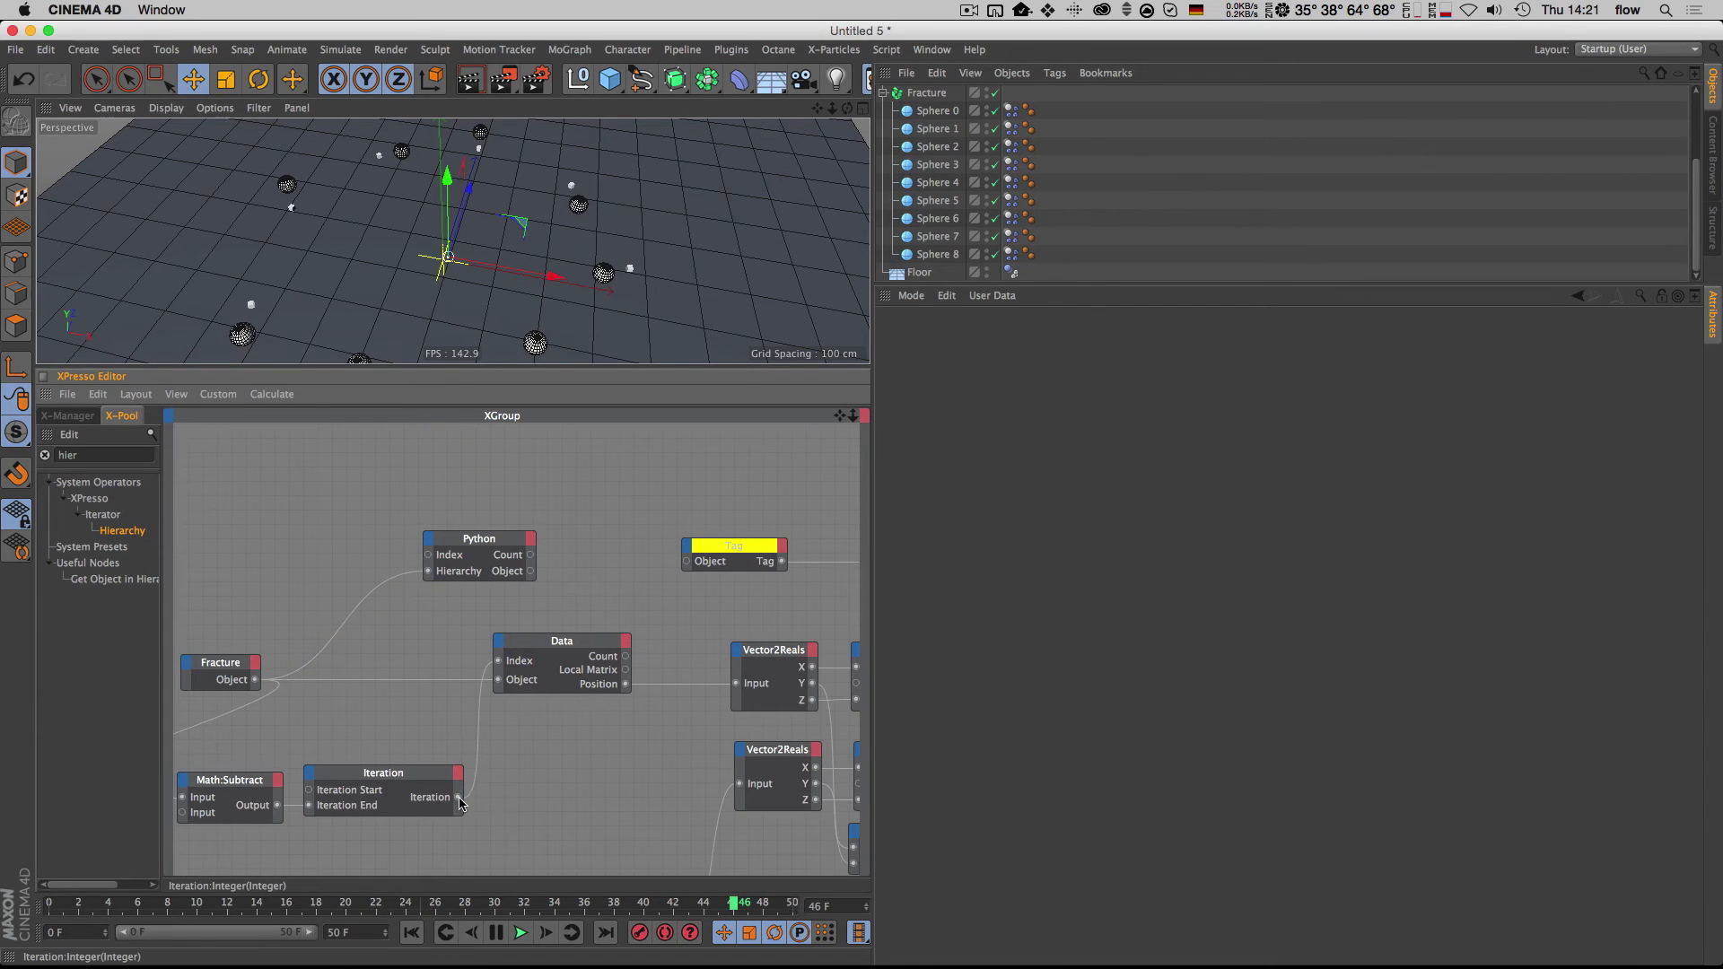
Step: Connect the Iteration output to the Python node's Index input, and the Python node's Object output to the Tag node's Object input
drag(457, 802, 428, 557)
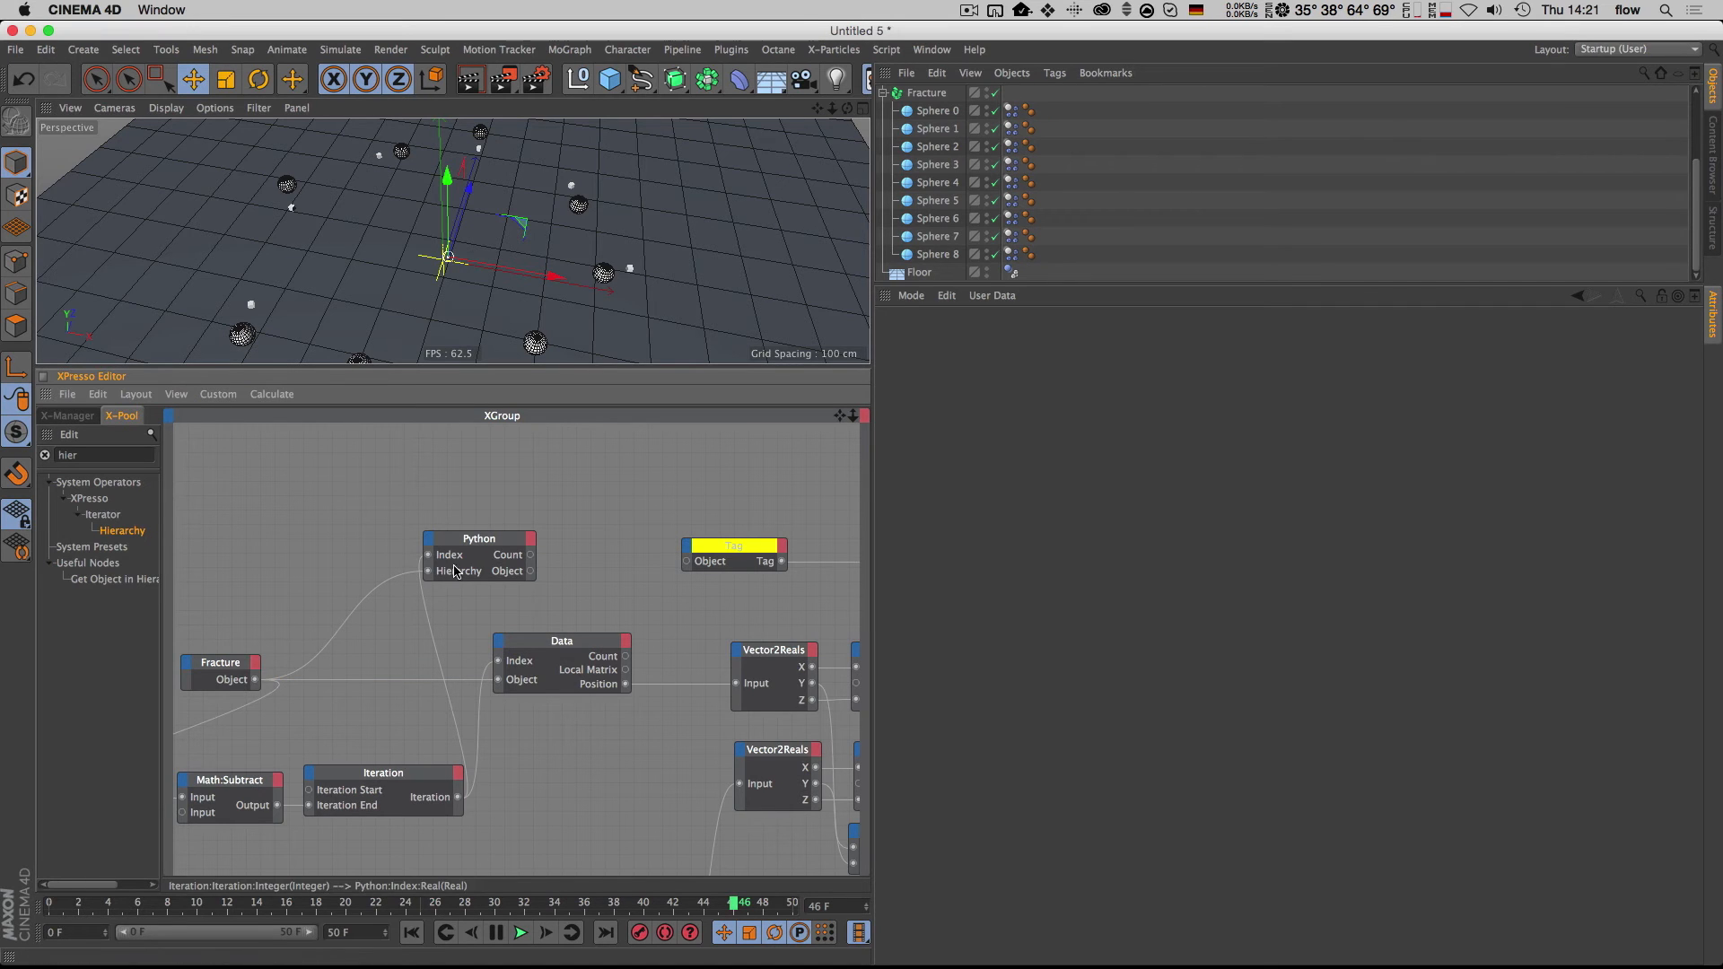
drag(531, 570, 500, 548)
key(2)
key(1)
key(2)
mouse_move(626, 590)
mouse_down()
mouse_move(534, 590)
mouse_move(624, 589)
mouse_up()
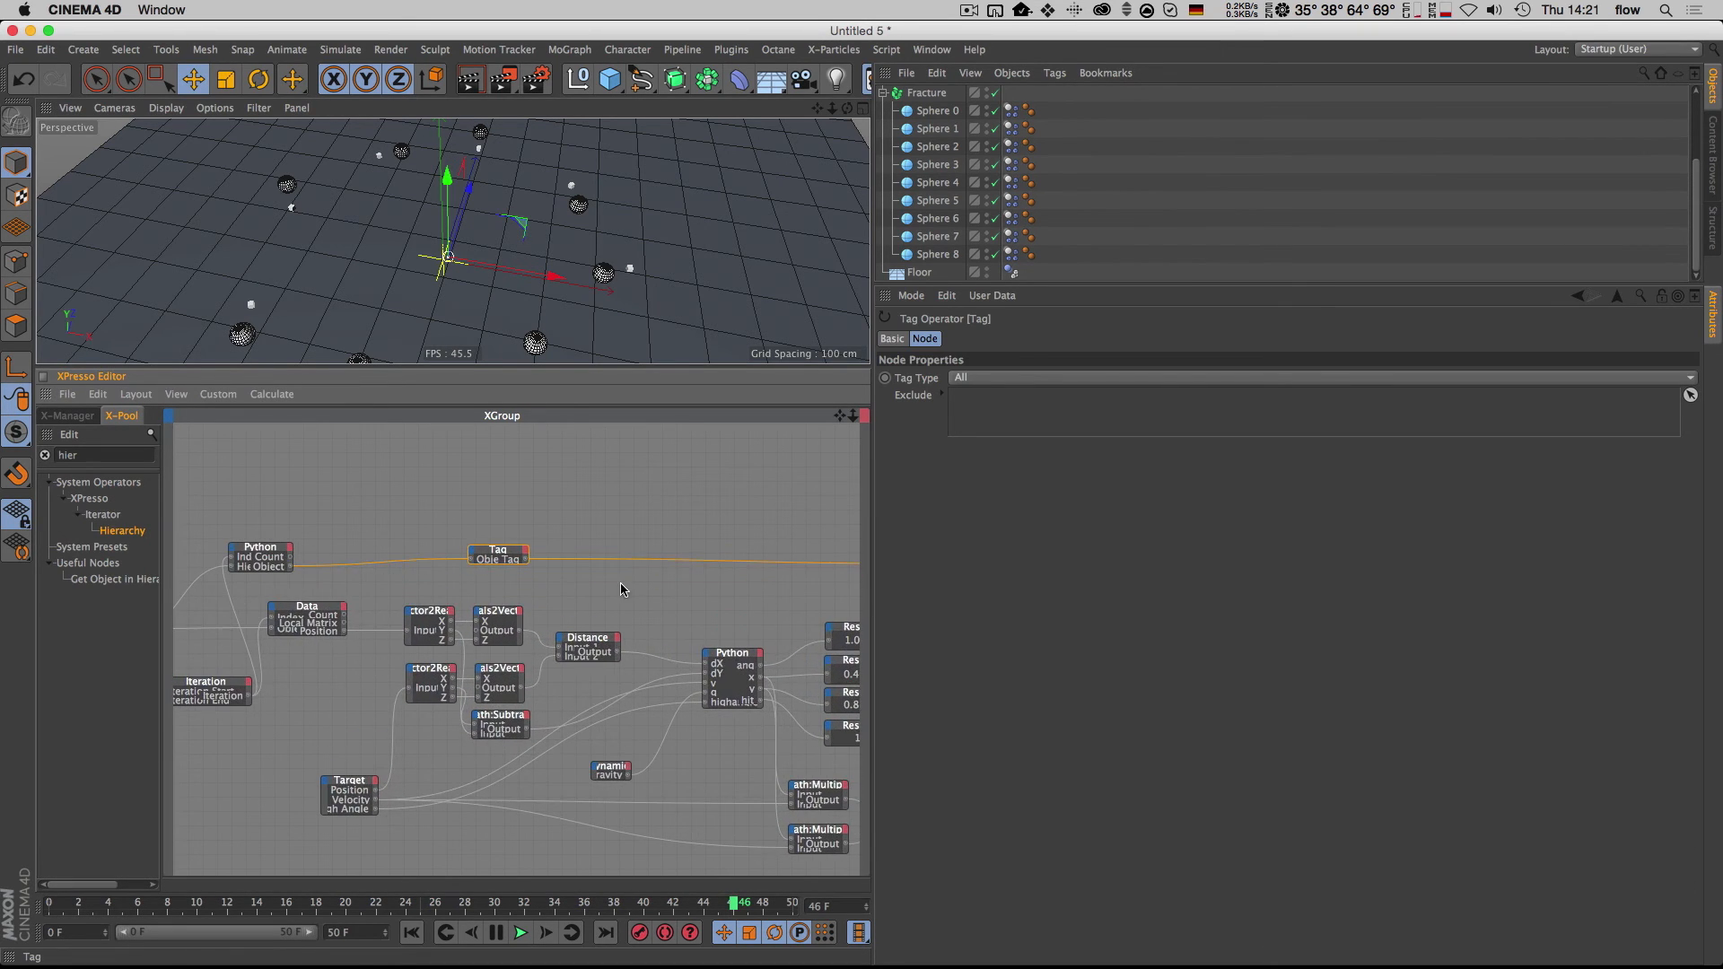
Step: Enlarge the perspective viewport in height and width, and collapse the Fracture hierarchy in the object list
drag(628, 367, 628, 630)
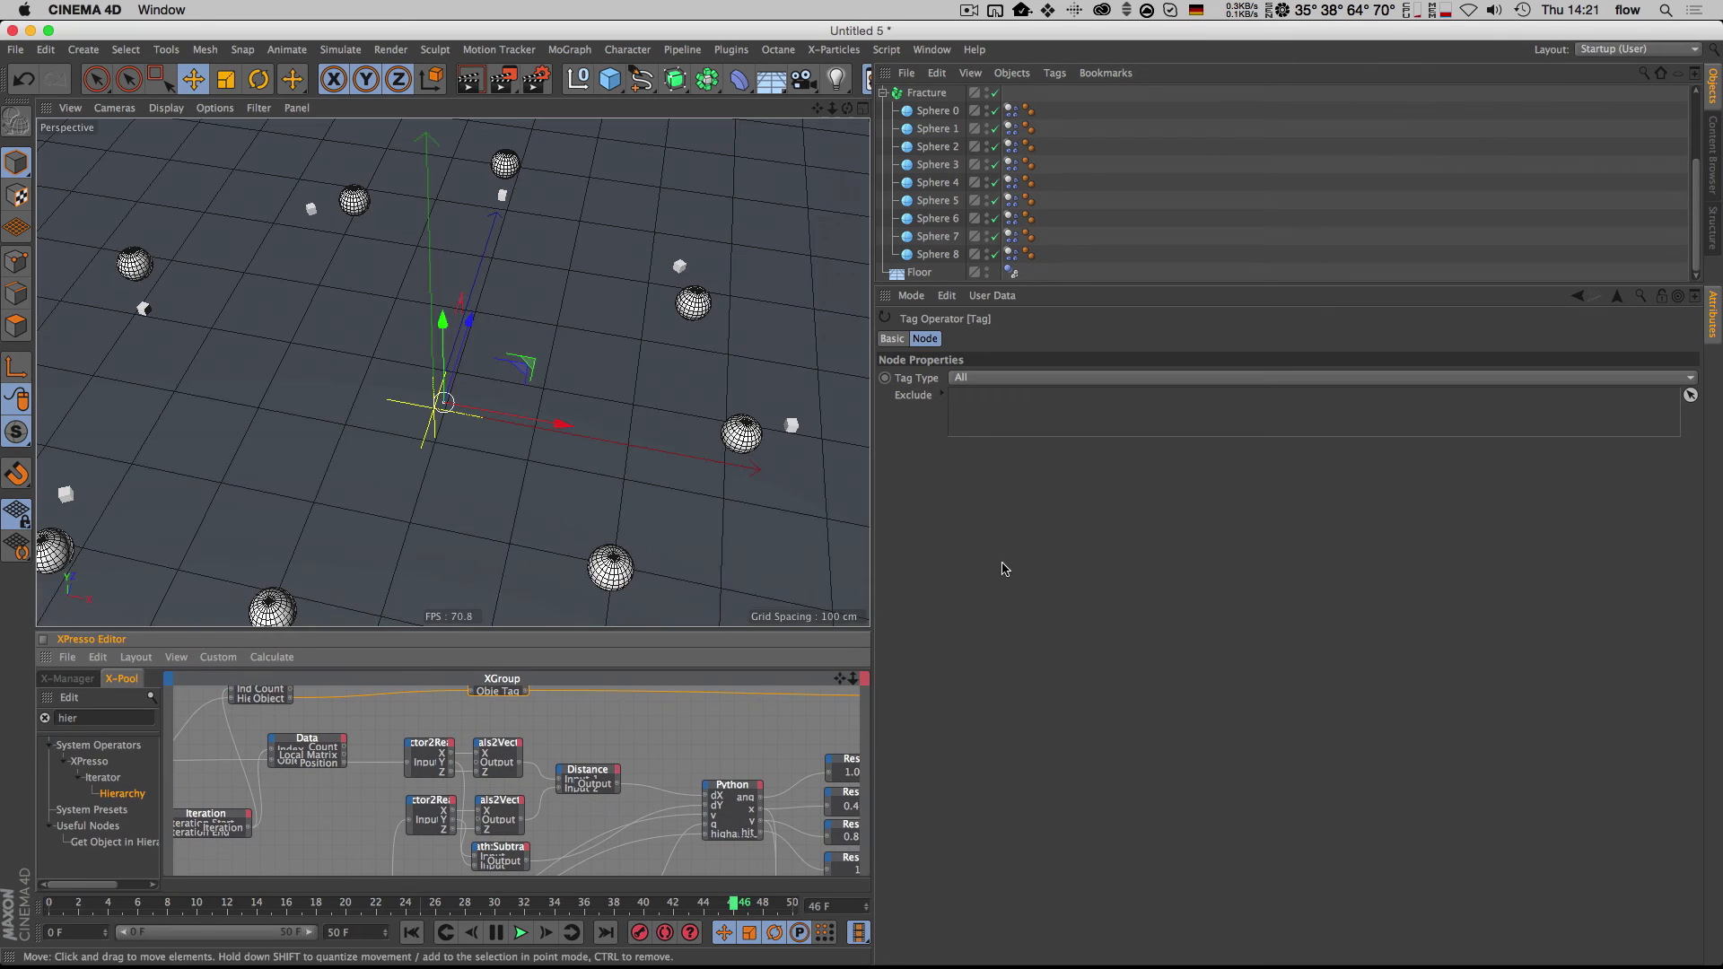
drag(877, 549, 1088, 538)
click(1096, 93)
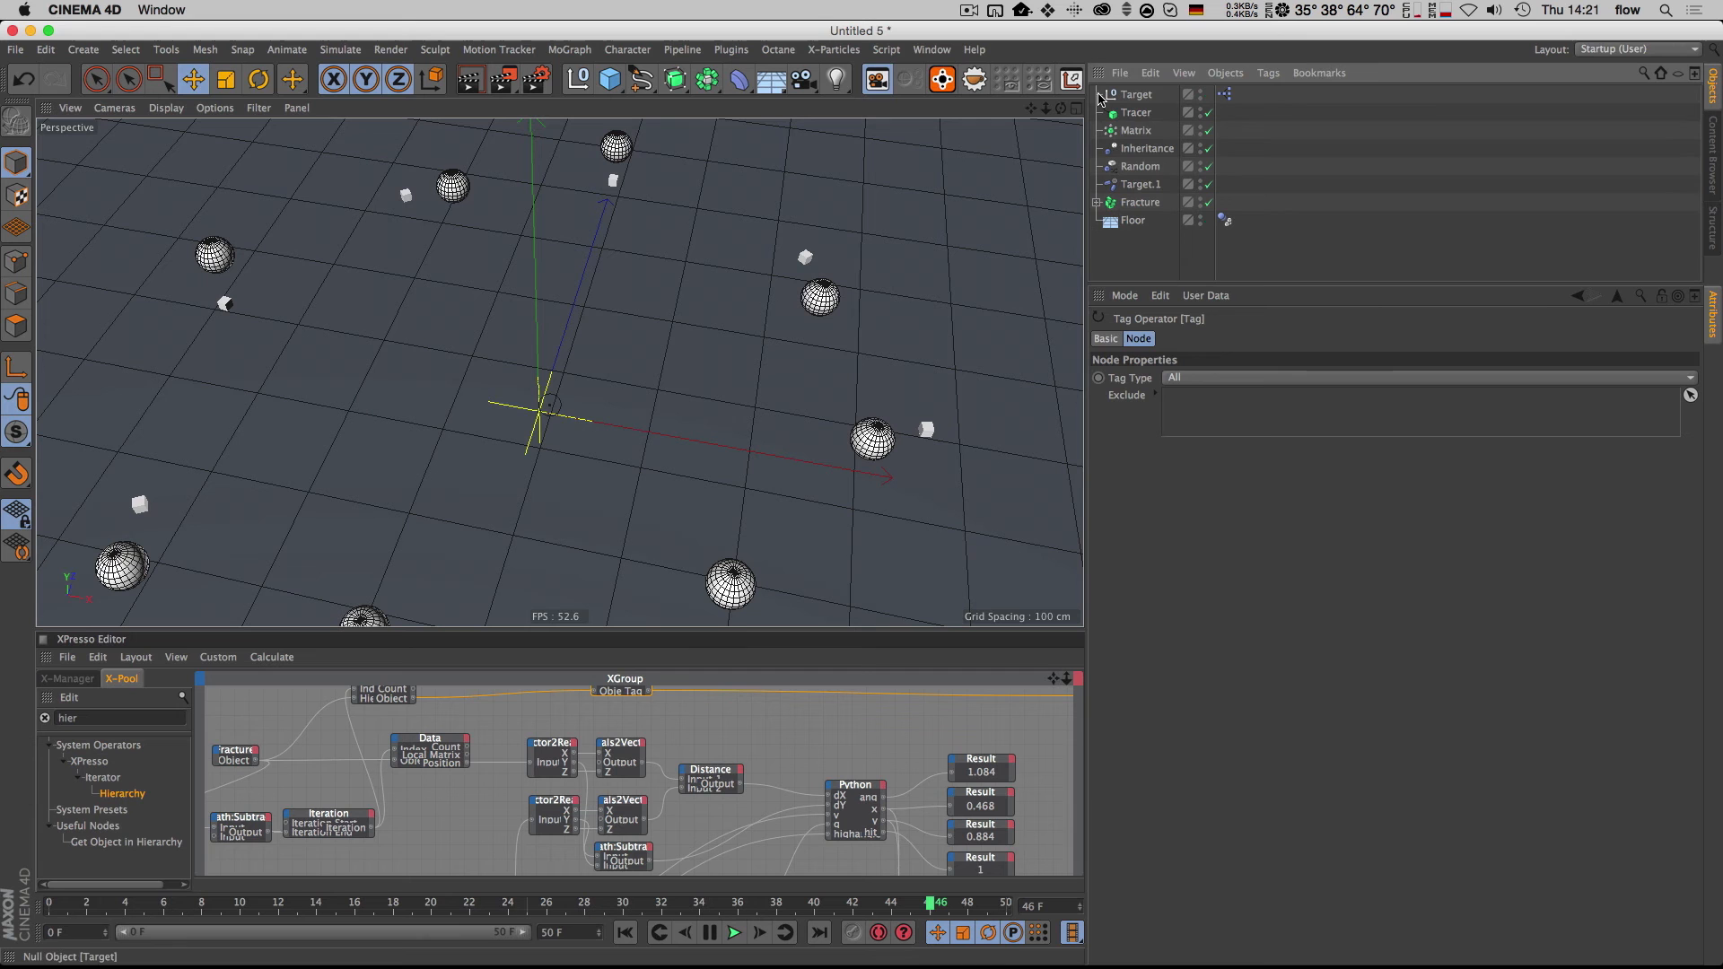
Step: Play the animation from frame 0 and examine how the spheres fly relative to the target
key(shift)
key(shift+f)
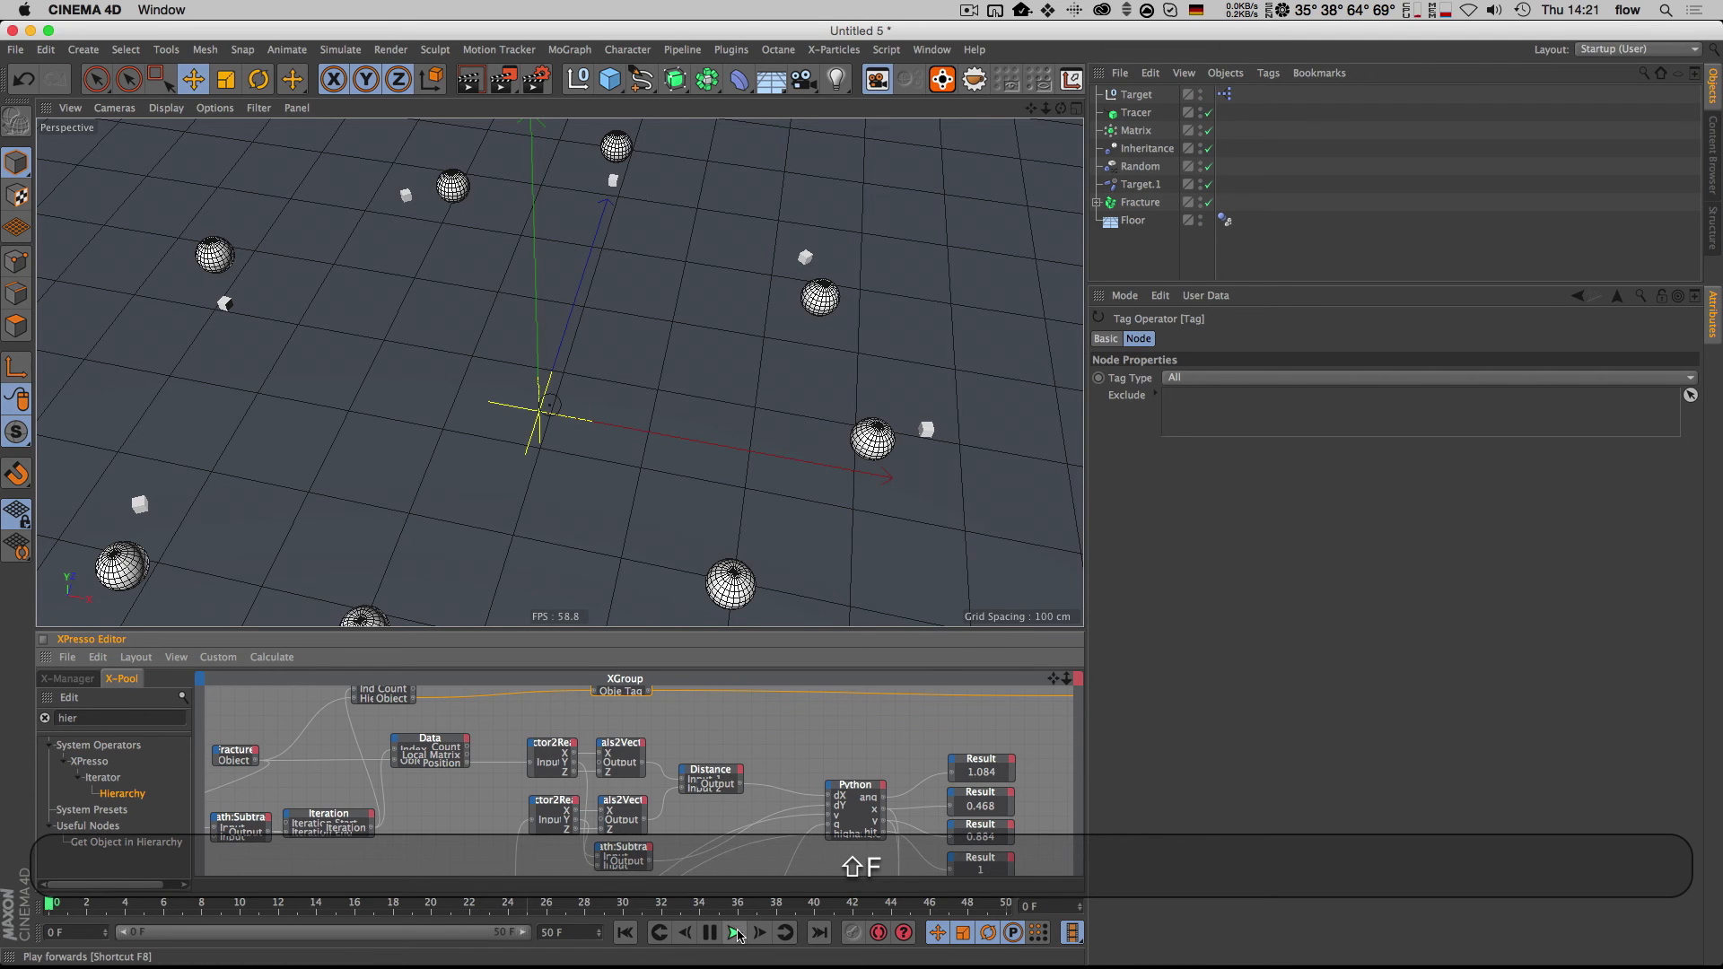
click(734, 933)
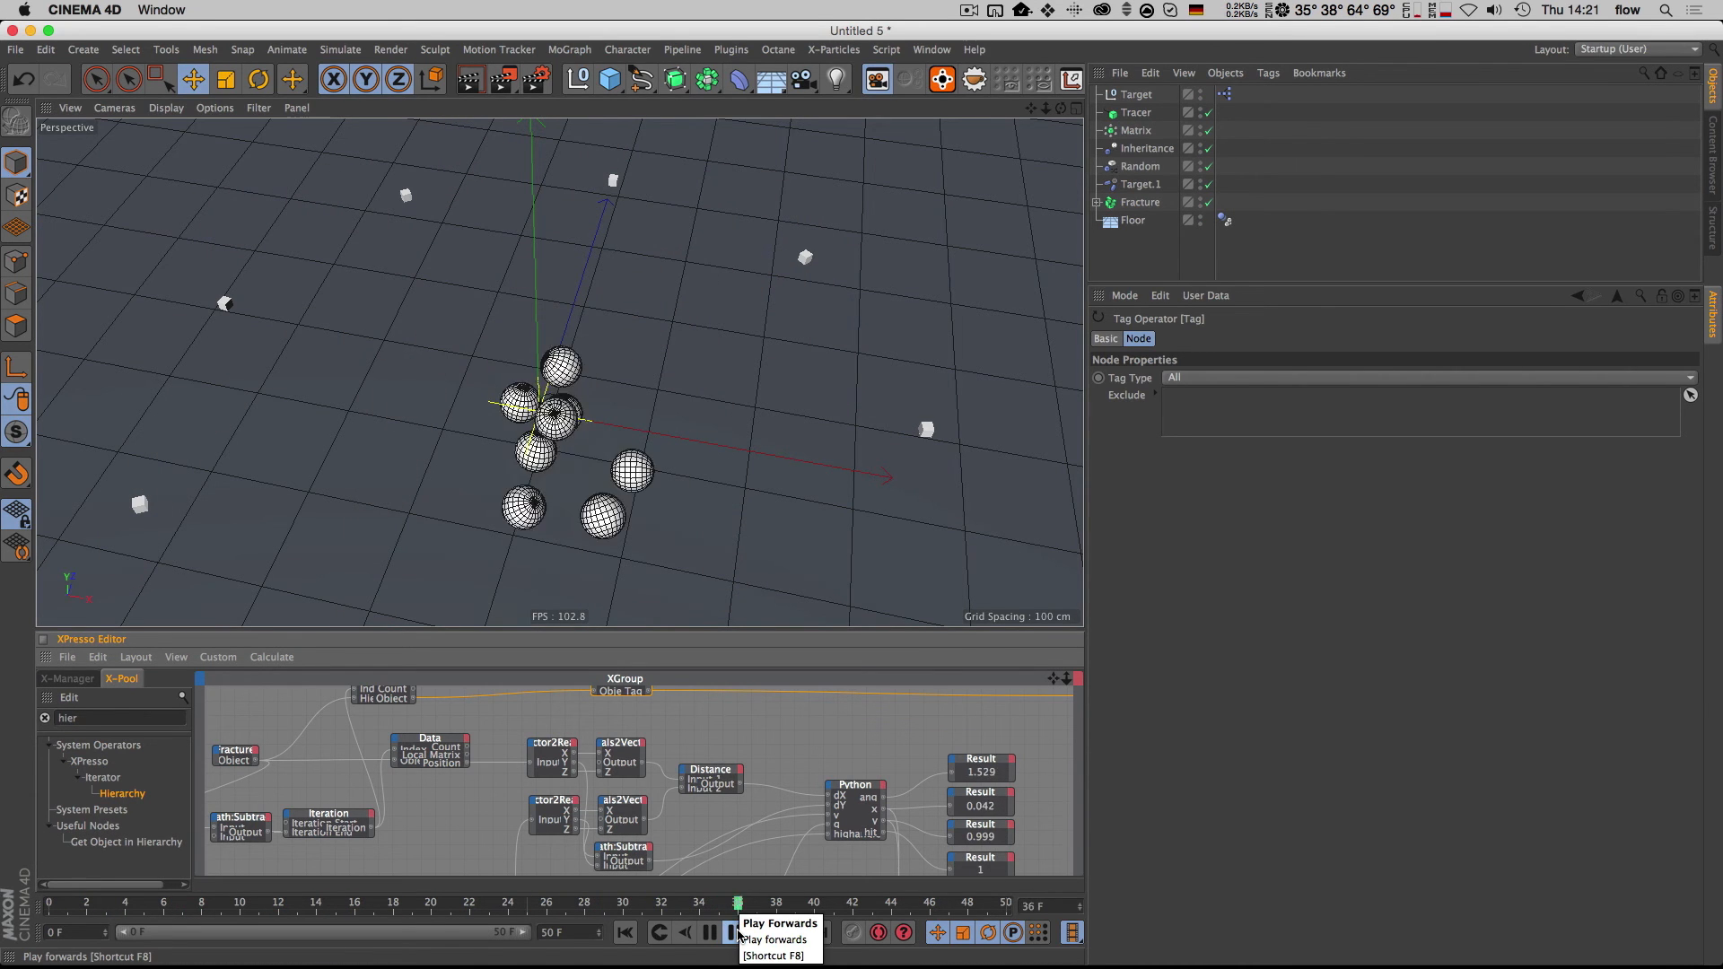
key(3)
drag(530, 517, 556, 462)
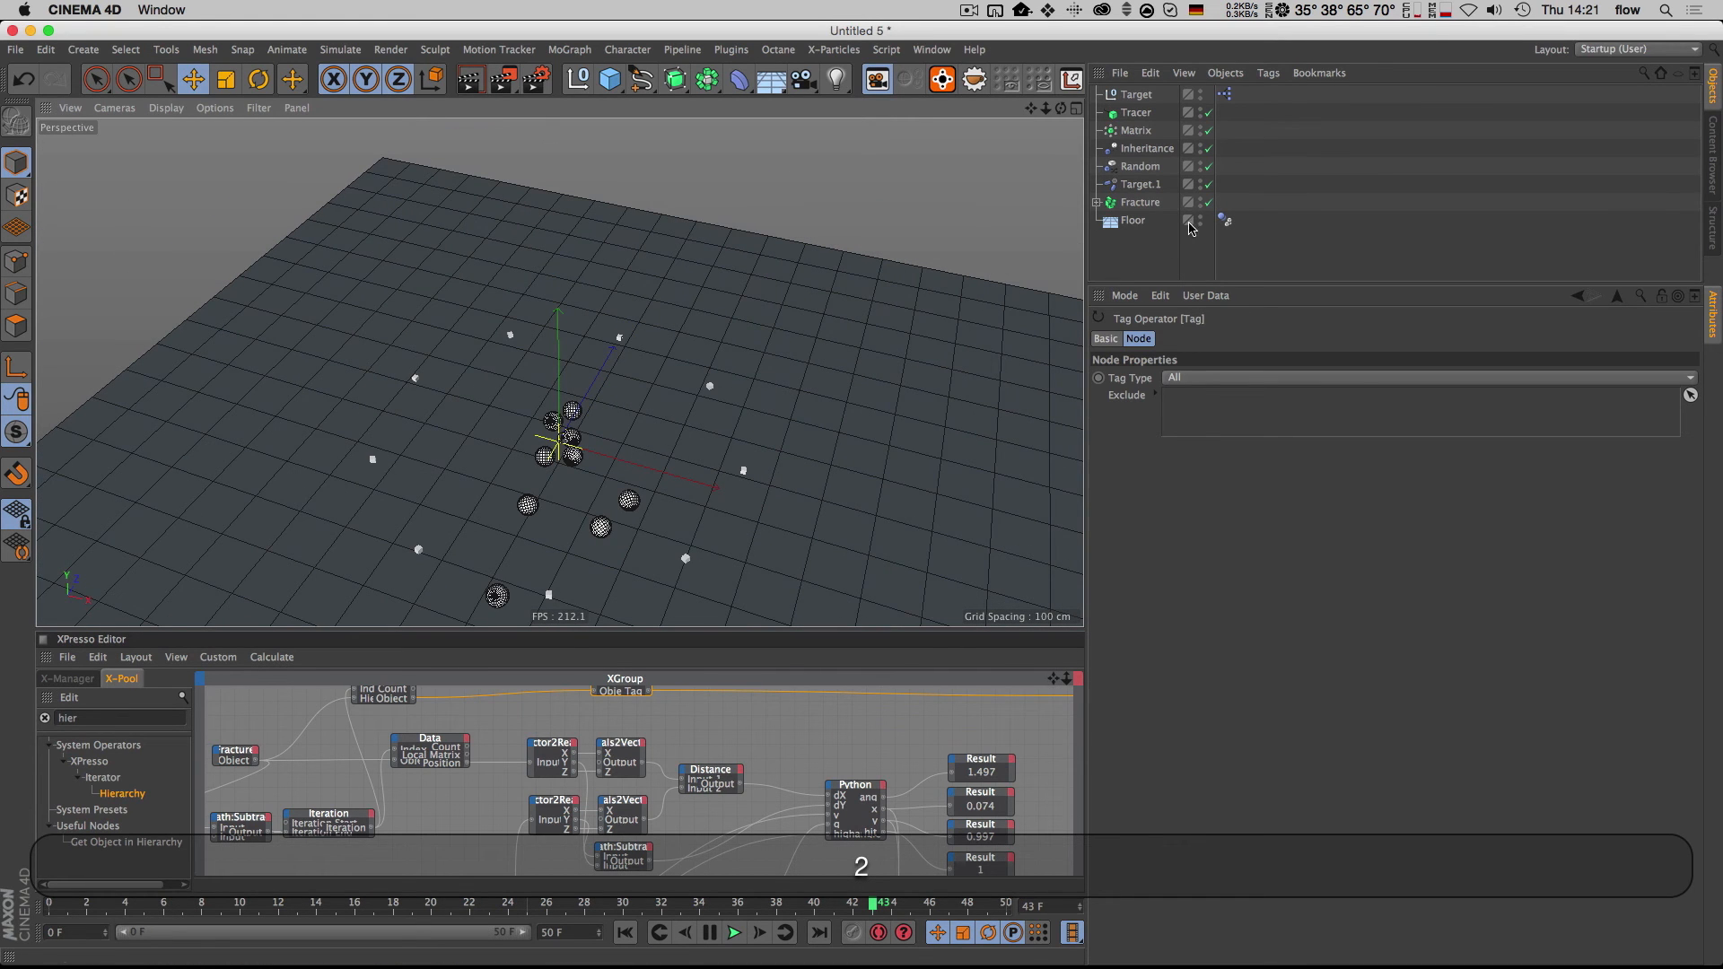
Step: Move the Target null across the floor and play the animation from frame 0 to watch the spheres fly toward it
click(1136, 95)
drag(672, 413, 738, 421)
key(shift+f)
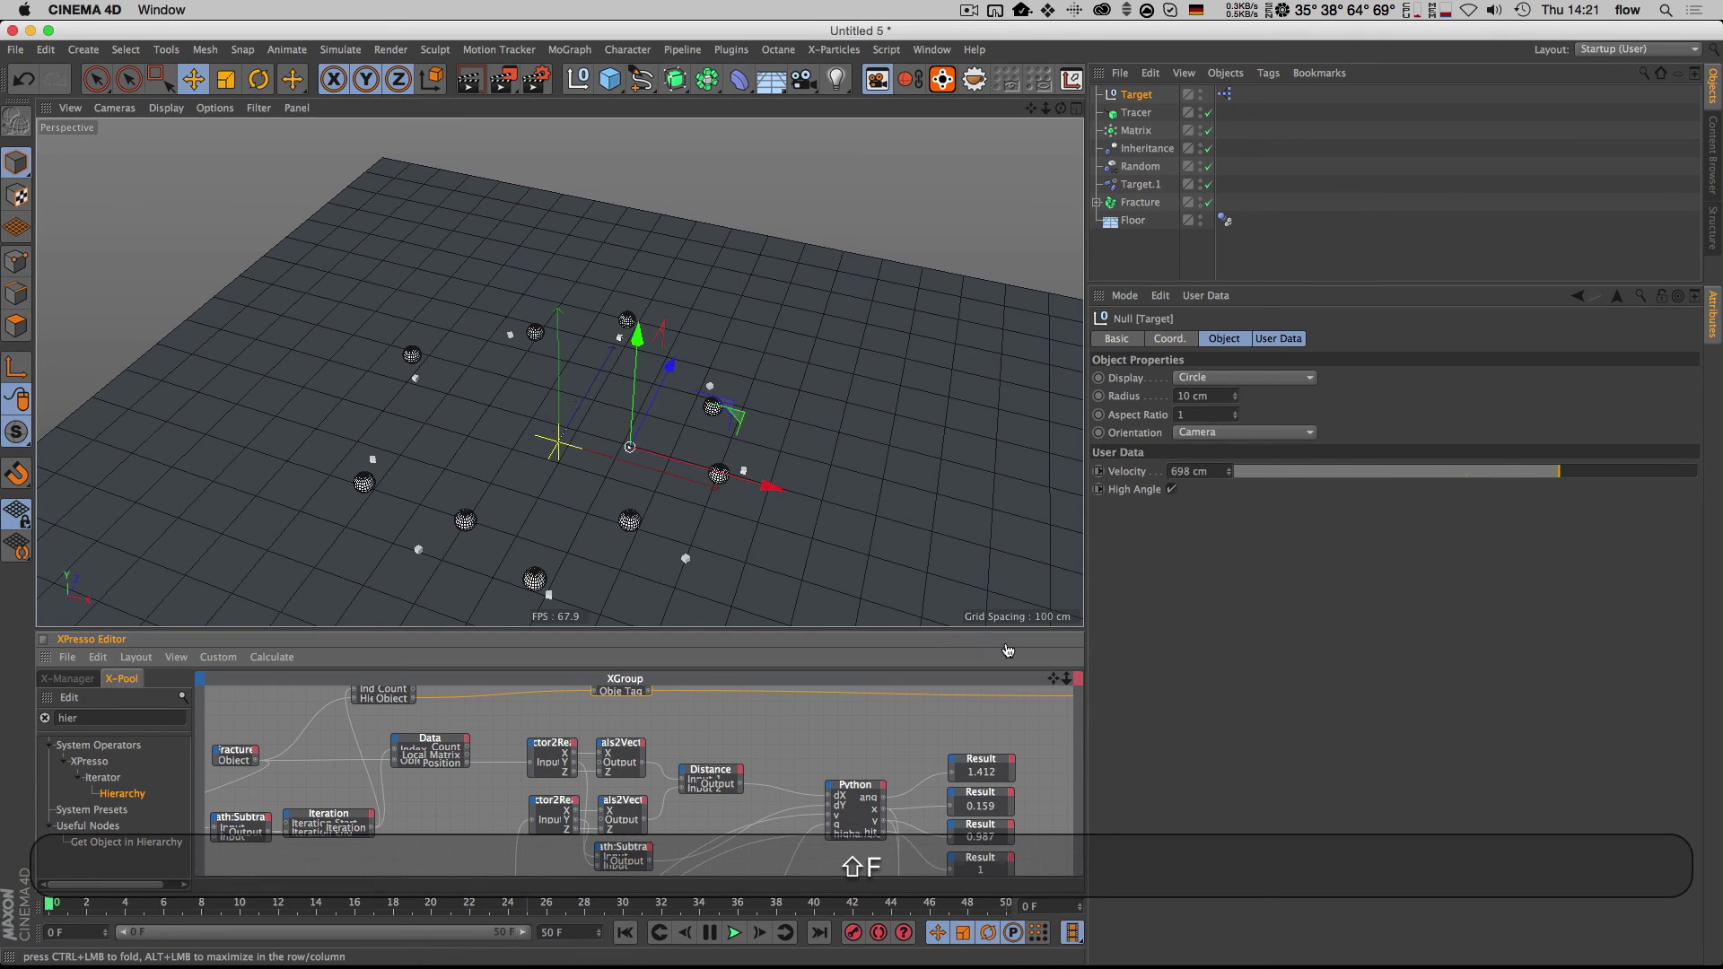
click(735, 933)
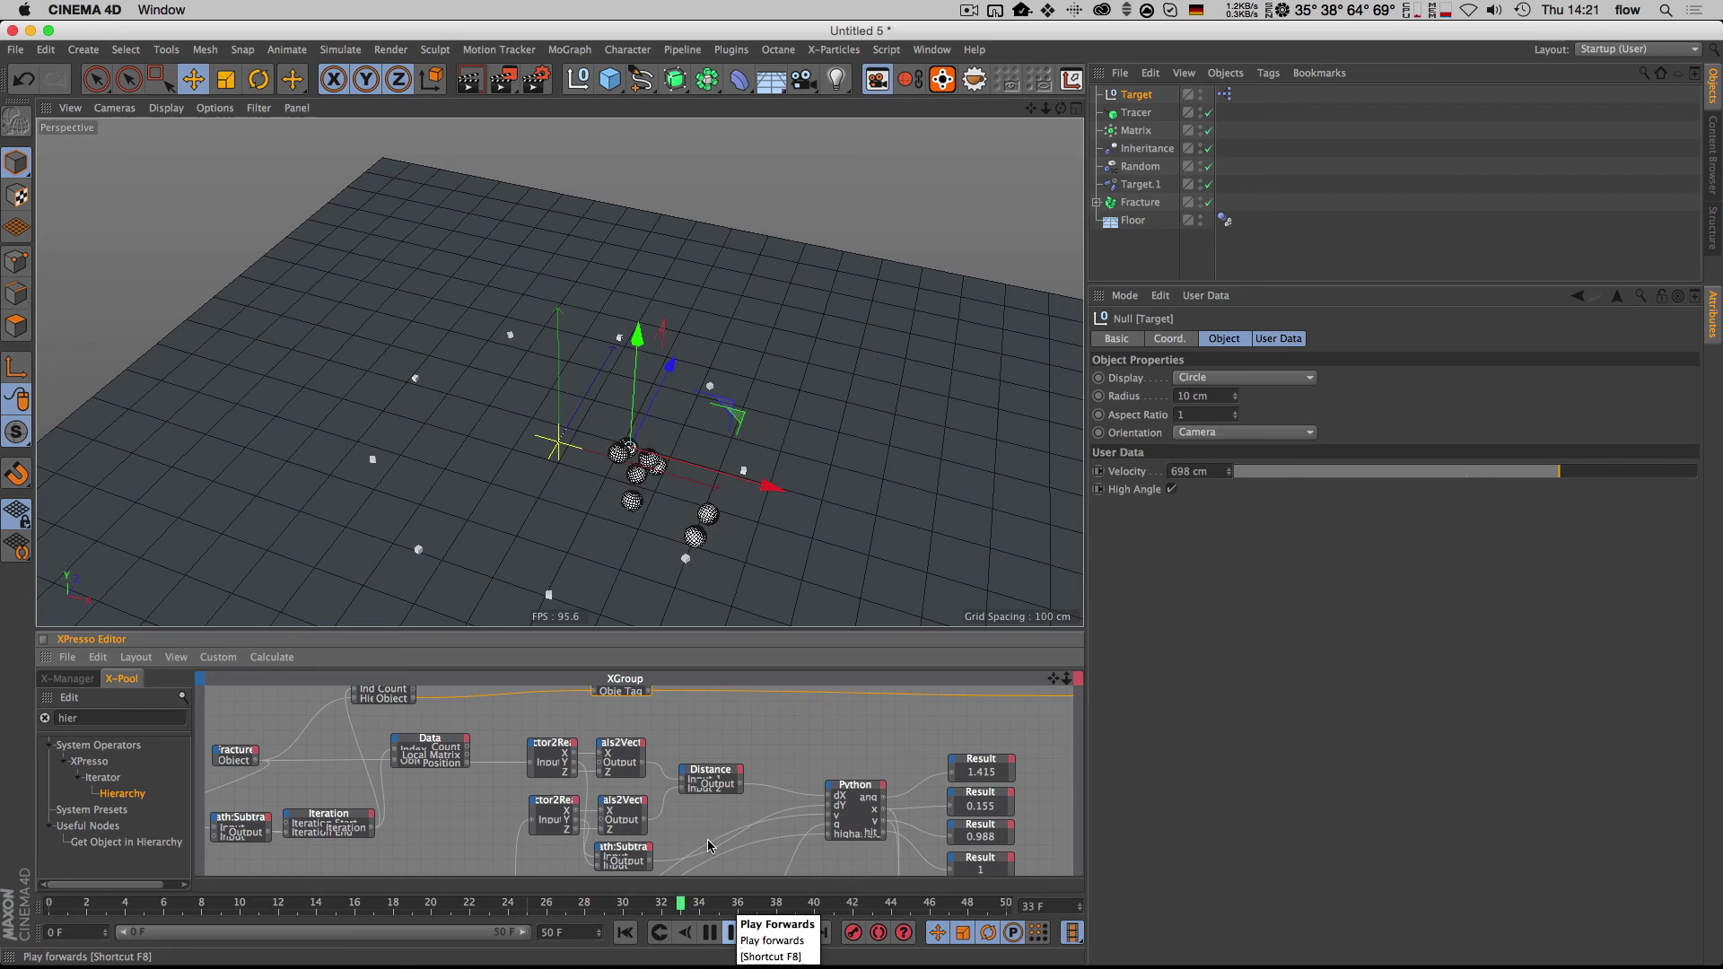
key(3)
mouse_move(629, 464)
mouse_down()
mouse_move(700, 428)
mouse_move(656, 451)
mouse_up()
key(2)
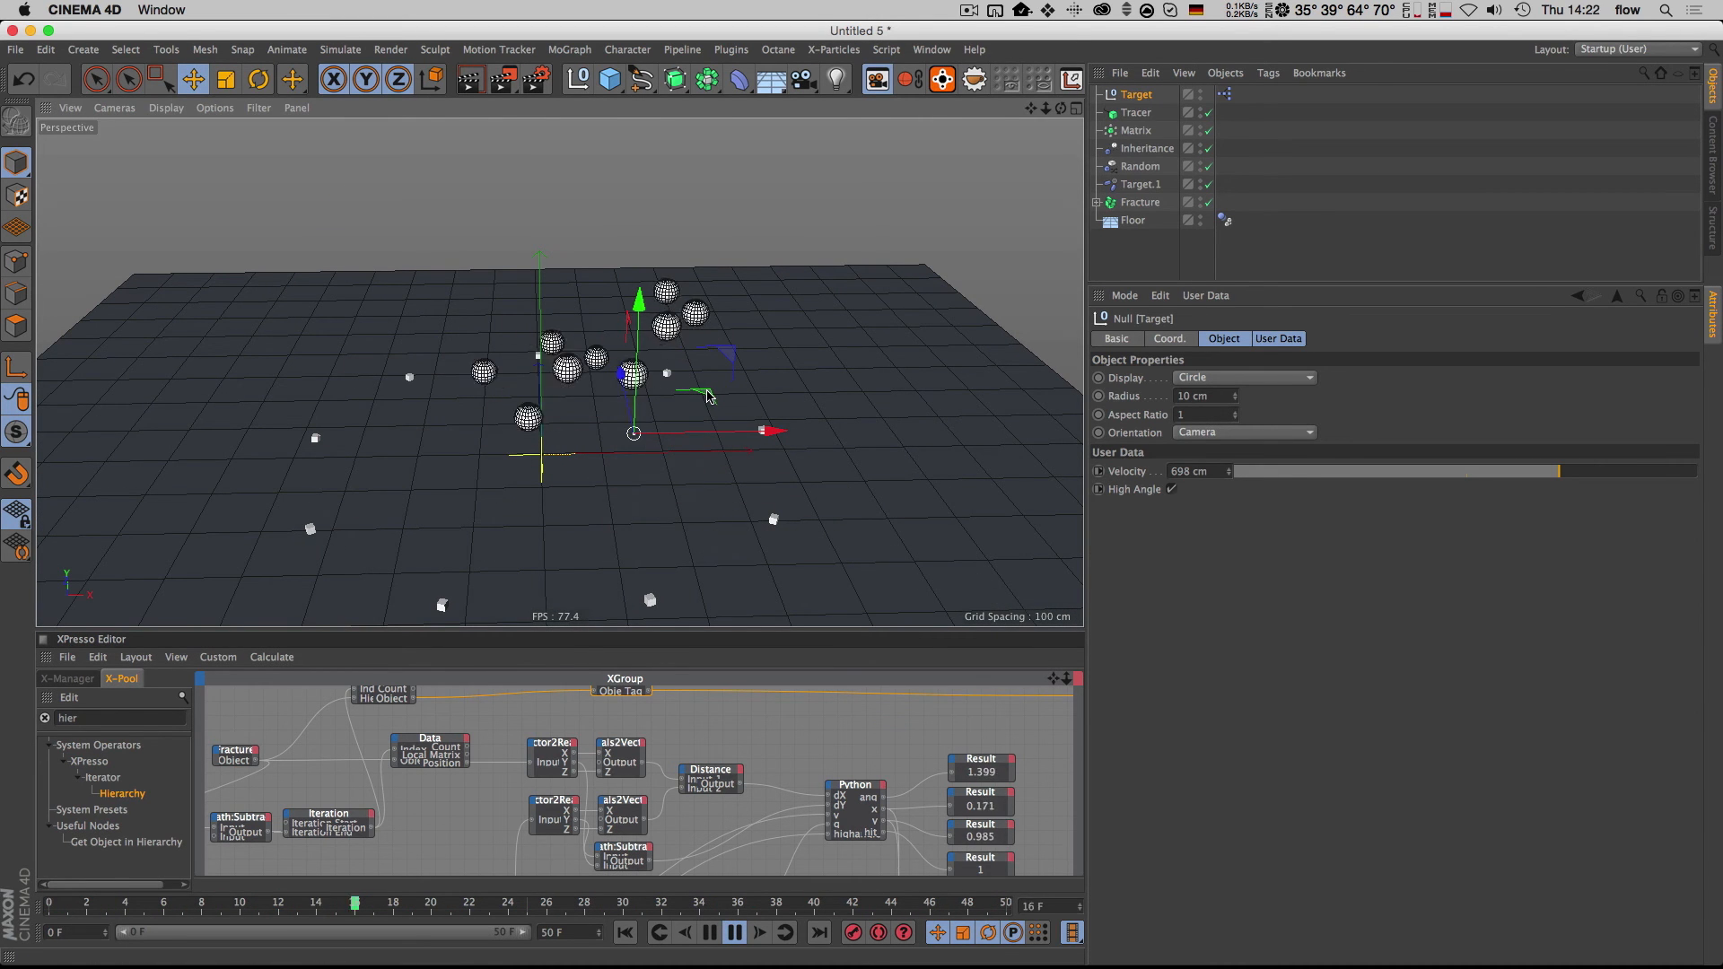
Step: Move the Target null toward the back of the floor during playback, check the trajectories, and stop at frame 0
drag(666, 434, 575, 343)
key(shift+f)
key(shift+f)
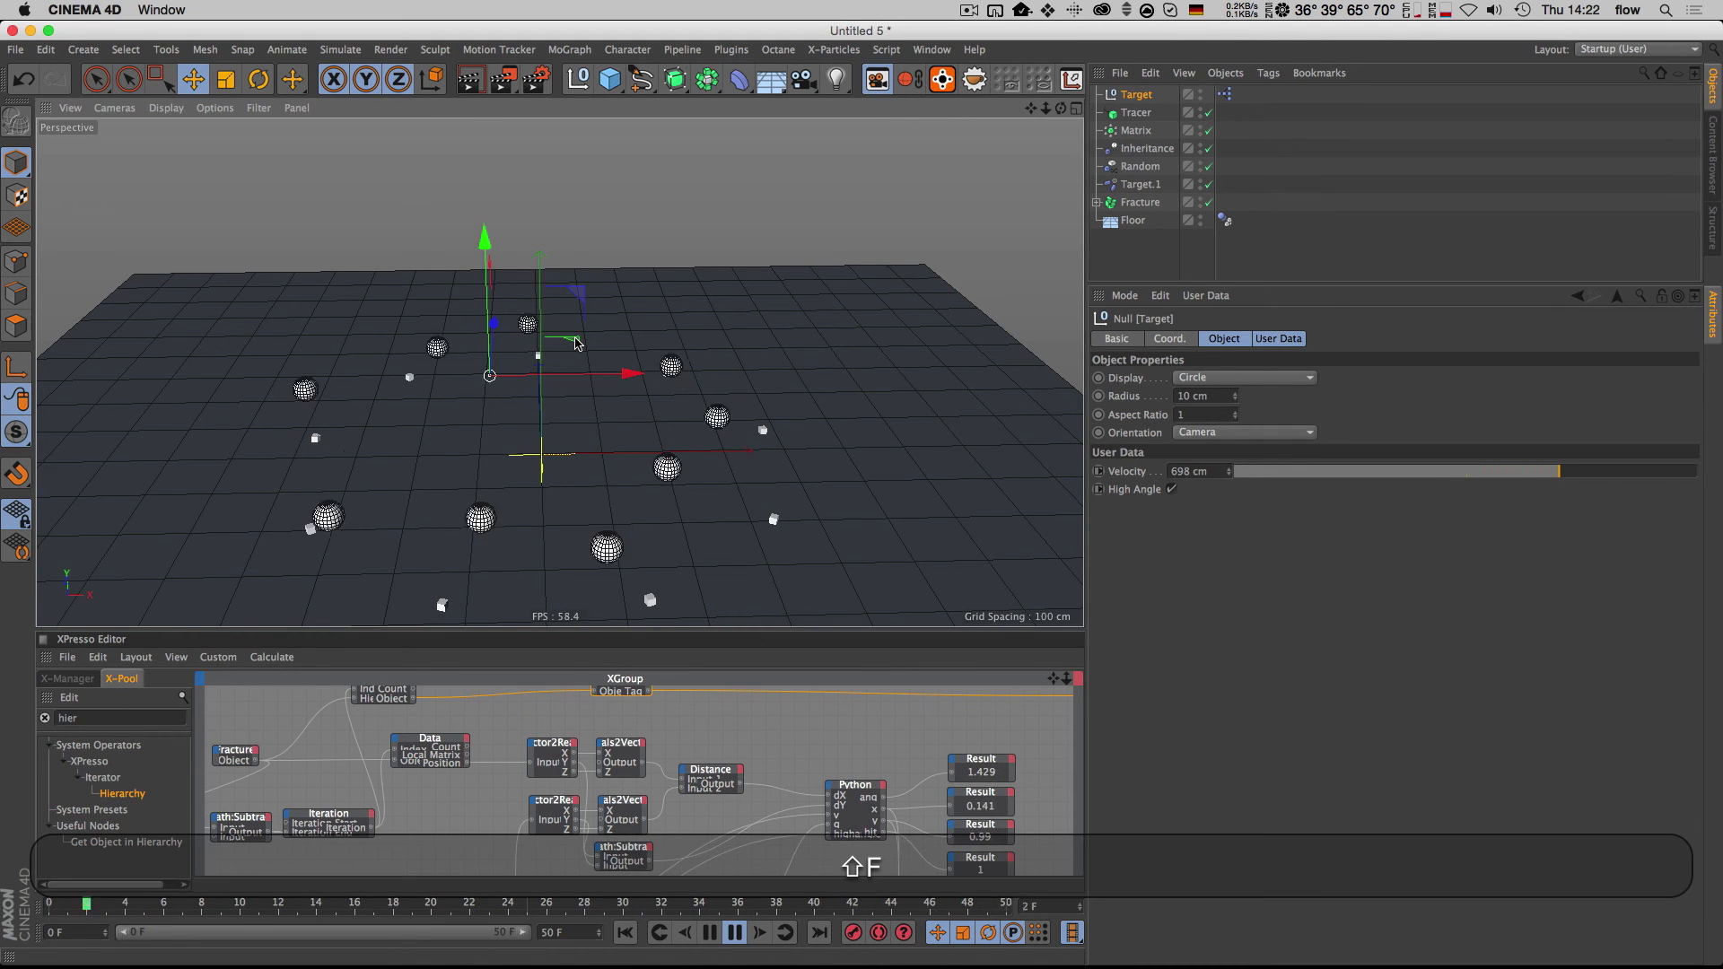
key(shift+f)
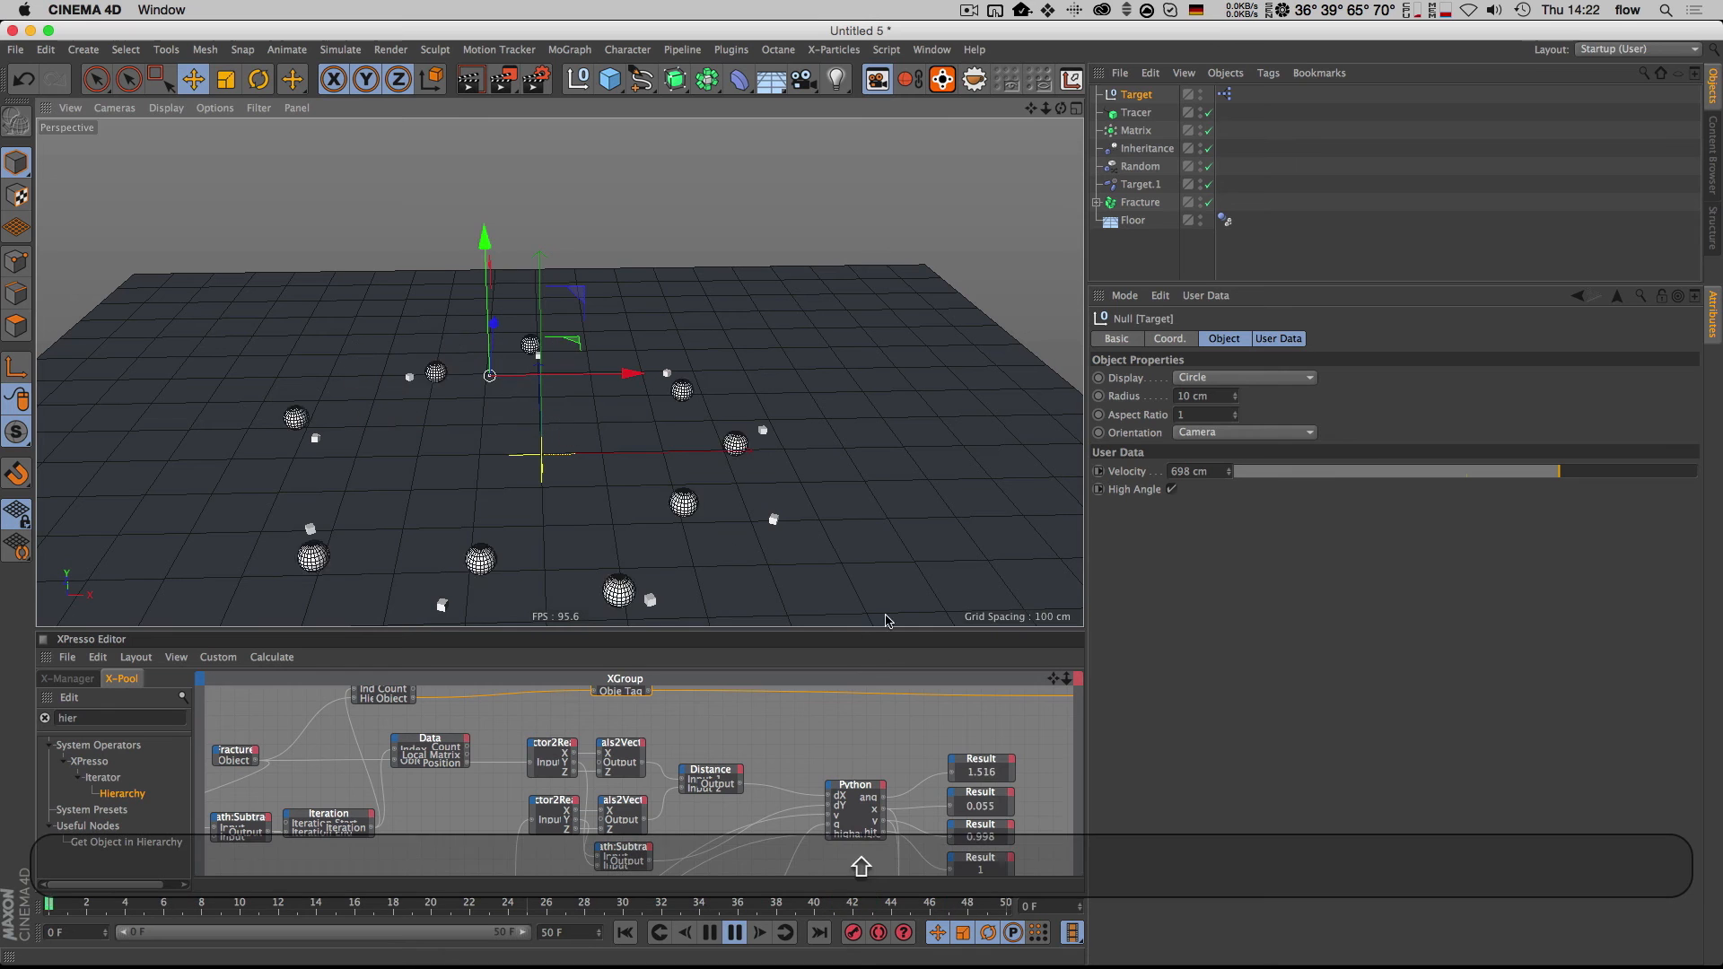
key(shift+f)
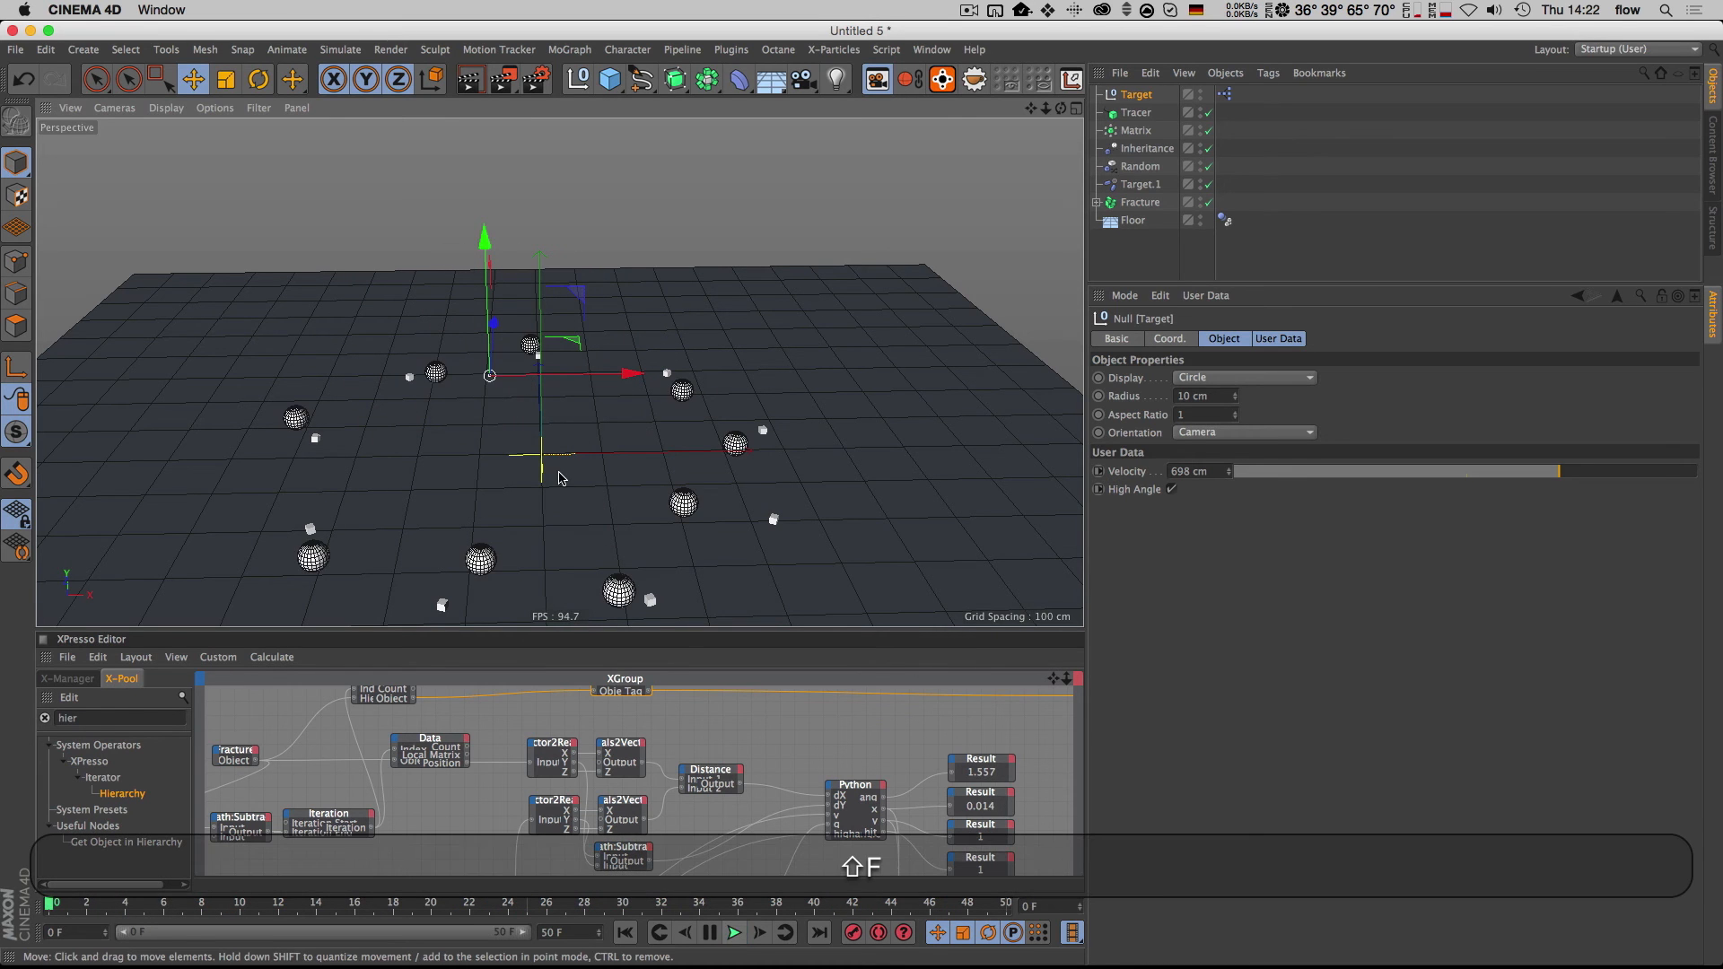
Step: Enlarge the perspective viewport in height at the expense of the XPresso Editor and frame the ring of spheres from above
key(3)
mouse_move(538, 461)
mouse_down()
mouse_move(572, 505)
mouse_move(569, 469)
mouse_up()
key(1)
drag(552, 631, 551, 713)
key(1)
drag(571, 470, 551, 414)
key(2)
drag(551, 414, 553, 445)
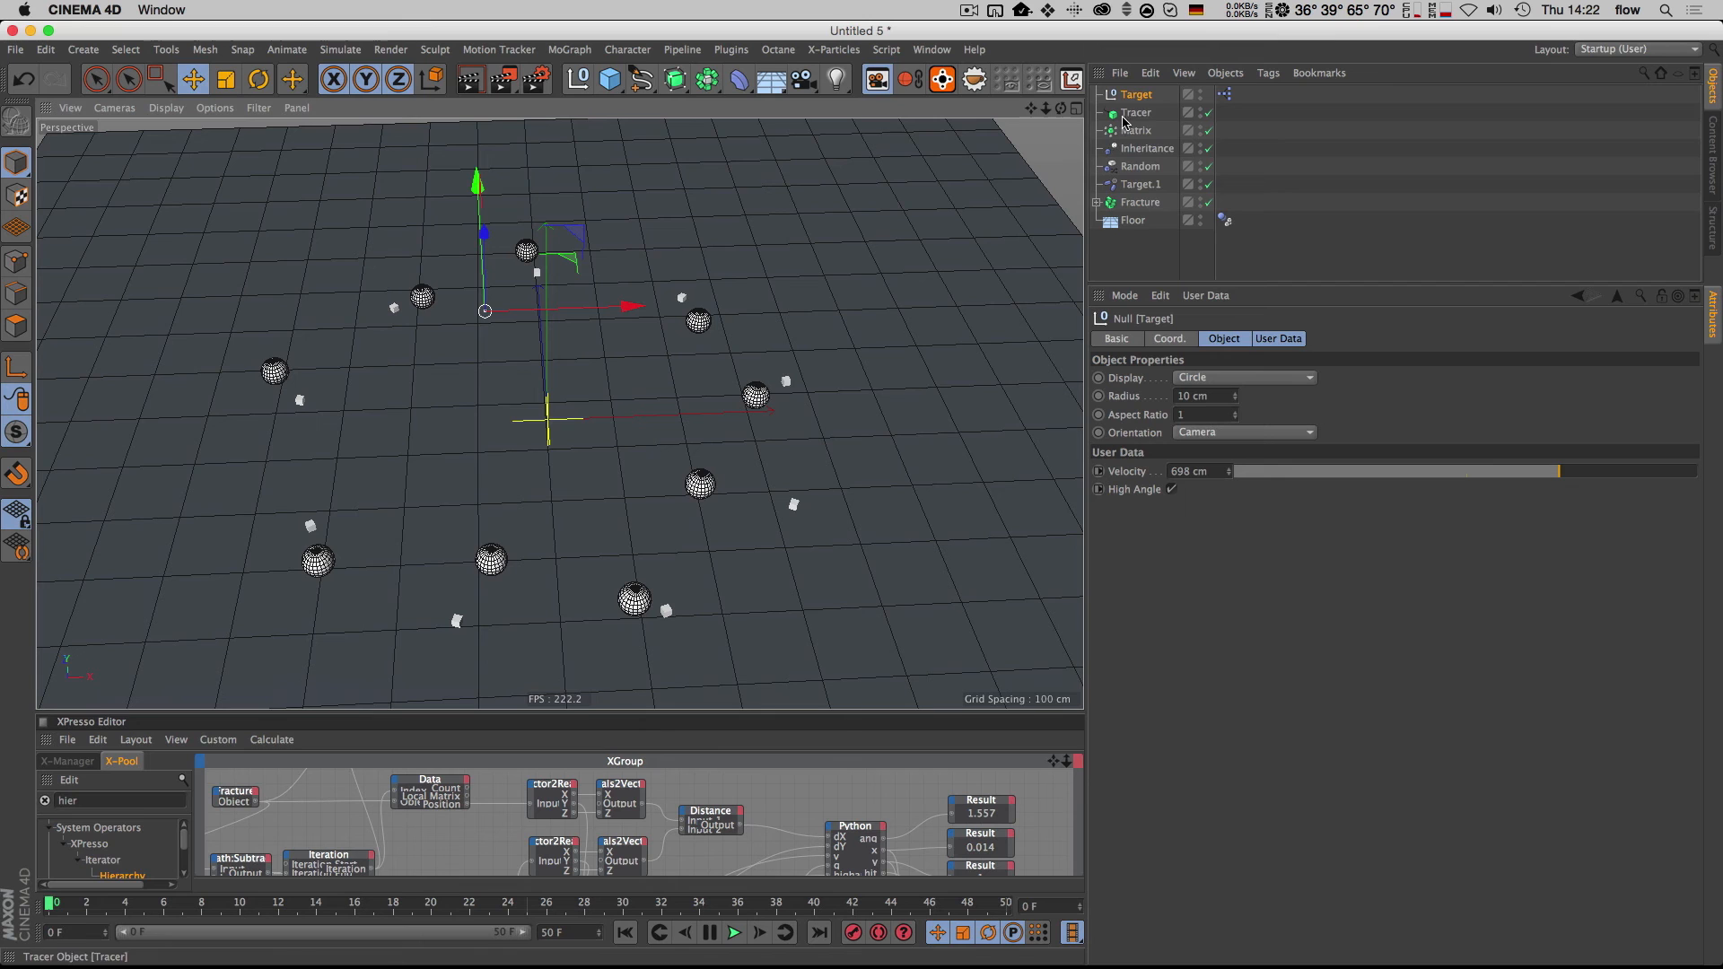
Step: Add a Cube primitive and give it a Ghost Body simulation tag
click(614, 83)
click(774, 105)
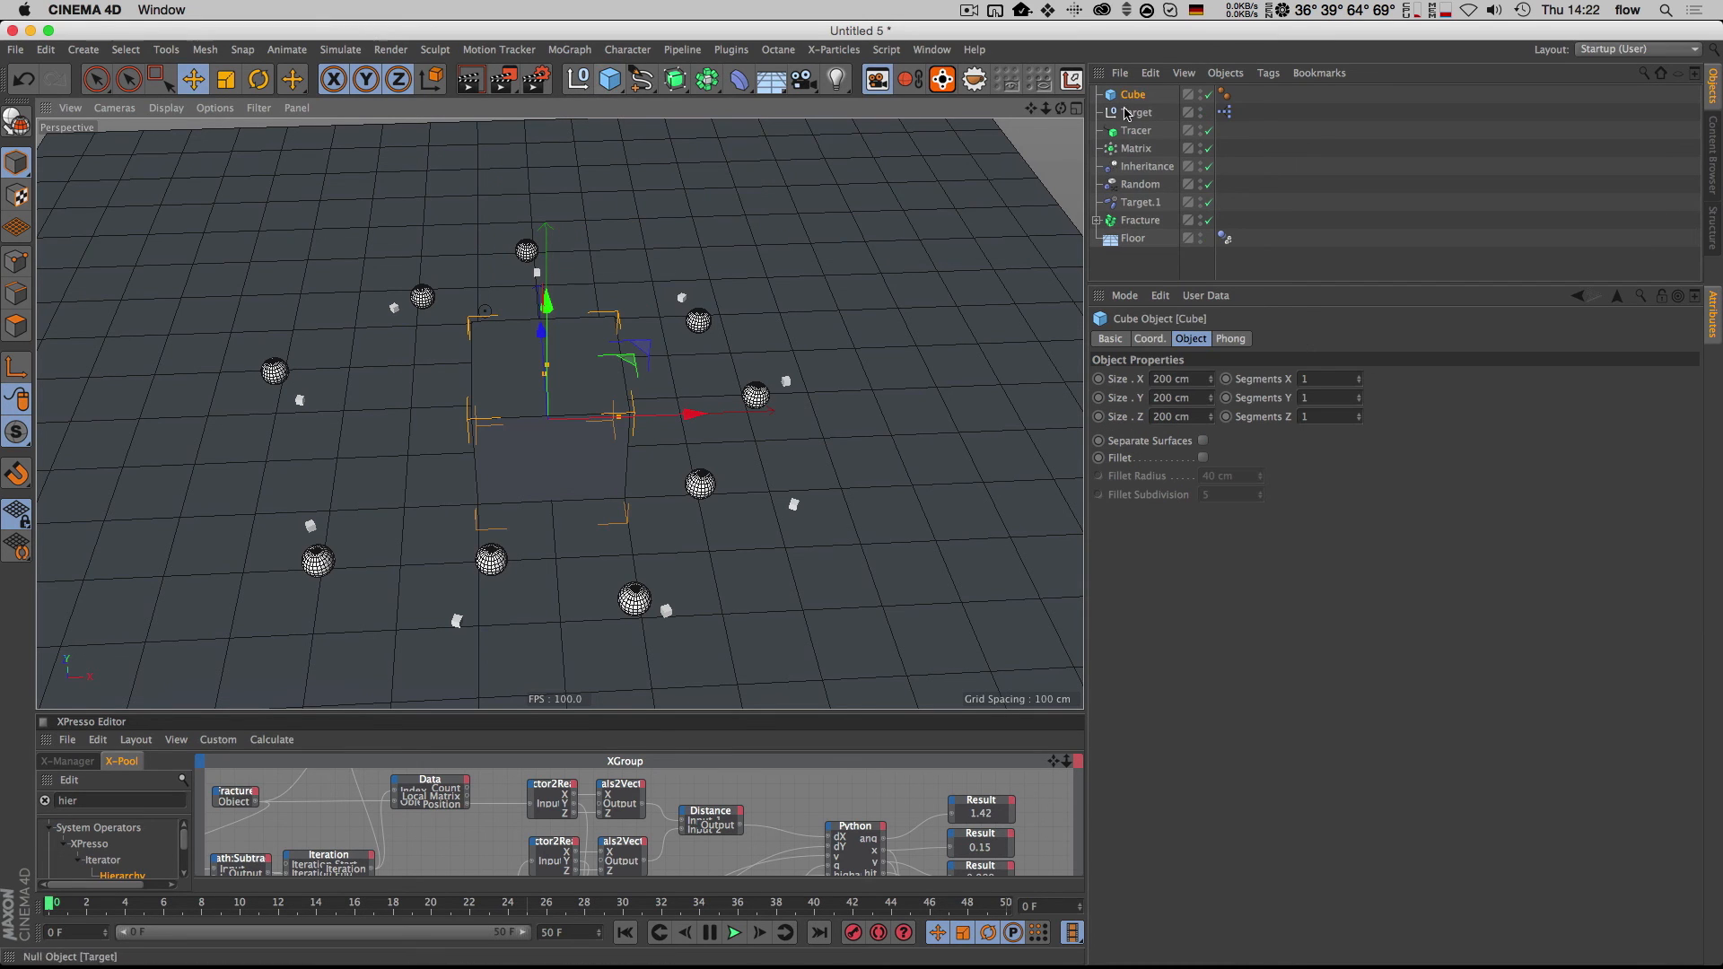
right_click(1136, 96)
mouse_move(1347, 292)
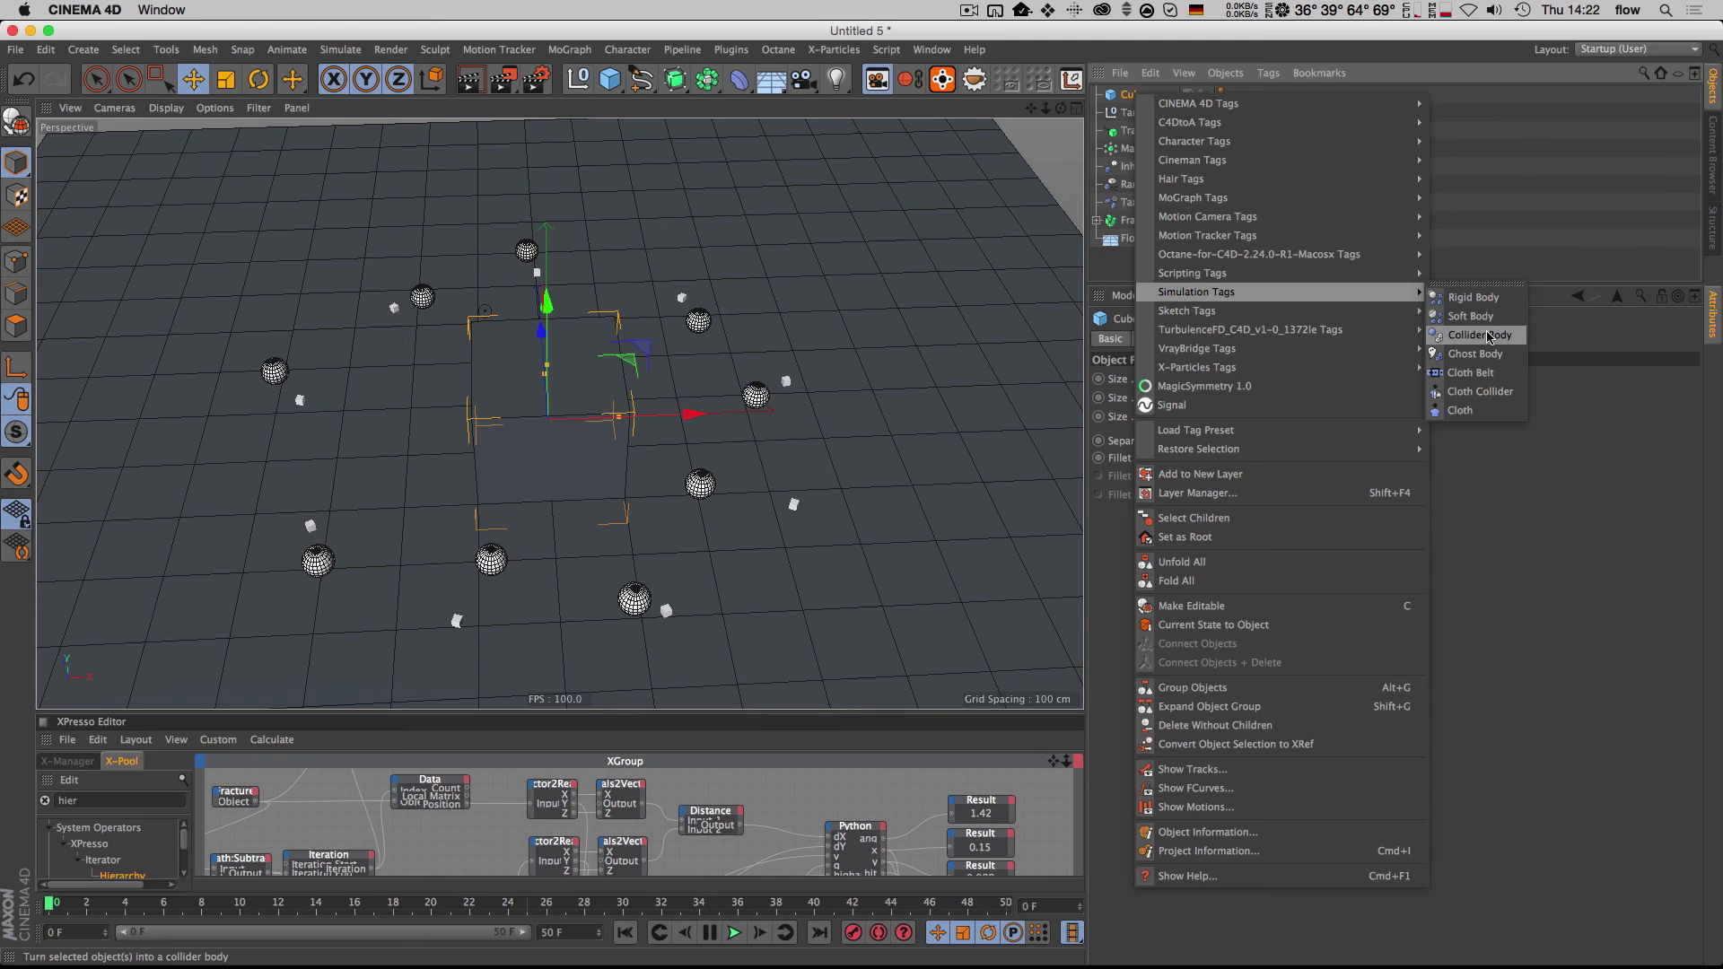
click(1471, 355)
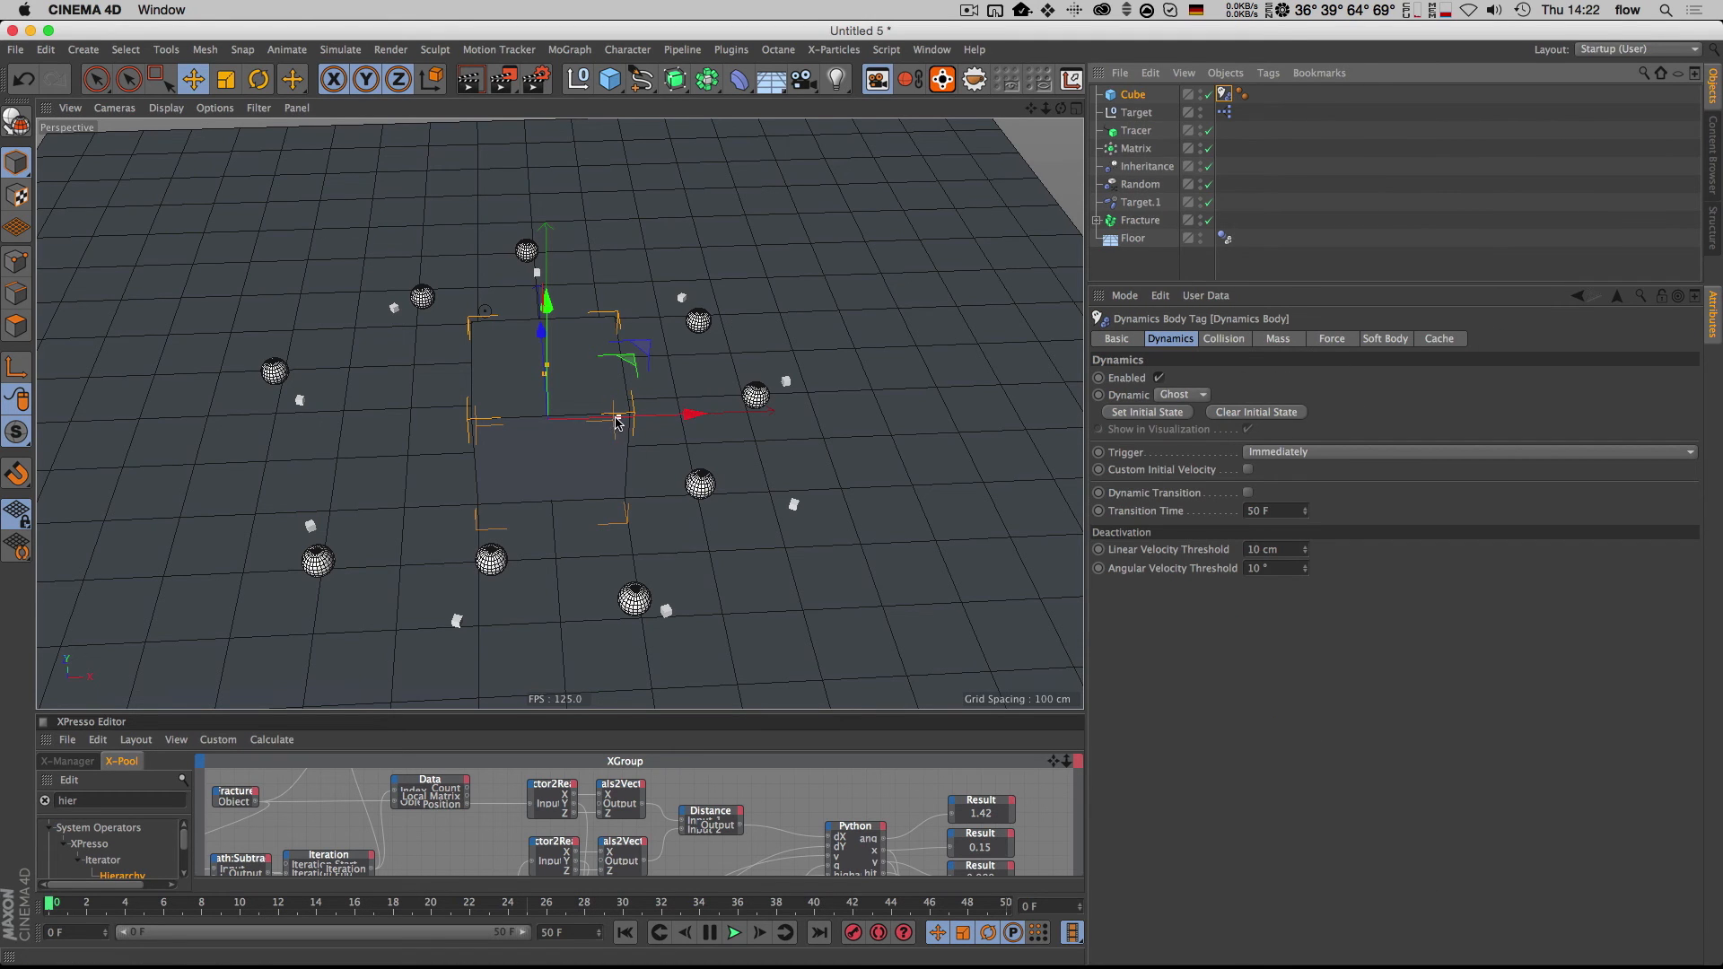
Step: Reshape the Cube into a thin, long upright wall running across the whole ring of spheres
drag(615, 422, 663, 406)
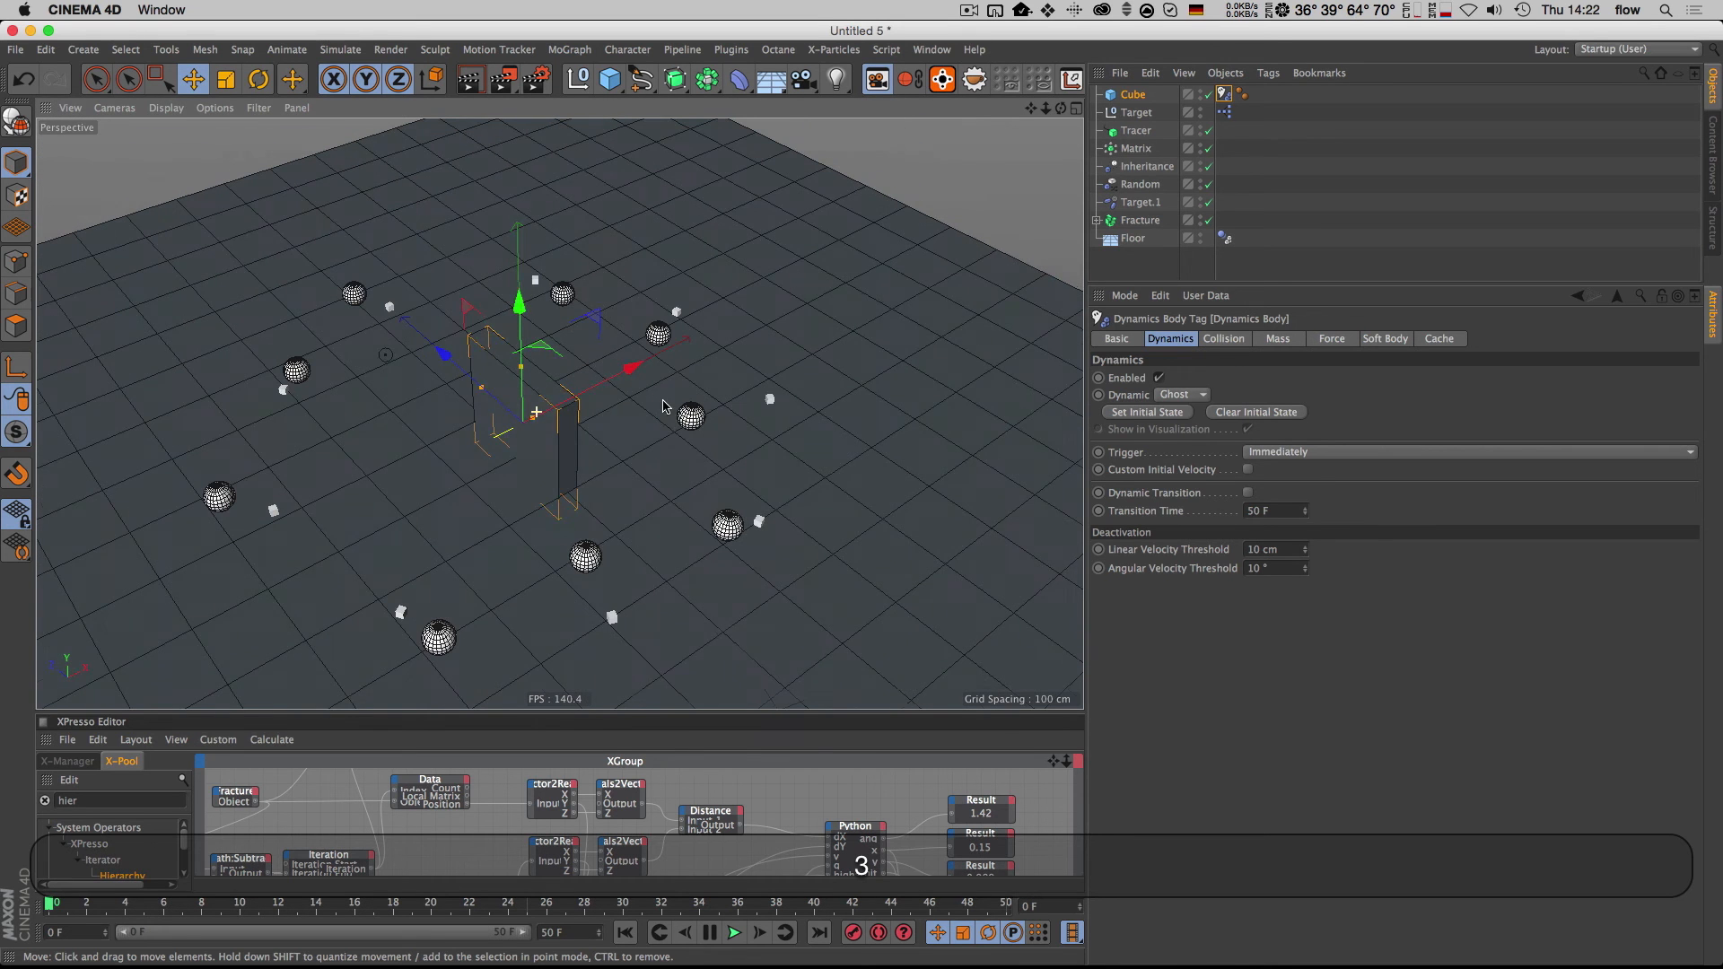
drag(479, 391, 269, 306)
key(r)
drag(563, 478, 337, 408)
key(shift+f)
key(shift+3)
key(e)
drag(640, 434, 543, 411)
key(1)
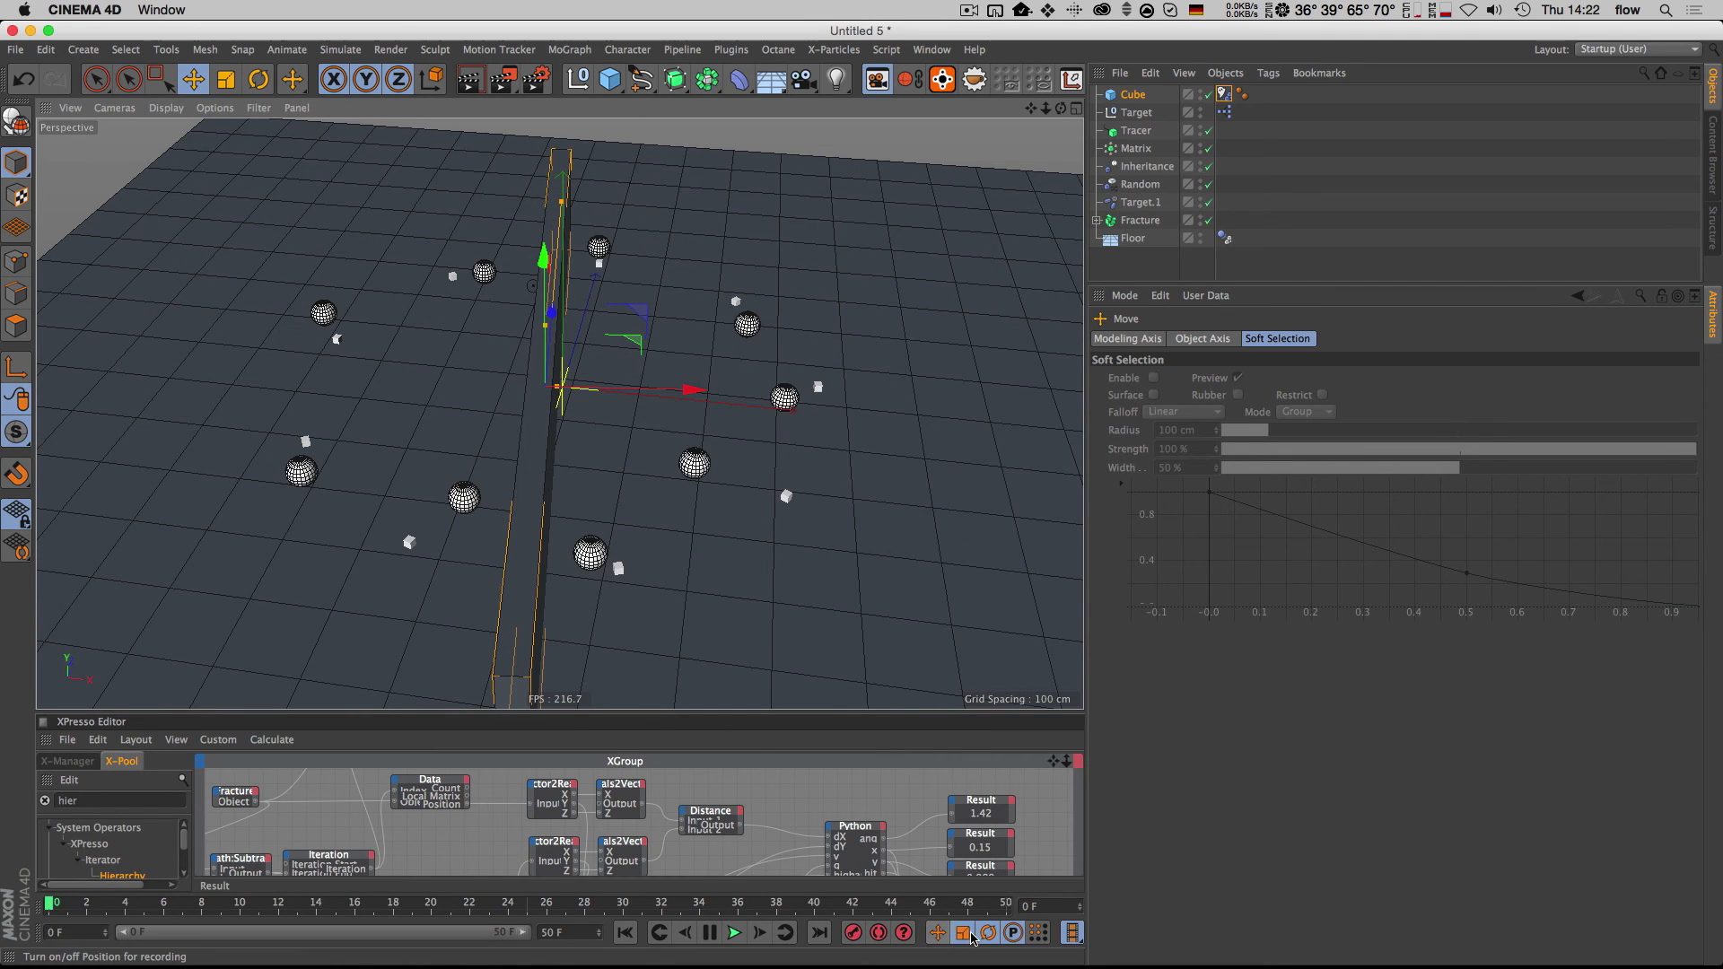
Step: Animate only the Cube wall's rotation with keyframes at frames 0 and 20, snapping the turn to fixed increments, and return to frame 0
click(859, 934)
drag(87, 911, 432, 908)
key(r)
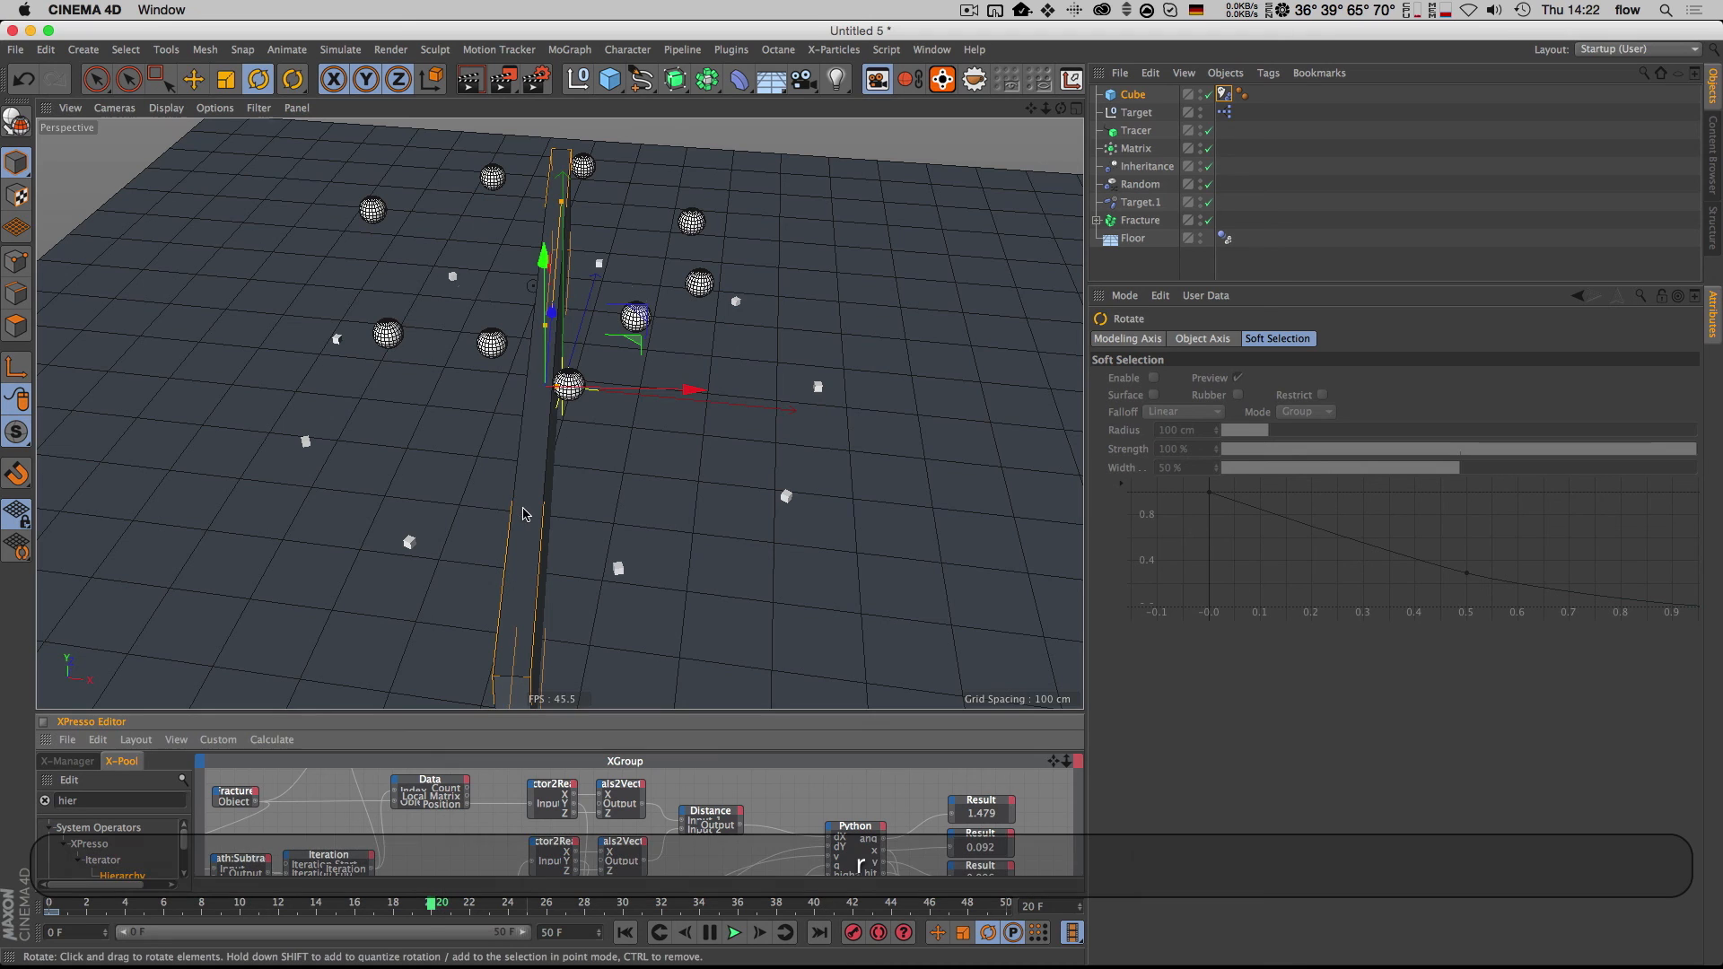
shift+drag(538, 420, 470, 239)
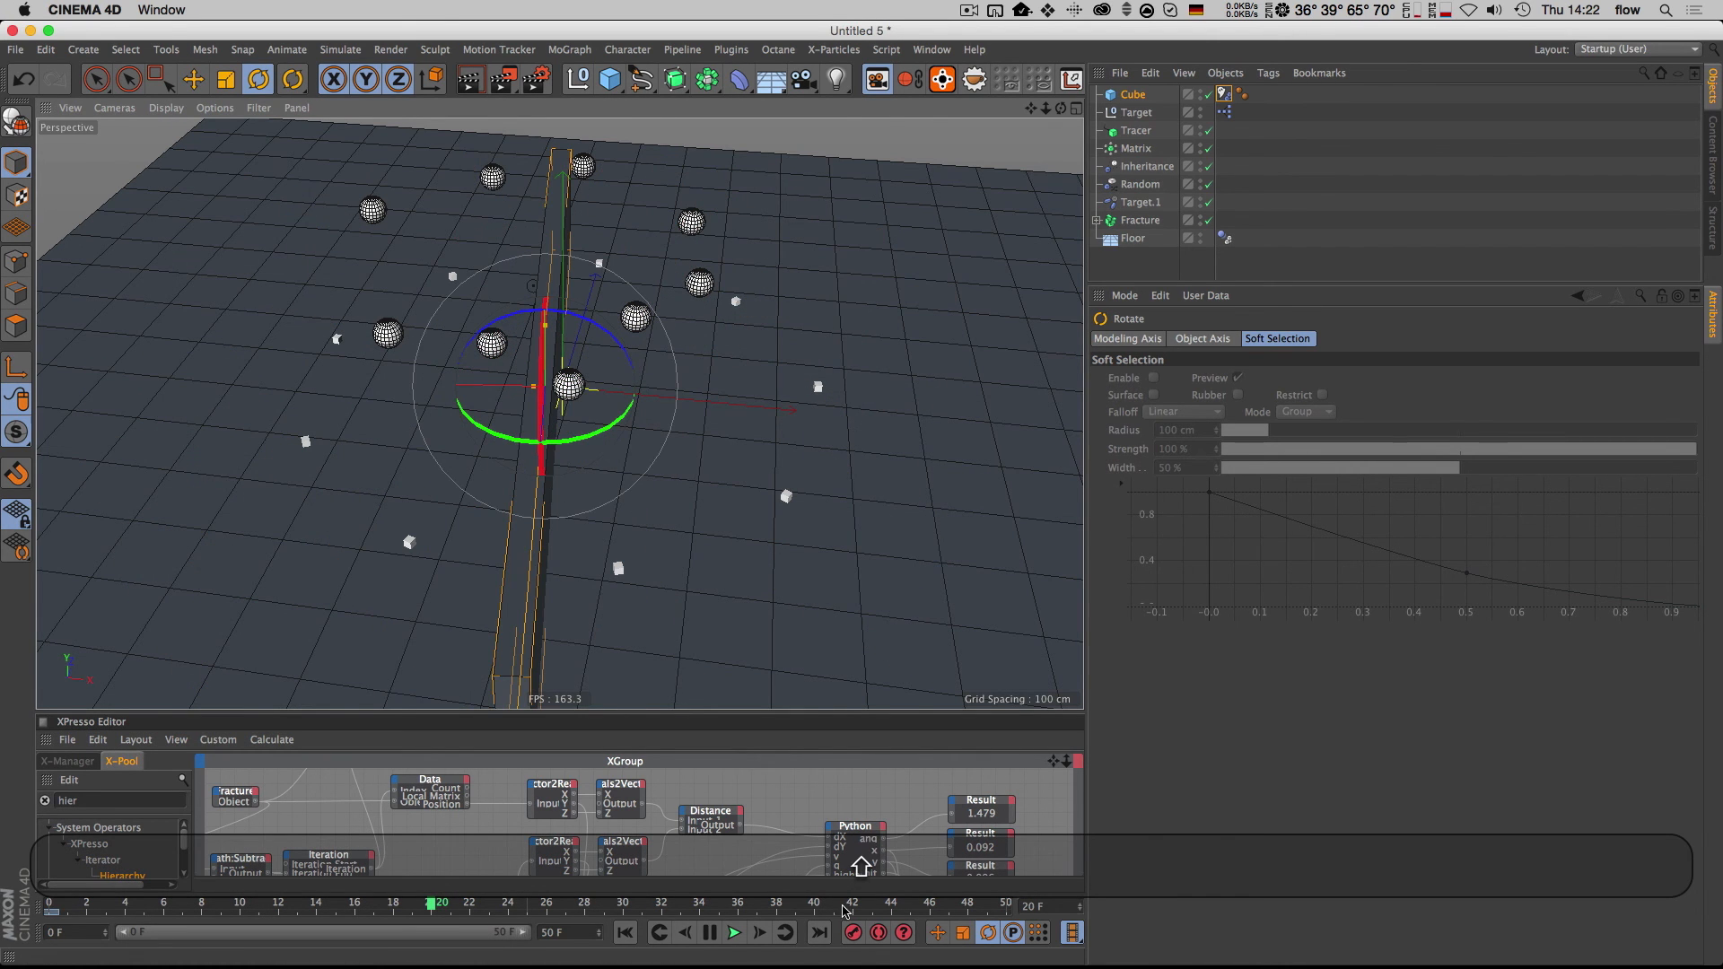
key(shift+f)
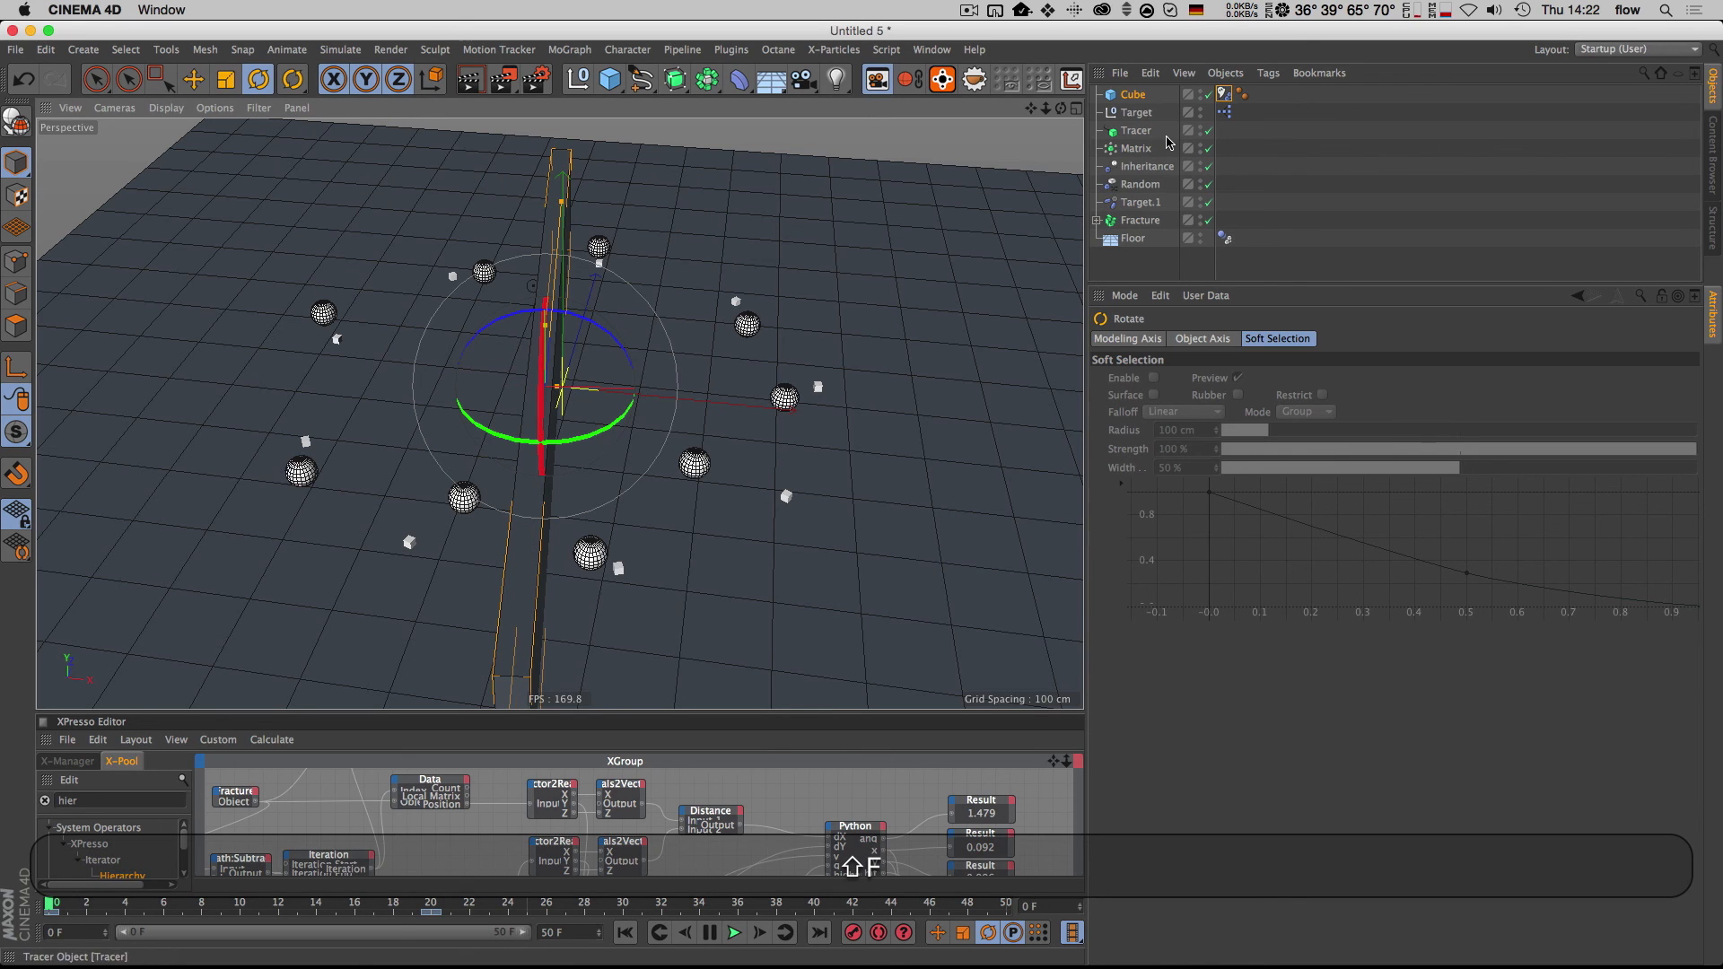
Step: Set the Trigger of the Dynamics Body tags on Sphere 0 through Sphere 8 to On Collision
click(1096, 220)
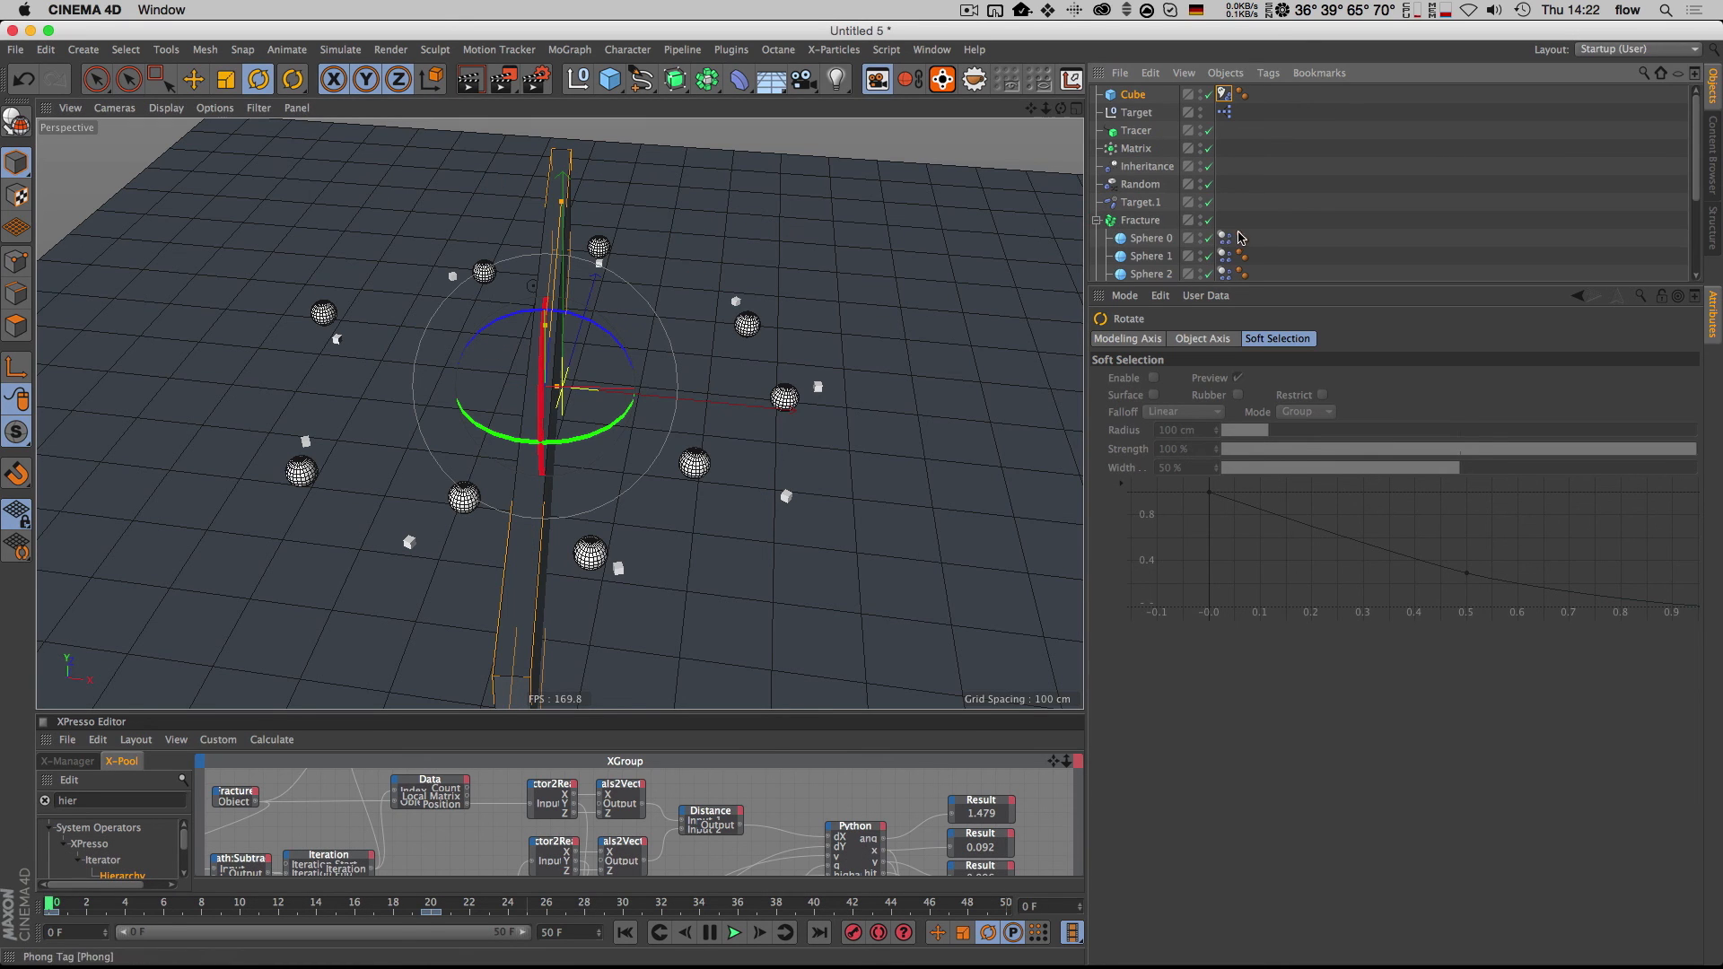
click(1224, 237)
scroll(1224, 180, down, 4)
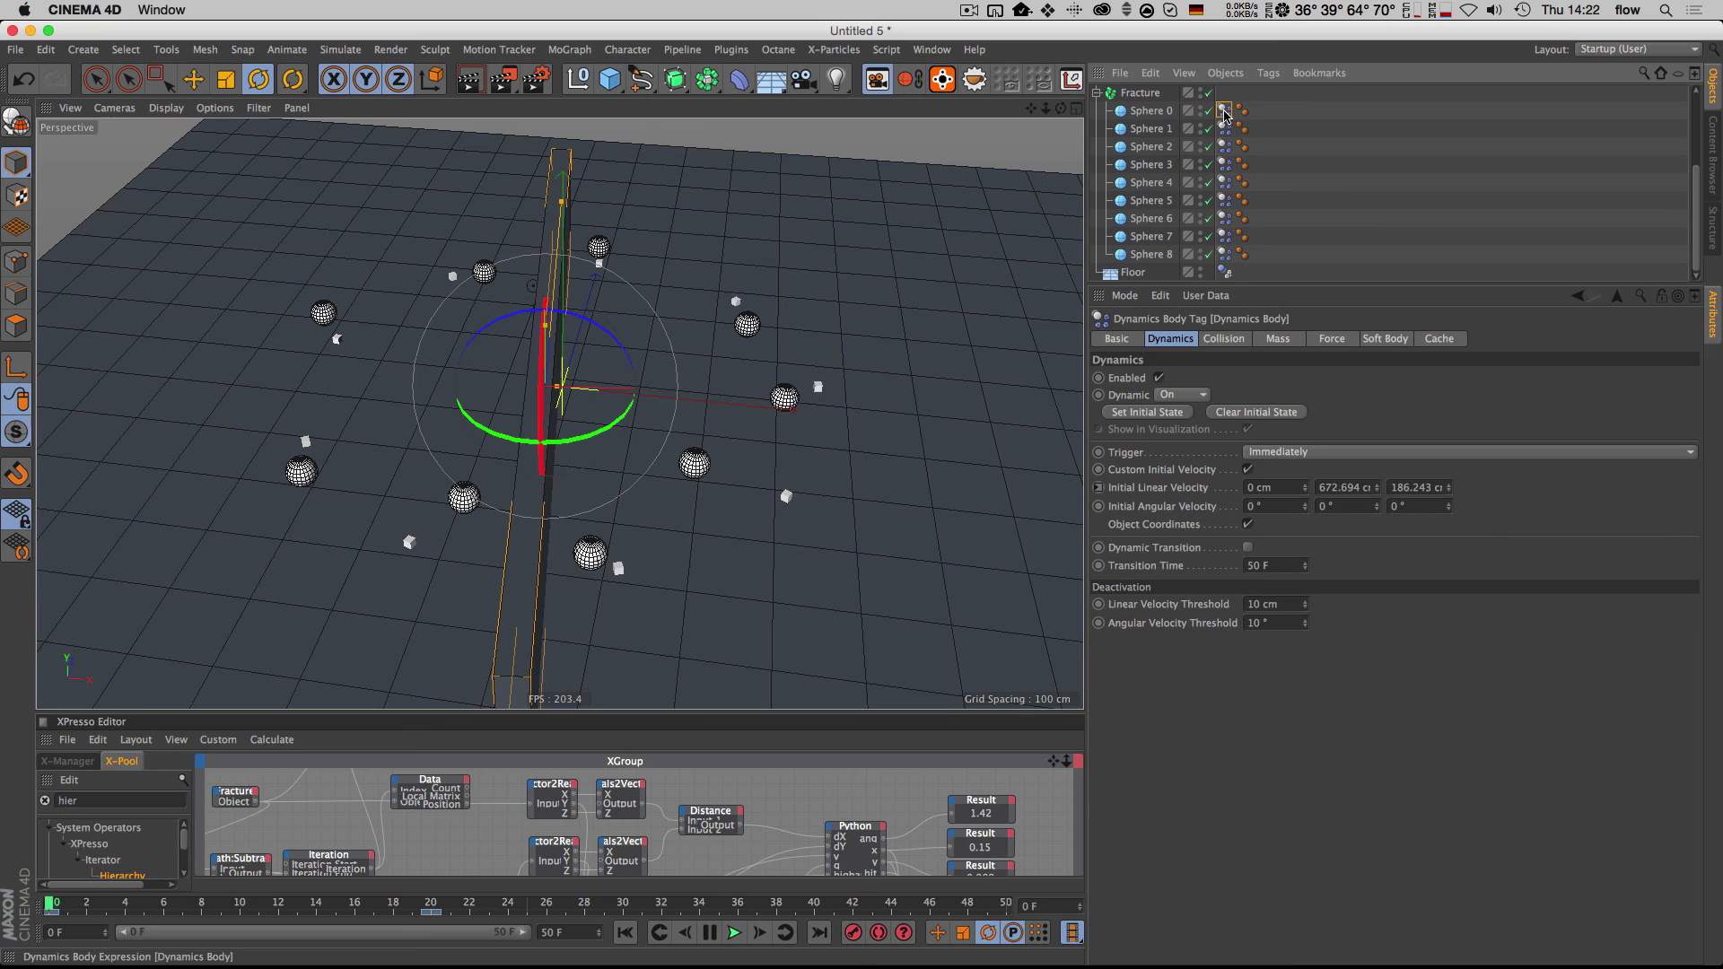
shift+click(1225, 254)
click(1271, 453)
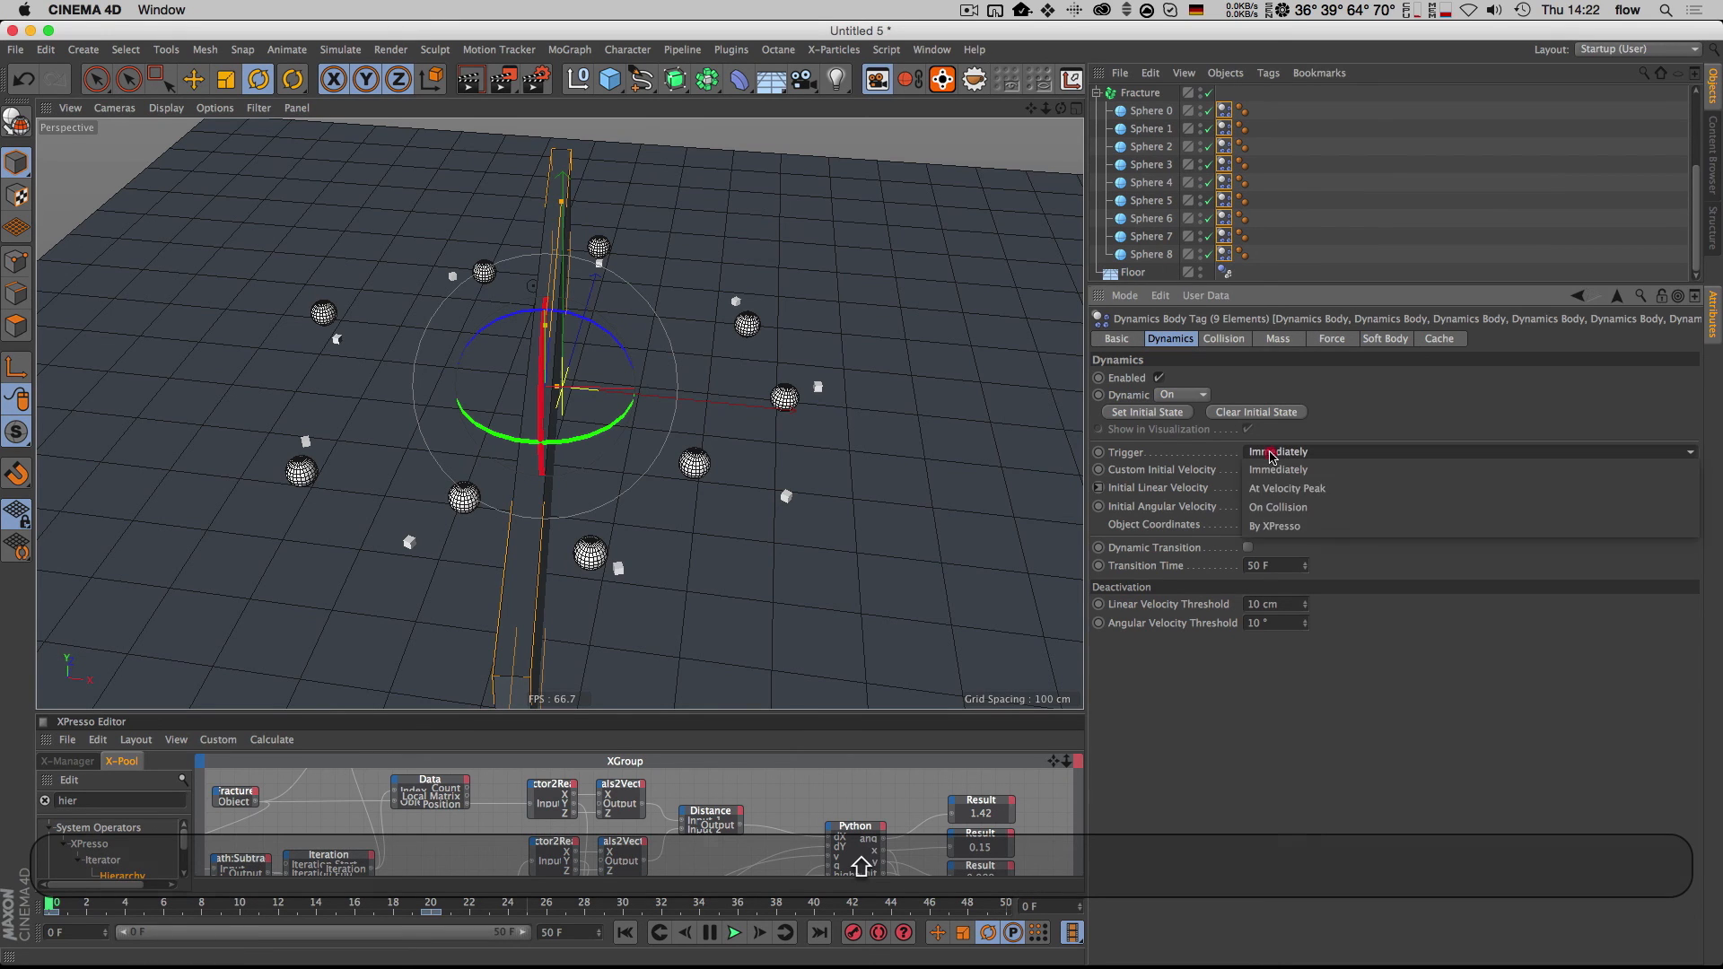
click(1279, 508)
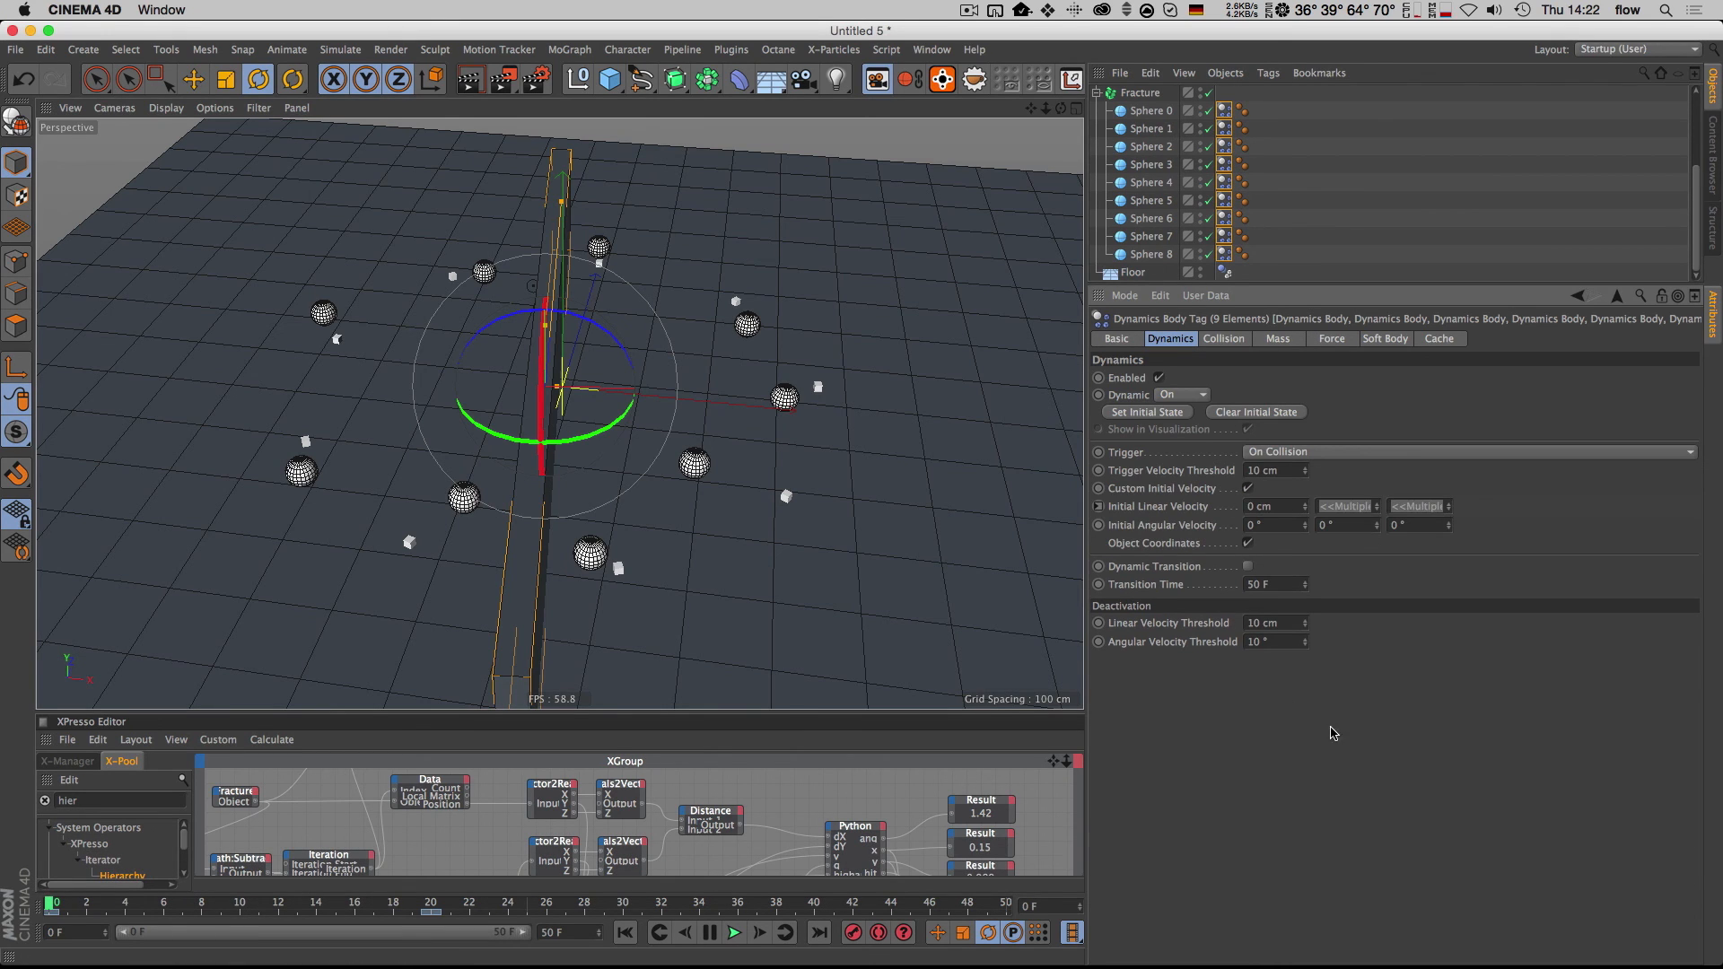
Step: Play the collision-triggered simulation and hide the Cube in both editor and renderer
click(733, 933)
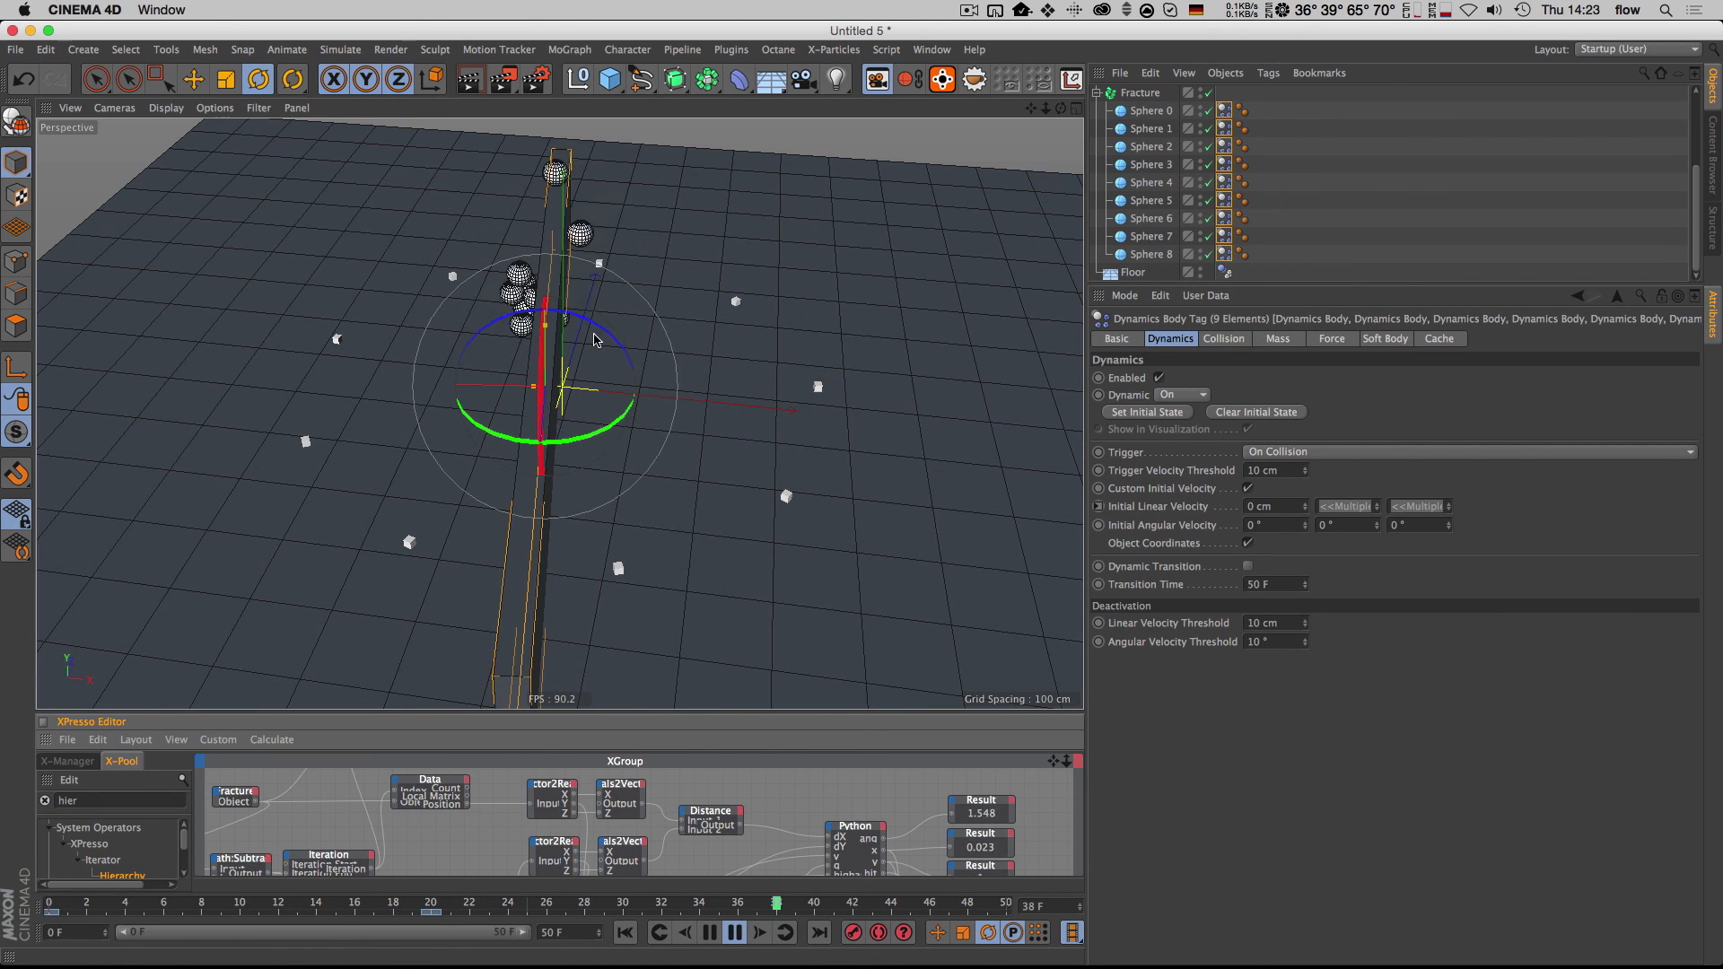
scroll(1456, 222, up, 5)
alt+double_click(1201, 94)
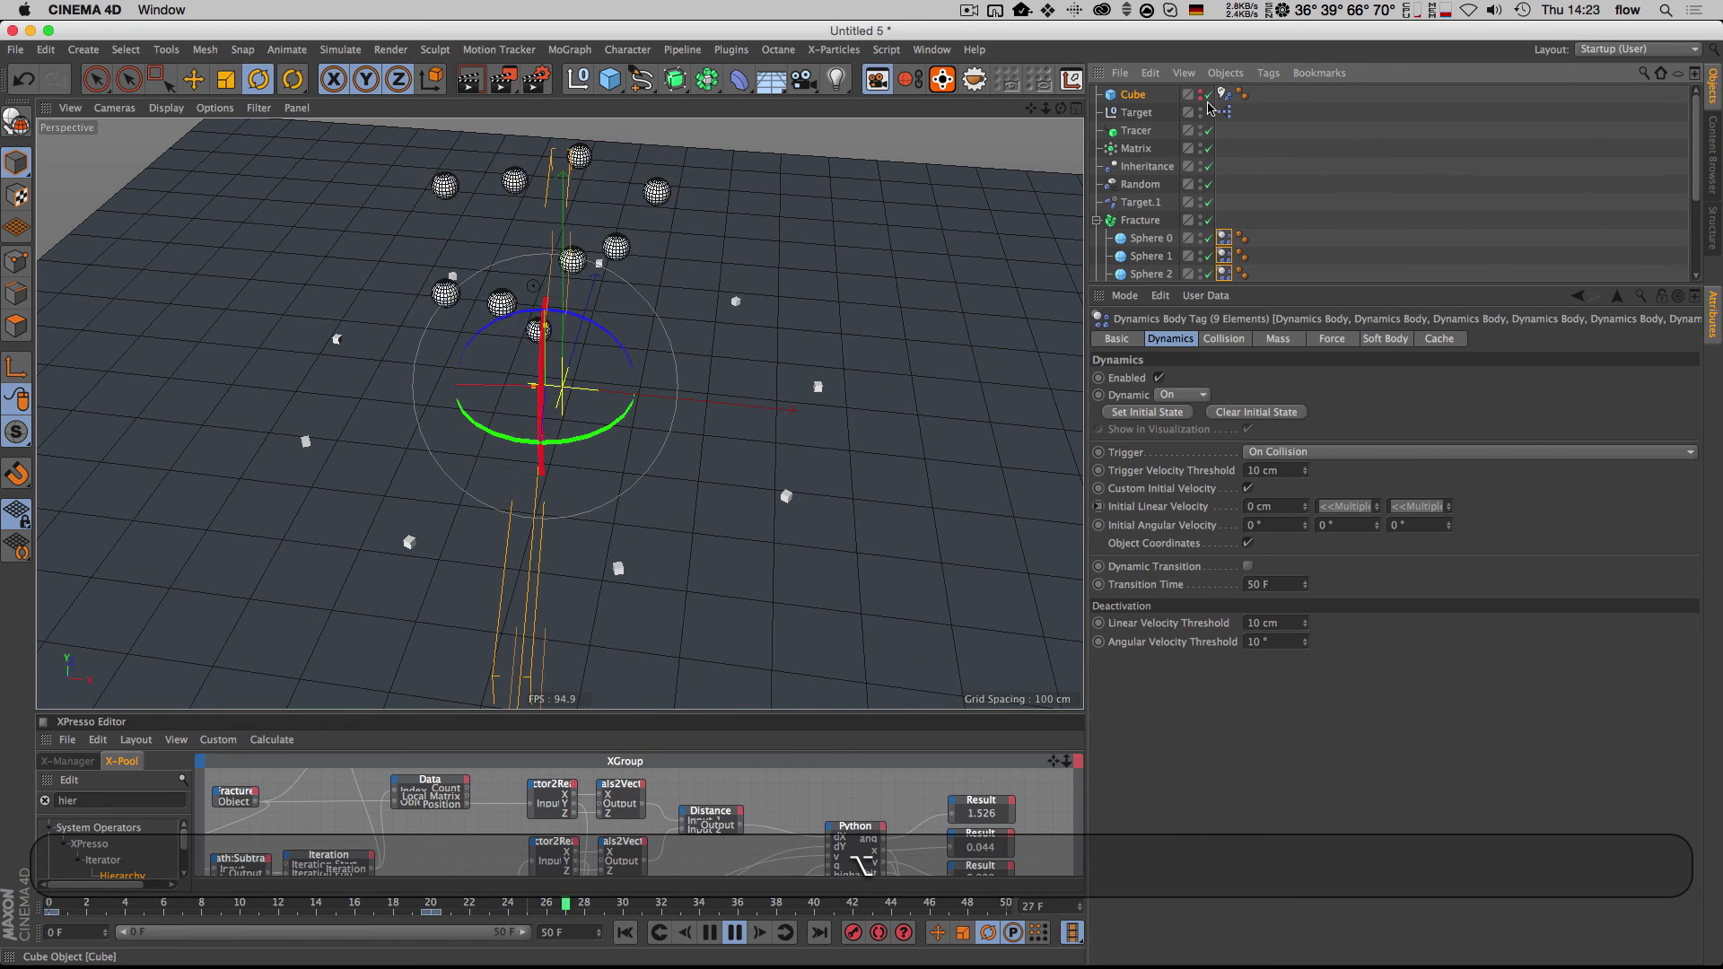
click(669, 432)
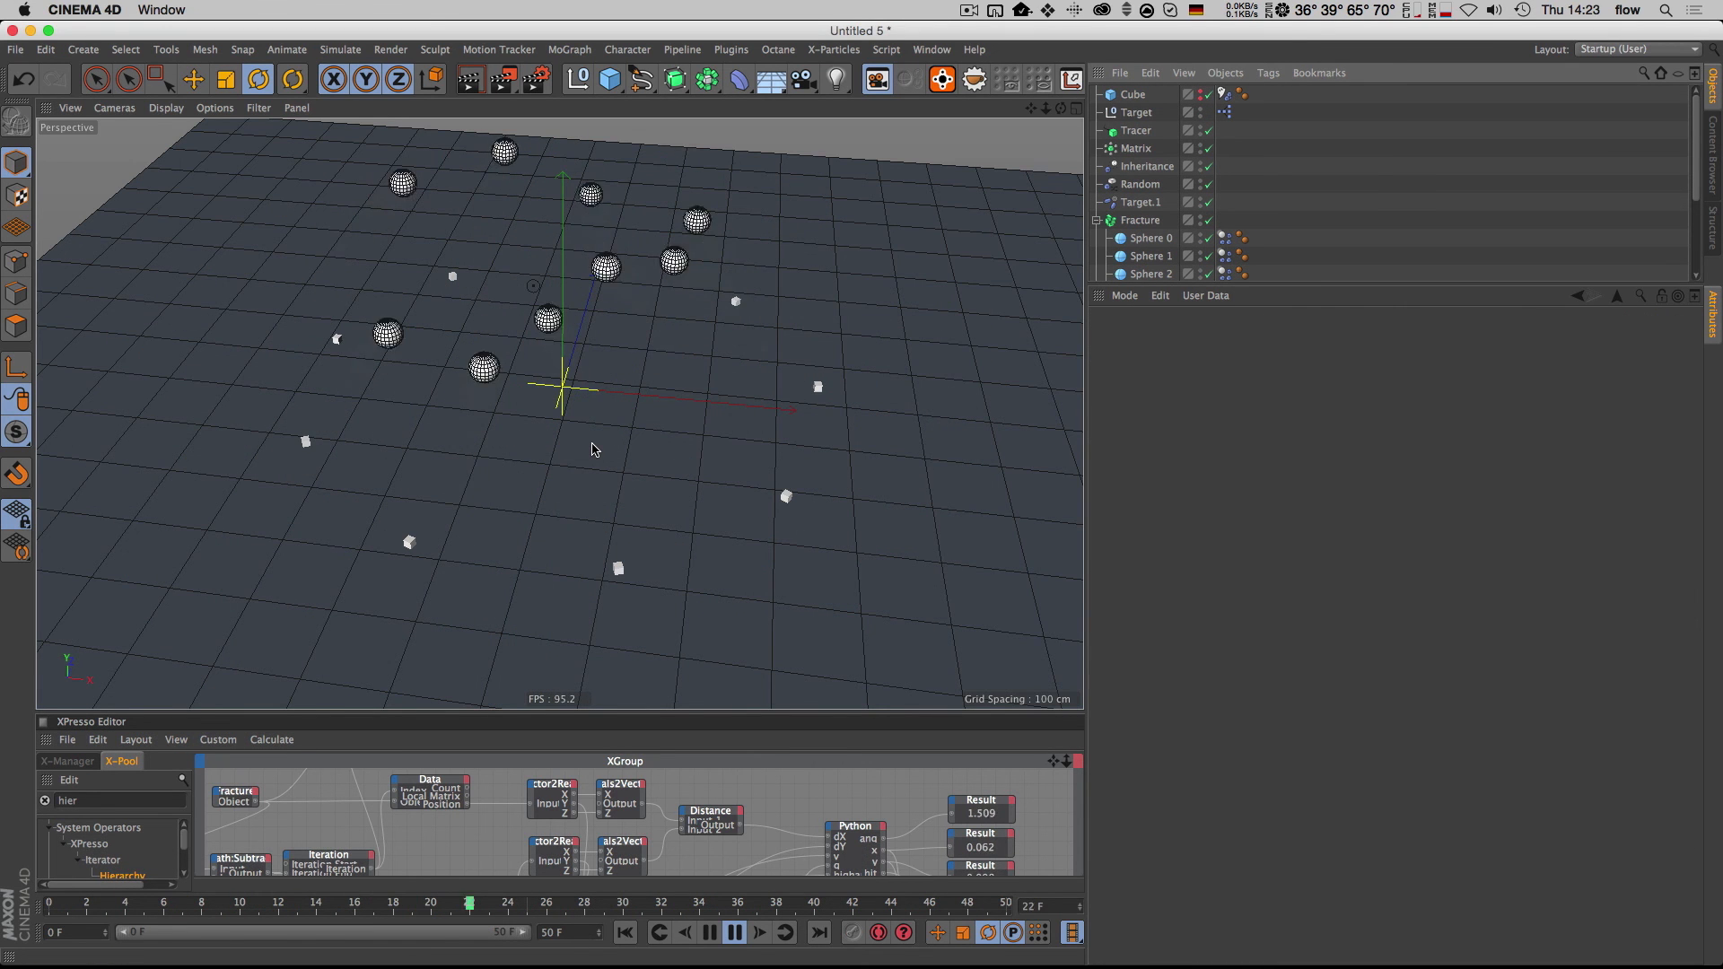
Step: Move the Target null about 280 cm across the floor during playback and check from several angles where the spheres land
key(3)
drag(584, 431, 704, 441)
key(1)
click(1136, 112)
key(e)
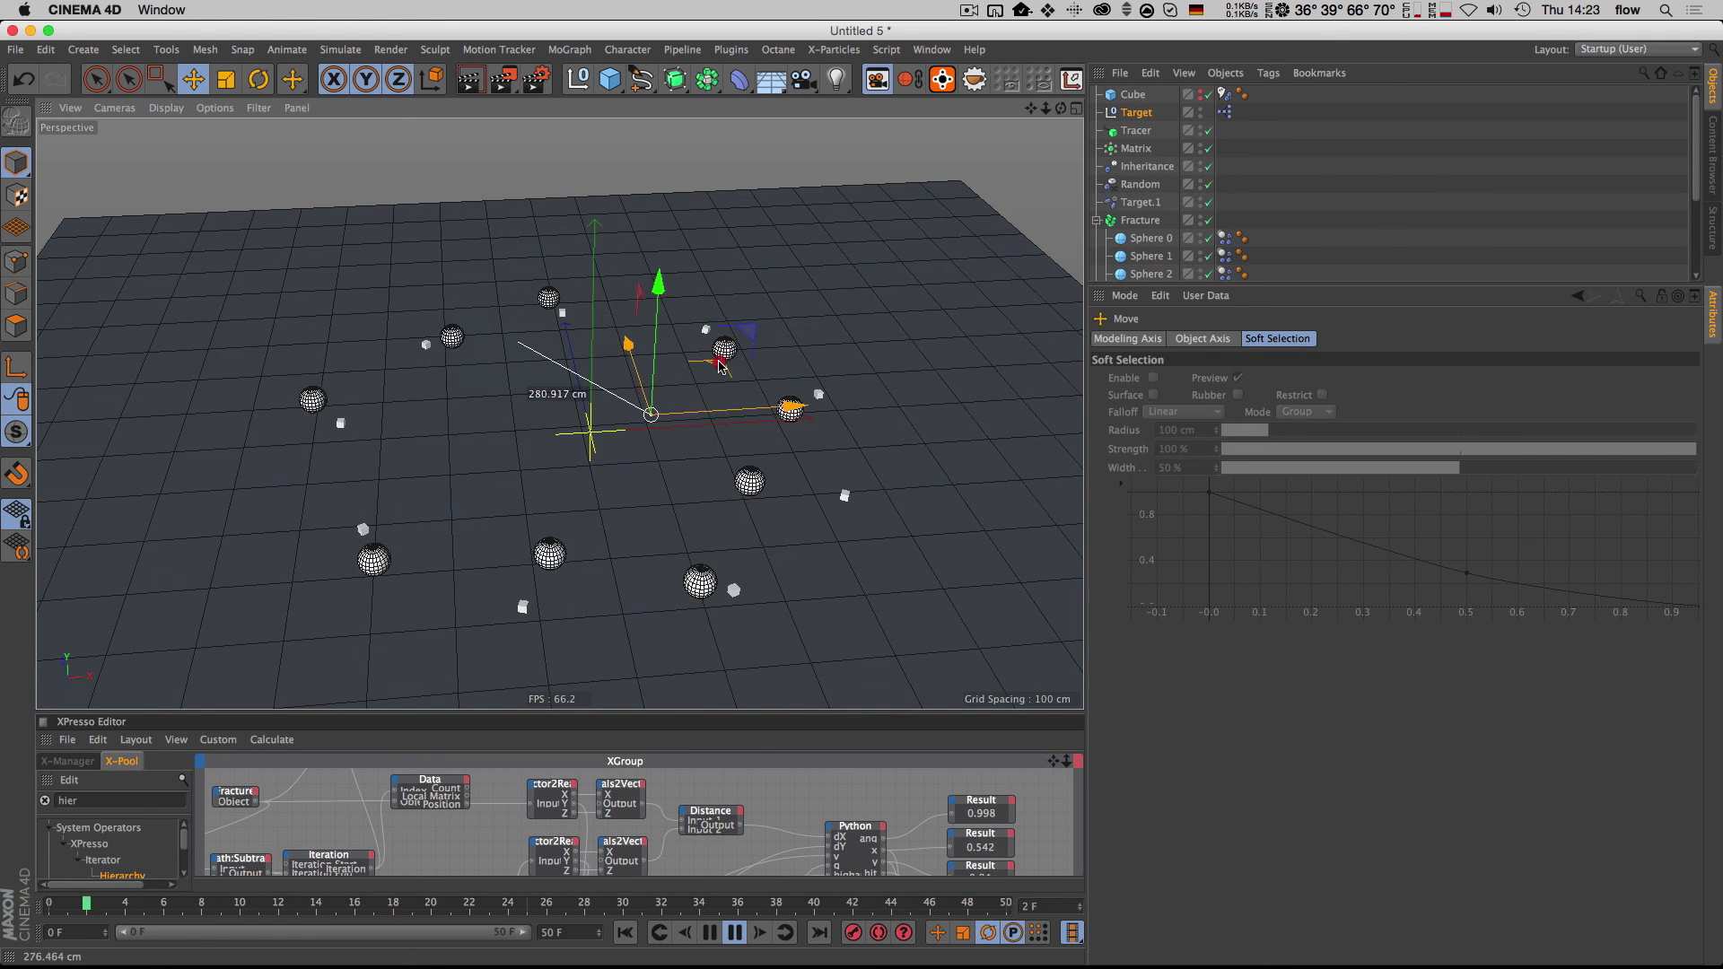
key(shift+f)
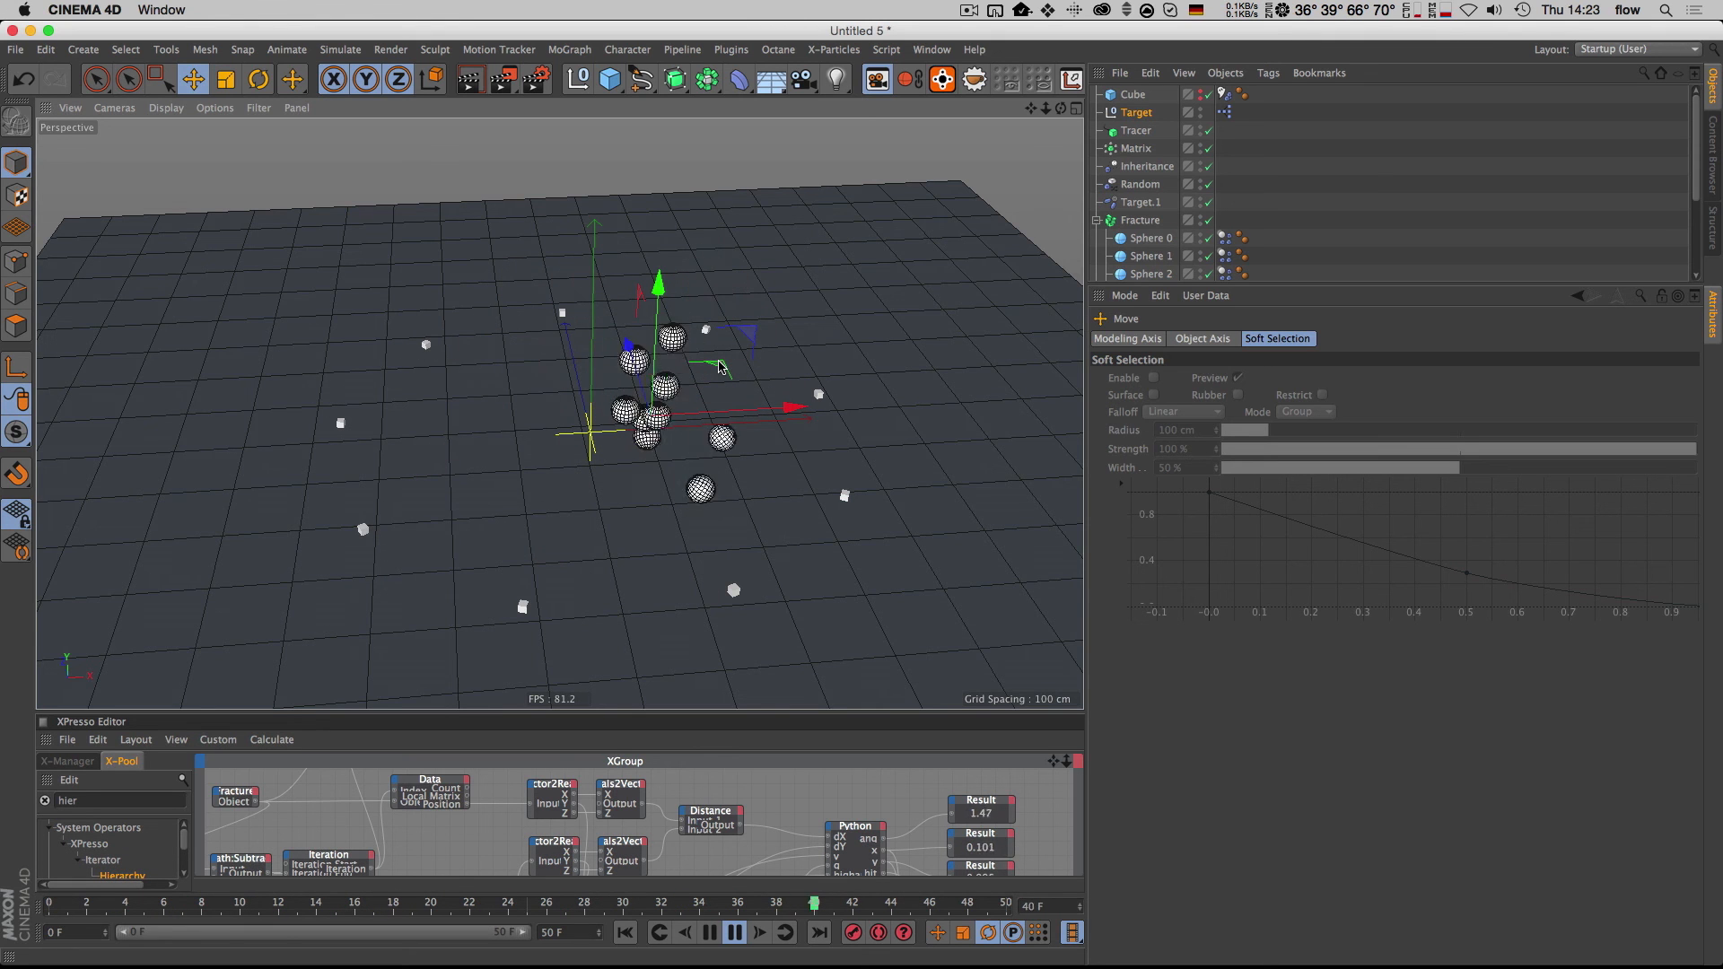
key(3)
mouse_move(653, 497)
mouse_down()
mouse_move(560, 462)
mouse_move(807, 458)
mouse_move(633, 474)
mouse_up()
key(3)
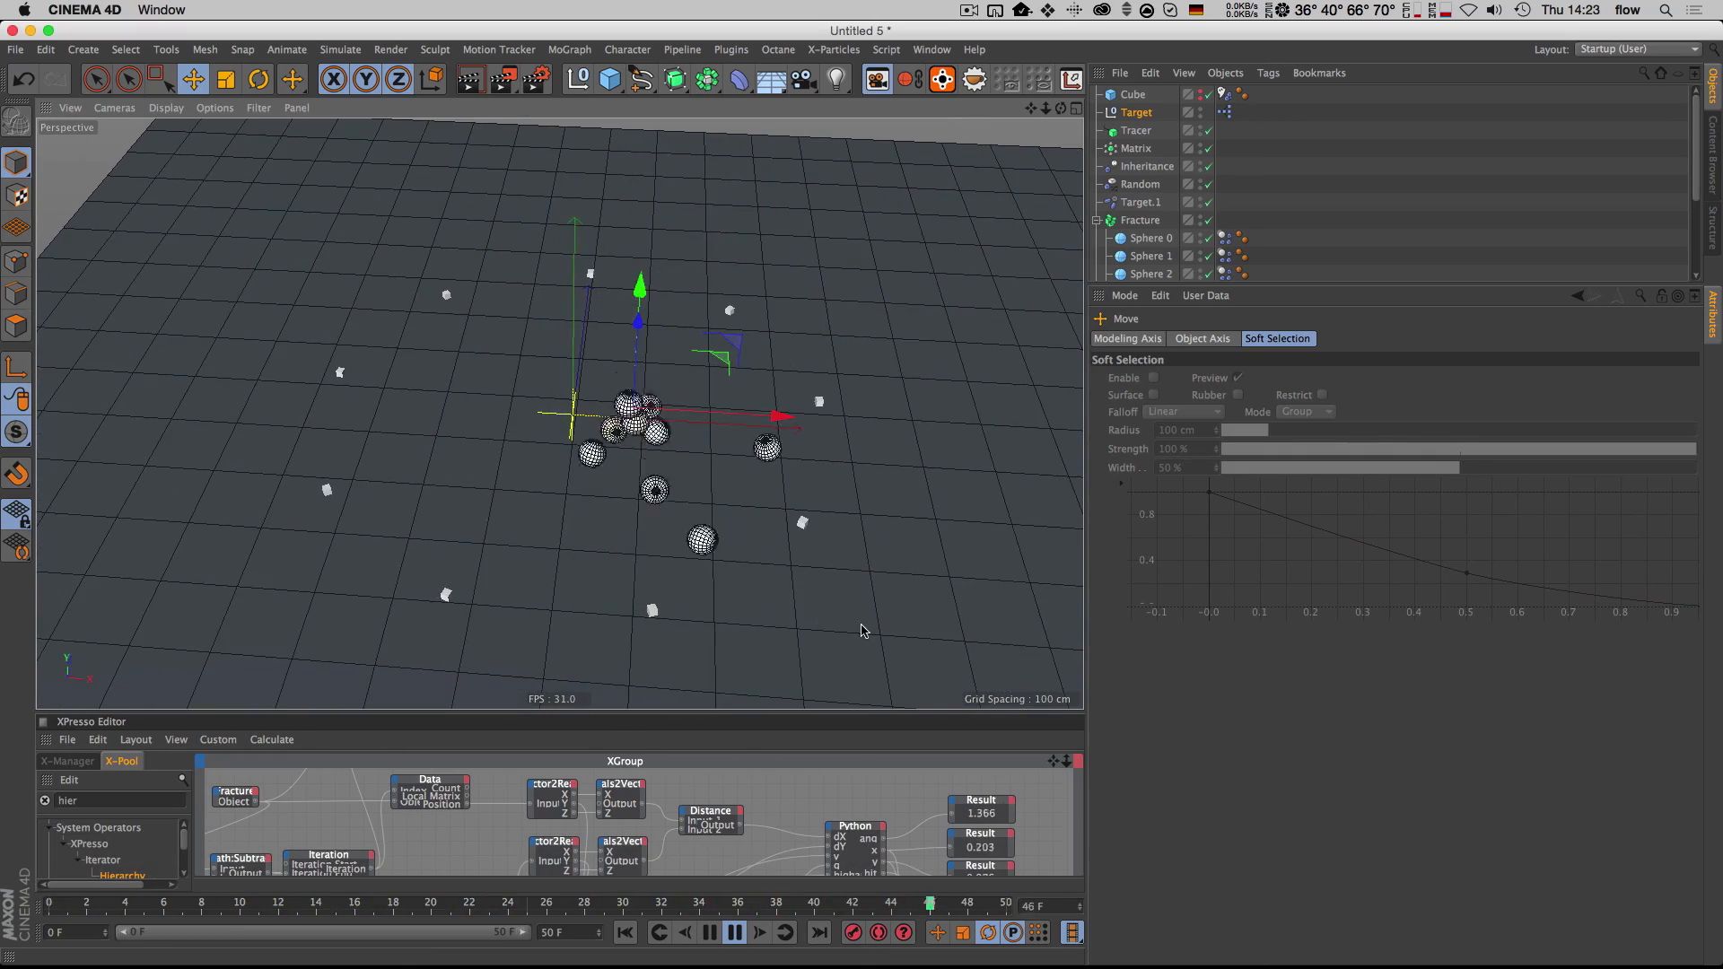
Step: Enlarge the XPresso Editor and review the code of the Python node that feeds the Tag node, leaving the node deselected
drag(691, 712, 691, 646)
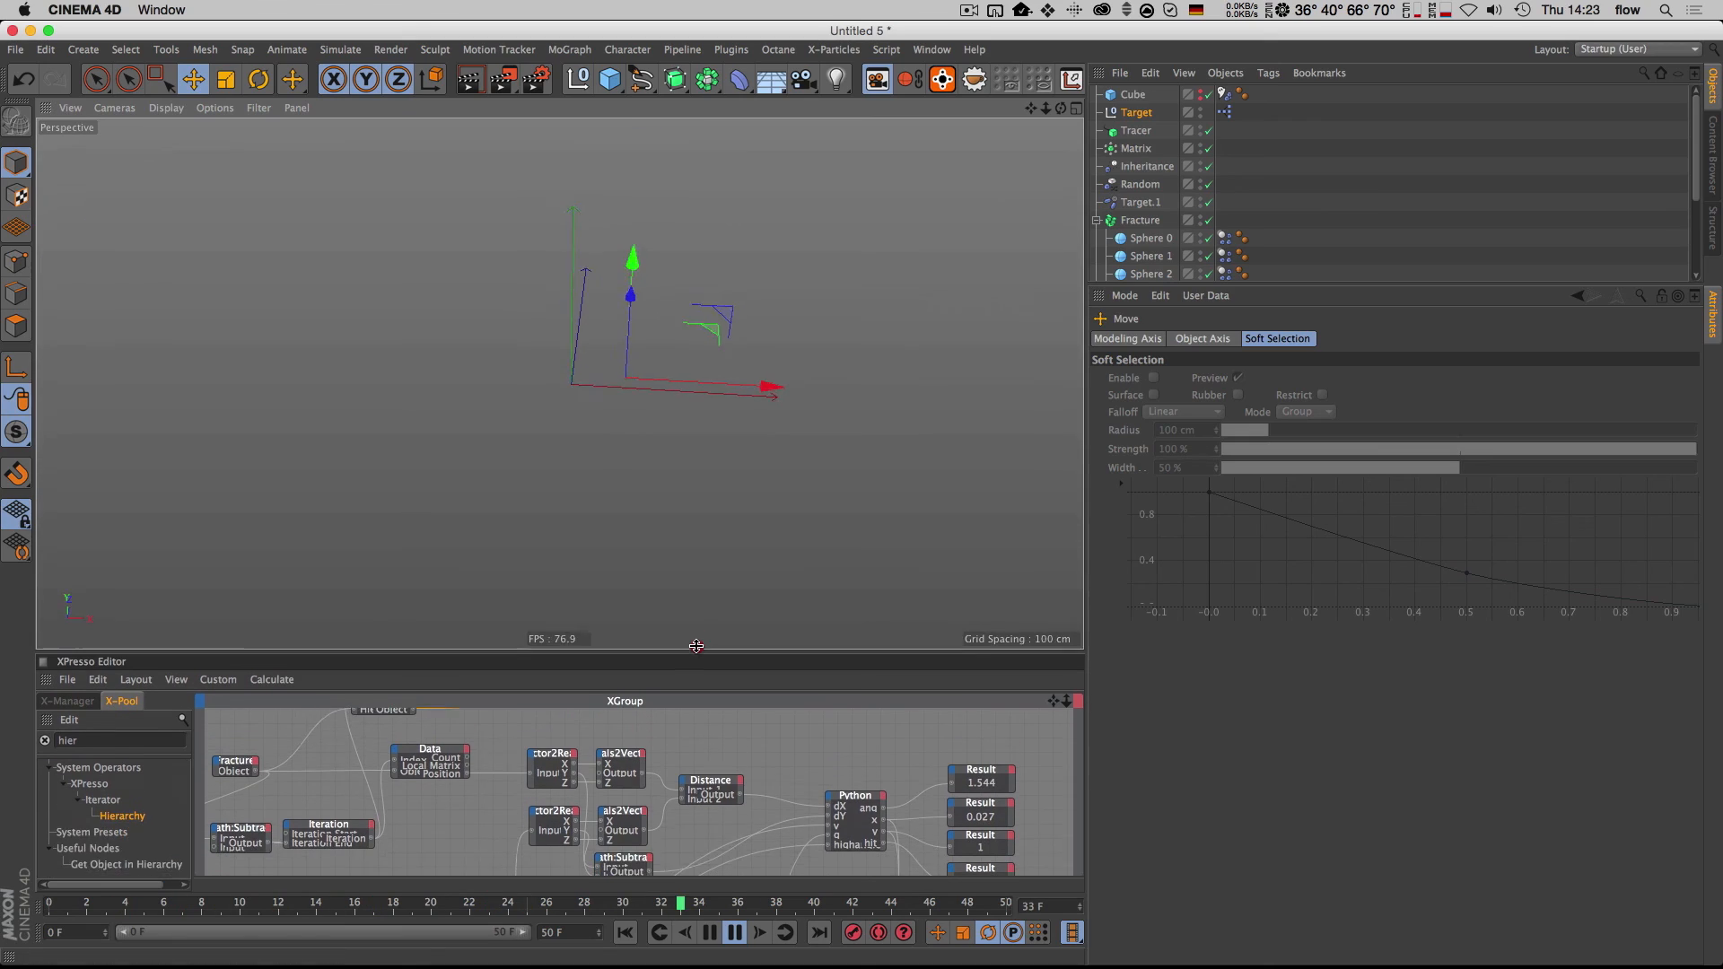
key(3)
mouse_move(635, 437)
mouse_down()
mouse_move(705, 433)
mouse_move(612, 431)
mouse_move(639, 434)
mouse_up()
drag(598, 644, 575, 530)
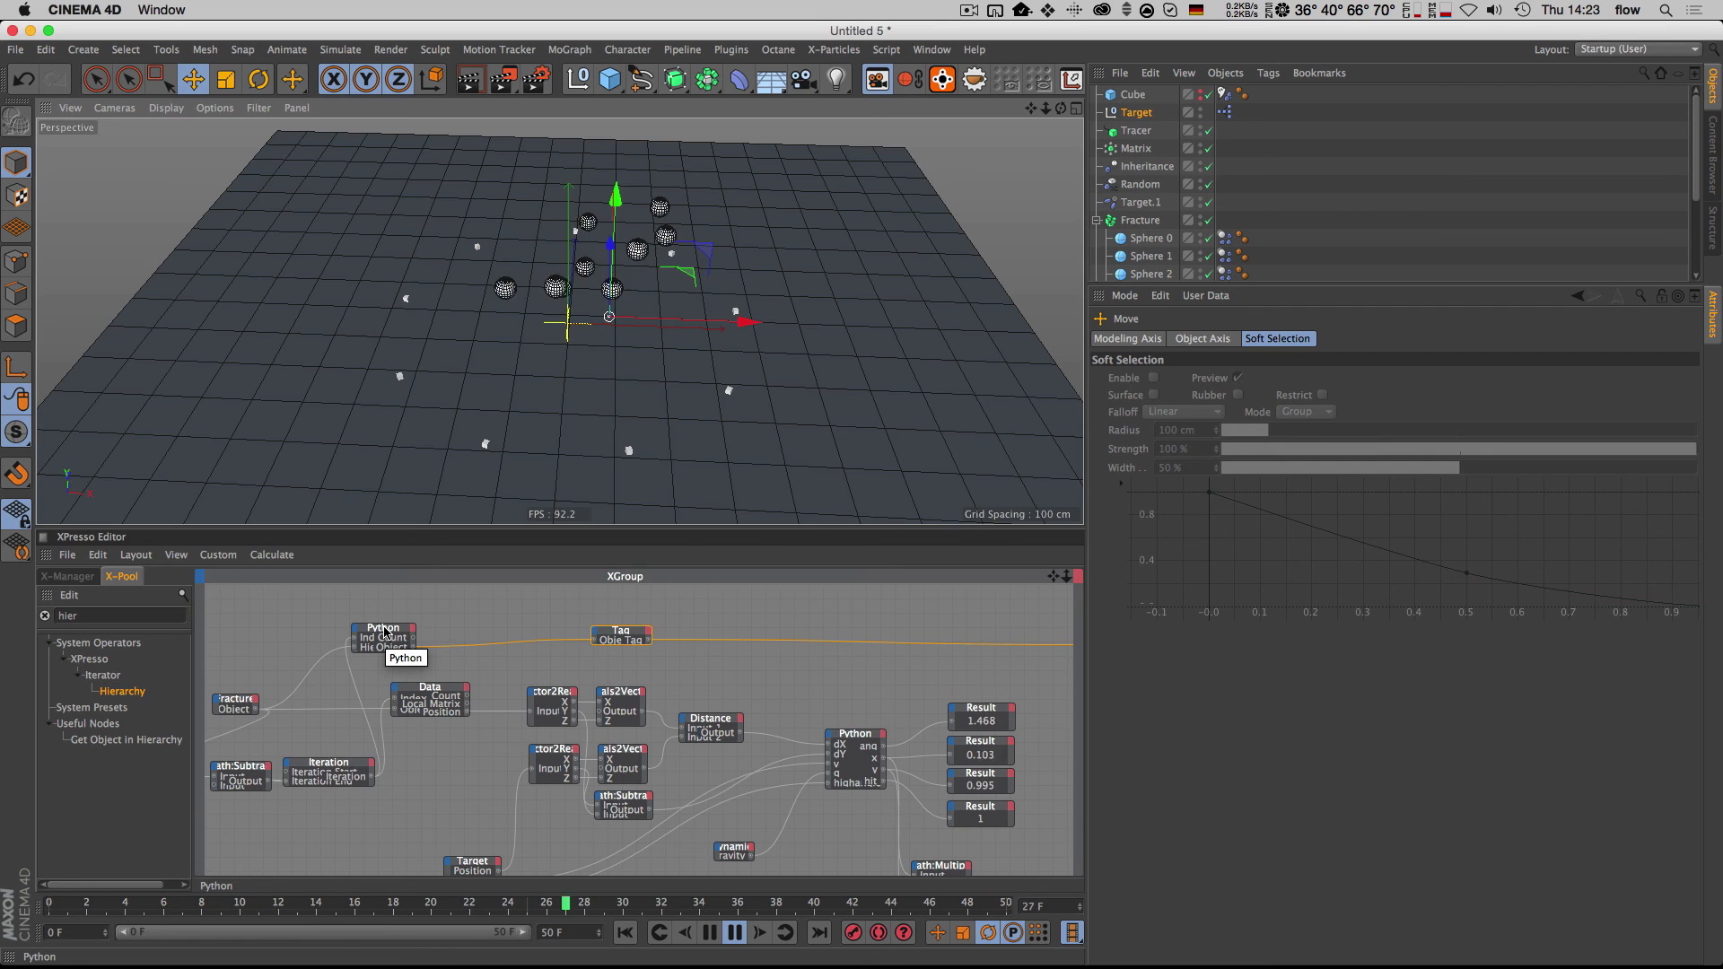
click(384, 633)
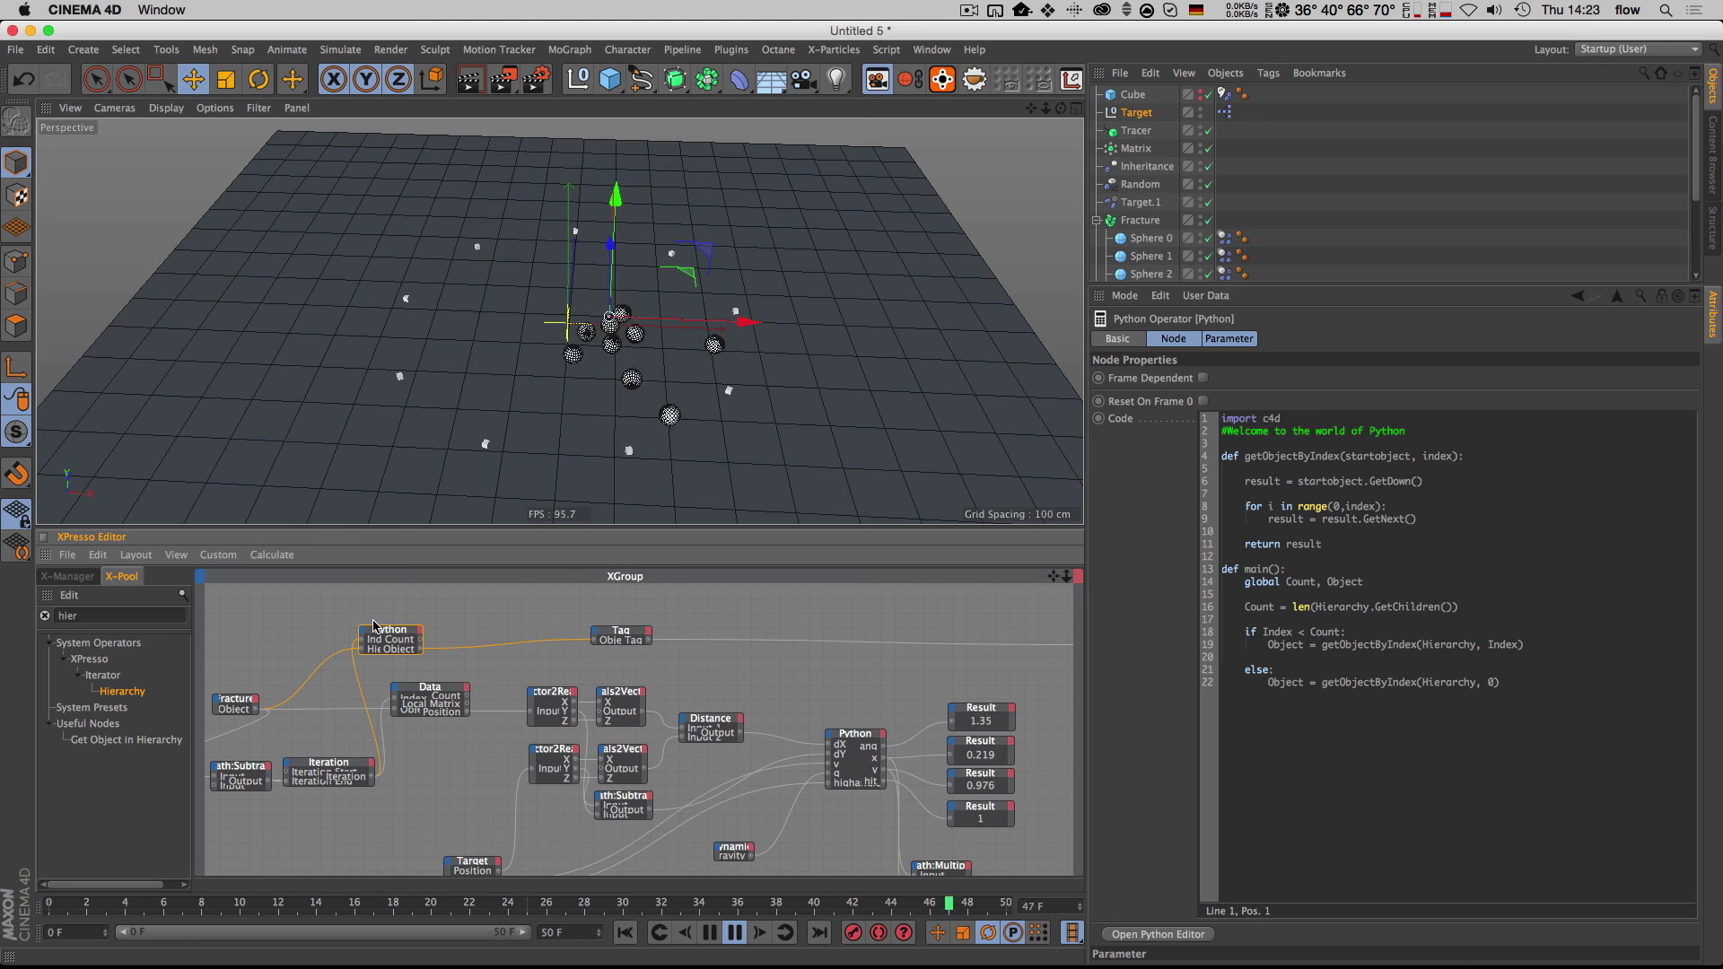
click(455, 622)
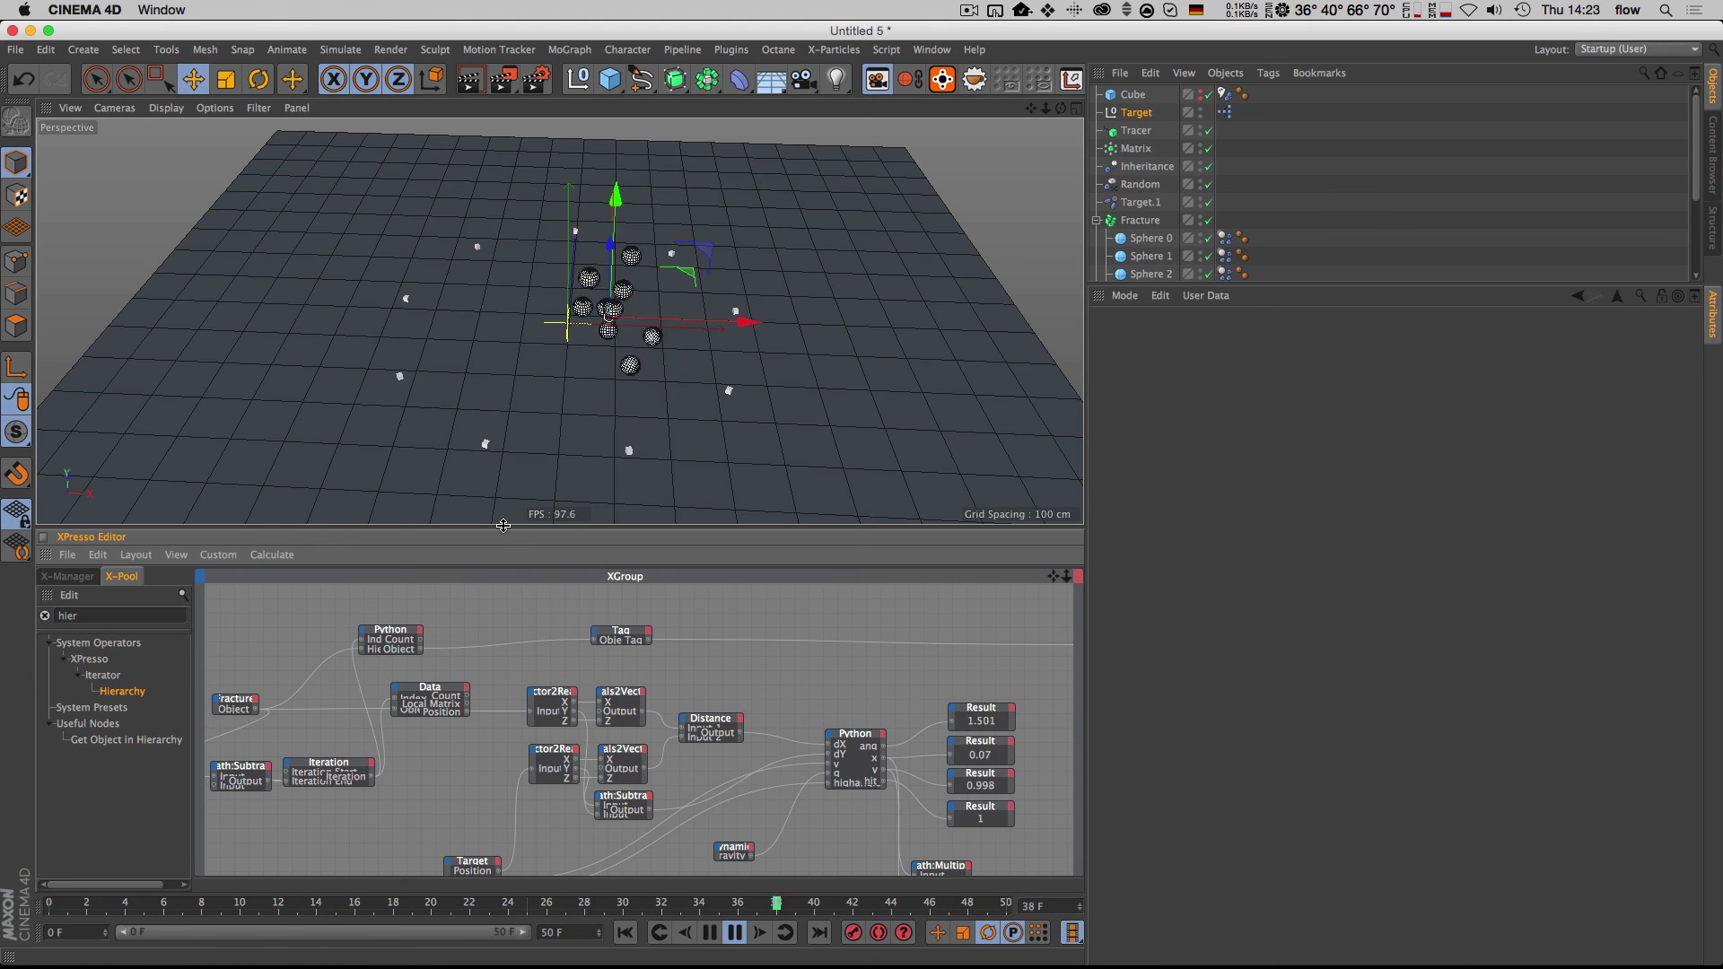
Step: Enlarge the perspective viewport again, orbit around the playing simulation, and deselect all objects
drag(503, 526, 499, 588)
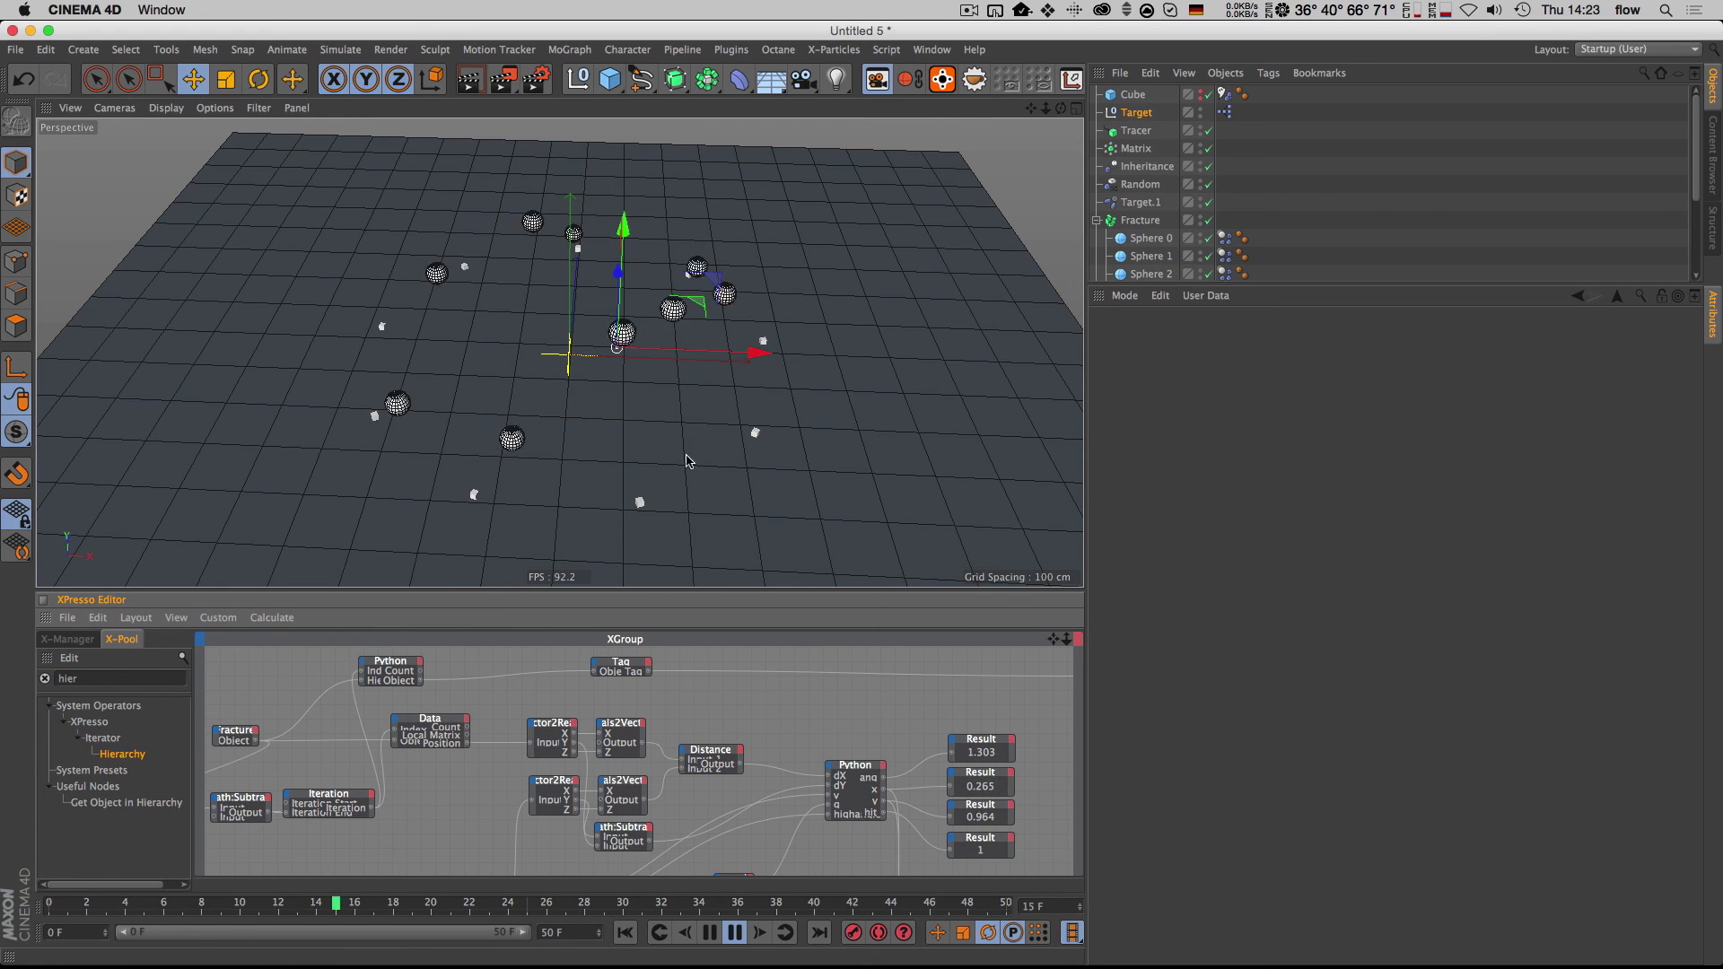
key(1)
key(3)
drag(598, 440, 581, 416)
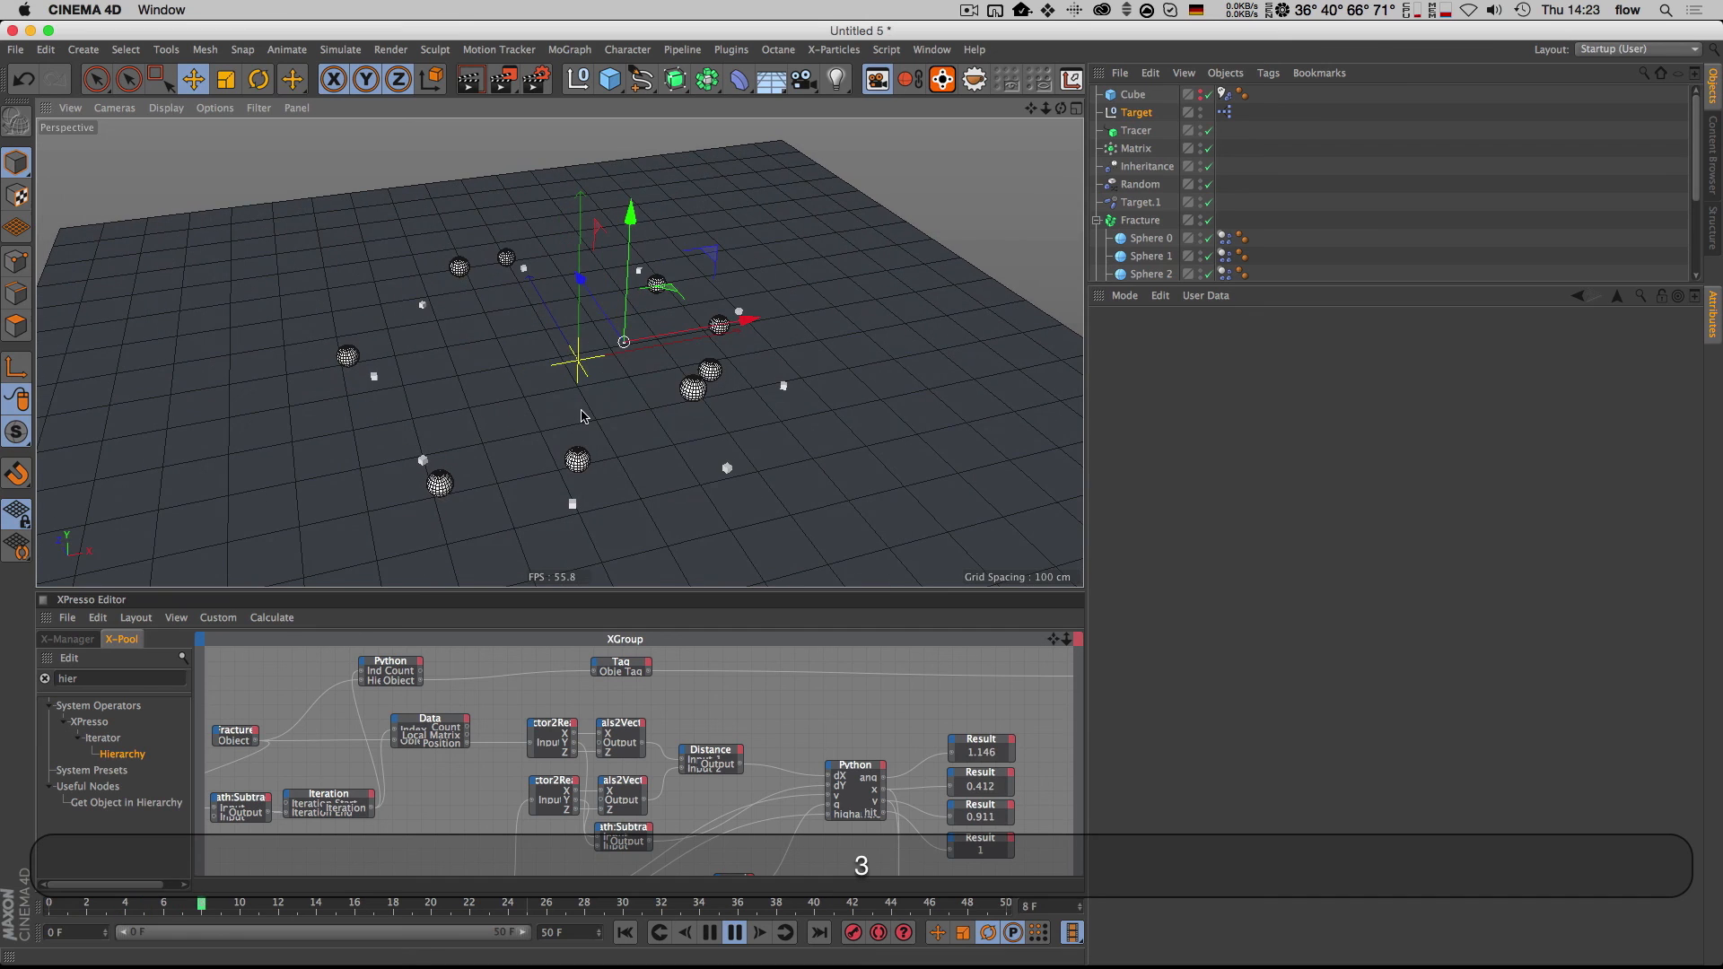
click(624, 352)
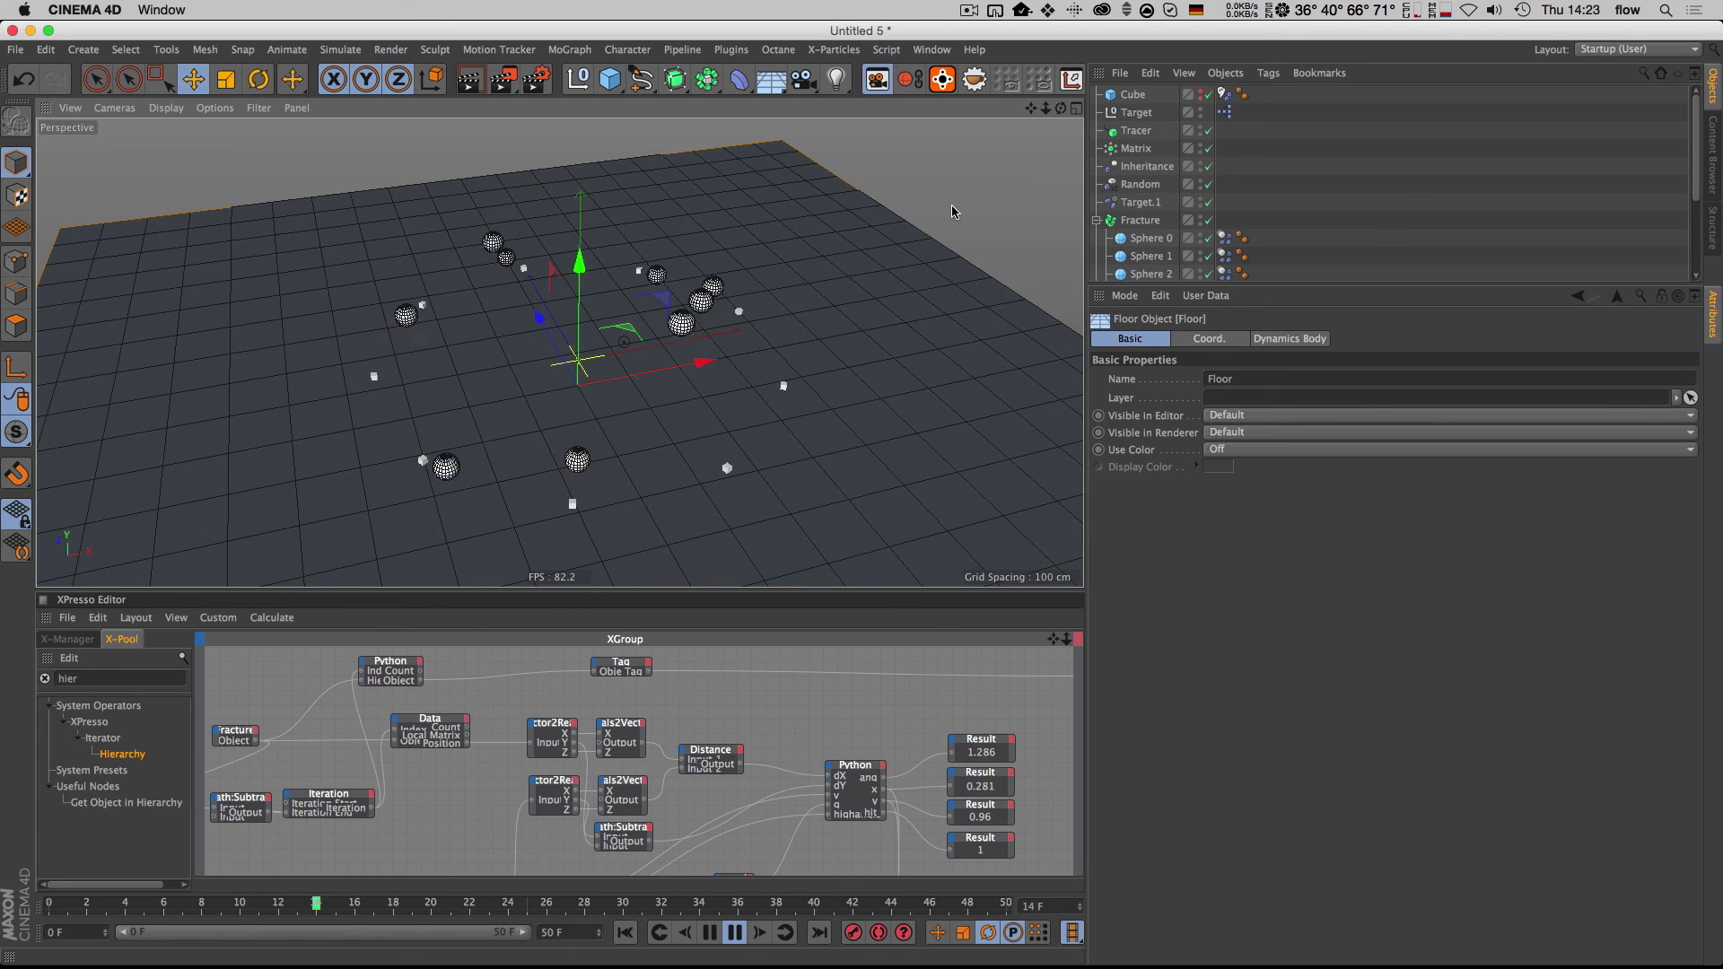
click(643, 405)
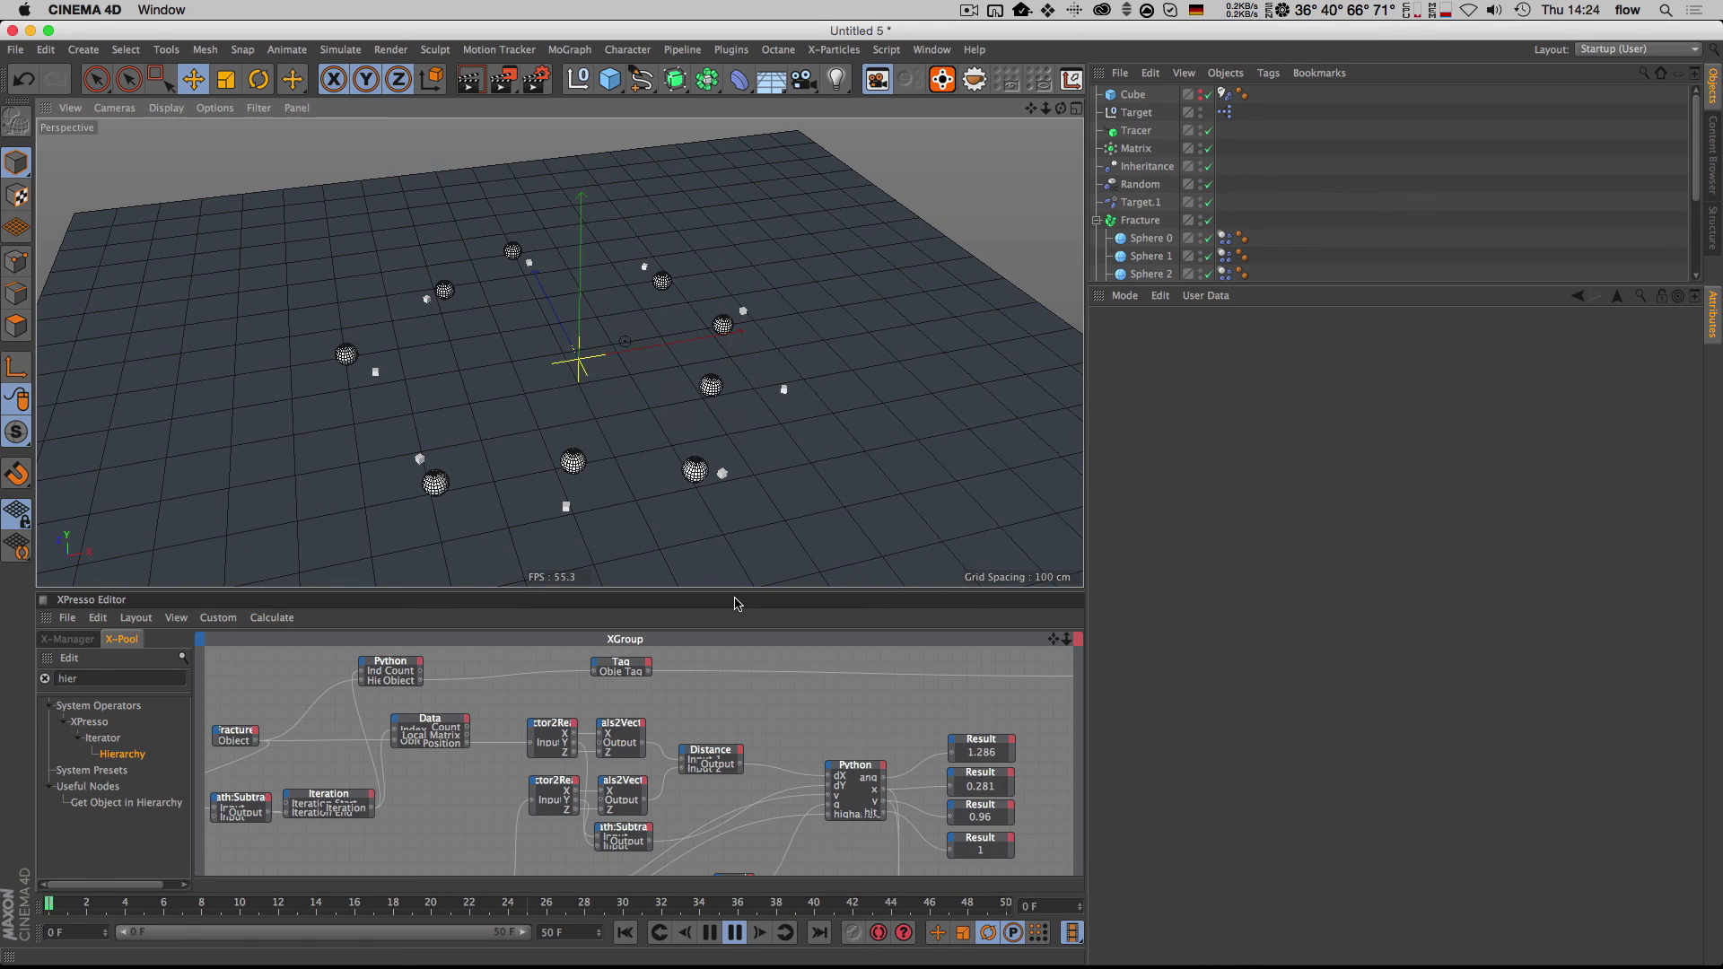